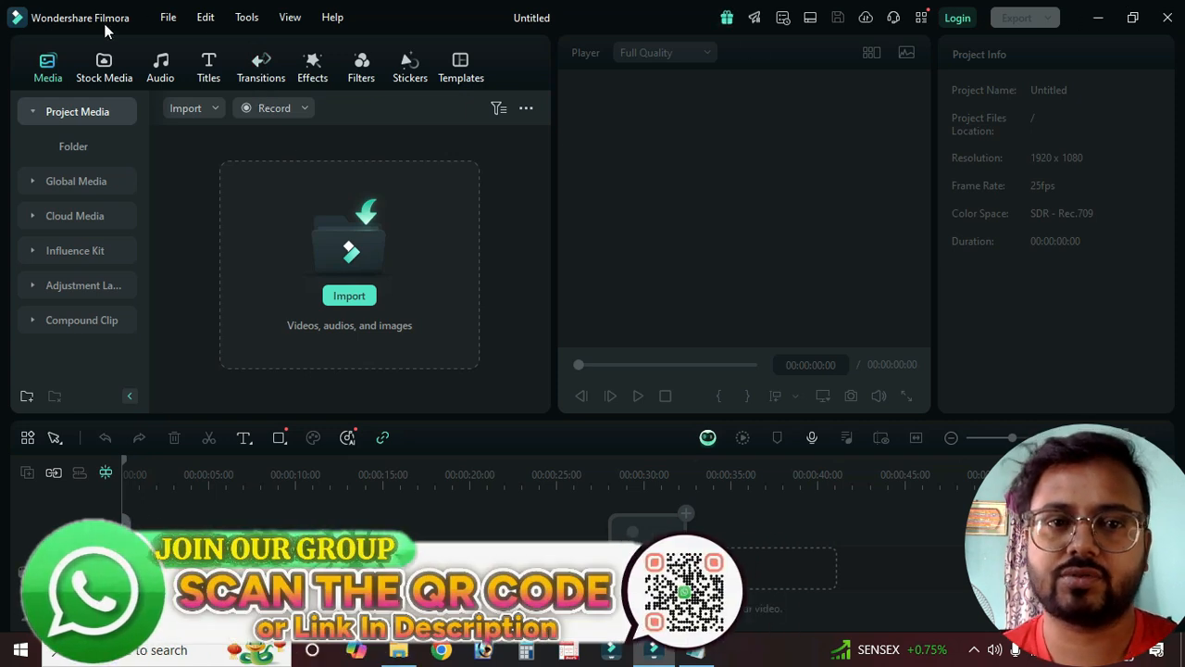
click(525, 363)
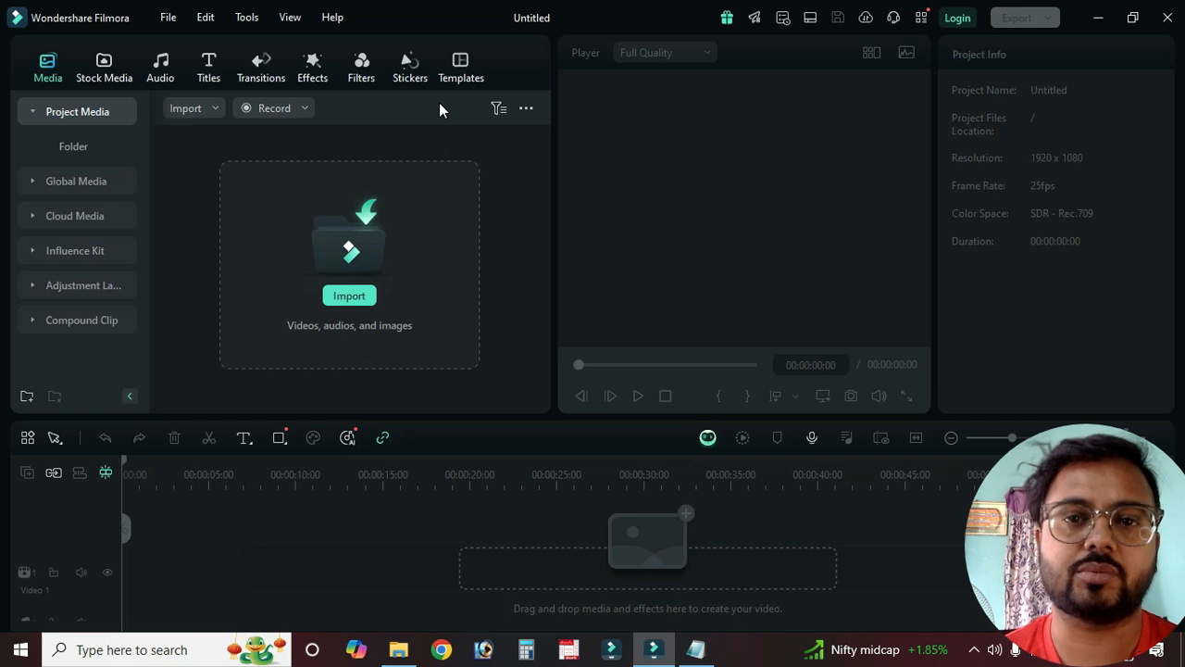
click(168, 18)
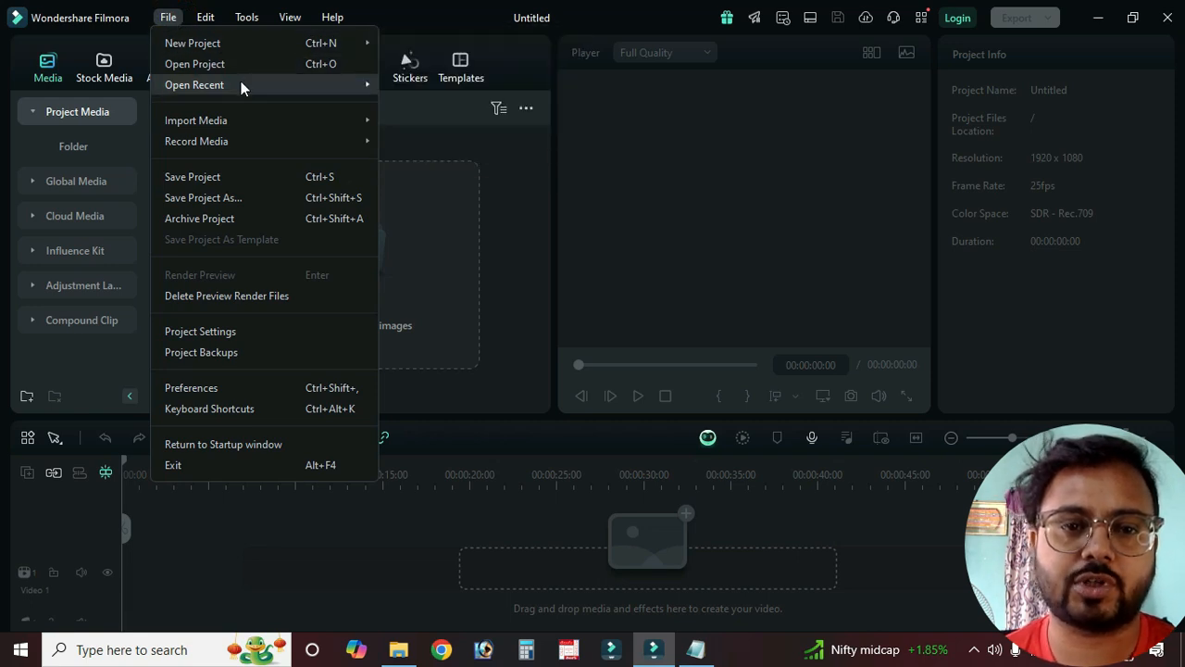
mouse_move(341, 118)
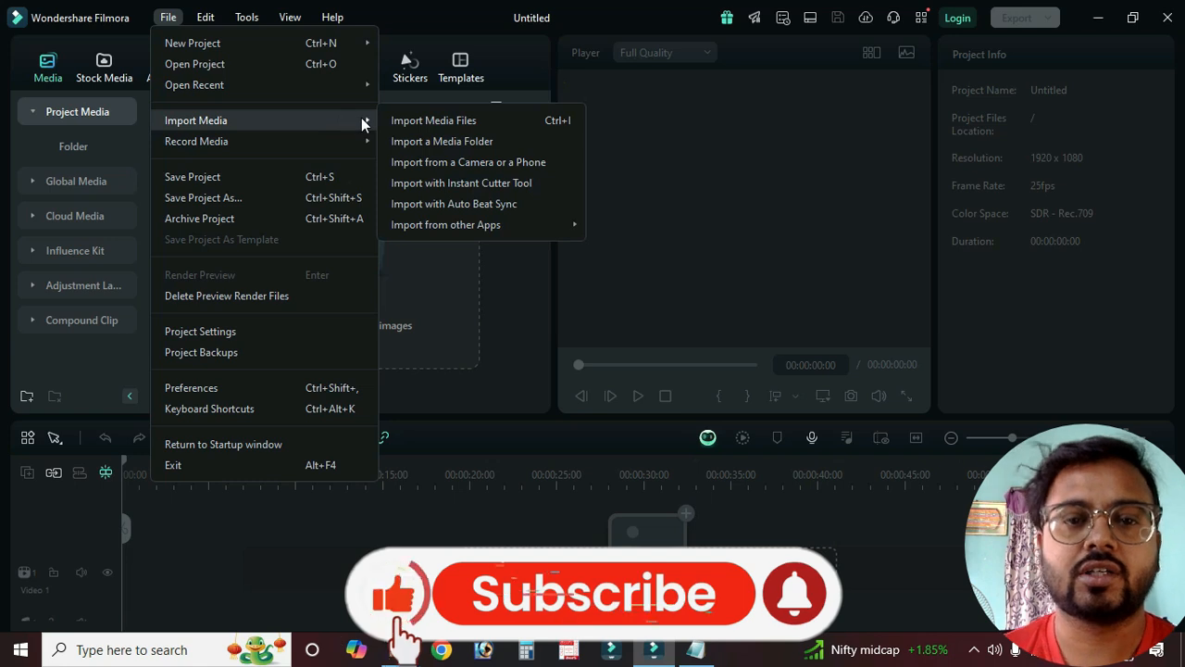
mouse_move(346, 140)
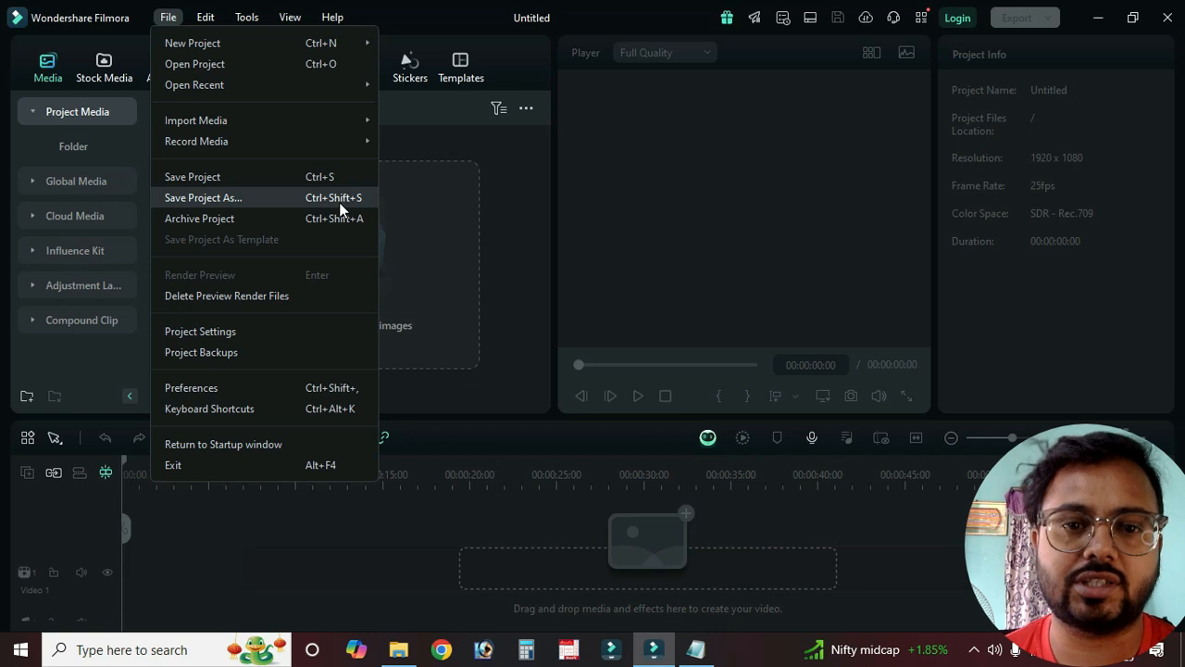
click(244, 201)
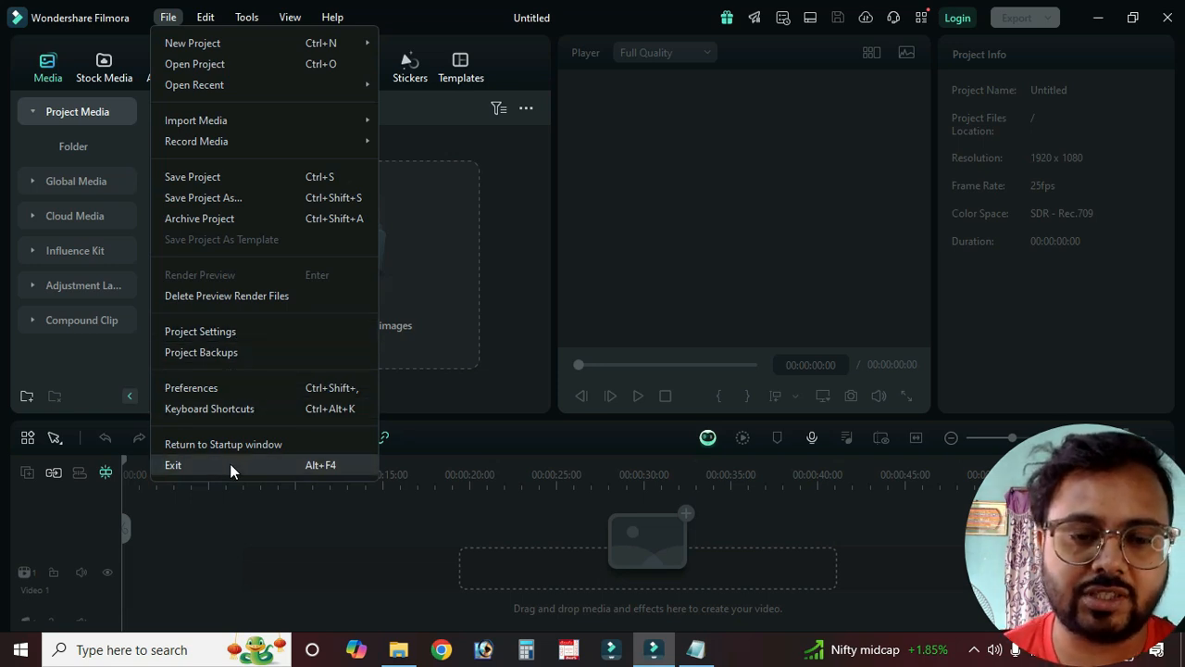
mouse_move(233, 24)
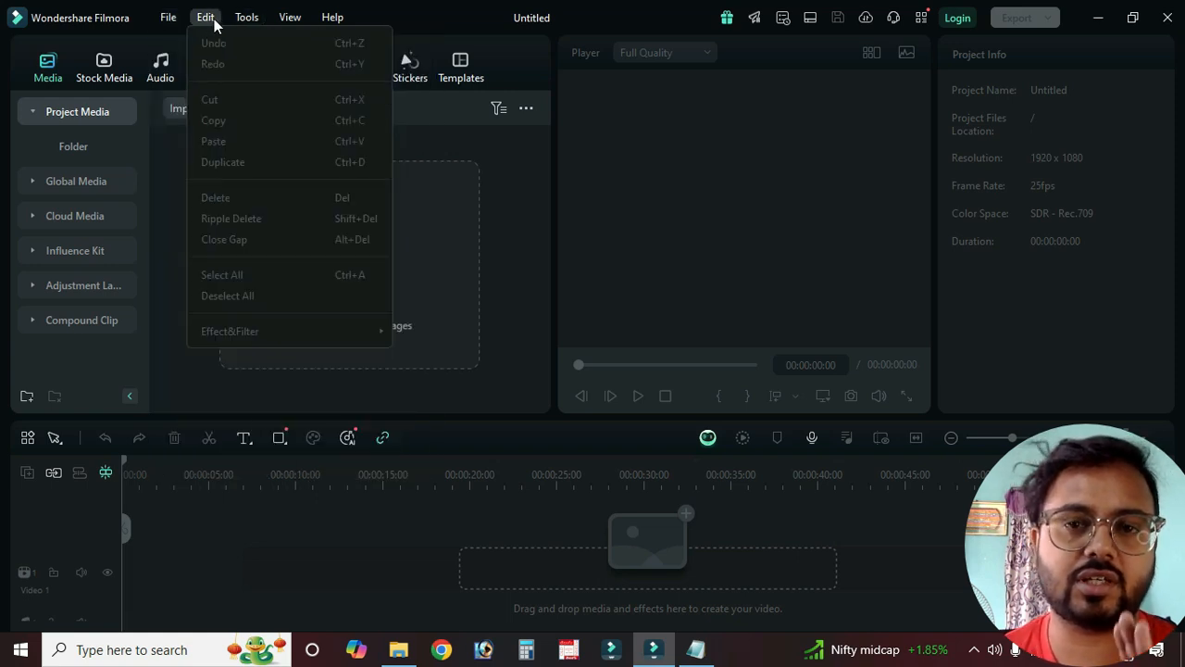
click(219, 26)
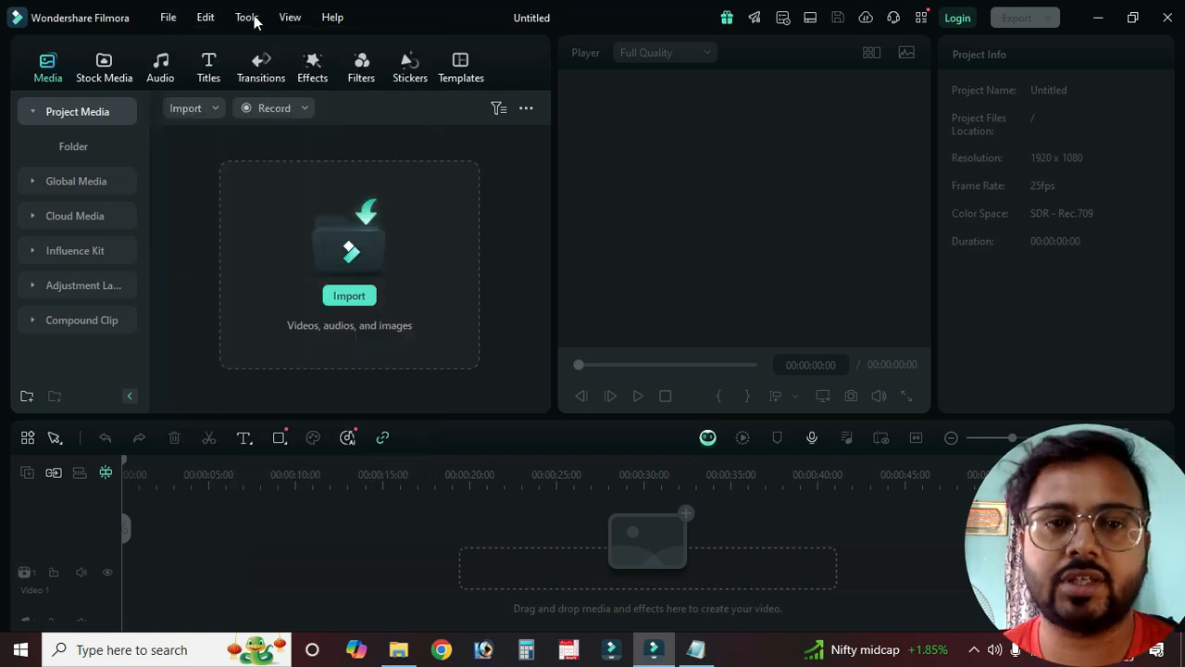
click(198, 19)
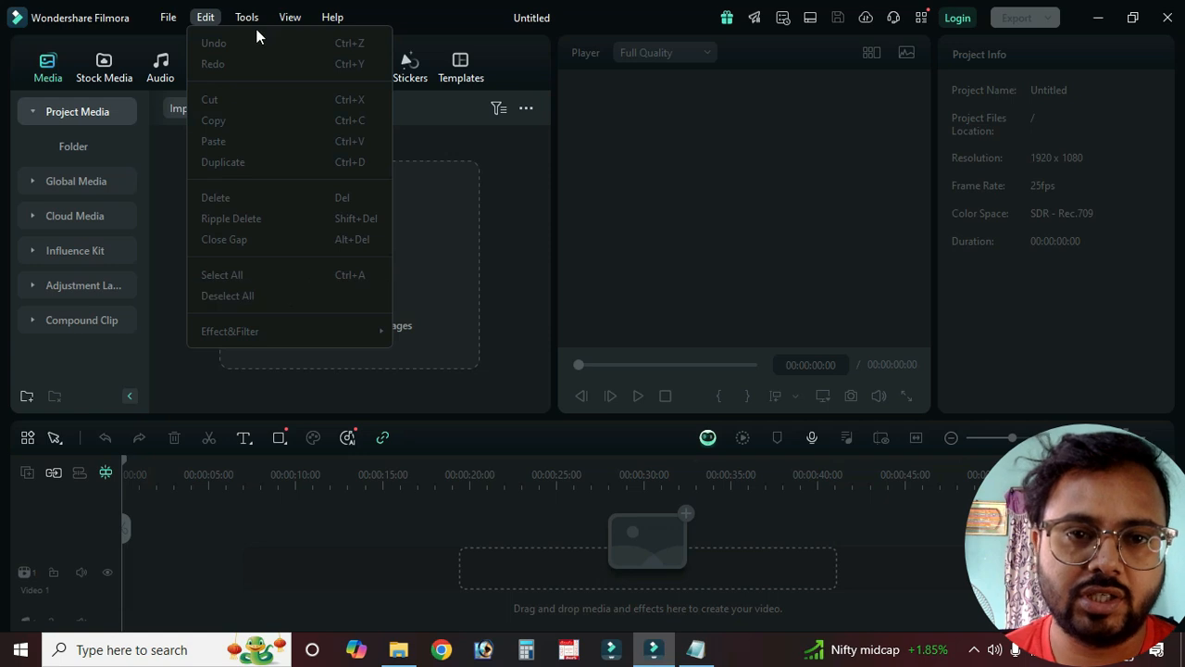
Step: Switch the workspace layout to Default and then back to Timeline
mouse_move(257, 22)
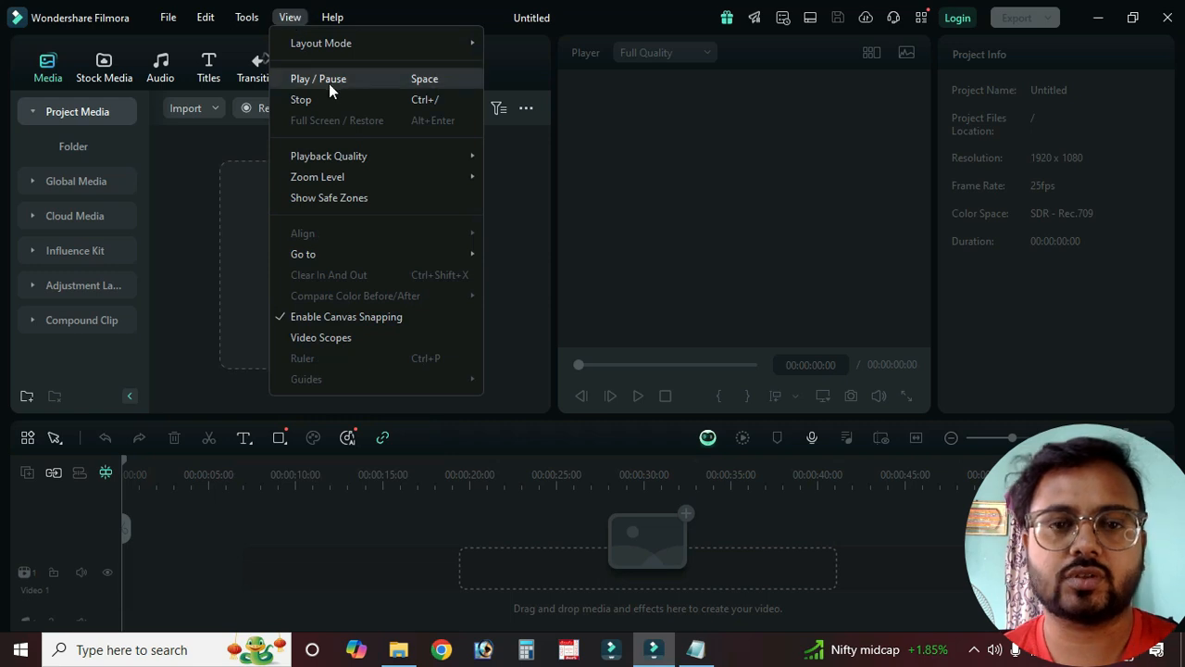
mouse_move(326, 42)
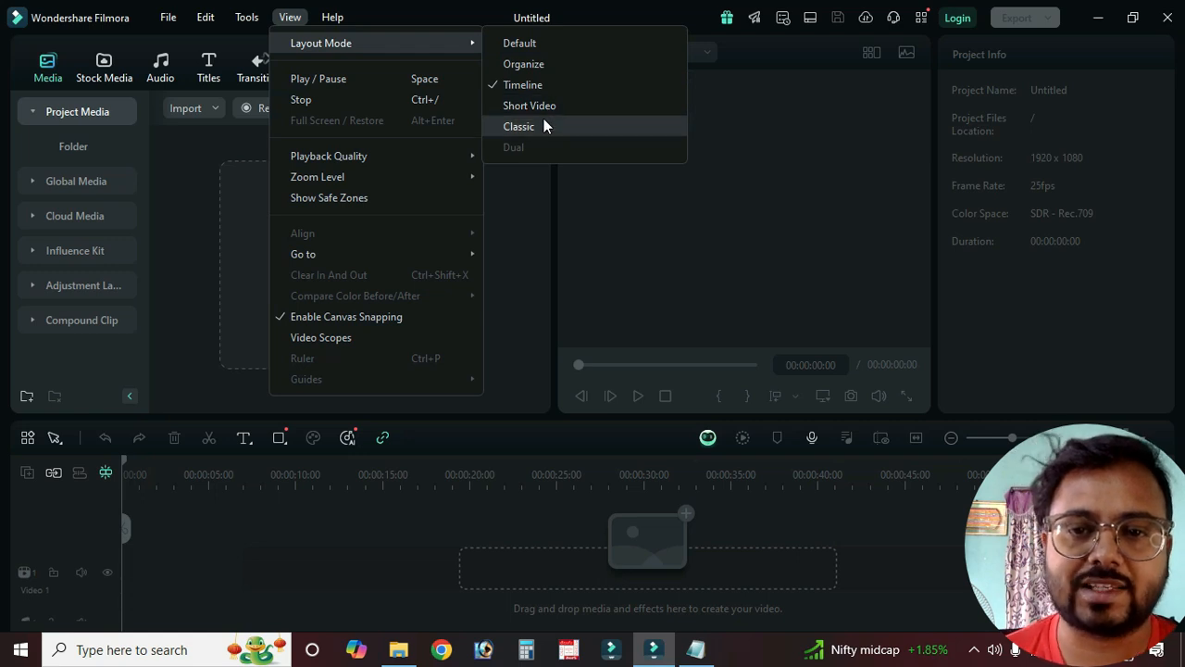
click(519, 44)
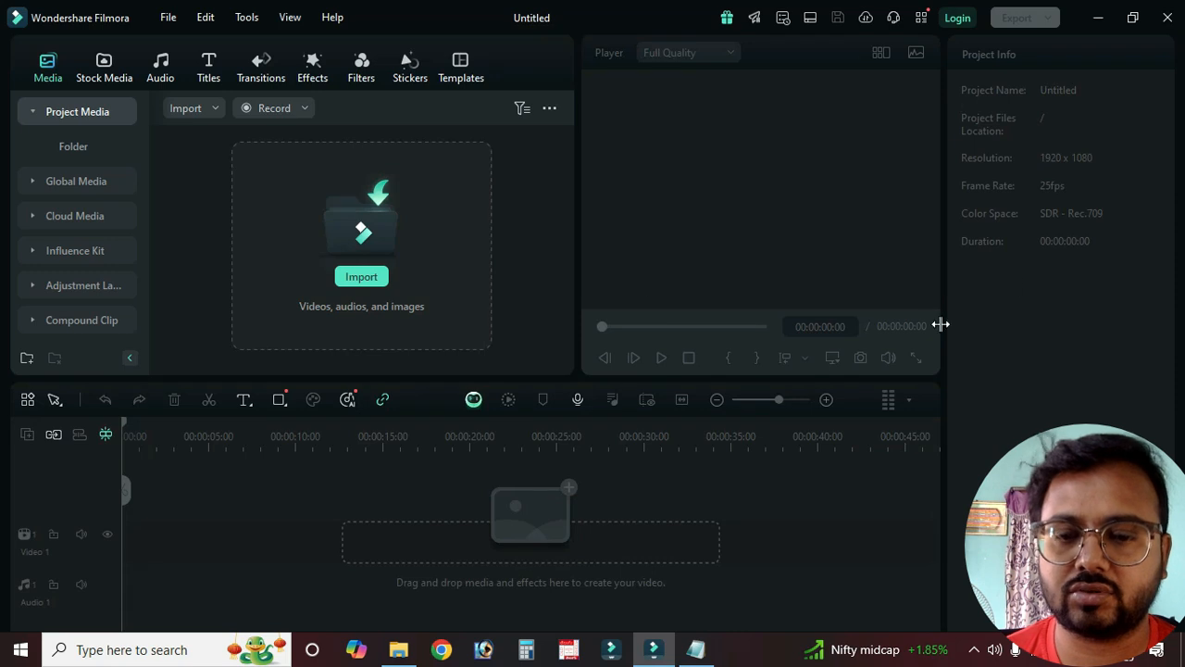
click(289, 17)
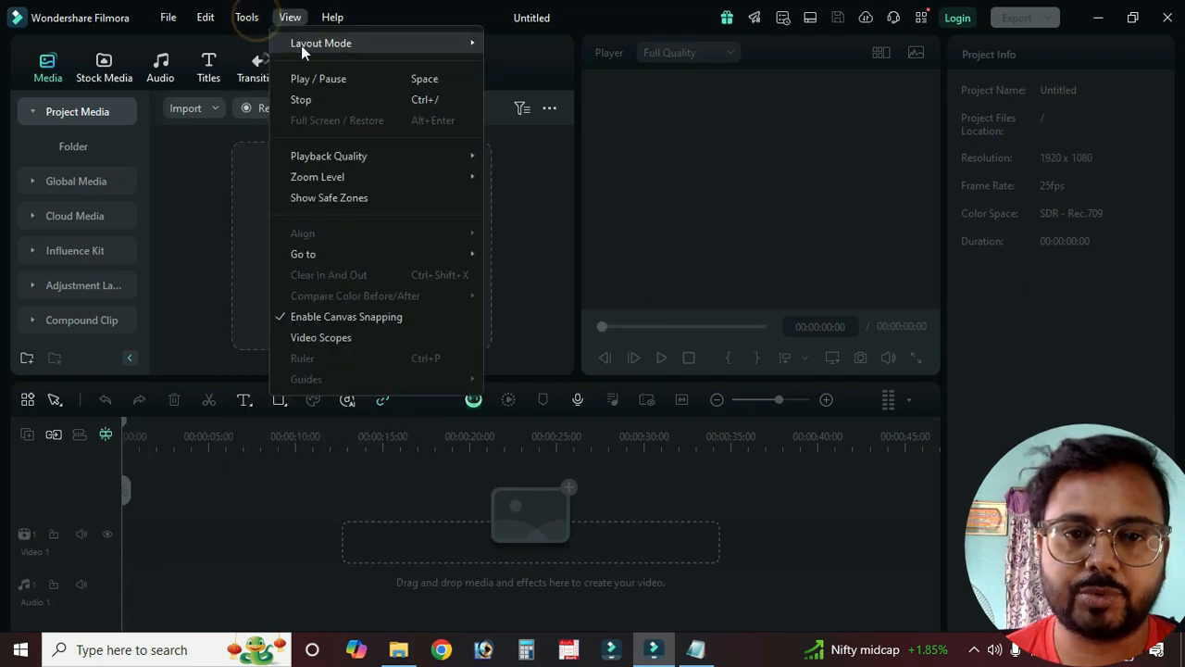
click(303, 44)
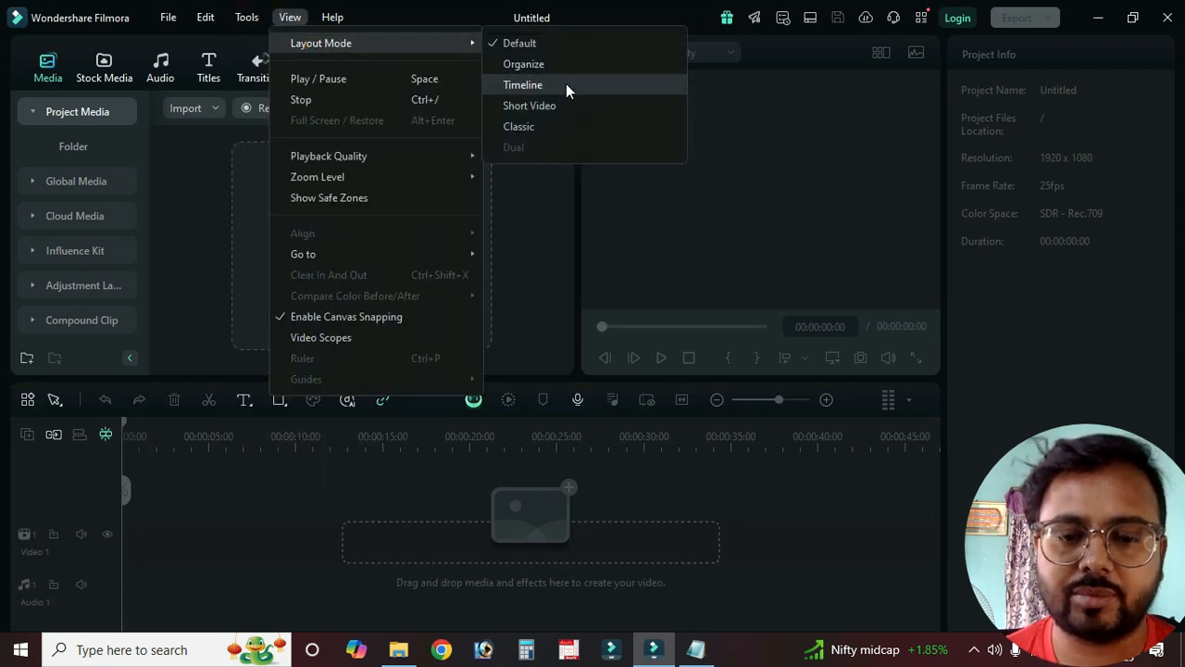
click(565, 83)
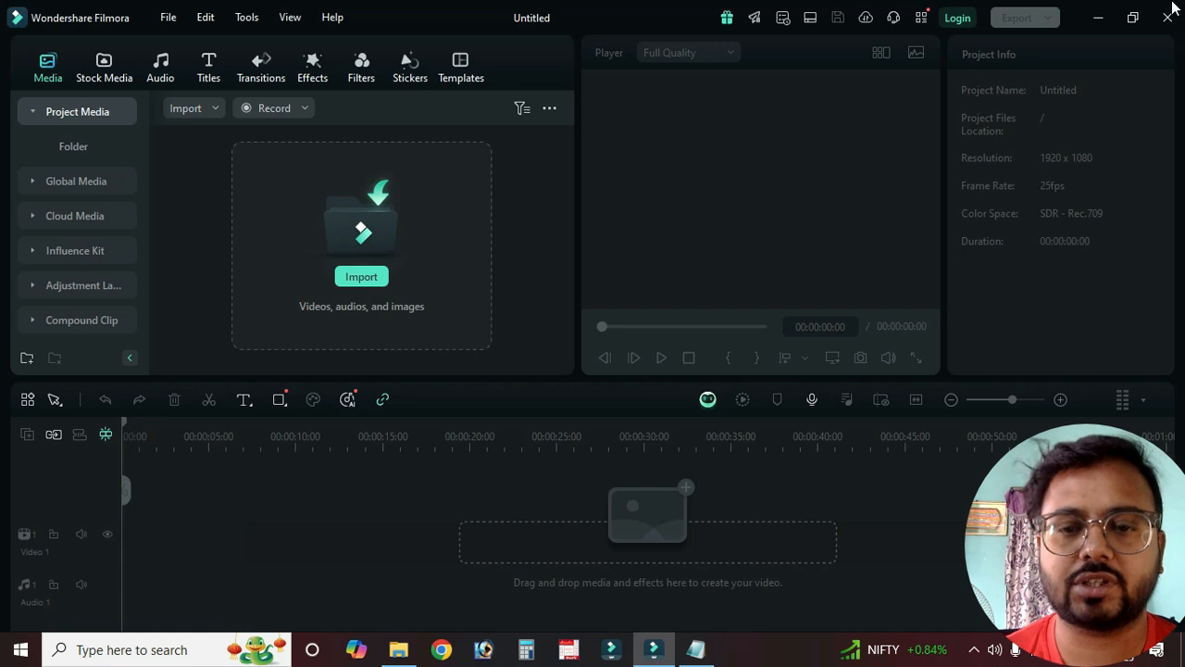
Step: Try the Short Video workspace layout, then return to the Timeline layout
click(293, 16)
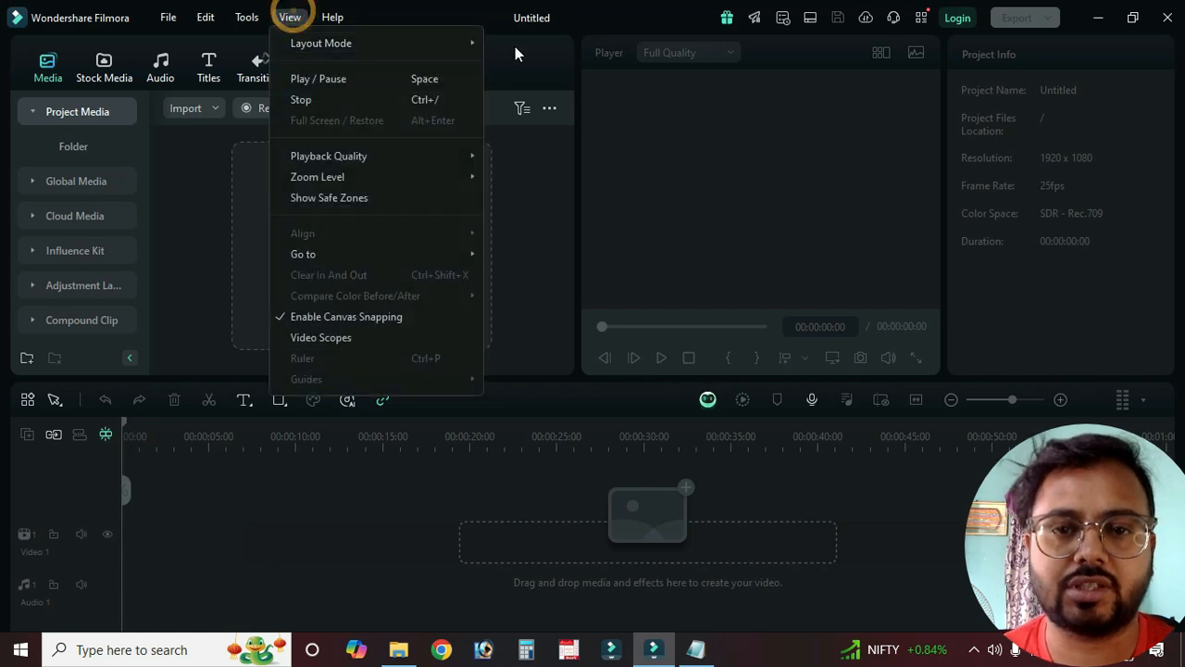
mouse_move(462, 47)
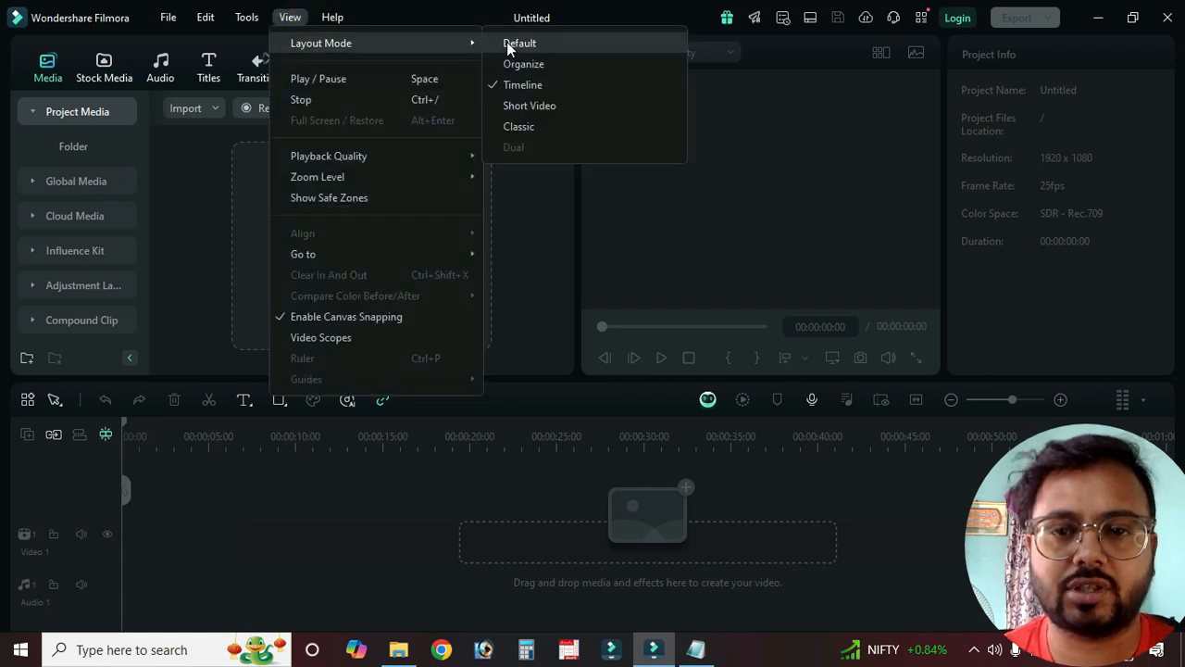
click(548, 107)
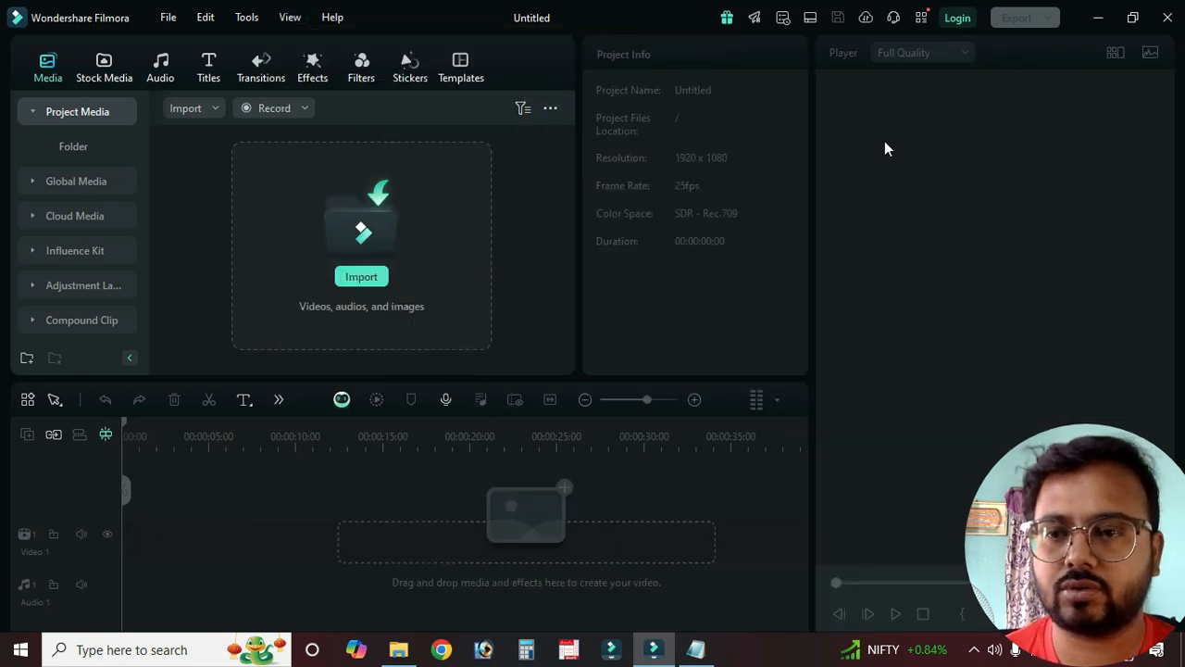
click(290, 16)
click(371, 44)
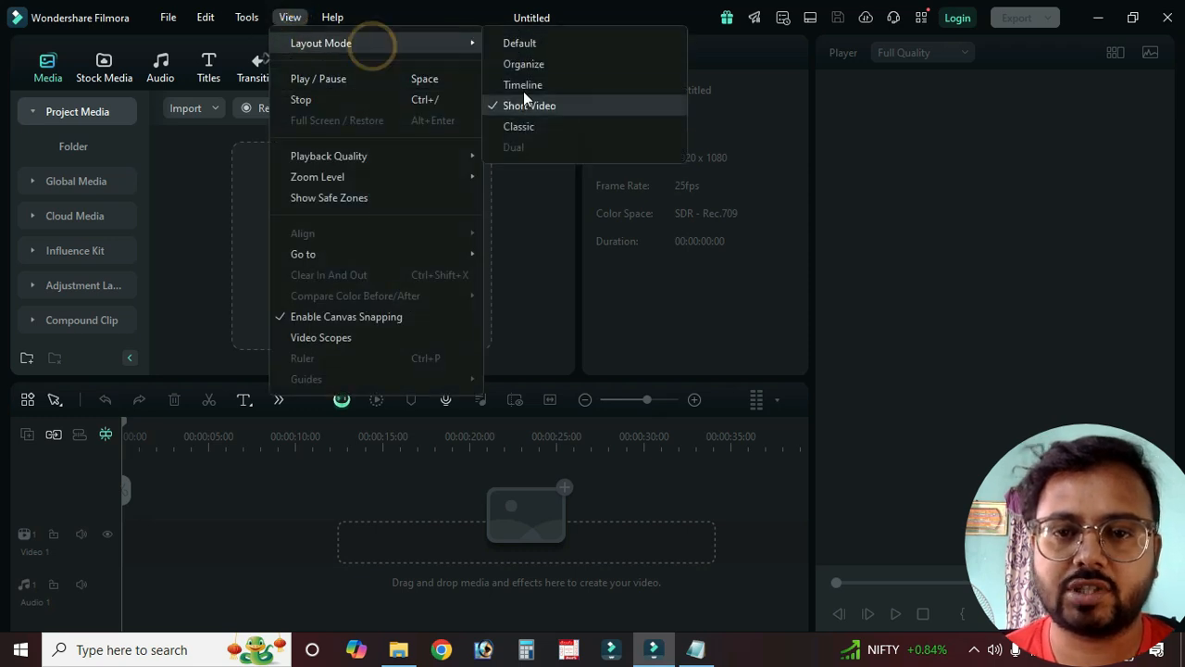
click(524, 84)
Step: Set the preview playback quality to 1/4 Quality
click(294, 17)
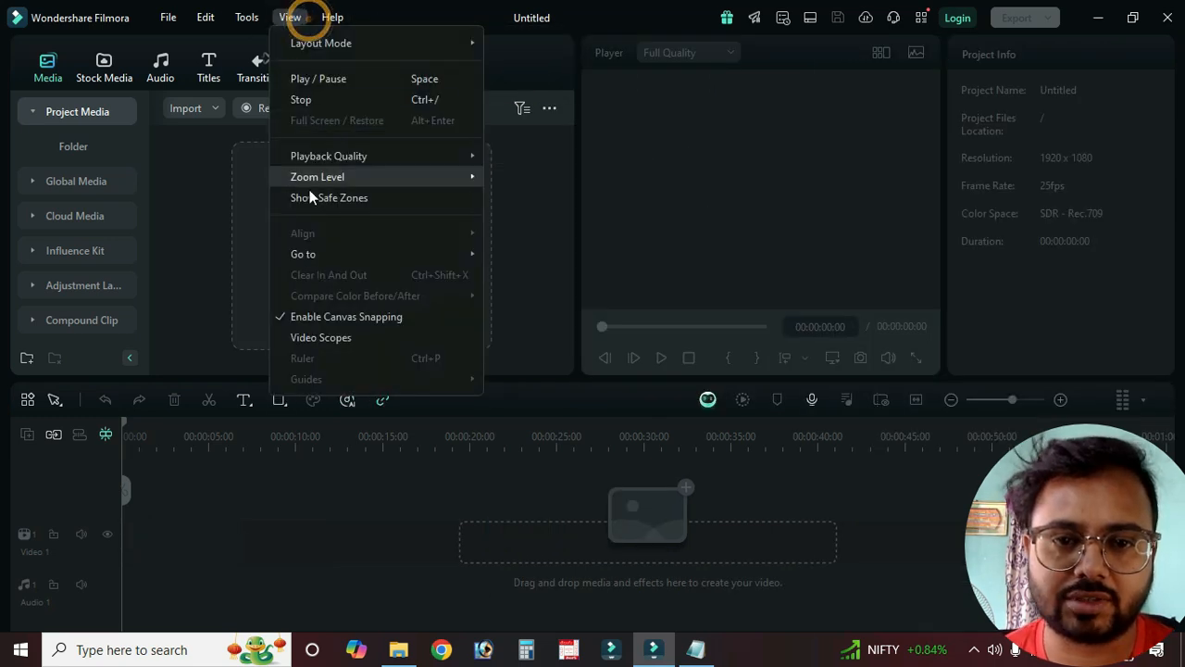
mouse_move(364, 156)
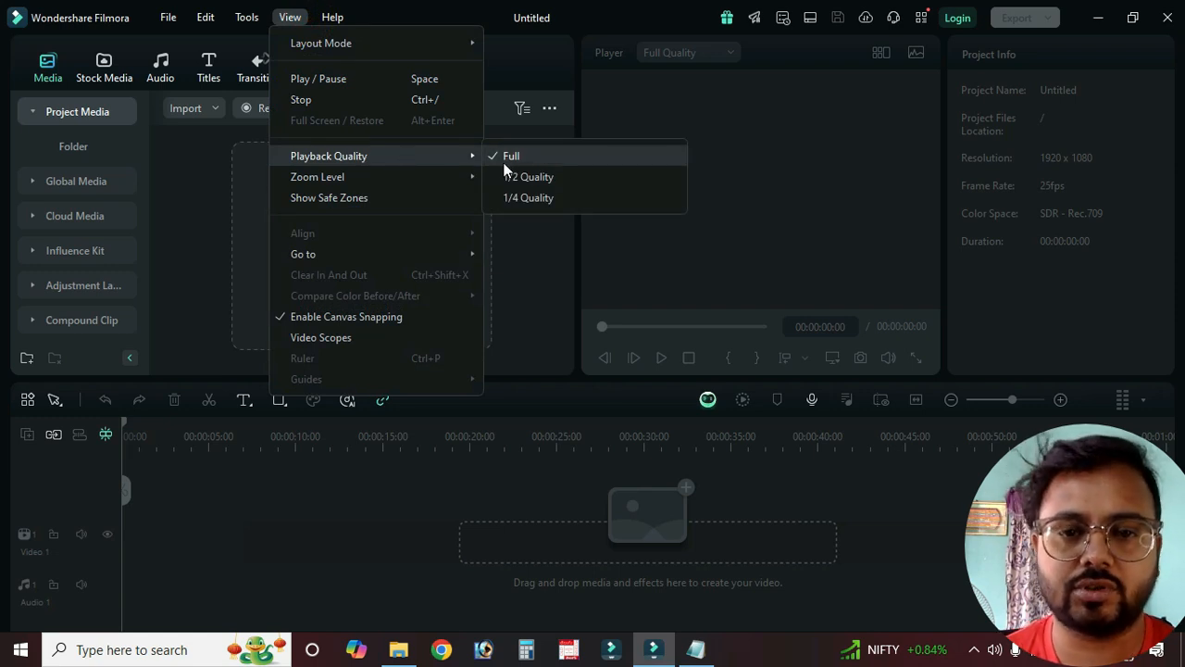
click(553, 203)
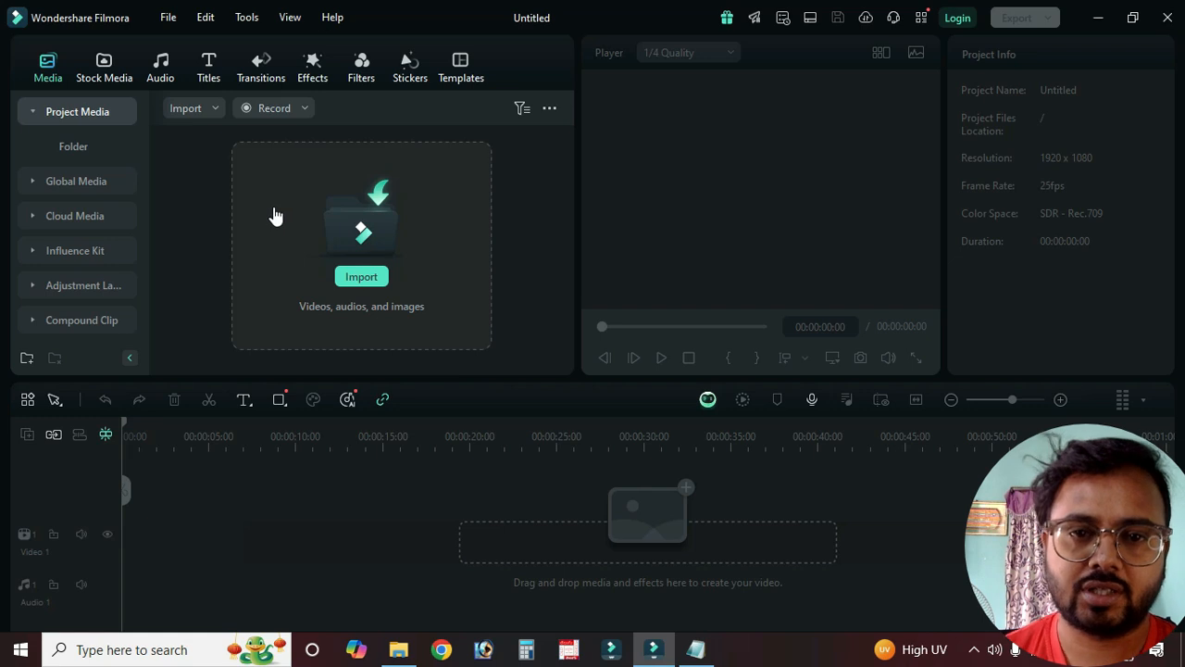
click(304, 18)
mouse_move(326, 23)
mouse_move(289, 17)
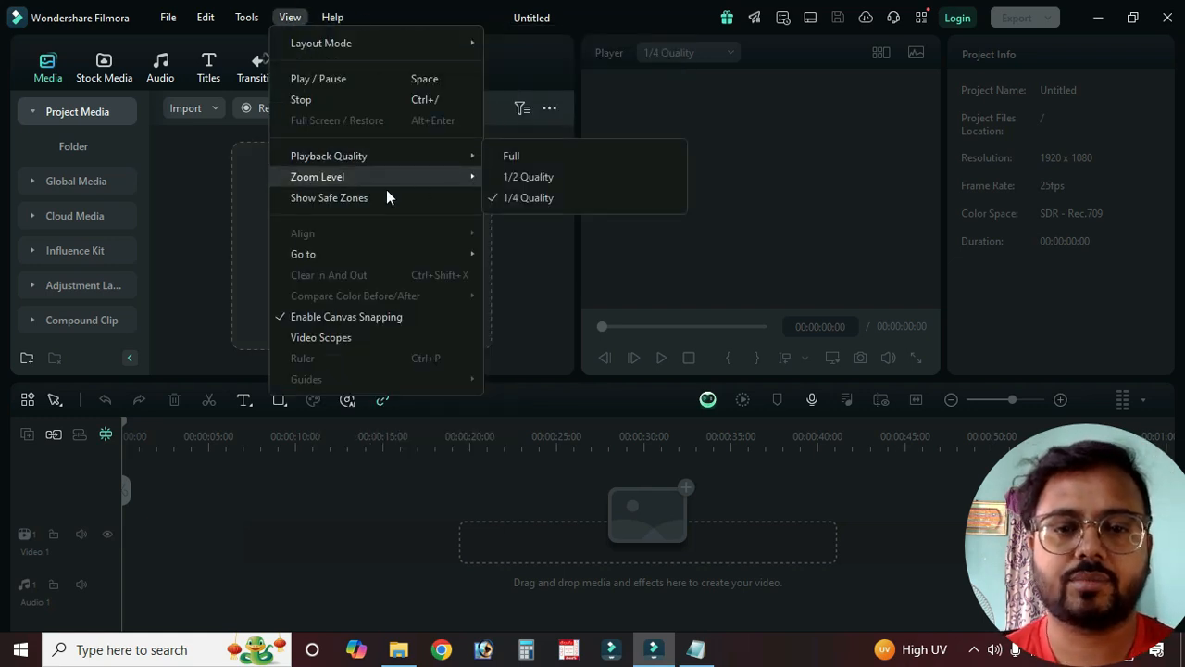
mouse_move(403, 178)
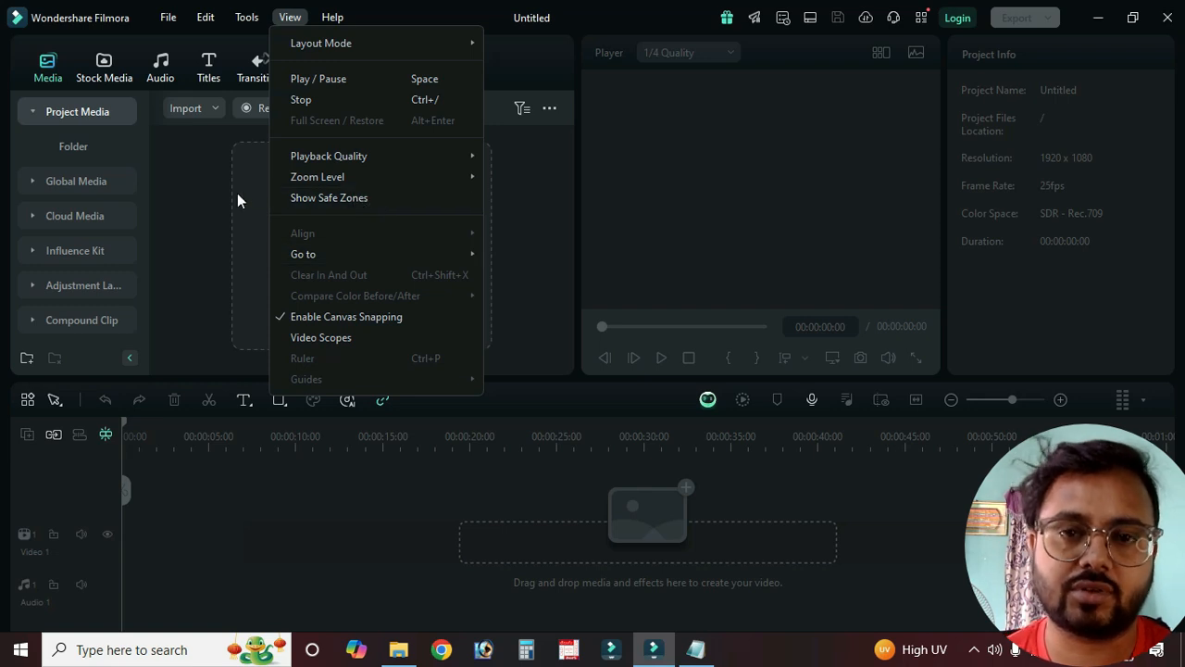
mouse_move(342, 254)
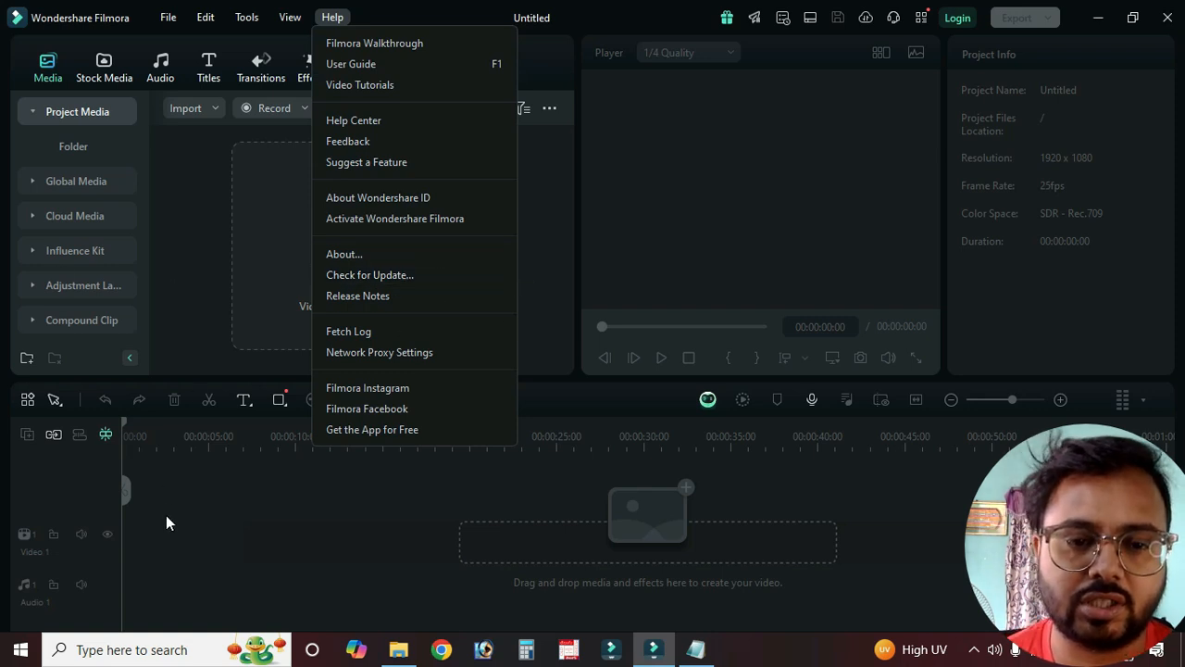
click(195, 508)
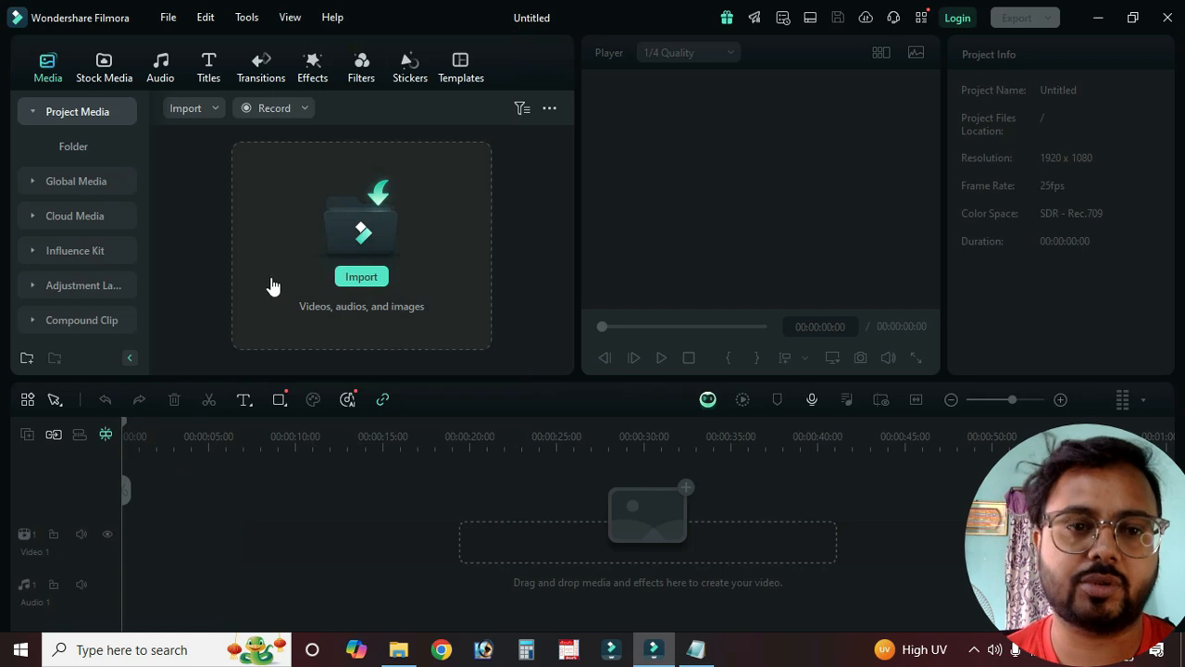
click(268, 473)
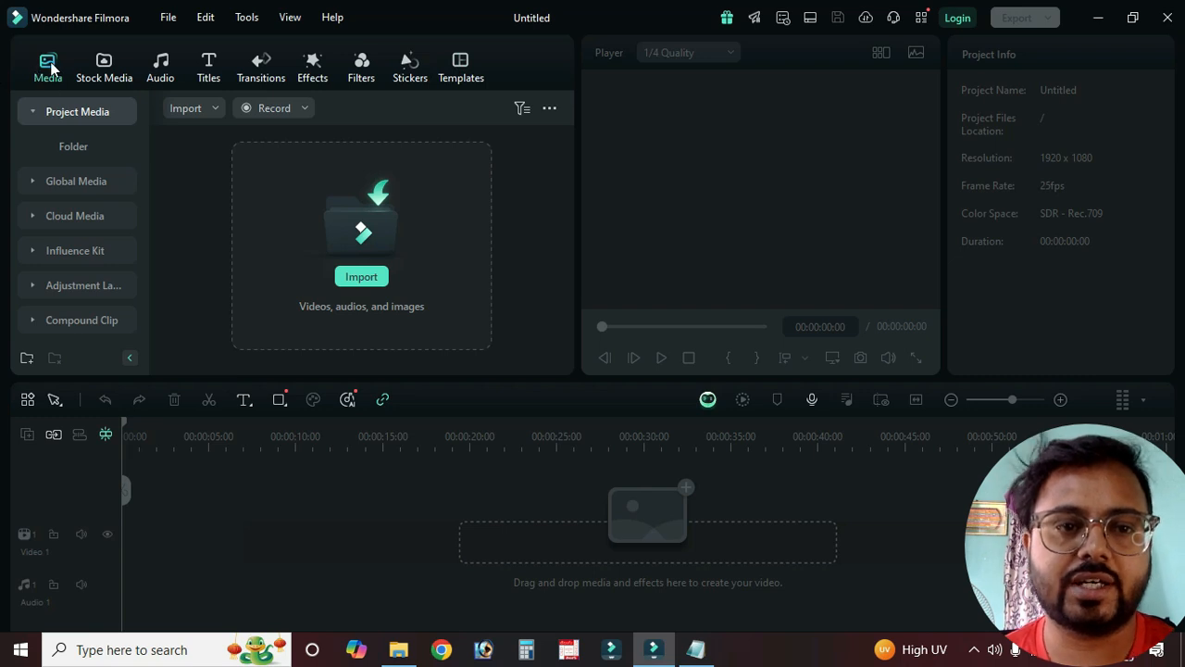
Step: Open the audio library and look through its trending music tracks
click(119, 80)
click(160, 69)
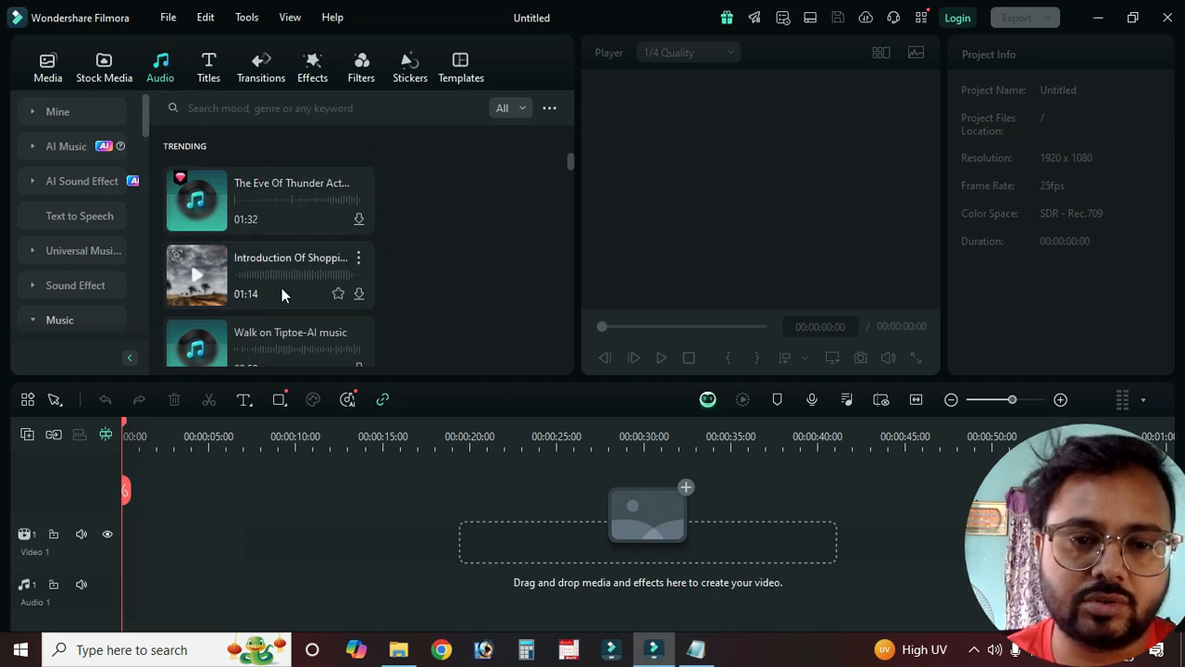
scroll(278, 291, down, 5)
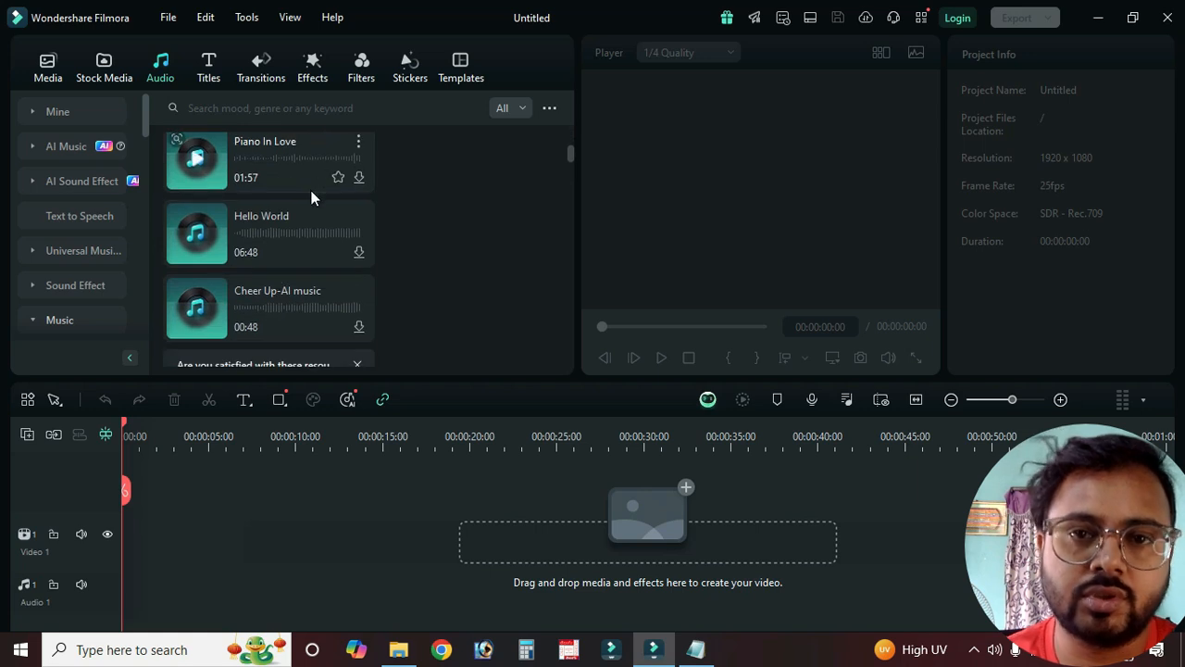
scroll(246, 230, up, 1)
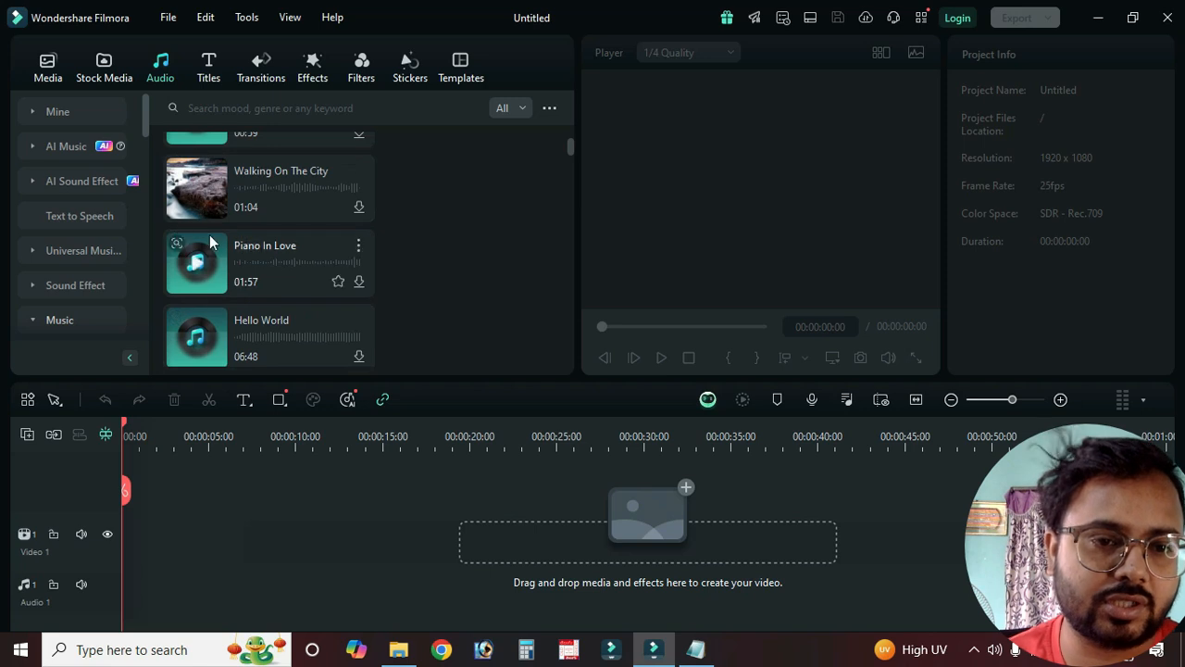
scroll(371, 227, down, 1)
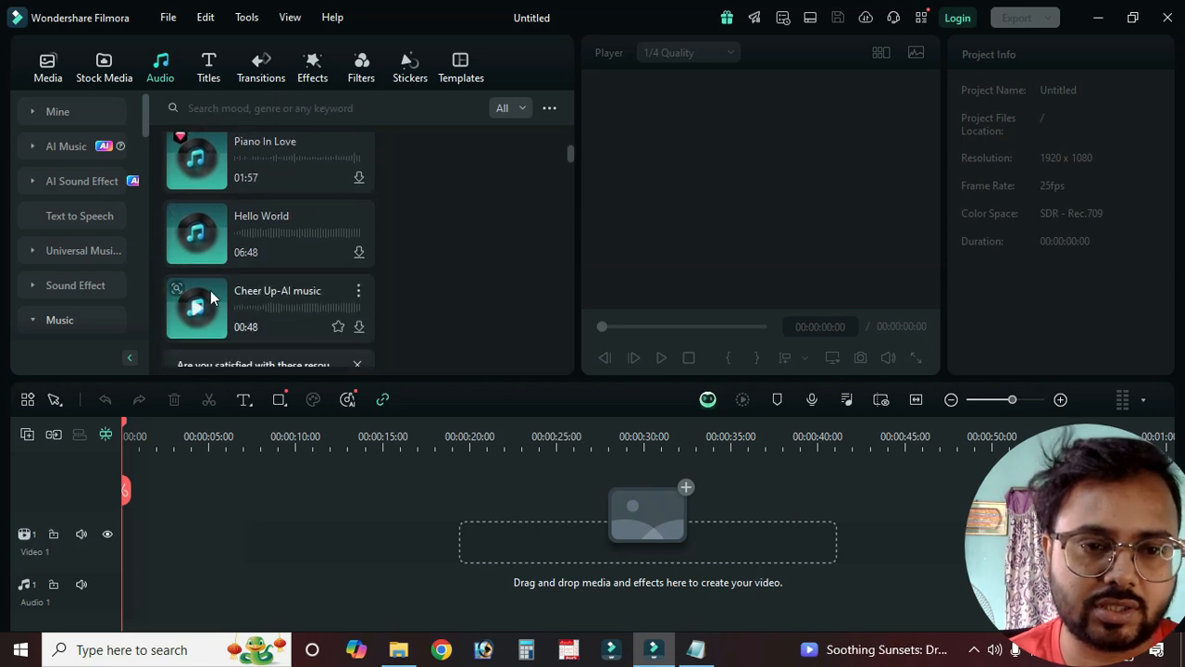
Step: Look through the AI Sound Effect, Universal Music and Sound Effect categories, including the trending sound effects
click(72, 184)
click(30, 182)
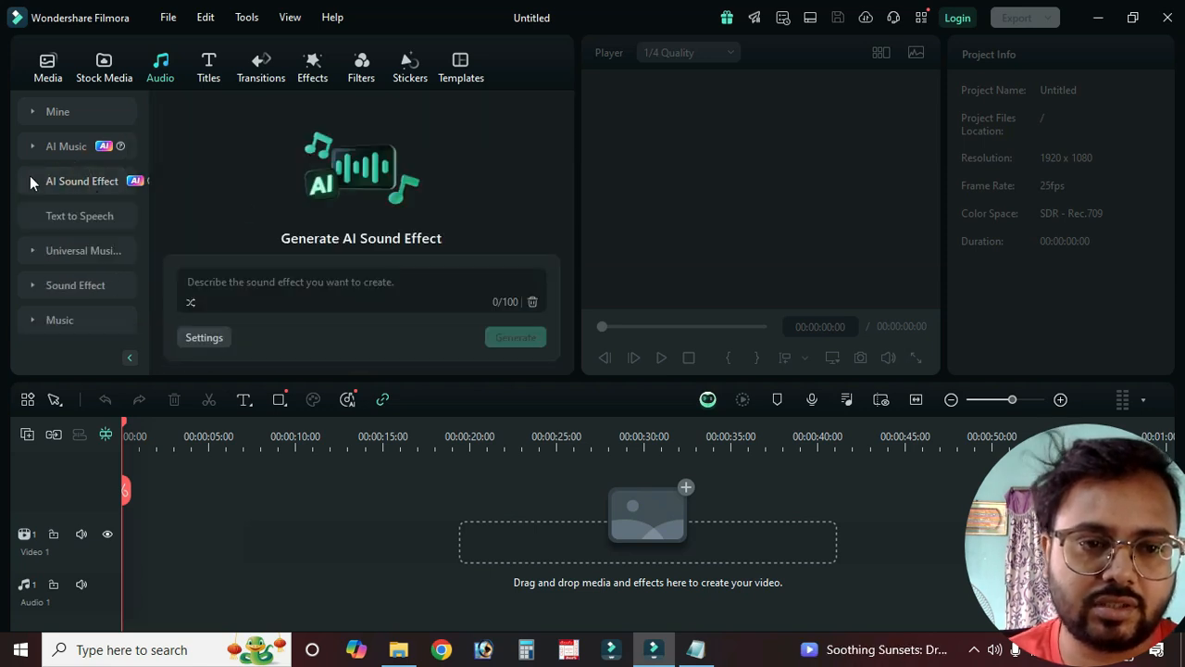
click(37, 254)
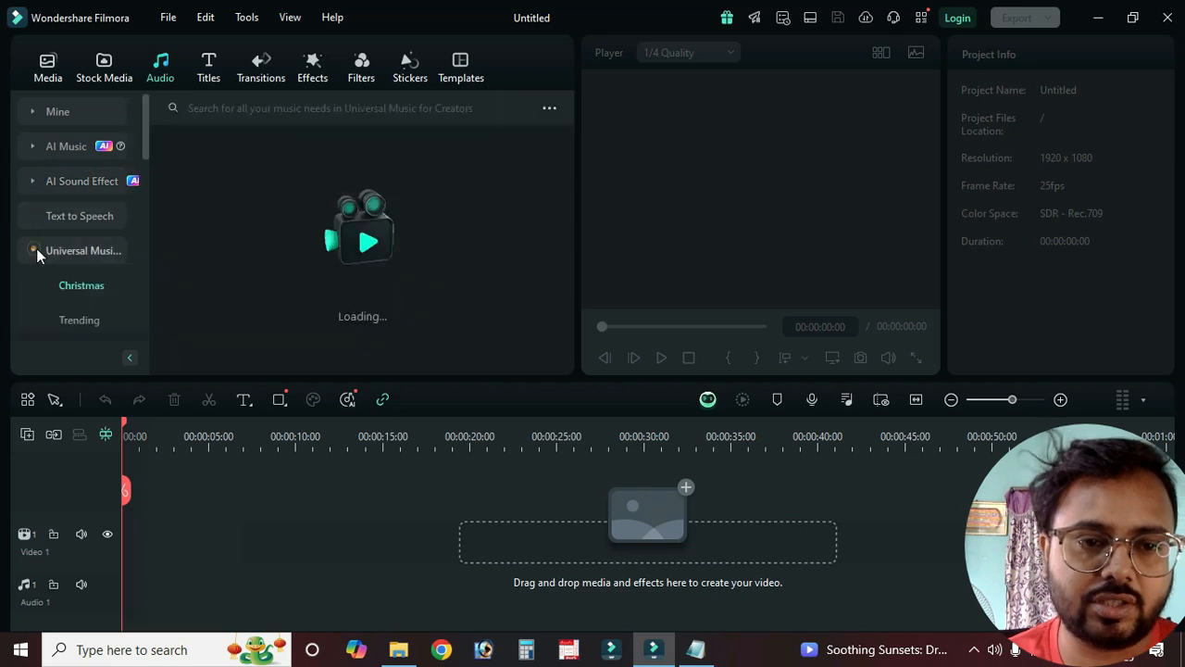
click(35, 256)
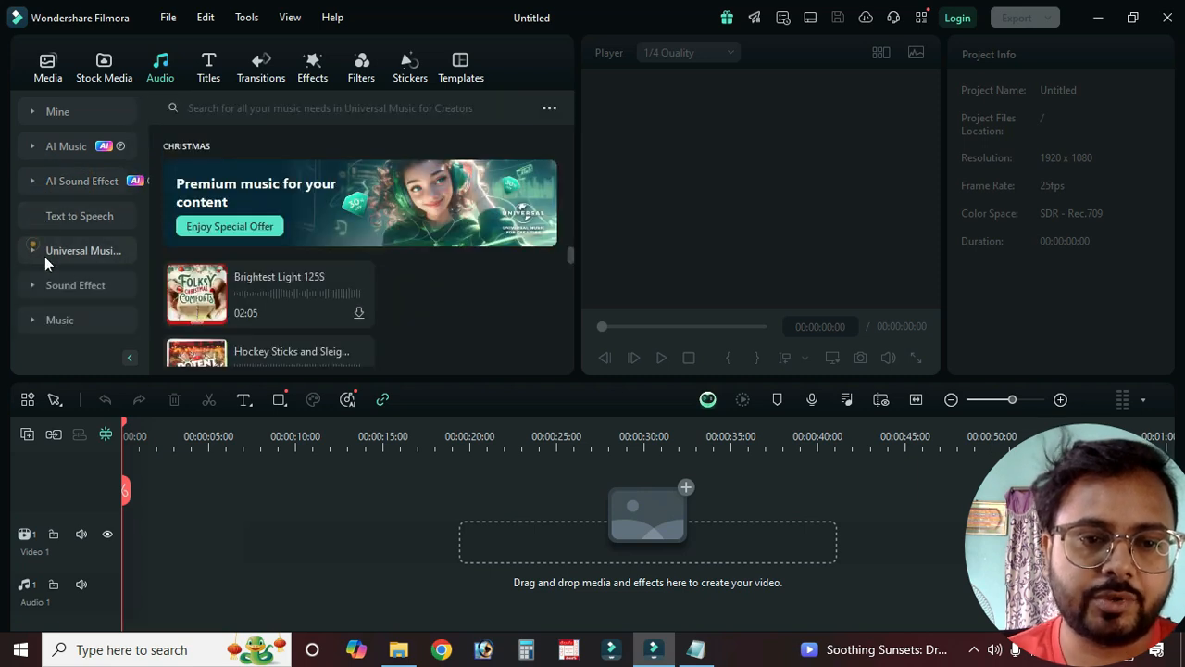
click(38, 282)
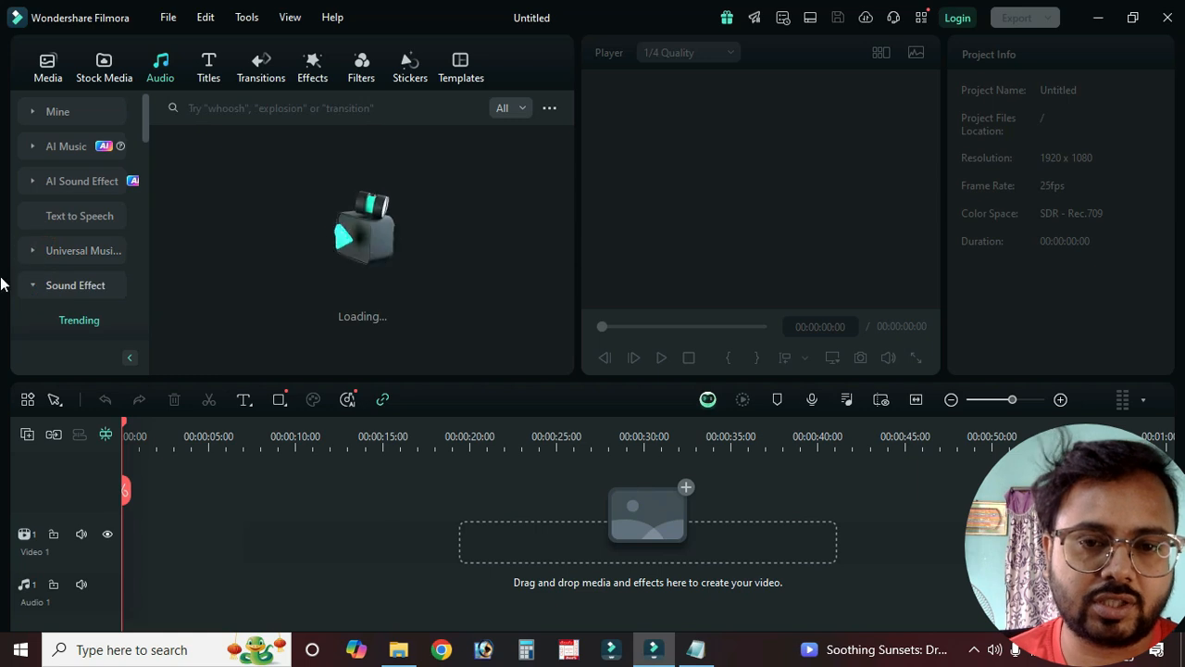
scroll(286, 290, down, 2)
scroll(285, 295, down, 1)
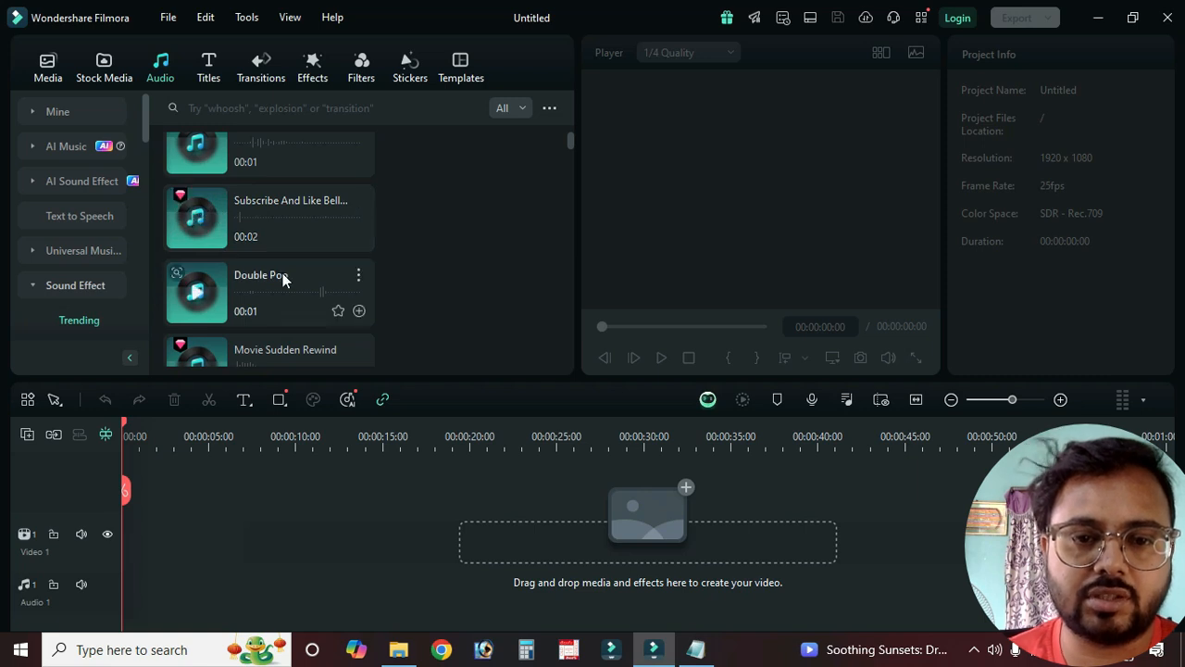
Step: Finish browsing the trending sound effects and look through the trending titles in the titles library
scroll(261, 268, down, 2)
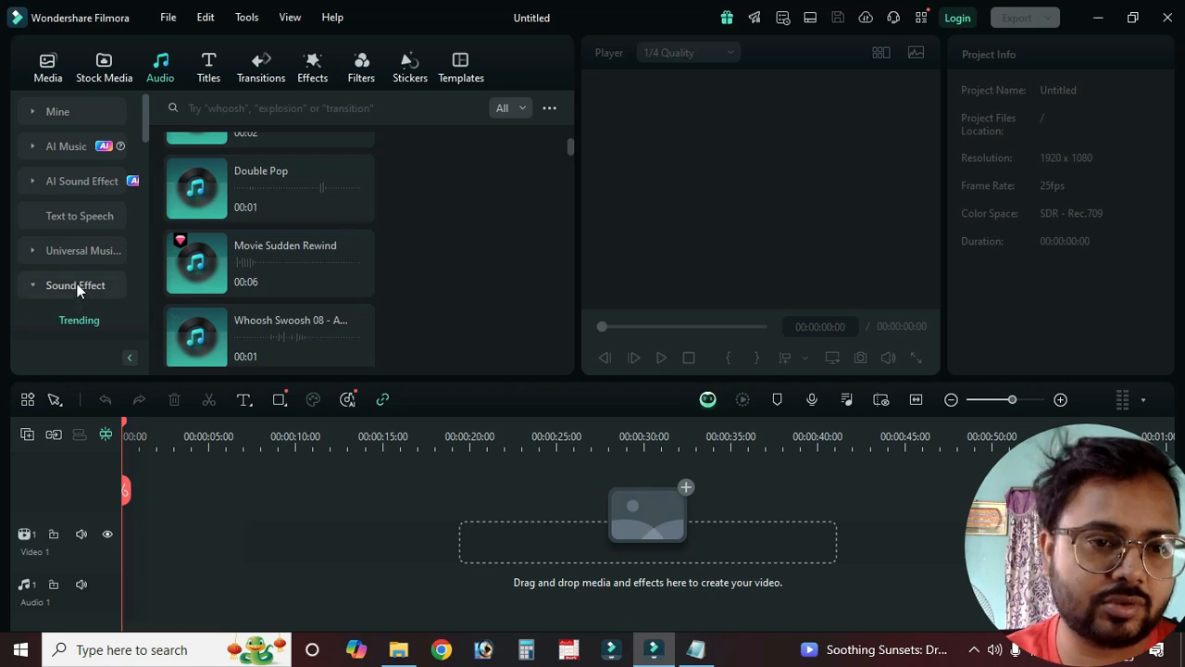
scroll(111, 301, down, 3)
click(208, 65)
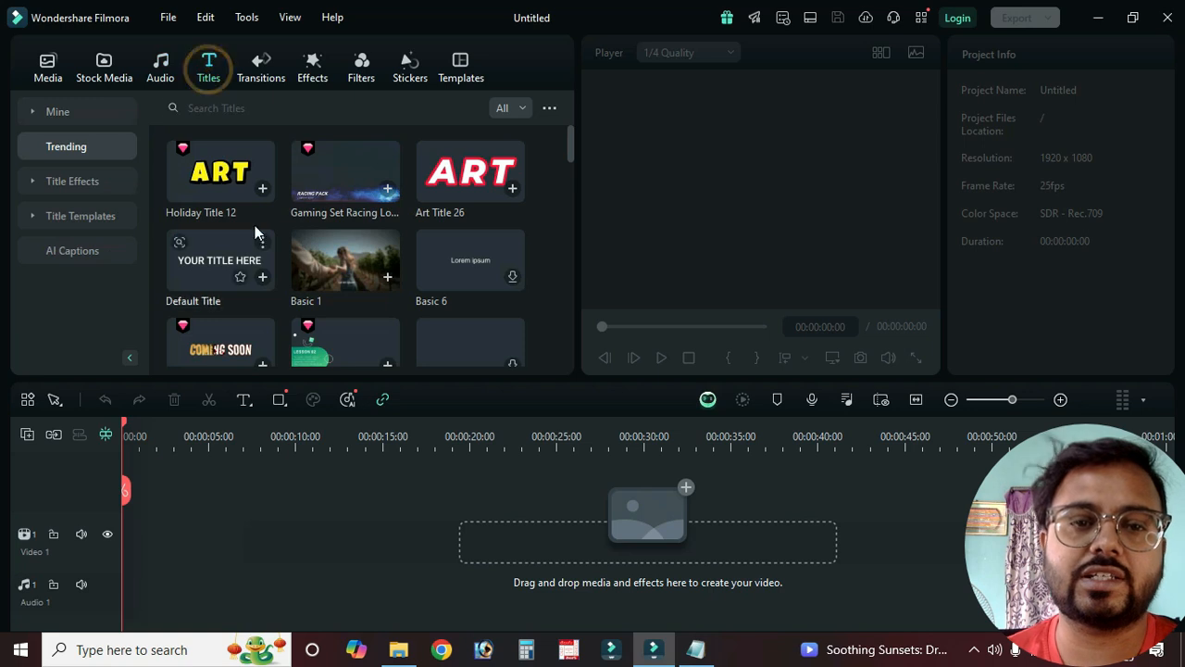
scroll(368, 285, down, 2)
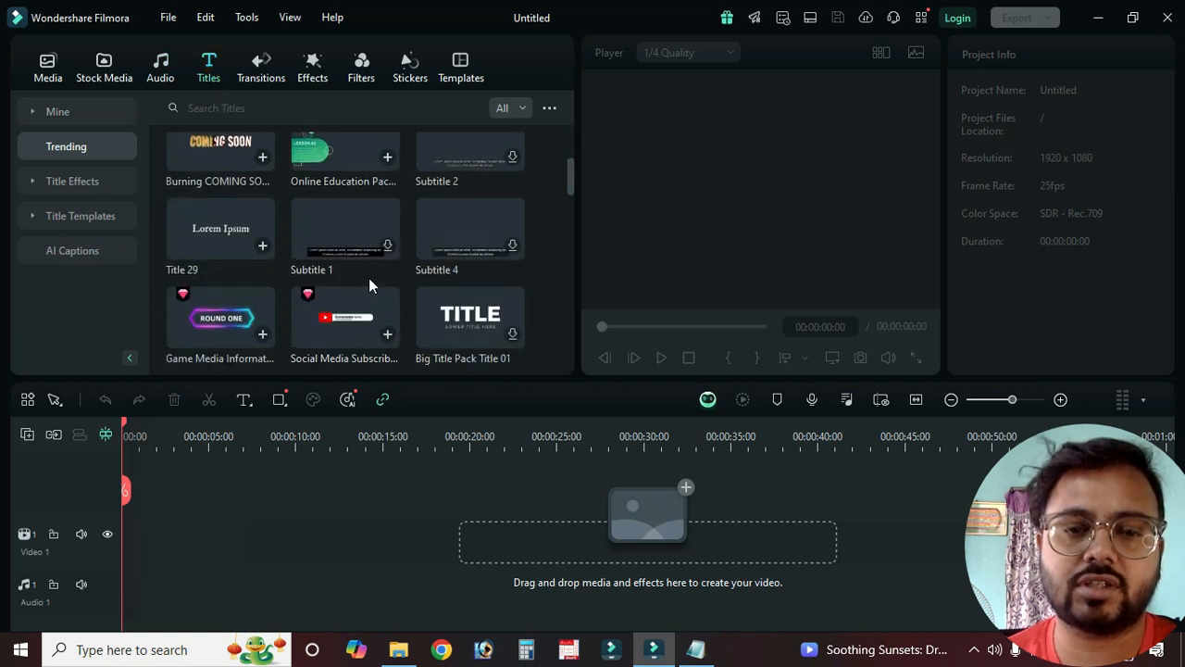
scroll(369, 286, down, 5)
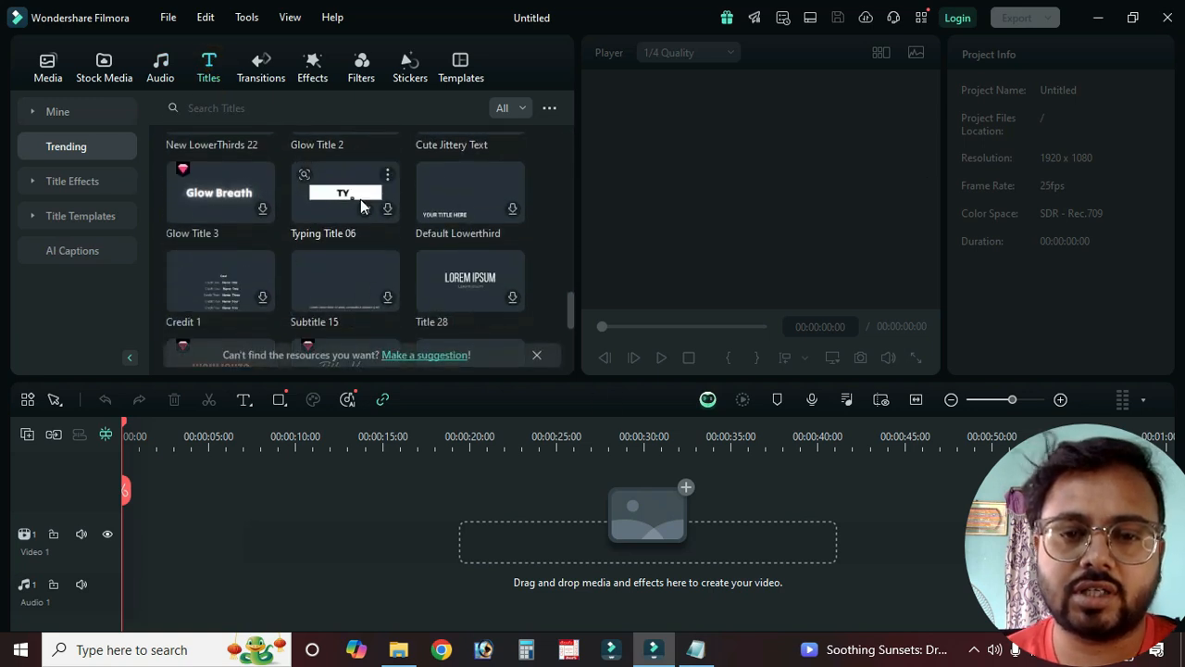
Step: Download the Typing Title 06 title, try it on the timeline and remove it
click(388, 210)
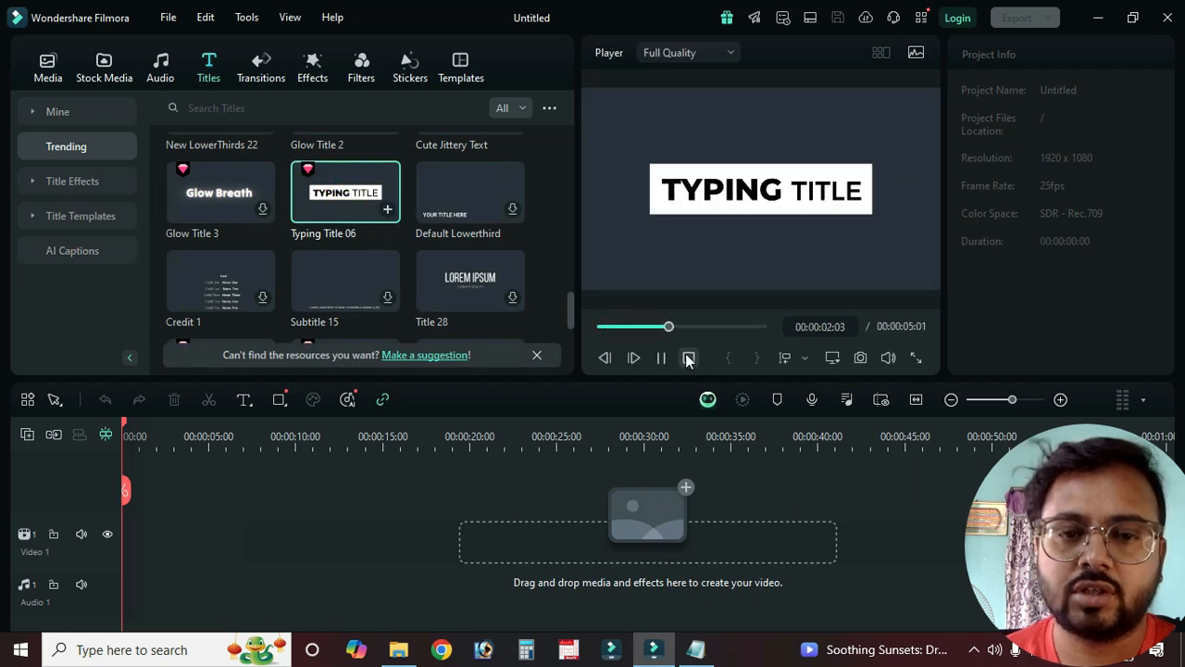
click(387, 208)
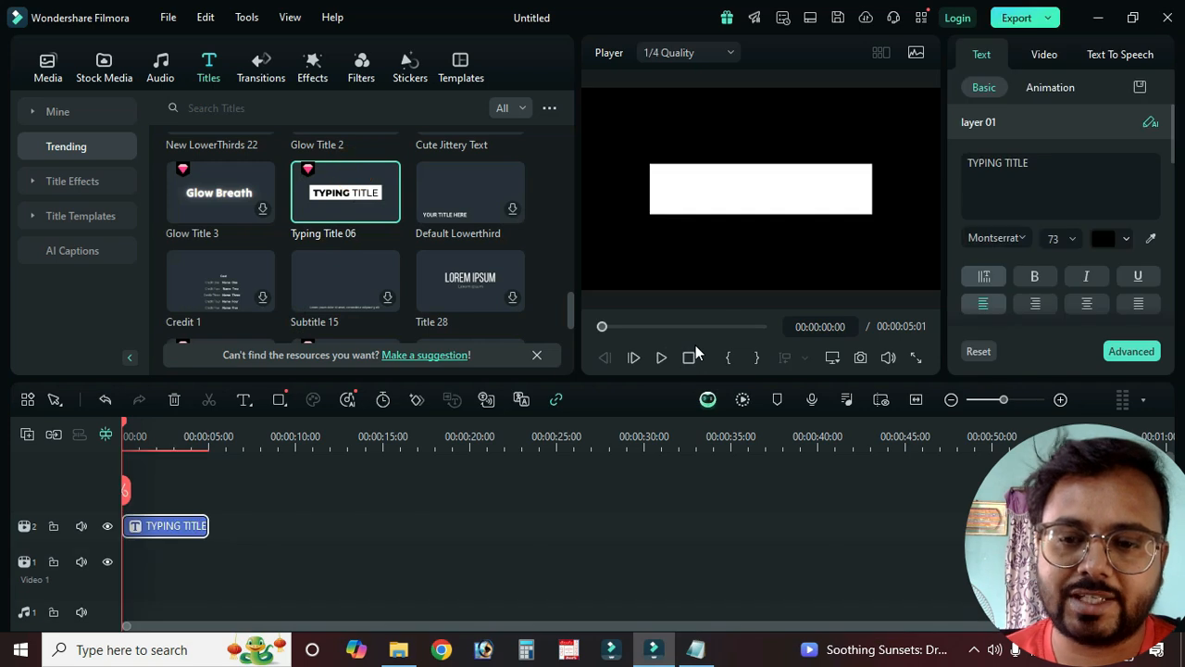
key(Delete)
Step: Preview the trending Glitch Blocks transition and the Mosaic and Circular Opening video effects
click(257, 75)
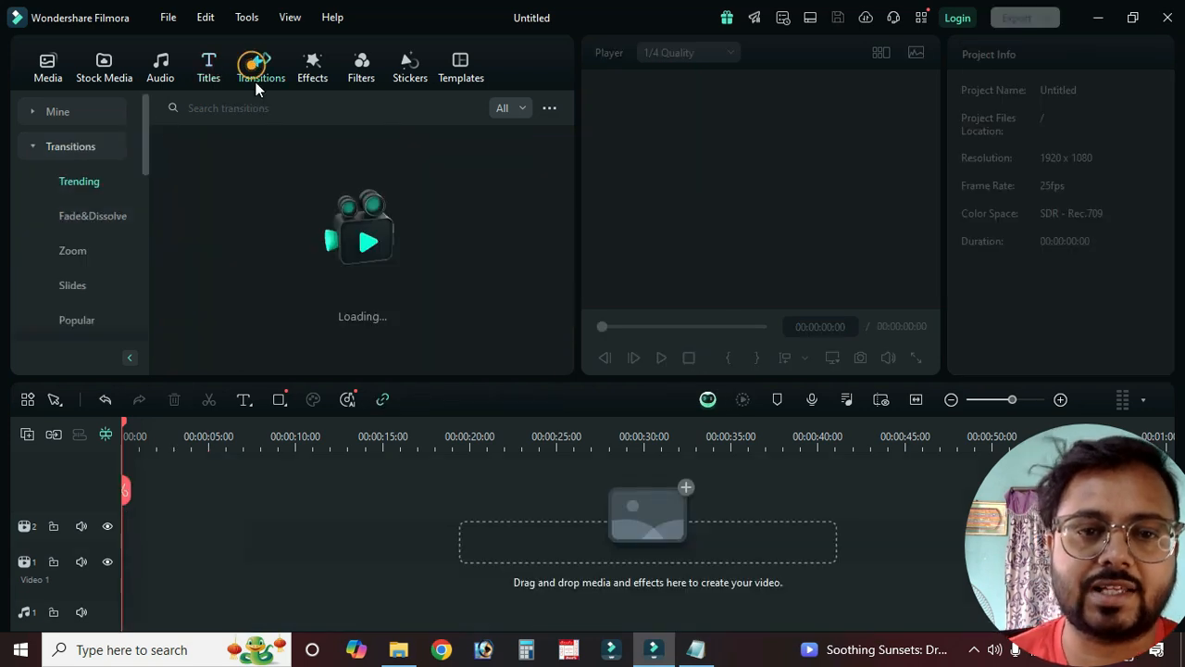
click(197, 211)
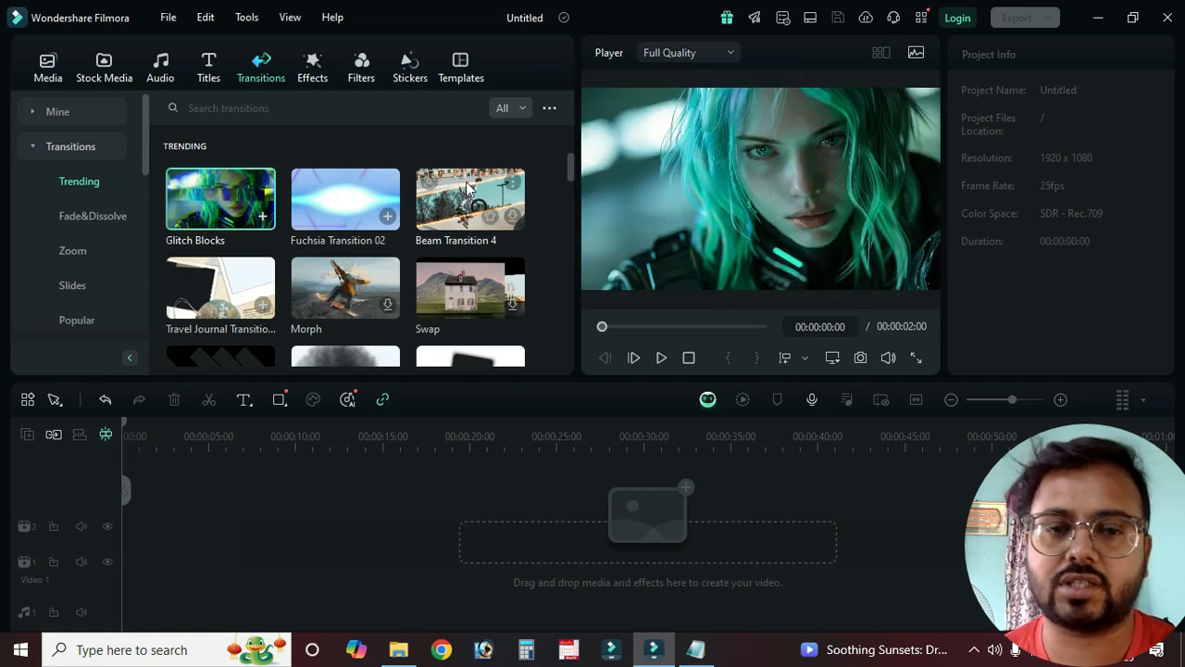
click(311, 65)
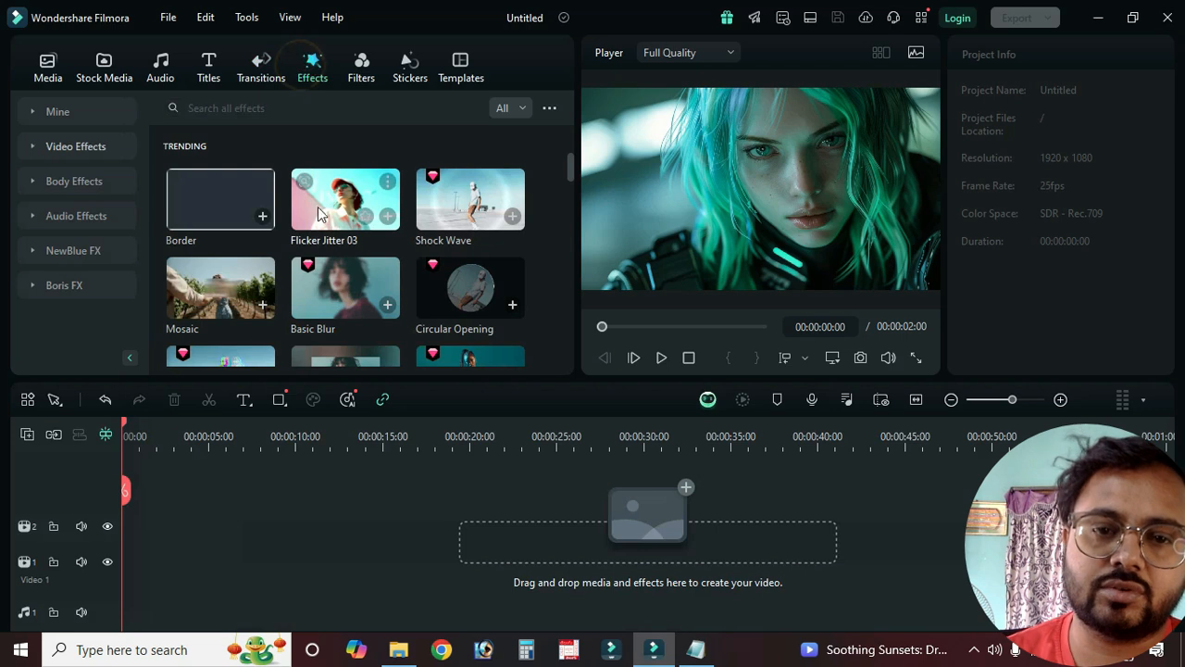
click(231, 296)
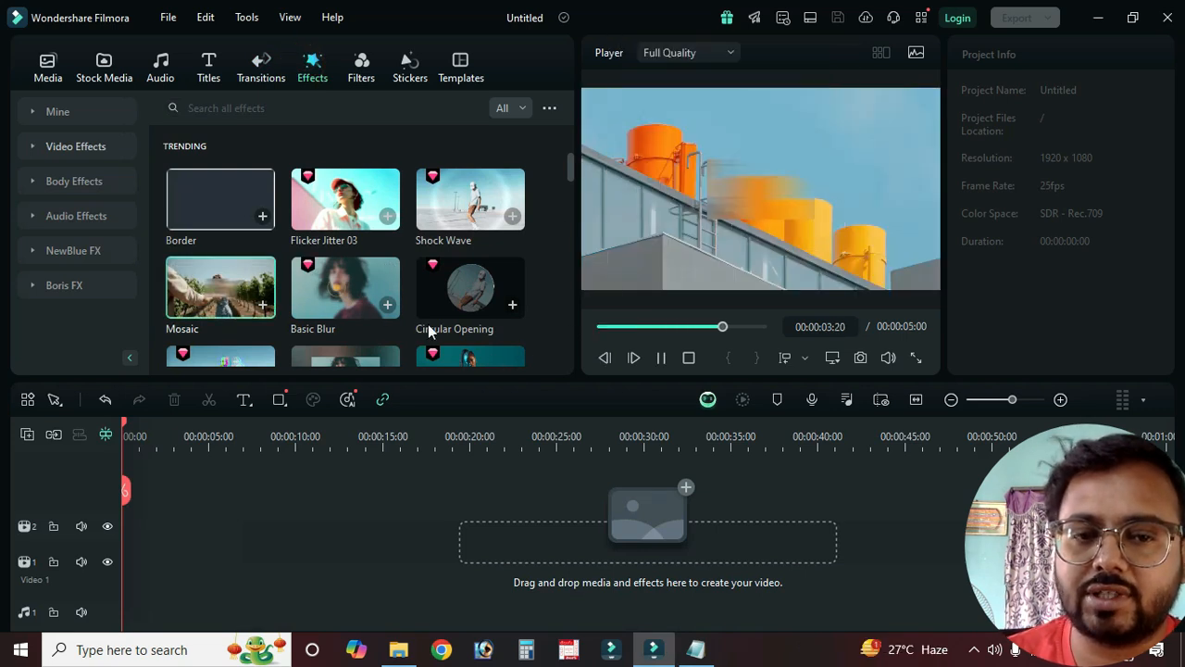
click(480, 298)
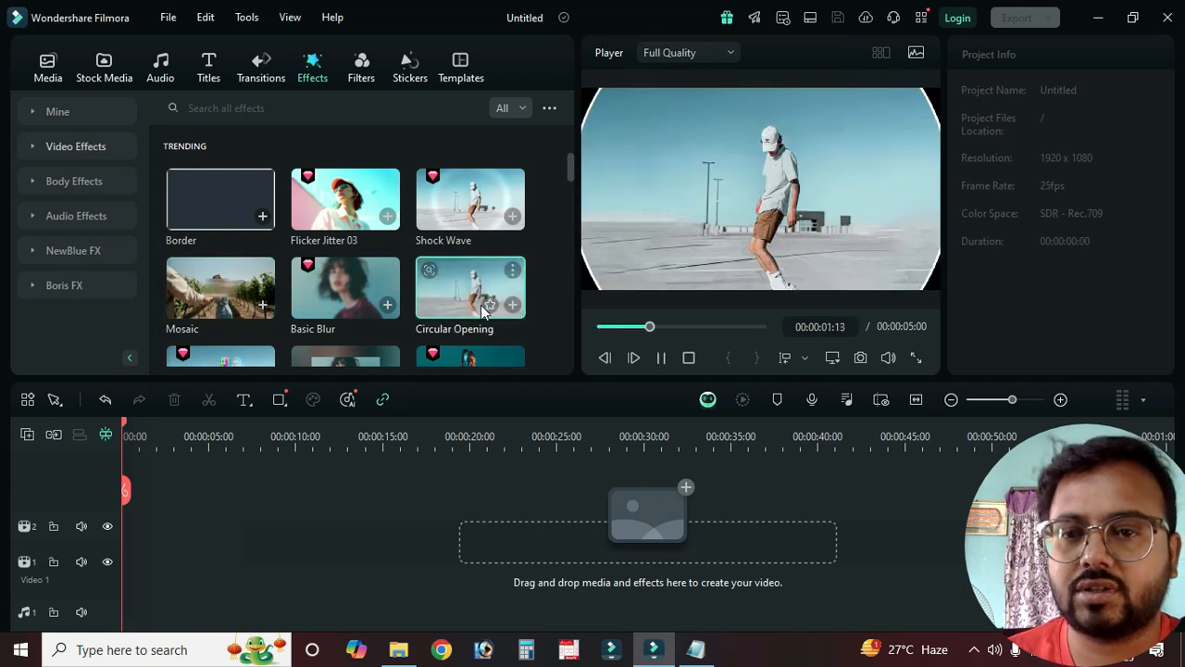
Step: Look through the Basic filters and preview the B&W Style filter
click(359, 67)
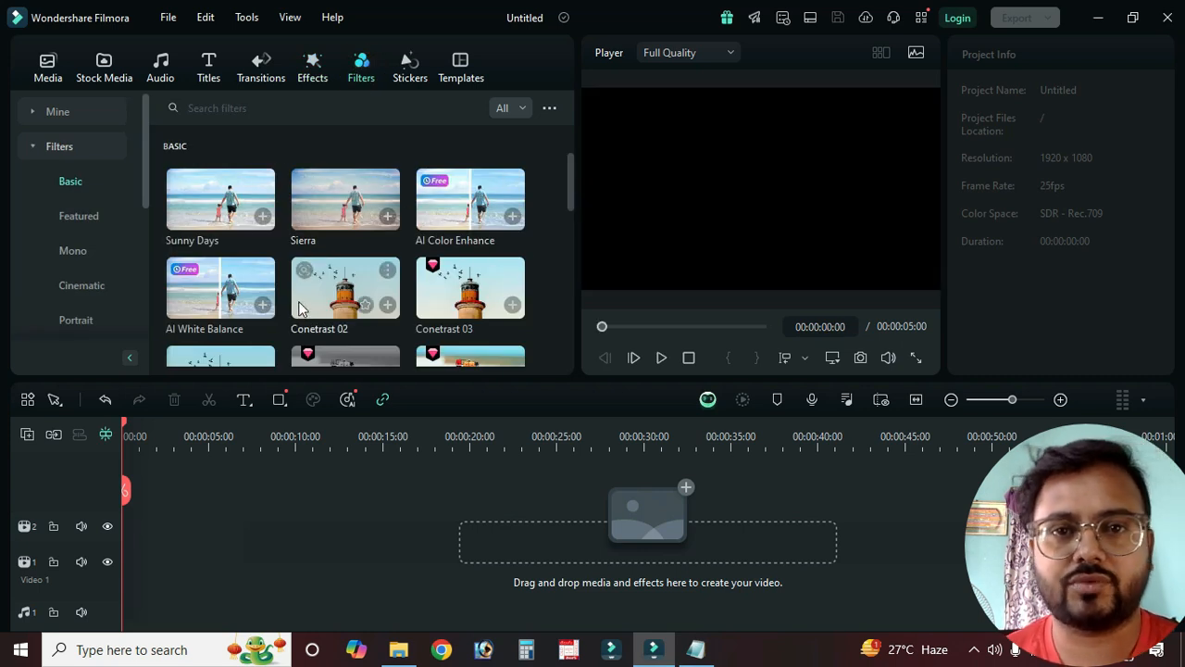
scroll(346, 294, down, 3)
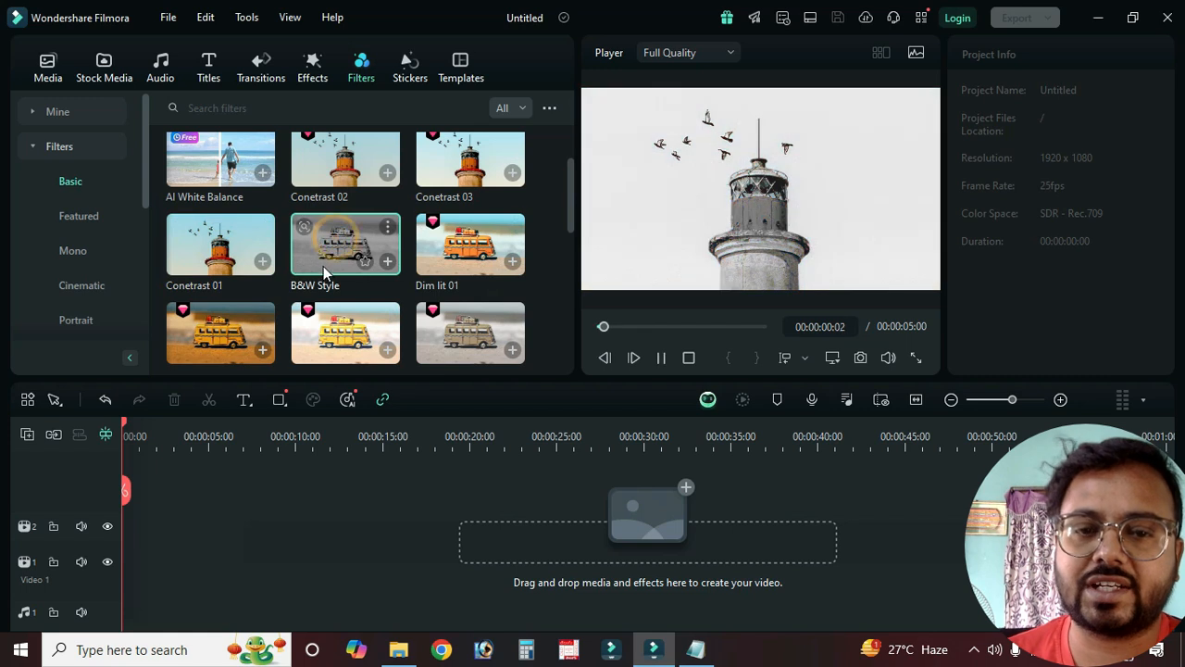
scroll(352, 278, up, 2)
scroll(350, 279, down, 5)
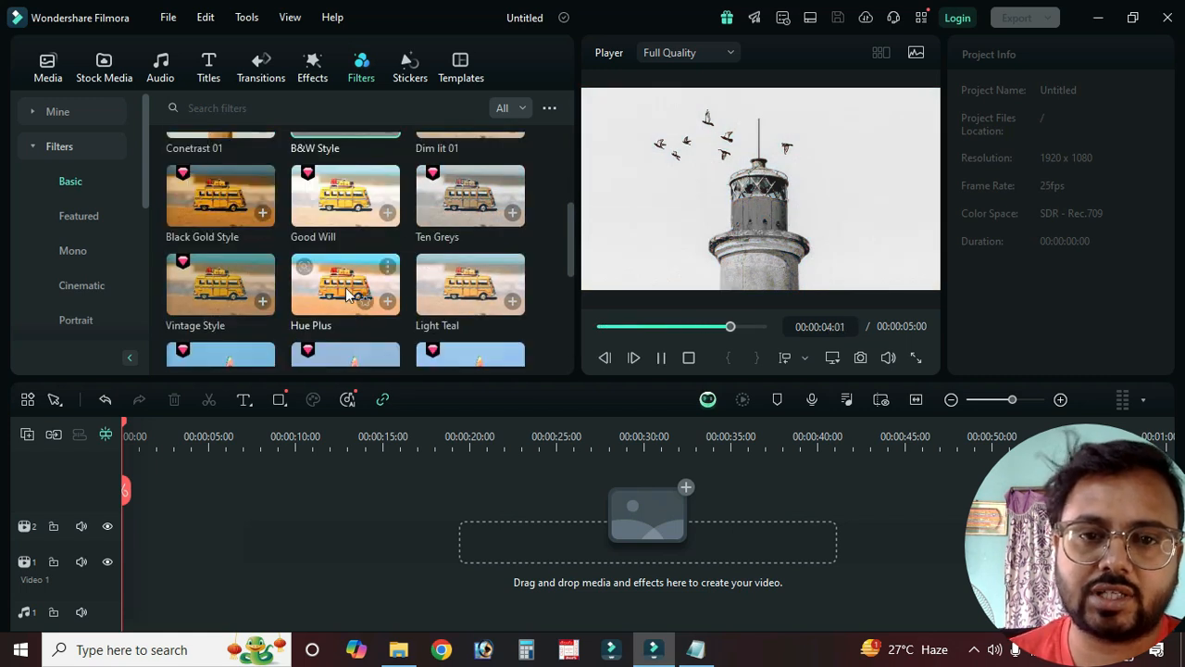
Step: Browse the trending stickers, search the sticker library for "festival" and clear the search
click(423, 56)
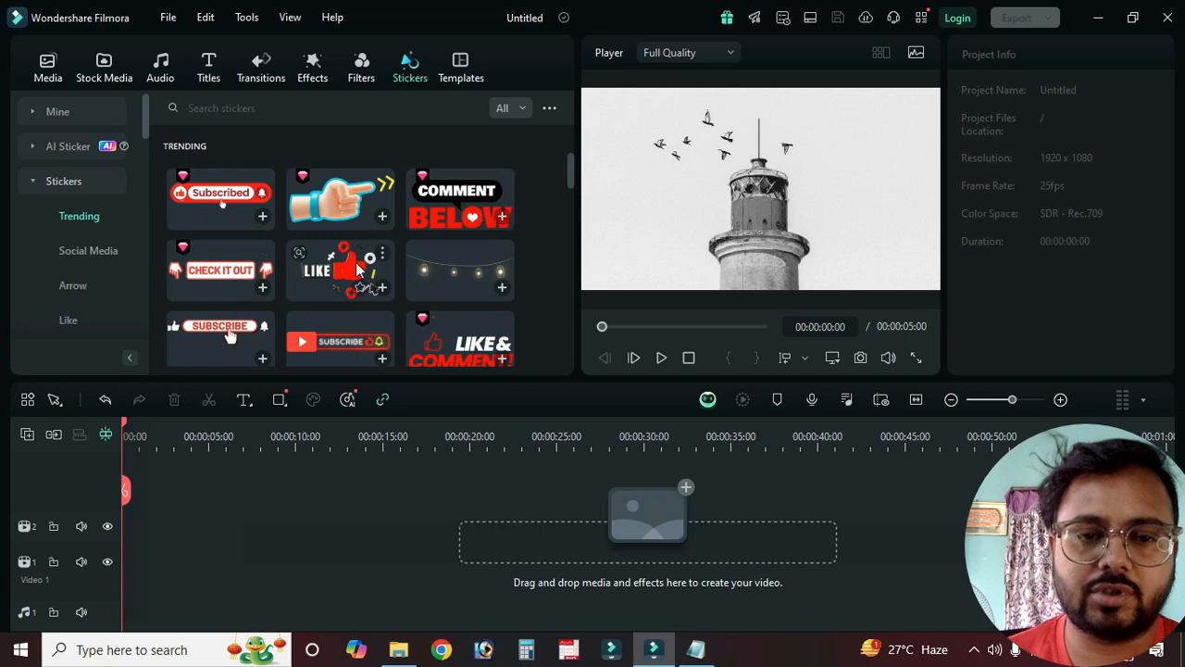
scroll(256, 238, down, 5)
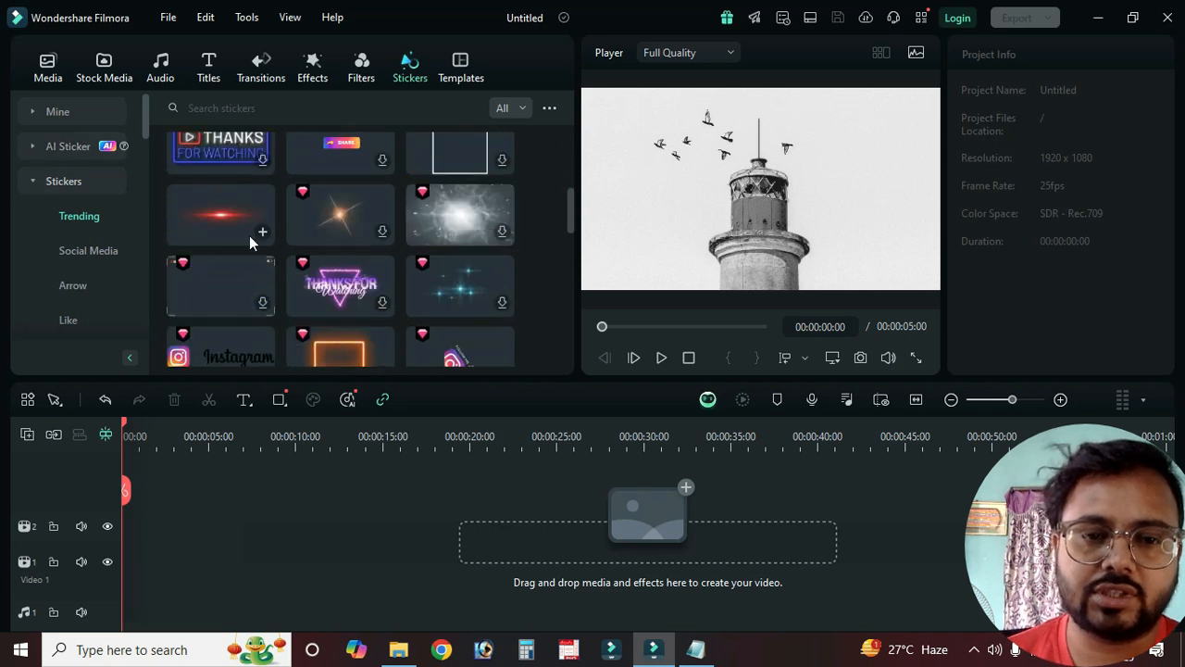
click(299, 107)
text(fe)
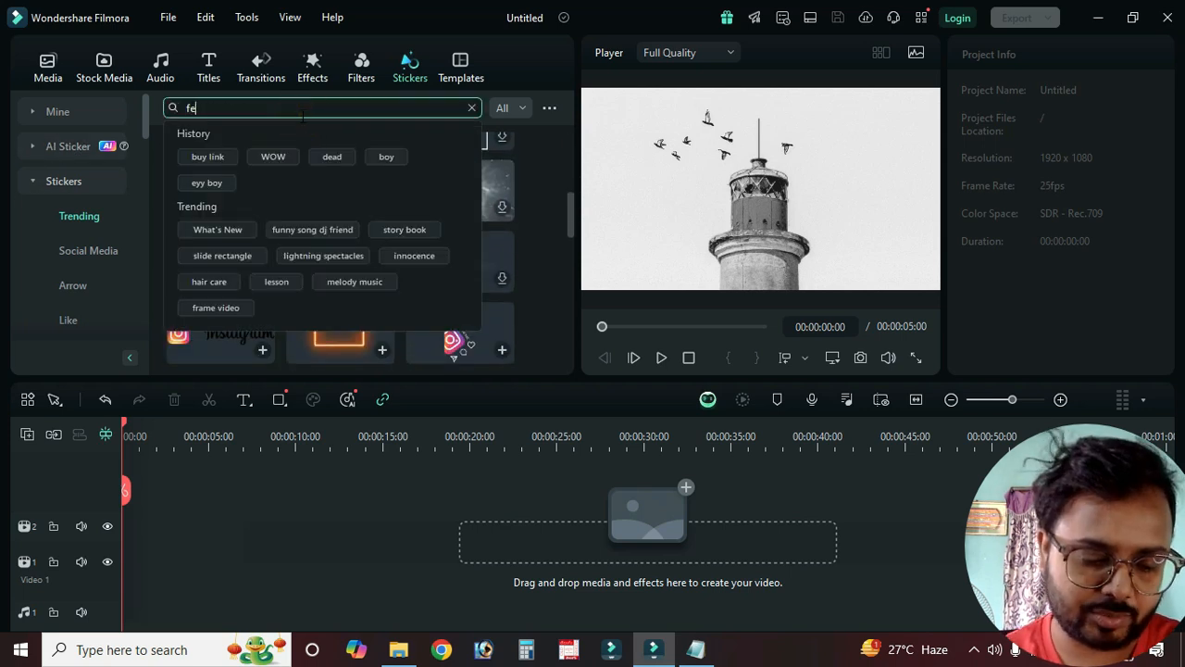
text(stiv)
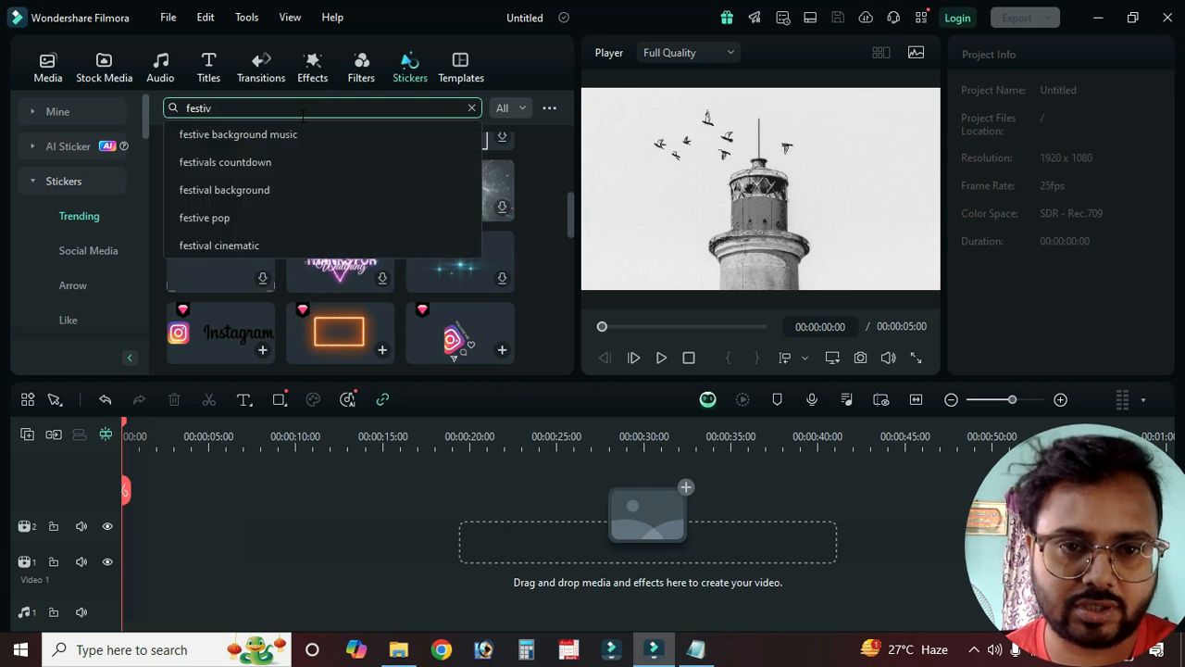
text(al)
key(Return)
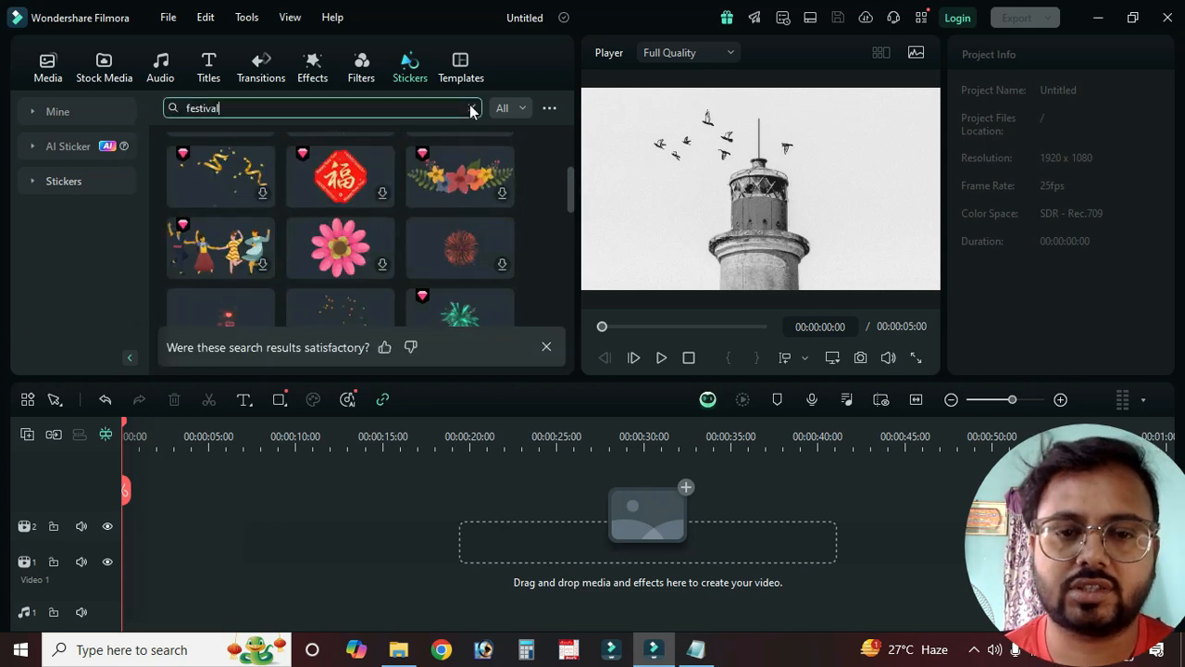
click(471, 108)
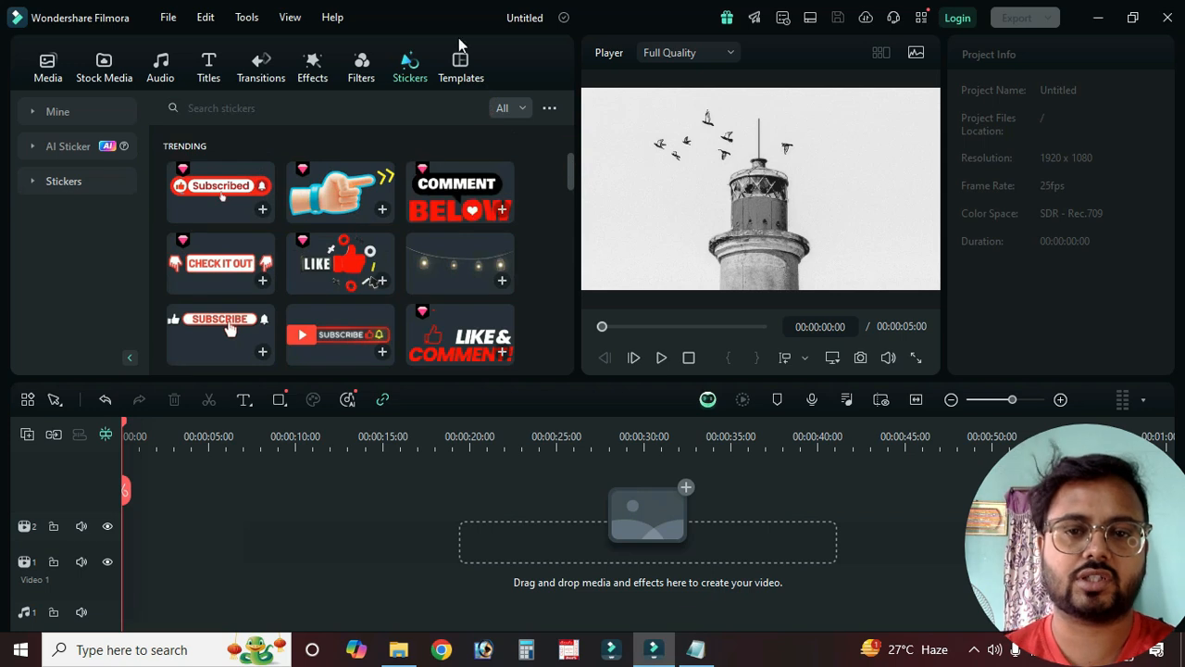
Step: Preview the first YouTube Game End template among the trending templates and stop its playback
click(460, 65)
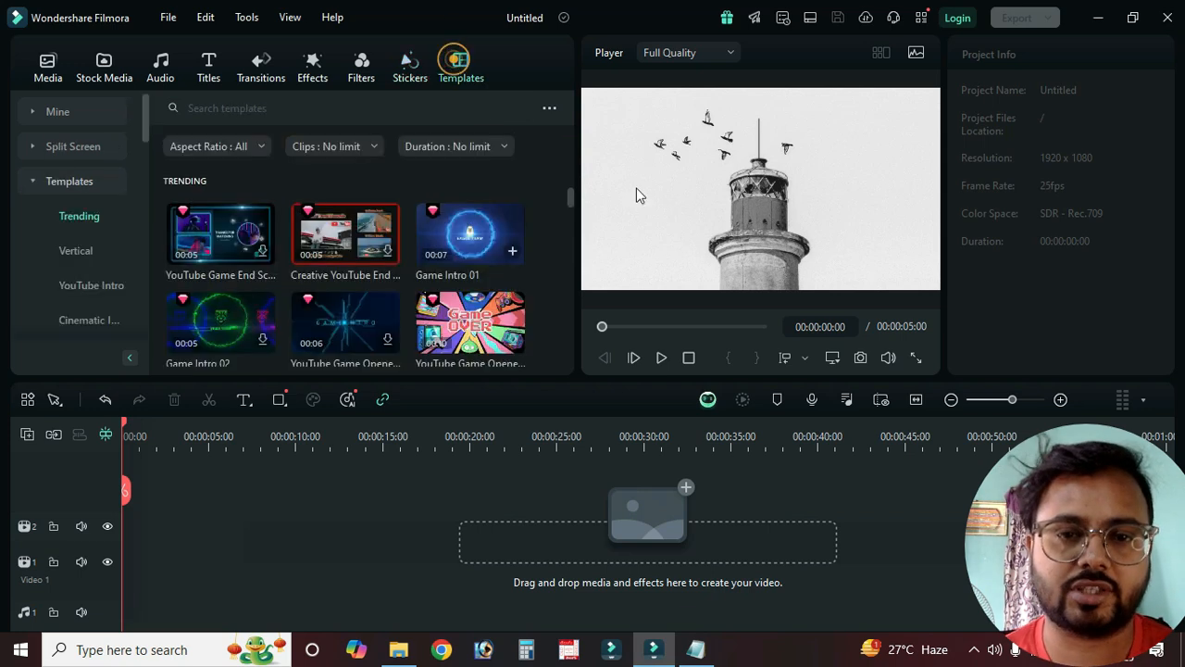
click(215, 231)
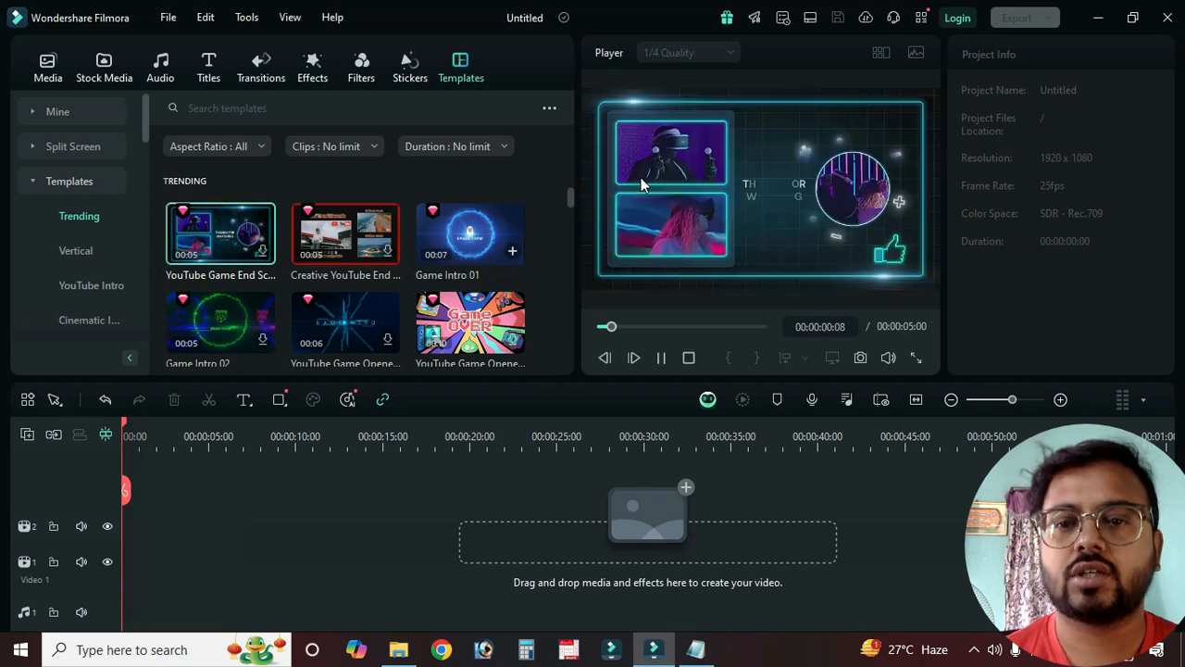
click(688, 358)
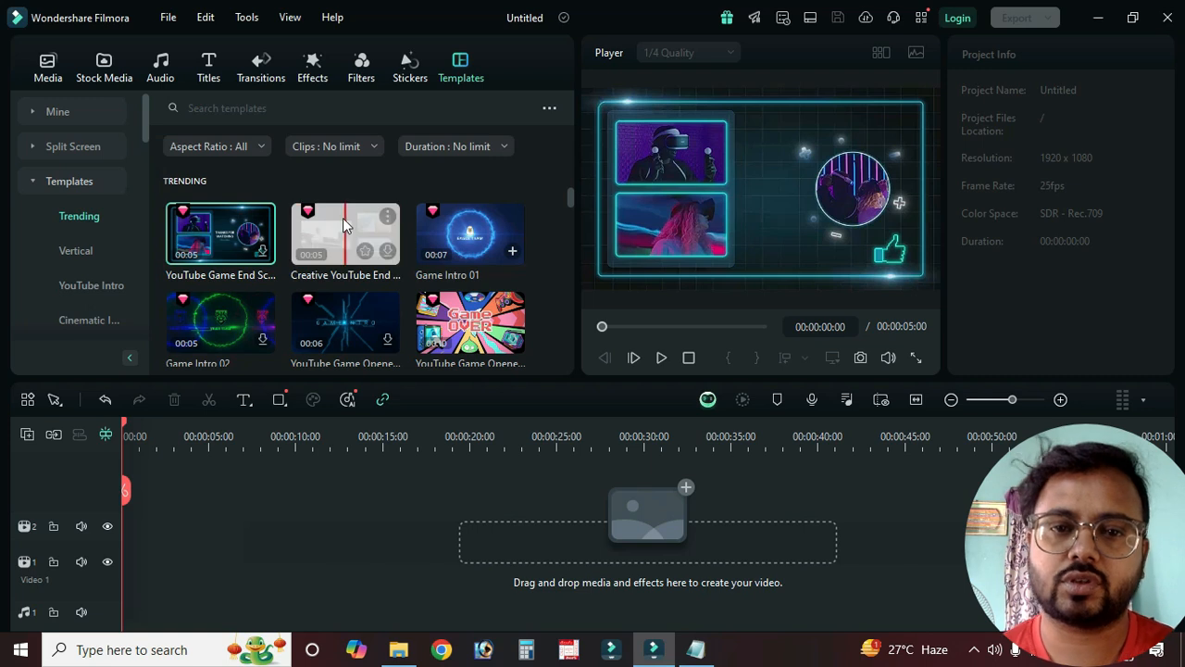
Step: Return to the project media library, view the file import dialog and close it without importing
click(48, 70)
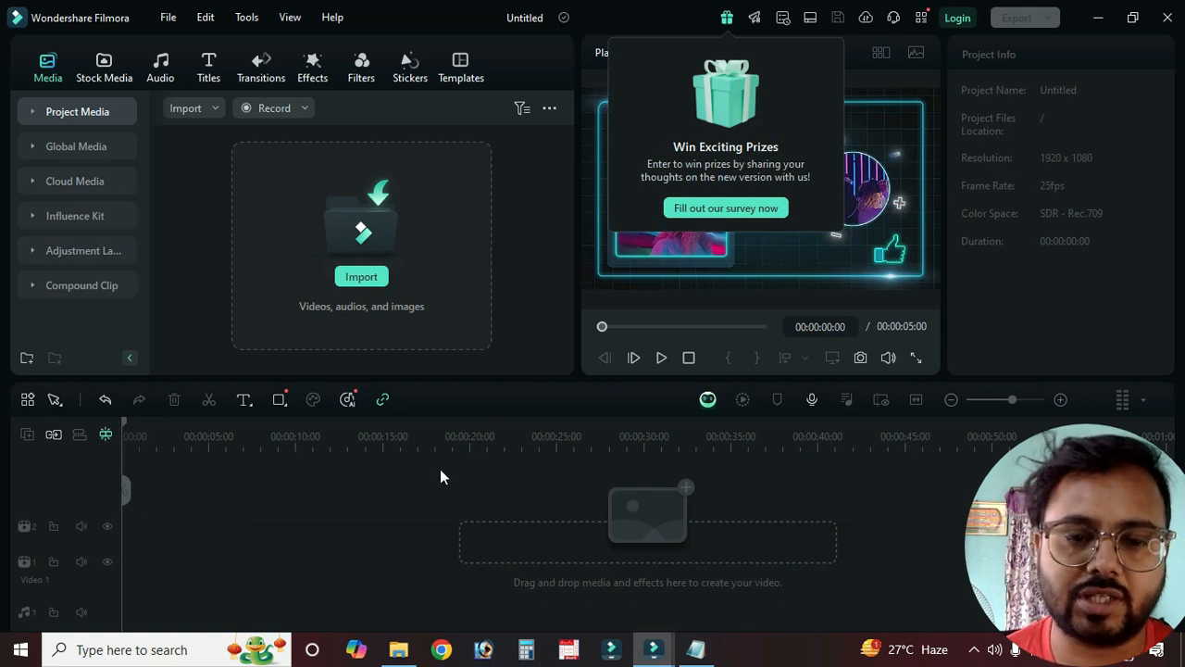
click(260, 479)
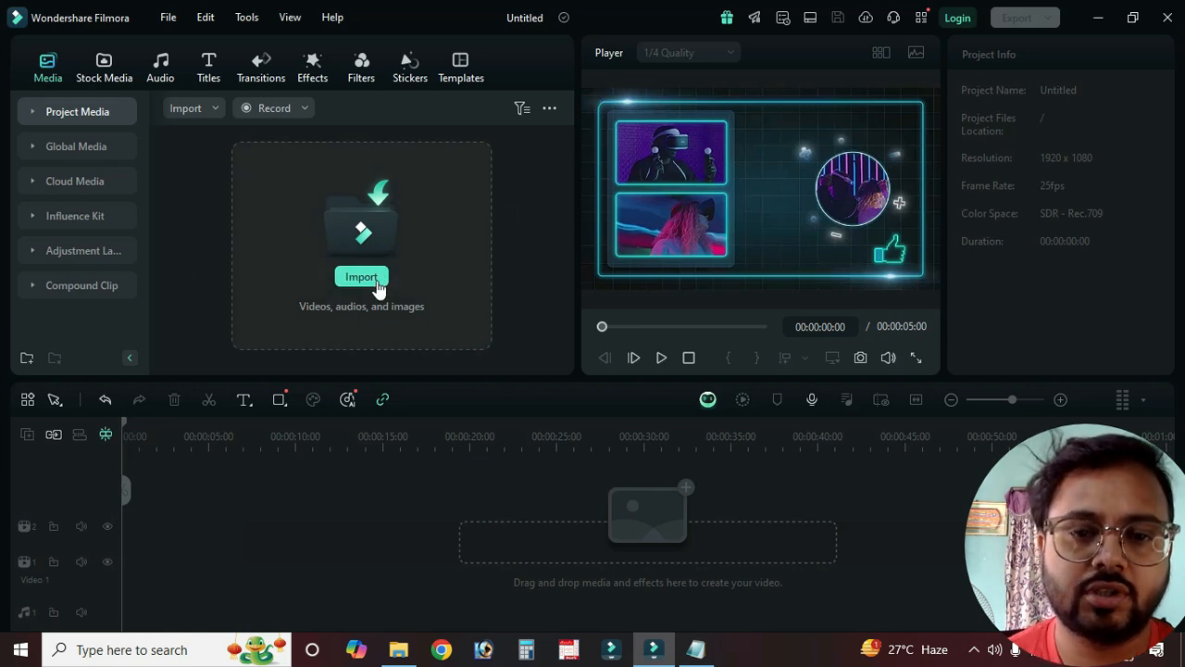
click(192, 205)
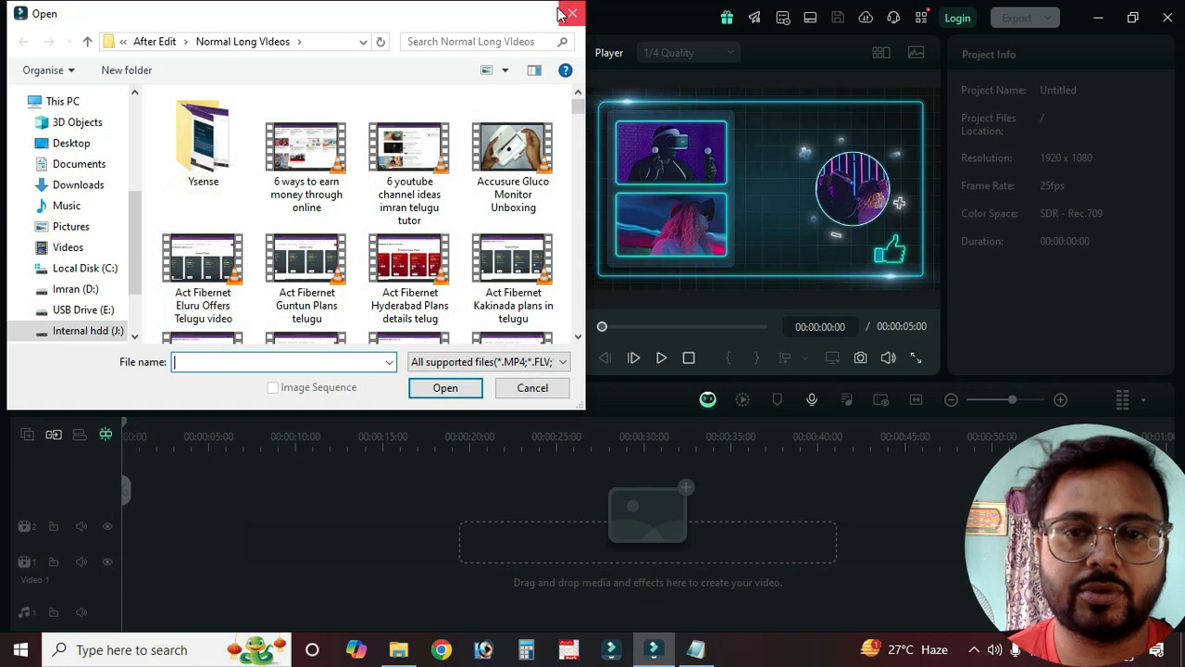
click(562, 10)
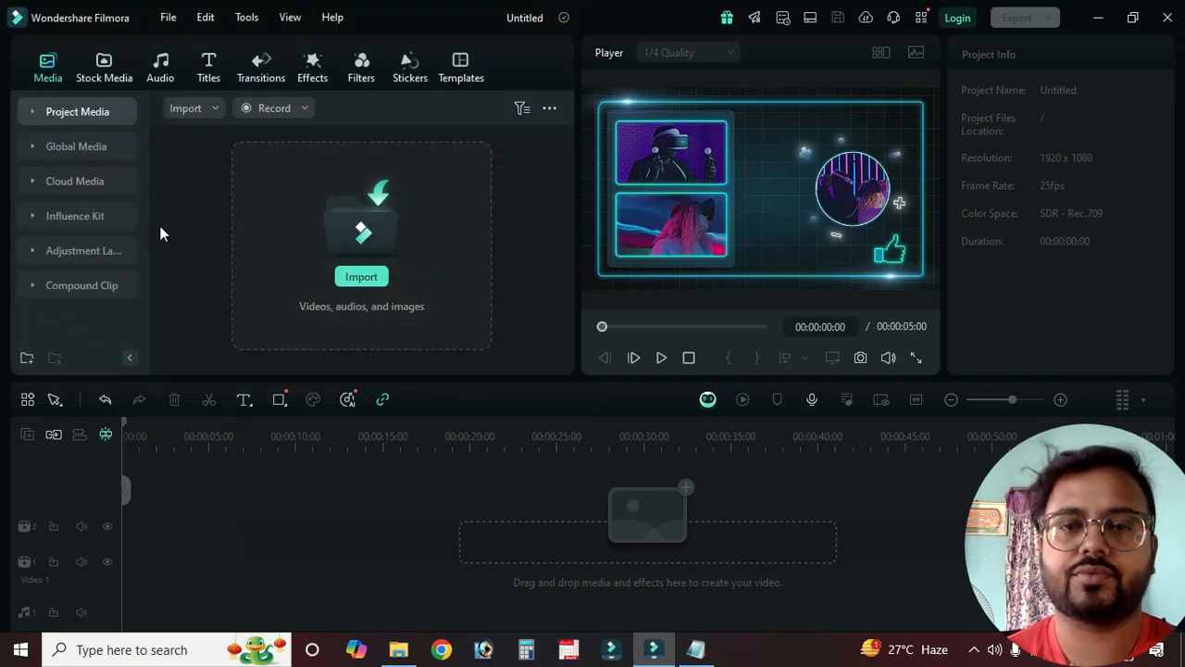
Step: Import the video "ysense part 3", place it on the timeline and match the project to its 1920 x 1080 30fps settings
click(361, 277)
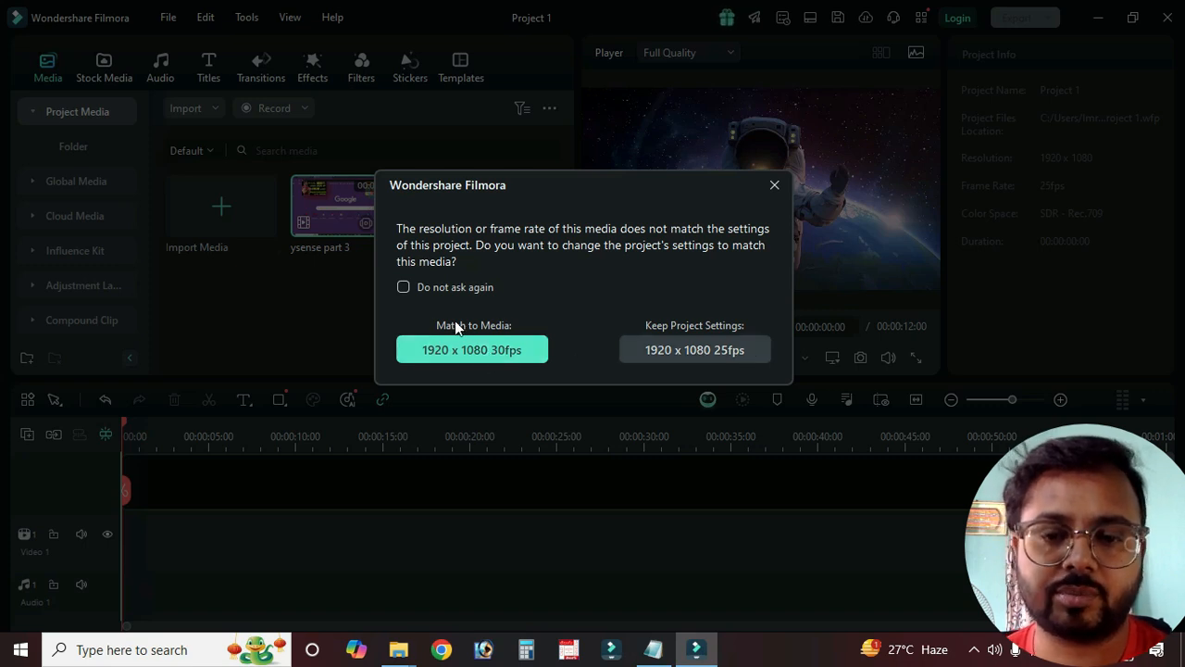
click(491, 356)
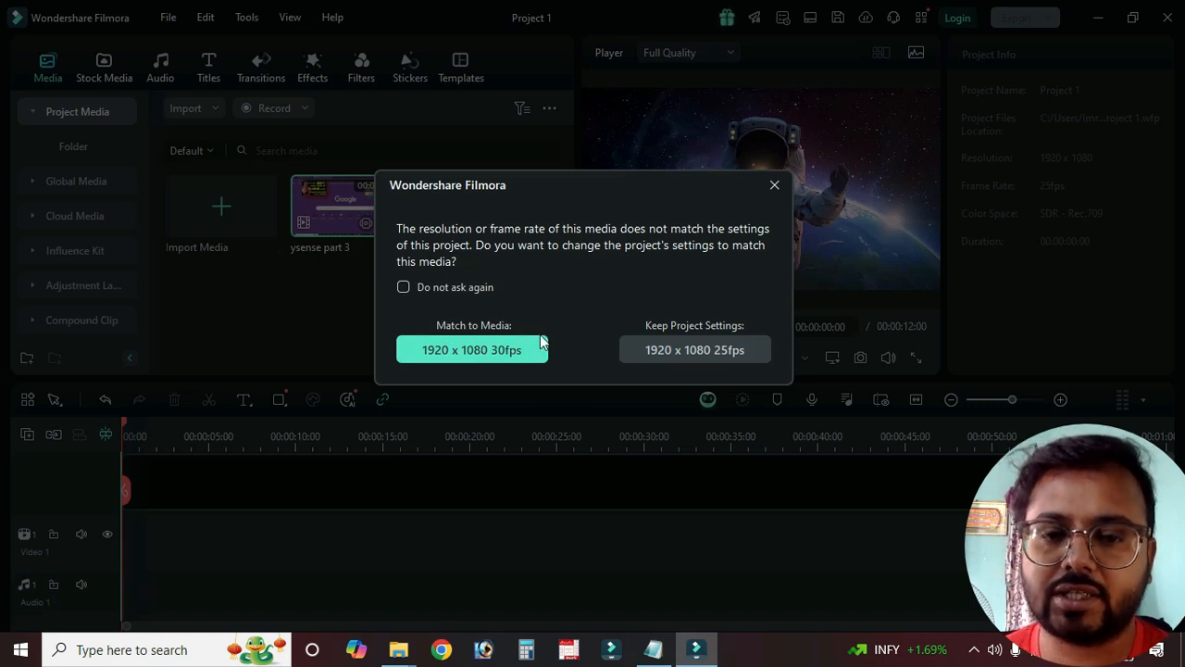
click(458, 357)
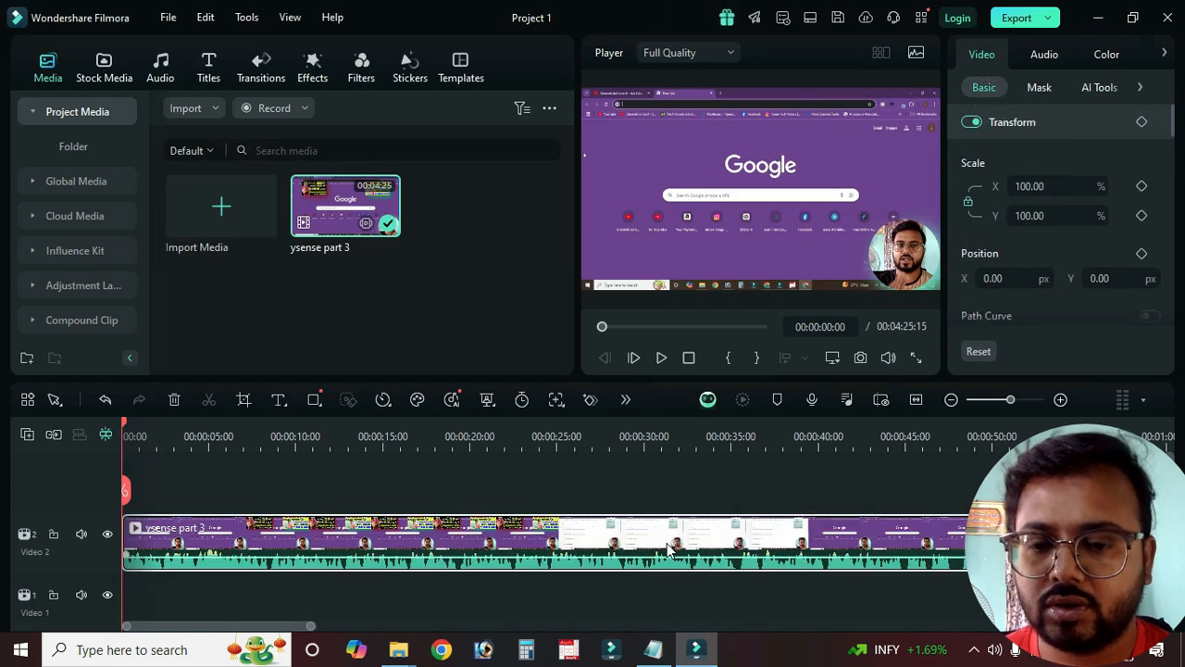
Step: Rotate the "ysense part 3" clip on the timeline 90° clockwise
right_click(669, 542)
click(725, 265)
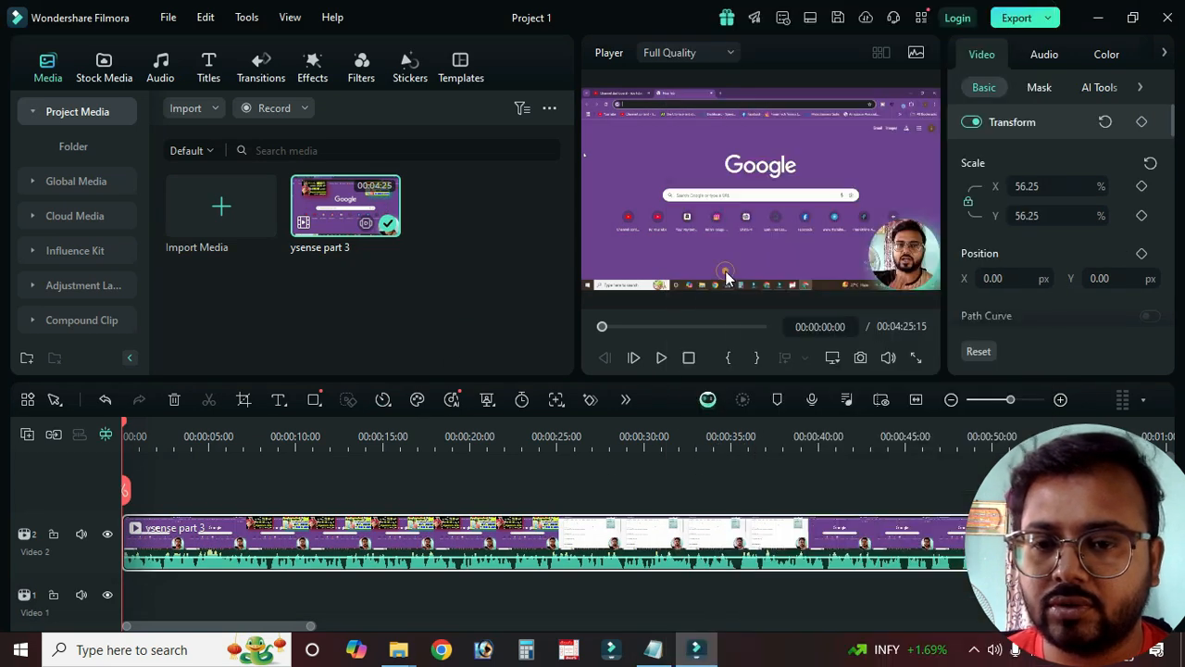
Step: Switch the project aspect ratio to 9:16 (Portrait) and back to 16:9 (Widescreen) at 1920x1080, and apply the settings
click(832, 357)
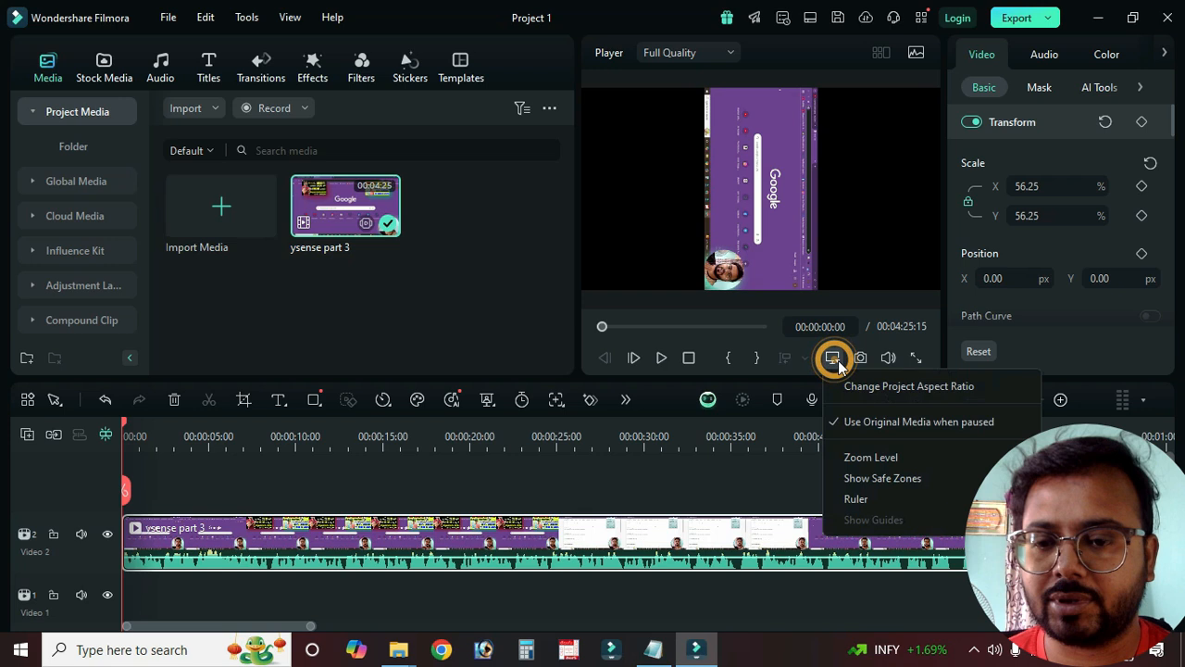
click(893, 387)
click(638, 195)
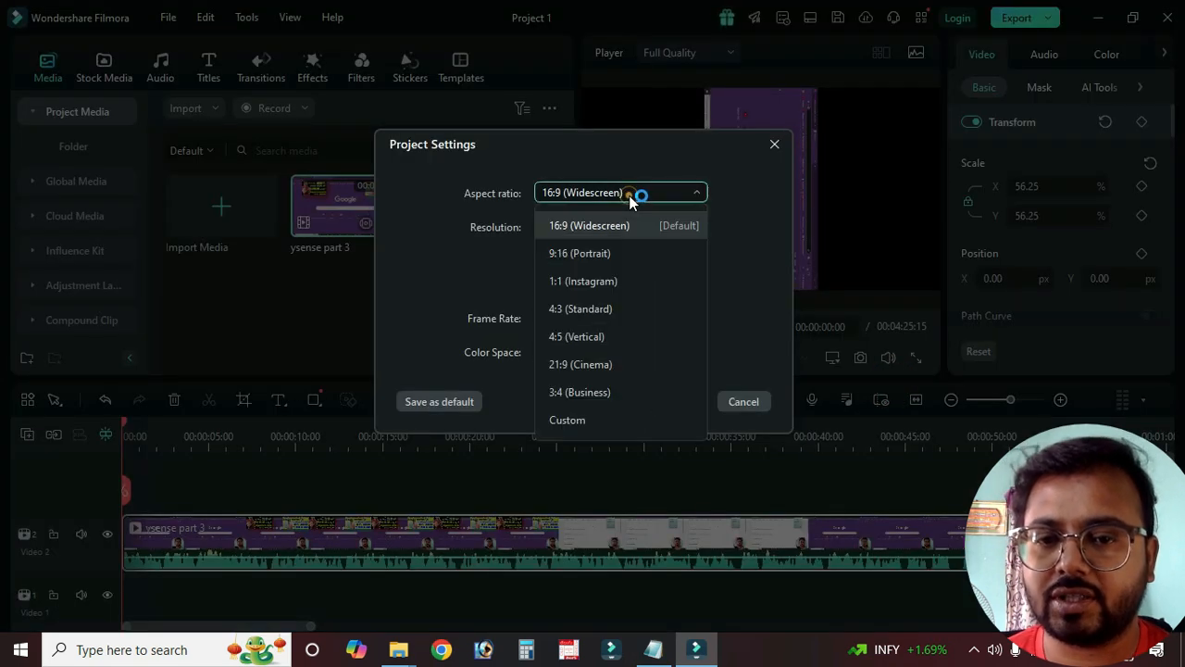
click(610, 253)
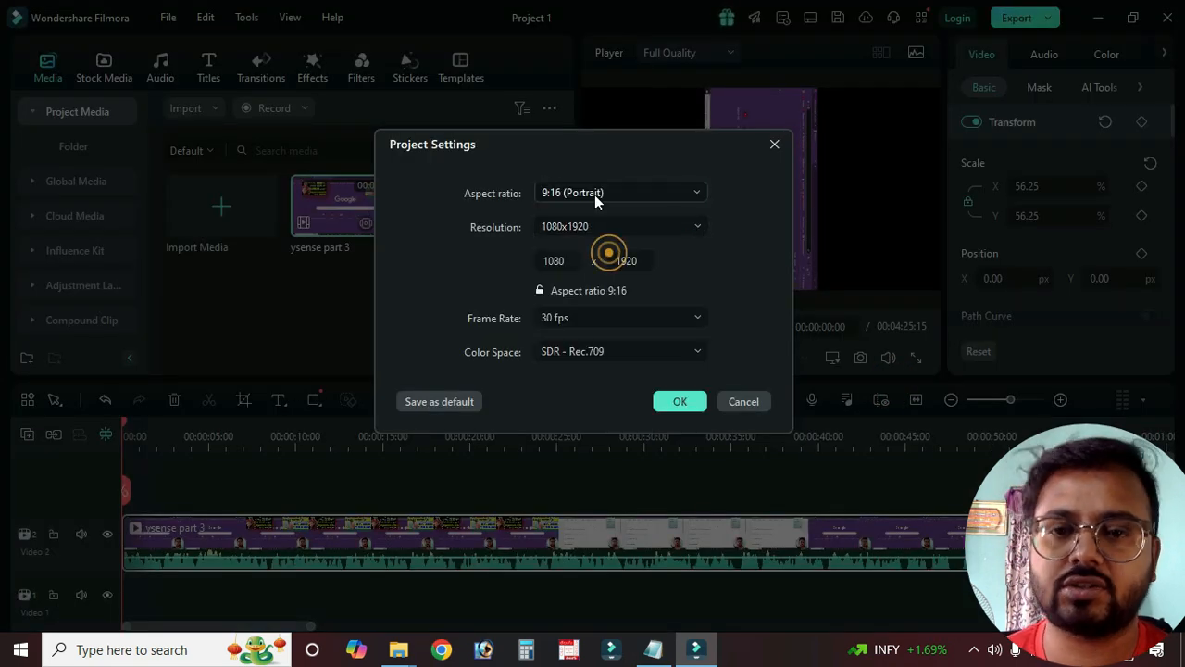
click(649, 193)
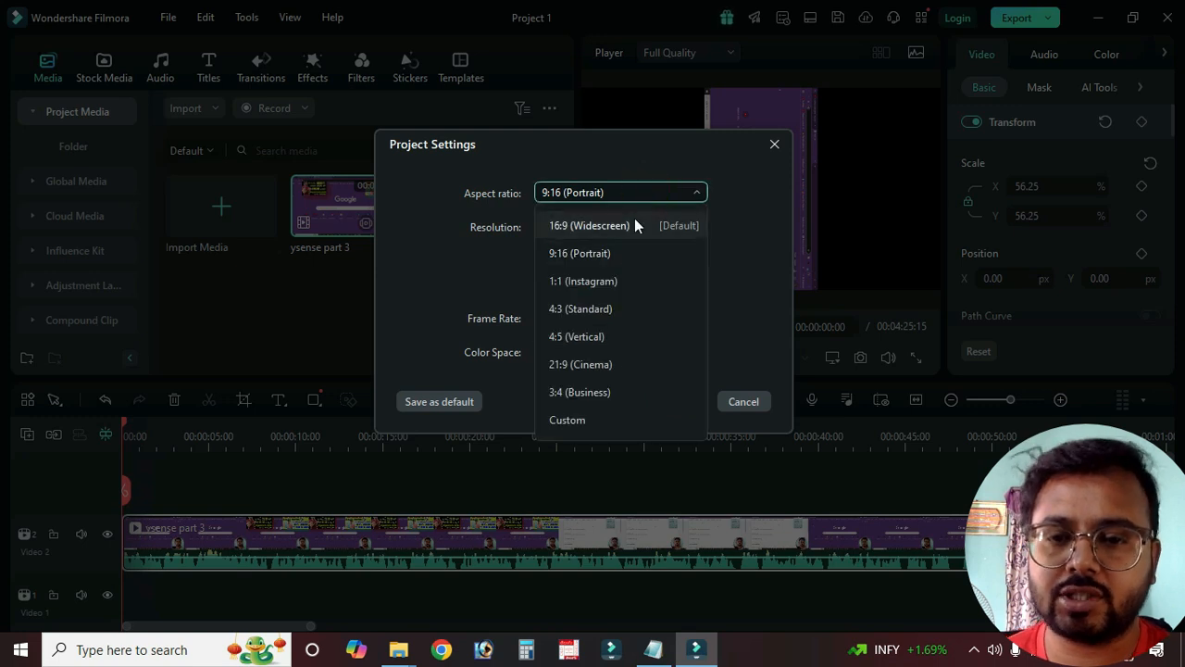
click(625, 228)
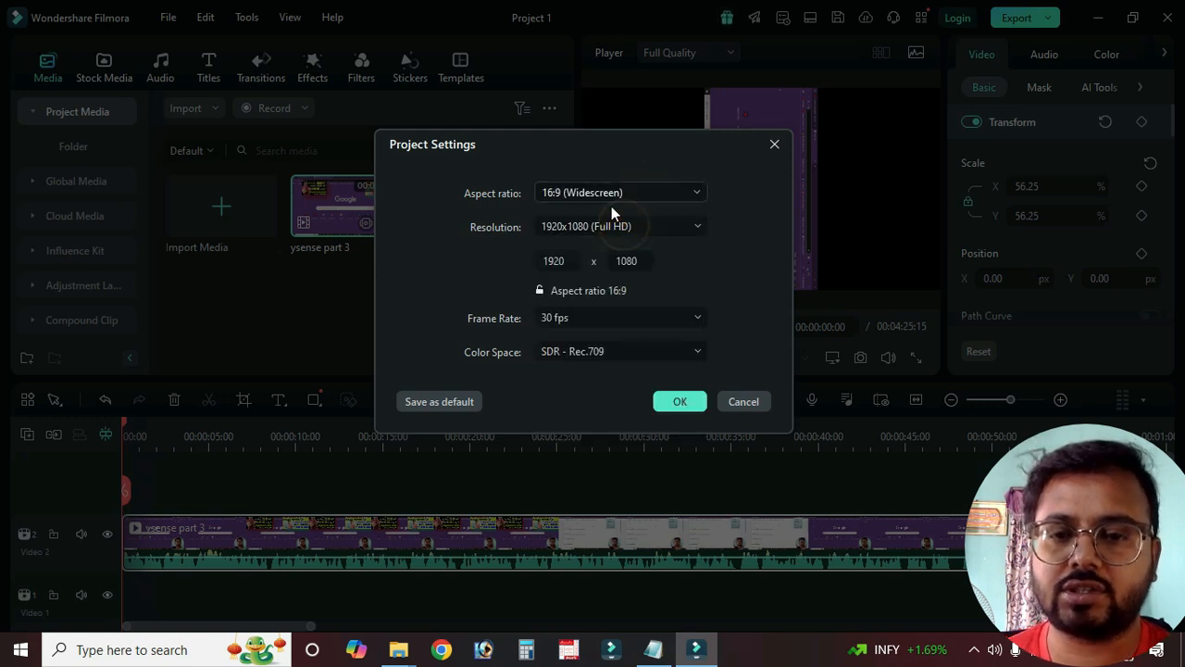
click(679, 402)
Step: Rotate the "ysense part 3" clip 90° clockwise three more times to bring it upright, and deselect it
right_click(626, 545)
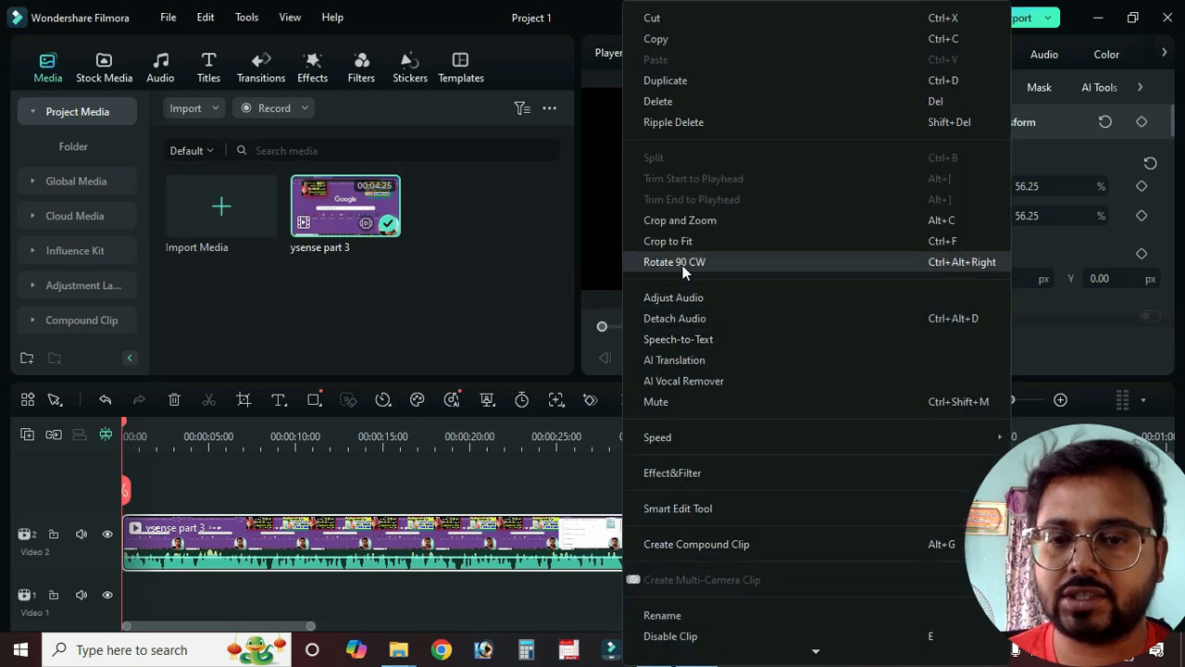
click(683, 267)
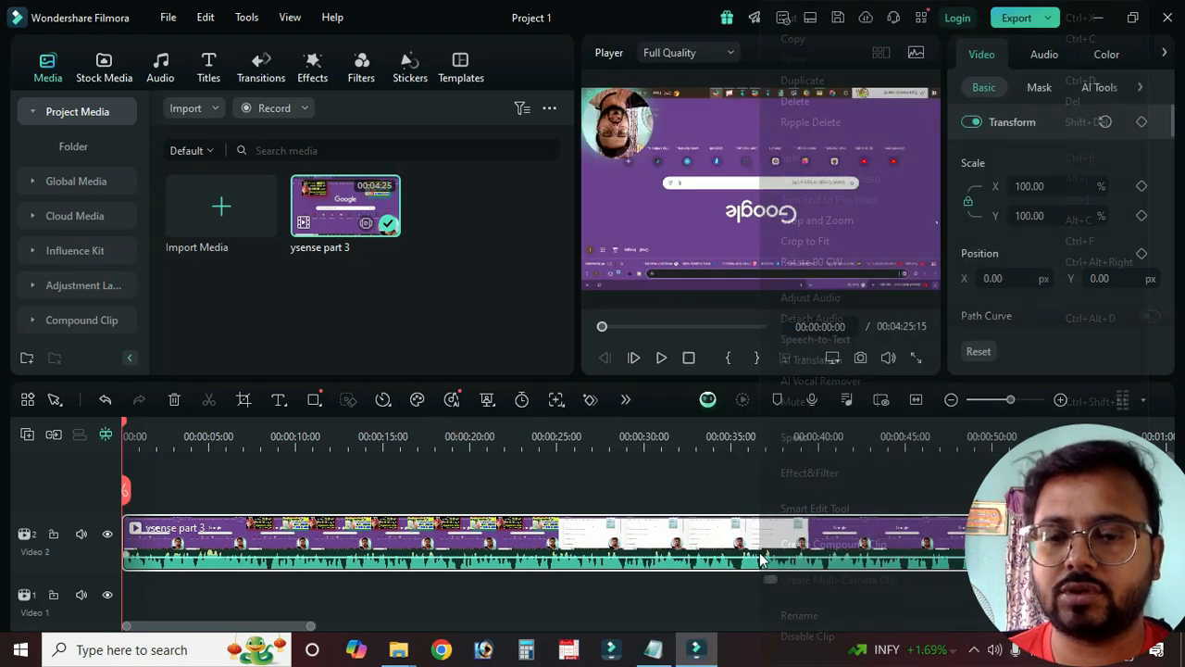
right_click(761, 554)
click(813, 263)
right_click(788, 530)
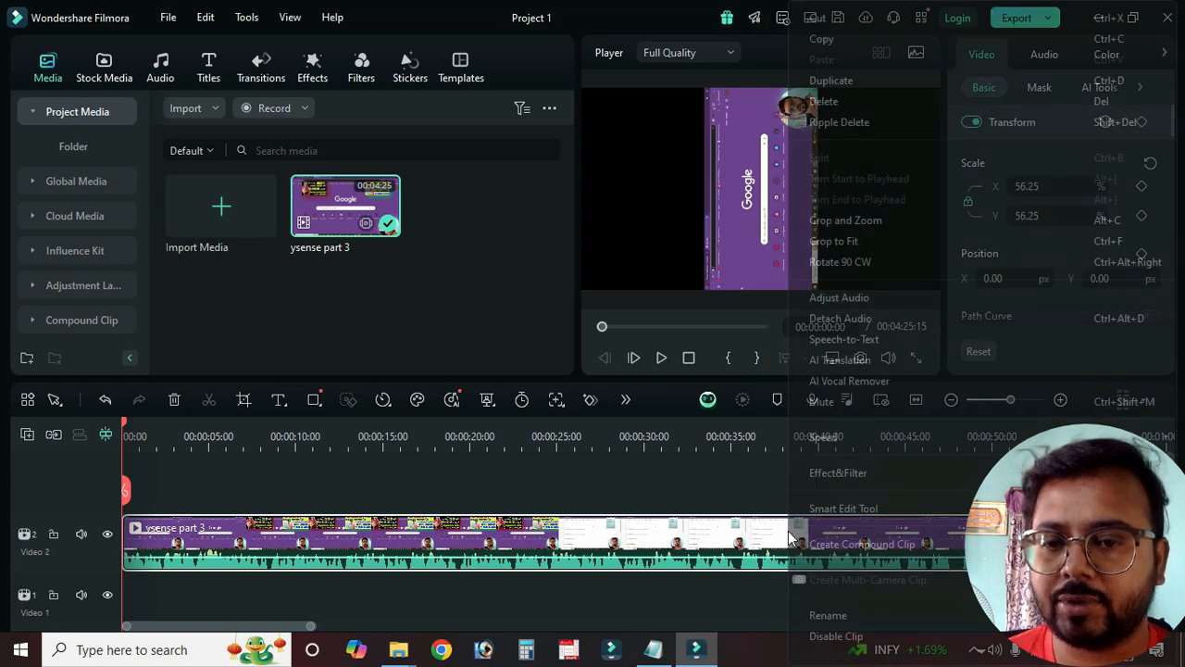
click(853, 265)
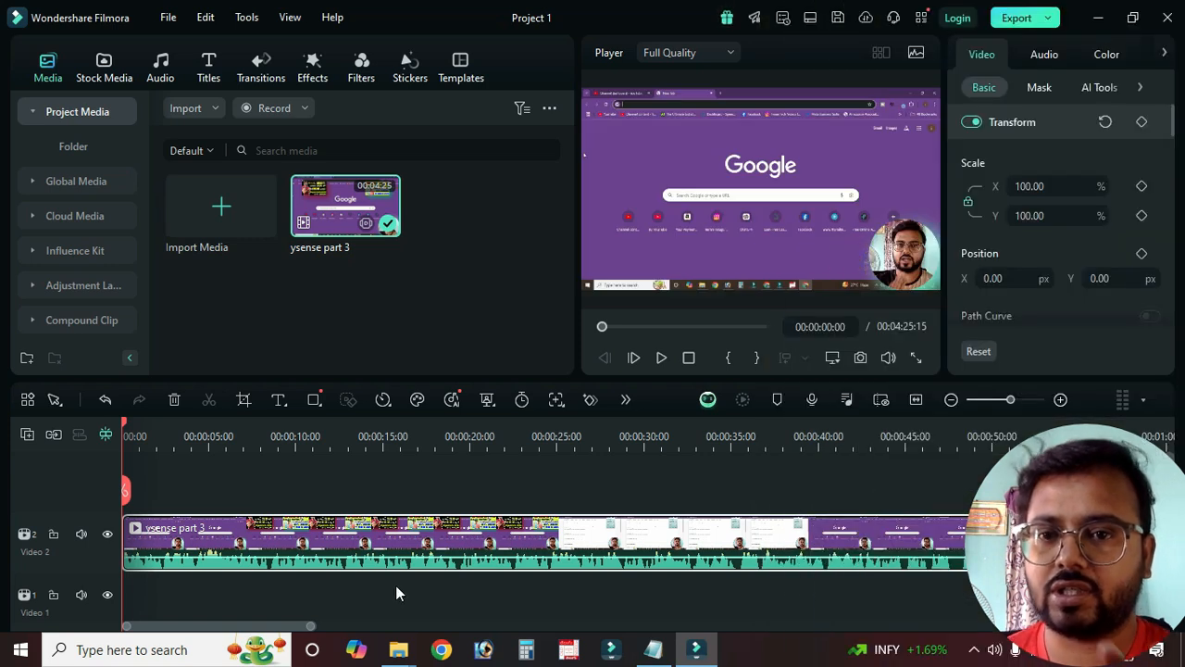
click(538, 491)
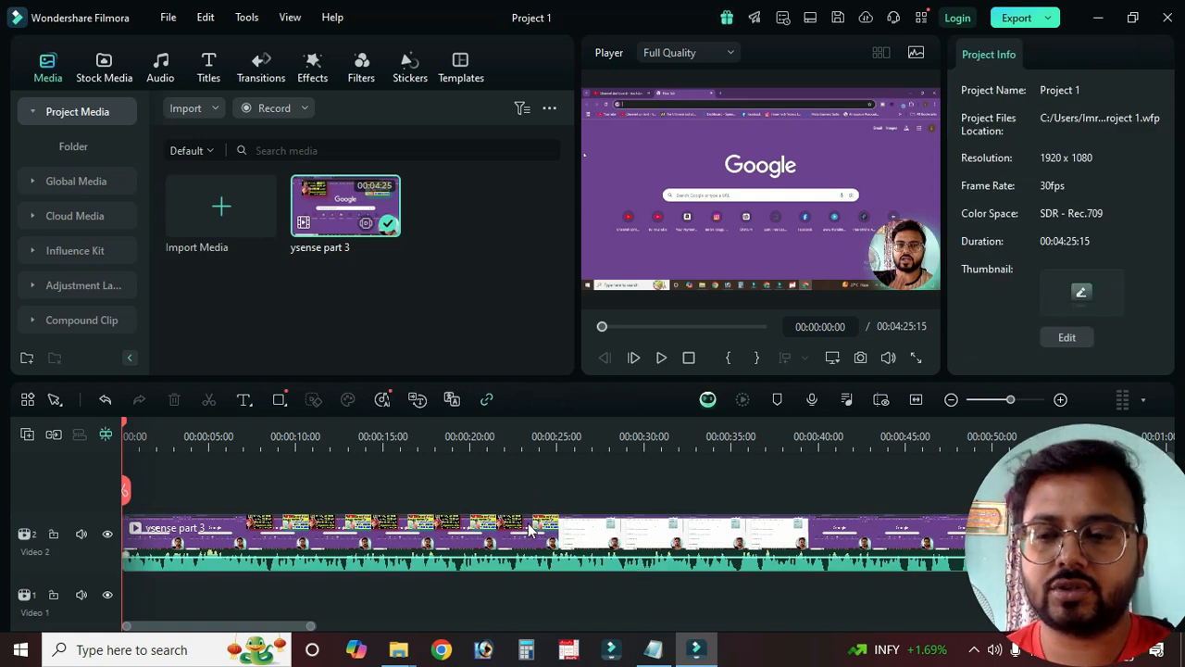
Step: Delete the "ysense part 3" clip from the timeline and remove its file from the project media
click(530, 530)
key(Delete)
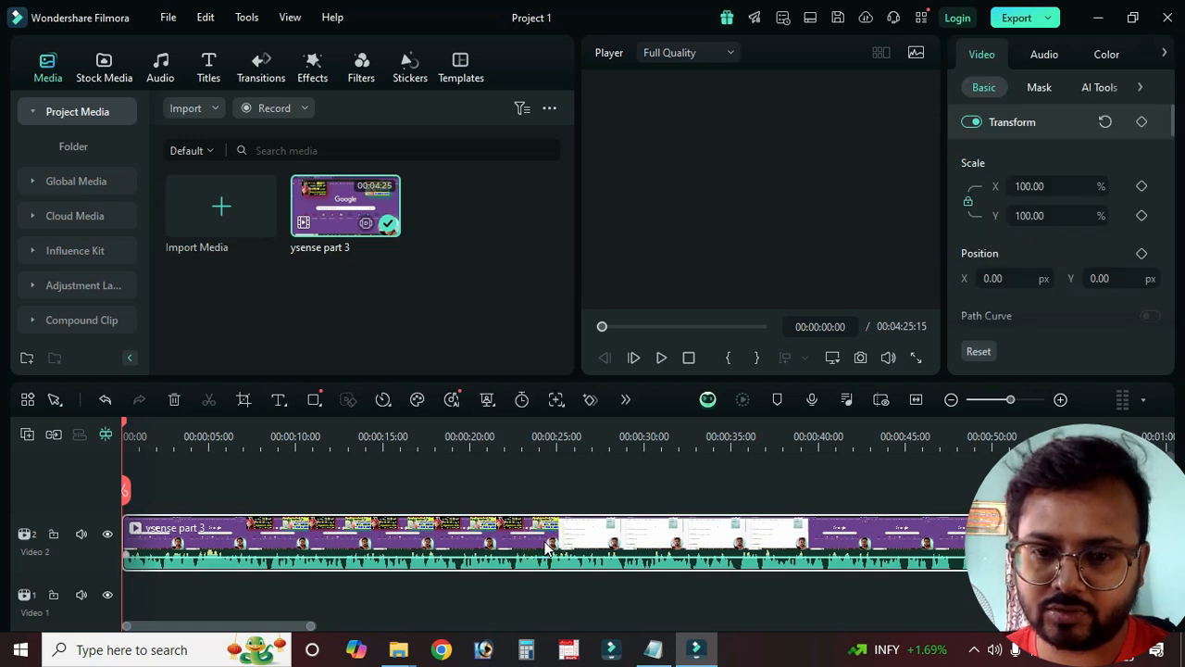
click(332, 203)
key(Delete)
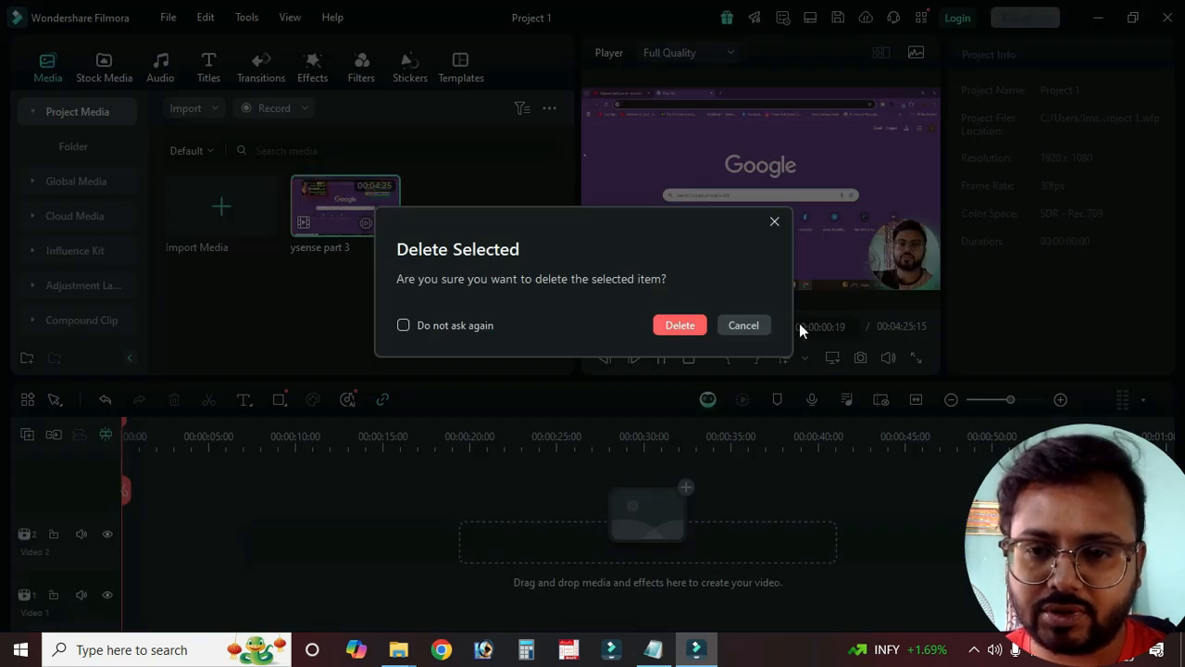
click(675, 320)
Step: Import the video VID_20250125_134624 from the Videos folder on the Desktop
click(197, 108)
click(230, 140)
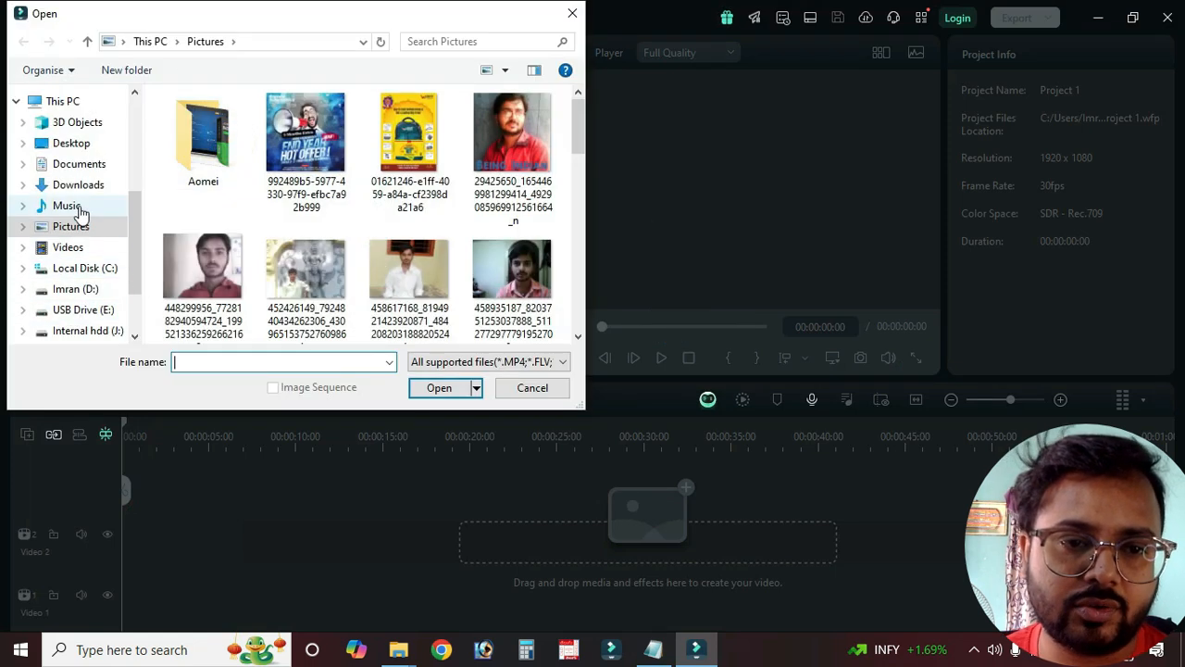
click(79, 185)
click(84, 143)
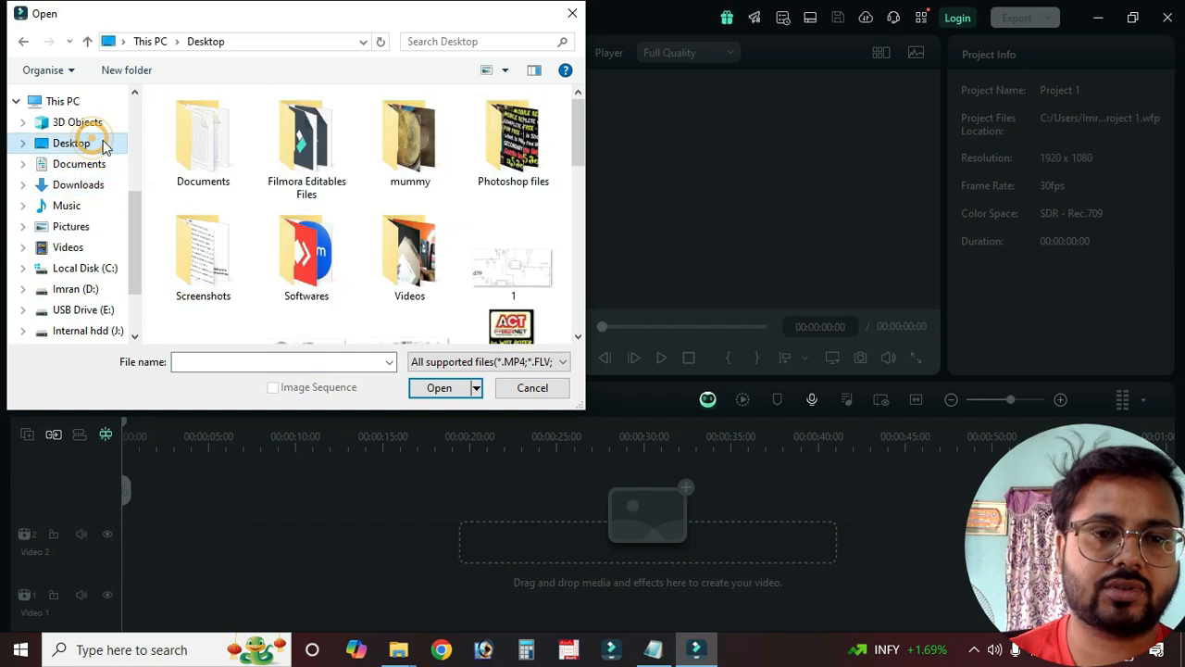
double_click(410, 250)
click(402, 256)
click(458, 387)
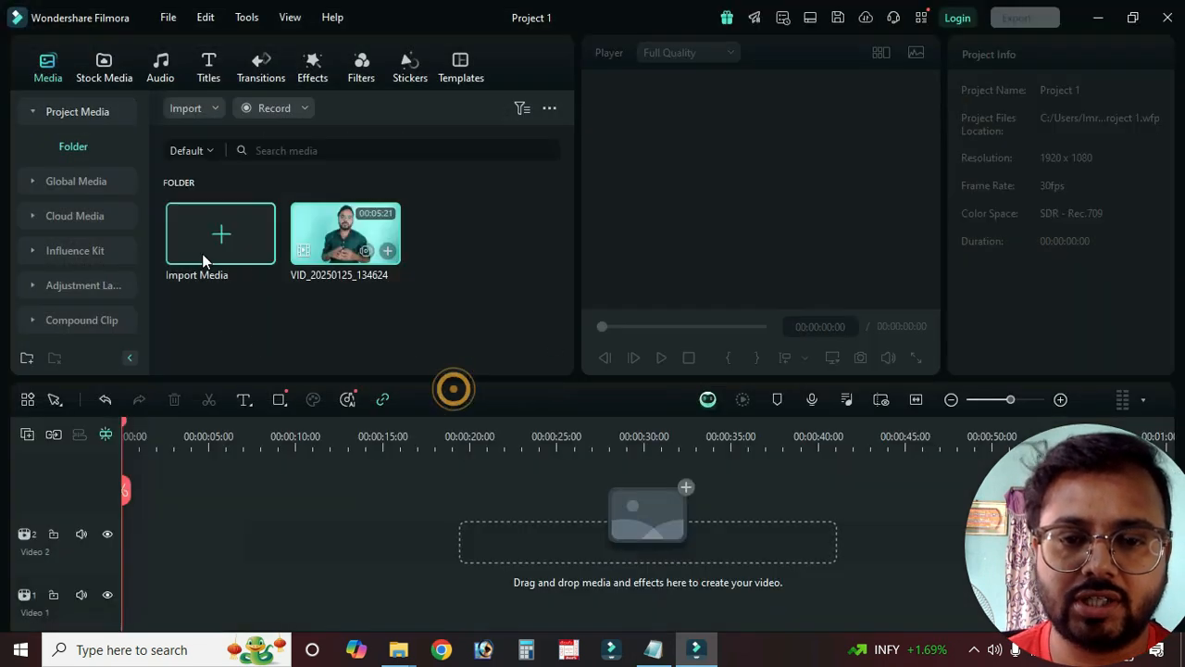
Step: Place VID_20250125_134624 at the start of the timeline and slightly increase the height of its video track
click(497, 265)
drag(346, 231, 157, 486)
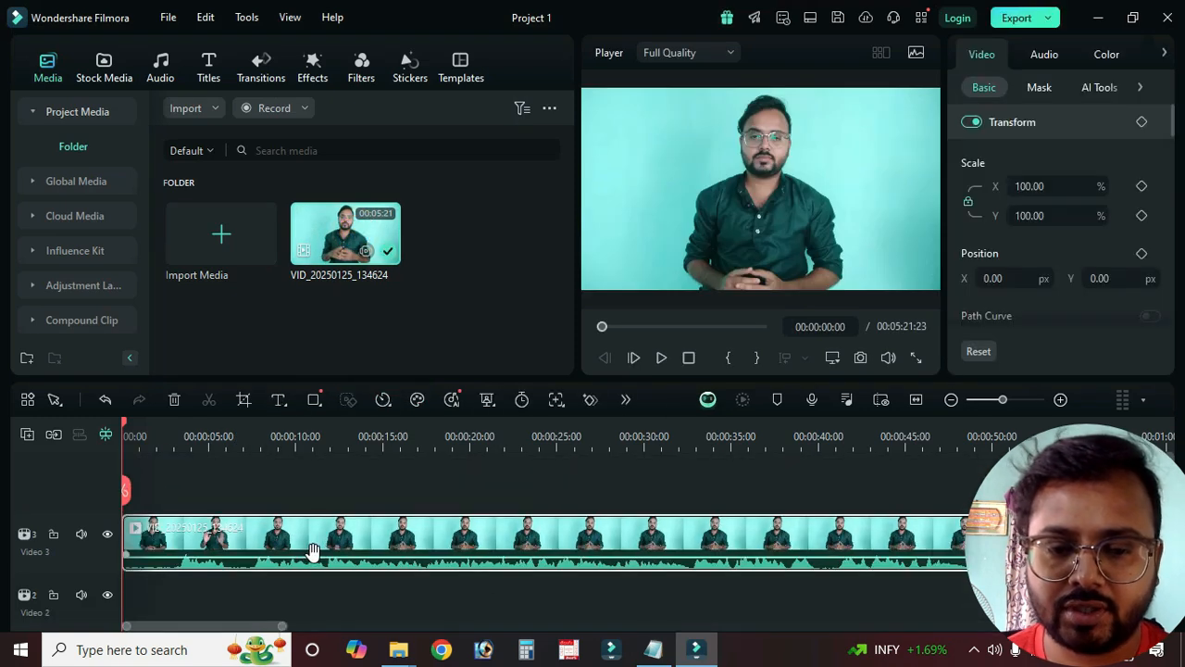
click(315, 552)
mouse_move(93, 505)
mouse_down()
mouse_move(100, 466)
mouse_move(105, 562)
mouse_move(100, 500)
mouse_up()
click(355, 582)
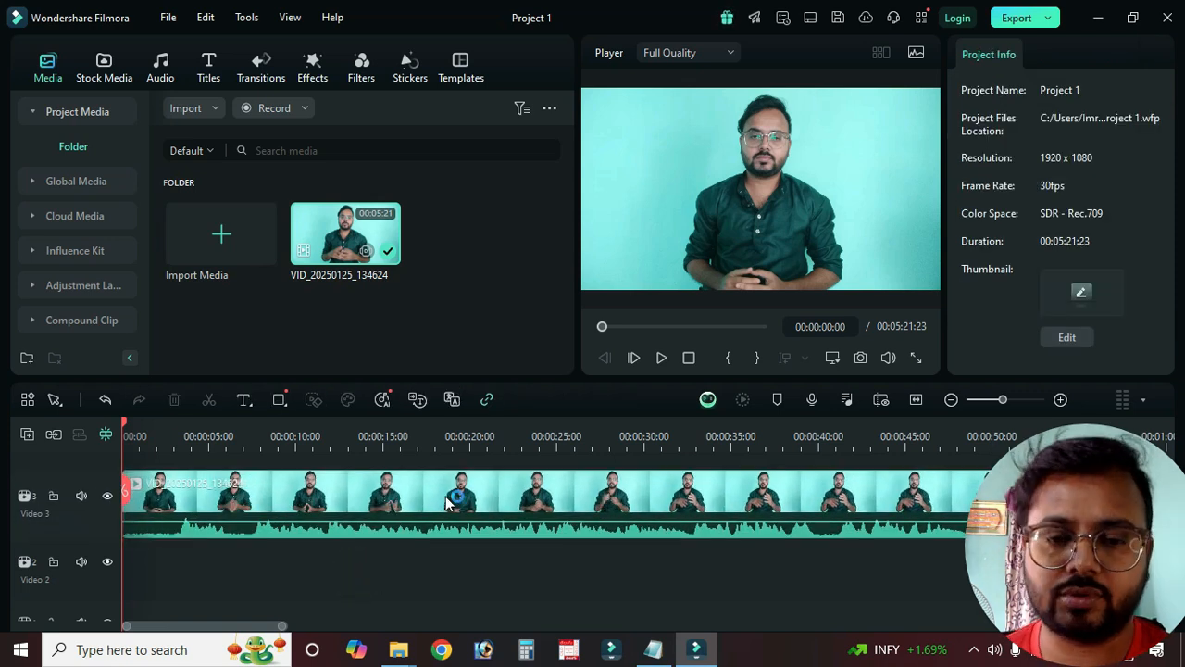
Step: Raise the audio volume of the VID_20250125_134624 clip slightly on the timeline
click(290, 478)
scroll(407, 556, up, 1)
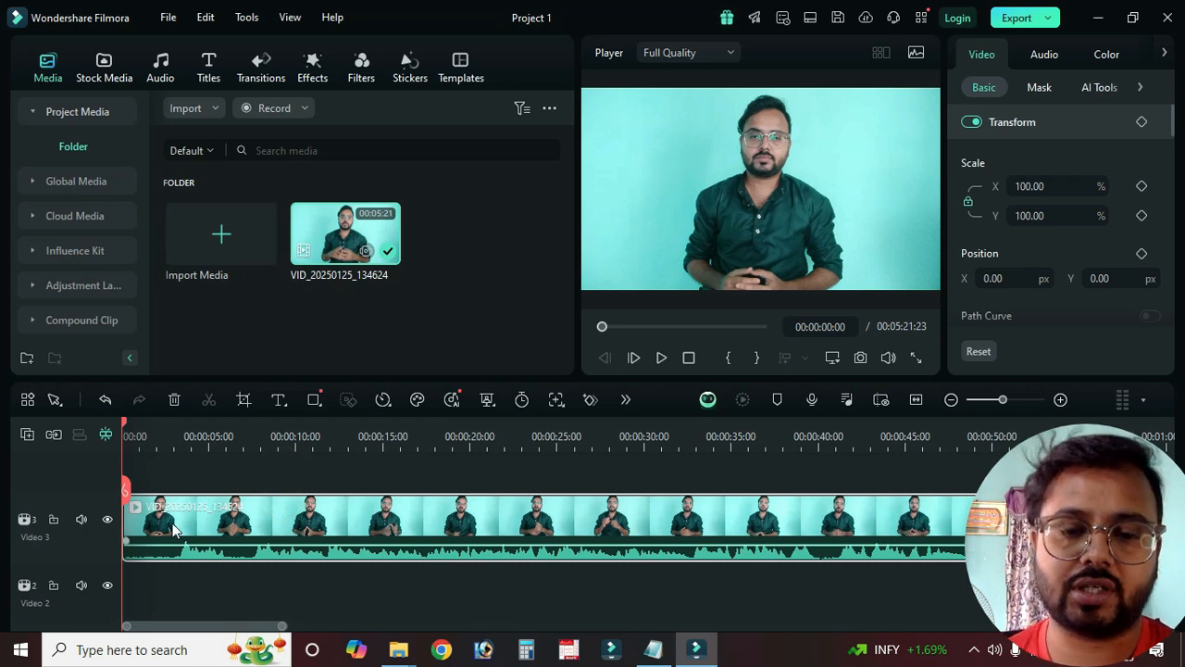
drag(293, 545, 295, 541)
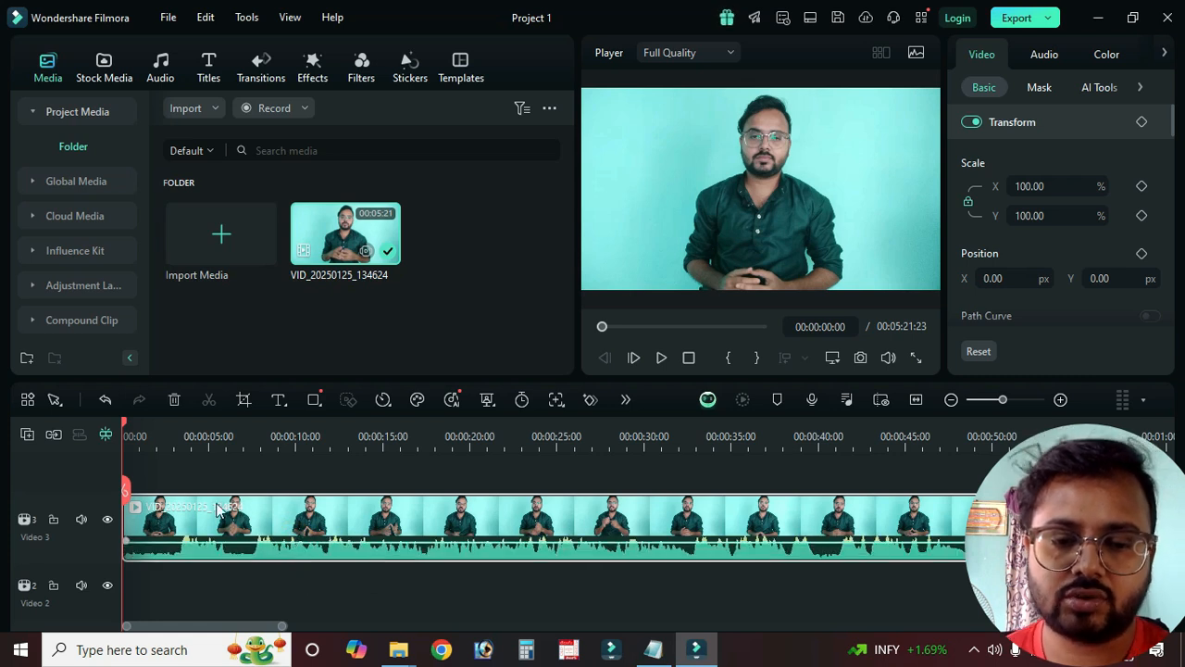
Step: Scrub through the opening seconds of the clip, play it from 00:00:00:28 and pause playback
click(227, 438)
drag(229, 440, 260, 442)
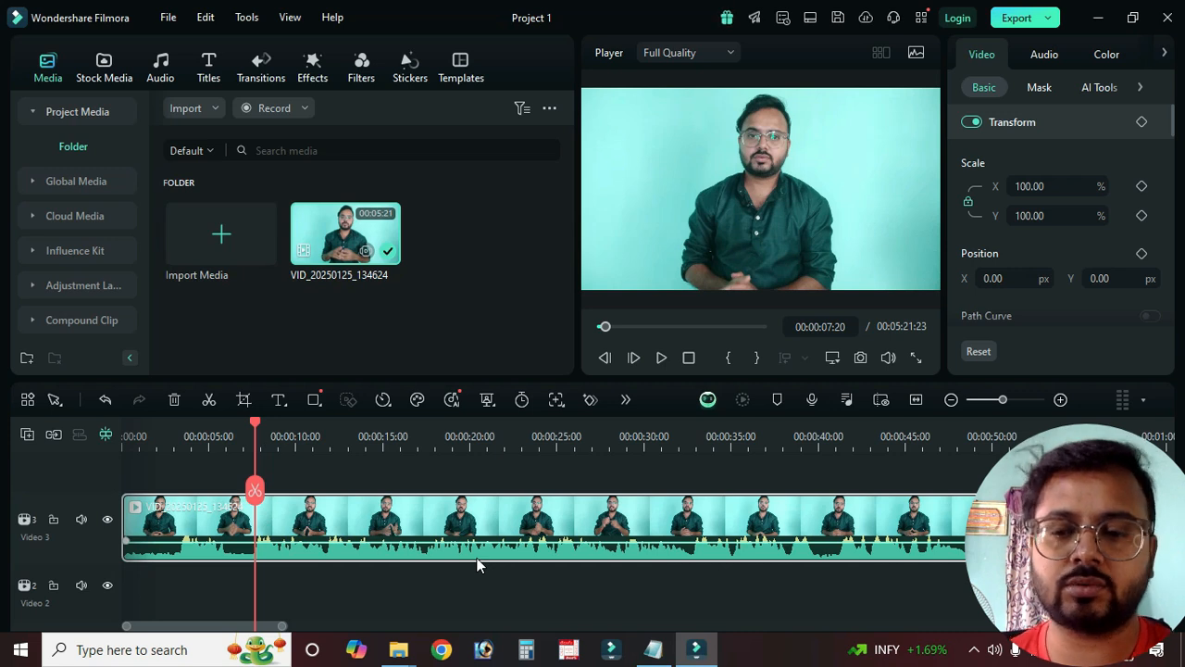
drag(256, 426, 137, 437)
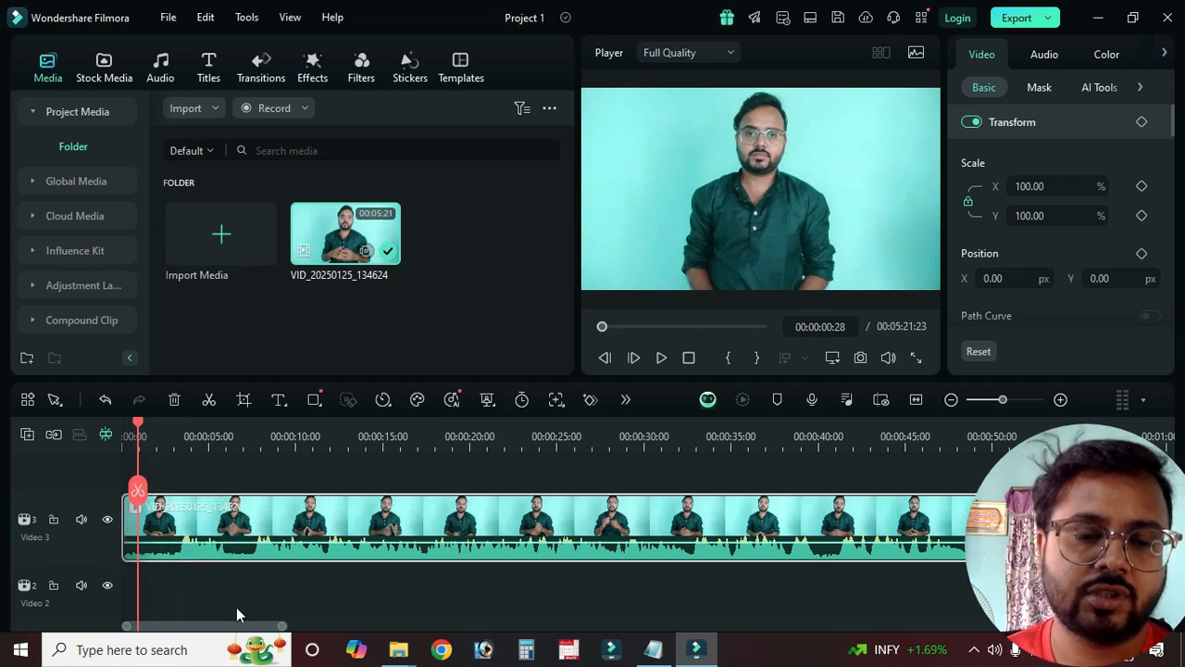
key(space)
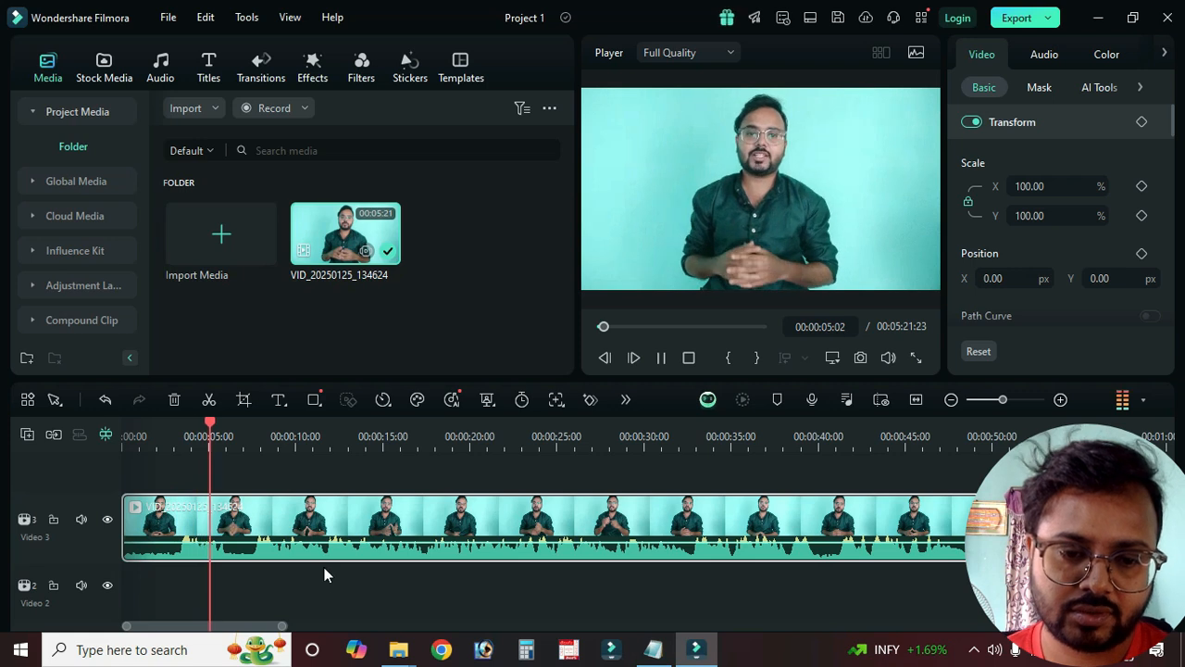
key(space)
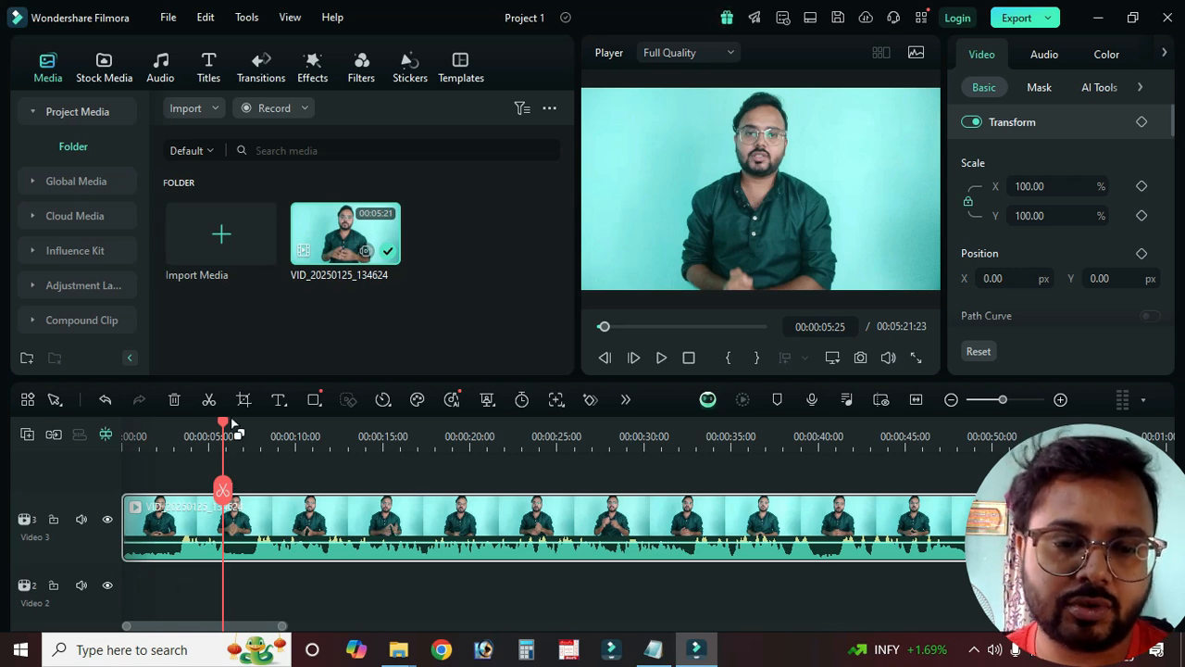
Step: Try splitting the VID_20250125_134624 clip at 00:00:03:12, undo the split and return the playhead to that point
drag(222, 429, 180, 424)
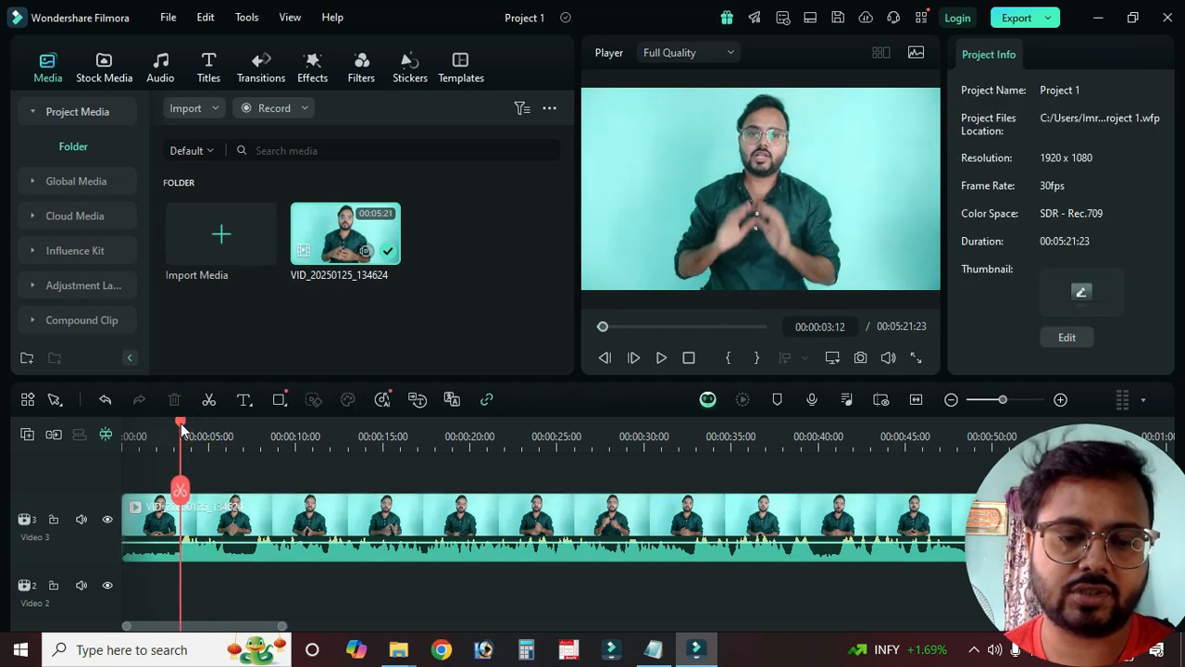
click(267, 527)
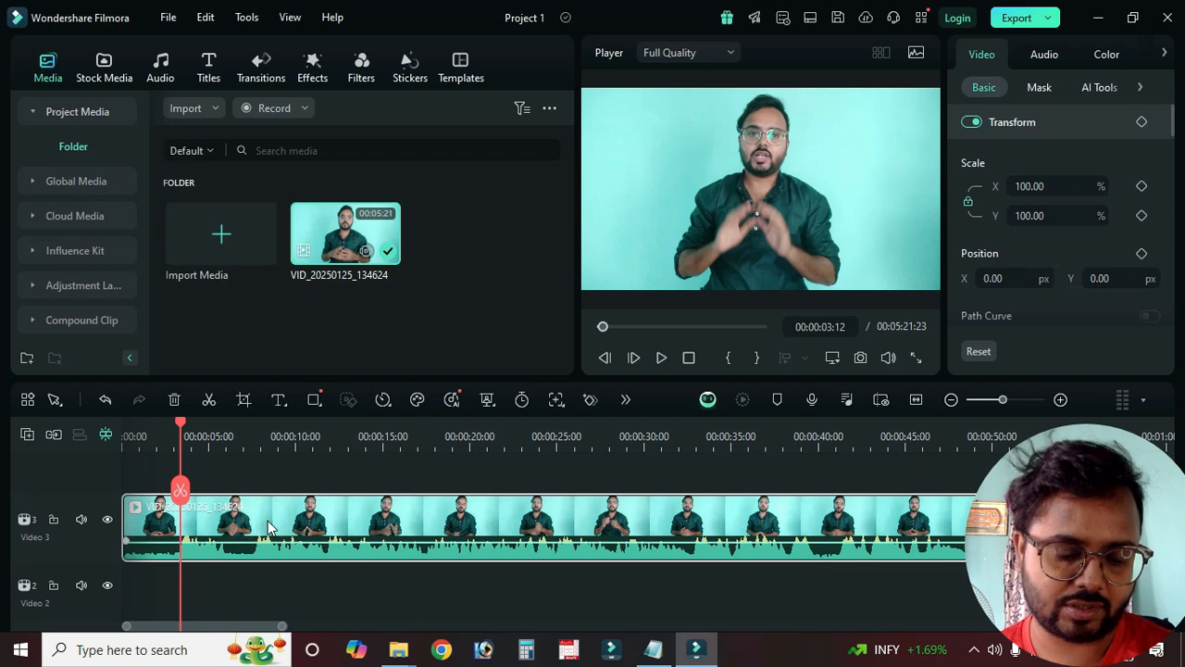
key(ctrl+z)
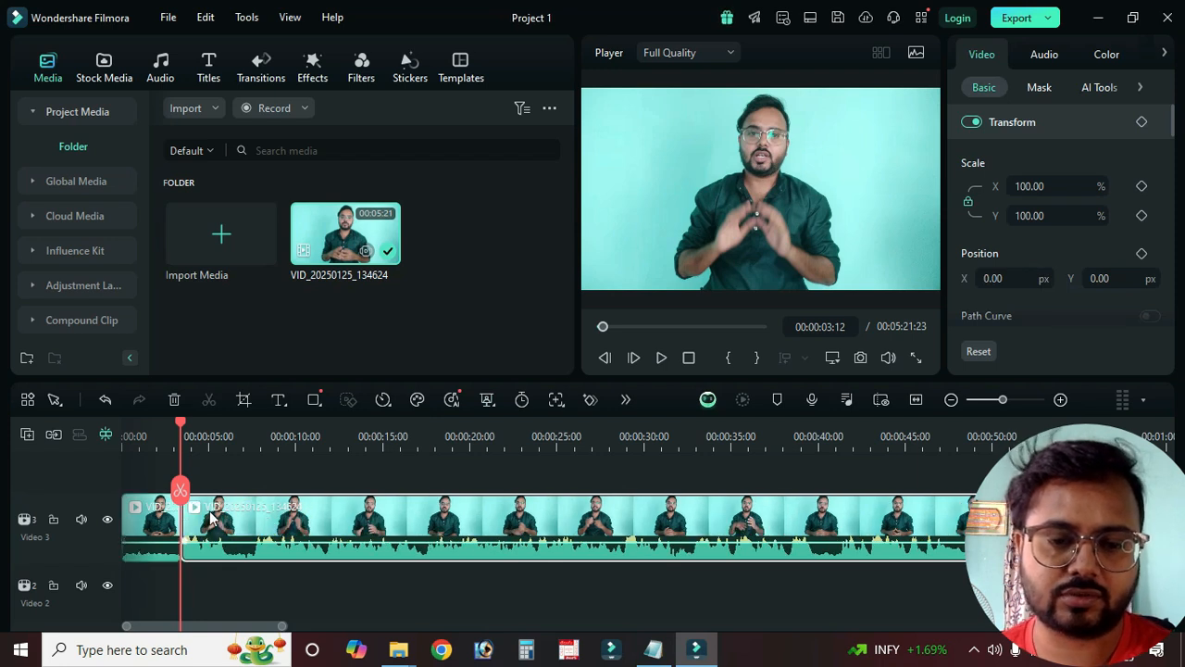
click(169, 441)
drag(171, 445, 182, 448)
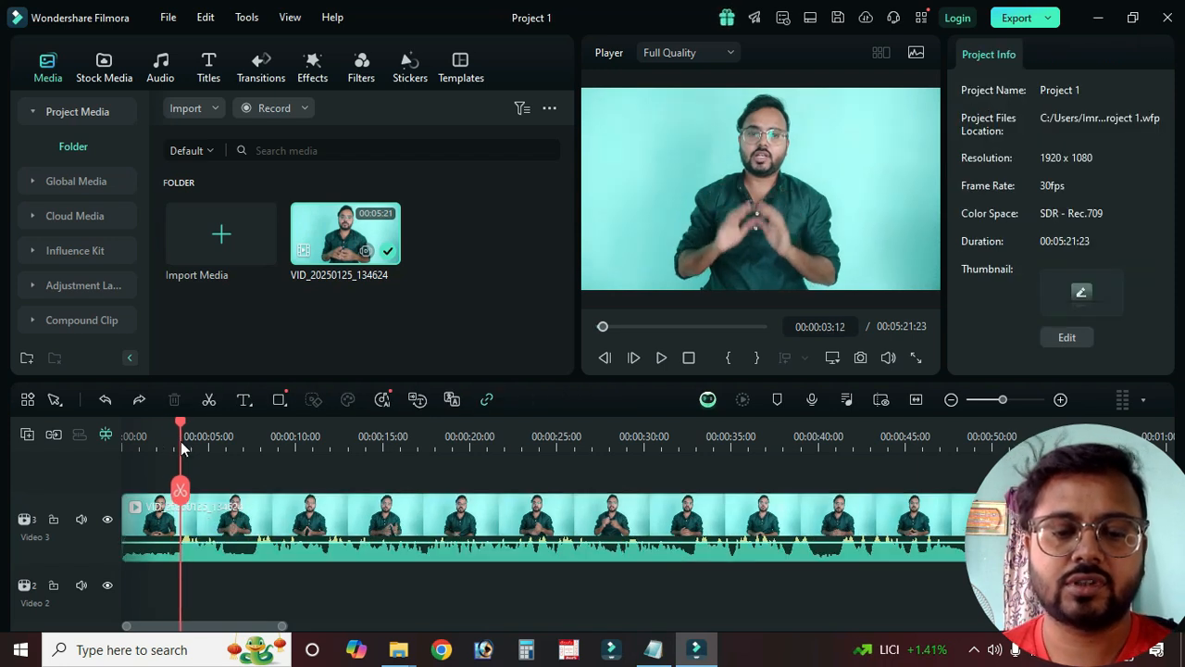
Step: Split the VID_20250125_134624 clip at 00:00:03:12
click(205, 524)
right_click(218, 521)
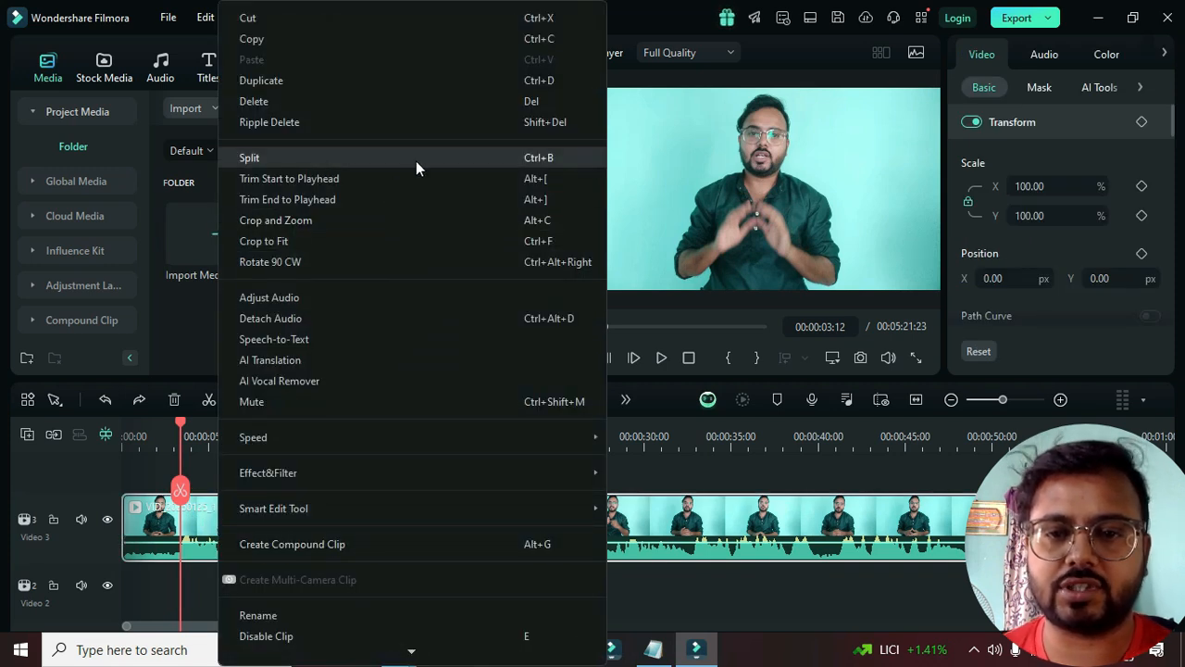
click(548, 159)
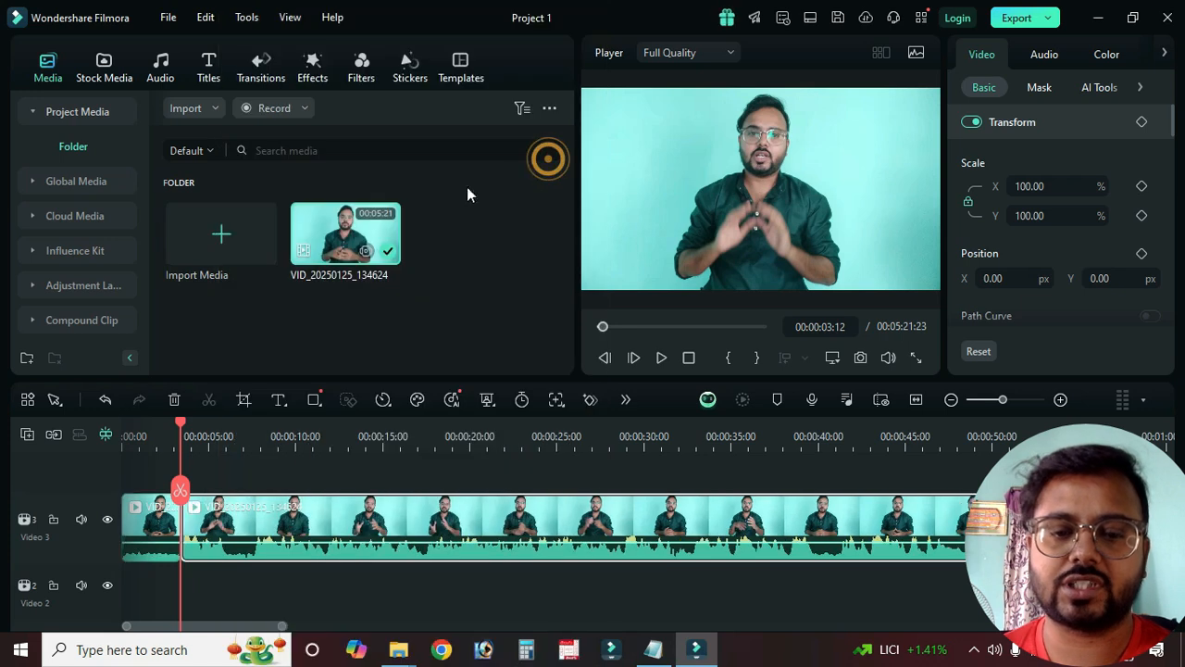
Step: Delete the short opening segment before the split from the timeline
click(158, 525)
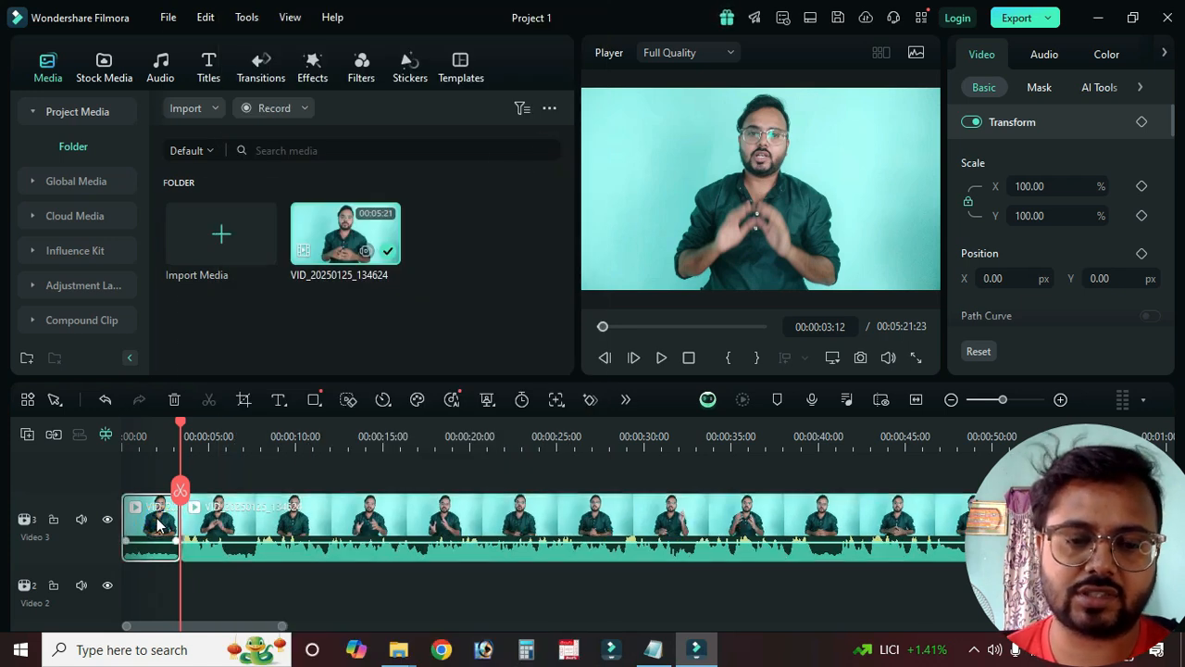
right_click(157, 521)
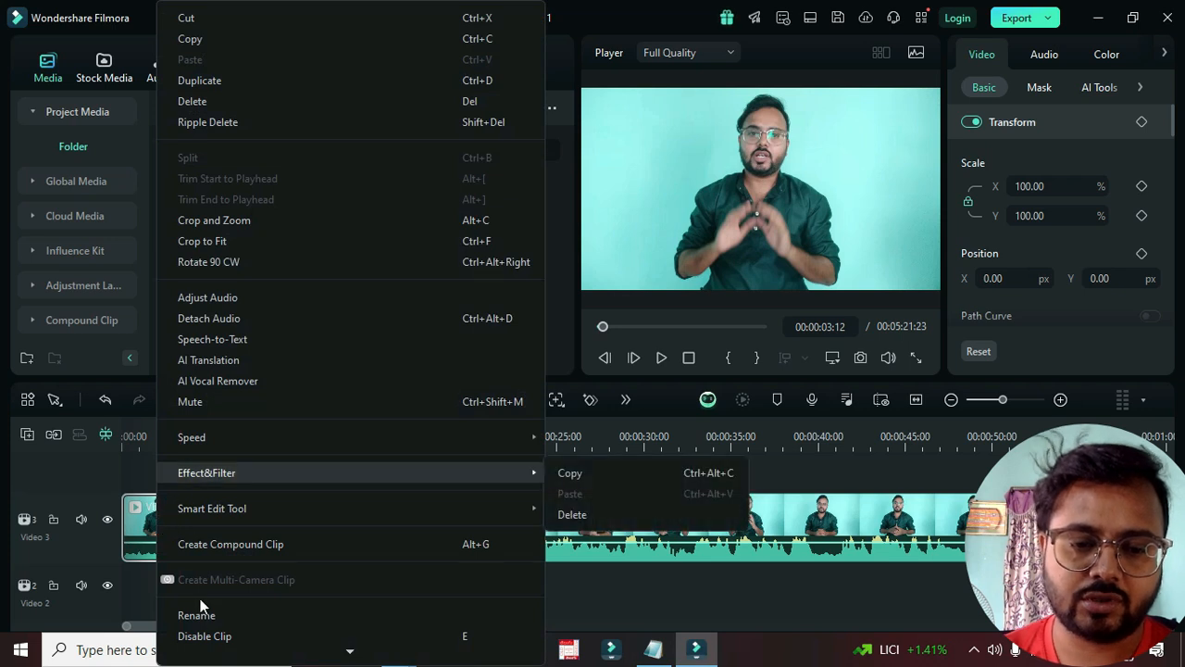
click(197, 102)
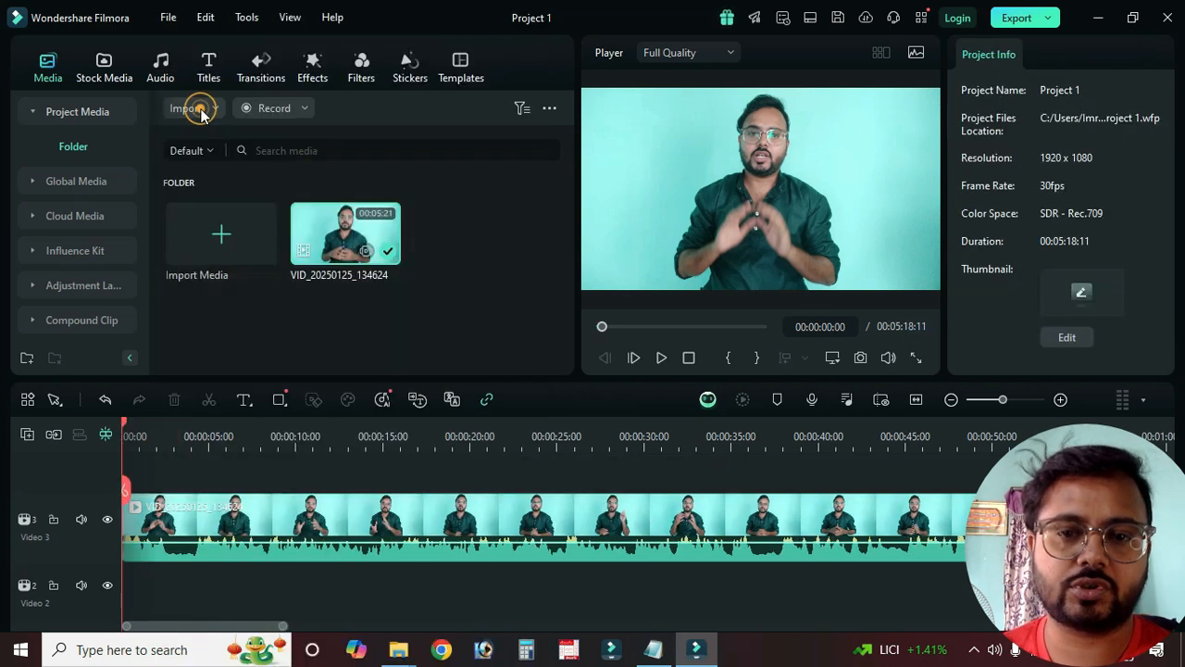
Step: Split the VID_20250125_134624 clip on the Video 3 track at 00:00:02:16
click(233, 526)
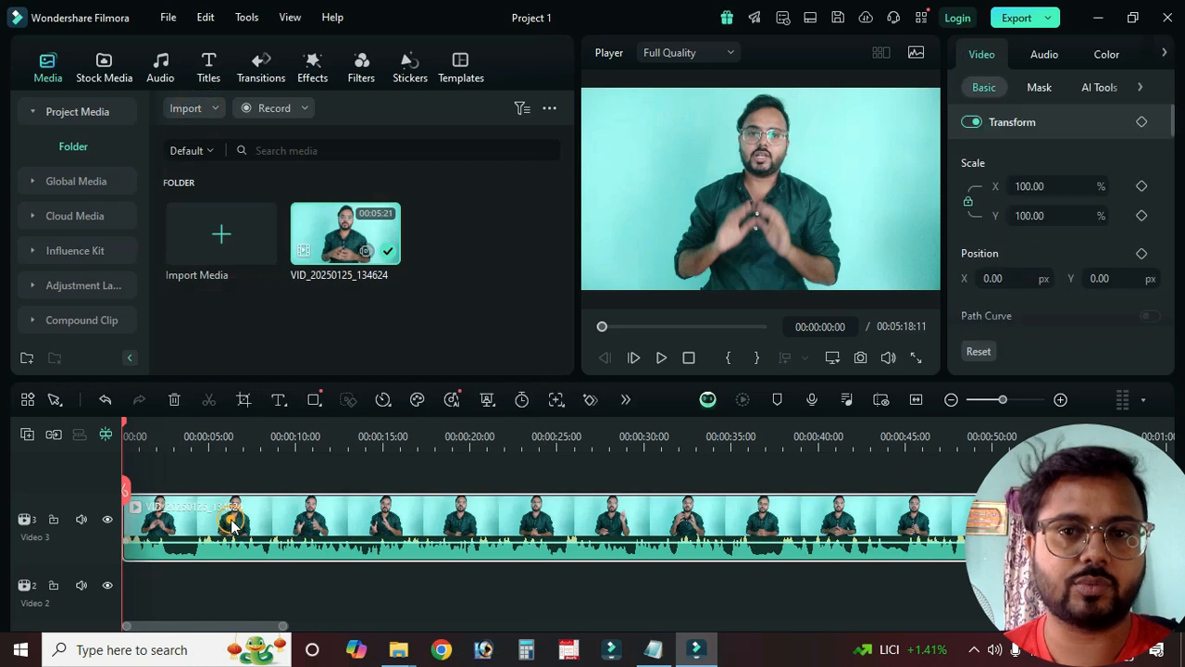
right_click(309, 524)
click(155, 448)
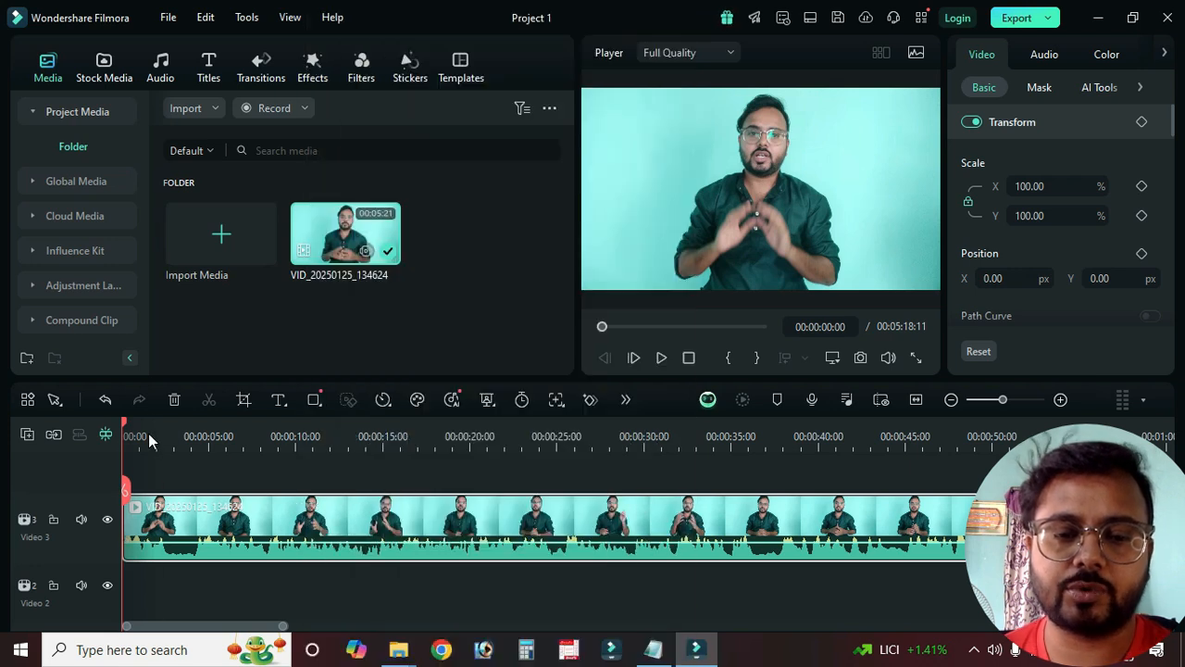
click(159, 435)
drag(154, 436, 167, 429)
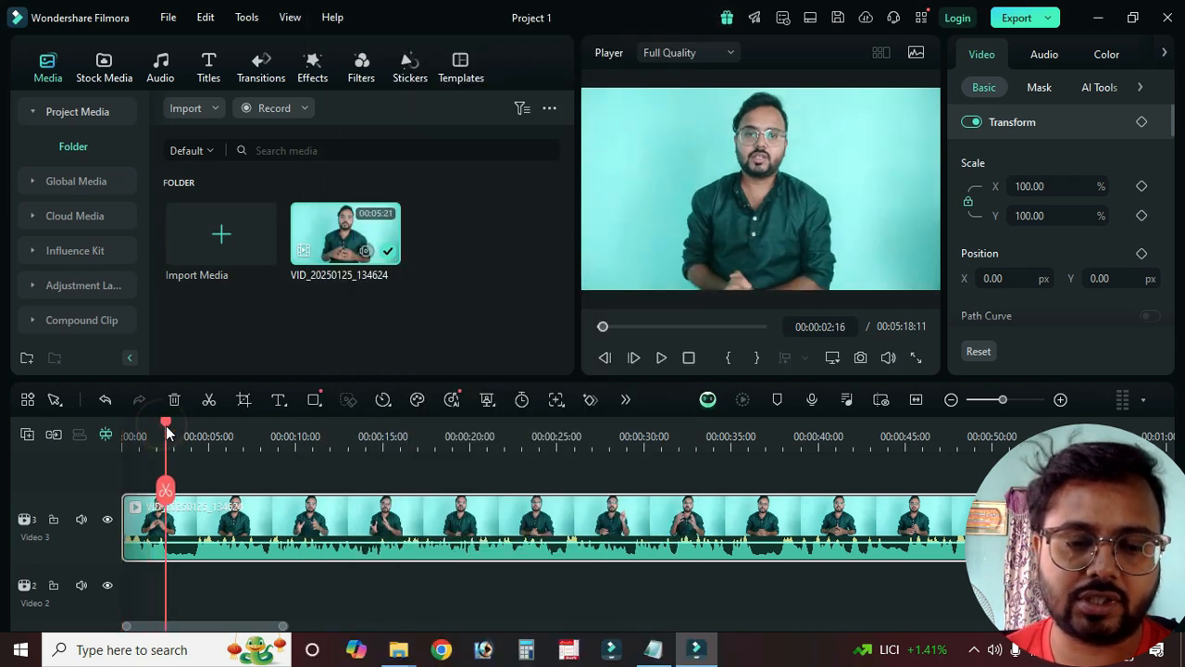
right_click(248, 526)
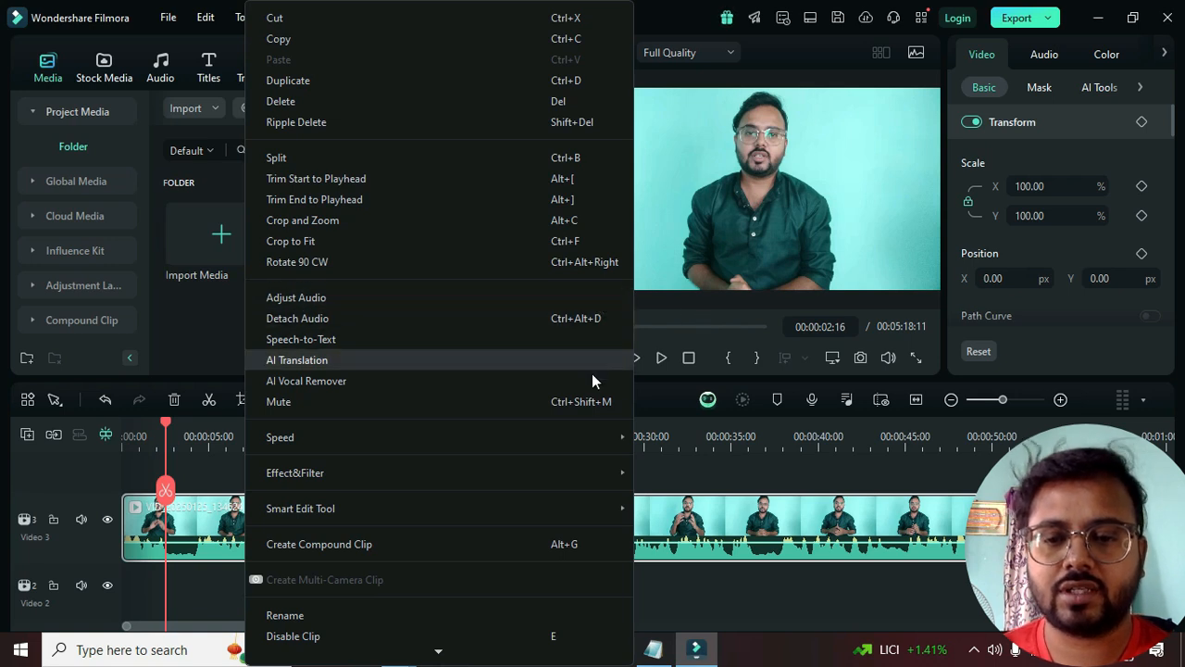
mouse_move(592, 435)
click(759, 595)
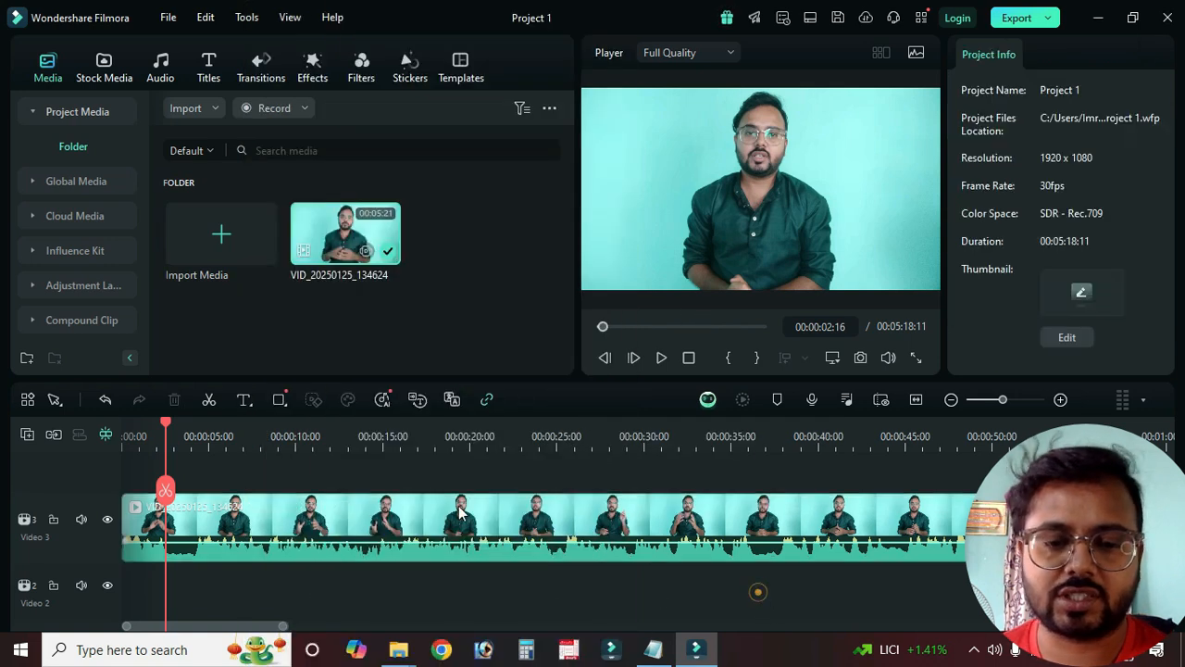
click(333, 525)
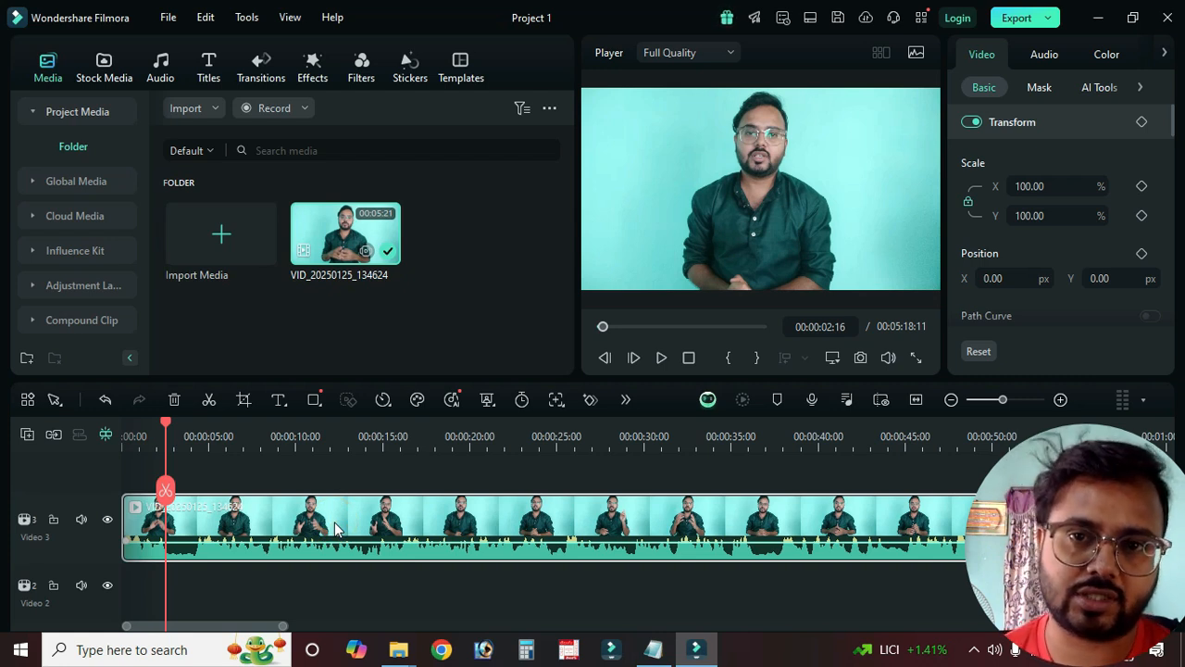
key(ctrl+b)
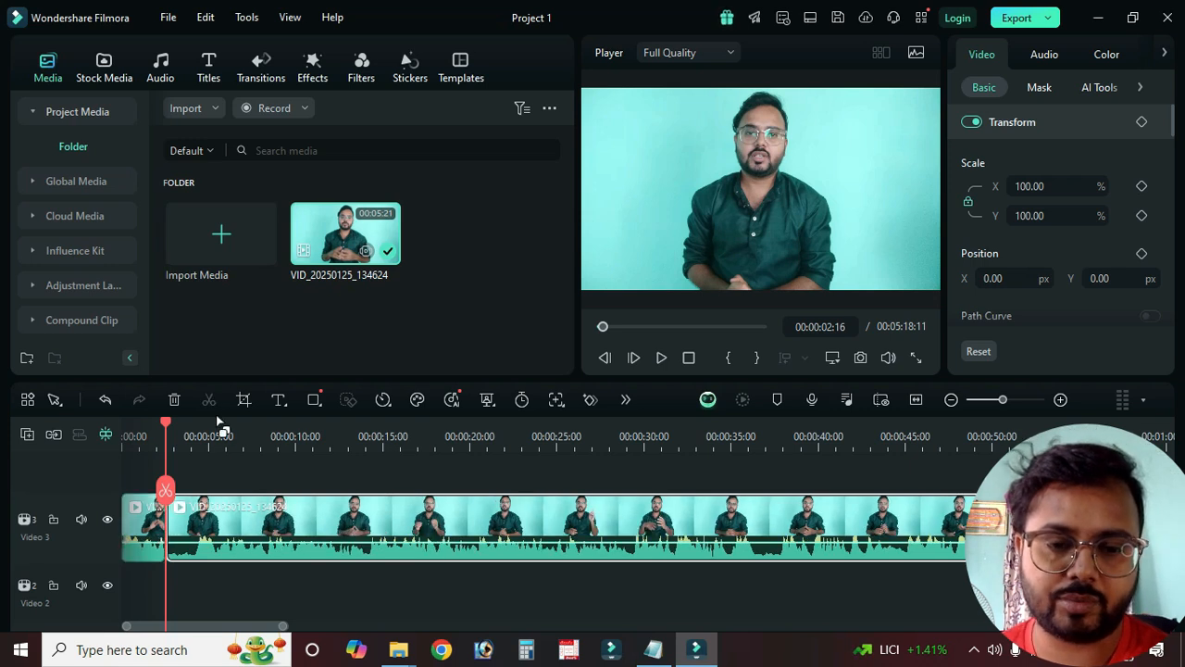
Step: Split the clip again at 00:00:04:10 and delete the short segment between the two cuts
drag(170, 429, 200, 442)
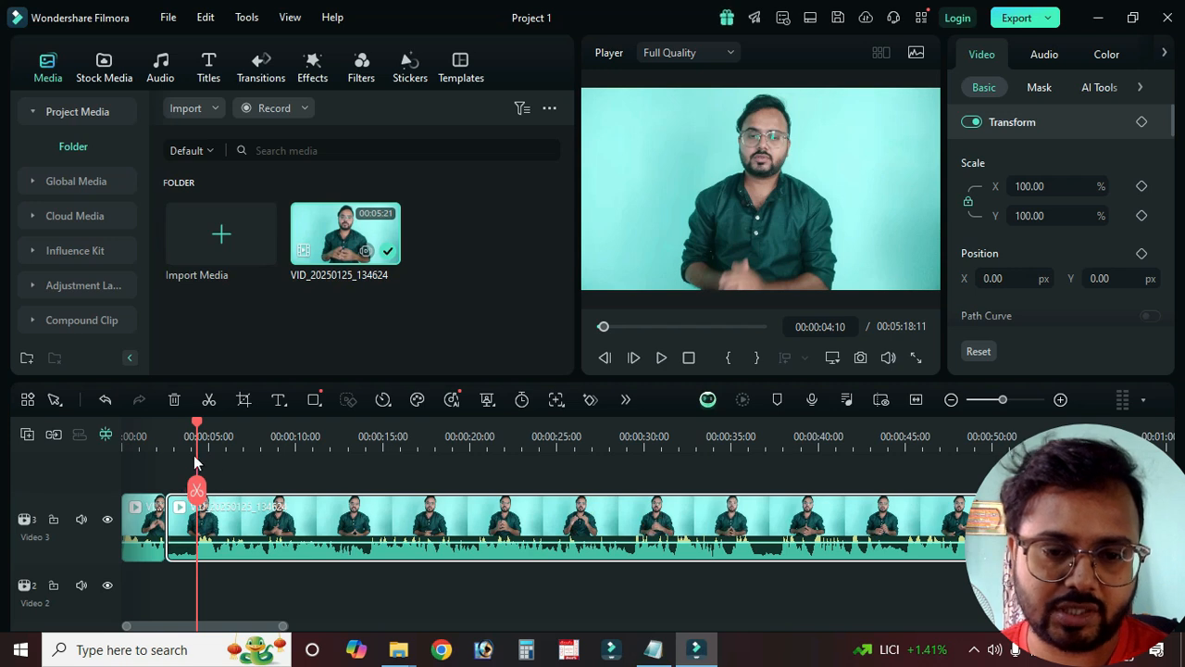
key(ctrl+b)
click(182, 518)
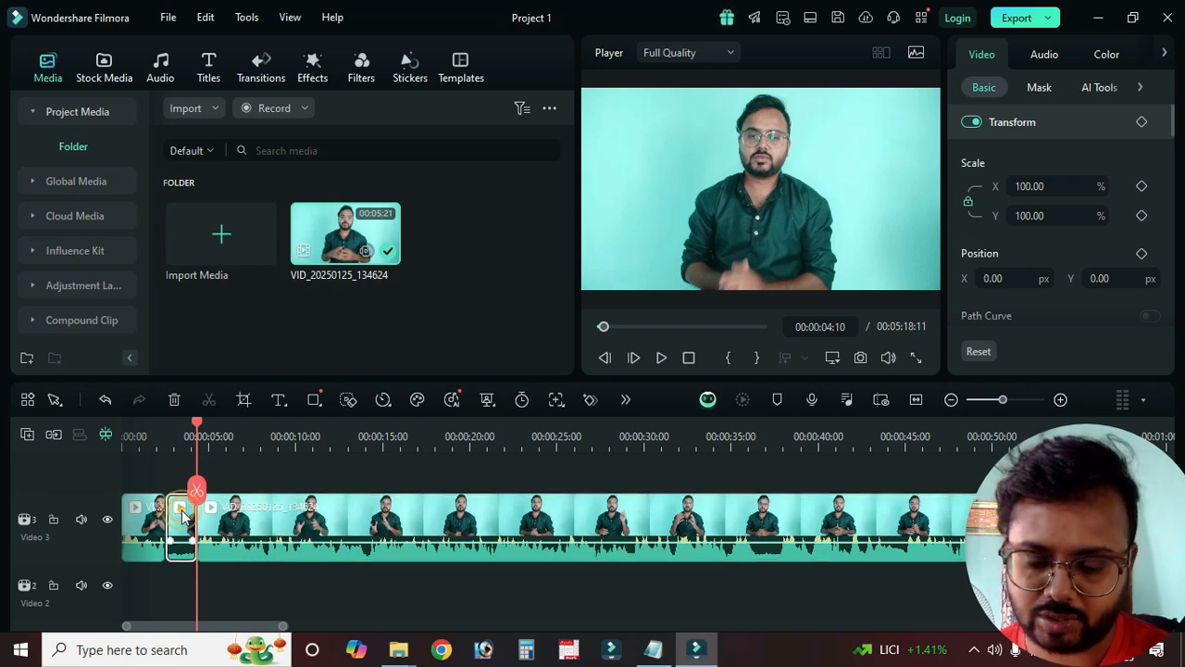
key(Delete)
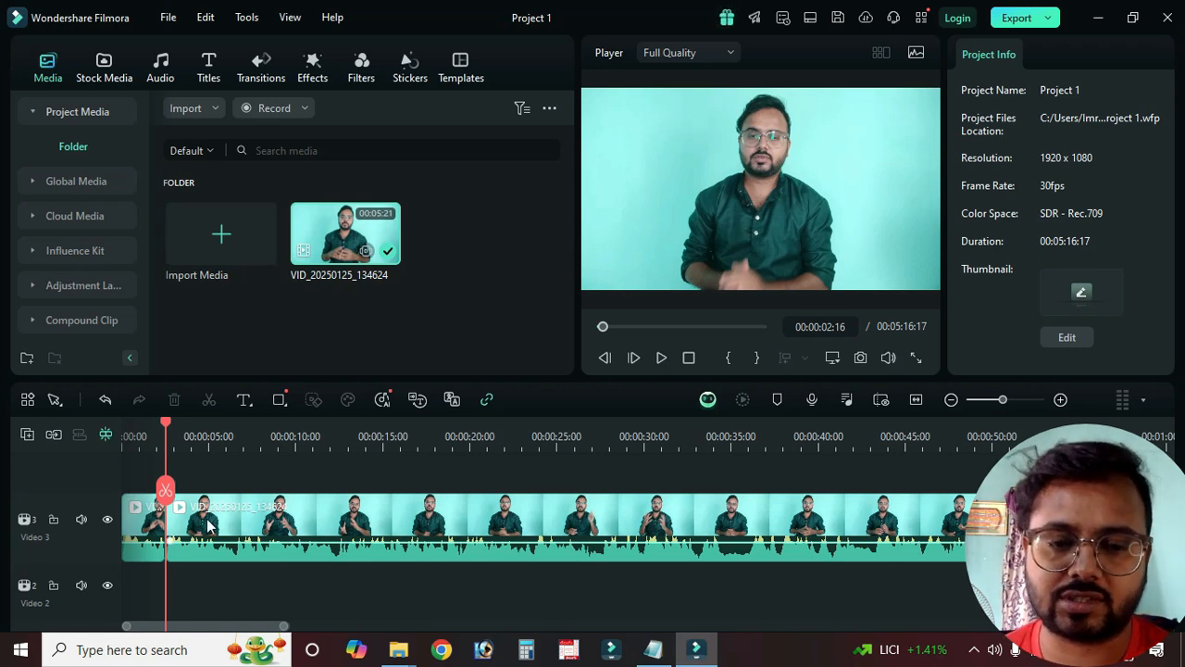
Step: Scrub the timeline around the cut and forward to 00:00:35:00, and return the playhead to the start
drag(167, 432, 155, 428)
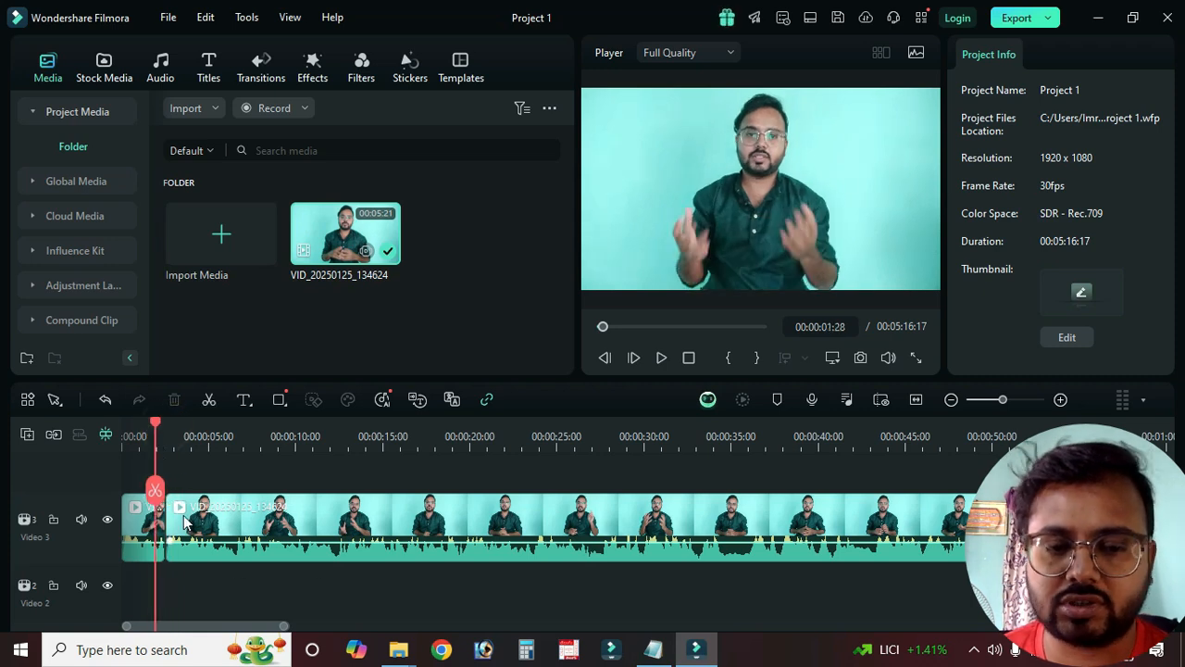
drag(190, 627, 195, 628)
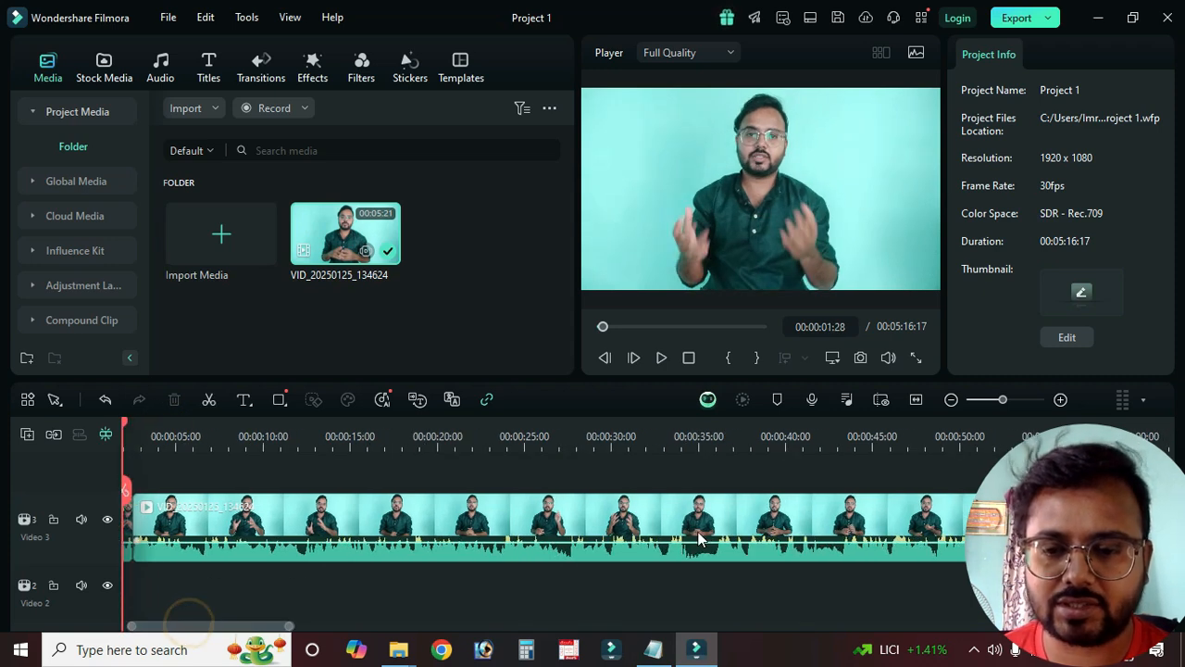
click(290, 432)
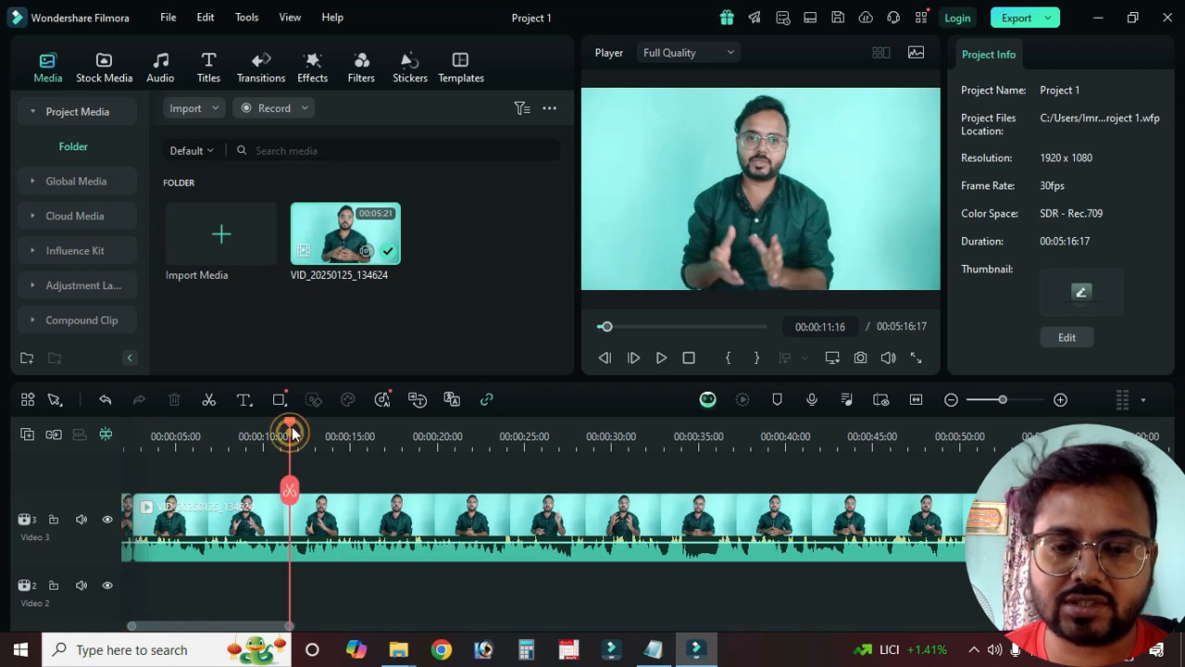
drag(292, 426, 698, 448)
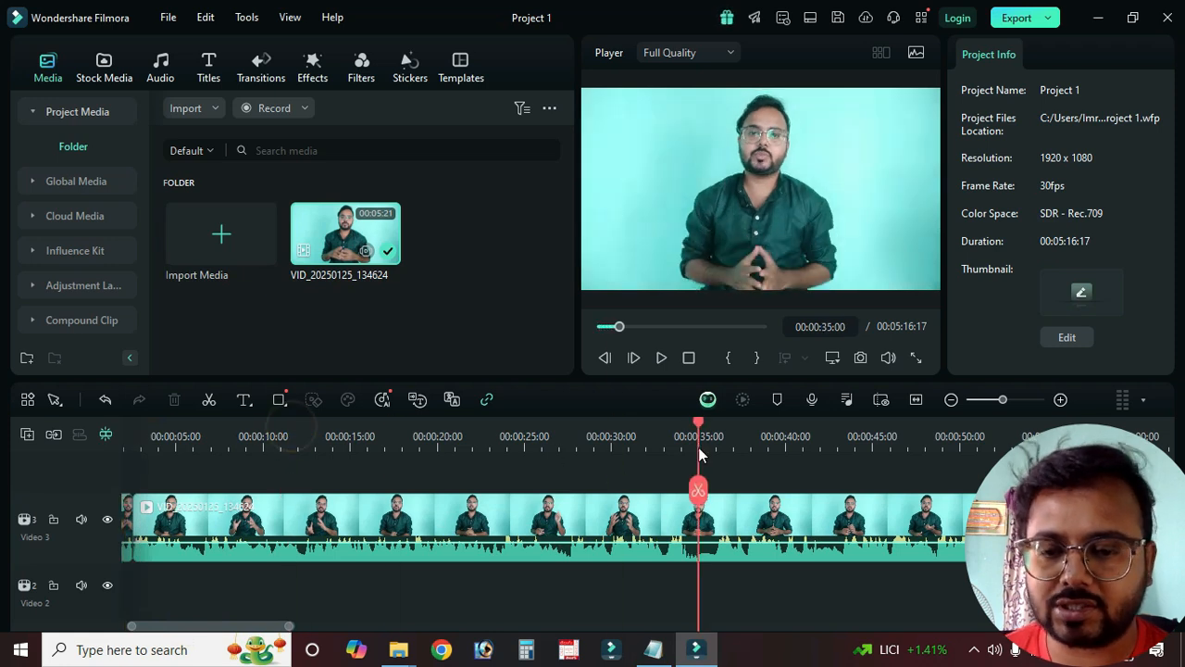
click(689, 357)
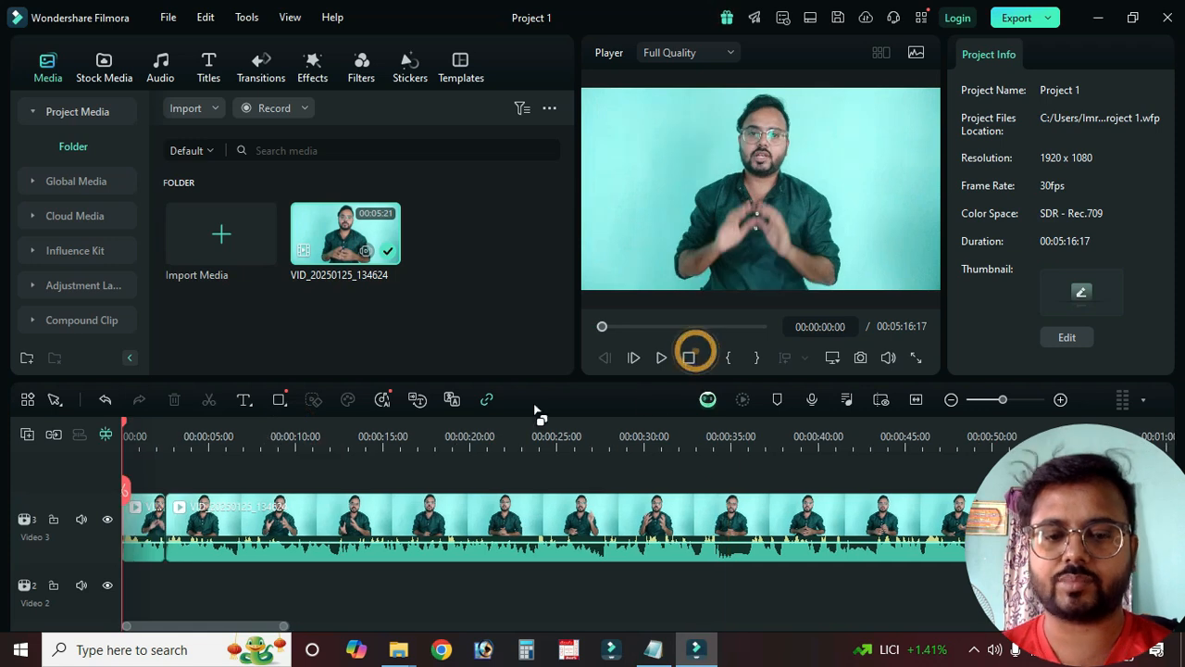
Step: Select the long second clip, play the timeline across the cut from 00:00:01:16, and pause playback
click(362, 533)
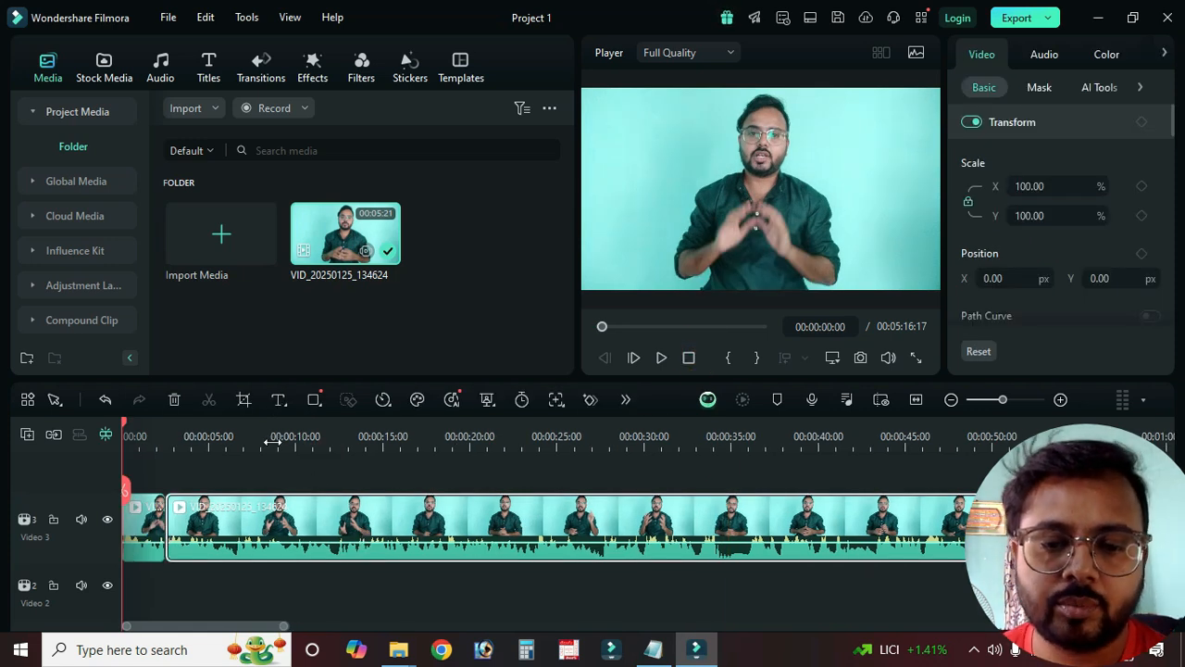
click(148, 444)
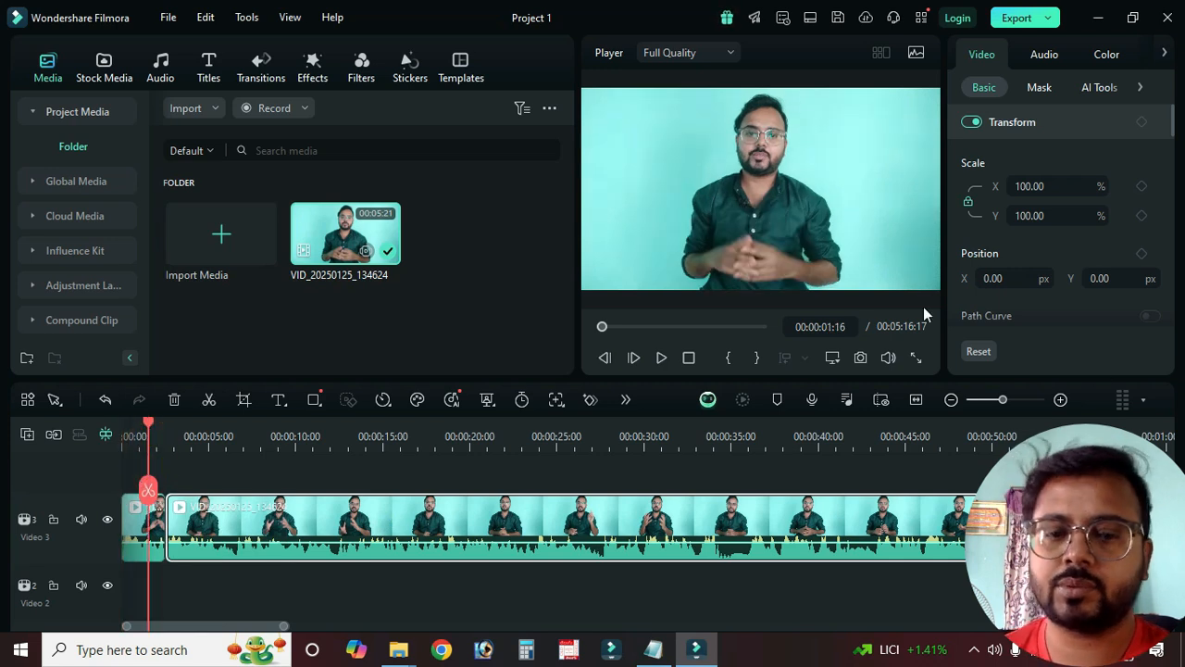
scroll(1027, 213, down, 2)
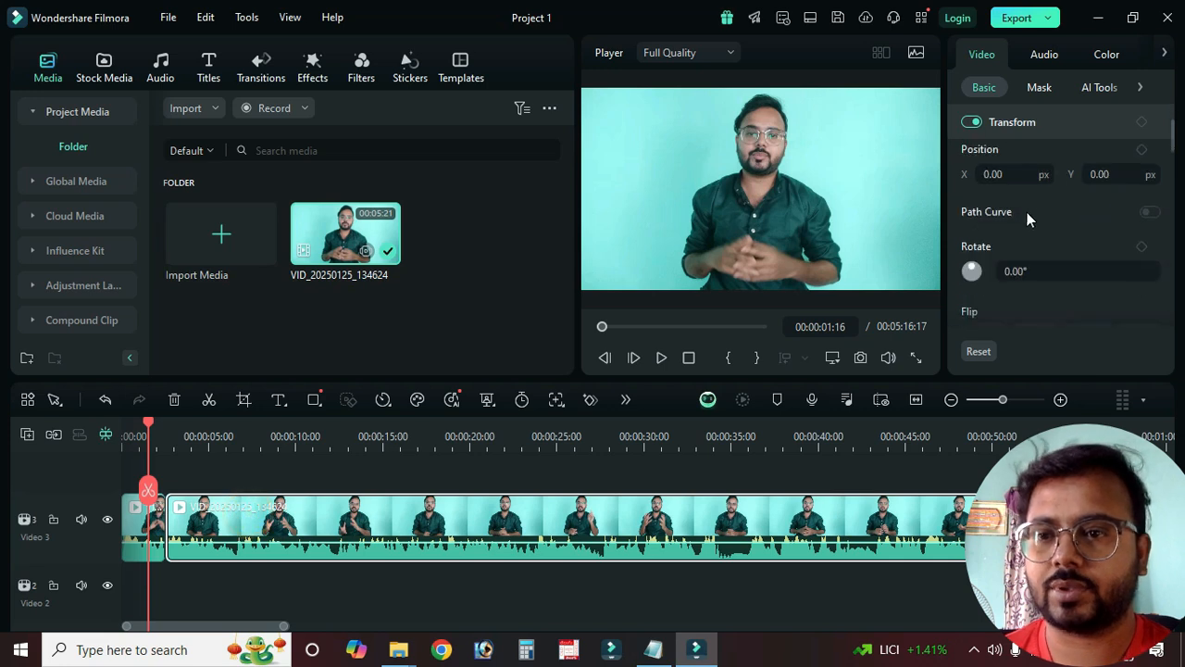
key(space)
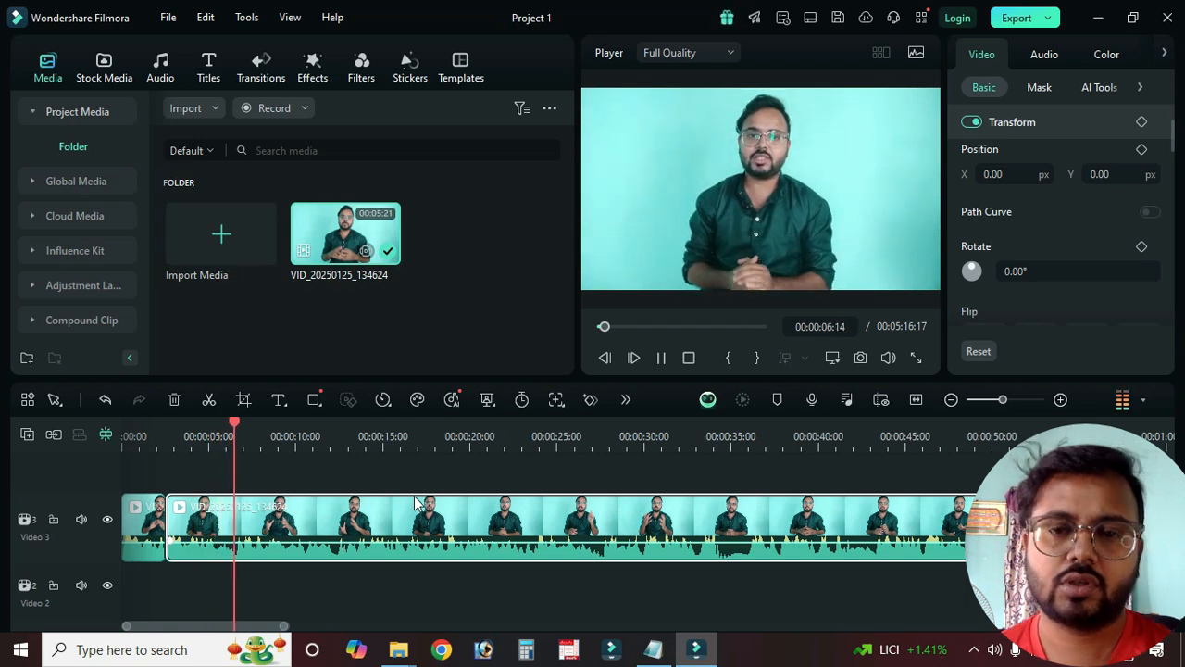
key(space)
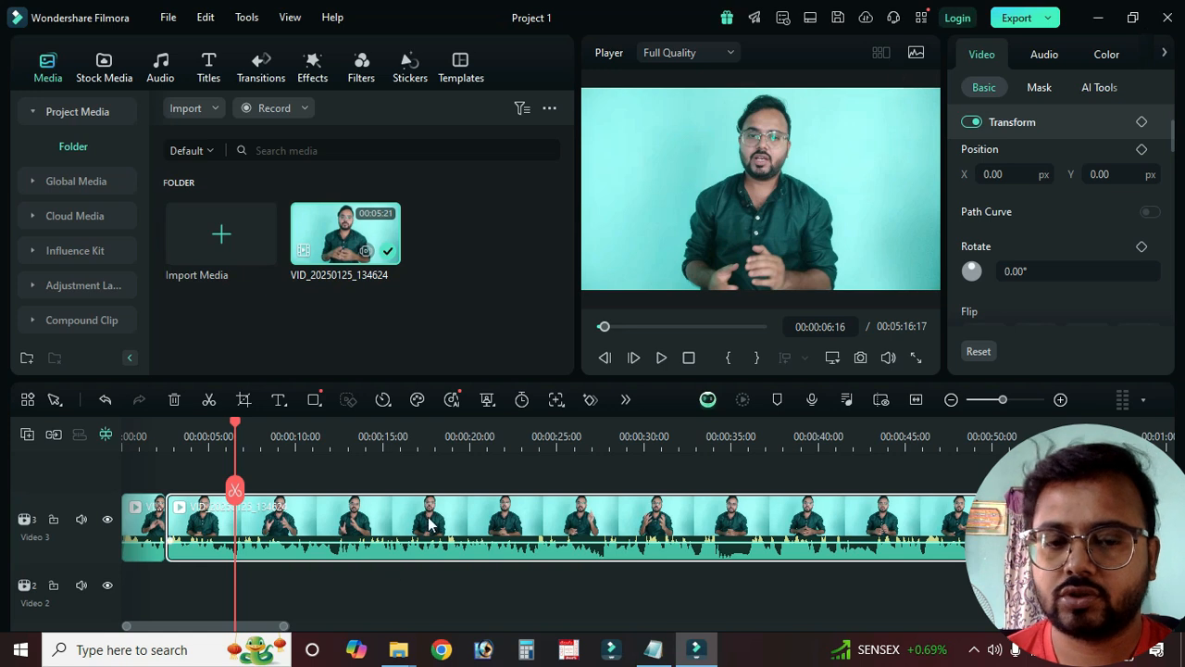
Step: Replay the opening seconds of the long second clip from just after the cut and pause playback
click(173, 430)
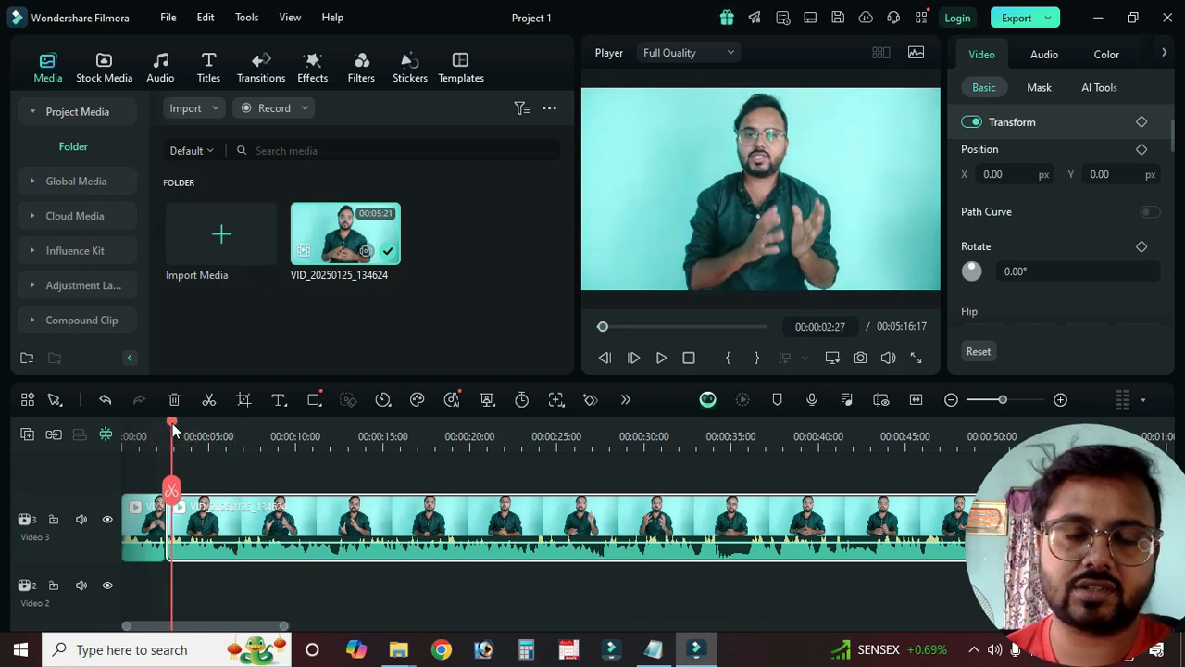
click(169, 430)
key(space)
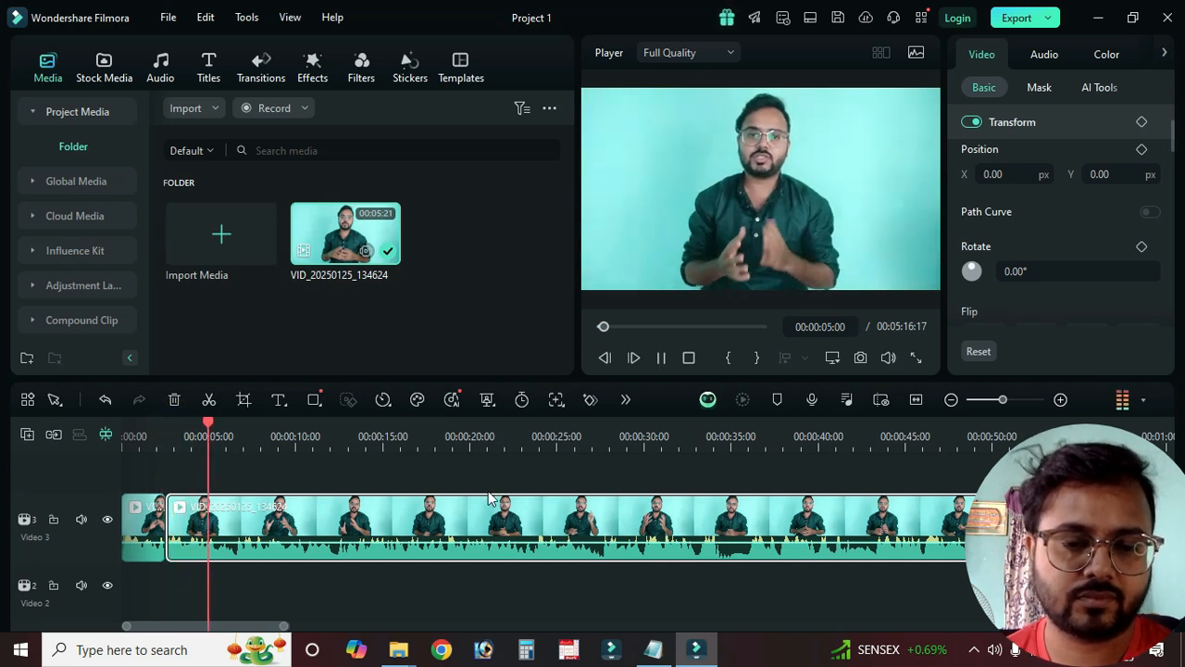
key(space)
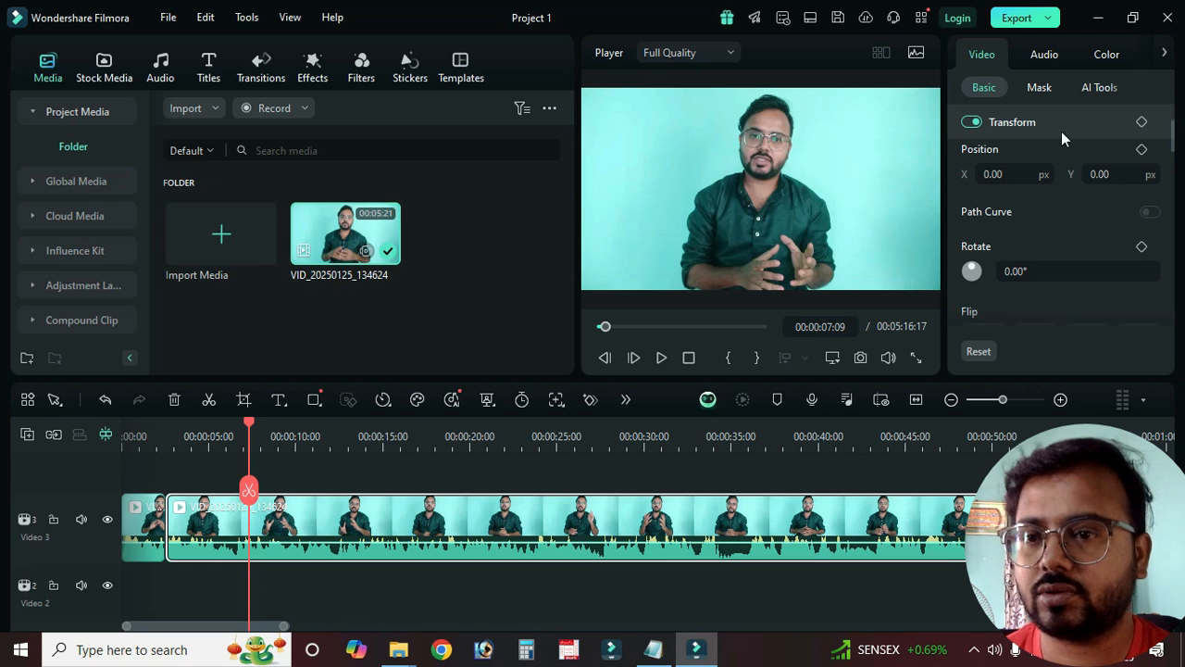
Step: Enable AI Voice Enhancer in the audio settings of the long second clip
click(1047, 56)
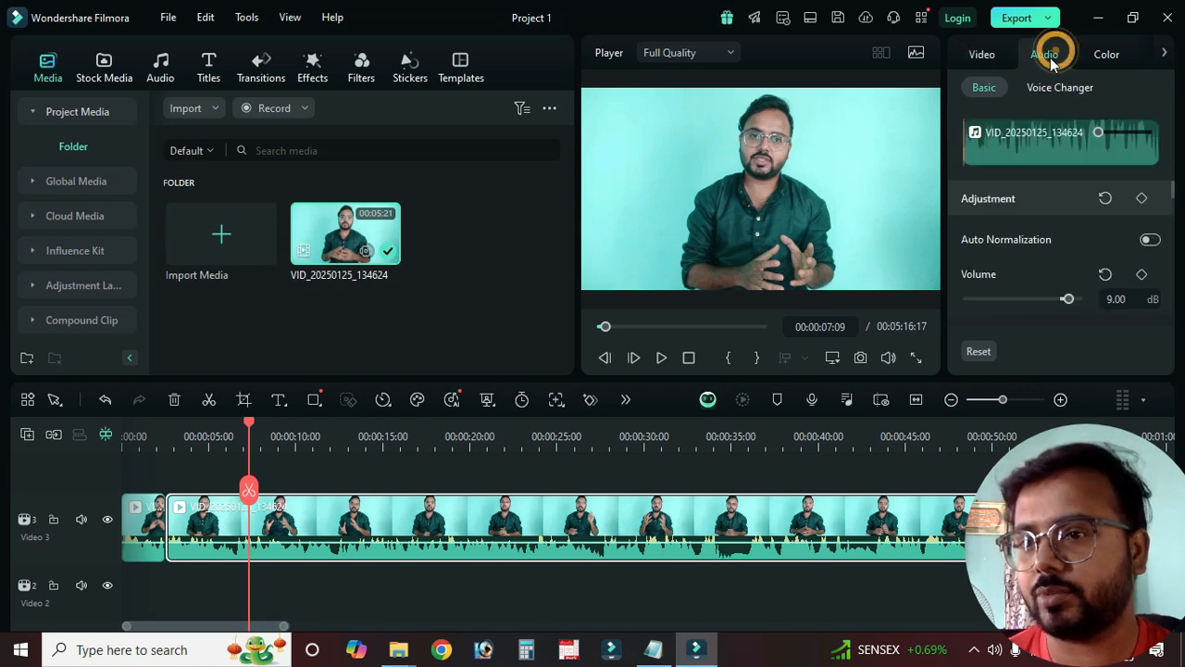
click(616, 524)
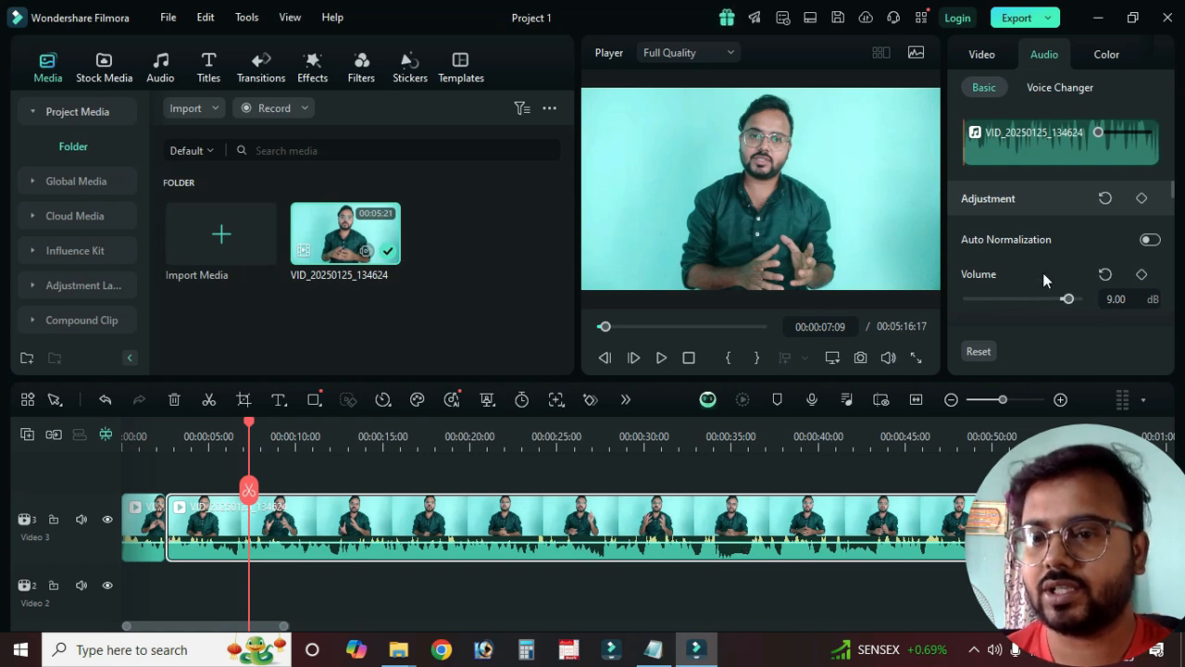
scroll(1043, 273, down, 10)
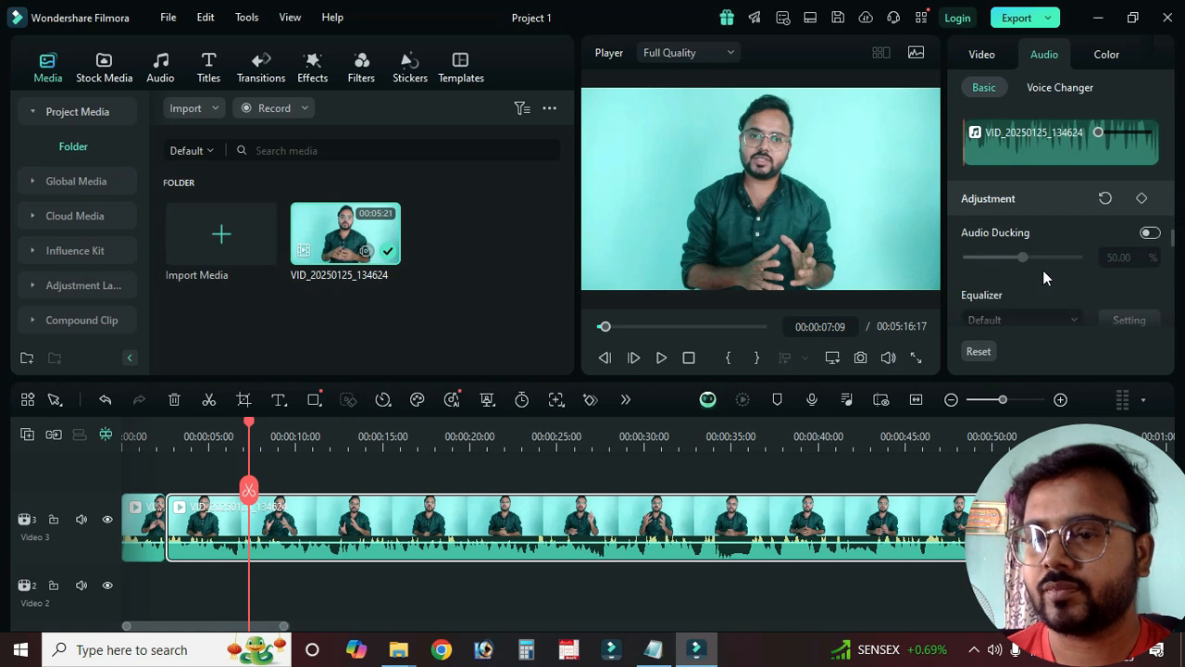
scroll(1044, 276, down, 1)
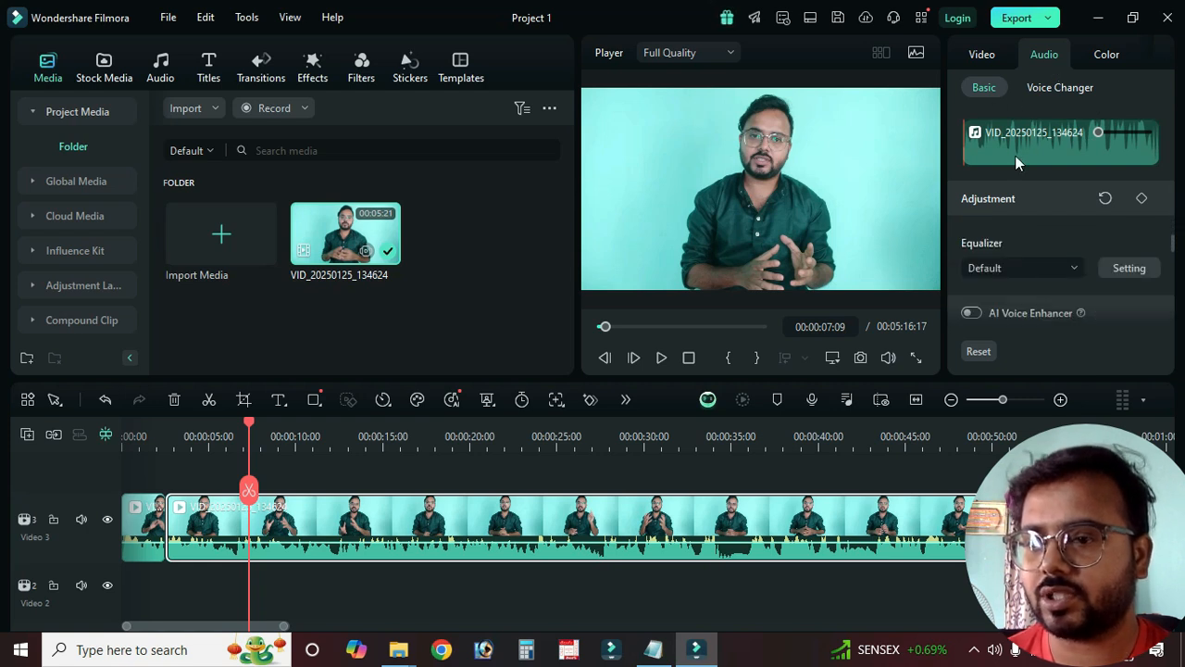
scroll(1016, 282, down, 1)
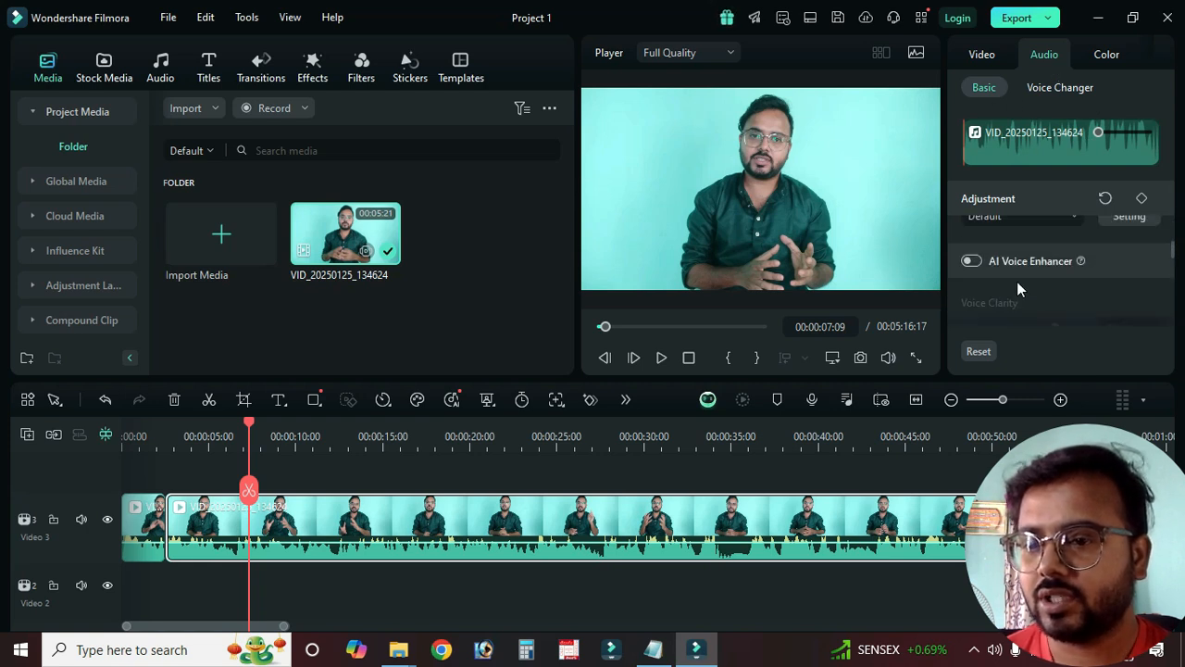
click(972, 262)
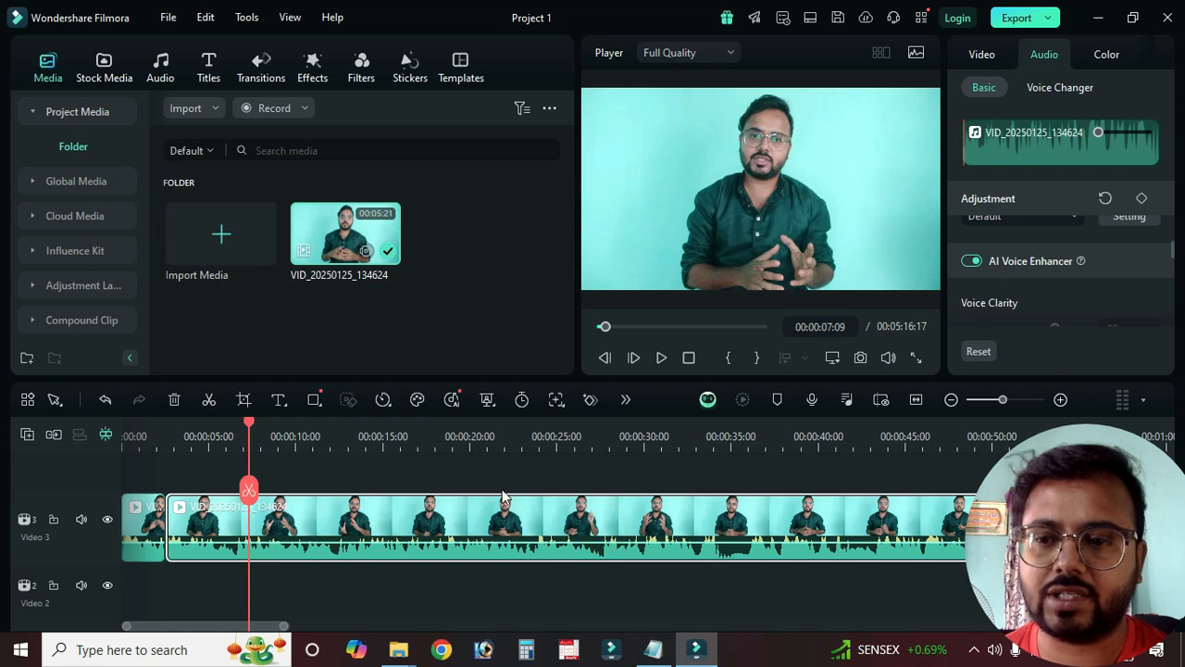
Step: Play the voice-enhanced clip from 00:00:02:21 to check its sound and pause playback
click(167, 435)
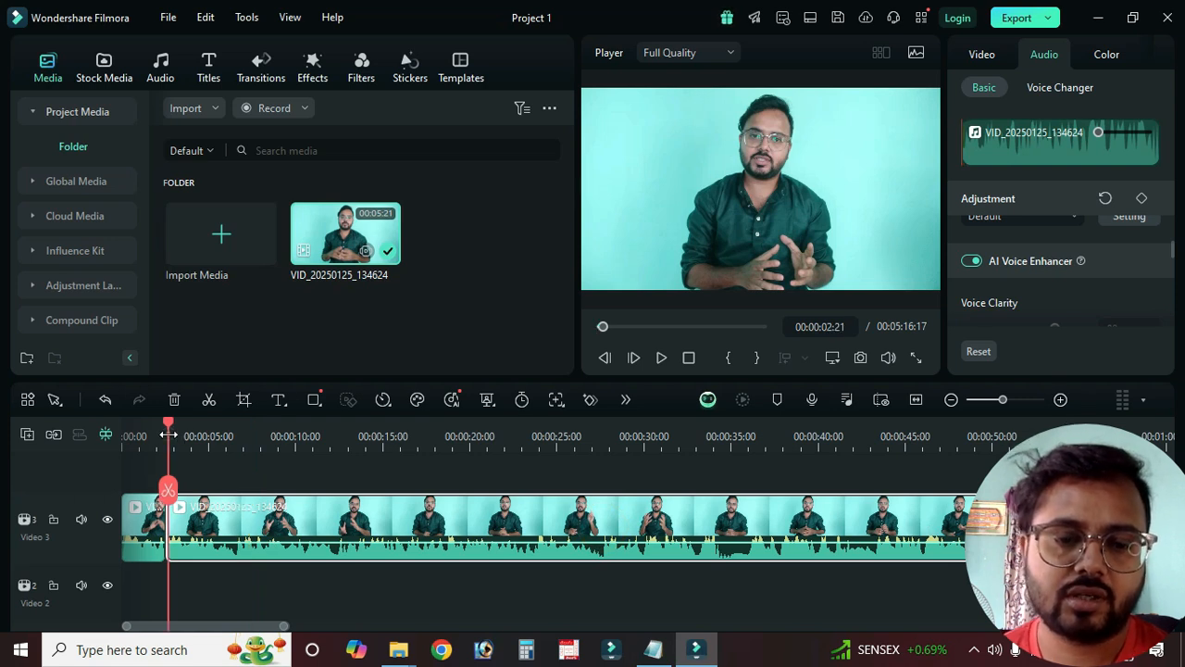
key(space)
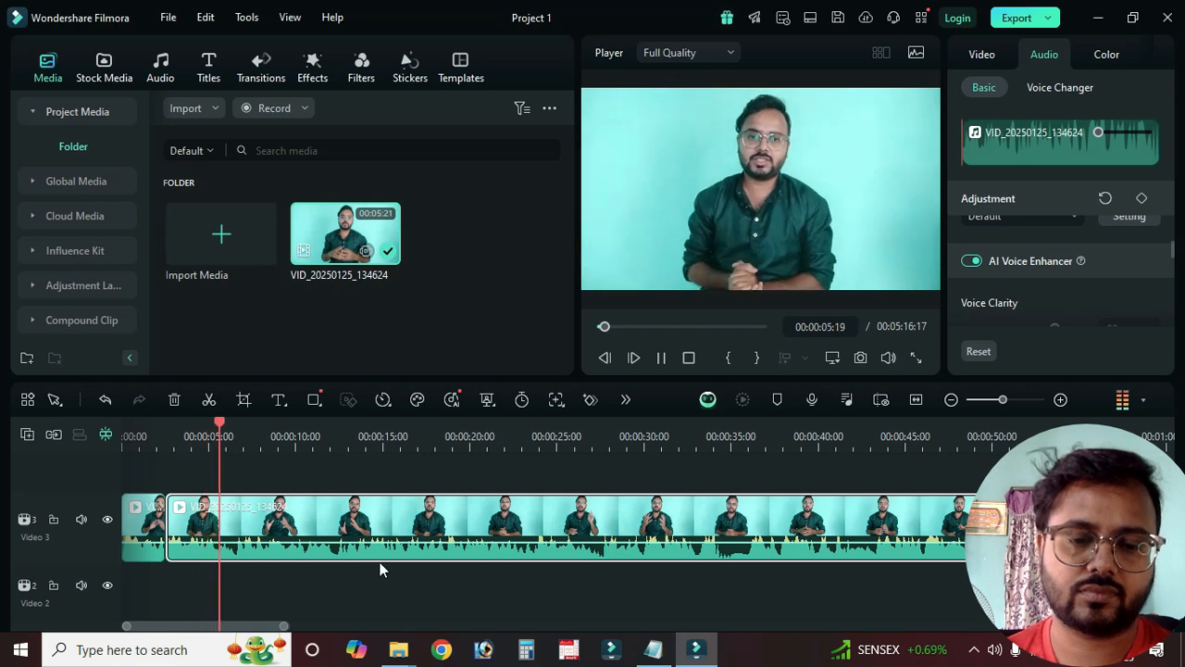
key(space)
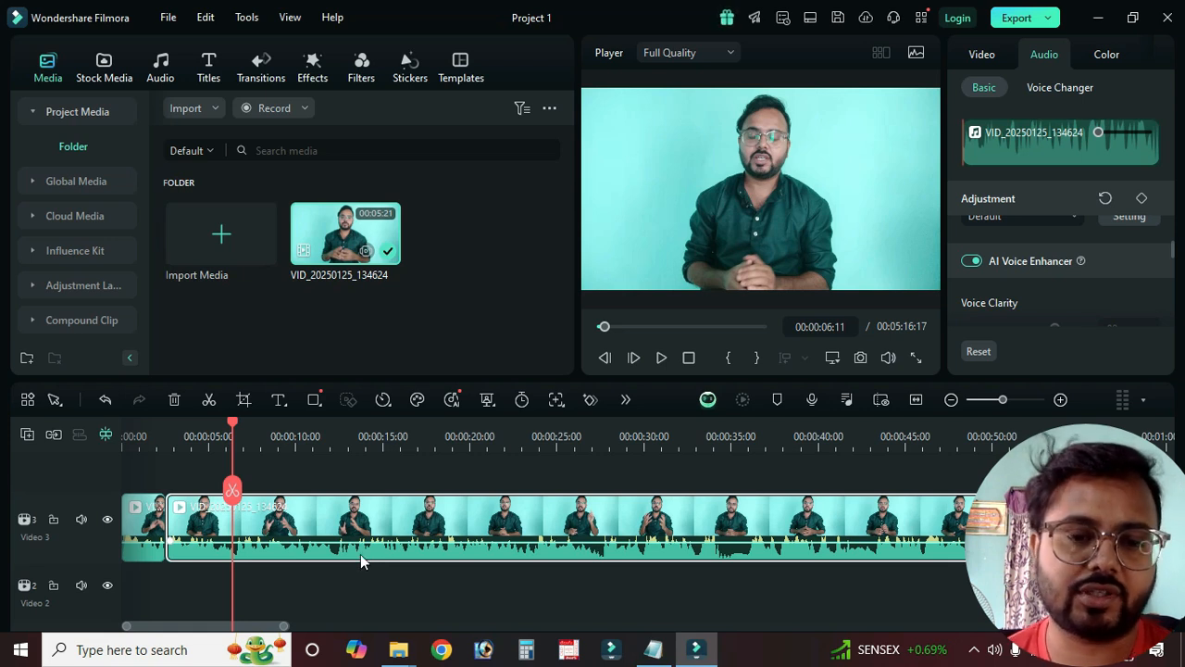
Step: Return the playhead to 00:00:03:07 and set the AI Voice Enhancer's Voice Clarity to 100
drag(231, 432, 177, 441)
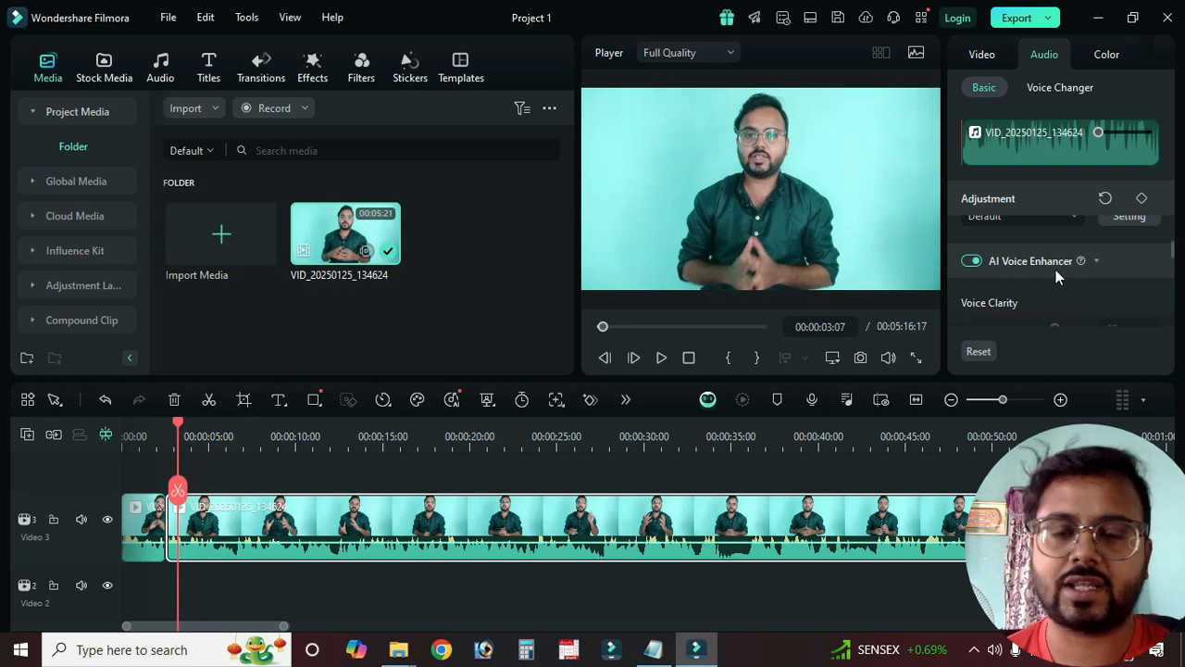
scroll(1038, 304, down, 1)
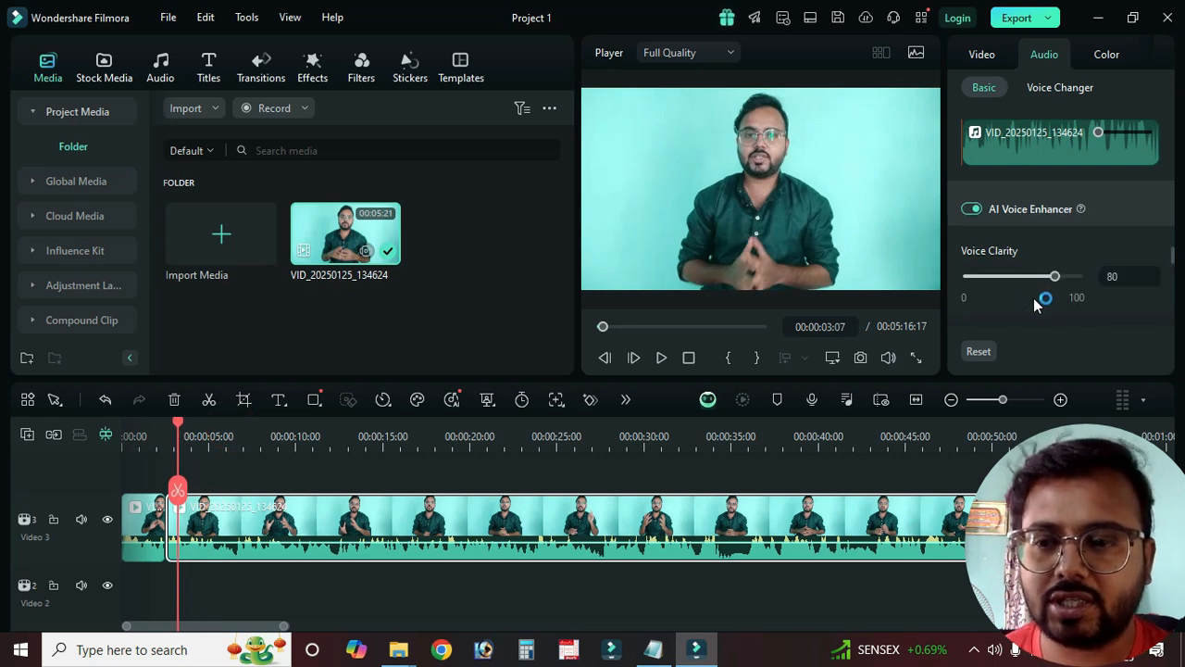
drag(1055, 276, 1081, 285)
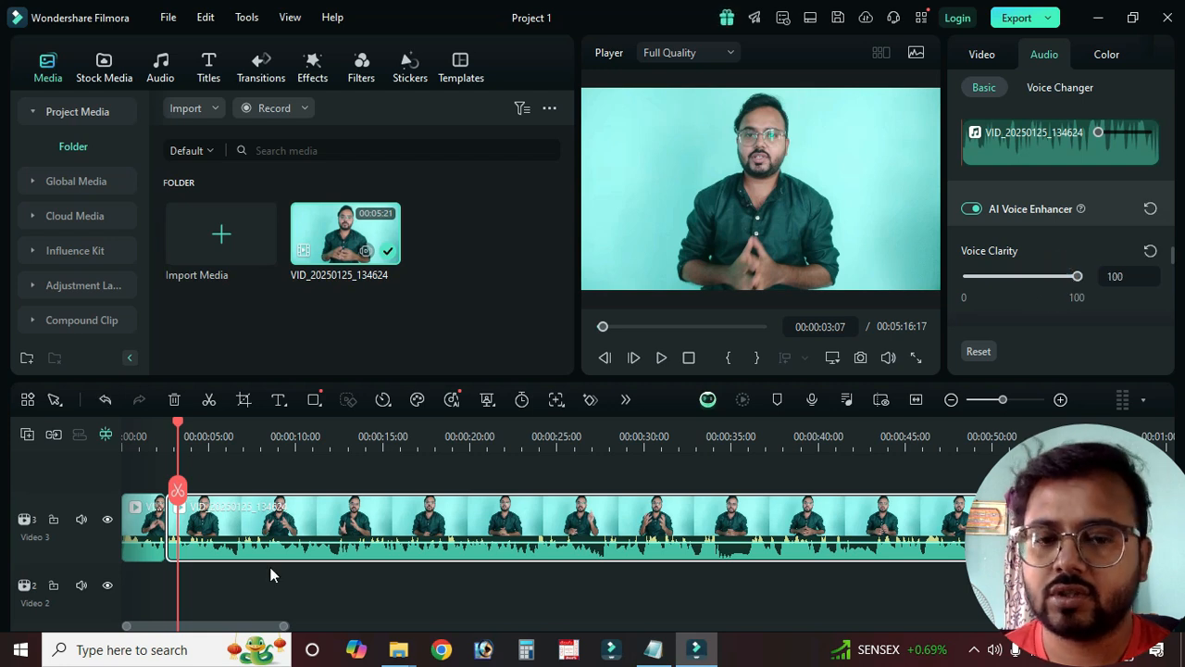
Step: Save the project after the voice enhancement changes
click(369, 468)
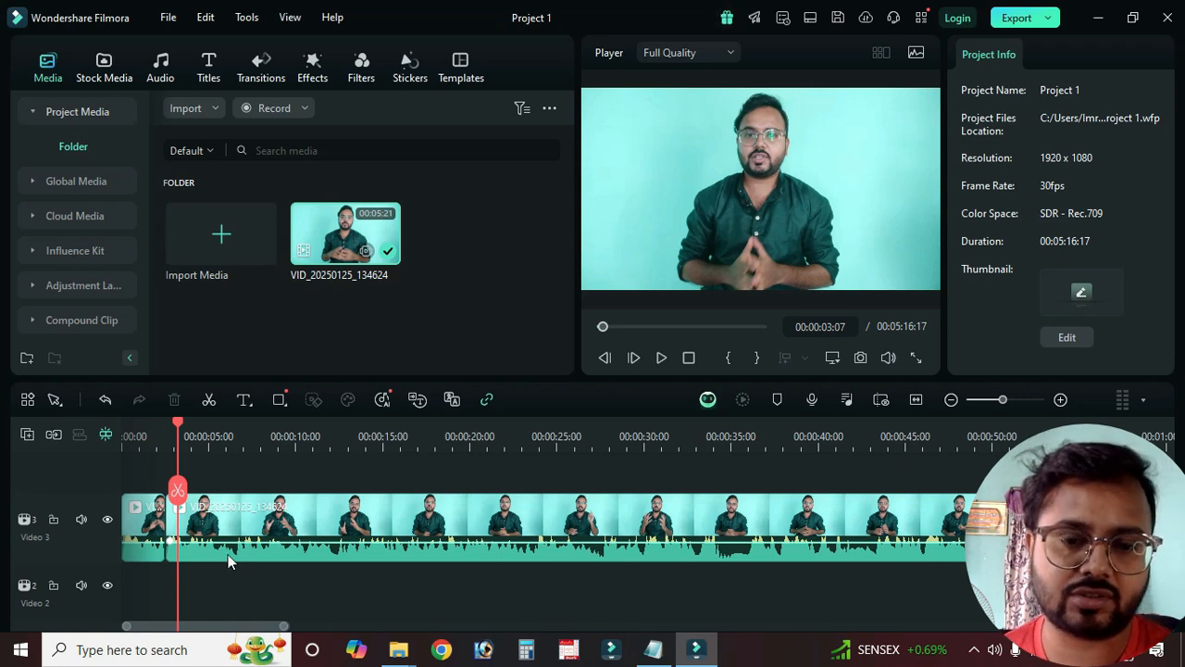
click(168, 18)
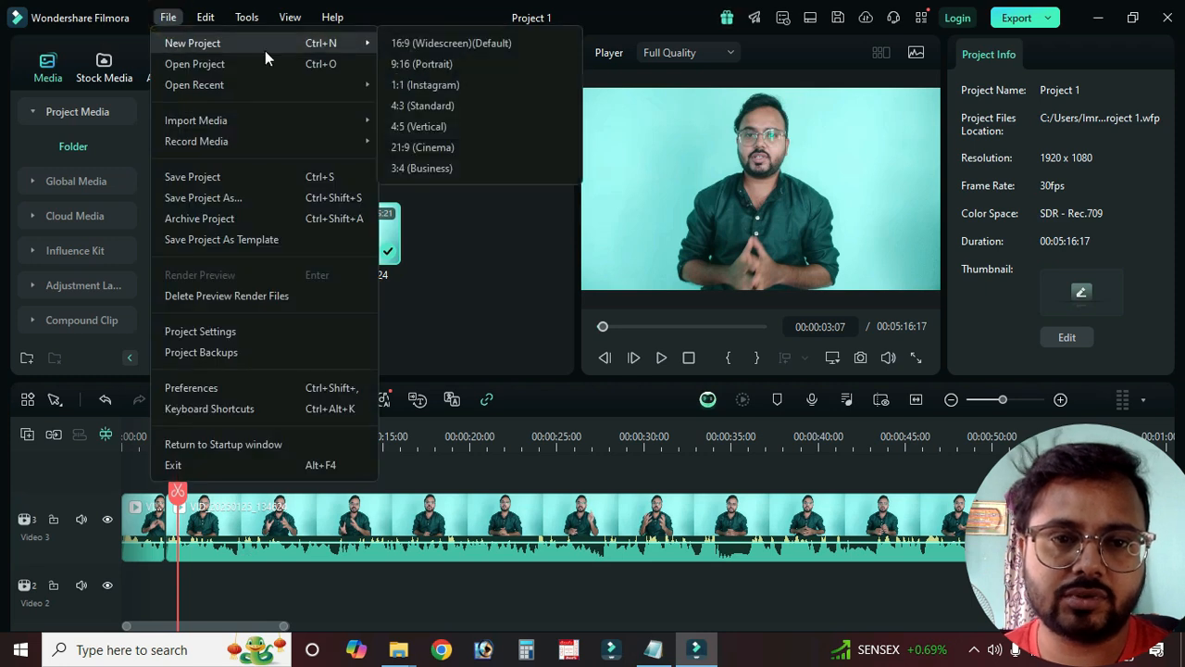
click(224, 180)
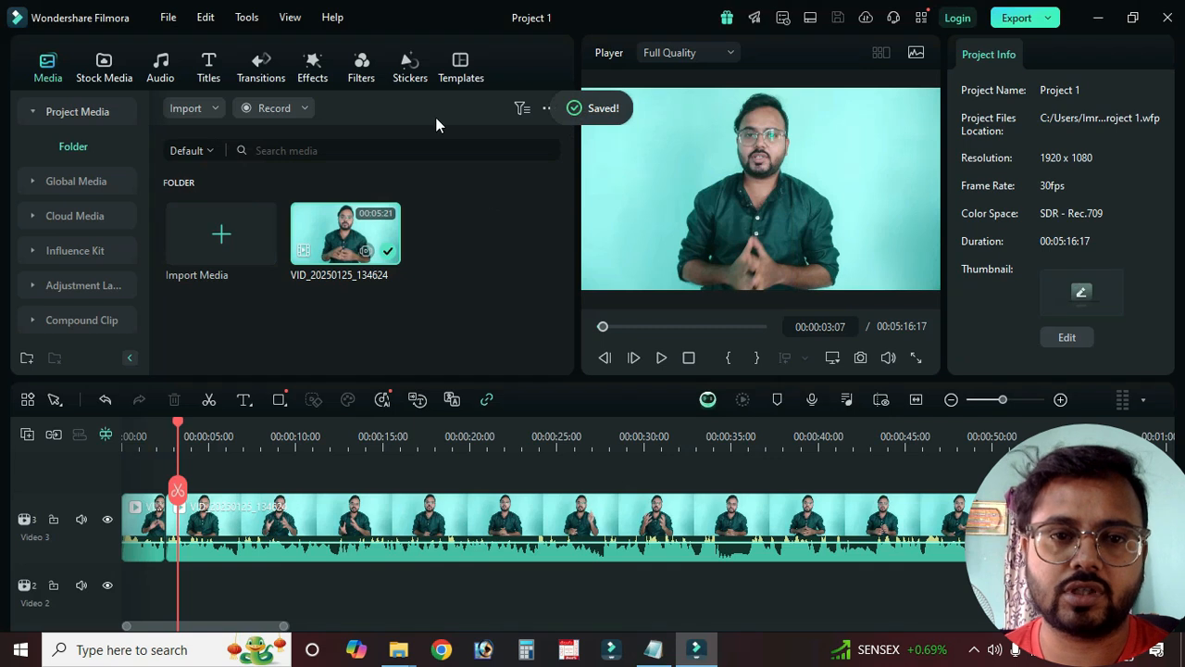
click(179, 23)
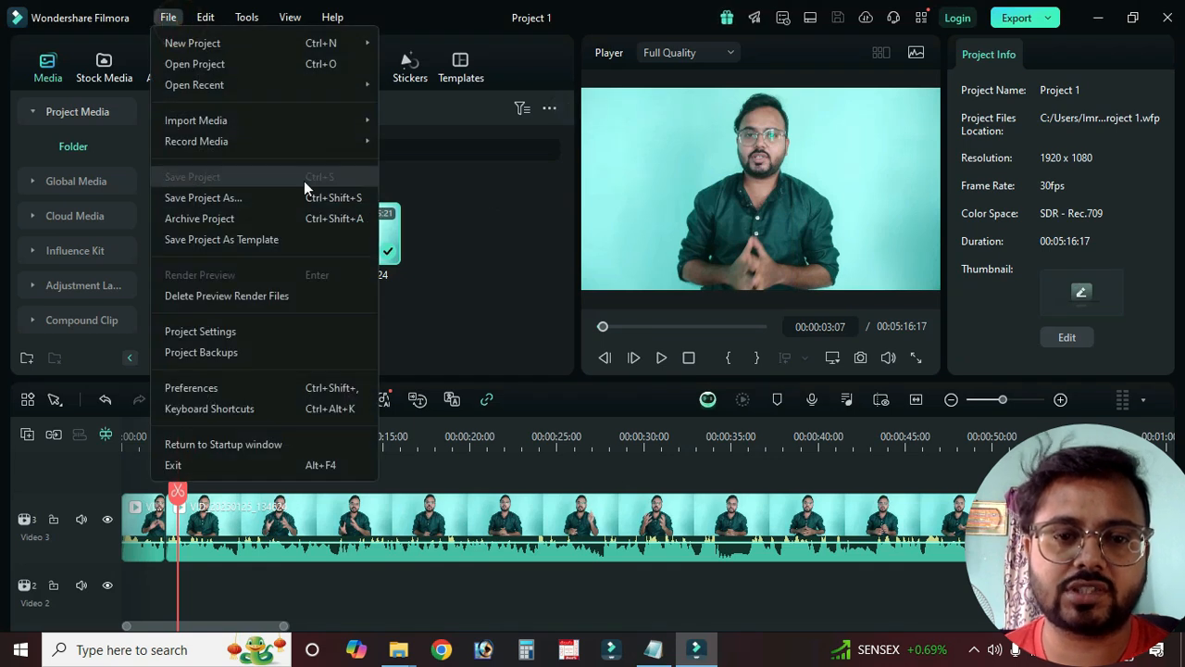
click(499, 203)
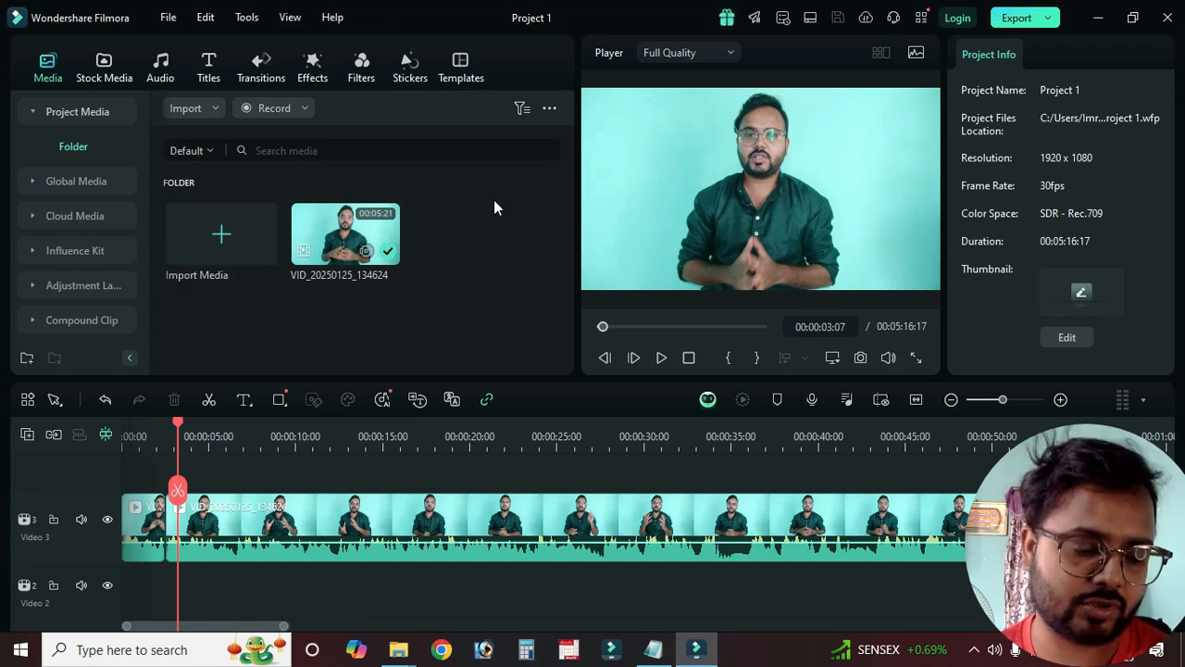
Step: Cut out the short section of the long second clip between 00:00:11:29 and 00:00:12:11
drag(178, 426, 337, 454)
key(ctrl+b)
key(ctrl+b)
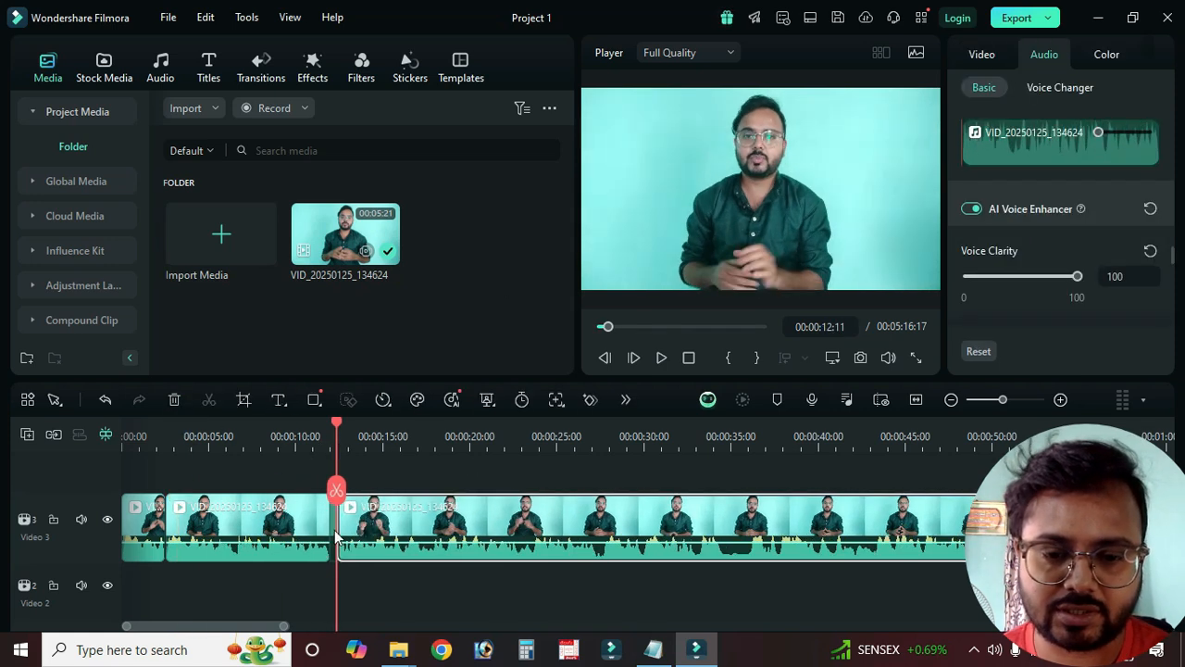
click(334, 532)
key(Delete)
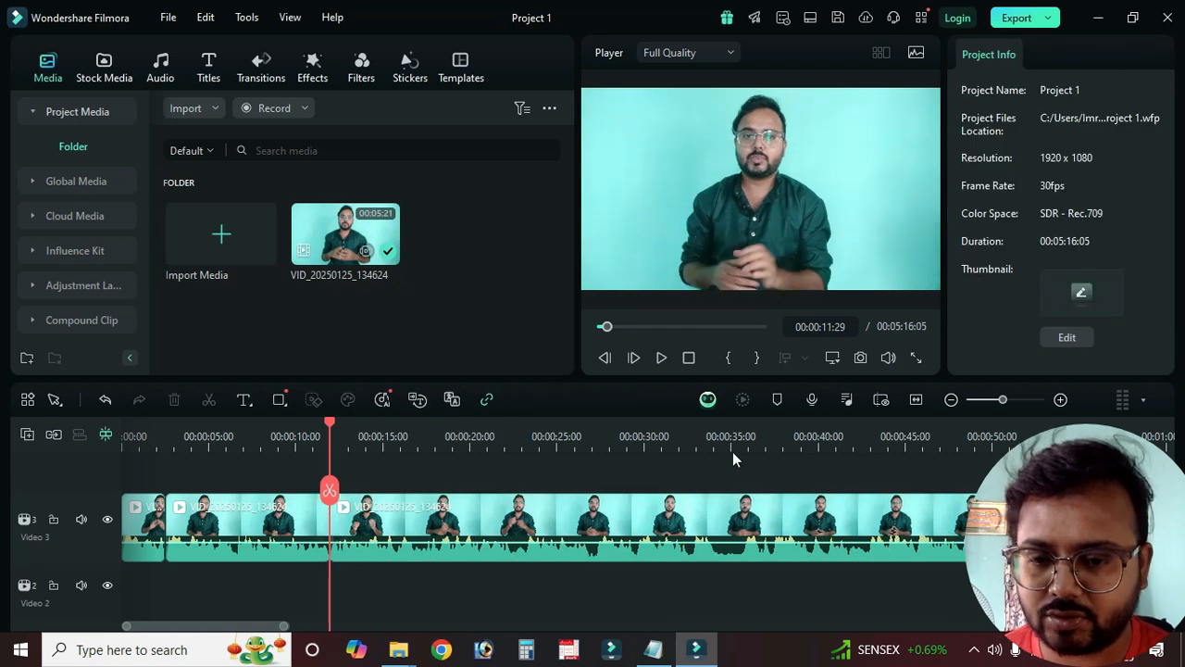
Step: Split the long clip at 00:00:33:29 and 00:00:35:21 and delete the piece in between
click(713, 428)
key(ctrl+b)
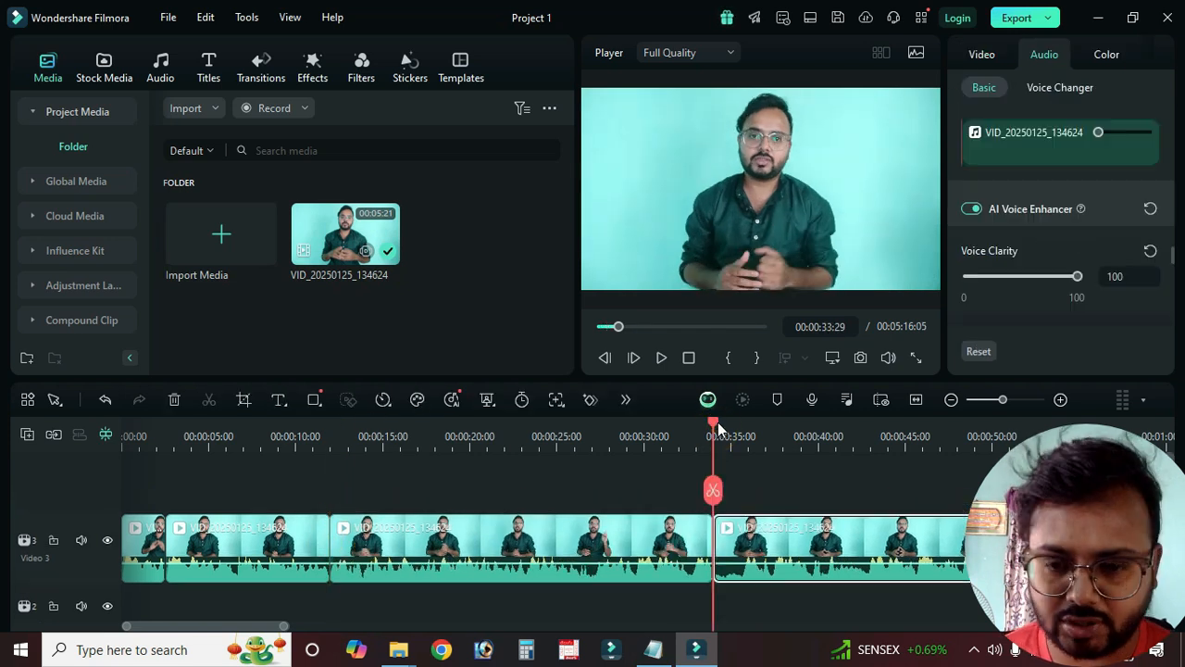
drag(718, 422, 743, 425)
key(ctrl+b)
click(729, 542)
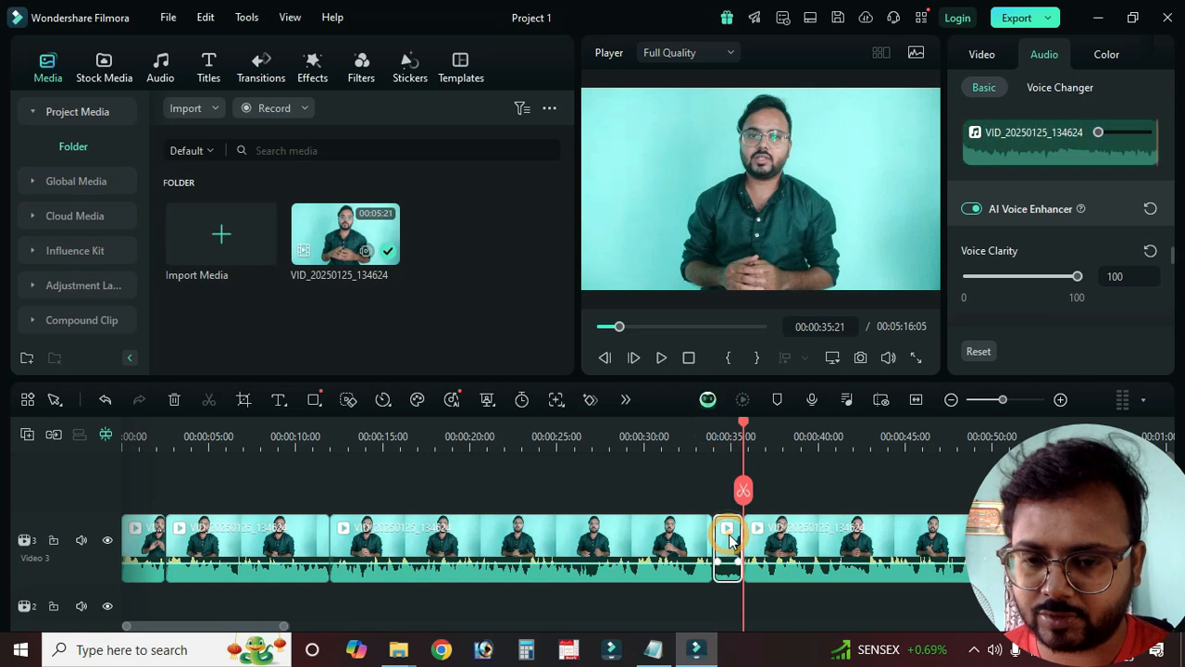
key(Delete)
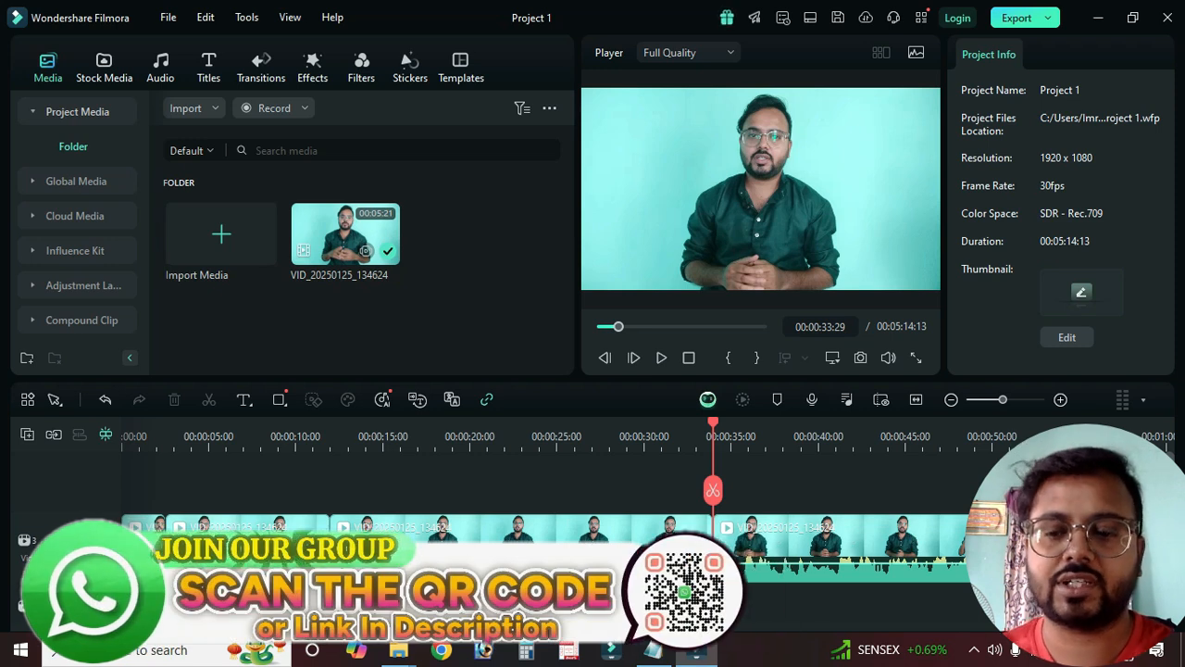
Step: Preview the footage around 00:01:23 and remove the part from 00:01:24:06 to 00:01:30:11
scroll(546, 490, right, 3)
scroll(844, 476, right, 10)
click(907, 443)
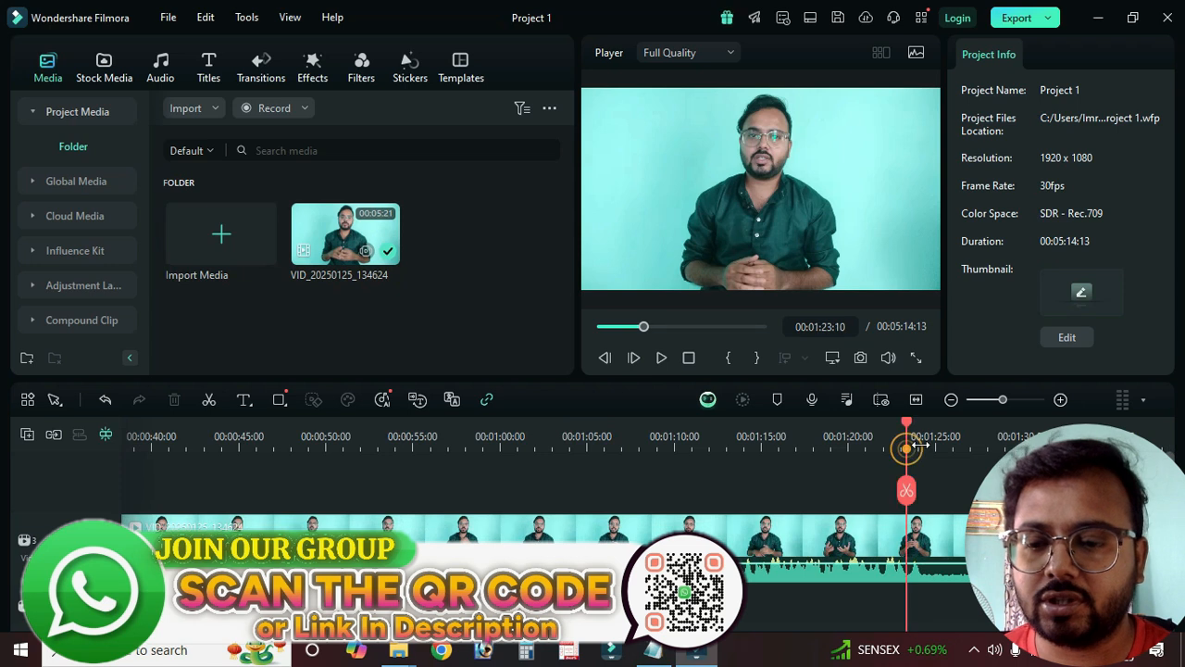
click(860, 435)
key(space)
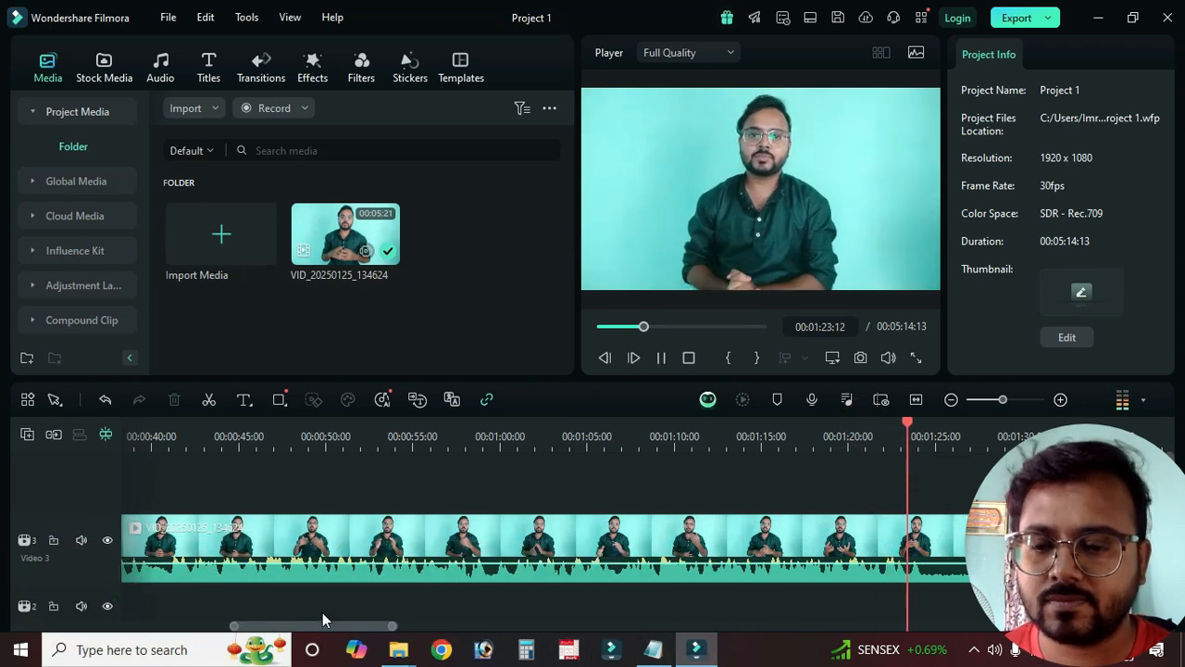
key(space)
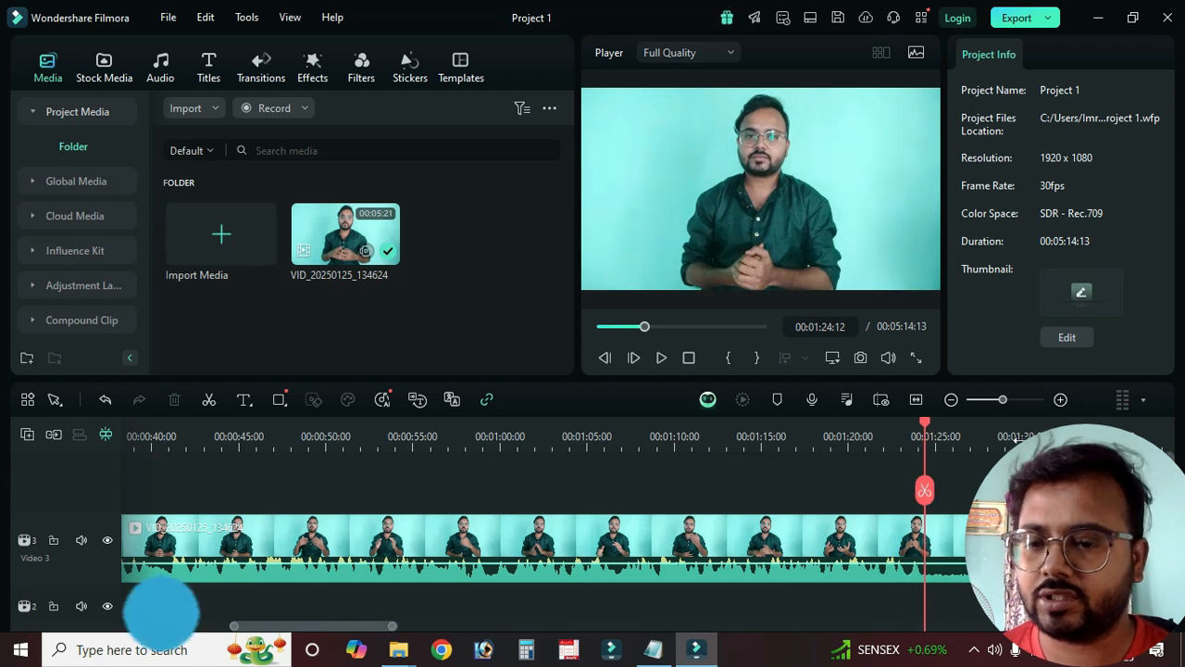
click(923, 427)
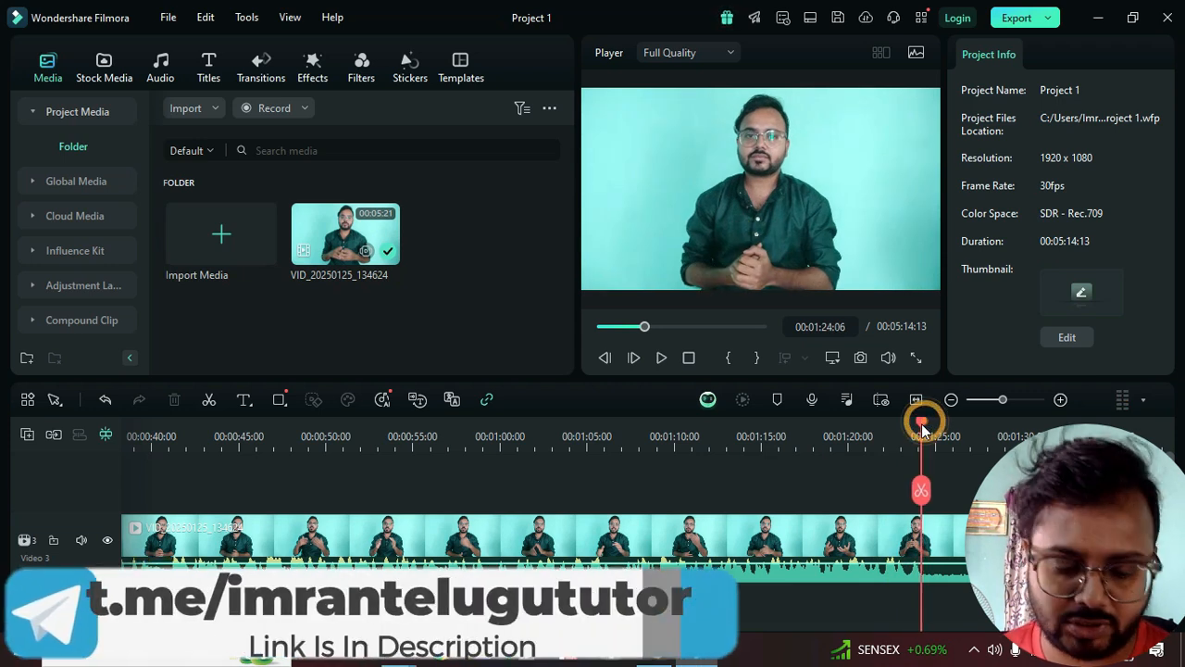
click(922, 490)
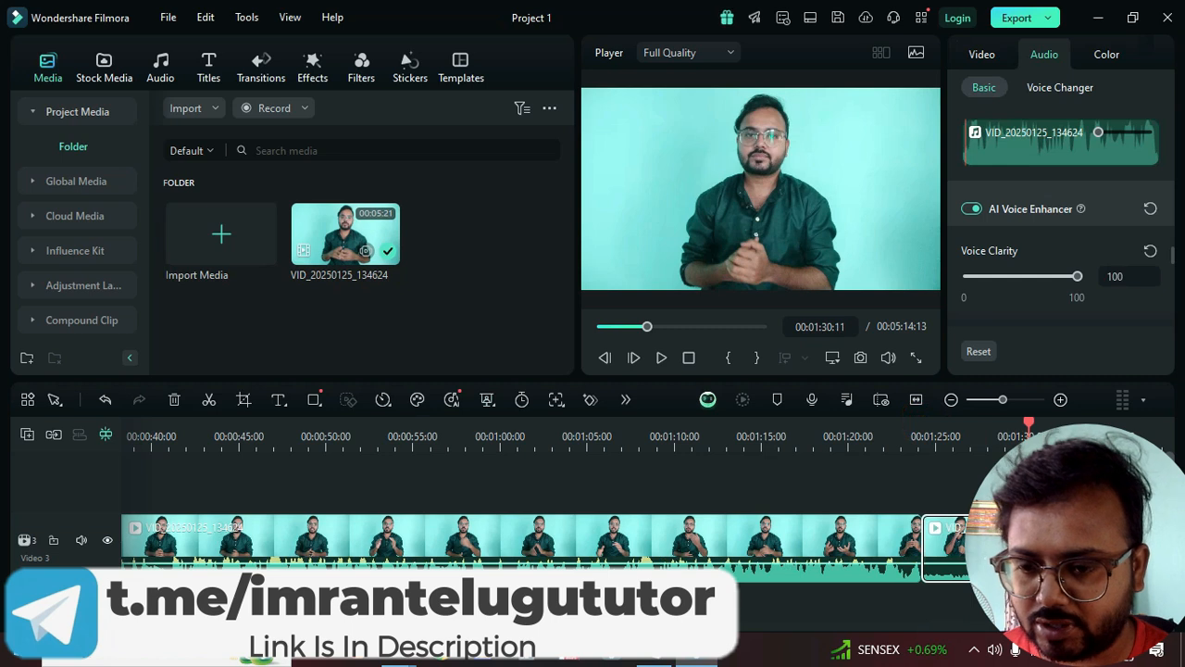
key(Delete)
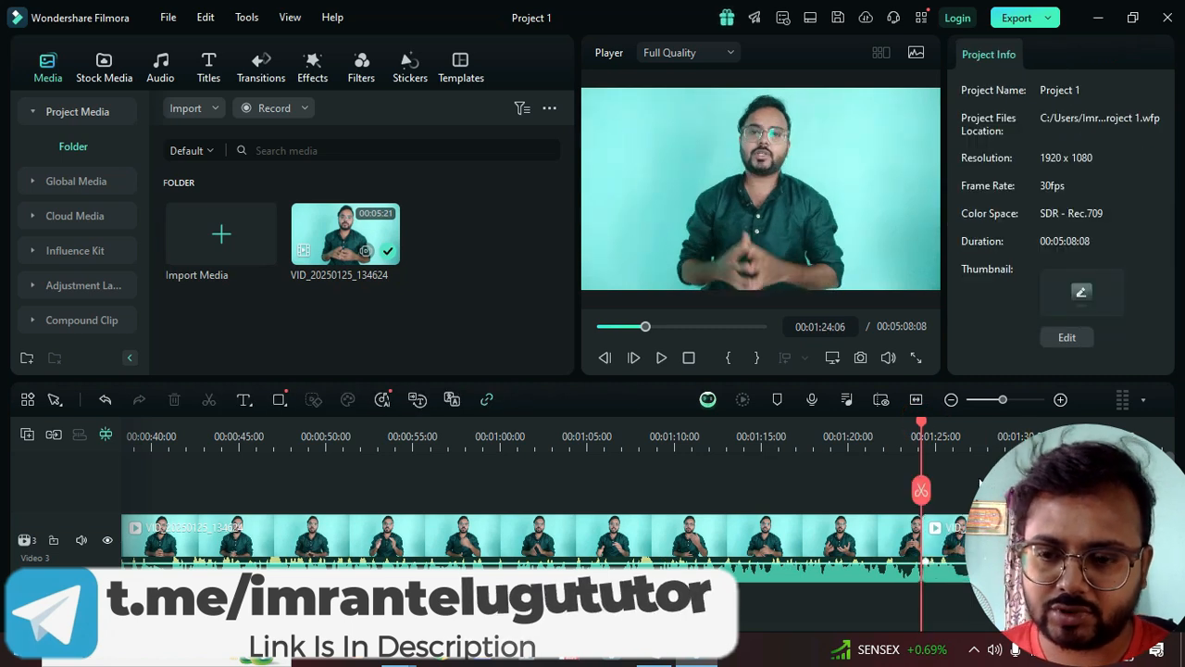
Step: Return the playhead to the start, and cut out the section between 00:00:59:02 and 00:00:59:24
click(689, 357)
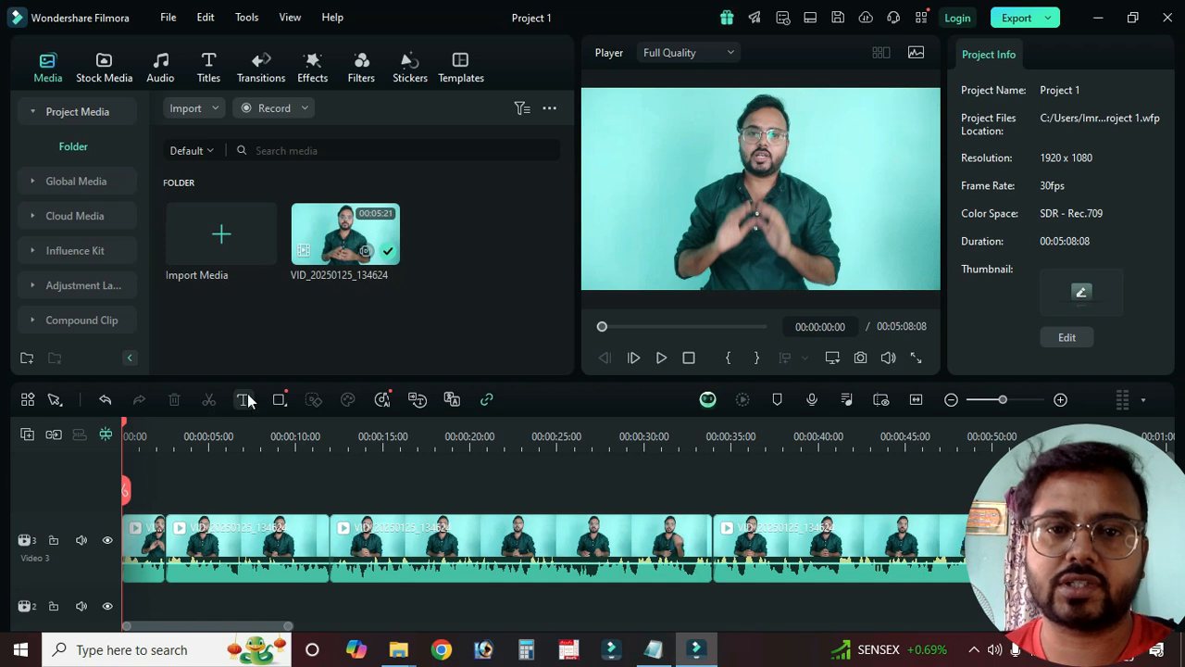
click(558, 481)
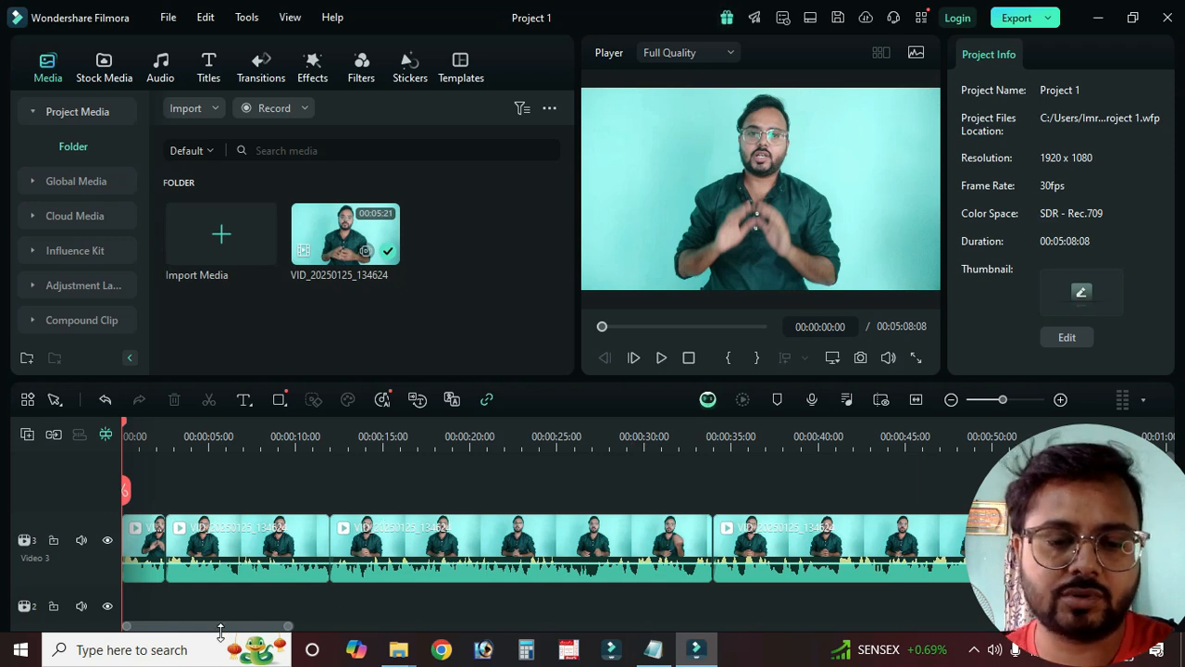
drag(227, 632, 296, 632)
click(736, 439)
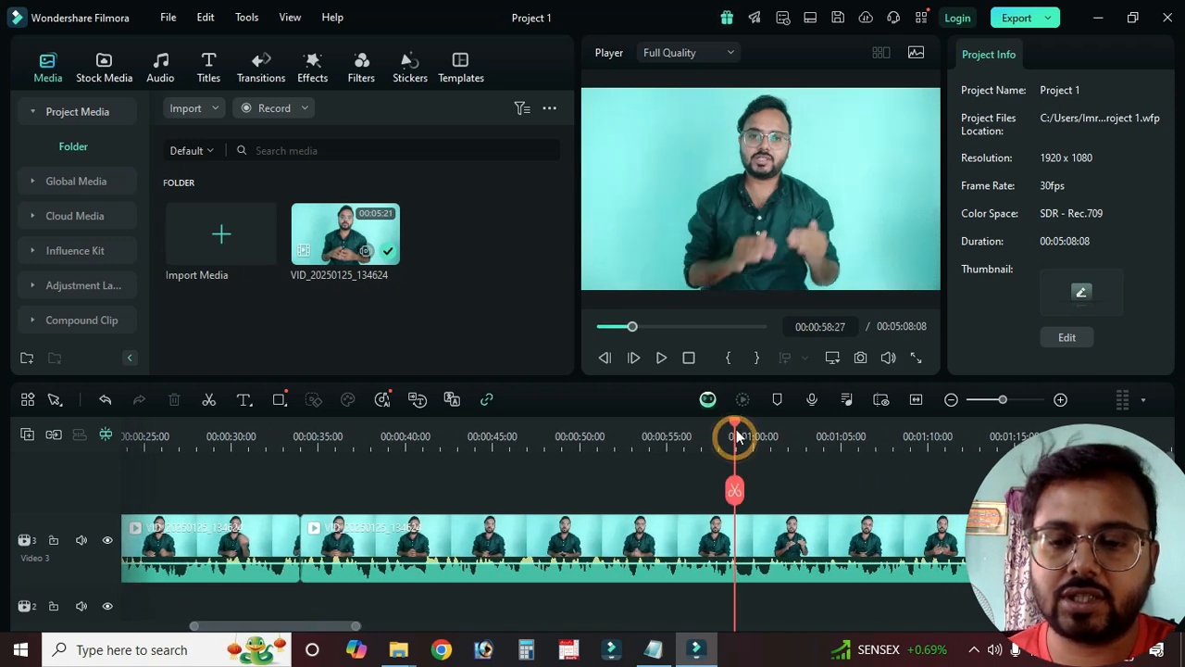
key(ctrl+b)
drag(738, 431, 752, 435)
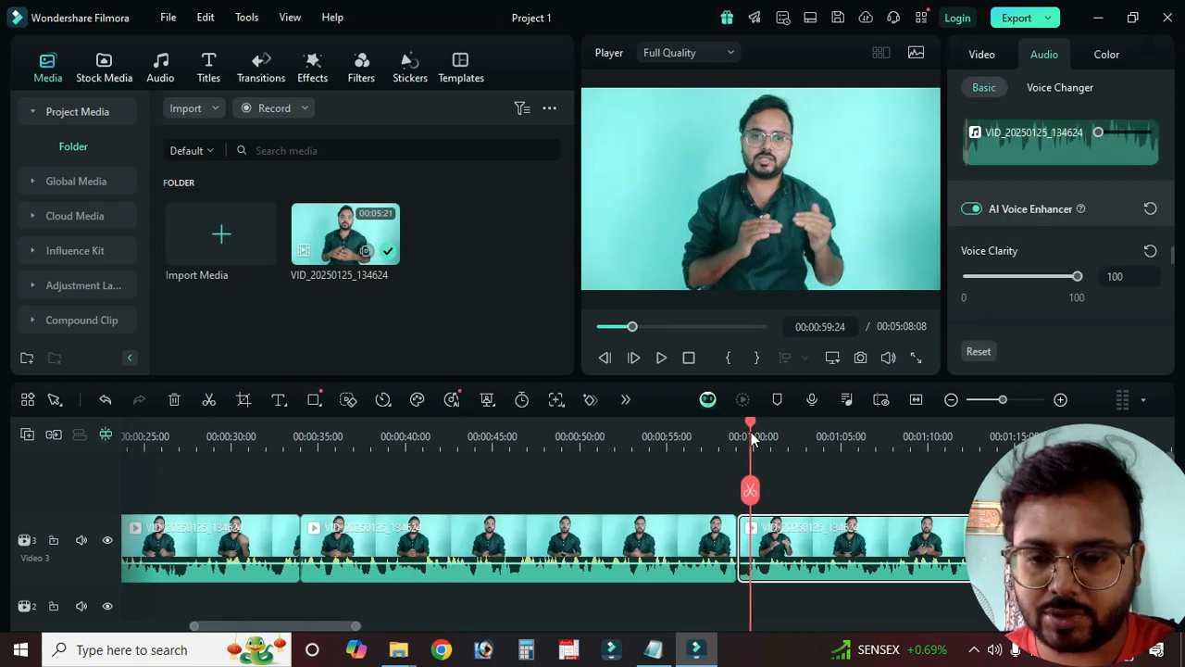
key(ctrl+b)
key(Delete)
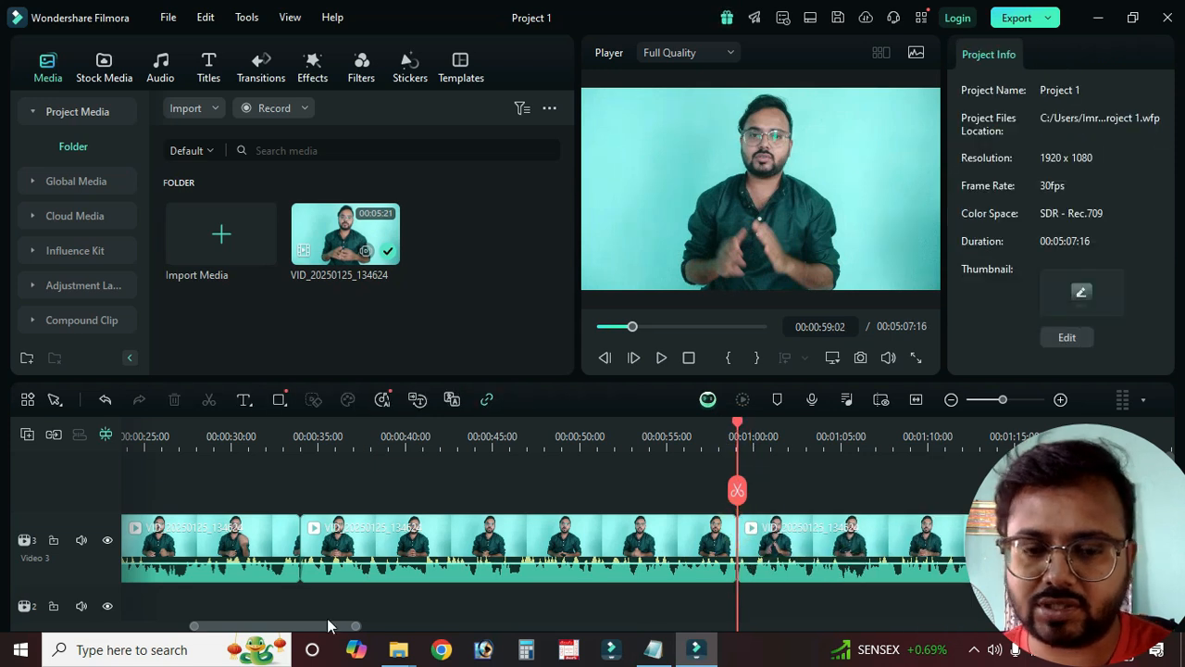
Step: Save the project with the latest cuts
drag(278, 628, 285, 634)
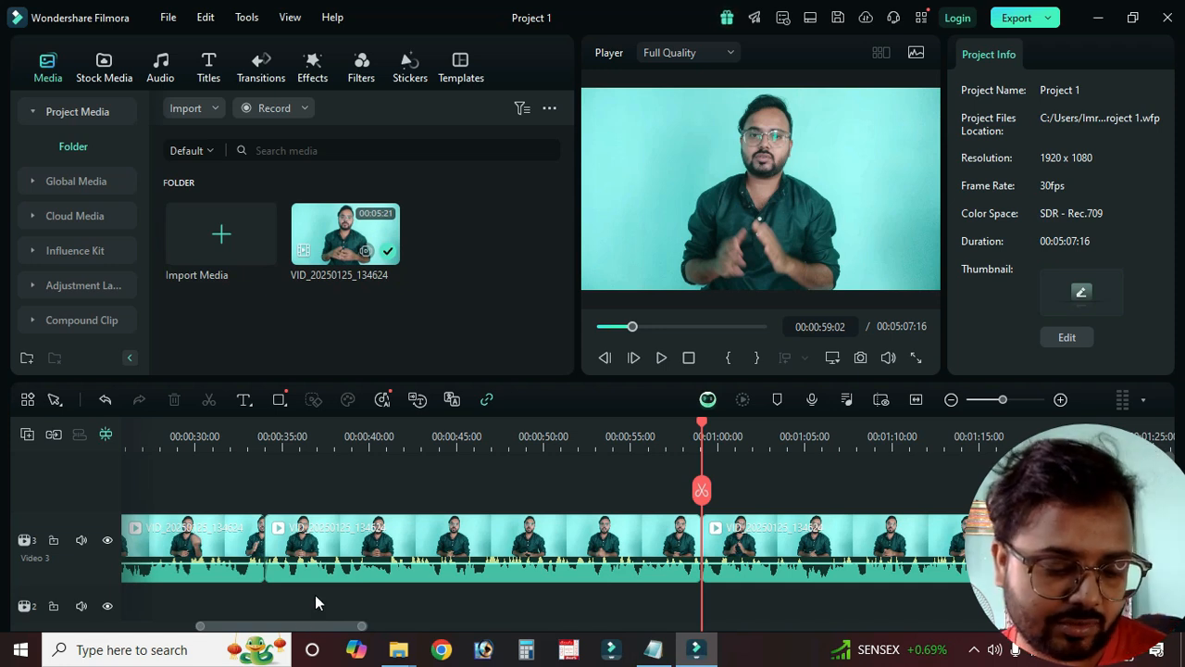
key(ctrl+s)
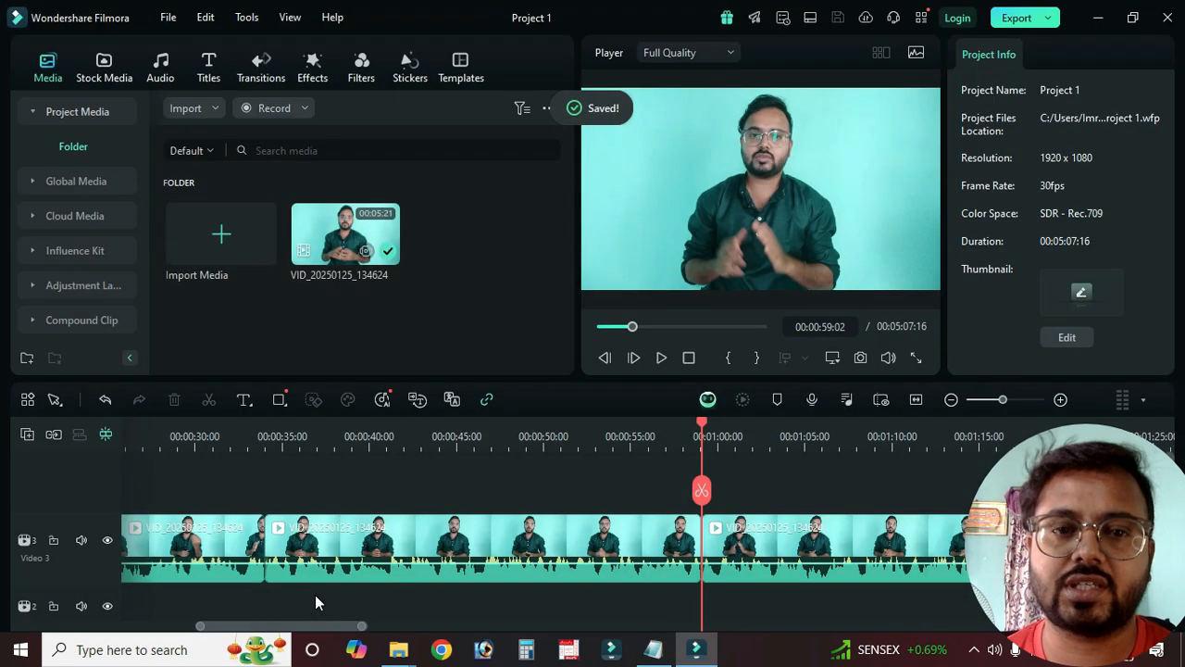
click(476, 284)
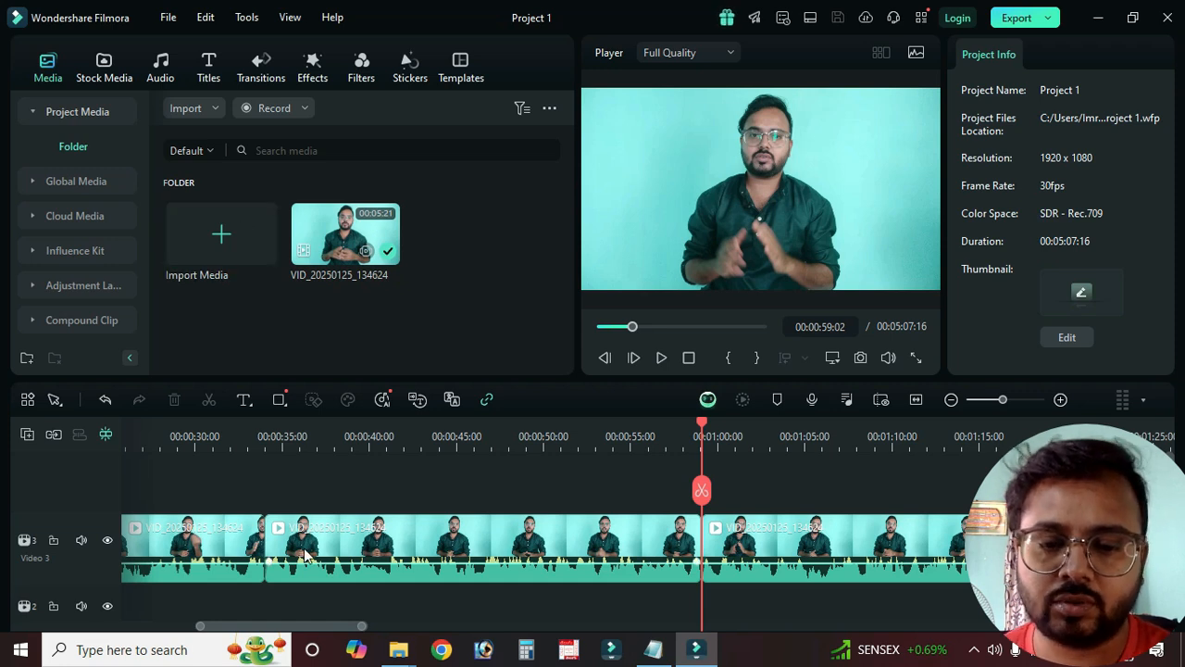
Step: Examine the audio, transform and compositing settings of the clip starting at 00:00:59:02, and deselect it
drag(287, 630, 311, 623)
scroll(812, 614, down, 1)
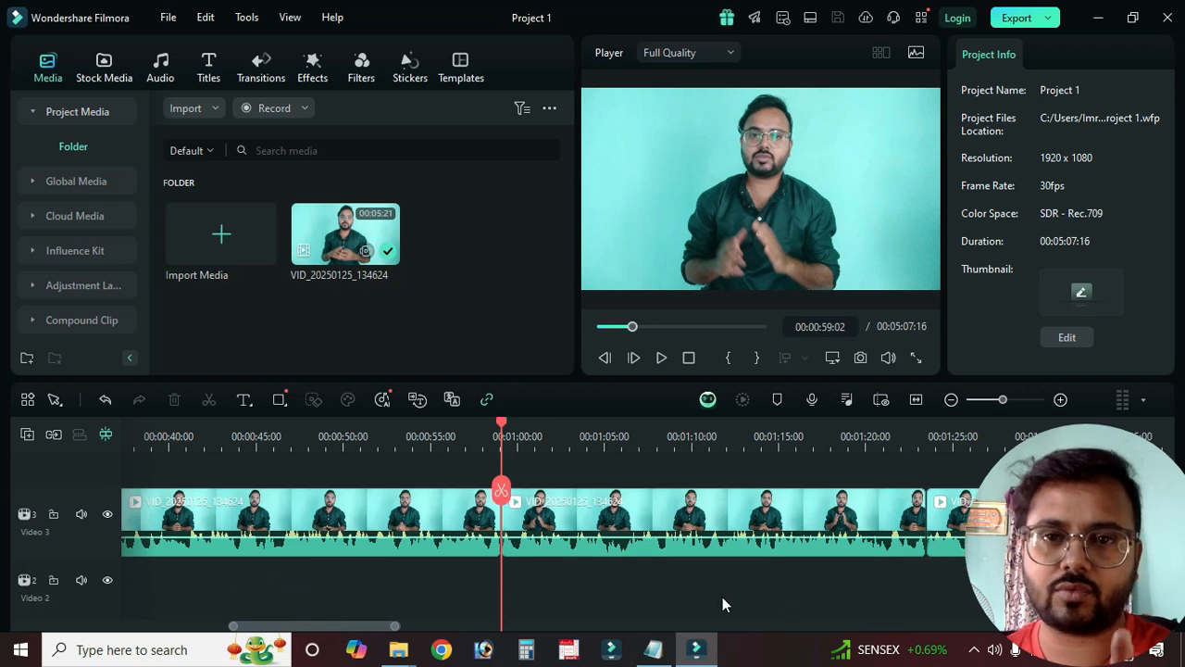
click(660, 520)
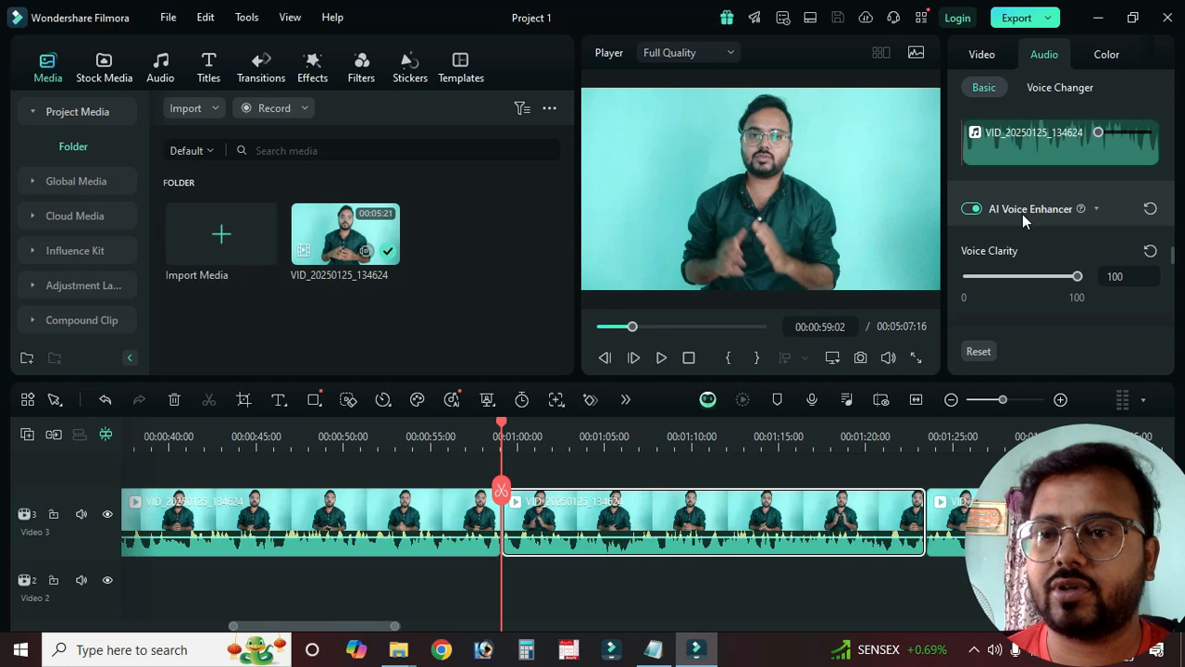
click(985, 58)
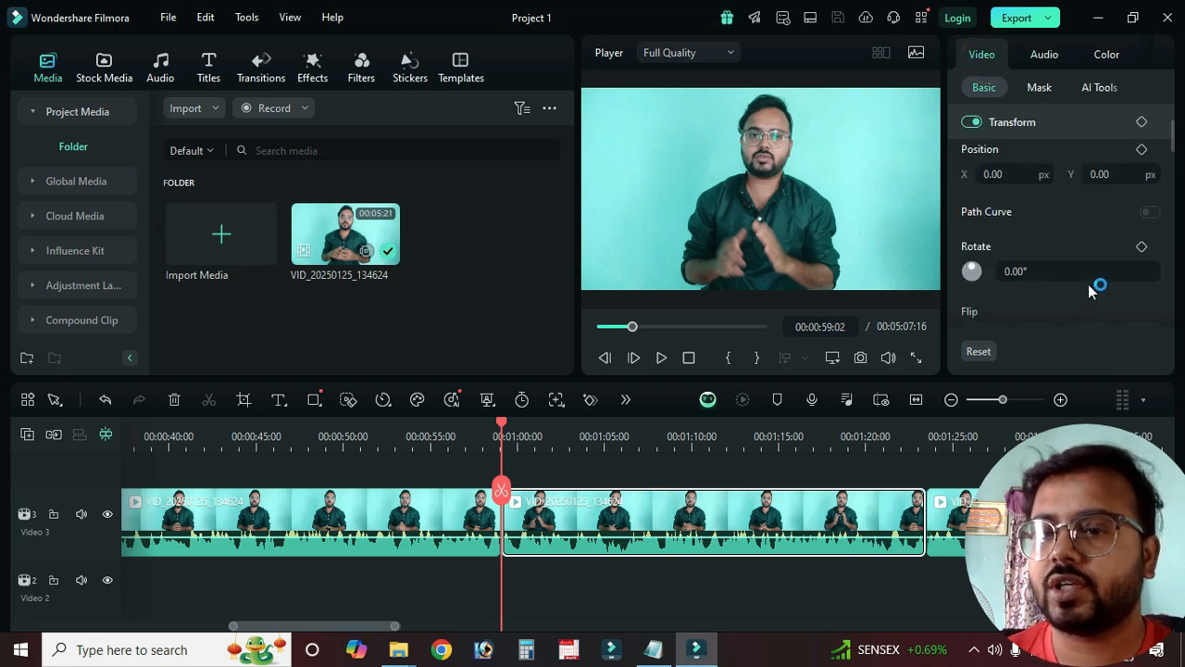
scroll(1089, 283, down, 5)
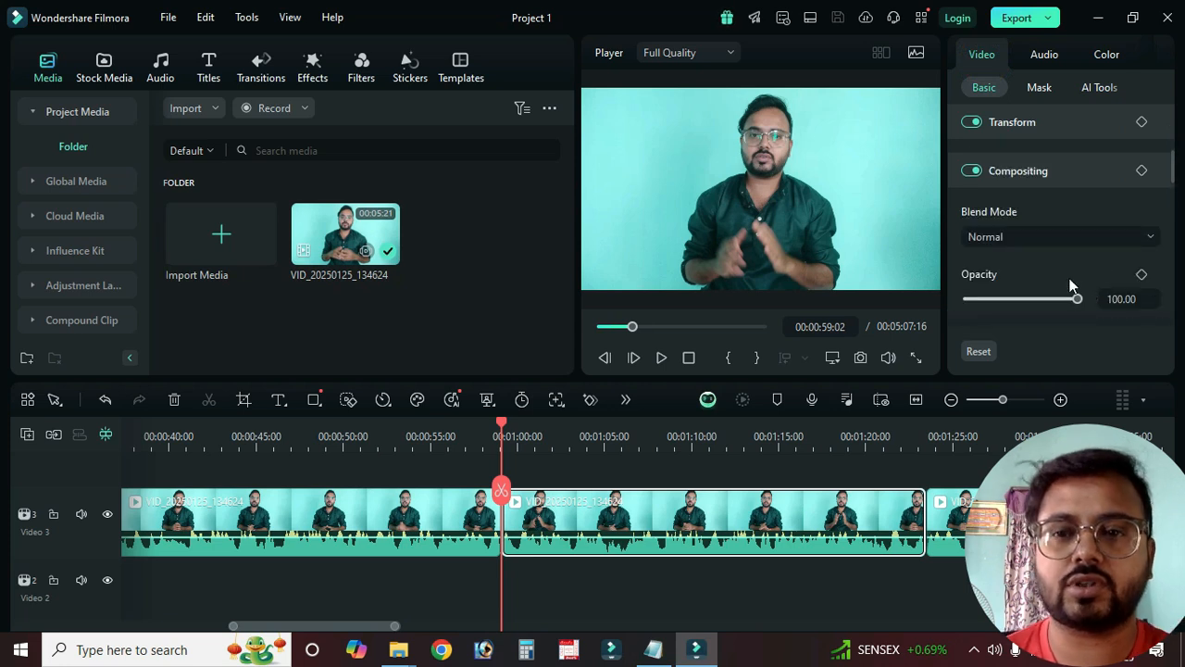
click(759, 592)
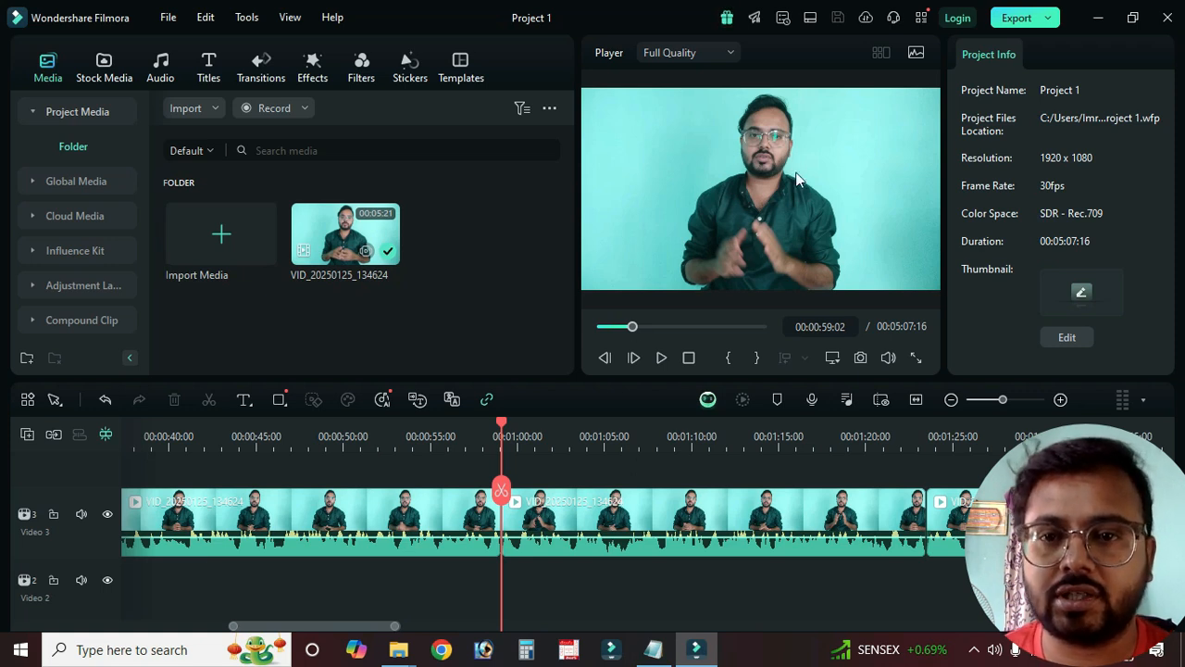
Step: Set the player's playback quality to 1/4 Quality and move the playhead to 00:00:27:22
click(716, 53)
click(698, 143)
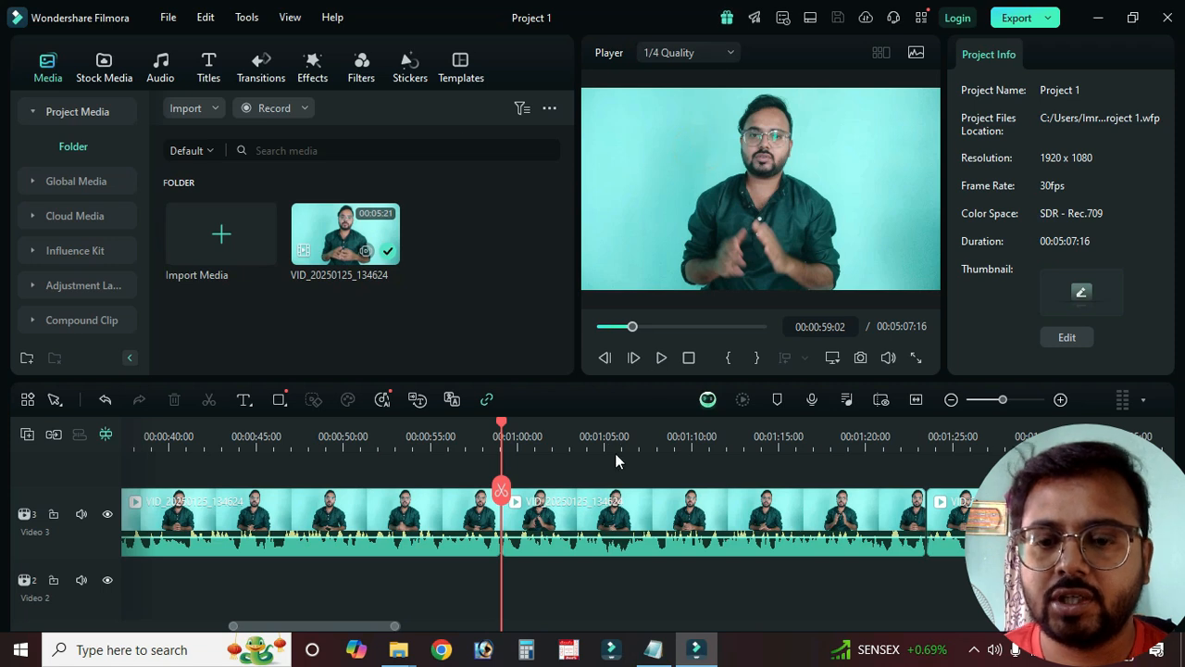
click(688, 359)
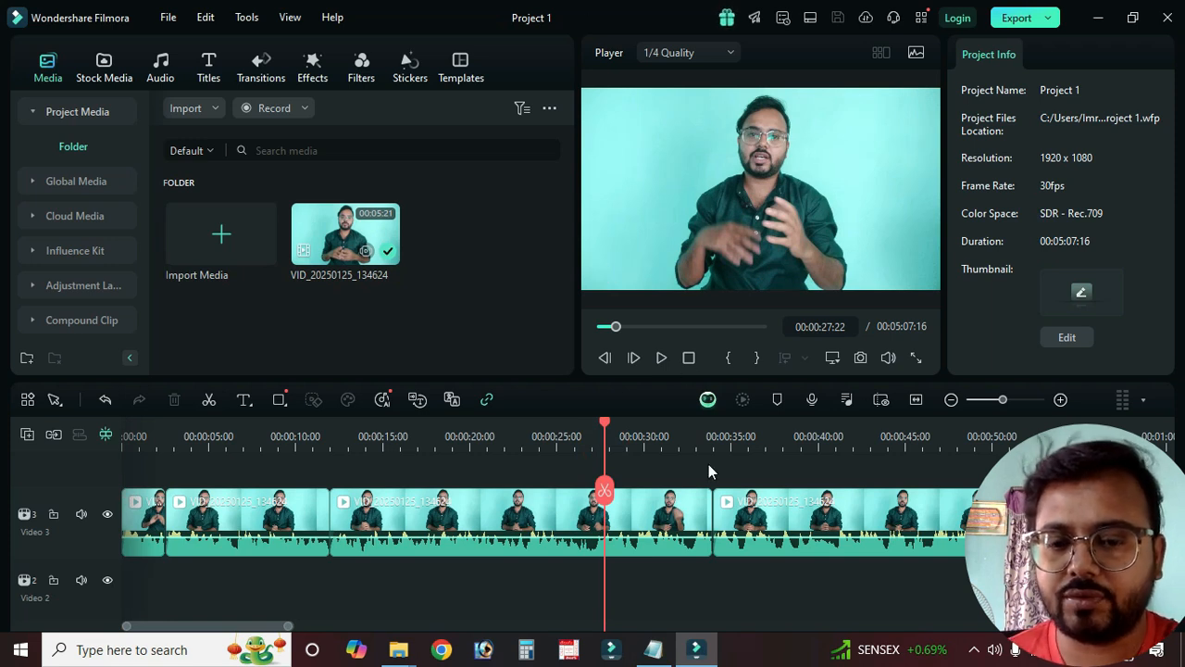
drag(204, 626, 267, 626)
click(681, 53)
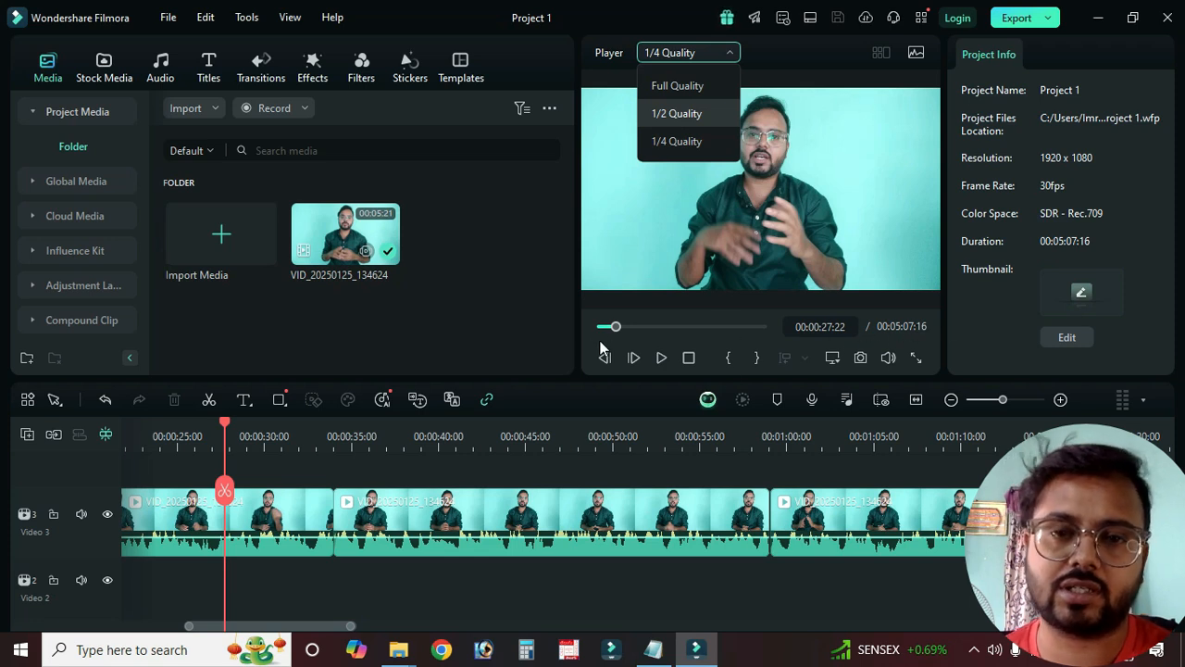
click(688, 144)
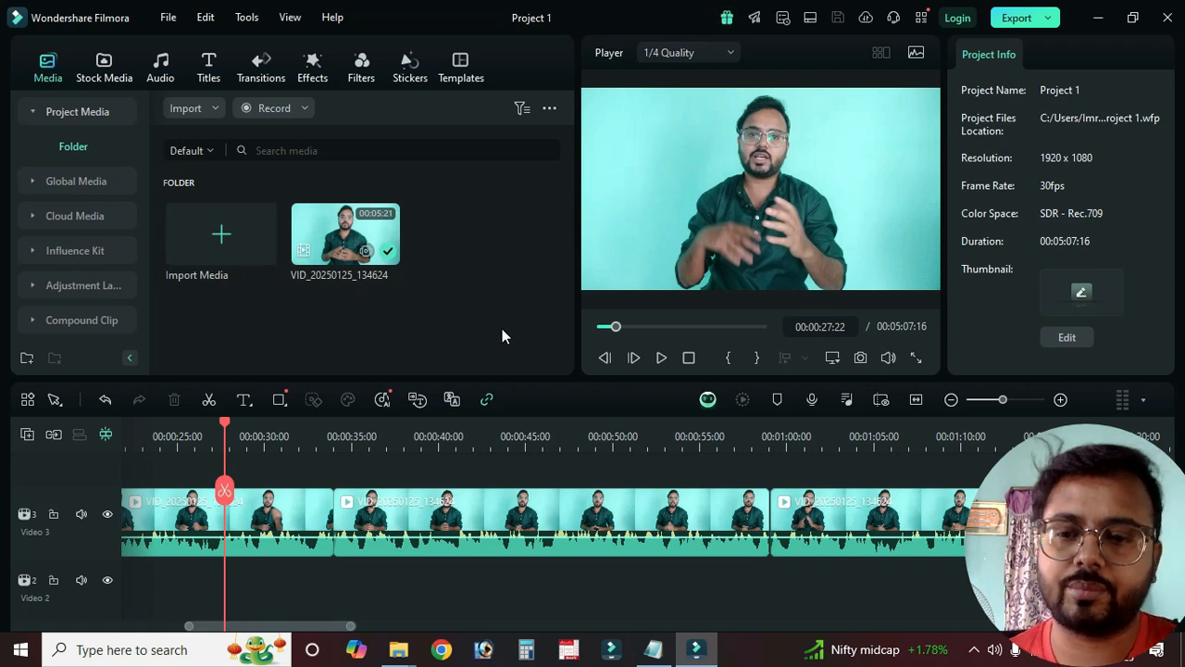
Step: Scrub the playhead through the long last clip to 00:03:02:20 to check the preview
drag(314, 627, 655, 627)
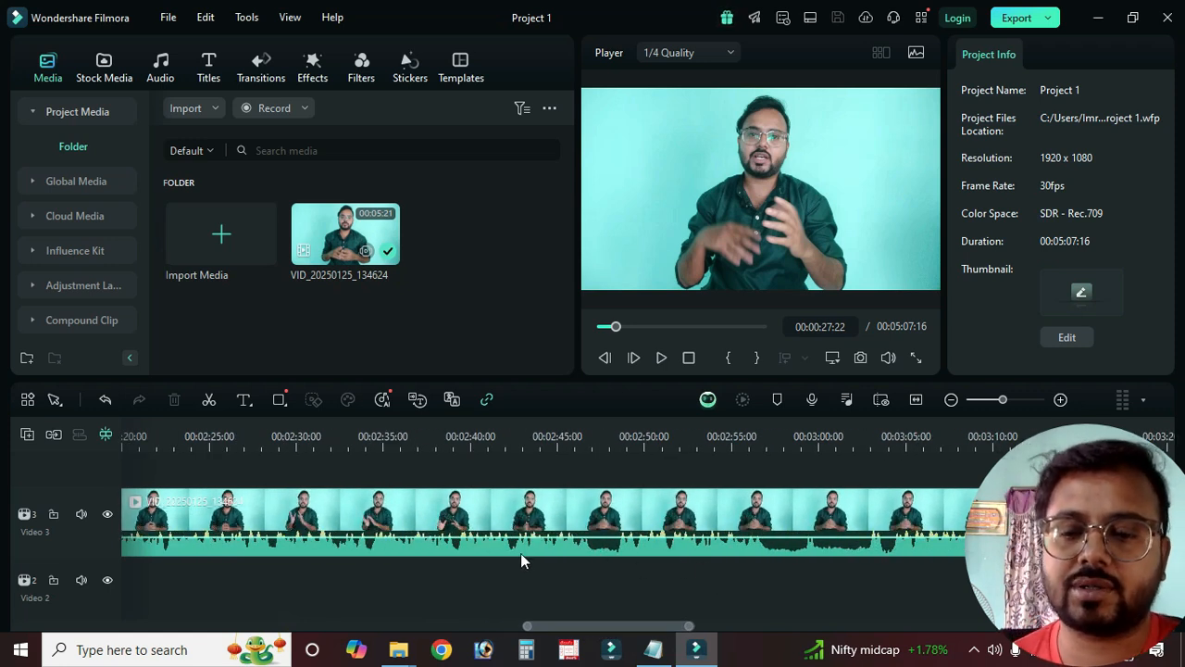
click(586, 431)
drag(586, 430, 865, 431)
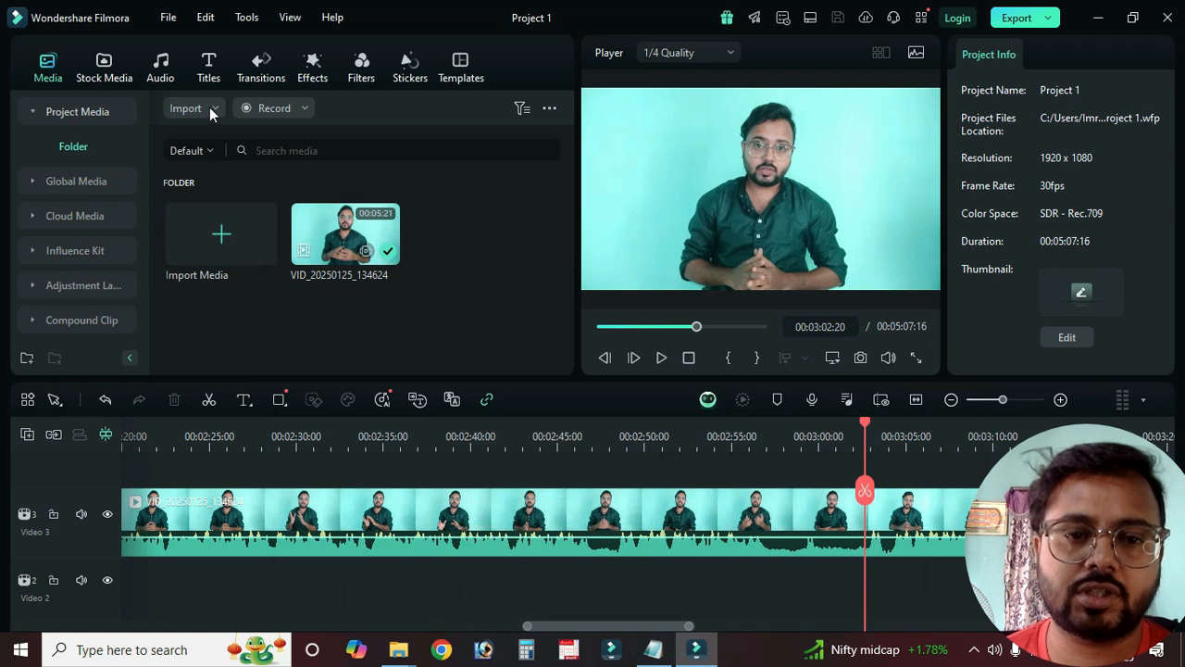
click(230, 242)
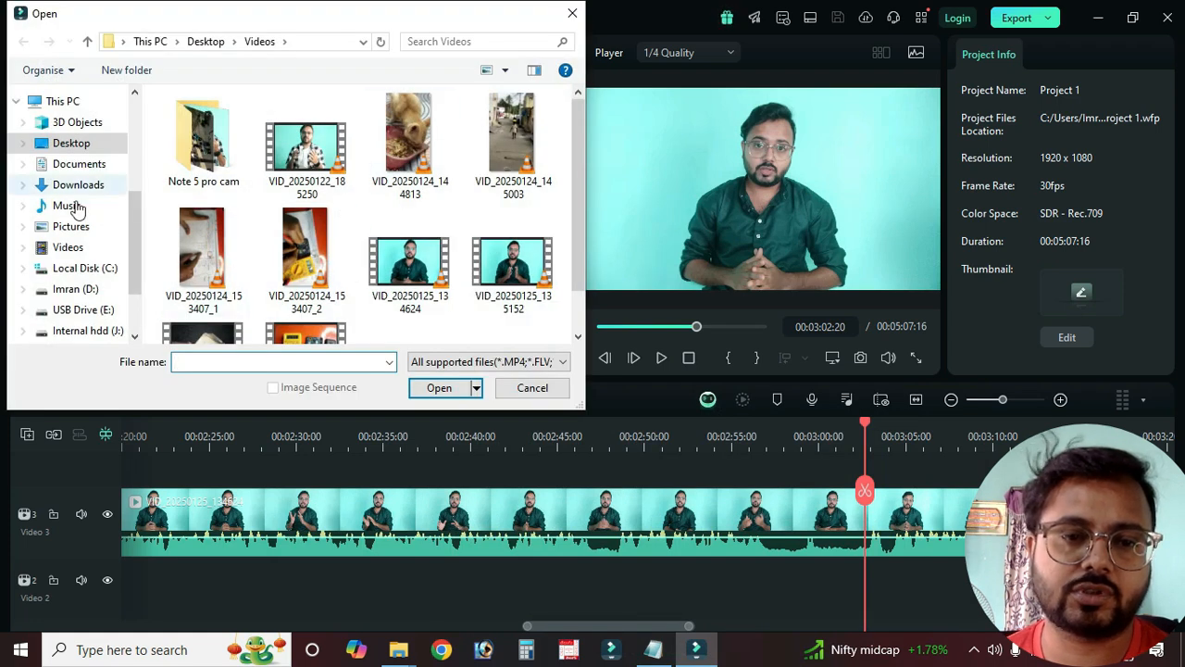
click(82, 228)
click(289, 148)
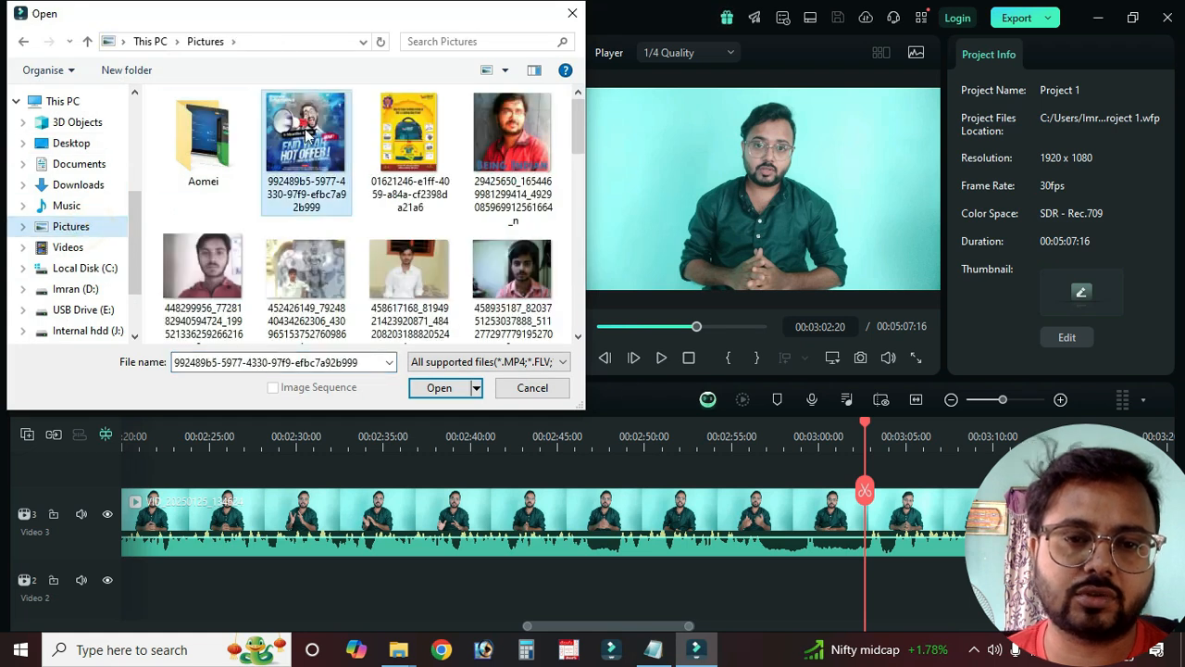
click(434, 387)
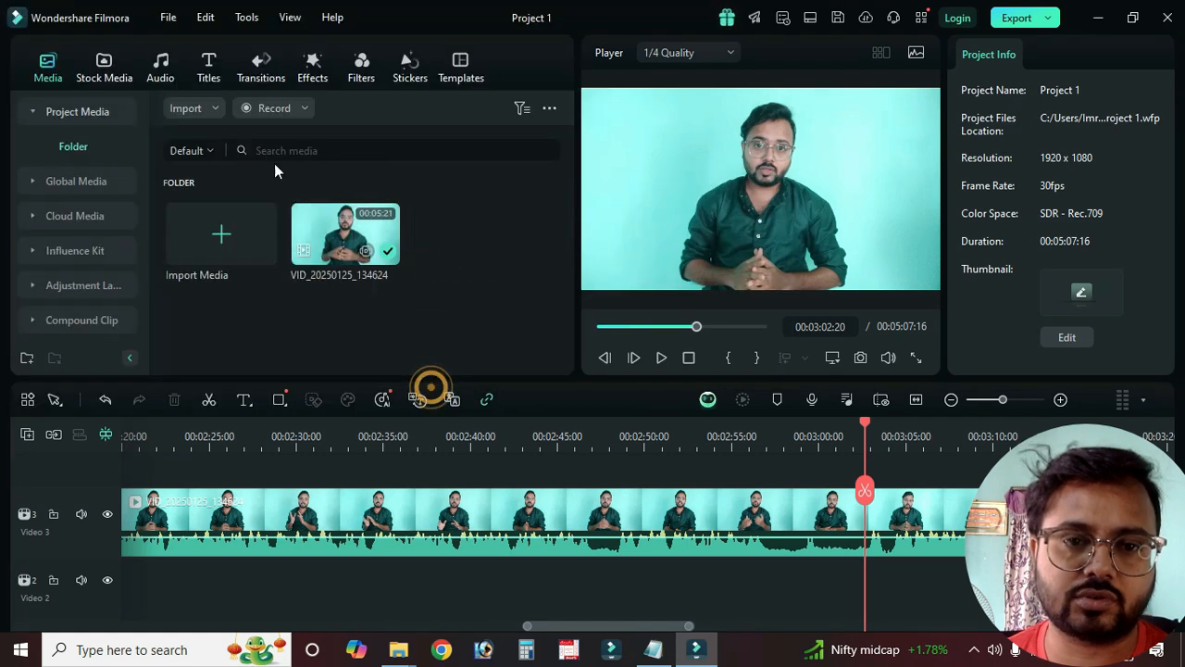
click(349, 330)
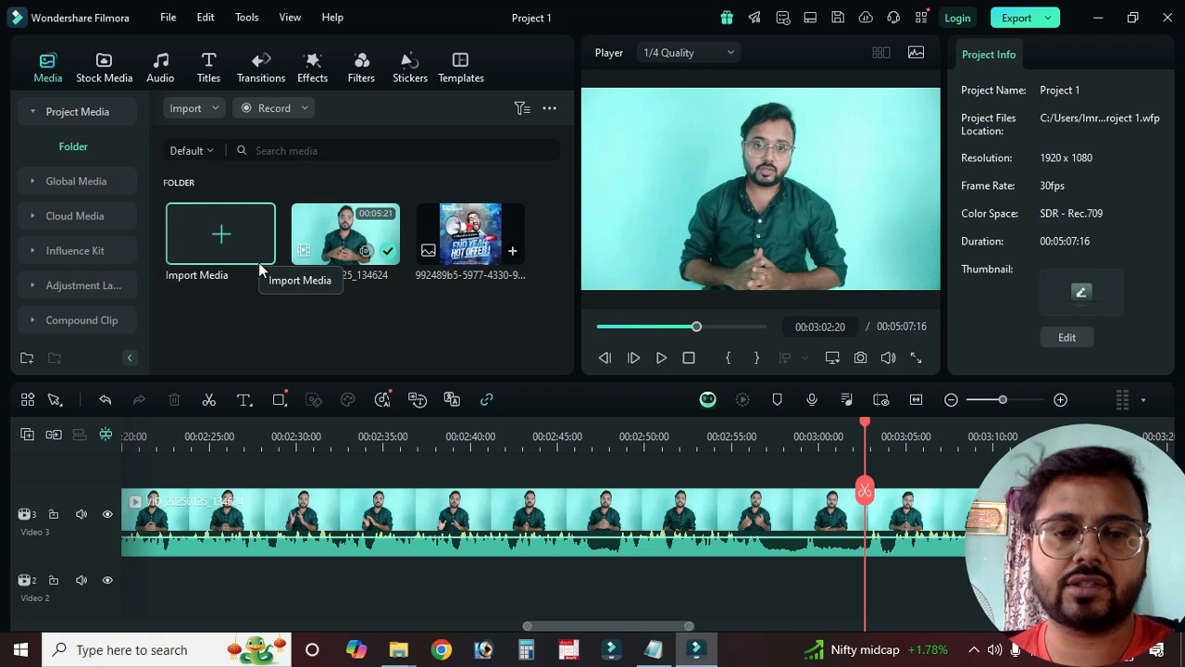
Step: Save the project with the newly imported image
click(234, 248)
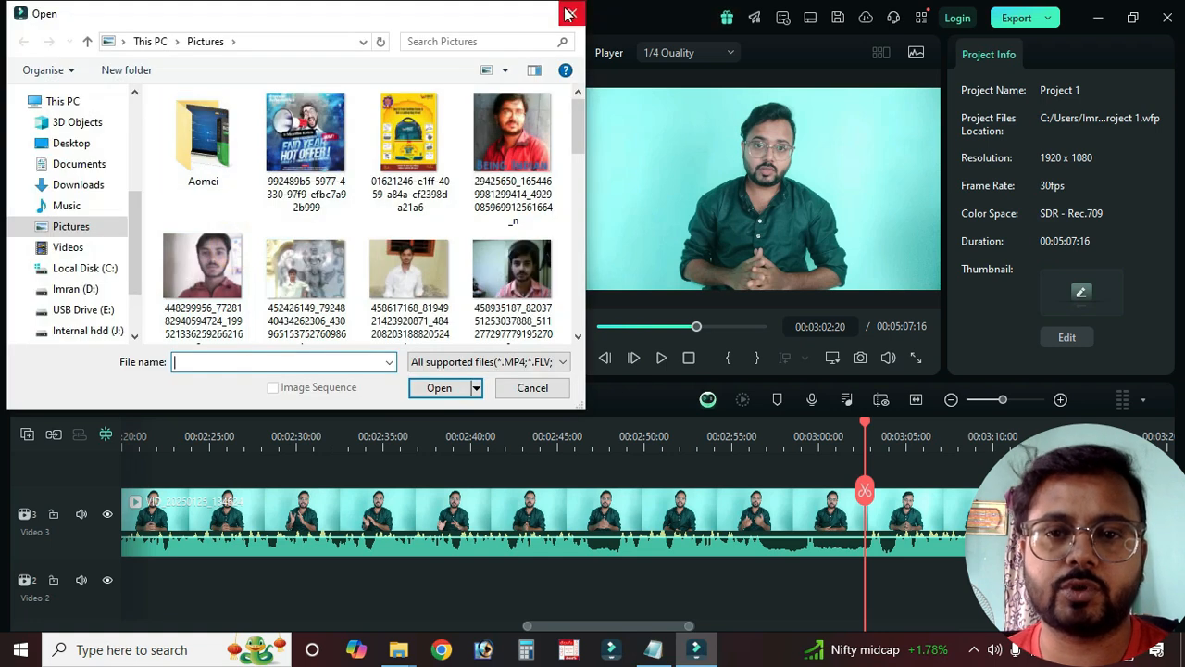
click(564, 10)
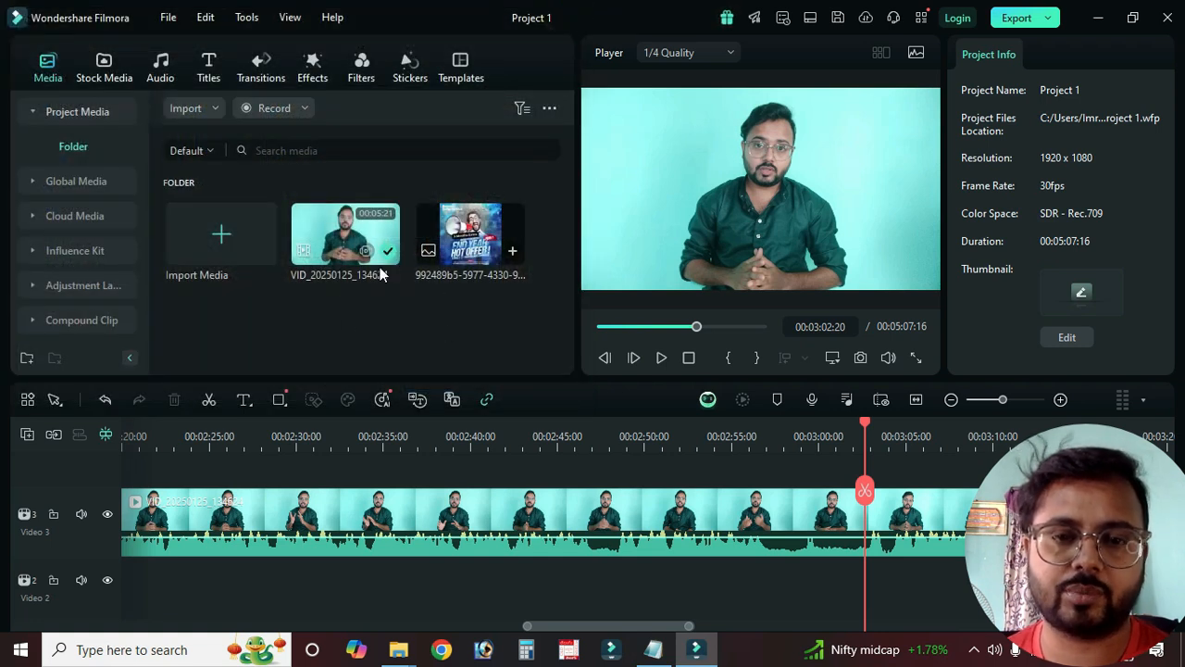
key(ctrl+s)
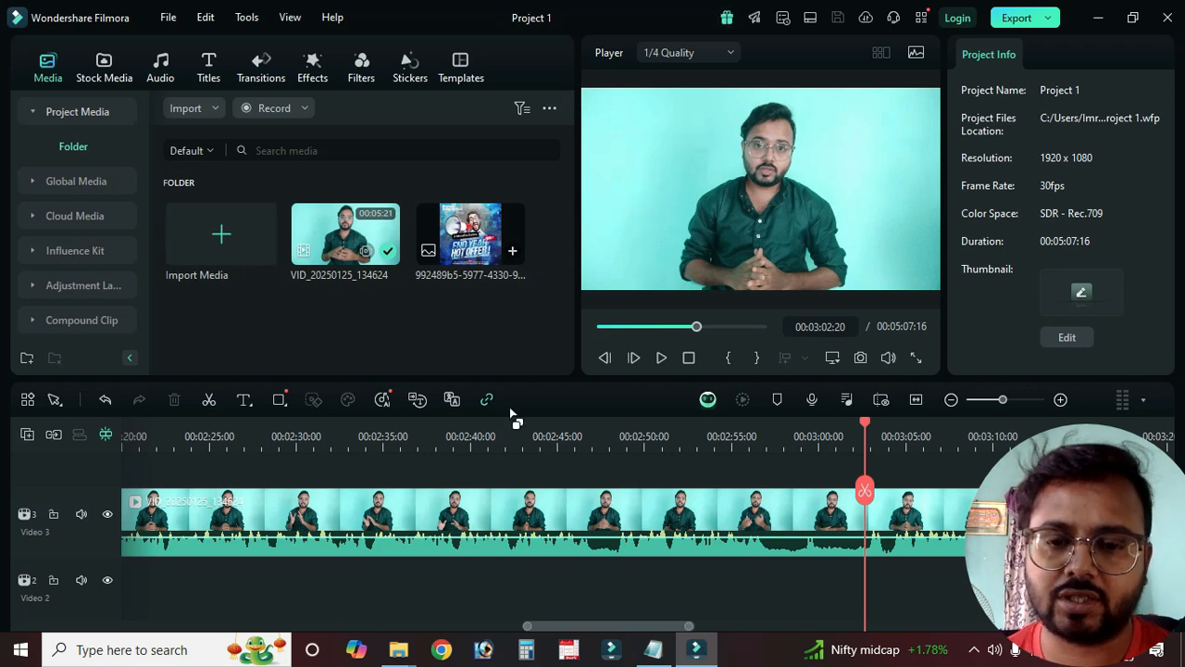
Step: Return the playhead to the beginning of the timeline and look over the opening clips
key(Home)
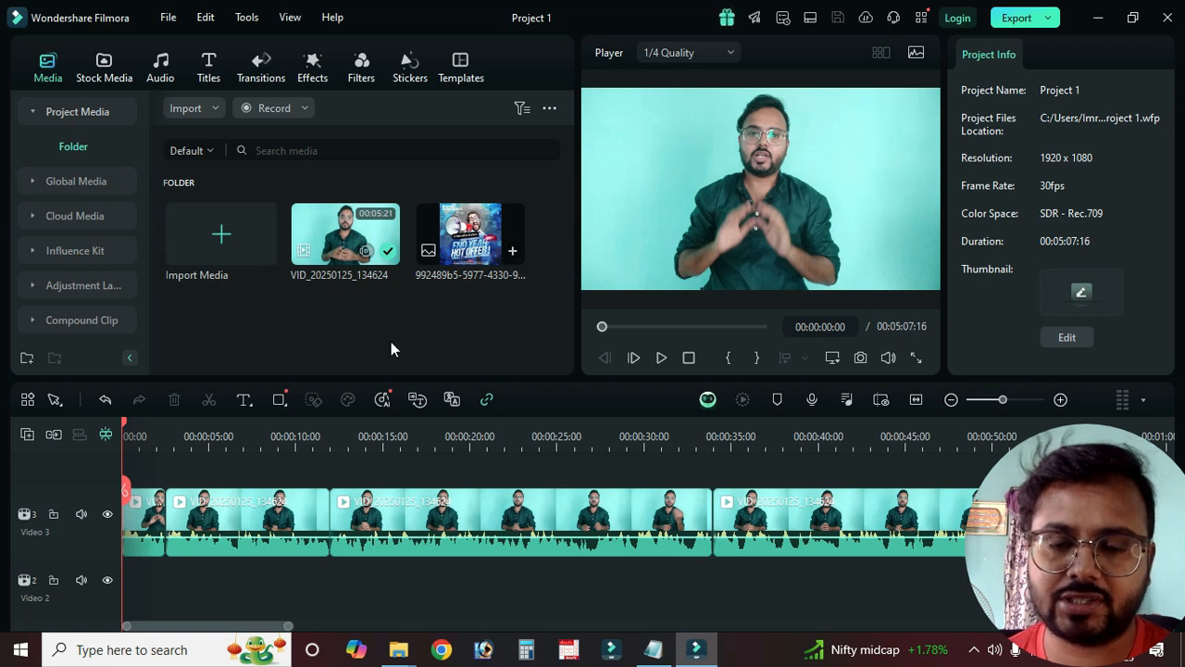
click(691, 575)
mouse_move(217, 622)
mouse_down()
mouse_move(232, 620)
mouse_move(198, 631)
mouse_up()
scroll(279, 603, up, 1)
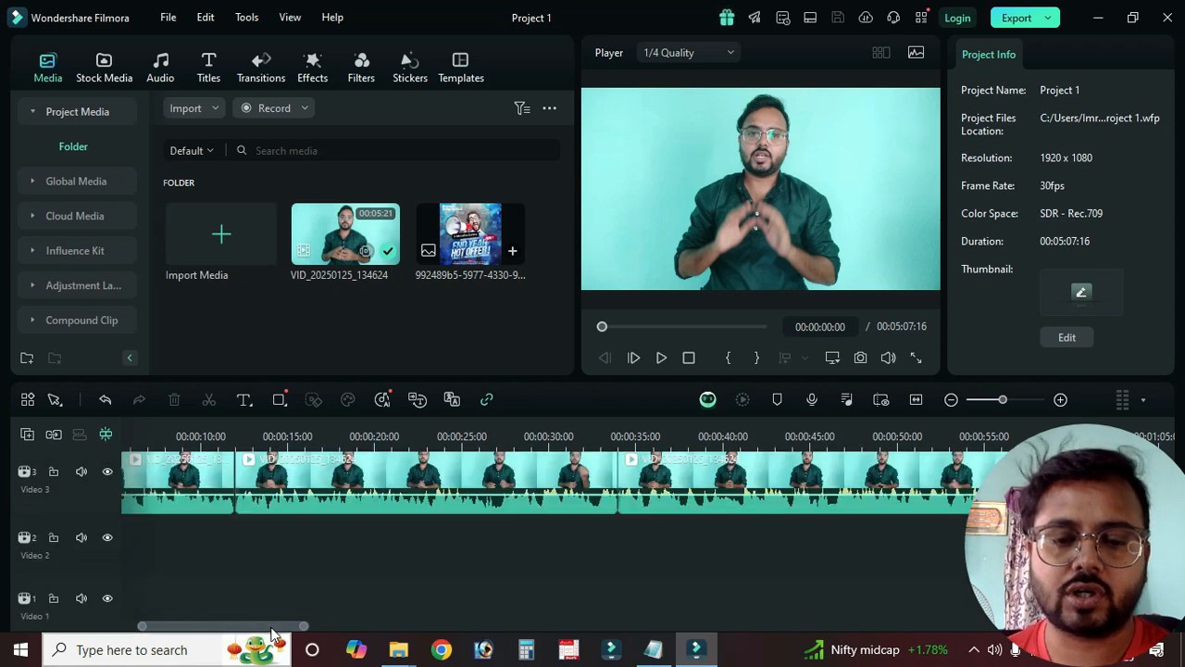
drag(270, 625, 185, 624)
click(458, 578)
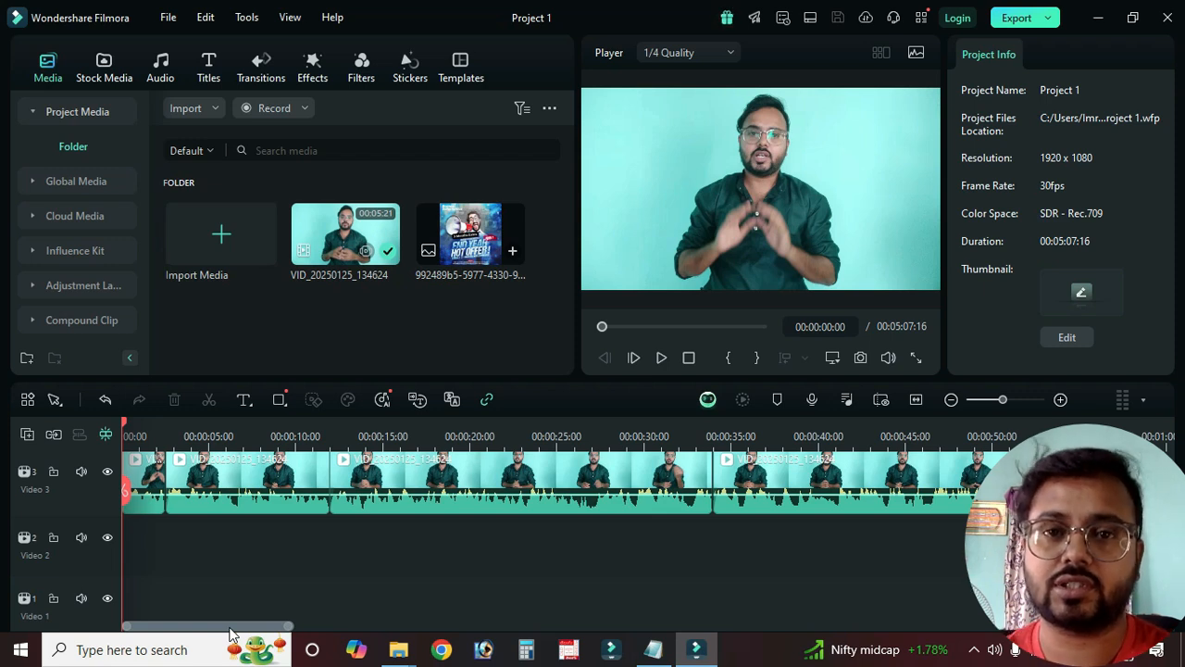
Step: Split the long last clip on the Video 3 track at 00:04:52:03
drag(232, 633, 991, 625)
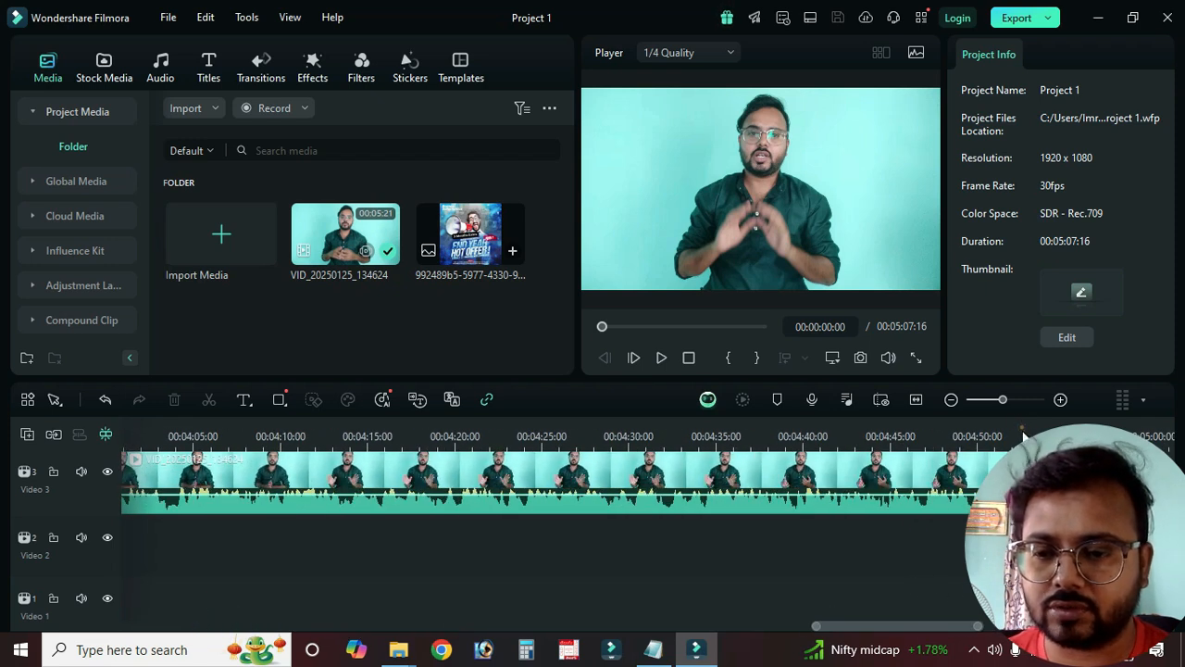
click(1025, 437)
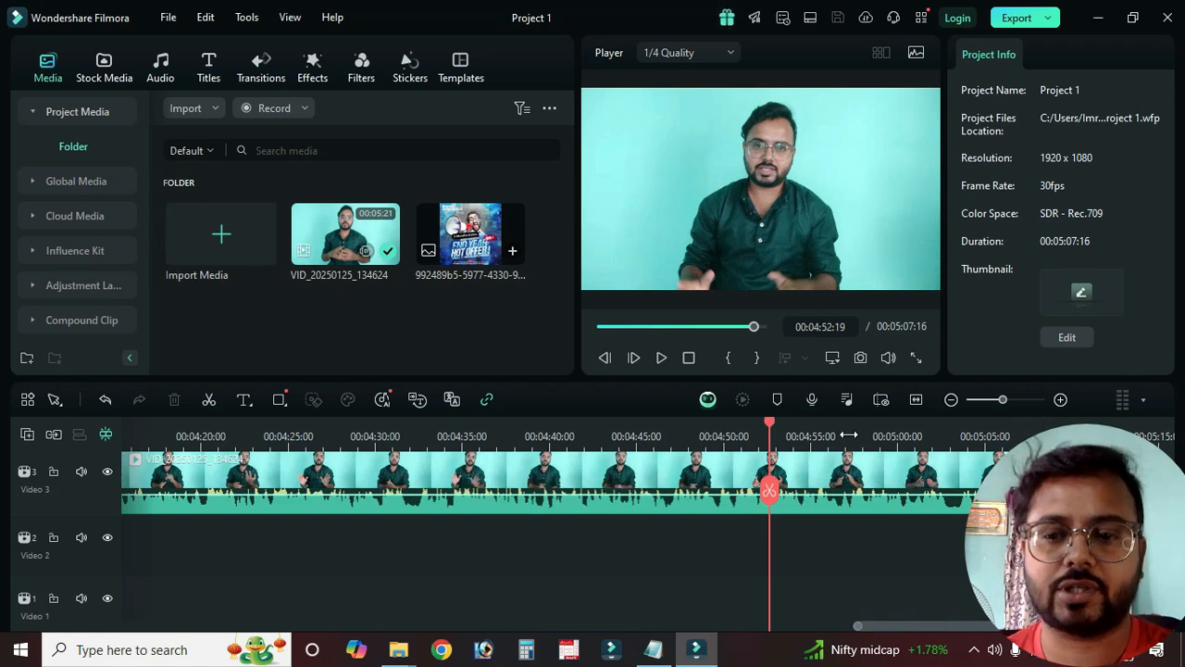
drag(769, 422, 760, 422)
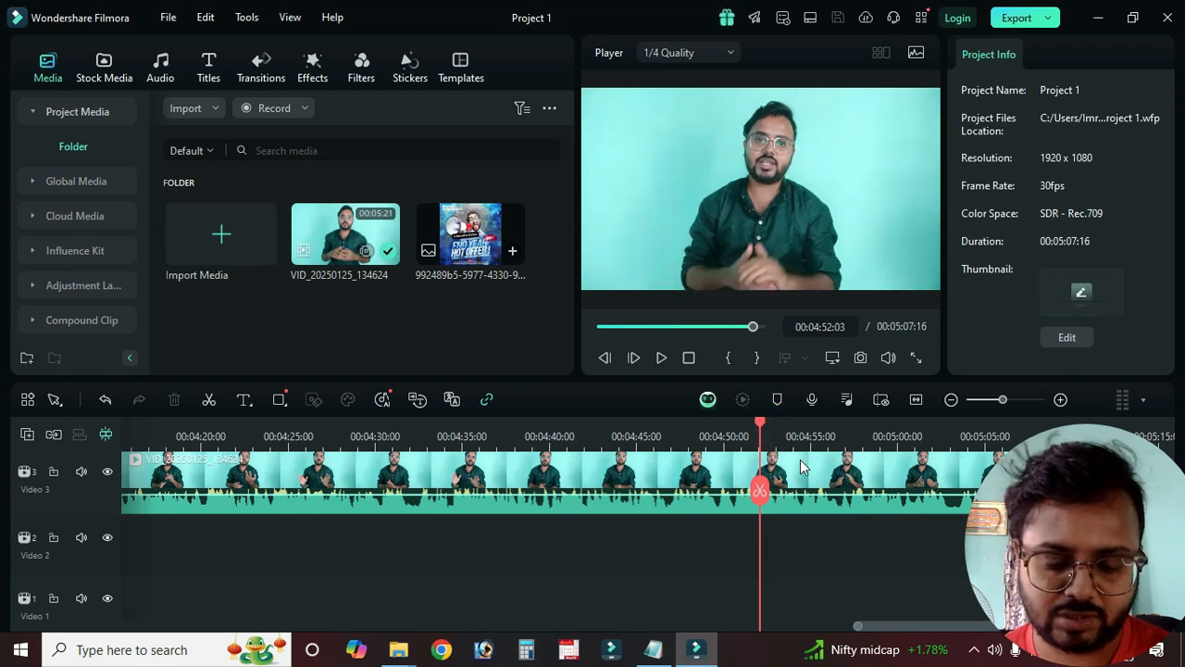
click(800, 459)
key(ctrl+b)
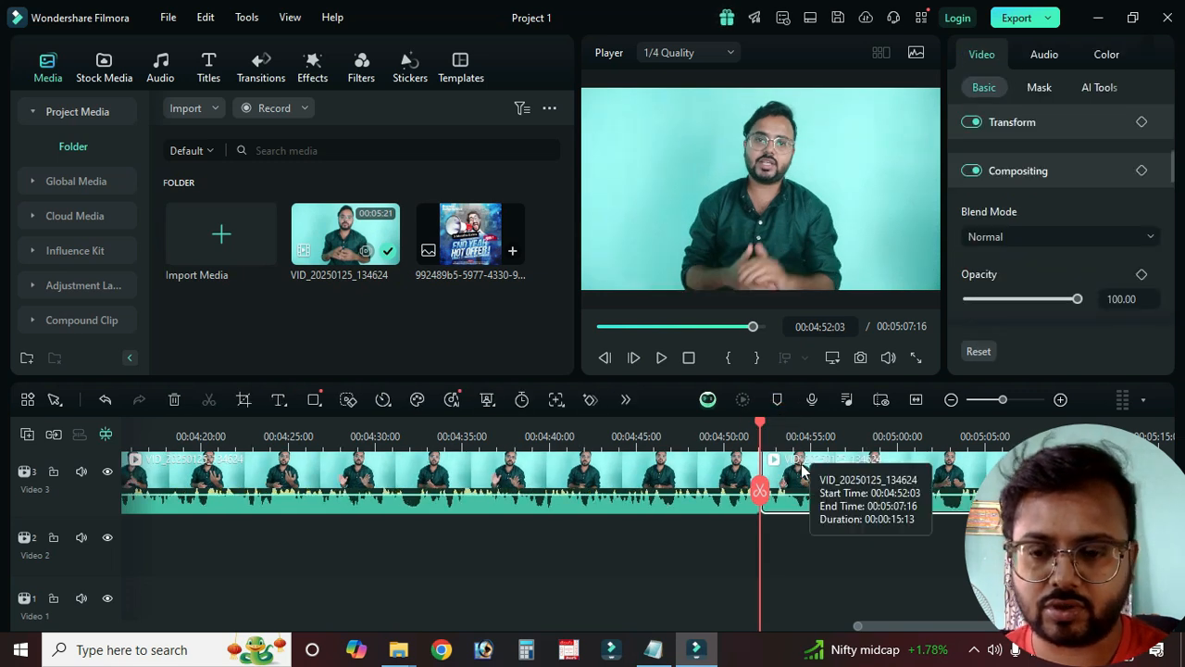
Step: Split the last clip at 00:05:05:13 and delete the leftover part after it
drag(762, 423, 993, 424)
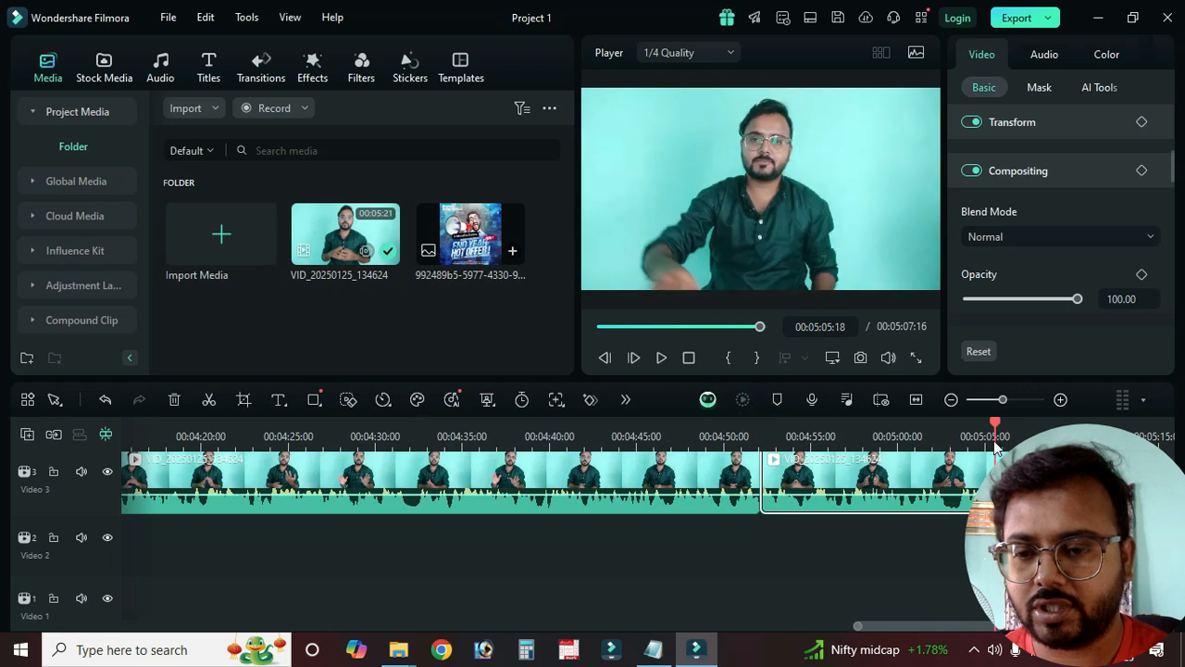
key(ctrl+b)
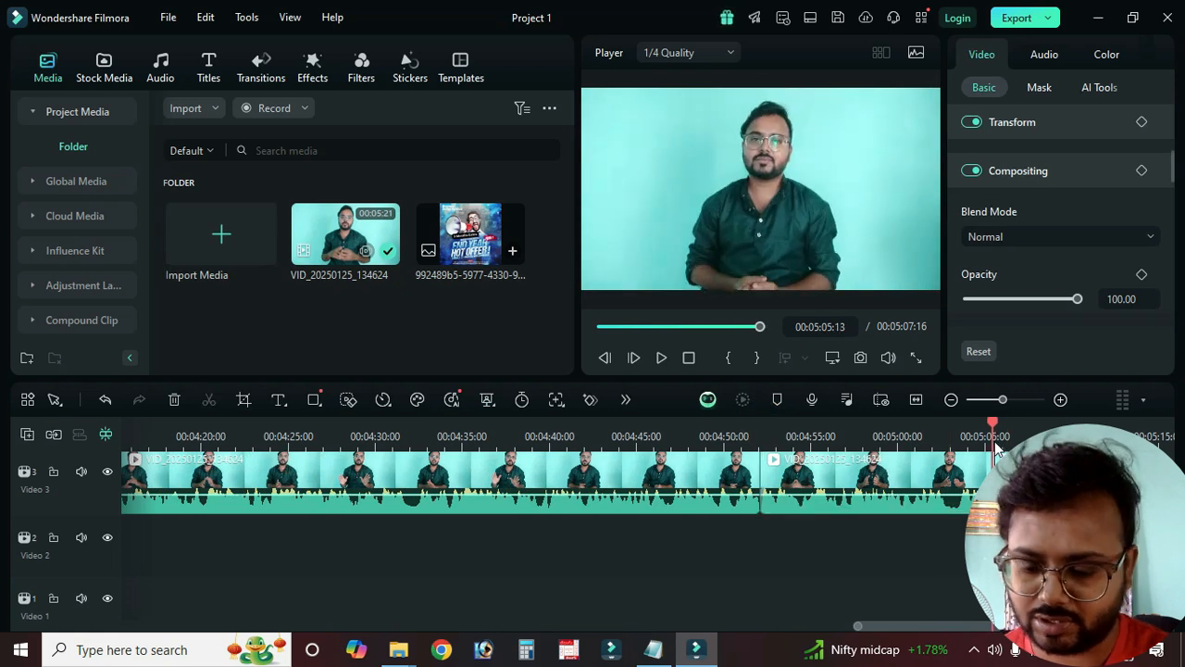
key(Delete)
Step: Cut the last clip, starting at 00:04:52:03, and paste it at the very beginning of the Video 3 track
click(912, 467)
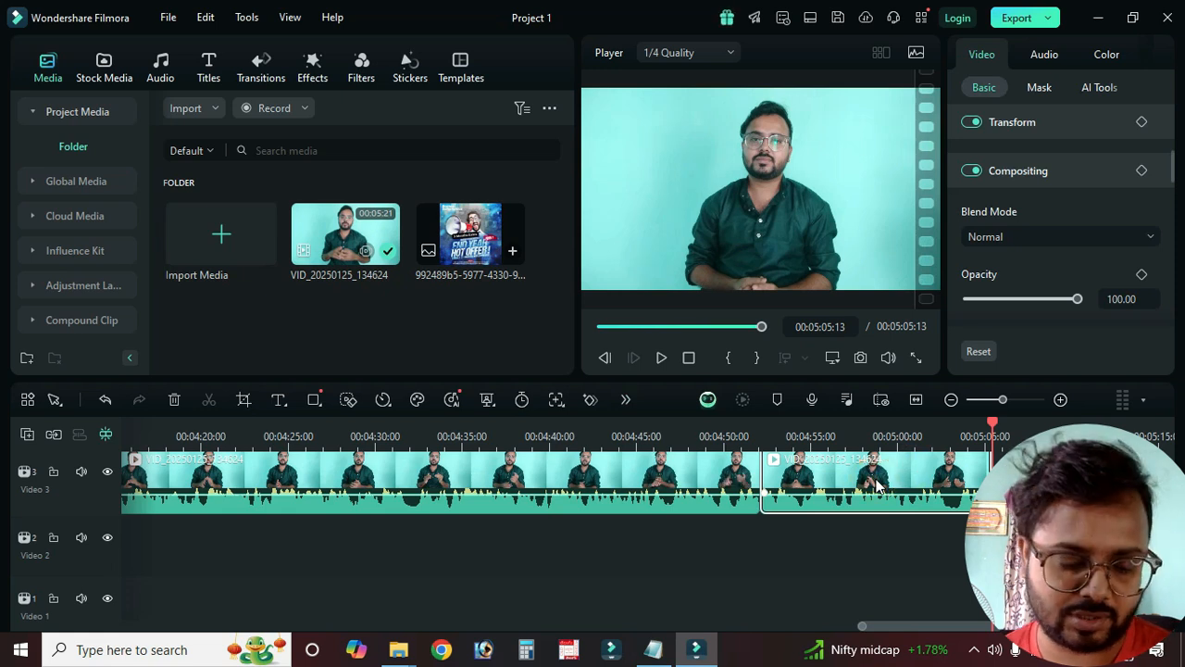
right_click(876, 479)
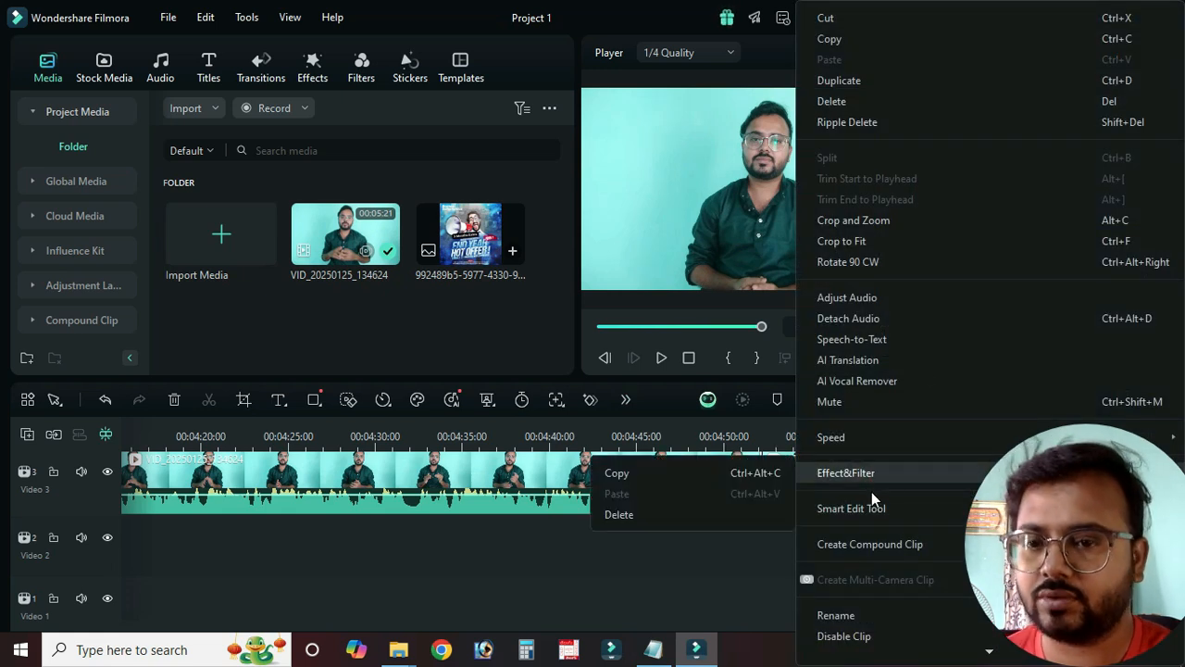
click(846, 21)
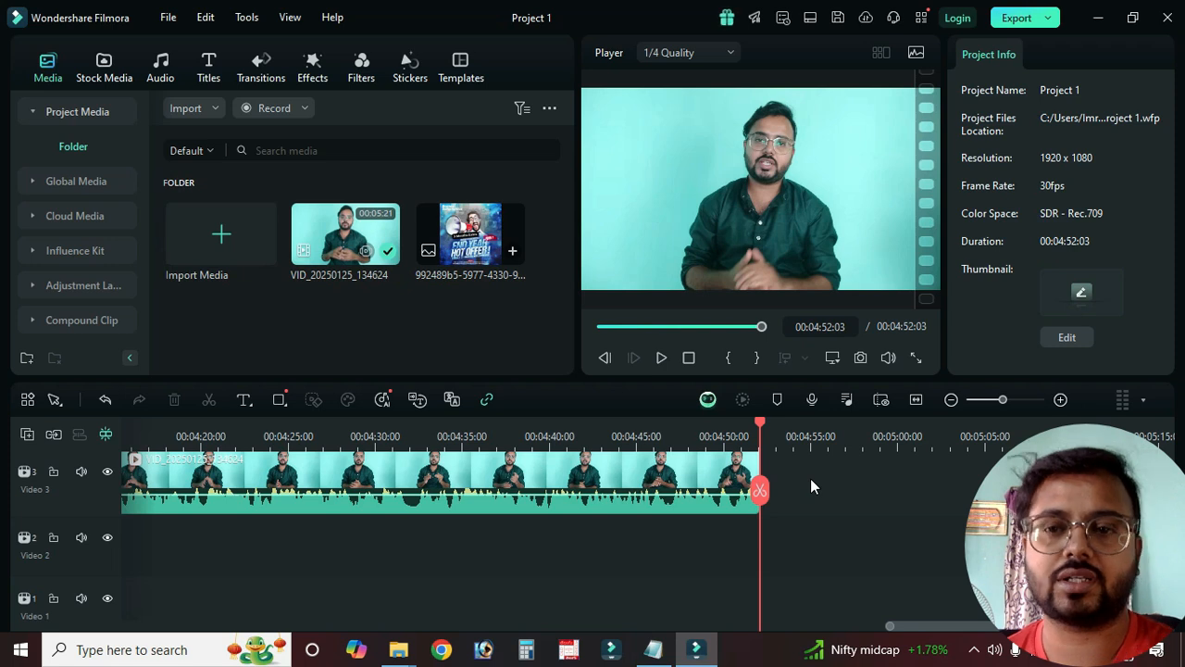
click(694, 364)
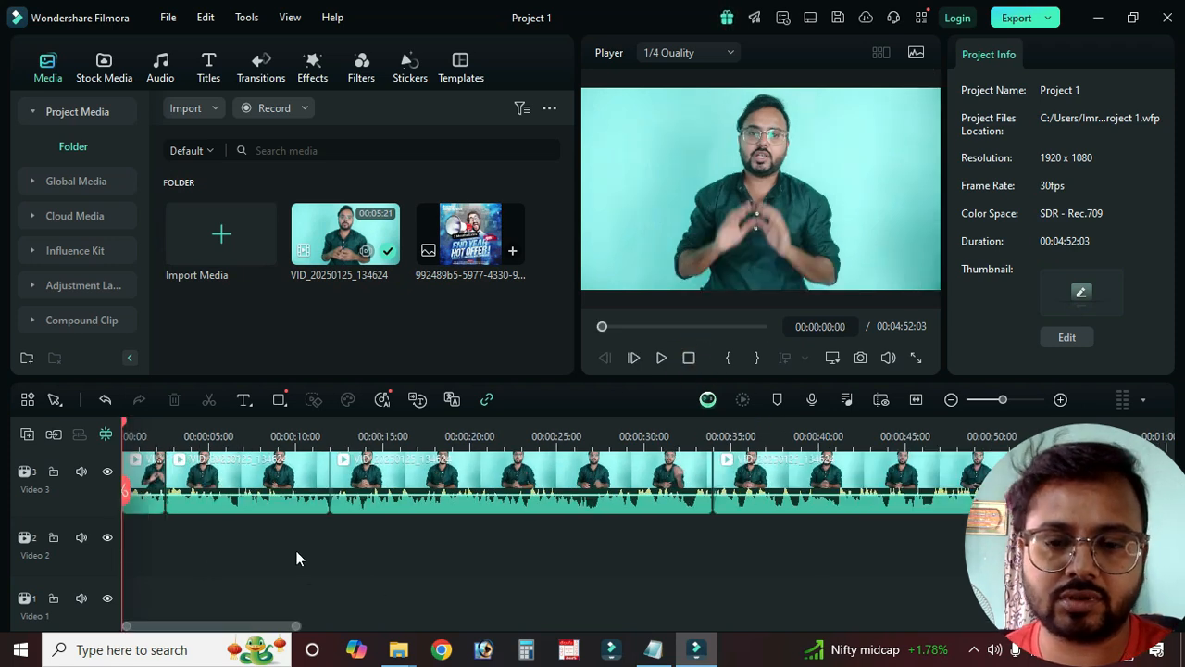
click(688, 358)
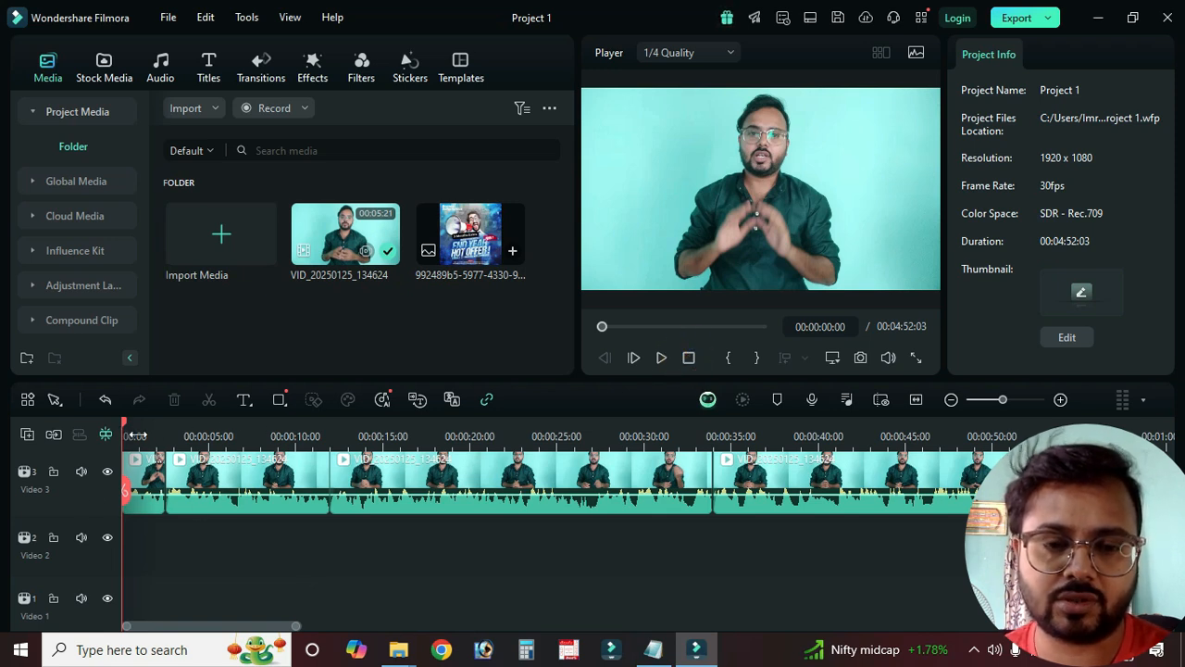
key(ctrl+v)
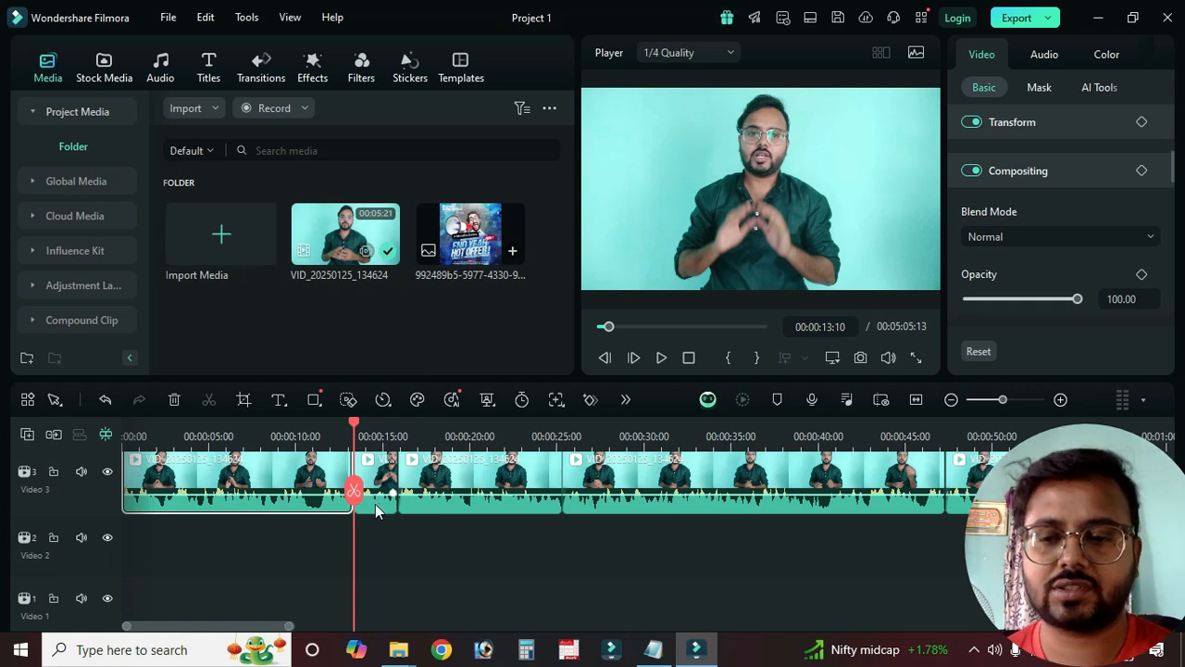
Step: Split the long clip on the Video 3 track at 00:02:02:22 and again at 00:02:09:20
scroll(260, 631, down, 5)
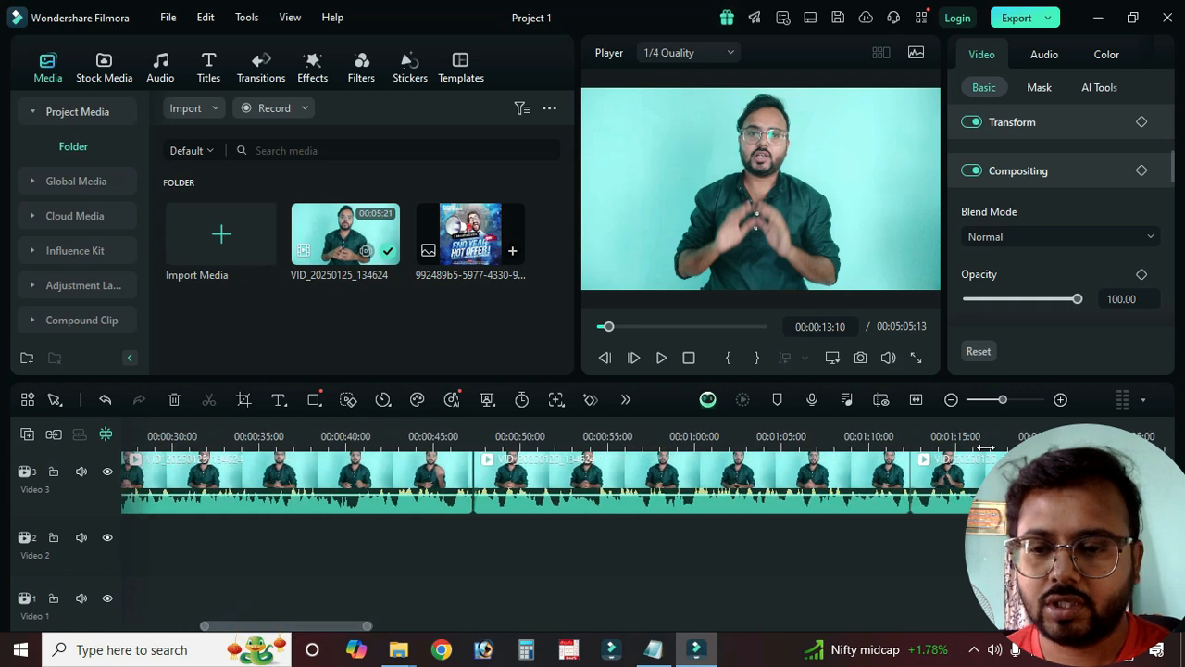
drag(278, 627, 473, 627)
click(602, 442)
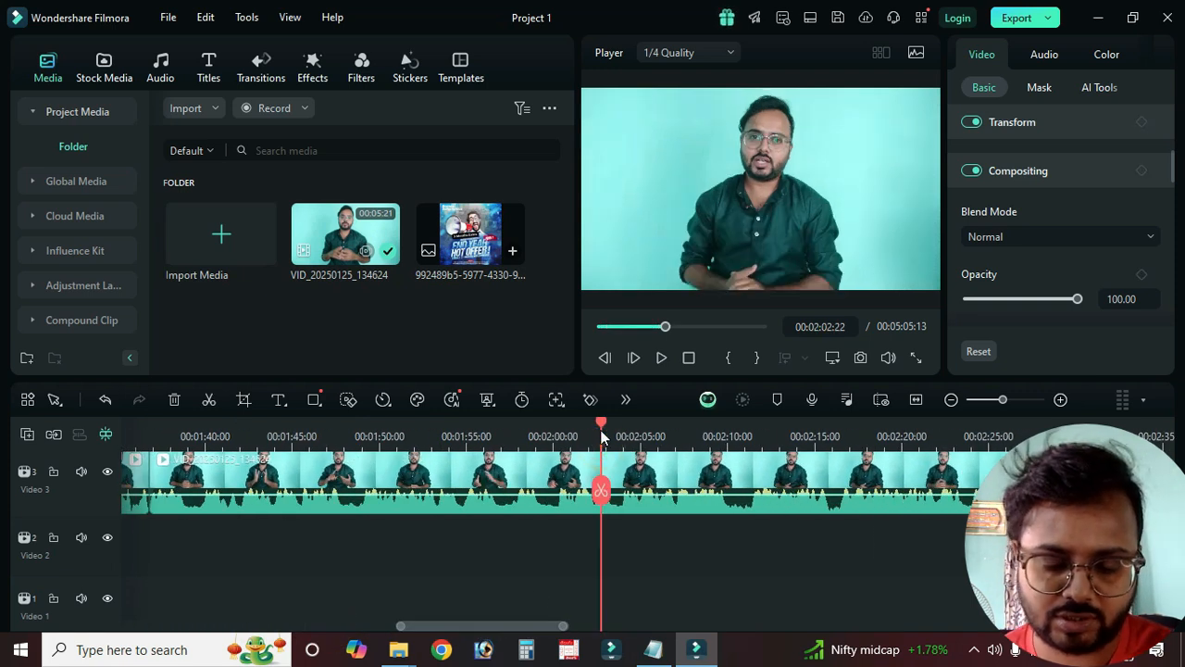
key(ctrl+b)
drag(600, 426, 725, 427)
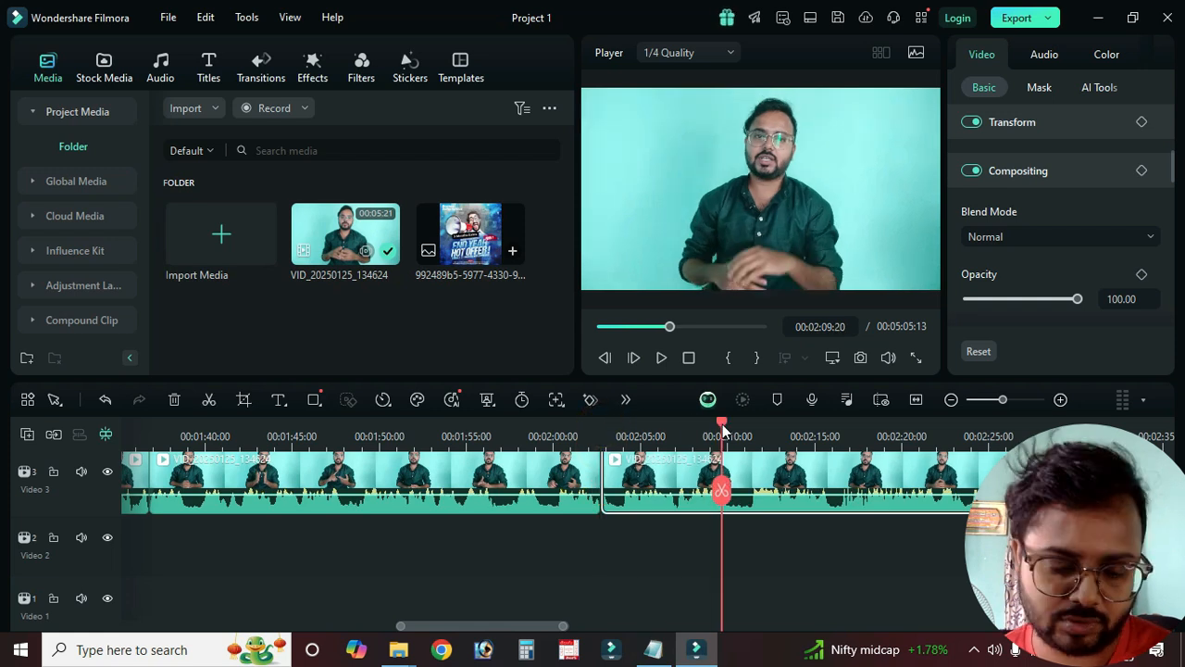
key(ctrl+b)
Step: Copy the short segment between 00:02:02:22 and 00:02:09:20
click(680, 471)
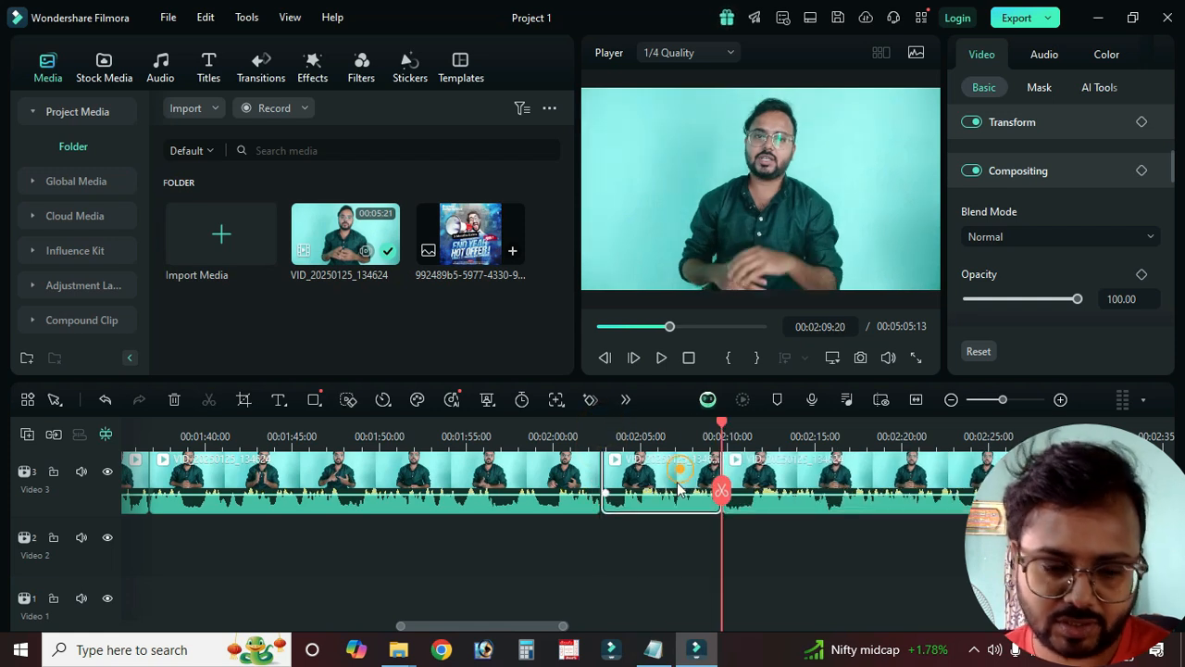
click(604, 494)
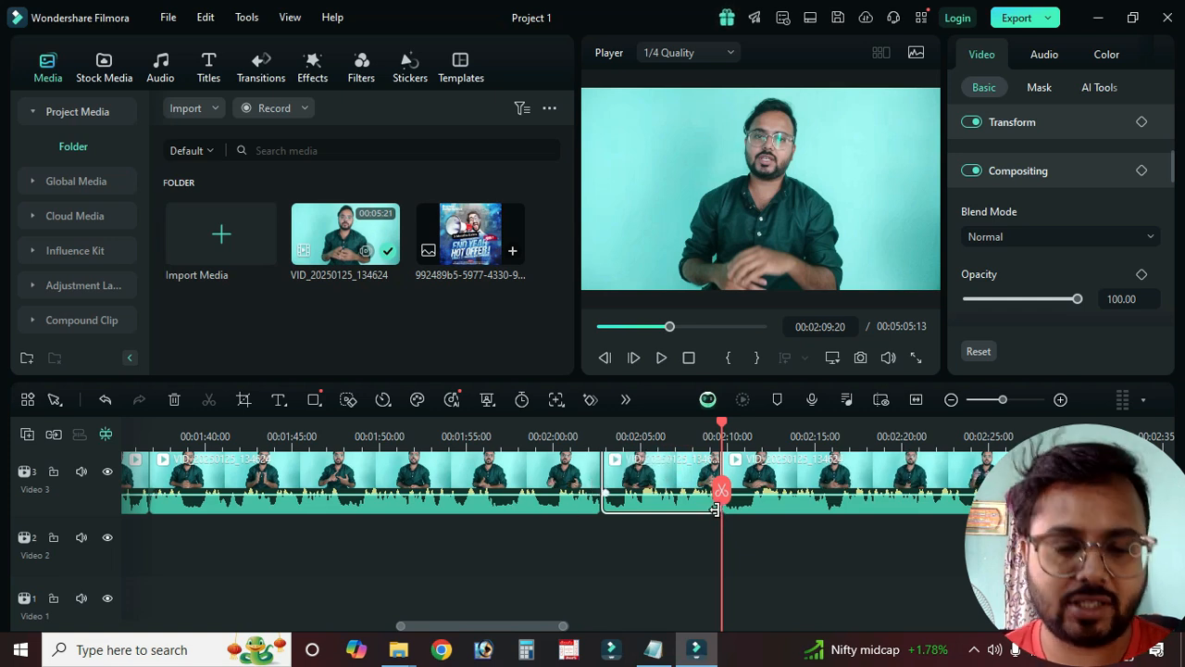
right_click(680, 474)
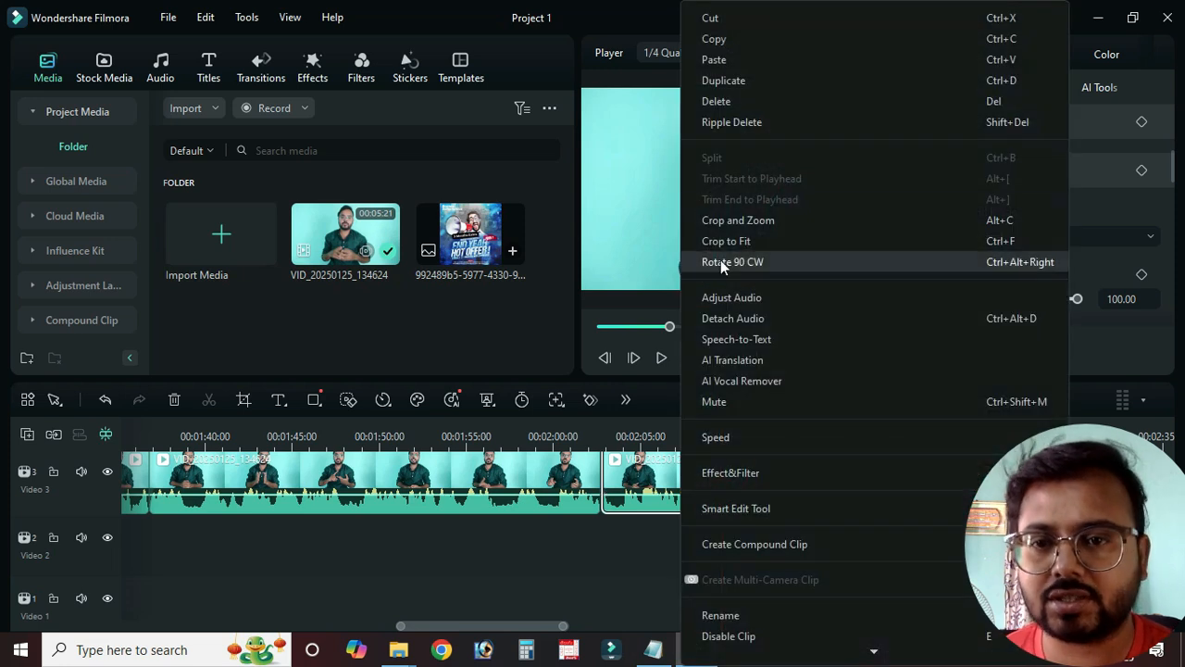
click(728, 39)
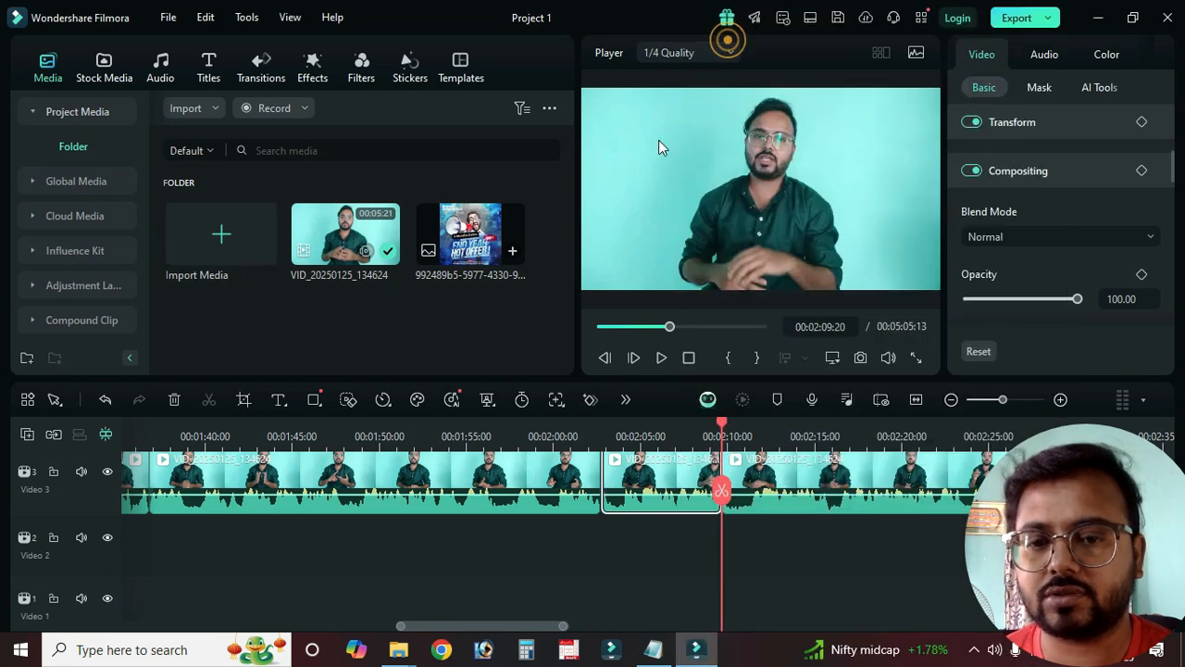
Step: Paste the copied segment at the junction between the second and third clips, and scrub through it to 00:00:22:10
click(689, 357)
click(396, 431)
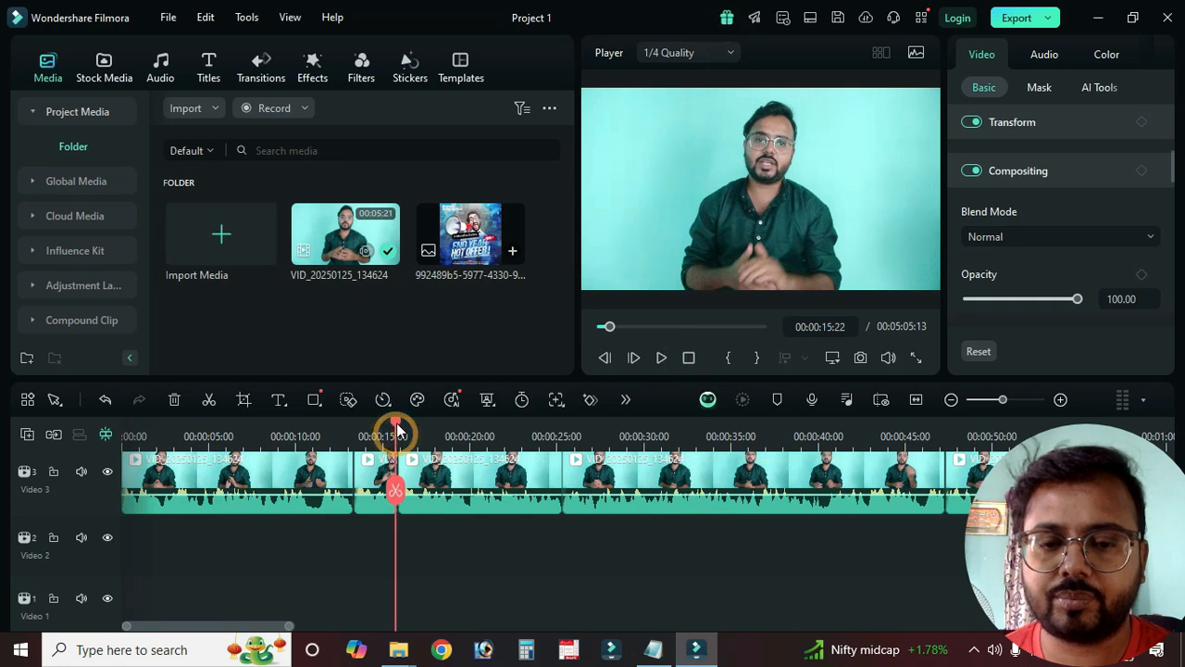
drag(396, 432, 399, 425)
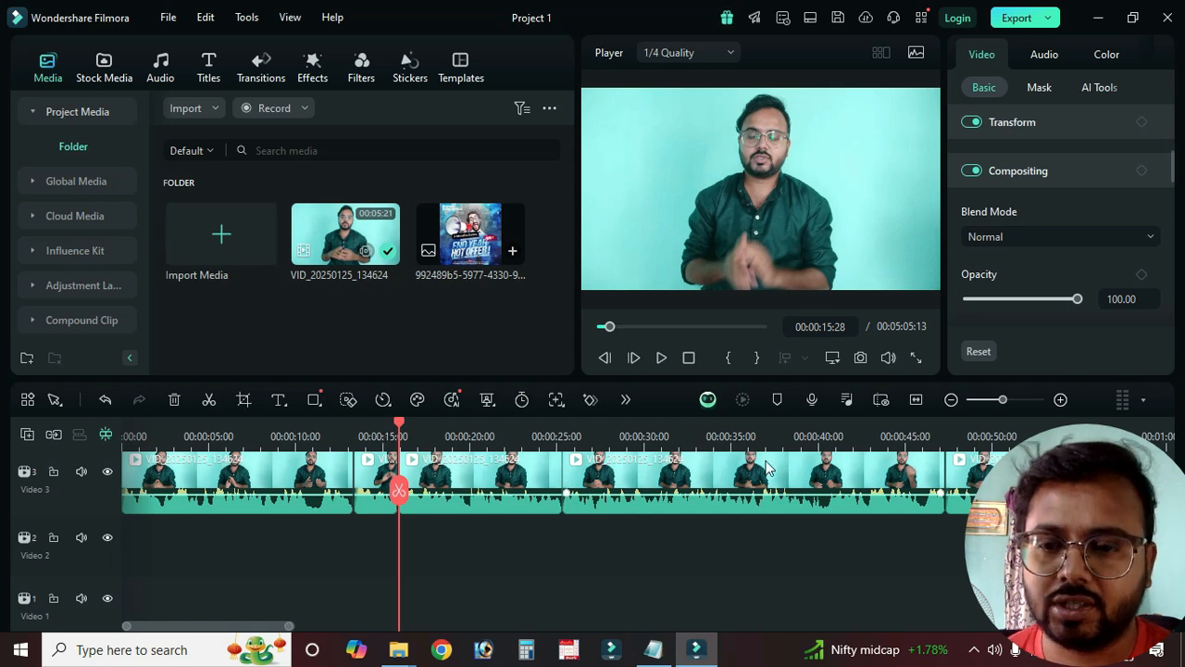
drag(1003, 404, 1010, 401)
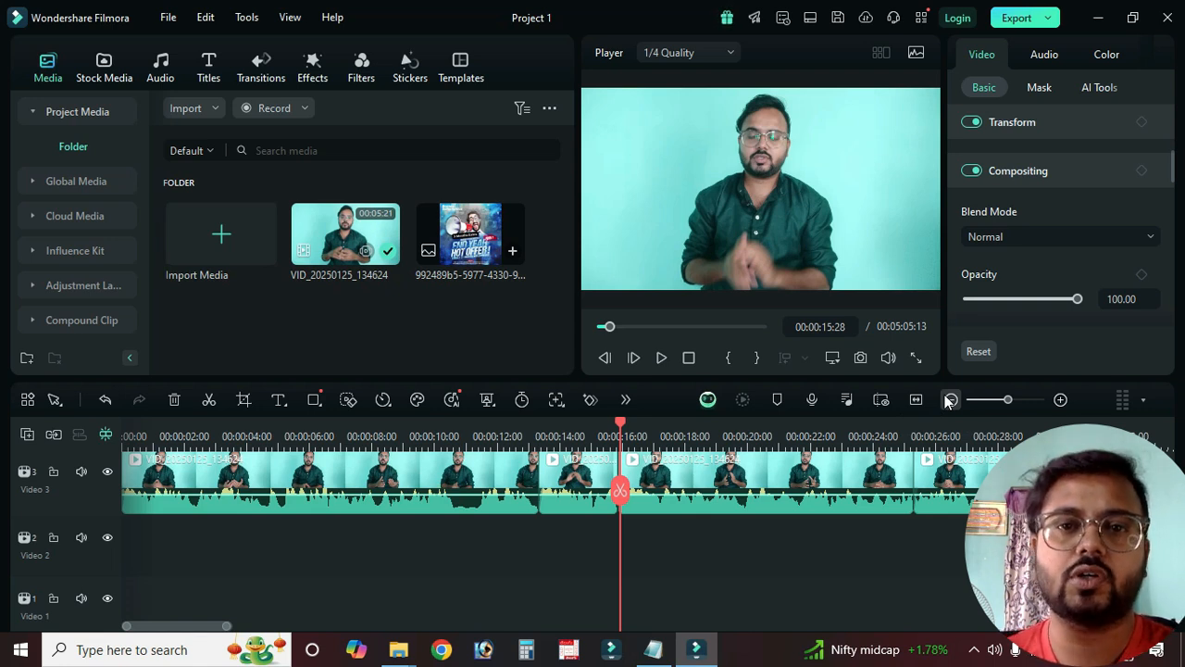
click(622, 424)
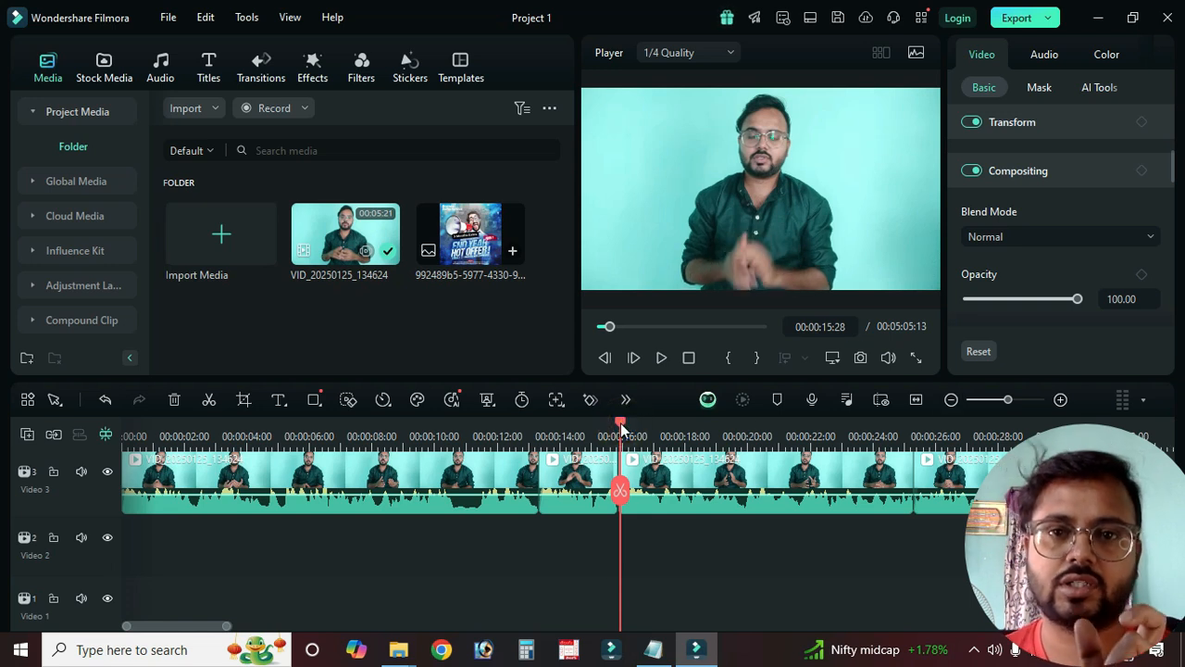
drag(620, 426, 617, 426)
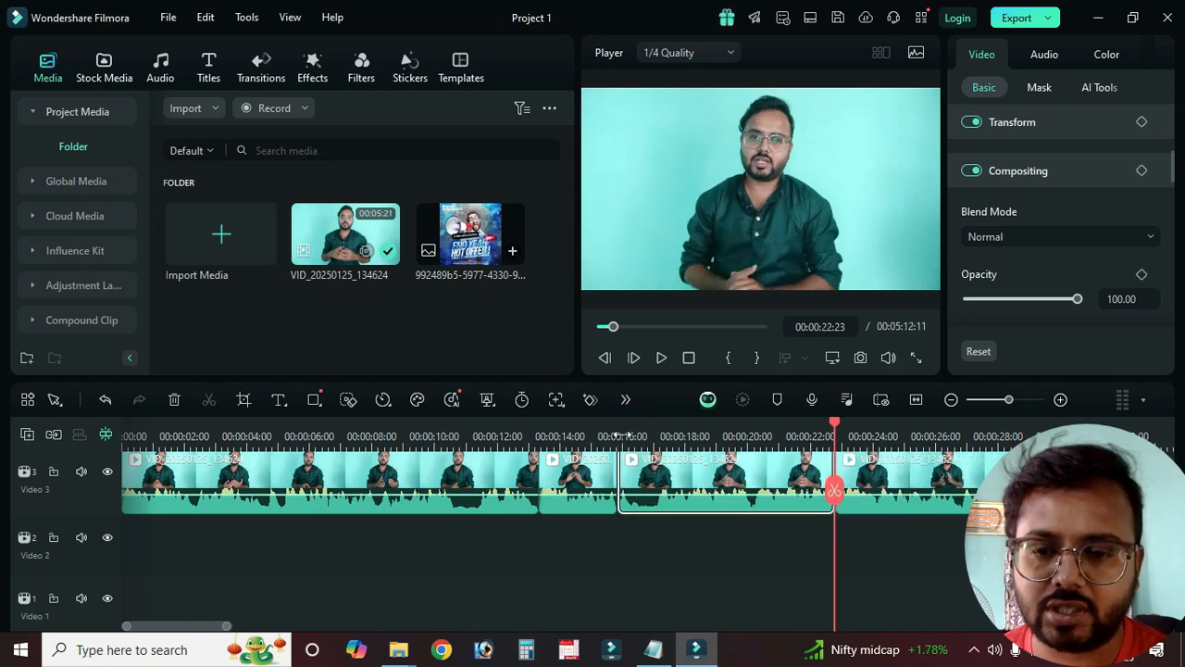
drag(622, 435, 822, 434)
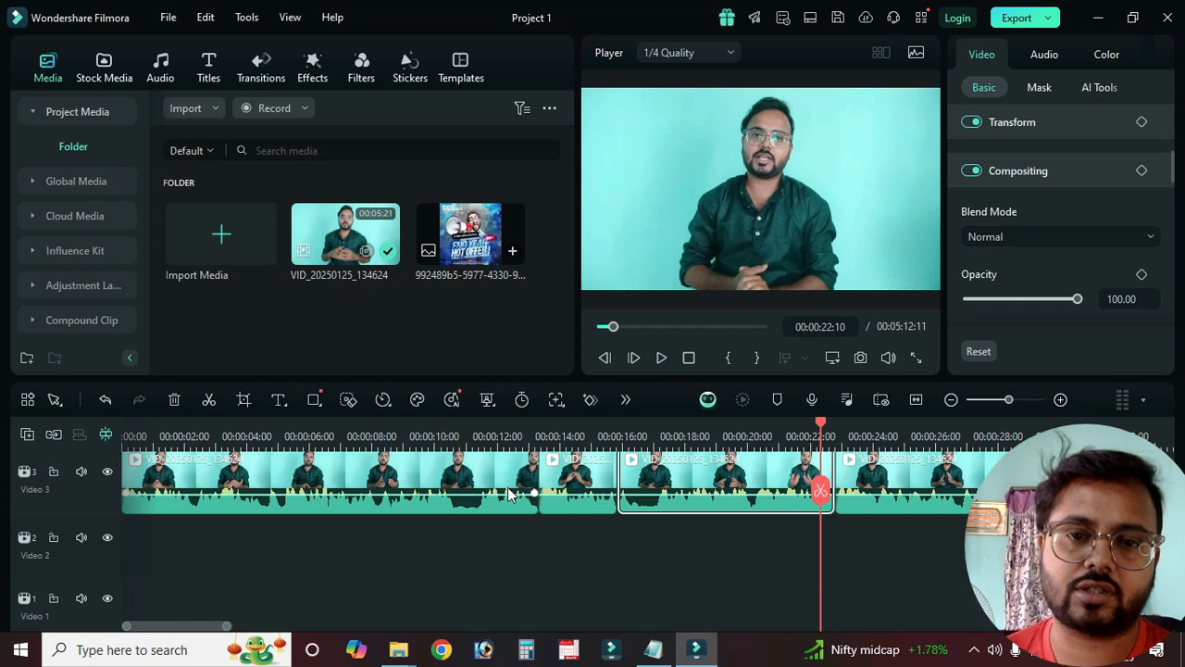
click(596, 555)
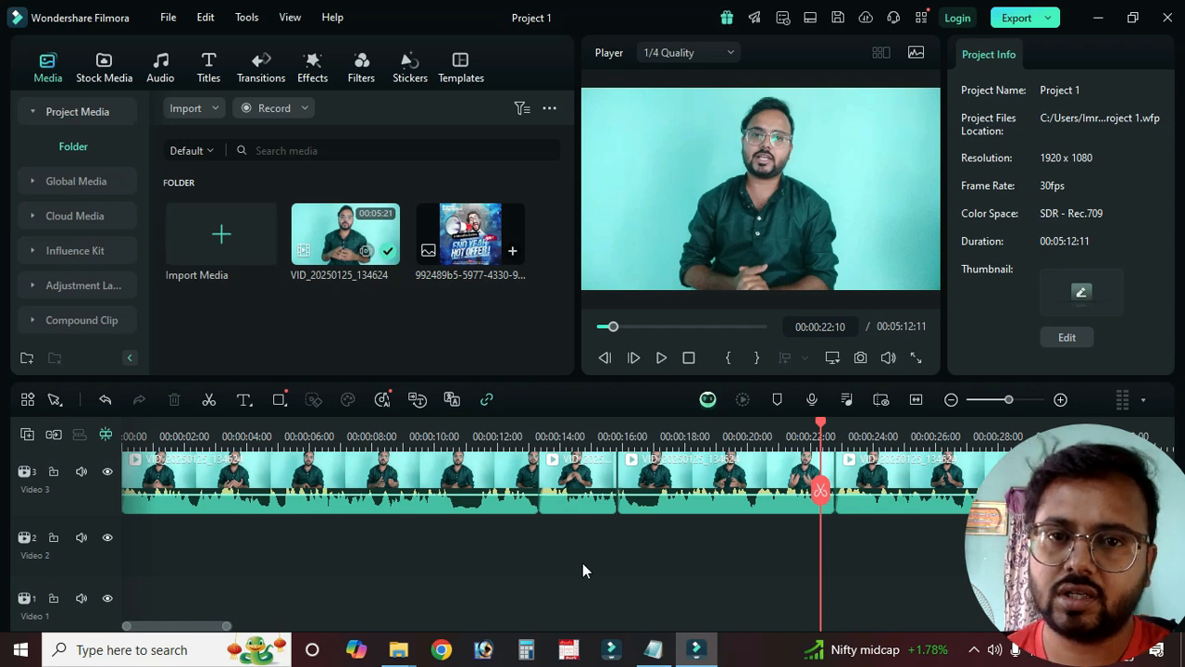
click(652, 649)
click(626, 579)
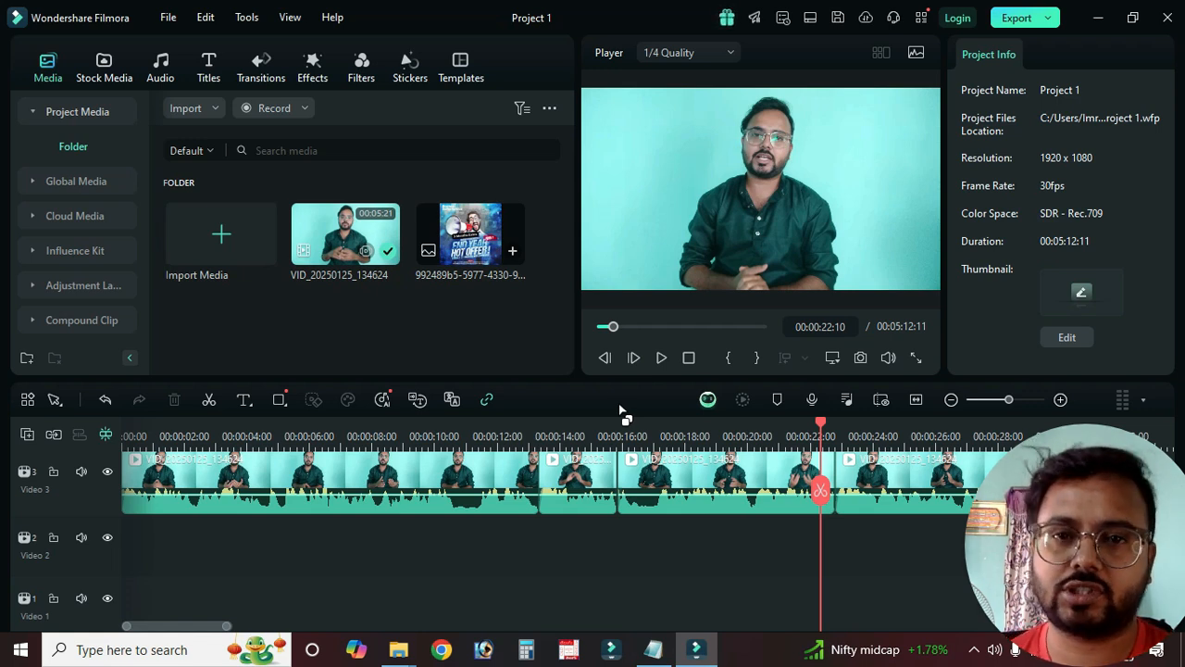
Step: Show the speed control on the short second clip of the Video 3 track and open its custom speed settings
click(576, 486)
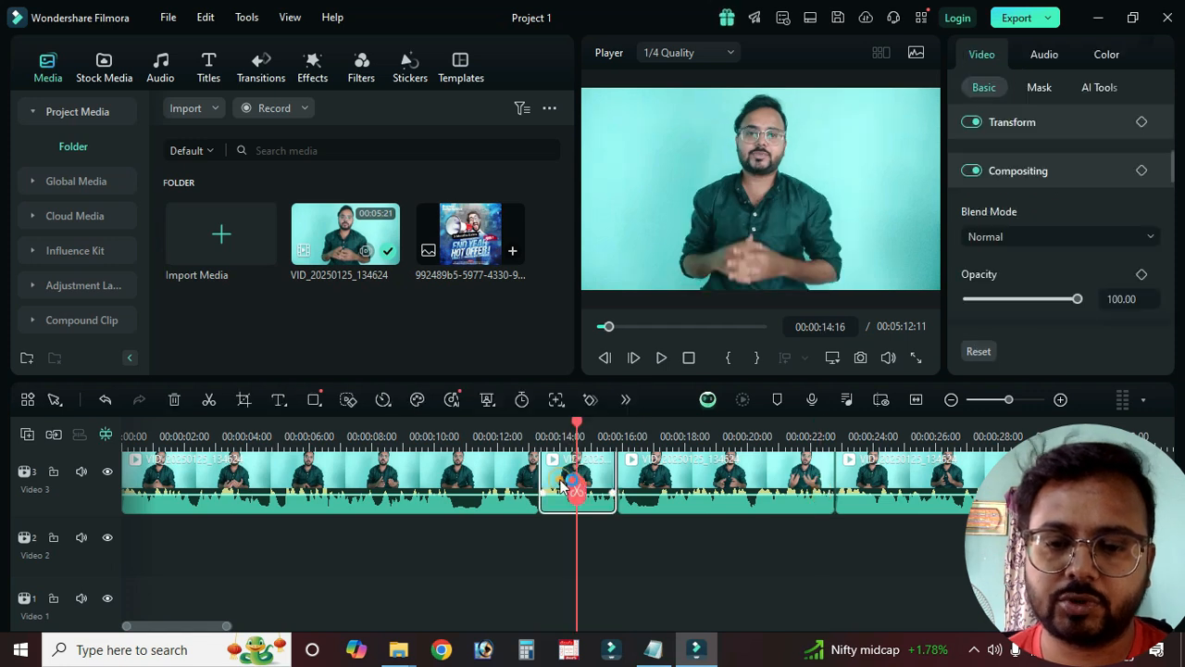
click(665, 562)
scroll(589, 489, up, 2)
click(597, 521)
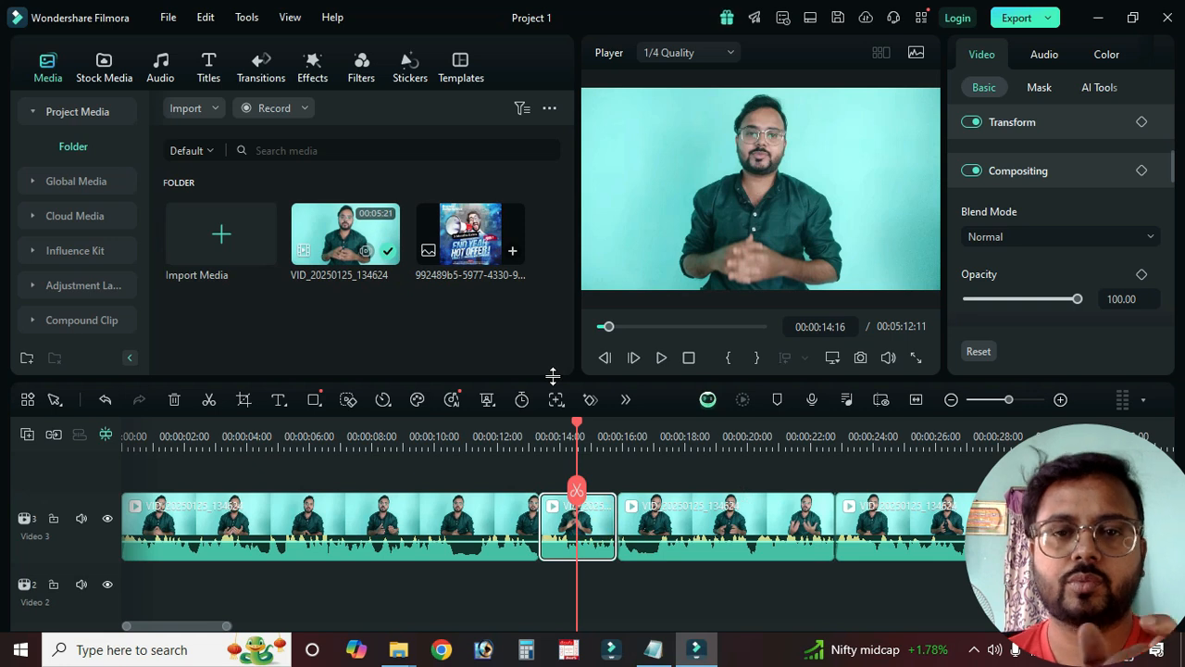
right_click(570, 524)
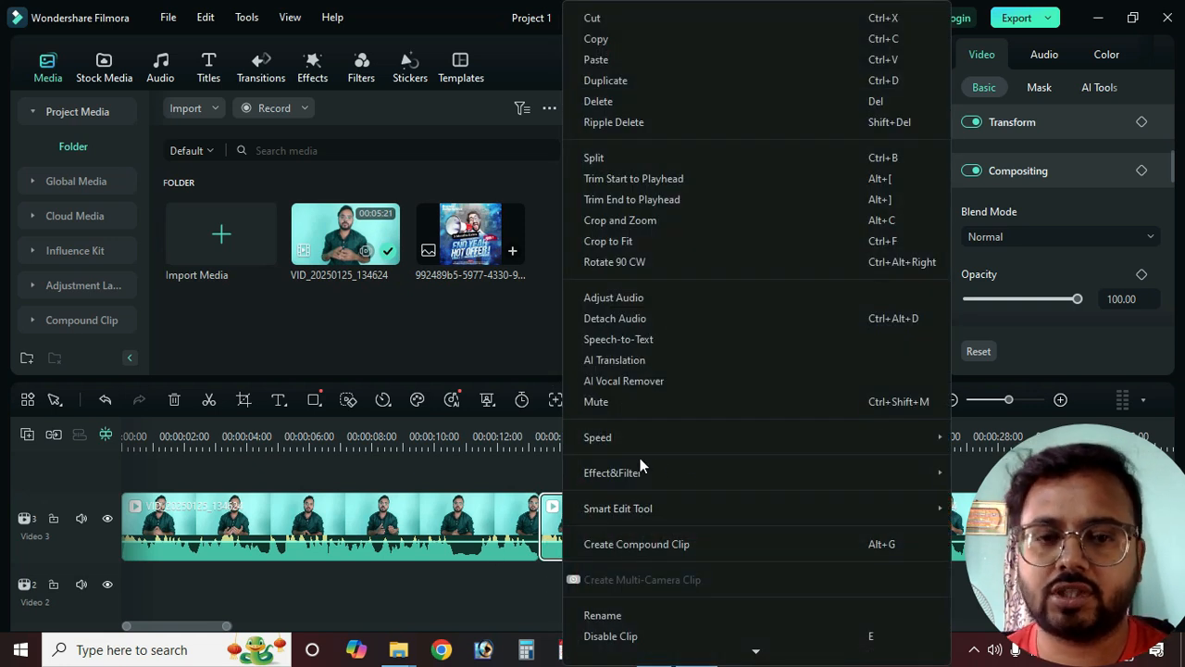
mouse_move(635, 509)
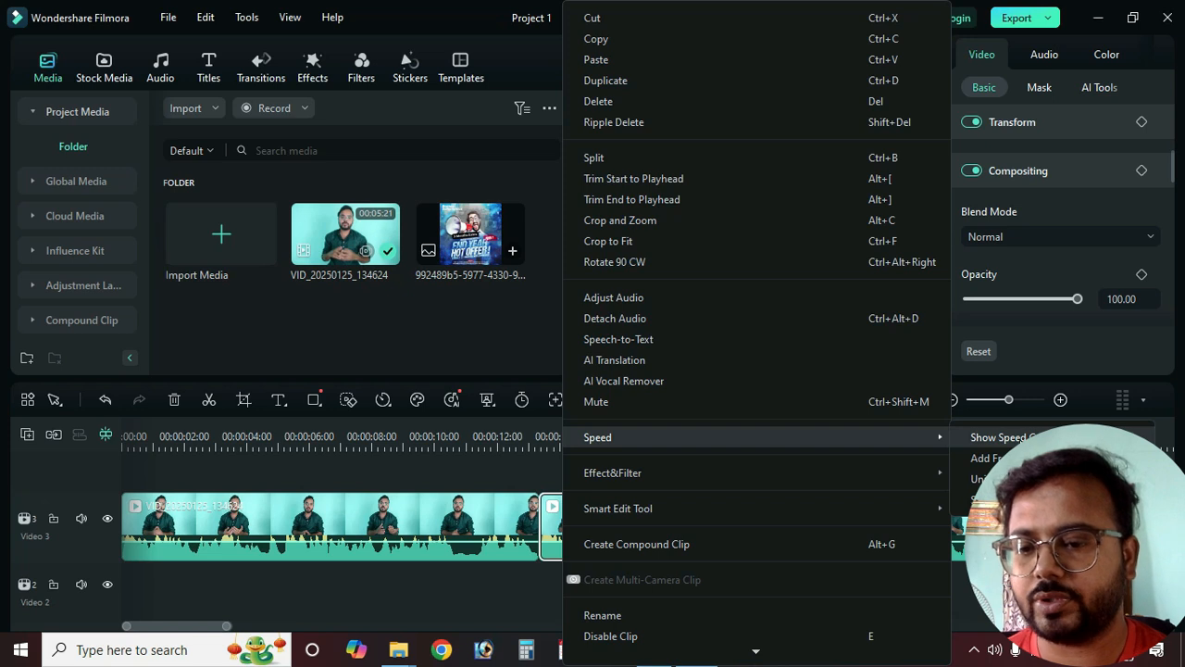
click(1005, 437)
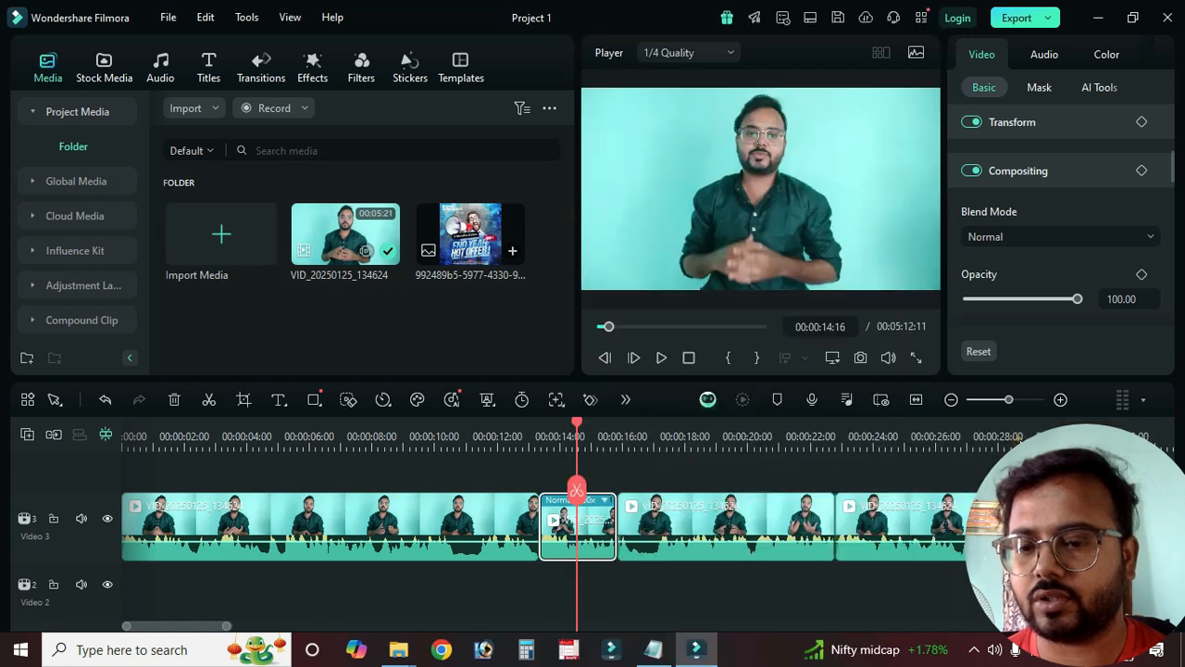
click(590, 504)
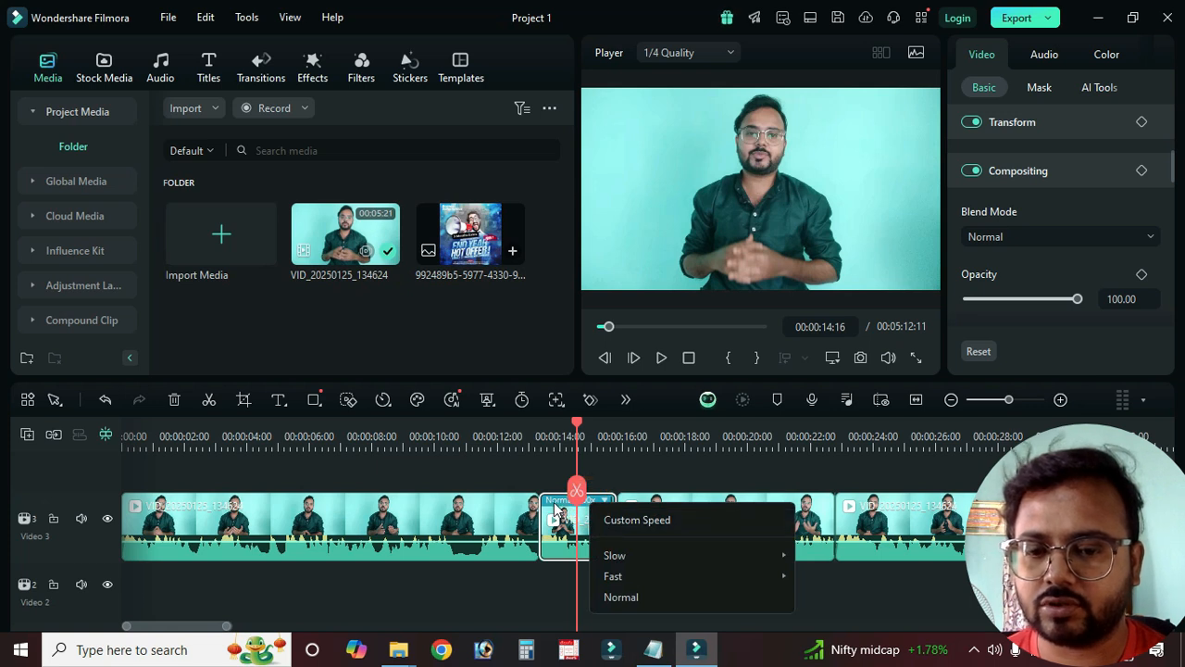
click(633, 521)
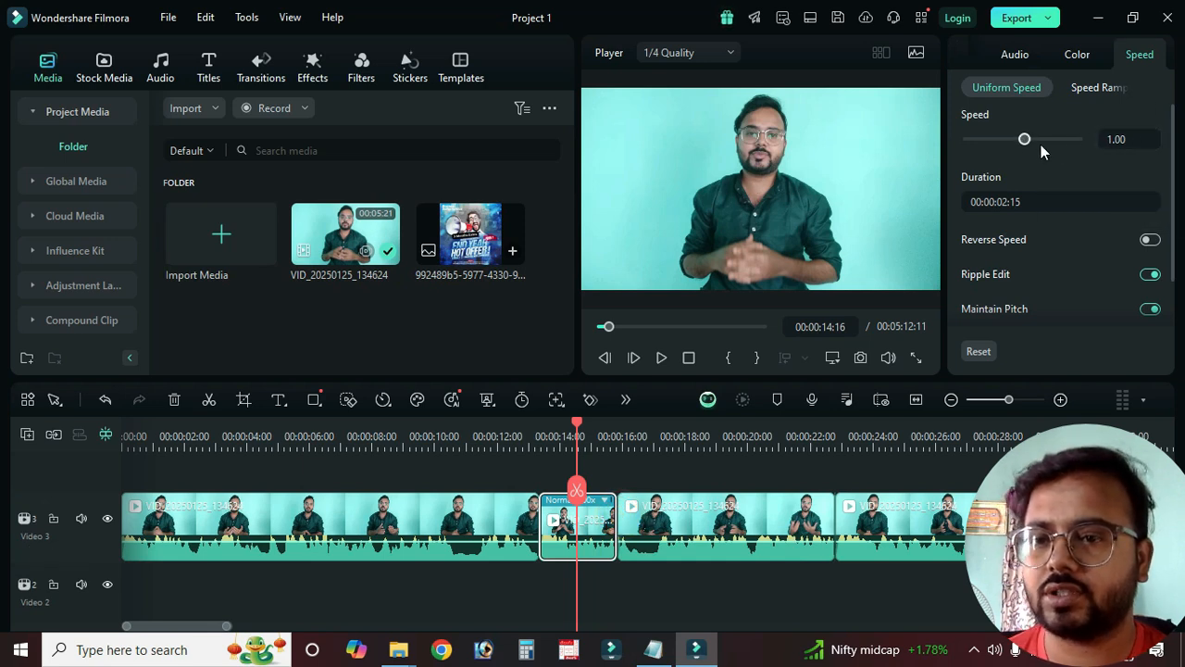
Step: Slow the short second clip down to a uniform speed of 0.11 and preview it from its start
drag(1028, 145, 998, 141)
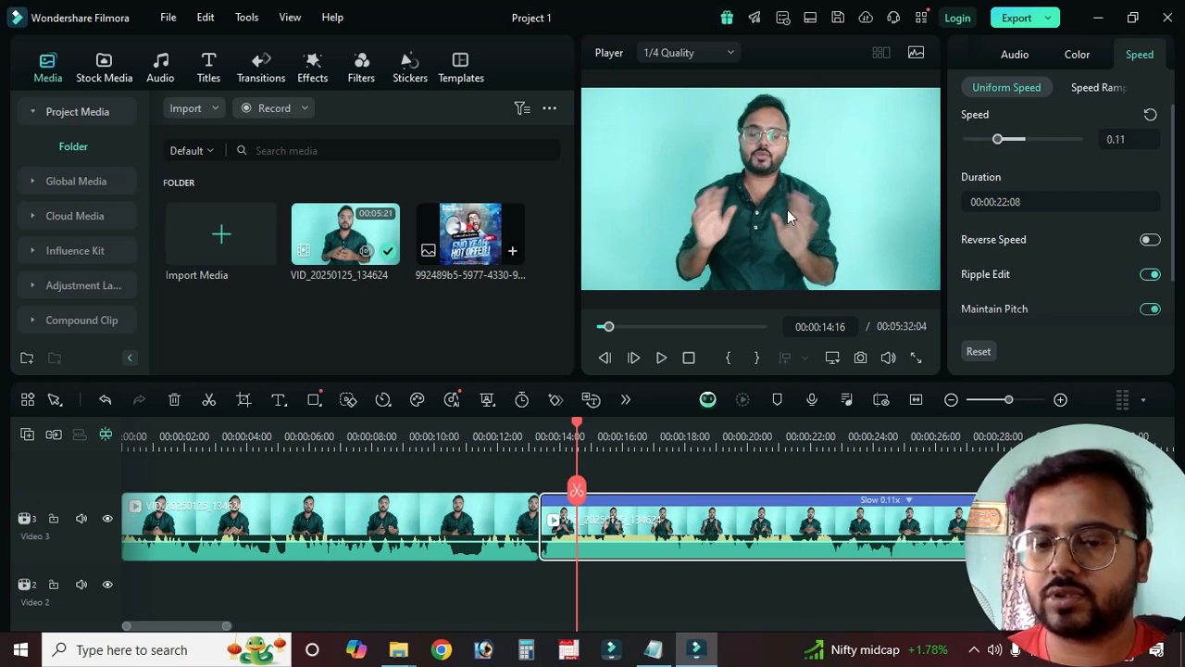
click(538, 437)
key(space)
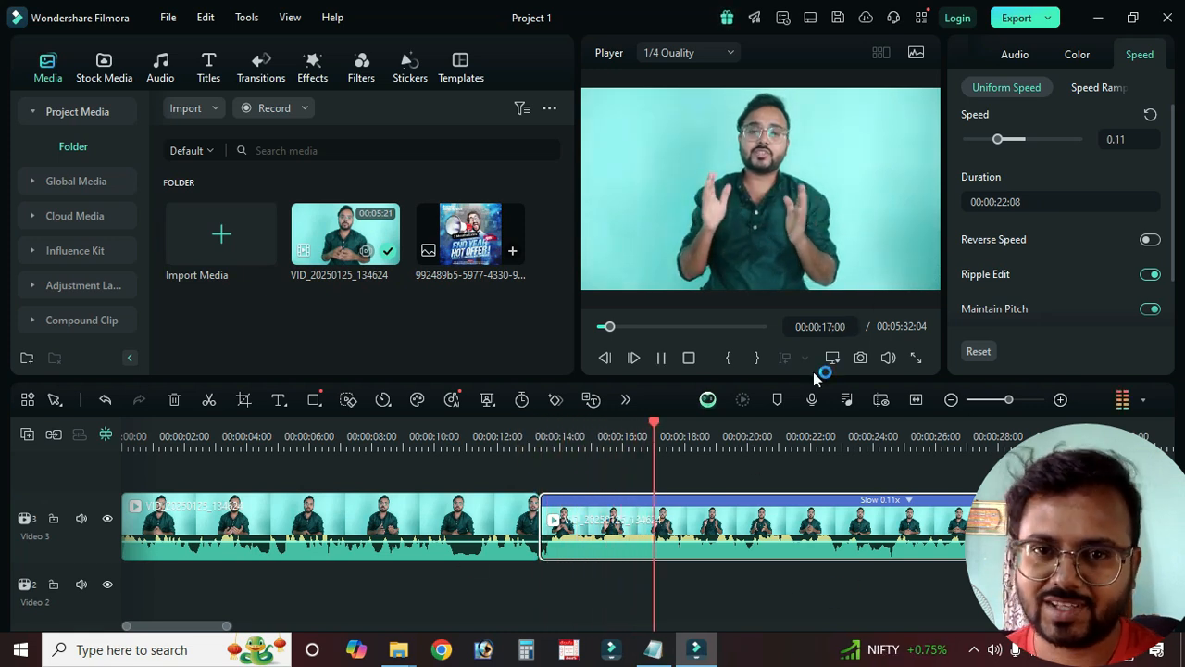
key(space)
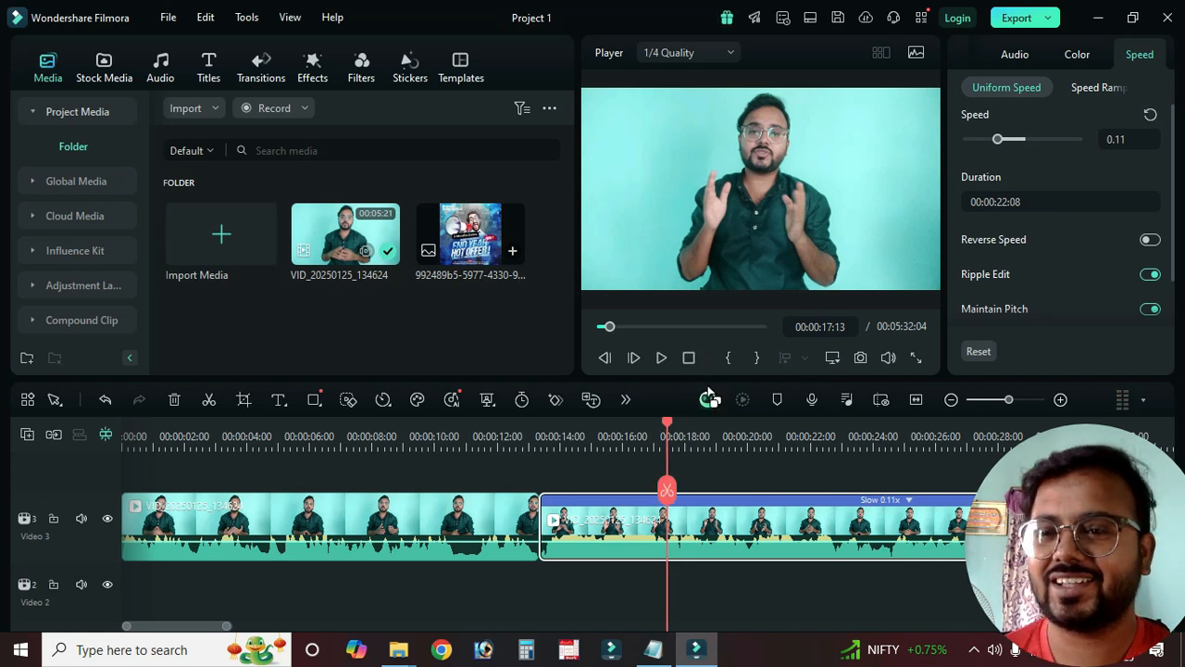
Step: Speed the short second clip up to a uniform speed of 3.09 and preview it from near its start
drag(998, 144, 1038, 141)
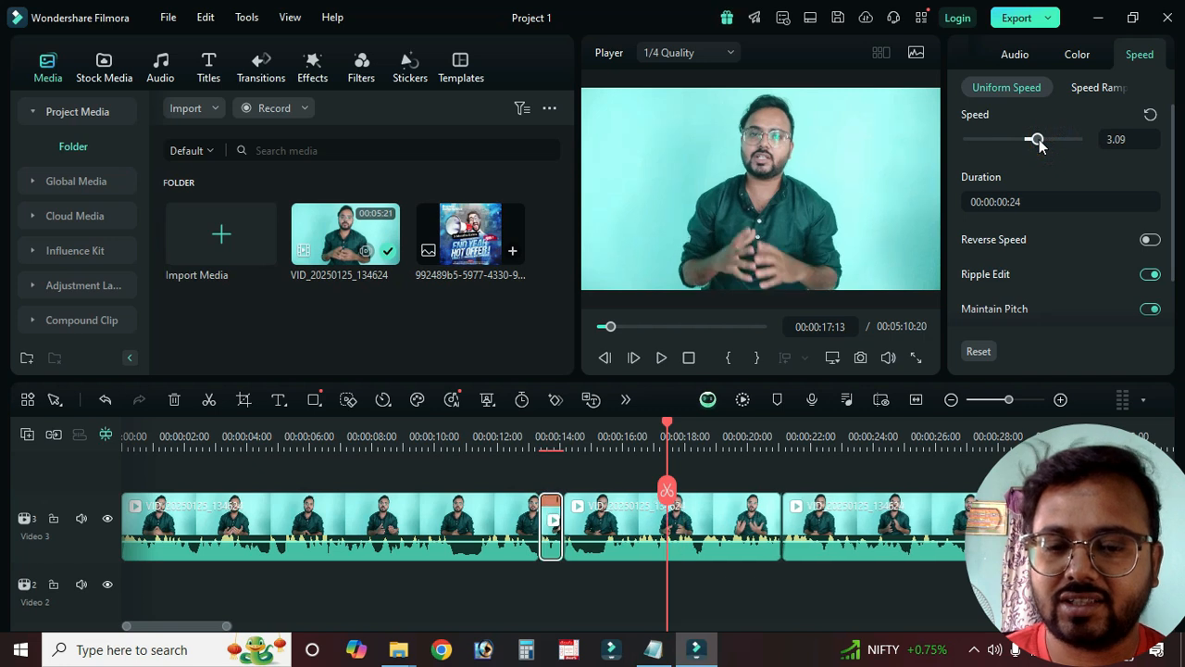
click(546, 446)
key(space)
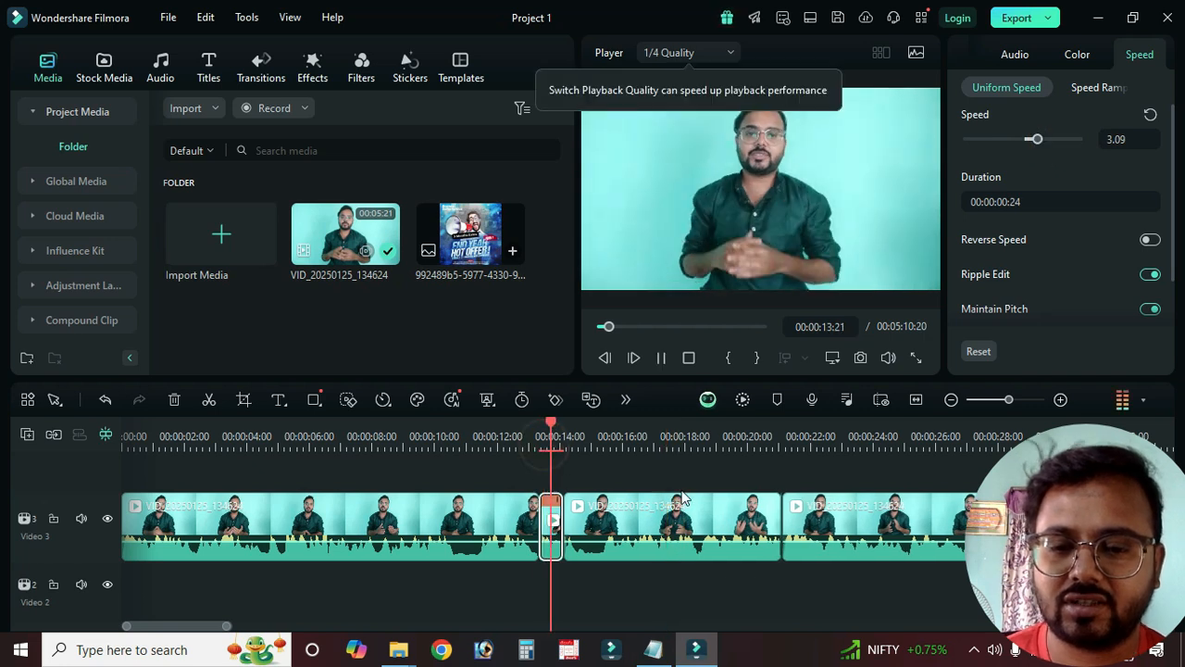
click(689, 359)
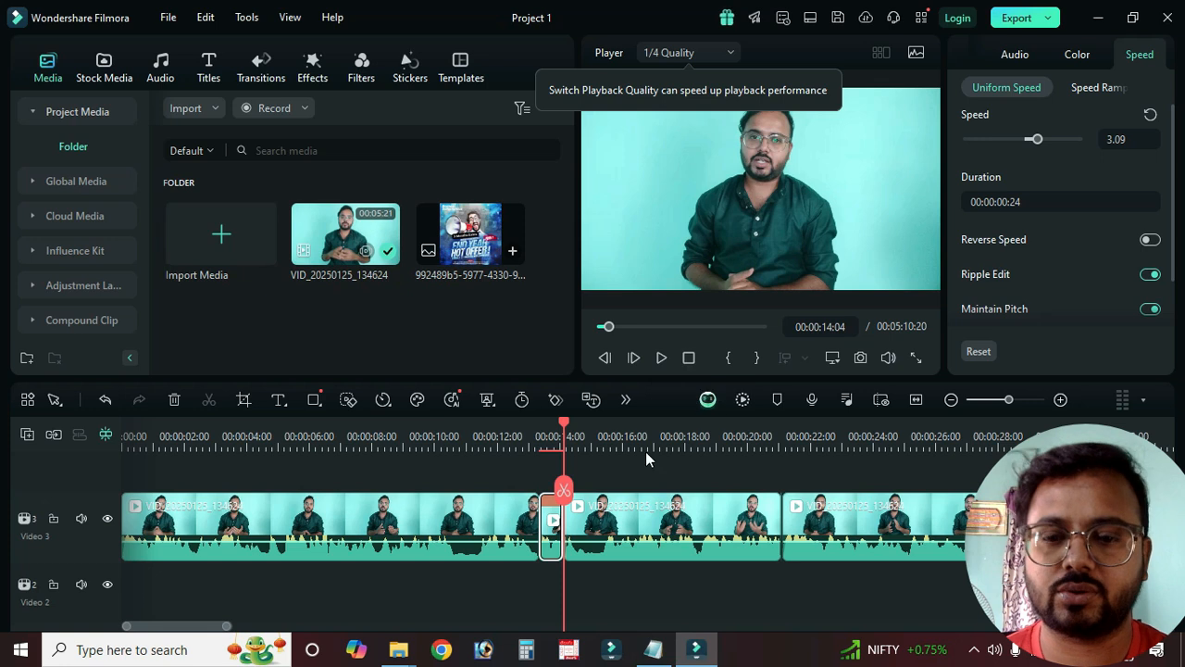
Step: Reset the short second clip's speed to its default and deselect the clip
click(1151, 114)
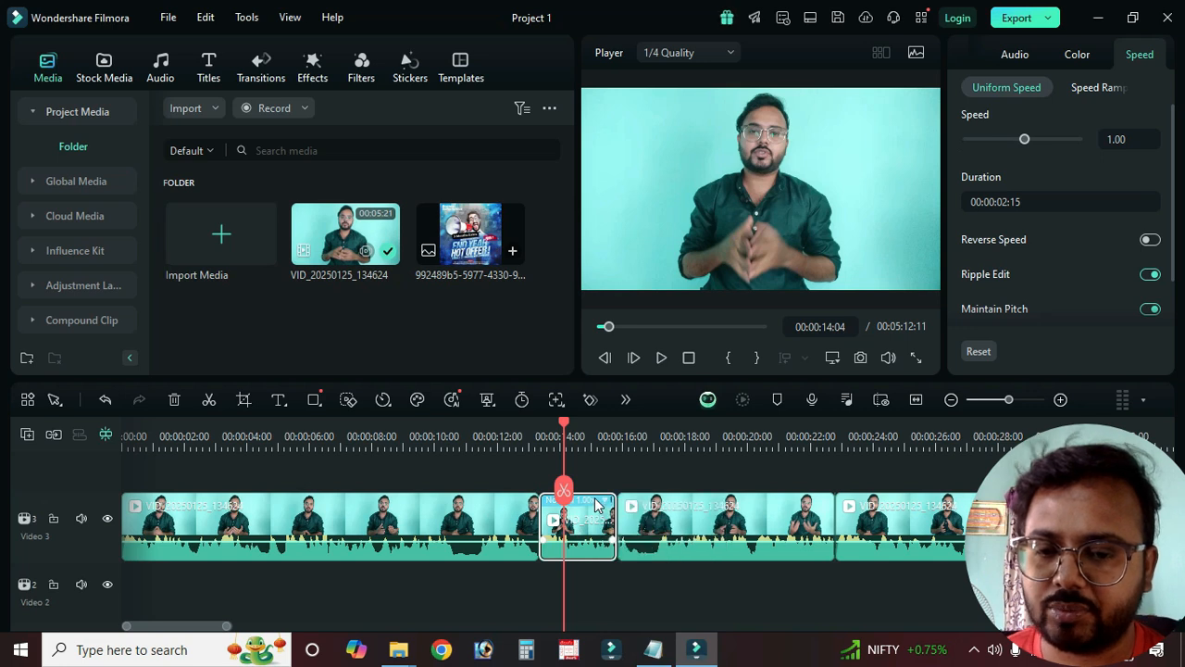
click(329, 543)
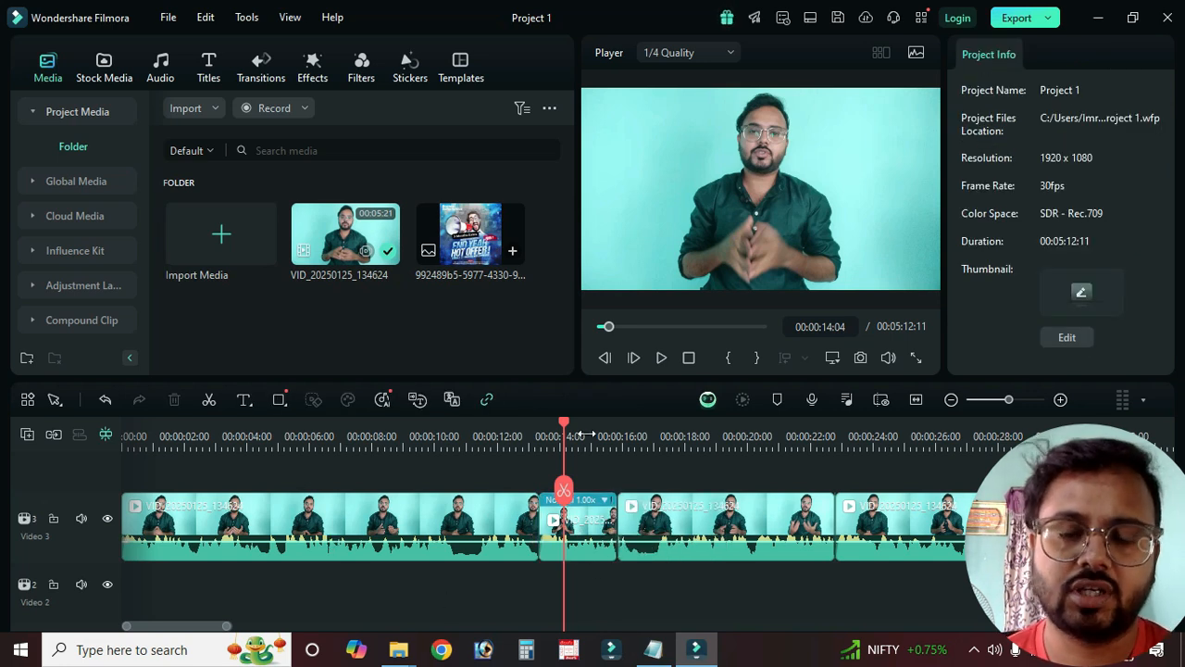
click(716, 589)
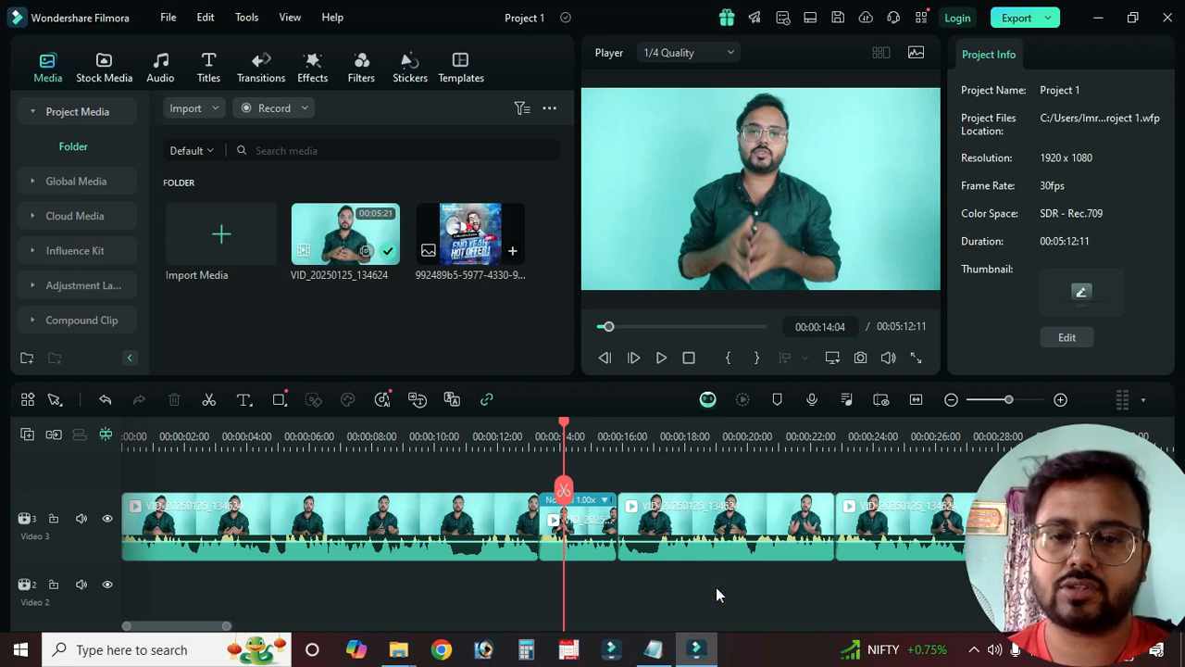
Step: Play the timeline from 00:00:12:24 across the junction of the first clip and the short second clip
click(721, 547)
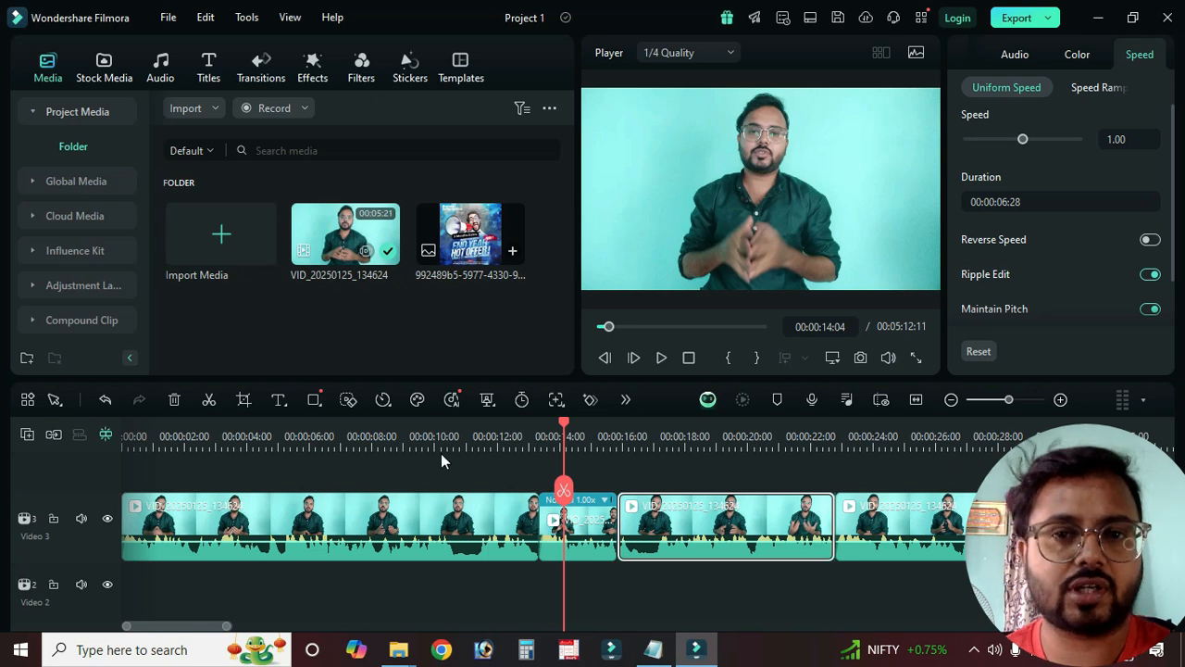
click(688, 358)
click(641, 602)
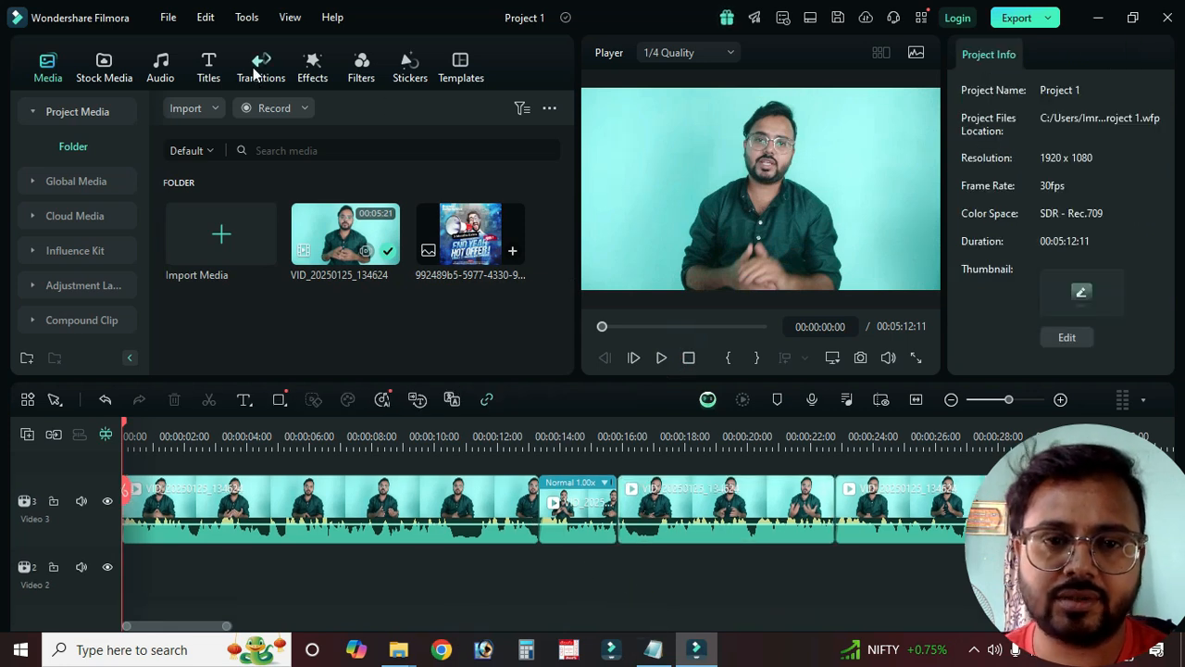
click(523, 437)
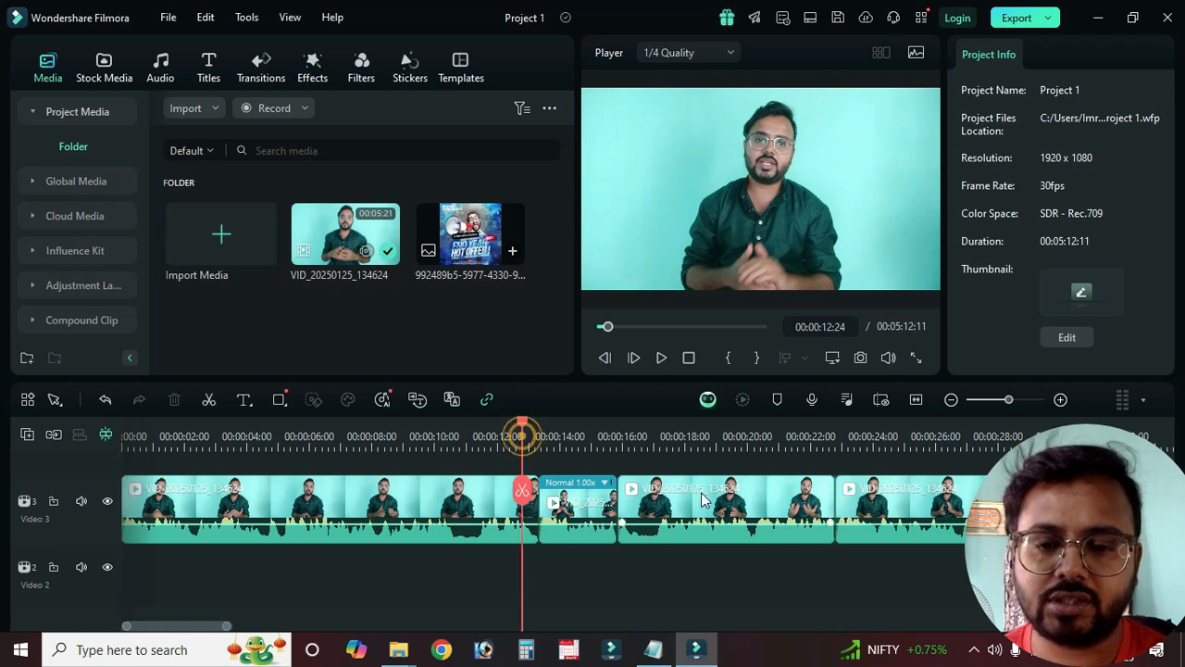
key(space)
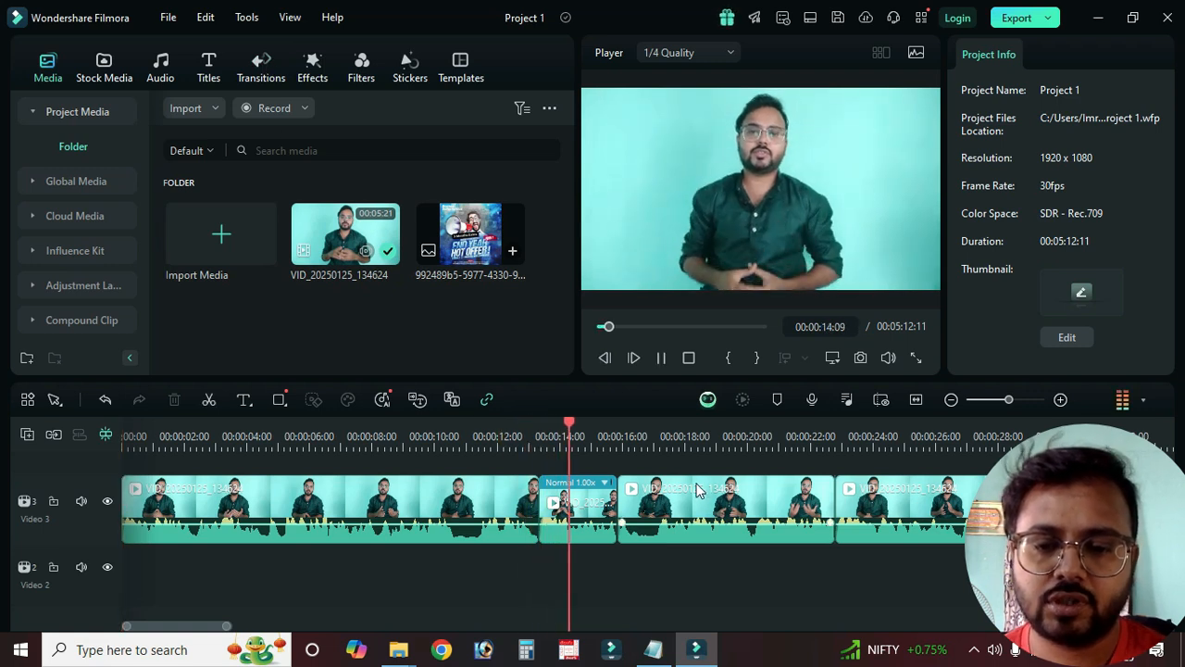
Step: Delete the clip directly after the short second clip on Video 3 and play across the new junction from 00:00:15:05
click(778, 505)
key(Delete)
click(597, 454)
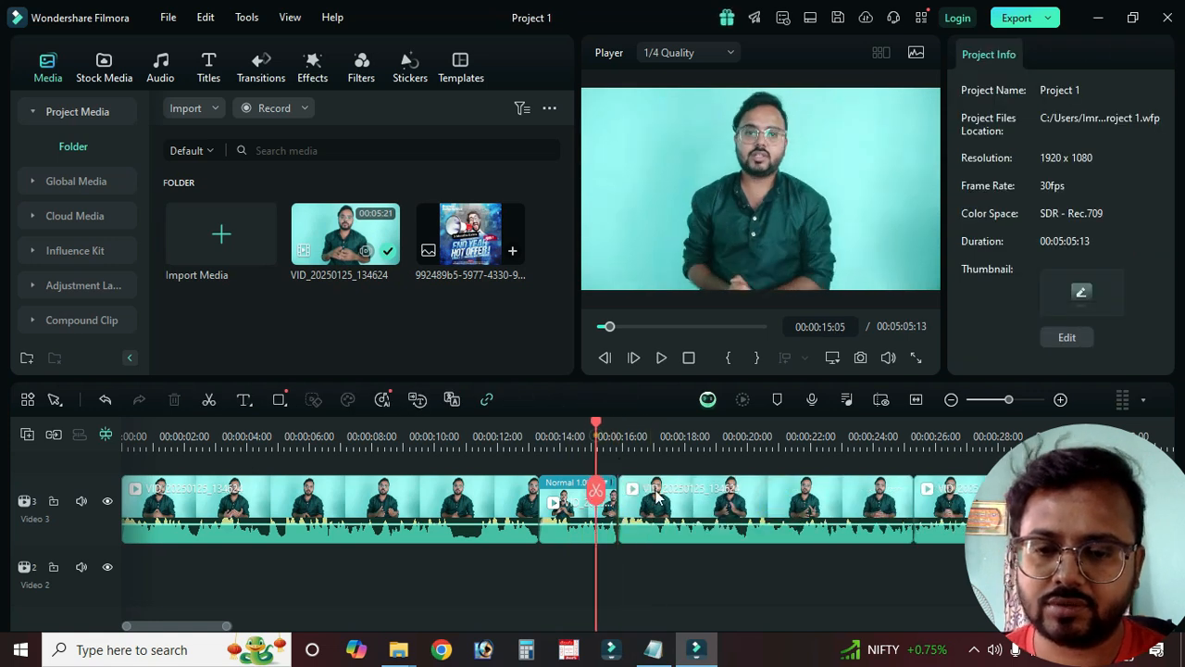
key(space)
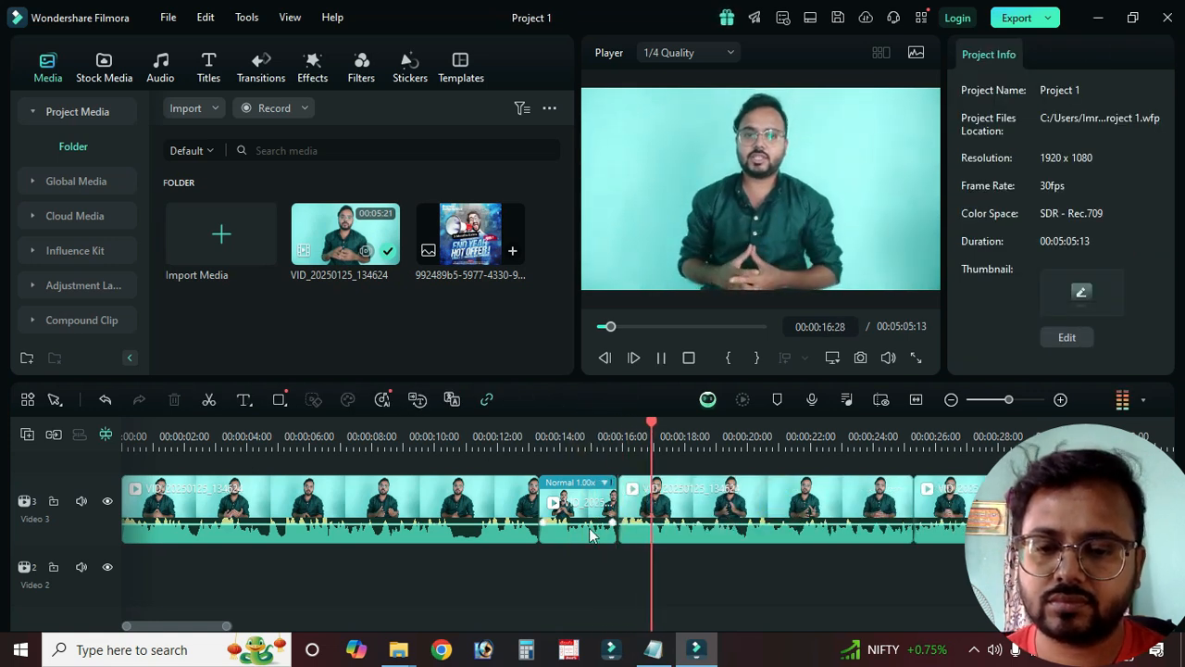
key(space)
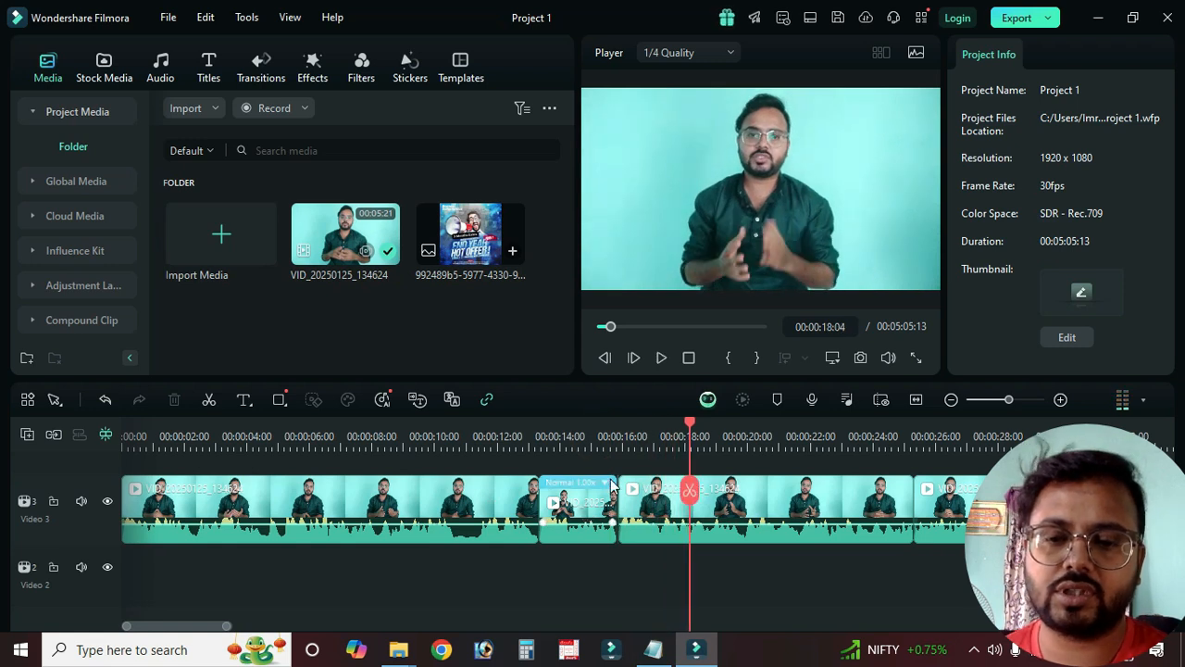
Step: Replay the passage from the end of the short second clip into the following clip, starting at 00:00:15:08
click(604, 443)
key(space)
click(600, 434)
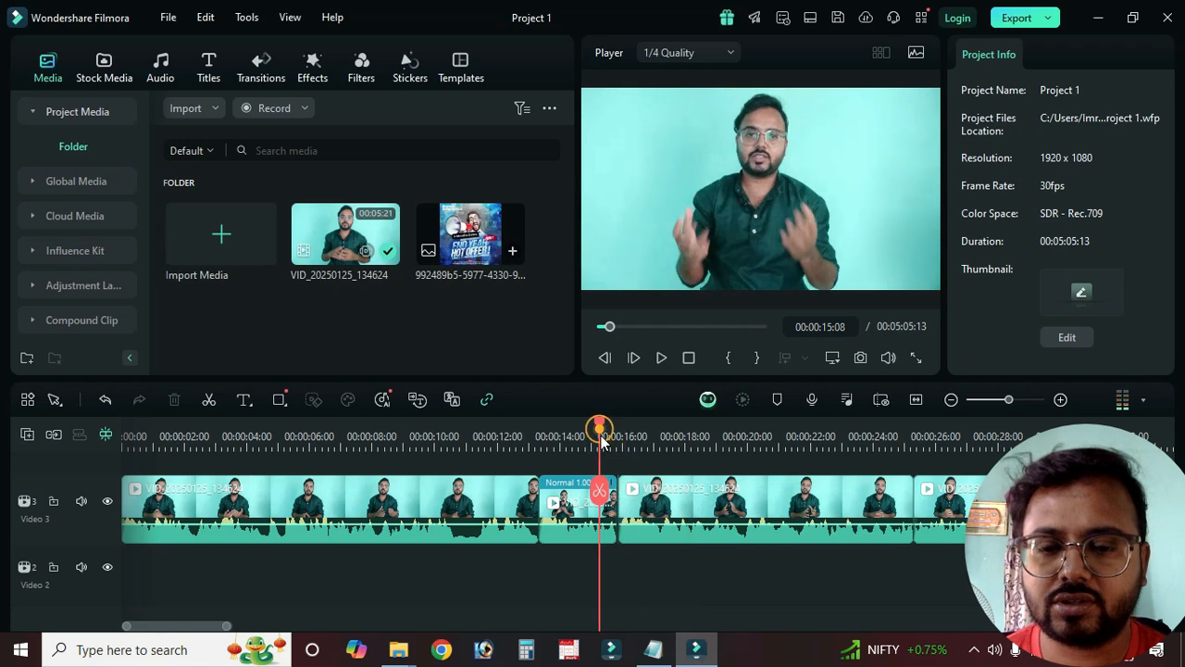
mouse_move(600, 429)
mouse_down()
mouse_move(675, 439)
mouse_move(600, 442)
mouse_up()
key(space)
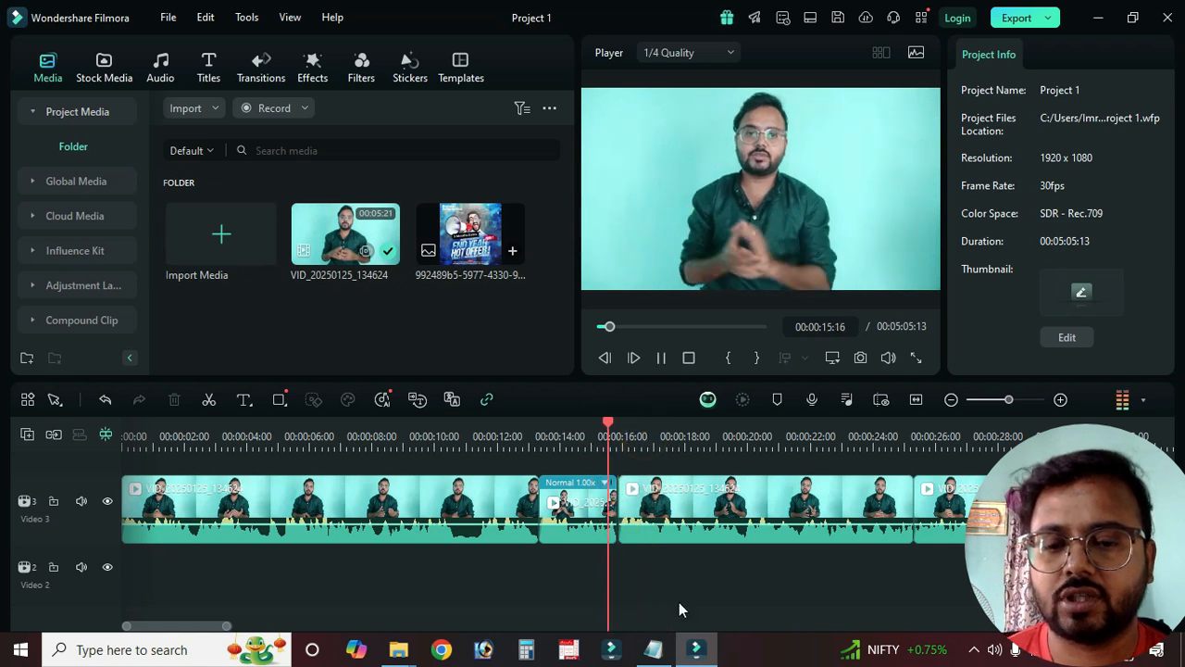
key(space)
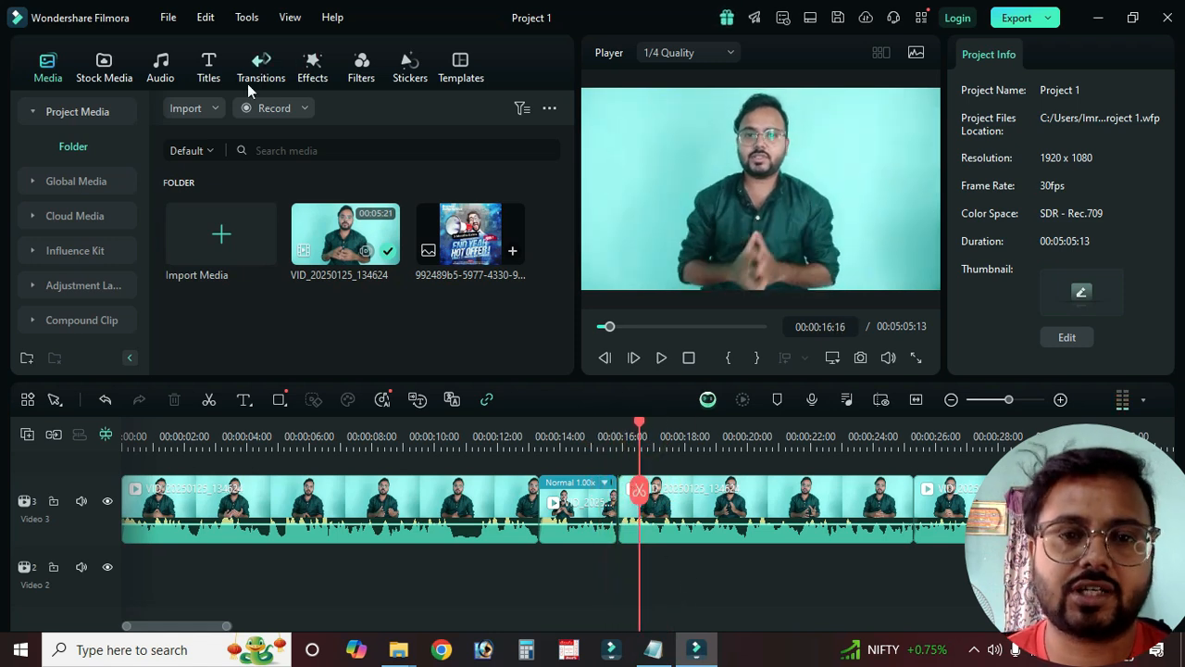
Step: Preview the trending transition Fuchsia Transition 02 and place it at the end of the short second clip
click(257, 74)
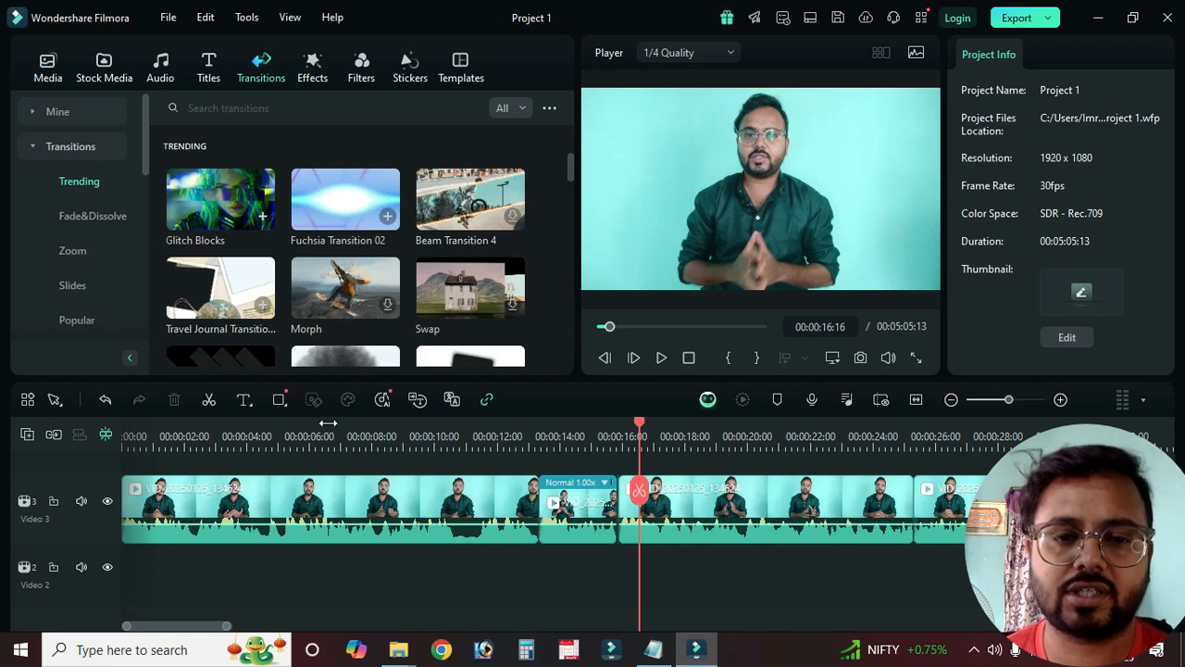
click(333, 206)
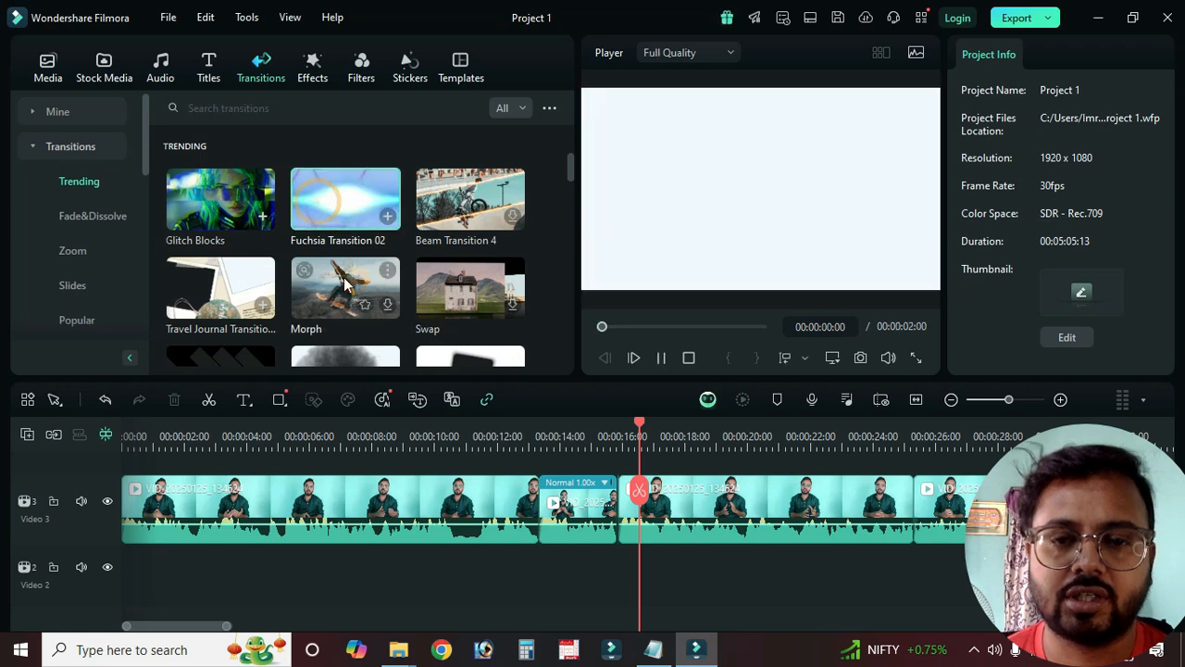
drag(332, 198, 613, 560)
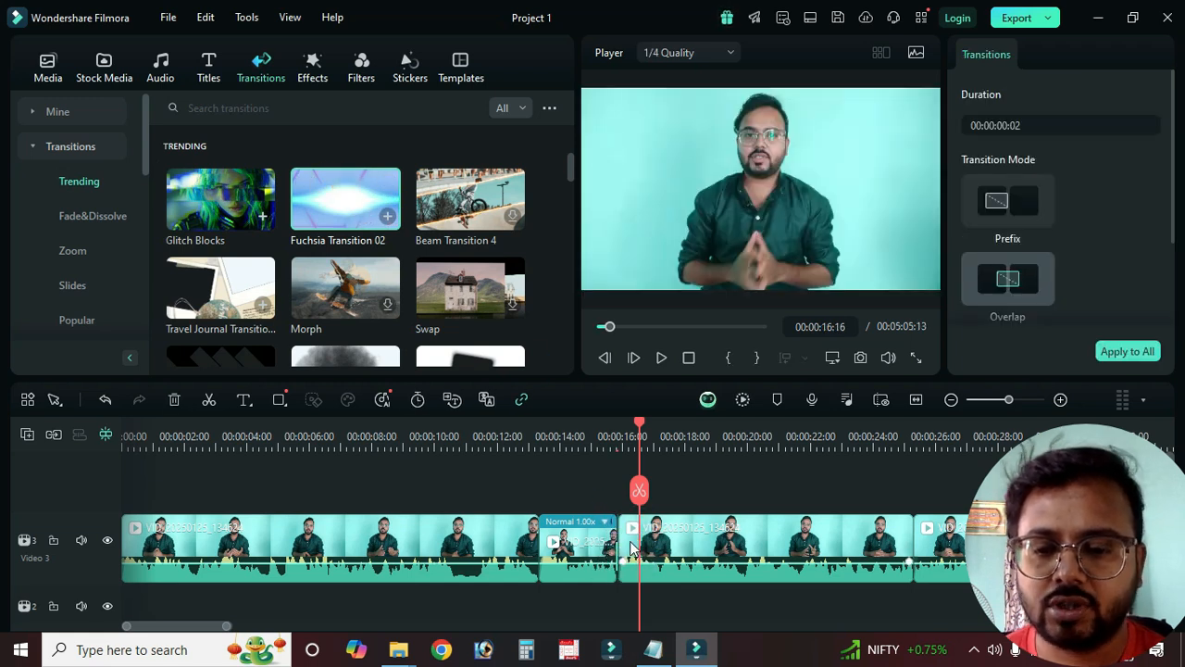
Step: Delete the one-frame leftover clip after the short second clip and apply Fuchsia Transition 02 at the junction with the following clip
drag(1008, 399, 1030, 404)
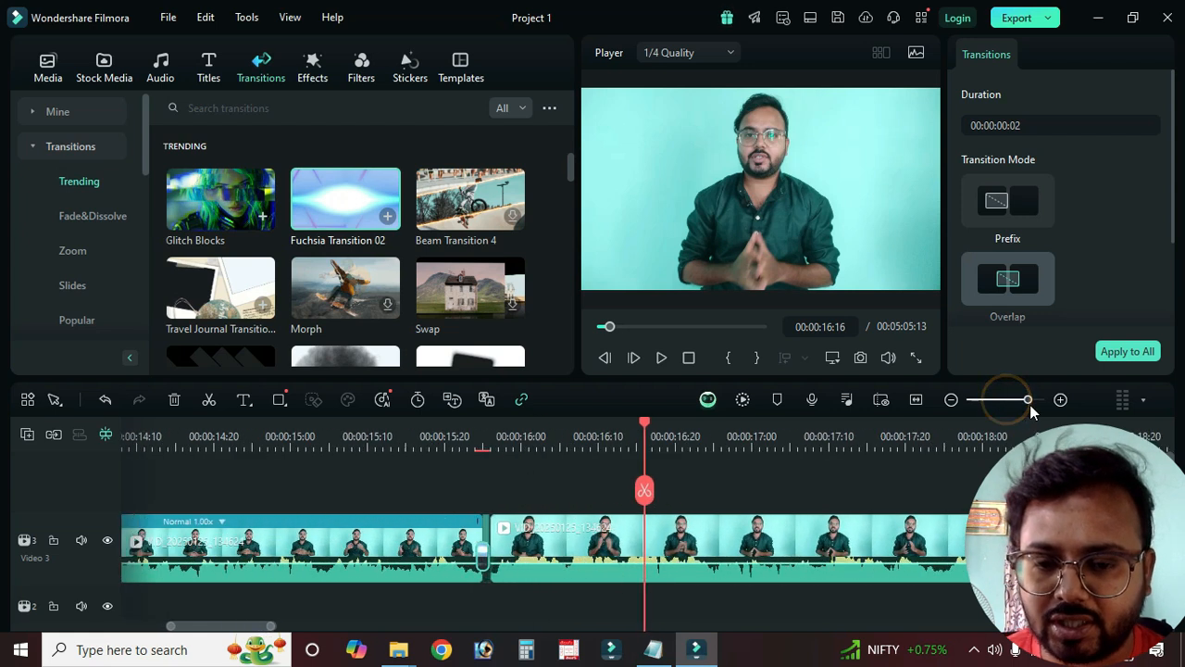
click(417, 532)
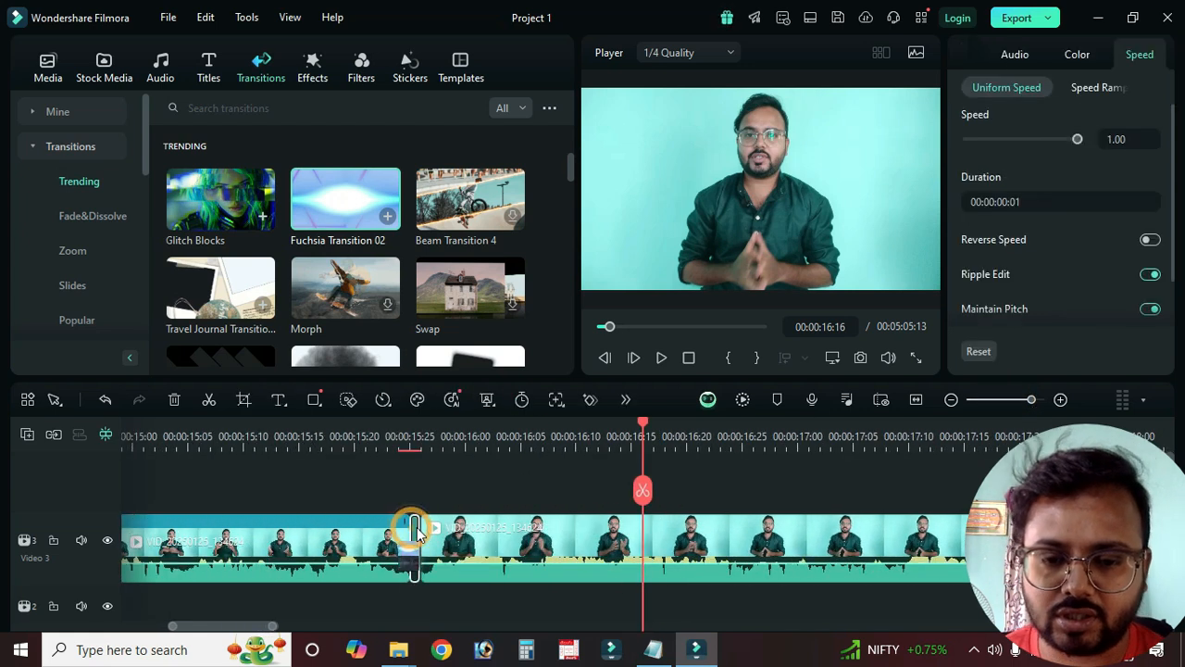
key(Delete)
drag(348, 176, 412, 534)
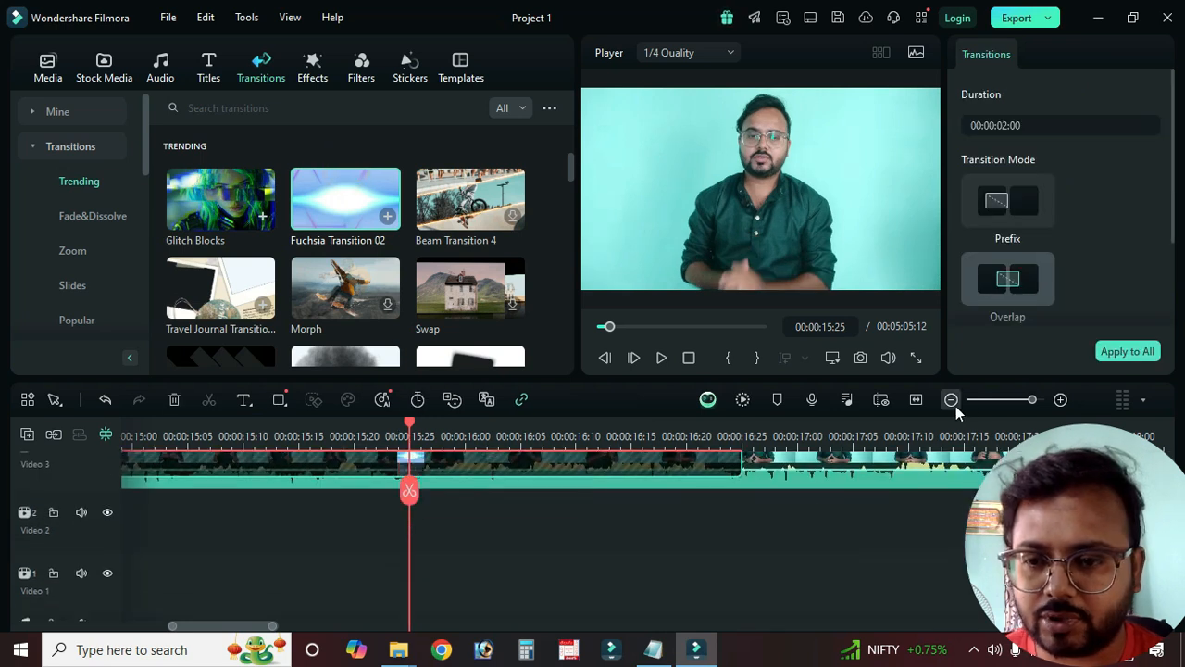
drag(1032, 399, 1006, 400)
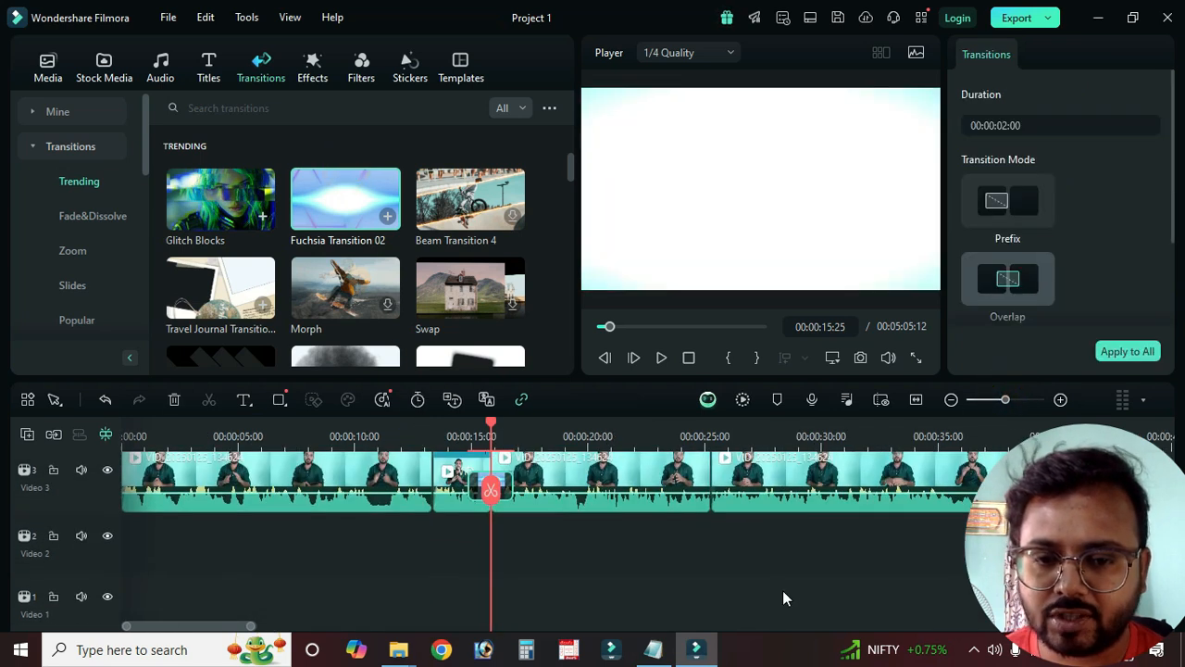
Step: Remove and reapply Fuchsia Transition 02 at the junction after the short second clip on Video 3, and play across it
scroll(782, 597, up, 2)
click(551, 500)
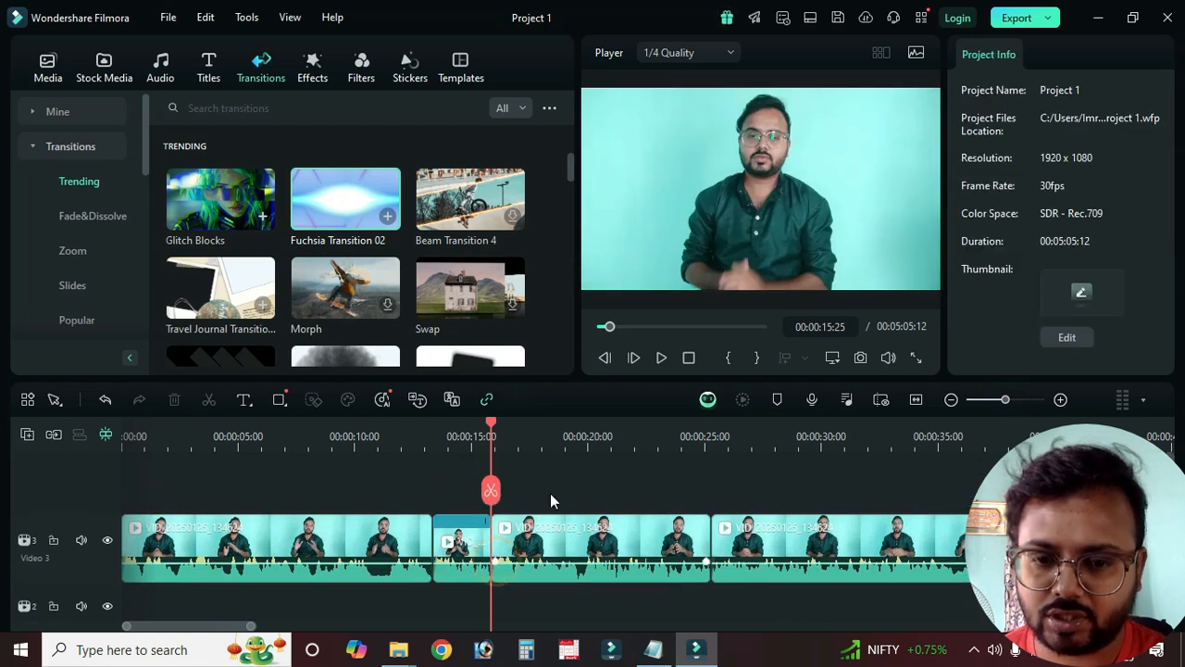
drag(339, 218, 451, 449)
drag(491, 541, 492, 541)
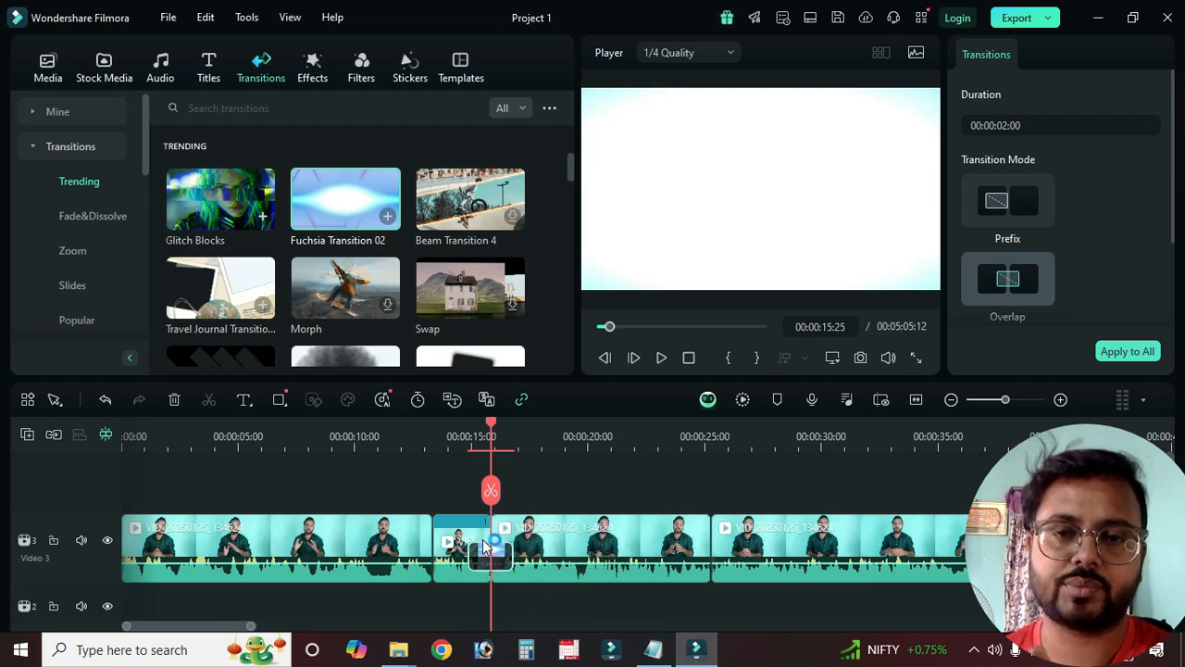
click(449, 436)
key(space)
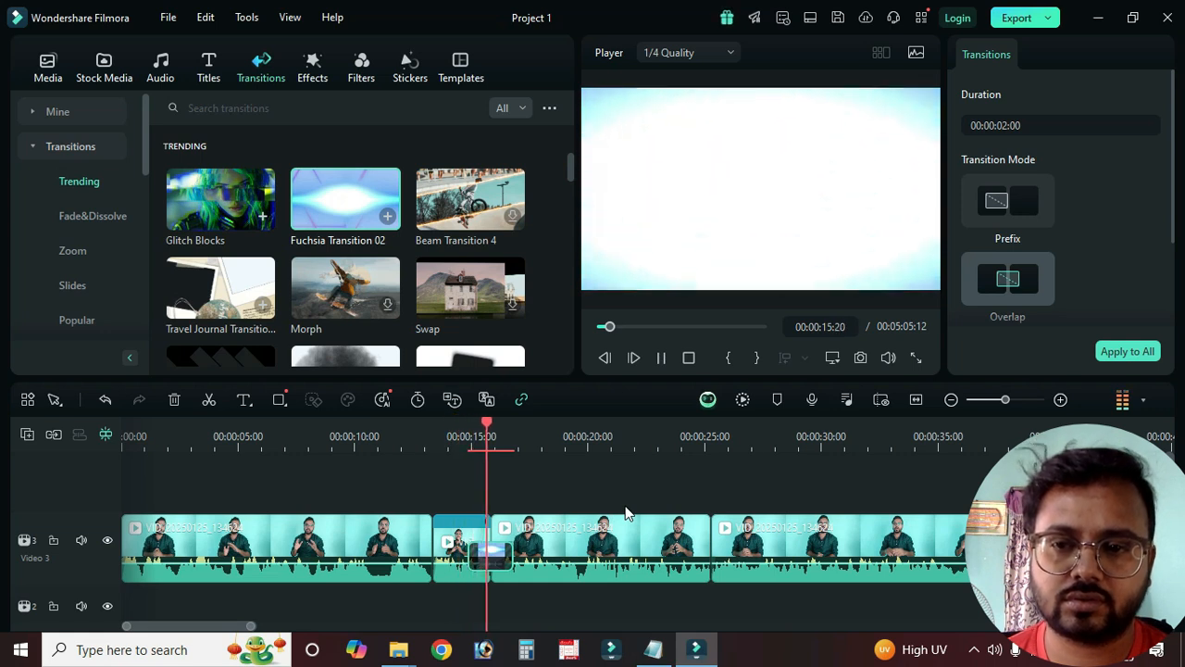
key(space)
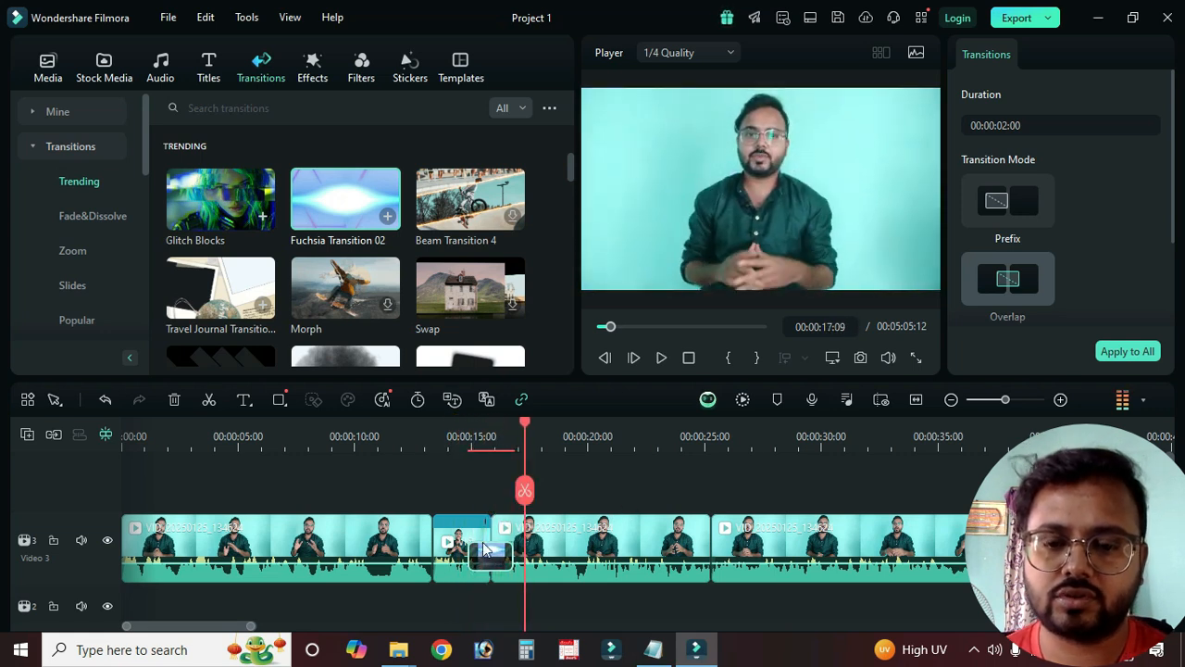
Step: Replace Fuchsia Transition 02 with the Swap transition at the same junction and play across it from 00:00:14:18
click(474, 556)
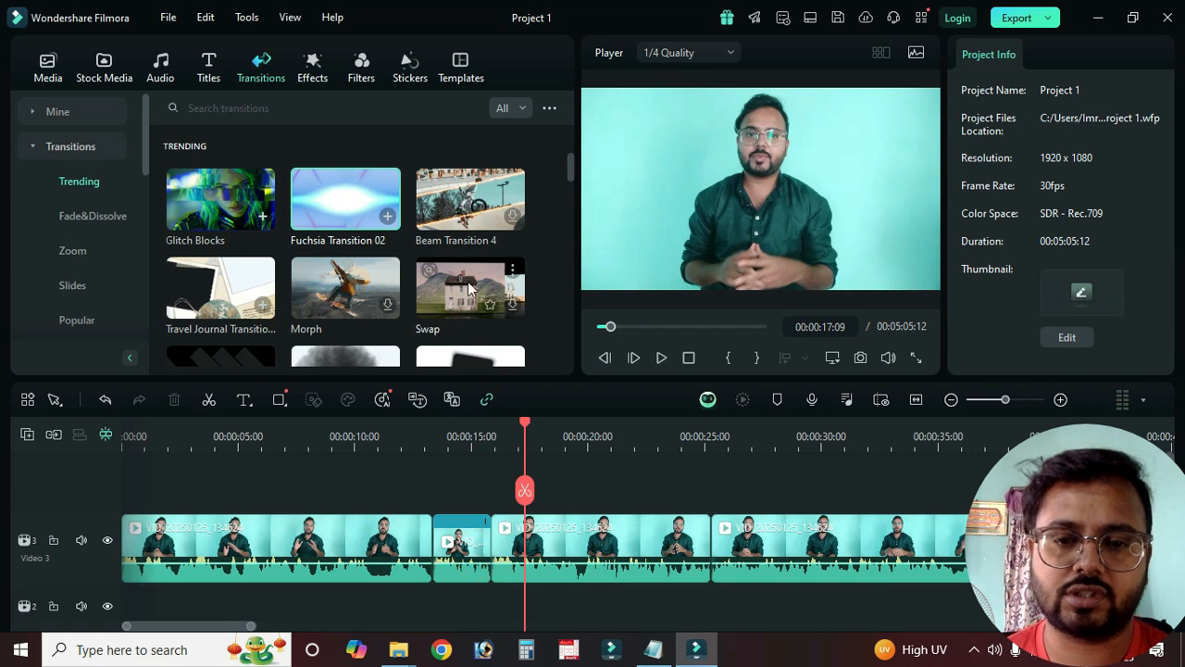
drag(460, 281, 492, 541)
click(462, 441)
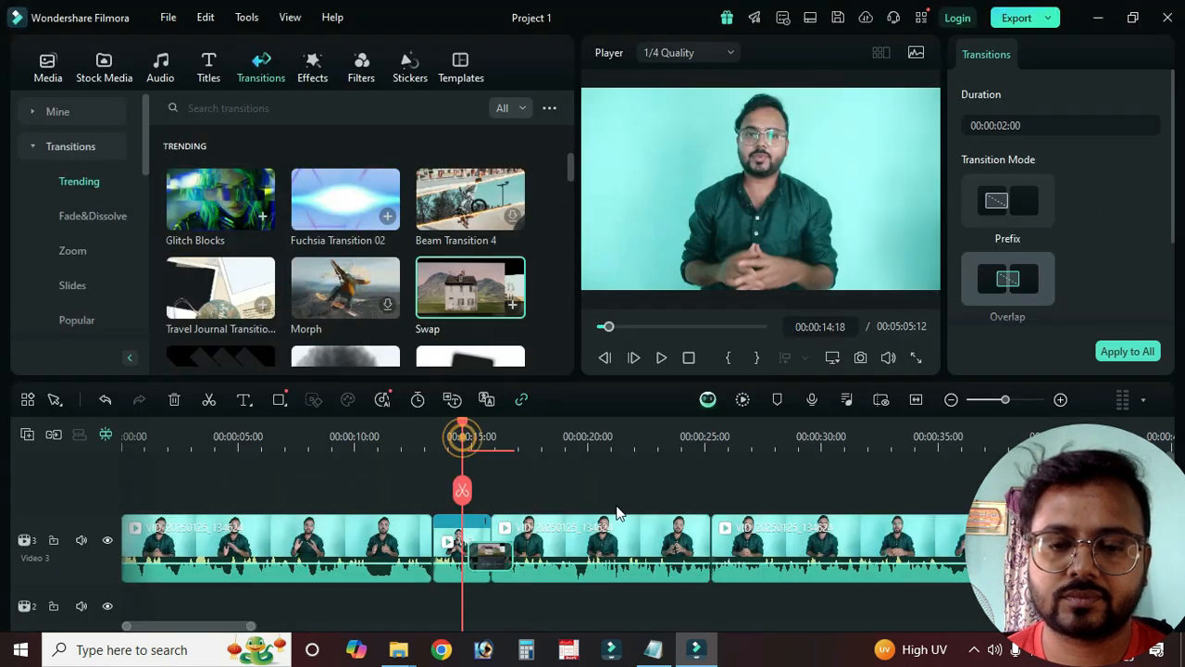
key(space)
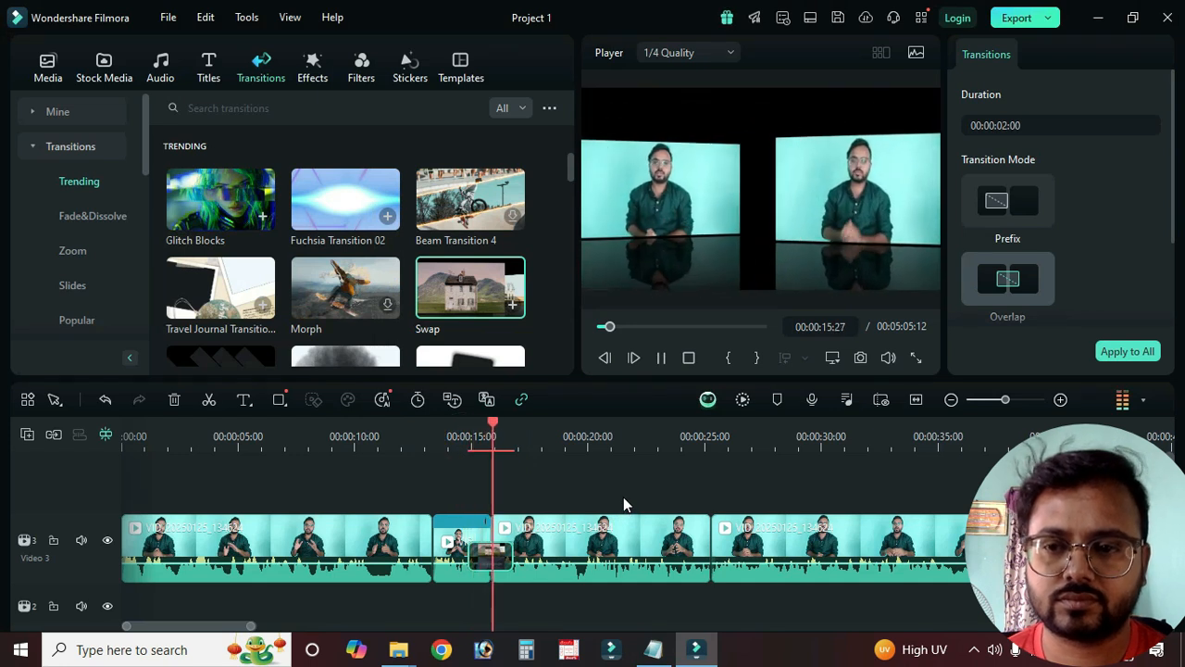
key(space)
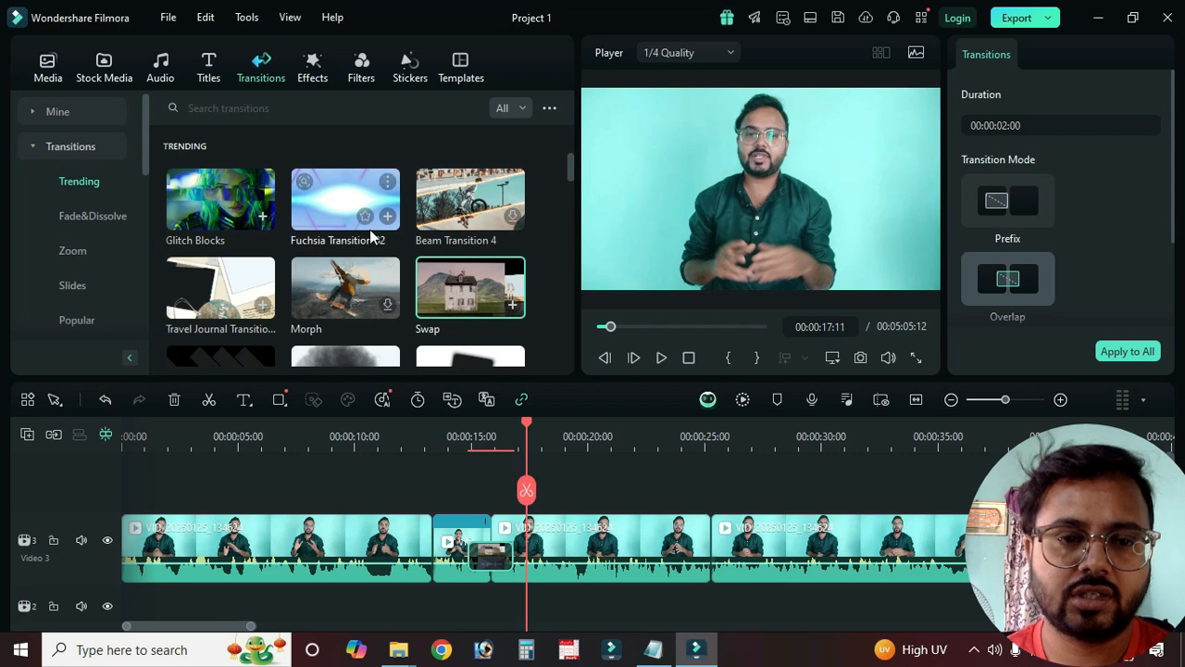
Step: Preview the trending transitions Graduation Transition 01 and Camera Shutter
scroll(370, 232, down, 5)
scroll(357, 271, down, 2)
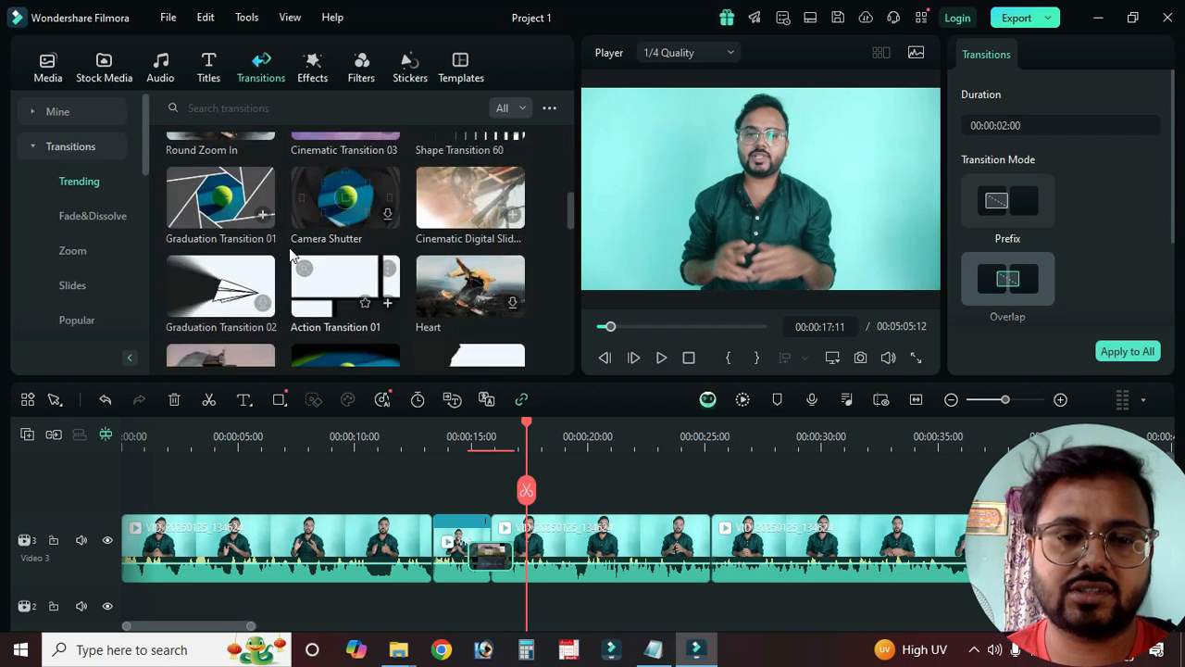
click(220, 200)
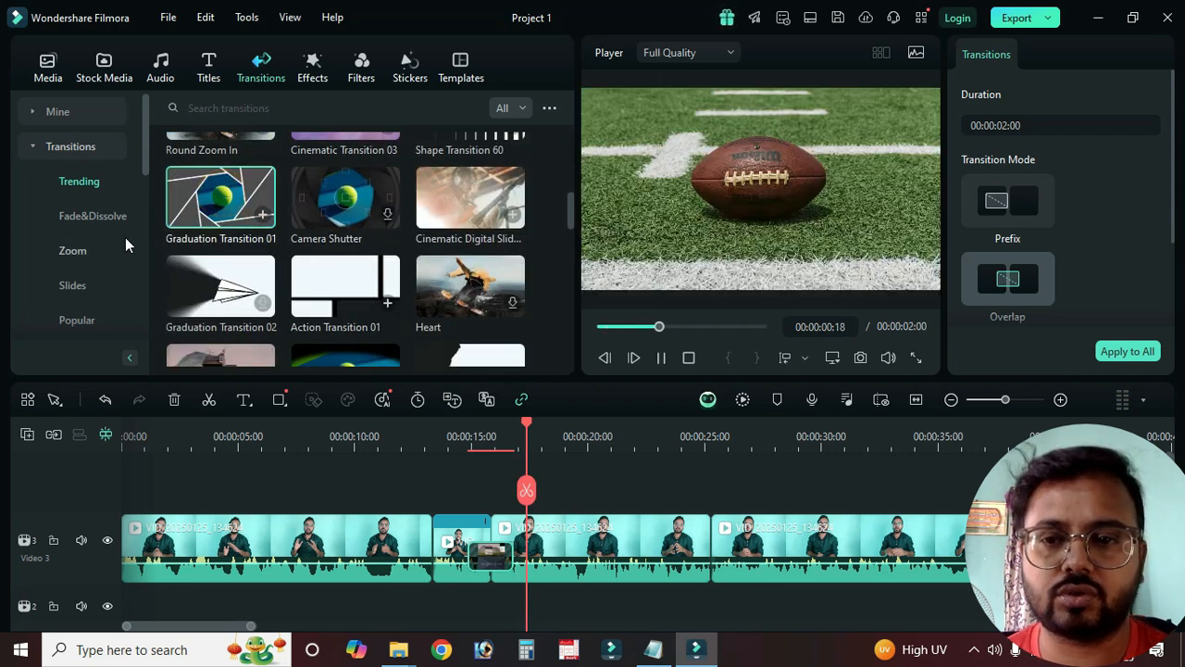
click(329, 200)
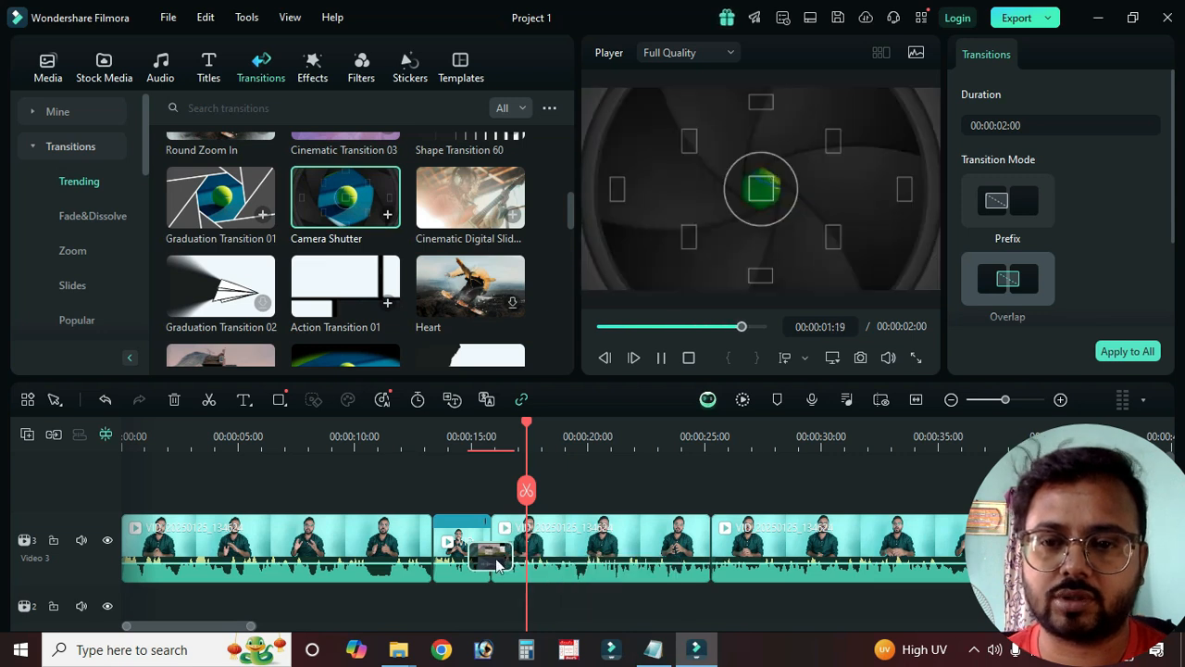
Step: Replace Swap with the Heart transition at the junction after the short second clip and play across it
click(494, 562)
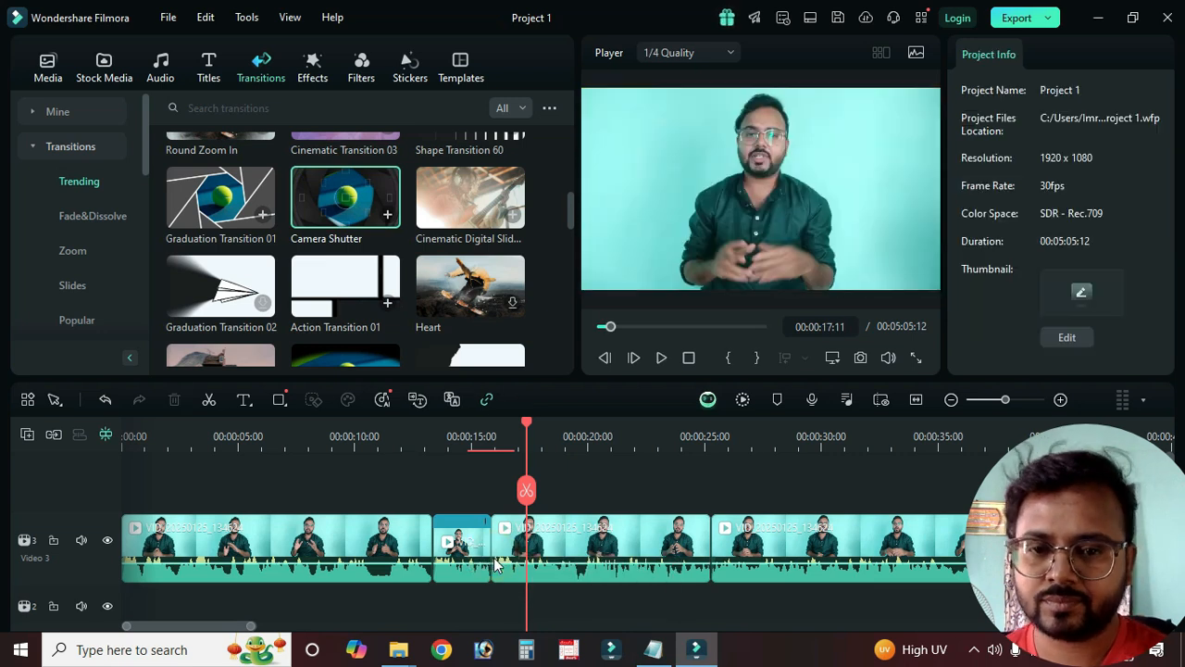
click(460, 305)
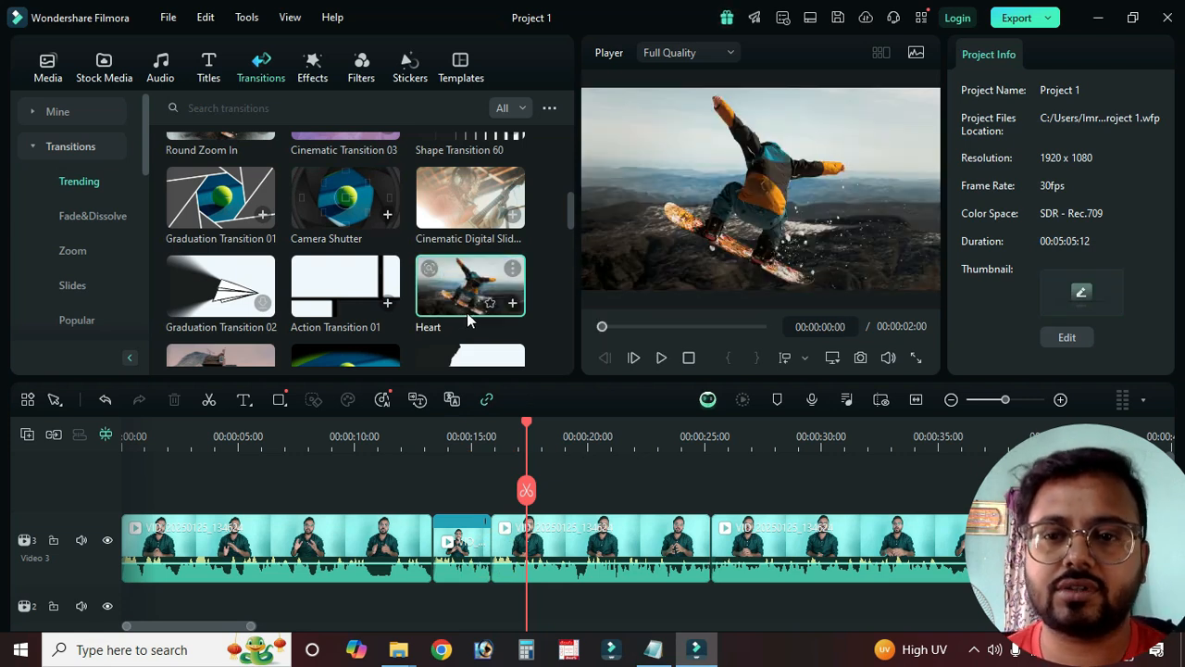
drag(464, 300, 489, 553)
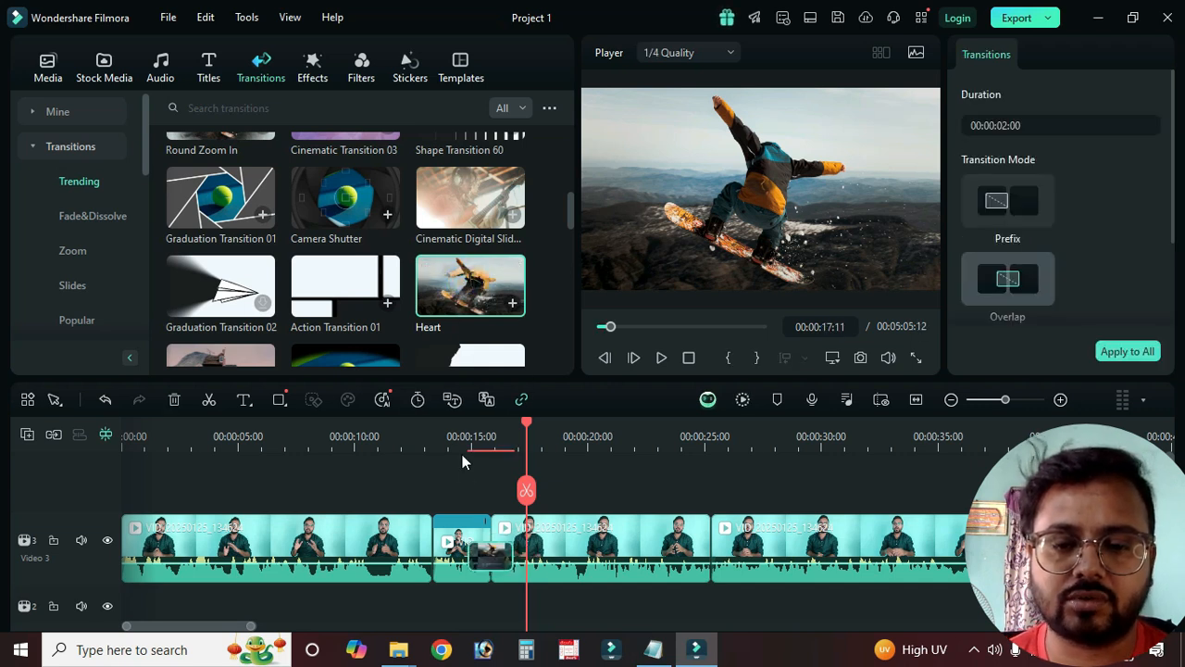
click(463, 450)
key(space)
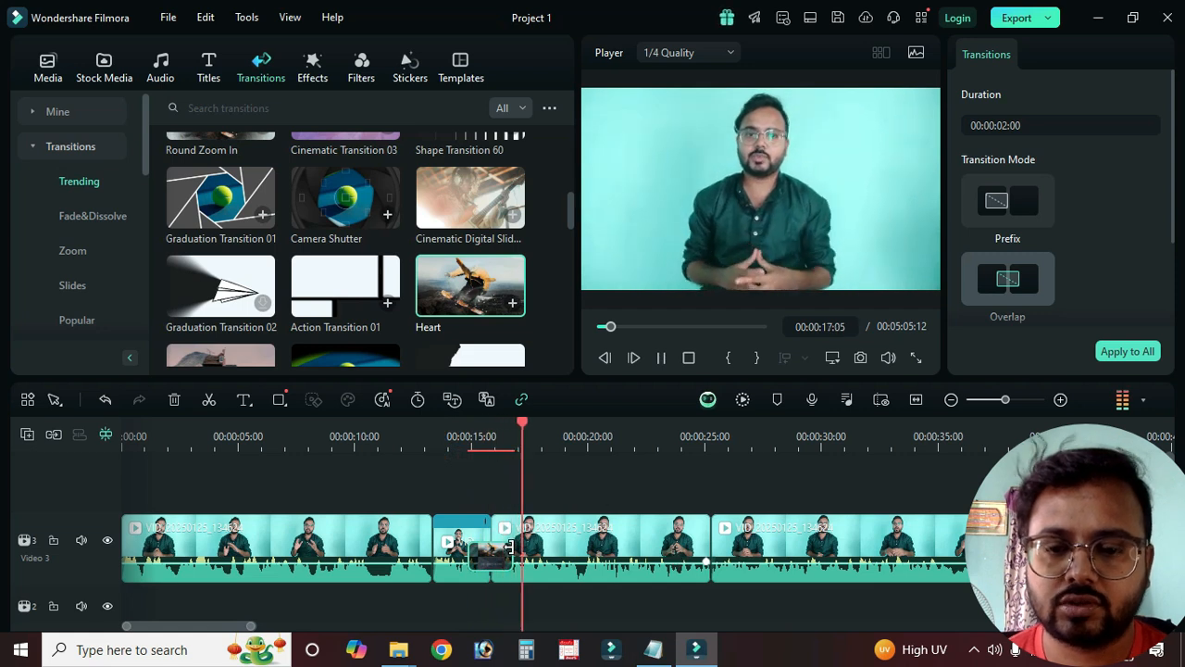
Step: Replace Heart with Graduation Transition 02 at the junction after the short second clip and play across it
click(485, 552)
key(Delete)
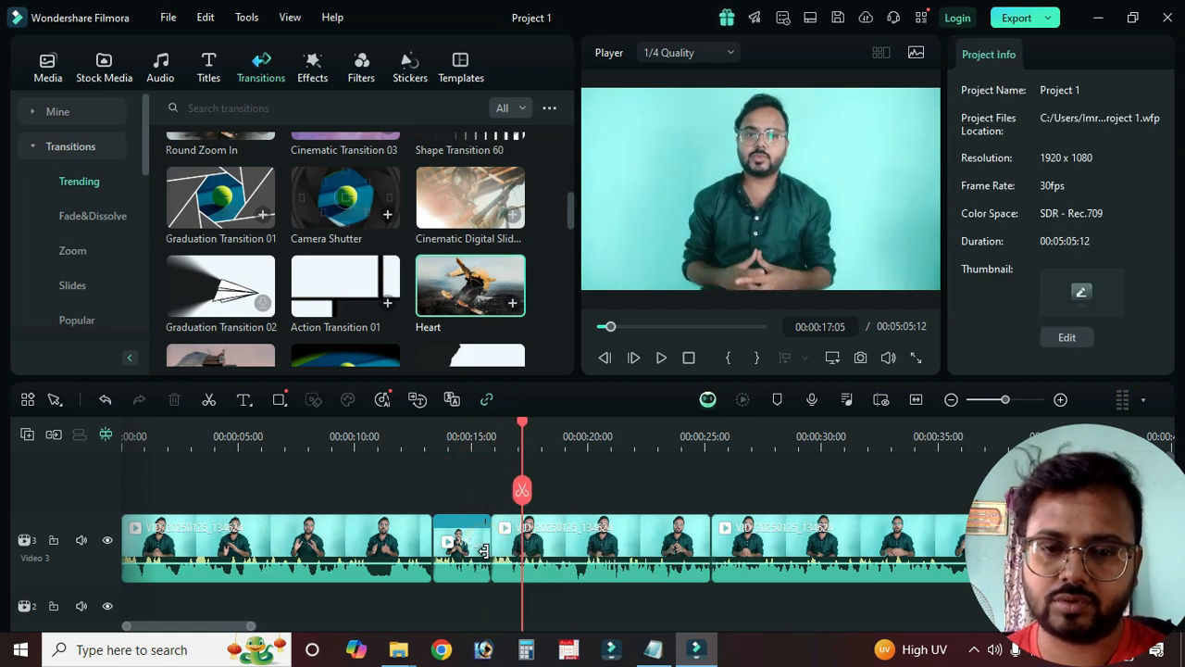
drag(208, 276, 531, 516)
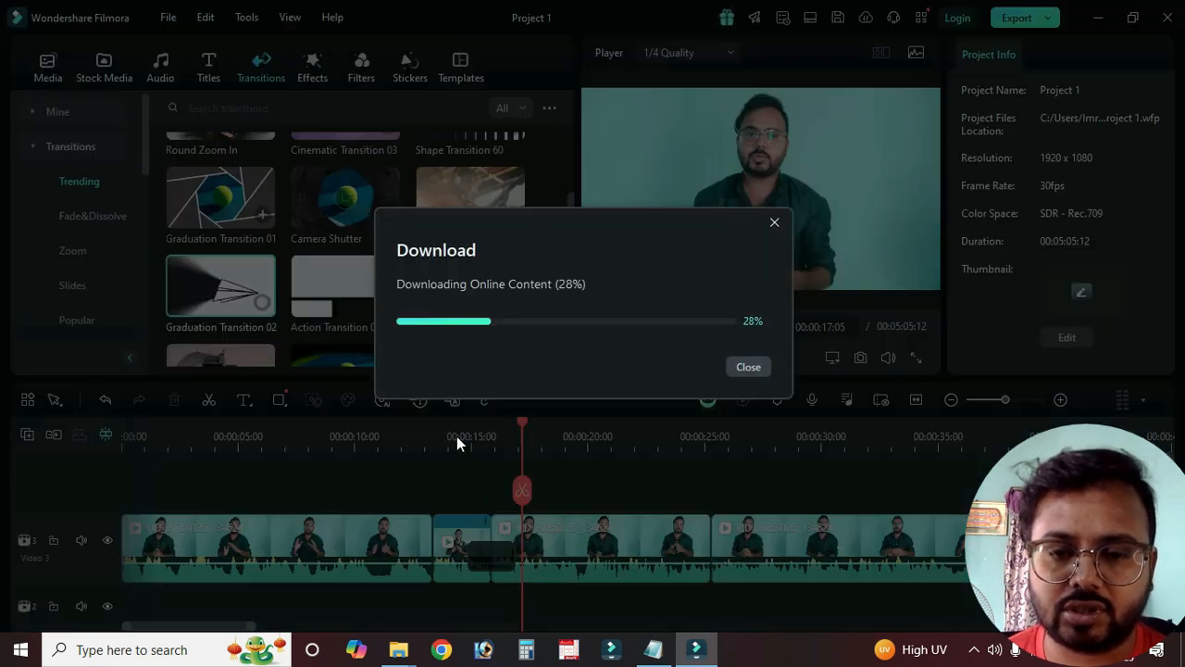
click(457, 437)
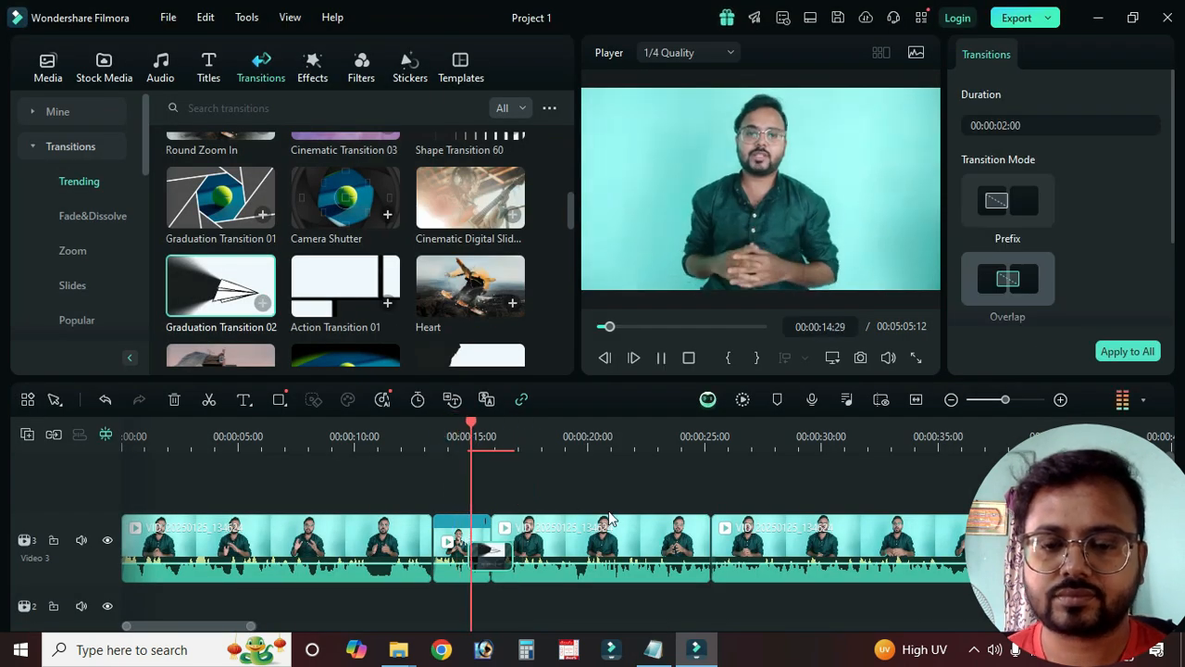
key(space)
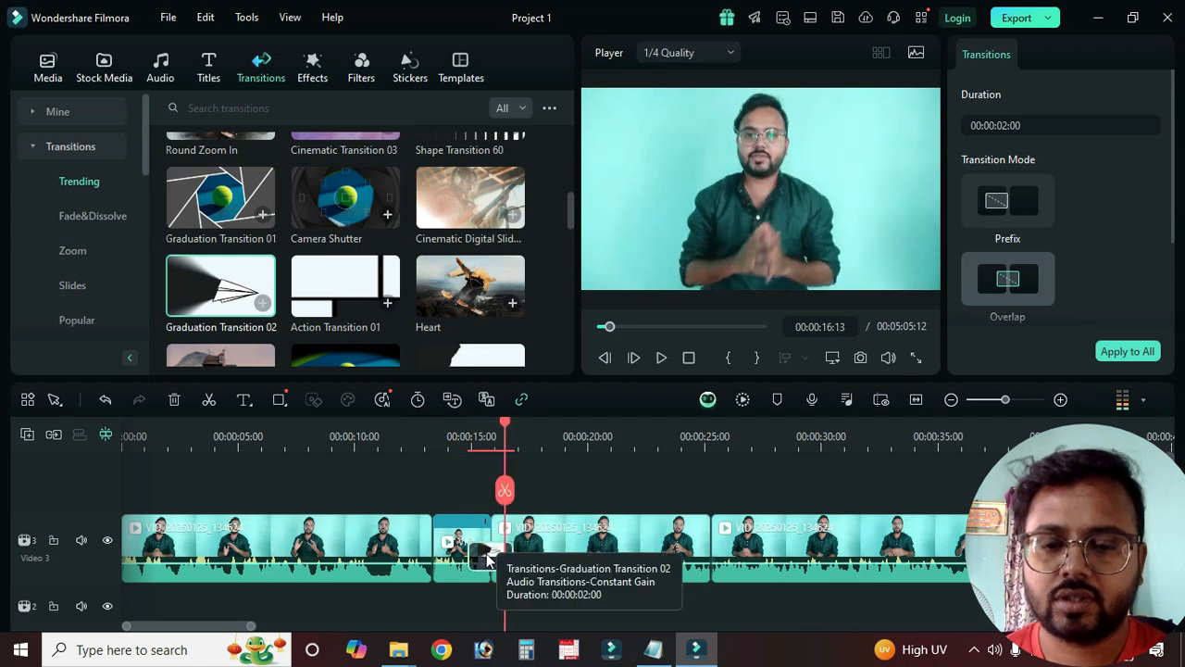
Step: Replace Graduation Transition 02 with Action Transition 01 at the end of the short second clip
click(487, 553)
key(Delete)
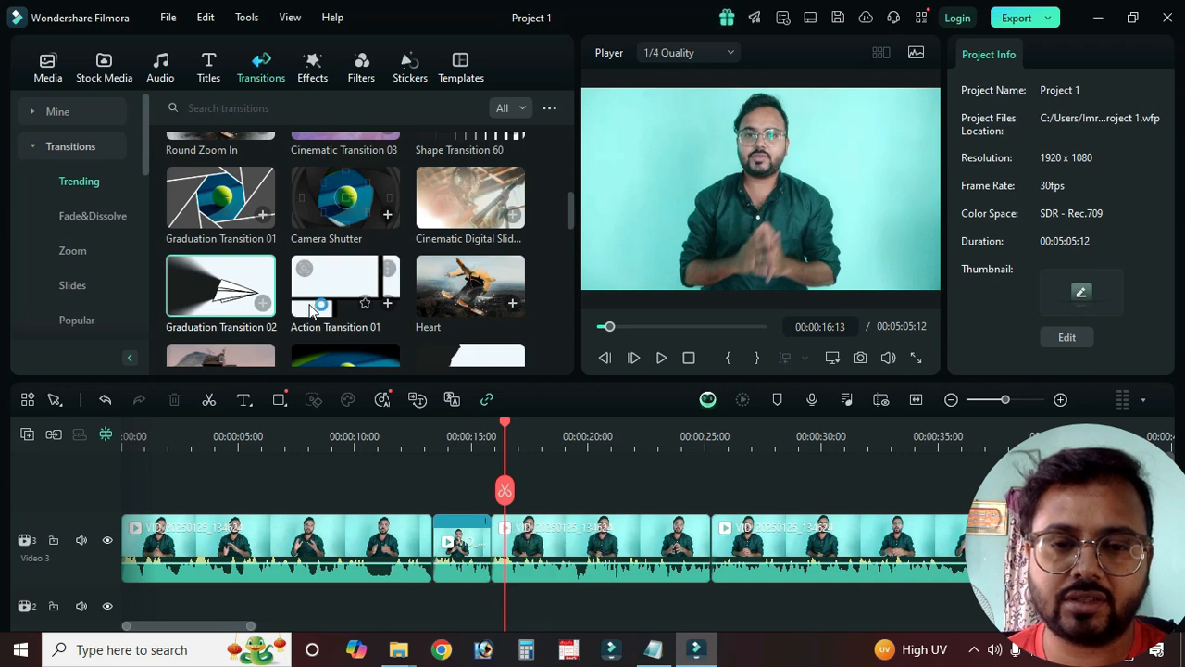
drag(366, 316, 489, 565)
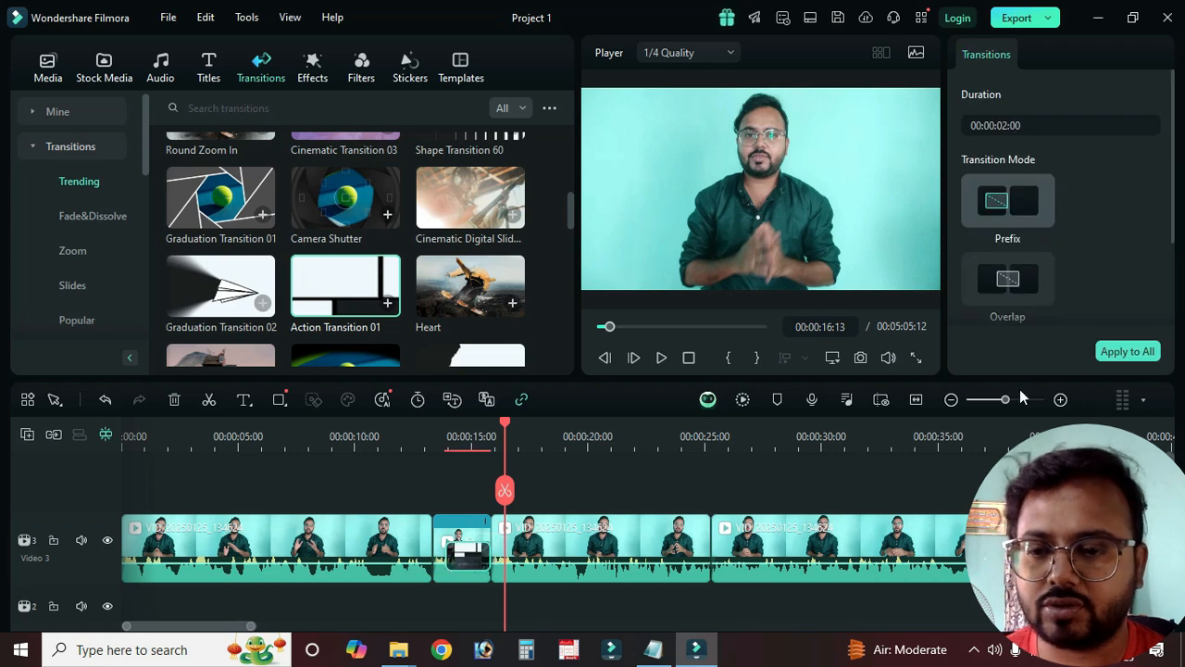
Step: Move Action Transition 01 over the junction and back to the end of the short clip, and play through it
drag(1007, 400, 1018, 399)
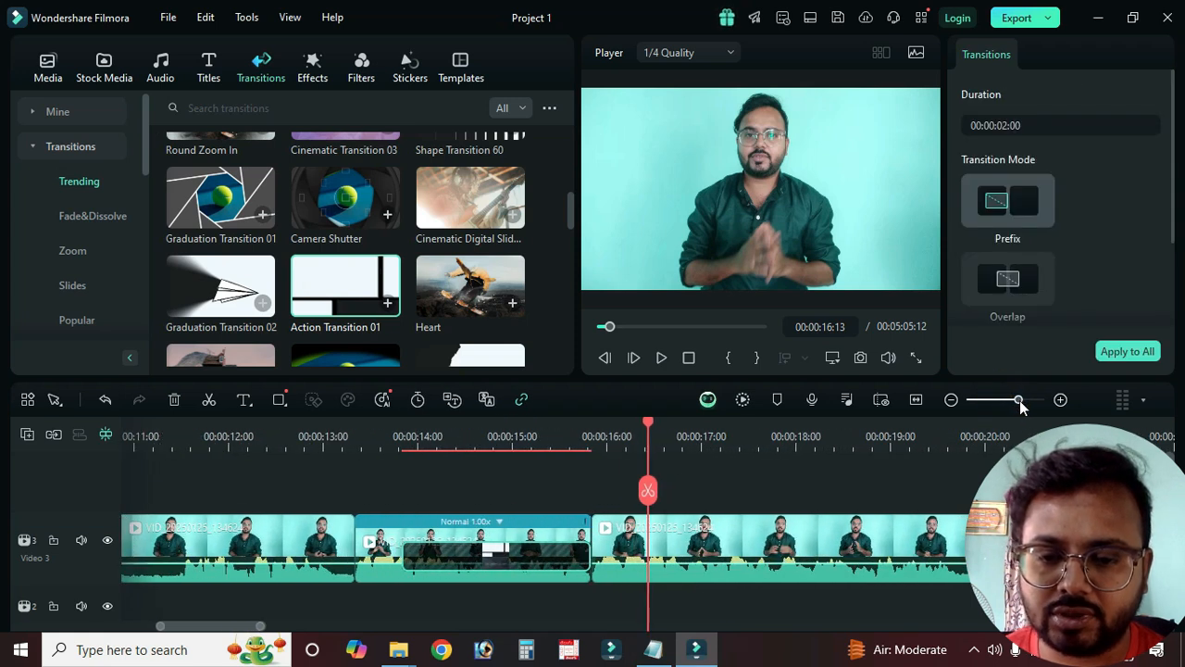
drag(526, 565, 615, 565)
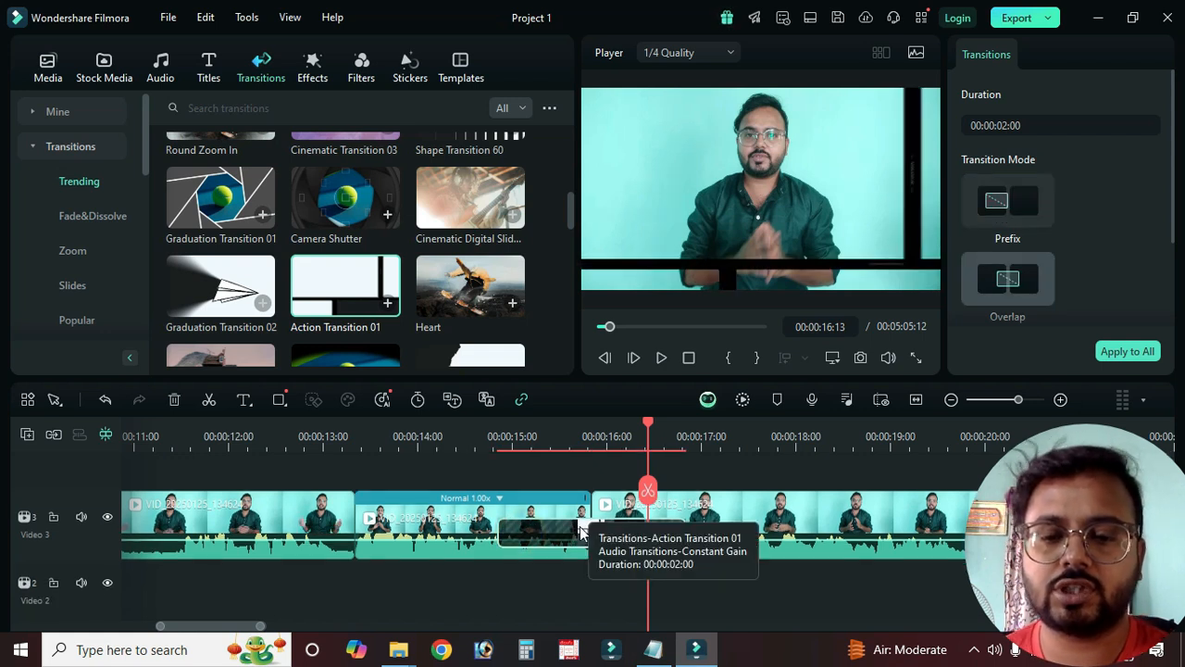
drag(595, 533, 524, 542)
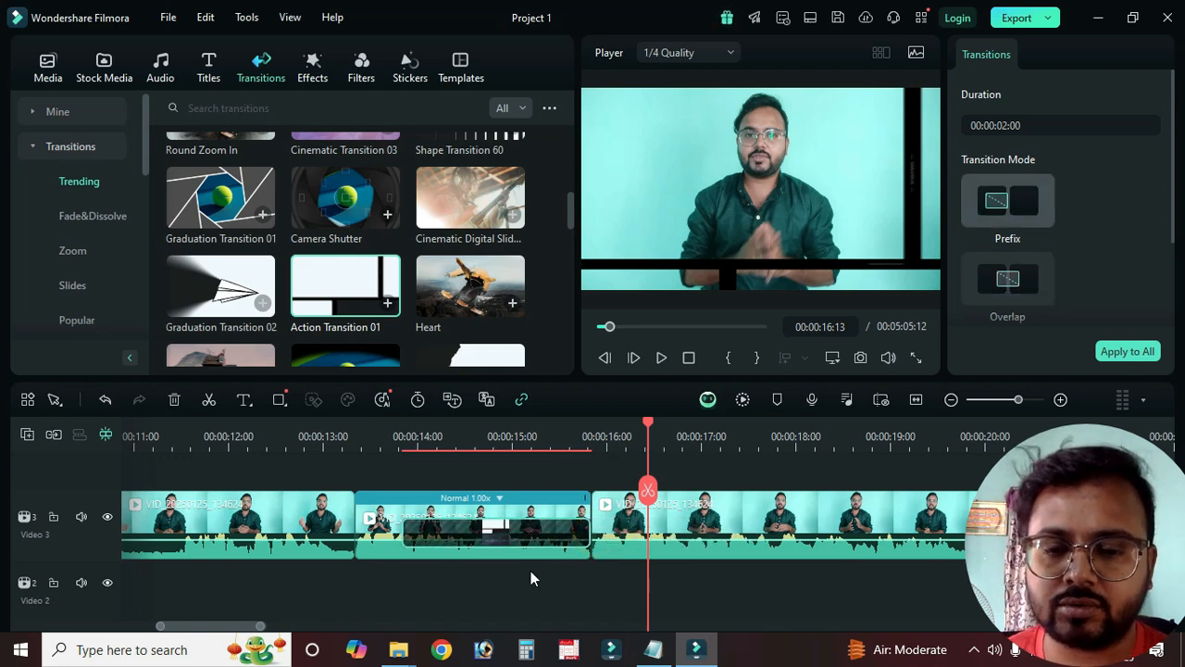
click(383, 429)
key(space)
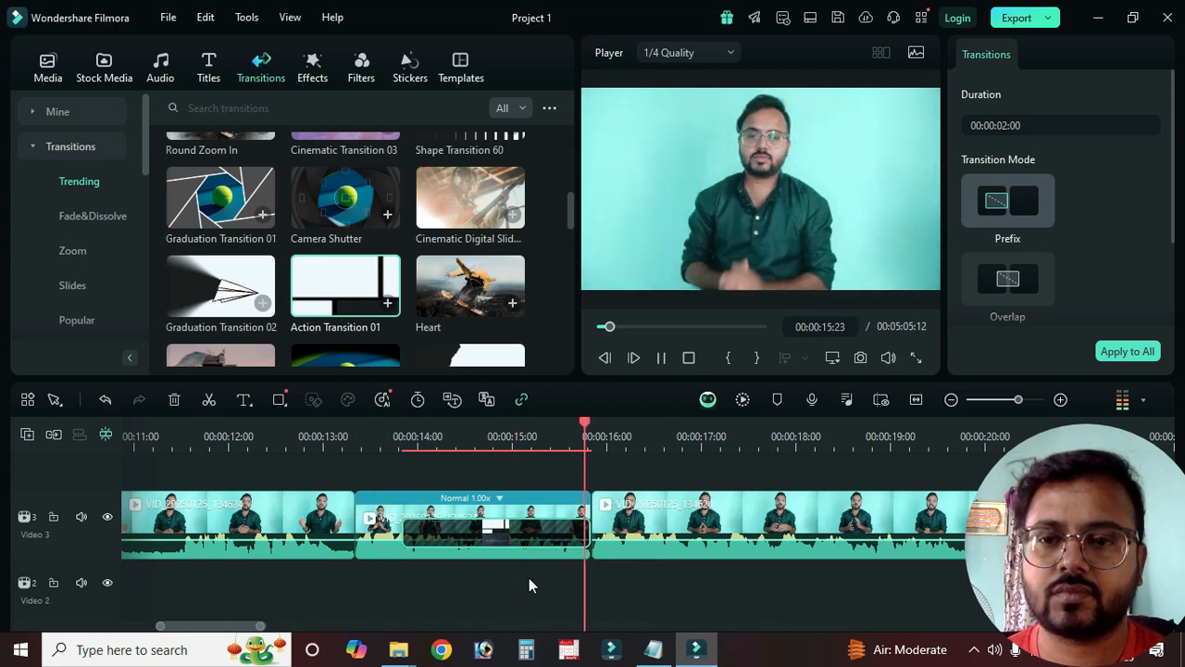
key(space)
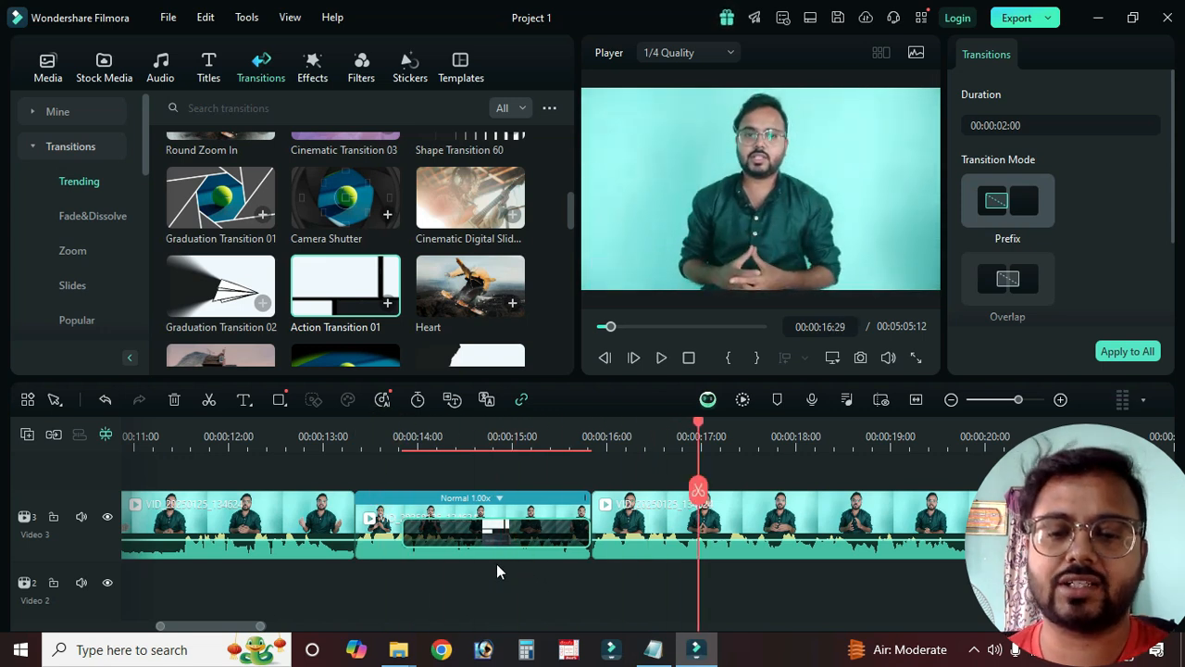
Step: Move Action Transition 01 to the start of the clip following the short second clip and play across it
drag(491, 526, 626, 530)
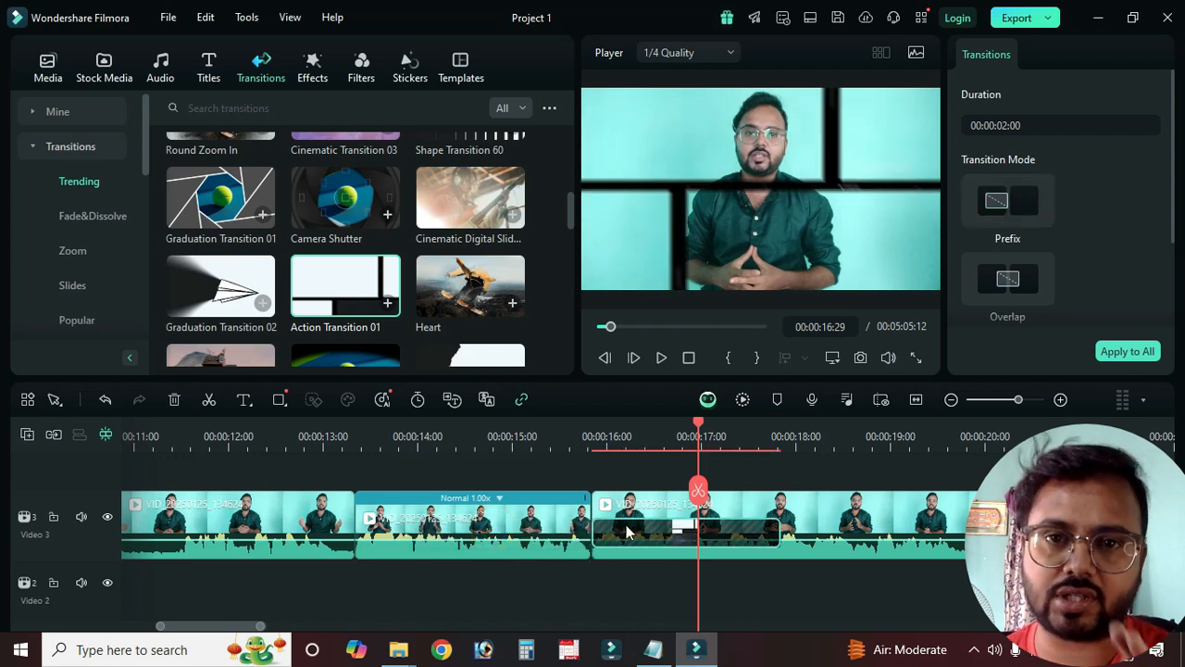
click(544, 435)
key(space)
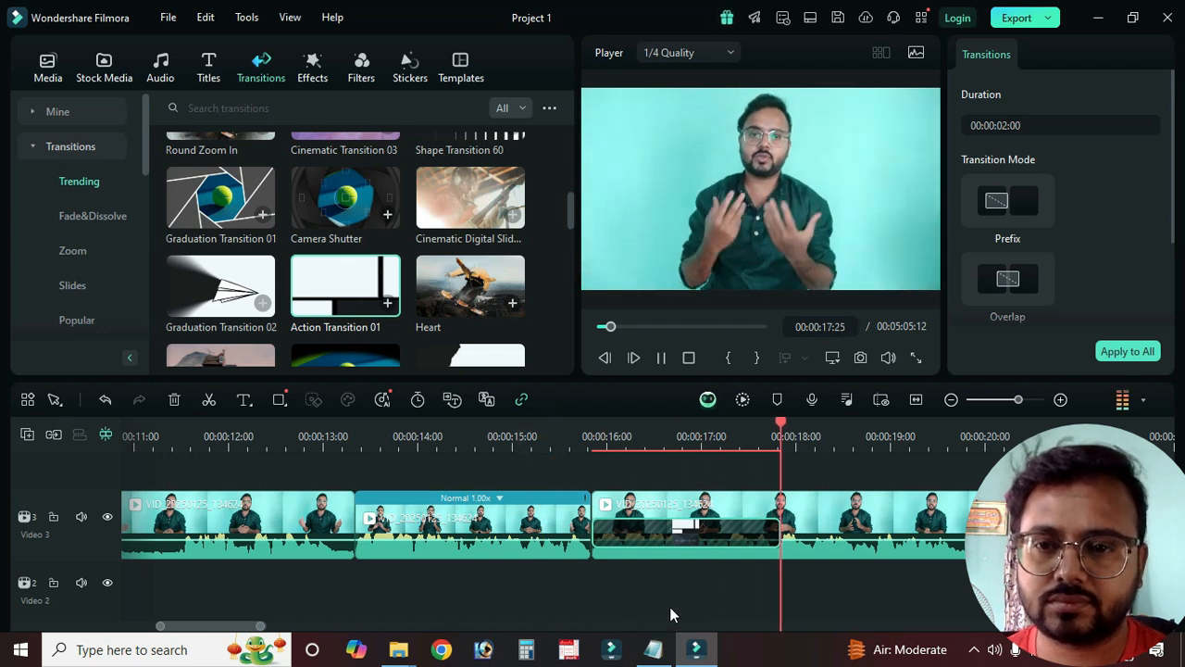
key(space)
Step: Delete Action Transition 01 from the start of the clip following the short second clip
click(683, 529)
key(Delete)
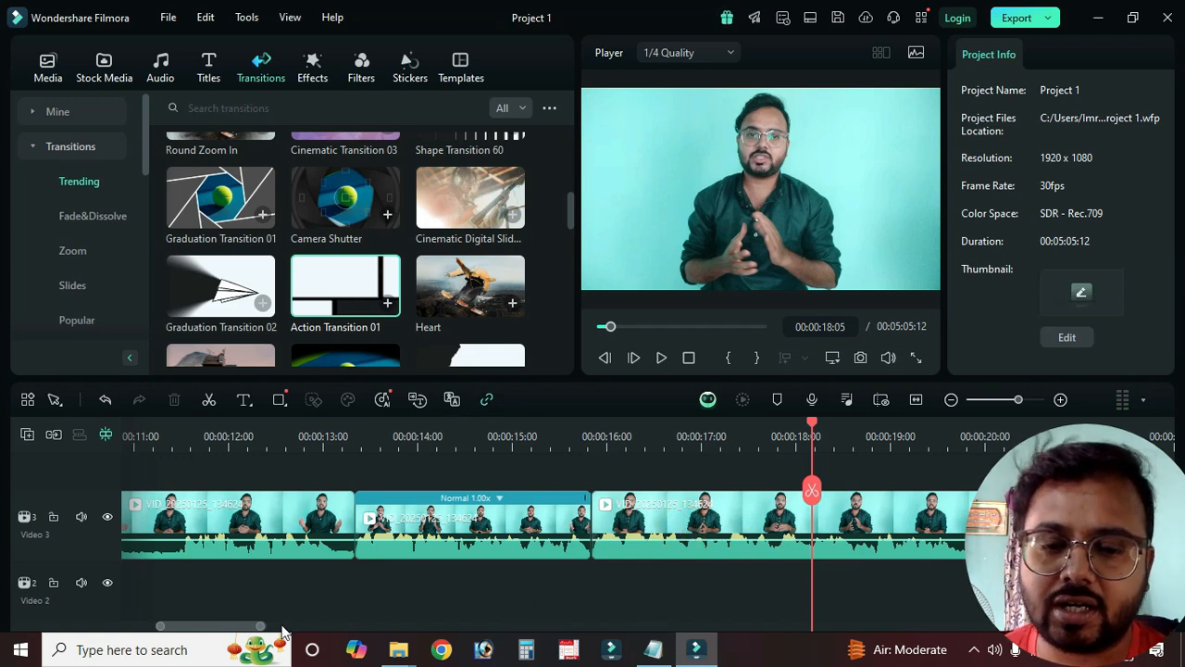
Step: Split the long last clip on Video 3 at 00:03:17:05, about 00:03:28 and 00:03:43:18
click(916, 400)
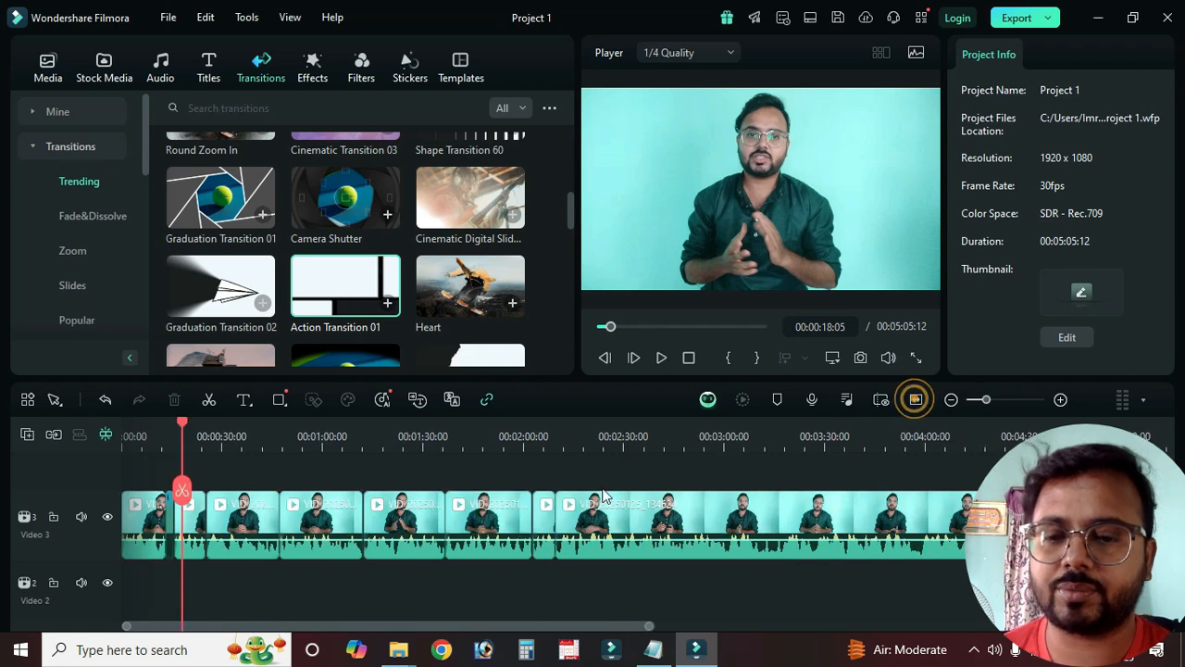
click(781, 449)
key(ctrl+b)
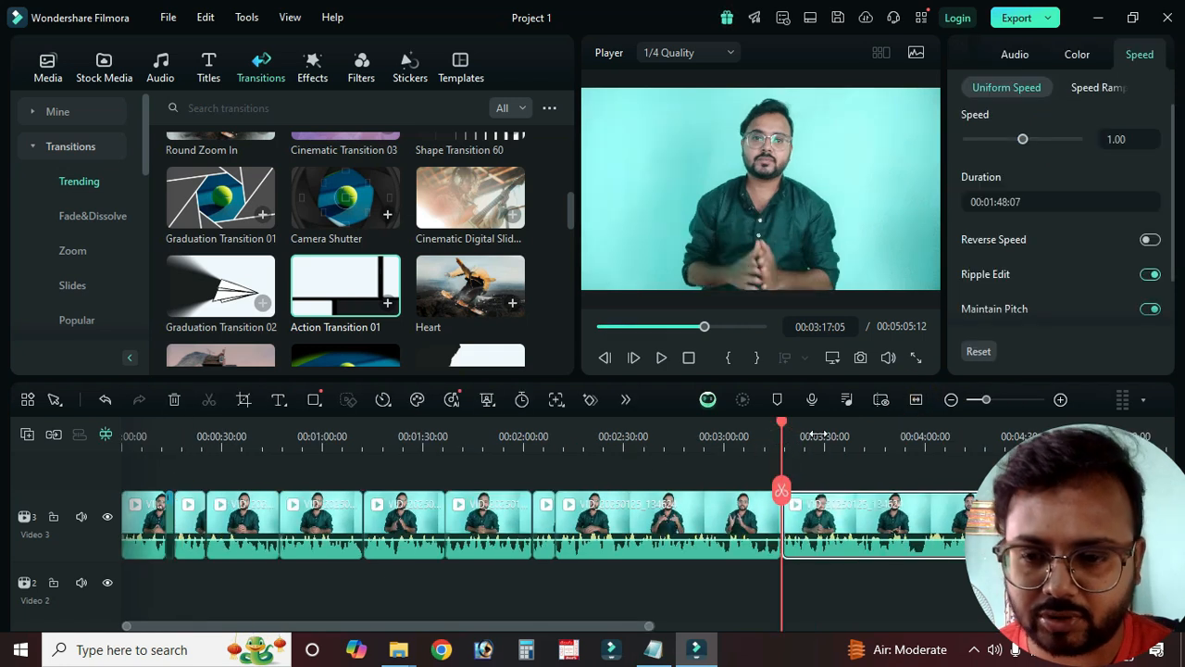
click(819, 437)
key(ctrl+b)
click(871, 441)
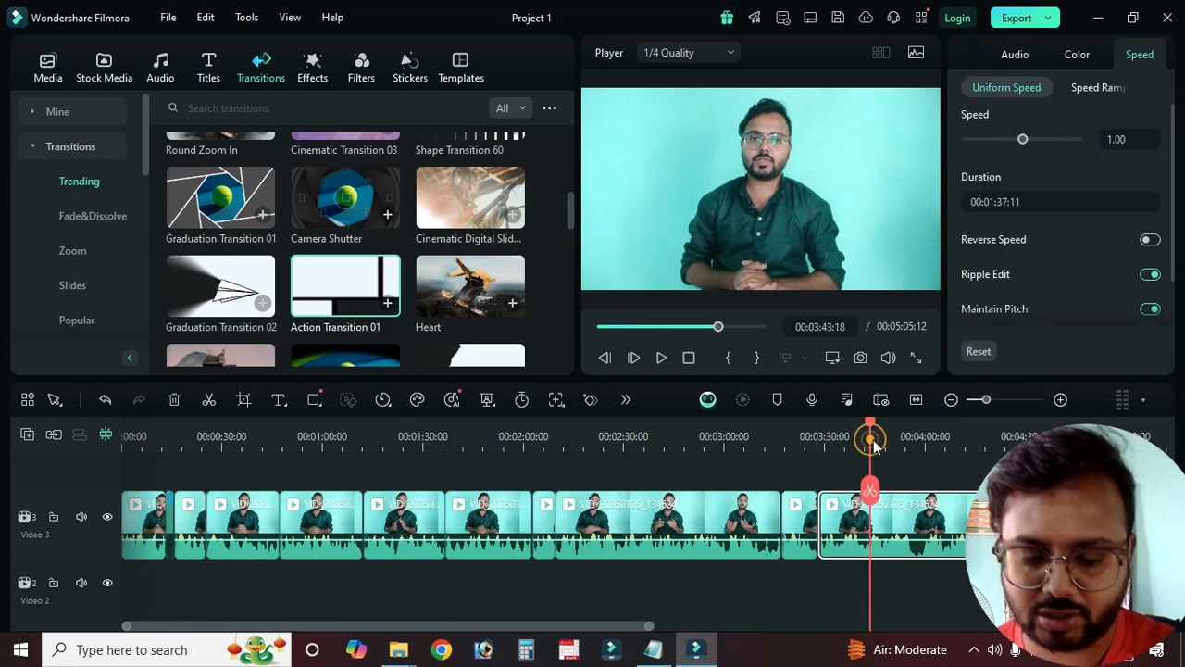
key(ctrl+b)
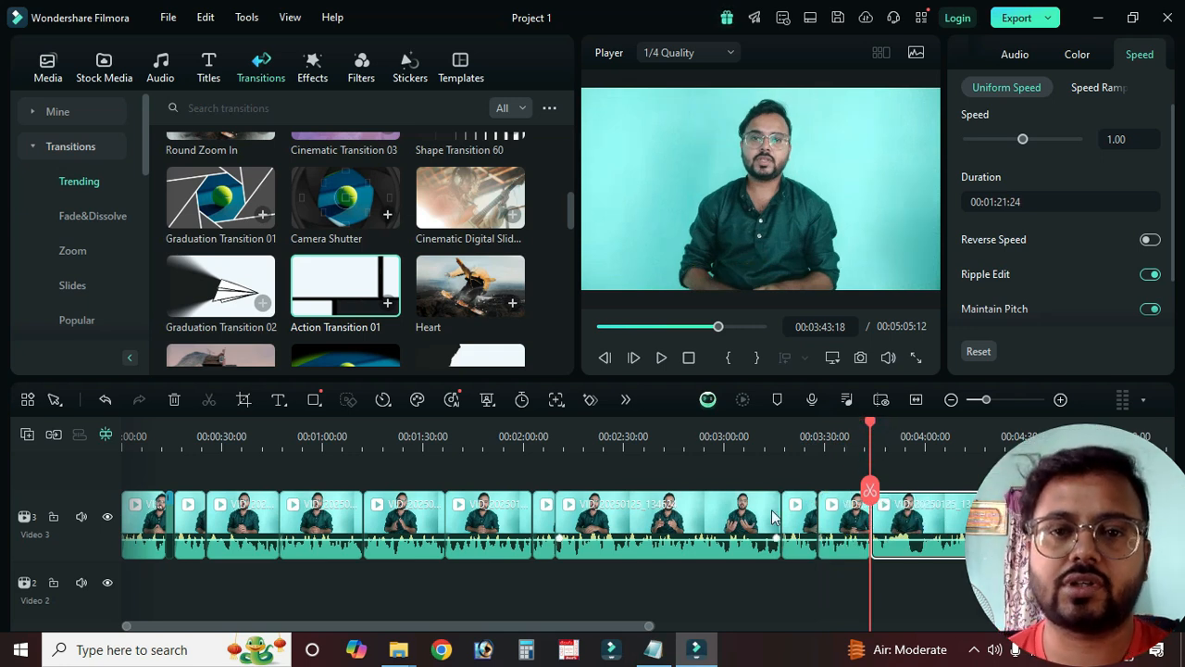
Step: Add the Cinematic Digital Slid... transition over the cut at 00:03:43:18 on Video 3 and play across it
drag(504, 213, 873, 524)
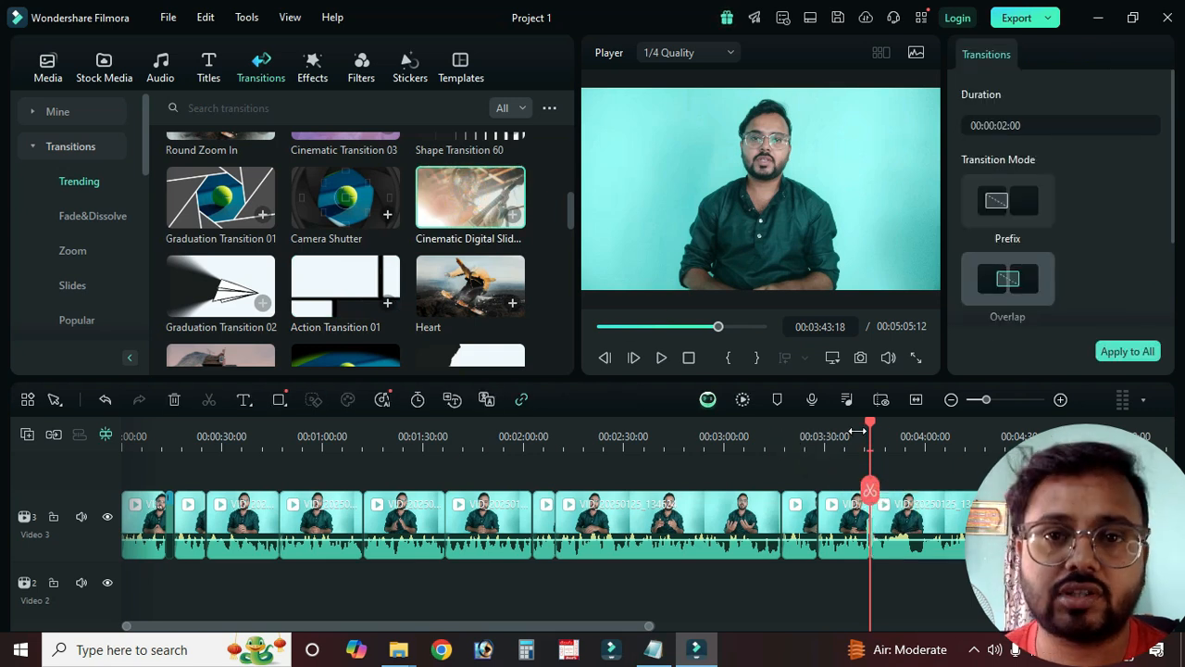
drag(987, 399, 1008, 404)
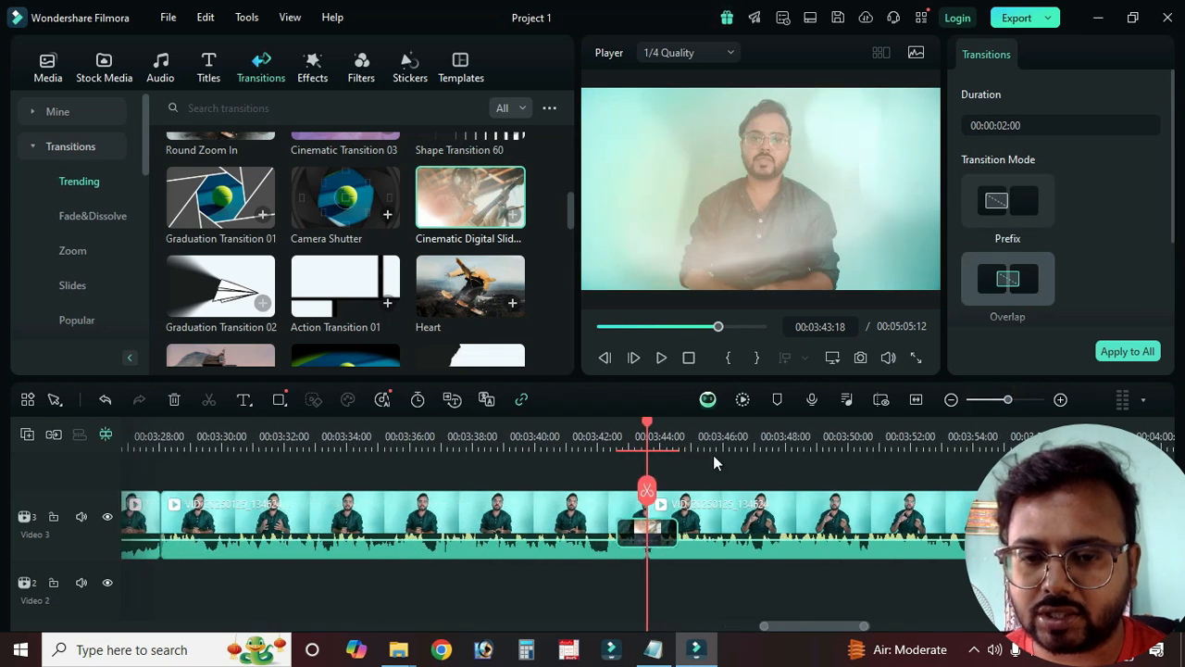
click(603, 436)
key(space)
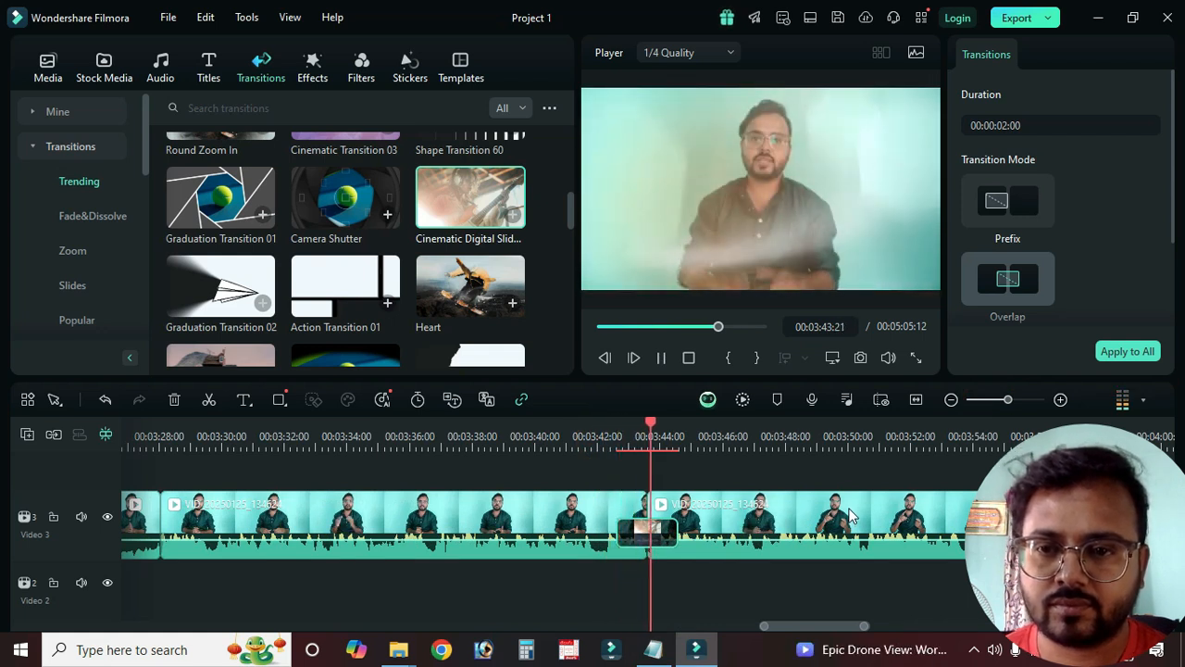
key(space)
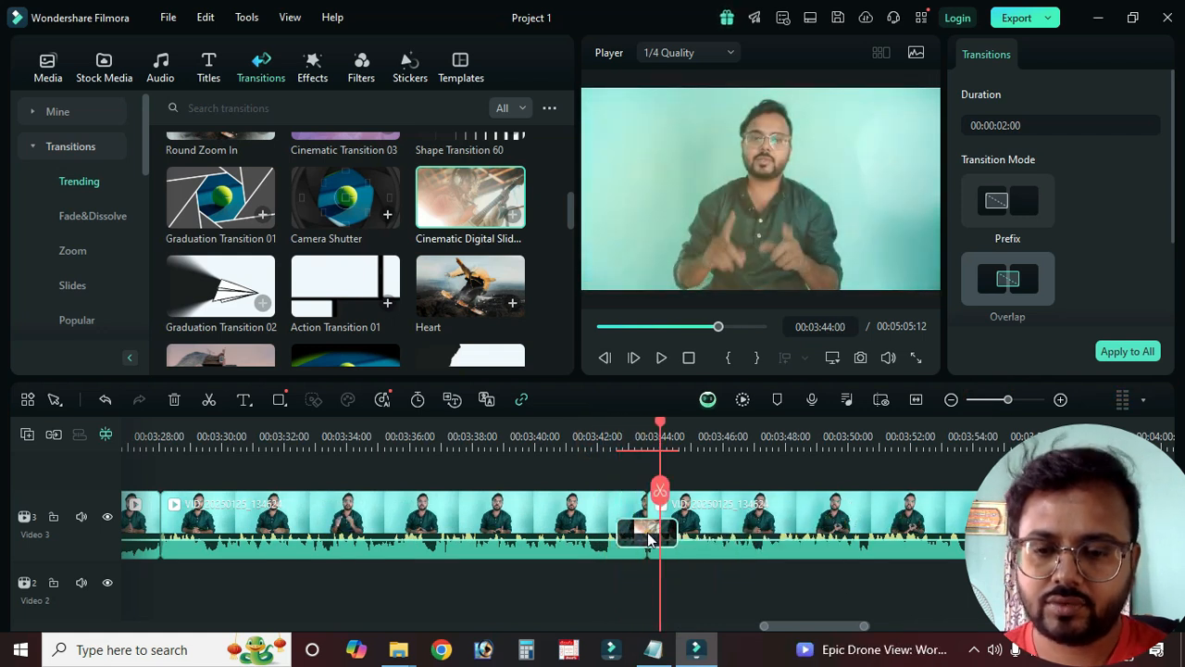
Step: Delete the transition from the cut at 00:03:43:18 and fit the whole project in the timeline
key(Delete)
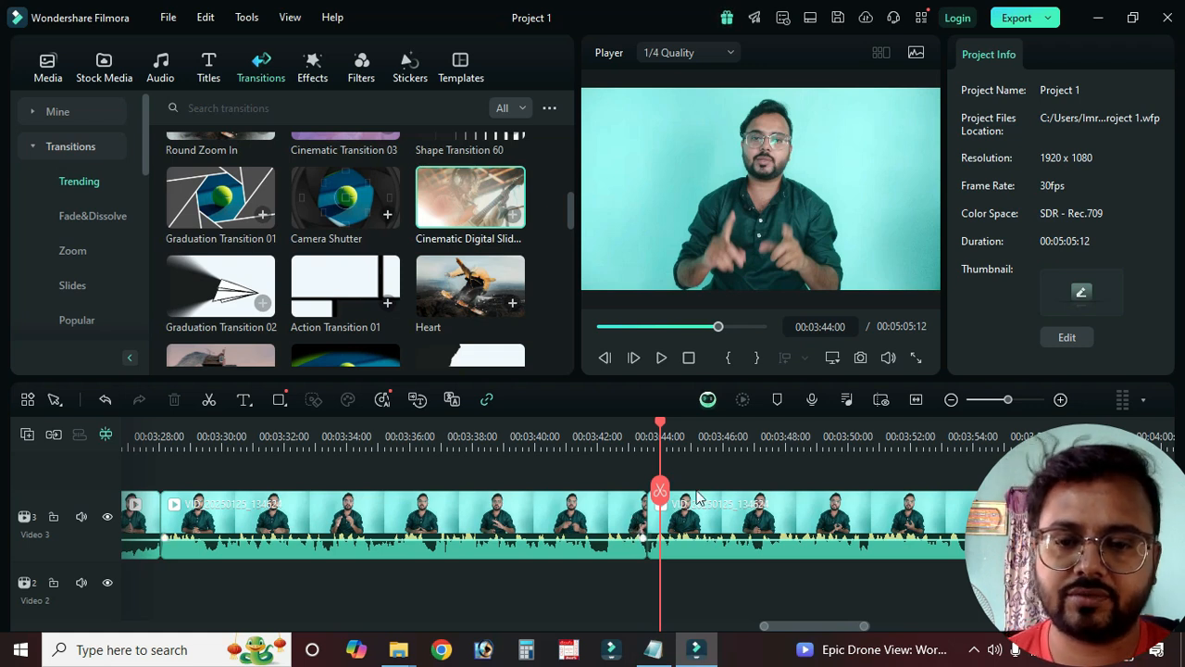
scroll(777, 469, up, 1)
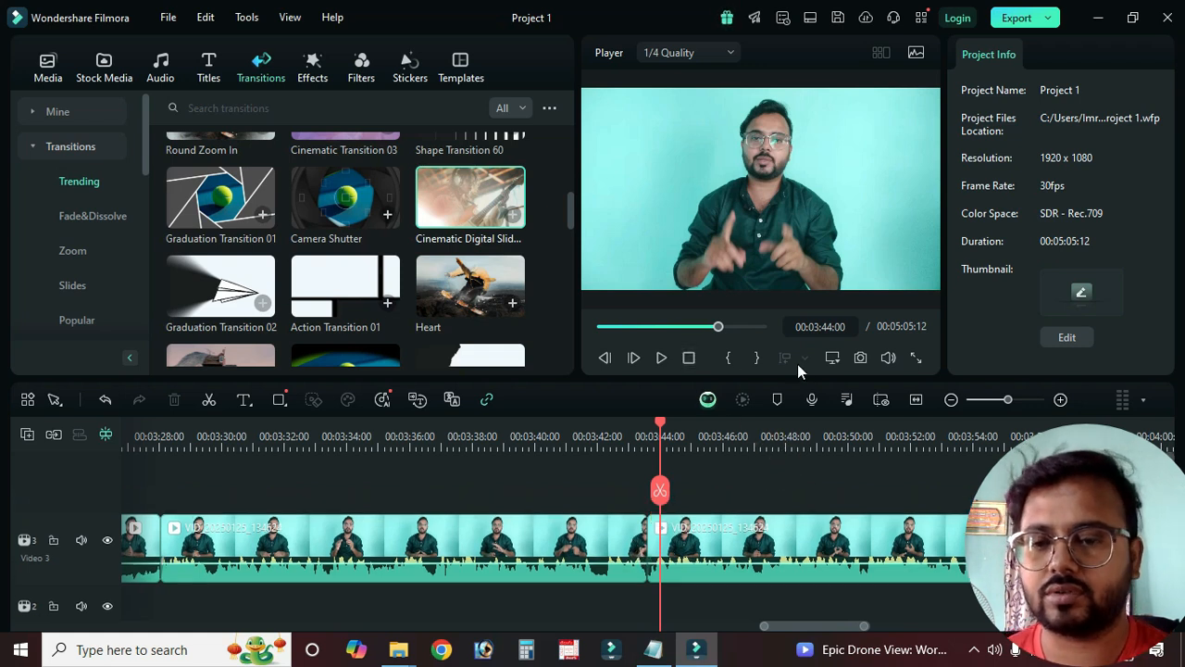
click(915, 399)
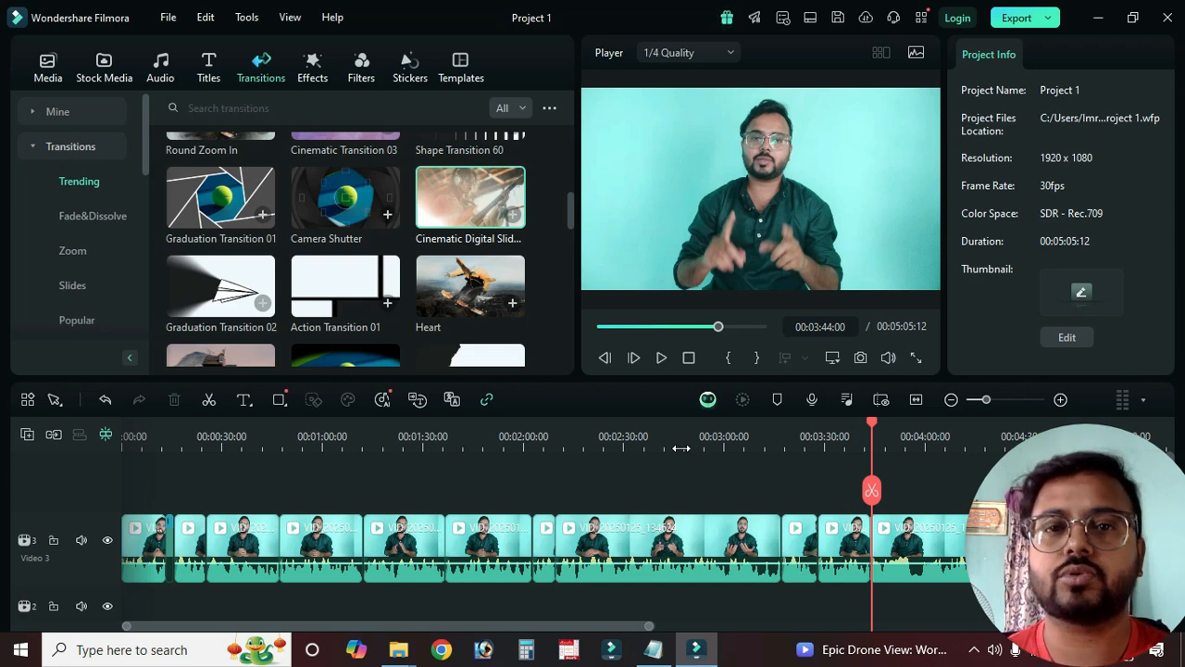
click(651, 487)
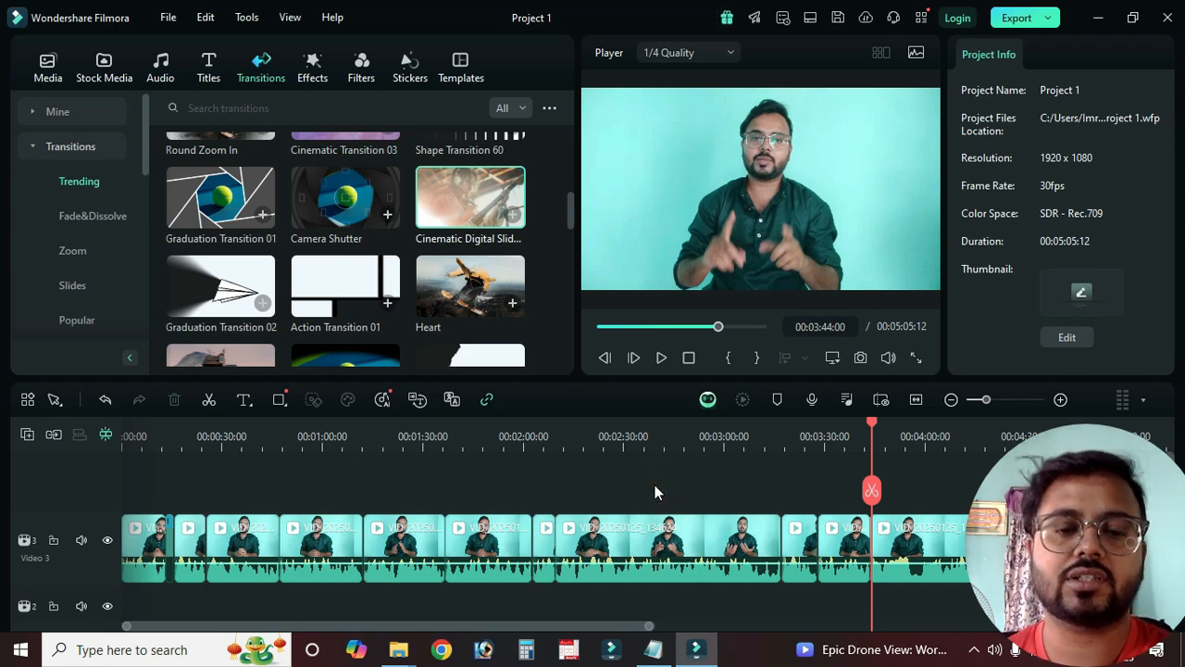
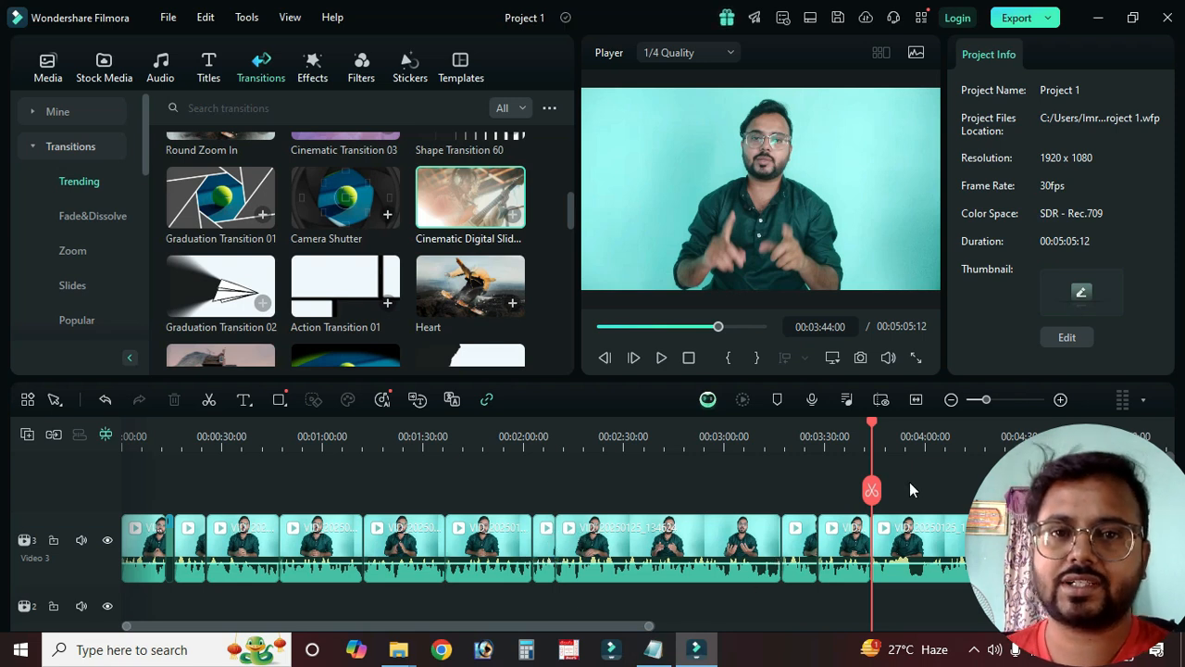
click(724, 485)
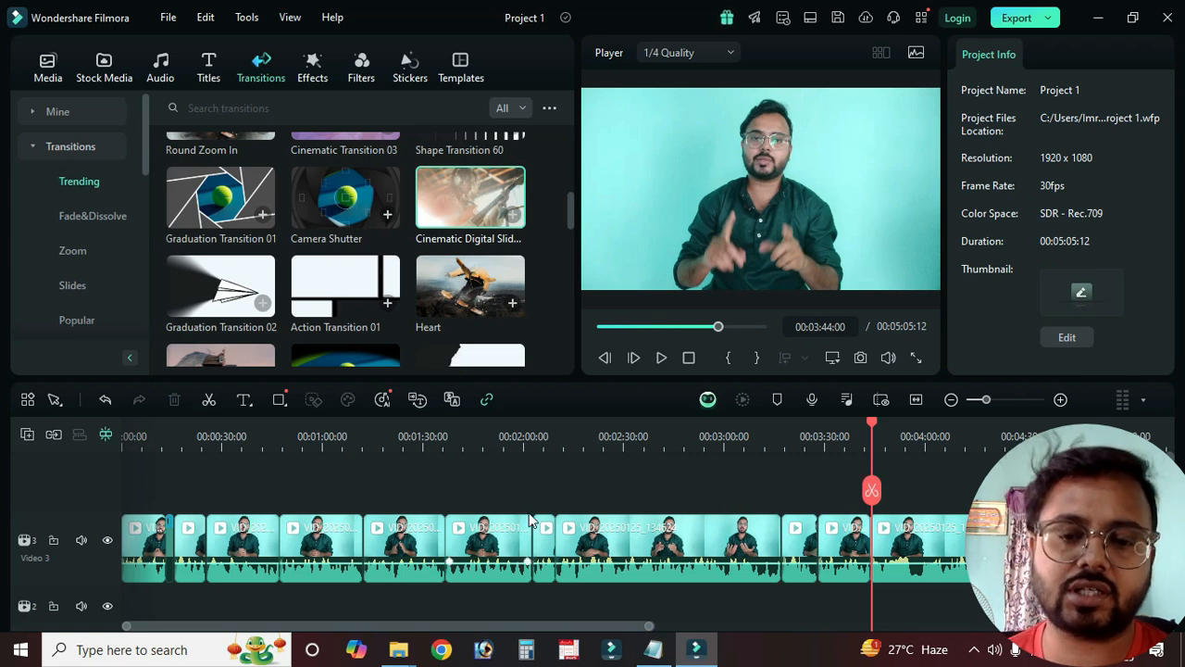
click(527, 488)
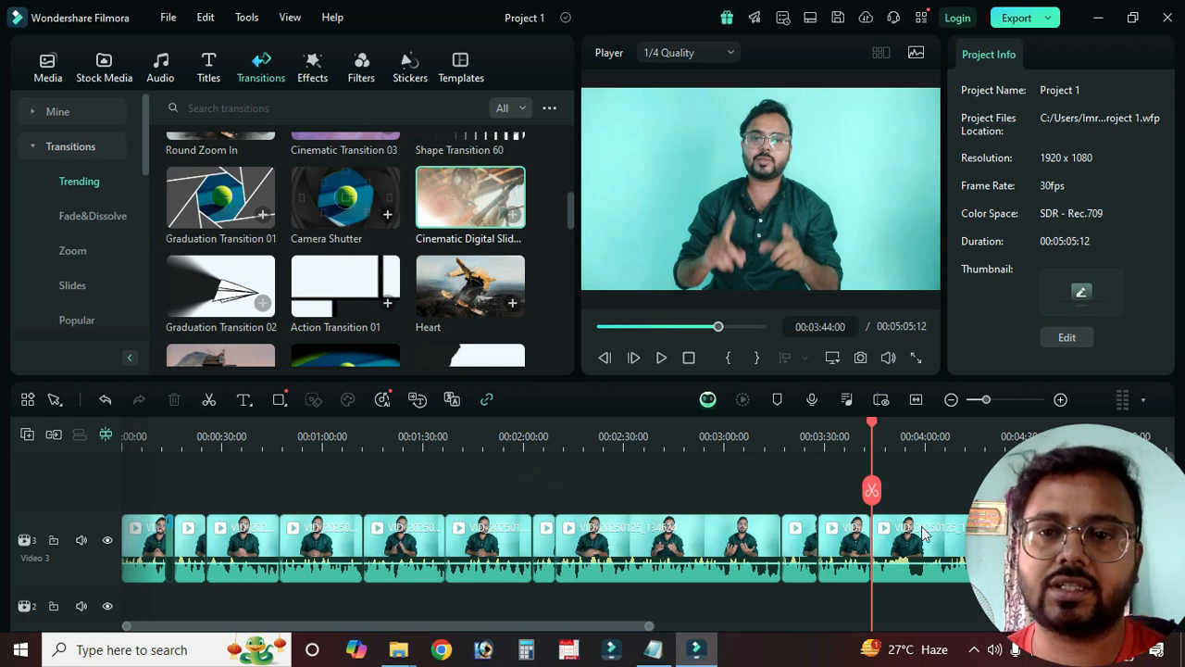
Step: Select the first clip on Video 3, return the playhead to 00:00:00:00 and open the clip's color settings
click(688, 357)
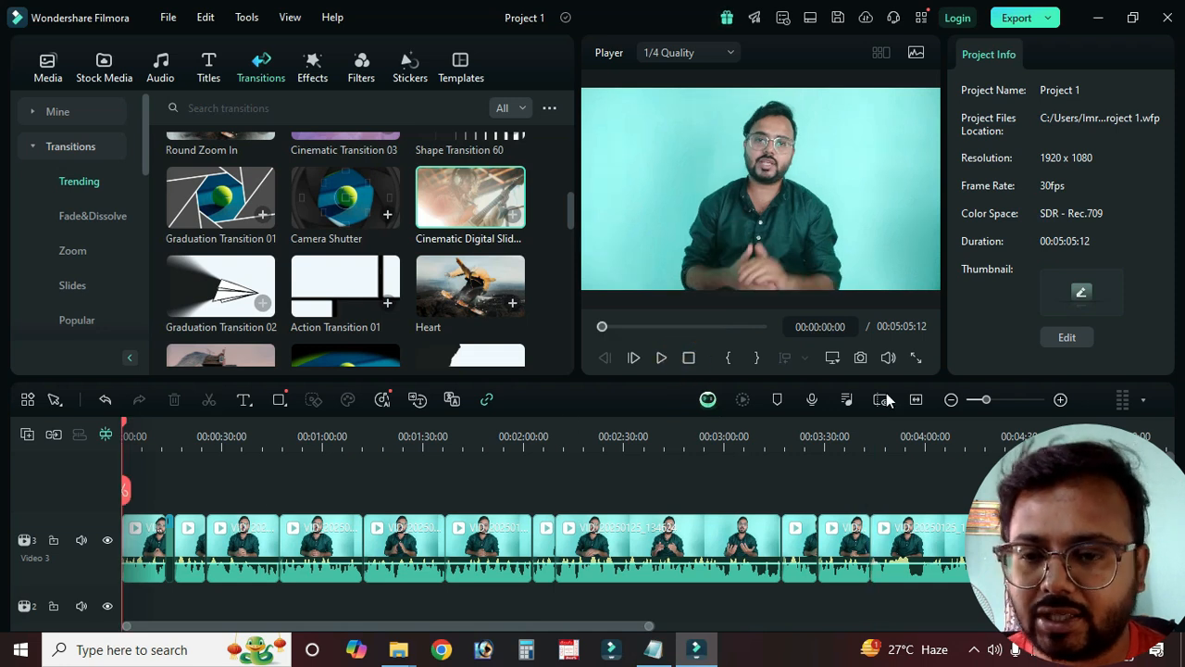
drag(988, 400, 1000, 399)
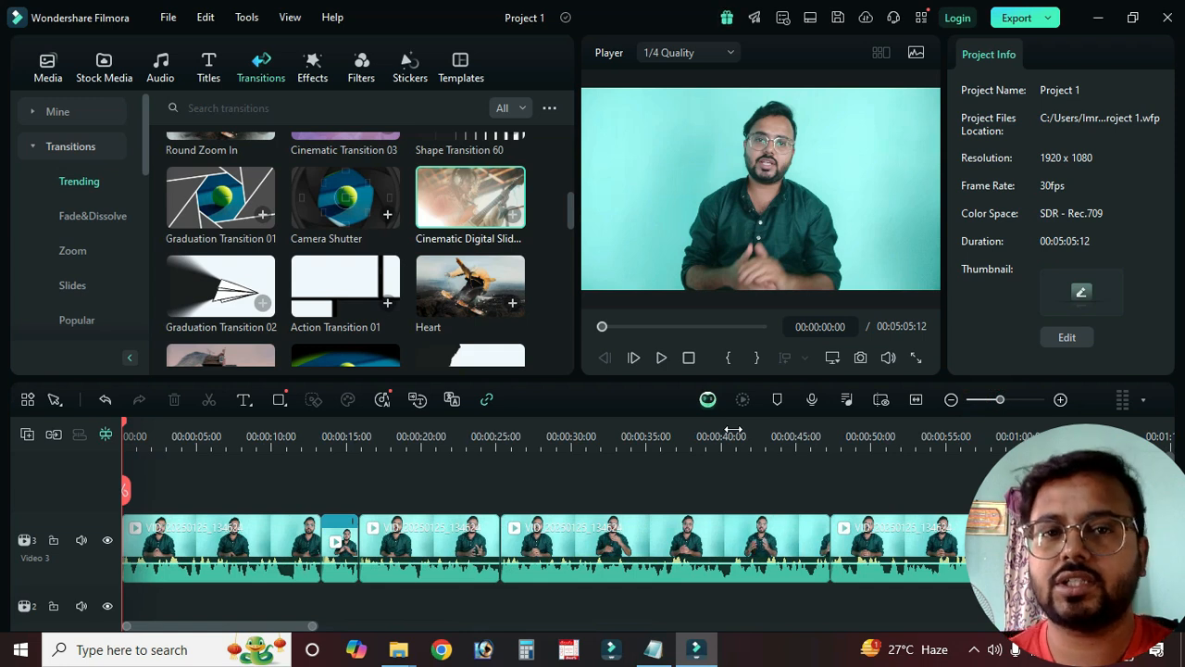
click(192, 546)
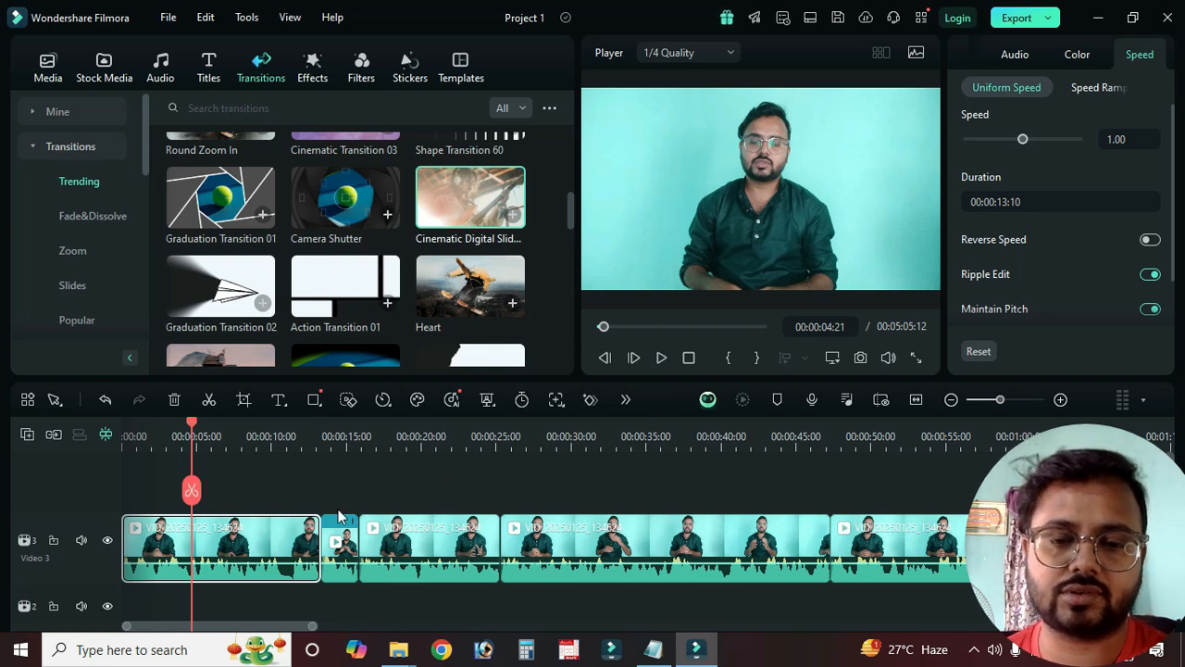
click(689, 358)
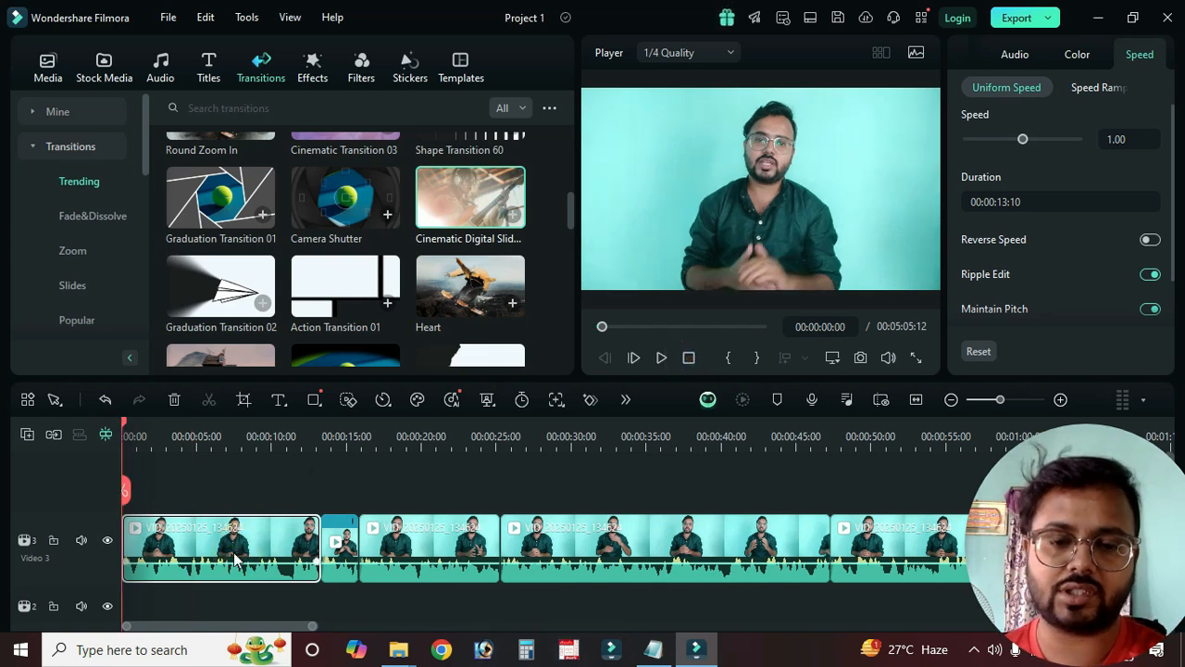
click(1077, 56)
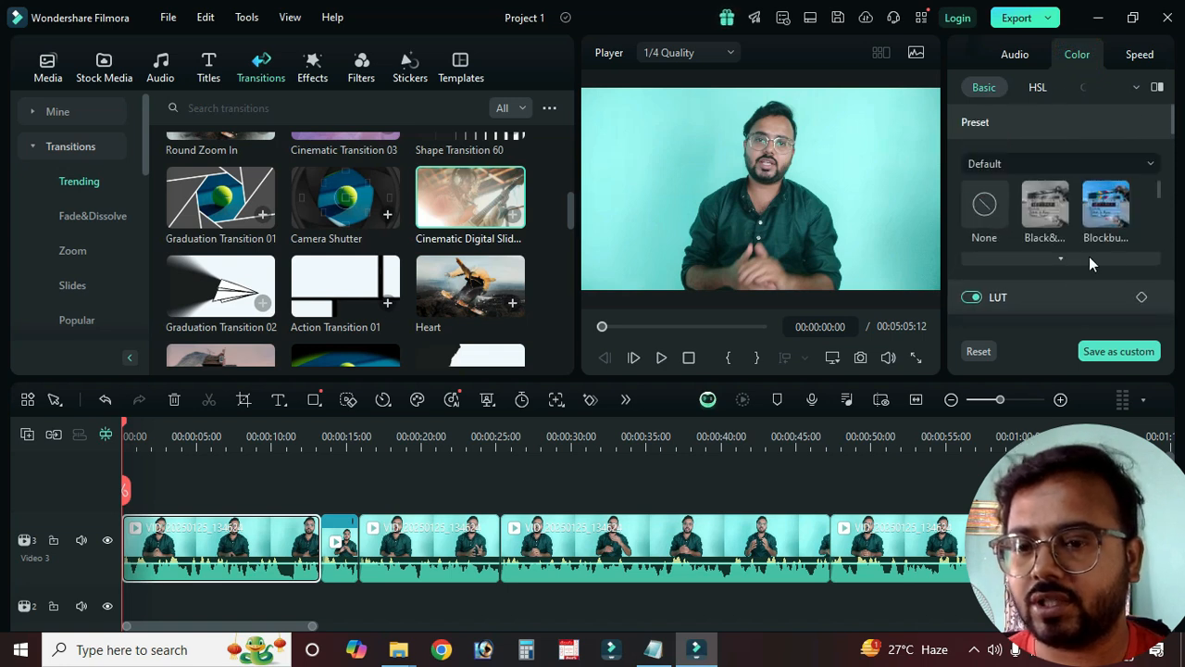
Step: Examine the first clip's Color Wheels and its Basic color options, including presets, LUT and AI Color Palette
scroll(1089, 257, down, 3)
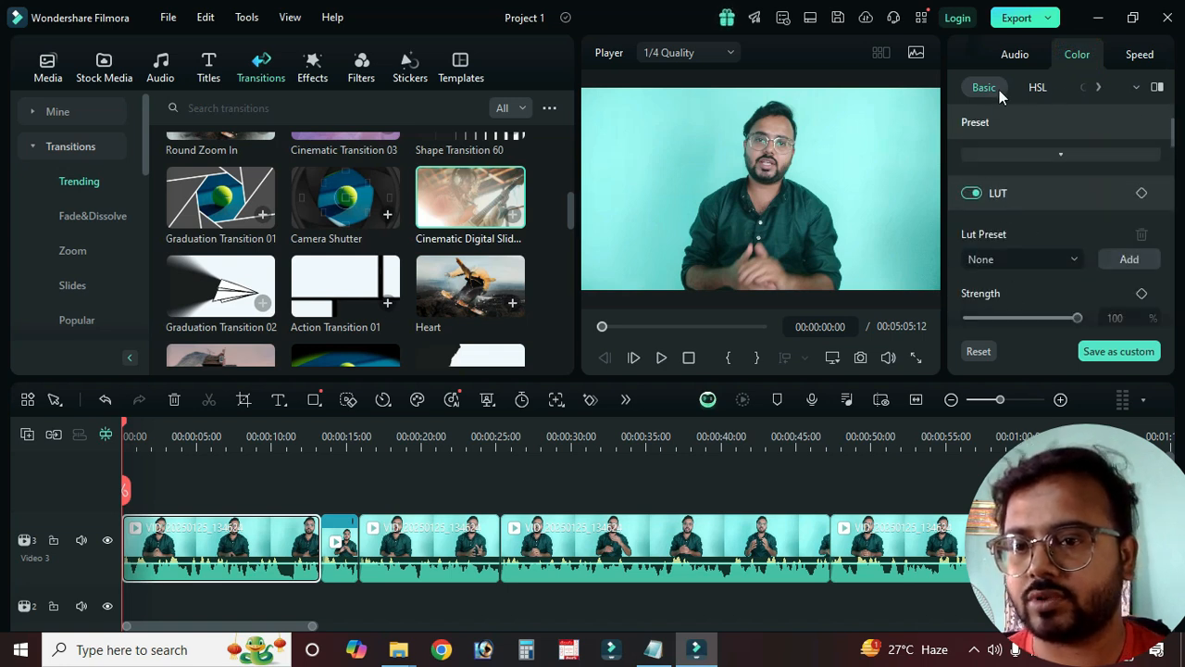
click(1100, 88)
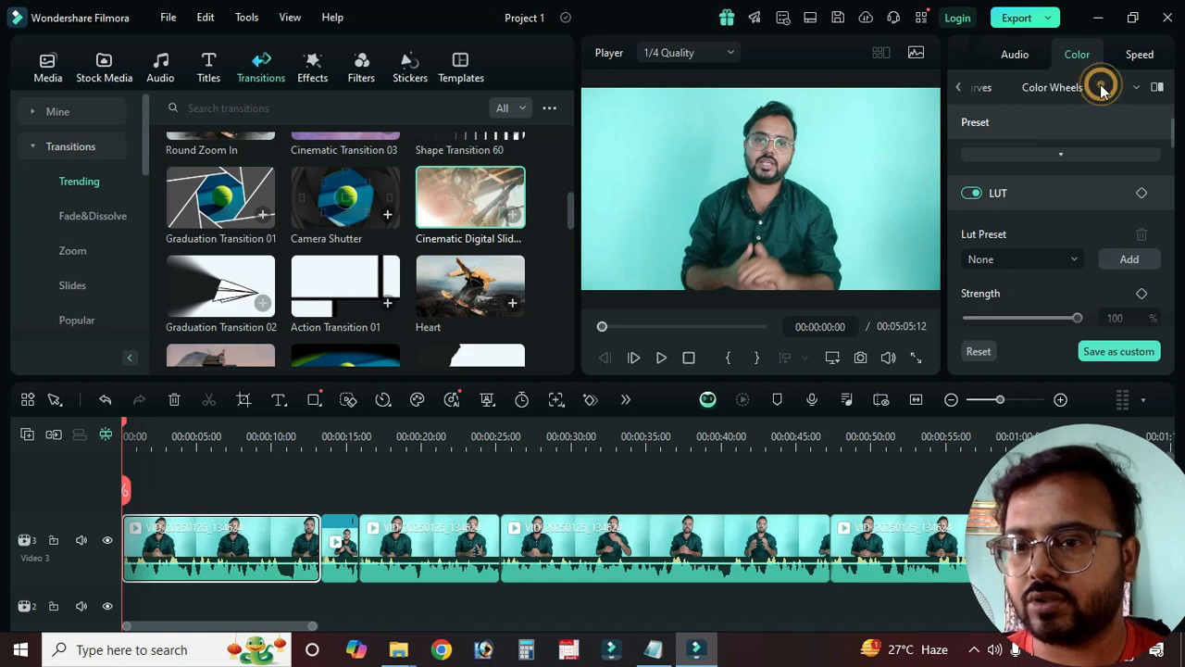
click(1060, 88)
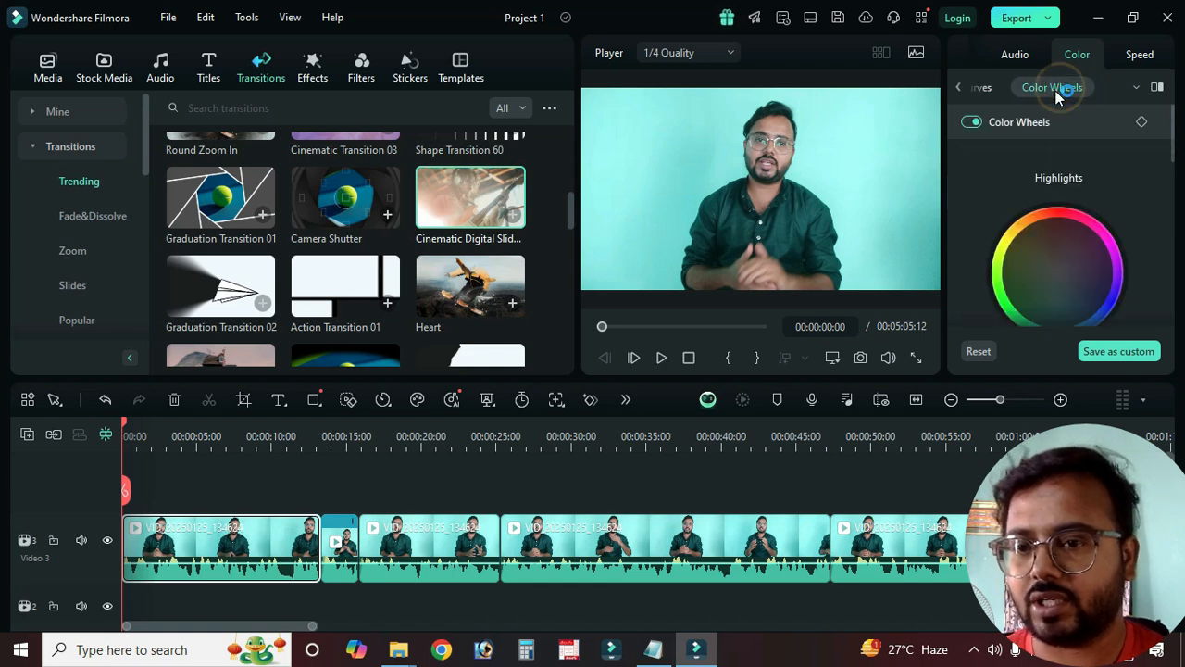
scroll(1094, 221, down, 1)
scroll(1121, 269, down, 5)
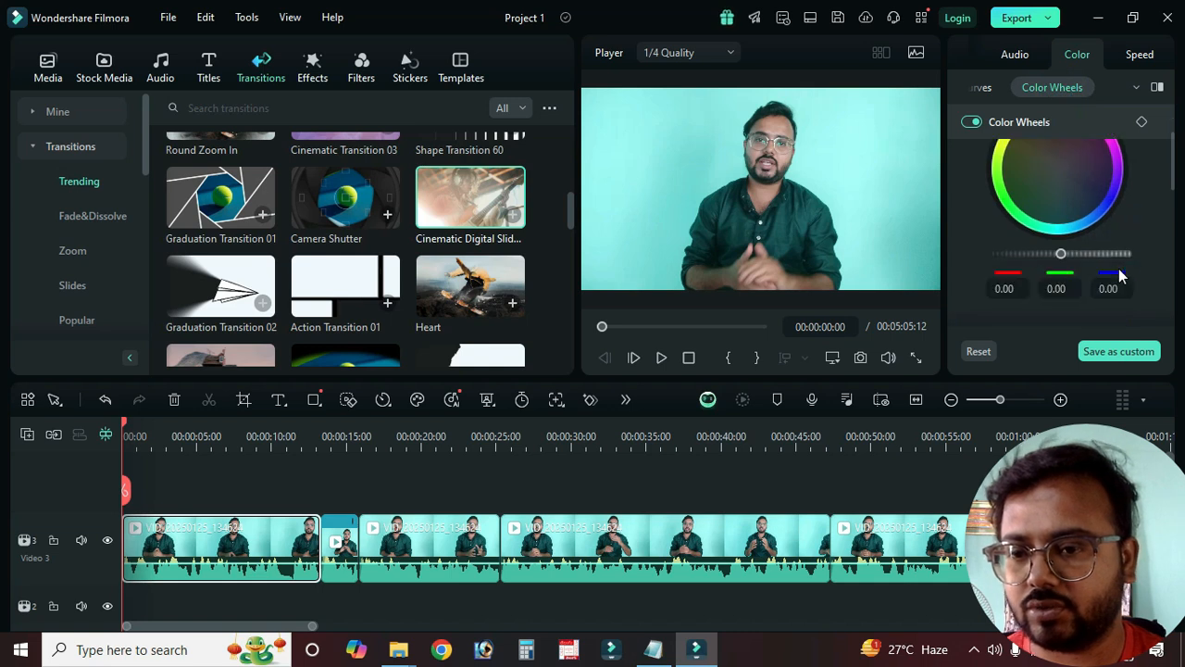
scroll(1118, 250, down, 2)
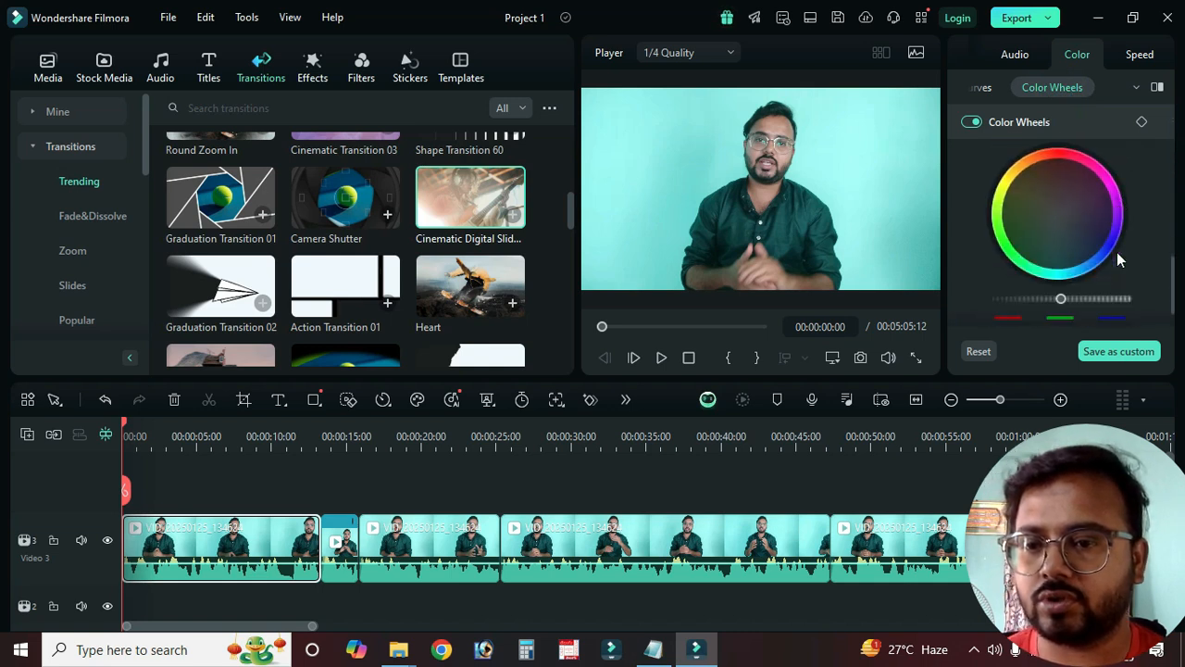
scroll(1115, 258, up, 3)
scroll(1115, 267, down, 2)
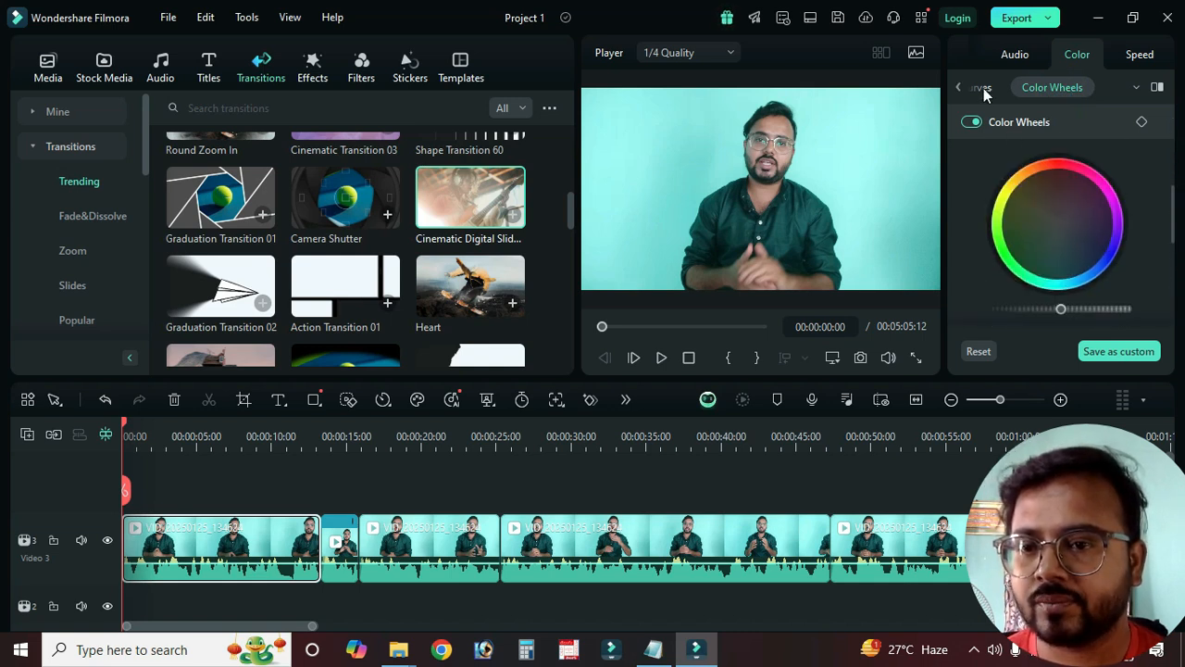
click(959, 91)
click(988, 87)
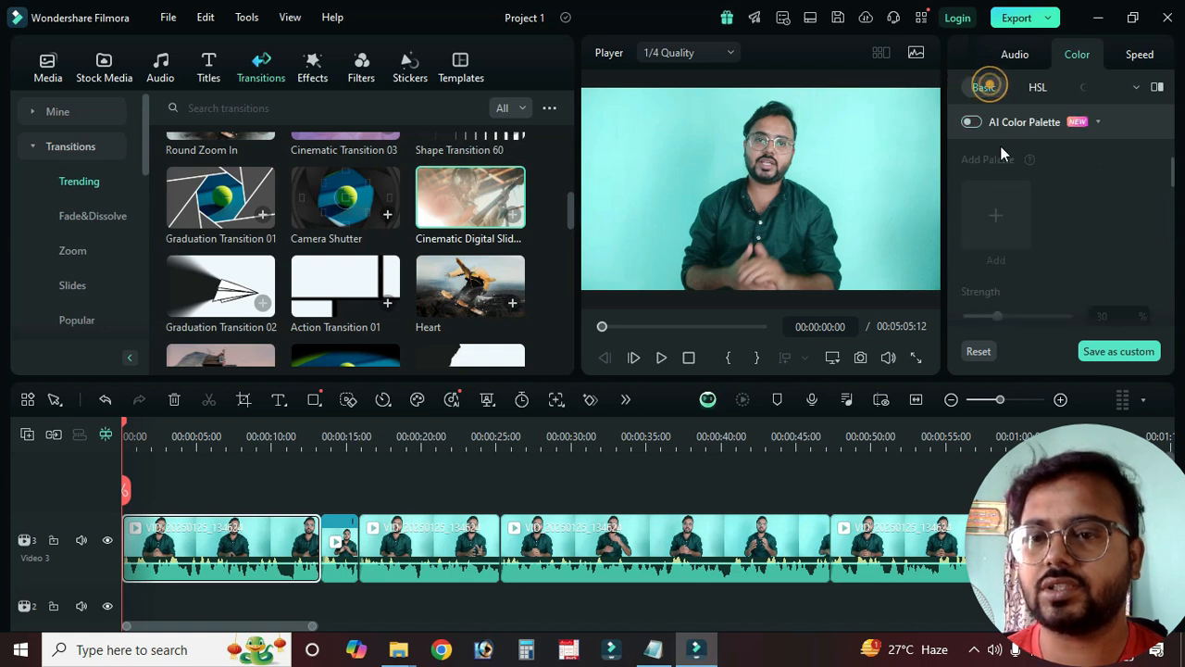
scroll(1019, 176, down, 2)
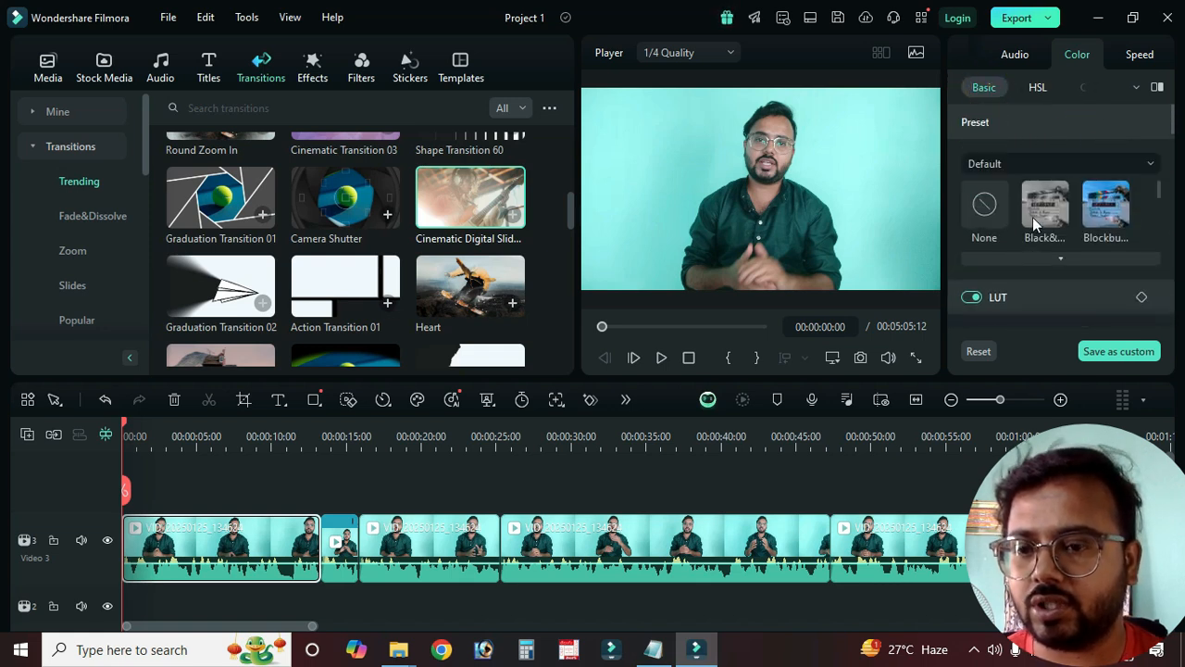
scroll(1042, 217, down, 1)
scroll(1069, 228, up, 1)
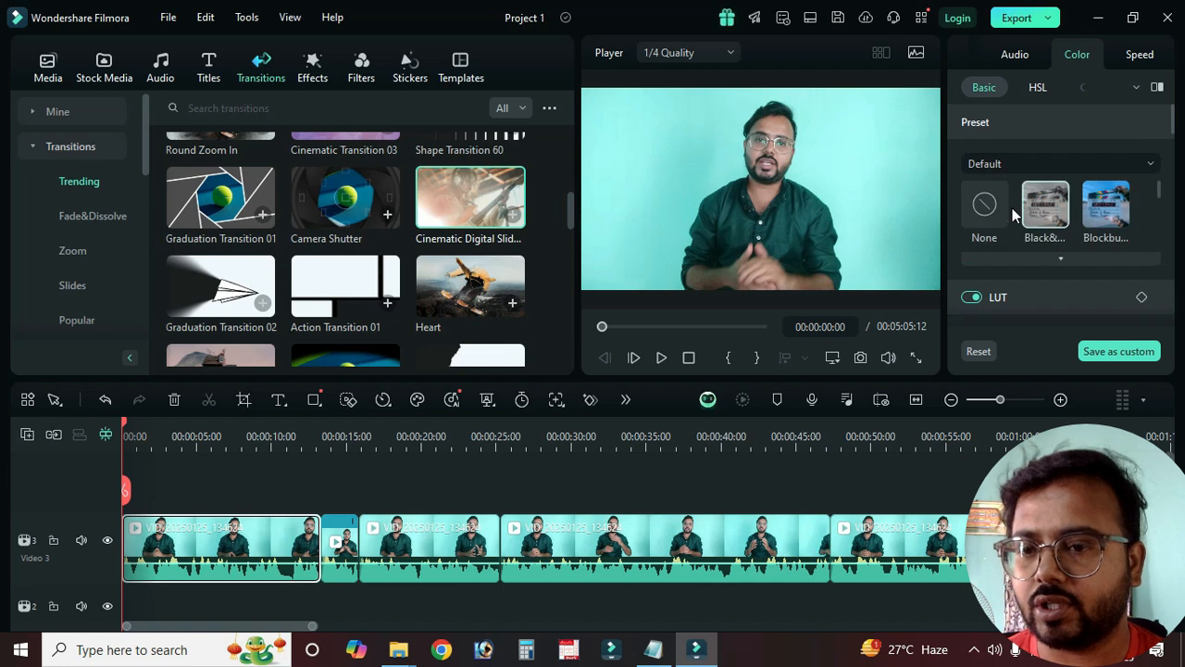
Step: Try several Default color presets on the first clip, including Blockbuster and the blue one below Boost Color, and set the preset back to None
click(1147, 164)
click(1028, 224)
click(1077, 198)
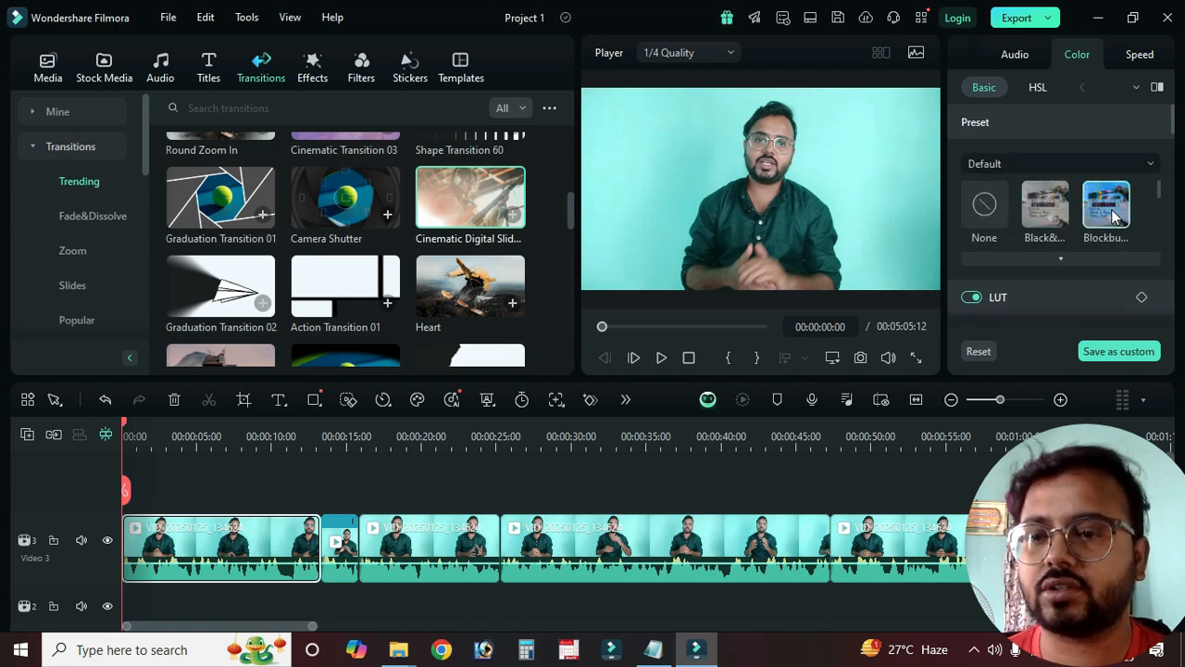
click(1114, 215)
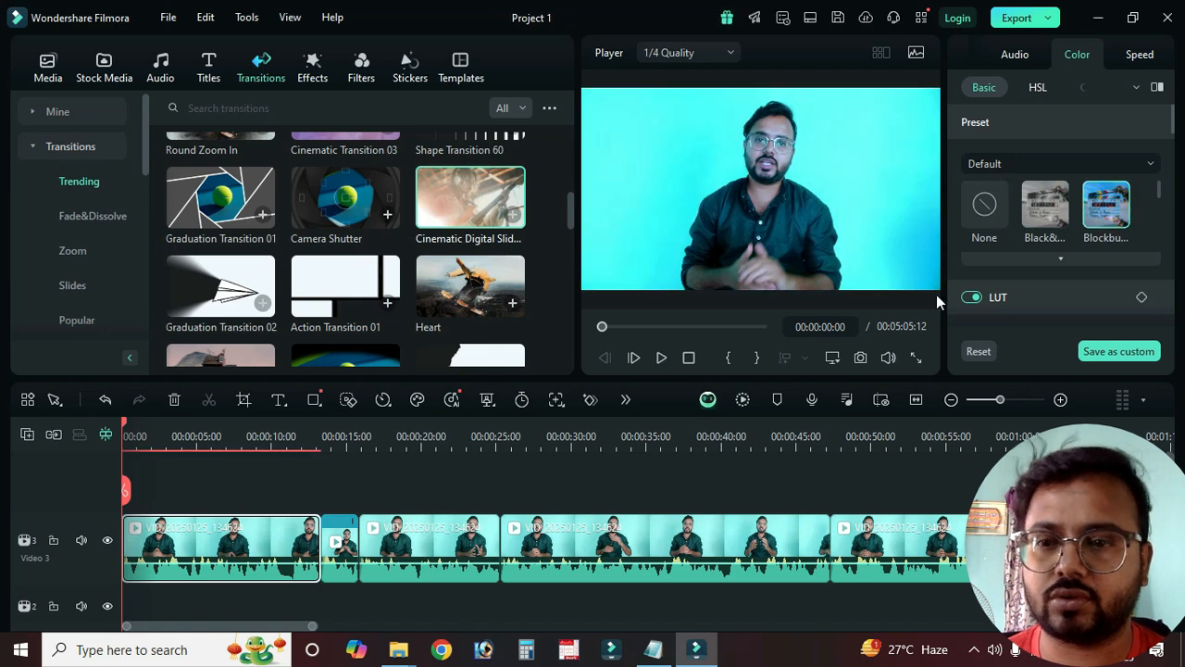
click(1040, 226)
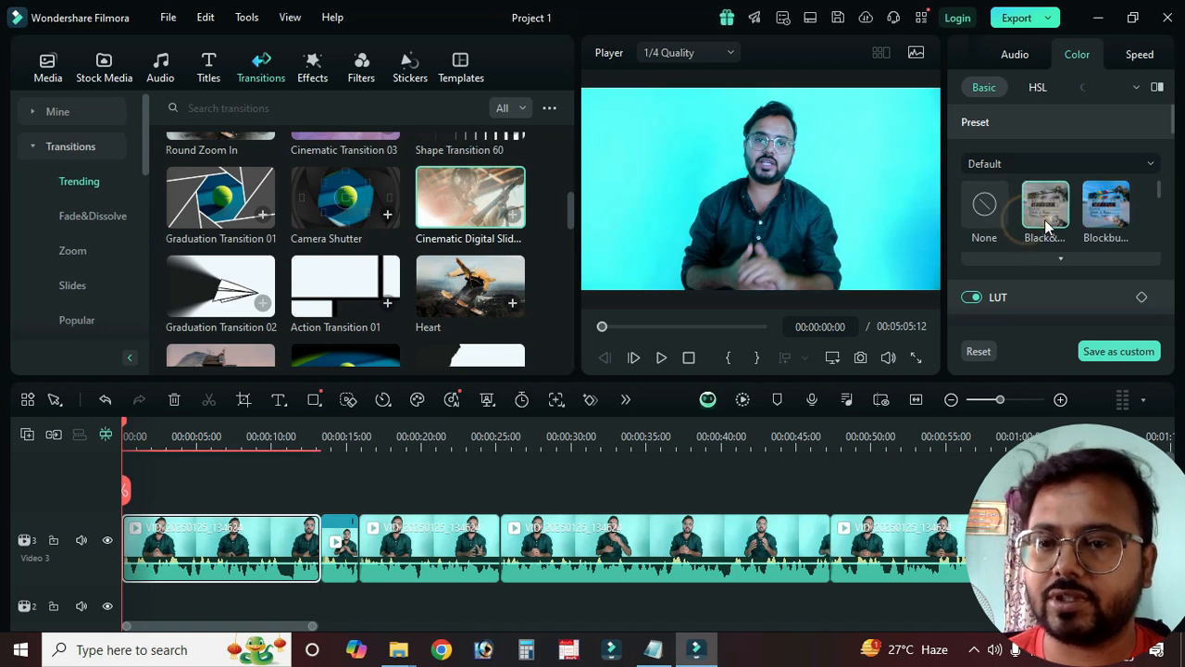
scroll(1046, 227, down, 1)
click(985, 226)
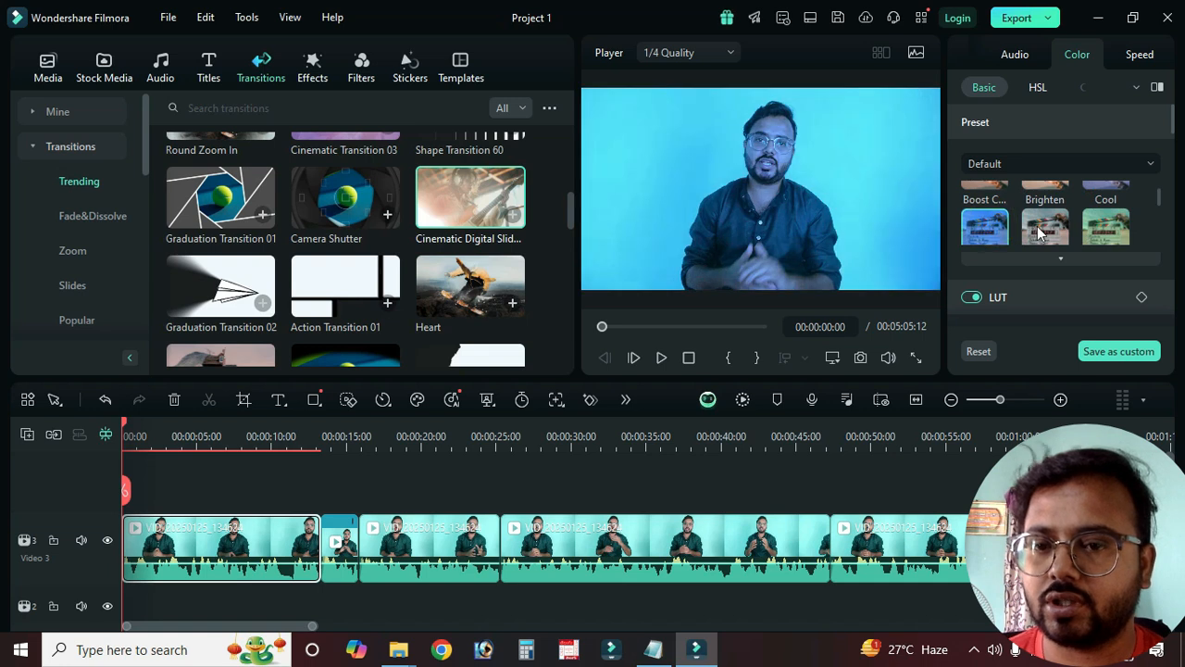
scroll(1145, 206, up, 1)
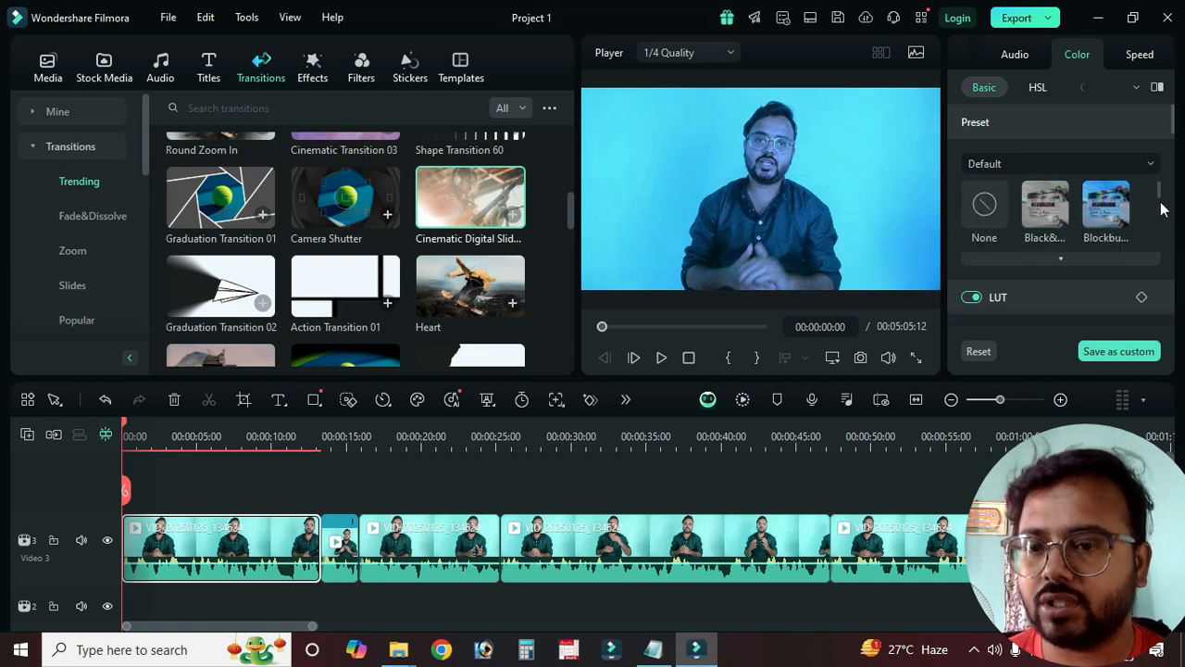
click(985, 206)
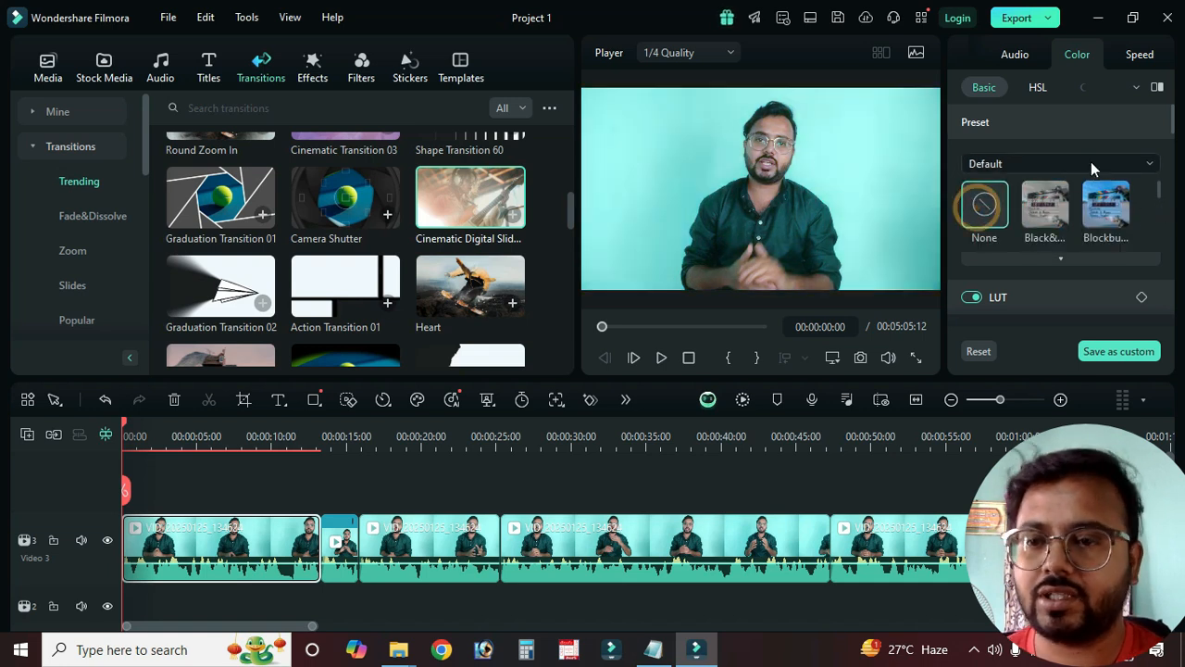
Step: Switch the first clip's color preset category to Custom and show the LUT settings
click(1095, 162)
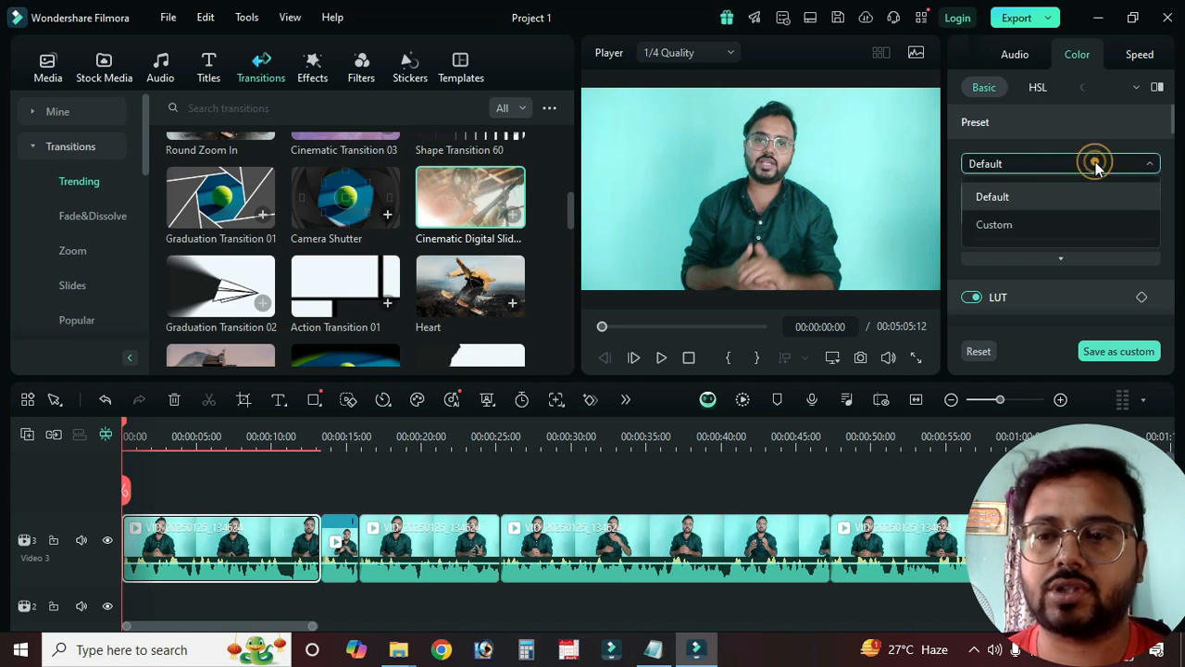
click(1026, 224)
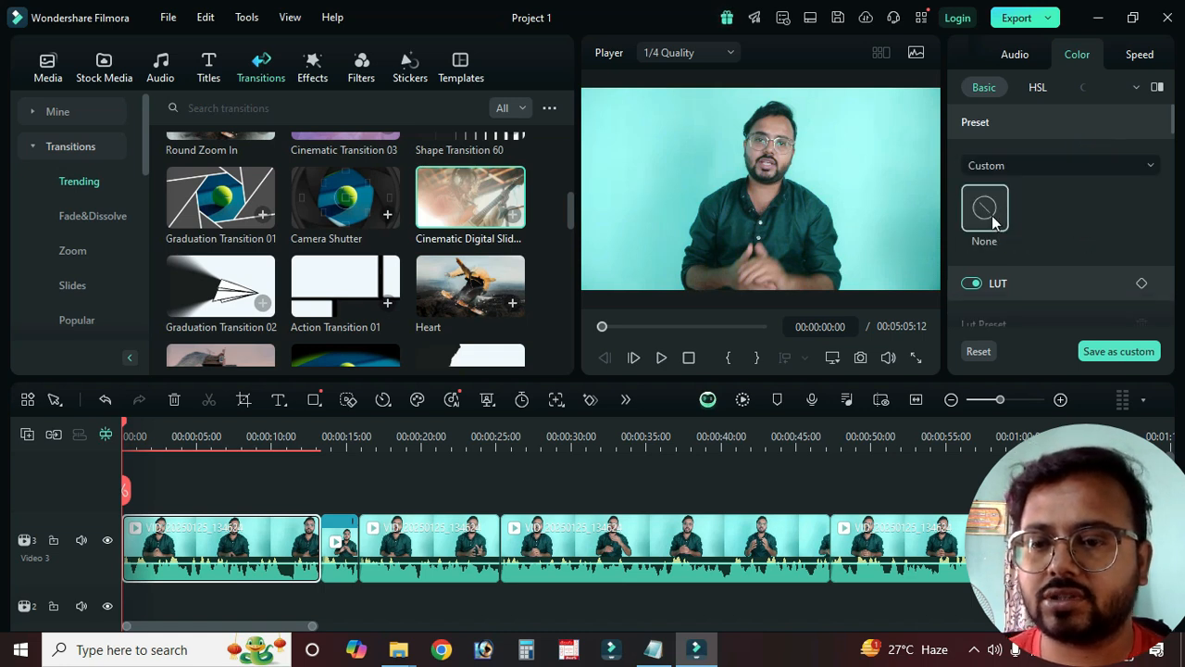
scroll(1065, 218, down, 1)
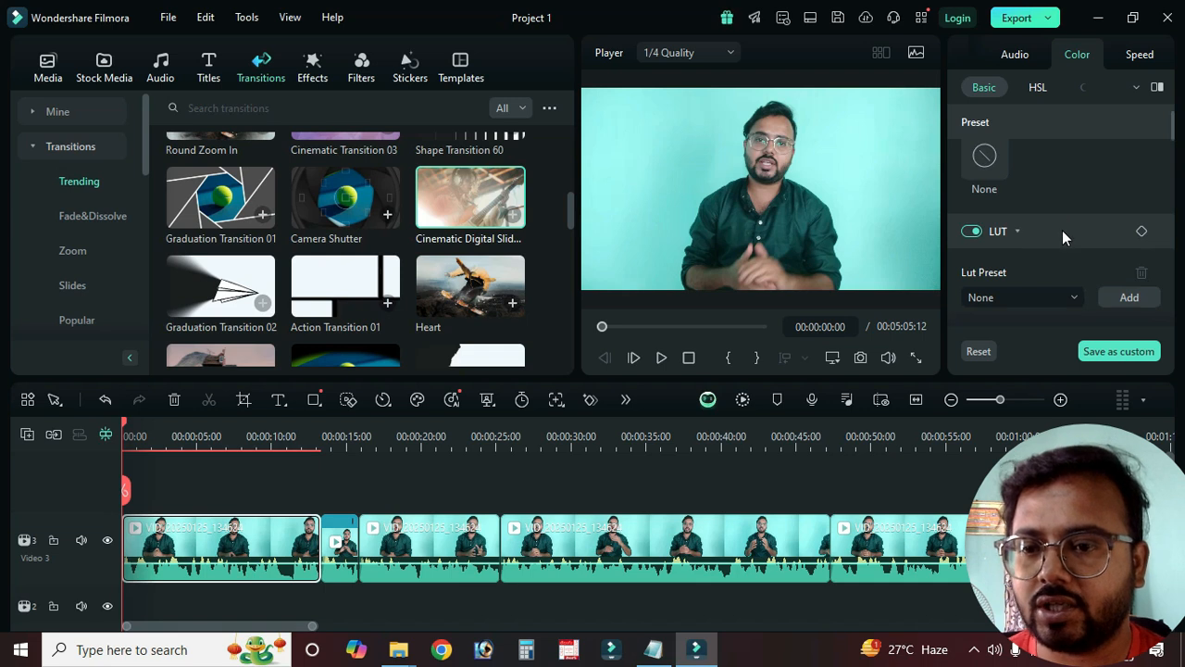
scroll(1055, 232, down, 1)
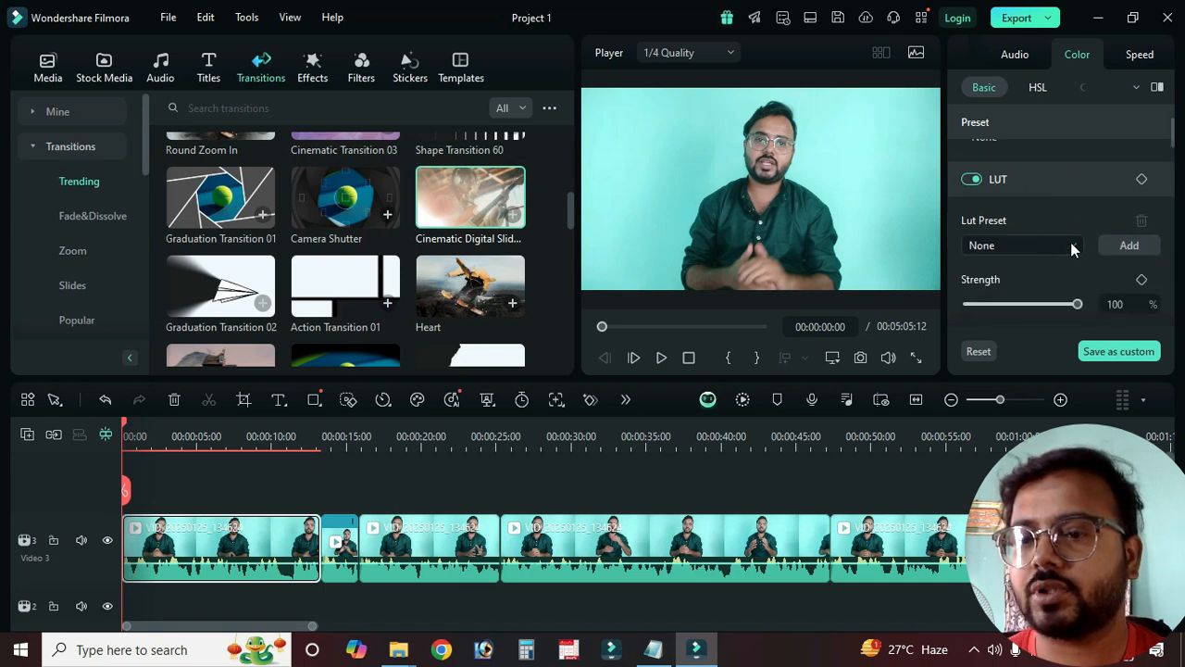
Step: Check the LUT presets, test the LUT strength and set Protect Skin Tones to 36 for the first clip
click(1065, 243)
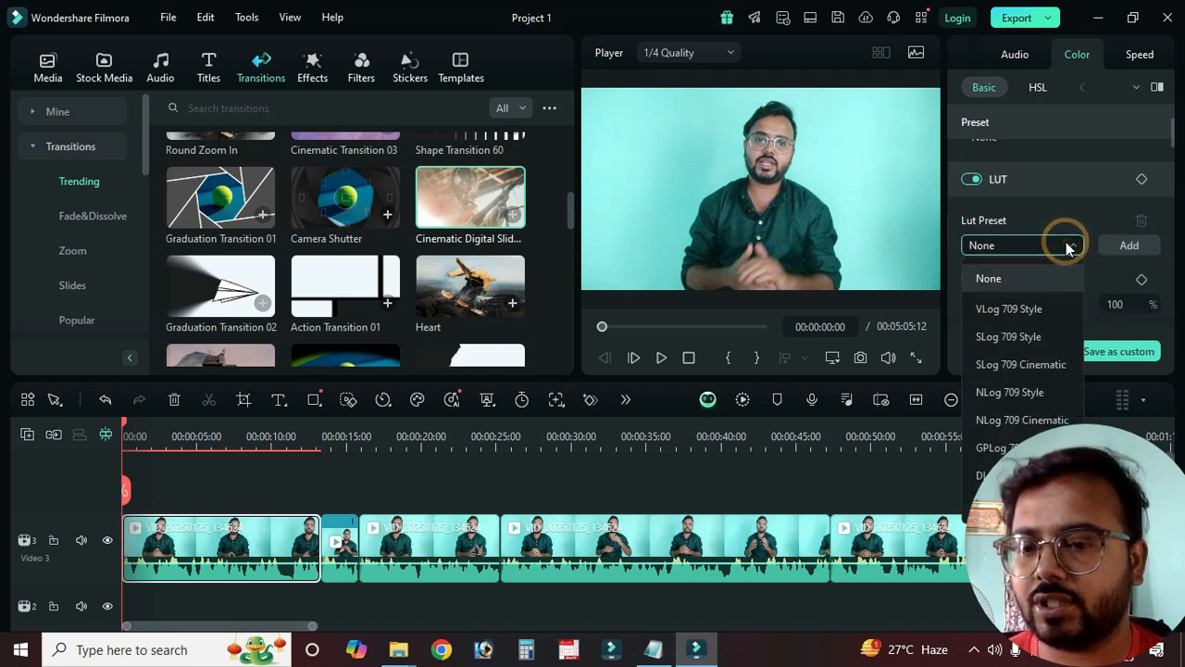
click(1065, 243)
scroll(1074, 241, down, 1)
drag(1075, 252, 1006, 246)
double_click(1006, 247)
drag(969, 311, 1008, 310)
click(1051, 308)
Step: Set the first clip's Temperature to 21, Tint to -10 and Vibrance to 41 in the Color settings
scroll(1035, 307, down, 2)
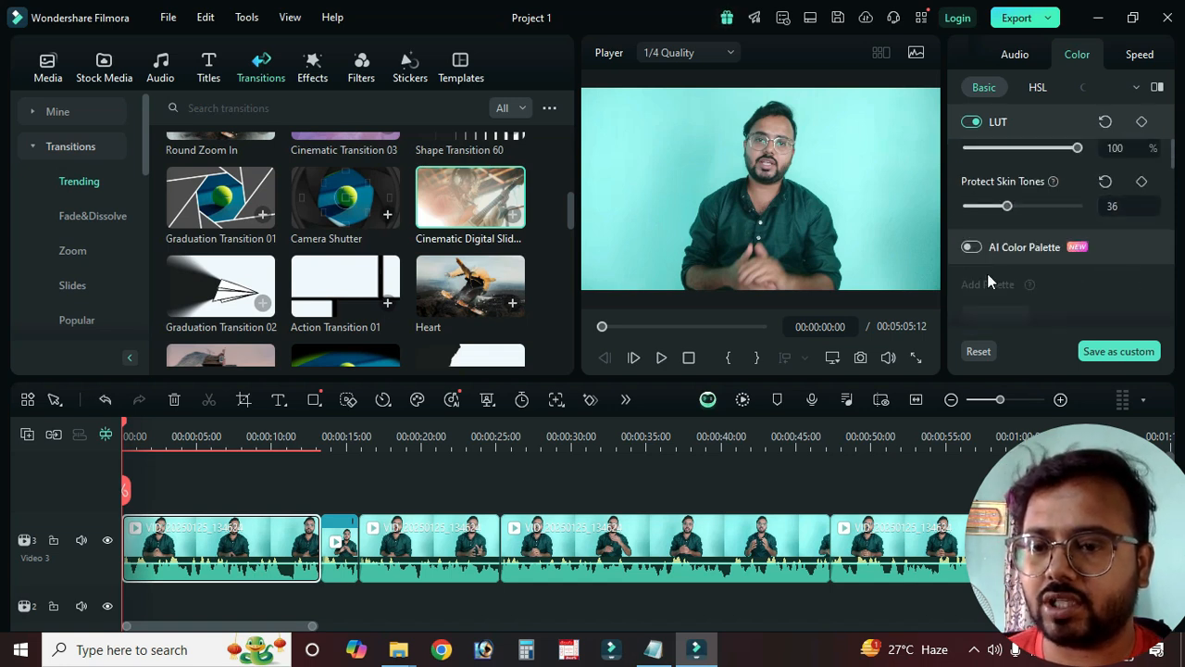
scroll(991, 251, down, 3)
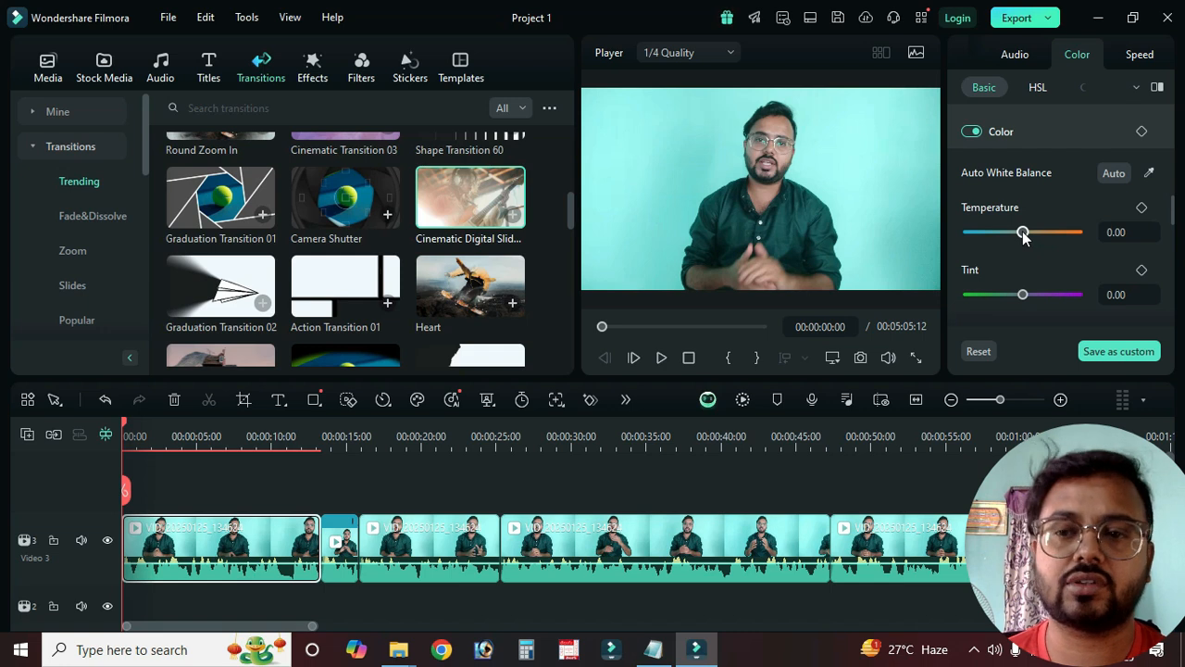
mouse_move(1022, 233)
mouse_down()
mouse_move(987, 235)
mouse_move(1066, 233)
mouse_move(1035, 238)
mouse_up()
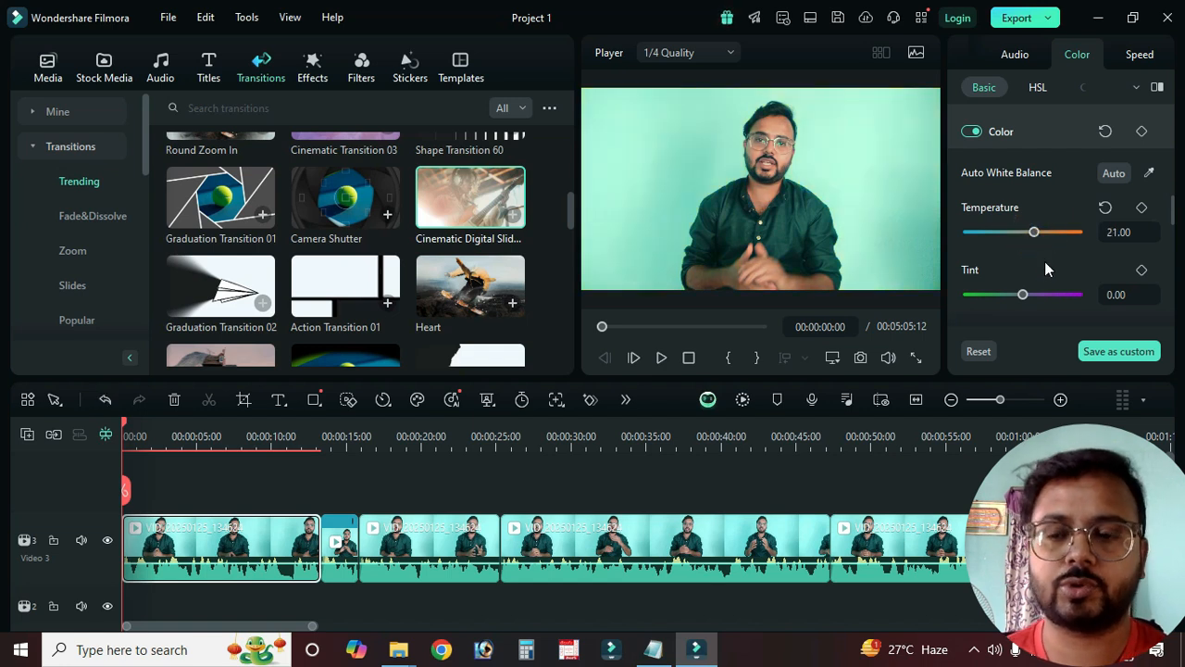
scroll(1046, 265, down, 1)
mouse_move(1024, 244)
mouse_down()
mouse_move(1053, 244)
mouse_move(1018, 248)
mouse_up()
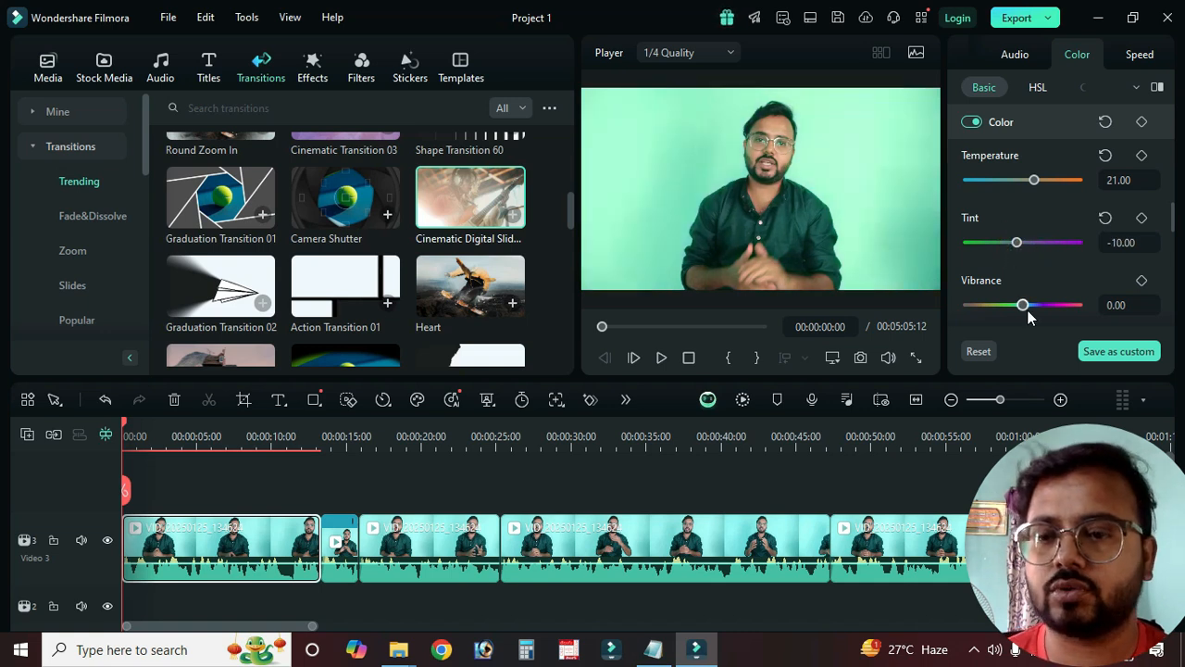
drag(1024, 306, 1059, 305)
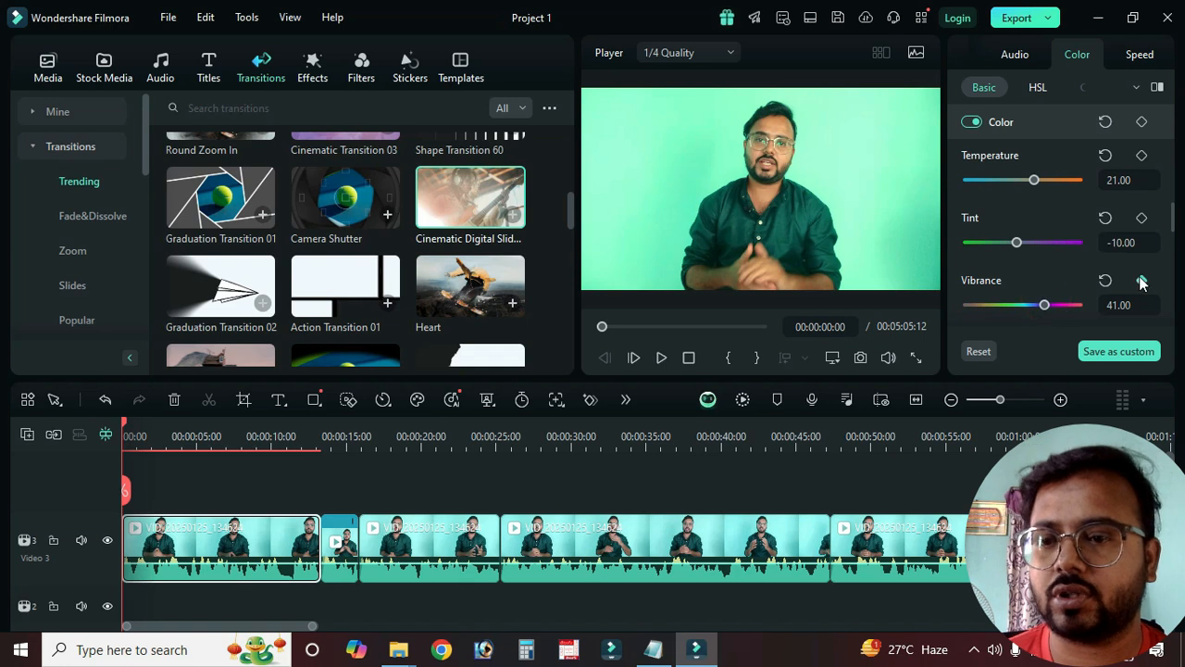
Step: Set the first clip's Exposure to -5 and Contrast to 76 in the Light settings, resetting any Brightness change
scroll(1099, 286, down, 5)
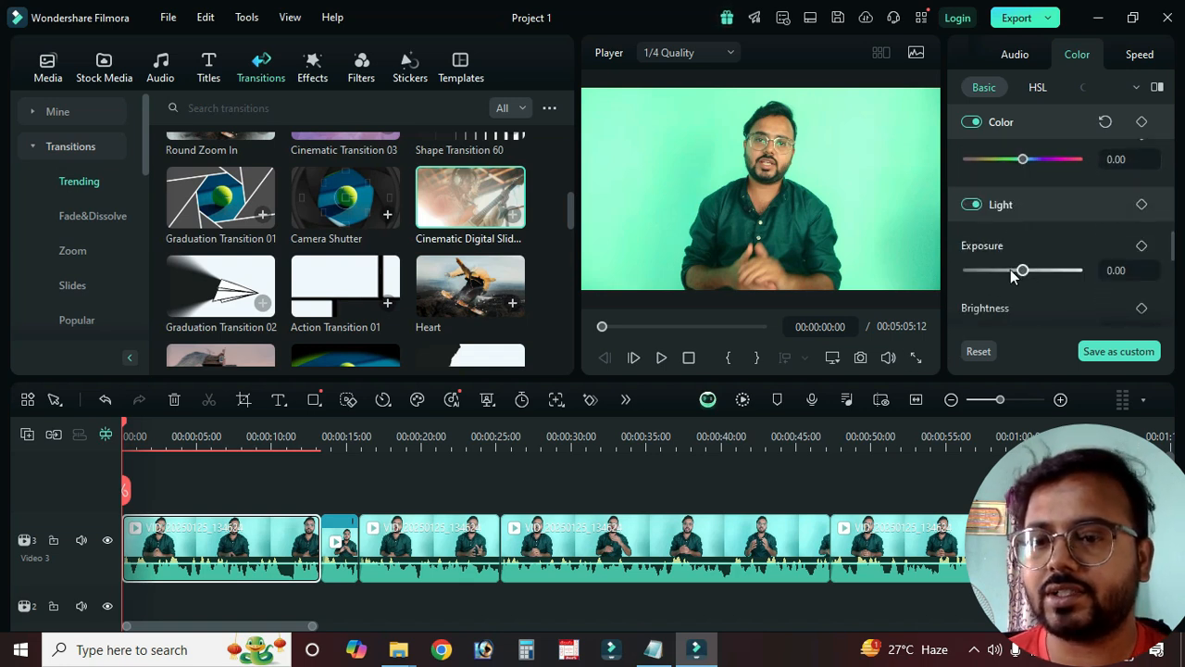
drag(1023, 269, 1024, 230)
scroll(1037, 246, down, 2)
click(1103, 204)
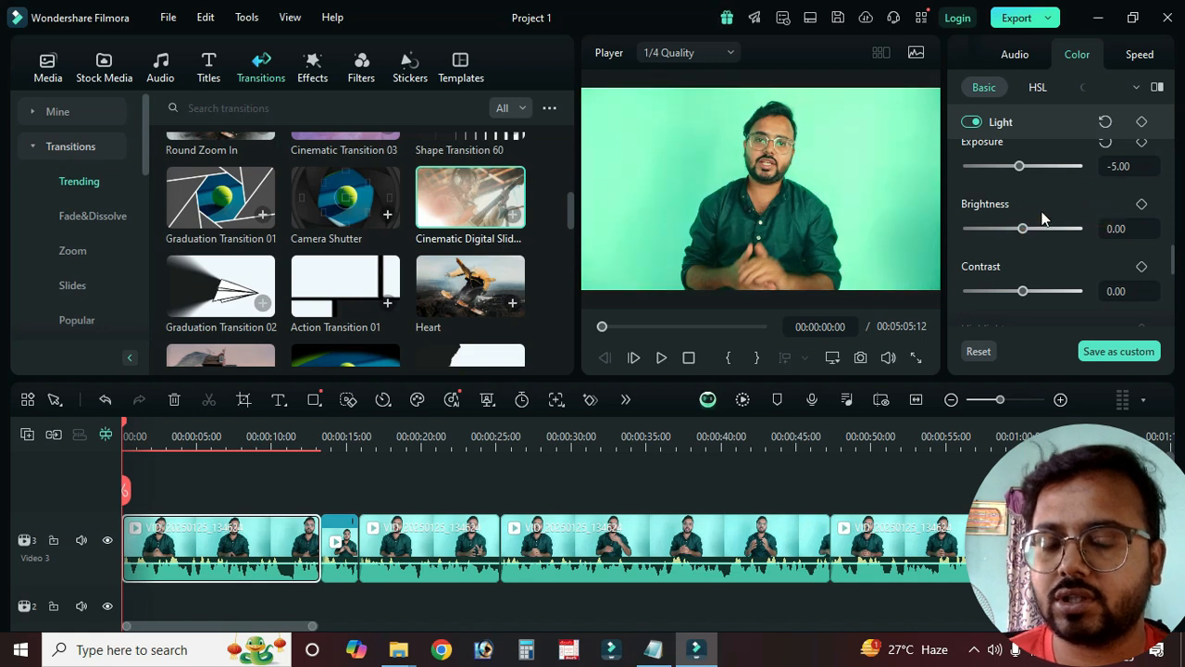
drag(1022, 291, 1067, 296)
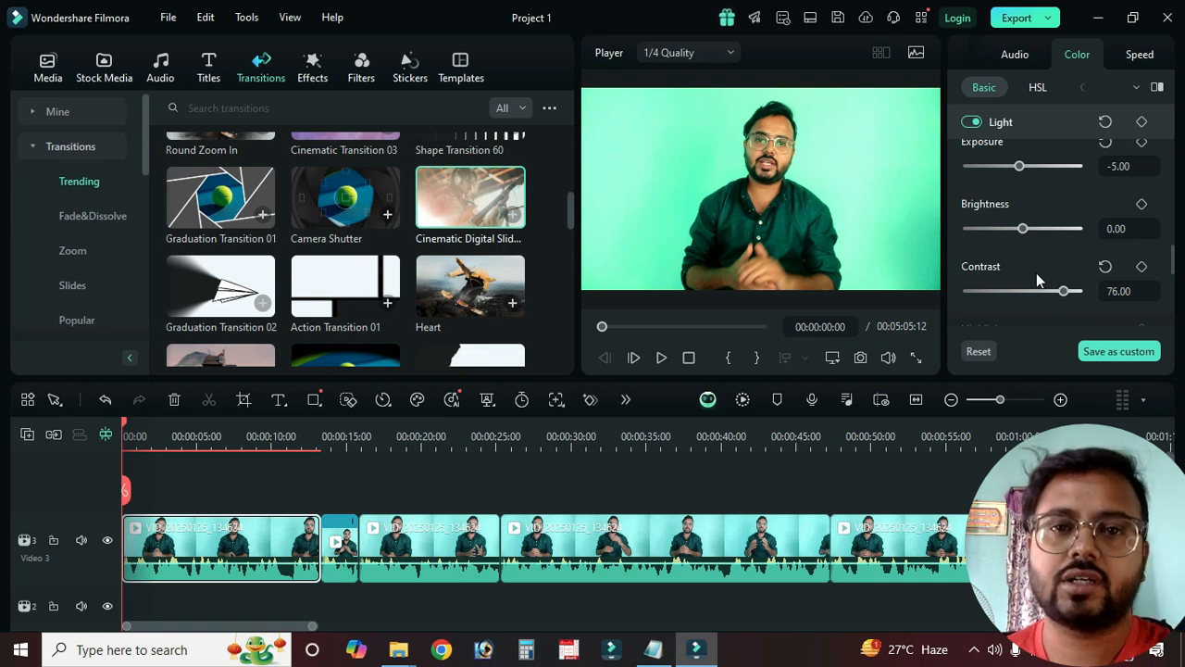
Step: Try the Highlight and Shadow adjustments in the first clip's Light settings and reset both
scroll(1037, 271, down, 1)
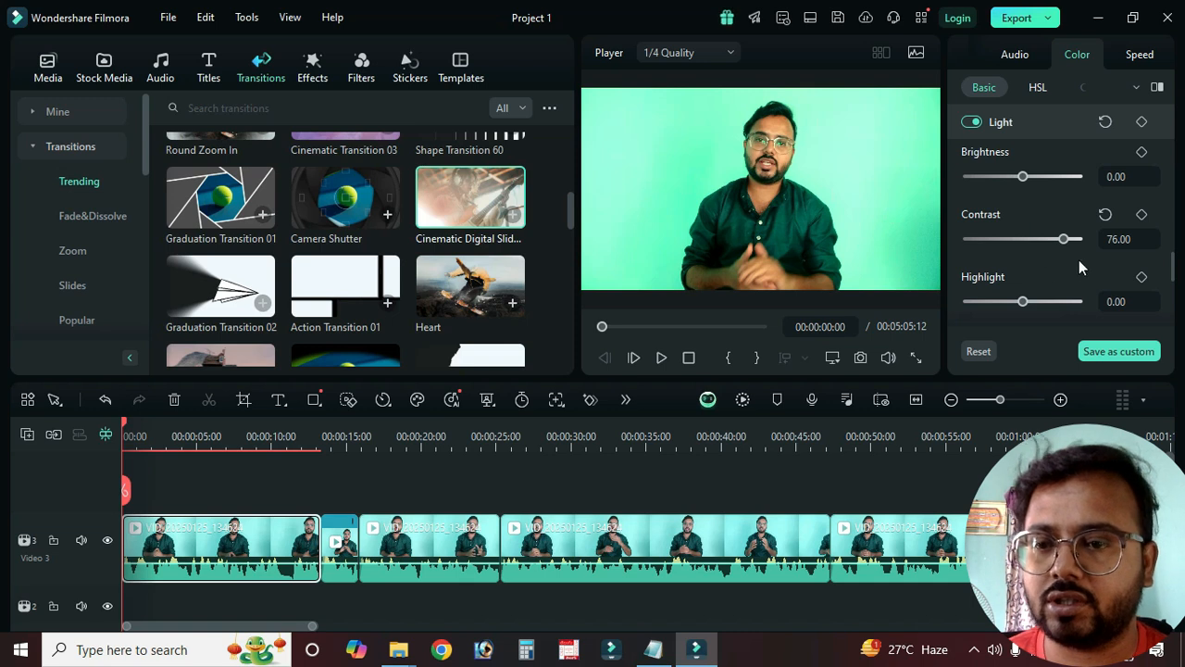
scroll(1026, 297, down, 1)
mouse_move(1024, 250)
mouse_down()
mouse_move(1065, 251)
mouse_move(977, 249)
mouse_move(1029, 249)
mouse_up()
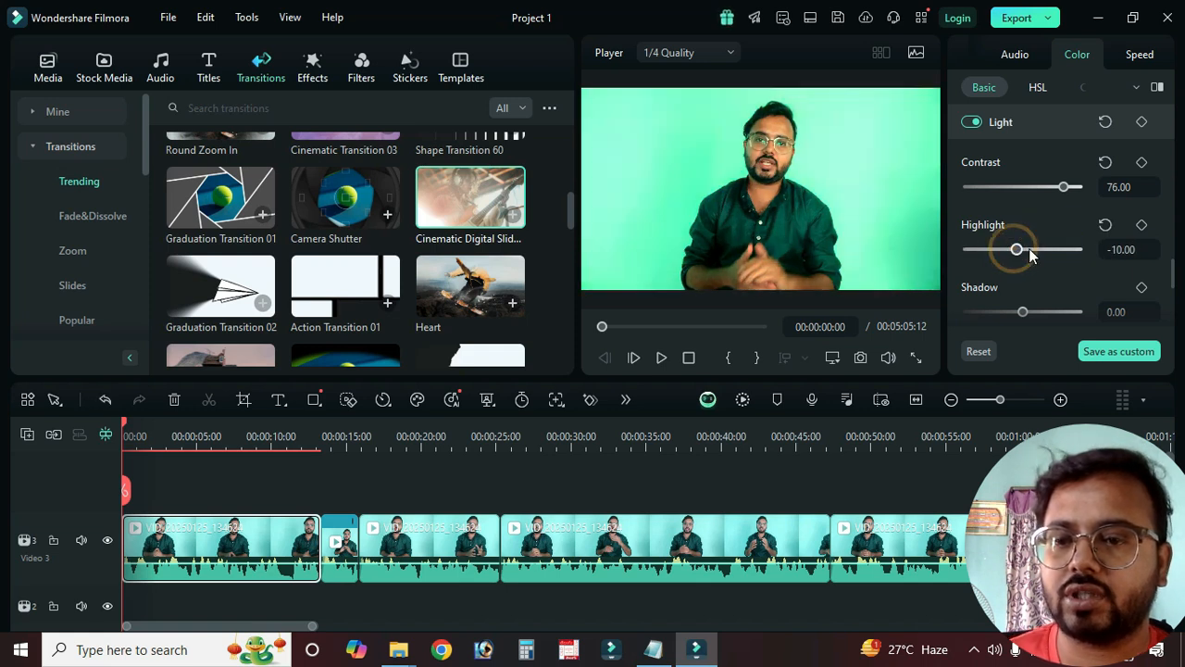
click(1100, 222)
scroll(1078, 291, down, 1)
mouse_move(1024, 260)
mouse_down()
mouse_move(982, 259)
mouse_move(1051, 256)
mouse_move(1024, 262)
mouse_up()
scroll(1050, 283, down, 1)
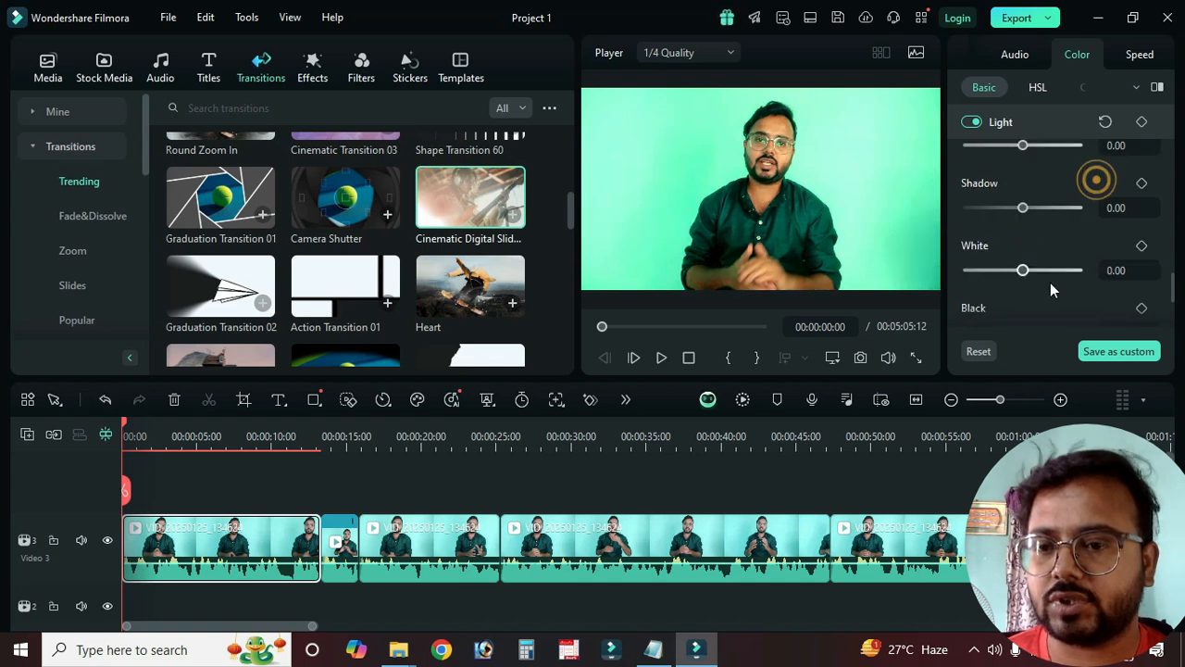
Step: Set the first clip's White level to -24 in the Light settings
mouse_move(1042, 268)
mouse_down()
mouse_move(1008, 275)
mouse_move(1019, 270)
mouse_up()
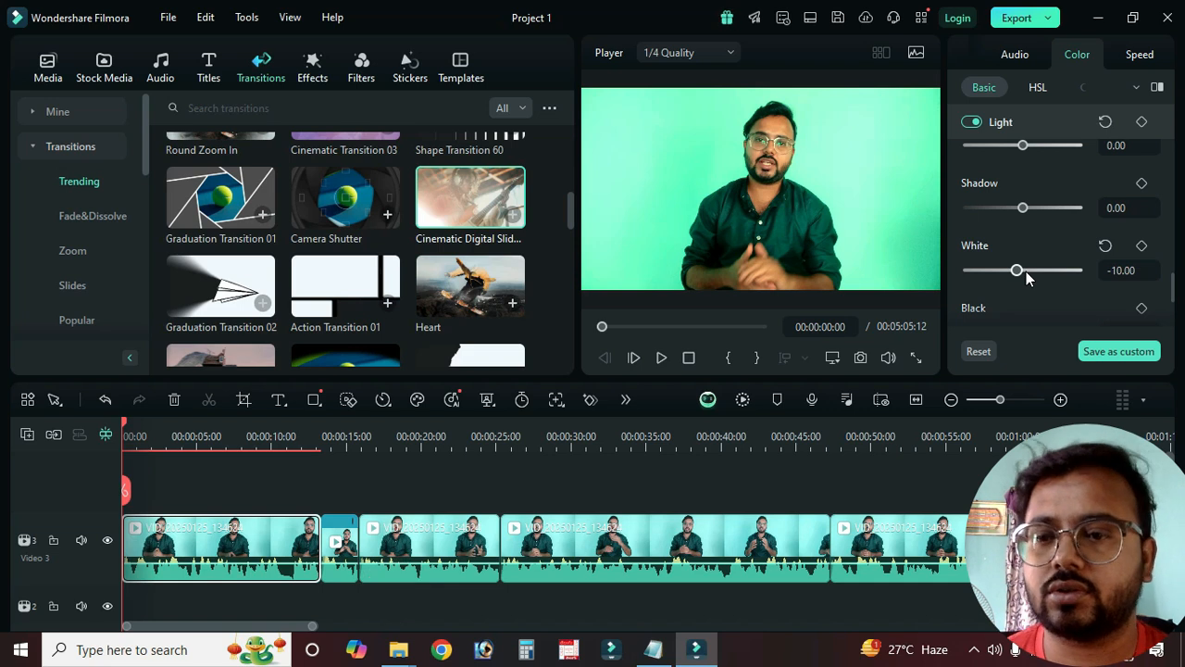
drag(1017, 272, 1012, 277)
click(1005, 274)
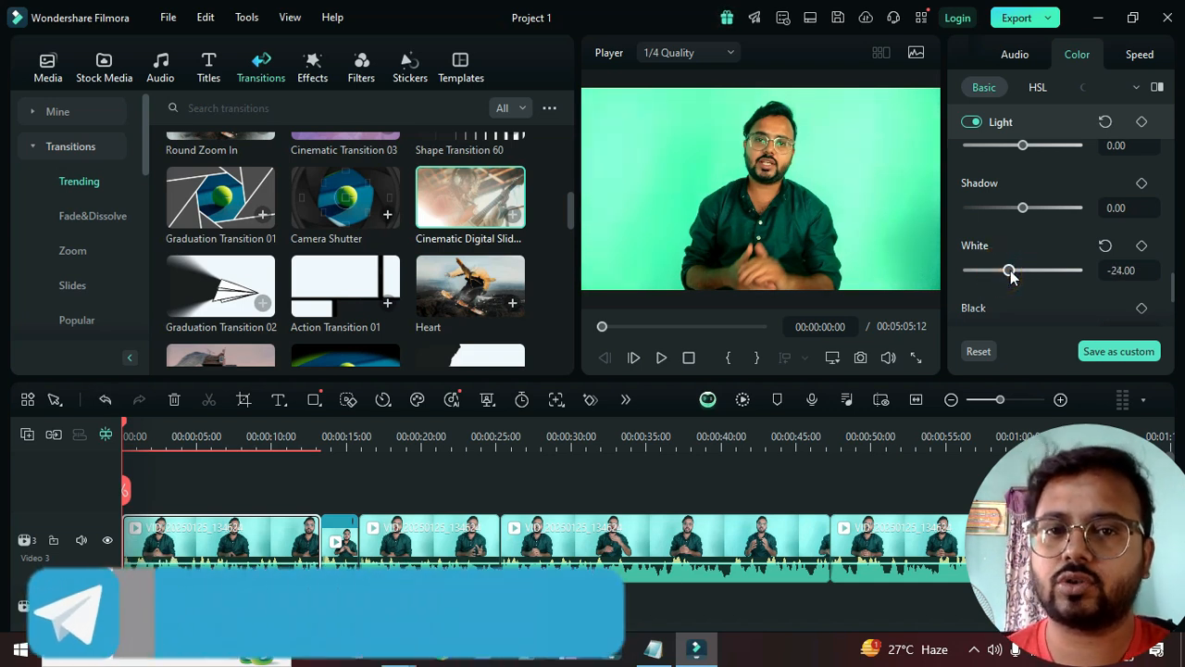
Step: Try darker and lighter Black levels for the first clip and settle on a Black value of 2
scroll(1014, 268, down, 2)
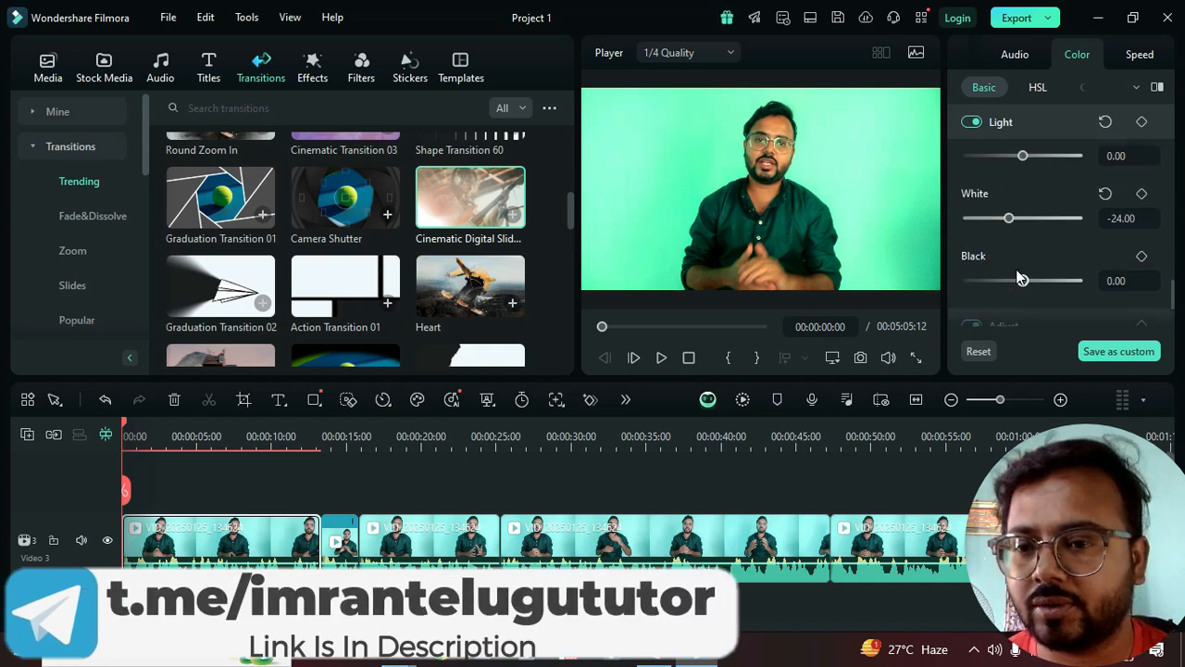
mouse_move(1023, 234)
mouse_down()
mouse_move(1011, 236)
mouse_move(1025, 239)
mouse_up()
click(1014, 236)
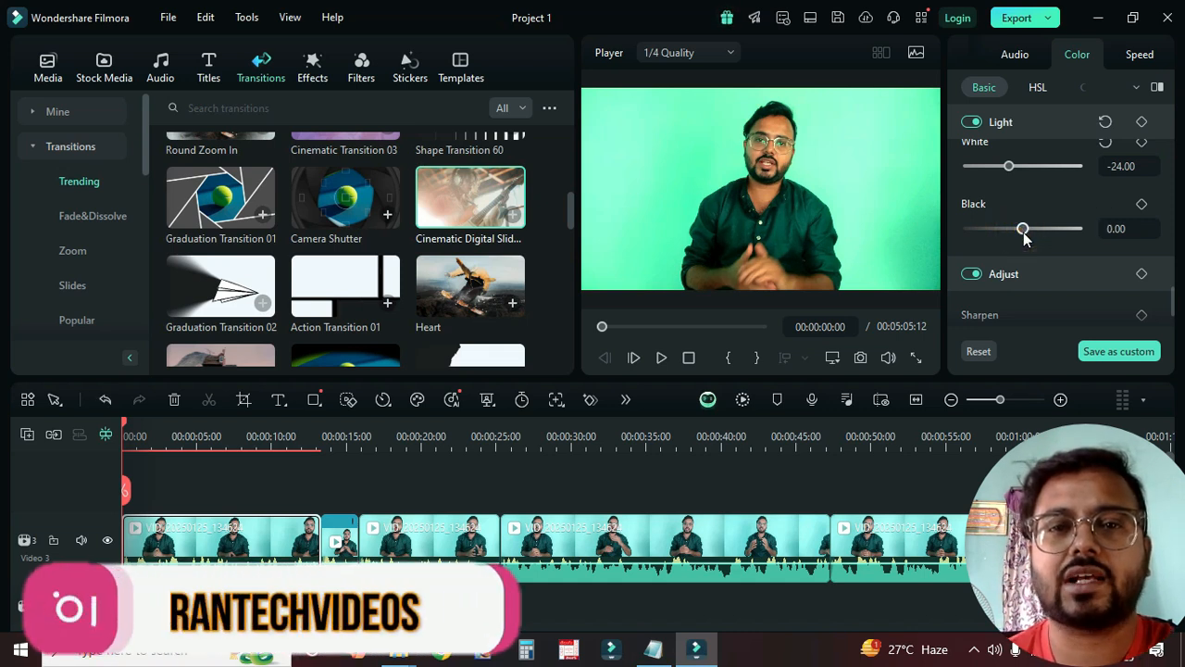
scroll(1024, 238, down, 1)
scroll(1046, 233, down, 1)
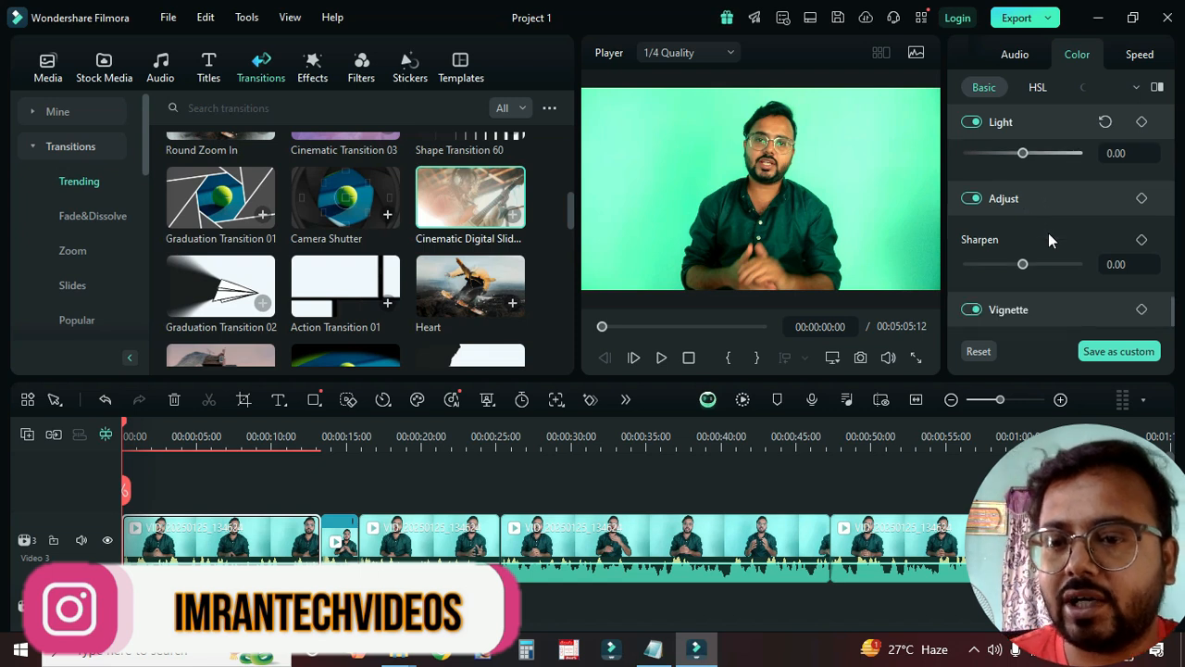
scroll(1049, 232, up, 2)
mouse_move(1025, 206)
mouse_down()
mouse_move(1046, 211)
mouse_move(997, 204)
mouse_move(1028, 208)
mouse_up()
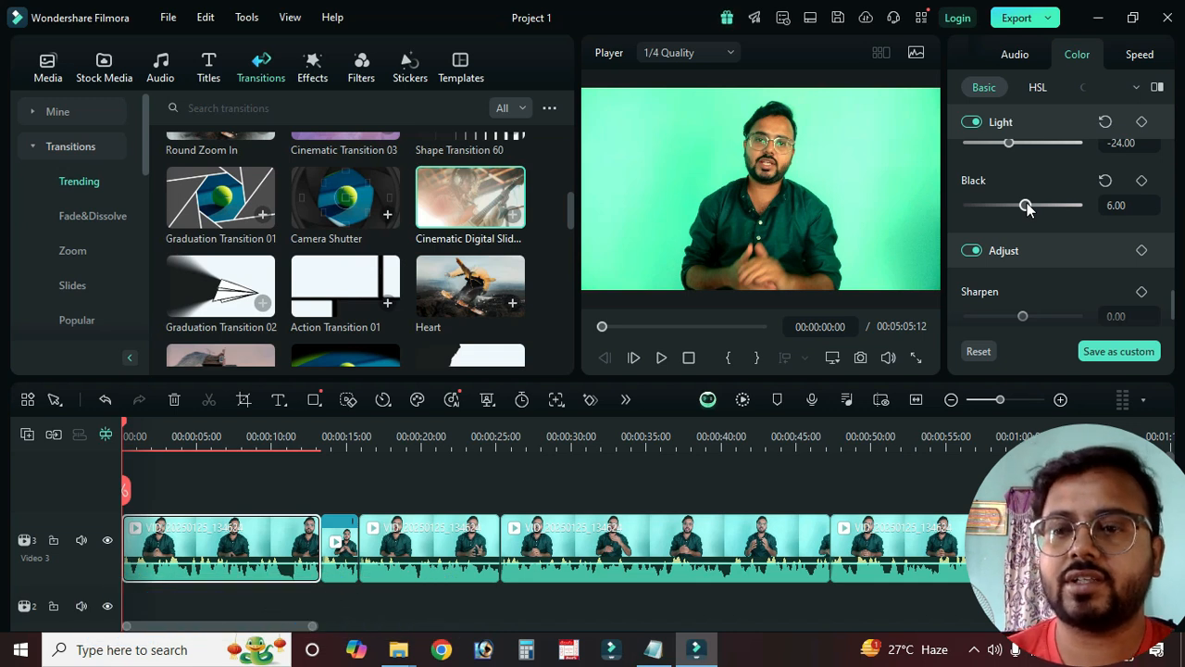
drag(1026, 209, 1019, 210)
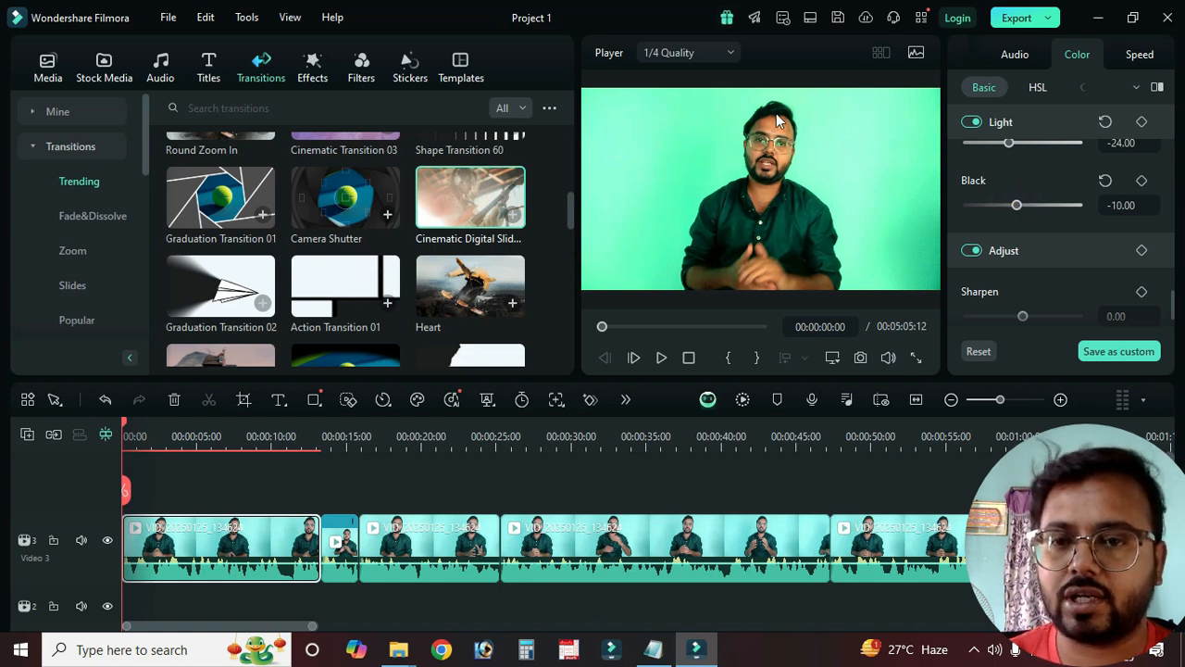
mouse_move(1015, 207)
mouse_down()
mouse_move(990, 204)
mouse_move(1030, 206)
mouse_up()
scroll(1041, 232, down, 1)
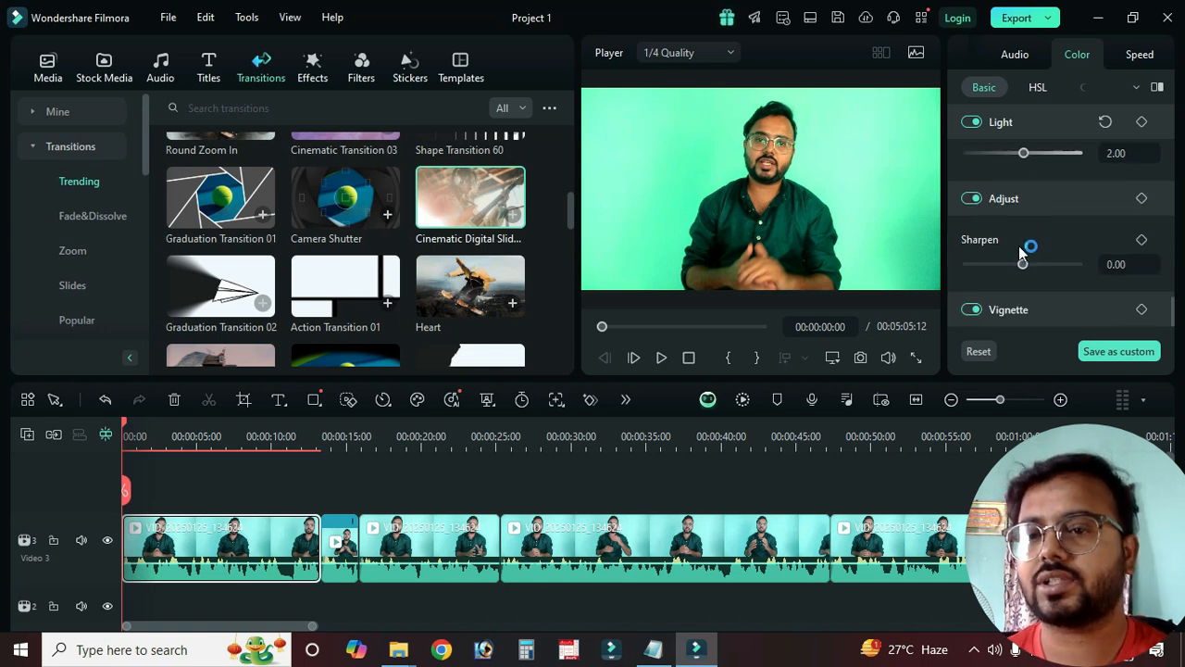
Step: Try sharpening the first clip at 44, reset Sharpen and return to the color presets
drag(1025, 269, 1049, 266)
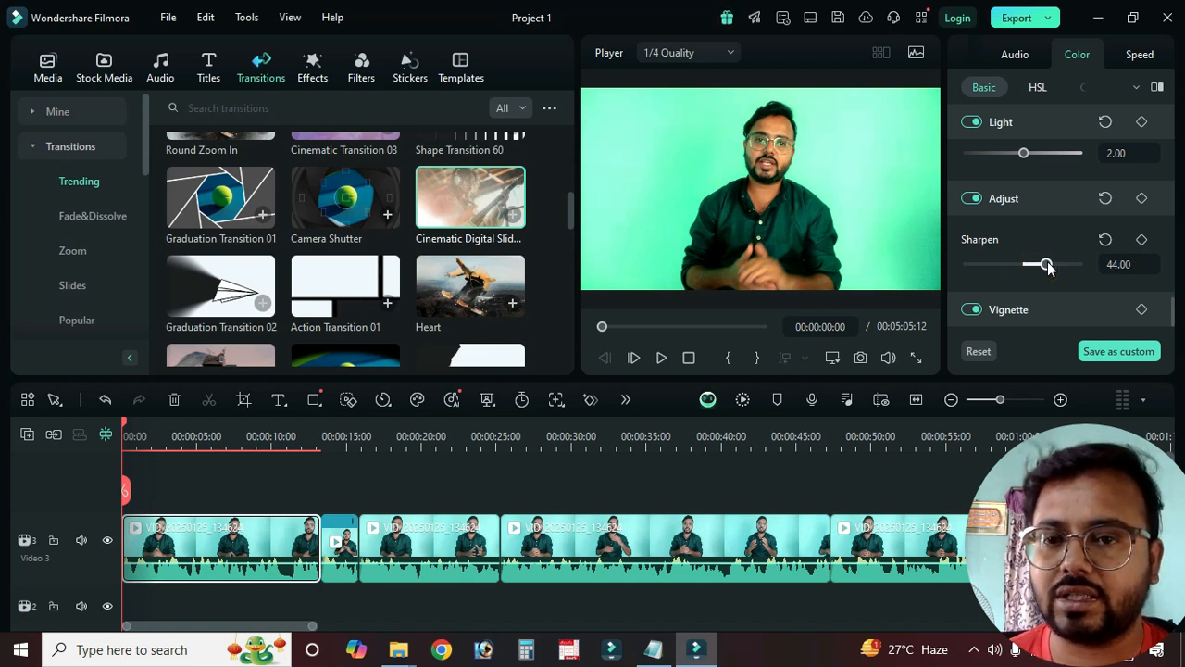
click(1047, 266)
click(1100, 240)
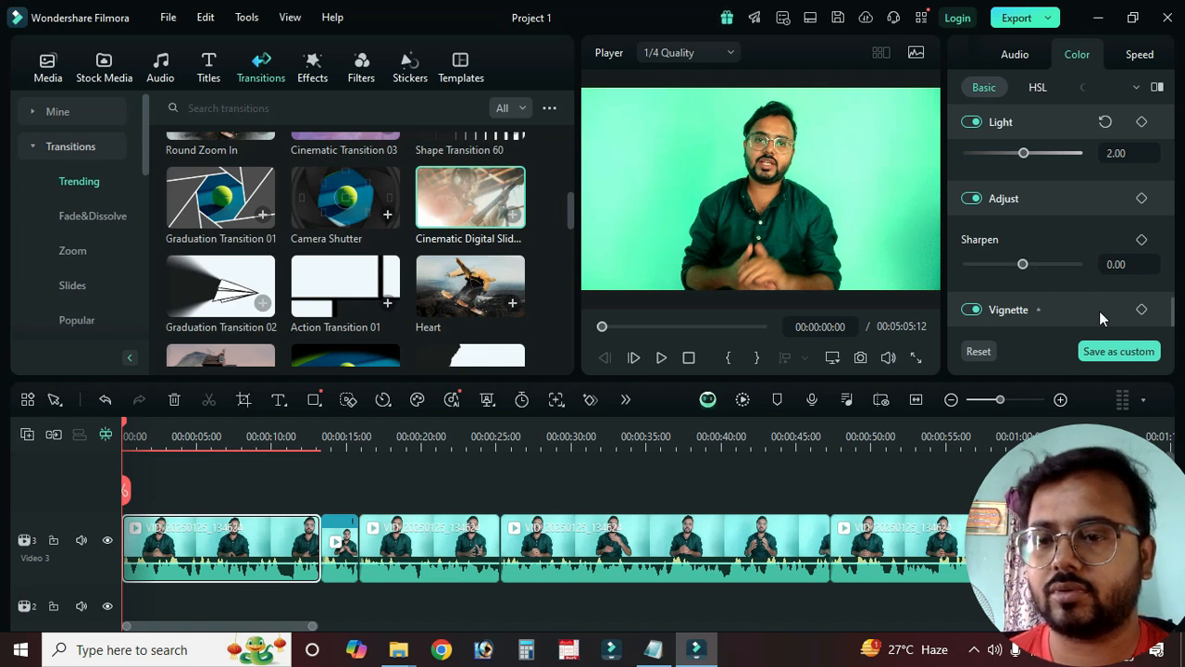
scroll(1090, 319, up, 3)
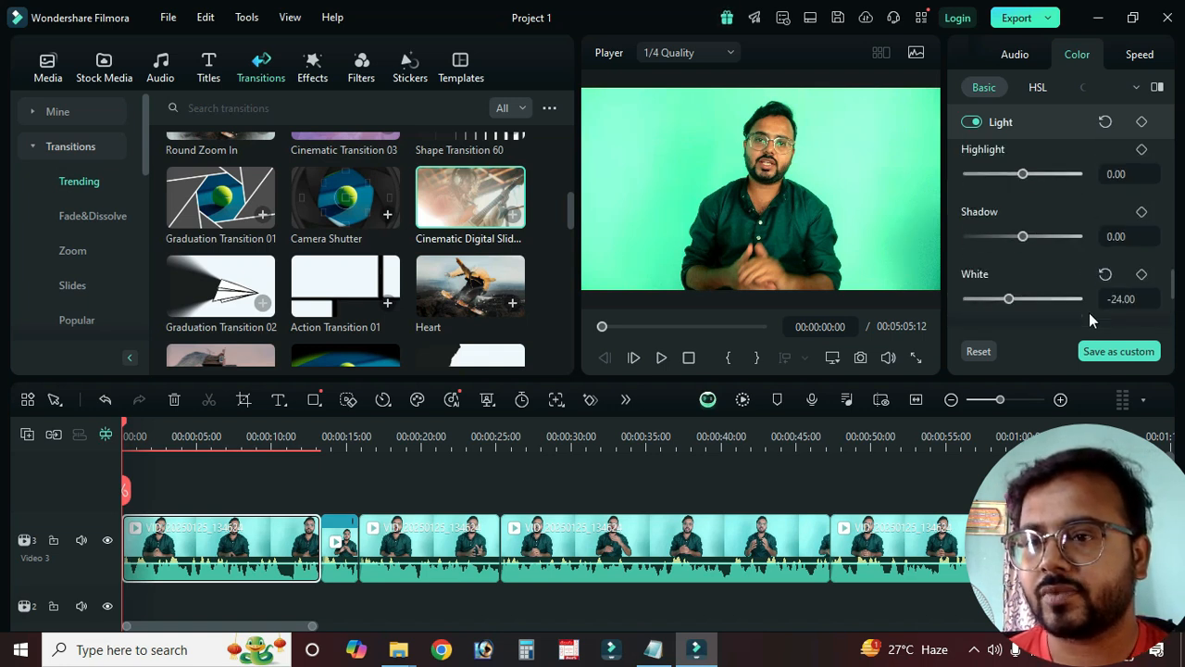
scroll(1097, 298, up, 6)
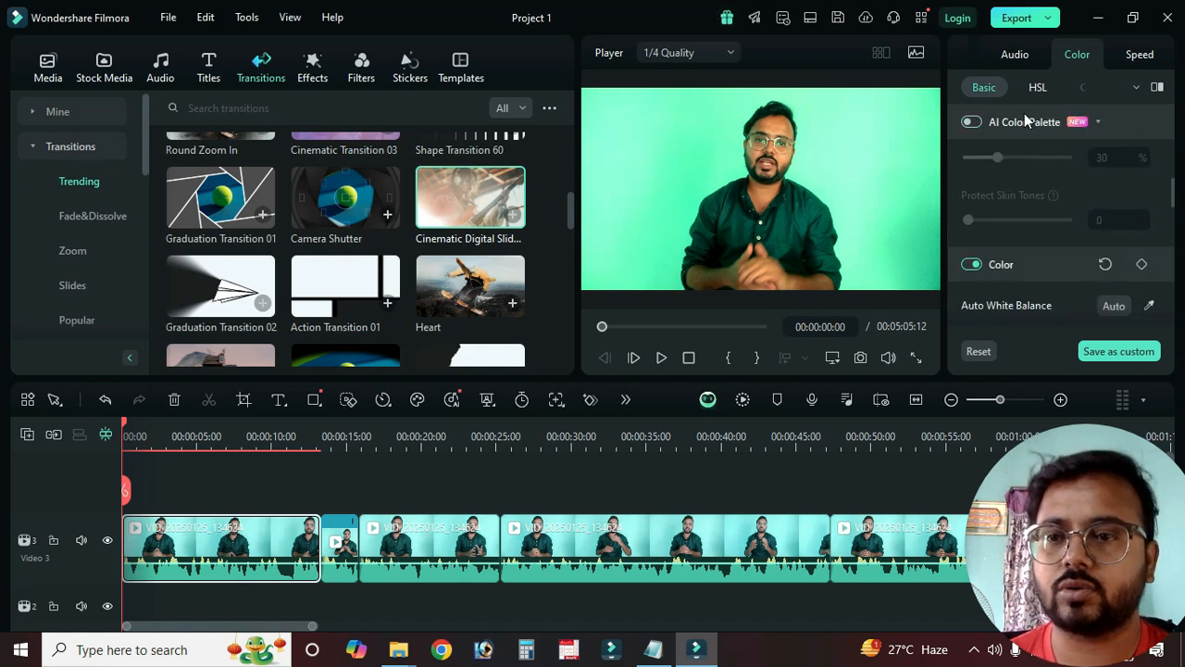
scroll(1074, 255, up, 5)
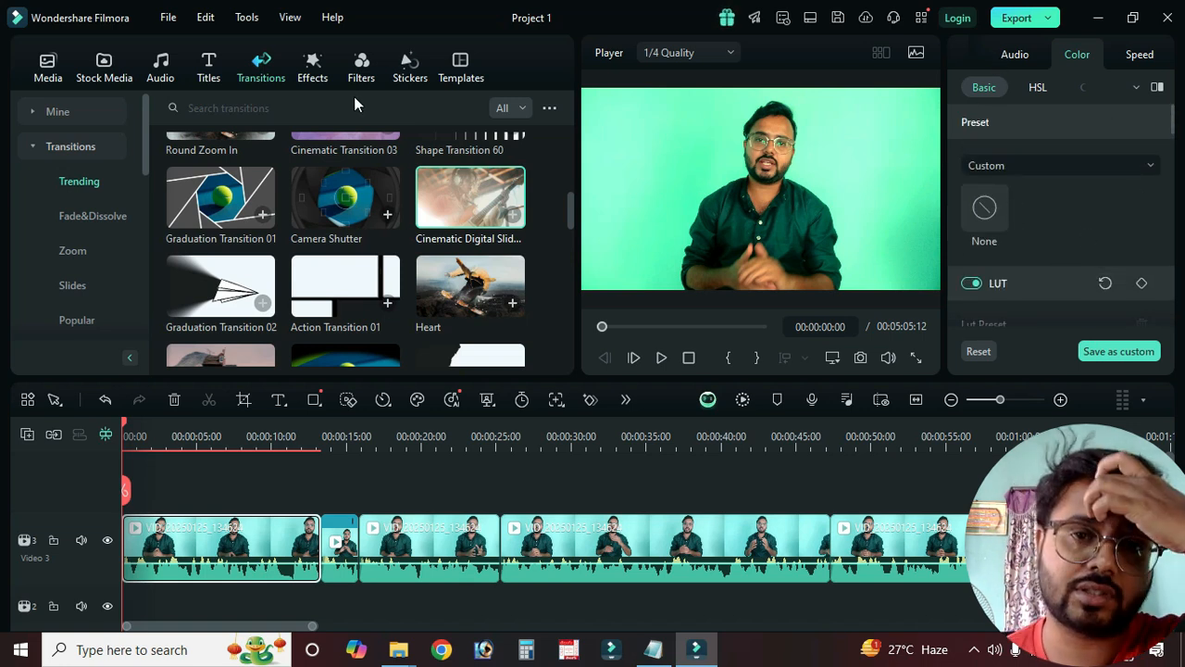
Step: Preview the Basic filters Hue Plus, Light Teal, Clarity Boost, Bright and Bluish Grey, muting the player's sound
click(359, 61)
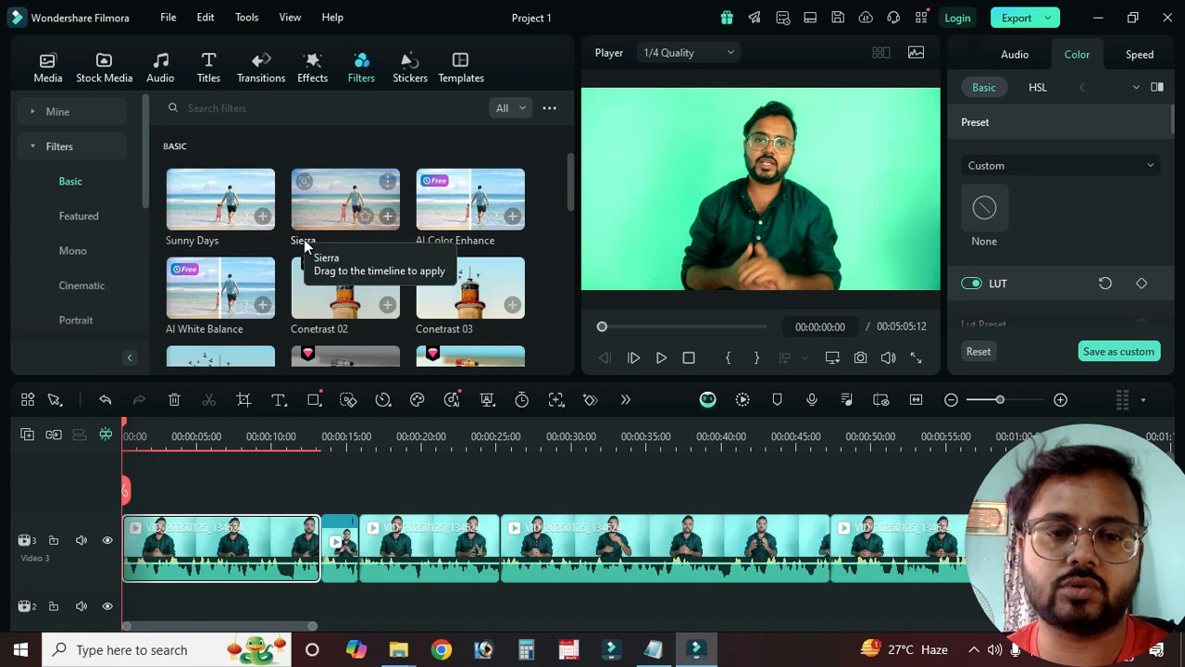
scroll(364, 292, down, 3)
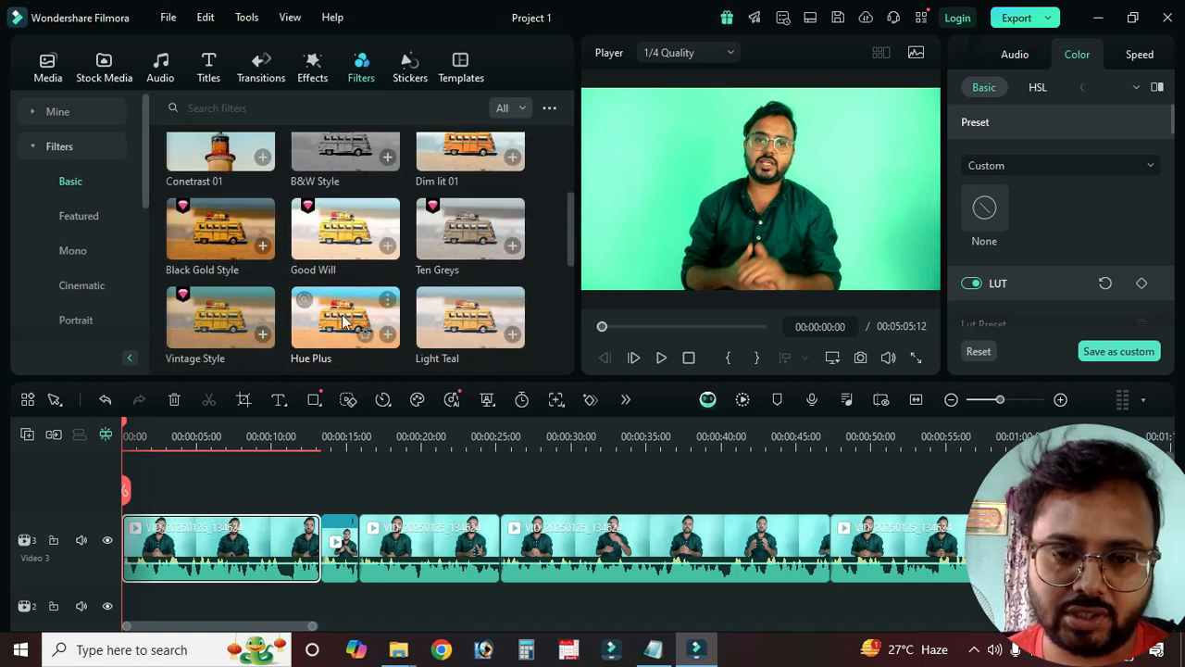
click(342, 320)
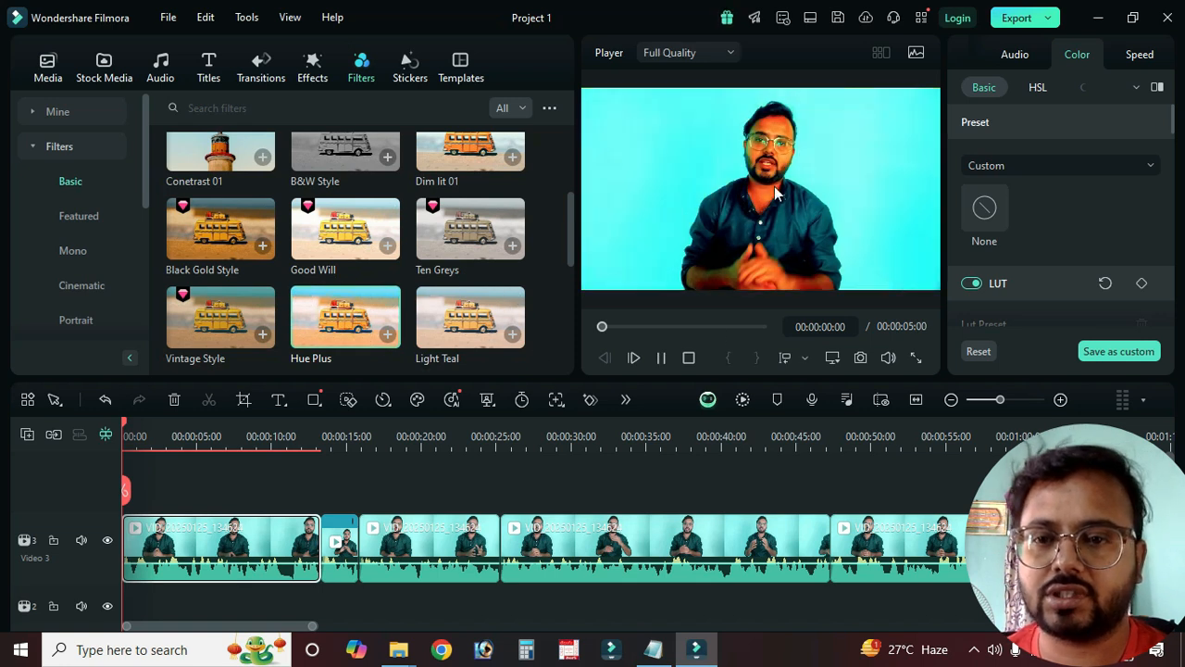
click(468, 332)
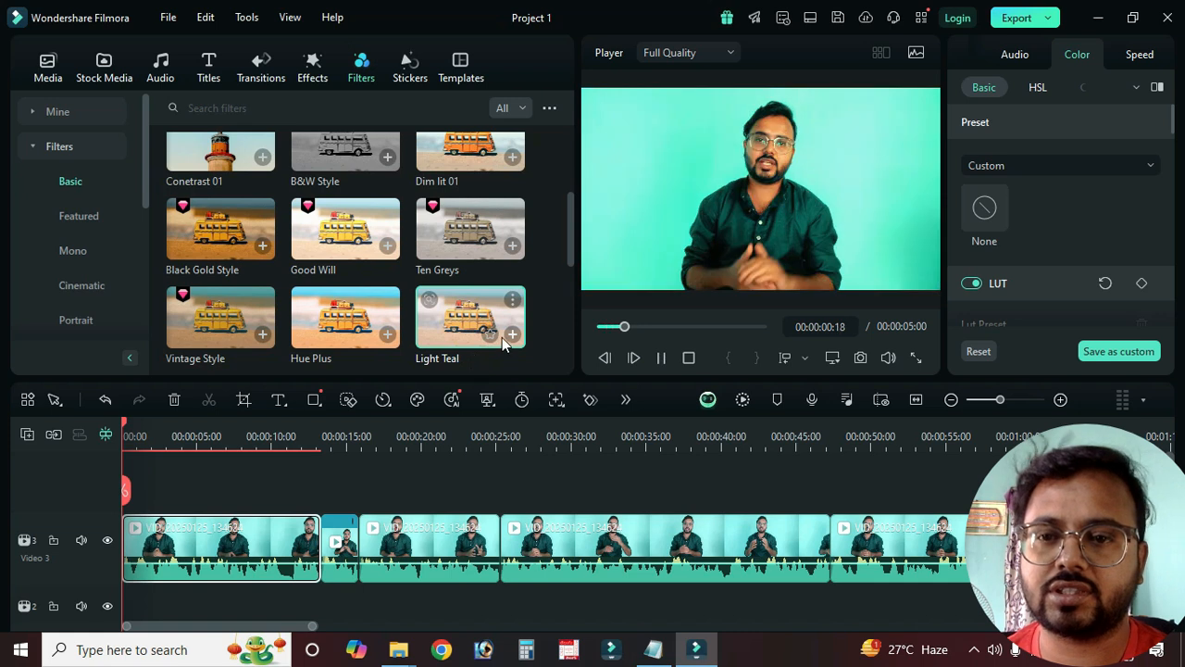
scroll(496, 352, down, 2)
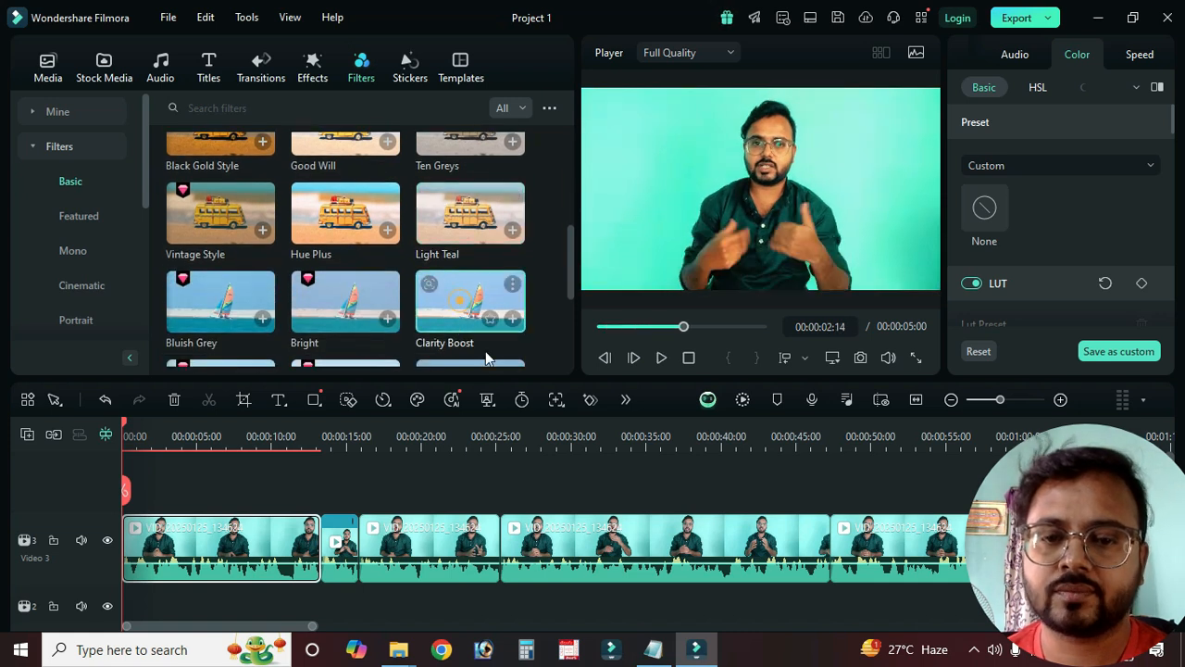
click(891, 360)
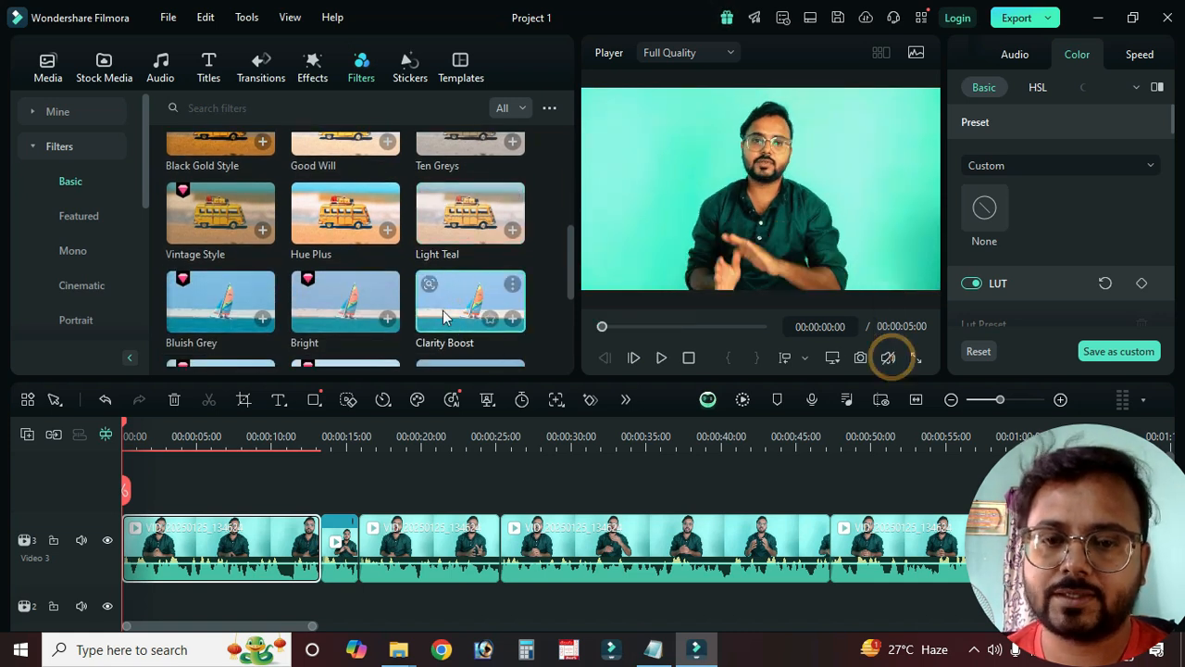
click(341, 313)
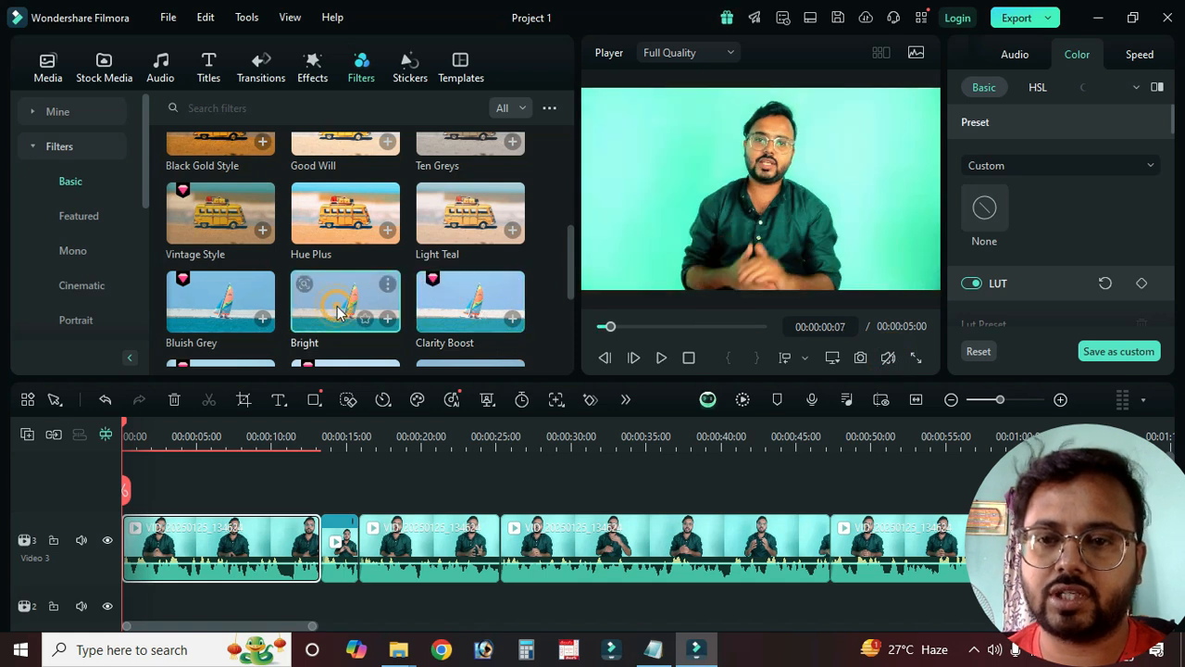
click(225, 307)
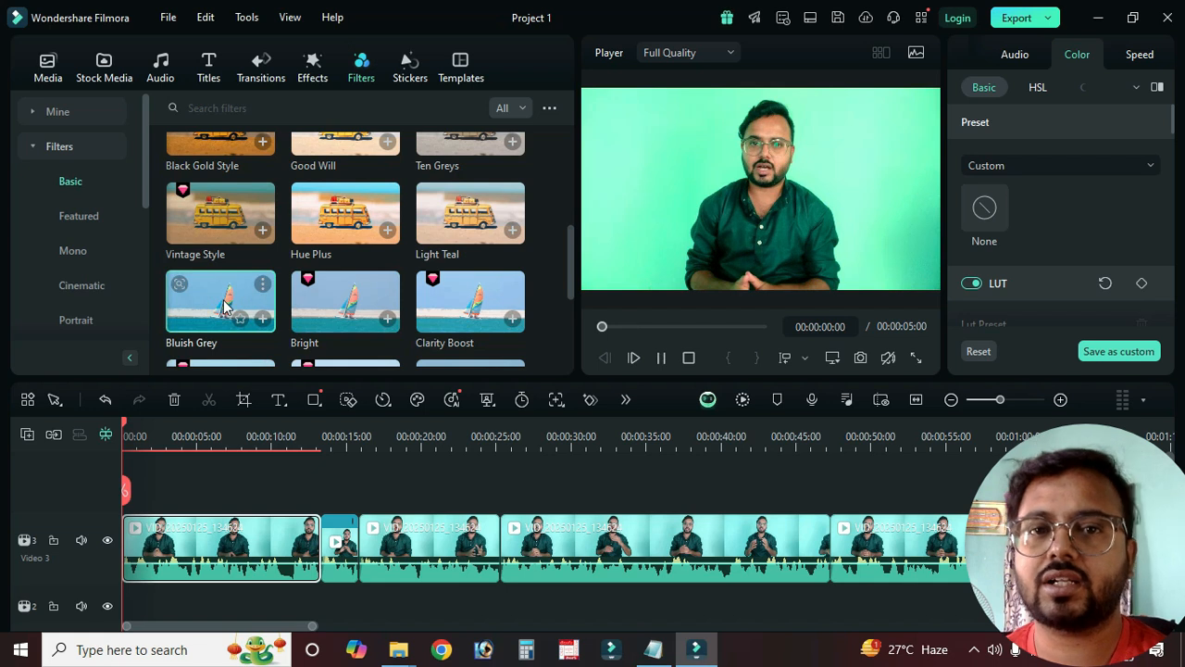
Step: Browse the Featured, Mono, Cinematic and Portrait filter categories
click(78, 217)
click(79, 250)
click(81, 285)
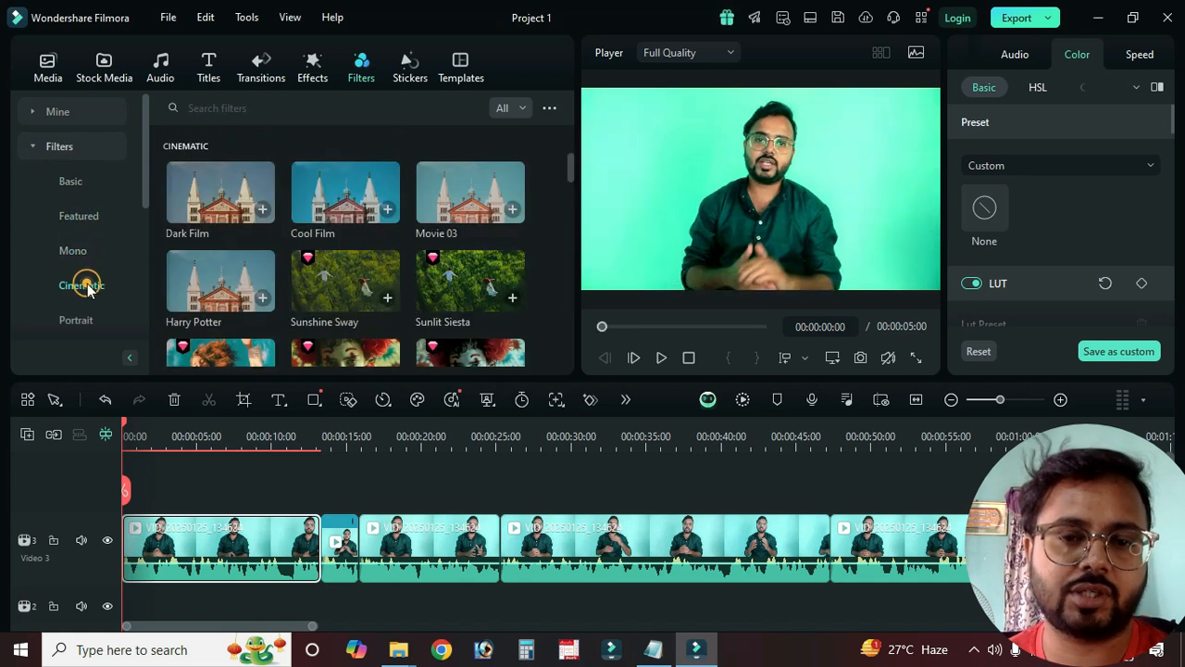
click(82, 318)
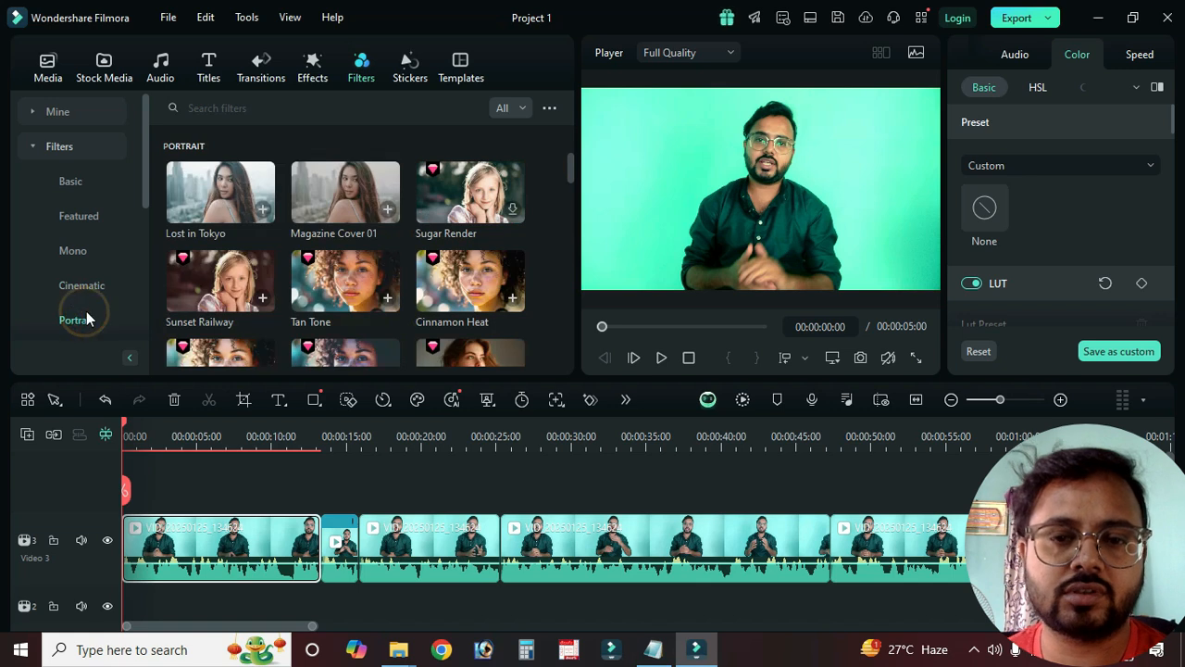
Step: Preview the Retro filters Musical Glow, Old Camera and Magical Hues, and stop the preview playback
scroll(89, 315, down, 2)
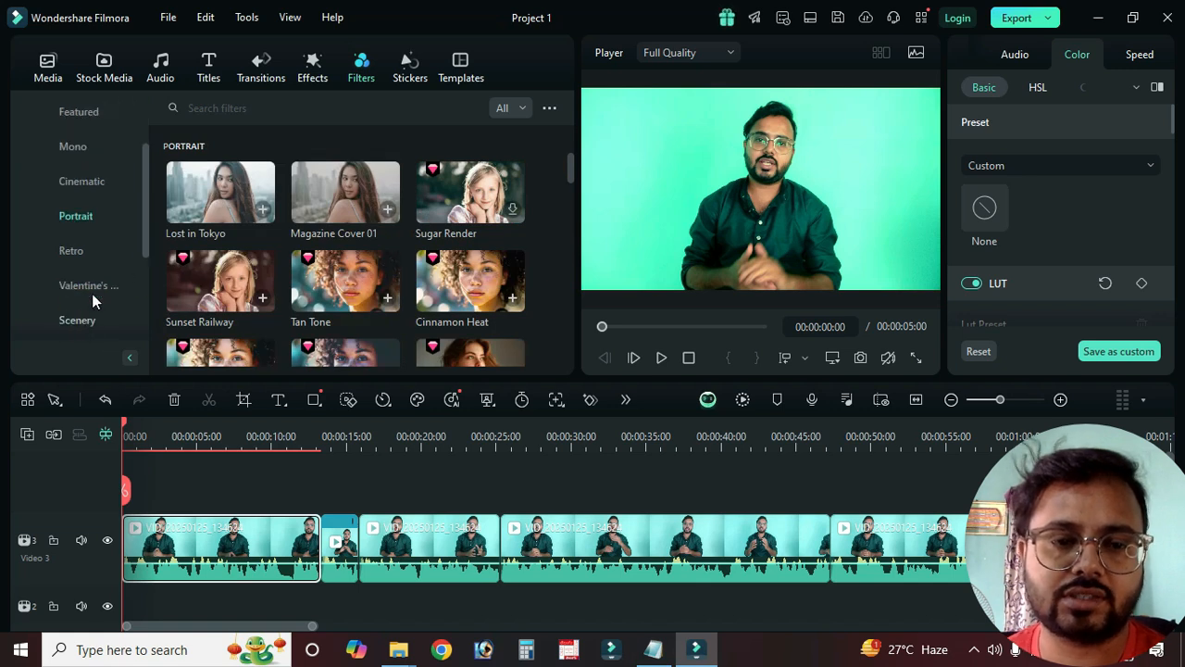
click(85, 255)
click(227, 295)
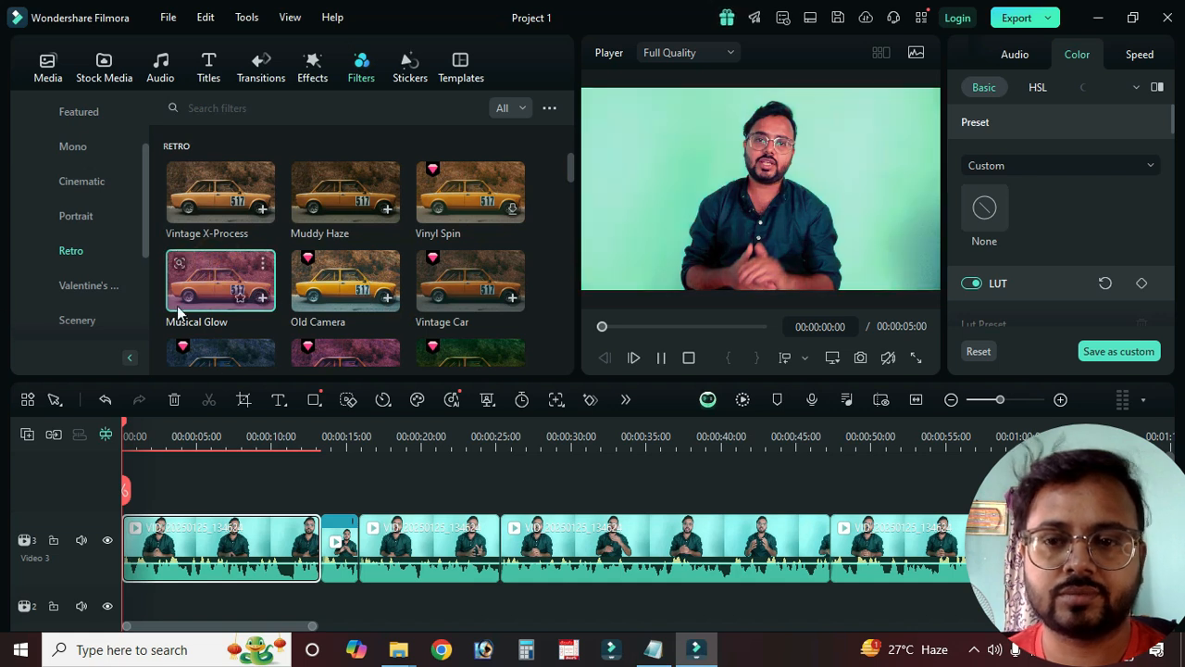
click(335, 287)
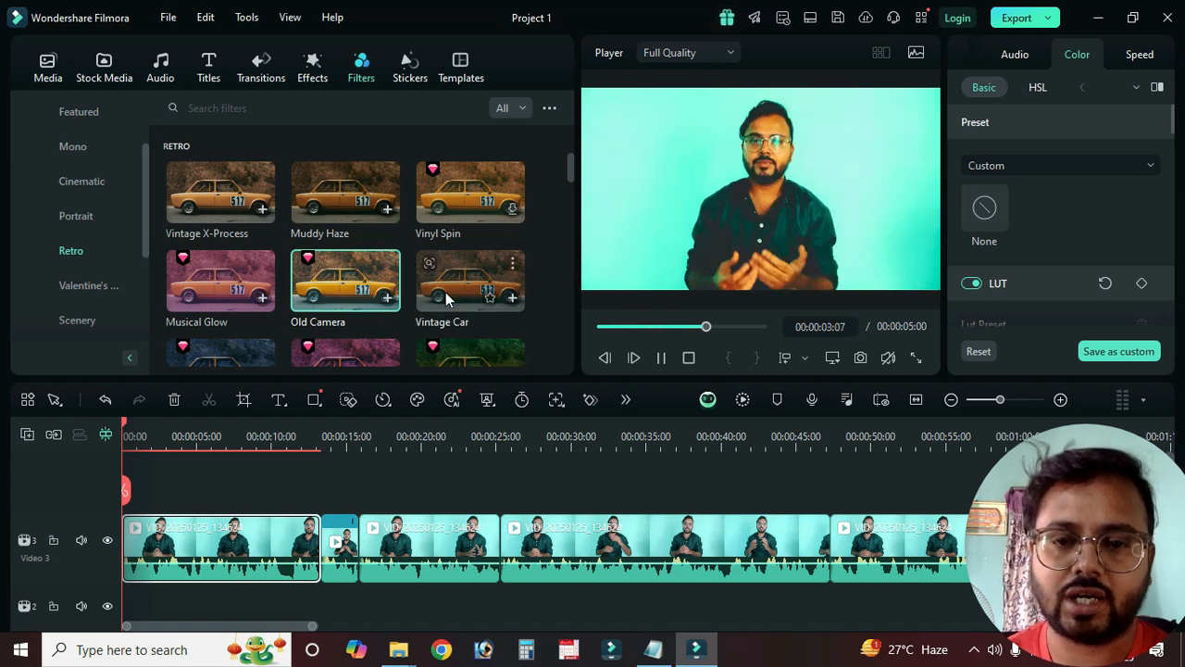
scroll(461, 294, down, 2)
click(467, 254)
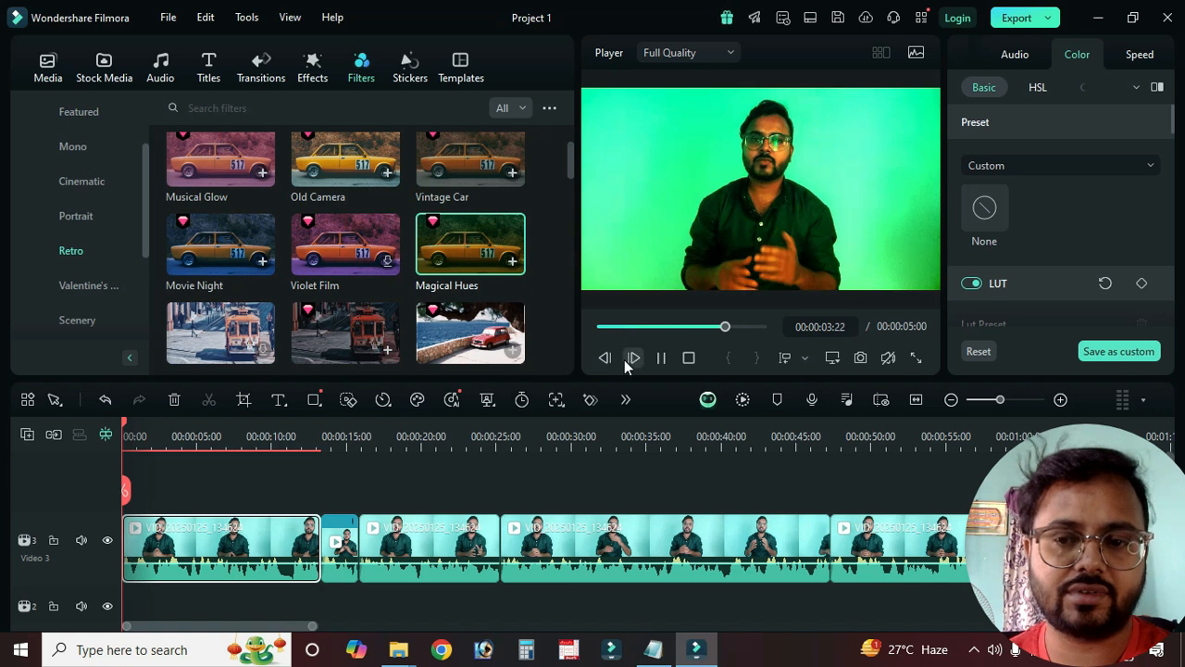
click(689, 357)
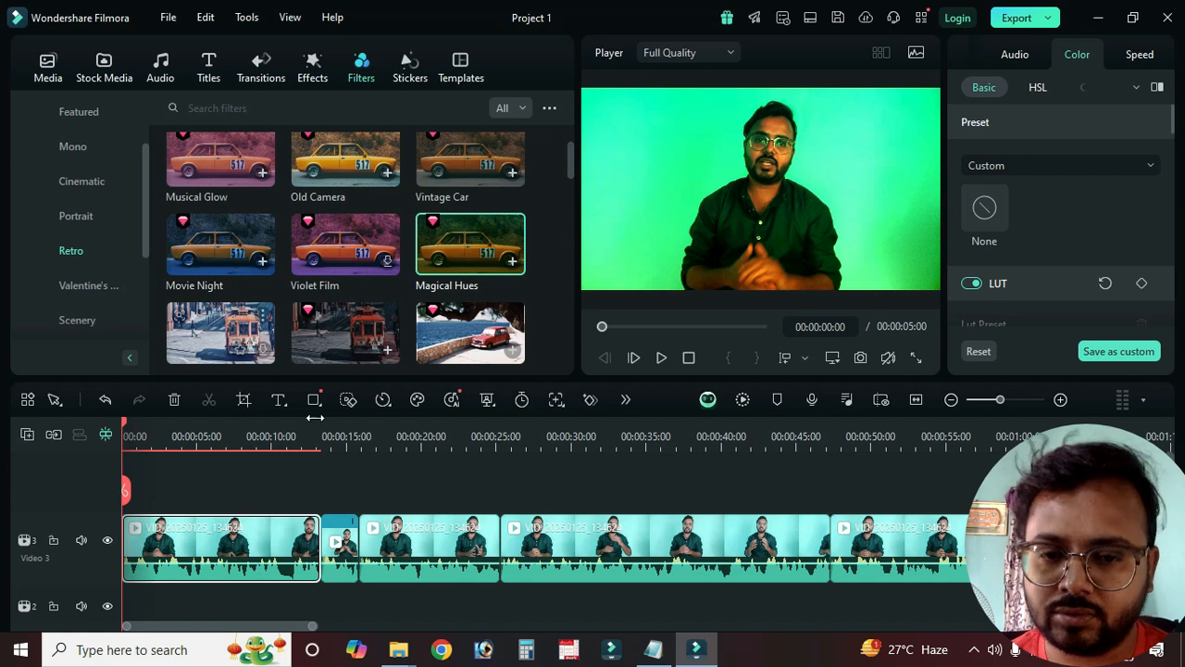
Step: Open the Color Wheels for the first timeline clip and shift its Midtones slightly off center toward orange
click(220, 537)
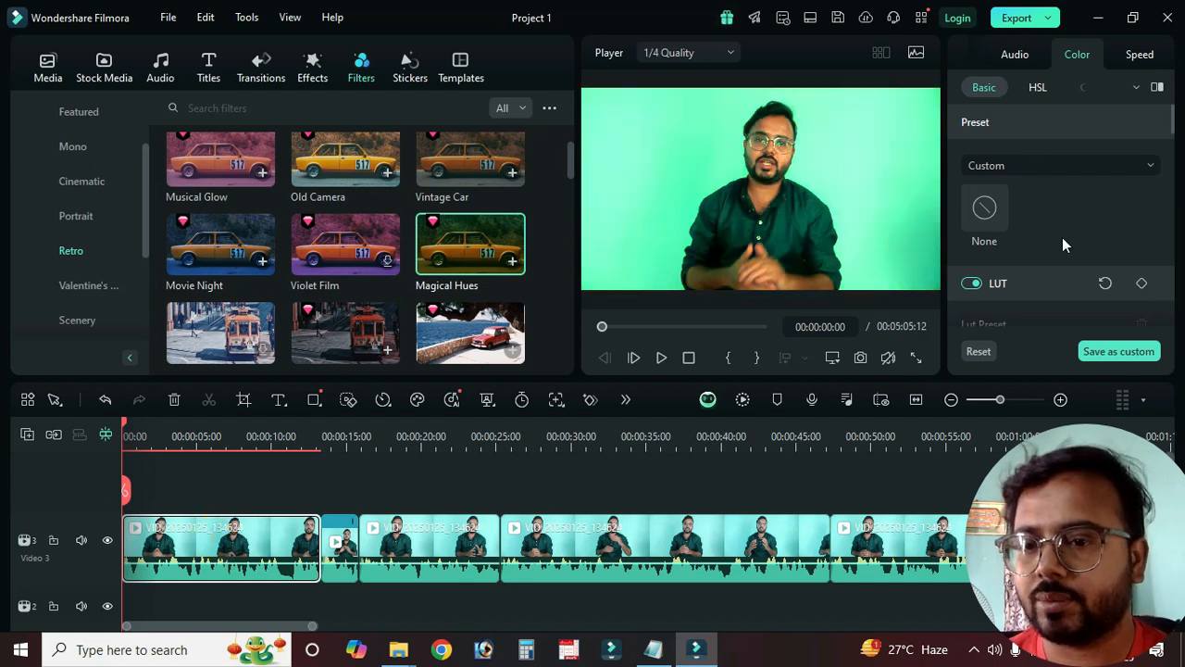
scroll(1062, 244, down, 6)
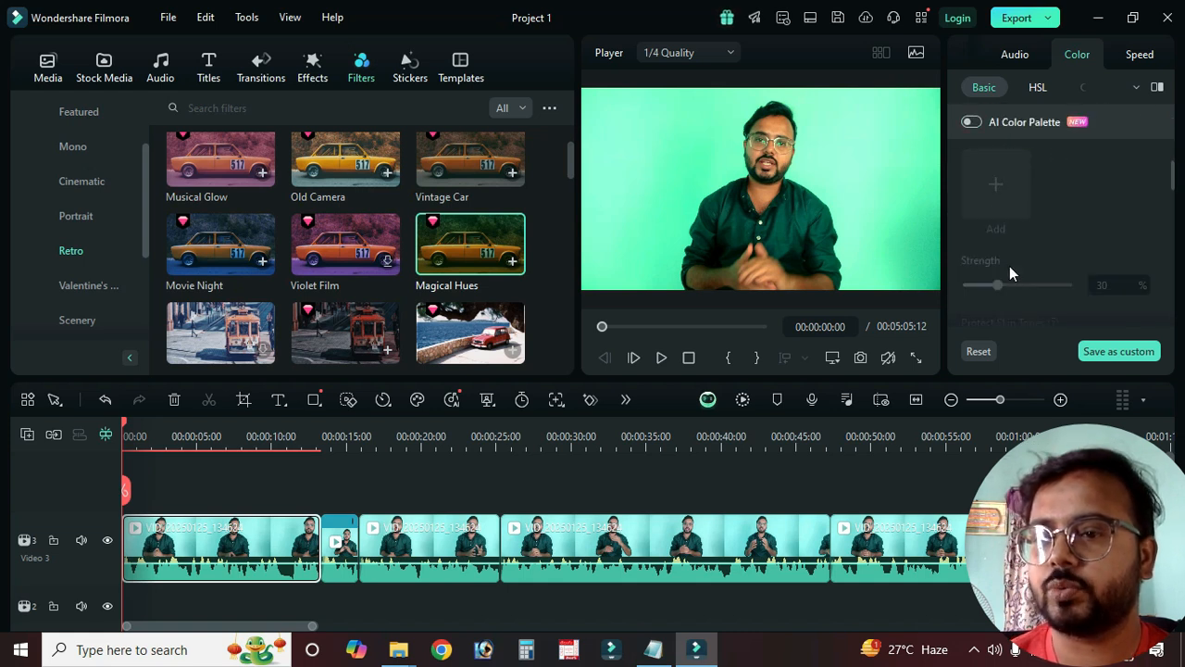
scroll(1010, 278, down, 4)
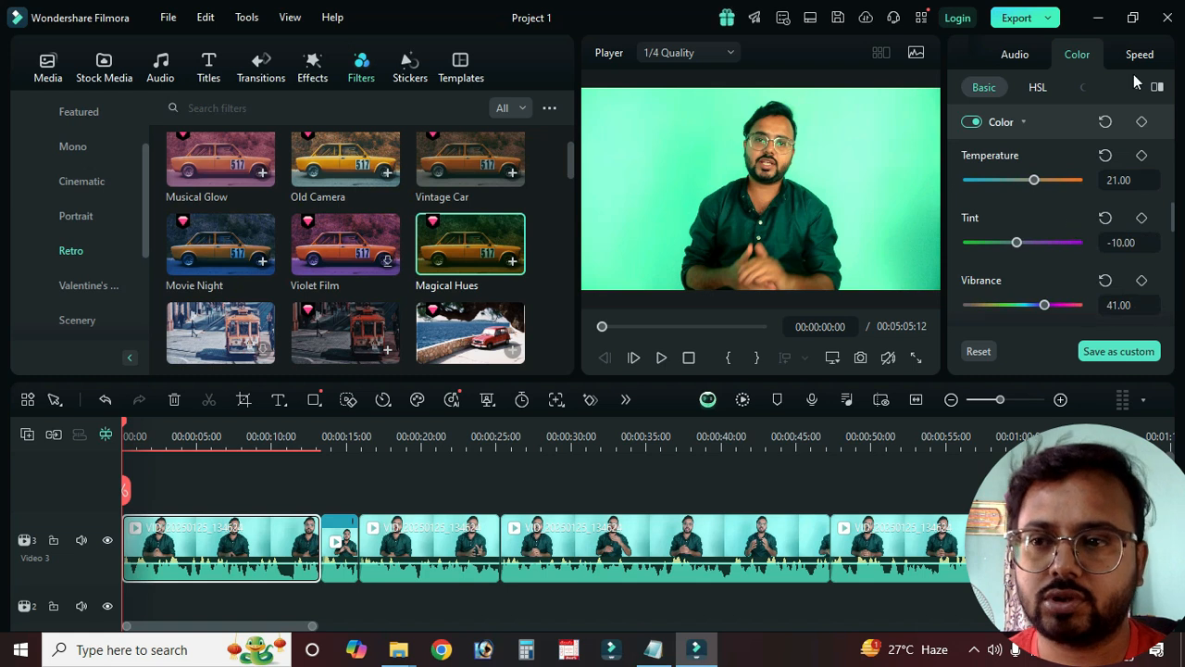
click(1101, 88)
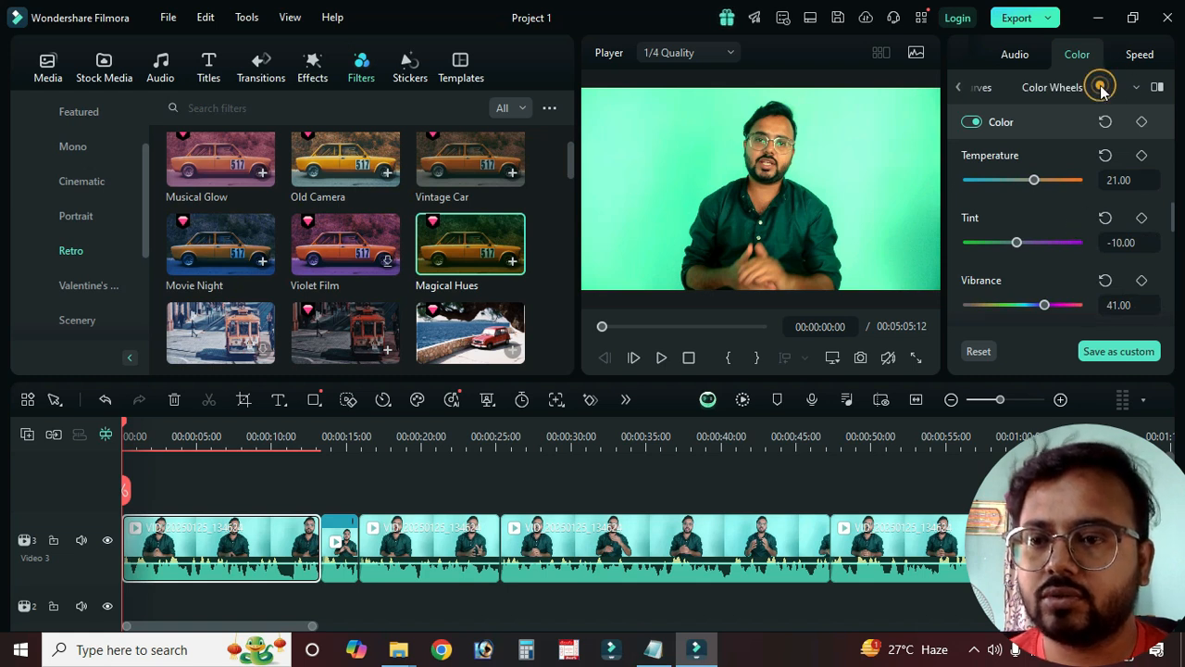
click(1074, 87)
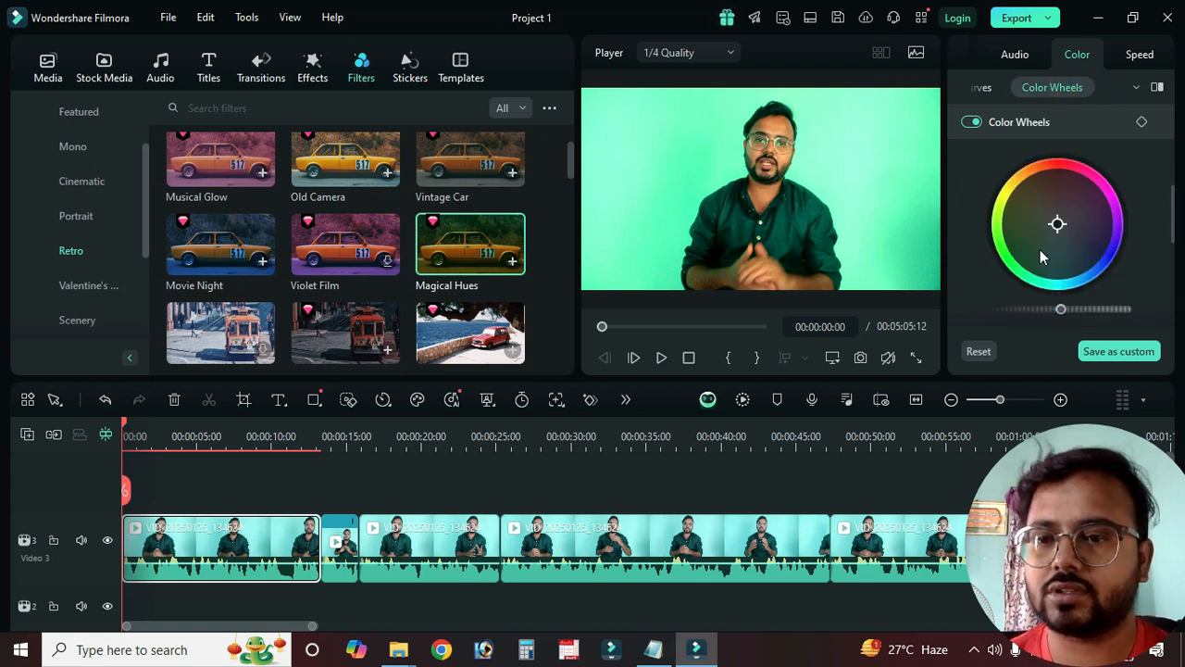
scroll(1047, 222, up, 1)
drag(1059, 278, 1054, 271)
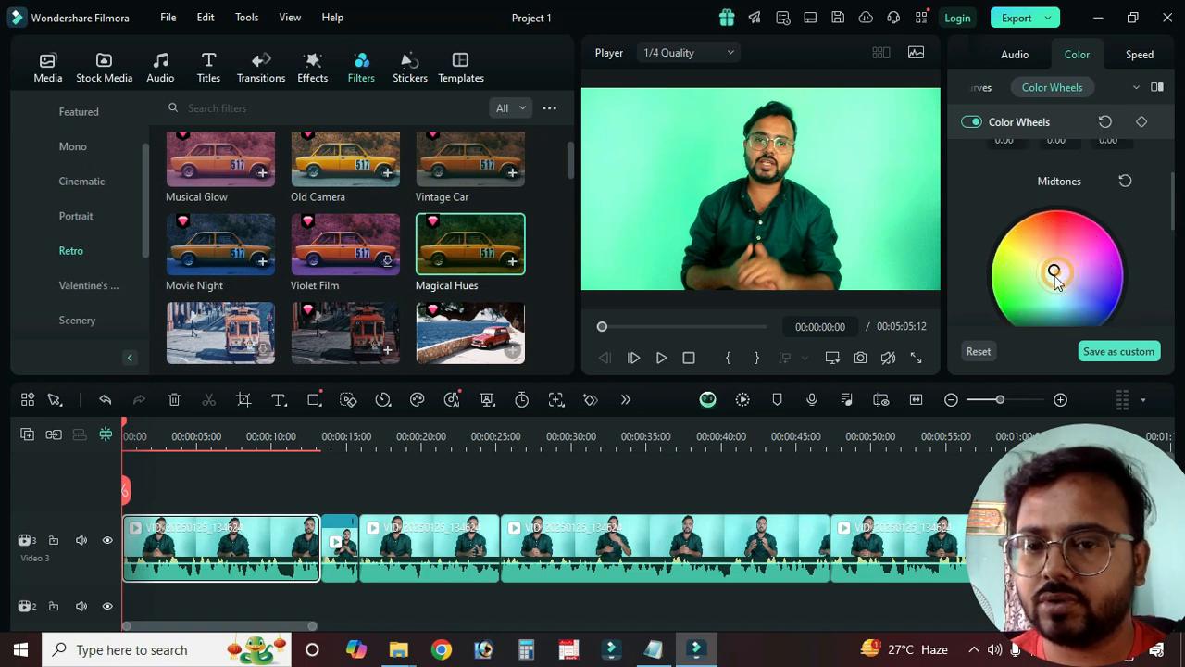
Step: Shift the color wheel above Midtones toward blue, to about red -0.08, green -0.11 and blue 0.19
scroll(1140, 243, up, 2)
scroll(1138, 245, down, 3)
scroll(1136, 243, up, 5)
scroll(1070, 183, down, 1)
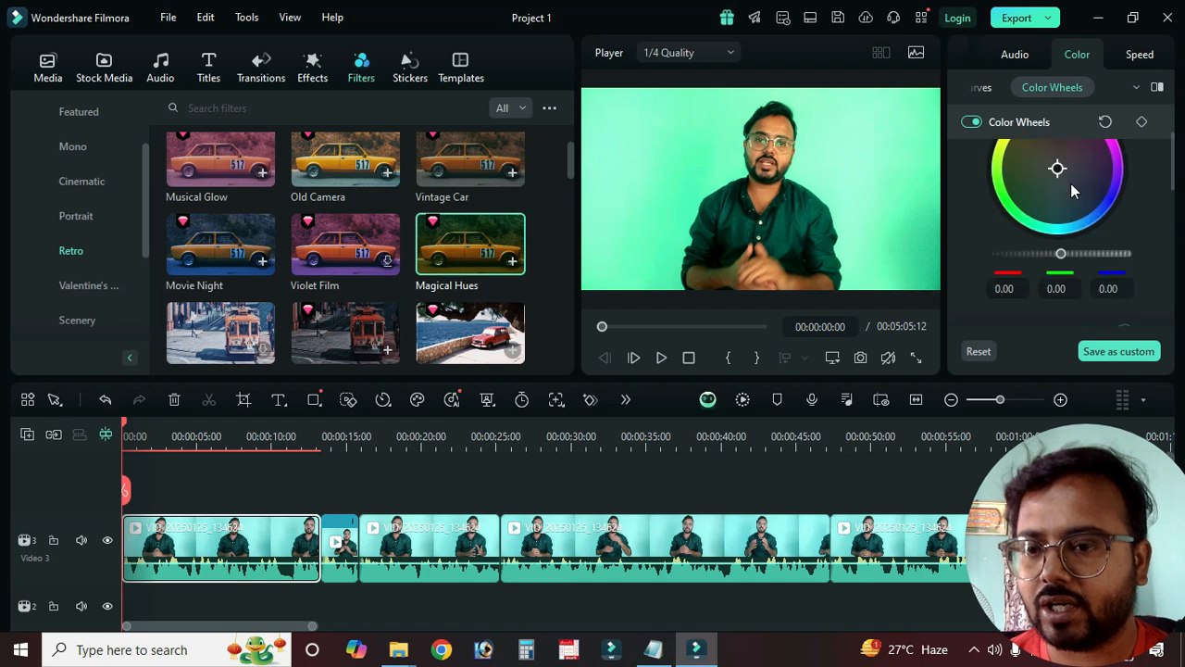
drag(1058, 184, 1069, 277)
scroll(1133, 232, down, 1)
scroll(1135, 238, down, 1)
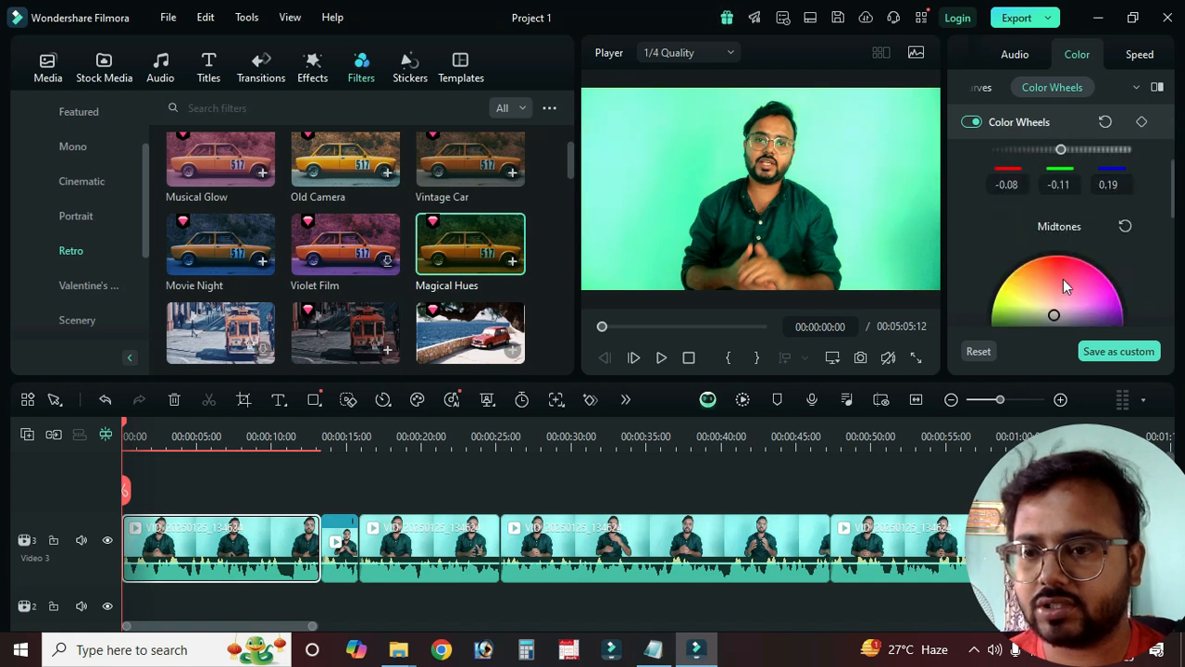
Step: Readjust the first clip's Midtones wheel to about red 0.16, green -0.15 and blue -0.01
scroll(1067, 276, down, 1)
scroll(1071, 210, up, 1)
mouse_move(1056, 281)
mouse_down()
mouse_move(1043, 267)
mouse_move(1069, 271)
mouse_up()
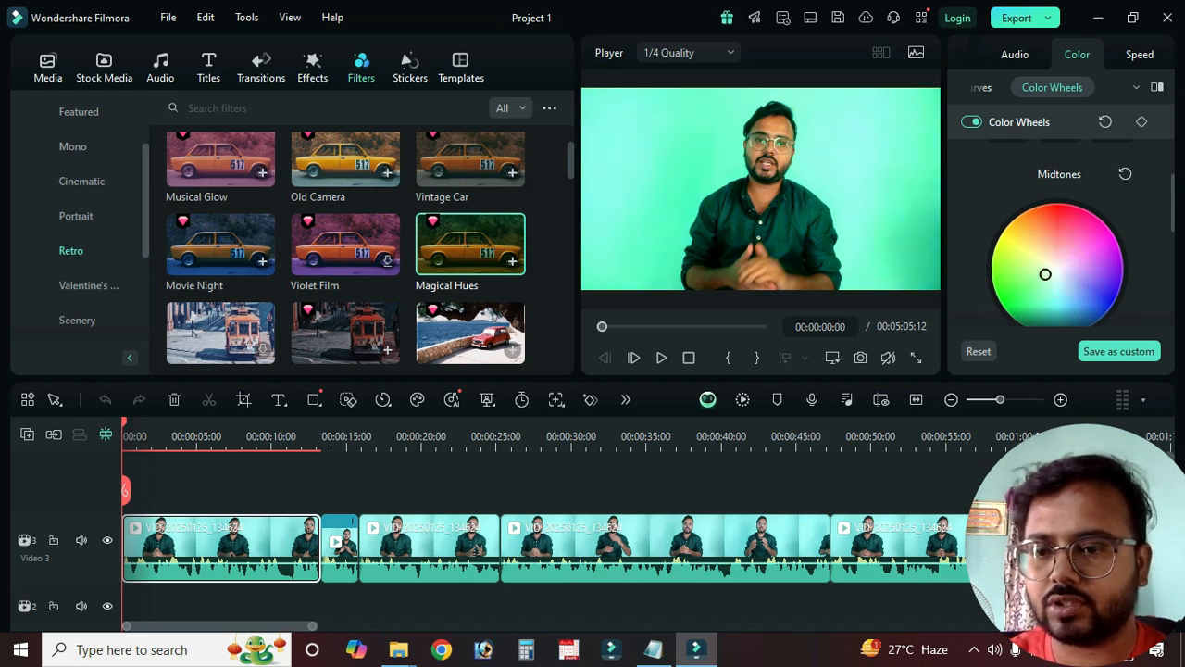
drag(1060, 259, 1070, 276)
scroll(1102, 269, down, 3)
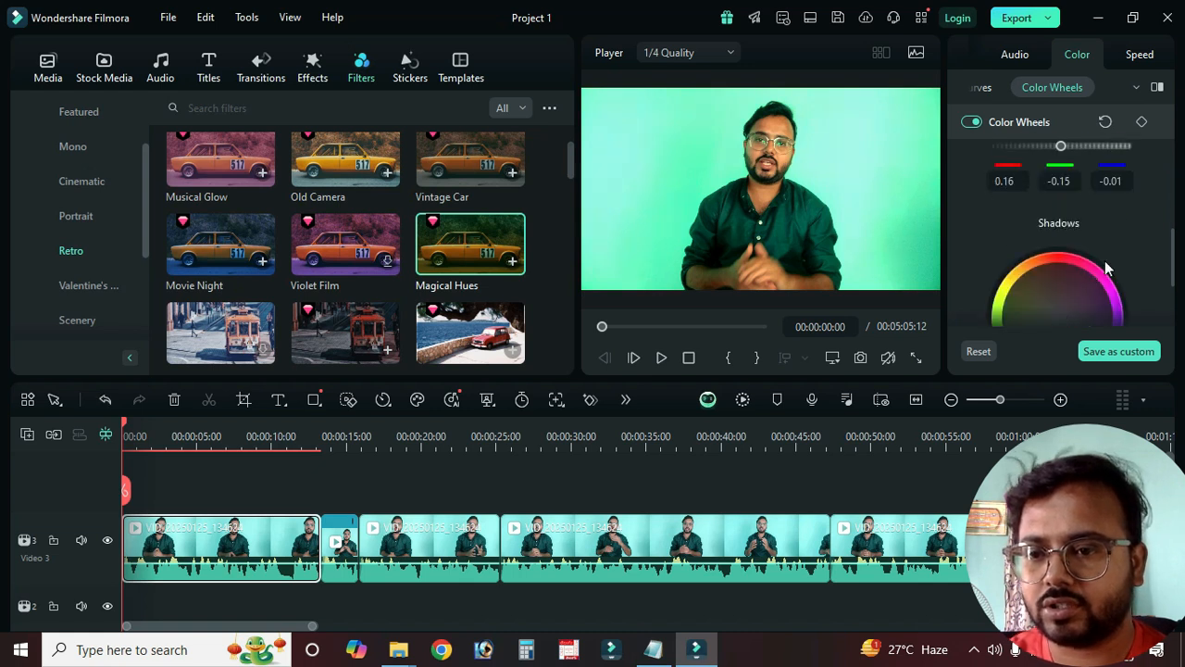
Step: Shift the first clip's Shadows color wheel toward magenta, to about 0.32 red, -0.40 green and 0.08 blue
drag(1062, 217, 1076, 193)
scroll(1132, 229, down, 1)
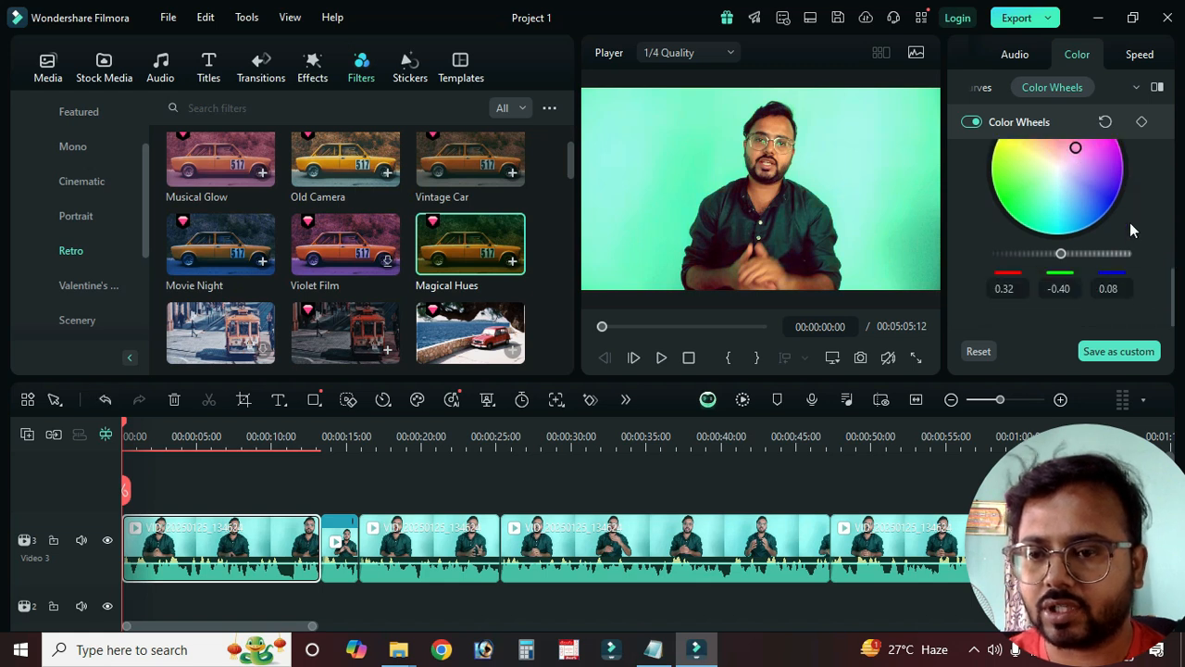
Step: Add a control point to the first clip's white Y curve, below its middle and on the diagonal
click(961, 87)
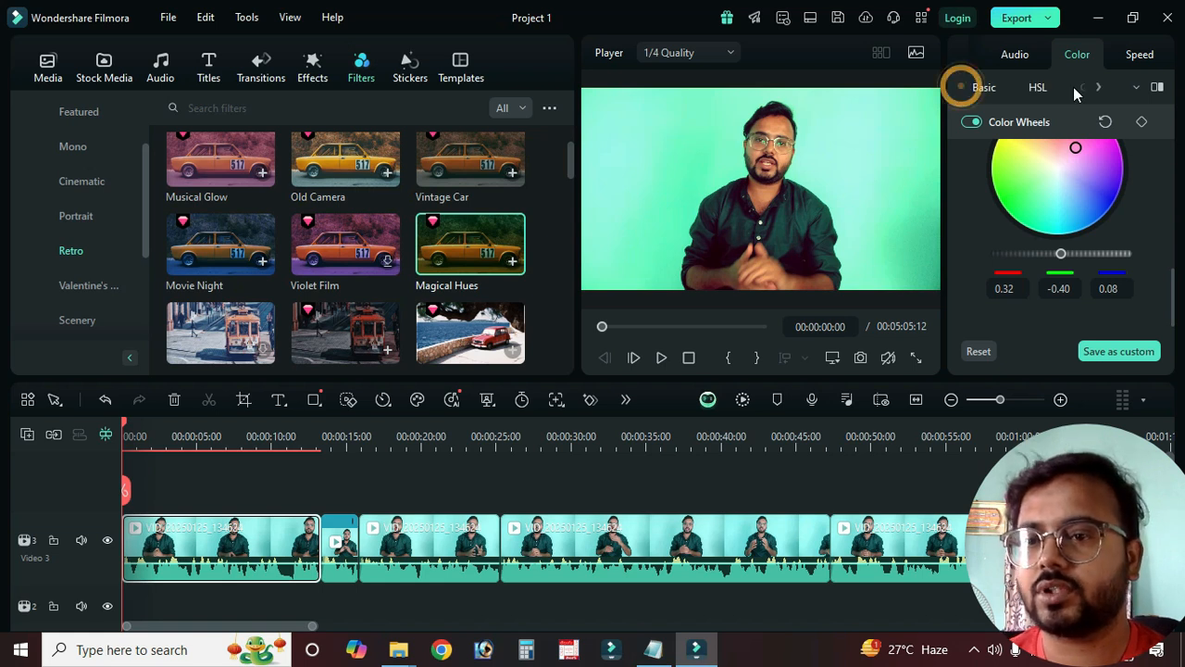
click(1099, 87)
click(983, 86)
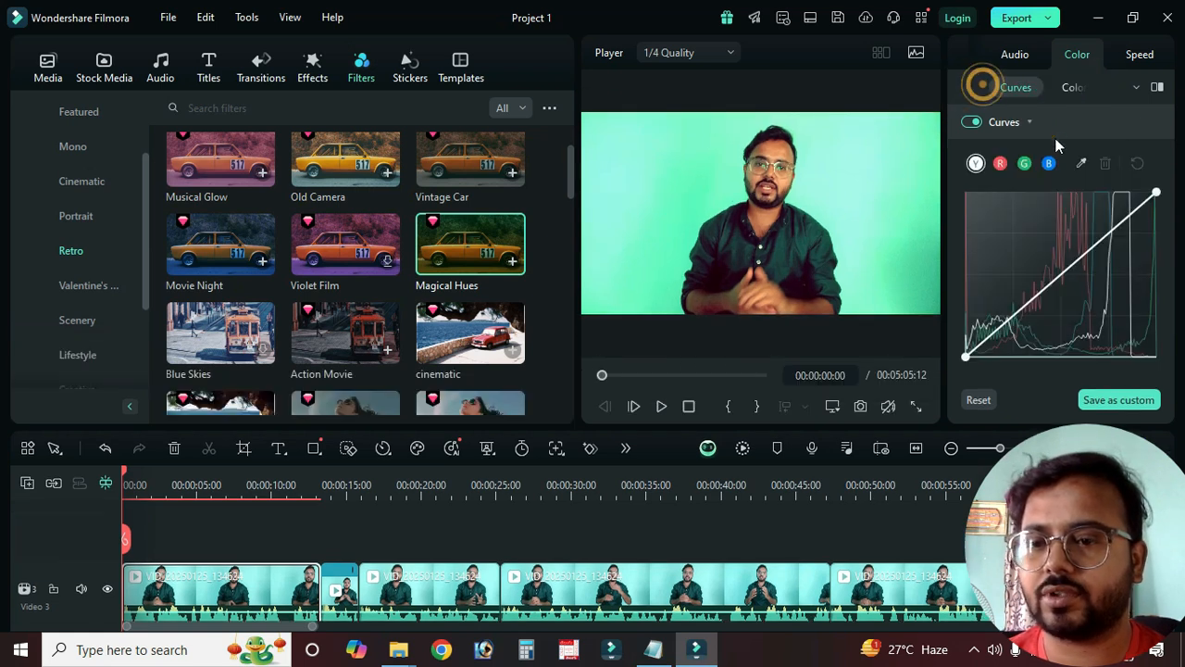
drag(1016, 320, 1040, 296)
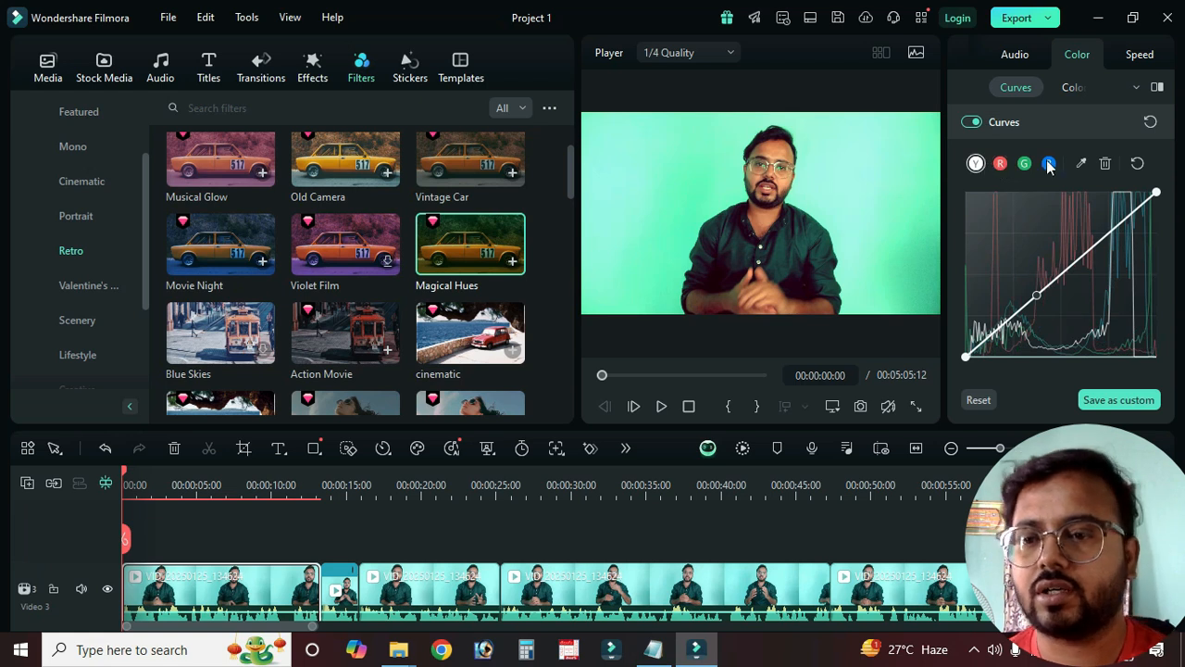
Step: Add a point to the red curve, try pulling it down, and bring it back up to just above the diagonal
click(1000, 163)
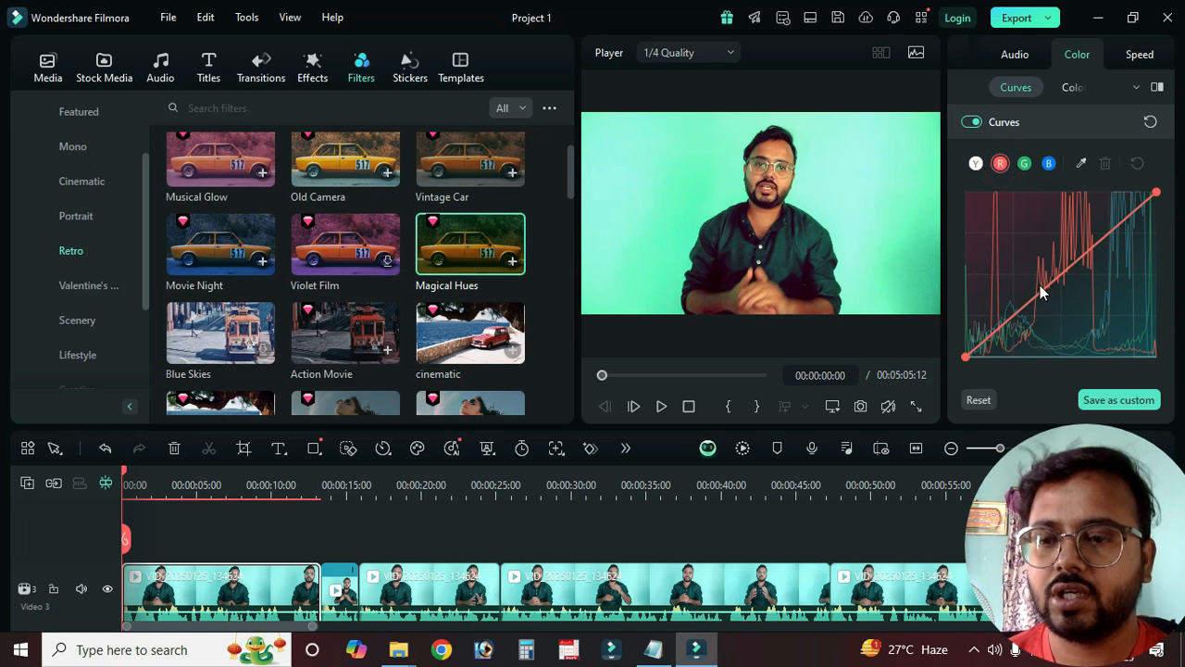
mouse_move(1040, 290)
mouse_down()
mouse_move(1030, 278)
mouse_move(1053, 324)
mouse_up()
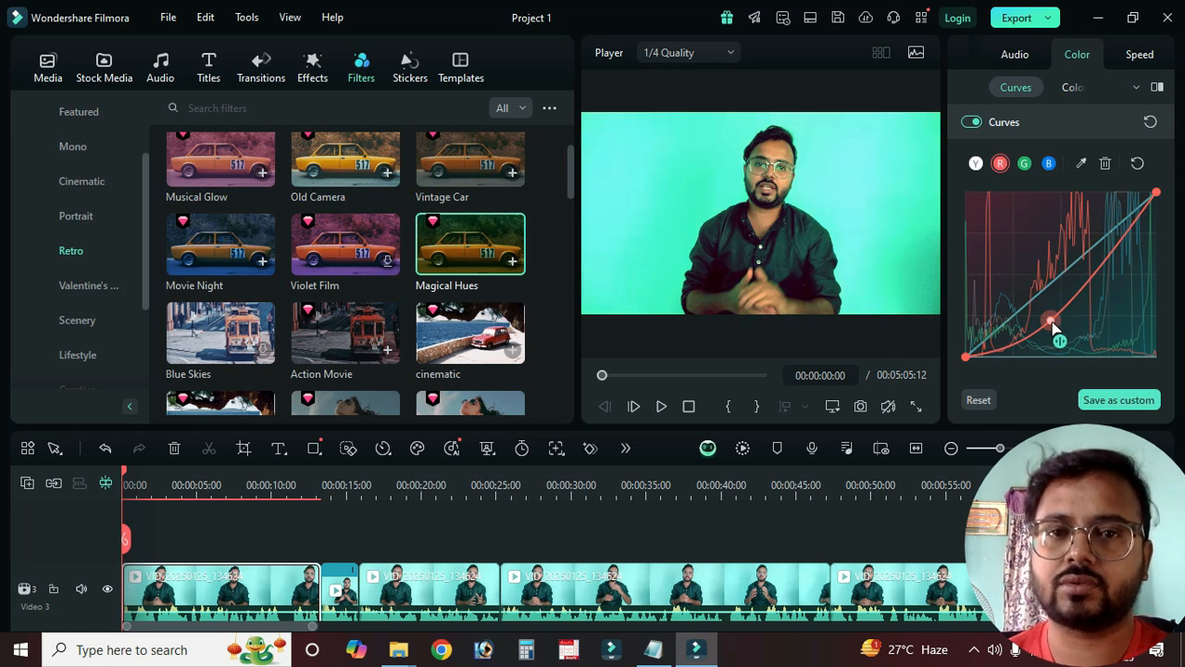
drag(1053, 324, 1039, 294)
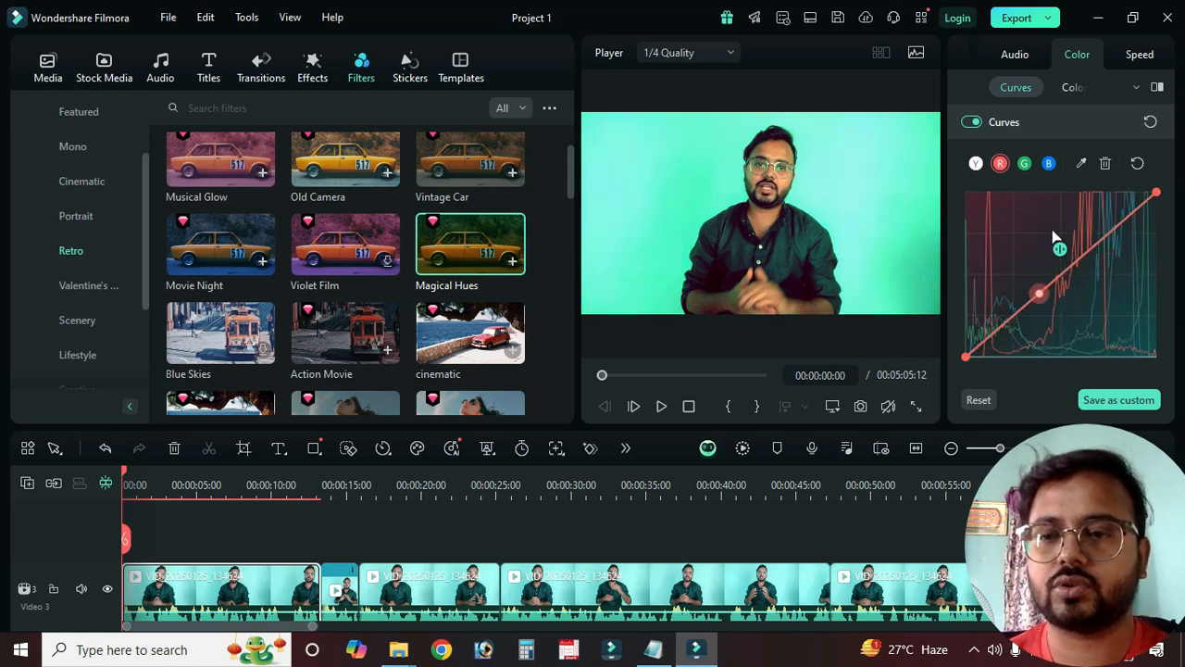
Step: Review the first clip's color wheels, curves, HSL and basic color settings
click(1099, 85)
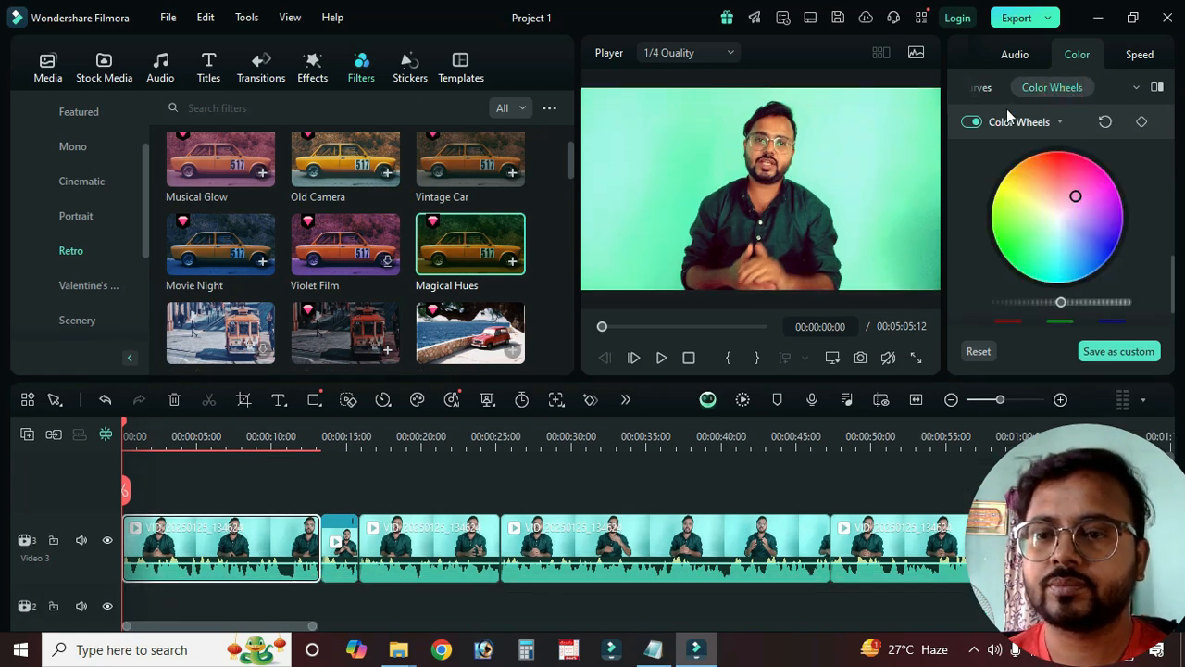
click(987, 88)
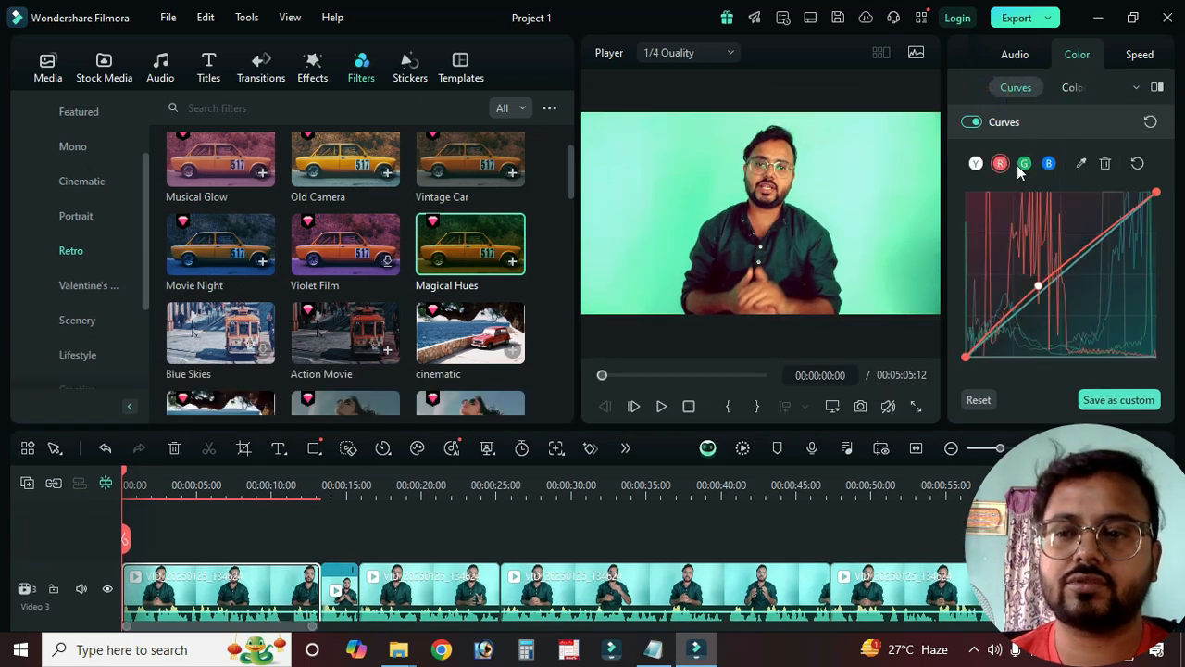
click(961, 87)
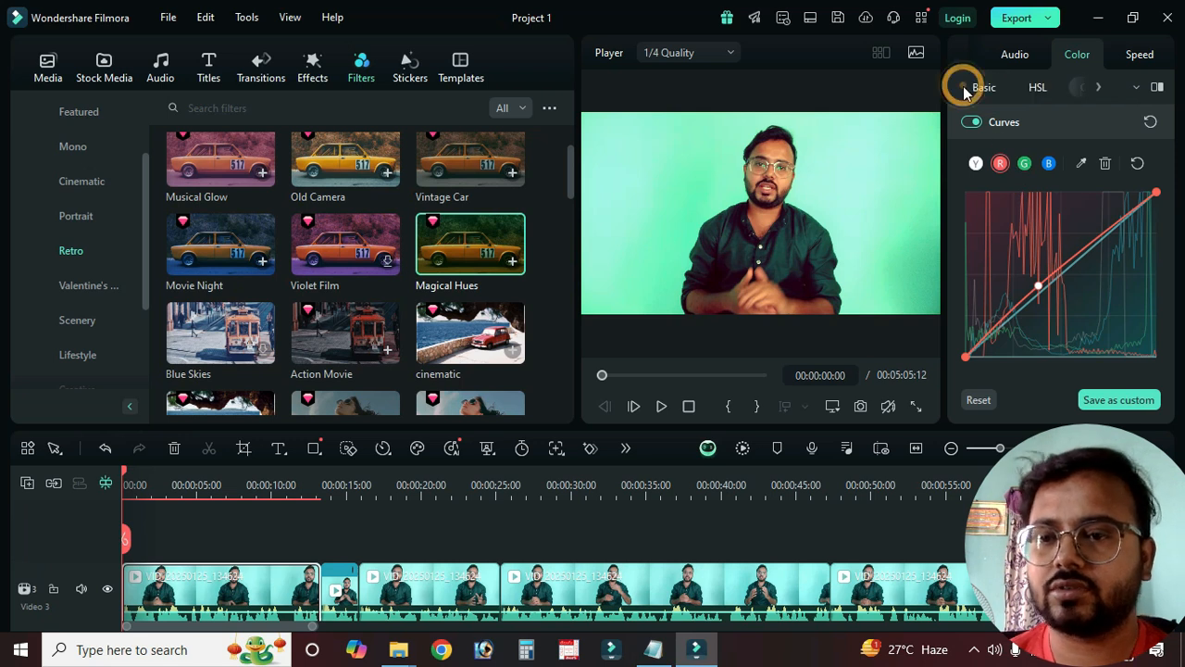
click(1037, 86)
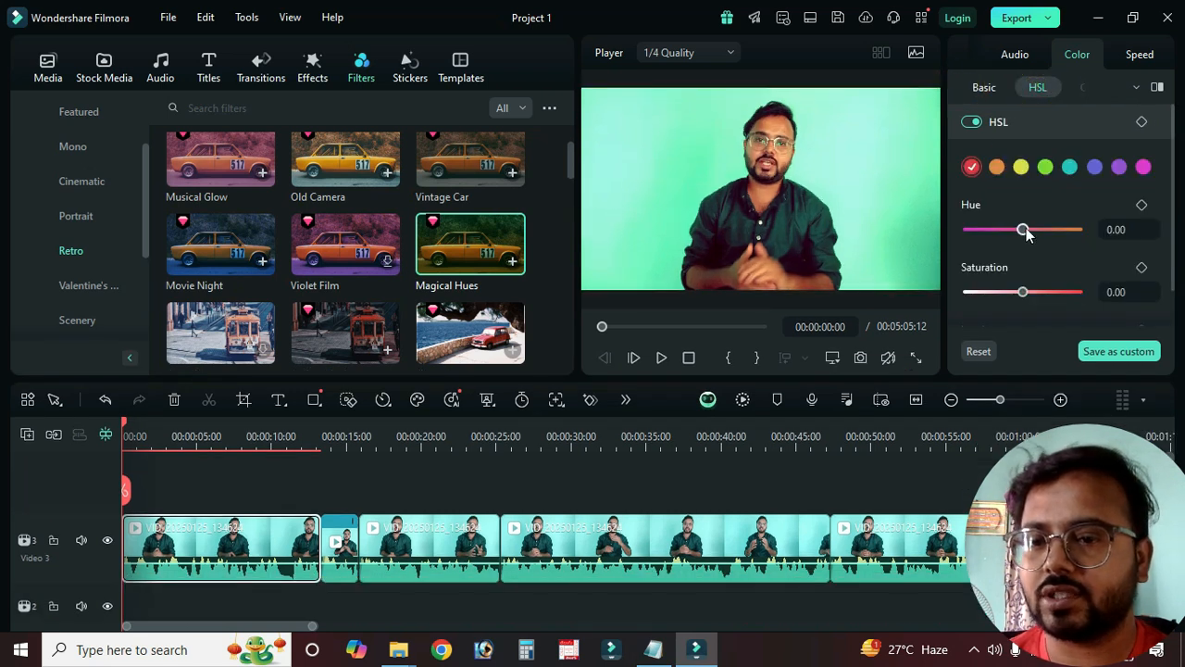
scroll(1060, 265, down, 1)
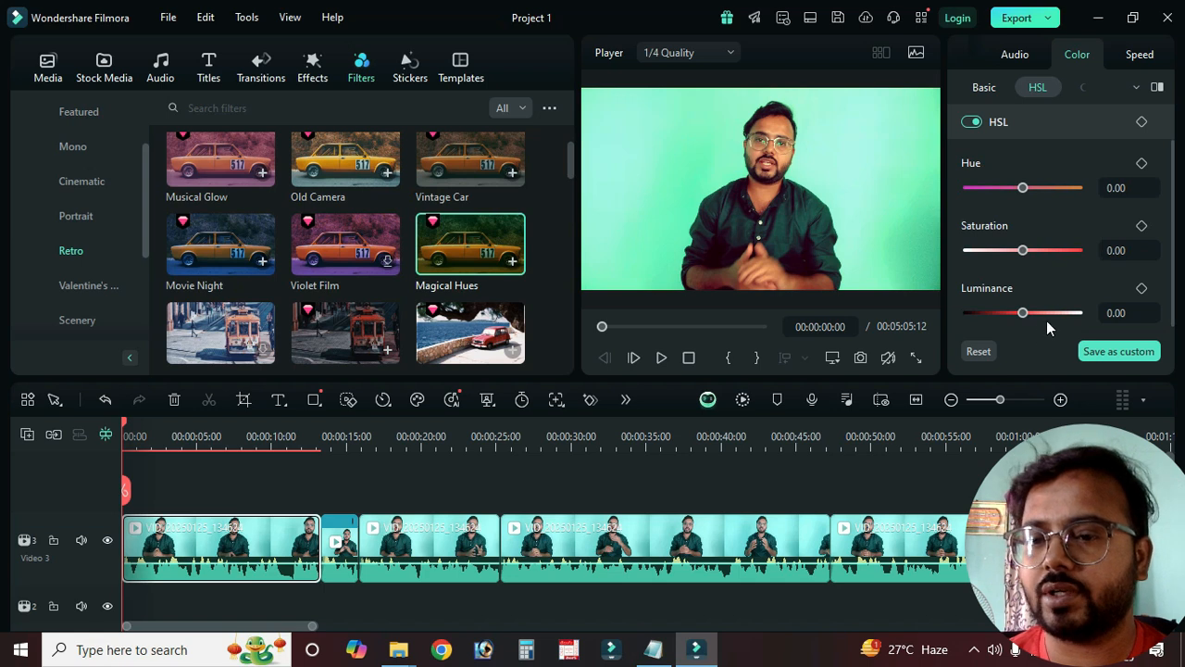
scroll(1014, 138, up, 1)
click(985, 87)
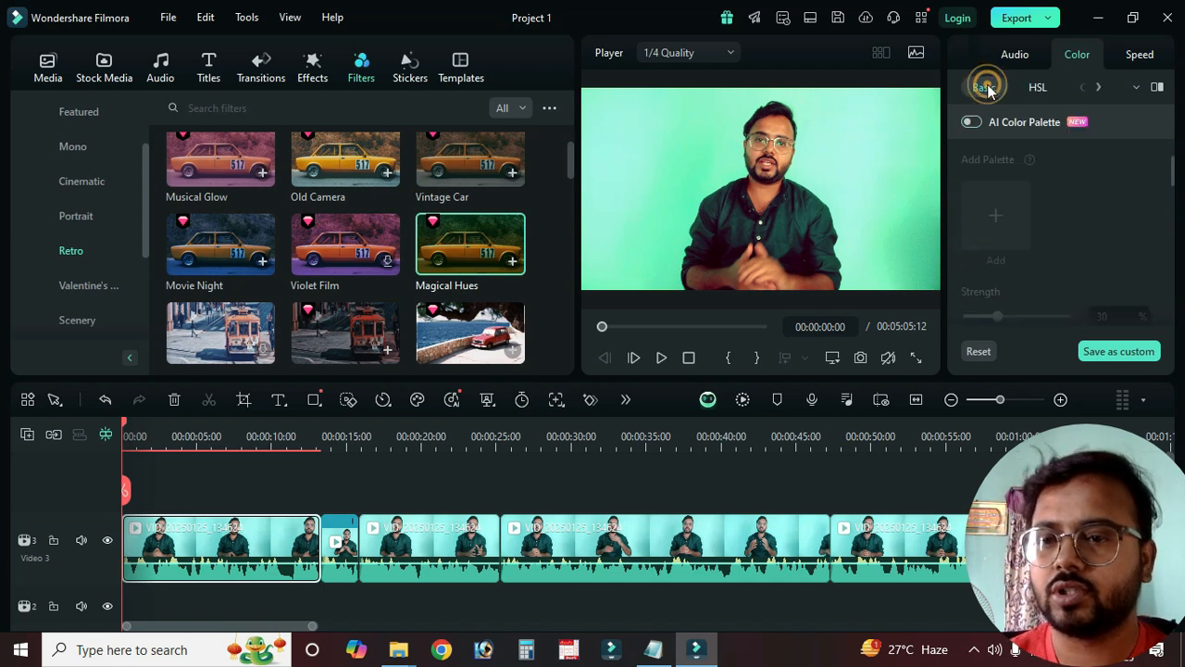
click(1024, 57)
click(1087, 51)
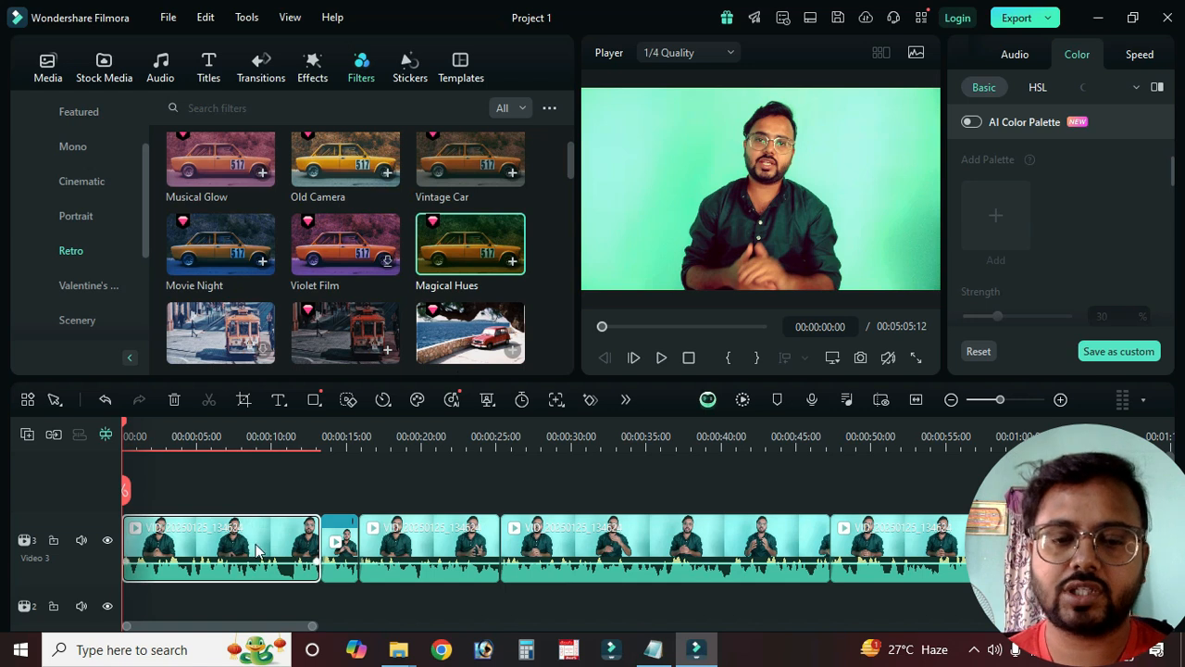
drag(330, 474, 973, 569)
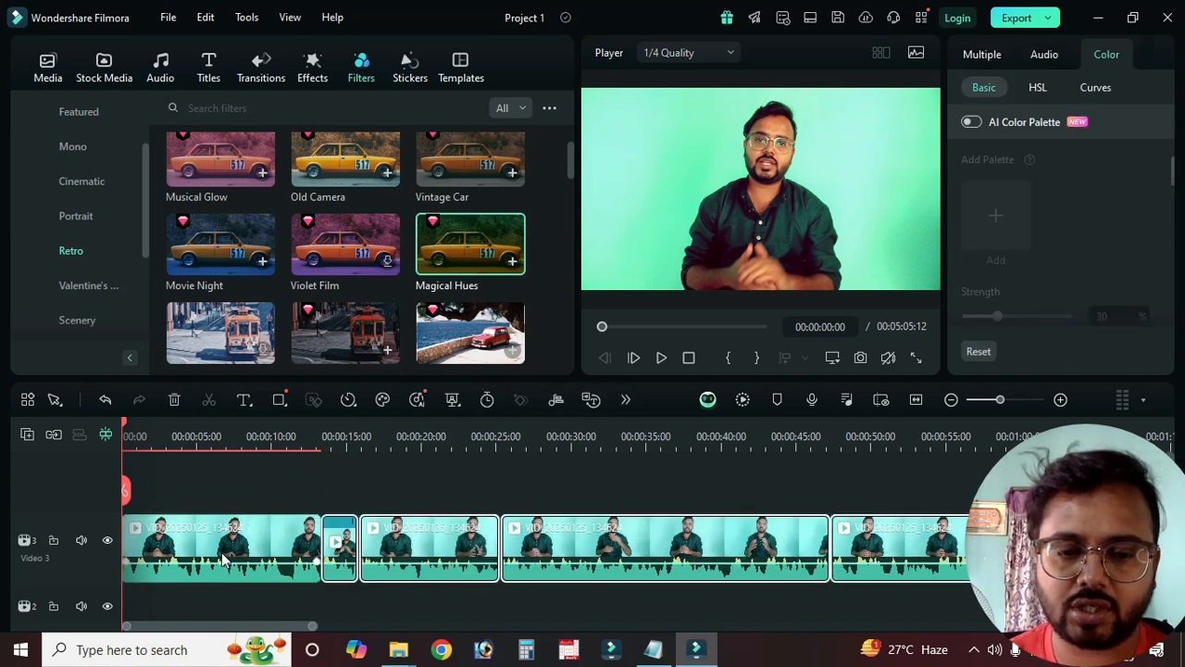
click(339, 546)
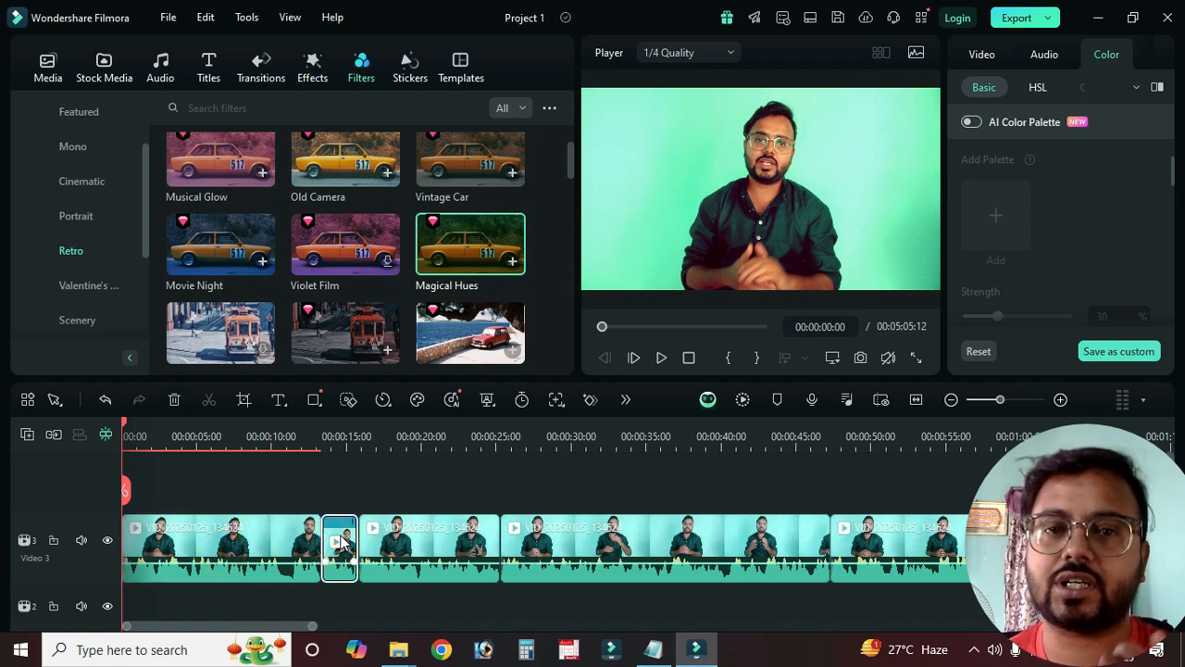
click(183, 561)
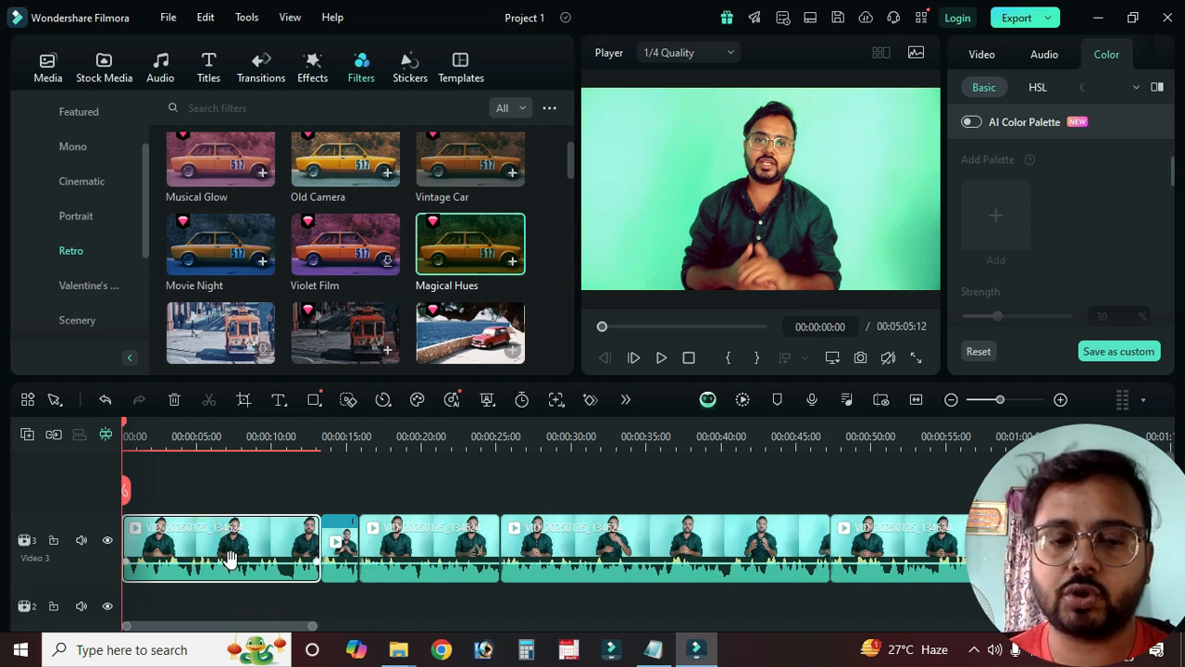
drag(344, 477, 954, 523)
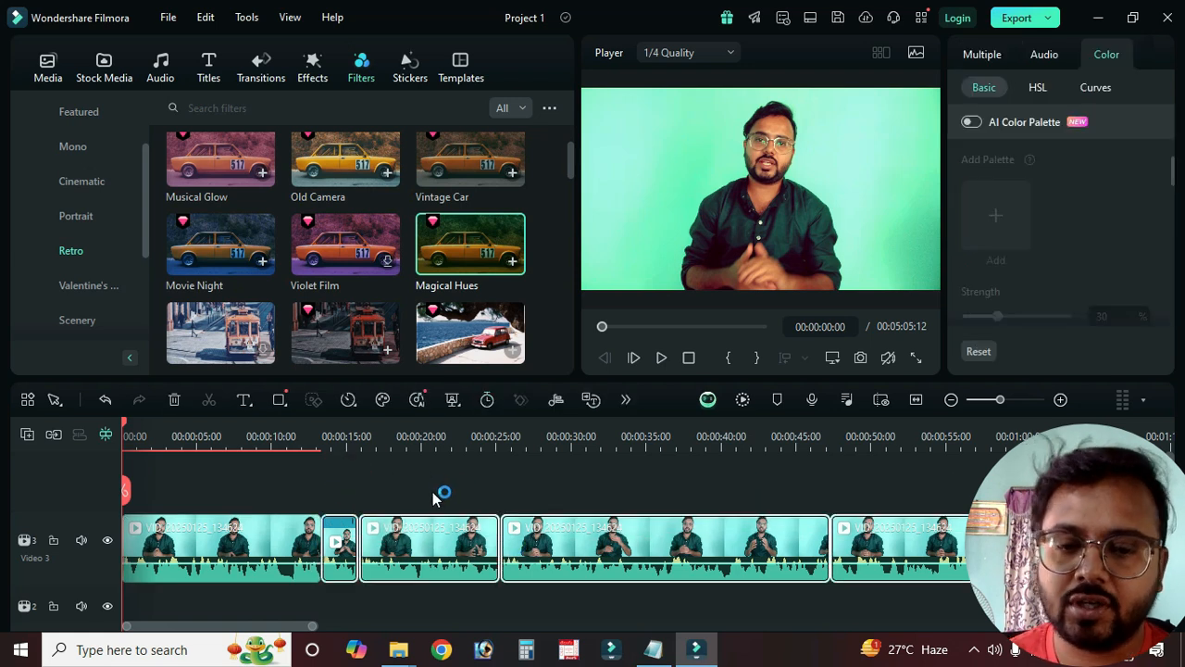
click(432, 482)
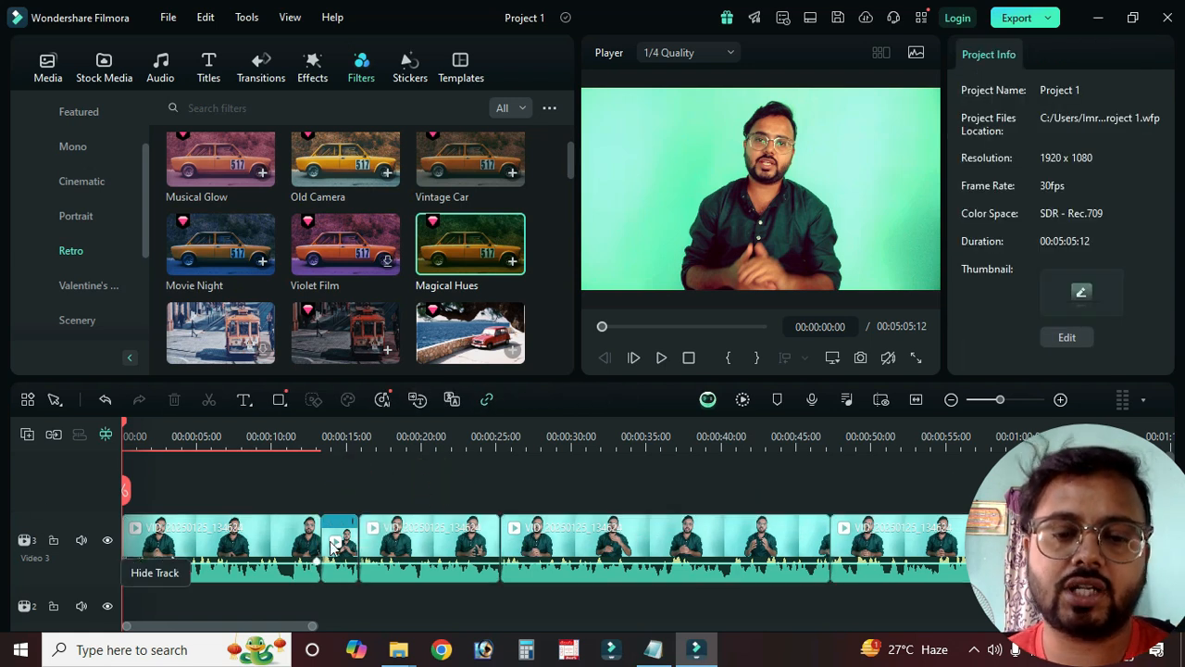
Step: Copy the effects and filters of the first clip on the Video 3 track
click(222, 549)
right_click(218, 550)
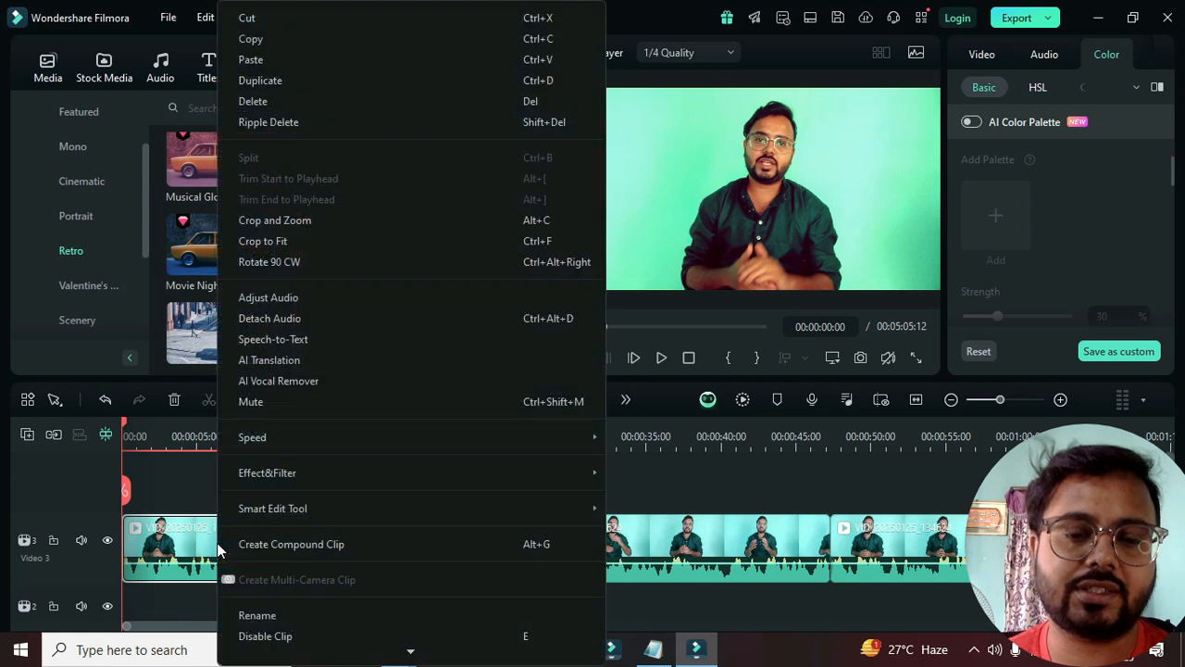
mouse_move(362, 471)
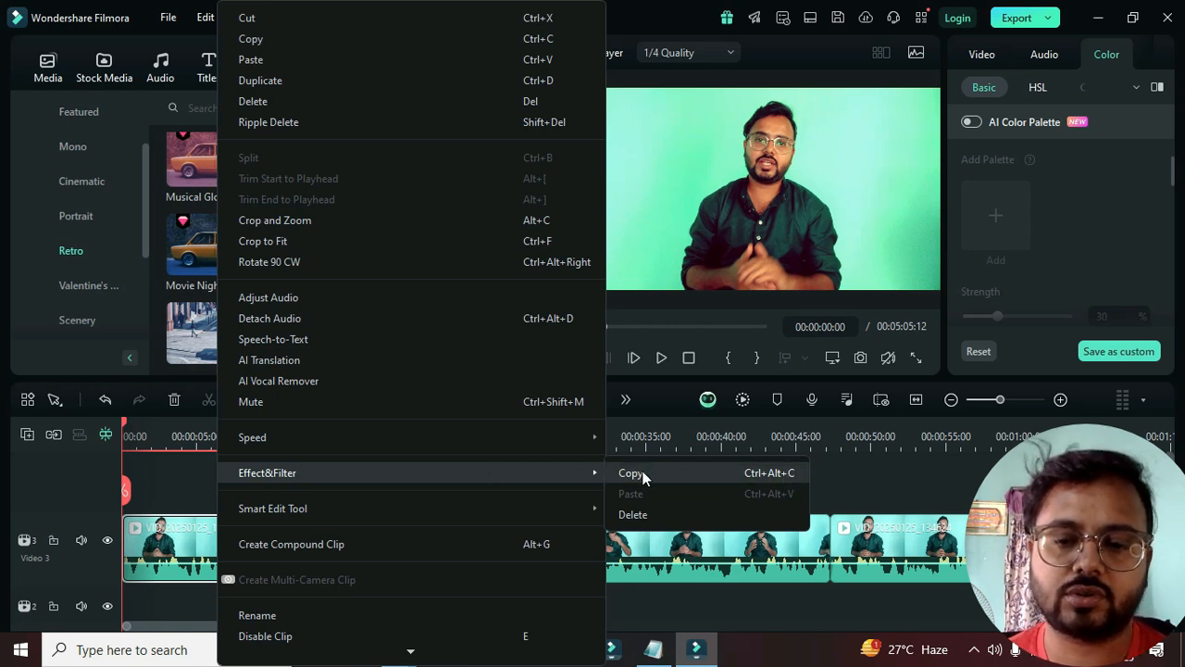
click(685, 474)
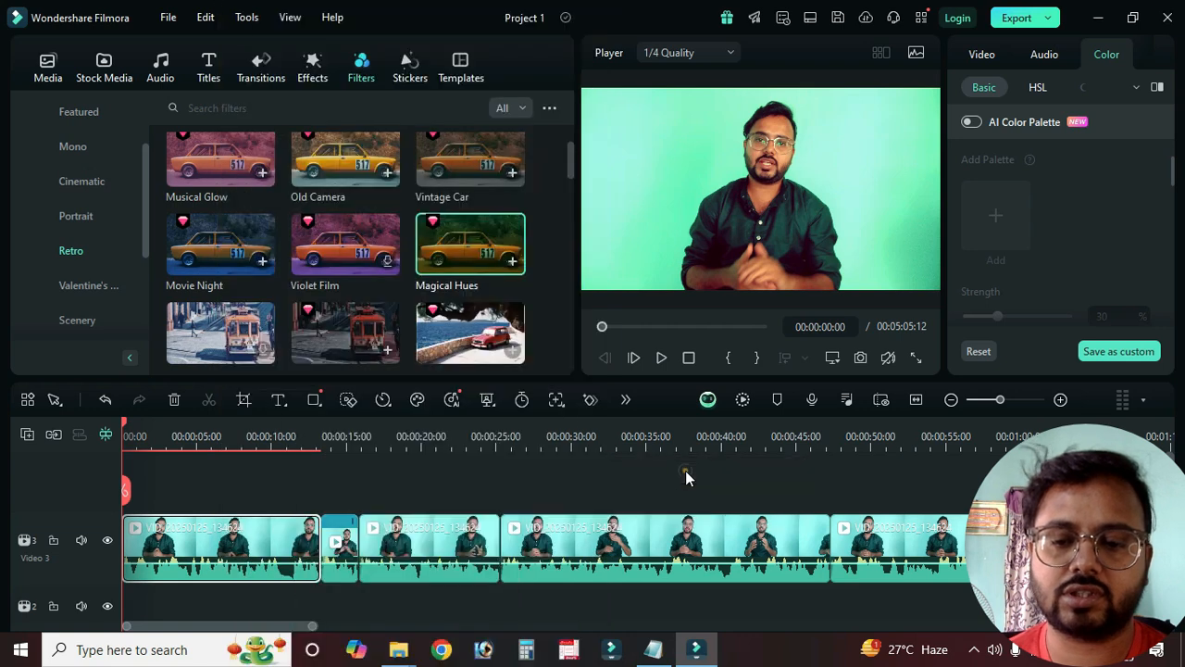
Step: Compare frames of the graded first clip with frames of the ungraded clips further along the timeline
click(252, 452)
drag(255, 426, 389, 437)
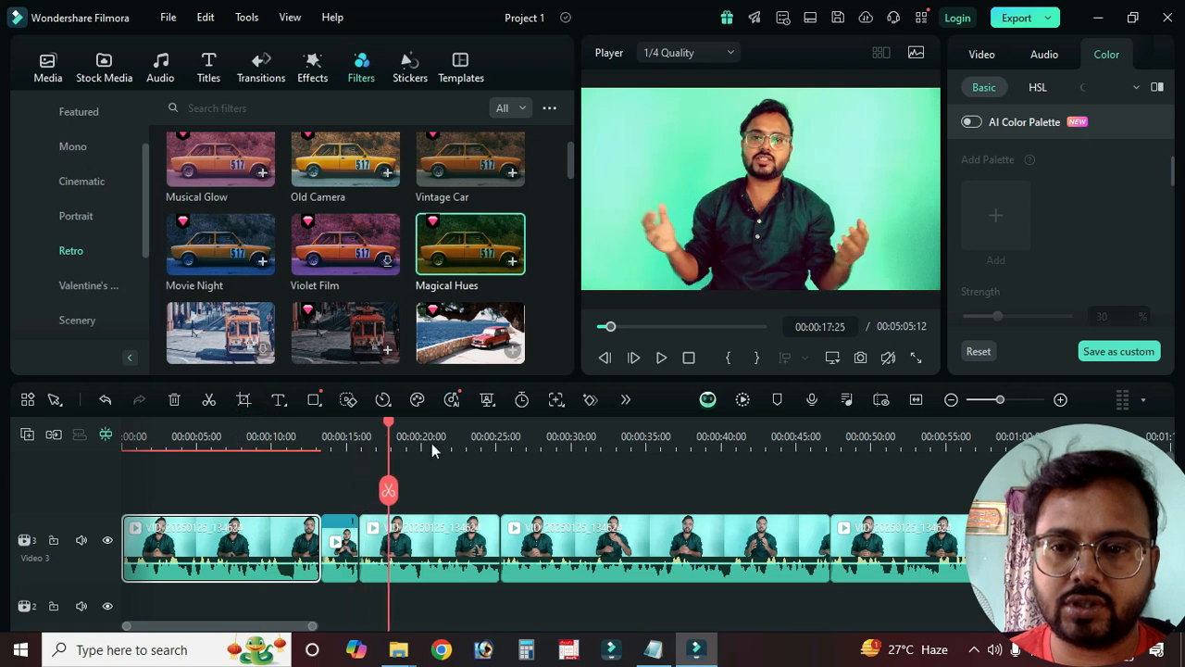
click(432, 451)
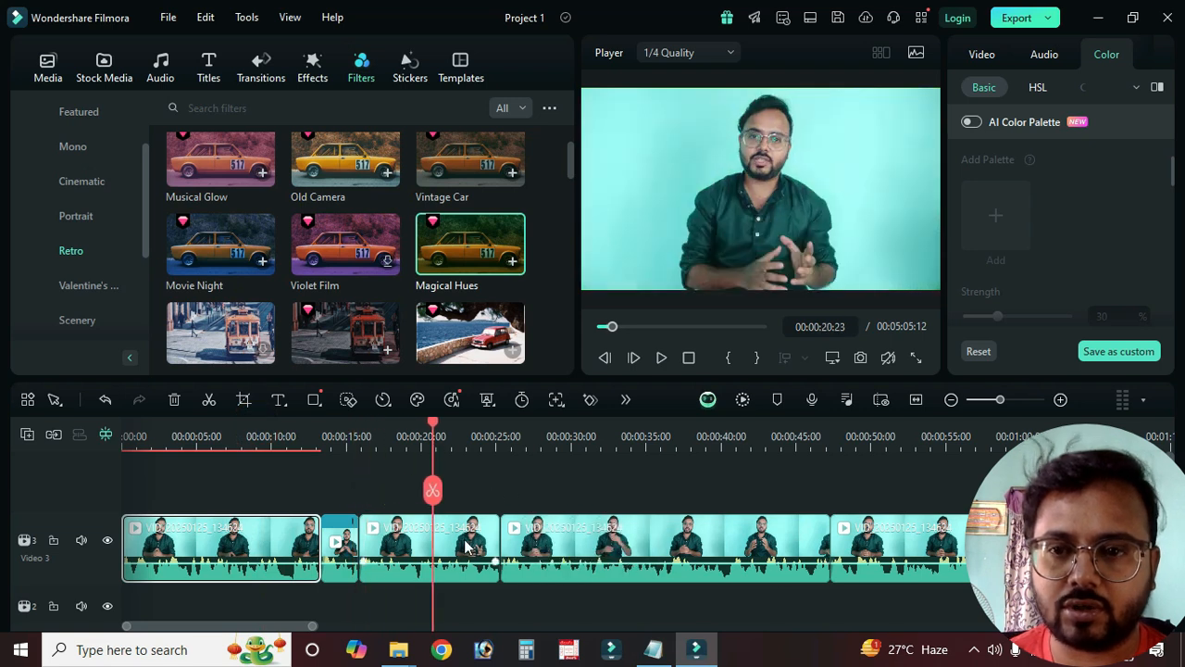
click(580, 461)
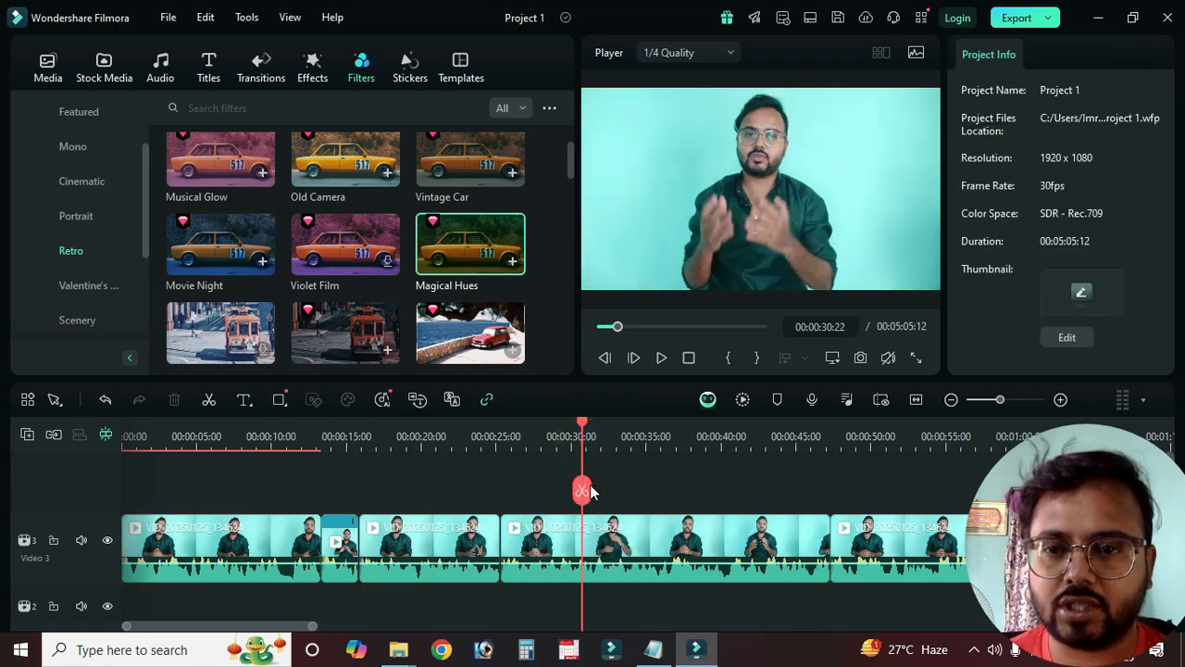
click(539, 522)
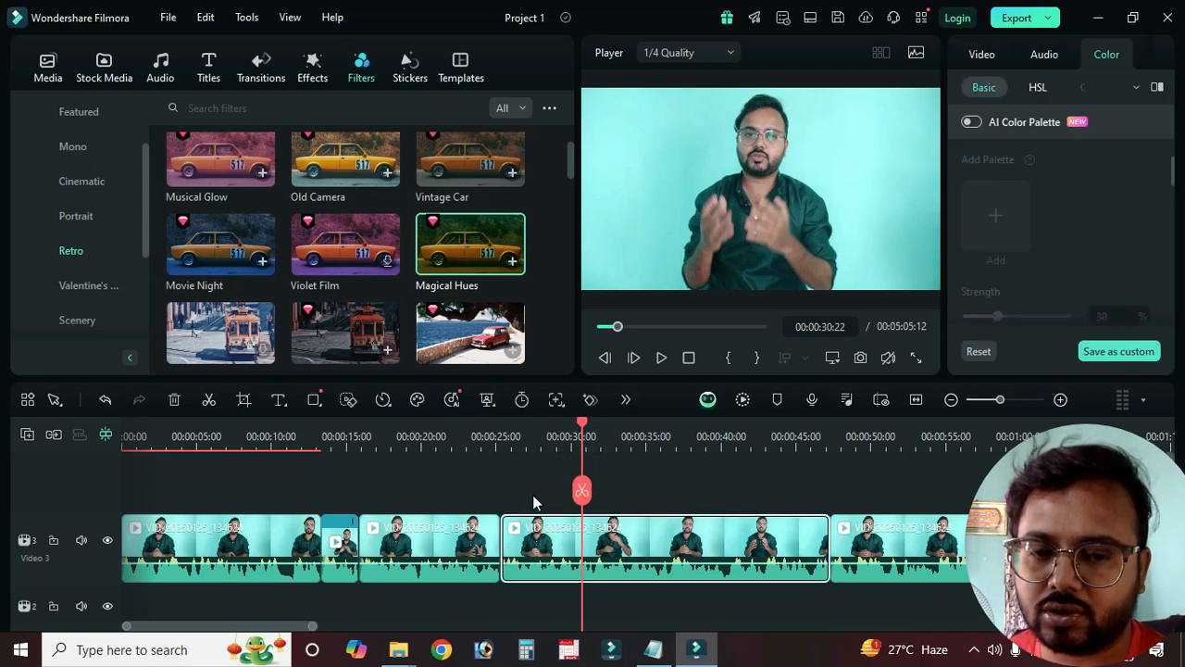
click(272, 435)
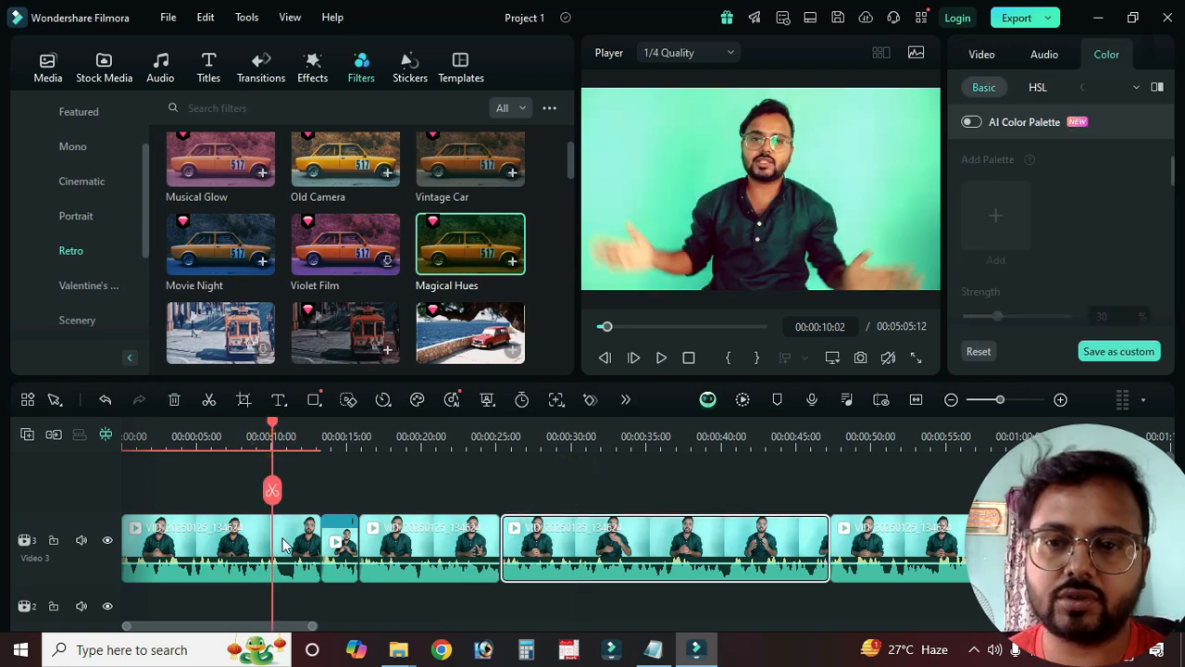
click(219, 435)
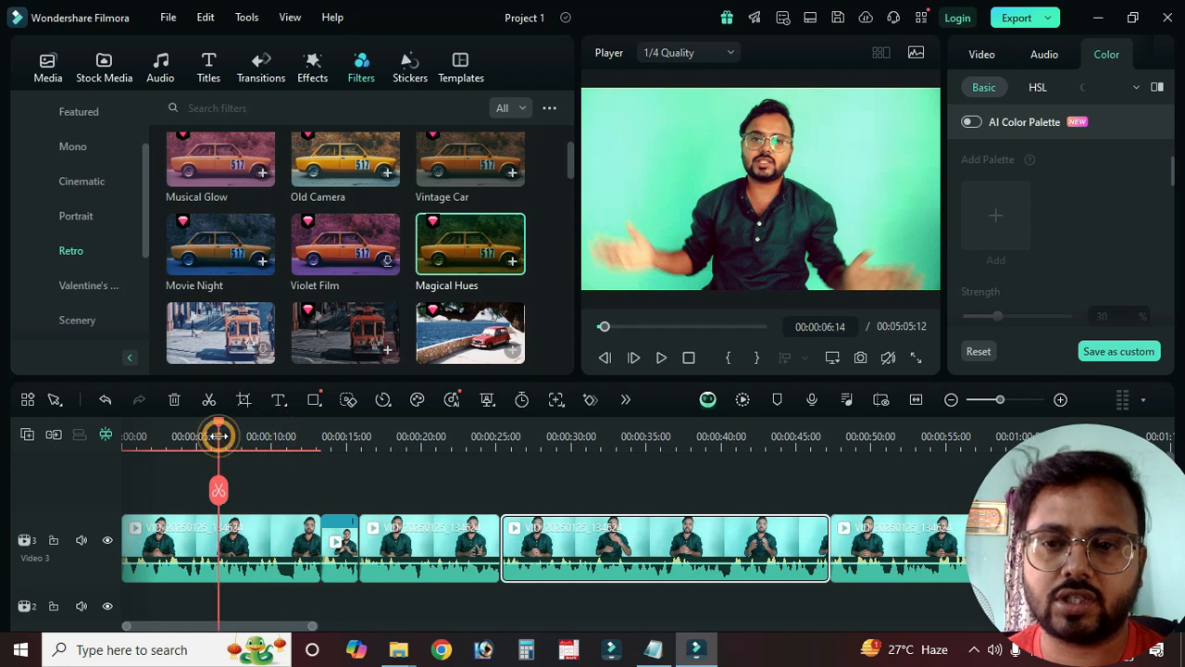
Step: Copy the first clip's effects and filters and paste them onto the third clip
click(261, 537)
right_click(262, 537)
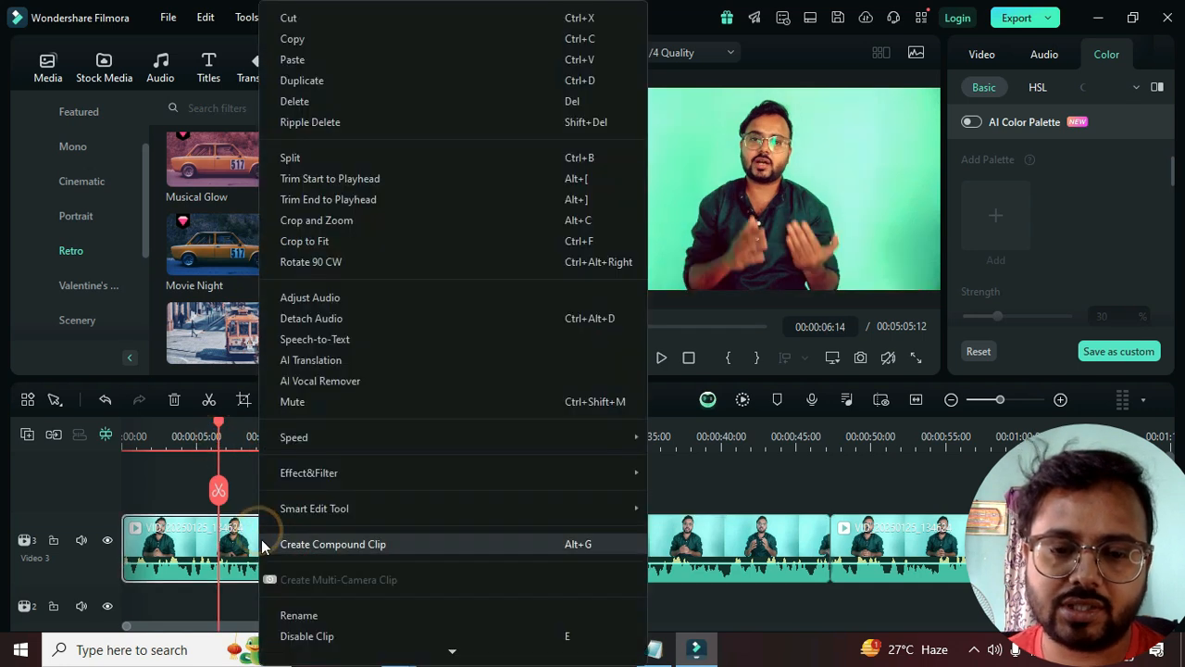
click(333, 472)
click(672, 474)
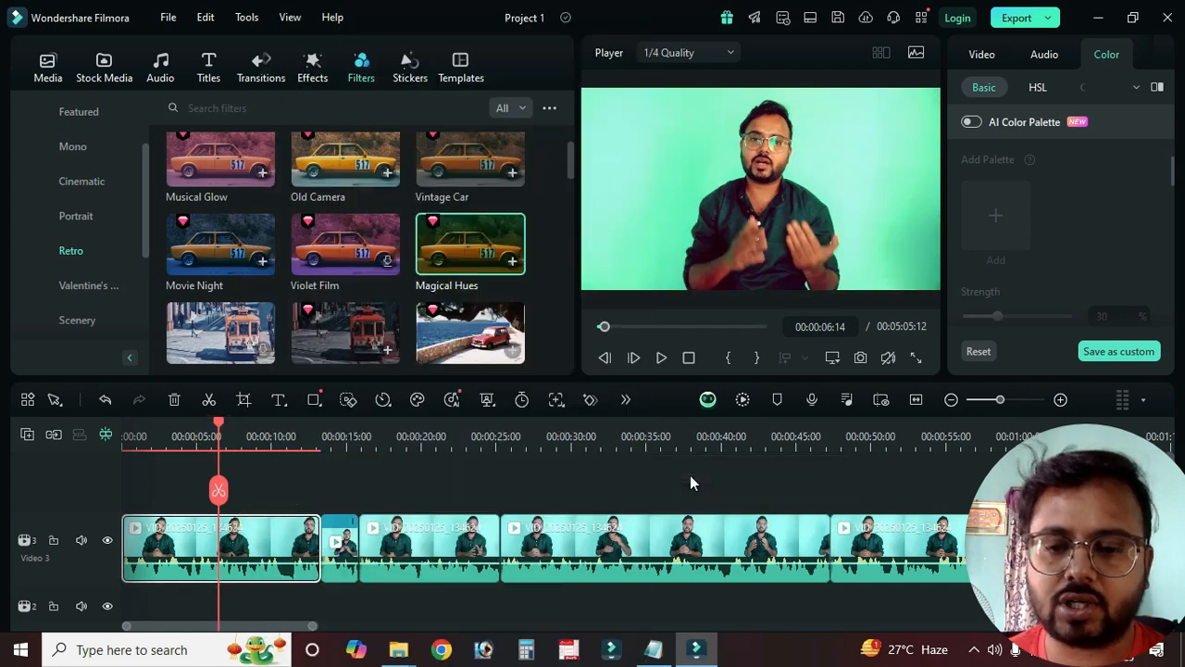
click(444, 435)
click(477, 544)
right_click(480, 546)
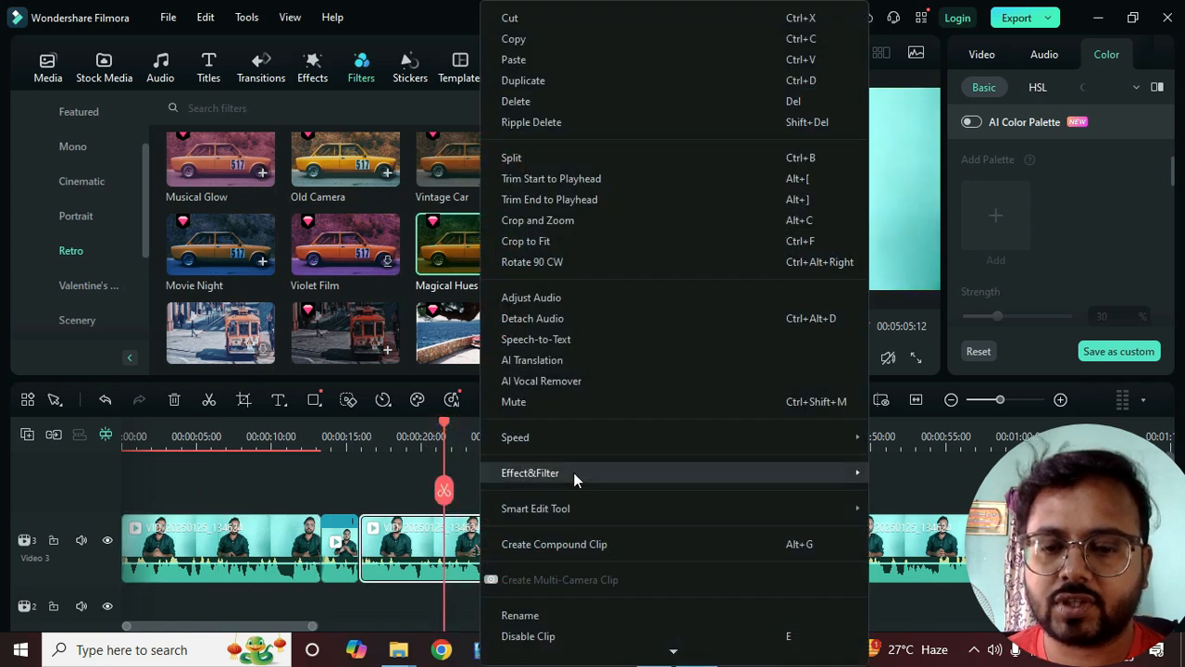
mouse_move(825, 466)
click(889, 493)
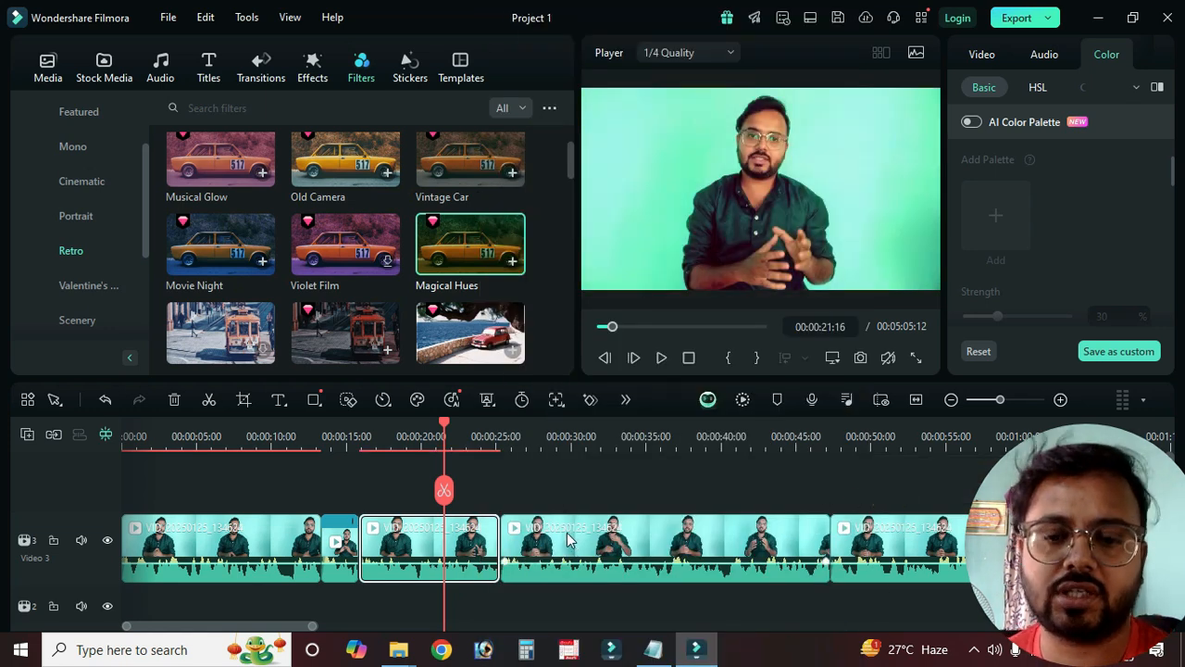
Step: Fit the whole timeline in view, paste the copied effects onto all clips after the third, and check frames among them
click(916, 399)
drag(251, 483, 924, 541)
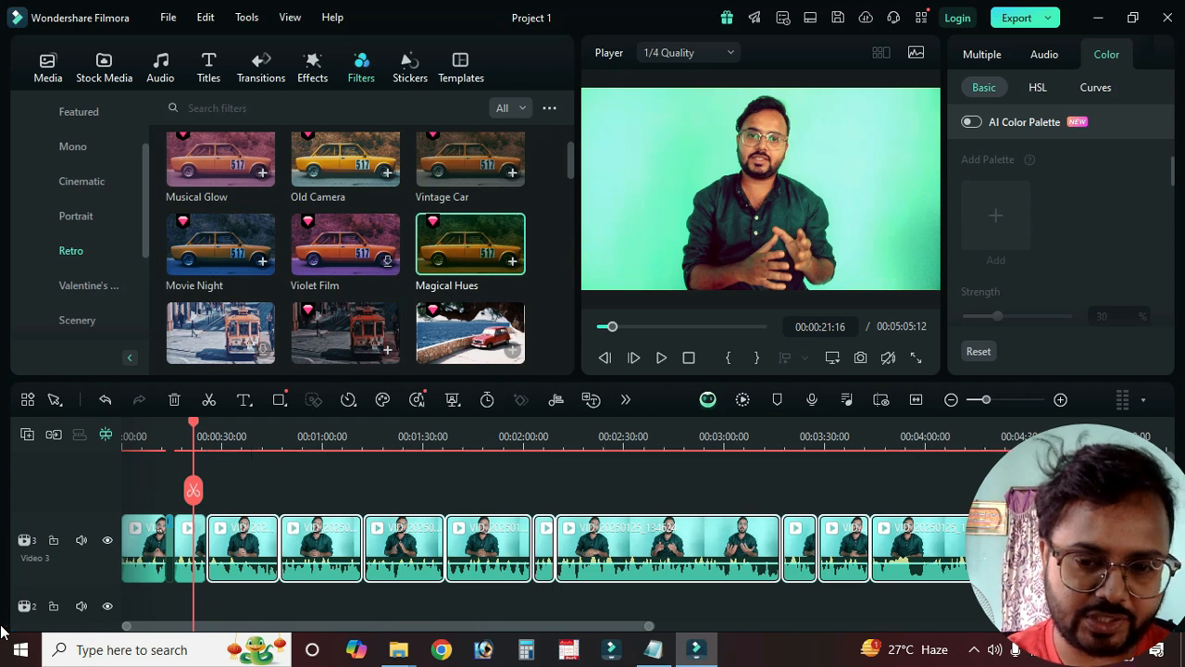
click(412, 446)
click(494, 438)
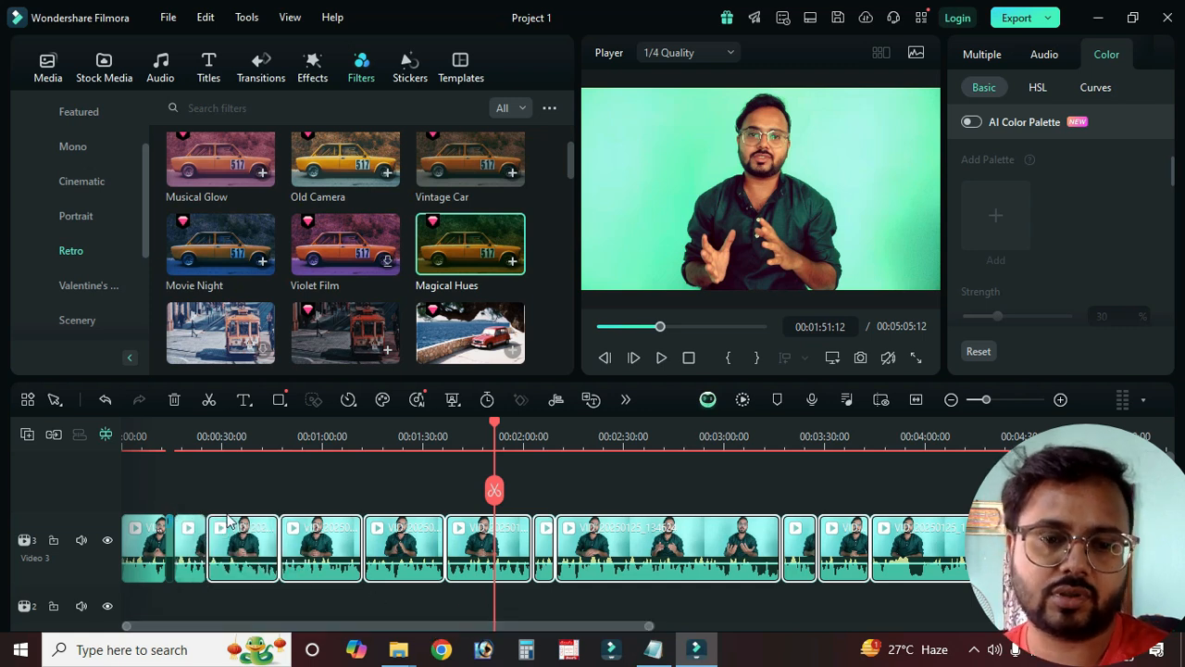
Step: Review the effect and filter copy option on the first clip and the paste option for the selected clips after the second
right_click(146, 547)
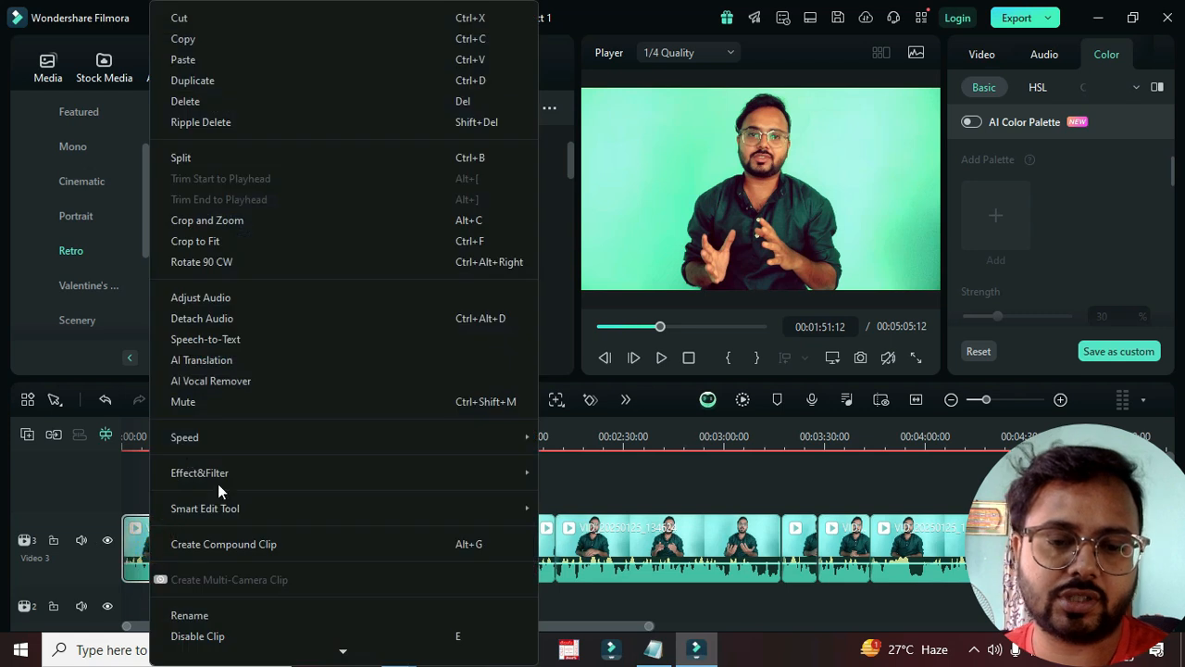
click(222, 473)
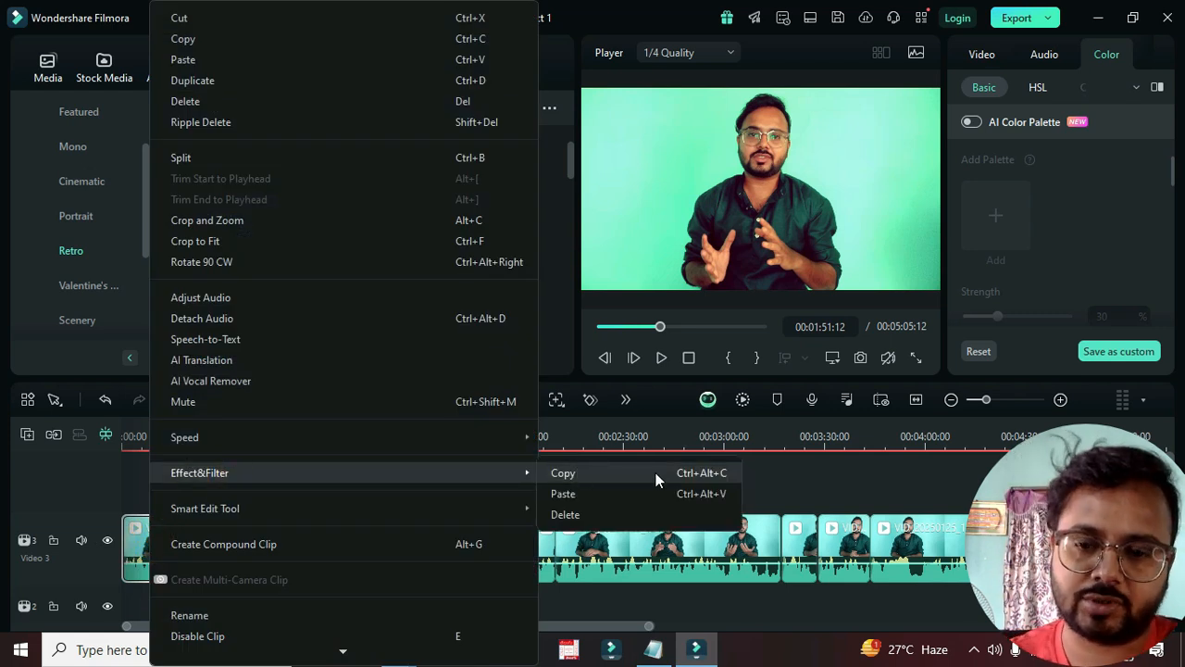
click(921, 463)
drag(265, 469, 989, 560)
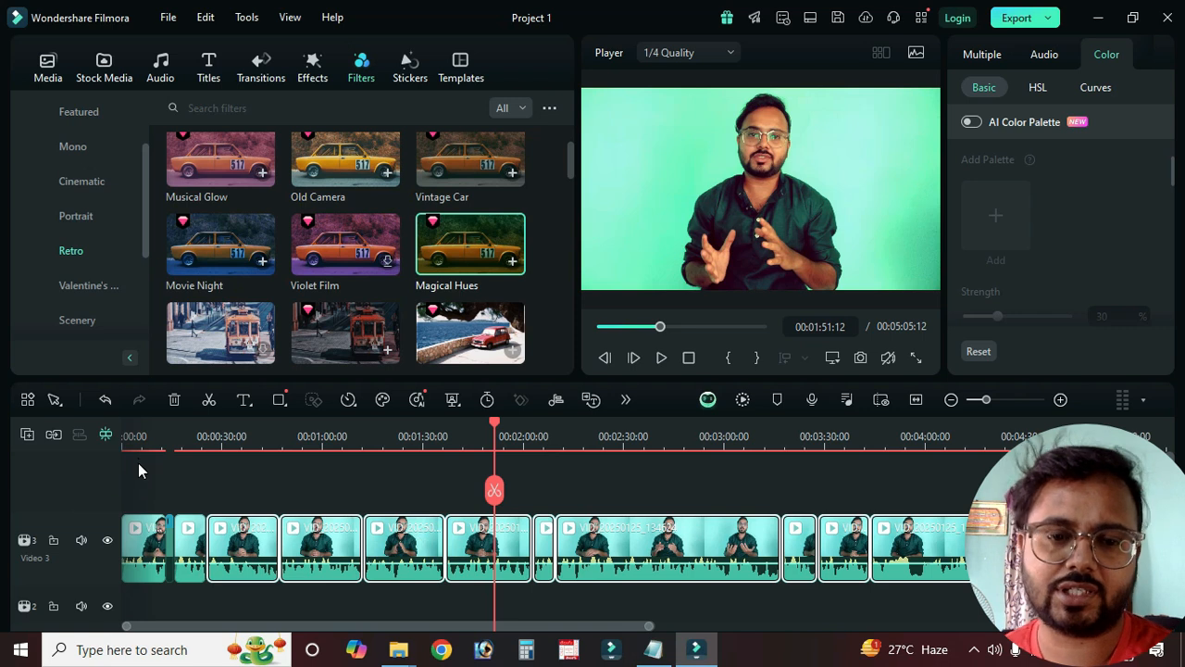
right_click(395, 537)
mouse_move(485, 413)
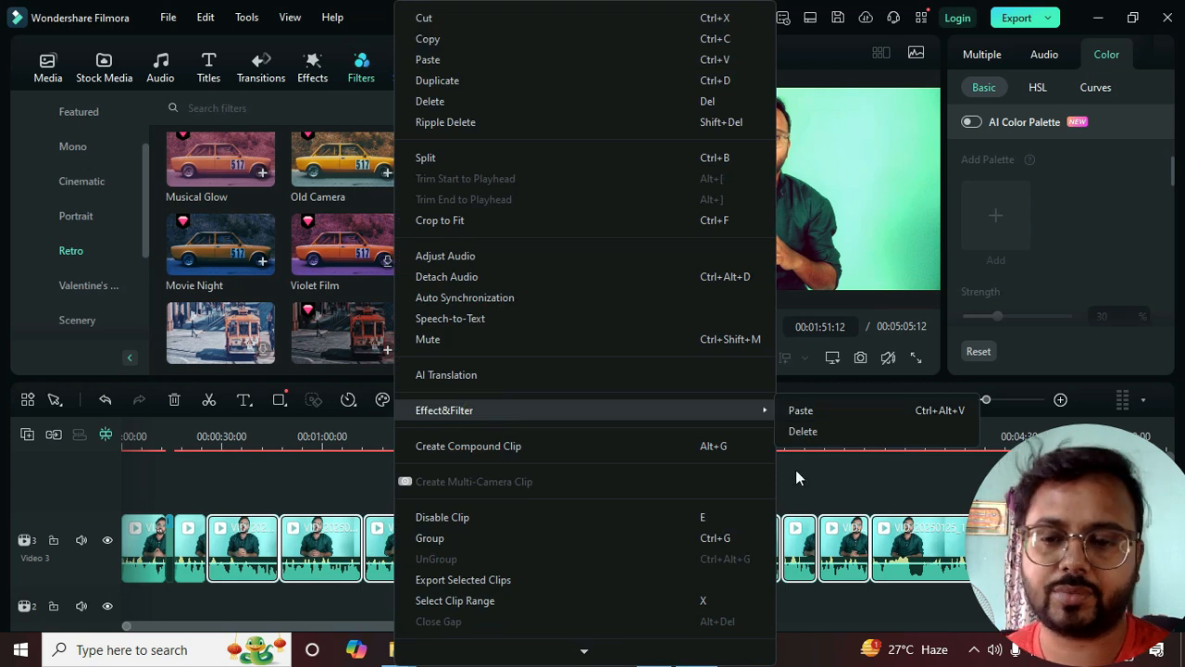
click(834, 479)
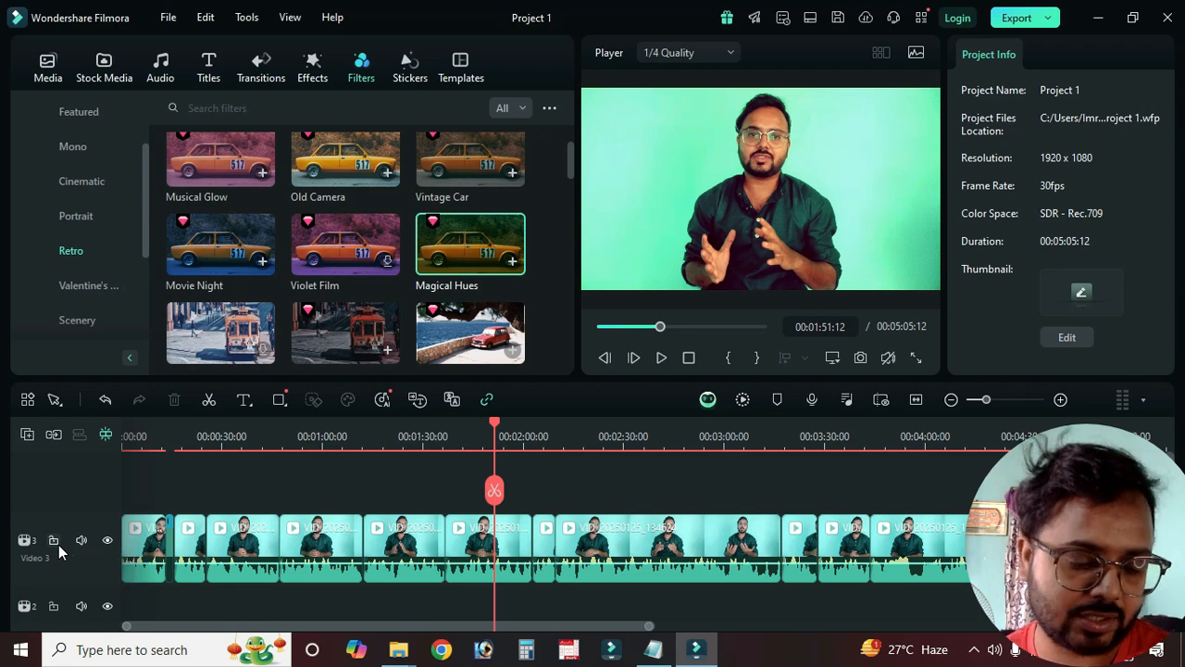
Step: Save the project
key(ctrl+s)
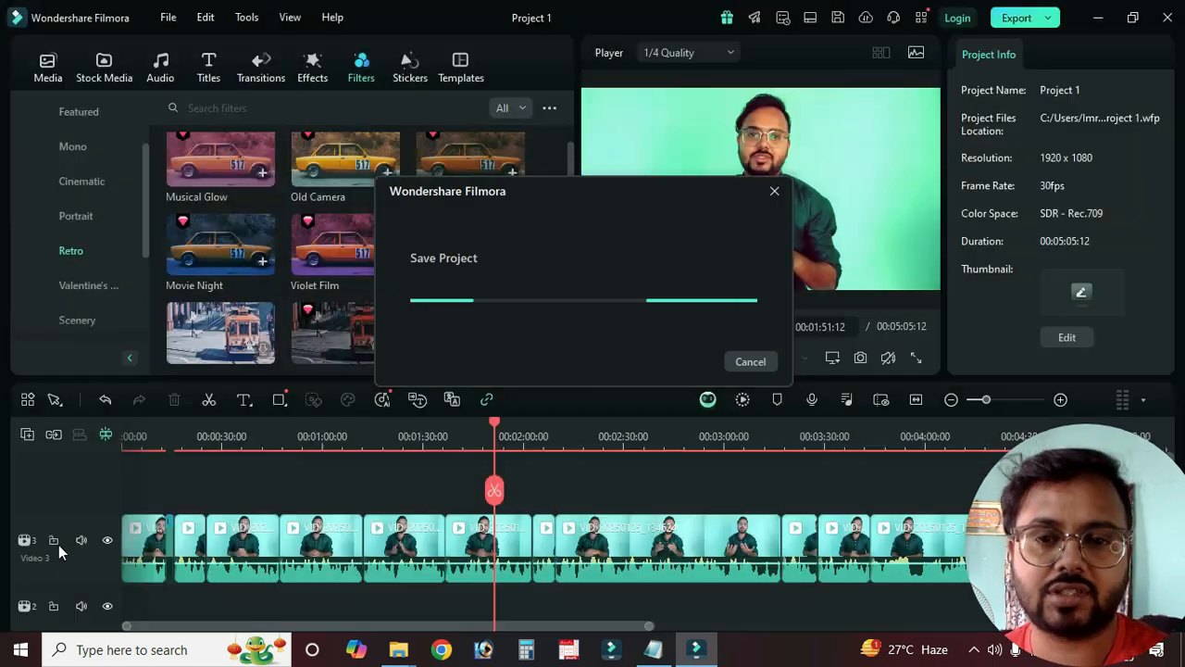
click(568, 491)
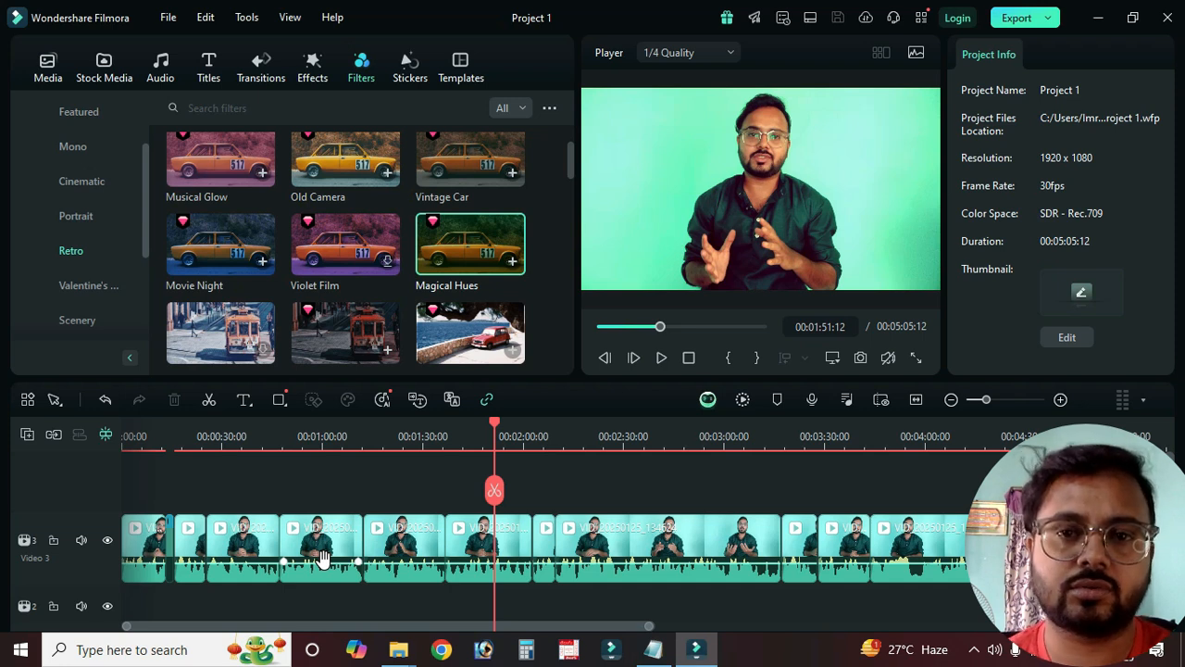
scroll(730, 489, down, 1)
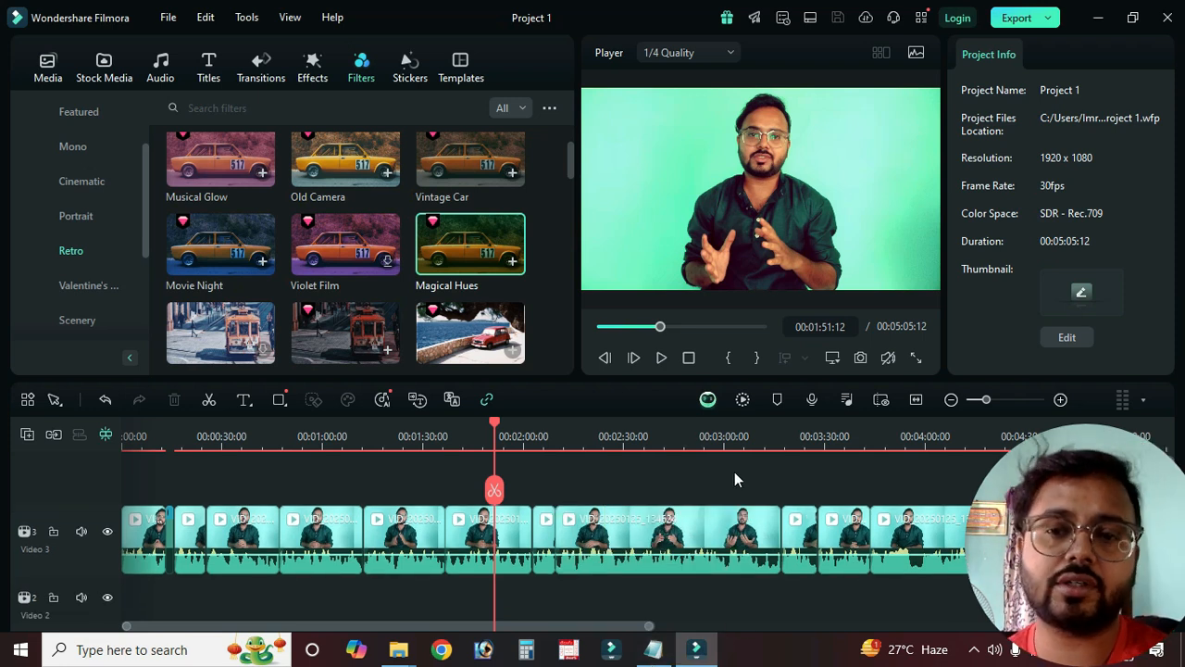
click(708, 524)
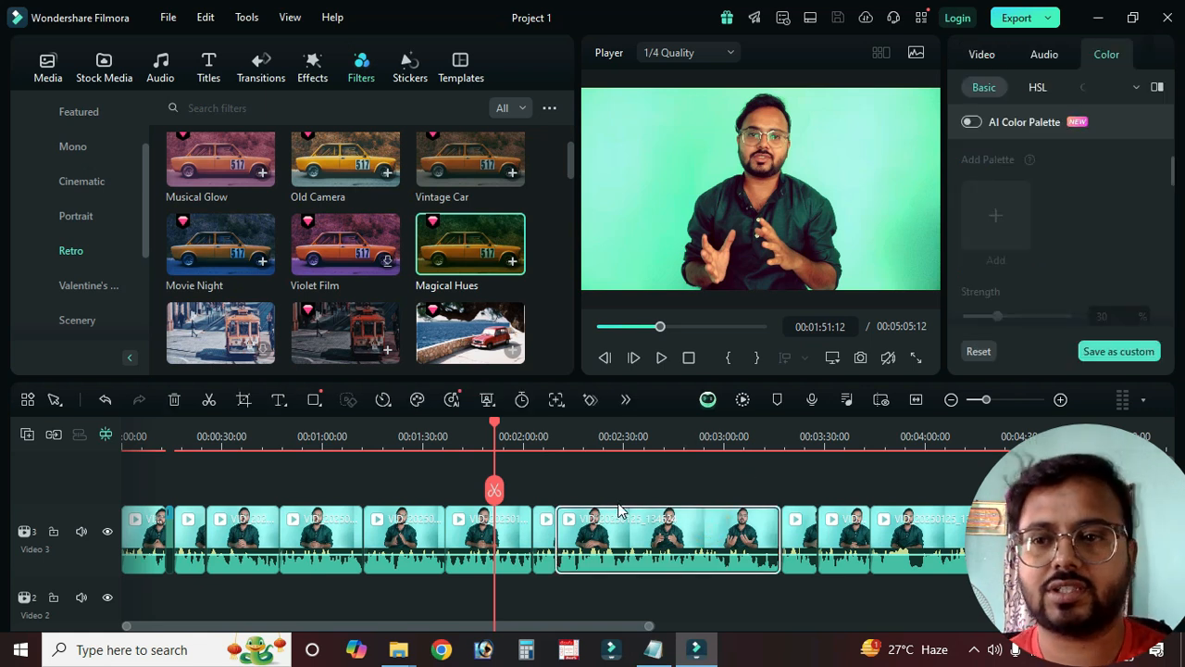
click(575, 483)
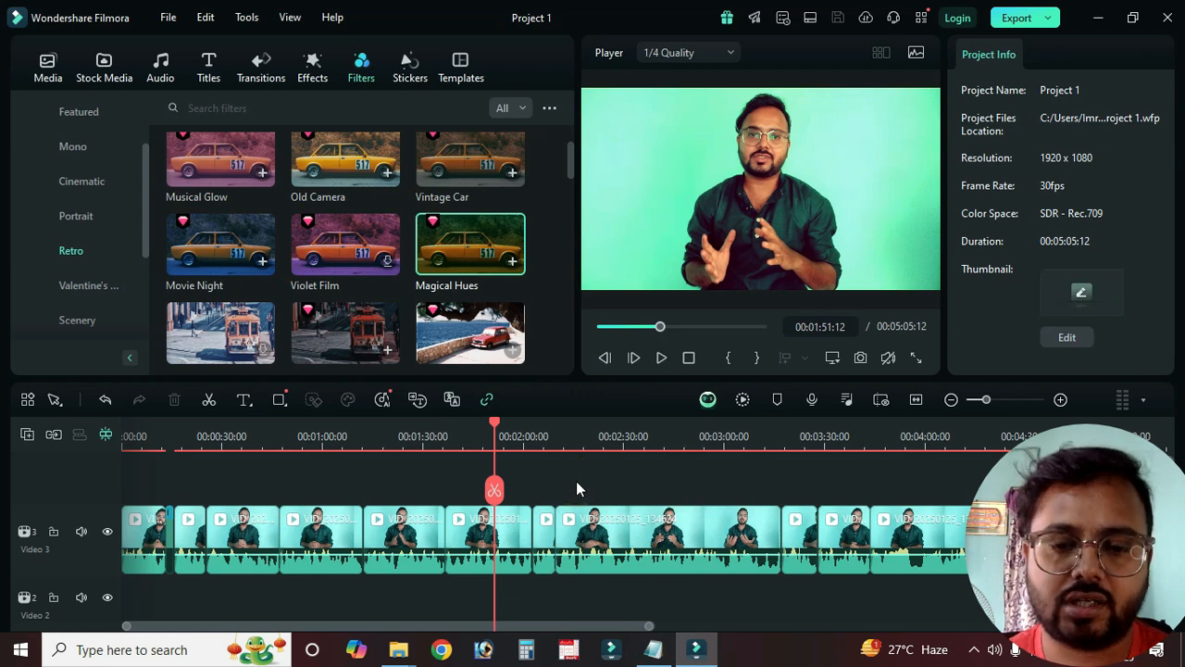
Step: Examine the long middle clip's audio adjustments, including auto normalization, volume, audio channels, sound balance and fade in
click(646, 530)
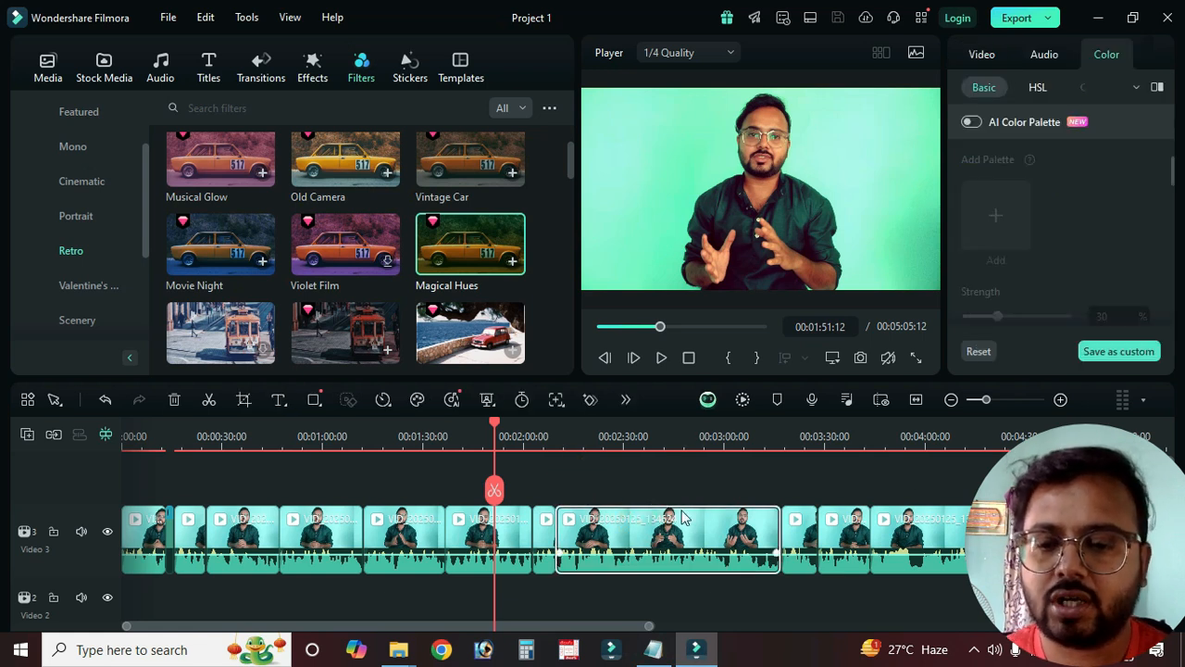
click(1042, 54)
scroll(1103, 271, down, 2)
scroll(1102, 272, up, 2)
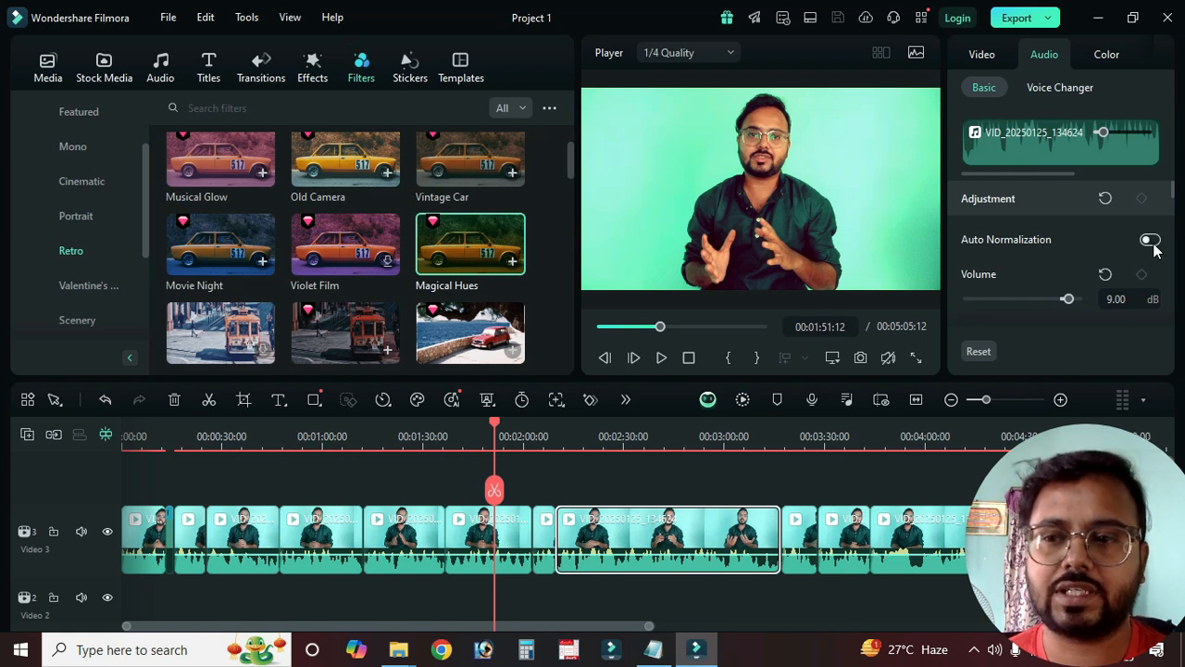
scroll(1092, 270, down, 3)
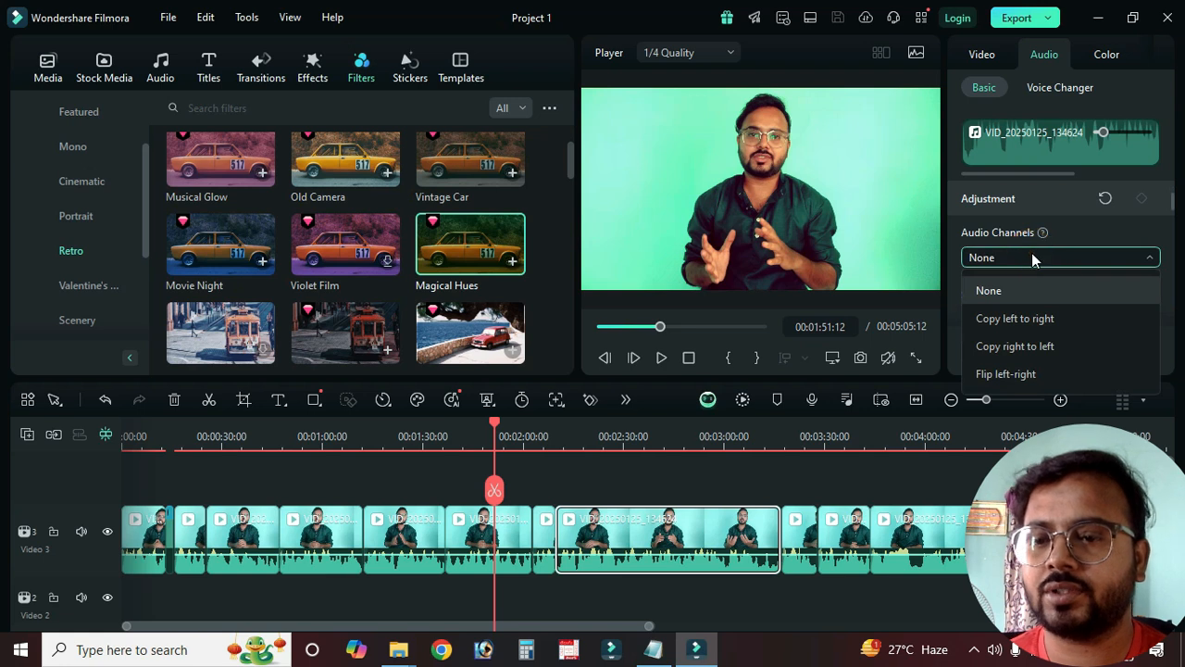
click(1074, 264)
scroll(1069, 264, down, 2)
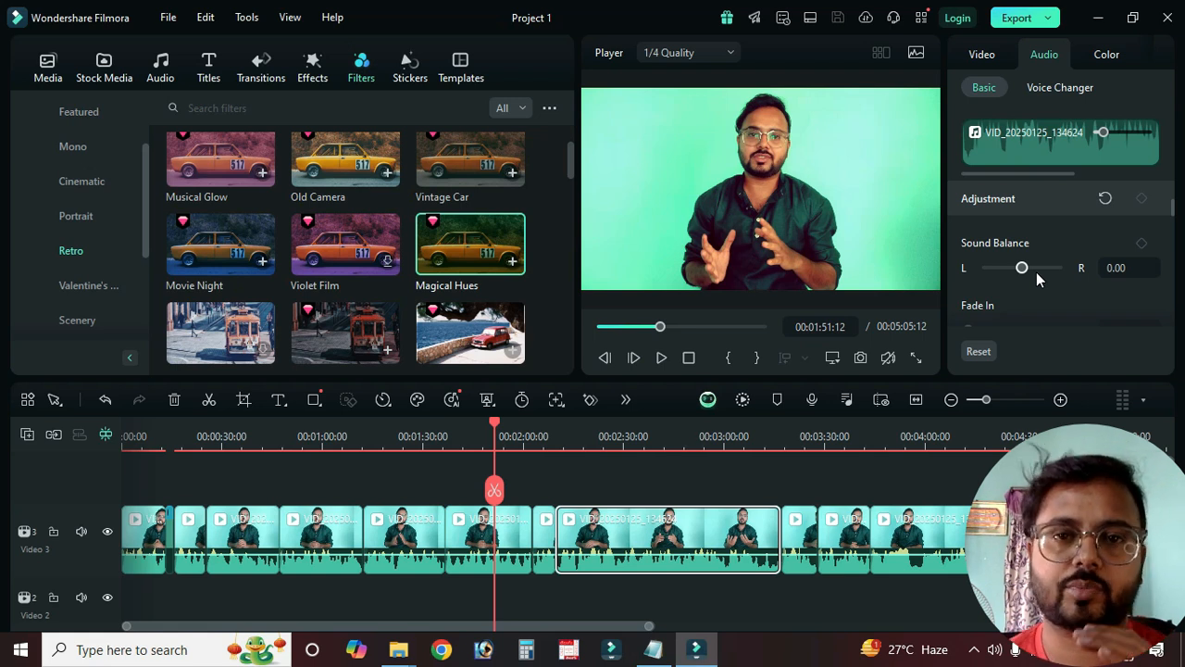
scroll(1037, 273, down, 1)
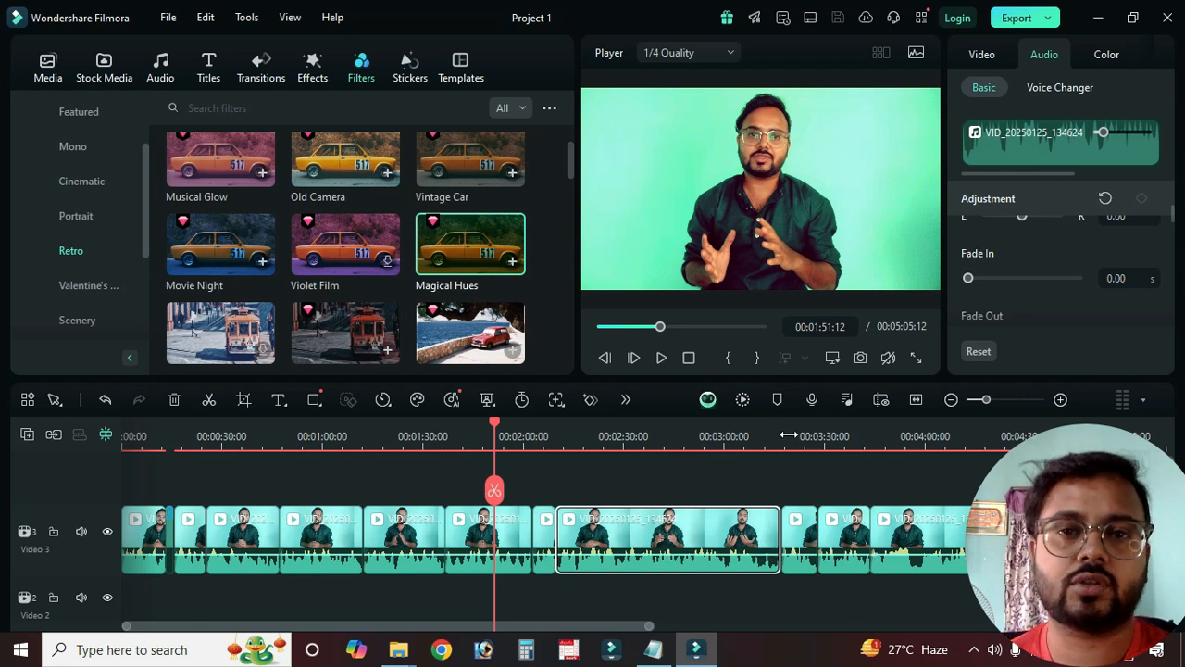
Step: Play the last clip briefly from near the end of the timeline and unmute the preview sound
click(1099, 436)
key(space)
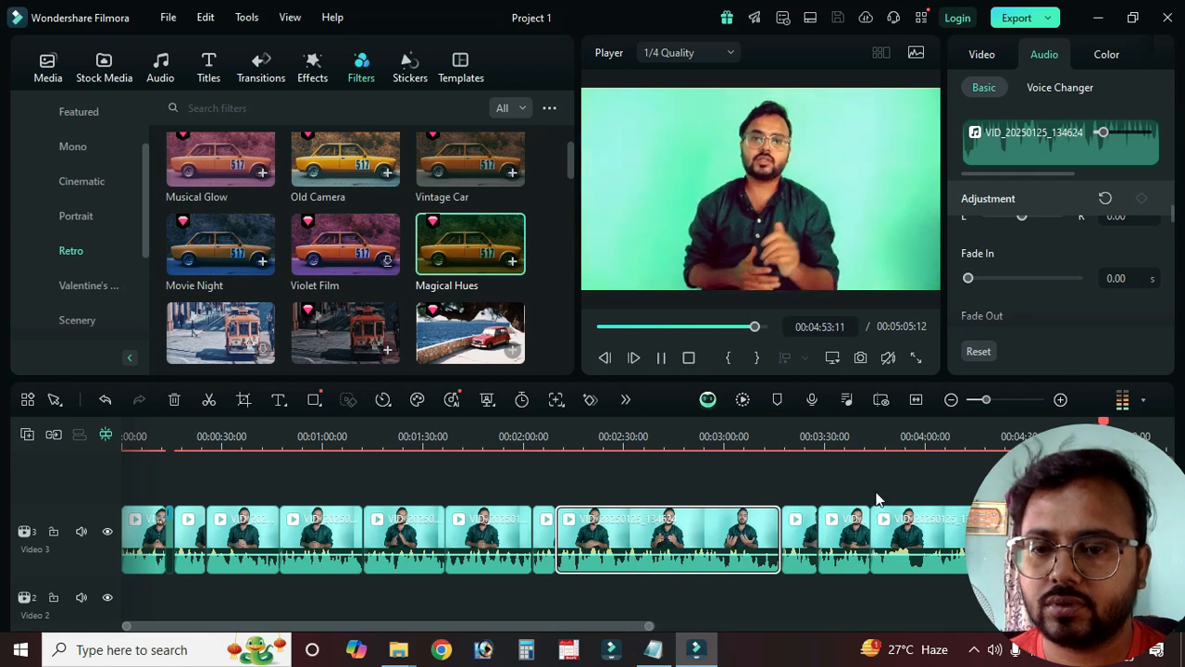
click(889, 357)
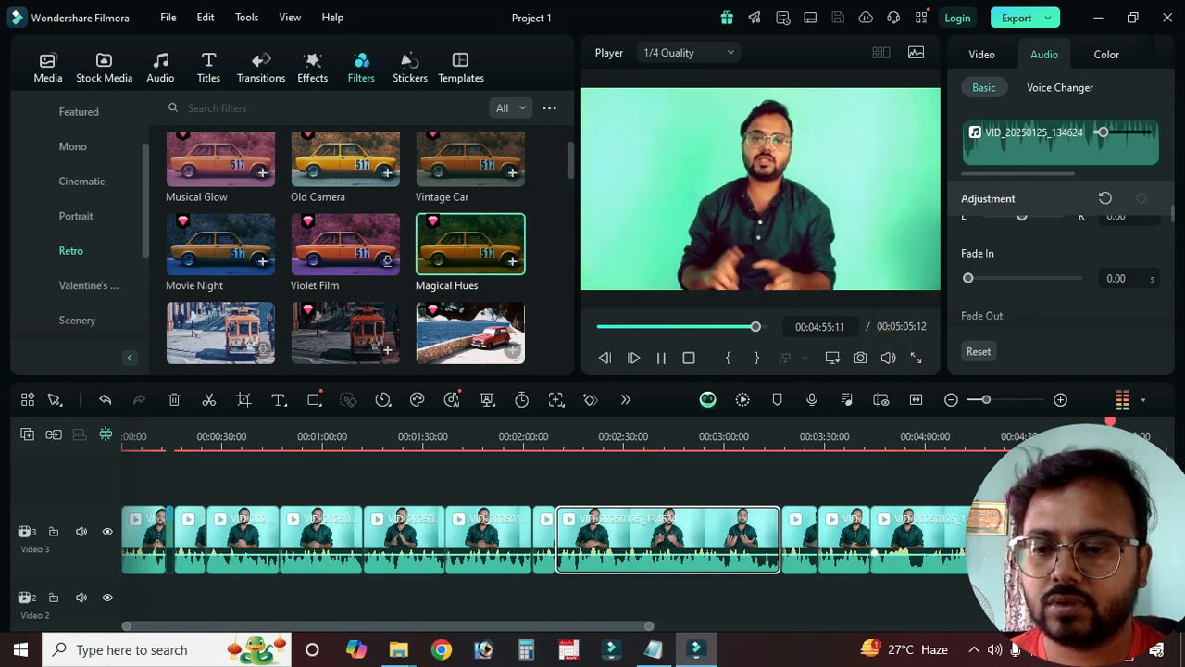
key(space)
Step: Increase the height of the Video 3 track and add a short audio fade-out at the end of its last clip
drag(621, 627, 871, 636)
mouse_move(891, 552)
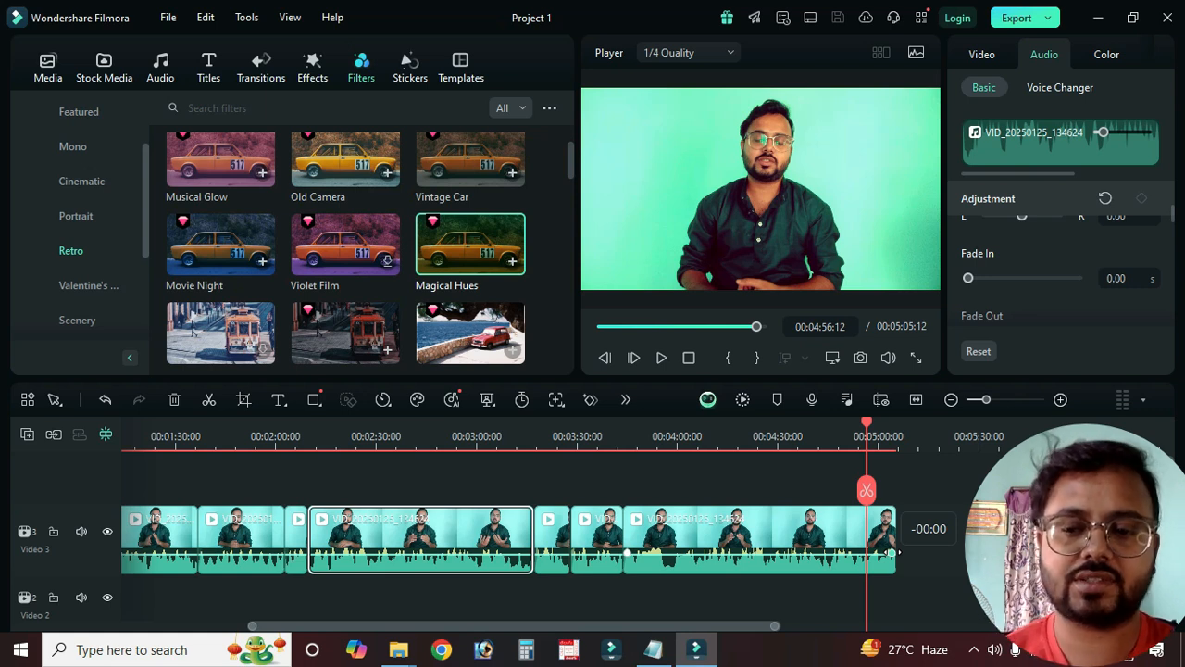
drag(891, 553, 892, 554)
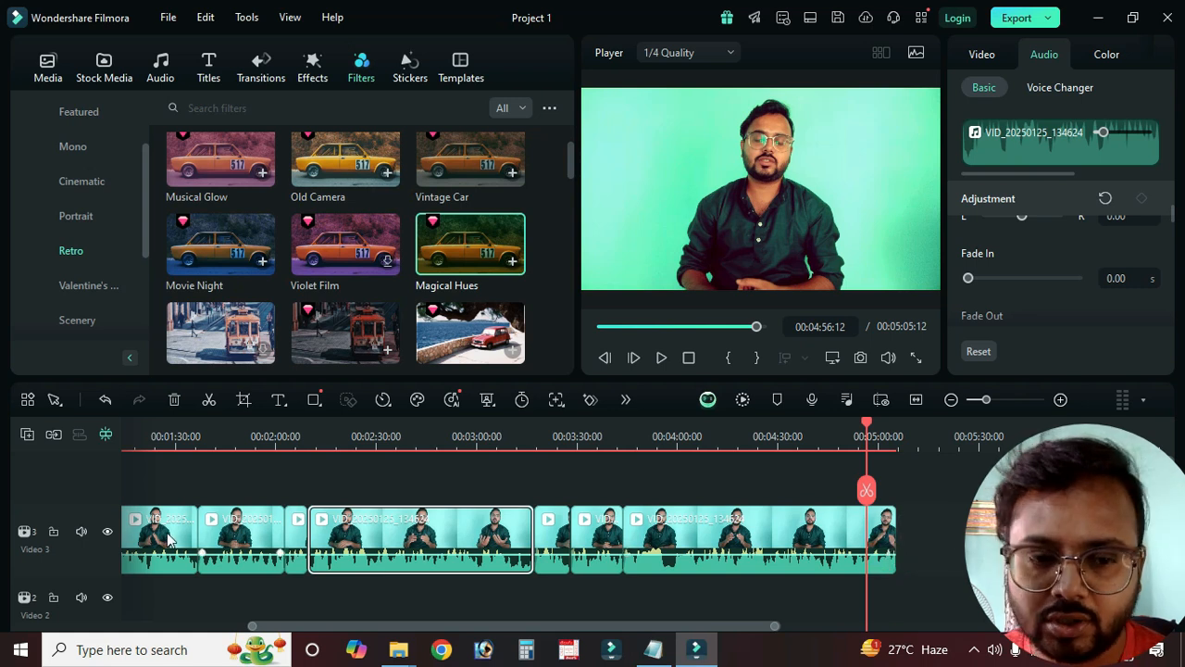
drag(108, 501, 113, 470)
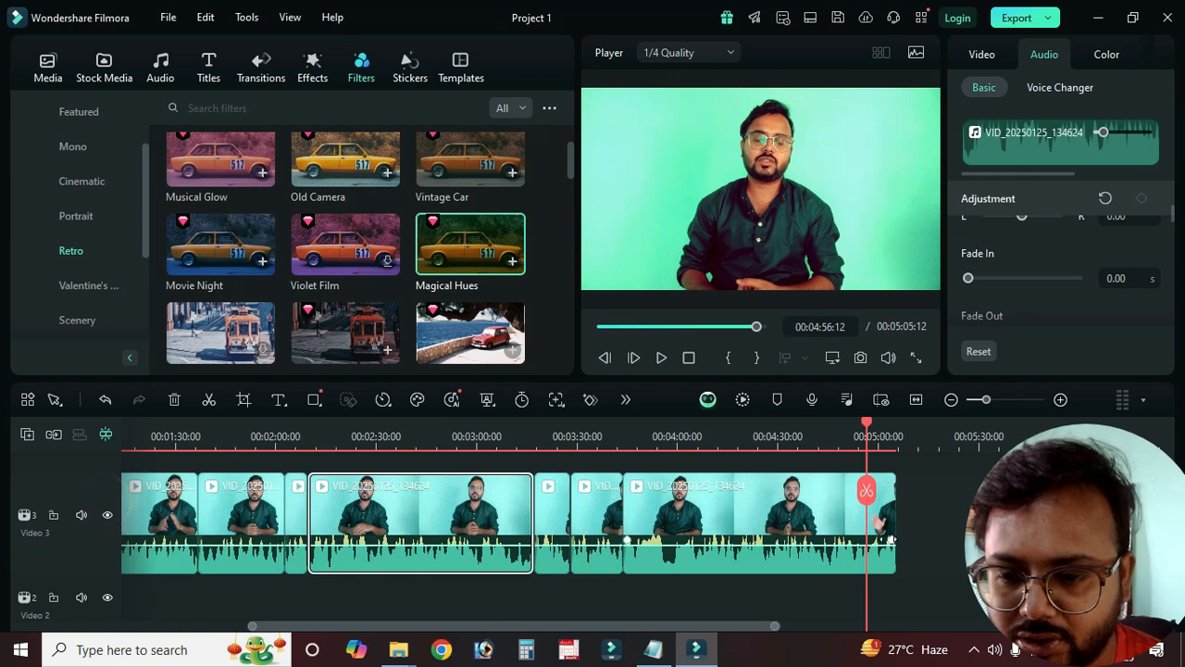
drag(889, 539, 855, 540)
Step: Play the last clip from about 00:04:41 to the end of the timeline to check its audio fade-out
click(815, 439)
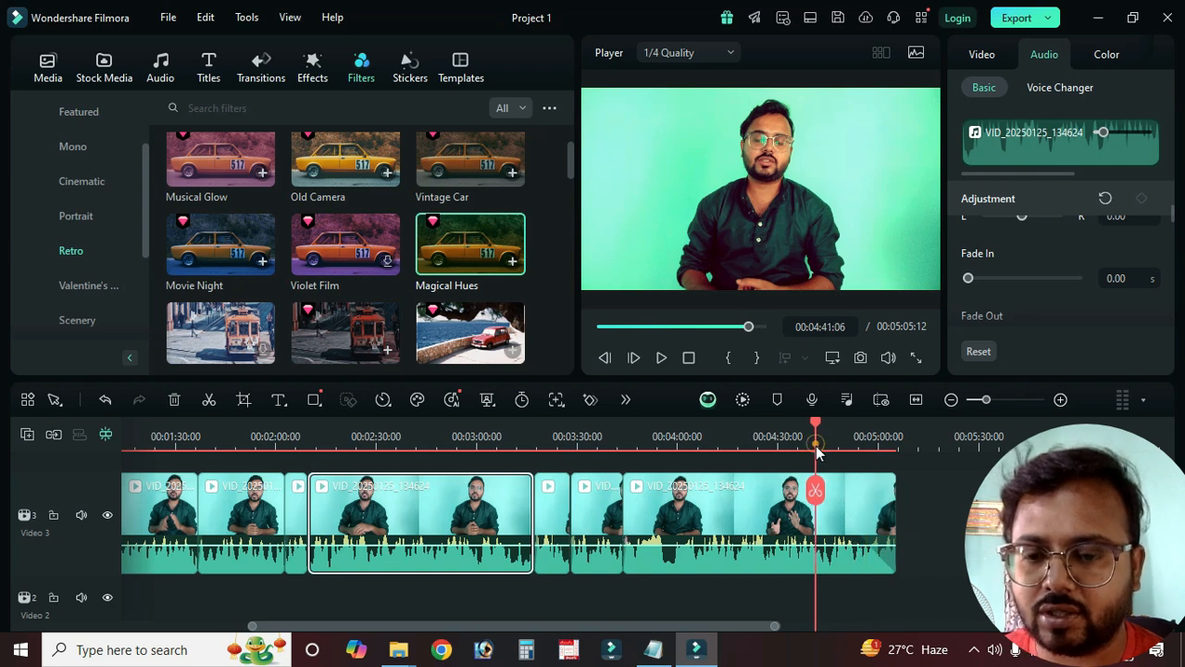
key(space)
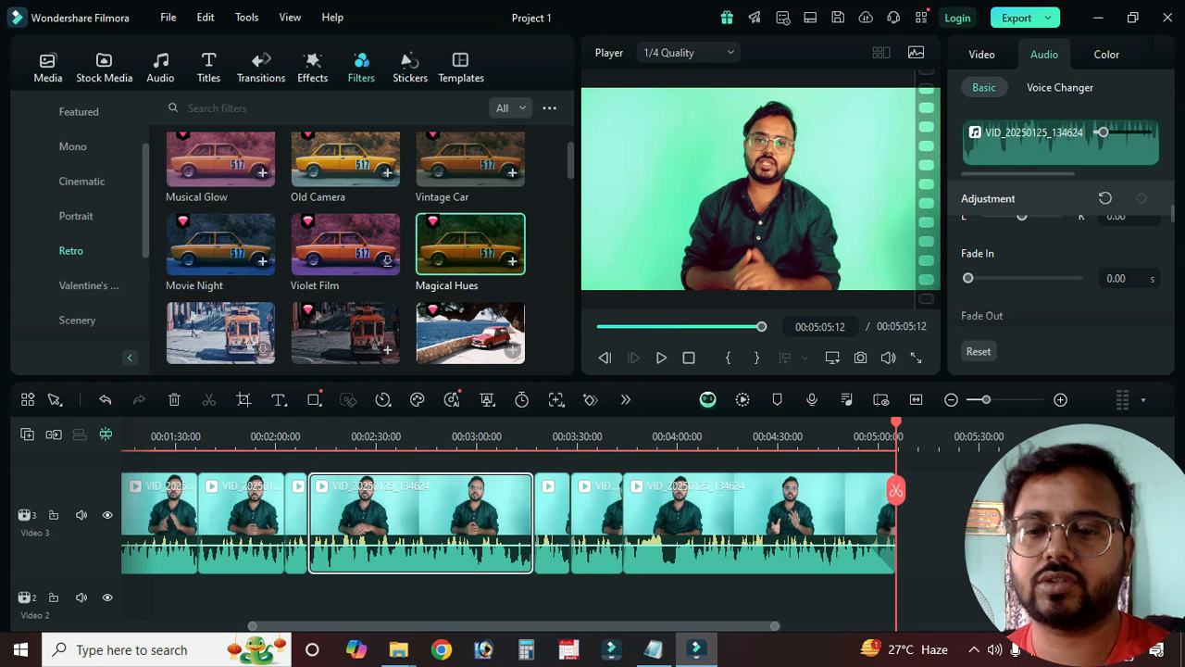
click(938, 489)
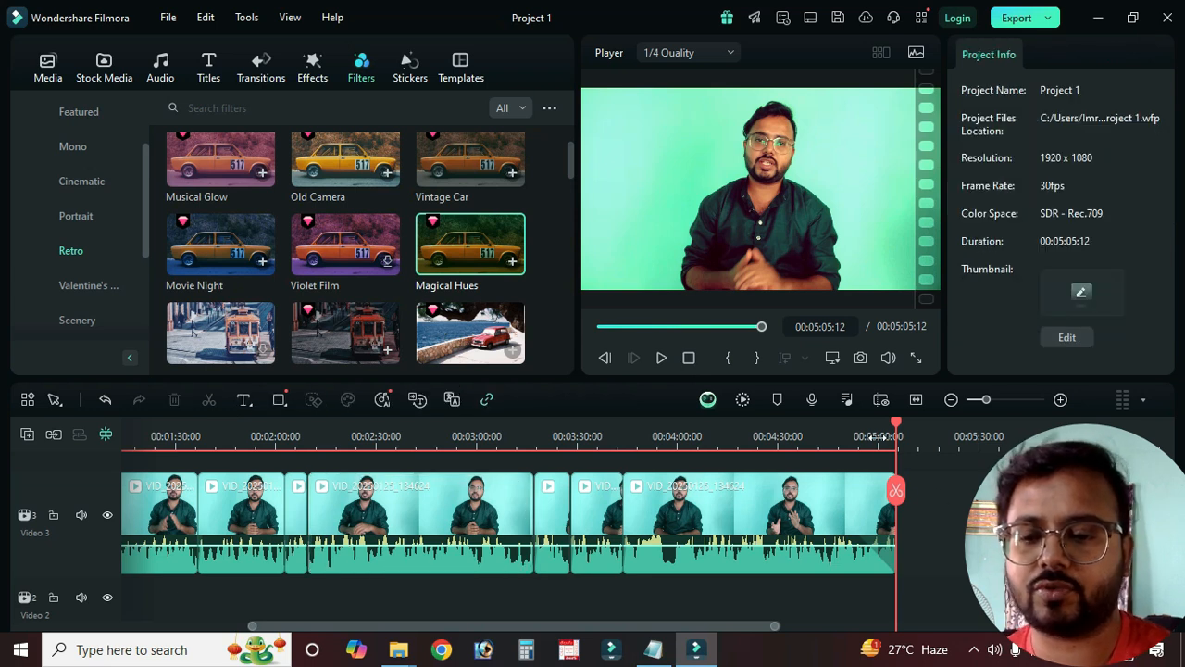
click(850, 535)
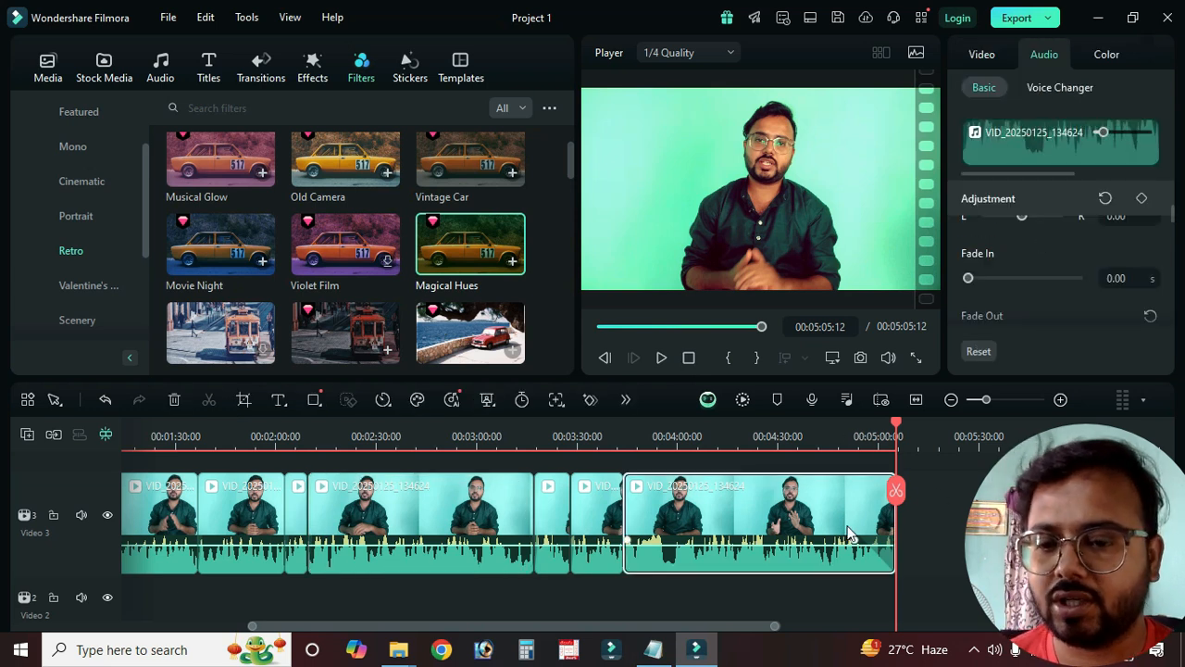
click(854, 435)
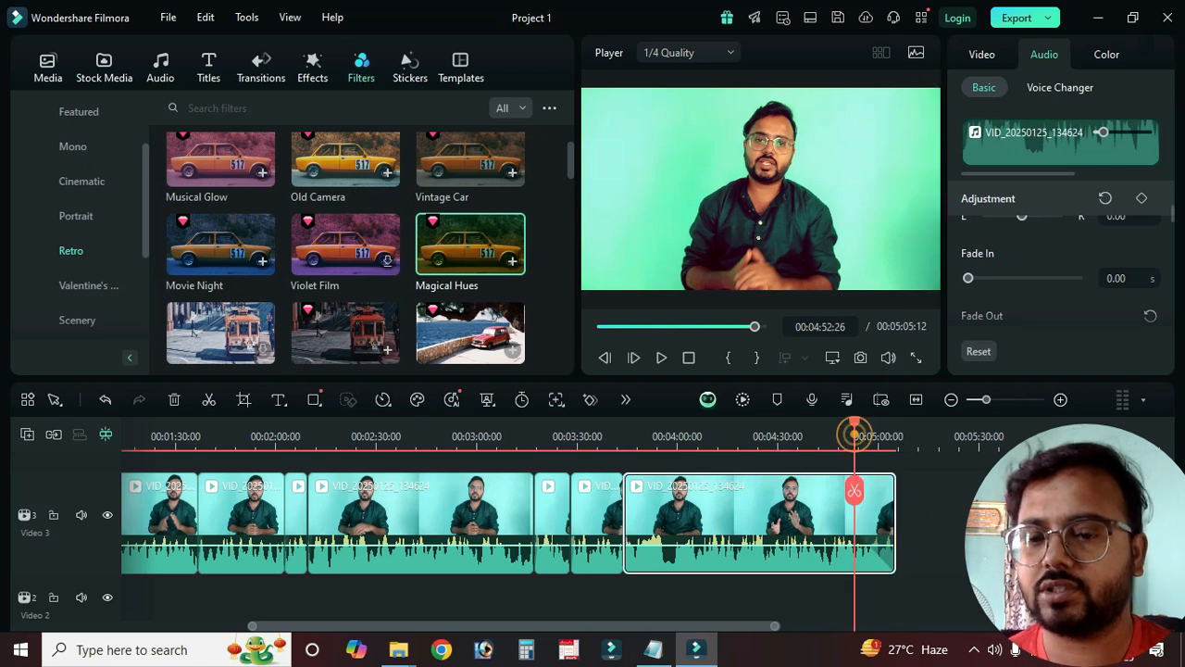
click(956, 517)
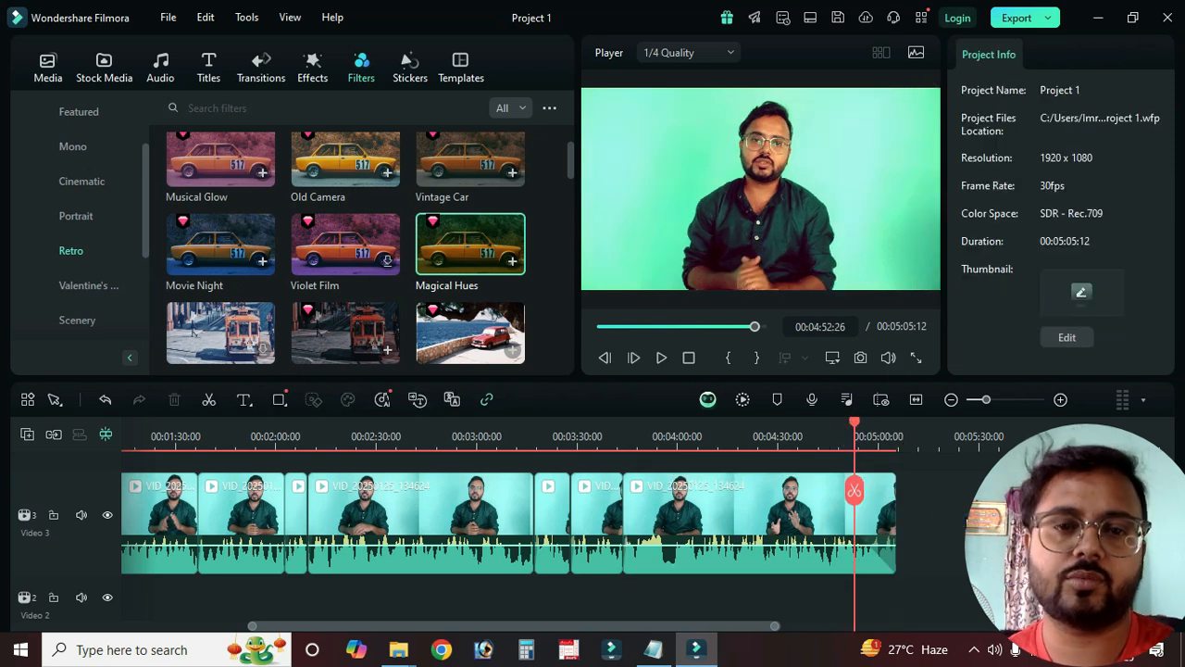
Step: Browse the trending music in the audio library and preview the track "Walk on Tiptoe-AI music"
click(160, 68)
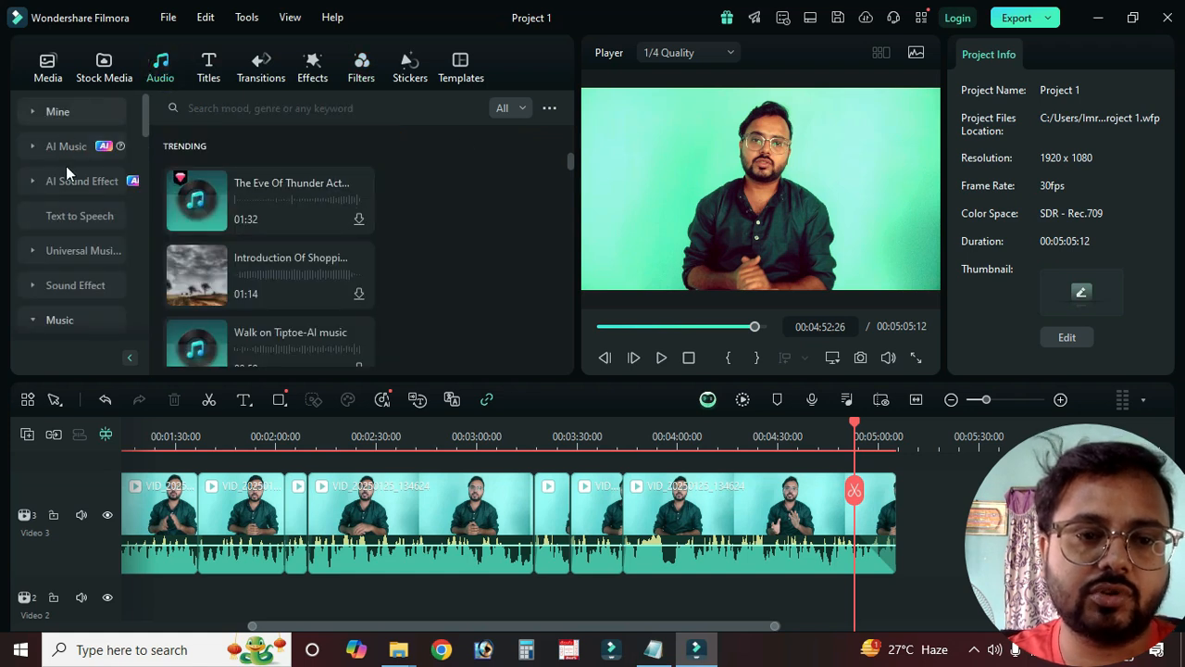
scroll(90, 287, down, 1)
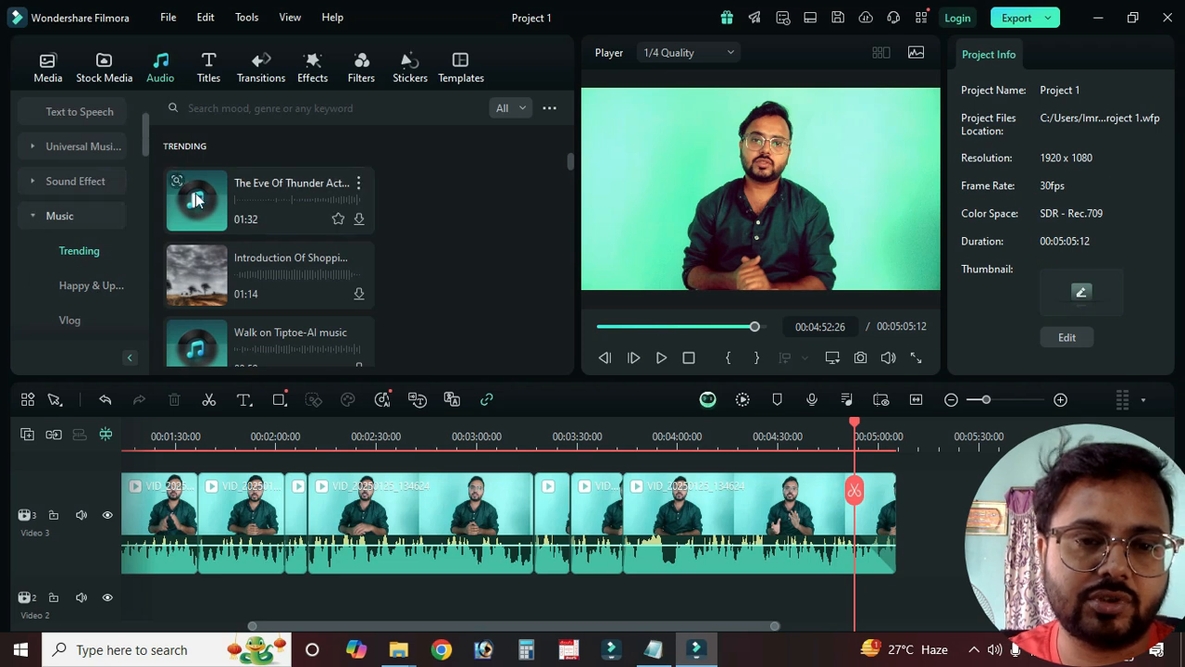
scroll(265, 245, down, 1)
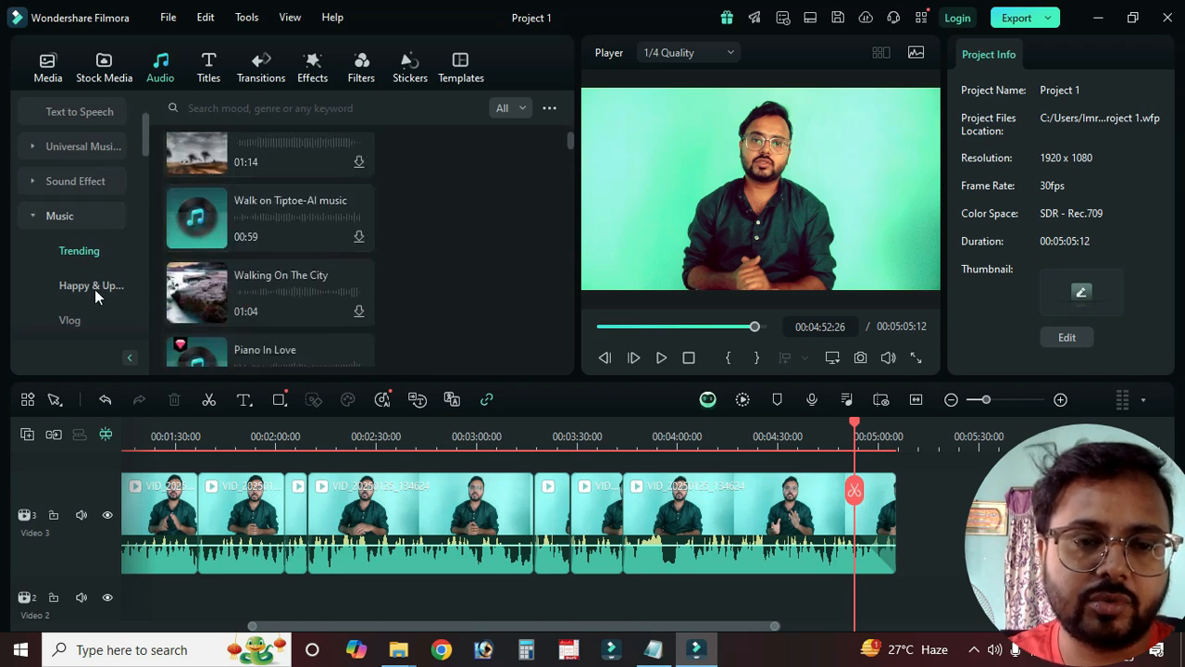
click(196, 223)
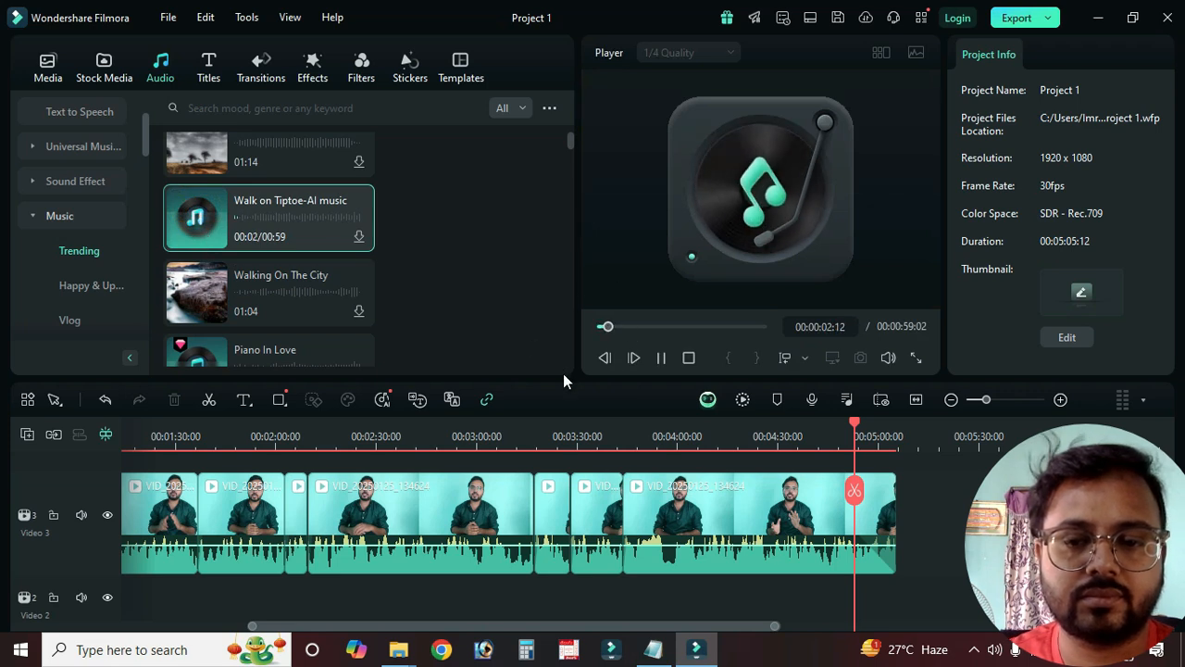
click(690, 358)
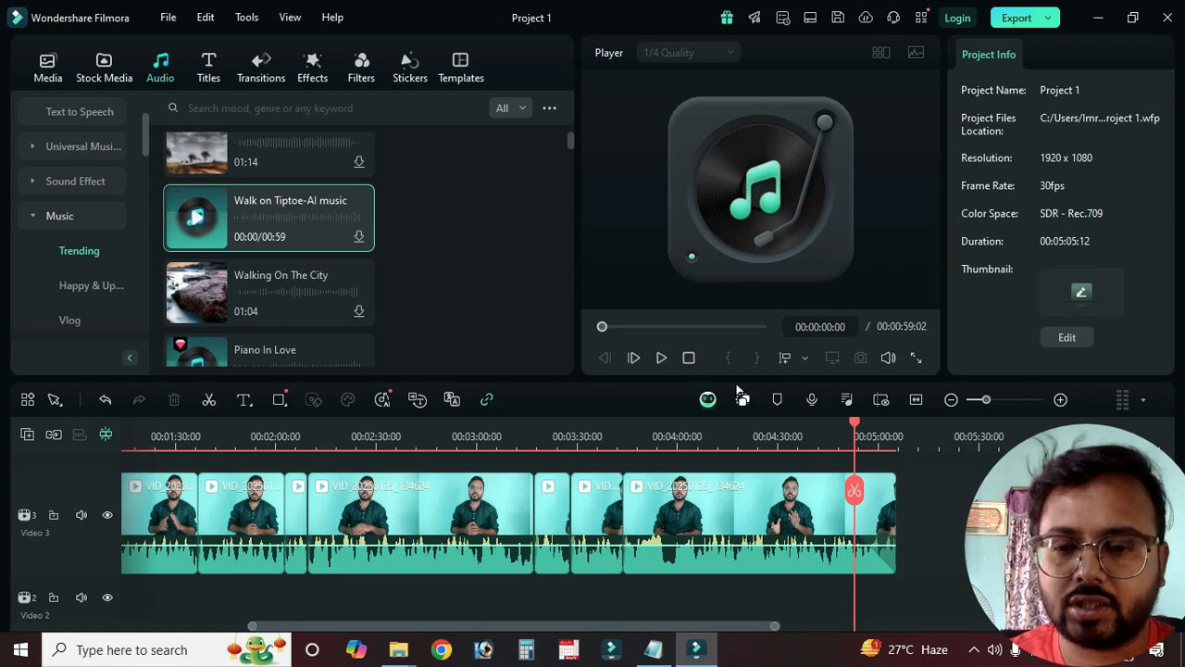
click(685, 360)
Step: Place "Walk on Tiptoe-AI music" at the start of the Audio 1 track and check its position below the video tracks
drag(282, 217, 129, 603)
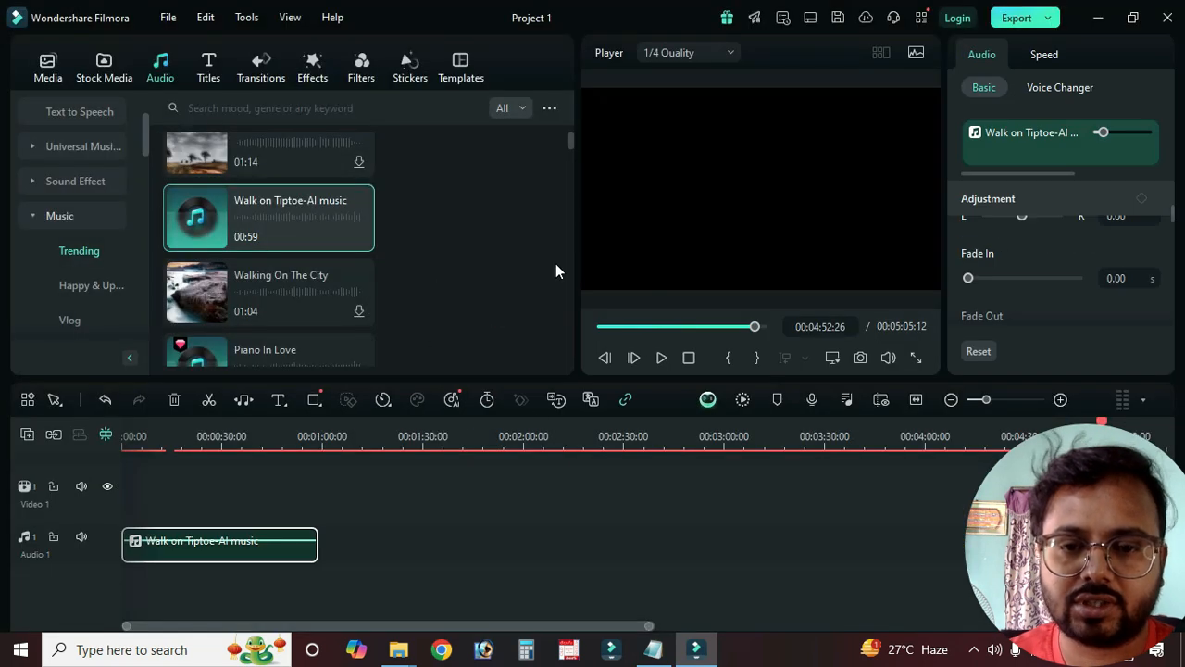
scroll(316, 533, up, 5)
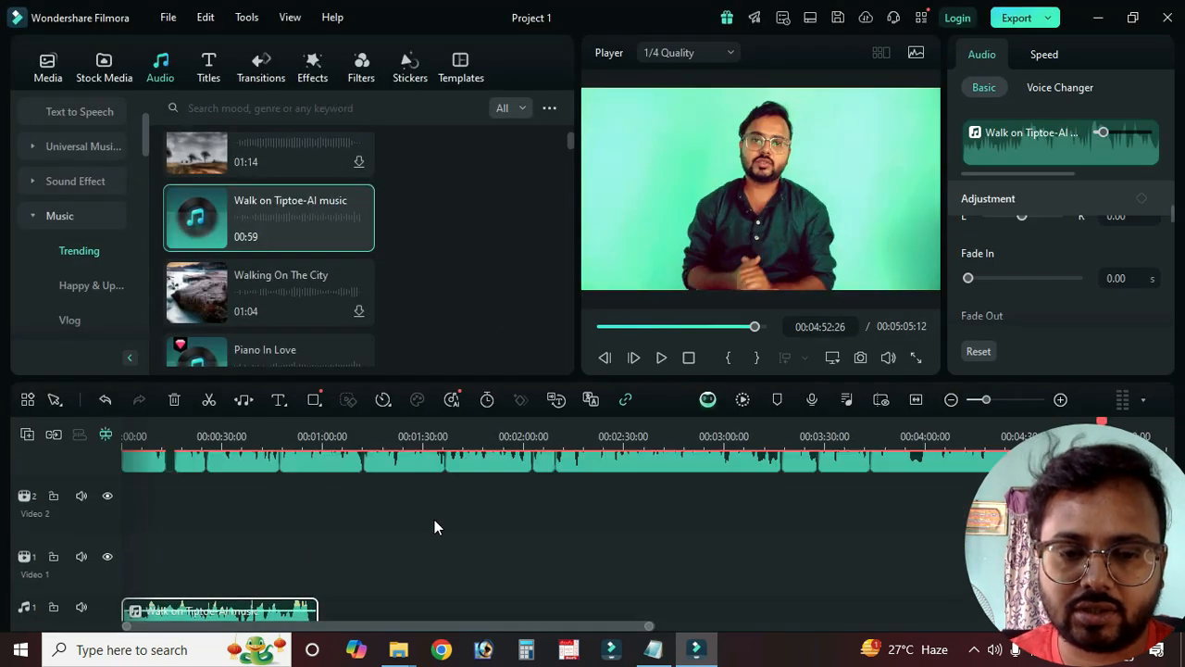
scroll(444, 511, down, 2)
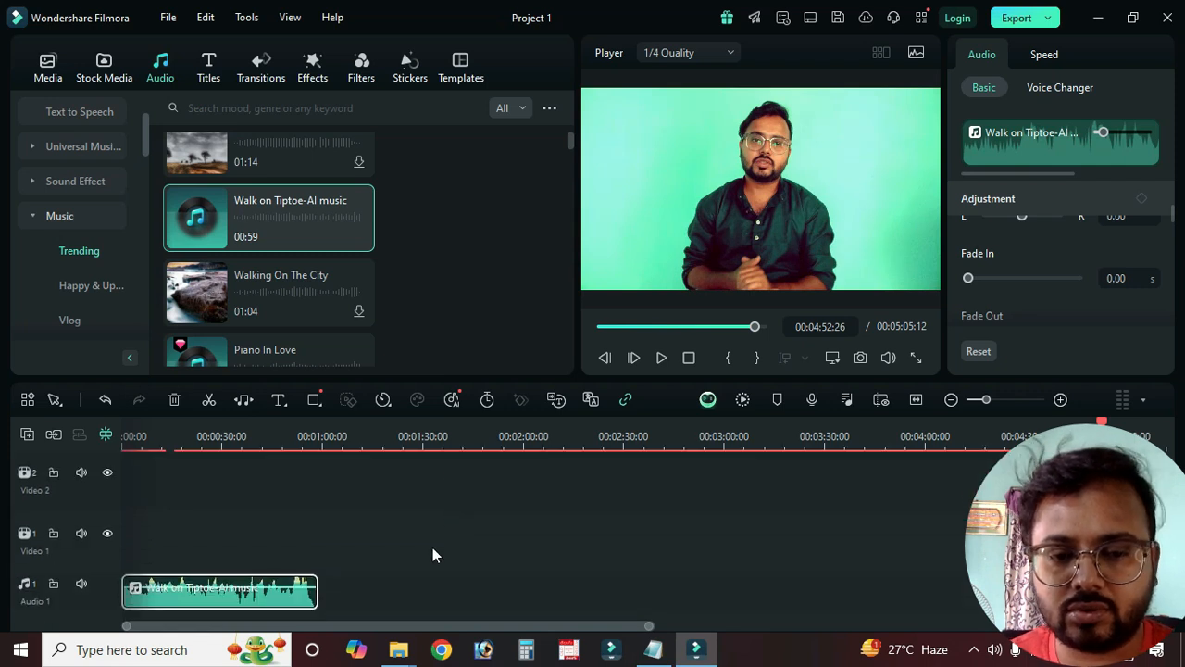
scroll(432, 548, up, 2)
scroll(249, 535, down, 2)
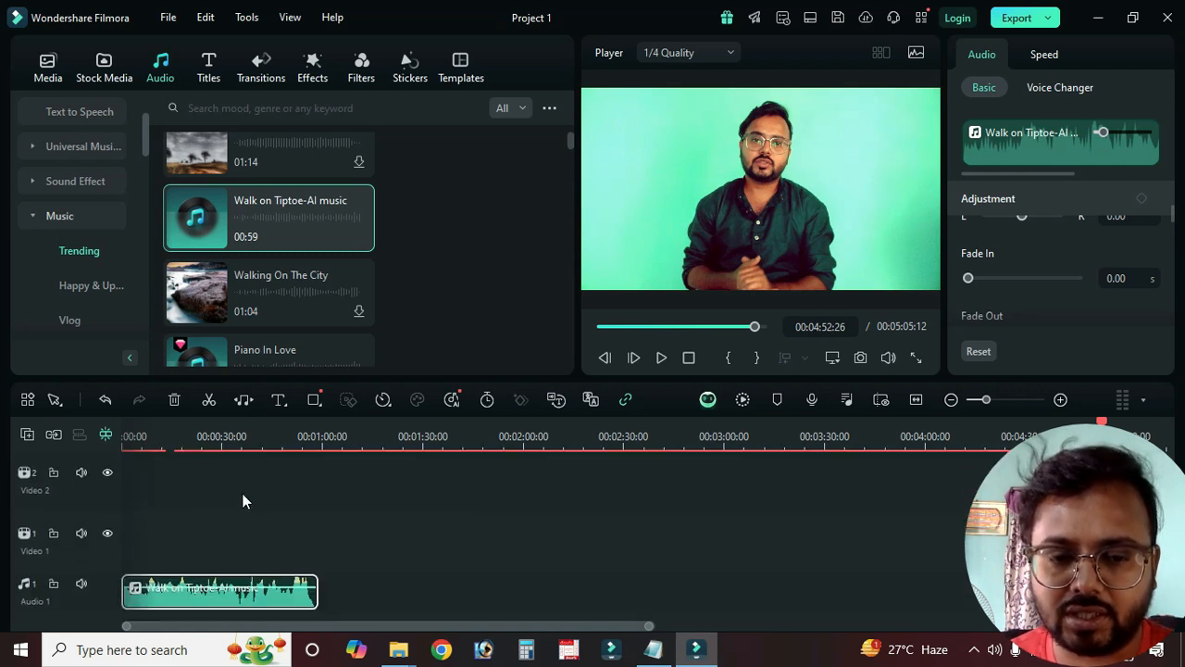
Step: Delete the empty video tracks between the talking-head clips and the background music track
scroll(269, 510, up, 3)
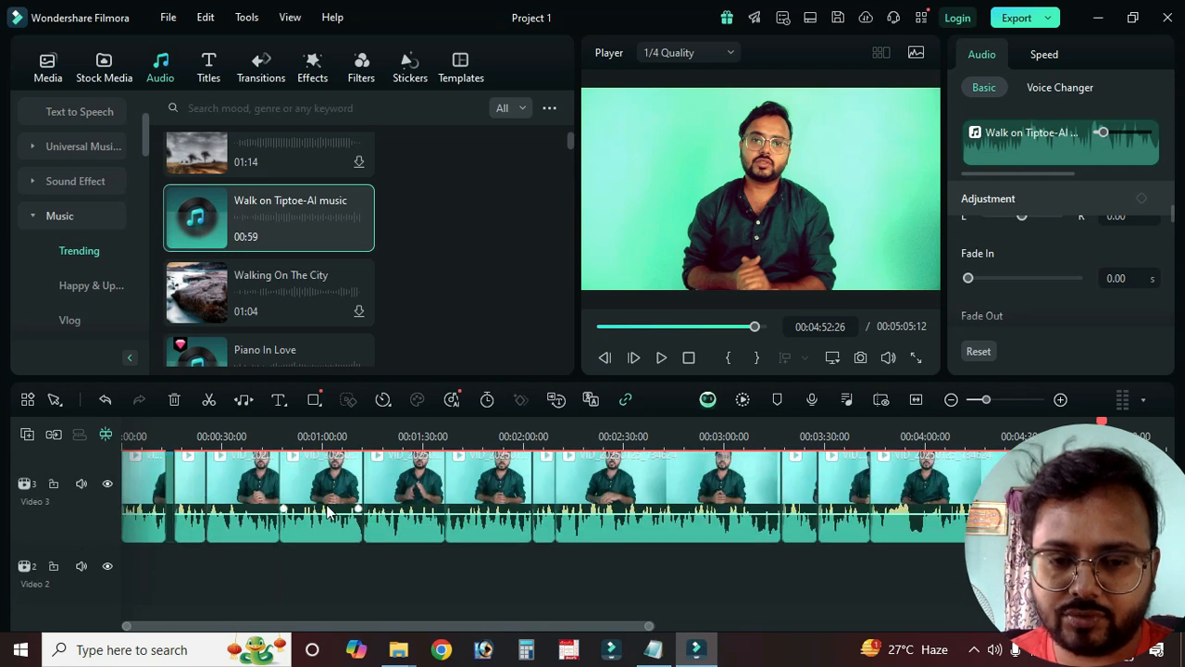
scroll(301, 493, down, 4)
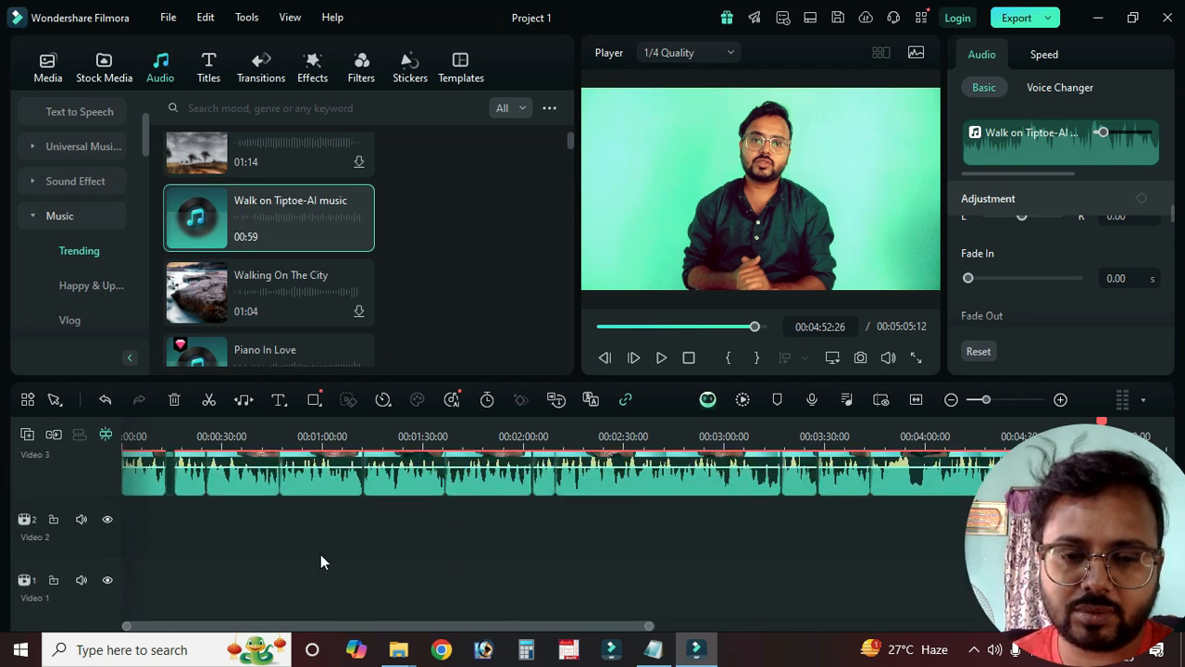
scroll(321, 553, down, 3)
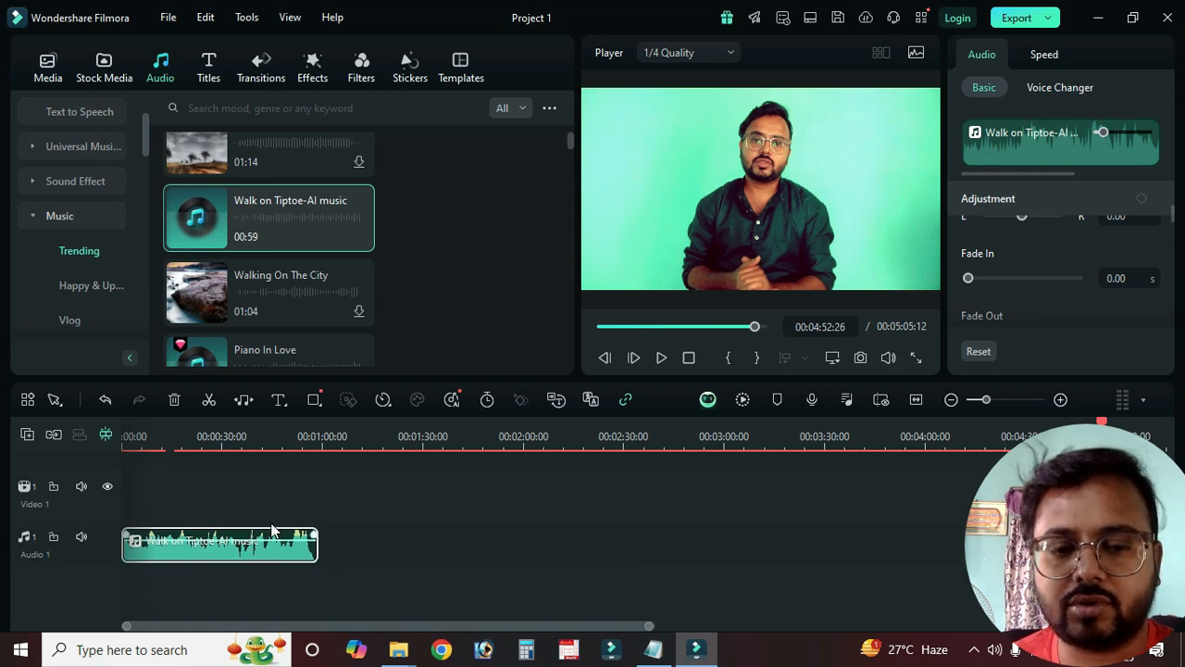
scroll(273, 534, up, 3)
scroll(273, 531, down, 3)
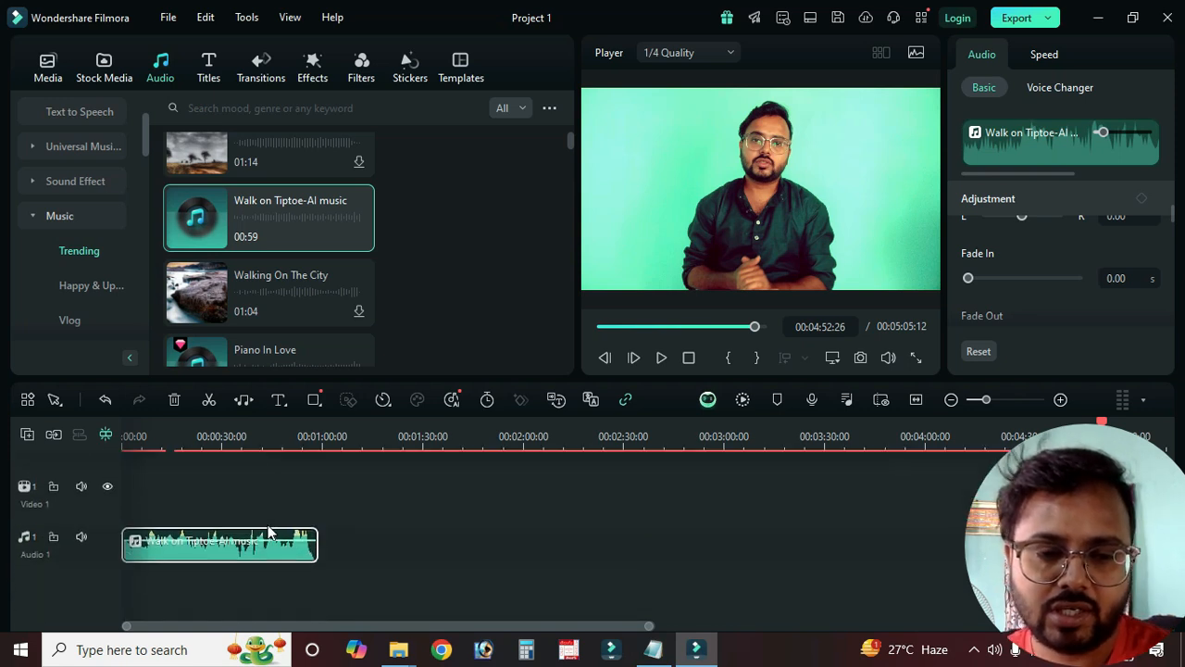
right_click(95, 595)
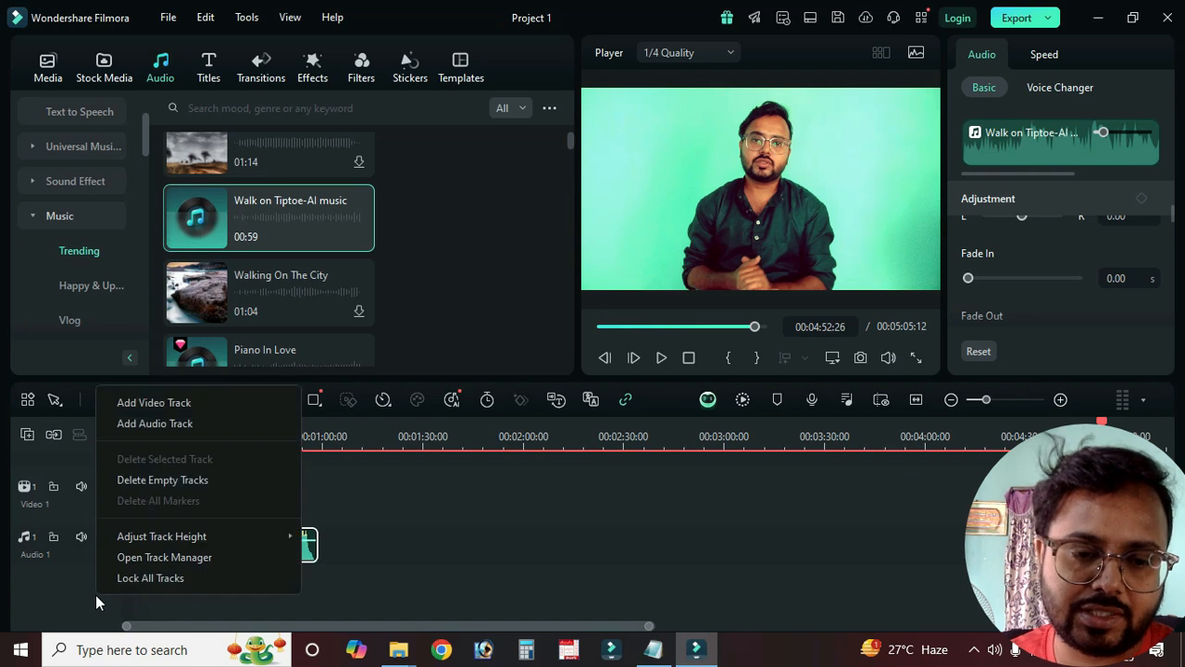
click(185, 480)
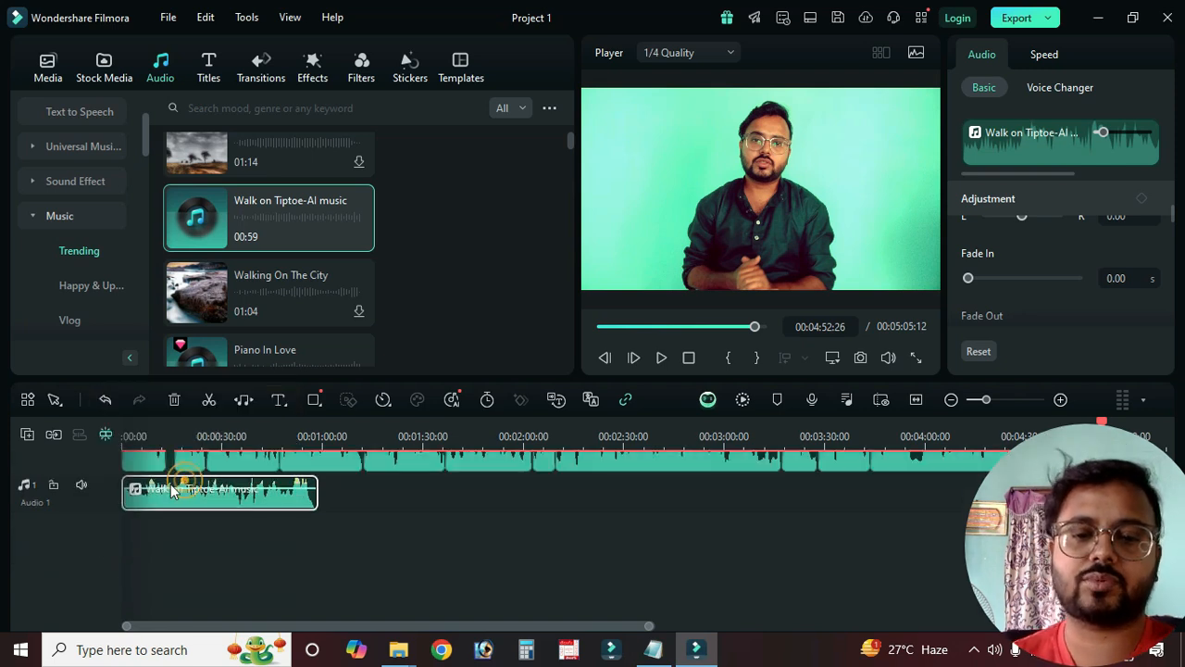
Step: Reduce the height of the Video 1 track so its clips and the Audio 1 track fit together in the timeline
scroll(664, 537, up, 3)
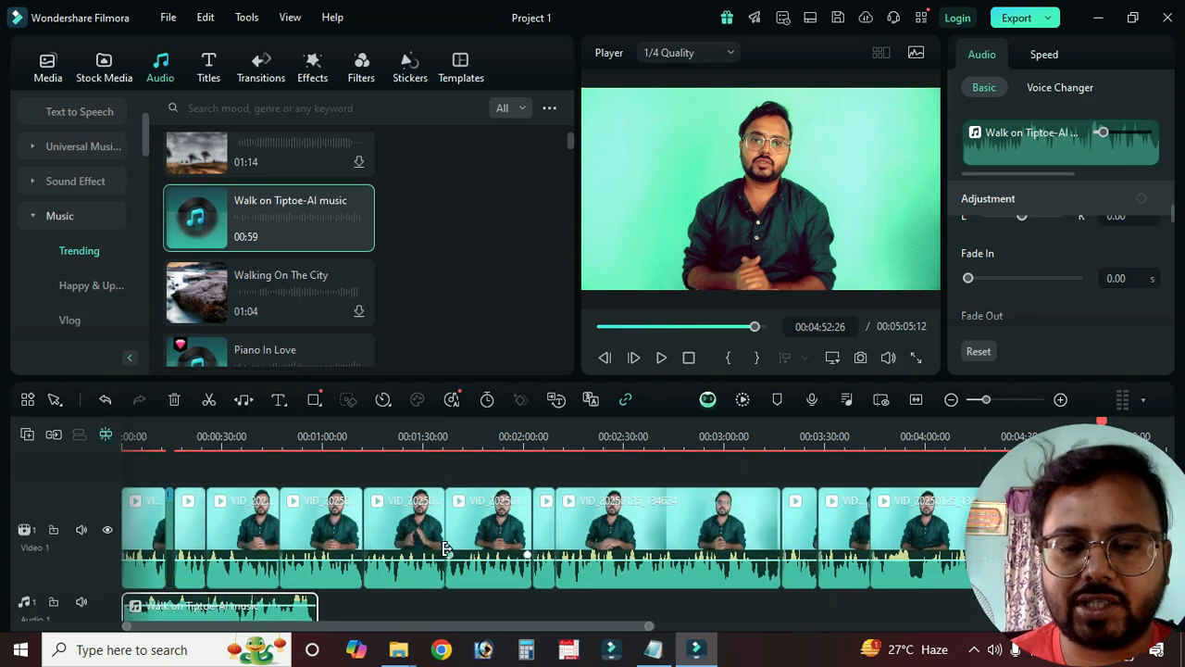
scroll(444, 549, down, 2)
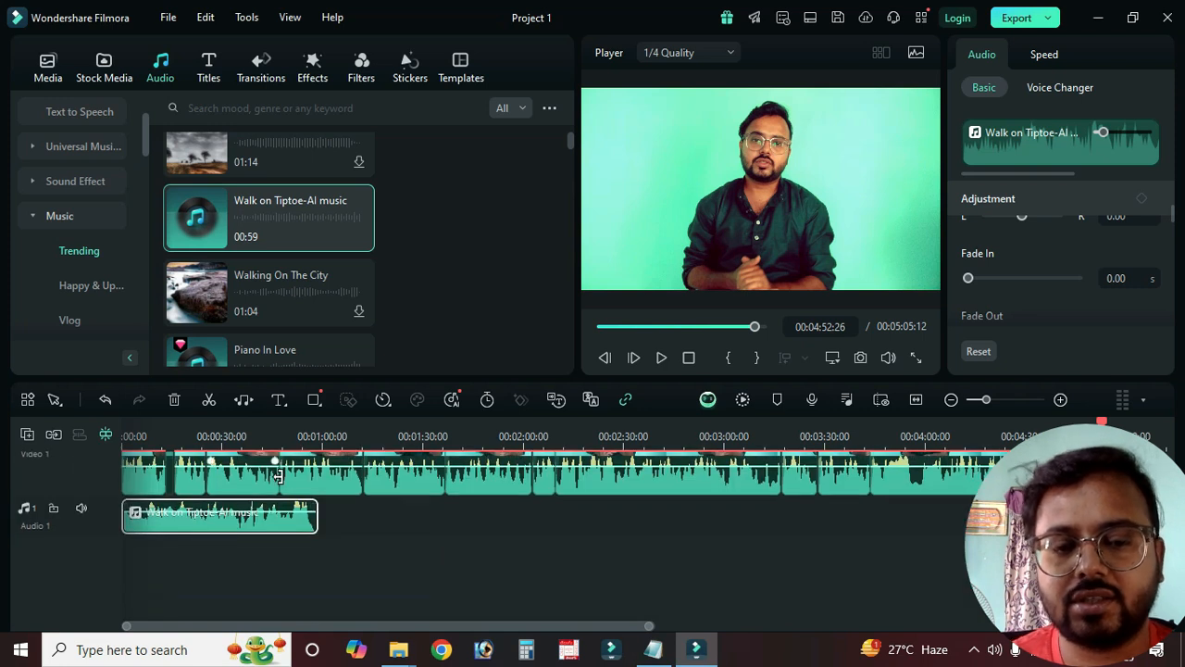
scroll(359, 532, up, 2)
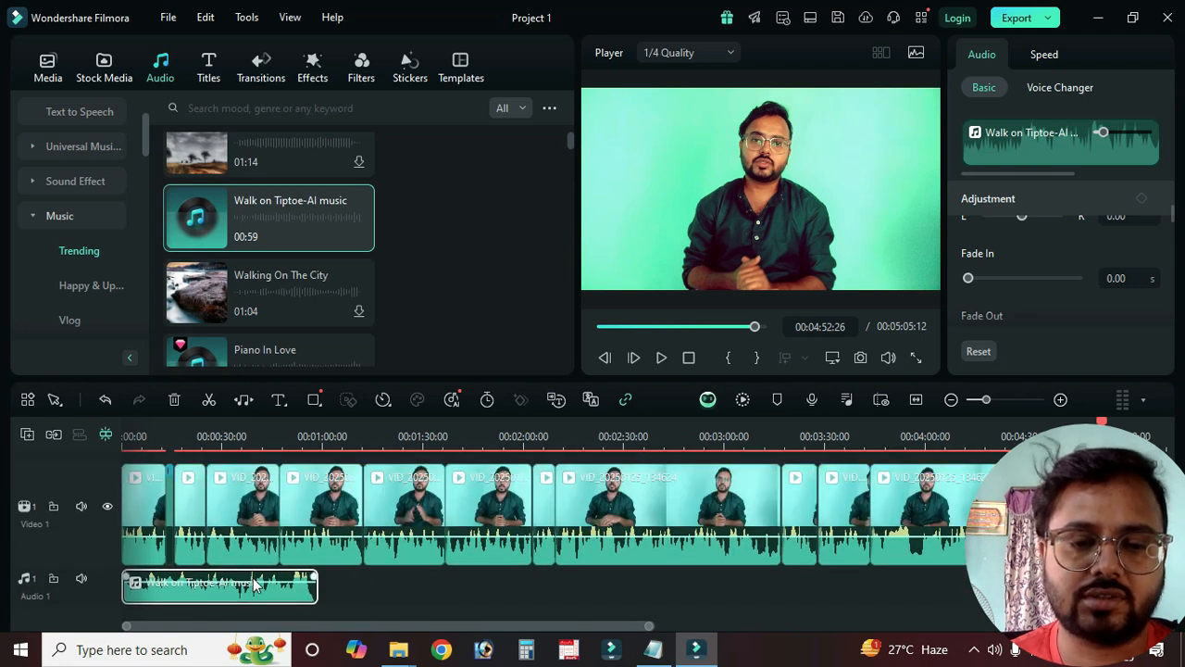
scroll(255, 584, up, 1)
click(90, 508)
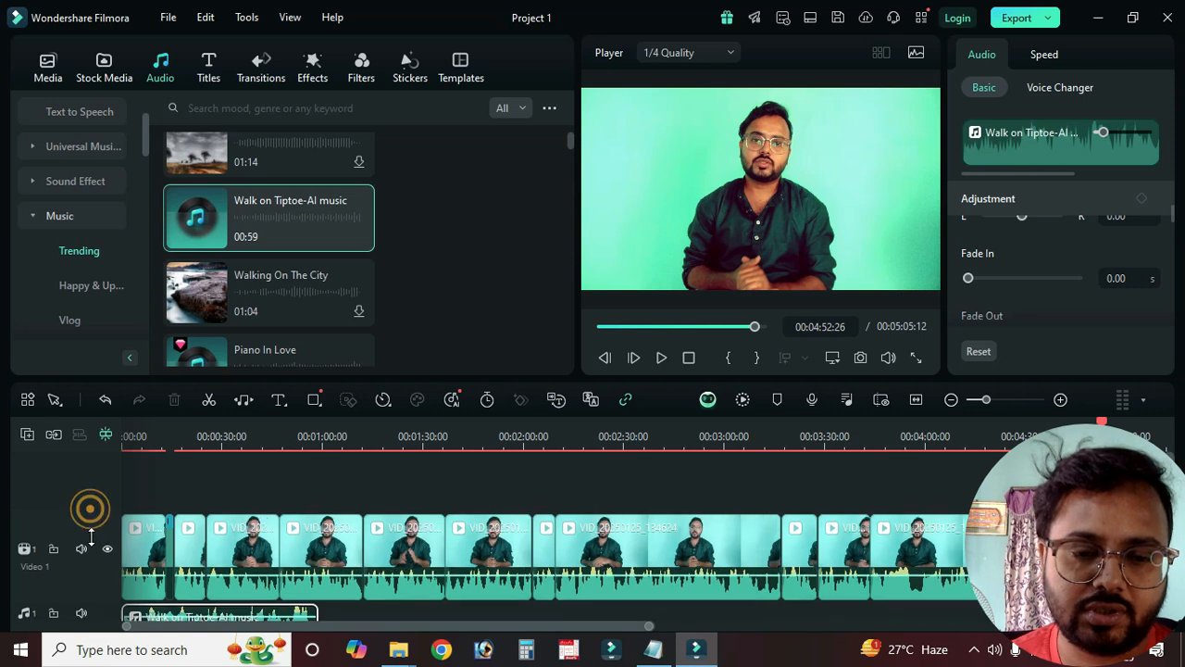
scroll(90, 537, down, 1)
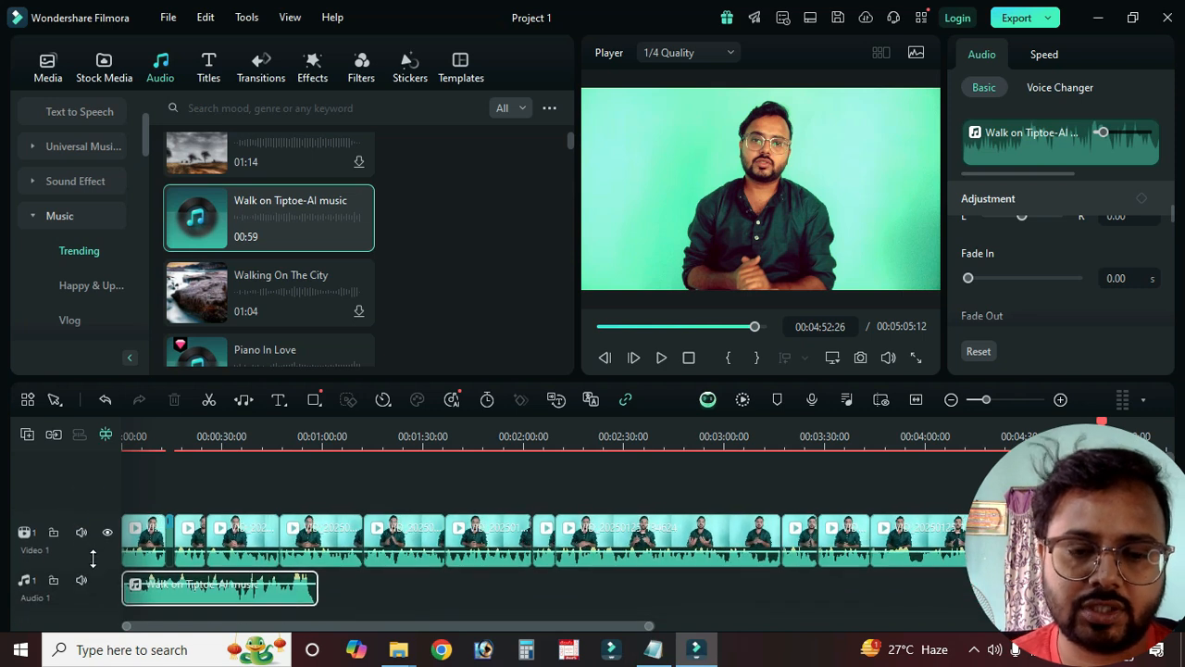
click(463, 604)
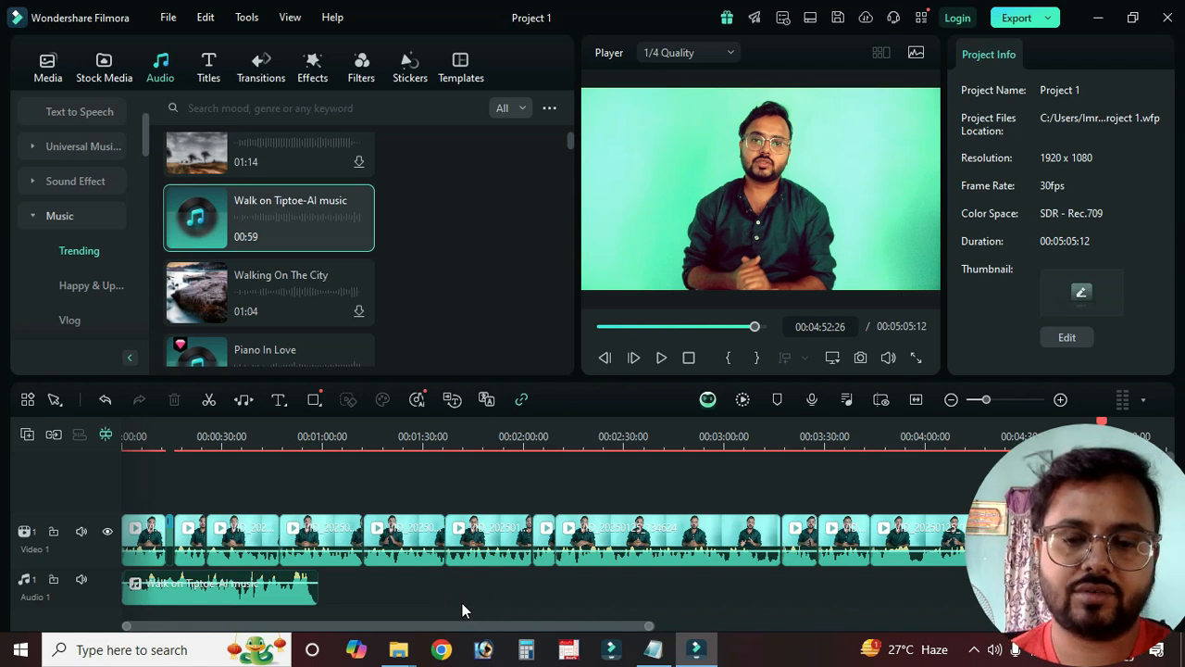
drag(86, 515, 88, 524)
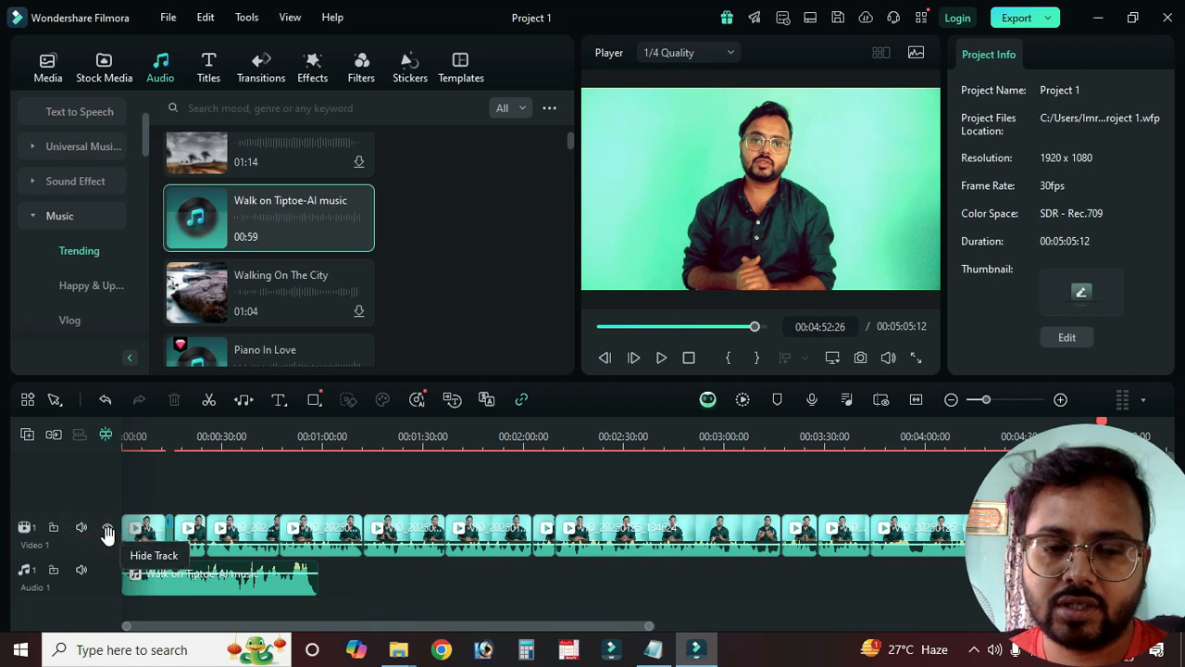
mouse_move(102, 512)
mouse_down()
mouse_move(106, 470)
mouse_move(110, 497)
mouse_up()
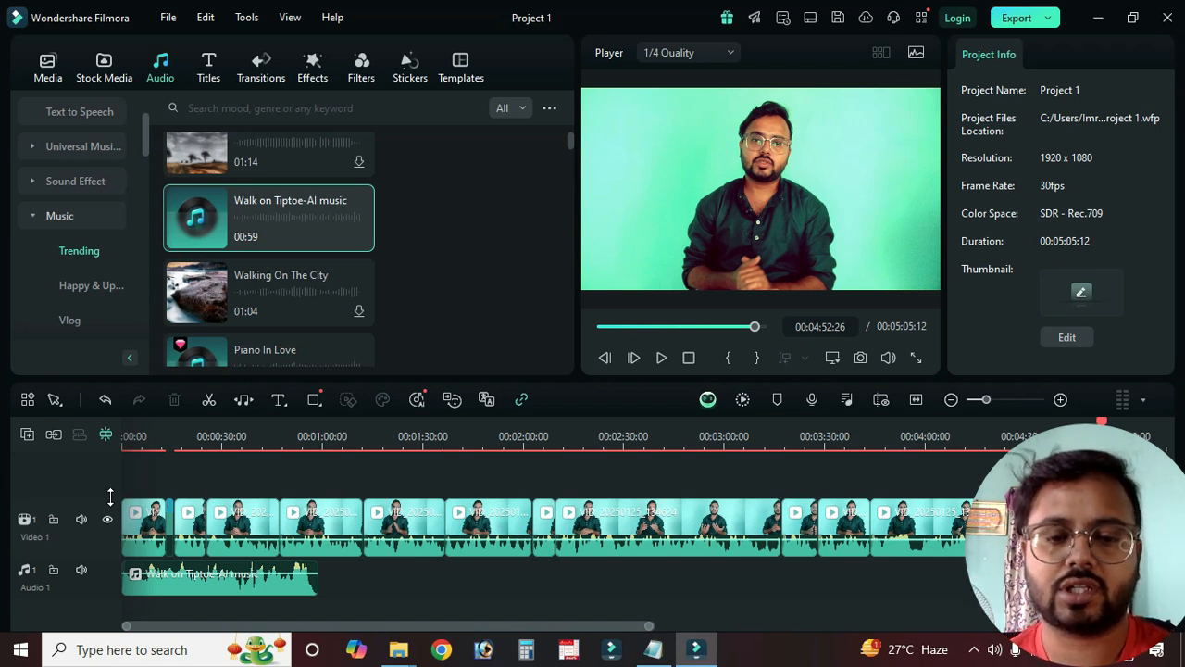
Step: Delete the "Walk on Tiptoe-AI music" clip from the Audio 1 track
click(241, 583)
key(Delete)
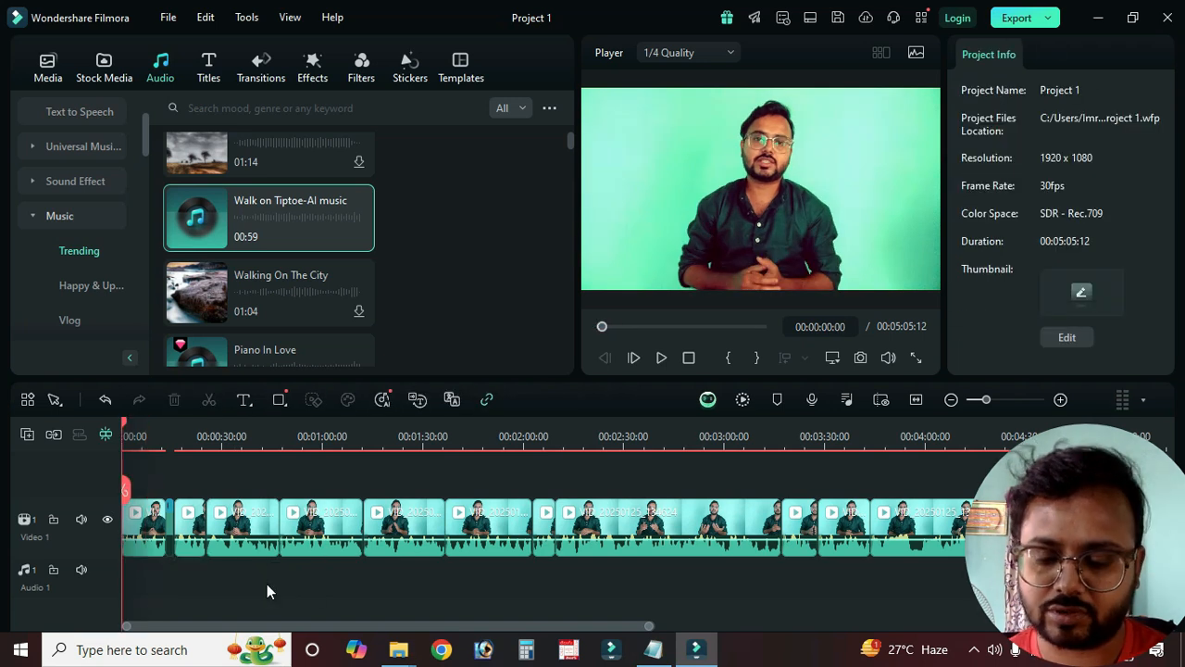
click(266, 582)
Step: Detach the audio from the first clip on Video 1 and select the separated audio at a closer timeline zoom
right_click(145, 526)
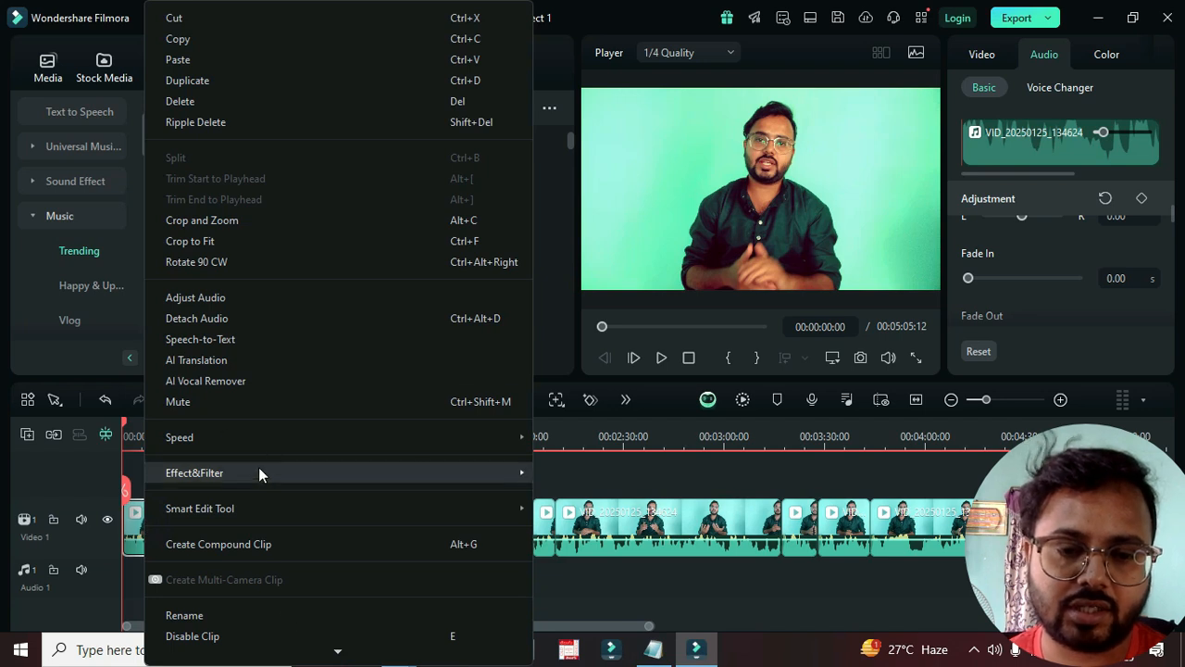
click(217, 317)
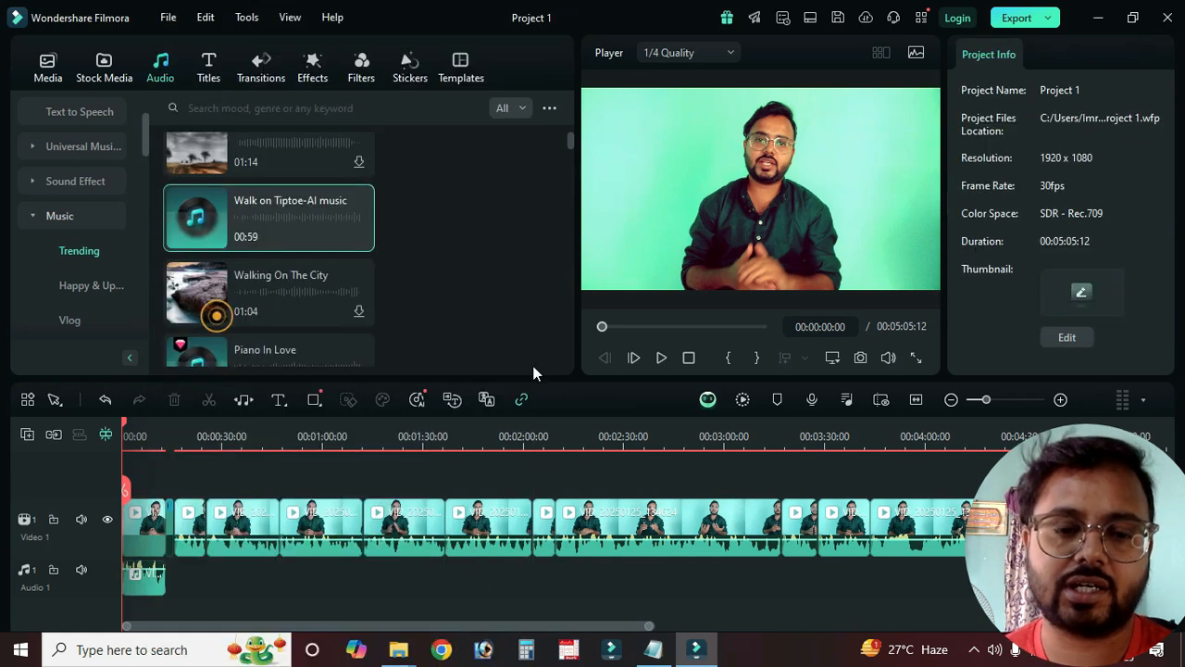
click(152, 532)
click(141, 585)
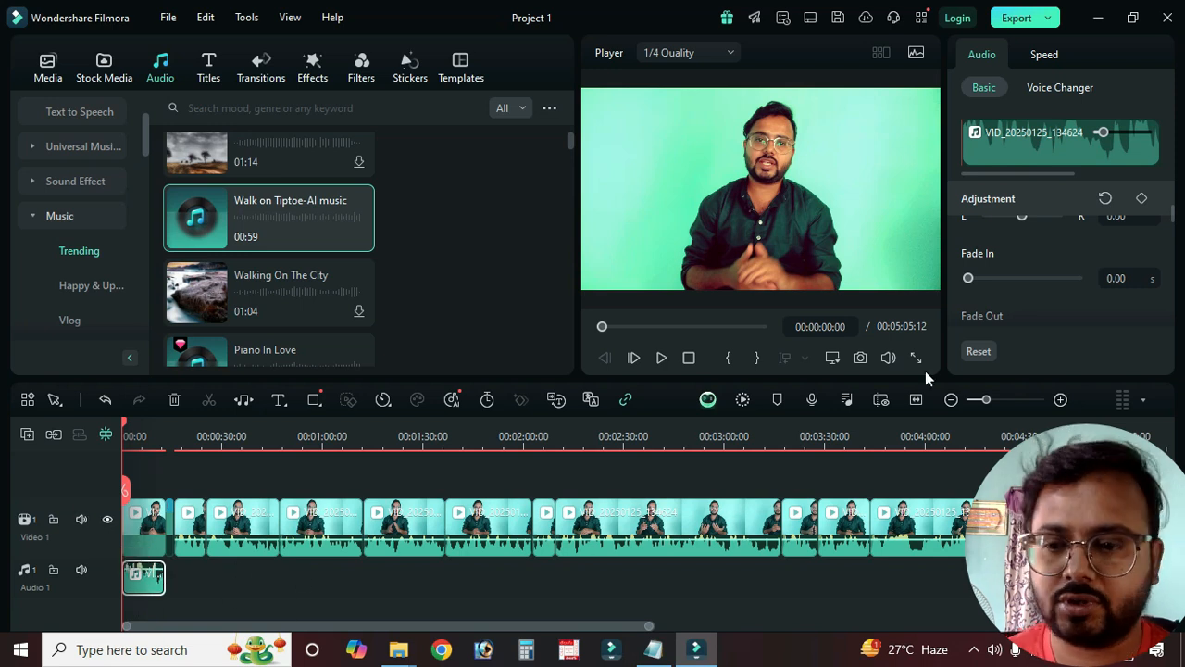
drag(986, 400, 1002, 401)
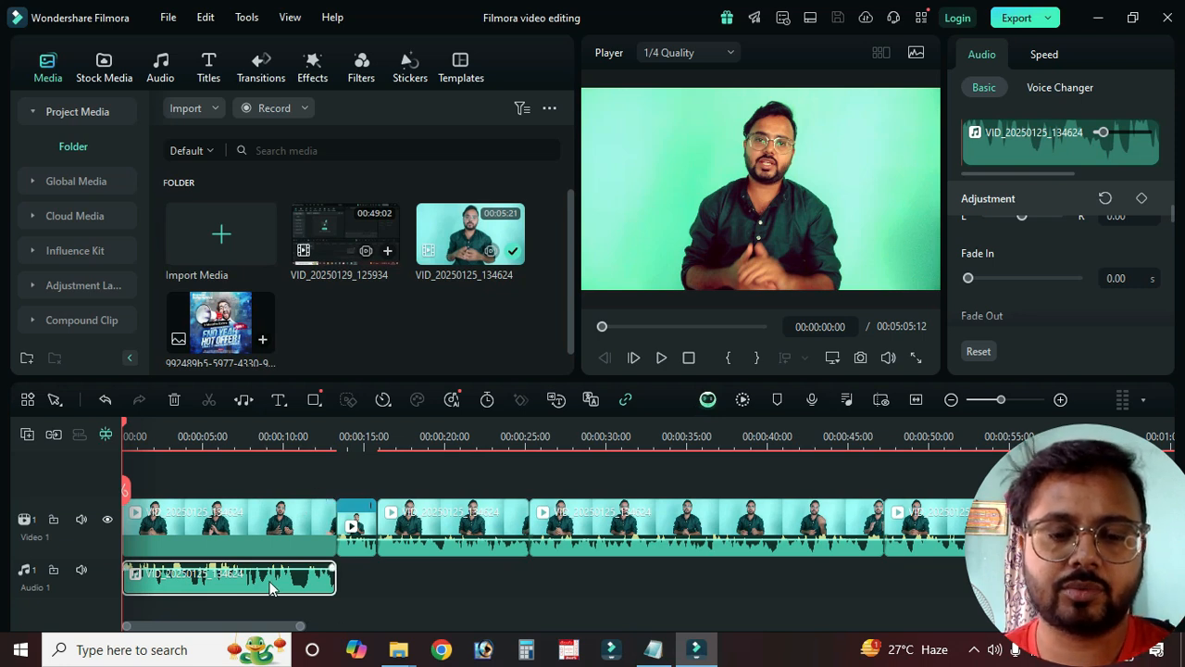
Step: Shift the detached audio clip slightly along the Audio 1 track and save the project
mouse_move(268, 588)
mouse_down()
mouse_move(328, 583)
mouse_move(261, 580)
mouse_move(278, 570)
mouse_up()
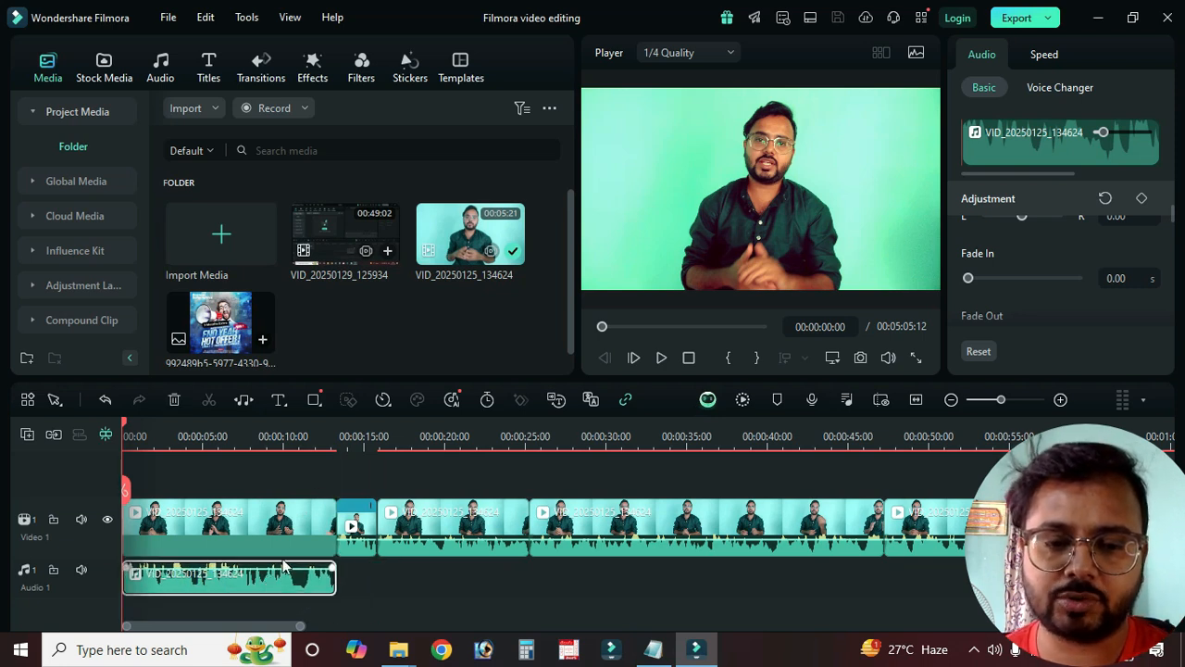
click(137, 433)
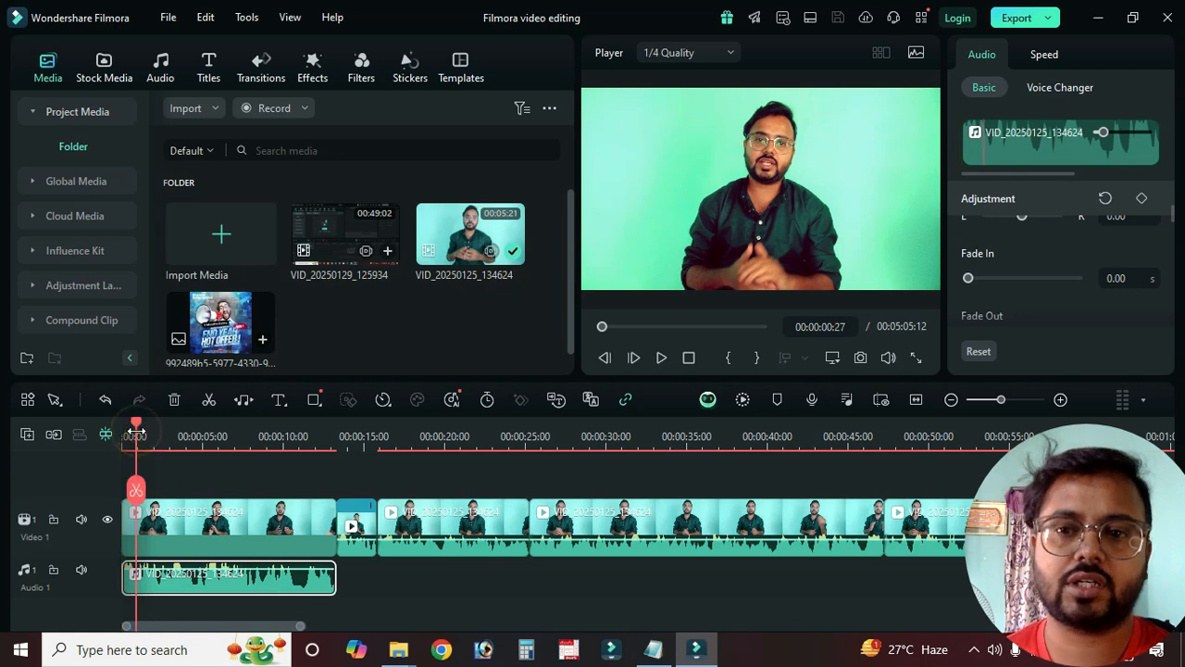
drag(139, 429, 125, 426)
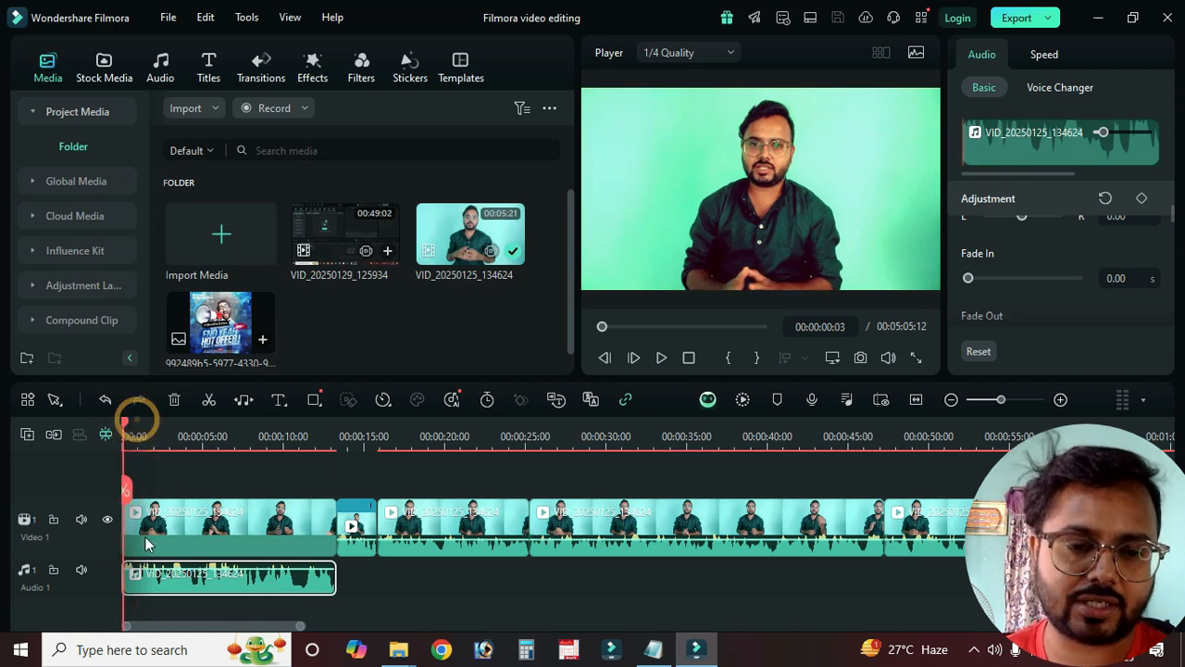
mouse_move(181, 581)
mouse_down()
mouse_move(222, 579)
mouse_move(181, 579)
mouse_up()
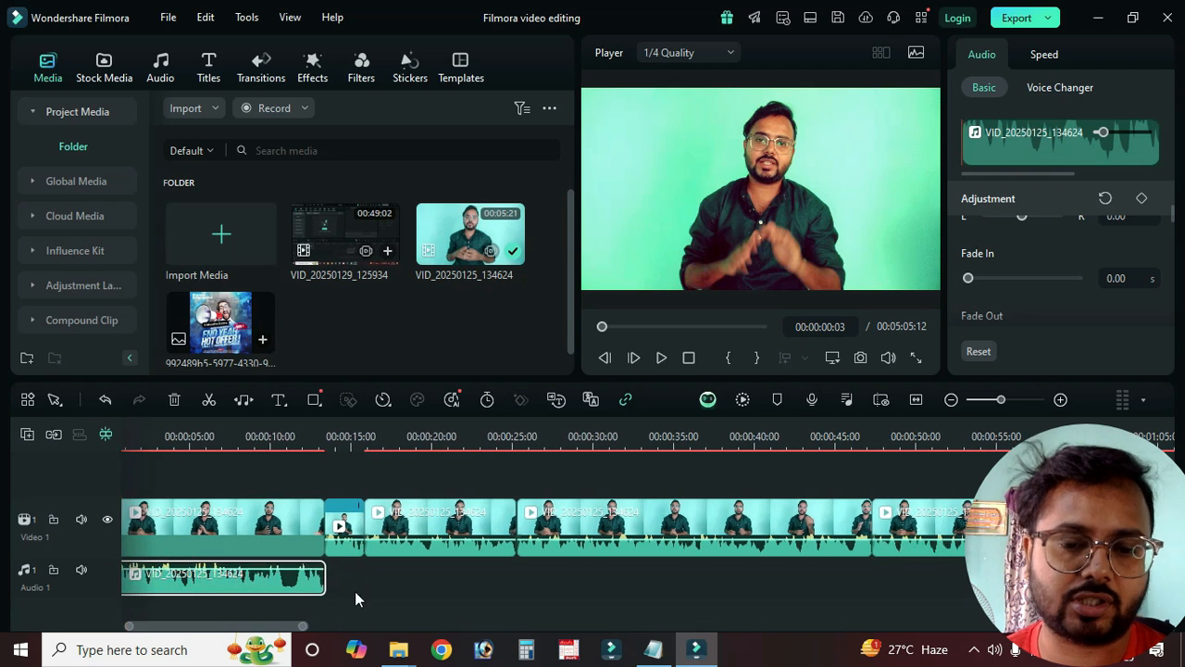
click(435, 581)
drag(256, 574, 253, 581)
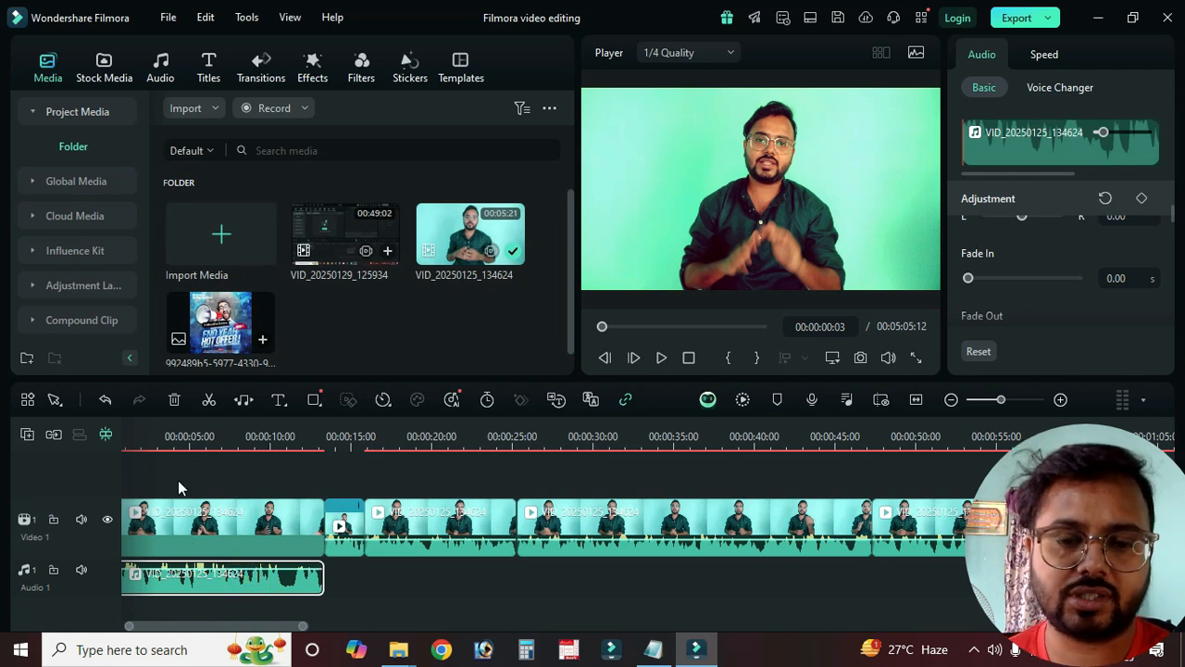
mouse_move(205, 578)
mouse_down()
mouse_move(451, 586)
mouse_move(198, 592)
mouse_up()
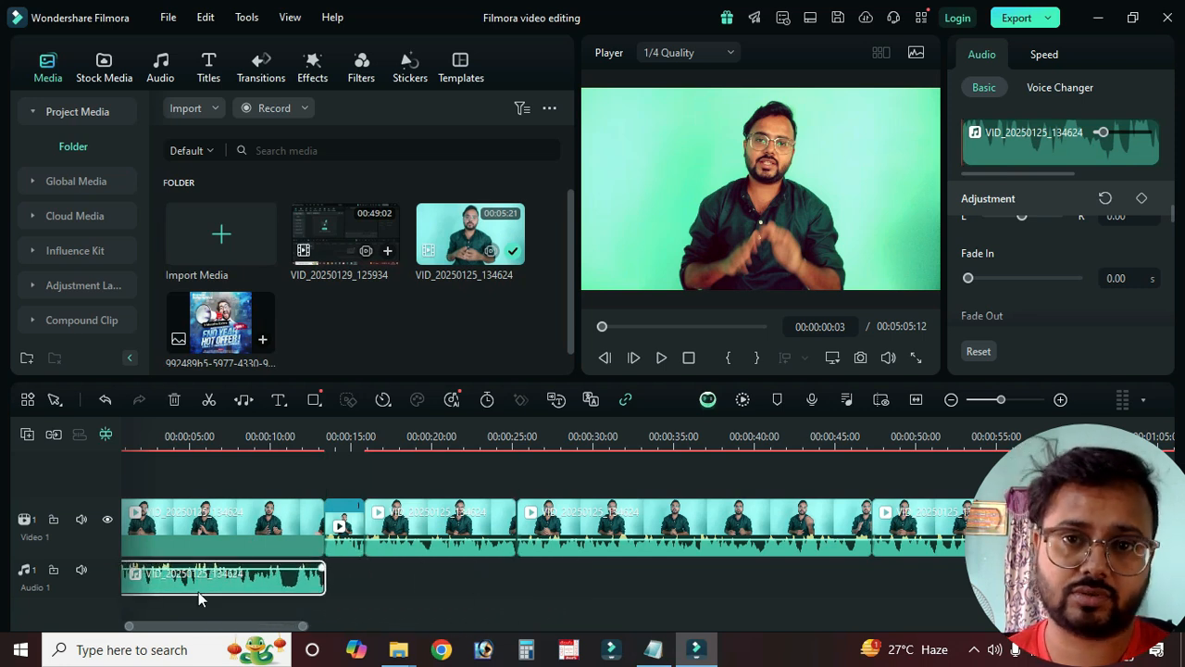
click(444, 585)
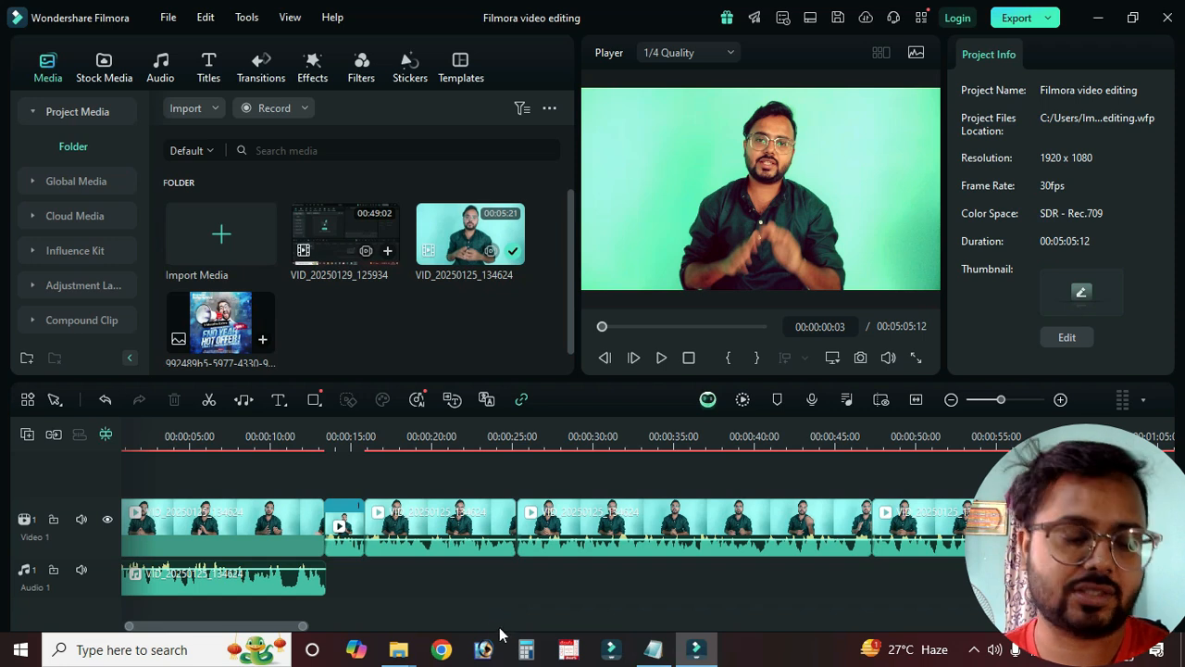
key(ctrl+s)
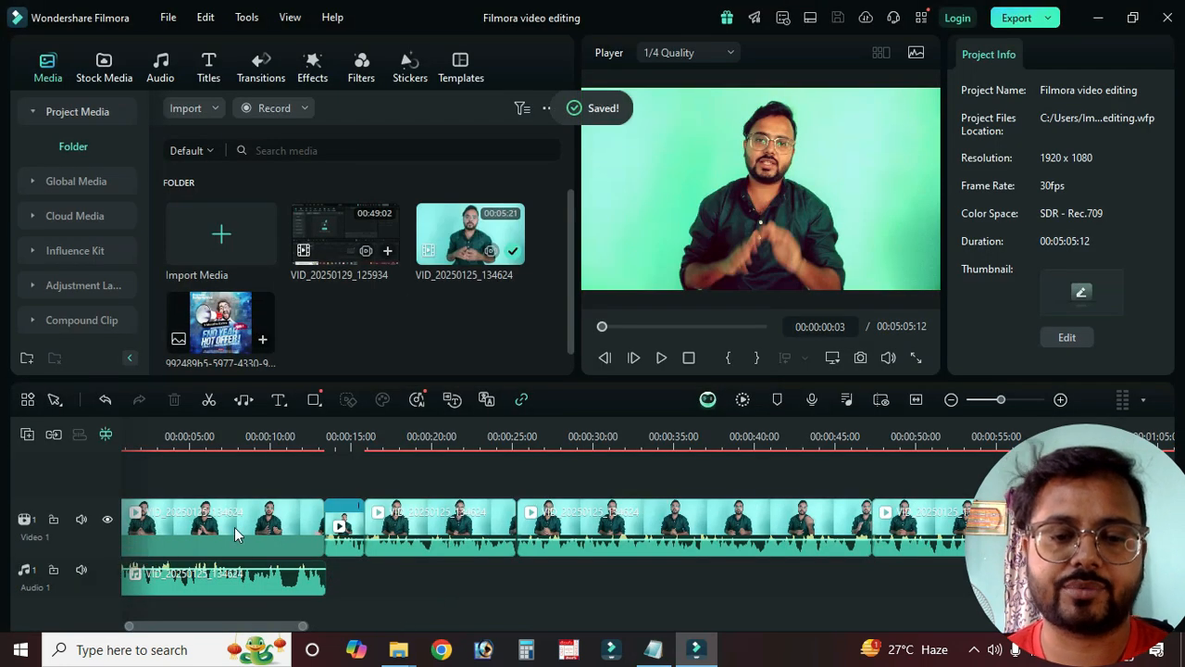
click(453, 526)
right_click(454, 526)
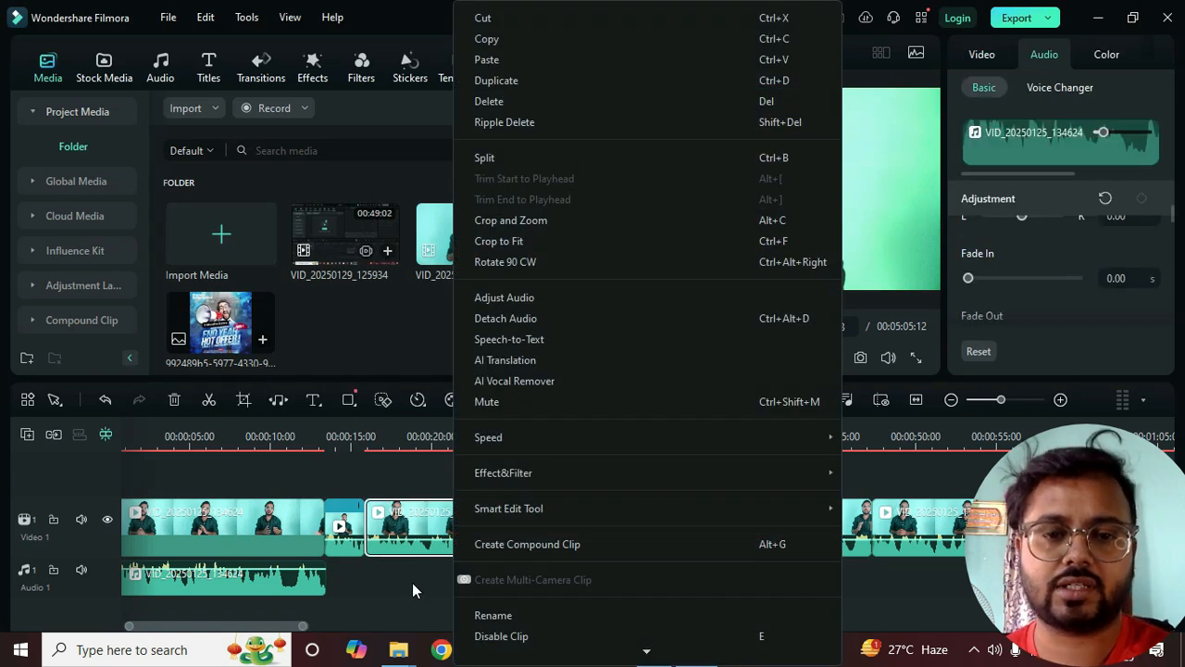
click(384, 339)
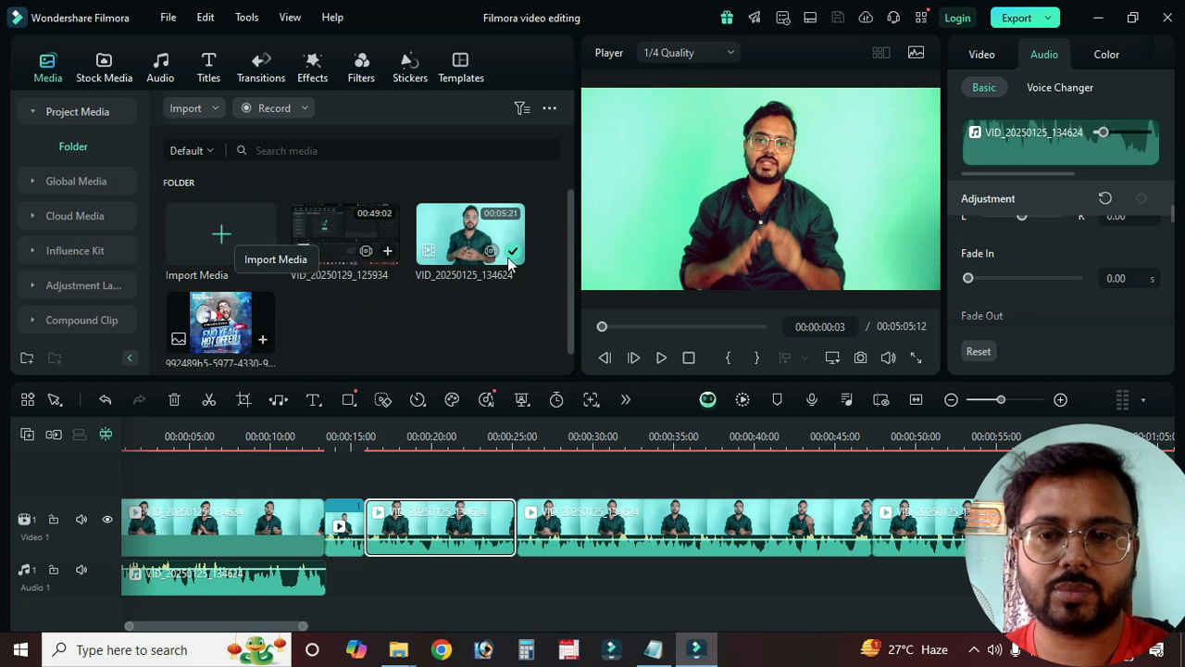
click(504, 586)
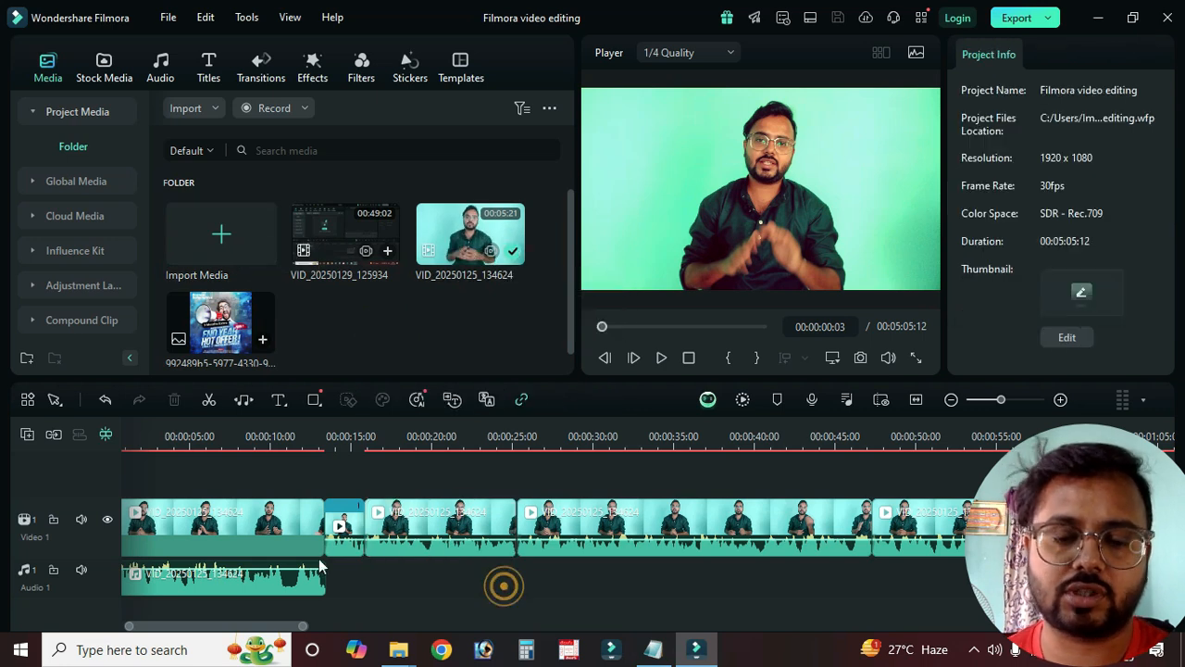
click(688, 357)
click(750, 326)
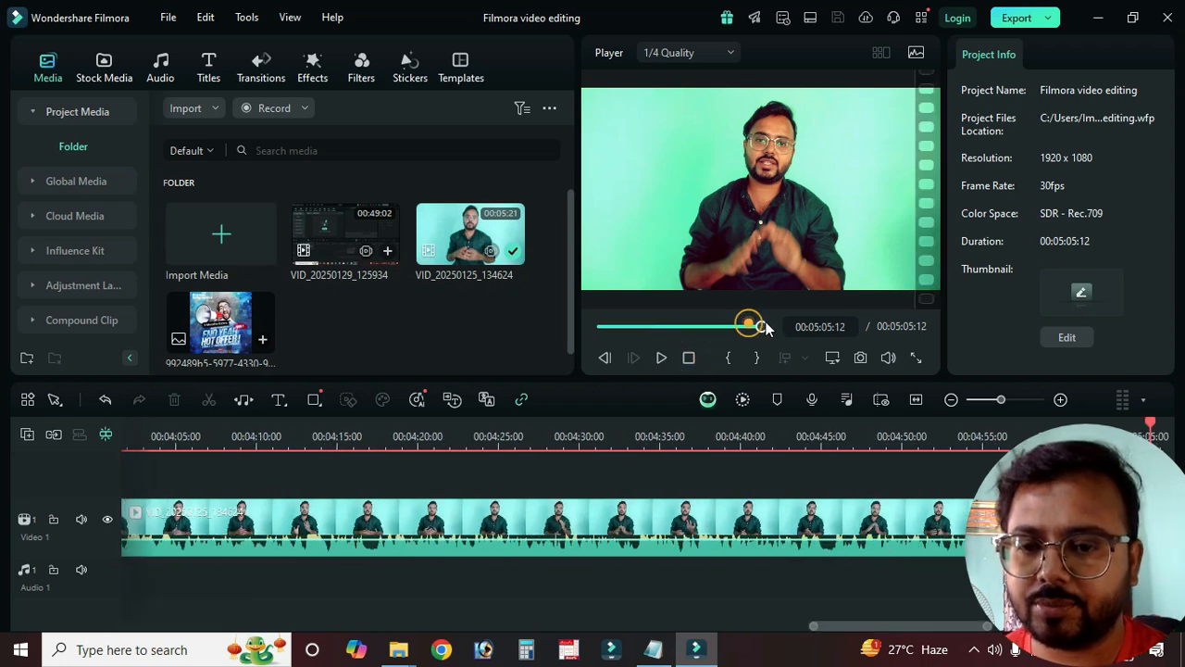
click(690, 359)
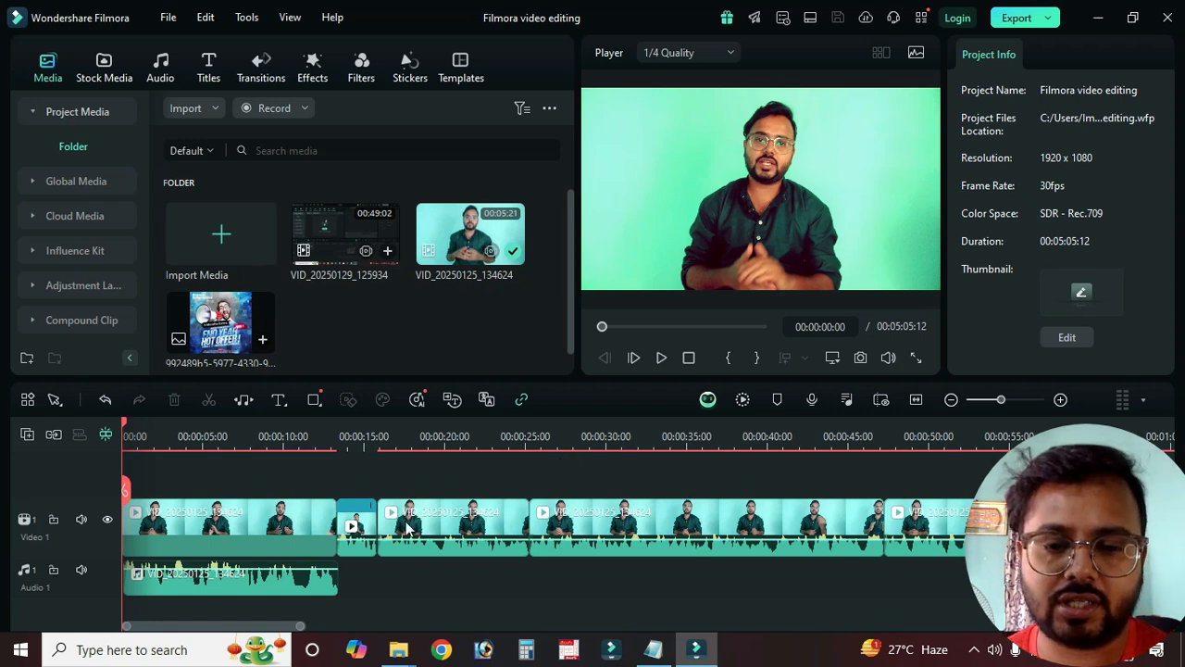
click(419, 437)
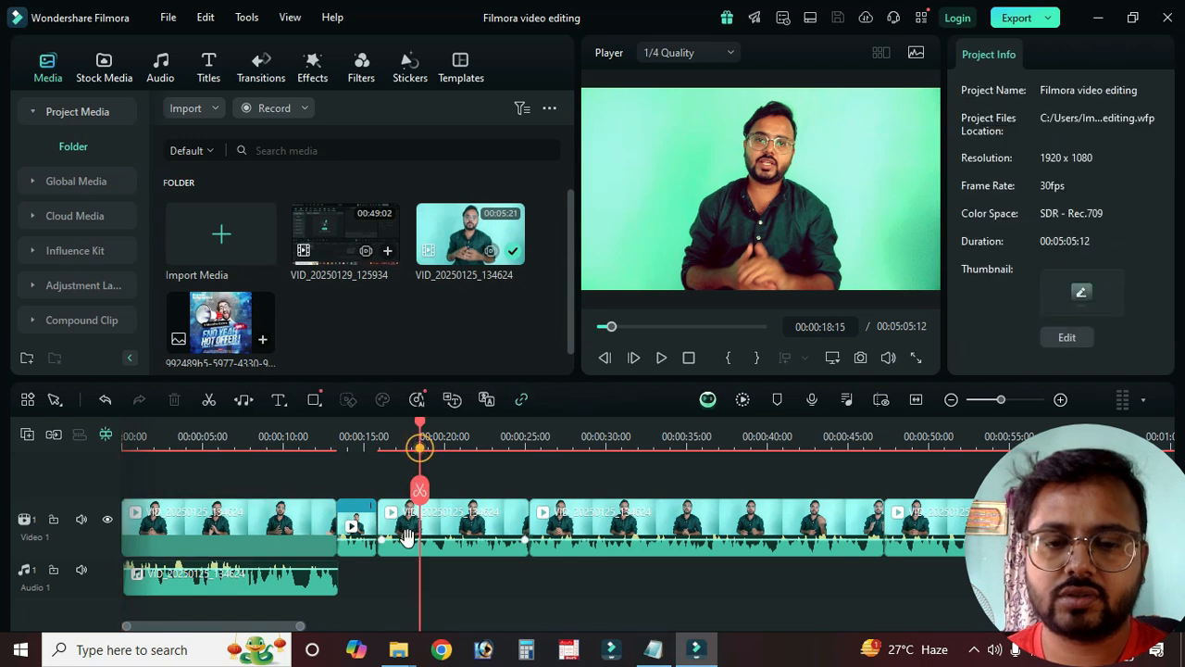
Step: Add a 1.57 s fade-in to the detached audio clip on Audio 1 and play it from the start
click(127, 520)
click(132, 569)
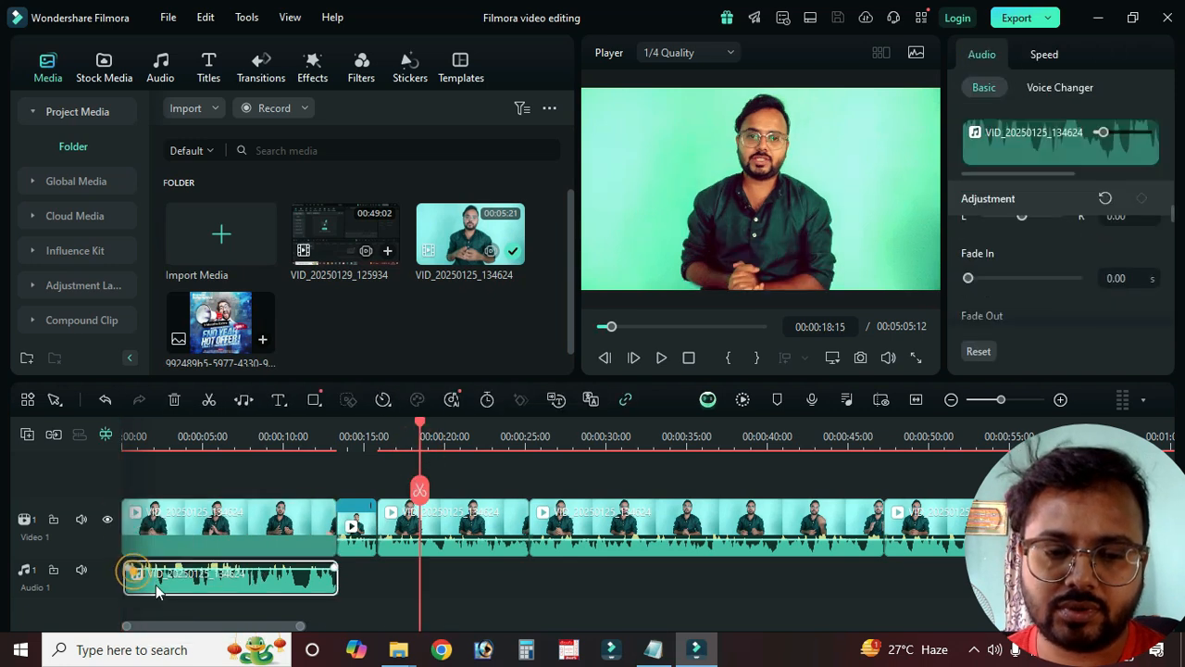
drag(133, 569, 153, 569)
click(688, 358)
key(space)
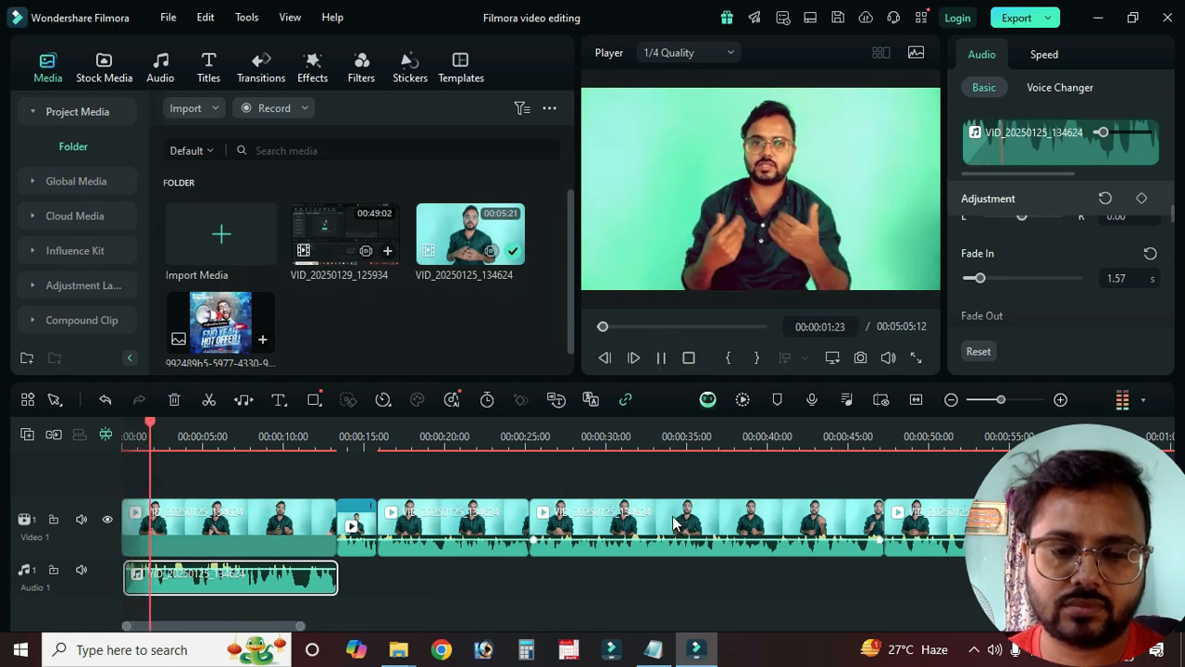
Step: Lengthen the fade-in of the detached audio clip on Audio 1 to 2.87 s and play it from the start
key(space)
drag(137, 567, 184, 580)
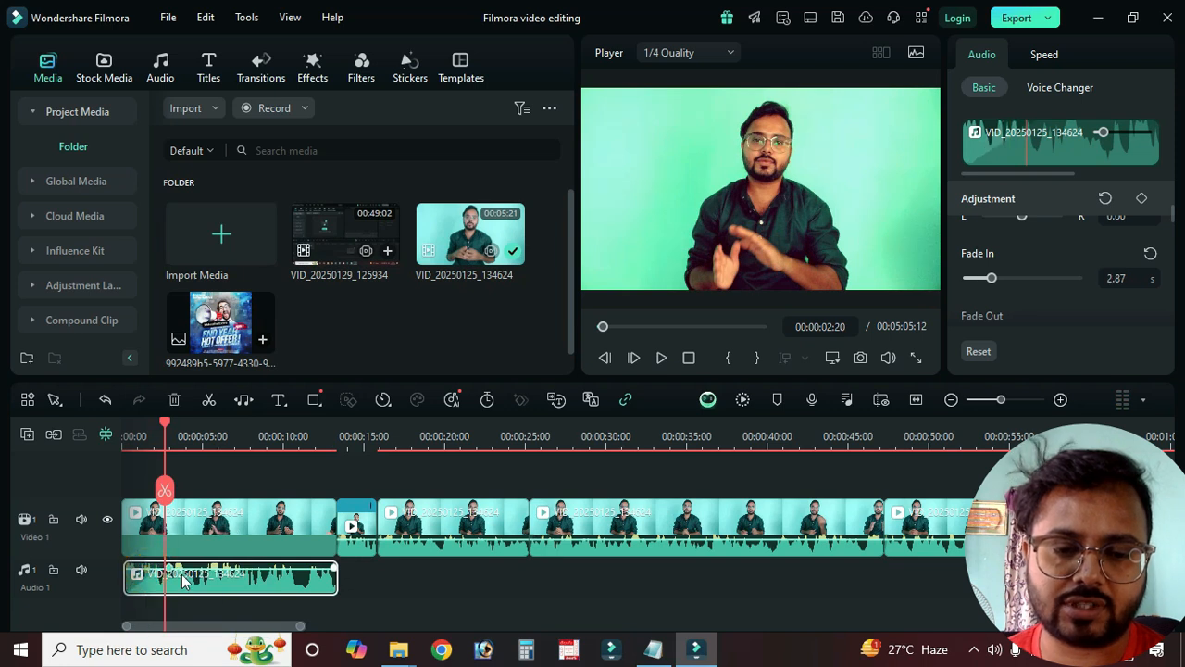
click(687, 358)
key(space)
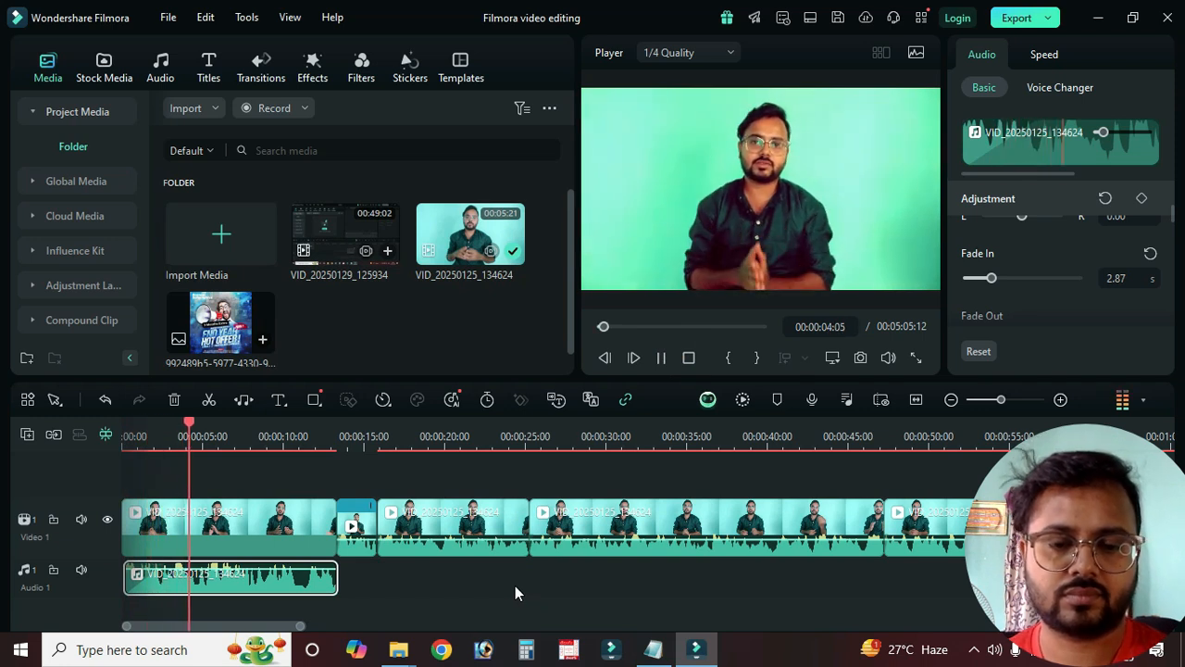
key(space)
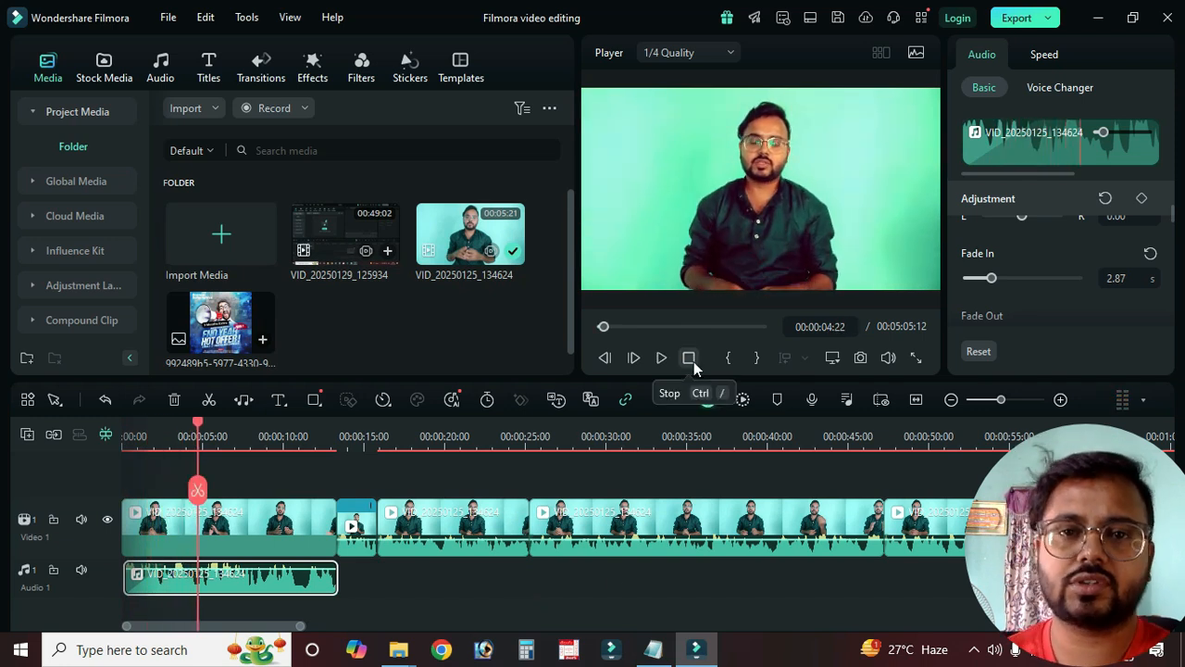
click(693, 361)
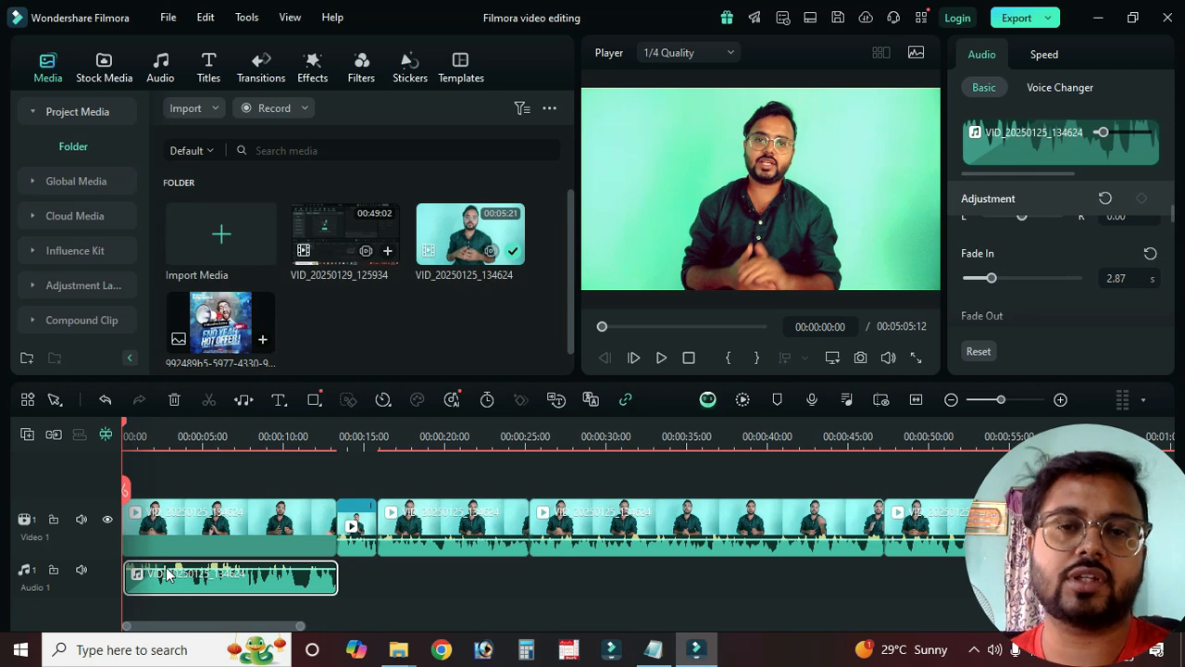
Step: Try a fade-in across the whole detached audio clip on Audio 1, and set its fade-in to 1.57 s
drag(154, 567, 350, 584)
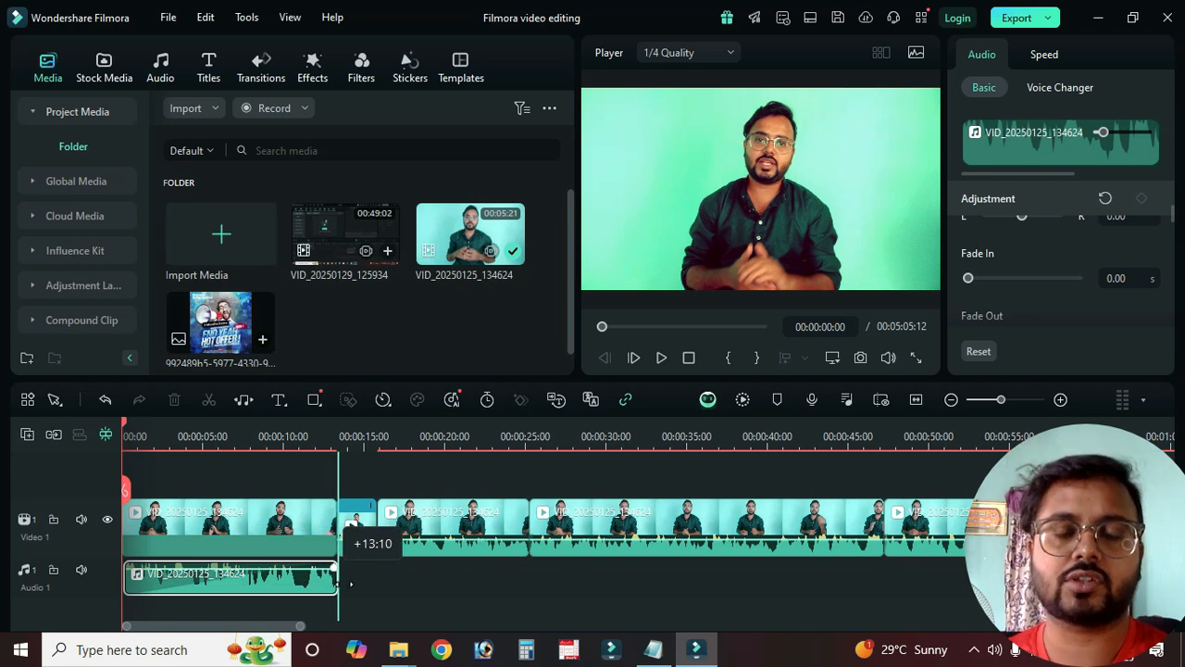
drag(350, 584, 153, 568)
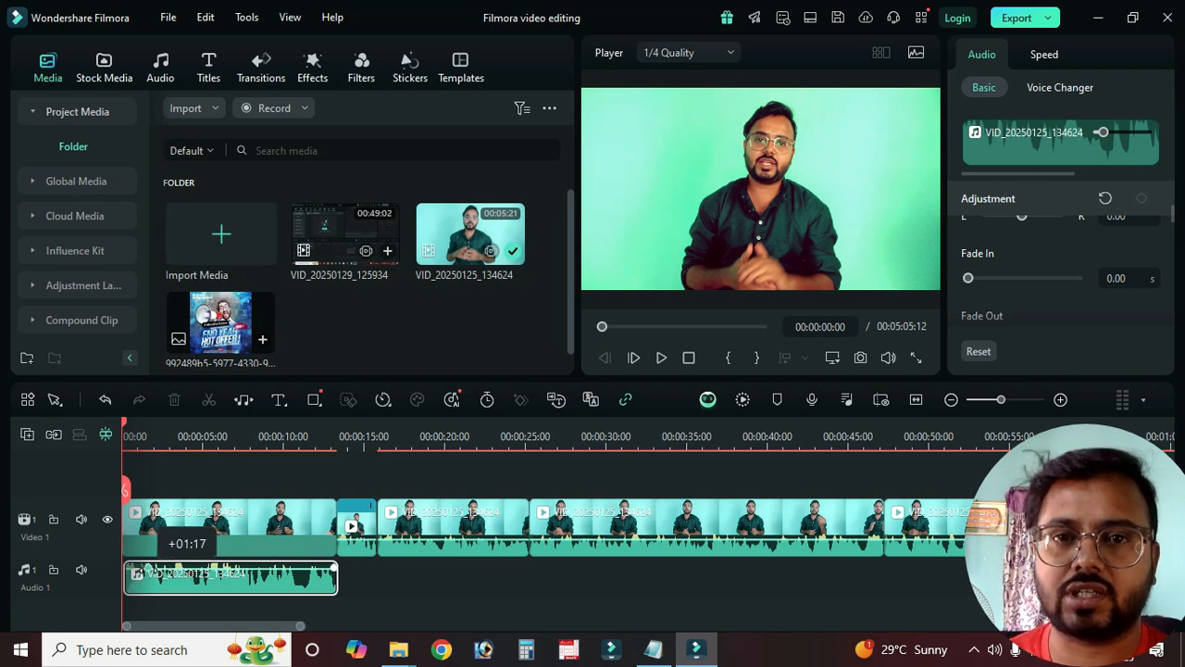
drag(152, 568, 153, 568)
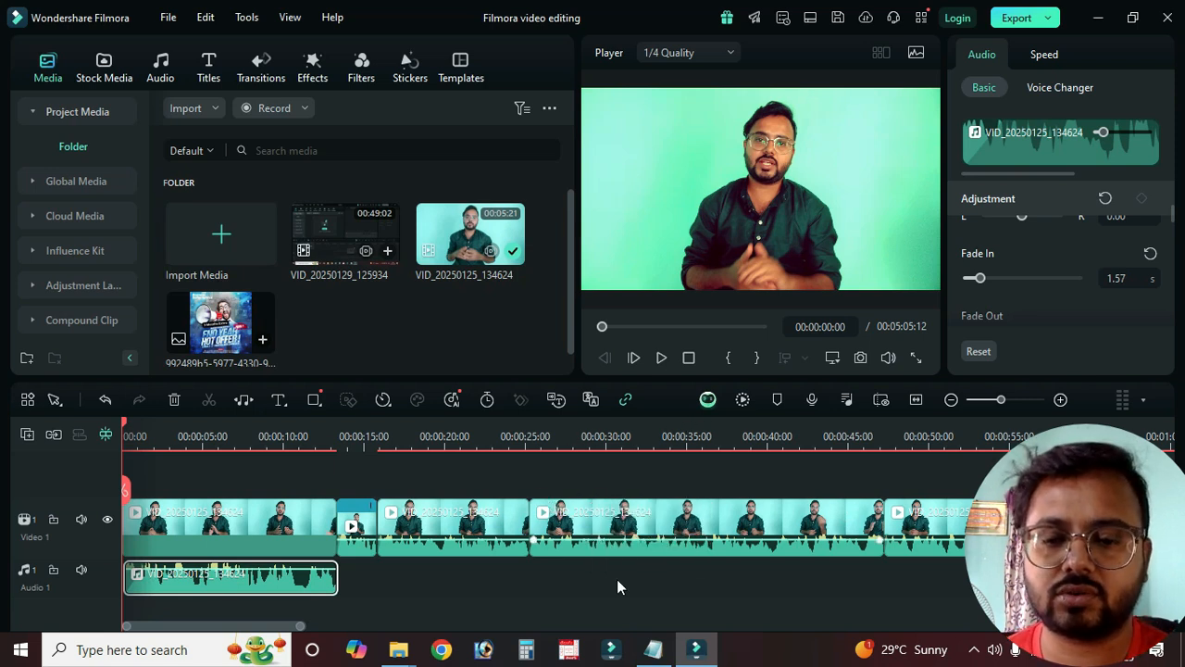
Step: Split the fourth clip on Video 1 at 00:00:33:00 and 00:00:35:10 to isolate a short segment
click(654, 431)
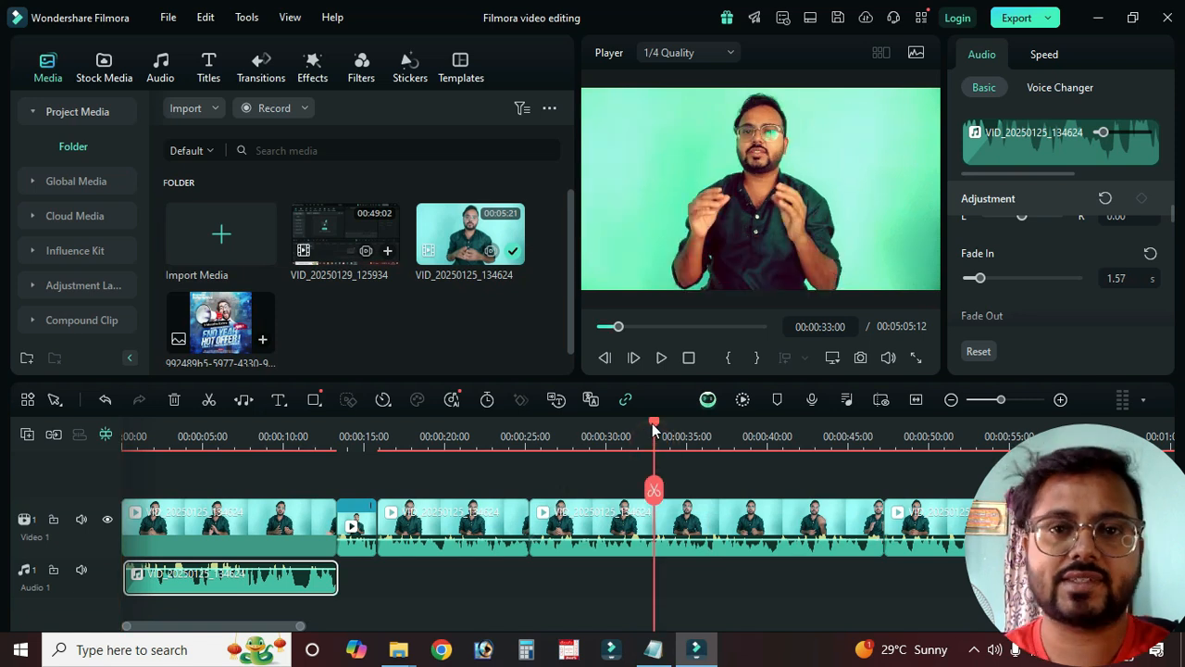
key(ctrl+b)
drag(656, 424, 692, 435)
click(691, 489)
Step: Add a 0.87 s audio fade-in to the short segment starting at 00:00:33:00, save the project and clear the selection
click(659, 544)
drag(659, 545, 691, 560)
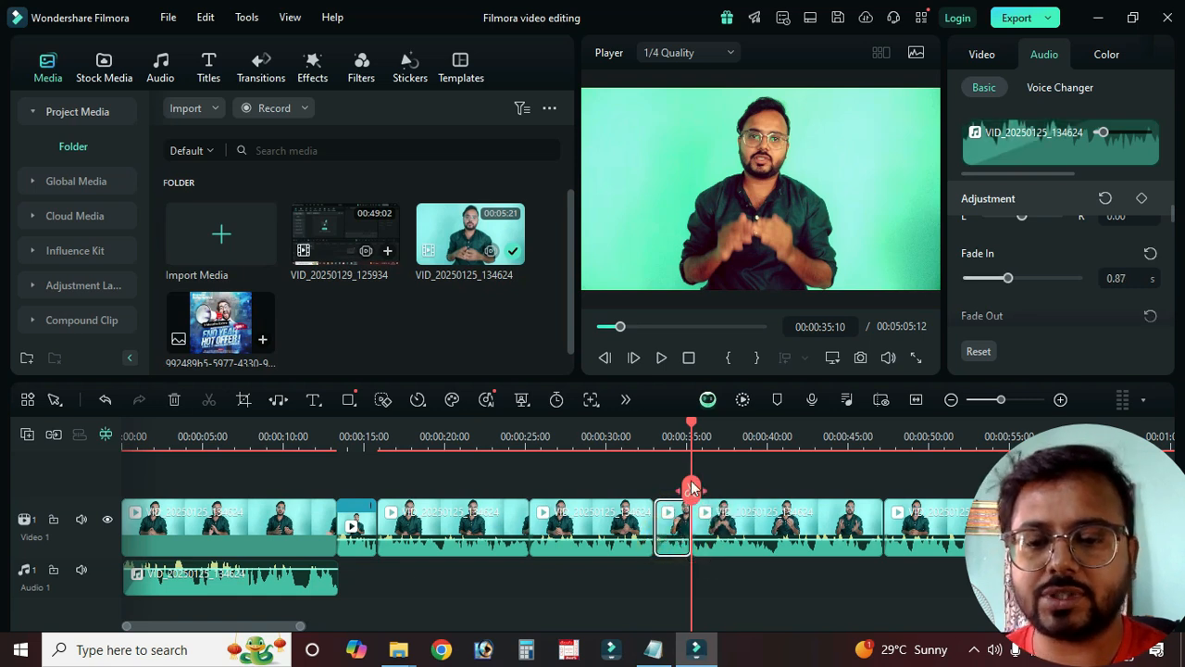
drag(697, 437, 735, 436)
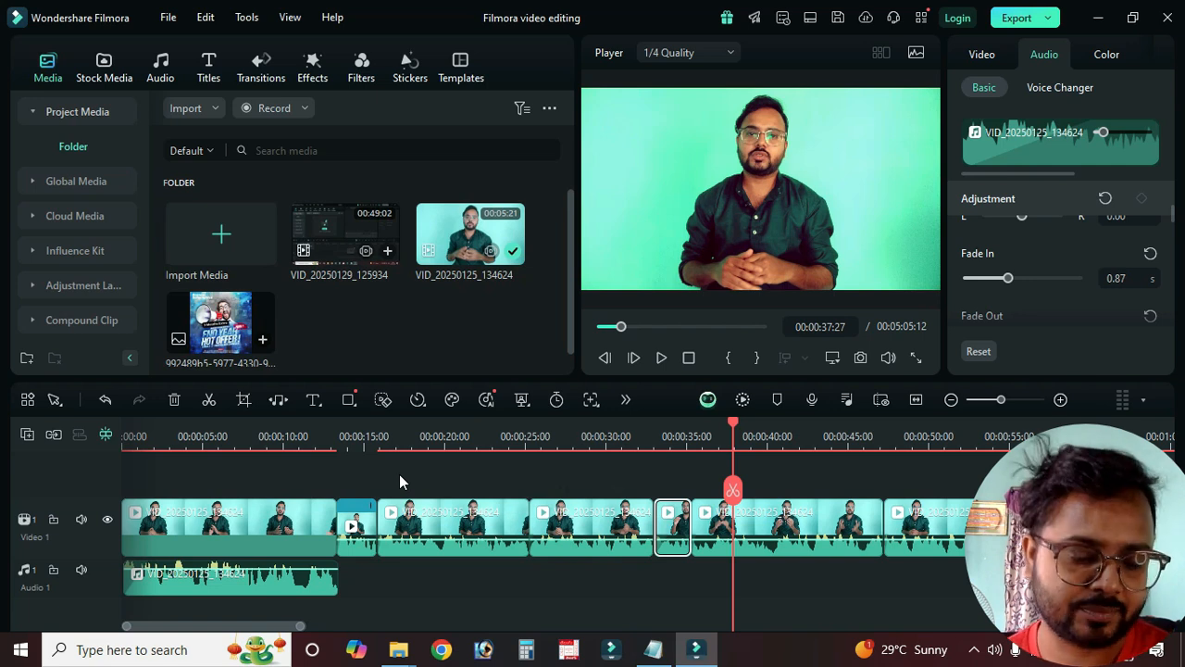
key(ctrl+s)
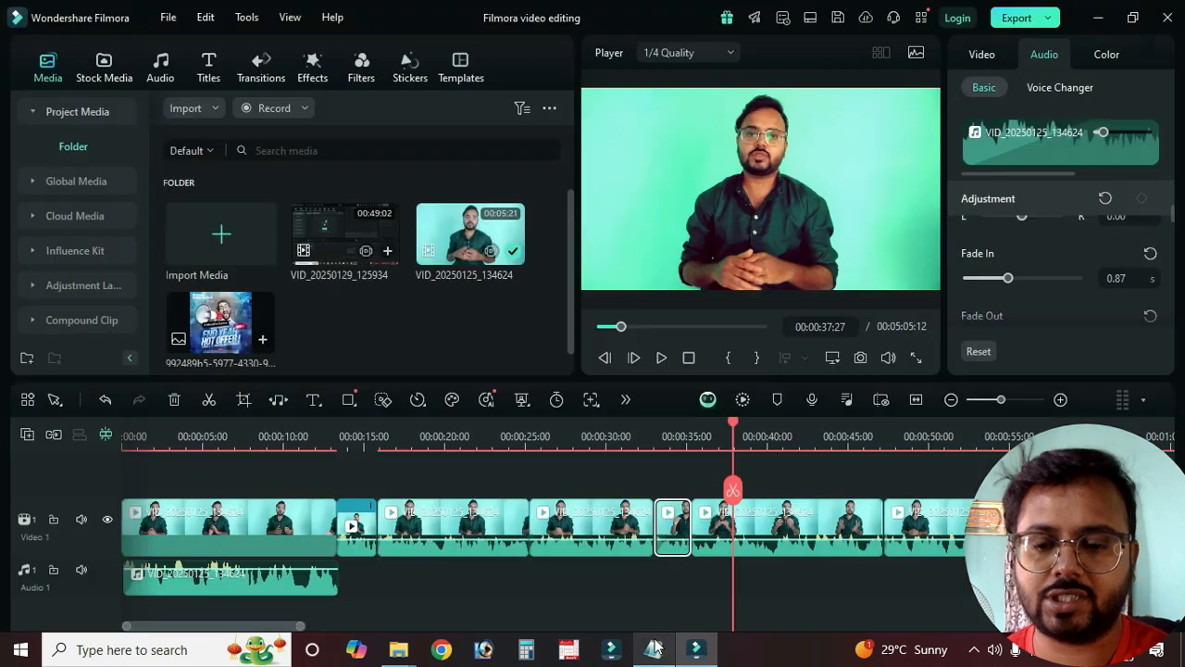
click(811, 575)
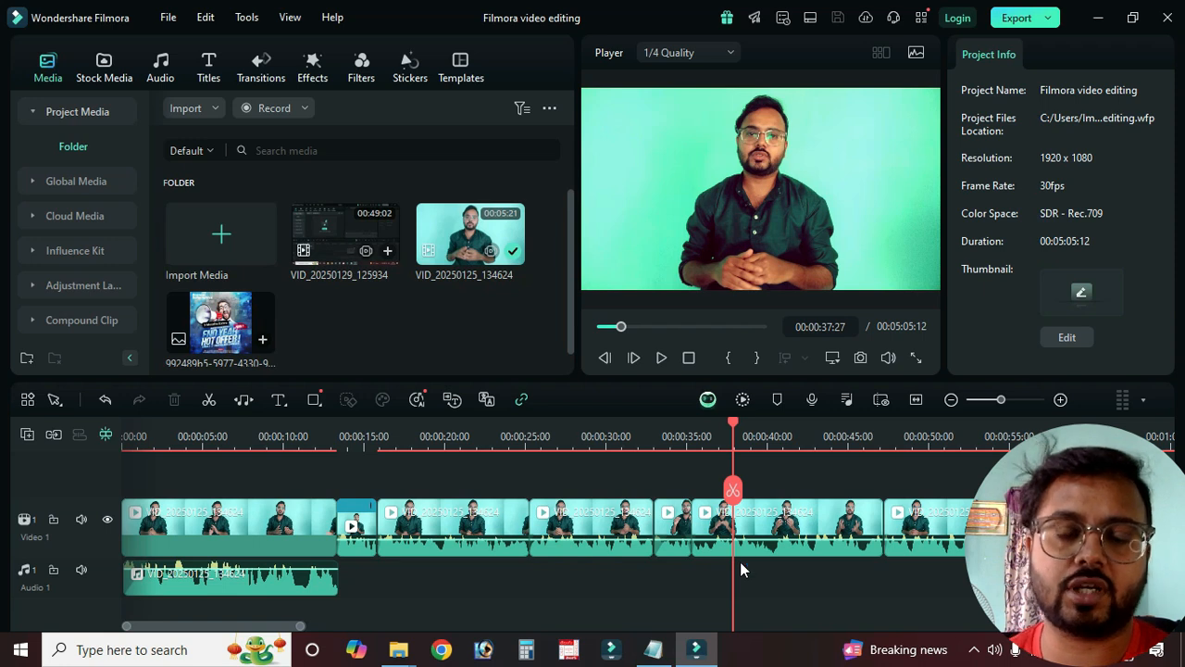
Step: Search the Sound Effect audio library for "laugh"
click(160, 66)
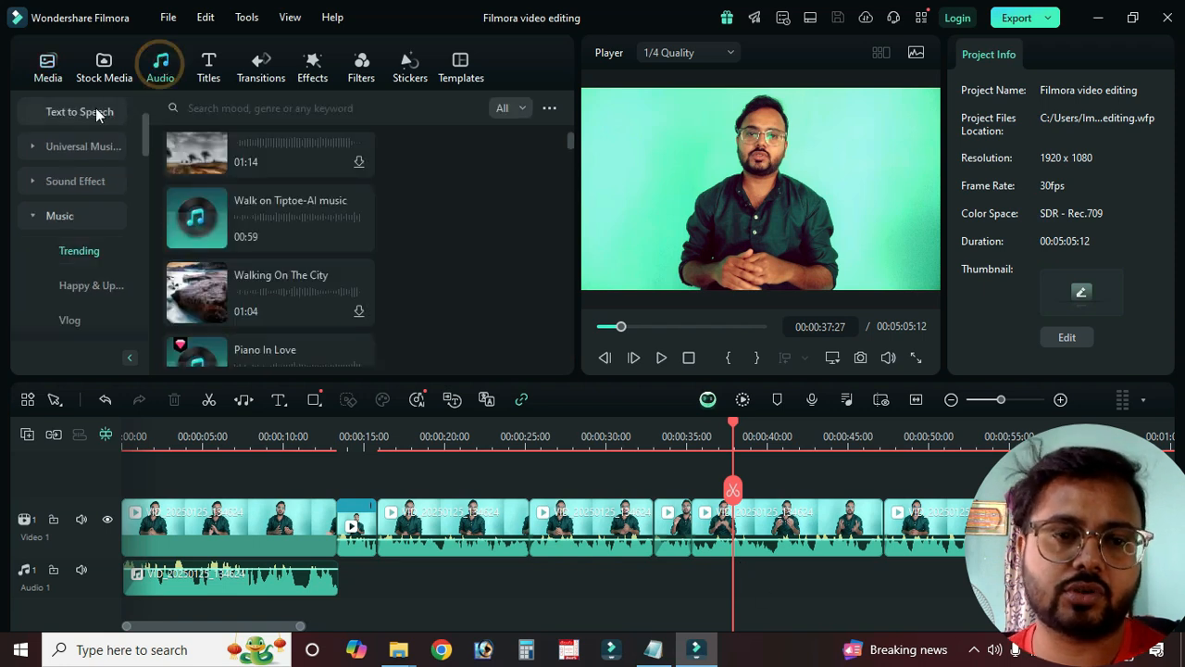
click(66, 180)
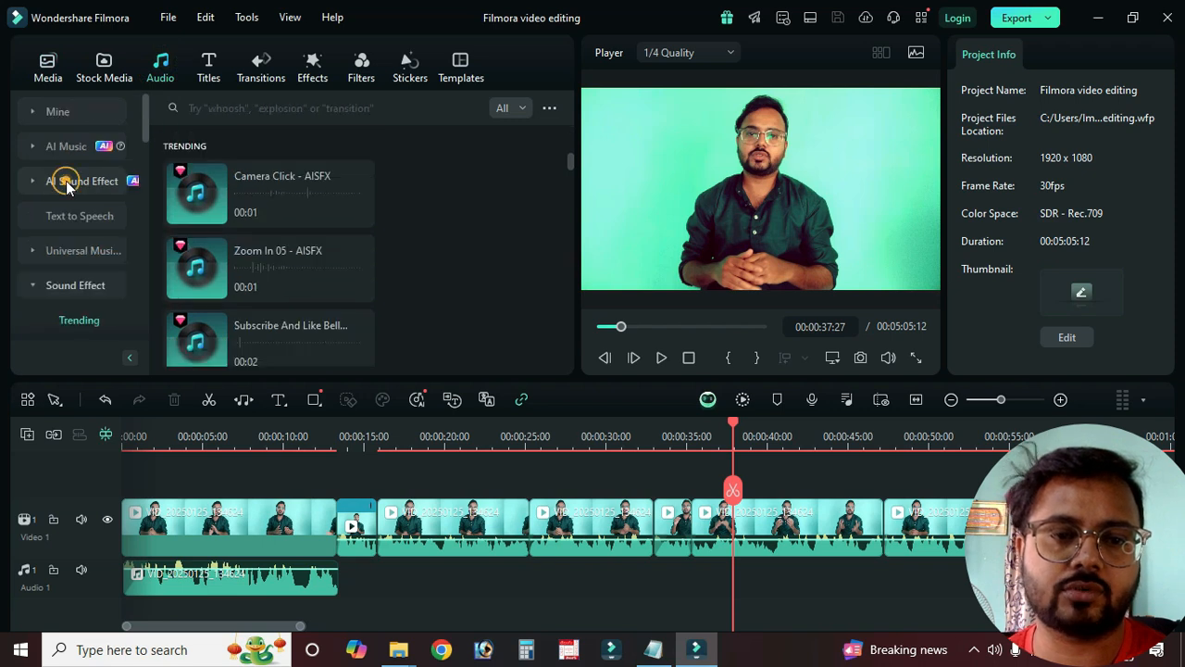
click(242, 110)
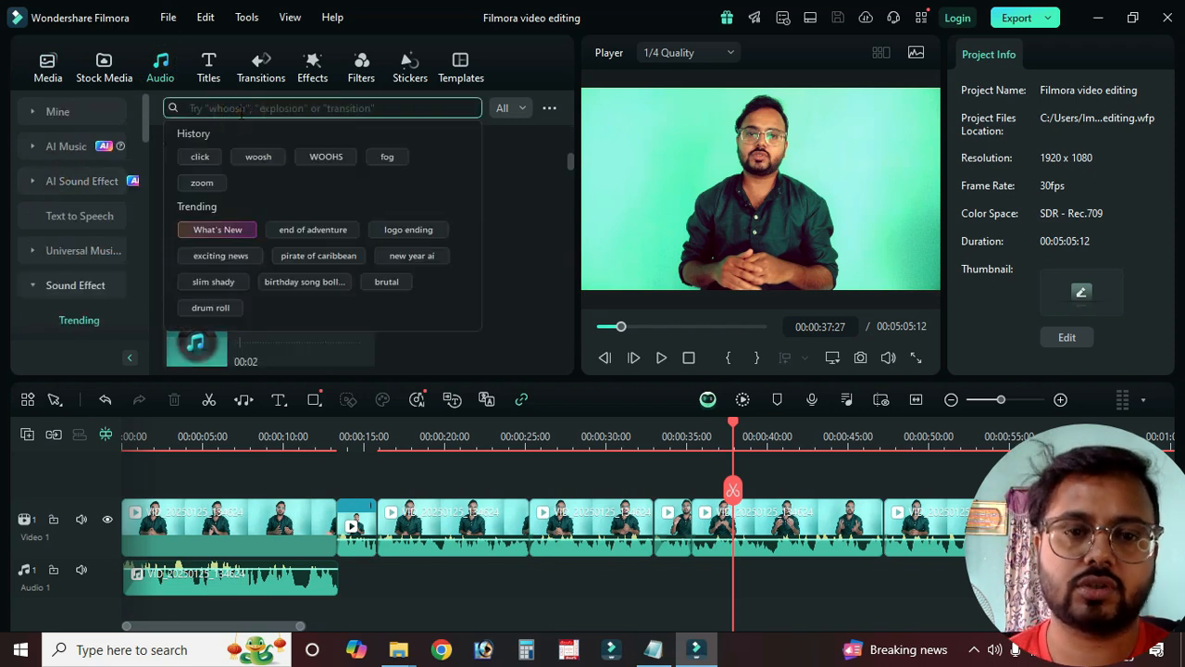
text(laugh)
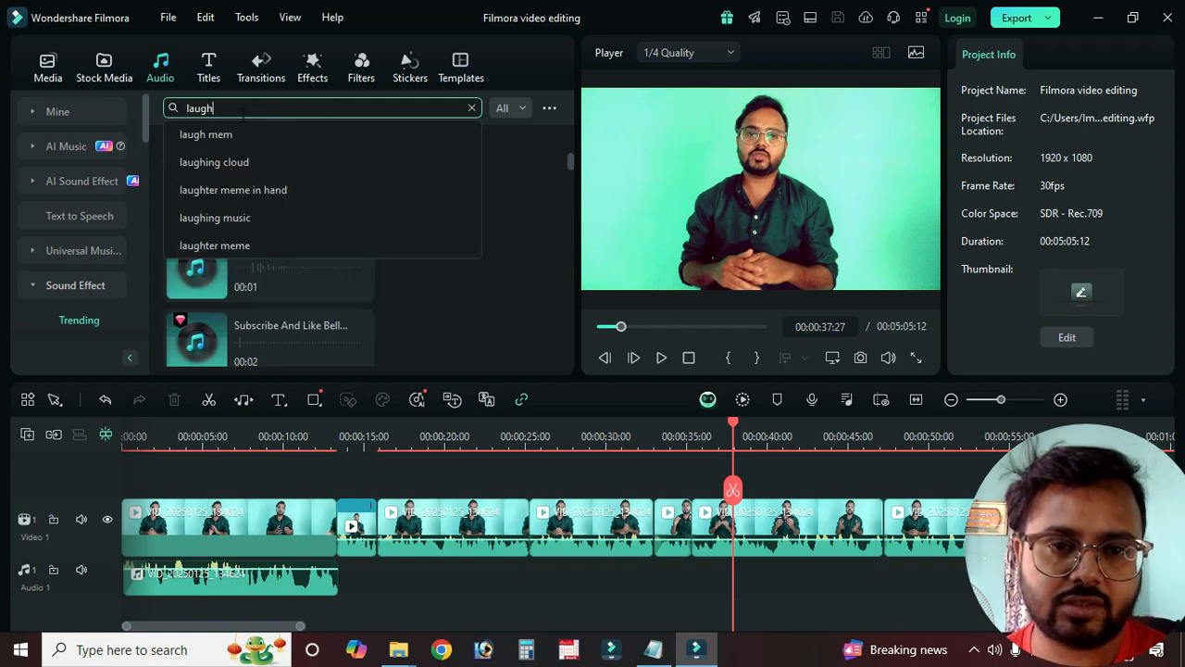
key(Return)
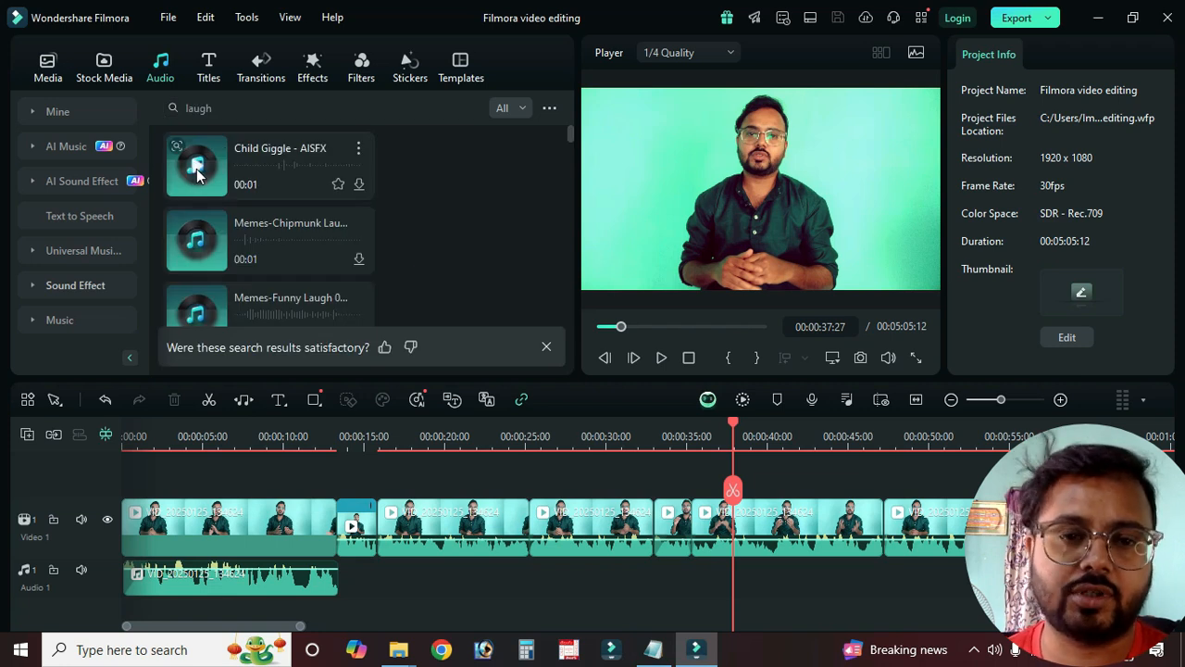
Step: Preview the Child Giggle - AISFX, Memes-Chipmunk and Memes-Funny Laugh sound effects, and stop playback
click(197, 168)
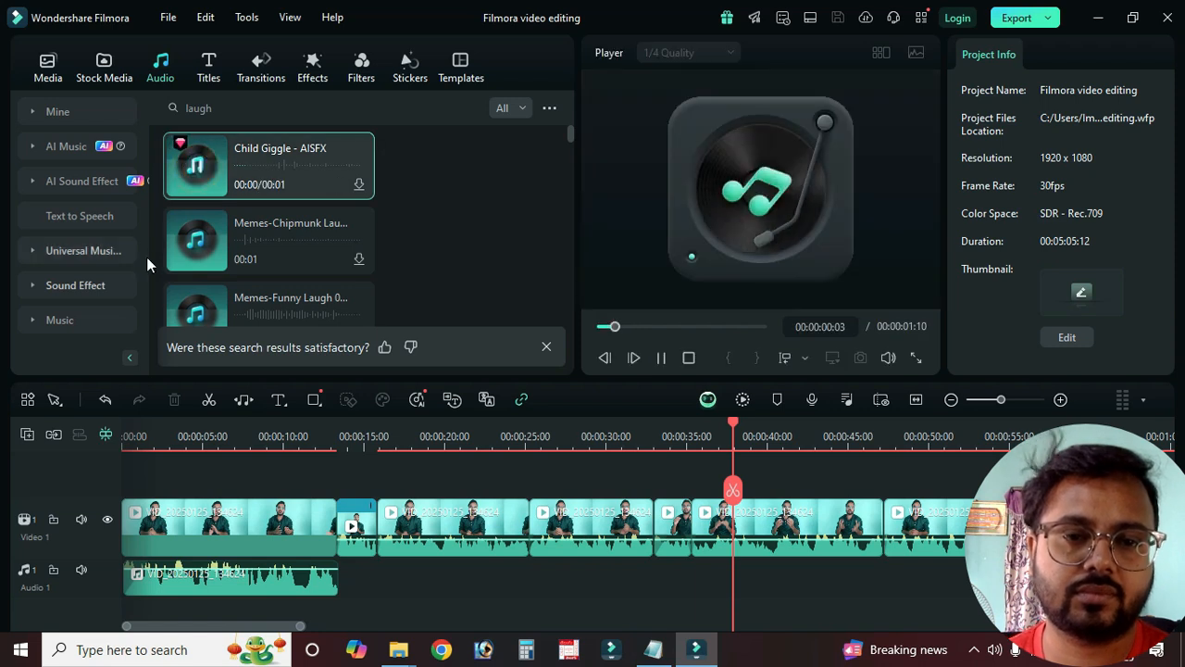
click(185, 244)
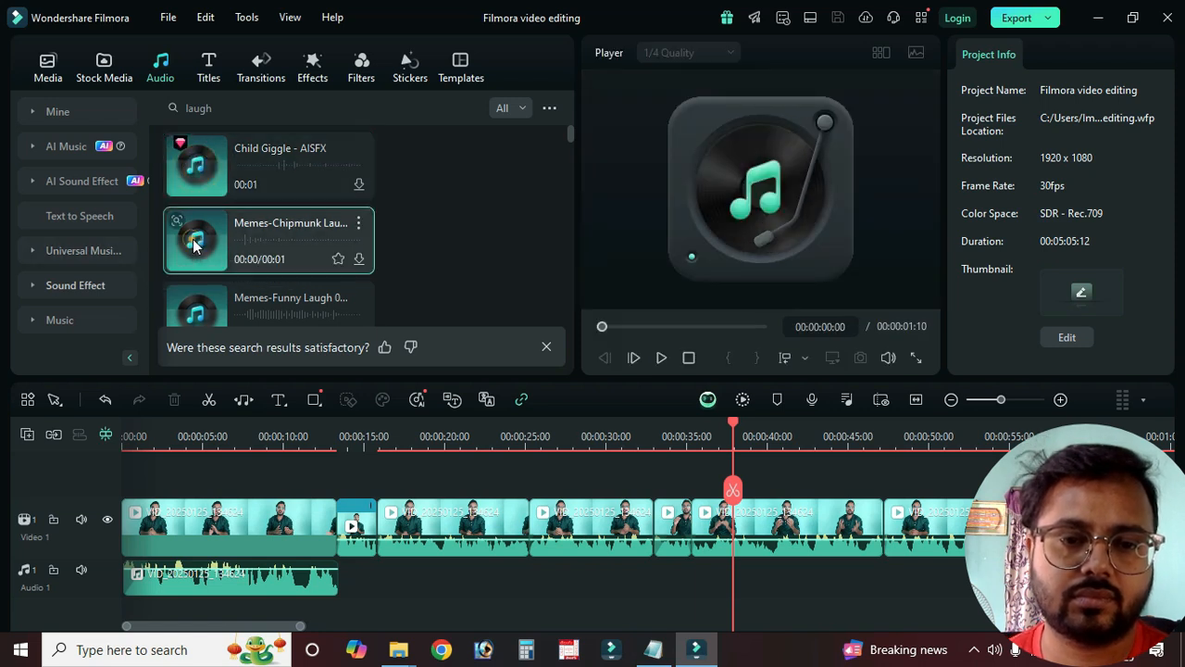
click(199, 313)
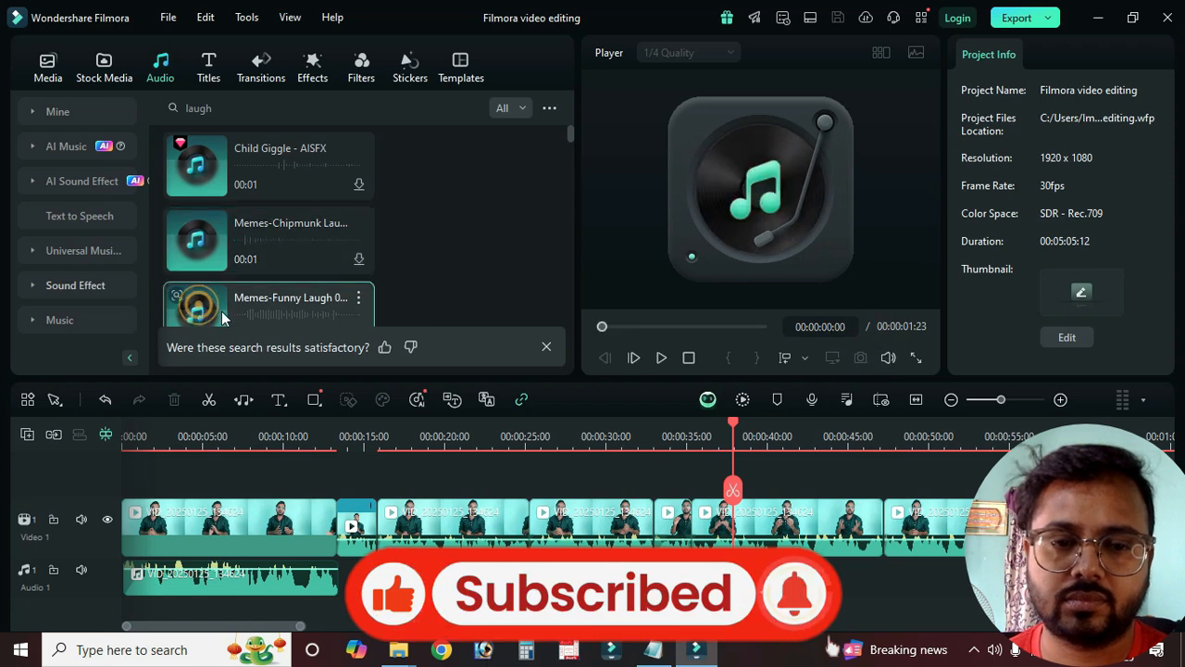
click(687, 356)
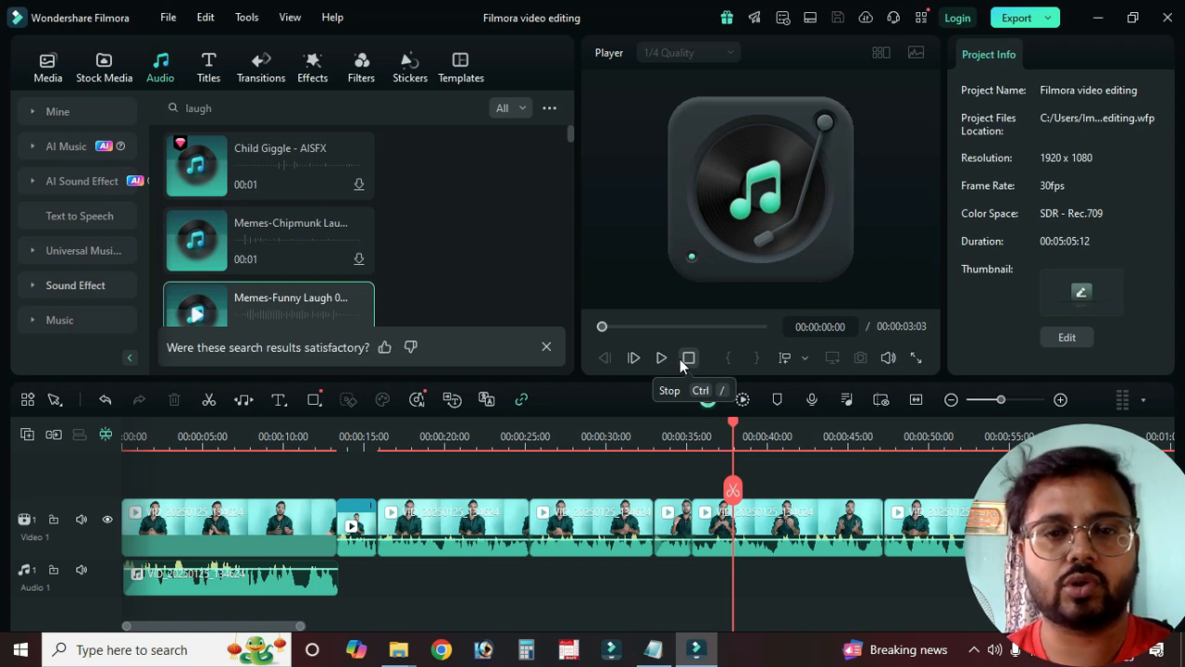
Step: Replace the sound effect search with "aeroplane"
click(470, 109)
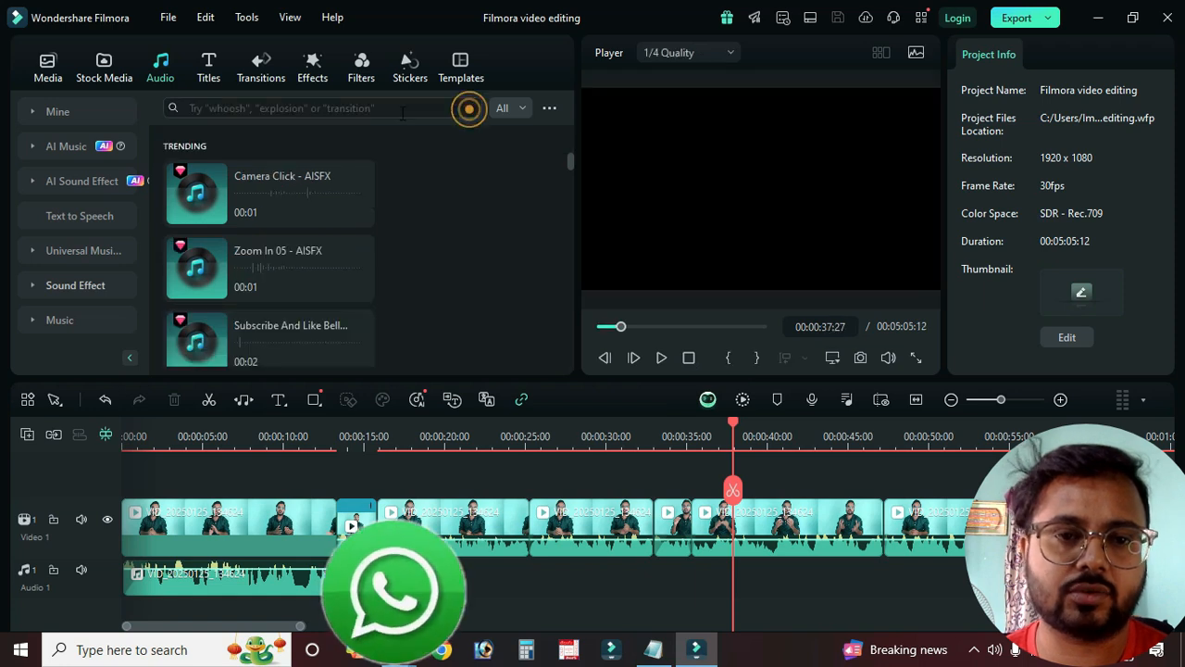
click(403, 109)
text(aeropl)
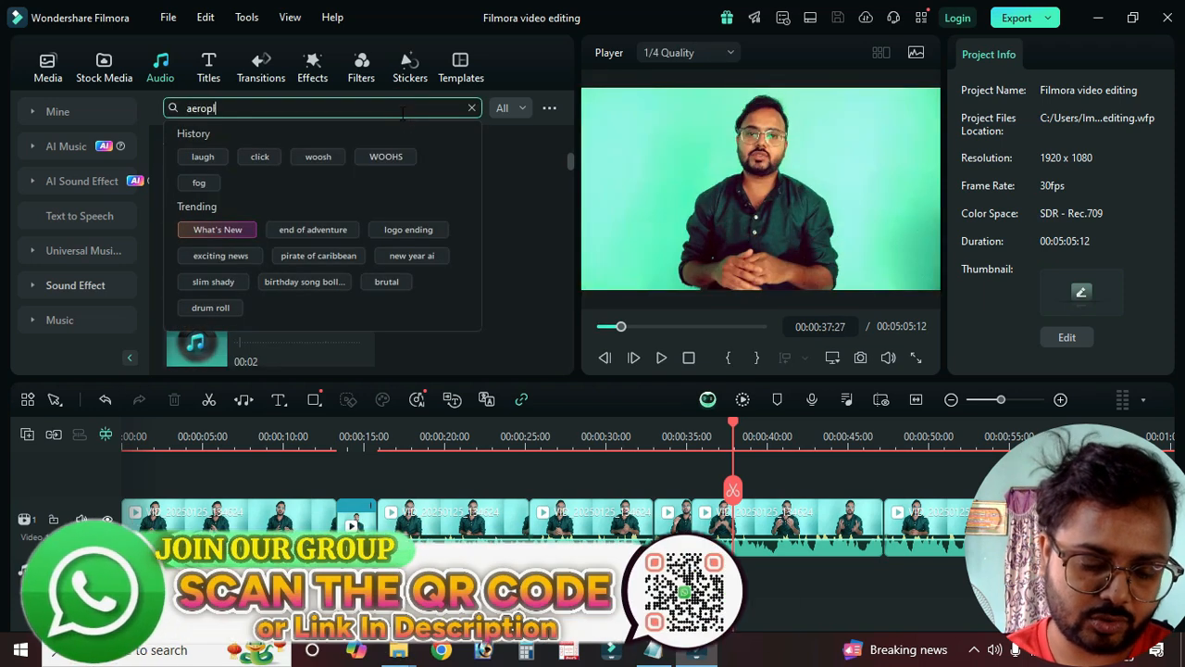
text(ane)
key(Return)
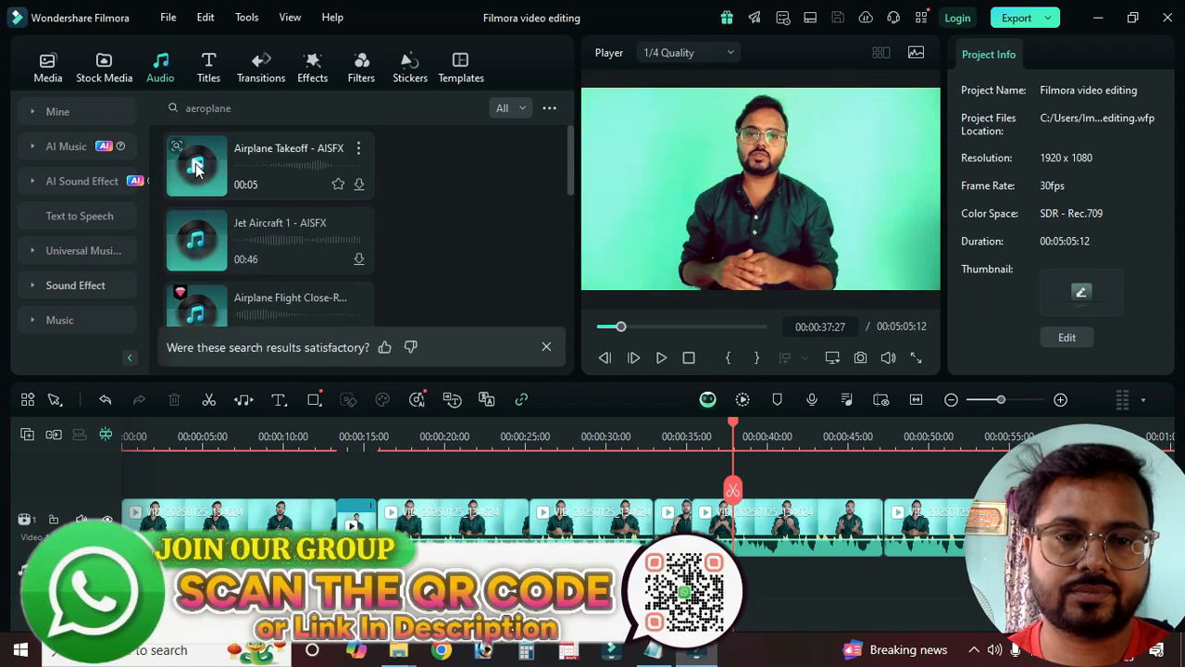
Step: Preview the Airplane Takeoff - AISFX and Jet Aircraft 1 - AISFX sound effects, and stop playback
click(196, 167)
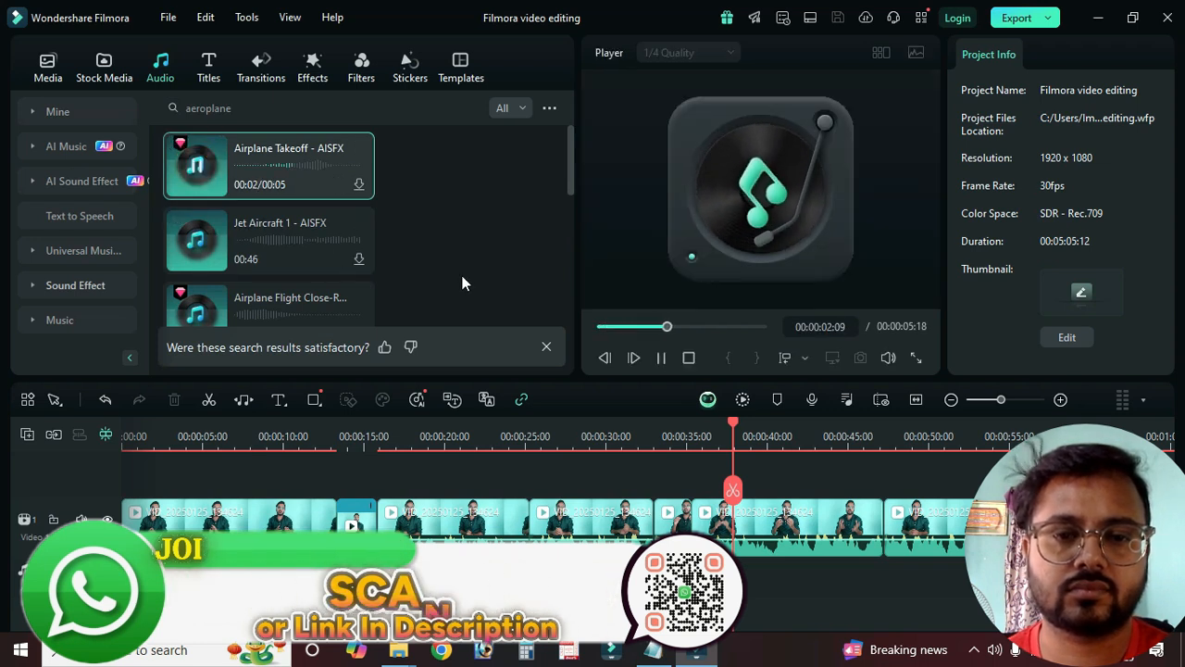
click(688, 358)
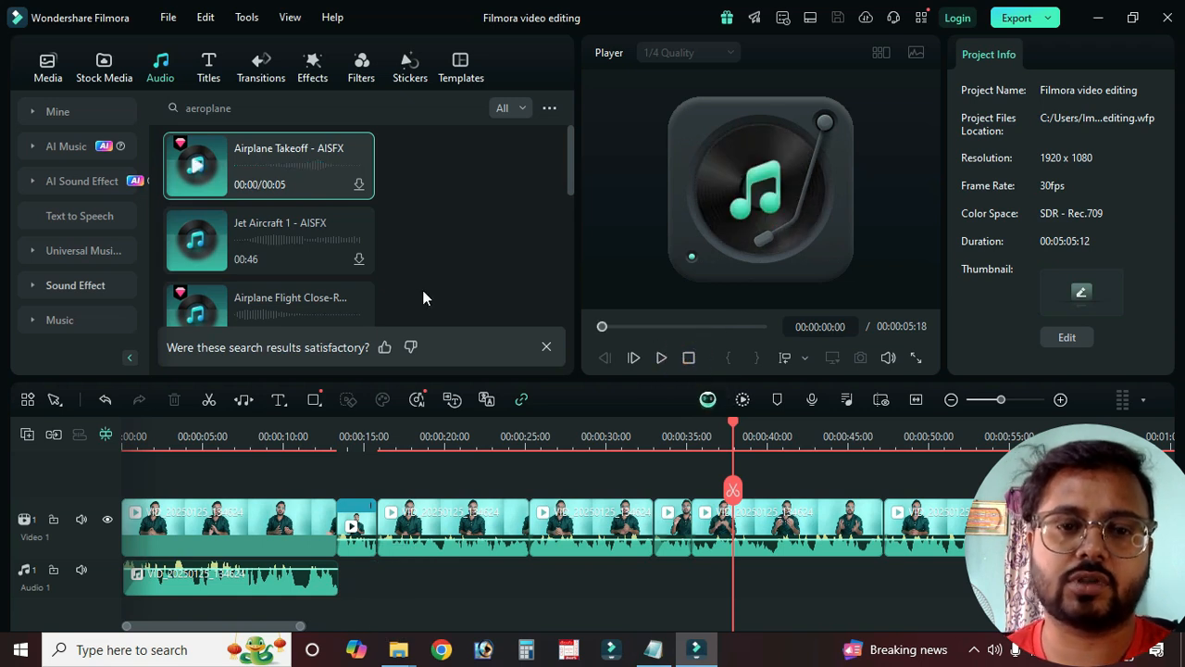
click(195, 249)
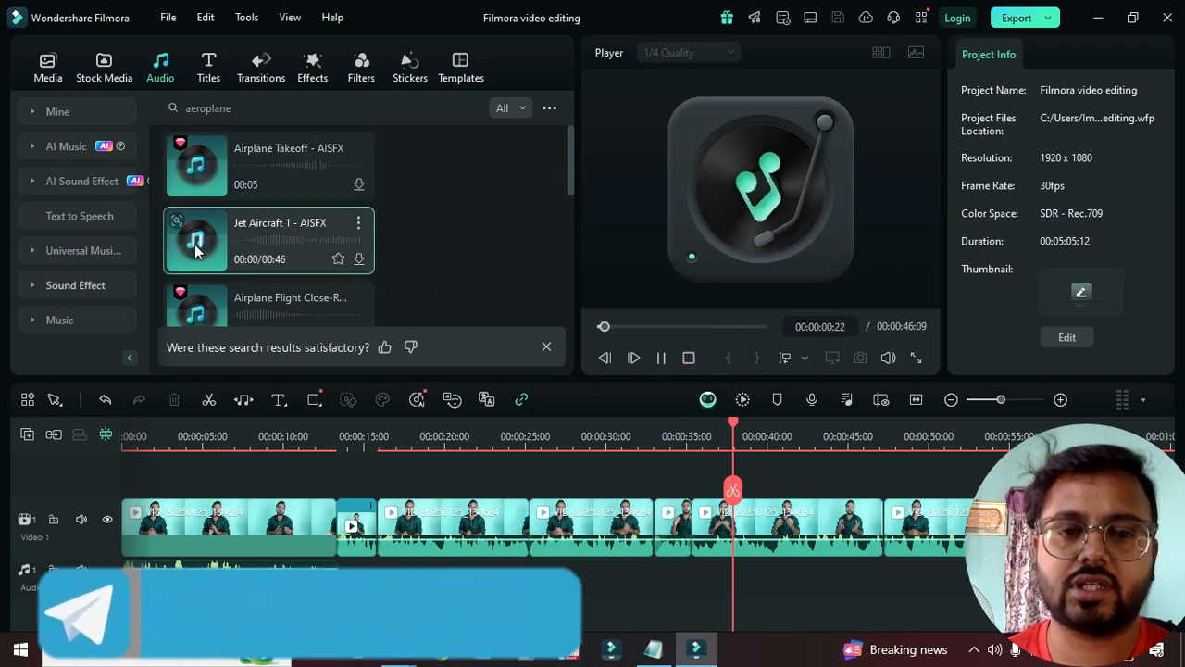
click(691, 359)
click(456, 263)
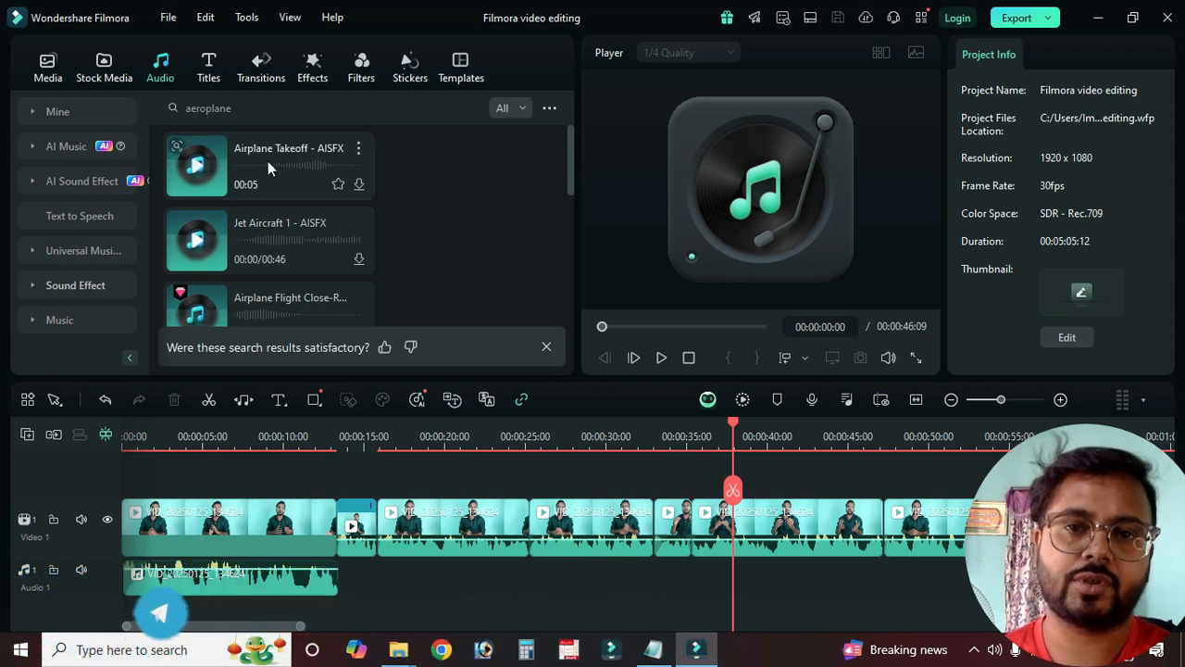
Step: Place Airplane Takeoff - AISFX on Audio 1 under the segment starting at 00:00:33:00, play from 00:00:32:14, and save the project
drag(268, 161, 663, 577)
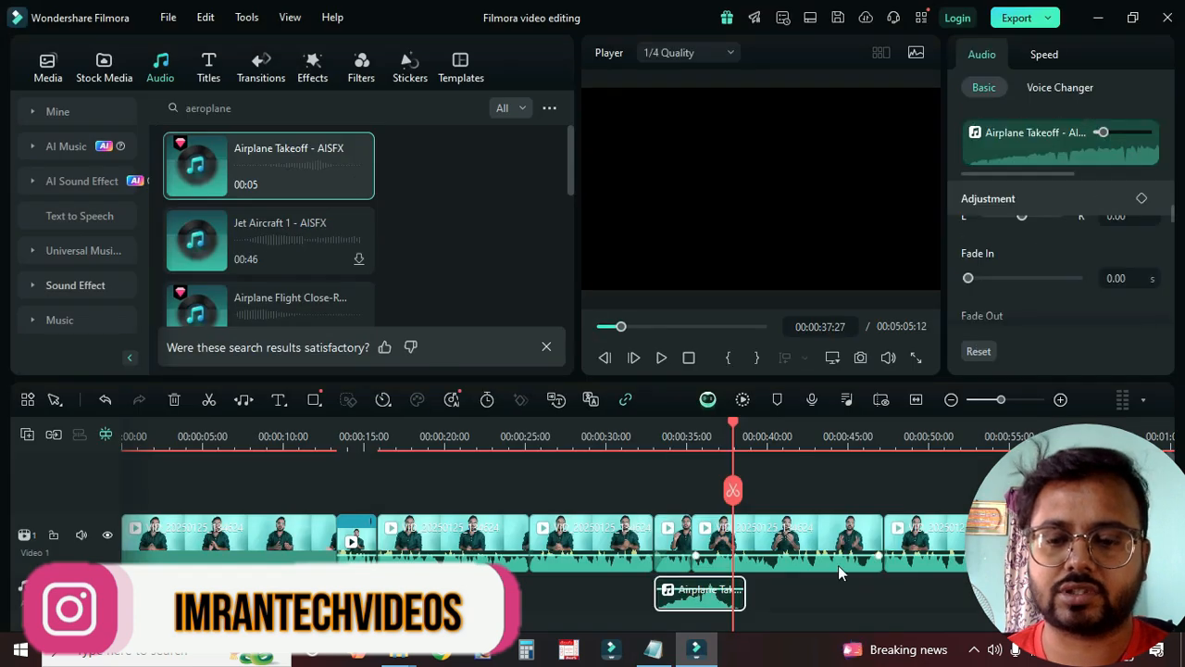
click(646, 444)
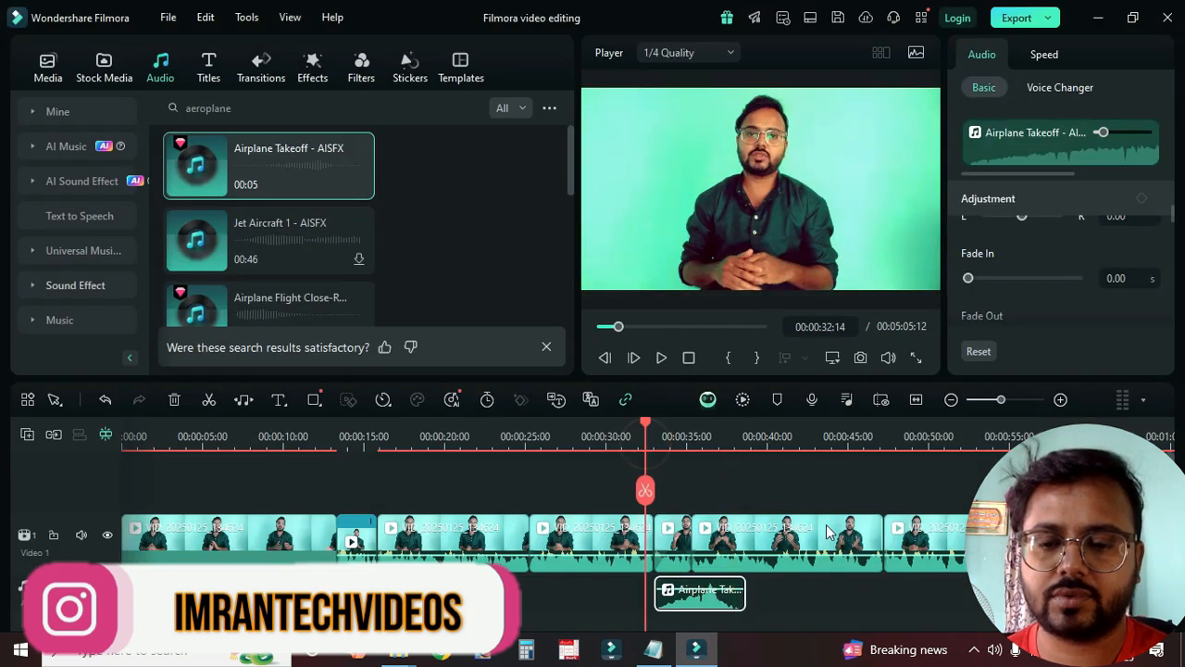
key(space)
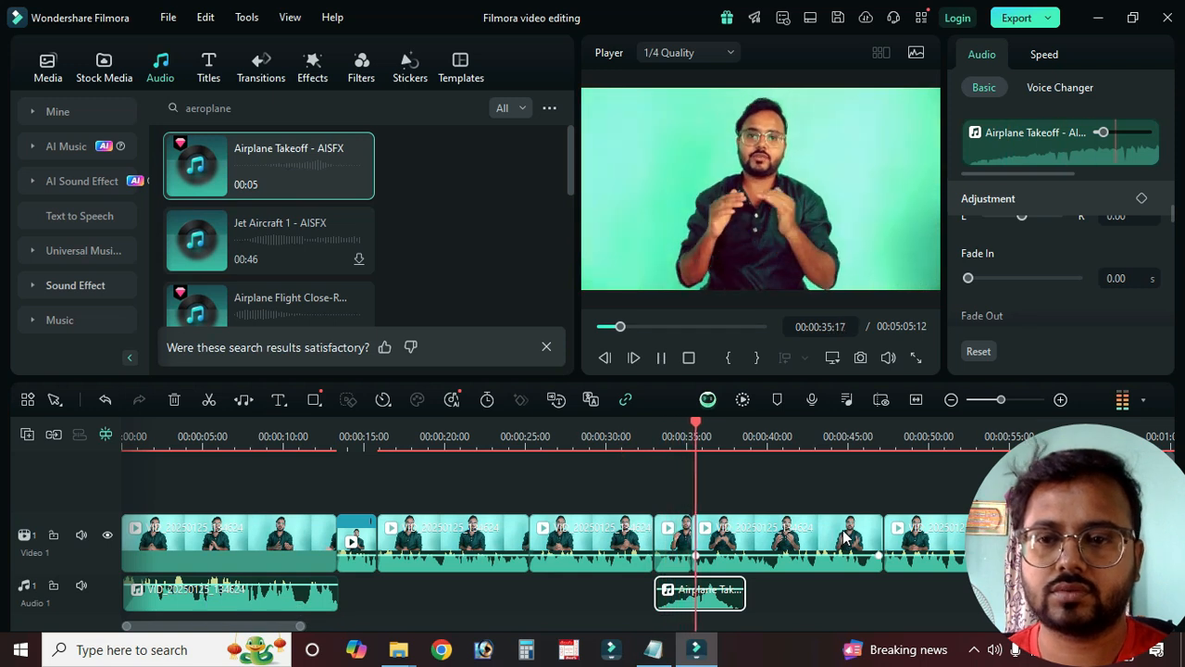
key(space)
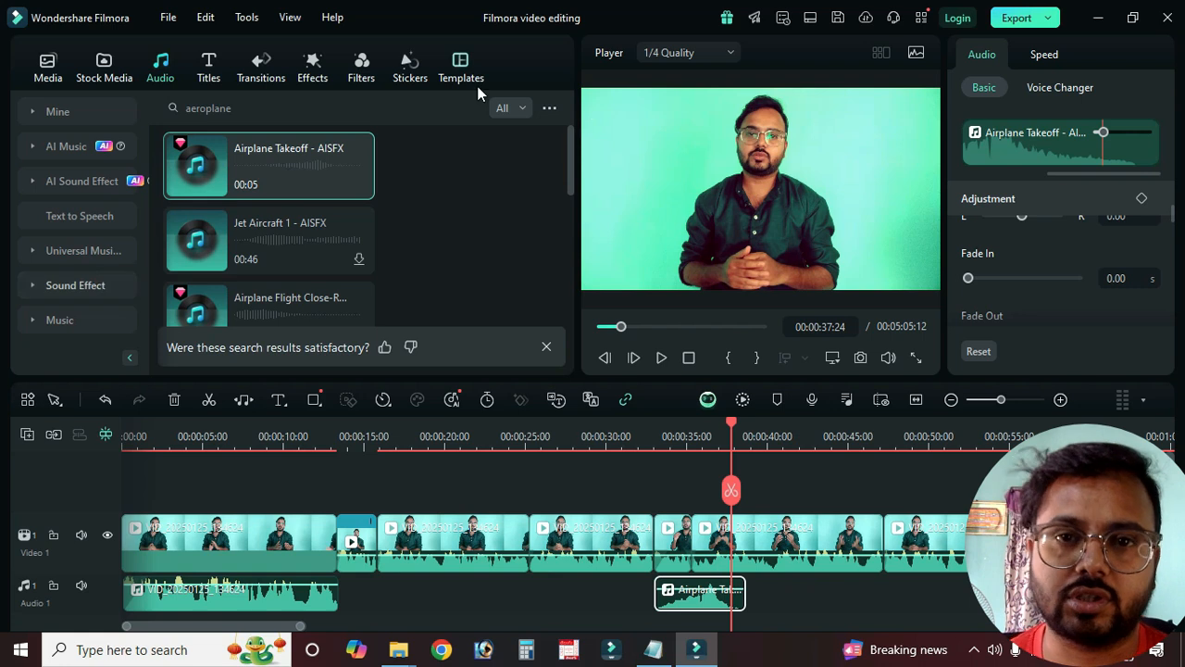
click(567, 474)
key(ctrl+s)
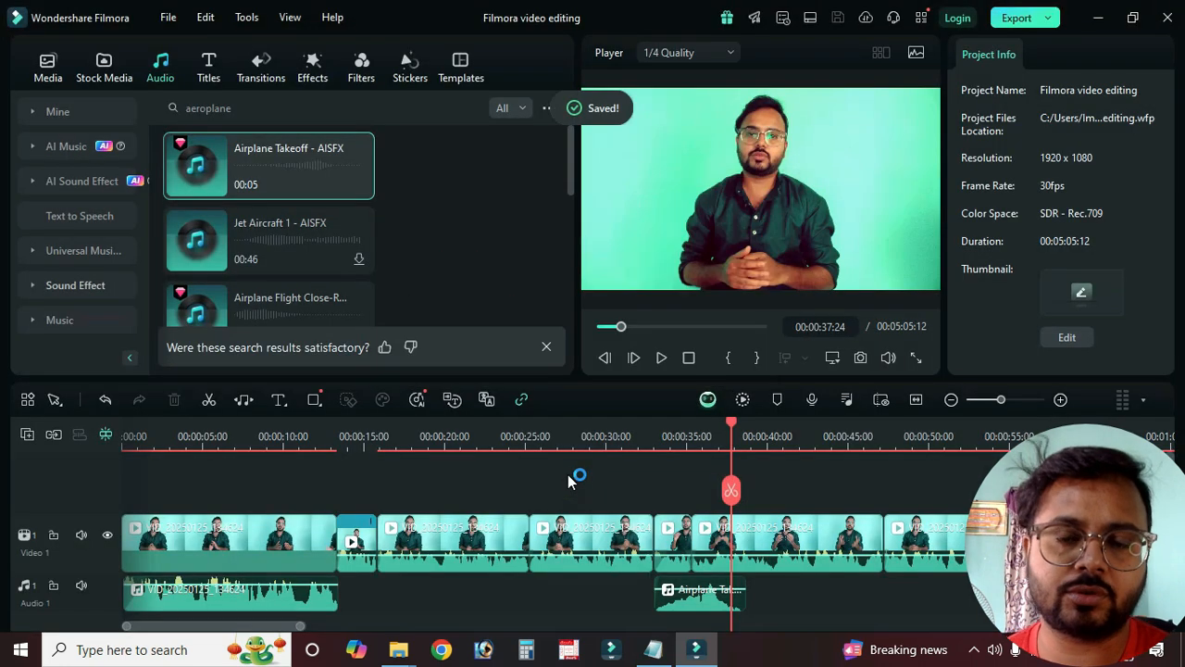
Step: Play the video briefly from the beginning and move the playhead to 00:00:14:01
click(690, 358)
key(space)
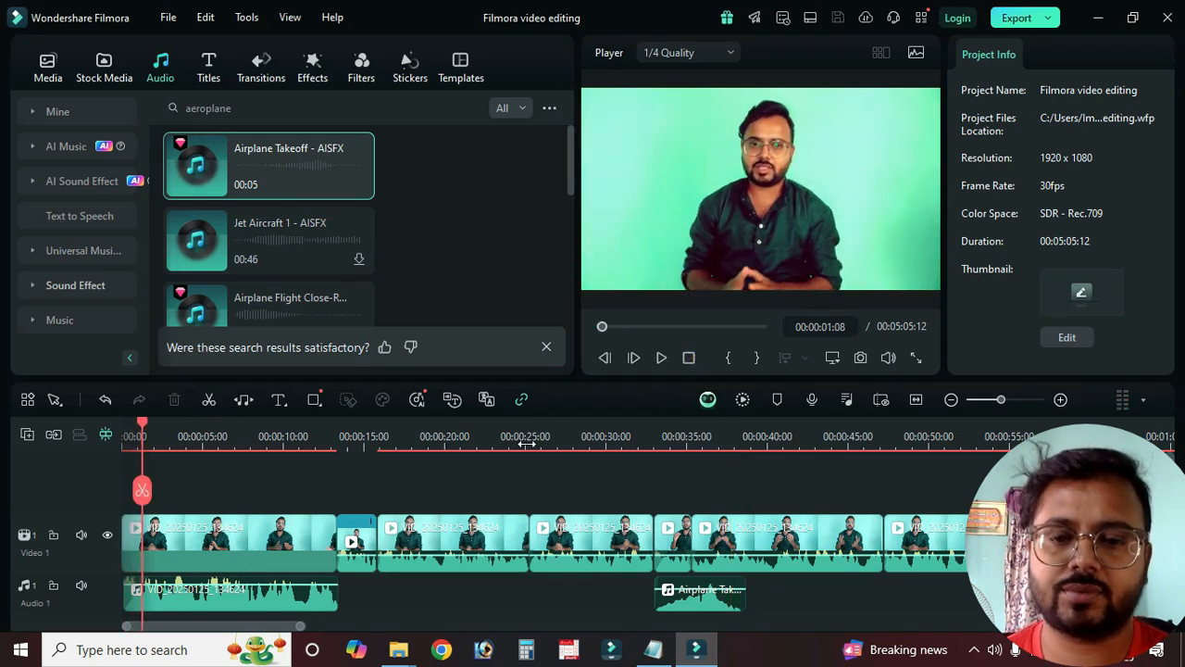
click(347, 445)
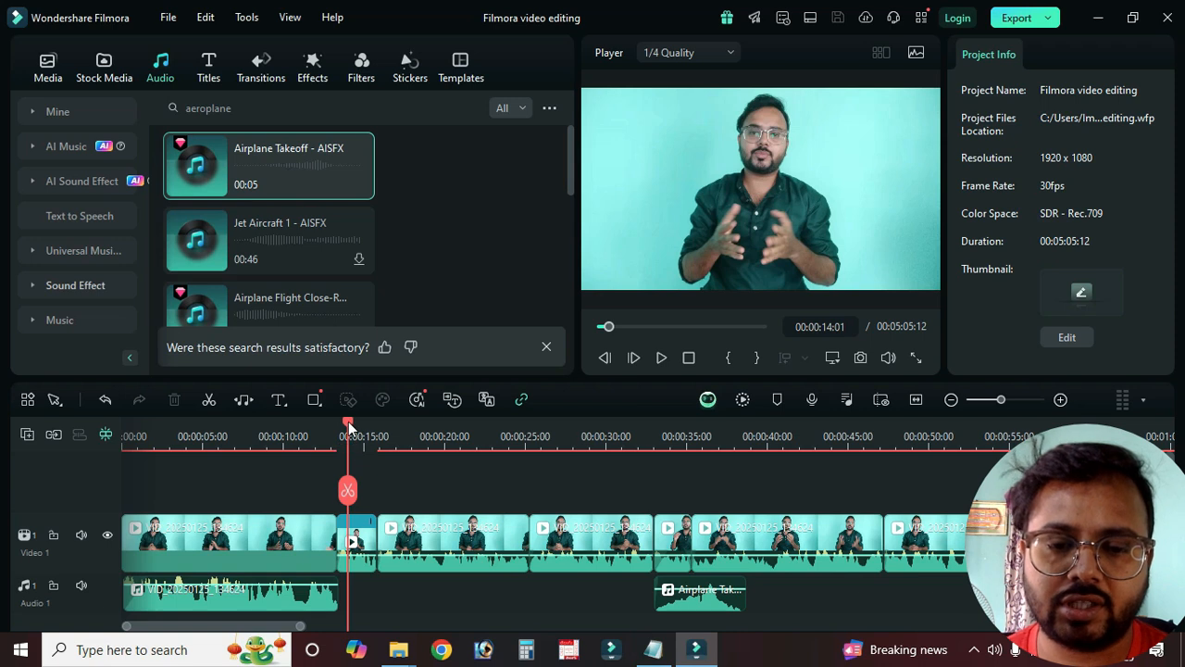
Step: Move the playhead to 00:00:13:18 and look through the trending titles in the title library
drag(348, 421, 341, 423)
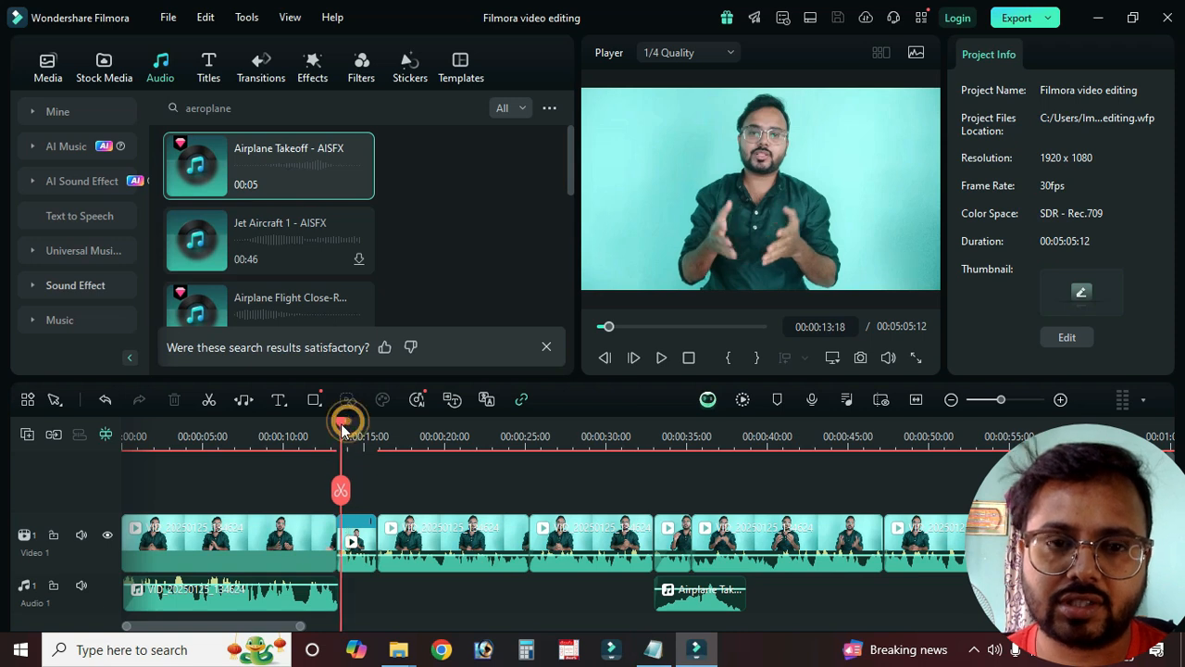
click(209, 72)
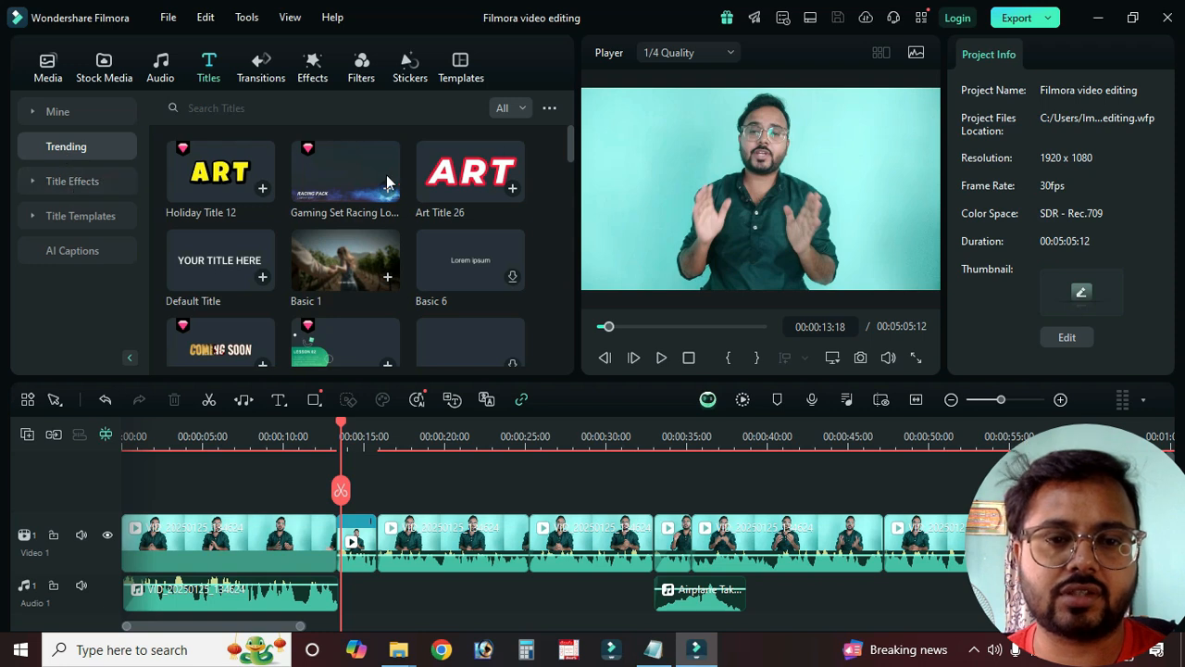
scroll(397, 202, down, 5)
scroll(412, 227, down, 10)
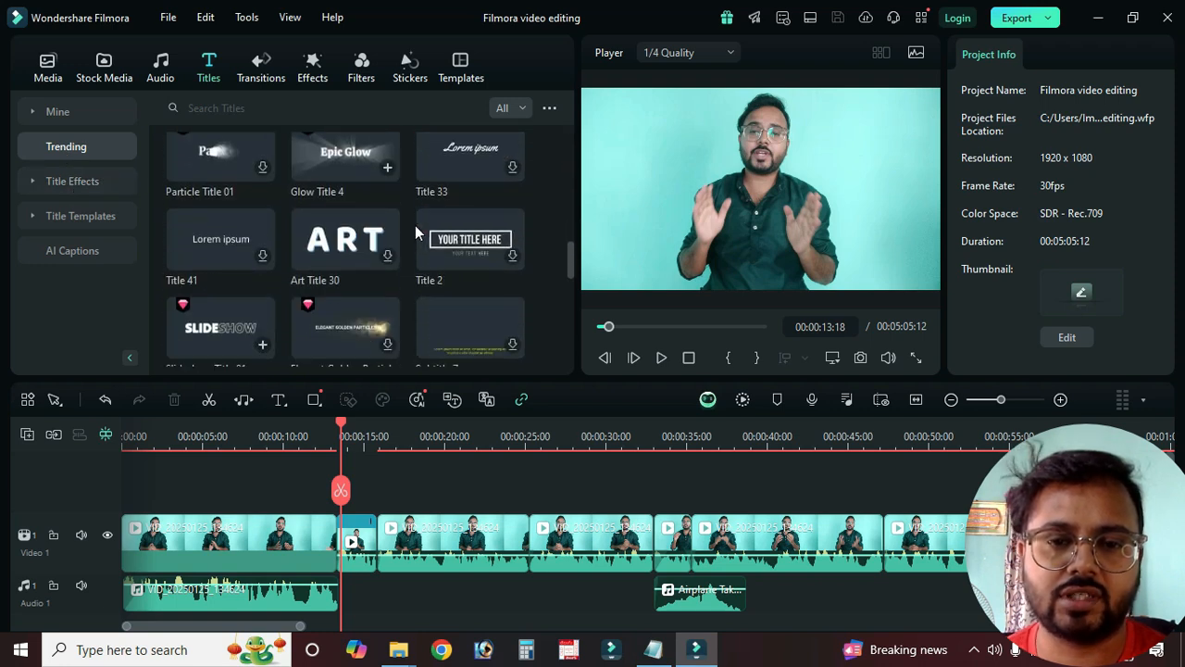
scroll(417, 226, down, 2)
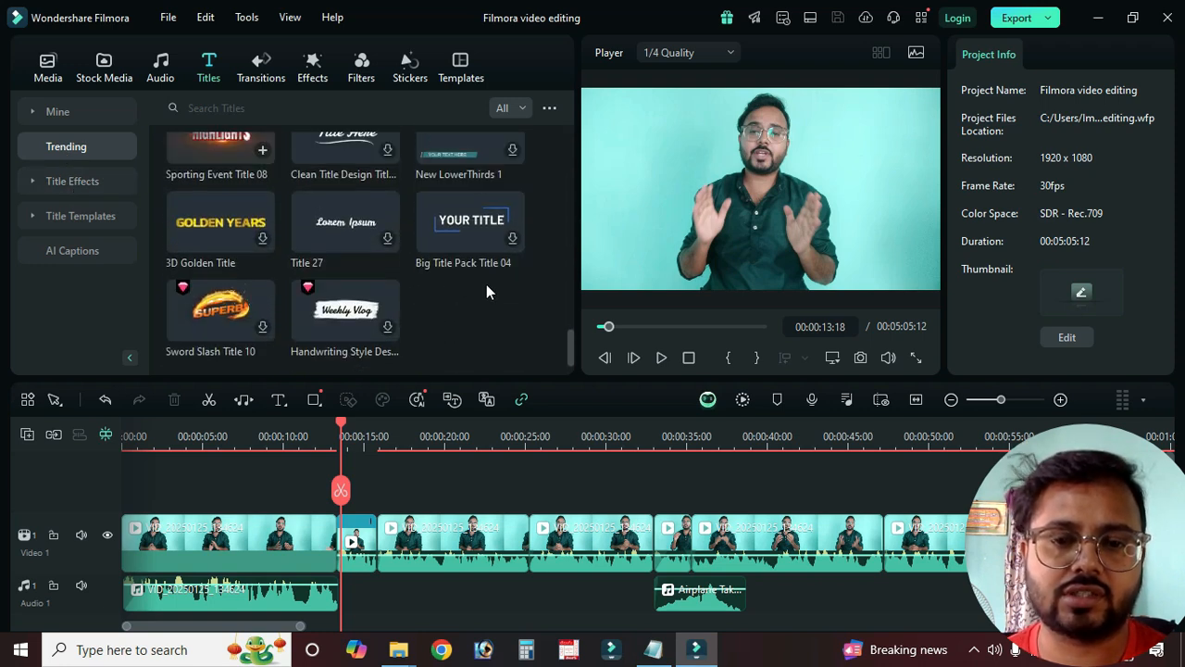
Step: Examine the Plain Text, Glow Text, 3D Titles and VFX Text collections among the title effects
click(61, 180)
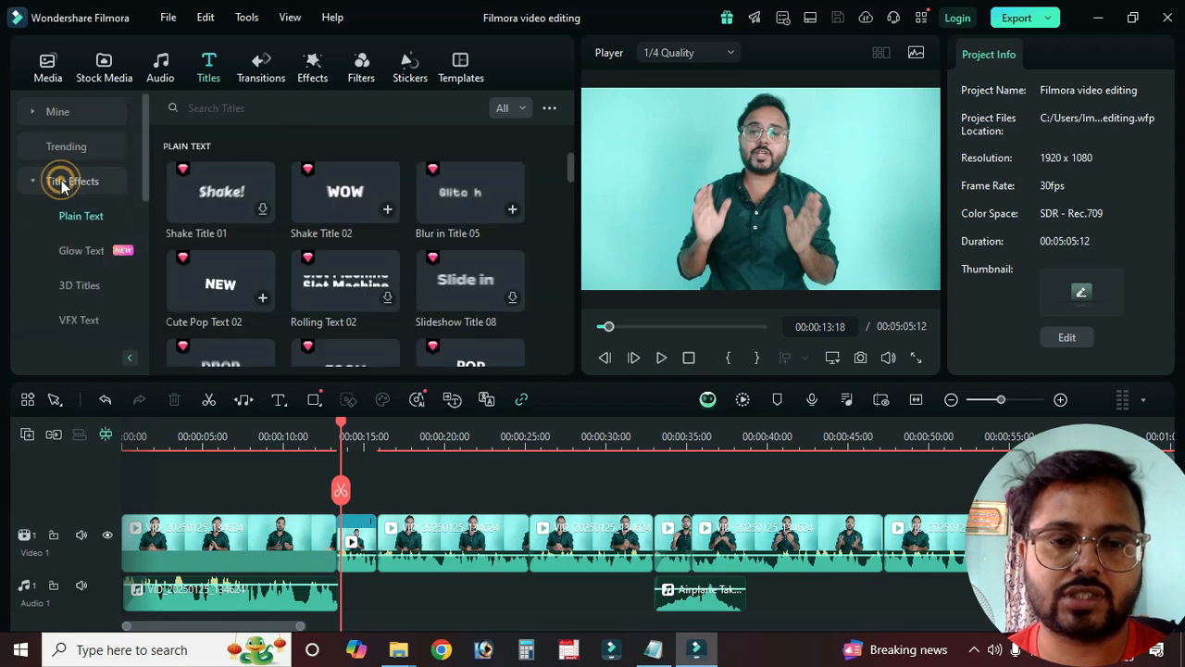
click(81, 249)
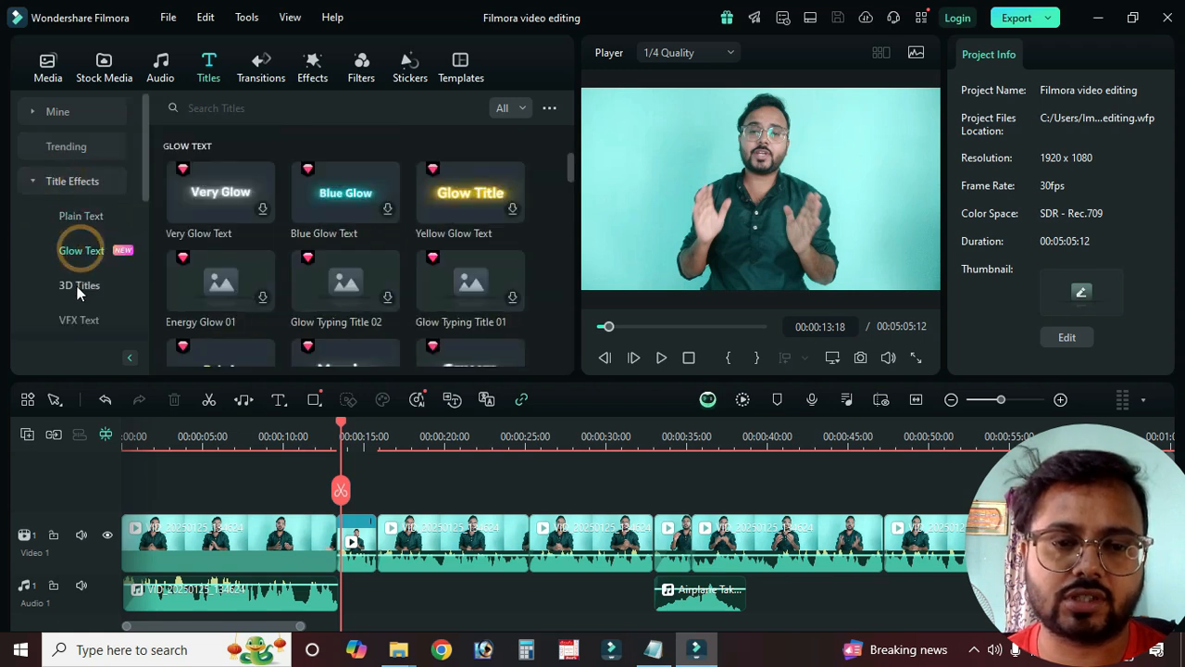
click(77, 285)
scroll(196, 285, down, 2)
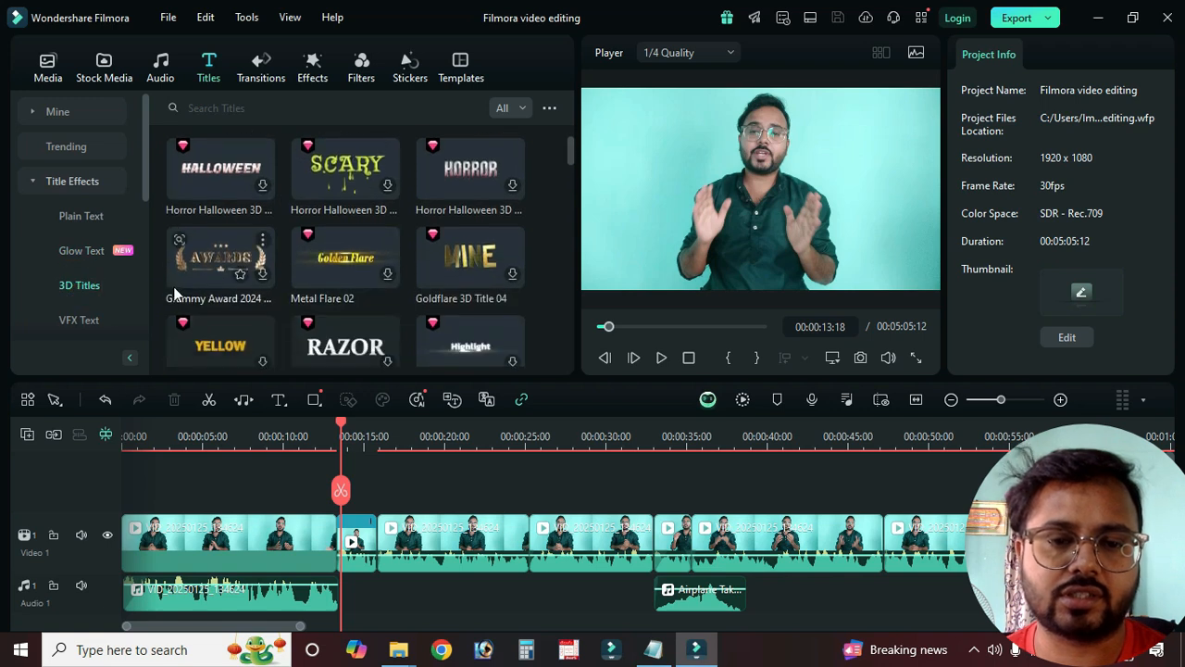
click(84, 321)
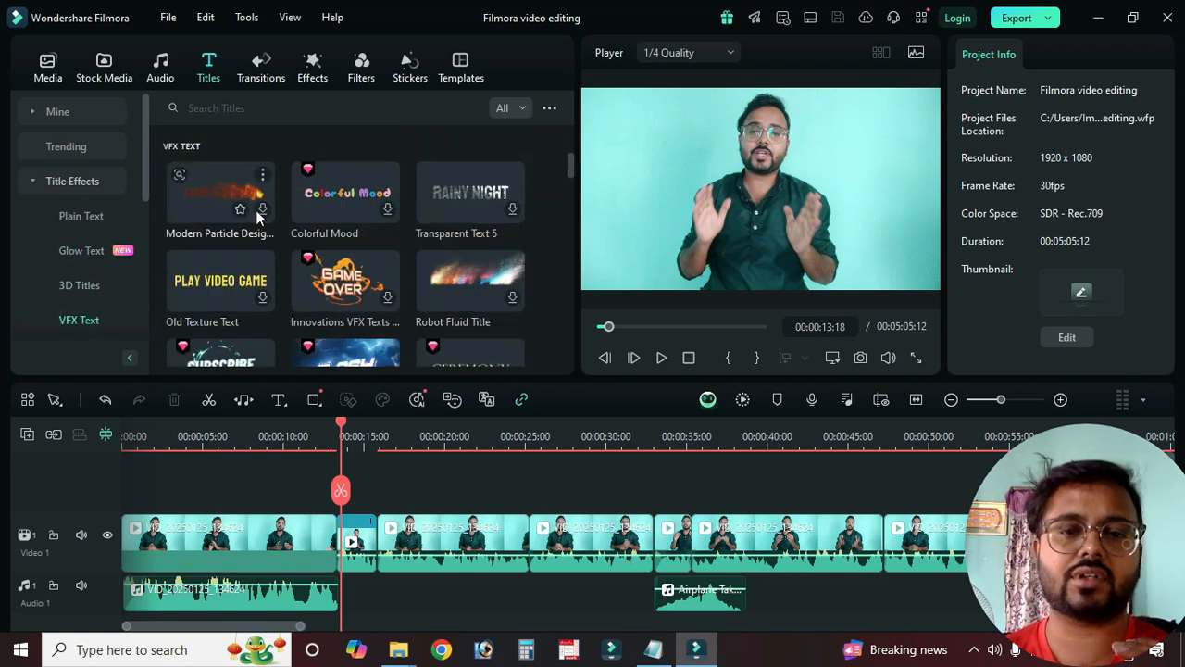
Step: Preview the Colorful Mood, Transparent Text 5 and Holiday Title 12 titles, stopping playback after each
click(361, 197)
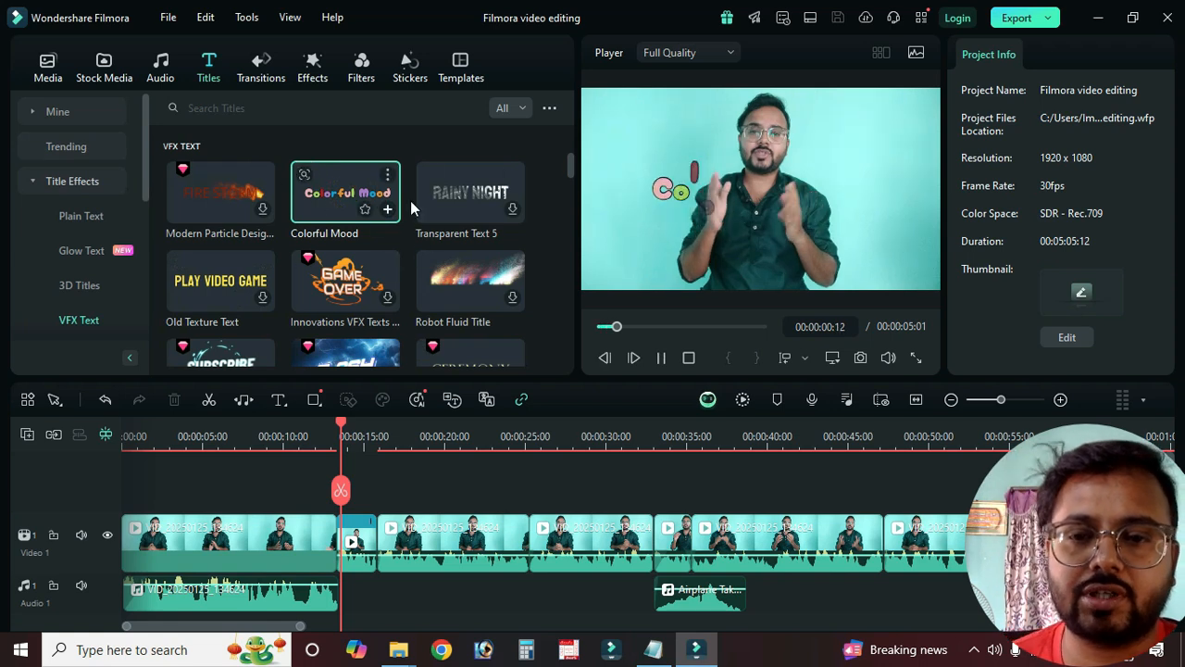
click(690, 359)
click(446, 195)
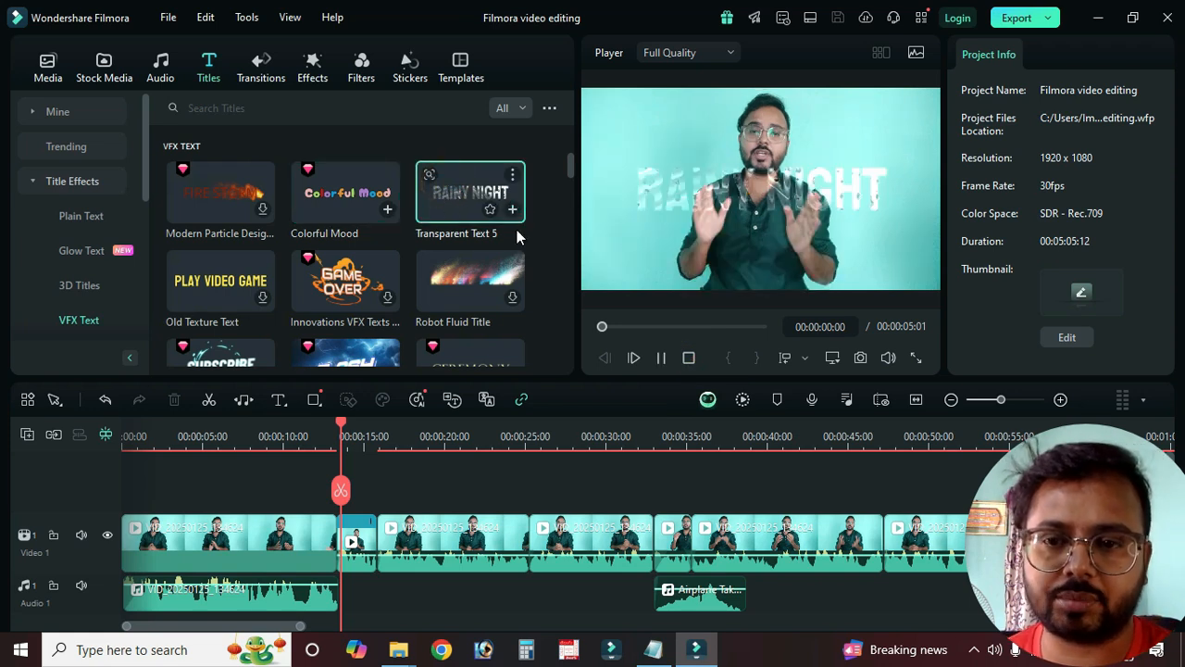
click(663, 358)
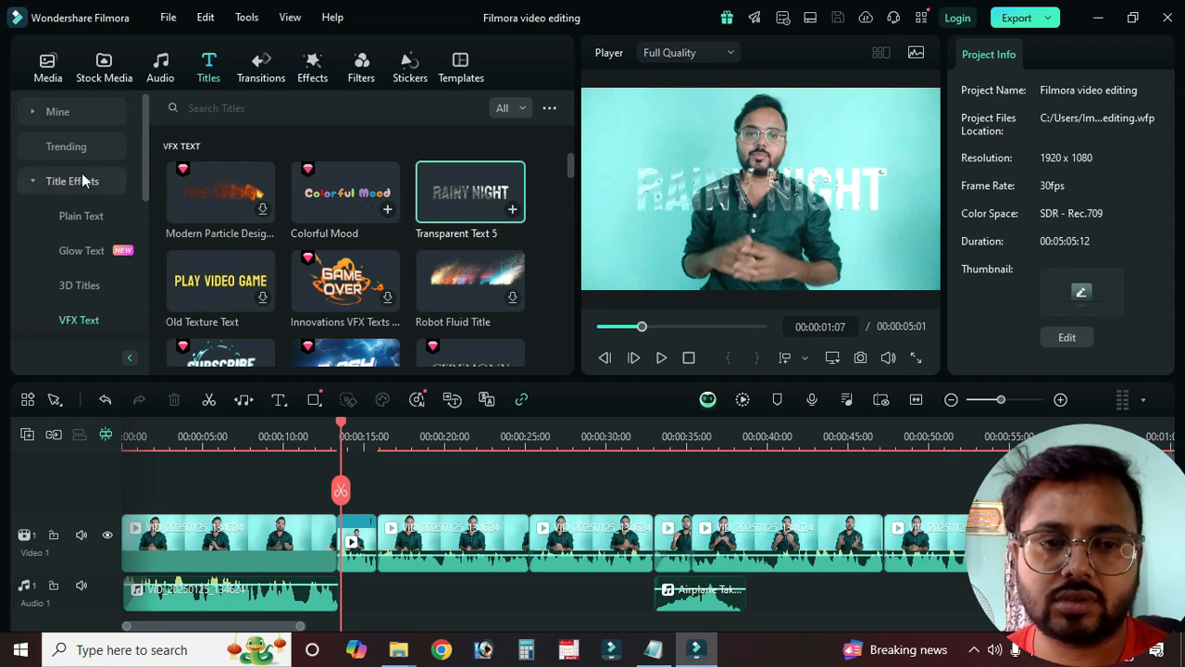
click(59, 145)
click(227, 173)
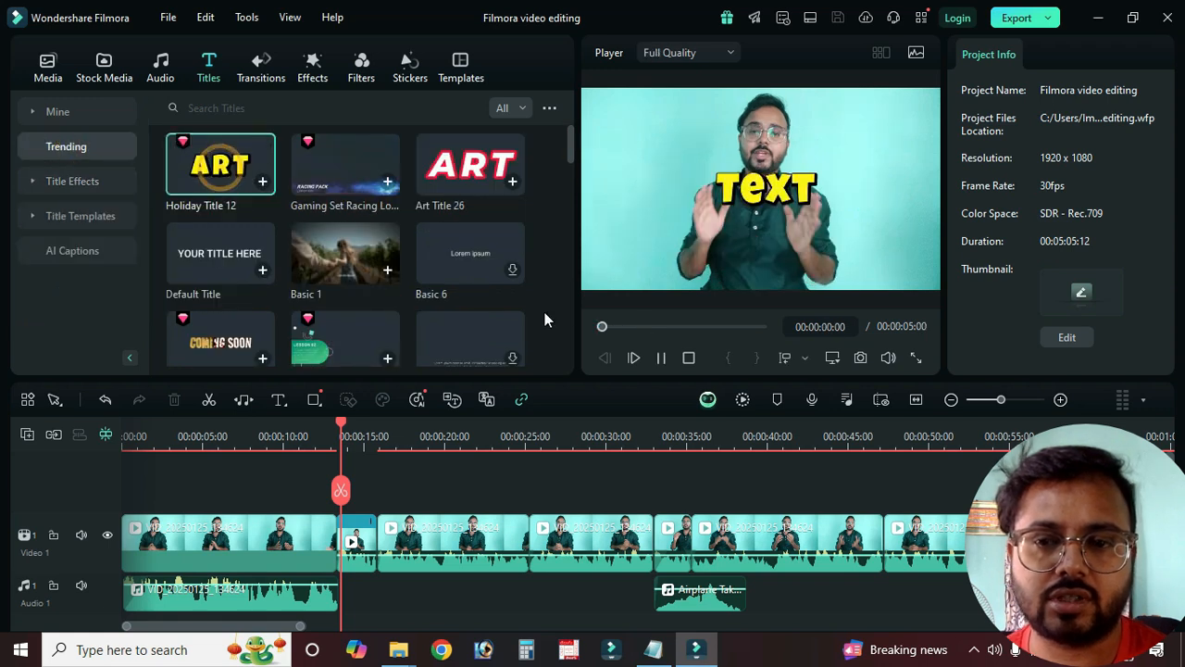
click(690, 358)
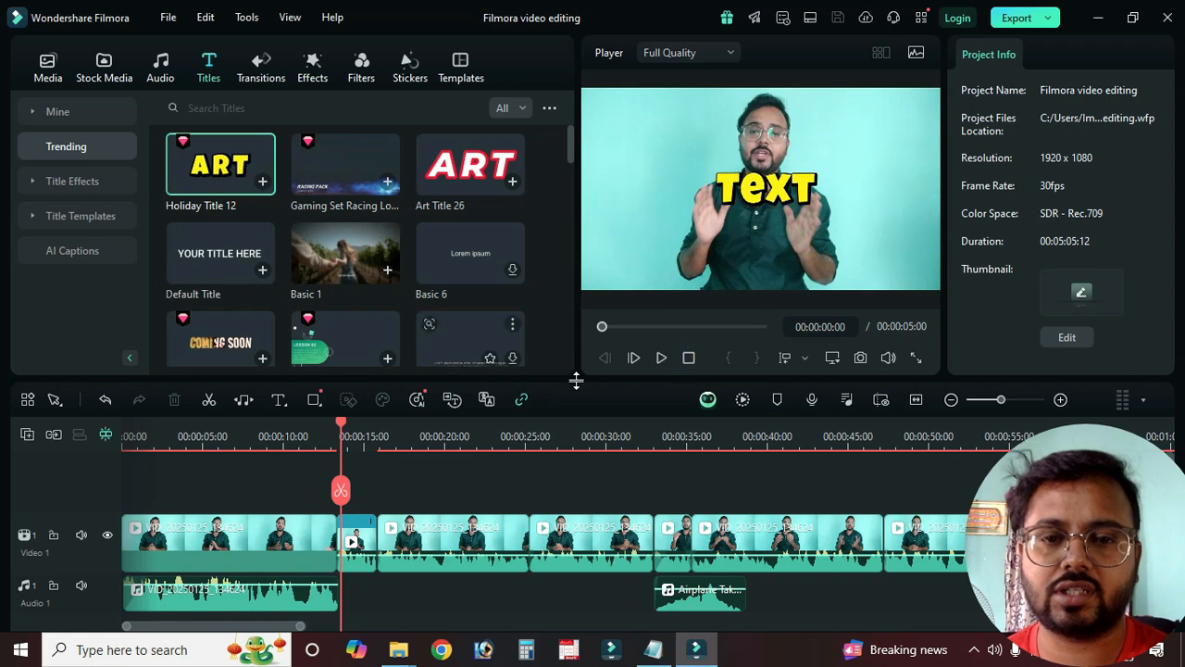
Step: Examine the available titles in the Cinematic collection of the title effects
click(90, 180)
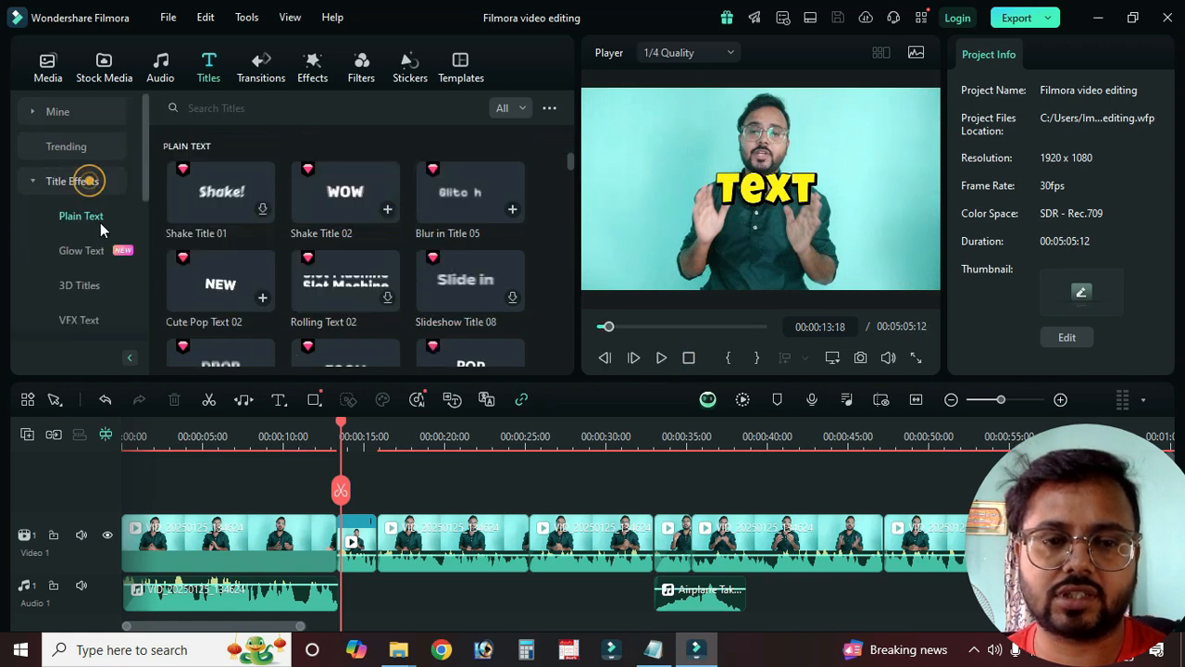
scroll(218, 278, down, 3)
scroll(91, 302, down, 2)
click(91, 287)
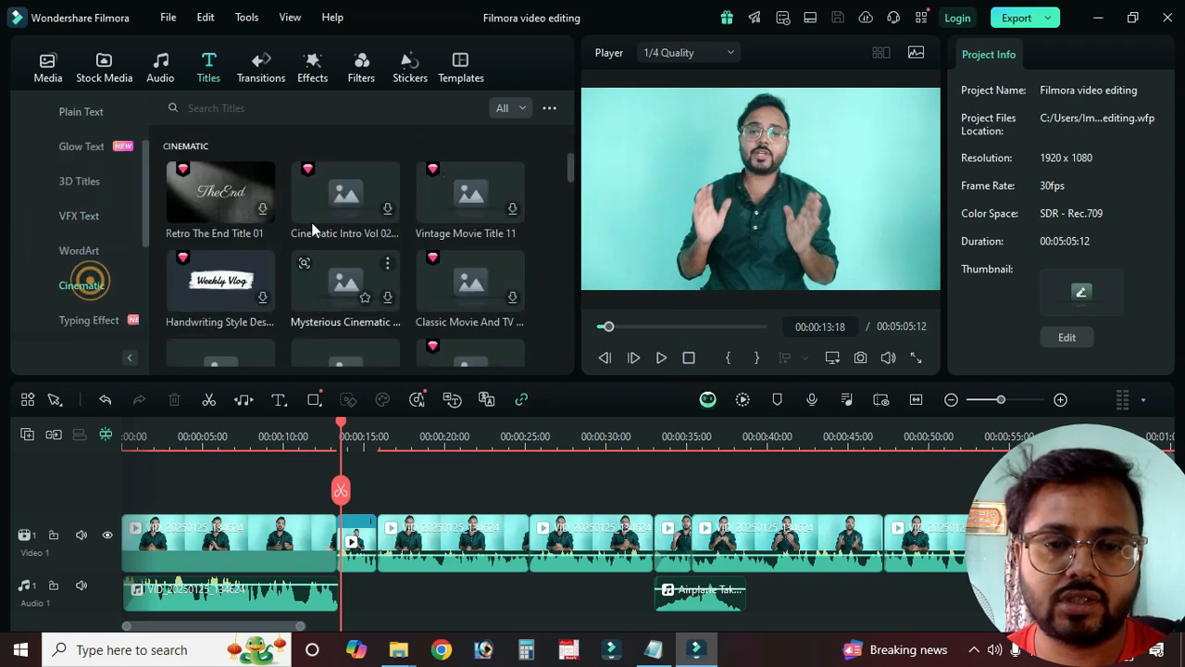
scroll(426, 296, down, 2)
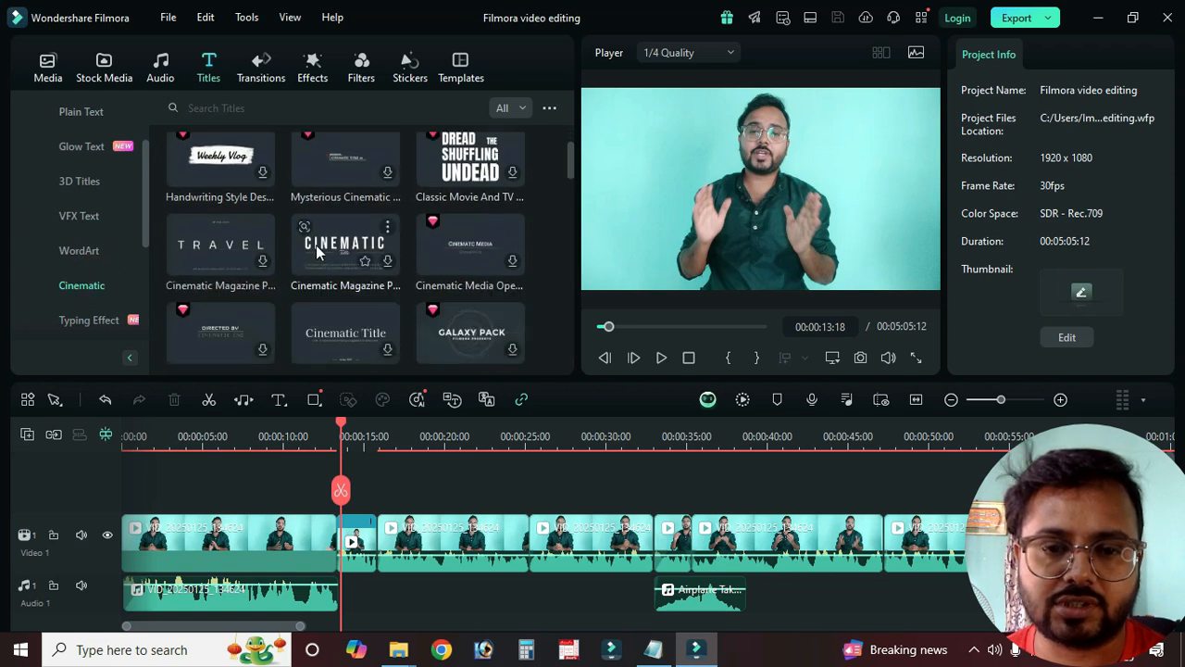
scroll(426, 289, up, 2)
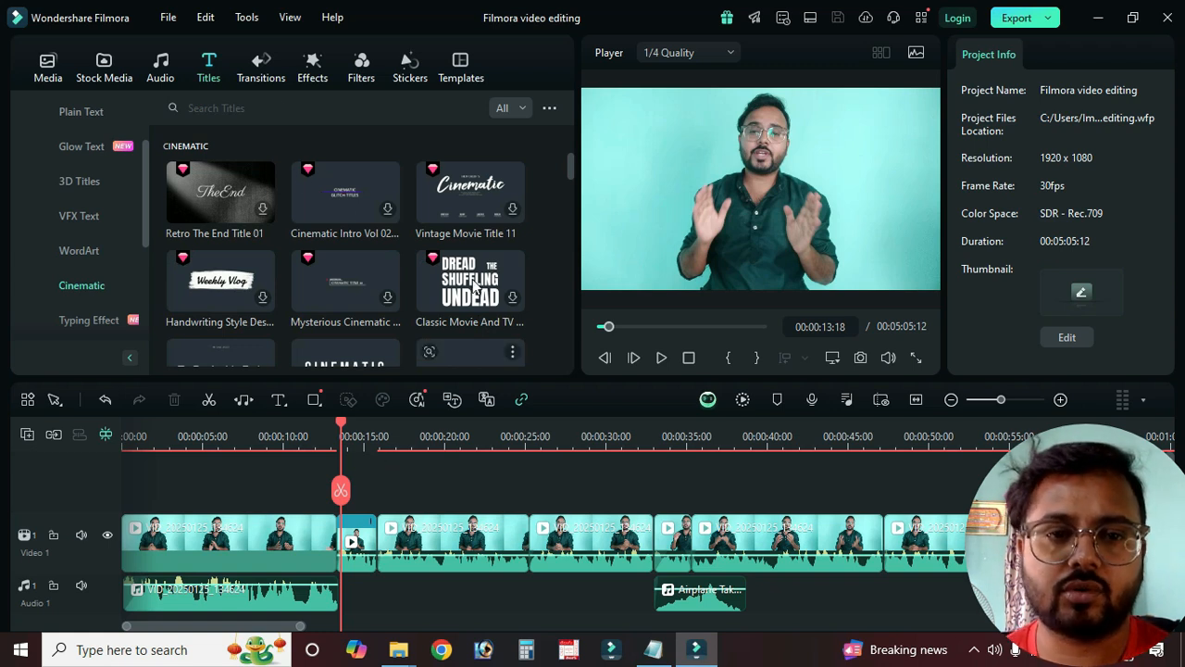
Step: Look through the WordArt title collection for a suitable style
click(79, 250)
scroll(76, 244, up, 2)
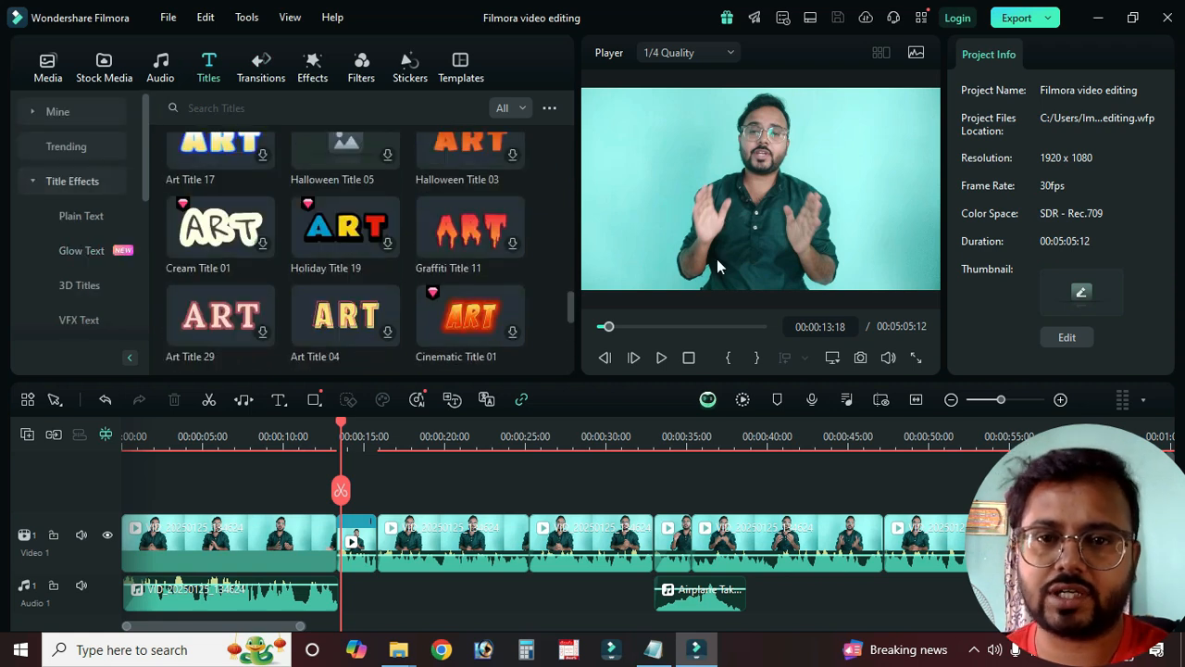
scroll(397, 273, up, 1)
scroll(389, 269, up, 1)
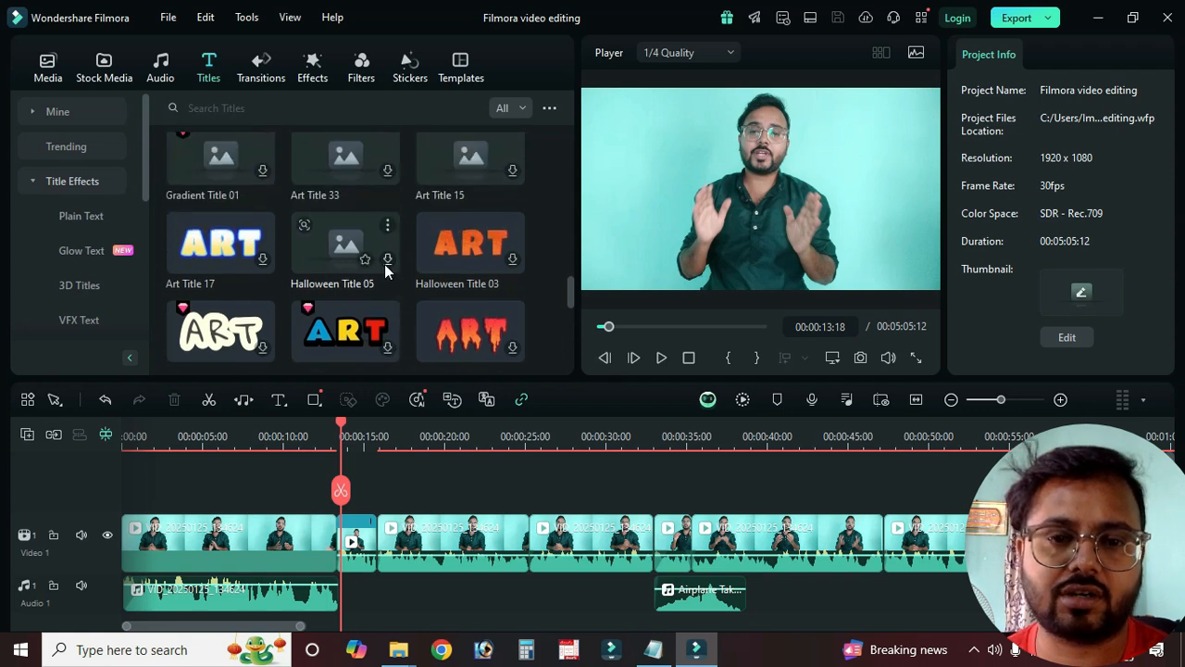
scroll(450, 274, down, 5)
scroll(375, 261, up, 3)
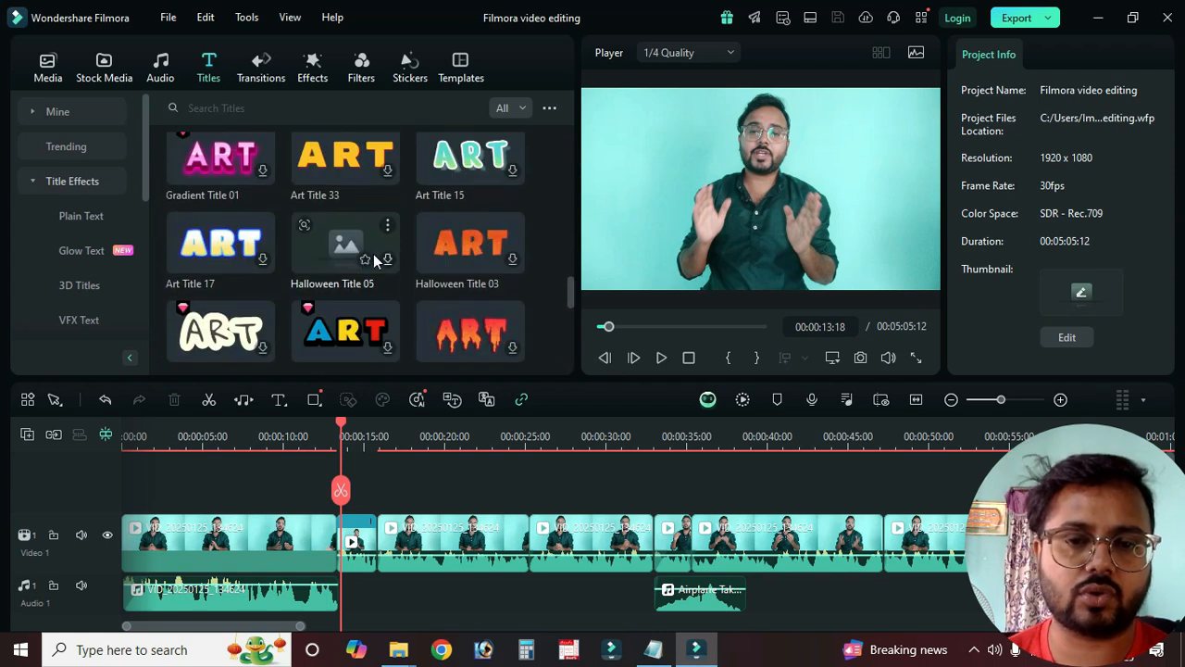
scroll(423, 297, down, 3)
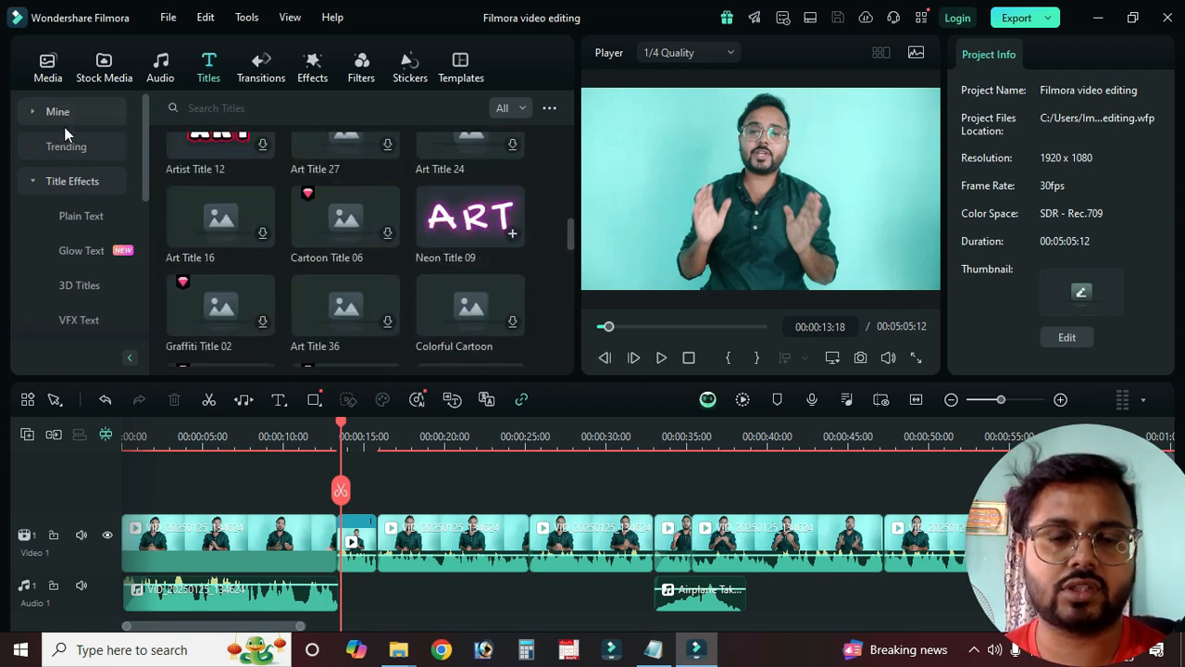
Step: Place Art Title 30 above the video at 00:00:13:18, enlarge it to about size 125 and position it at the frame's lower left
scroll(379, 239, up, 3)
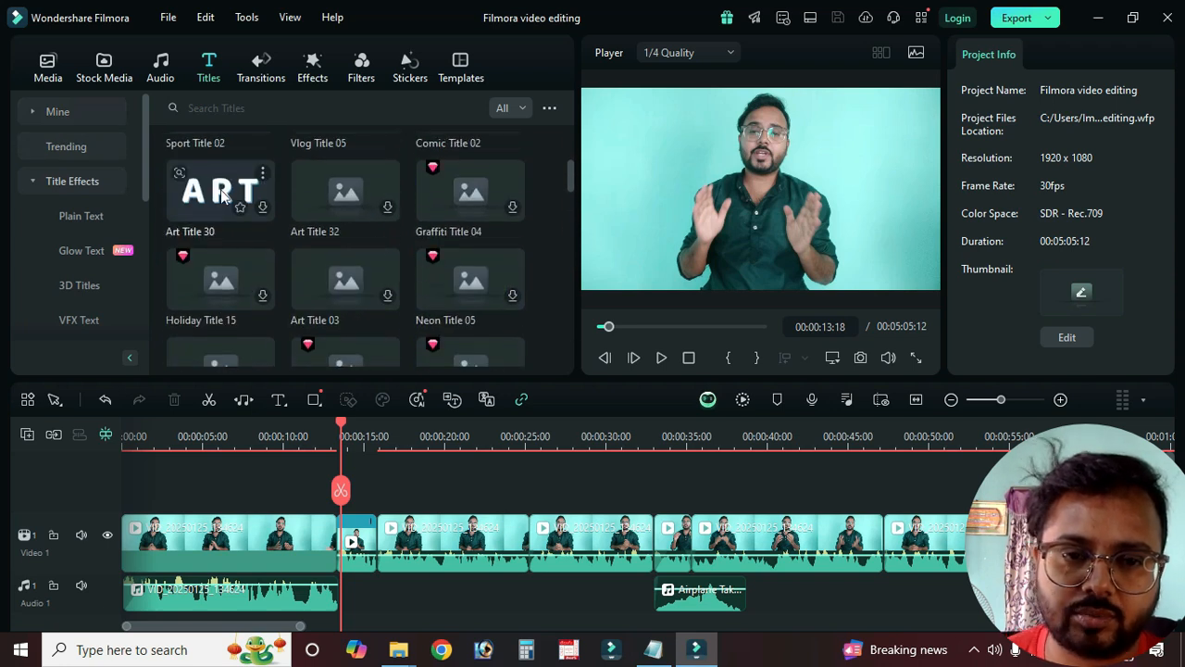
drag(220, 190, 358, 505)
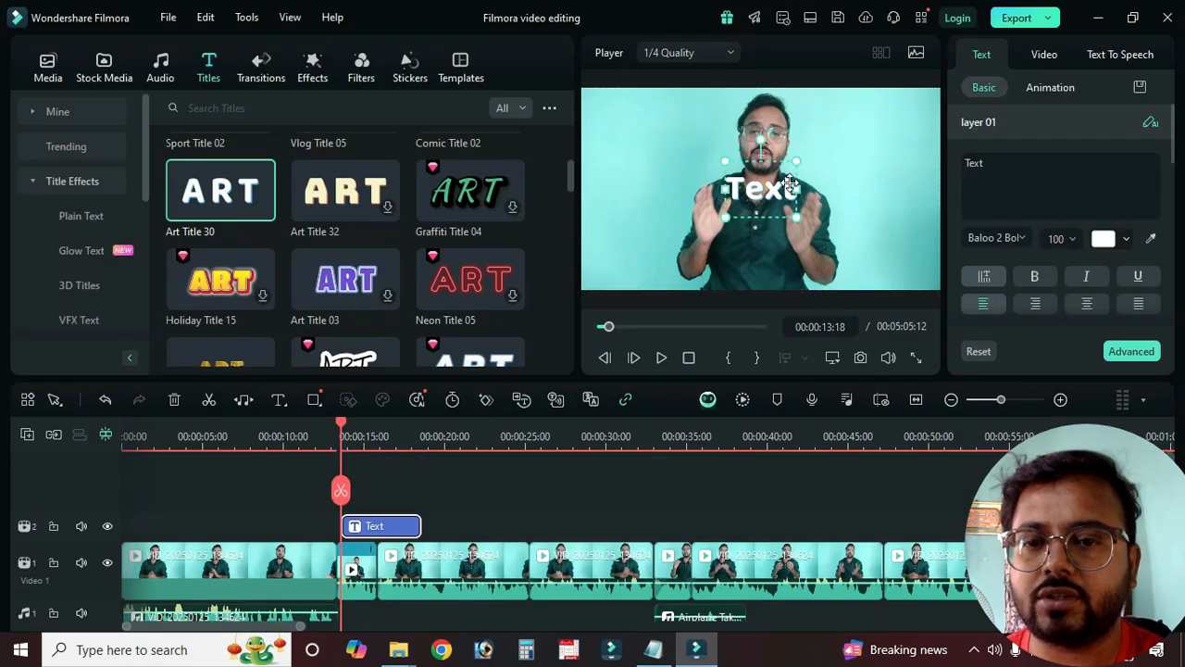
drag(771, 171, 694, 243)
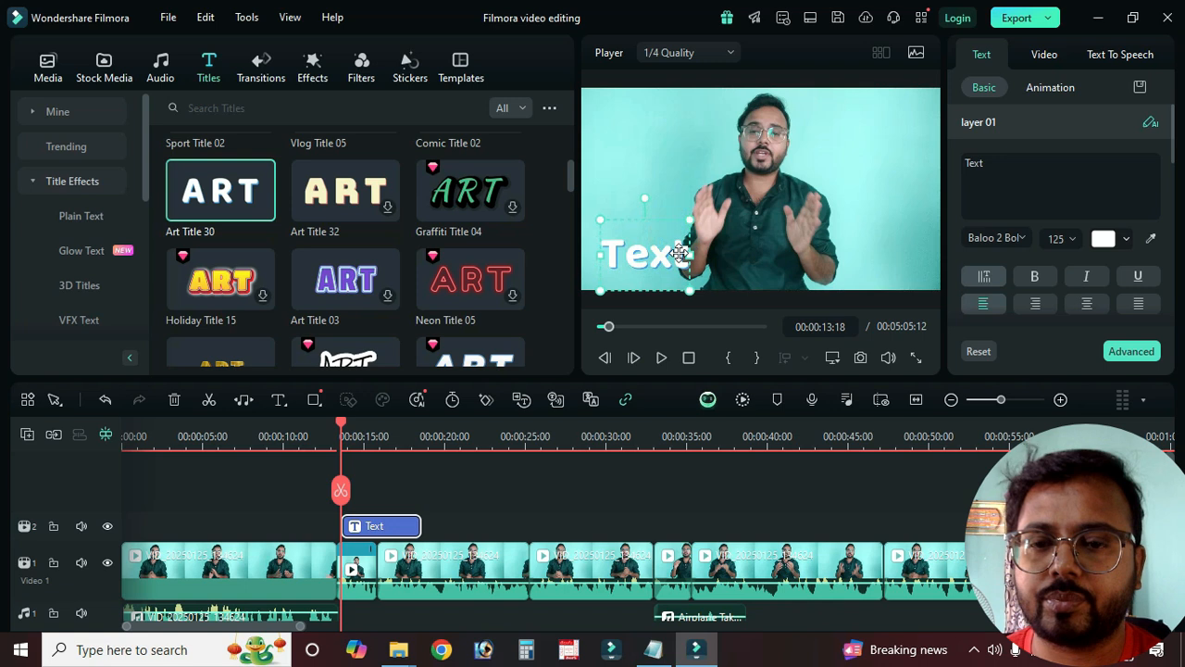
Step: Replace the title's placeholder text with the presenter's first name
double_click(678, 253)
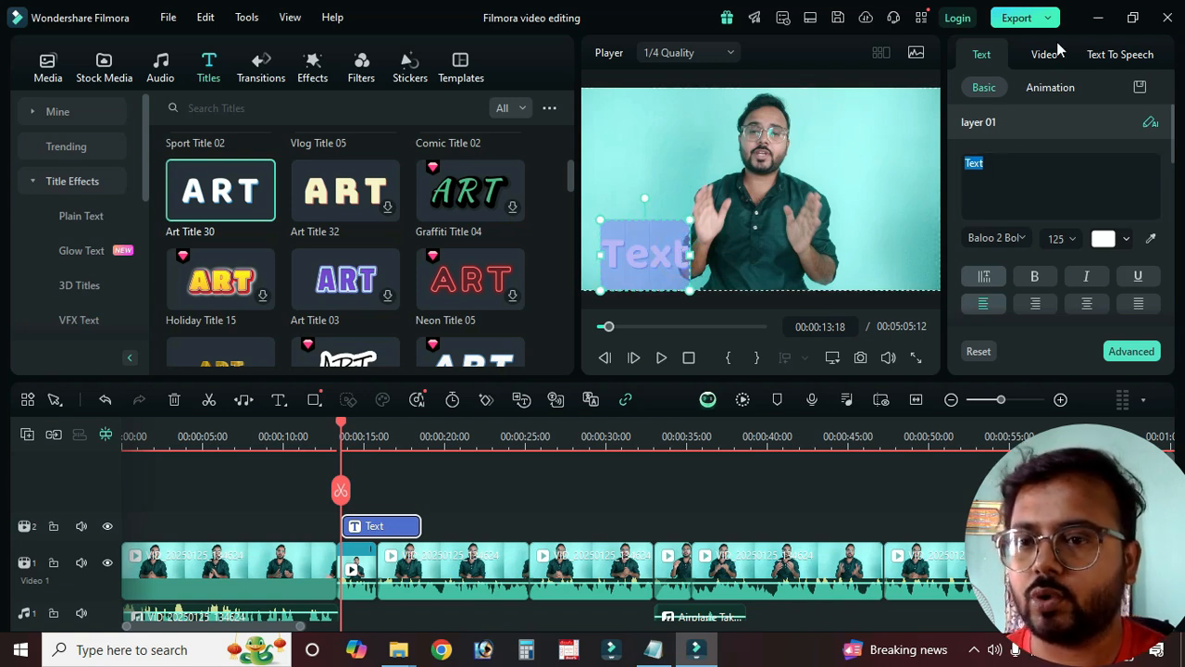
text(Imran)
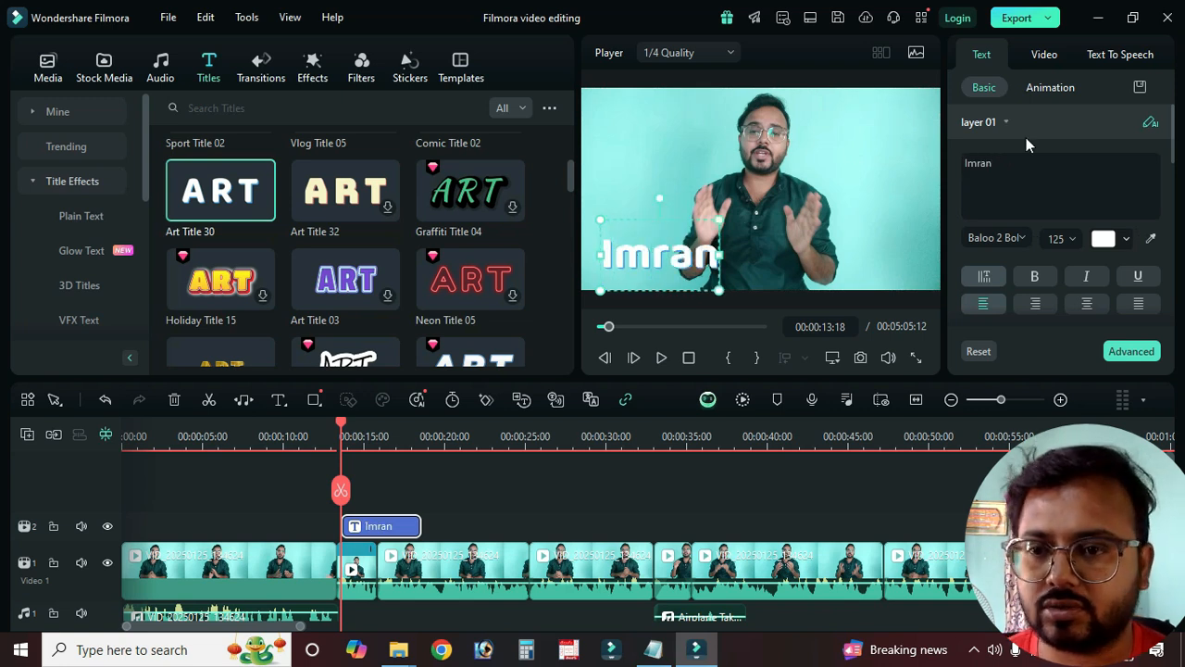
click(1074, 175)
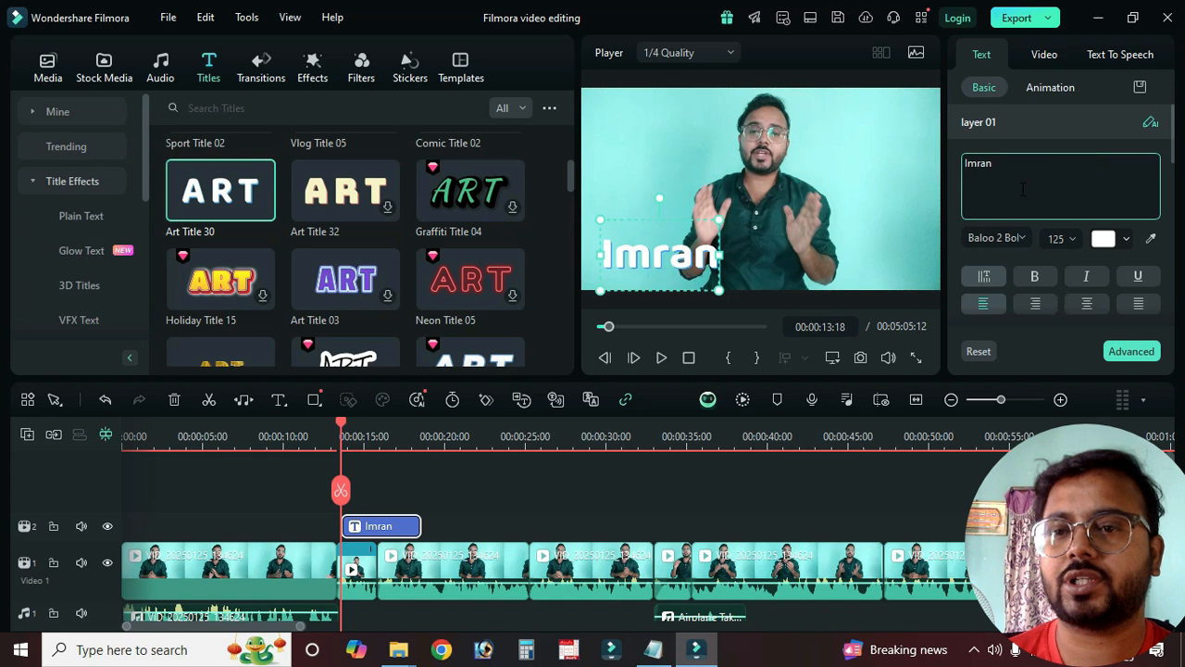
Step: Look through the local fonts for the name title and try Microsoft Tai Le on it
click(1004, 238)
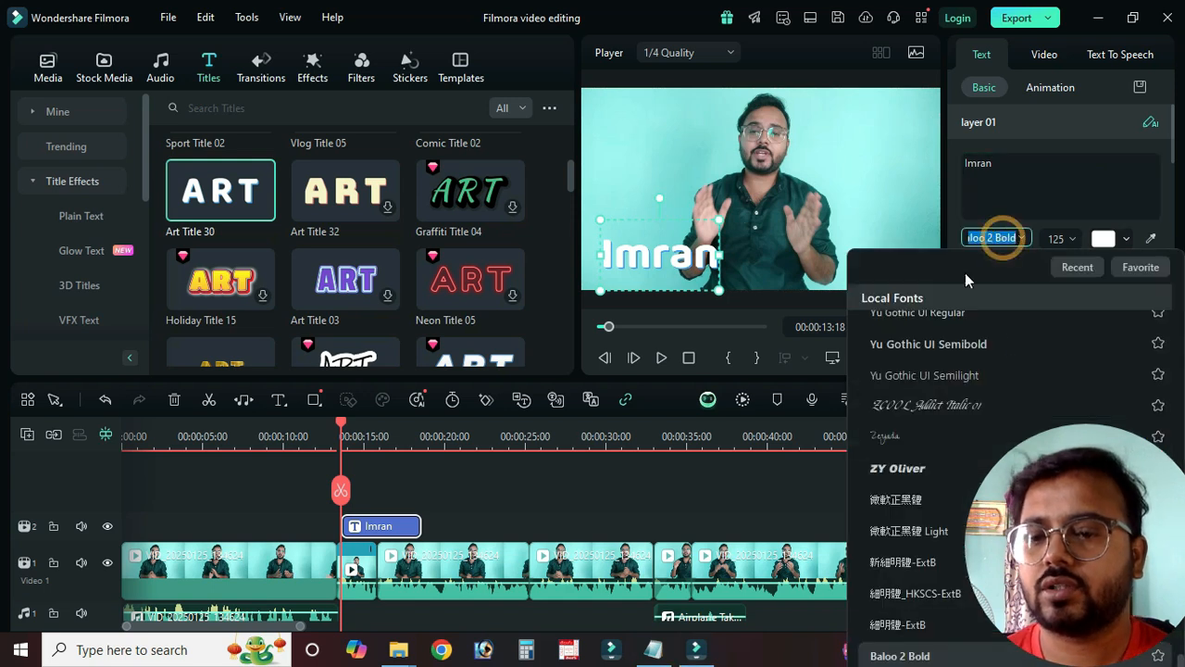
scroll(935, 380, up, 5)
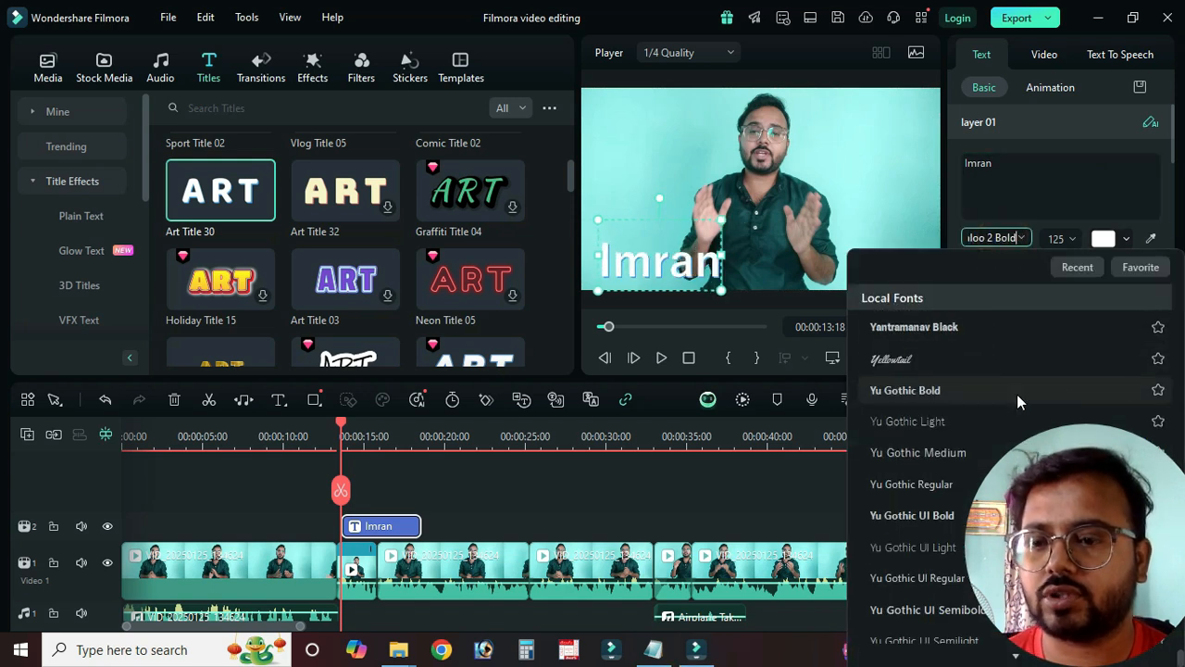
scroll(917, 352, up, 8)
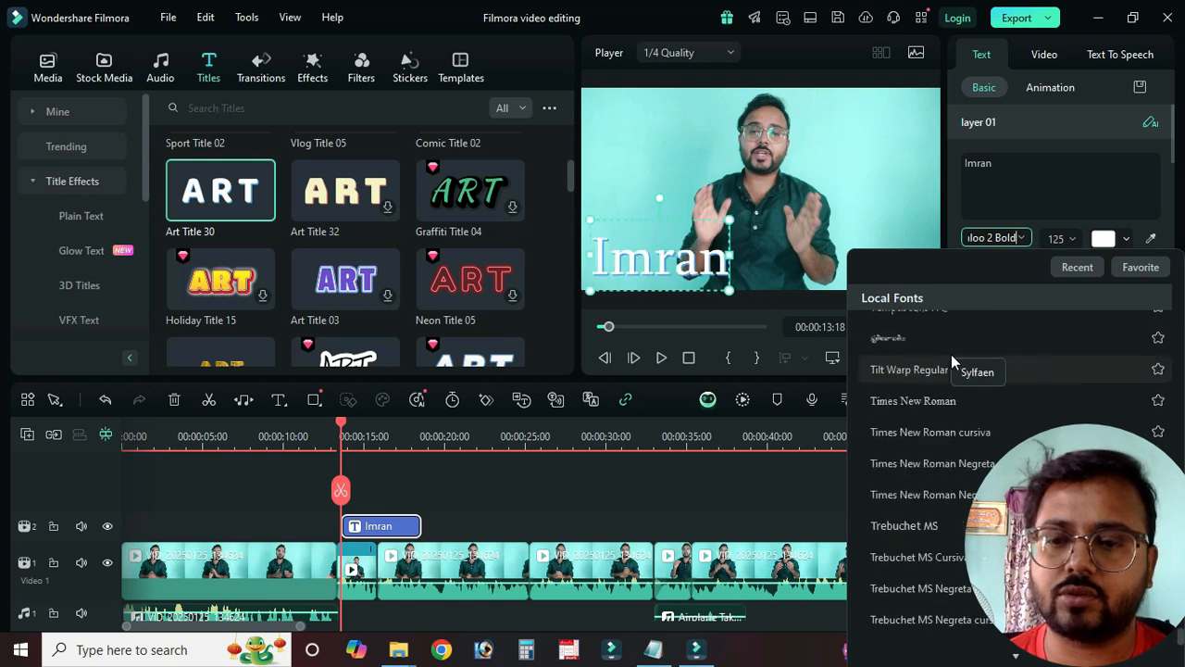
scroll(954, 366, up, 6)
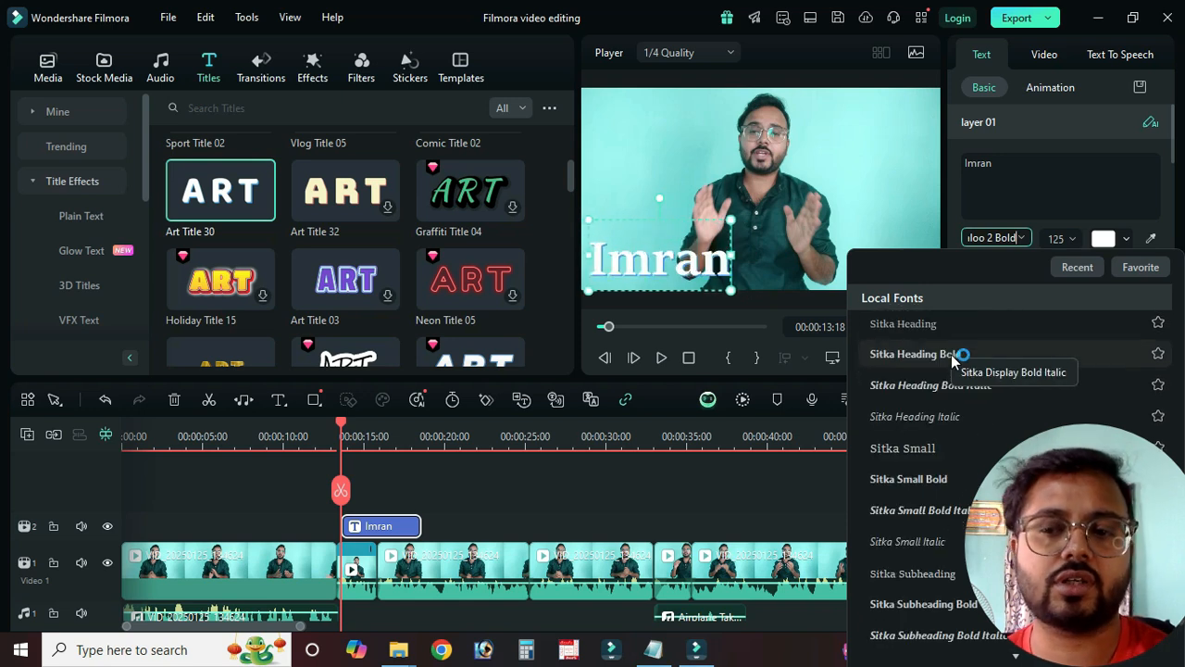
scroll(963, 375, up, 8)
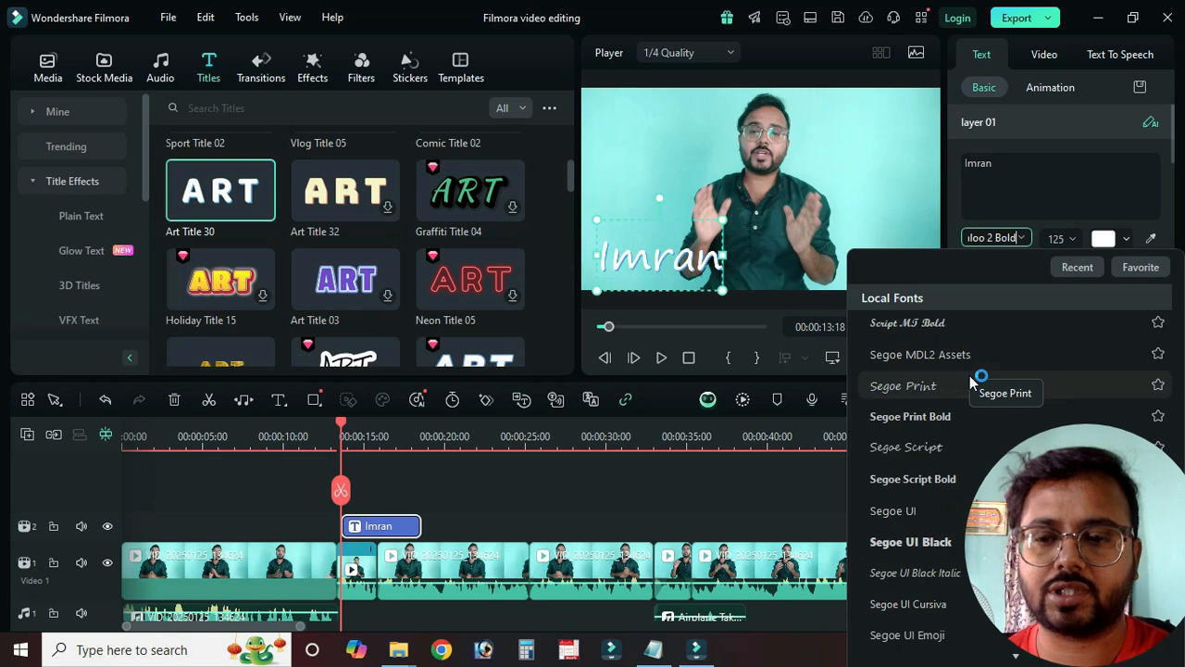
scroll(963, 375, up, 10)
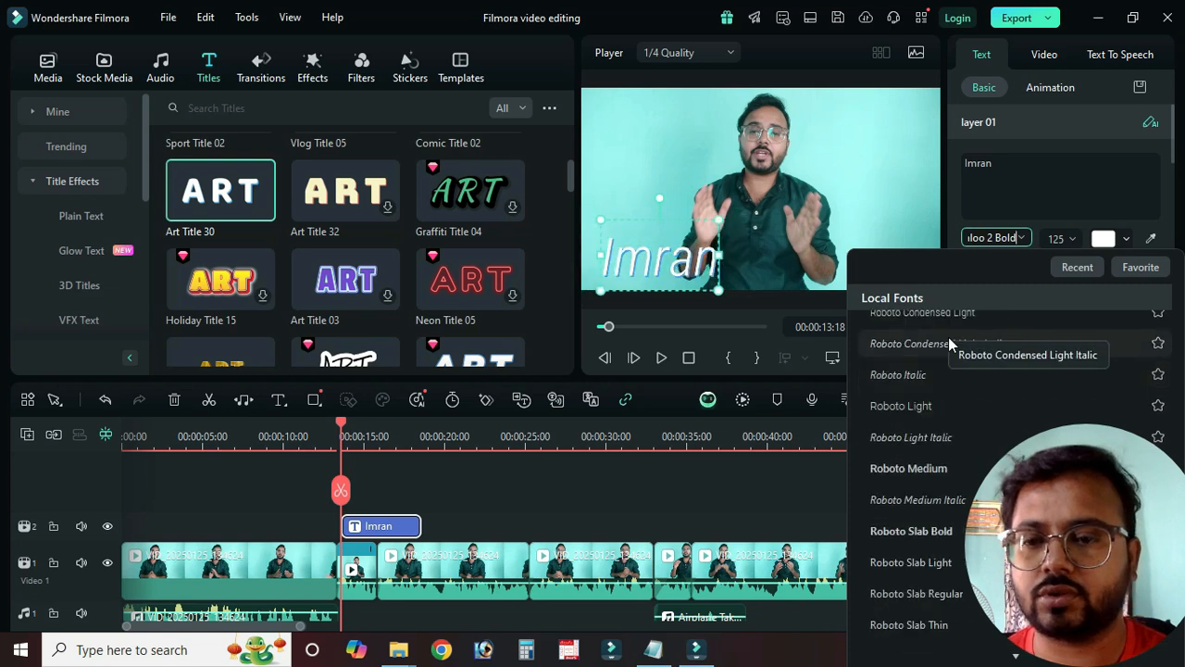
scroll(946, 376, up, 10)
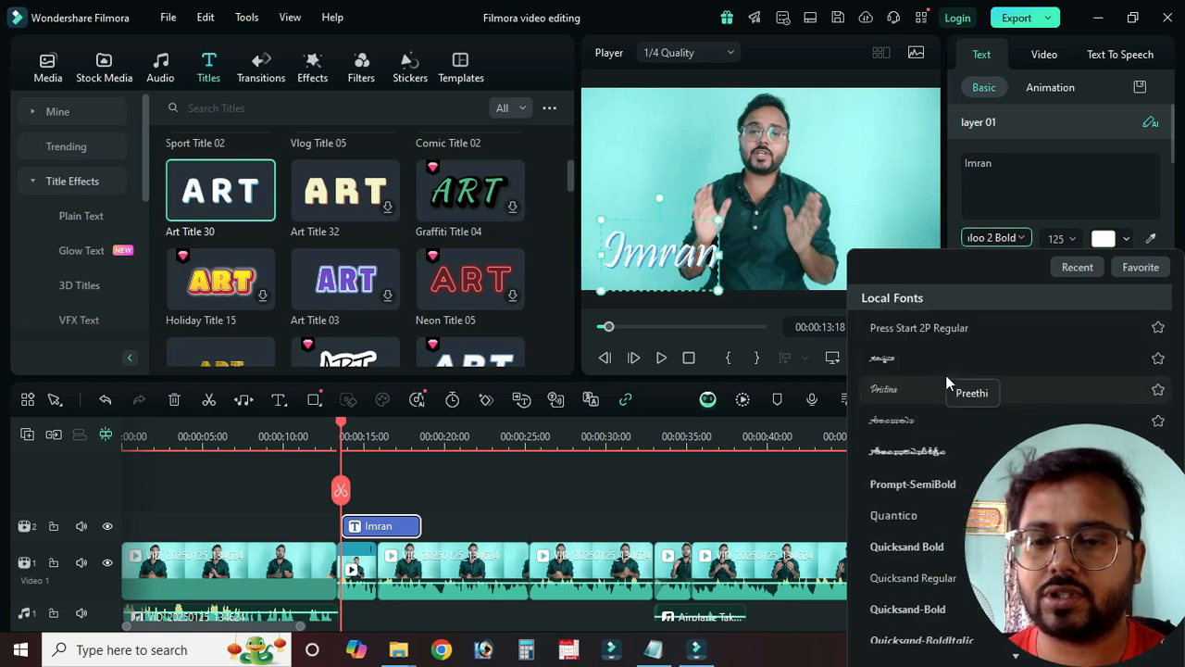
scroll(946, 380, up, 12)
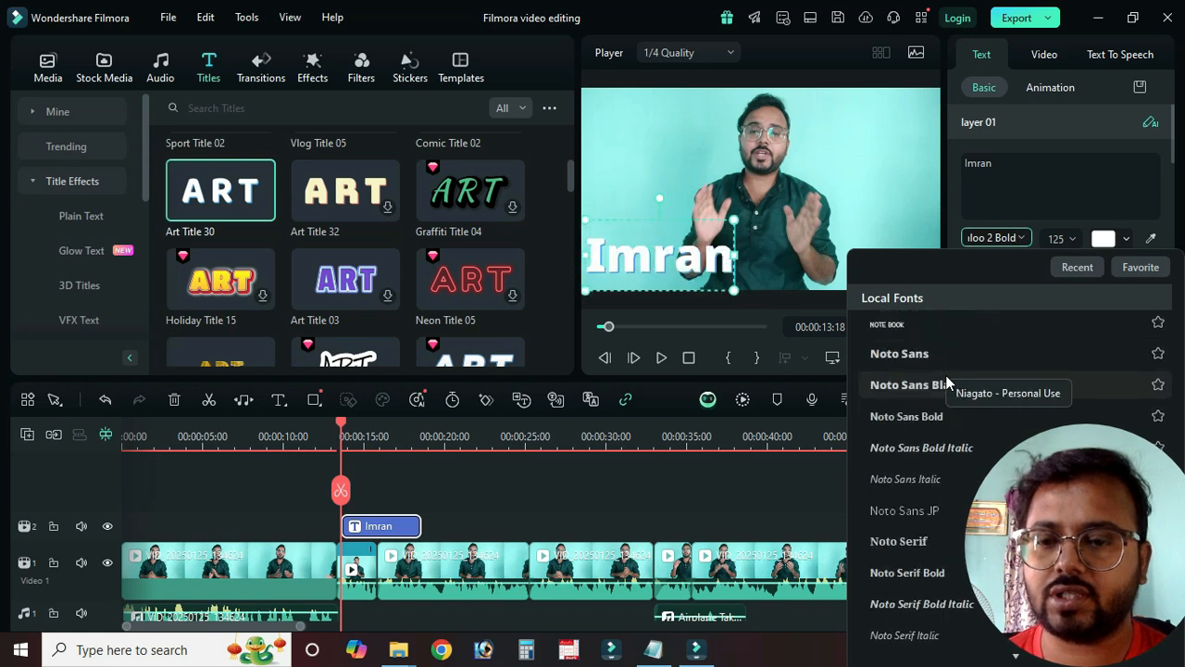
scroll(945, 375, up, 8)
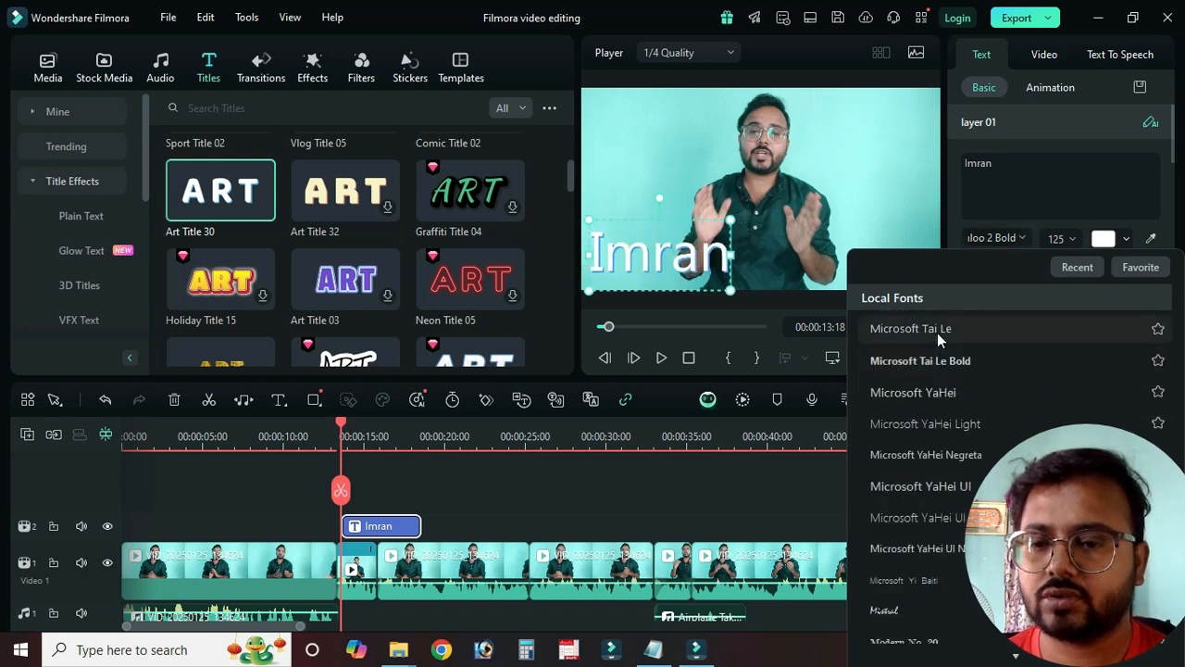
click(937, 333)
Step: Try the Aaradhana font on the name title
click(992, 239)
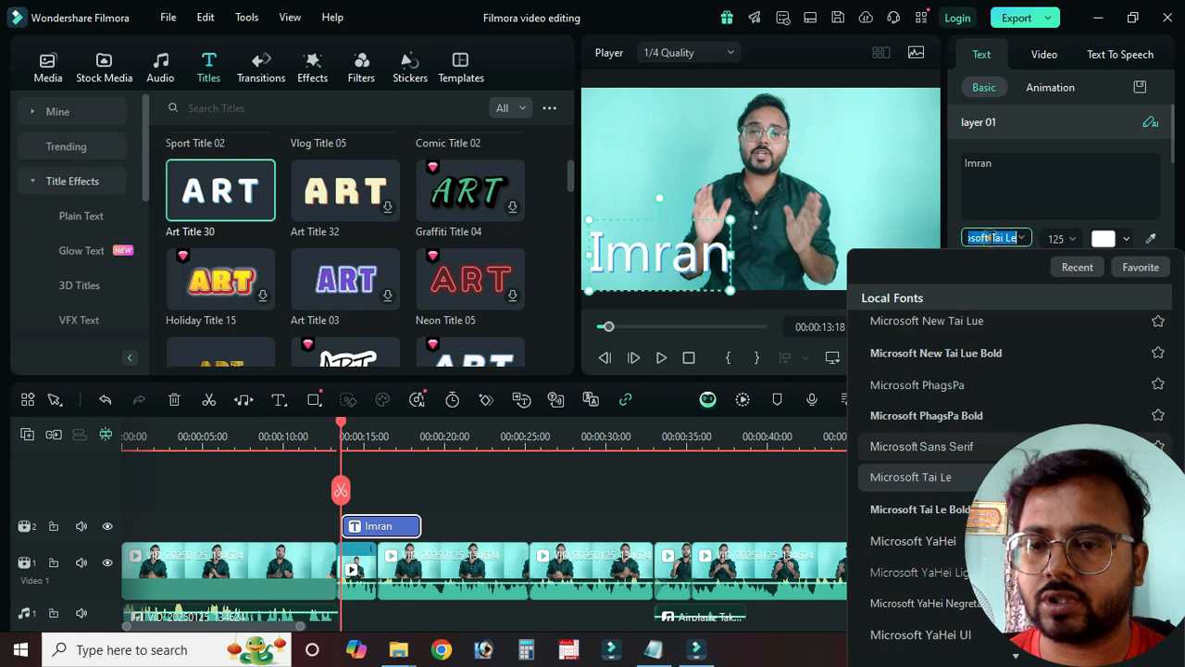
drag(1177, 396, 1175, 295)
click(946, 326)
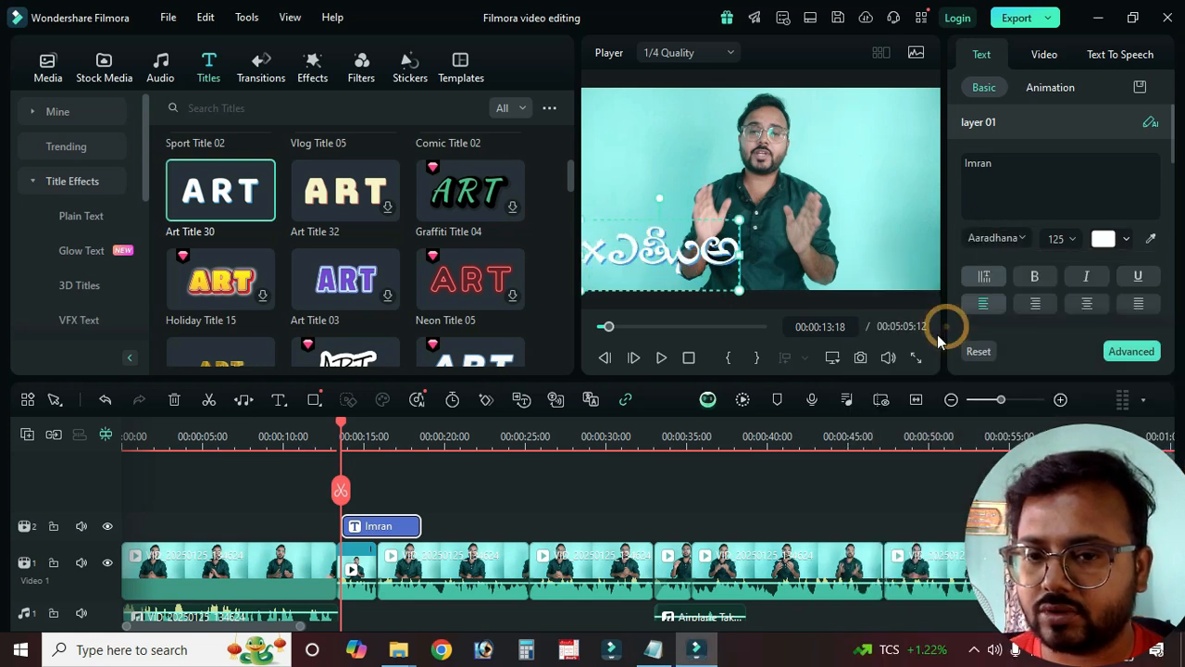
Step: Set the name title's font to Abril Fatface and adjust its position at the frame's lower left
click(996, 238)
click(889, 326)
scroll(945, 510, down, 3)
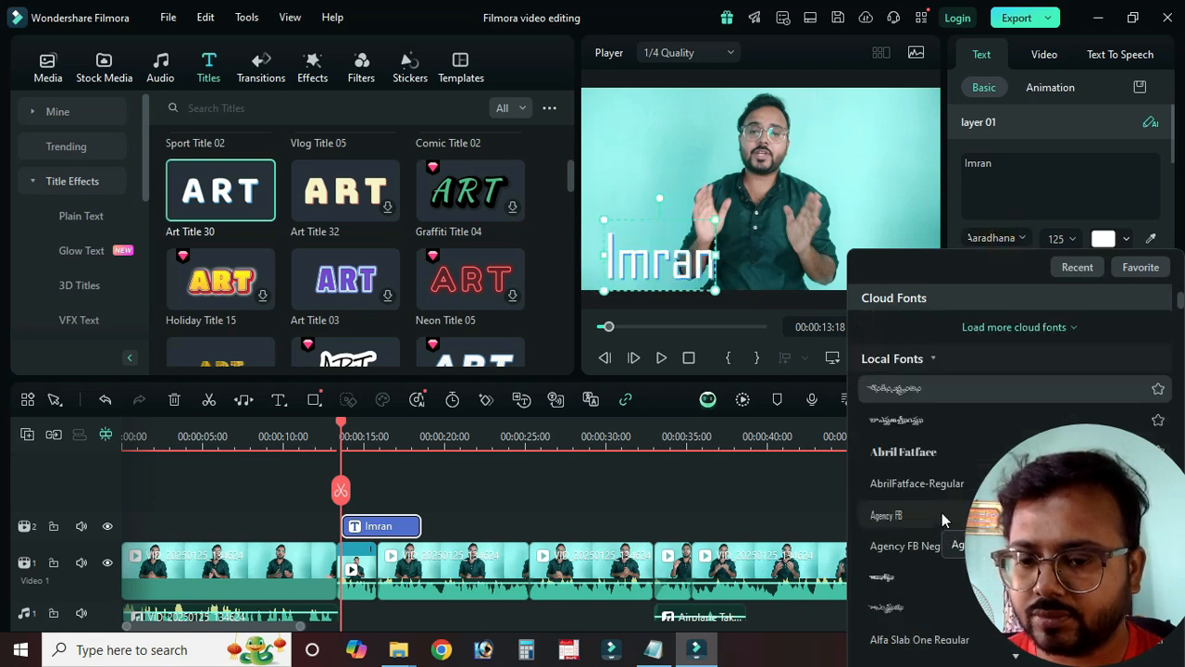
click(941, 456)
click(775, 247)
click(657, 260)
mouse_move(663, 260)
mouse_down()
mouse_move(813, 264)
mouse_move(648, 268)
mouse_up()
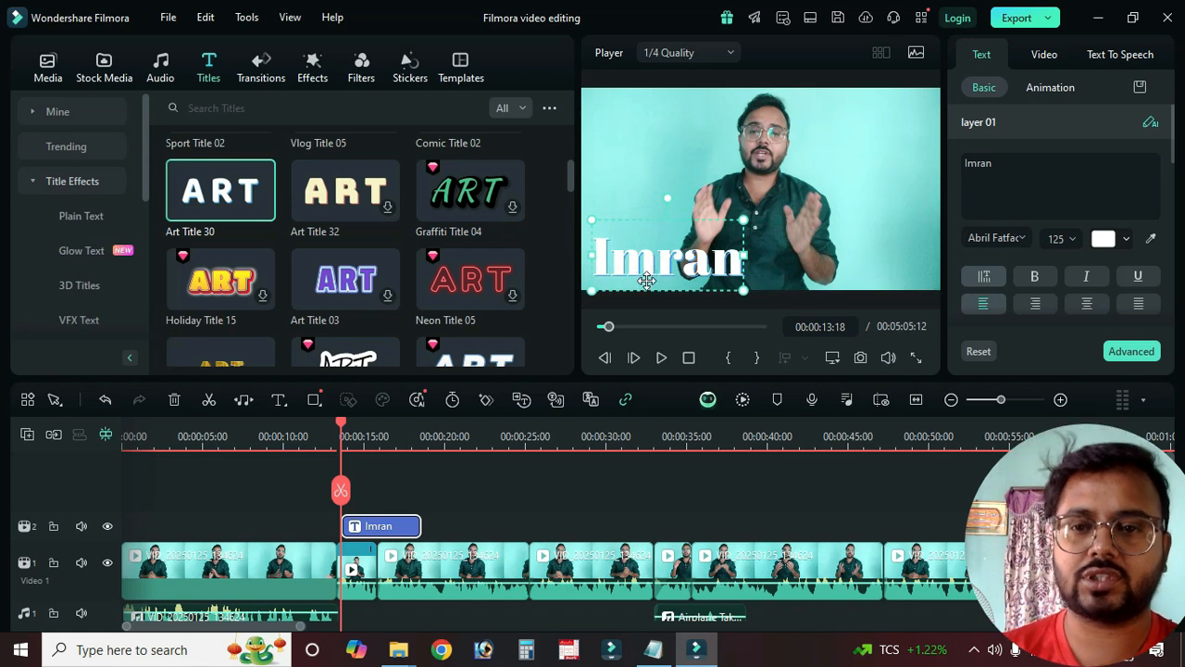
Step: Reduce the name title to about size 80 at the frame's lower left, undoing the accidental shift of the video clip
click(1061, 237)
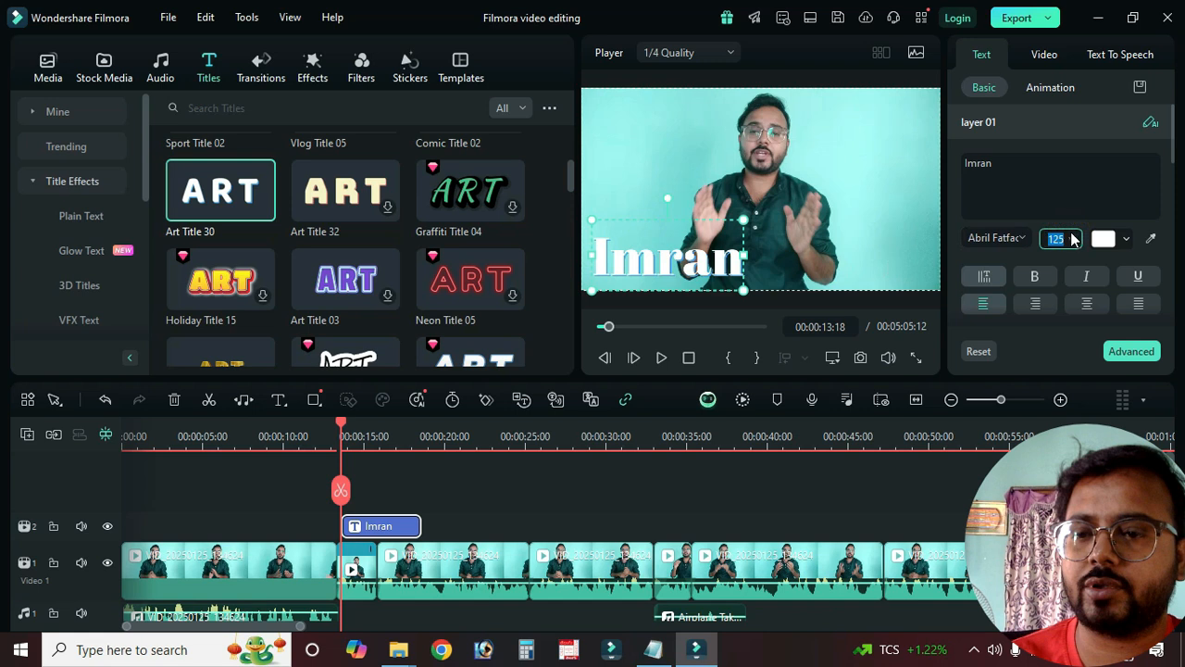
click(1072, 238)
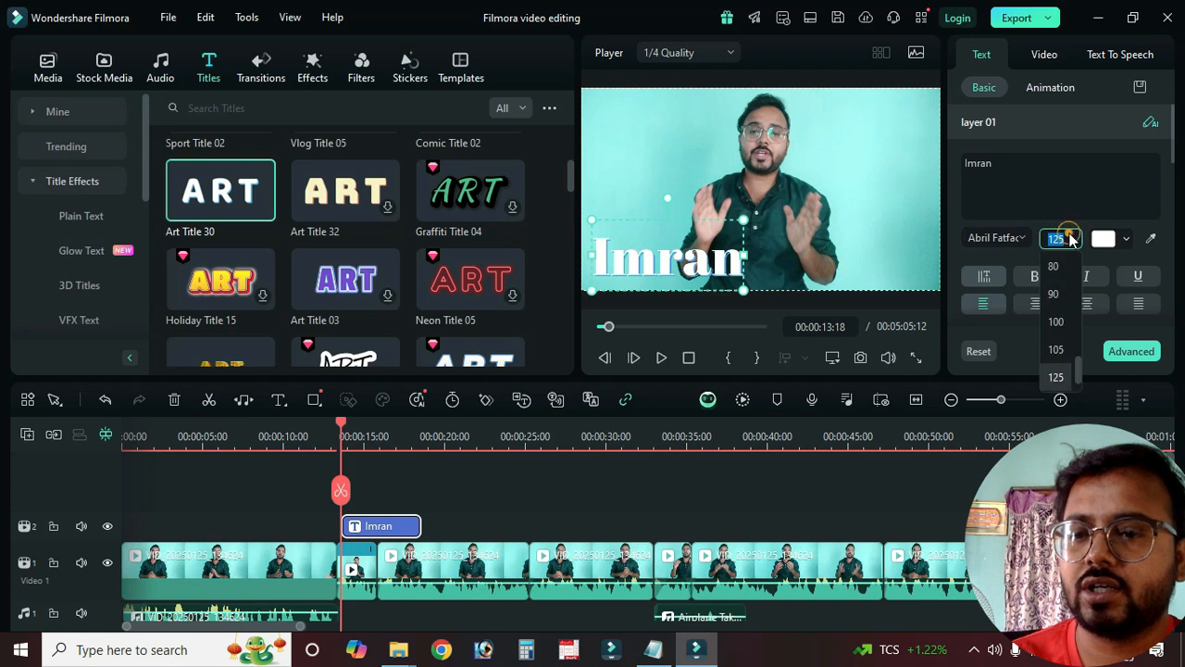
click(1061, 318)
drag(725, 238, 662, 265)
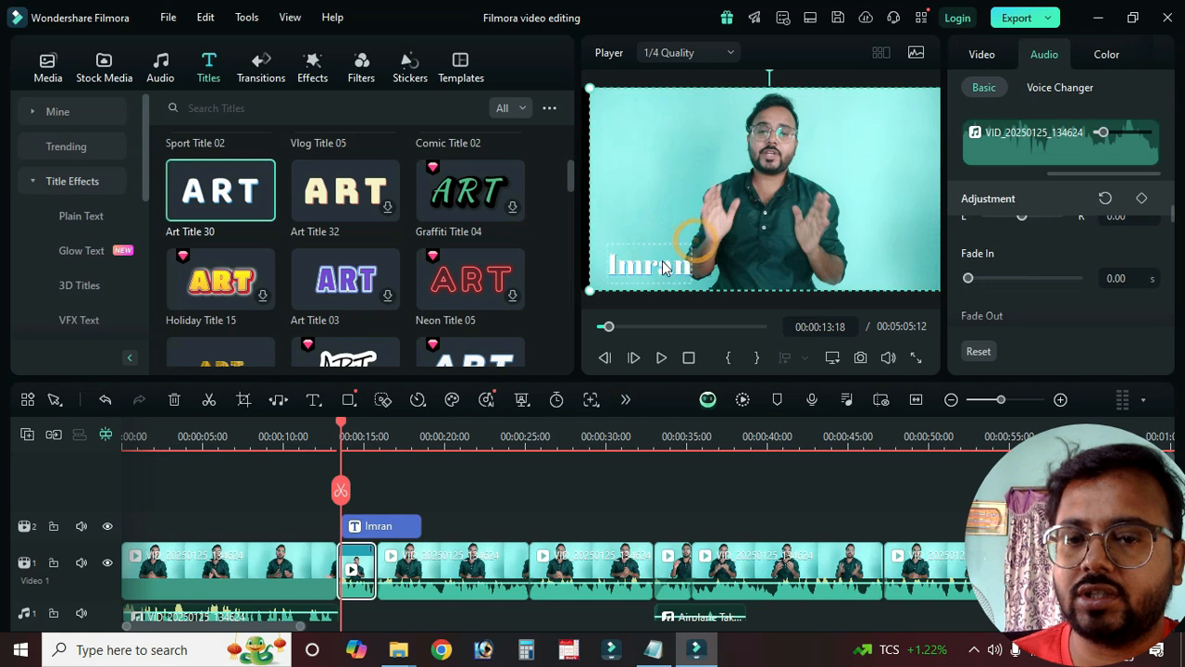
key(ctrl+z)
click(693, 256)
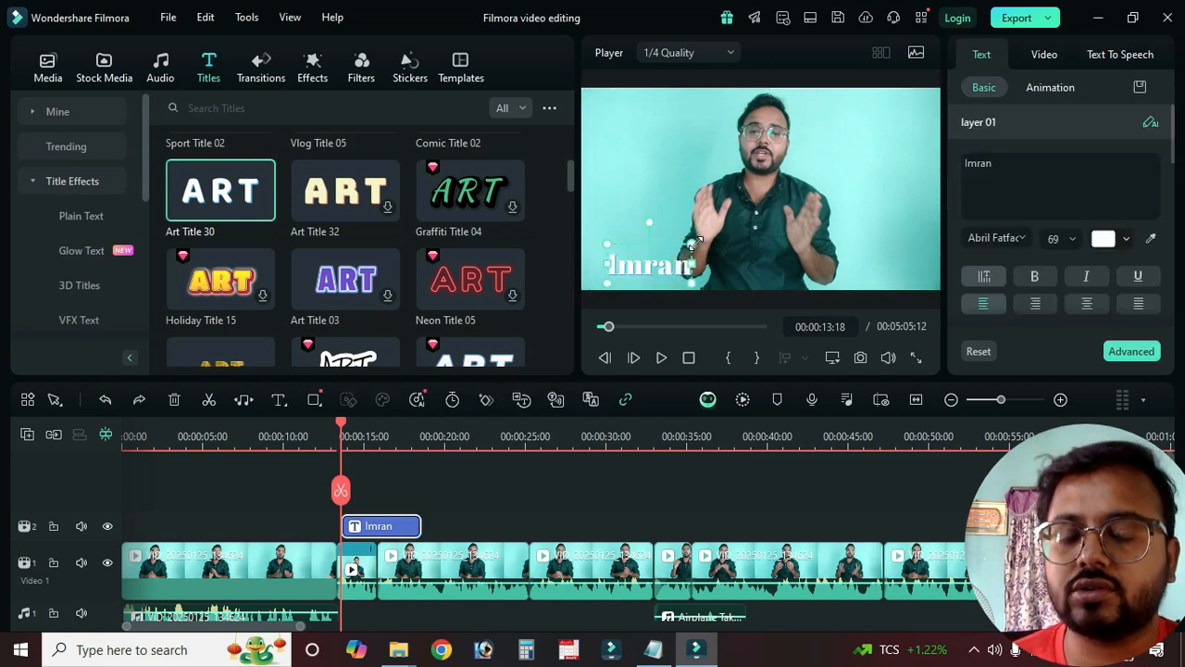
mouse_move(693, 243)
mouse_down()
mouse_move(804, 197)
mouse_move(652, 266)
mouse_move(700, 263)
mouse_up()
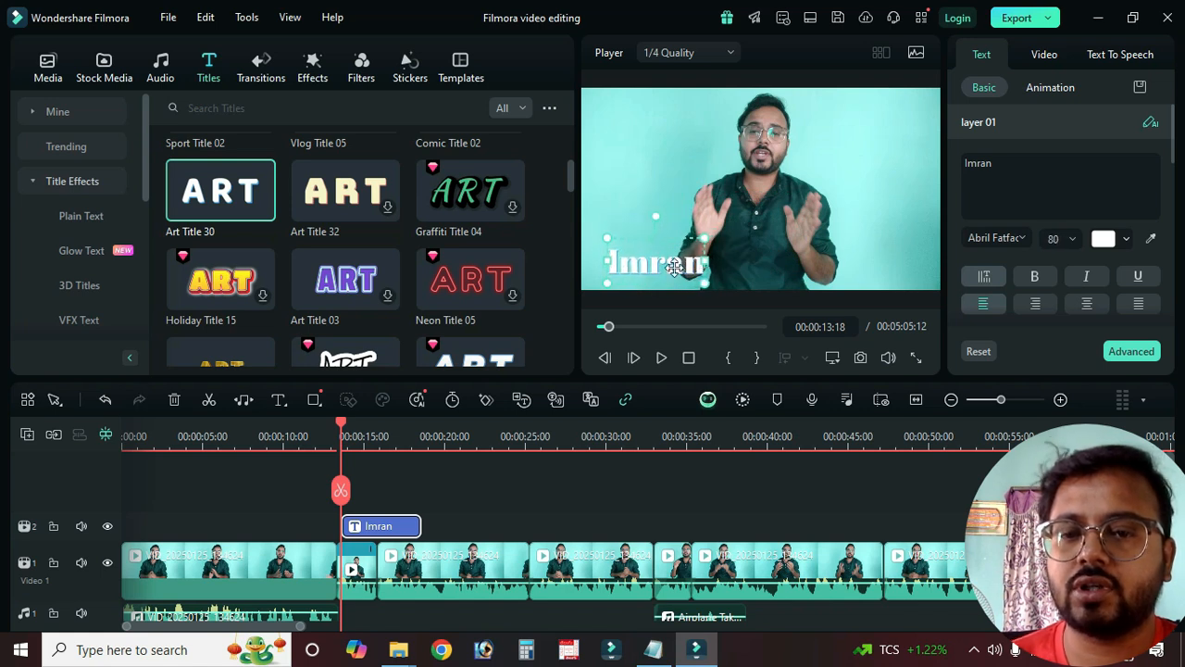
Step: Try dark red on the title text and replace it with a custom dark blue
click(1106, 240)
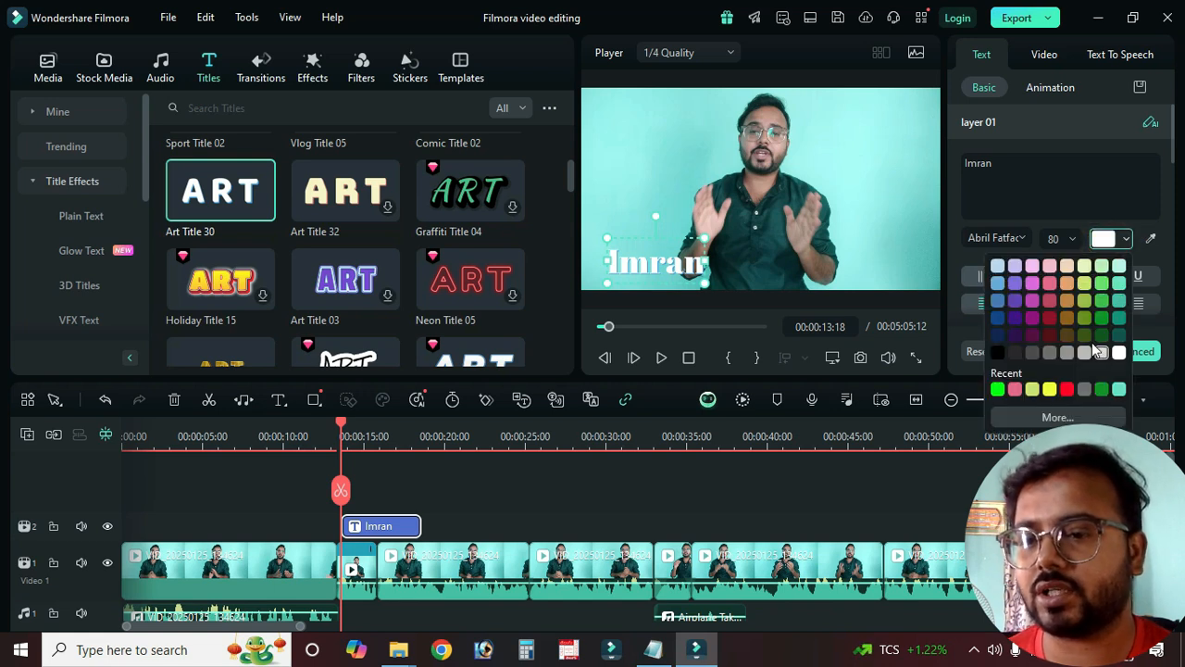
click(1048, 318)
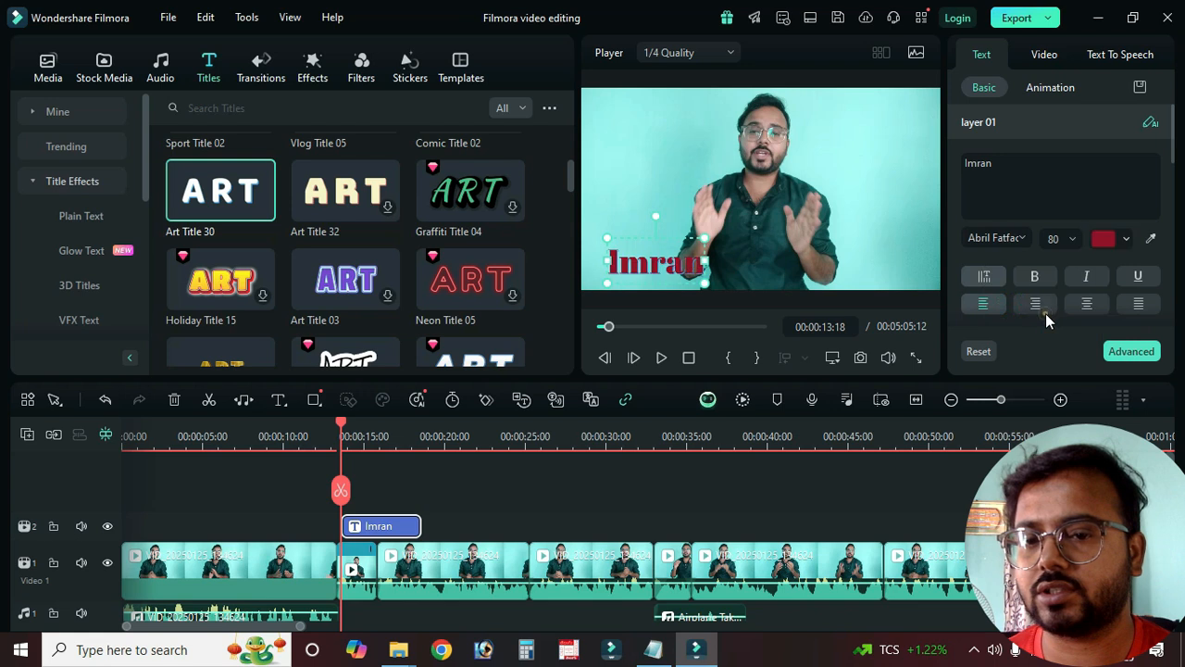
click(1109, 240)
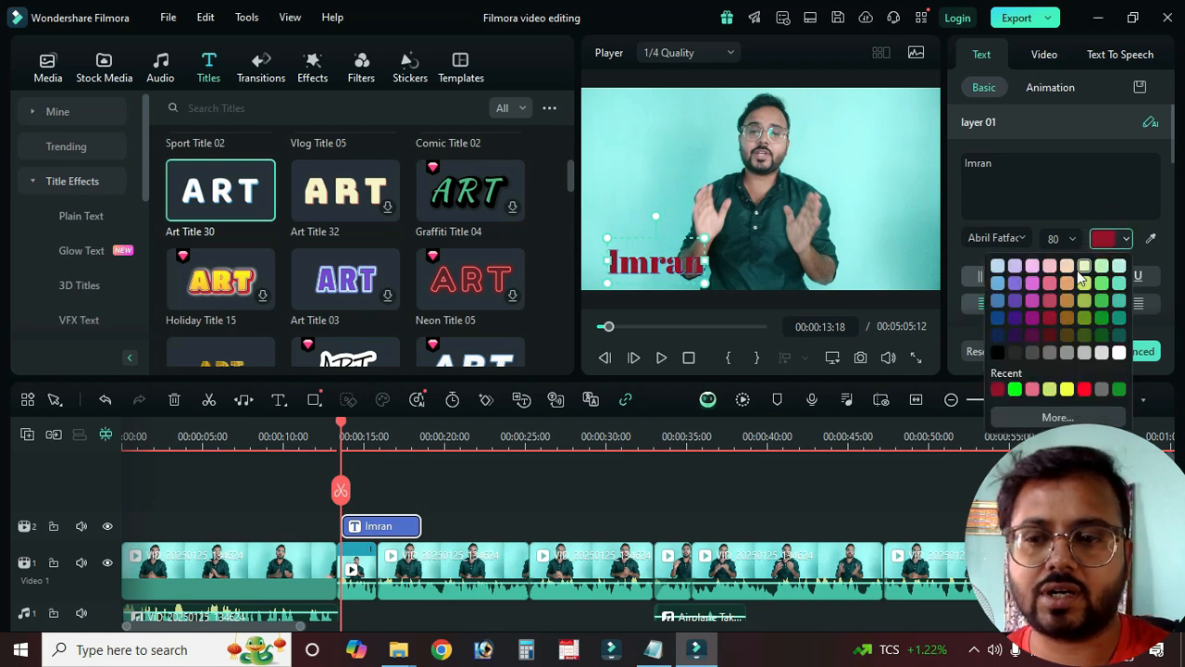
click(1054, 417)
drag(587, 136, 255, 97)
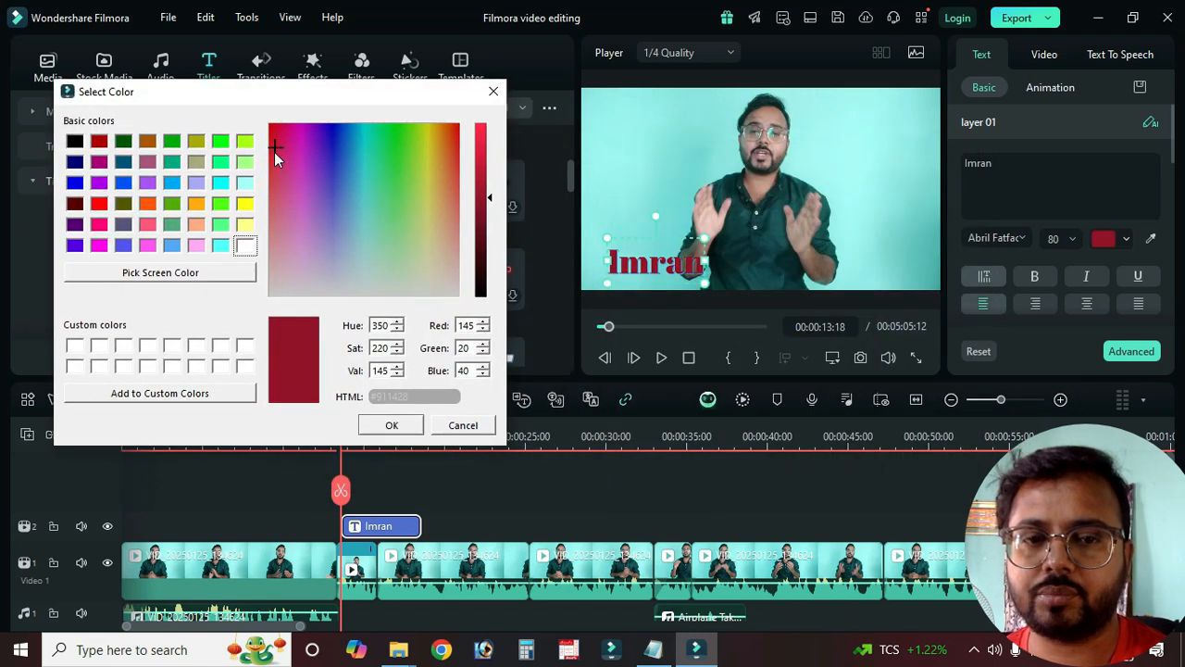
click(353, 137)
mouse_move(352, 135)
mouse_down()
mouse_move(349, 175)
mouse_move(348, 139)
mouse_up()
click(393, 426)
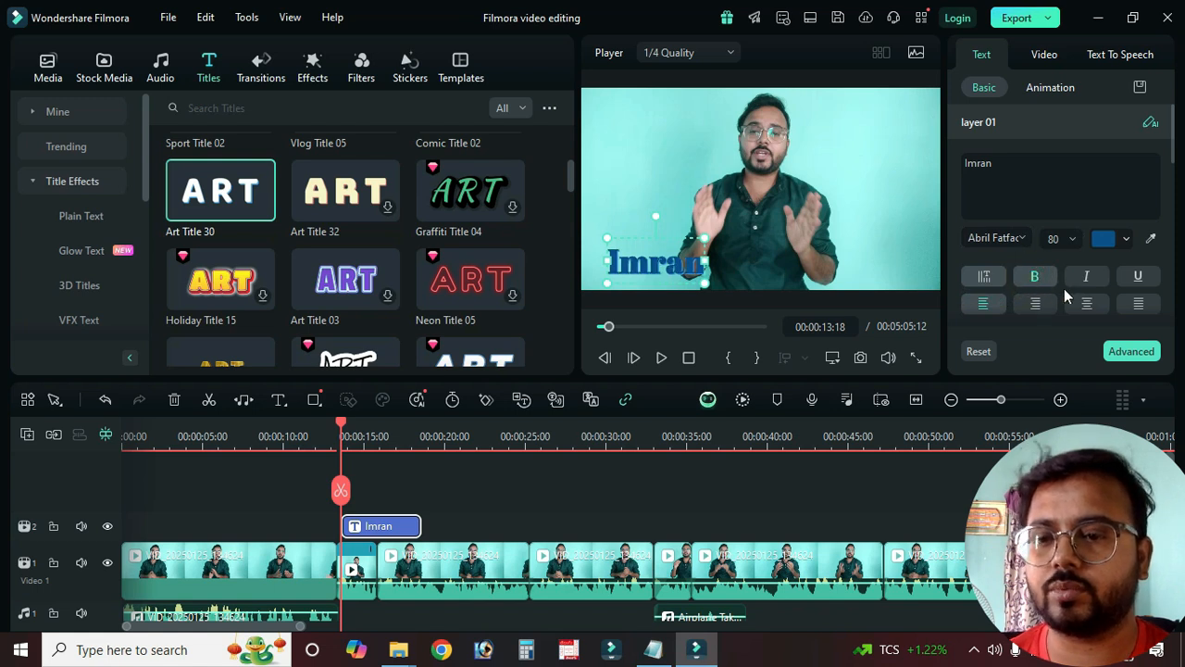
Step: Make the name title's text bold, italic and underlined
click(1086, 276)
click(1132, 276)
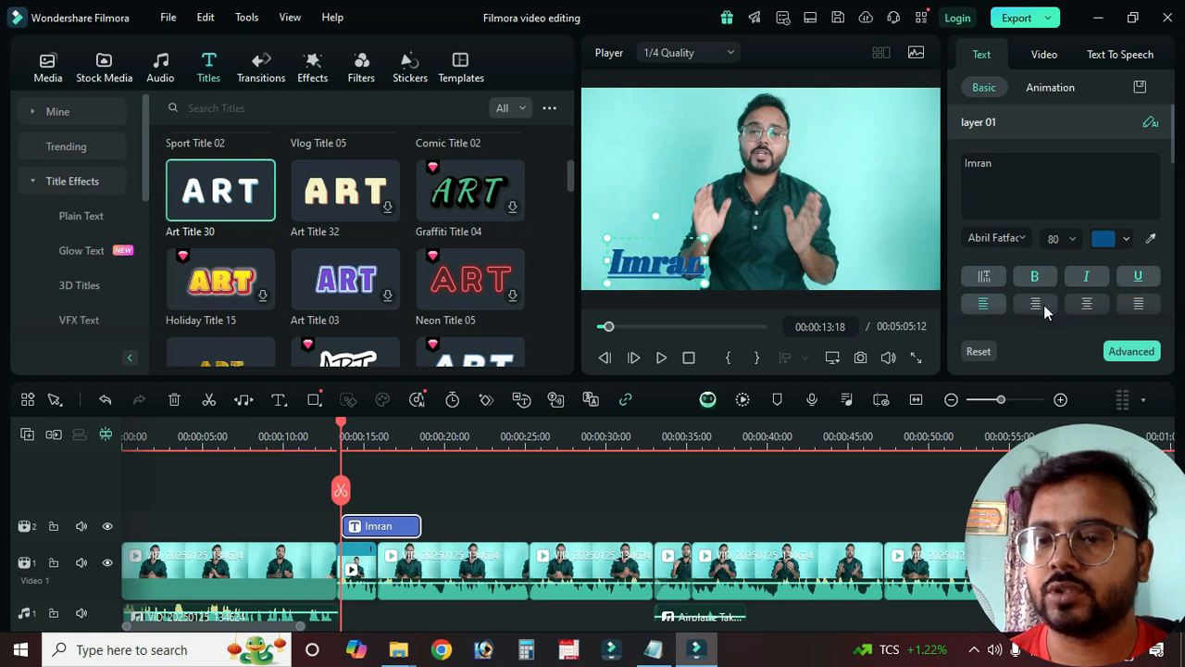
Step: Try right, centre and justified alignment on the single-line title and return it to left alignment
click(1090, 304)
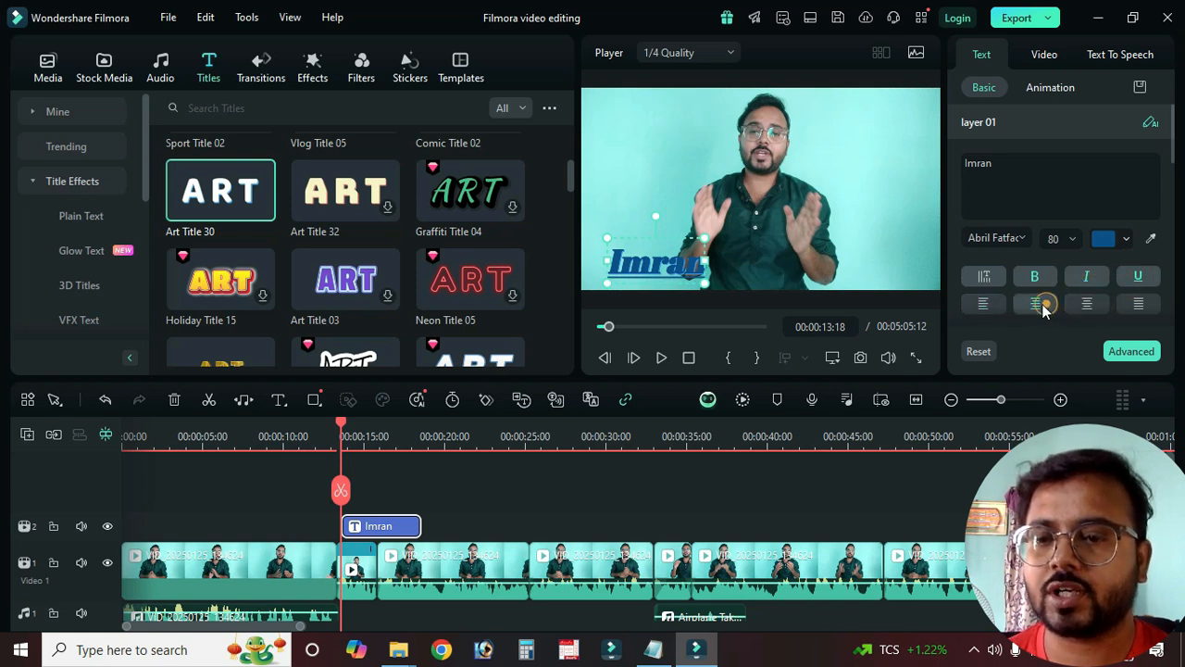
click(1086, 306)
click(1138, 306)
click(984, 311)
click(984, 311)
scroll(1102, 305, down, 1)
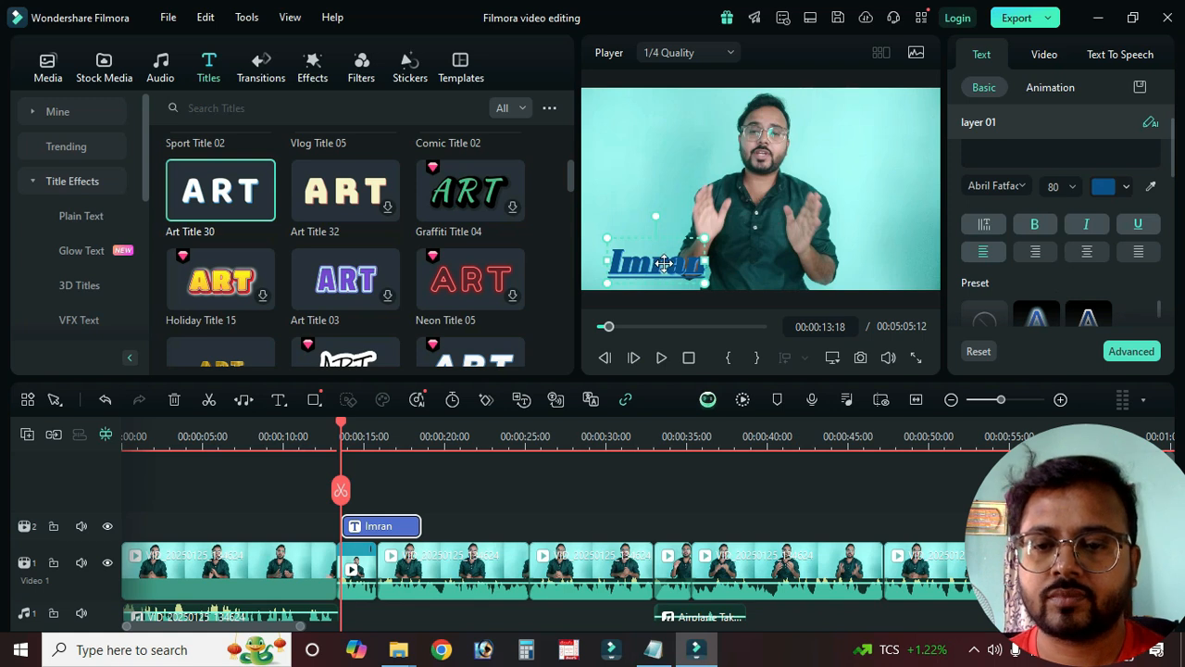
Step: Add the second line "hai how are you" below the name and move the title so both lines fit inside the frame
click(711, 264)
click(686, 270)
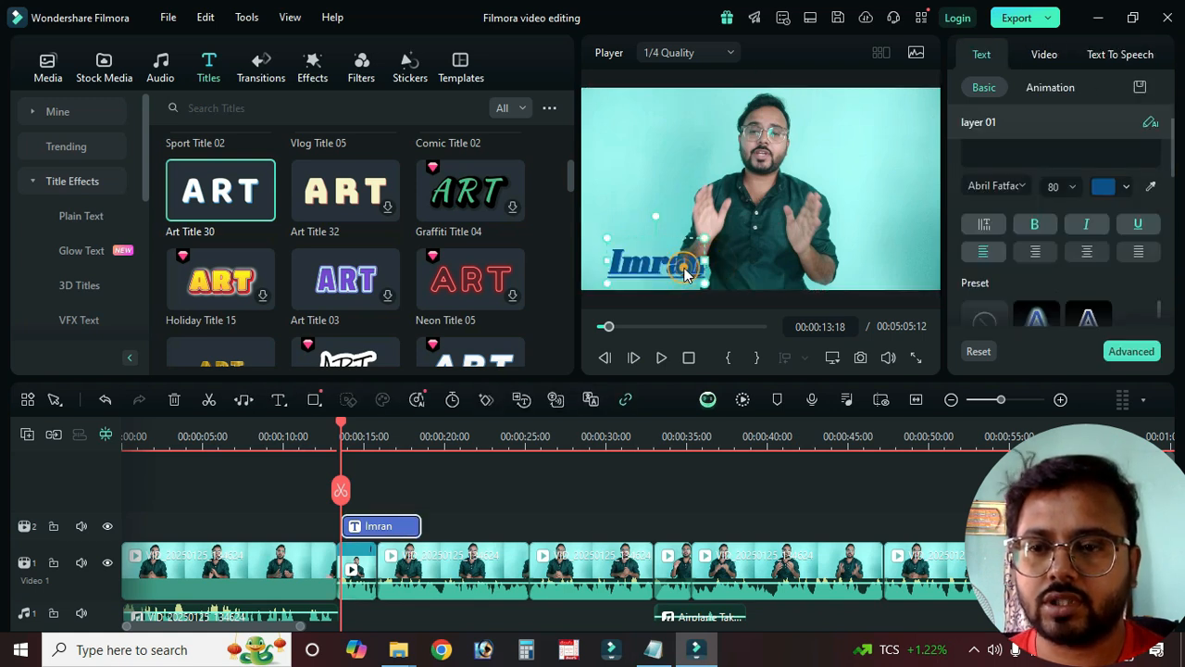
scroll(1035, 135, up, 1)
click(1032, 172)
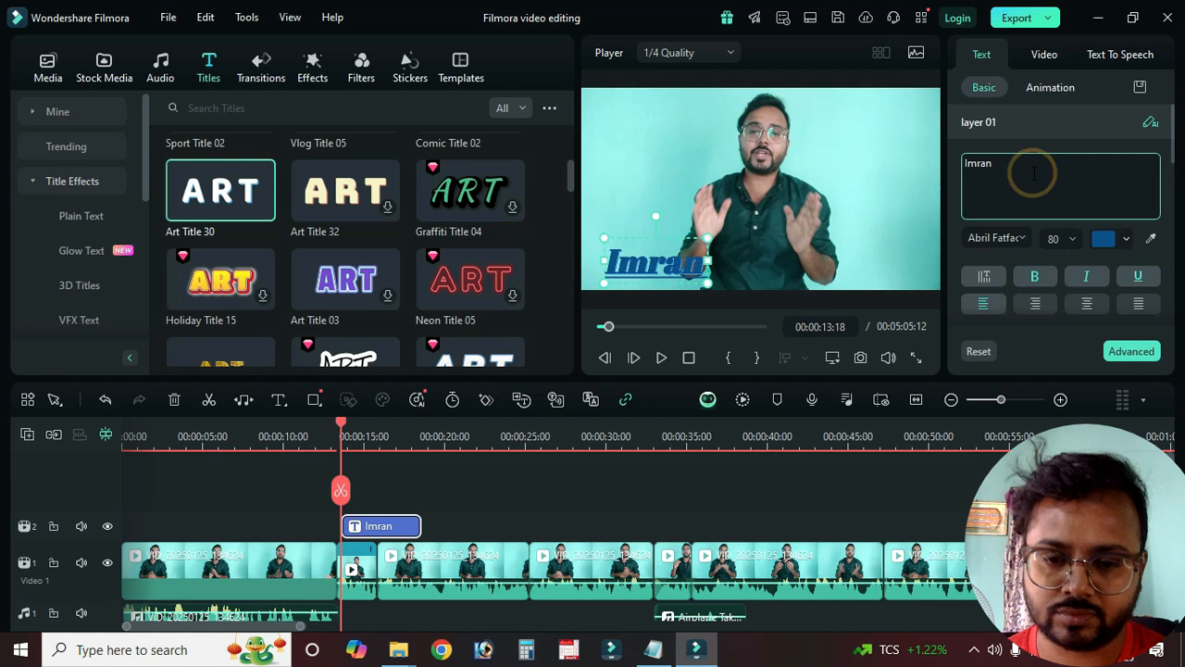
key(Return)
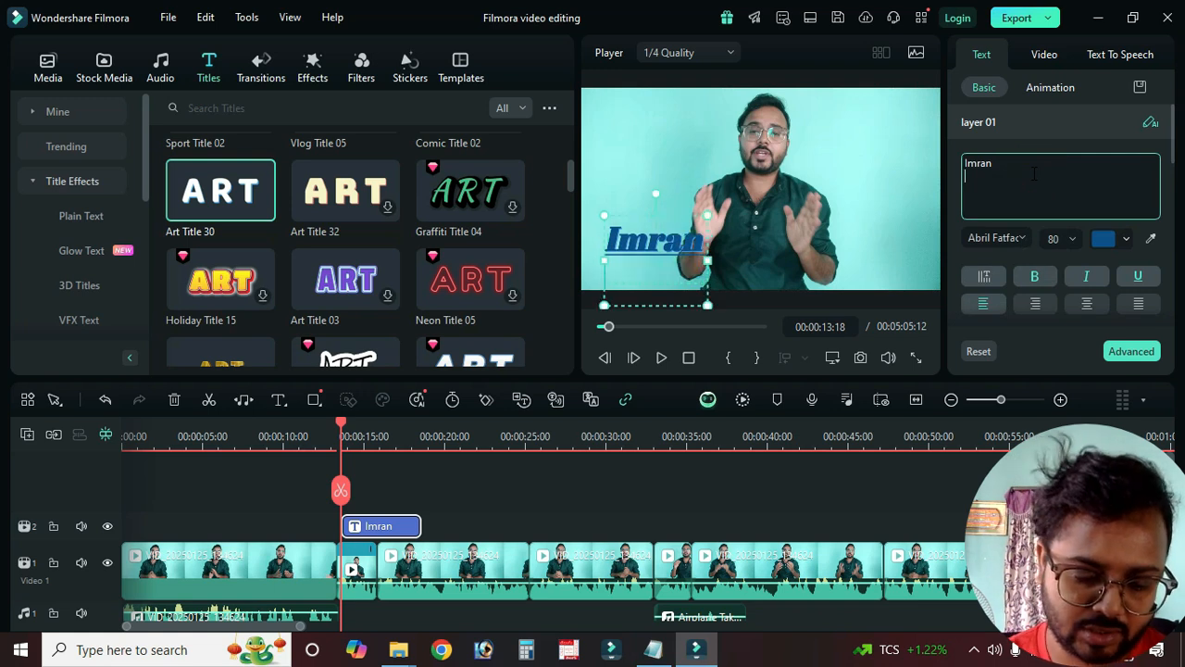
text(hai how are)
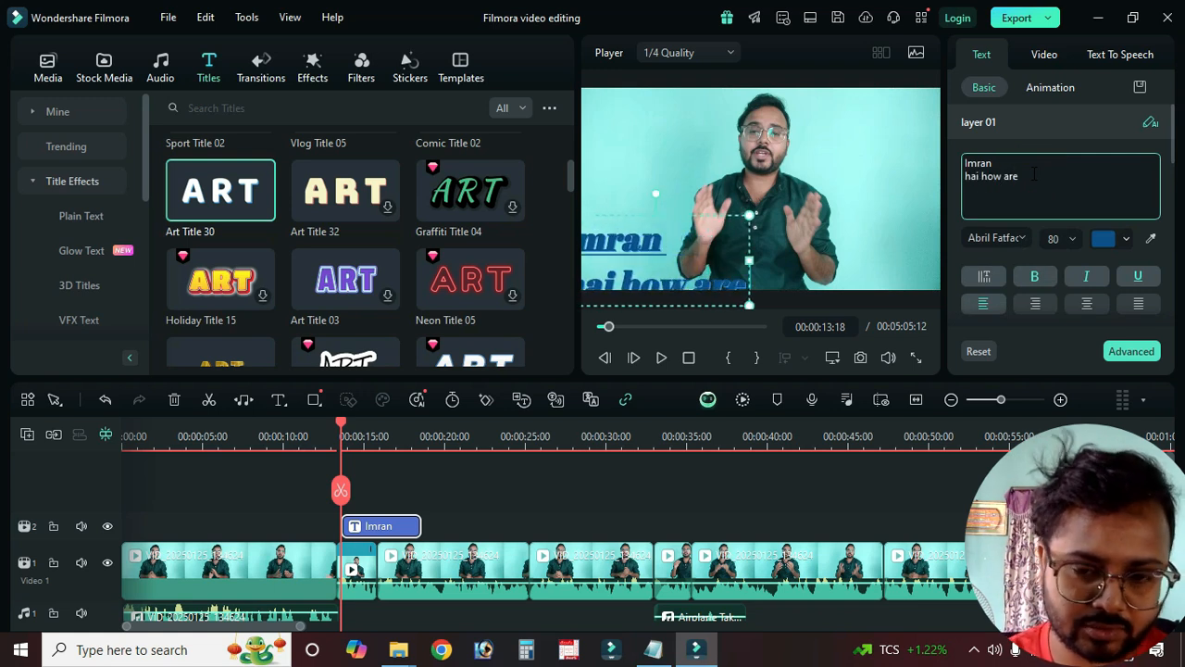
text( you)
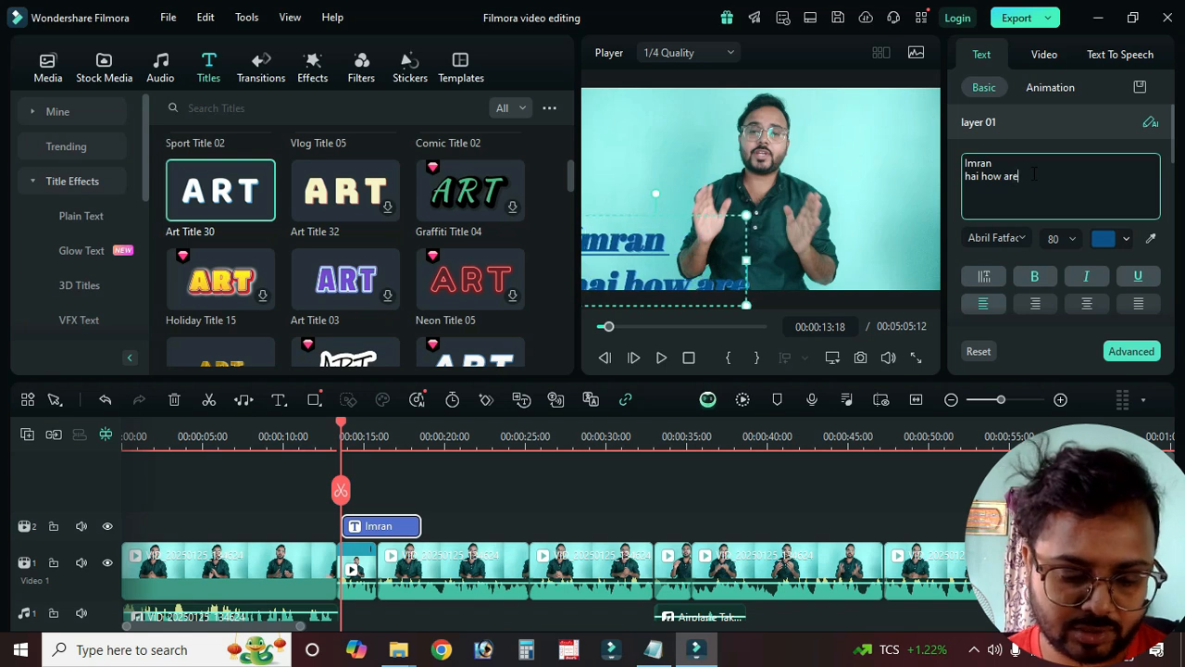
click(649, 269)
click(789, 247)
drag(658, 254, 724, 240)
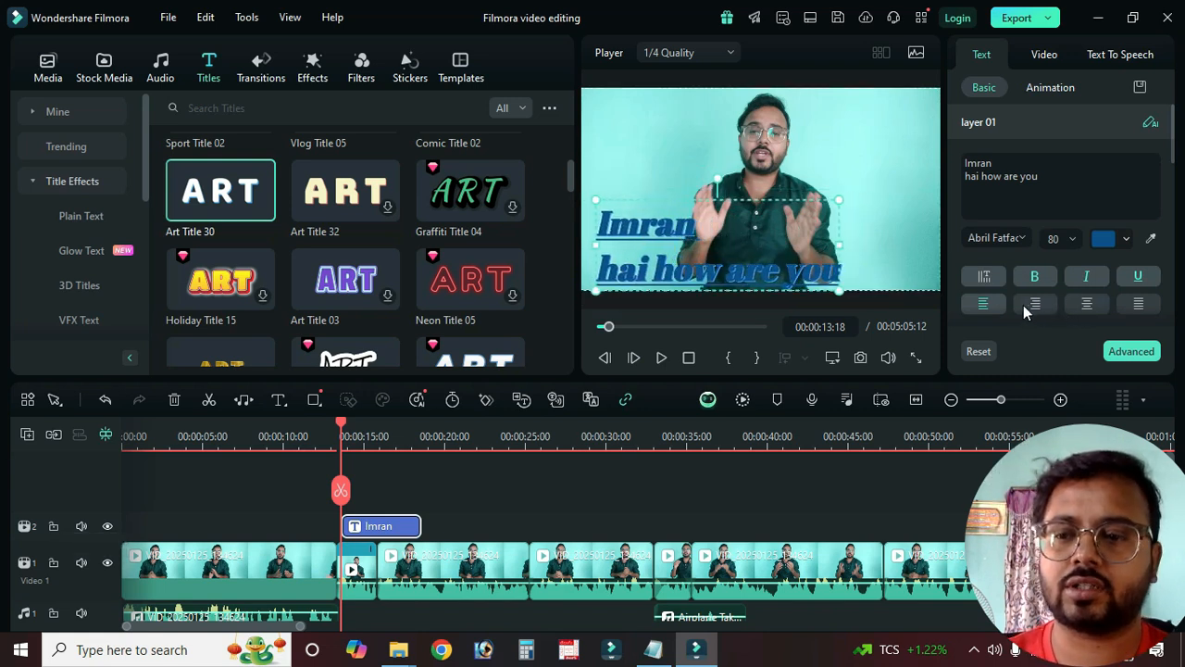
Step: Try centre alignment on the two-line title, shift it toward the frame's lower middle and right-align its text
click(1086, 306)
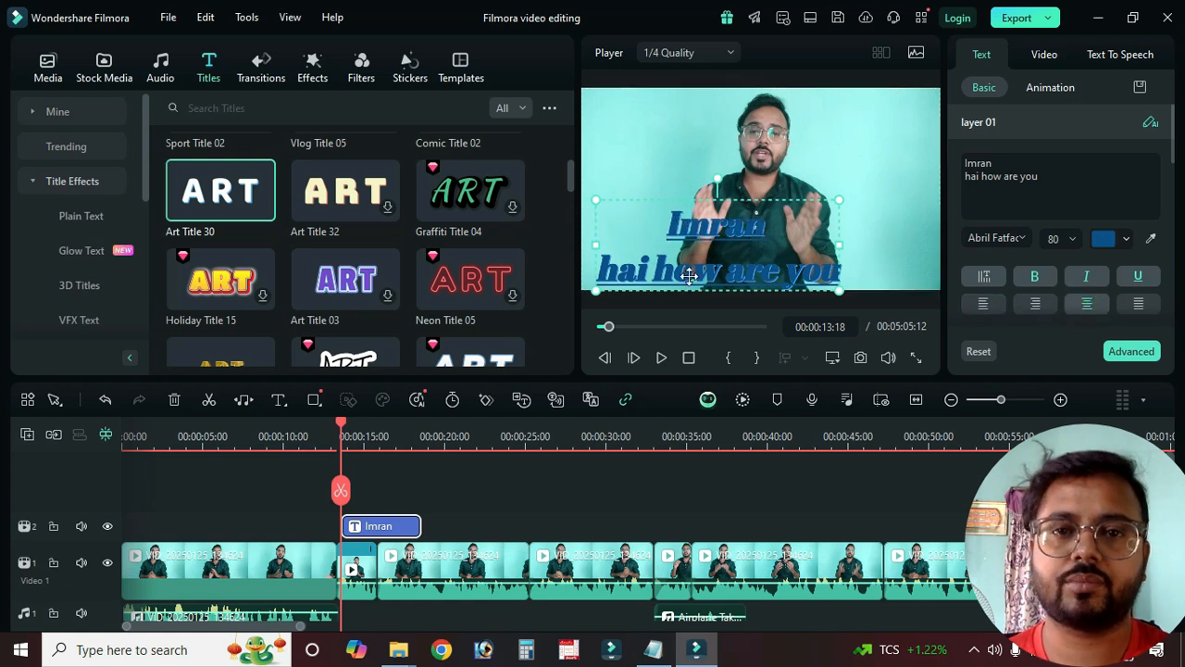
drag(689, 275, 743, 261)
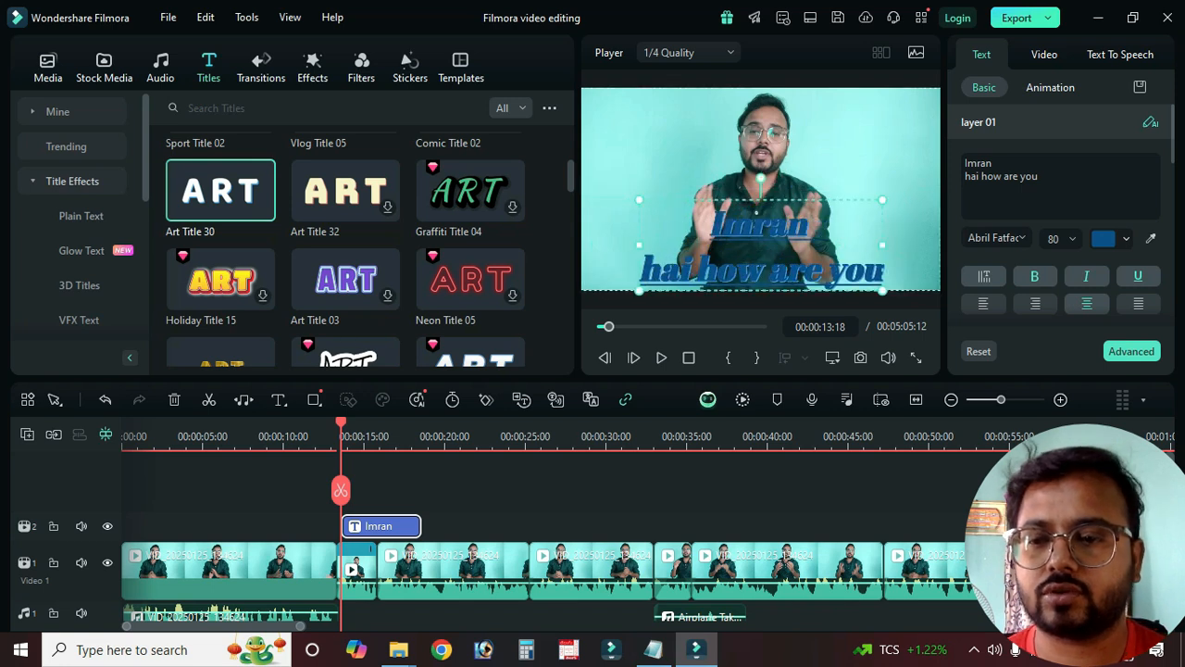
click(1035, 304)
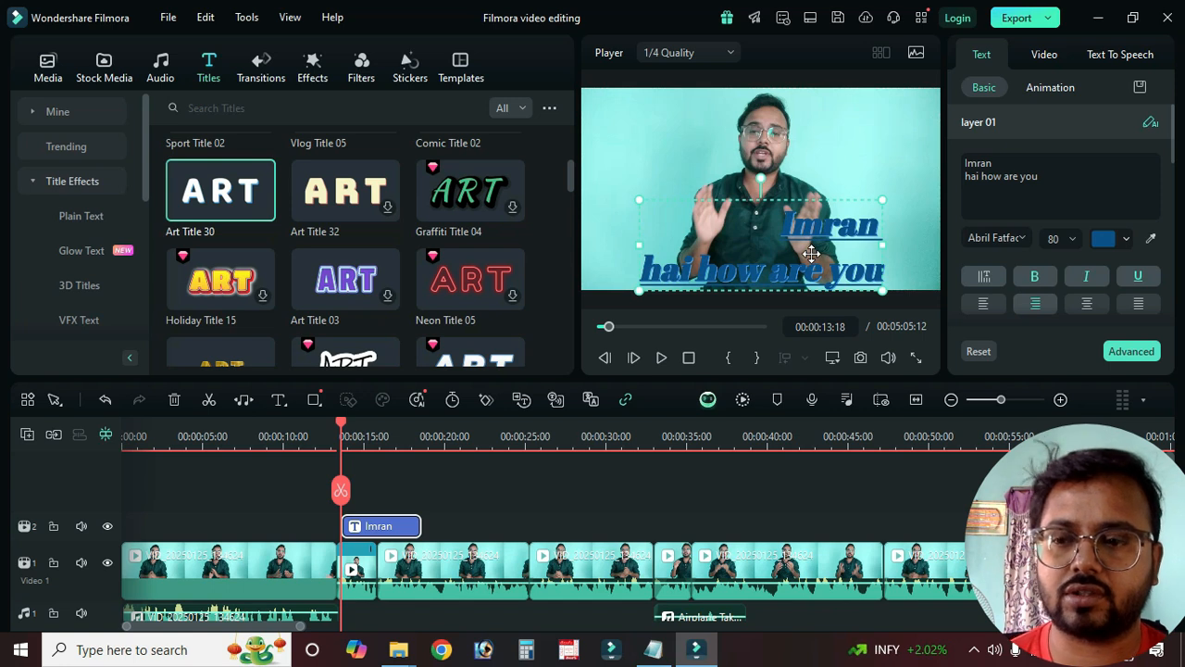
Step: Try justified alignment on the two-line title, and set it to left alignment
click(1144, 305)
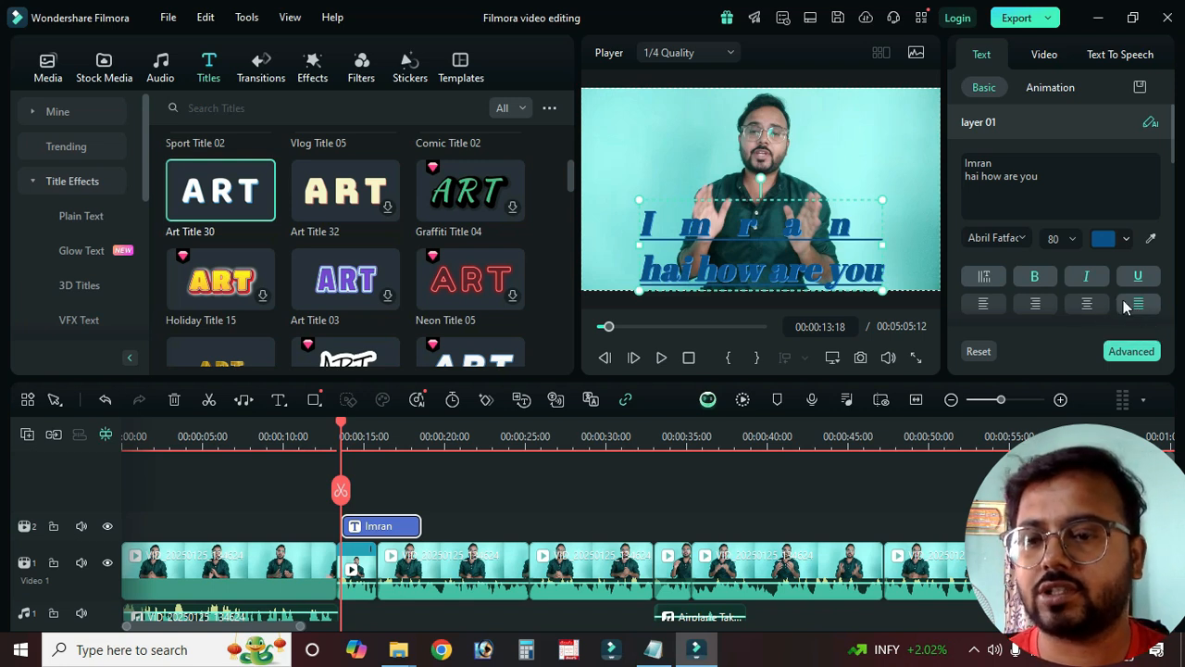
click(980, 305)
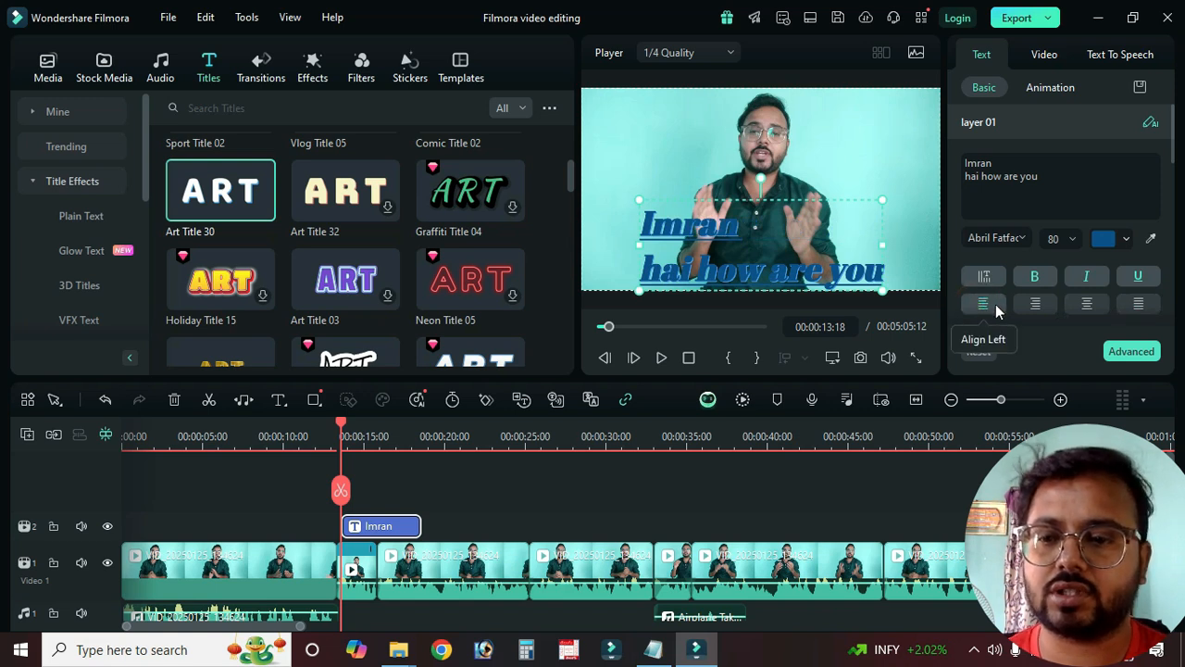
Step: Try several text presets on the title, apply the blue-to-green gradient one, and shift the title toward the frame's lower left
scroll(996, 304, down, 1)
scroll(1119, 245, down, 1)
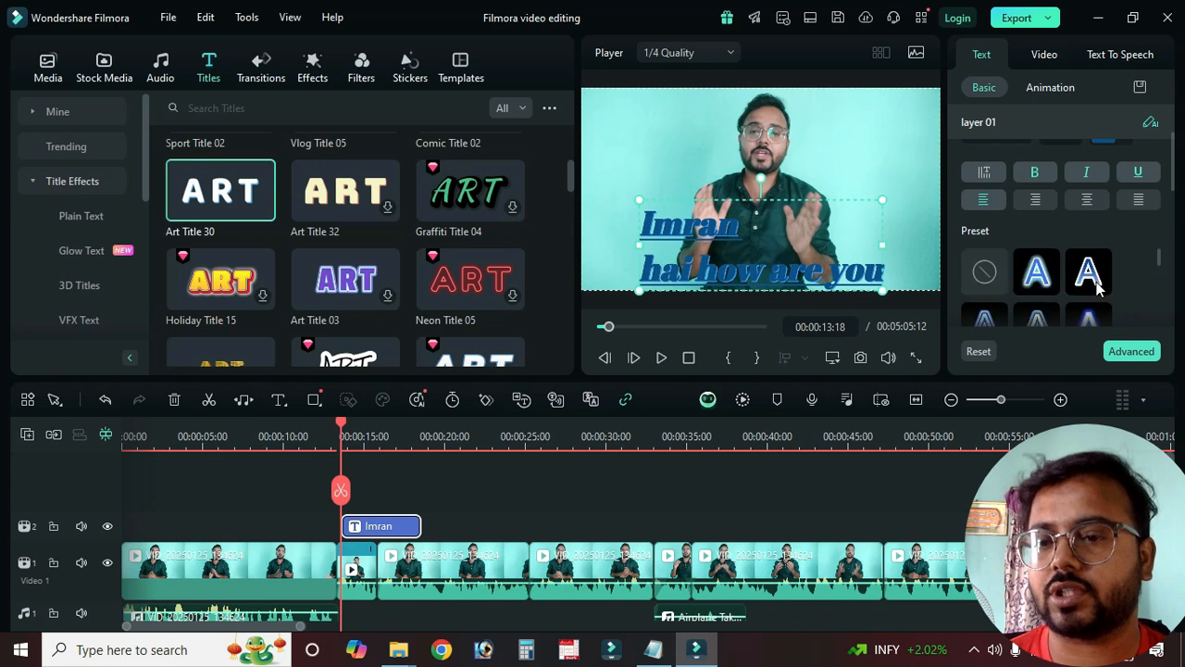
click(1045, 278)
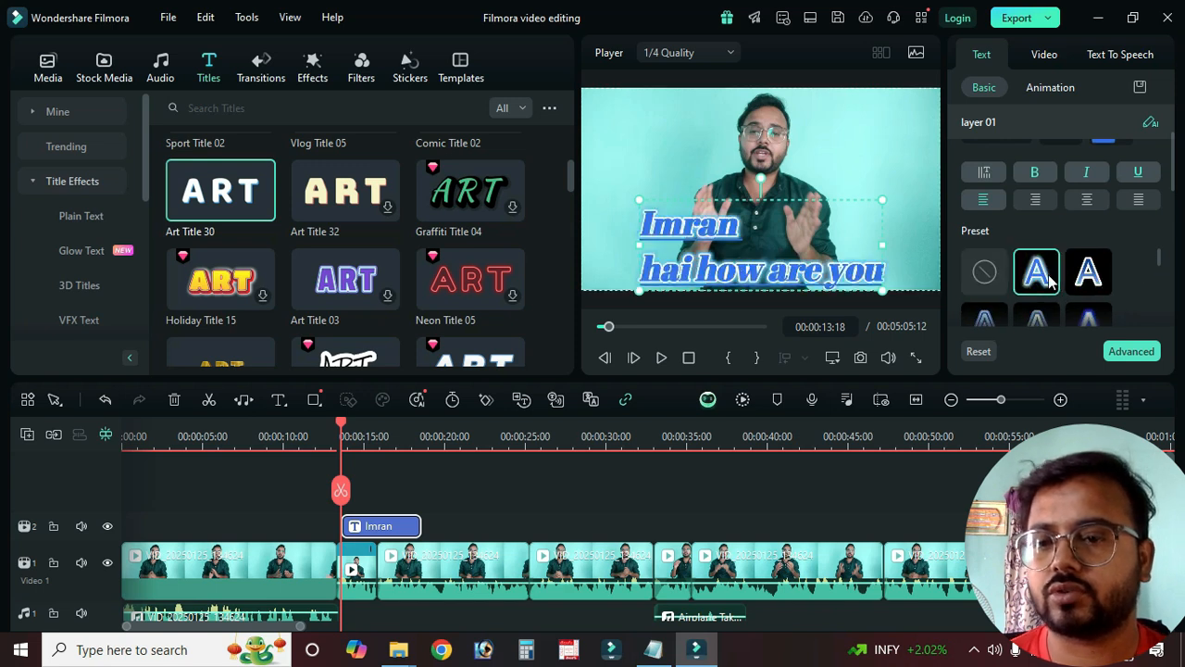
scroll(1042, 278, down, 1)
click(1037, 283)
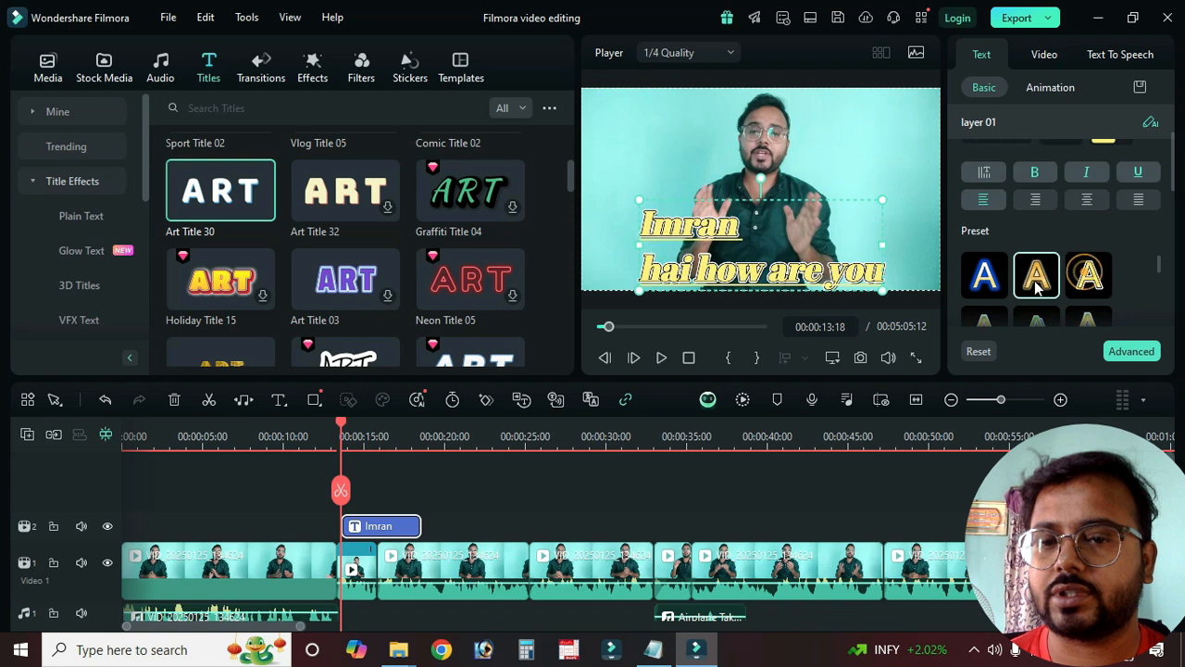
scroll(1039, 283, down, 1)
click(1045, 285)
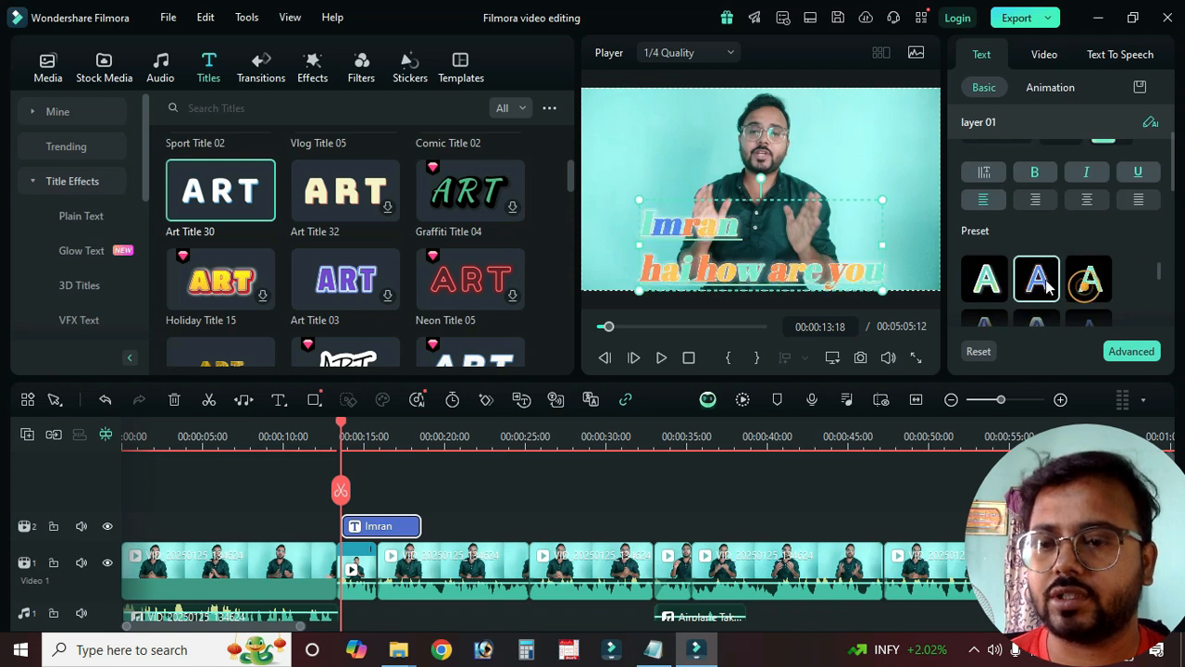
click(991, 280)
drag(795, 256, 756, 255)
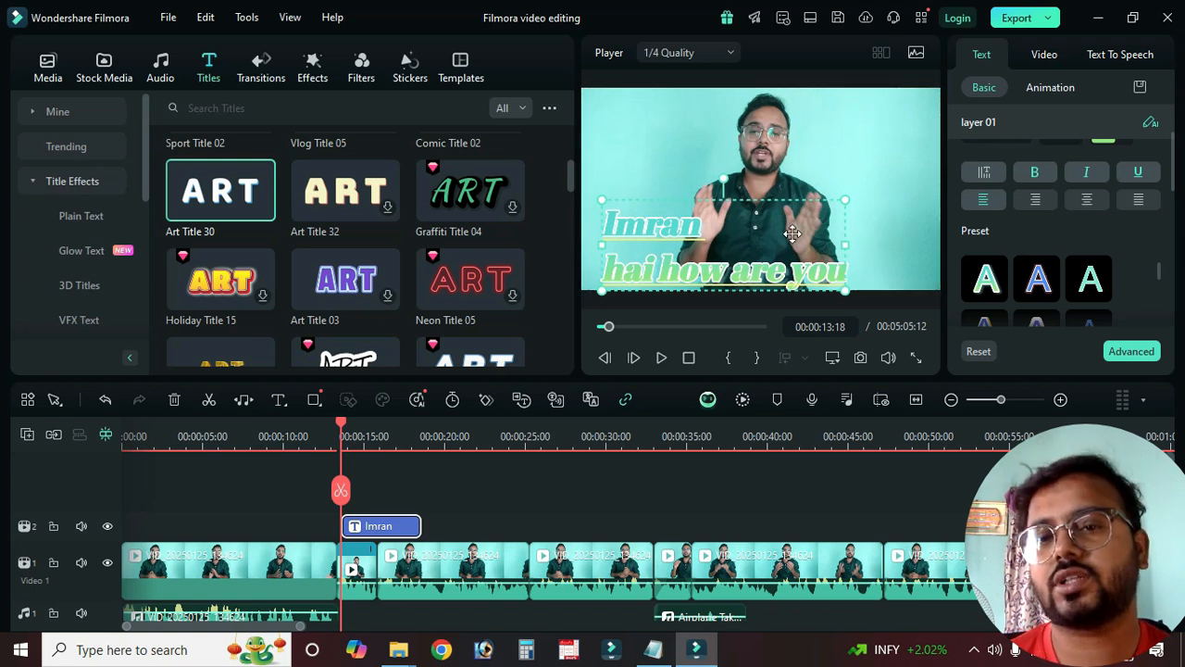
drag(793, 234, 785, 222)
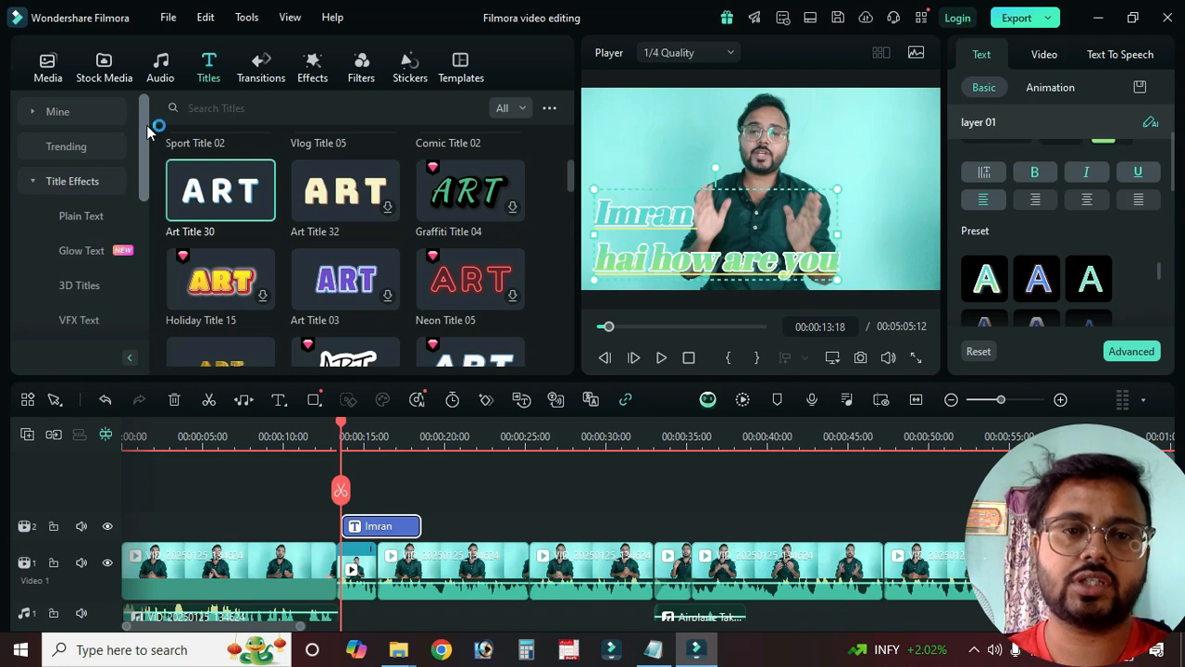
Step: Search the audio library for "pop"
click(161, 67)
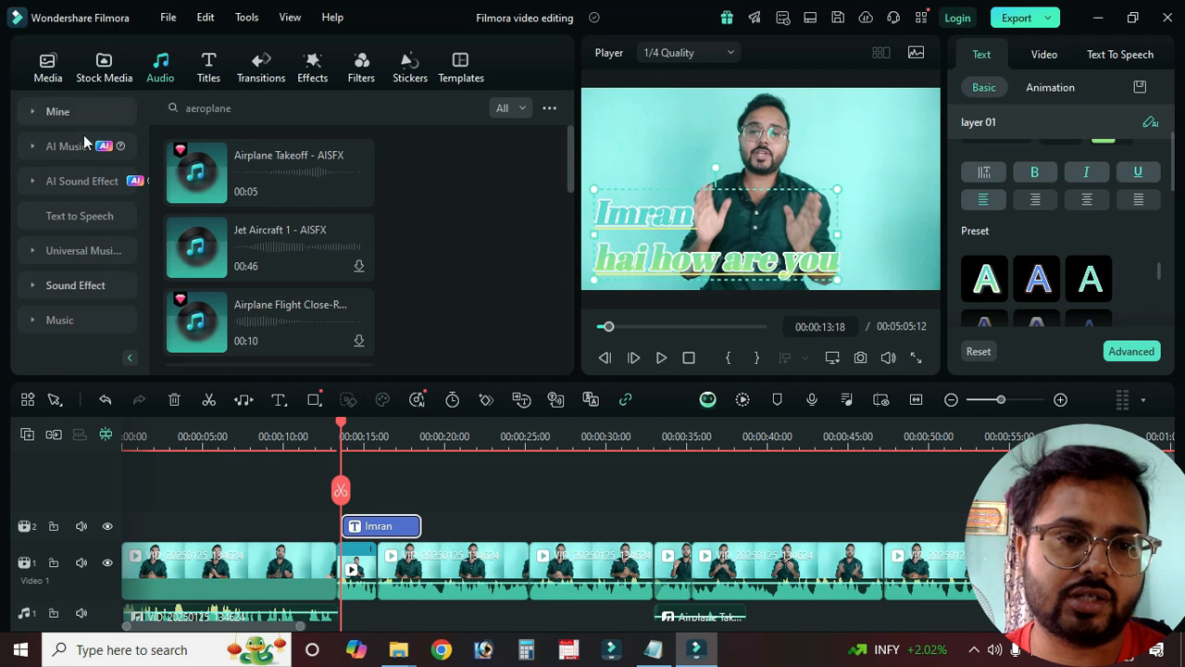
click(33, 289)
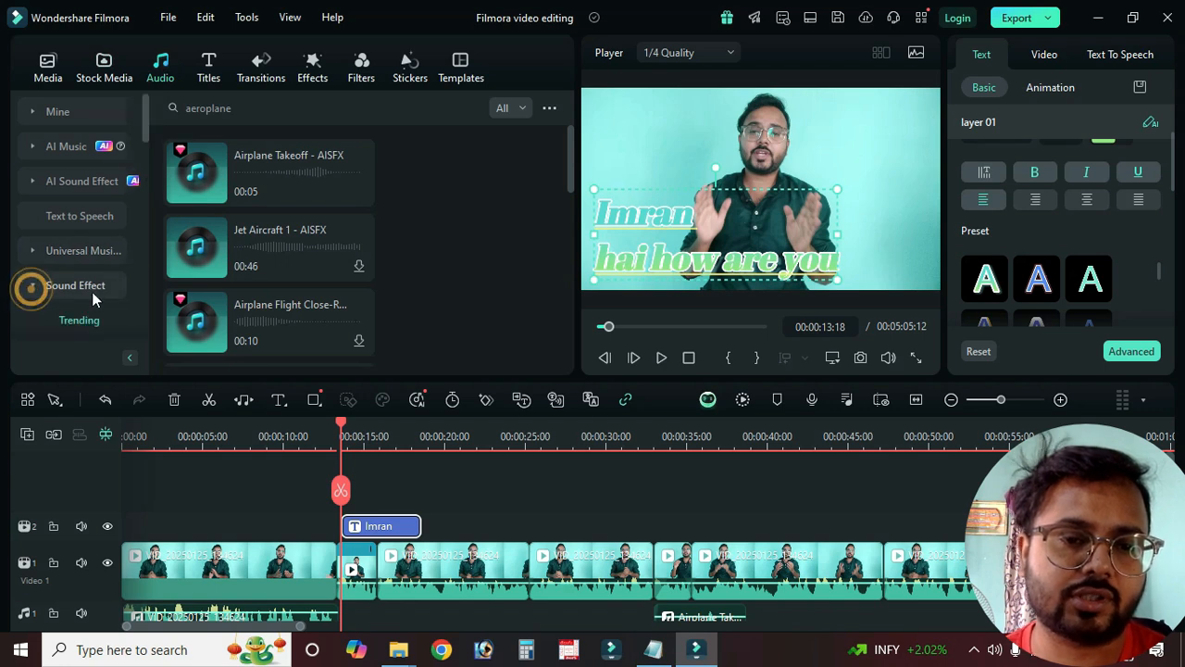
click(237, 108)
key(ctrl+a)
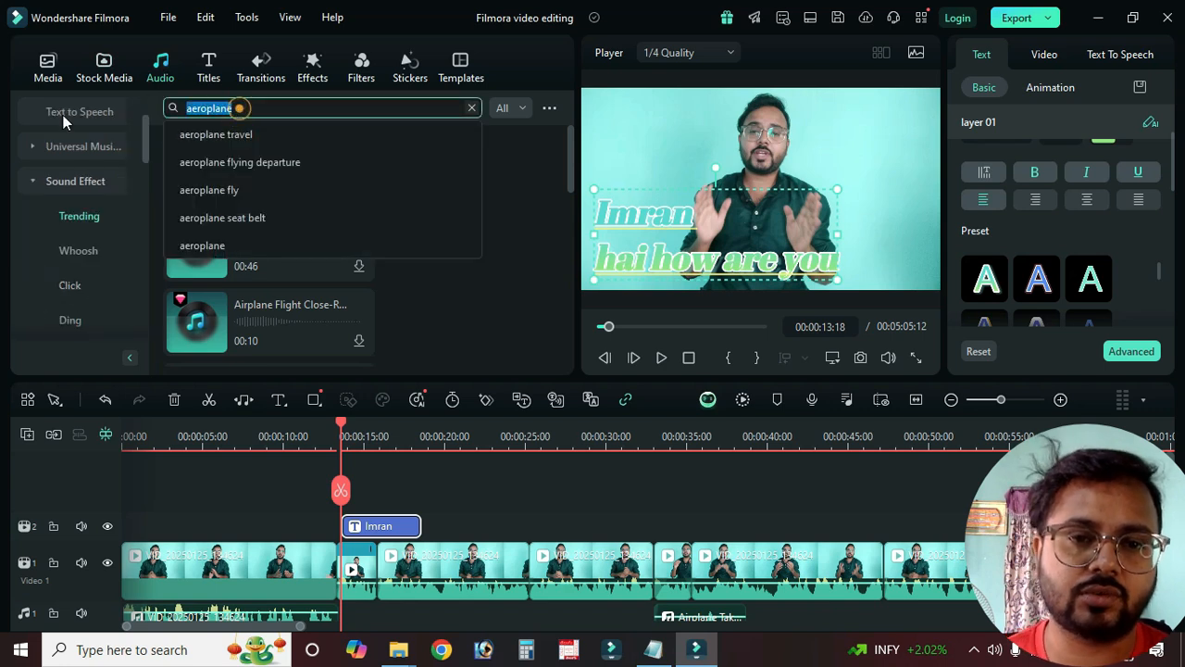
text(pop)
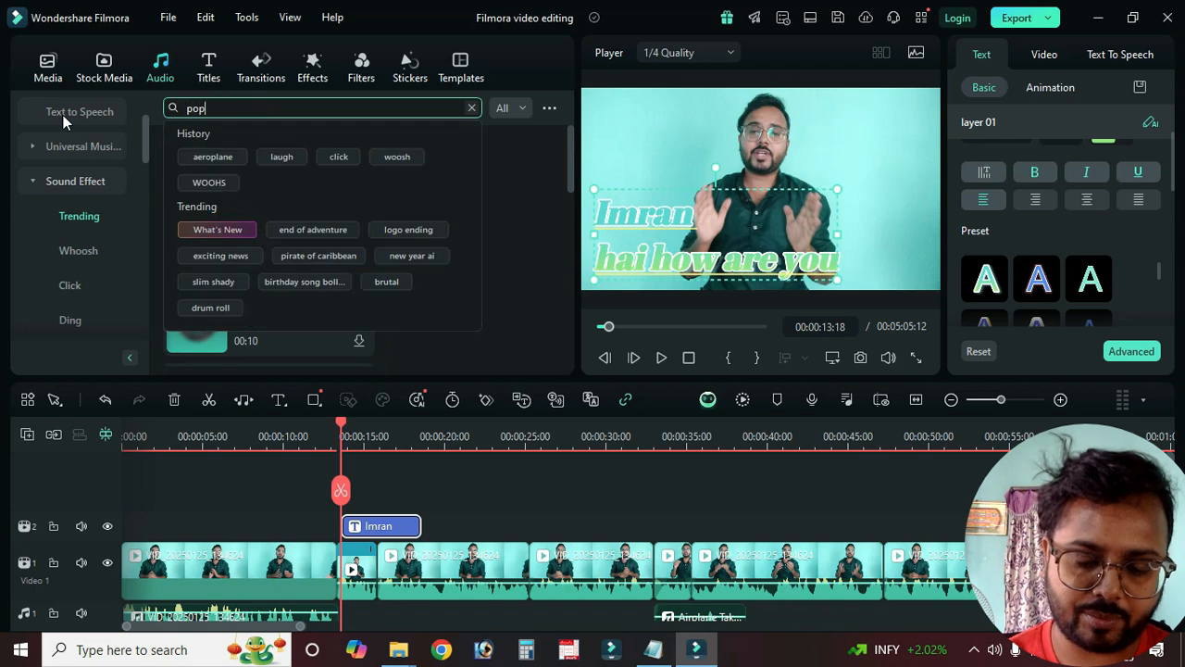
key(Return)
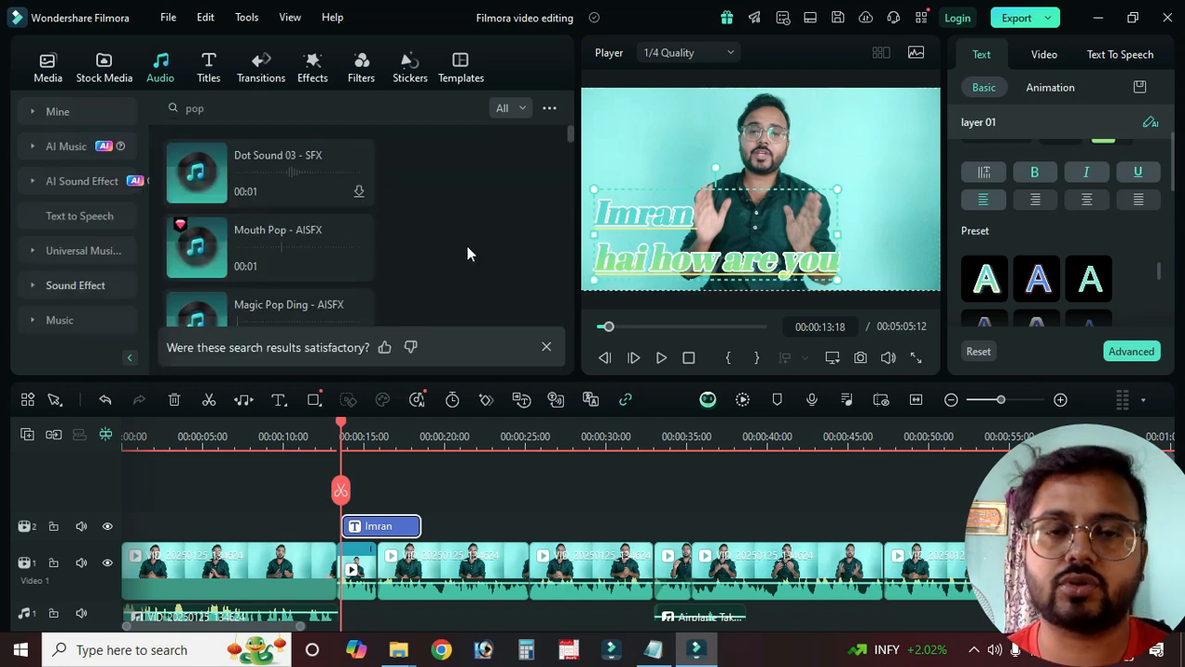
Step: Preview Dot Sound 03 and Mouth Pop, and add Mouth Pop - AISFX to the Audio 1 track at the title's start
click(195, 179)
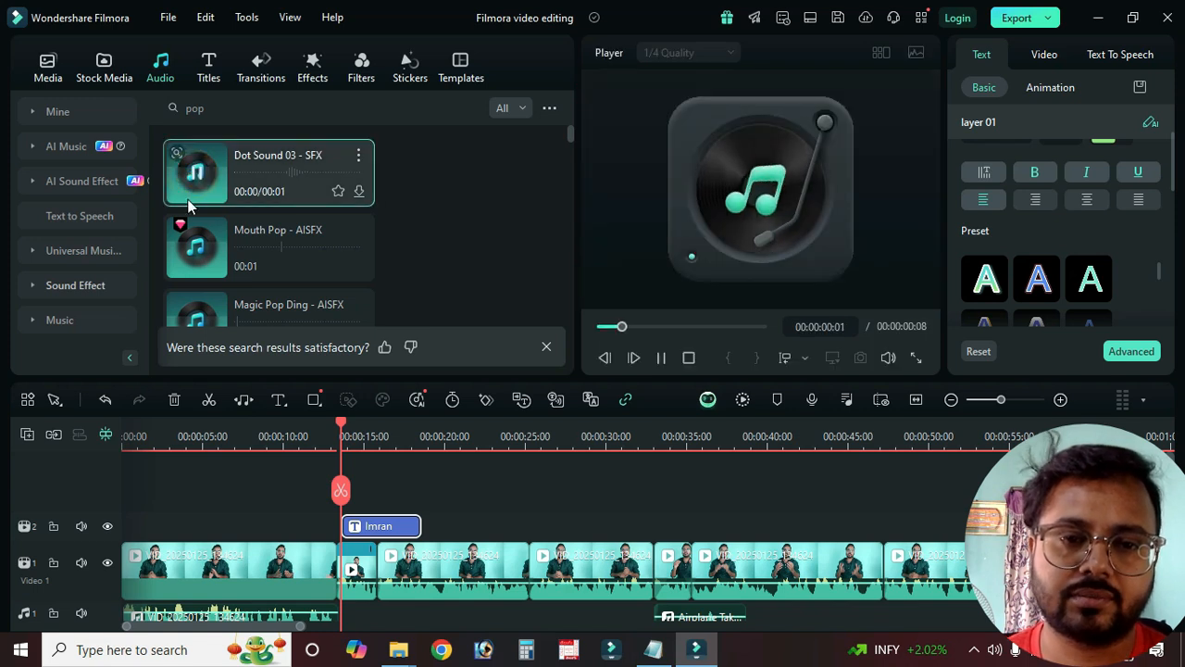
click(201, 259)
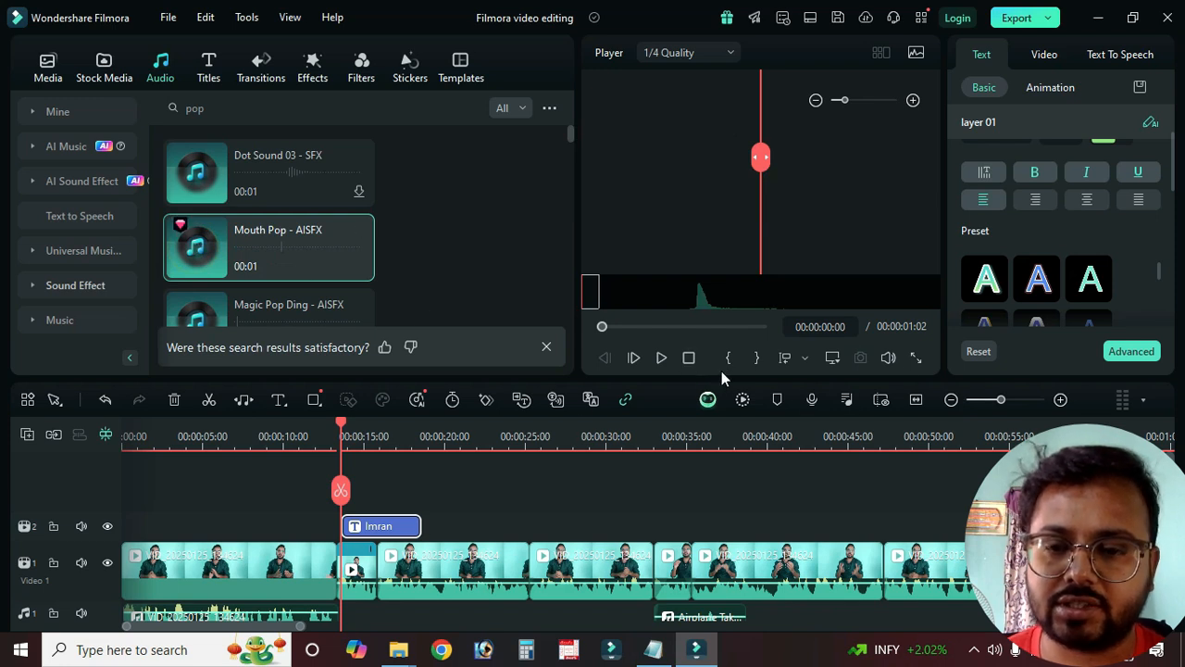
drag(268, 243, 358, 600)
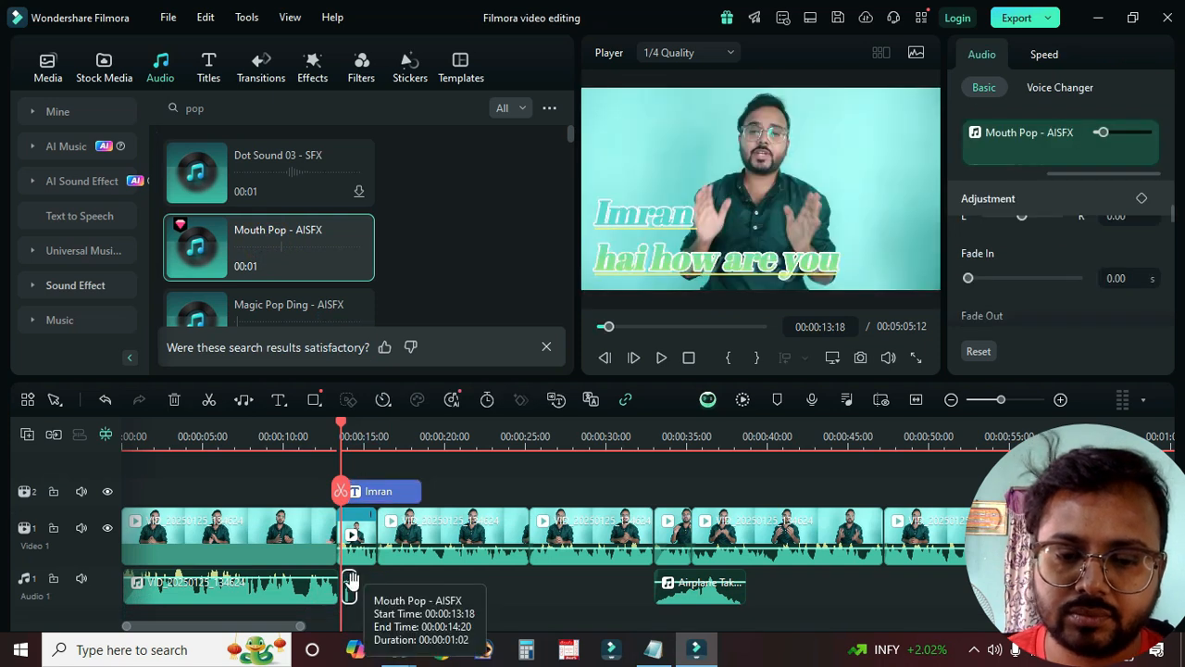
Step: Play back the start of the title to check the timing of the pop sound effect
click(336, 432)
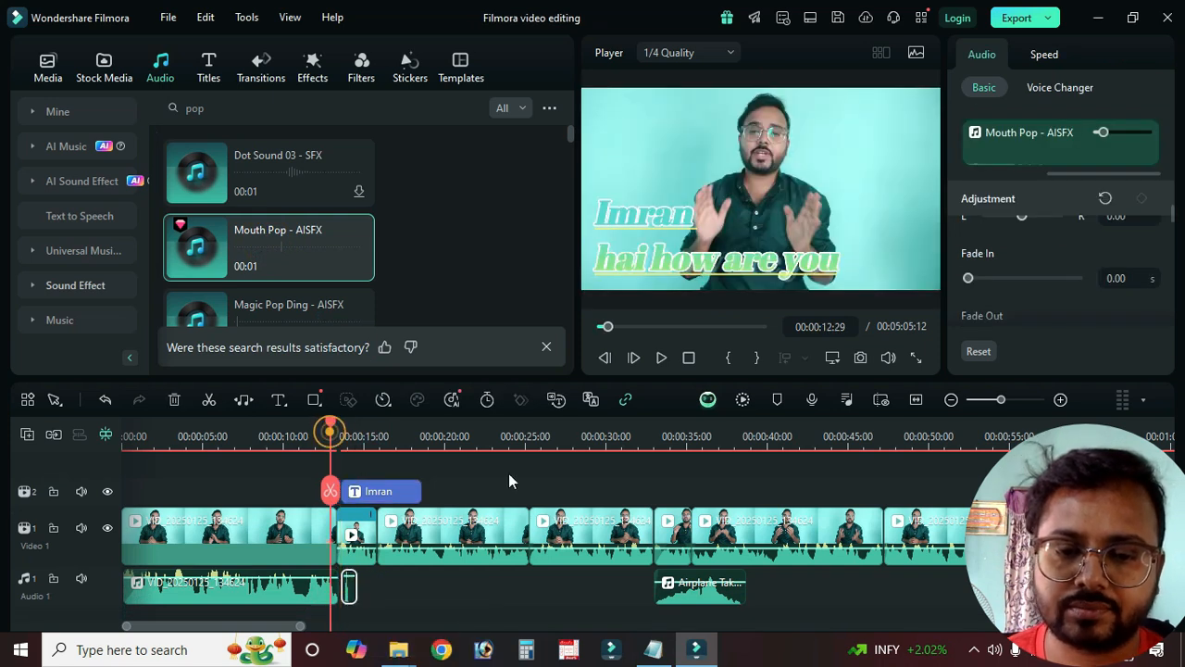
key(space)
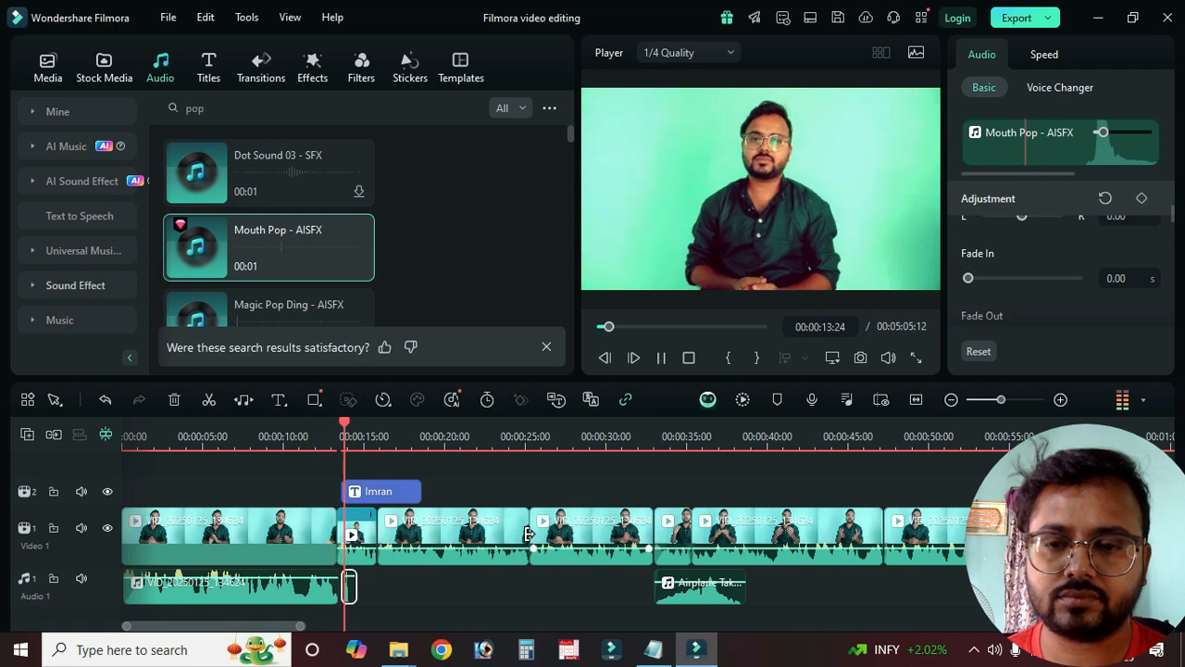
key(space)
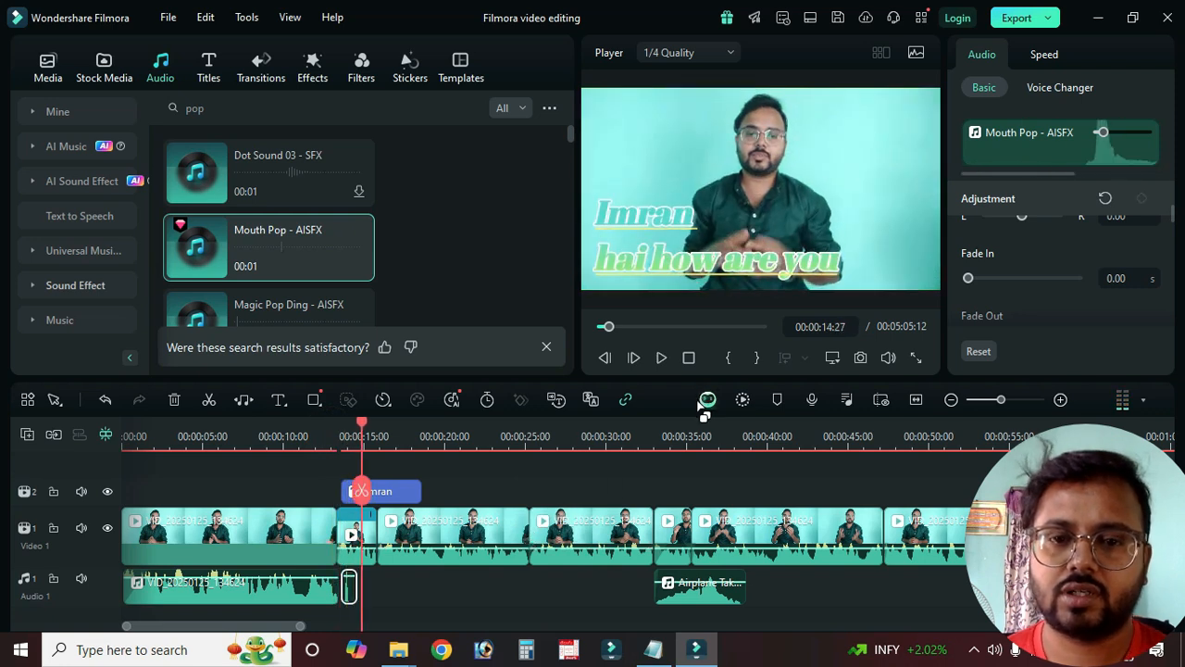
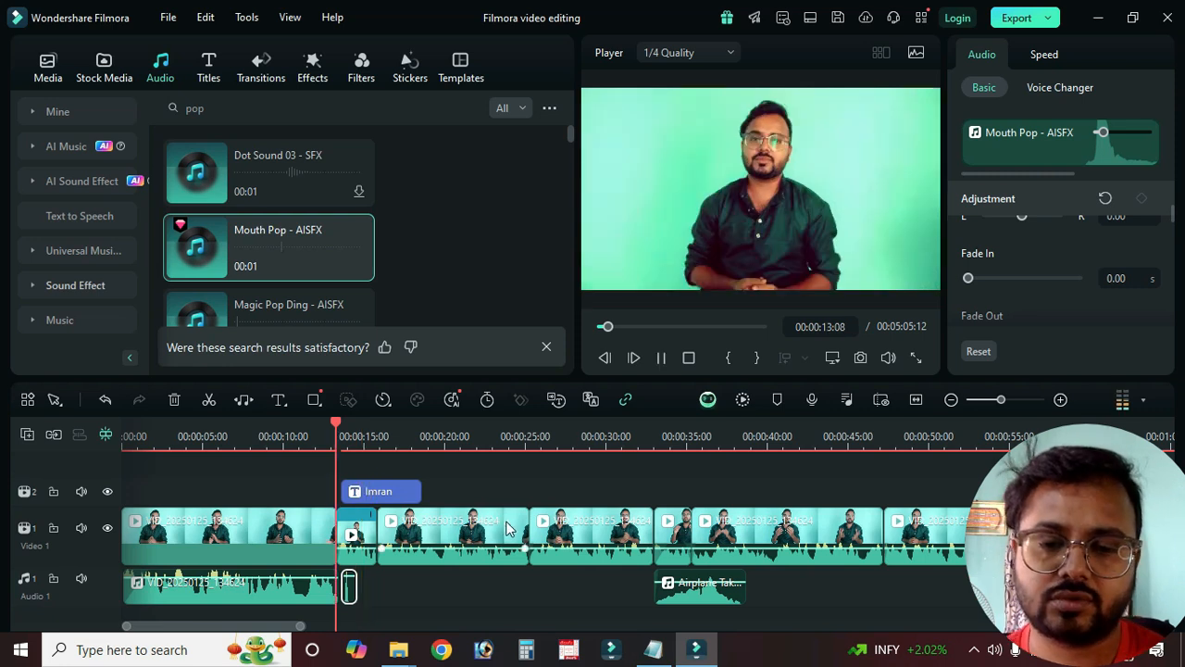
key(space)
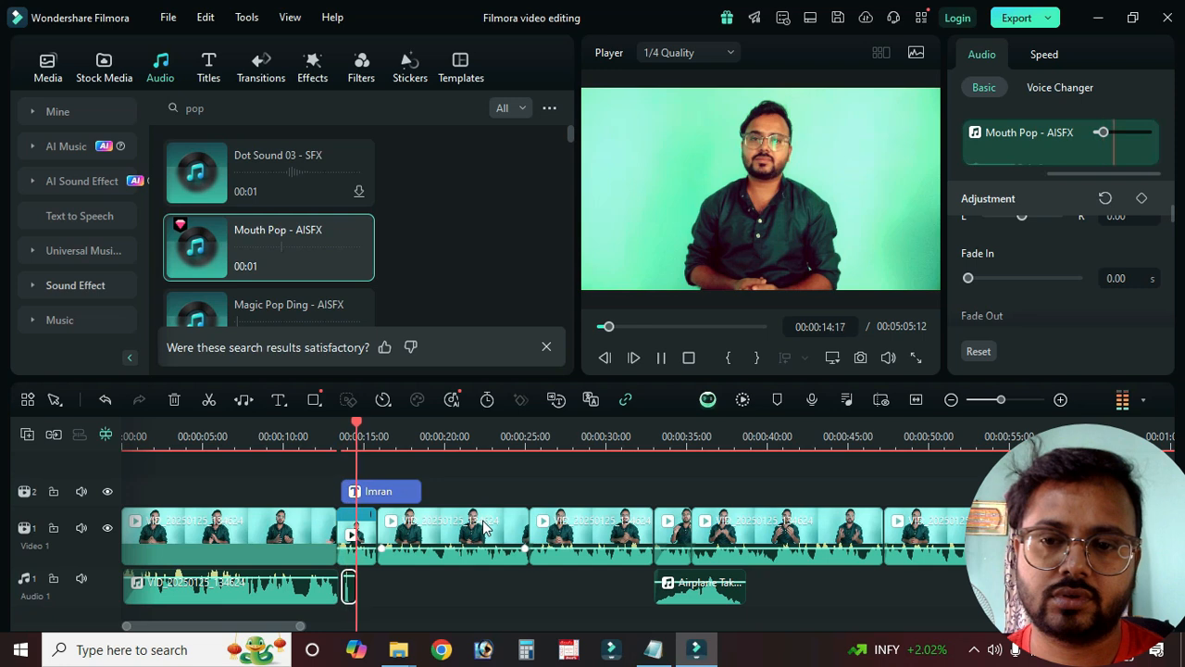
click(772, 470)
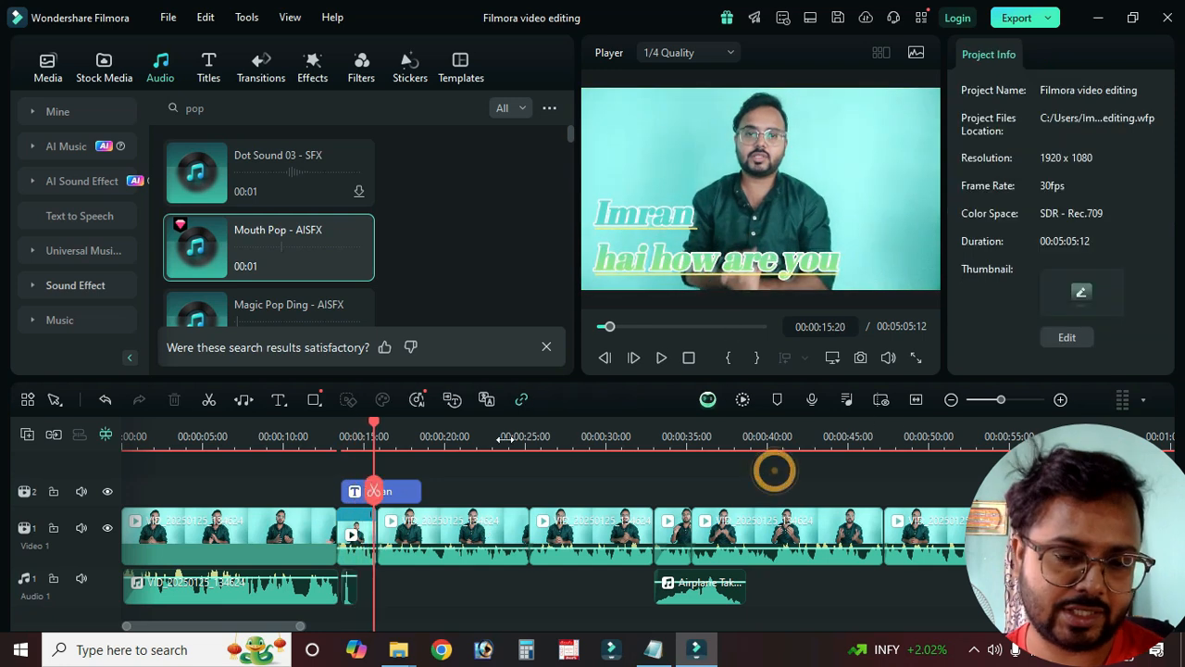
Step: Render the timeline preview, stop it partway, and play back the section where the title appears
click(336, 442)
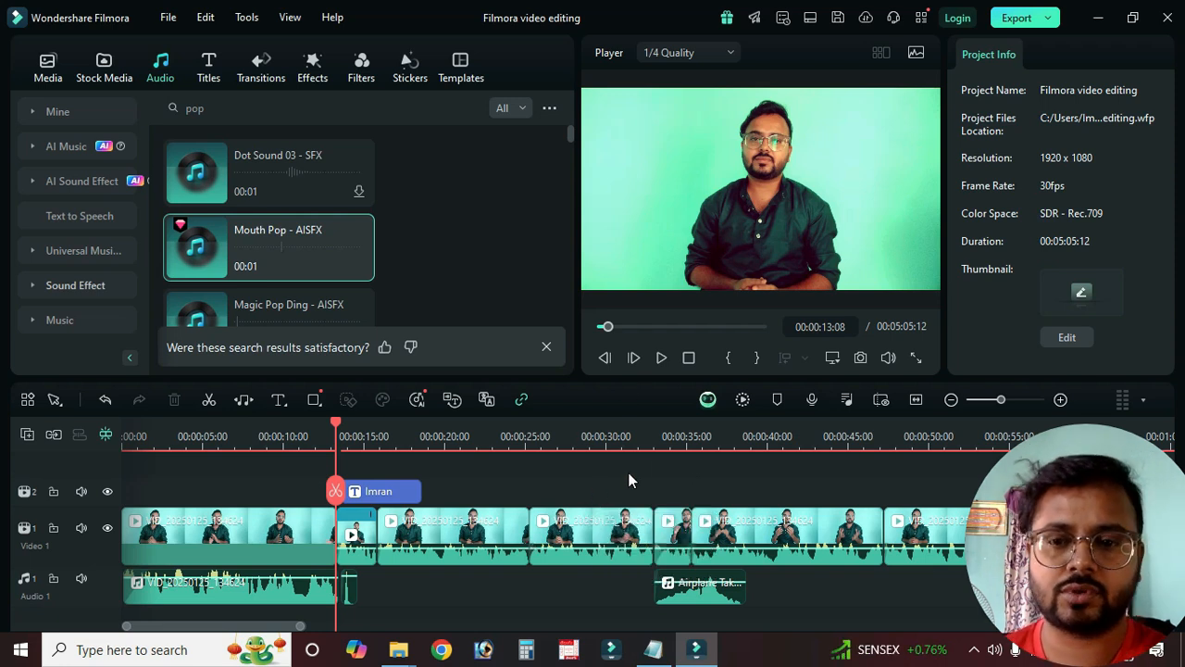
click(742, 400)
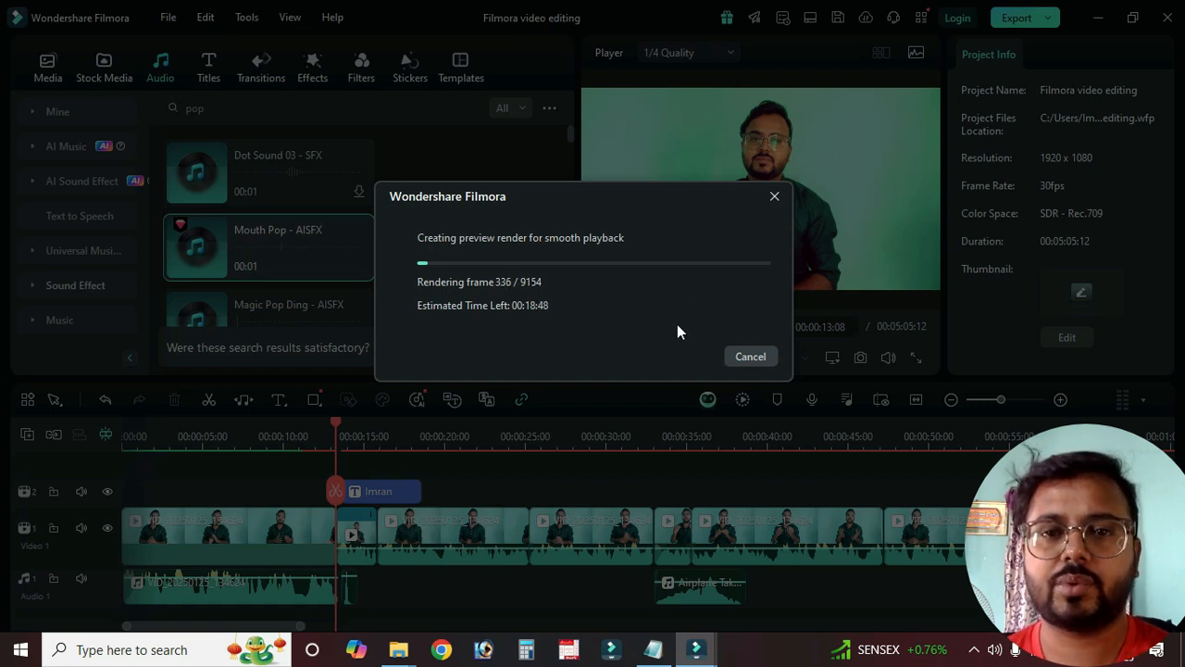
click(751, 358)
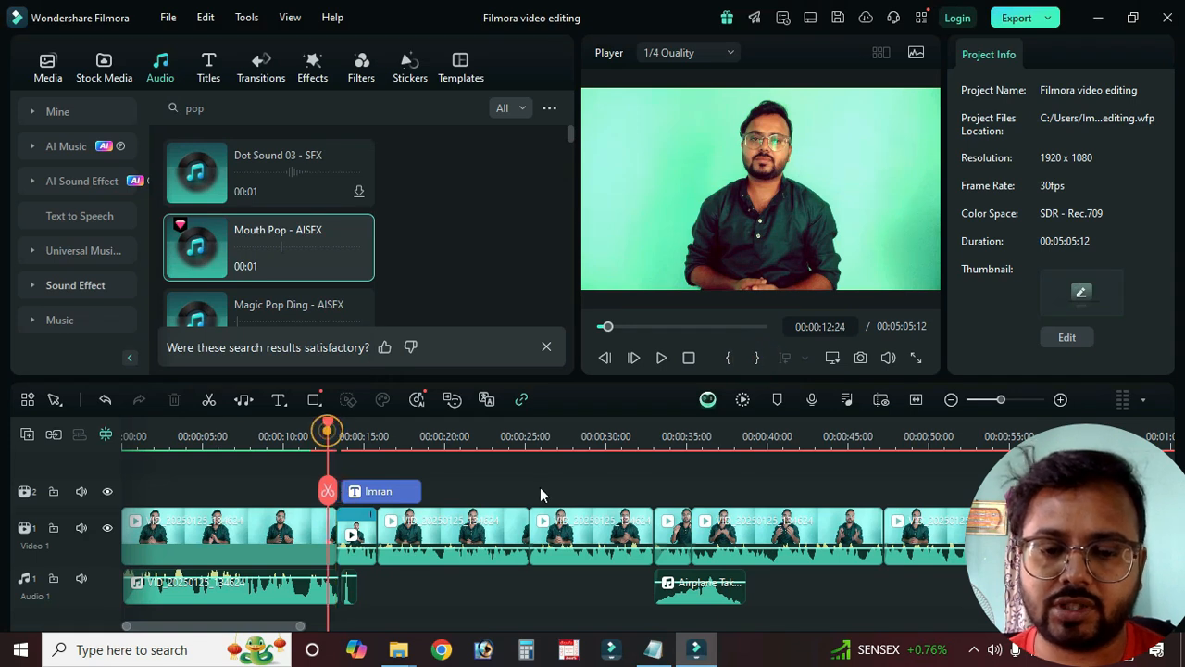
key(space)
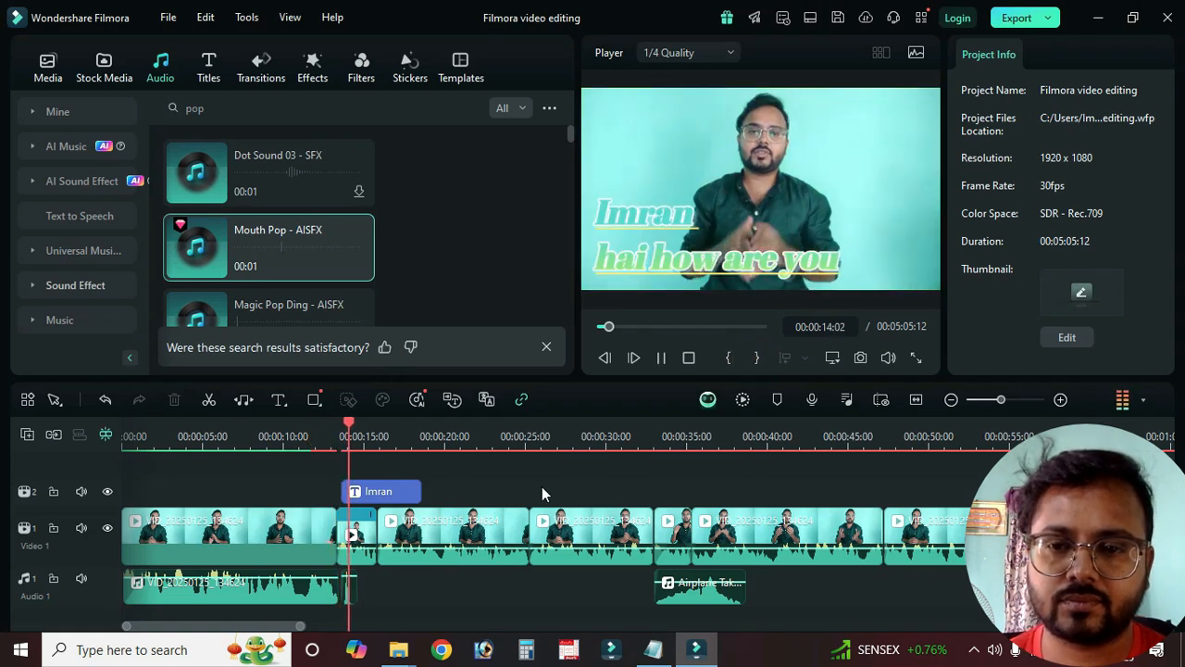
key(space)
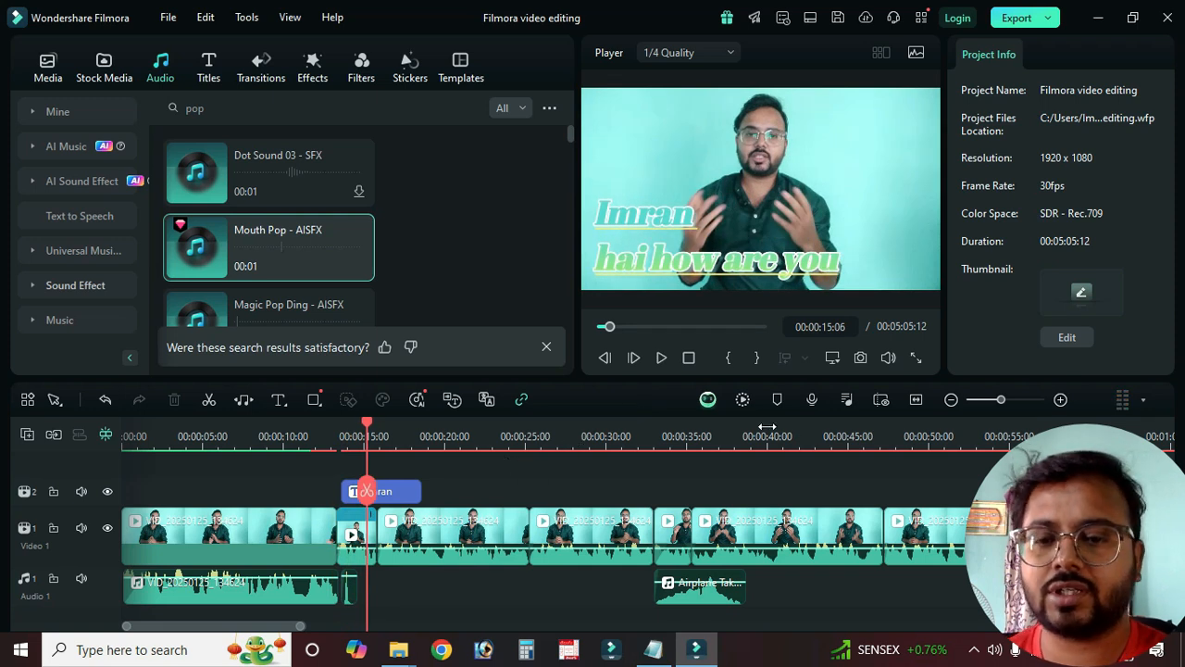
Step: Render more of the timeline preview, stop it partway, and save the project
click(743, 404)
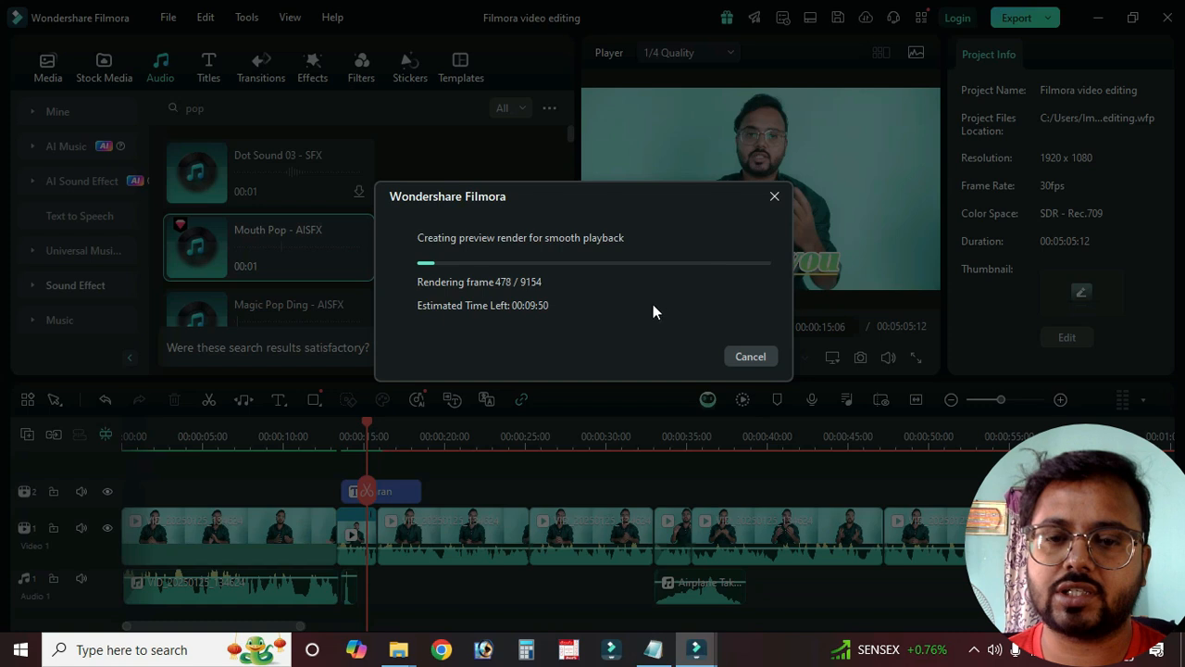
click(774, 195)
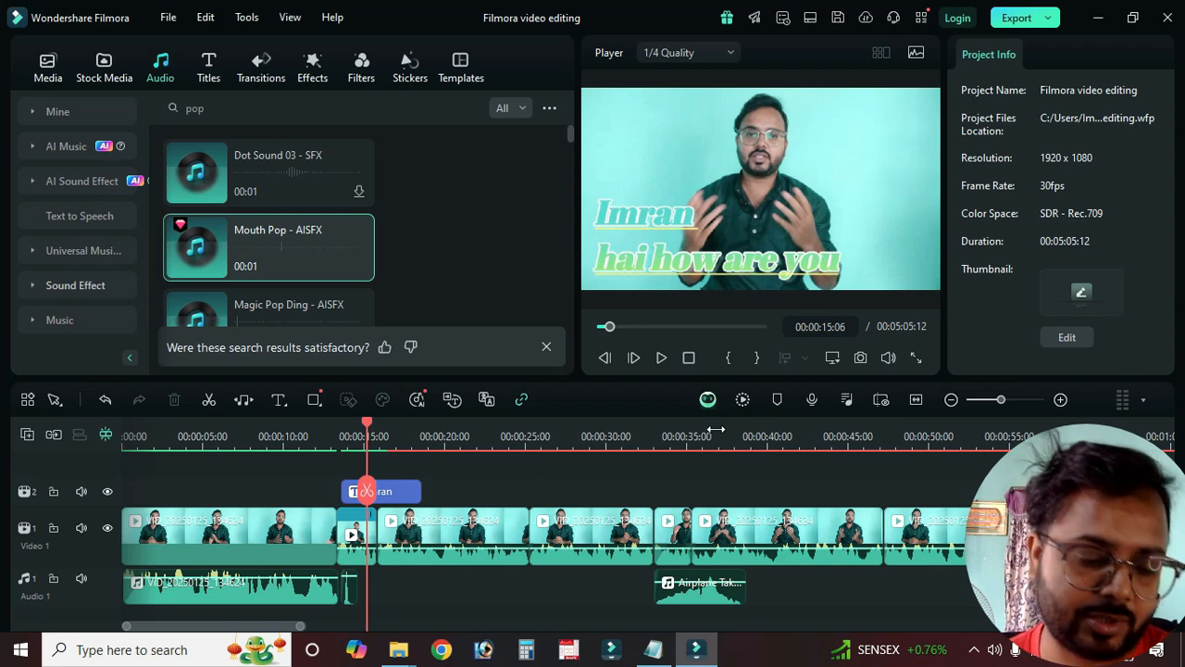
key(ctrl+s)
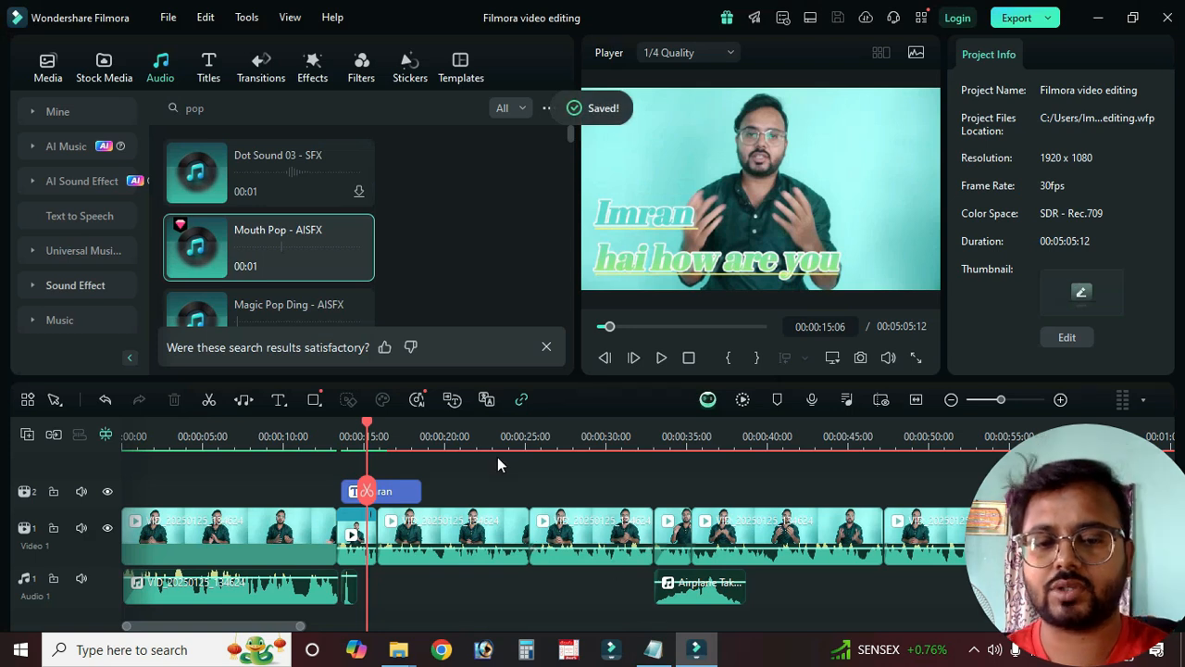
Step: Select the name title and play back its opening section in the rendered preview
click(408, 490)
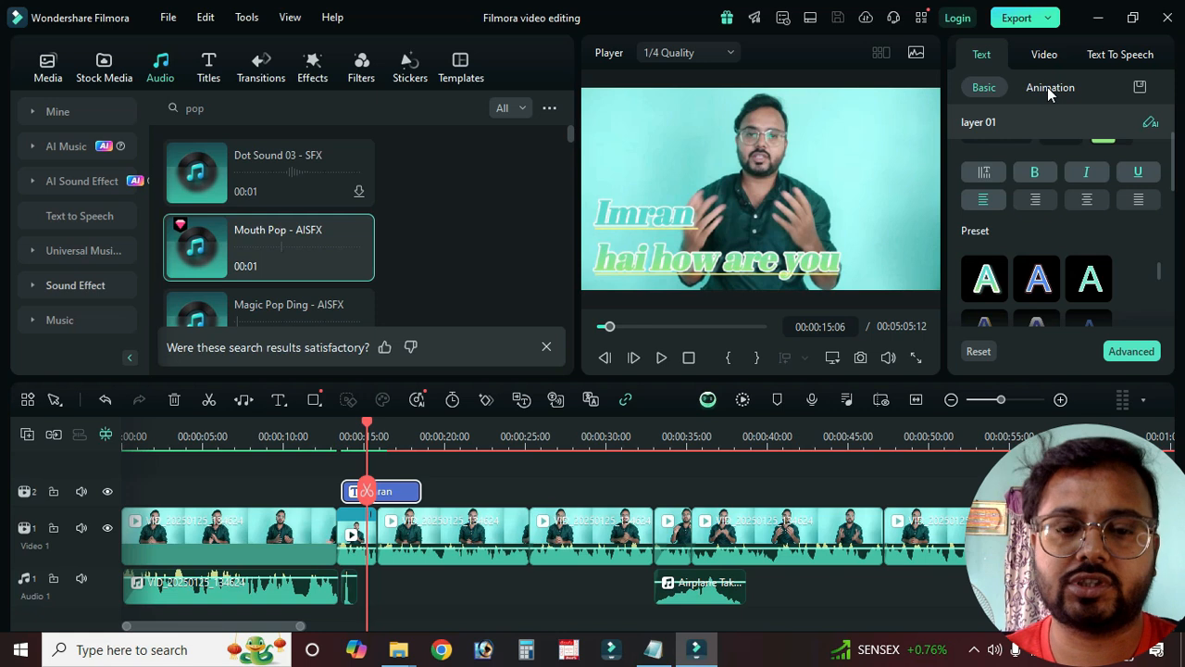
key(space)
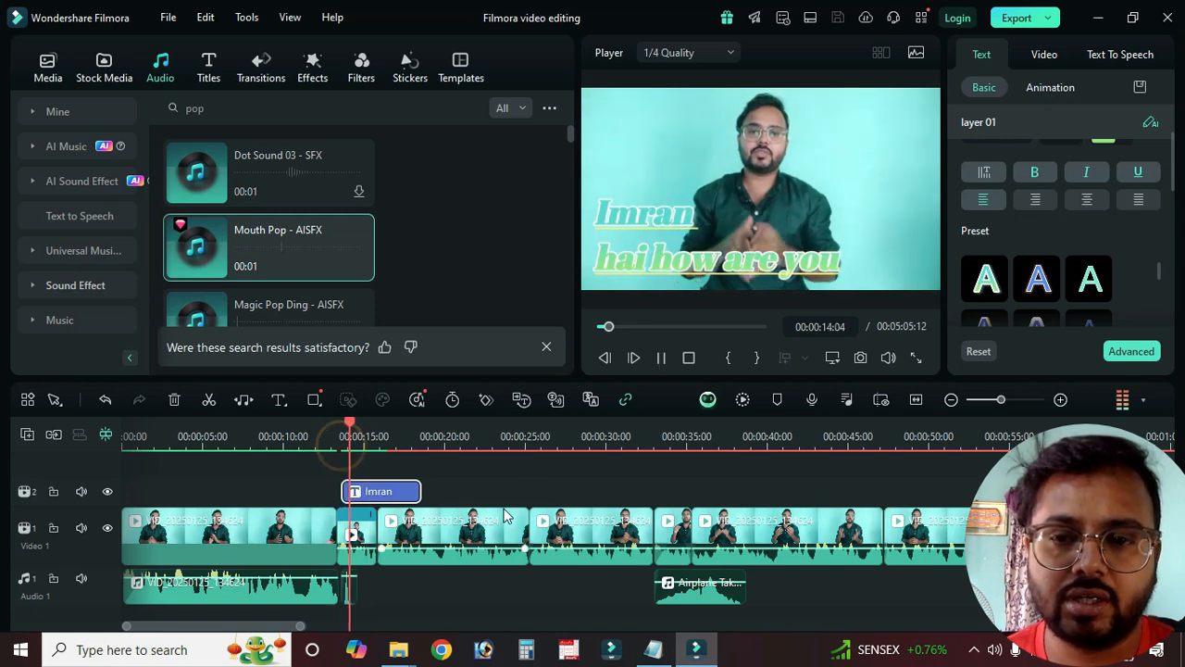
key(space)
Step: Open the entrance animation settings for the name title and place the playhead near the title's start
click(389, 492)
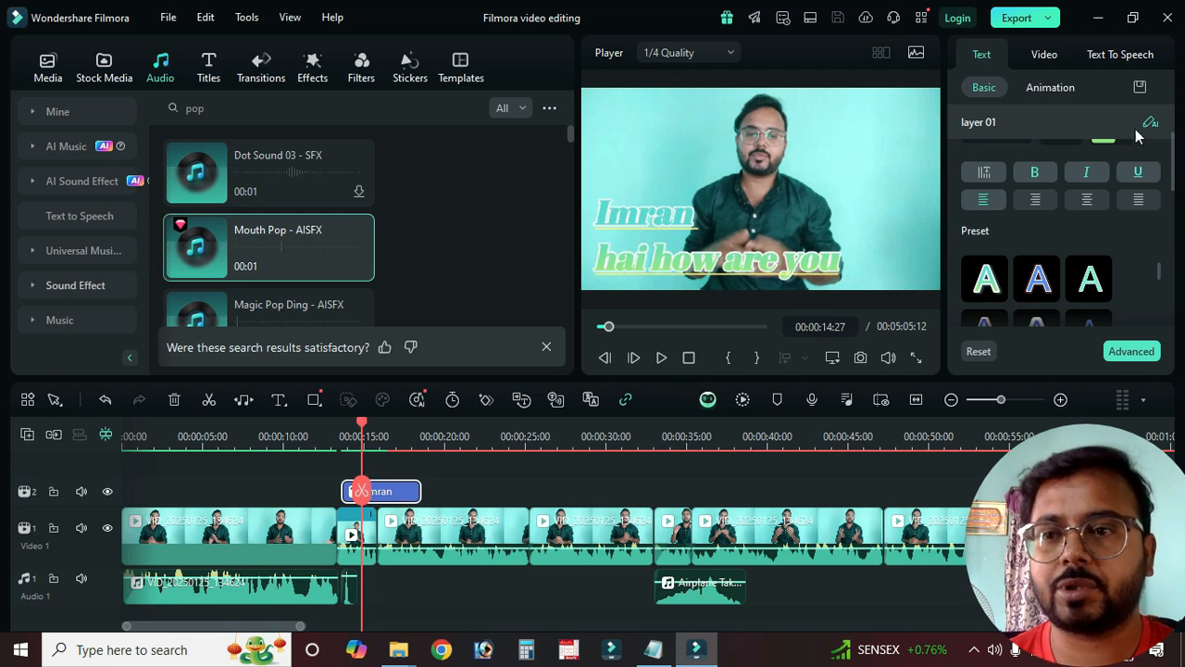
click(1046, 89)
click(392, 490)
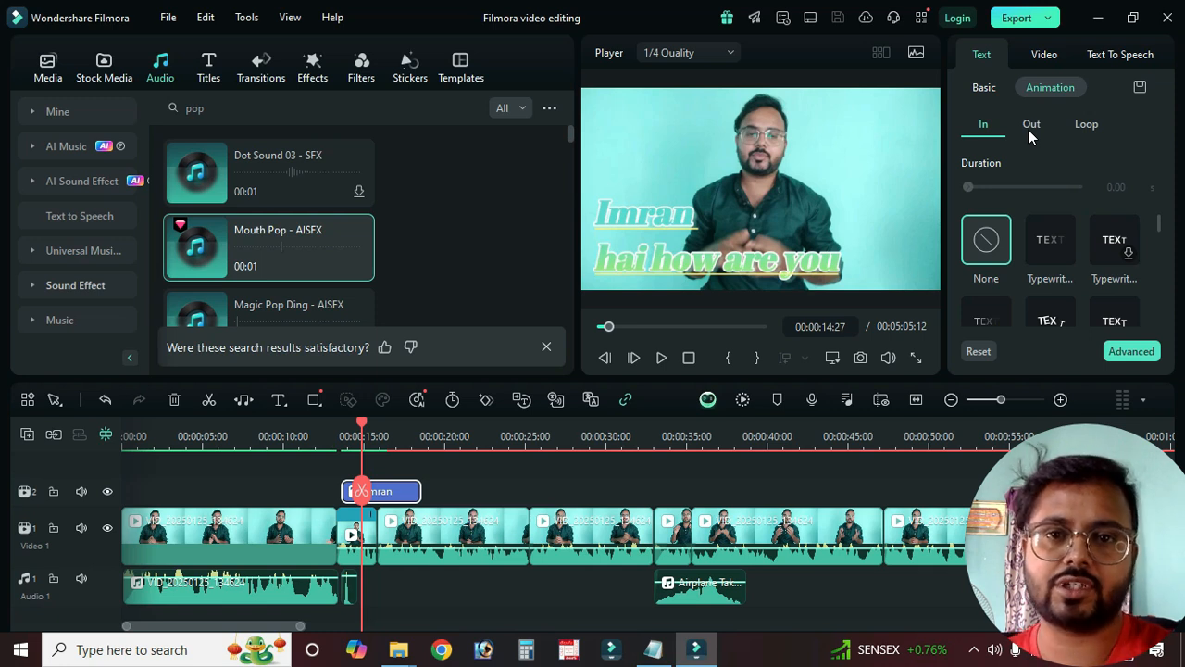
drag(367, 444, 345, 437)
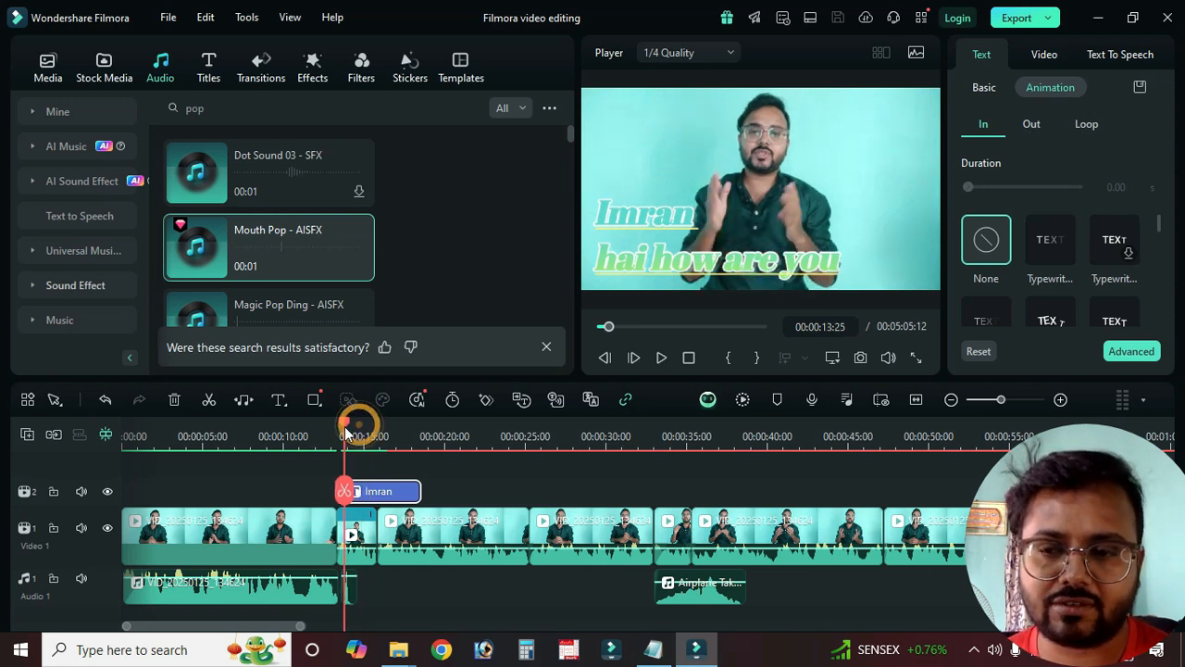
Step: Try the two Typewriter presets and the Appearing preset as the name title's entrance animation
click(1063, 245)
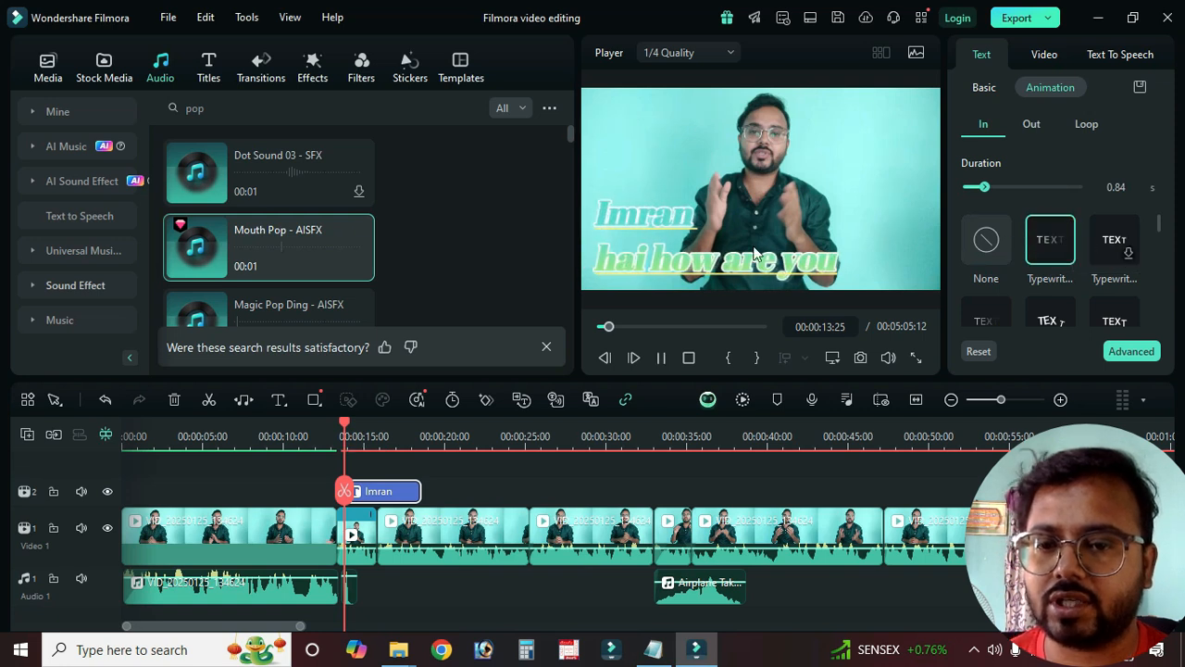
click(1100, 244)
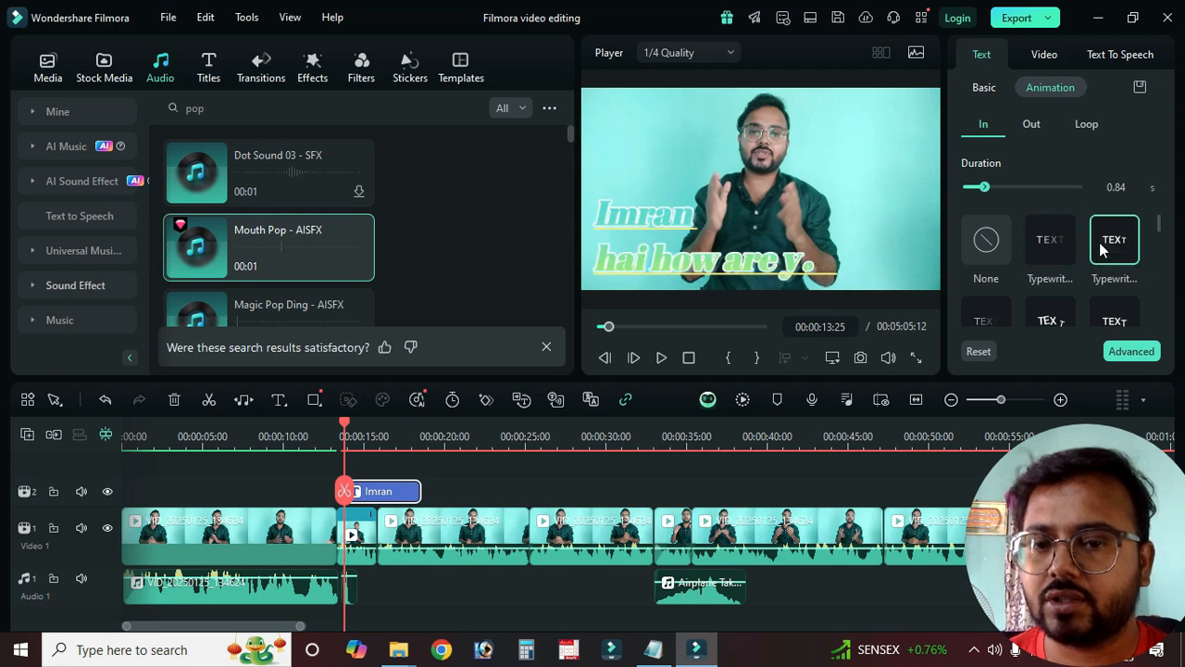
scroll(1100, 242, down, 2)
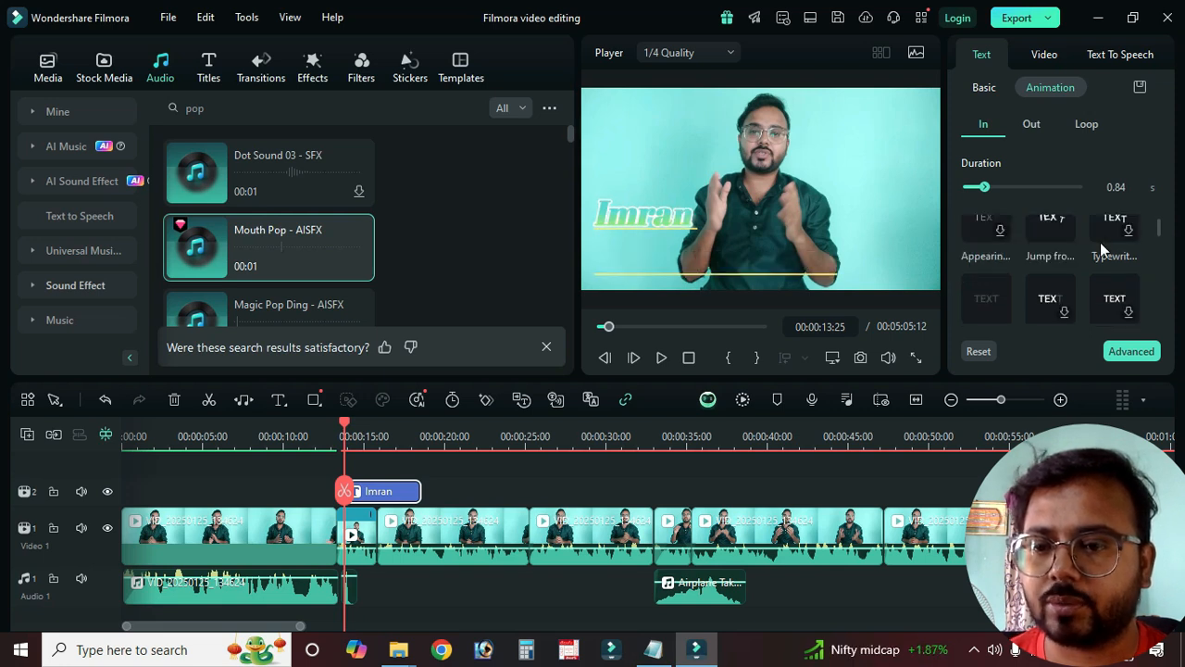
click(983, 243)
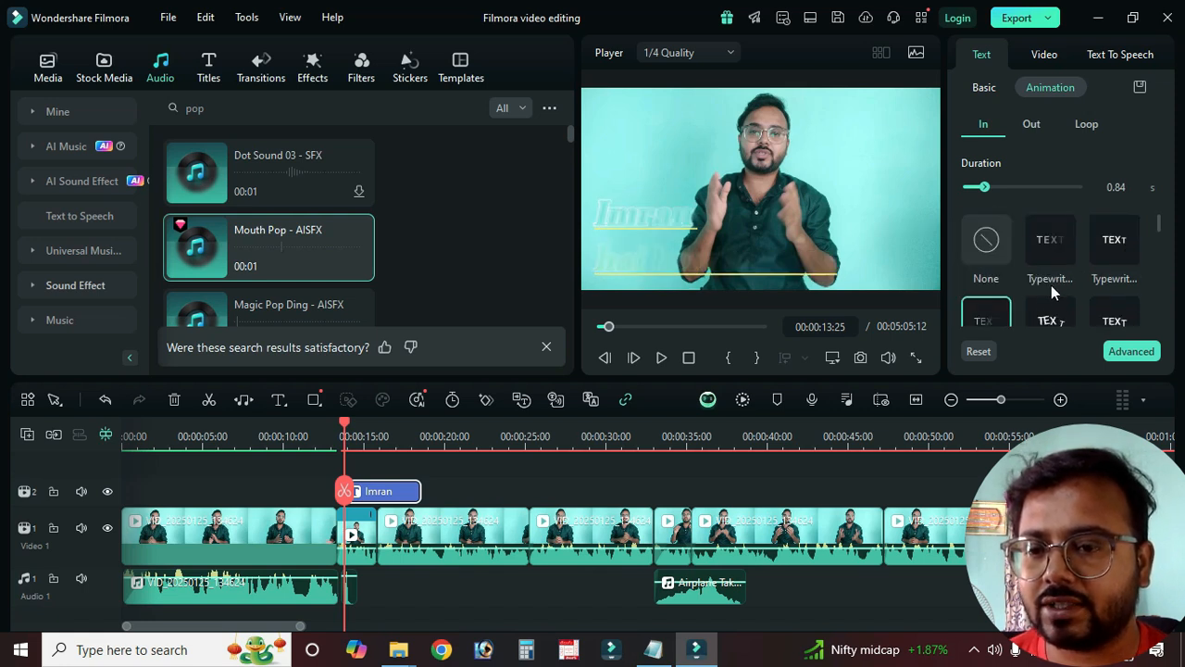
Step: Apply the "Jump fro..." entrance animation to the name title
click(1048, 228)
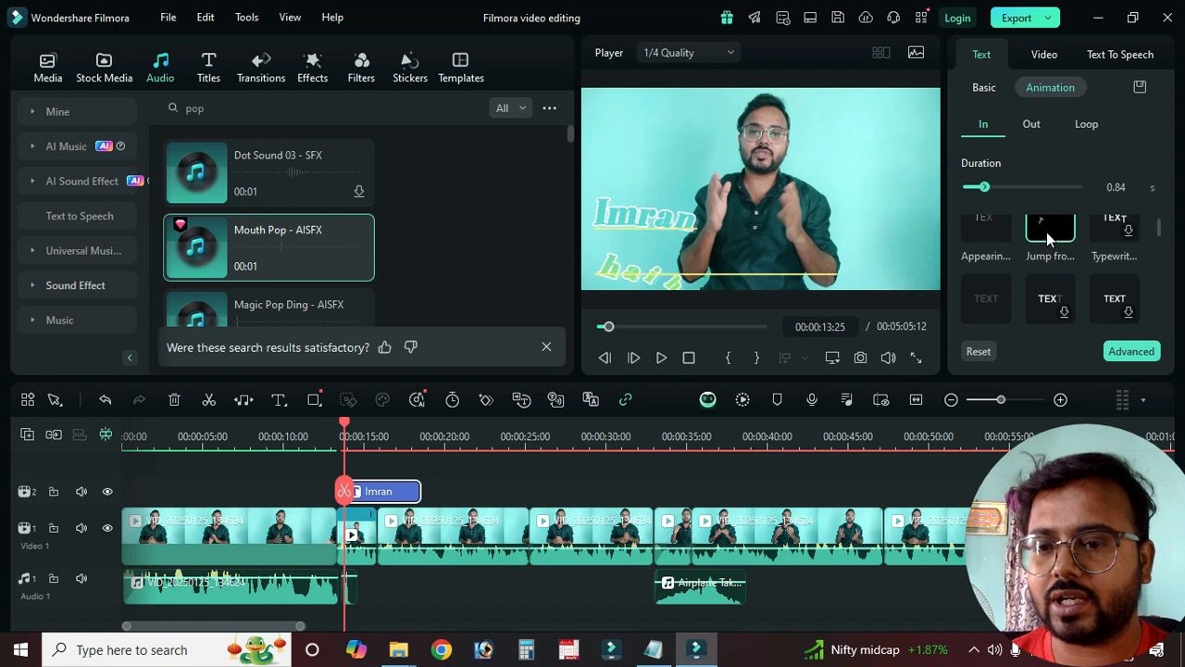
scroll(1058, 311, up, 2)
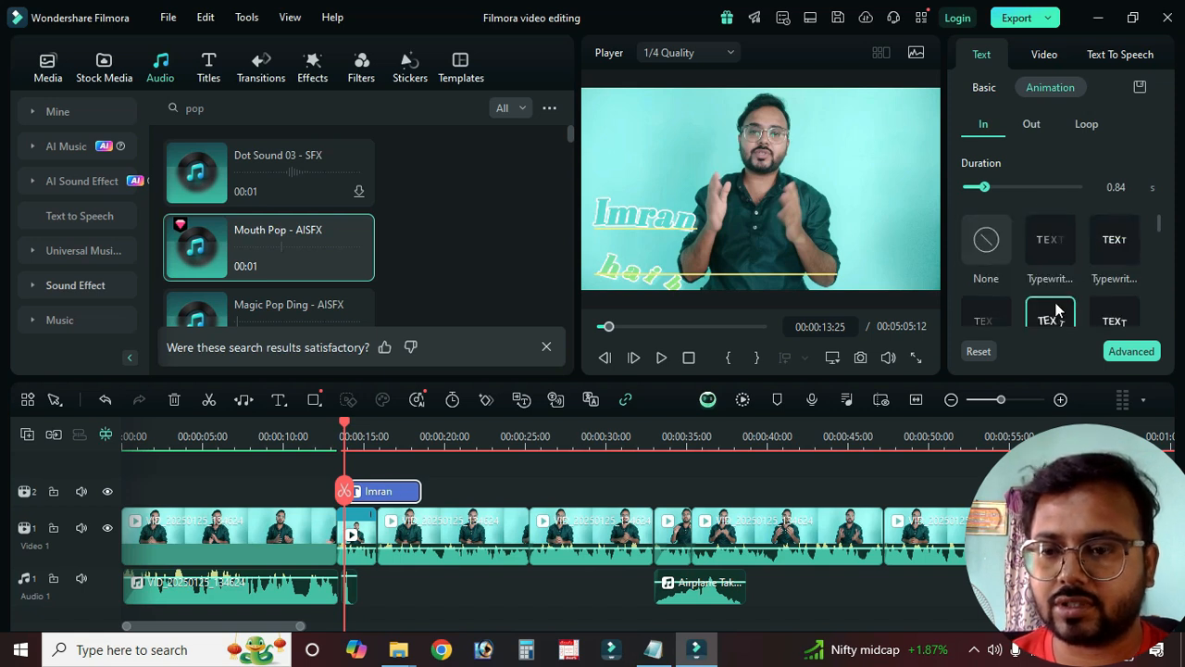
click(1054, 315)
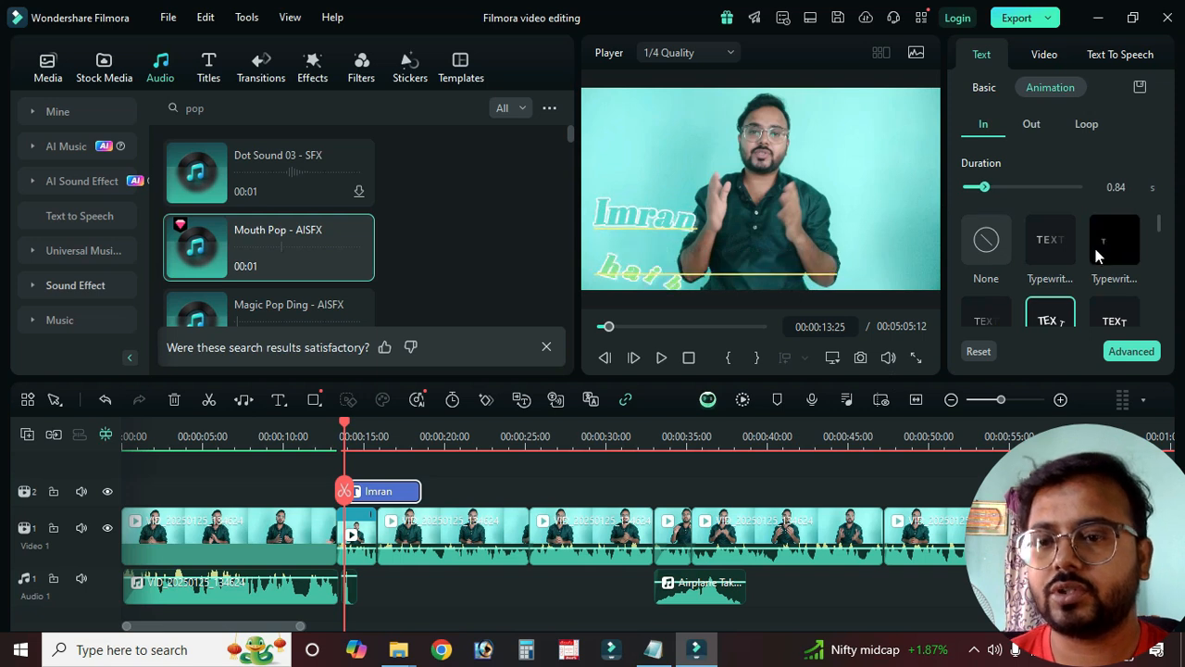
scroll(1128, 299, down, 1)
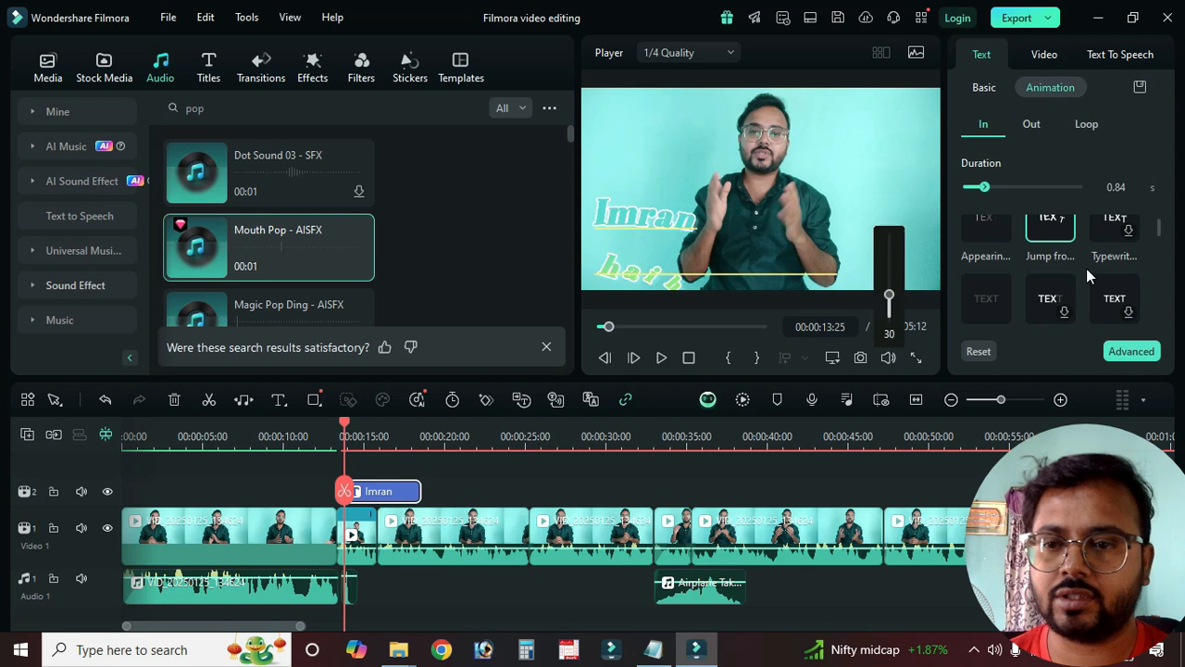
Step: Apply the jumping-letters exit animation to the name title
click(1032, 125)
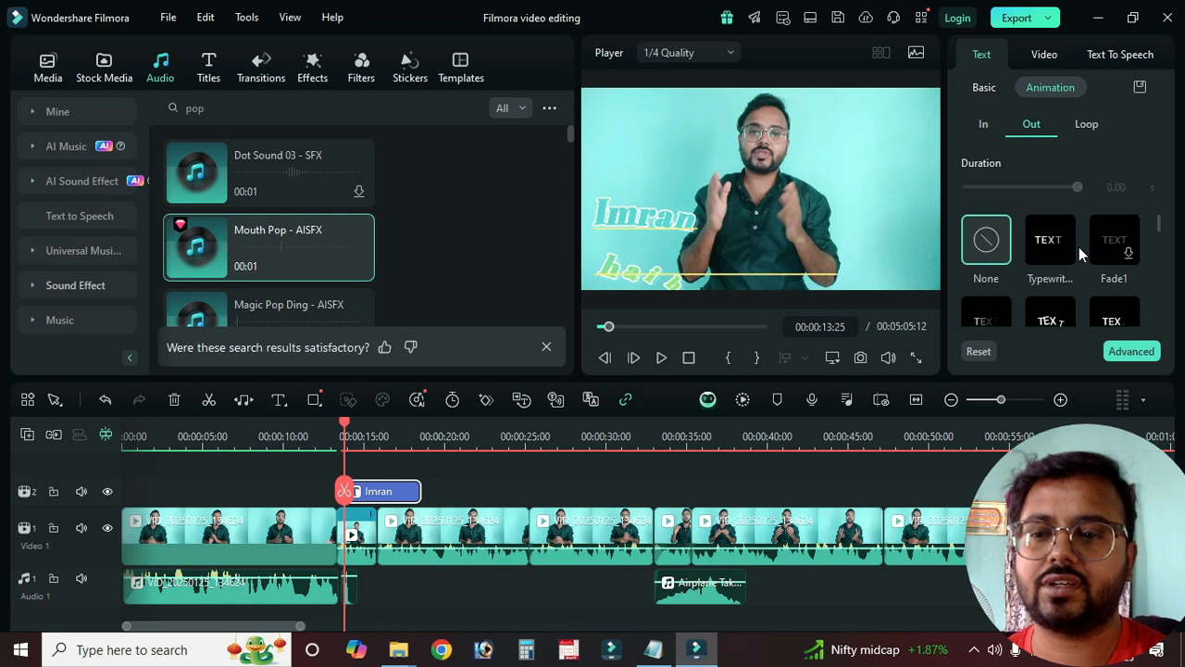
click(1049, 315)
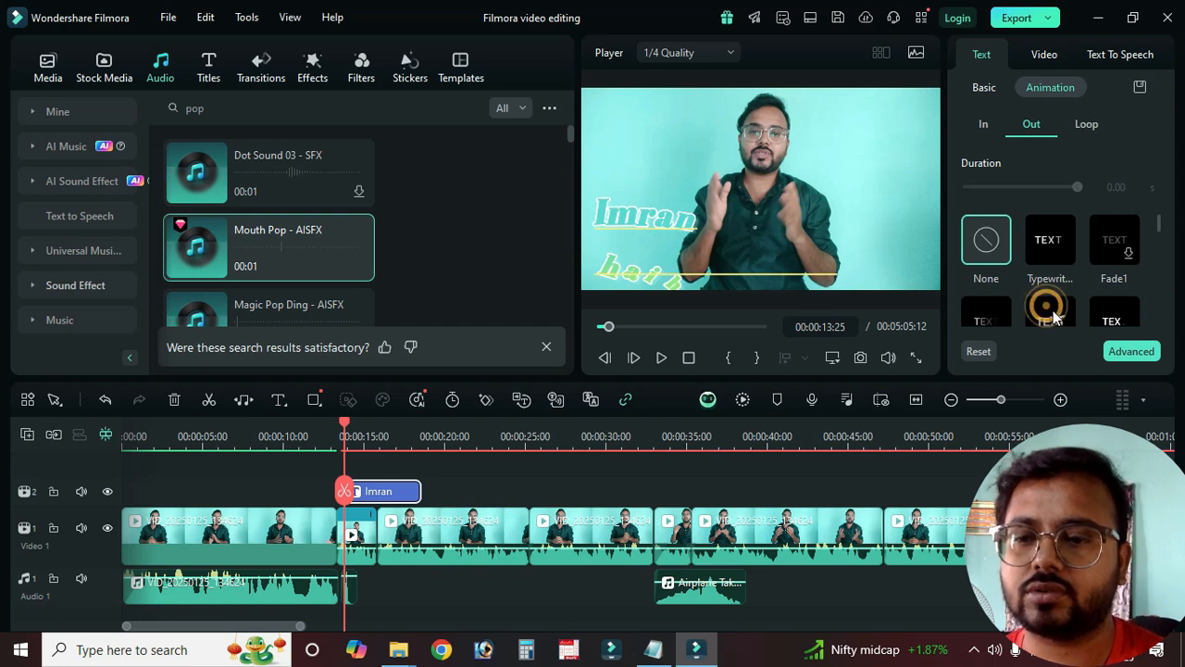
click(1063, 309)
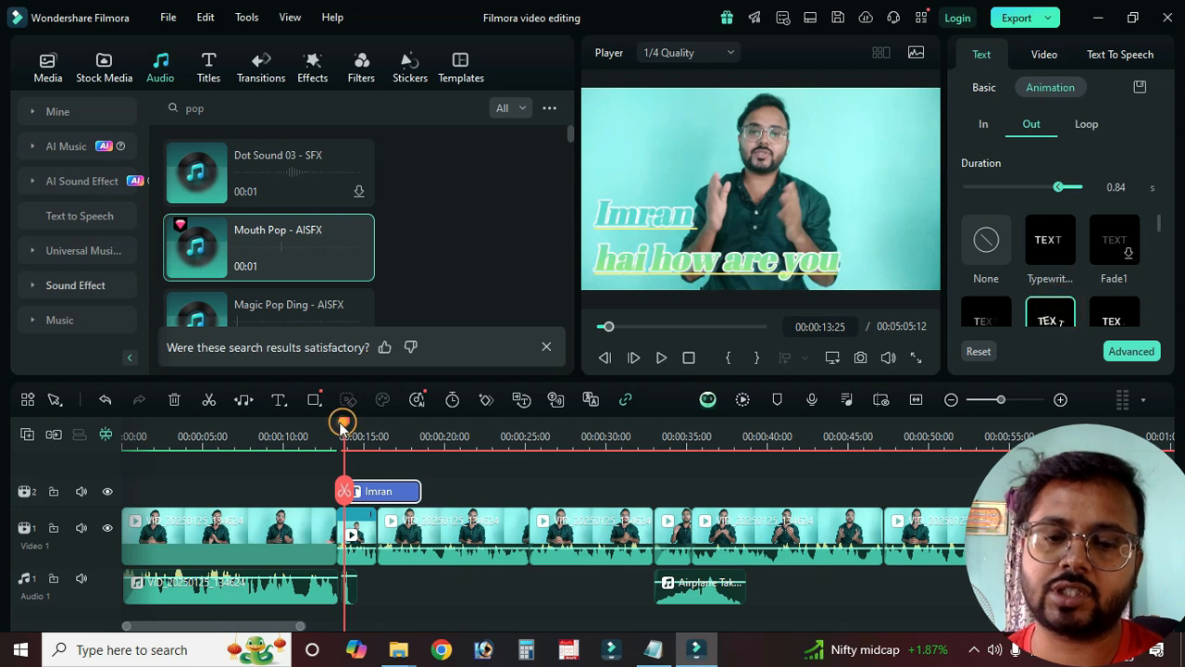
Step: Play back the whole name title from just before it appears to check both animations, and save the project
drag(344, 425, 339, 423)
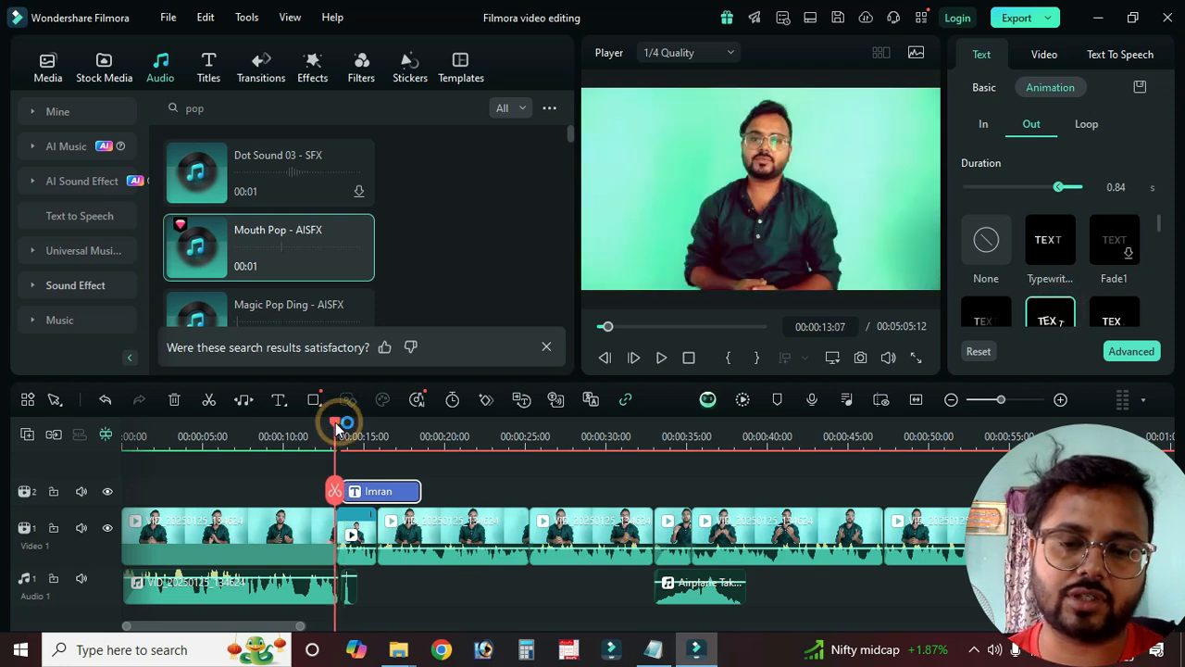
key(space)
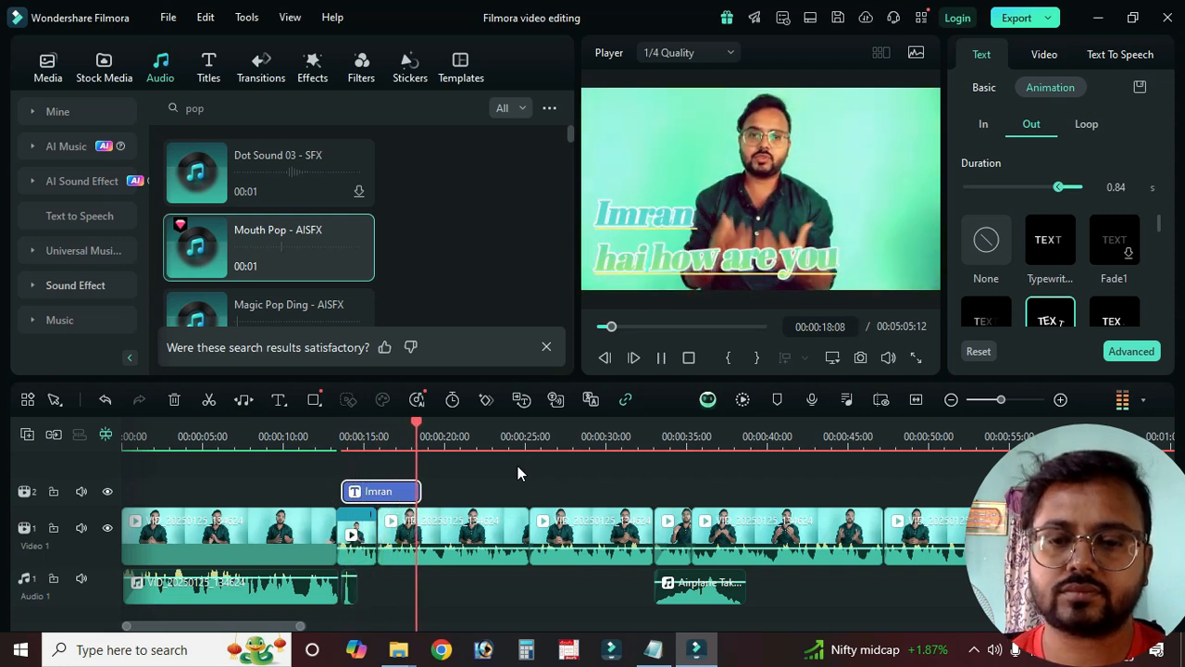
key(space)
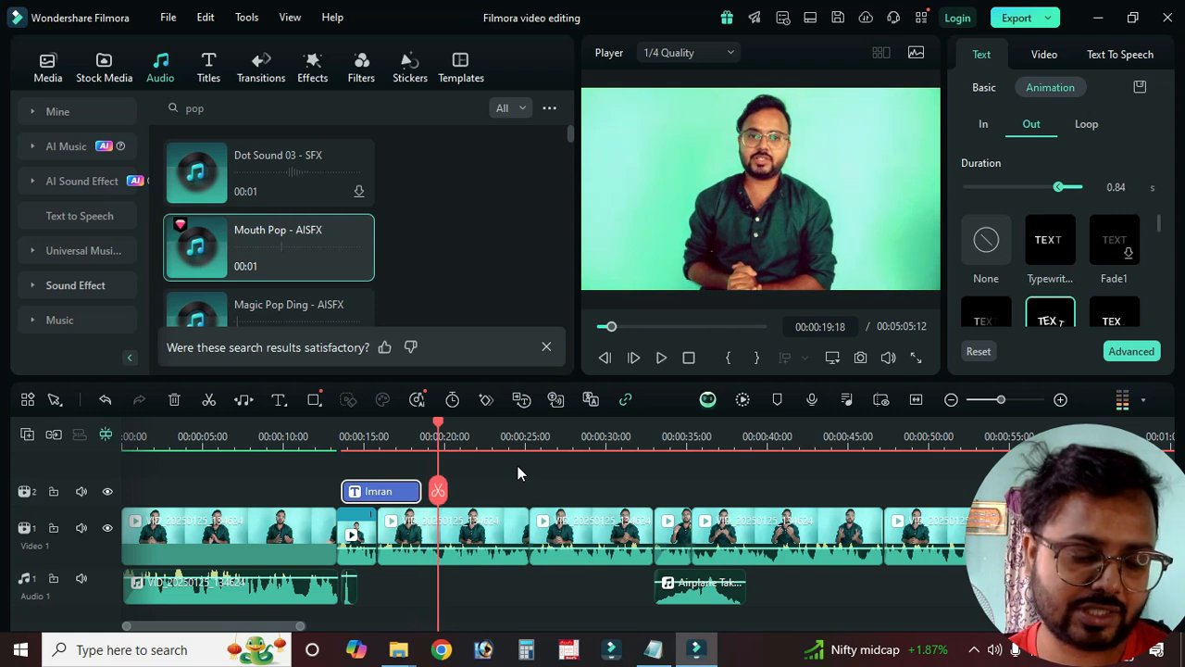
key(ctrl+s)
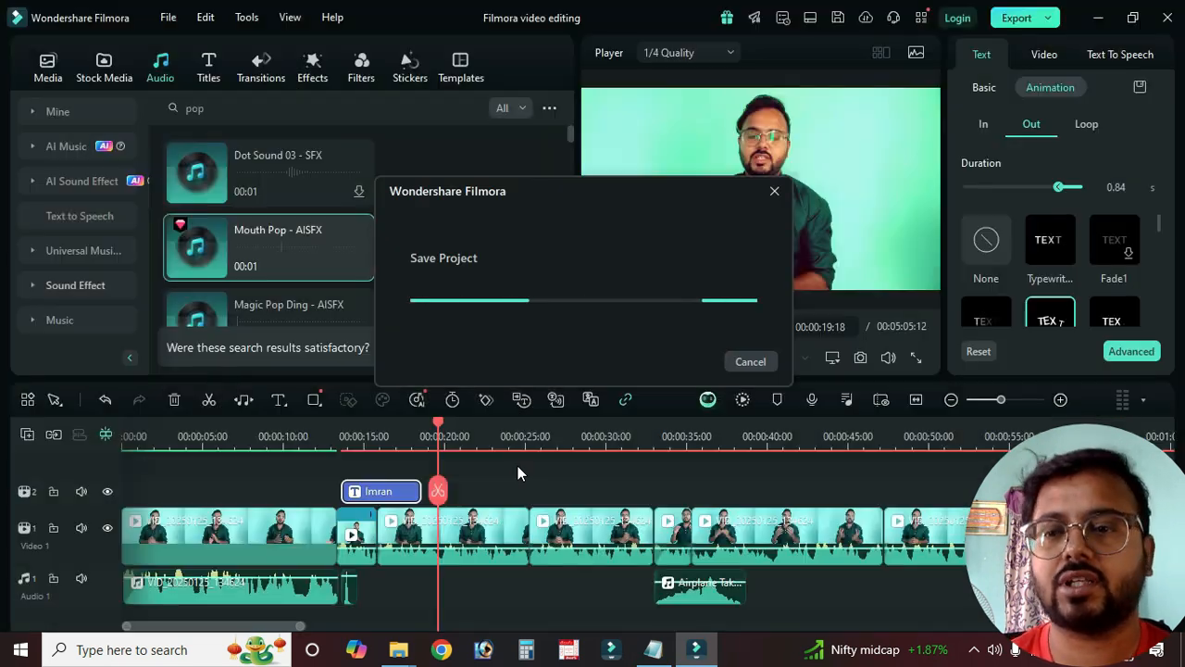
Step: Show the loop animations for the name title and extend the title clip to the end of the video
click(1082, 125)
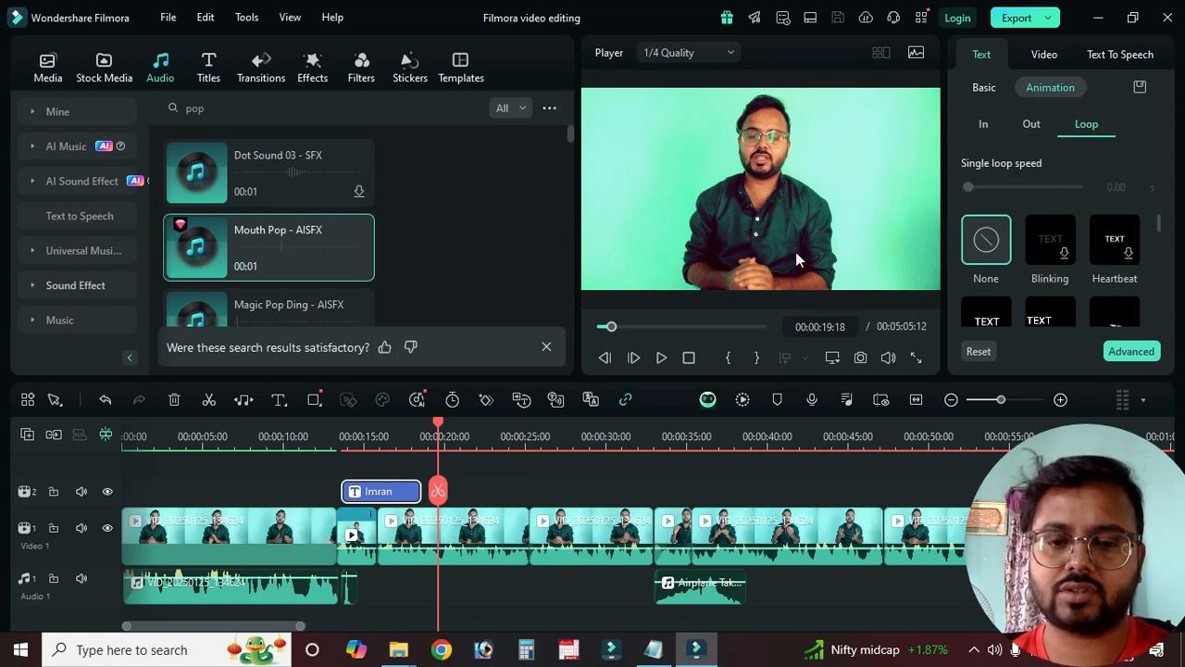
click(421, 494)
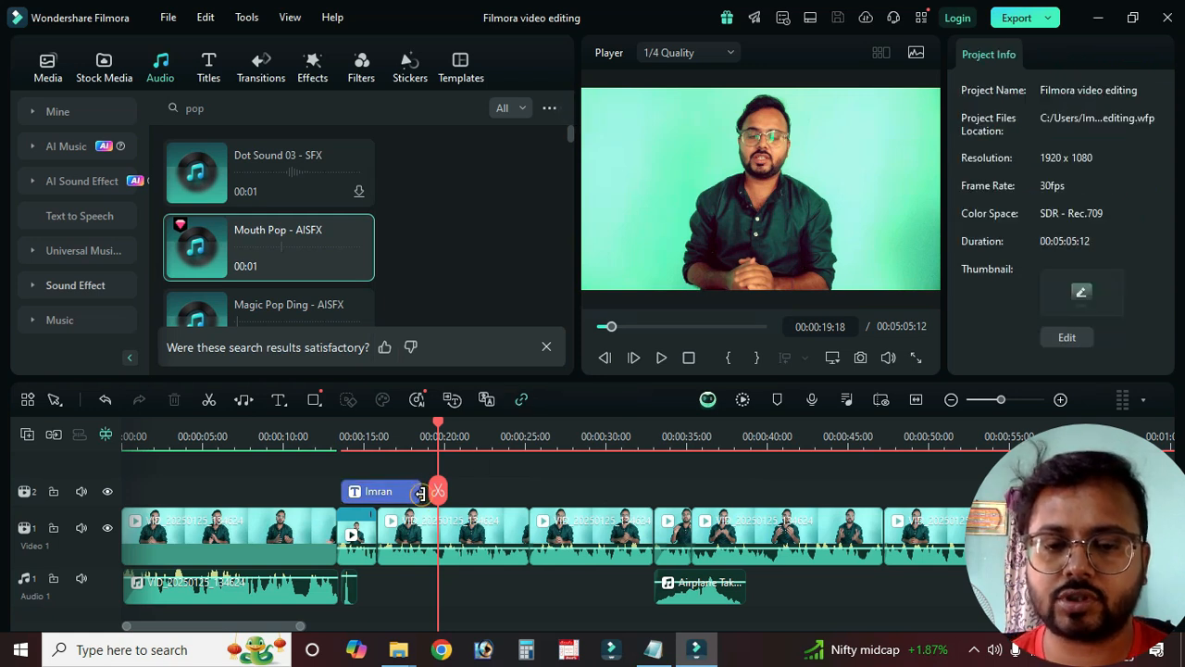
click(412, 491)
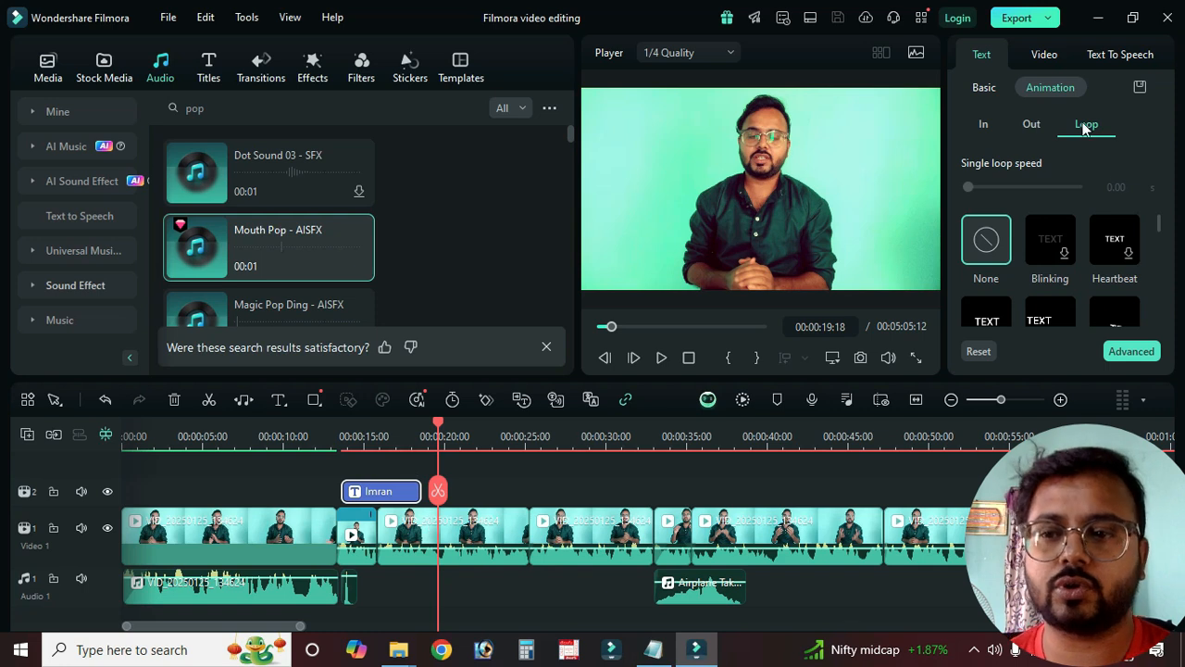
drag(419, 491, 1181, 491)
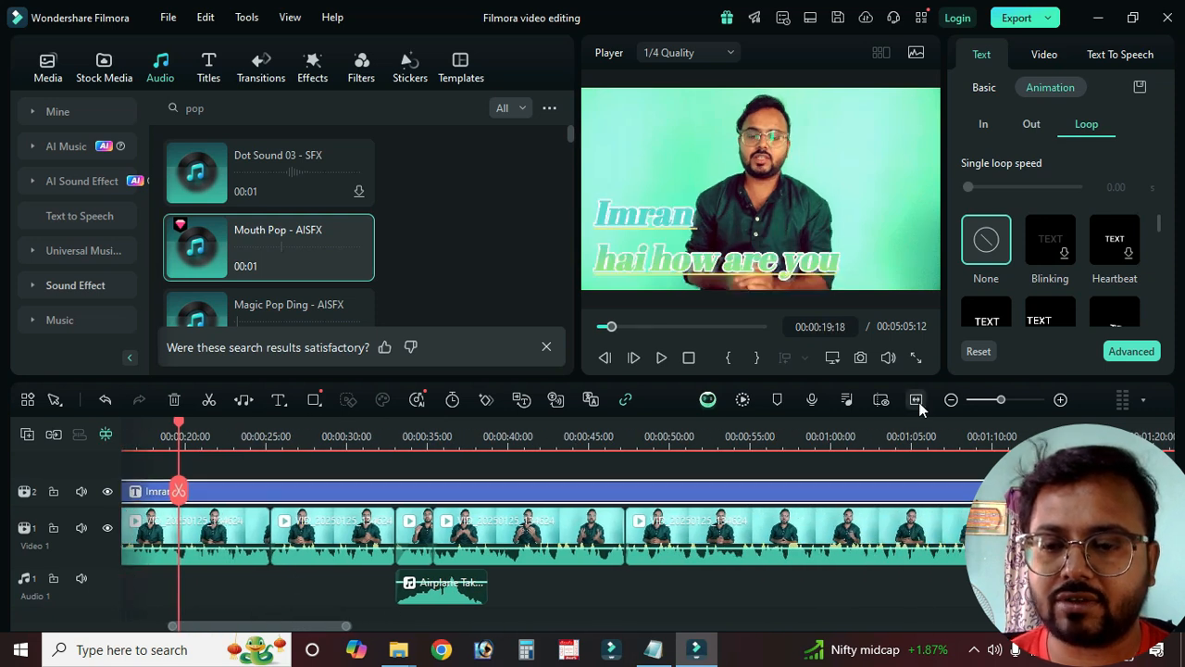
click(916, 399)
drag(390, 491, 1147, 491)
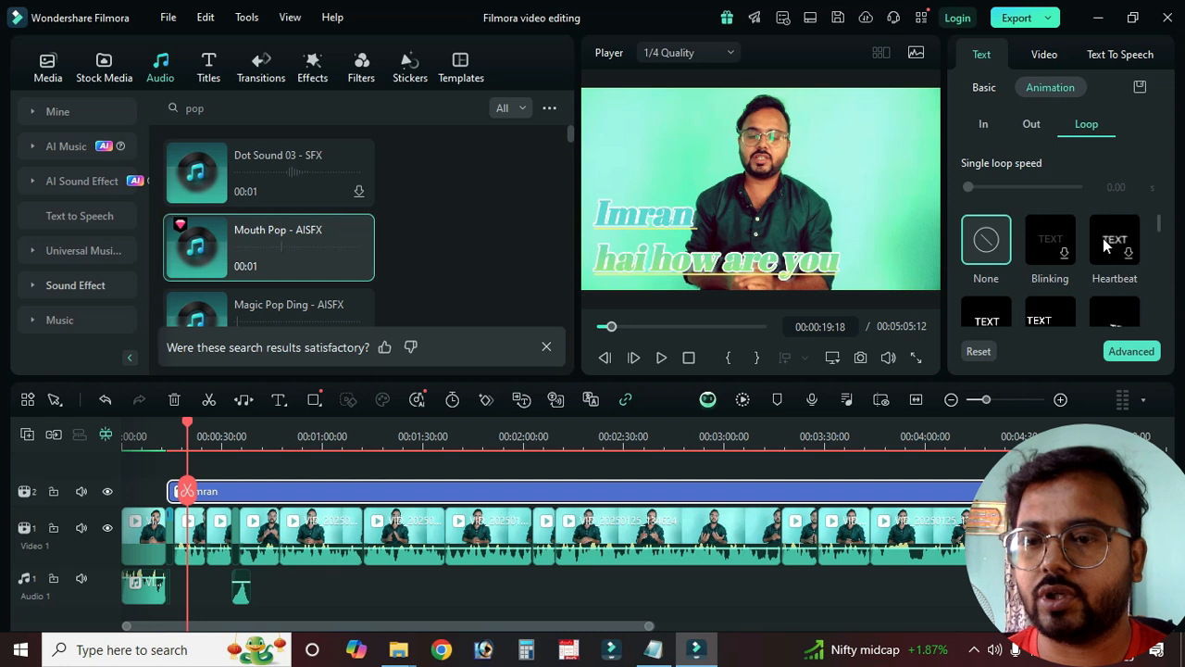
Step: Try the Bouncing loop animation on the name title
scroll(1106, 239, down, 3)
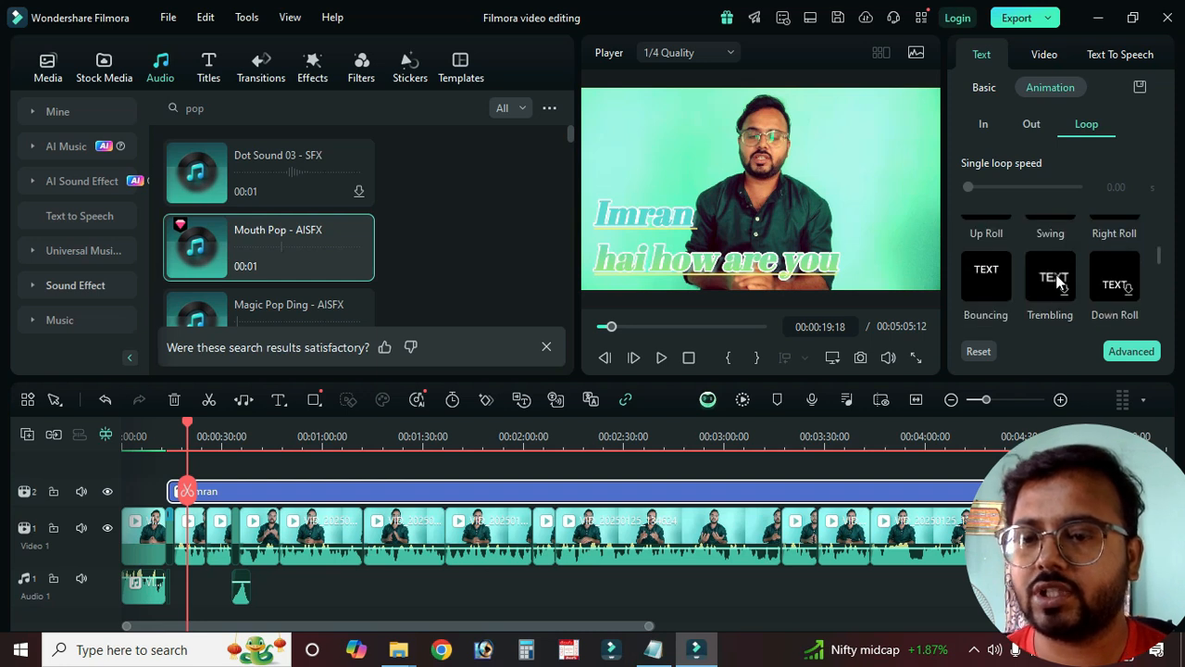
click(988, 295)
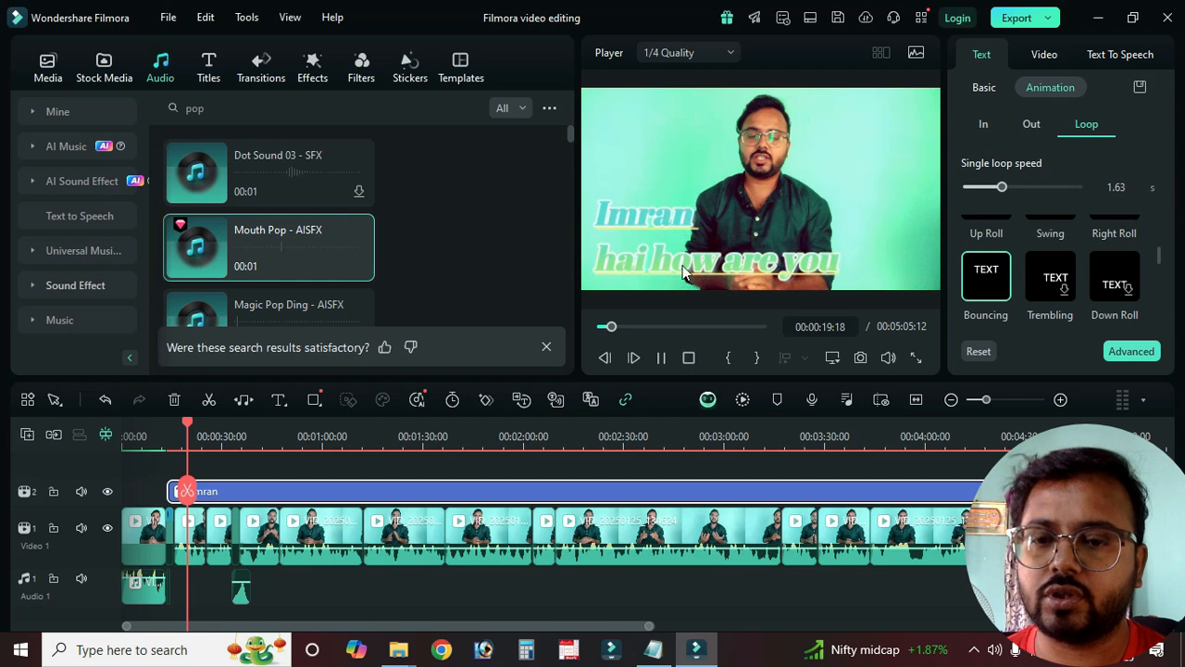
click(662, 358)
Step: Play back the looping title from its start and mute the player's sound
click(171, 436)
key(space)
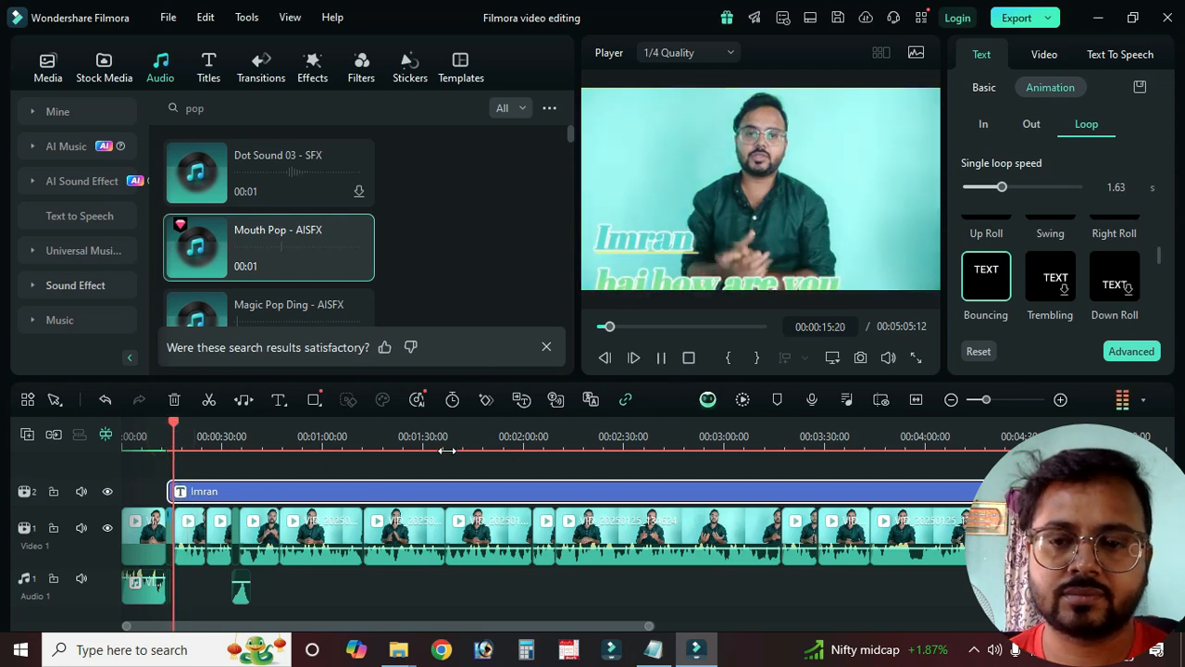
click(887, 357)
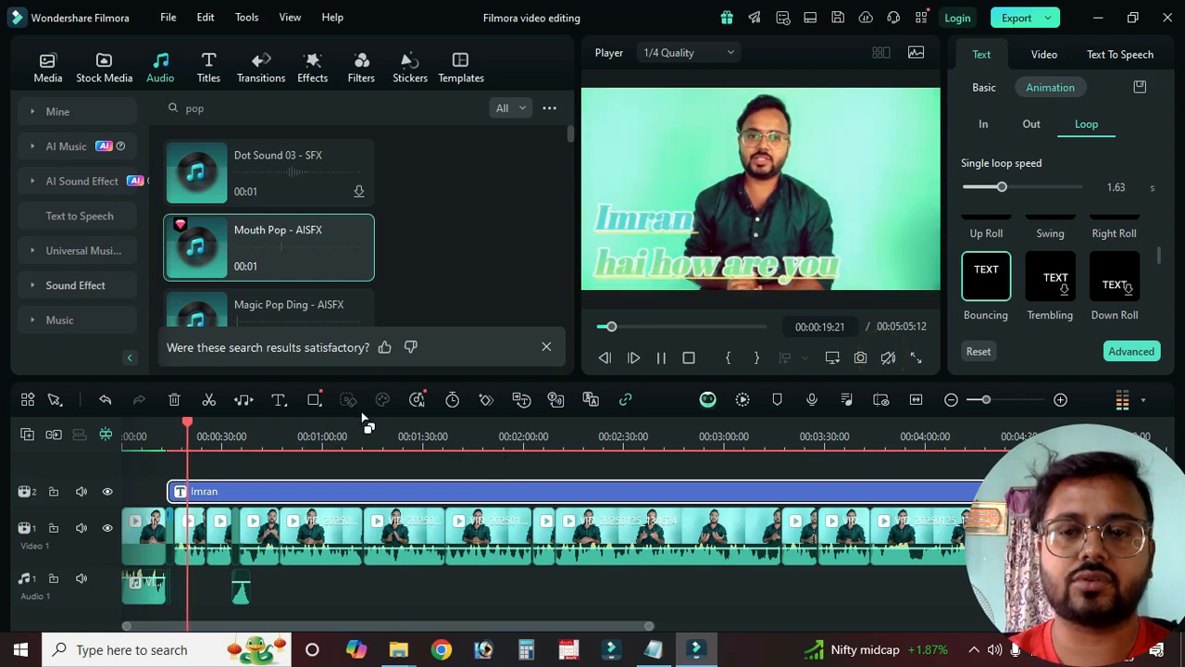
key(space)
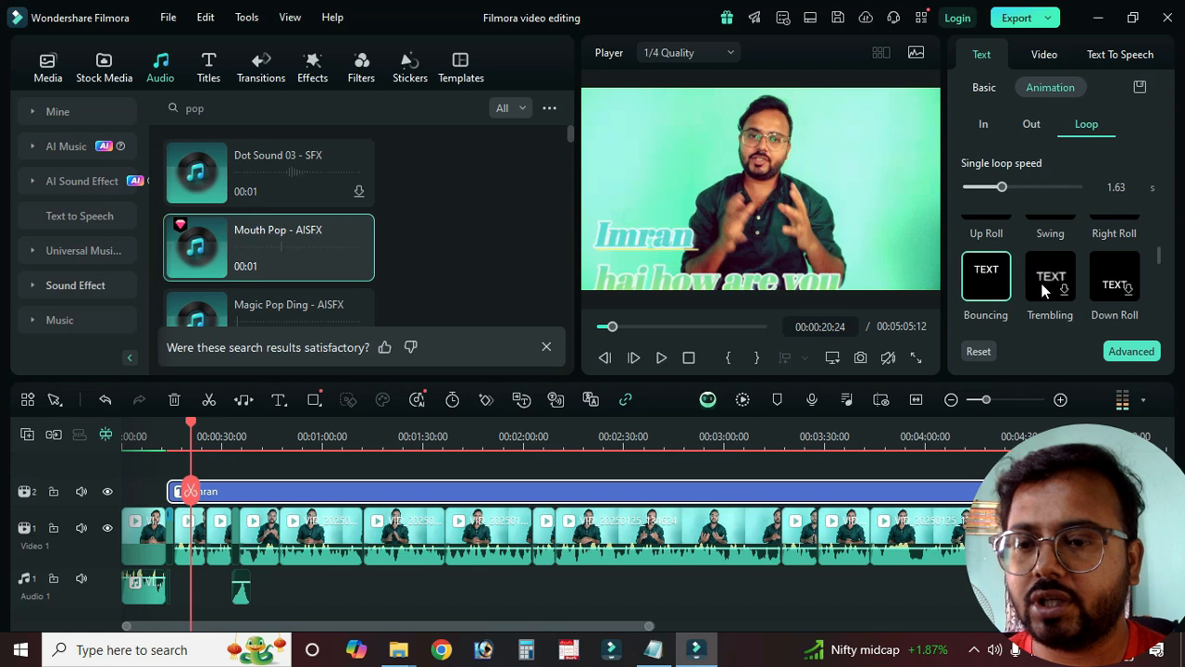
Step: Apply the "Green W..." loop animation to the name title
scroll(1037, 308, down, 5)
scroll(996, 283, down, 2)
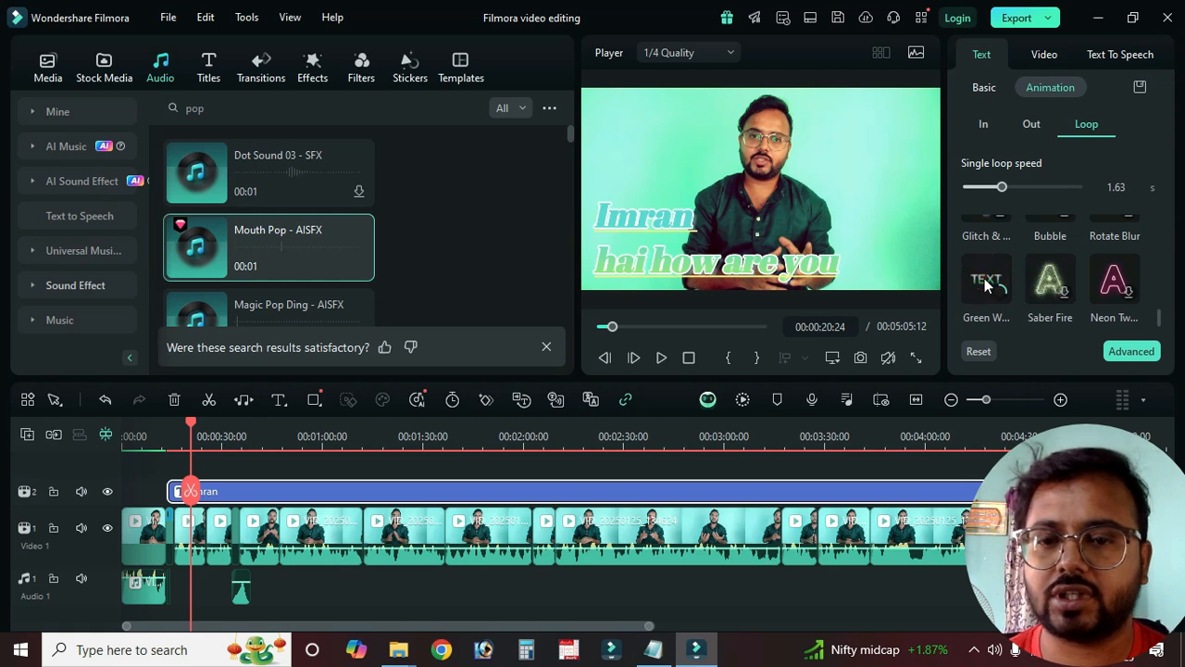
click(987, 292)
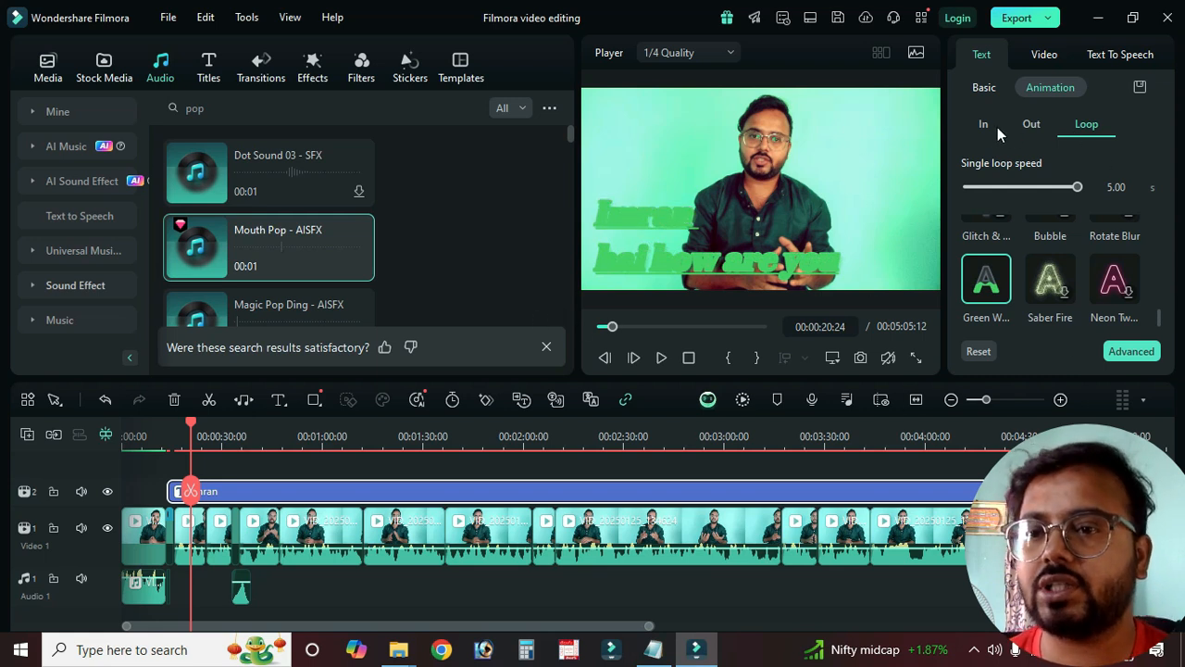
Step: Open the advanced text editor for the name title and look through its text style presets
click(203, 63)
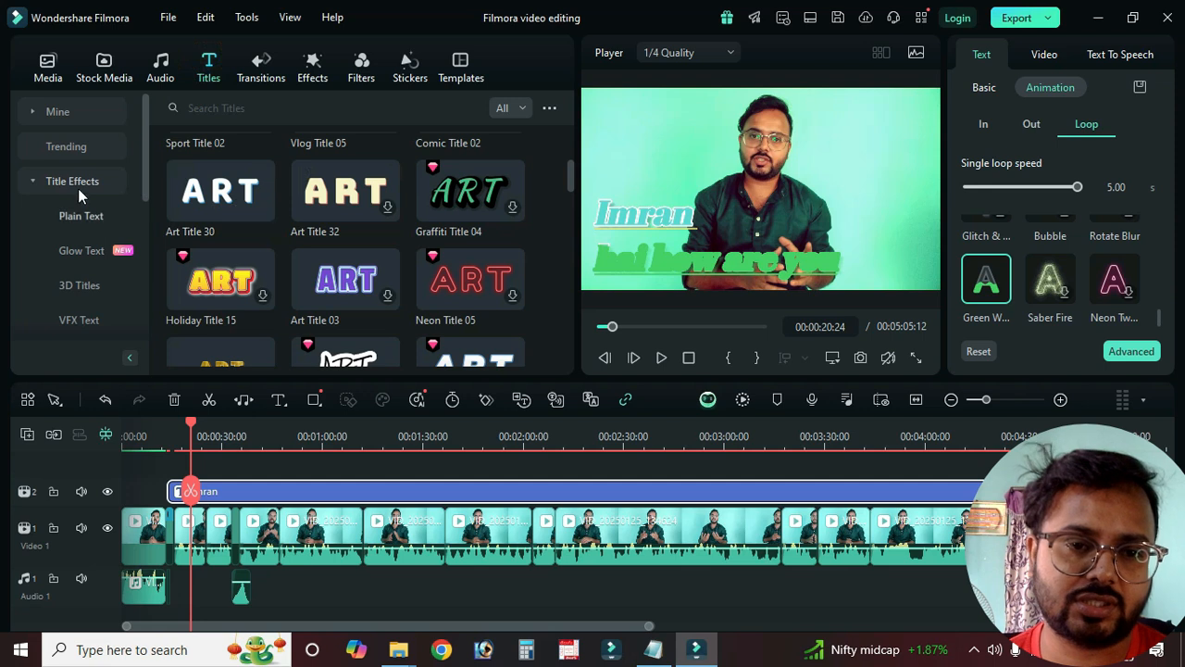
click(1132, 351)
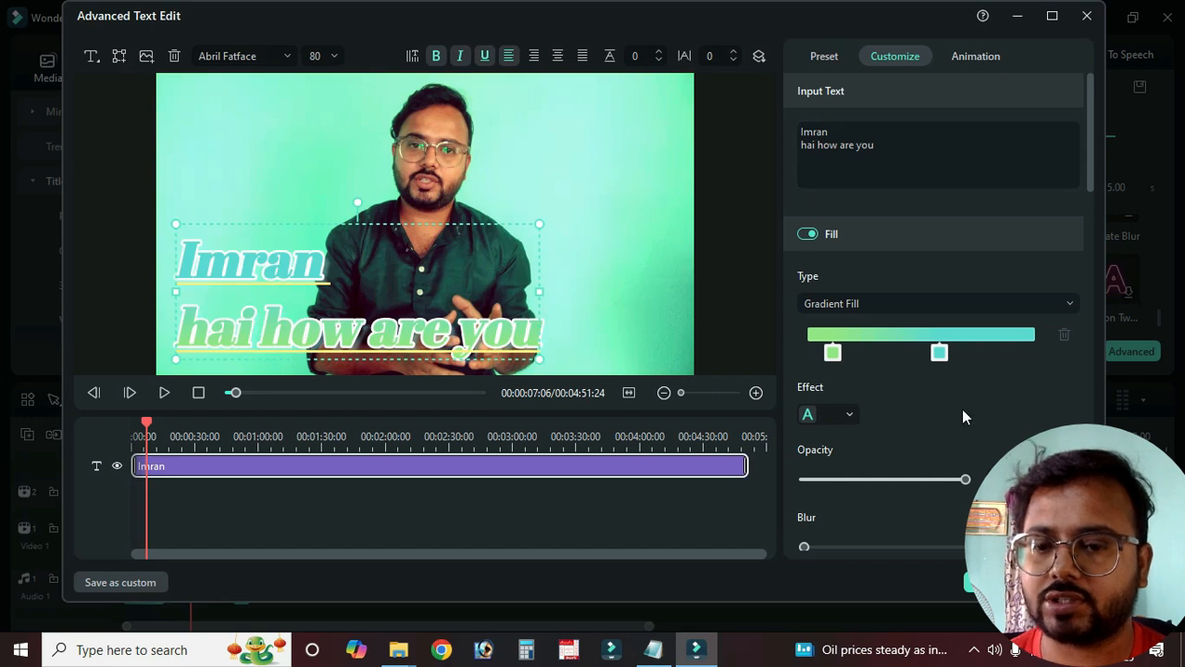
click(824, 56)
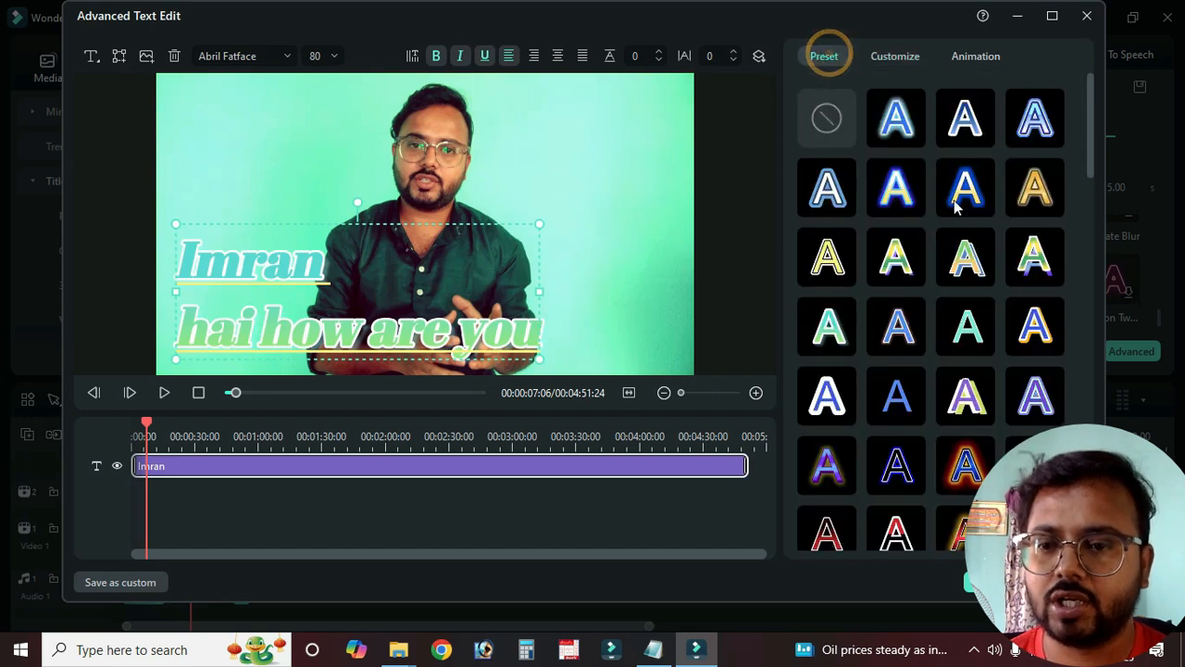
scroll(934, 458, down, 5)
scroll(1018, 421, down, 8)
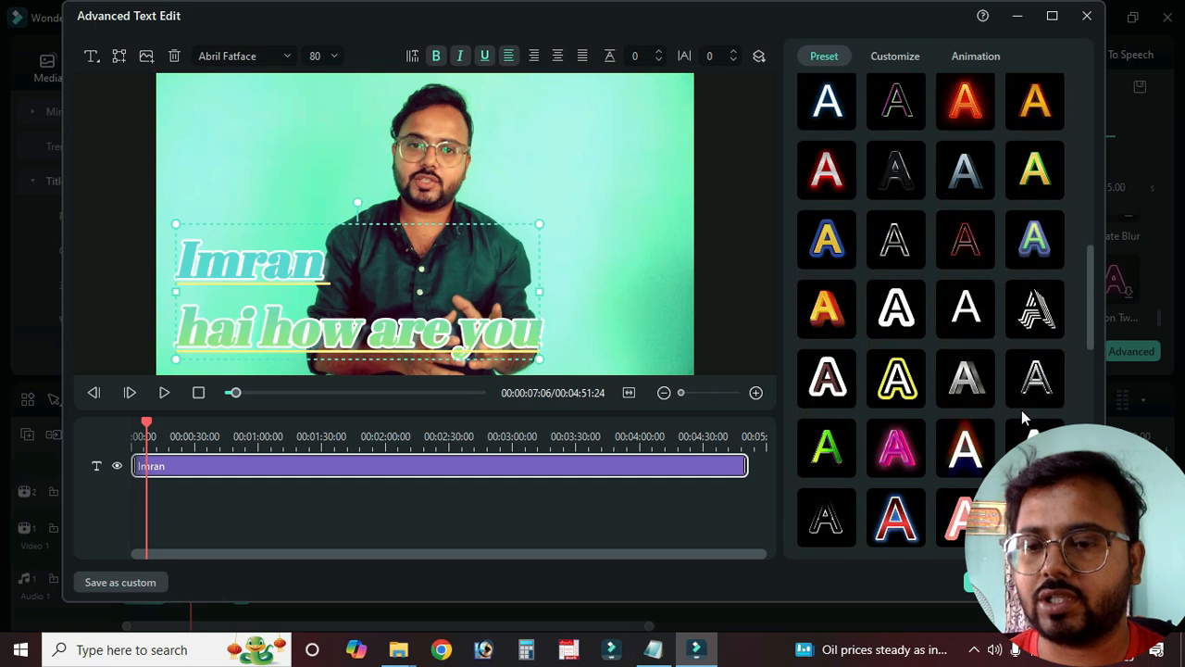
scroll(971, 421, down, 6)
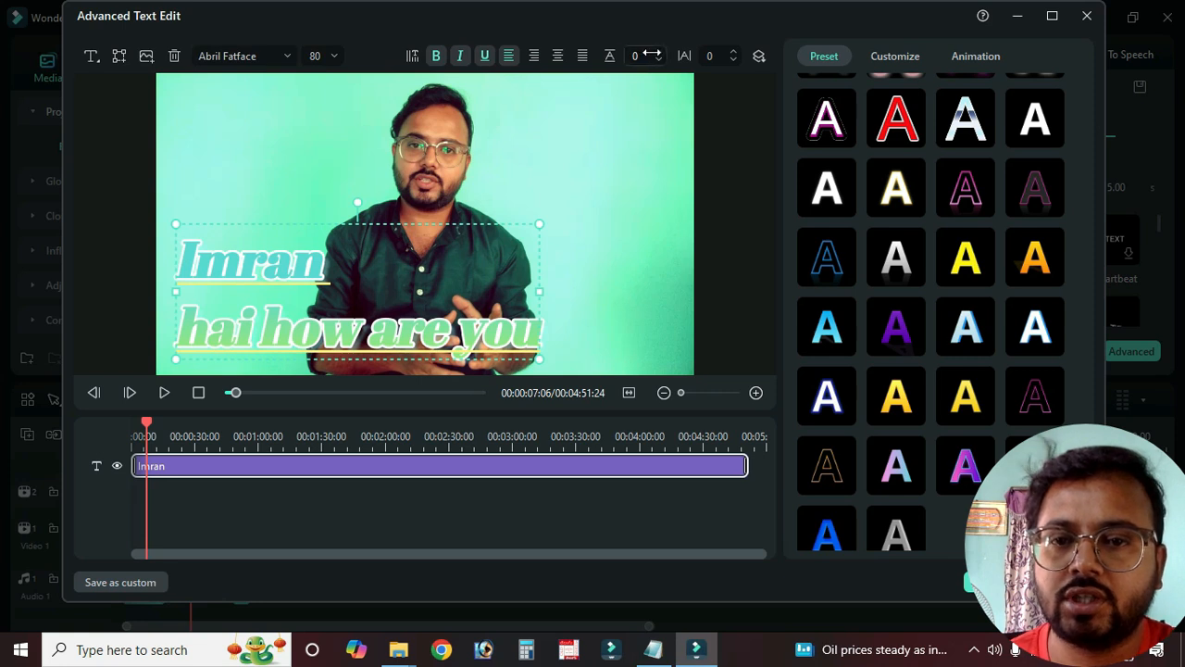
Step: Shift the green and blue stops of the name title's gradient fill toward the blue end of the gradient
drag(860, 20, 715, 131)
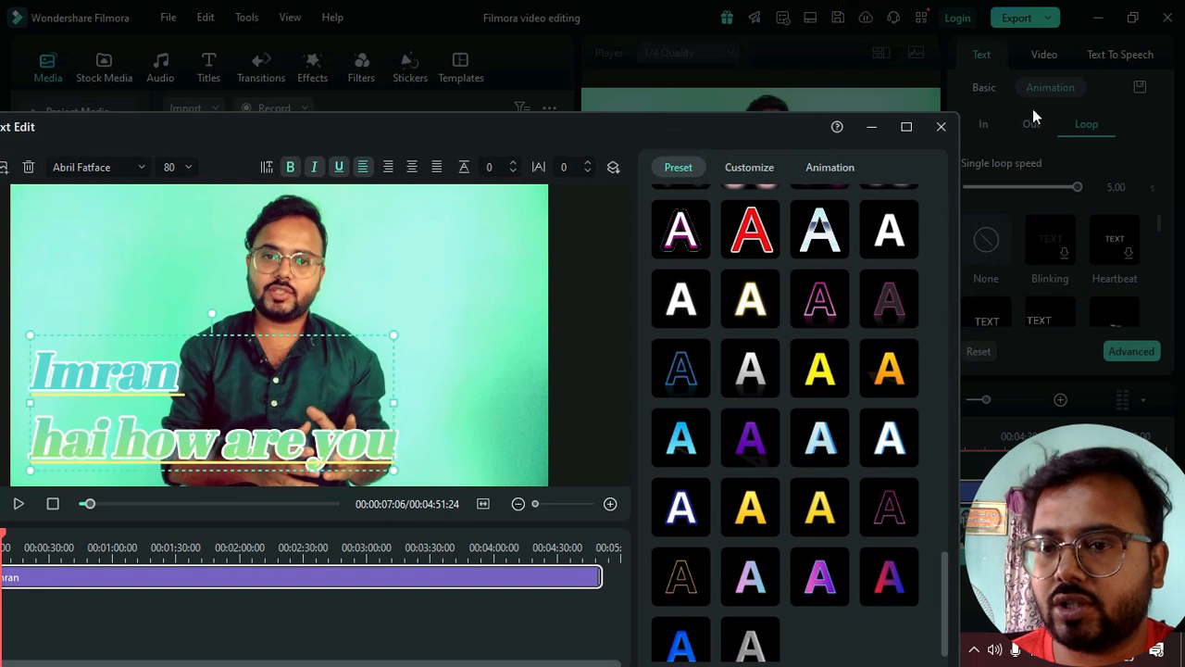
drag(673, 148, 782, 58)
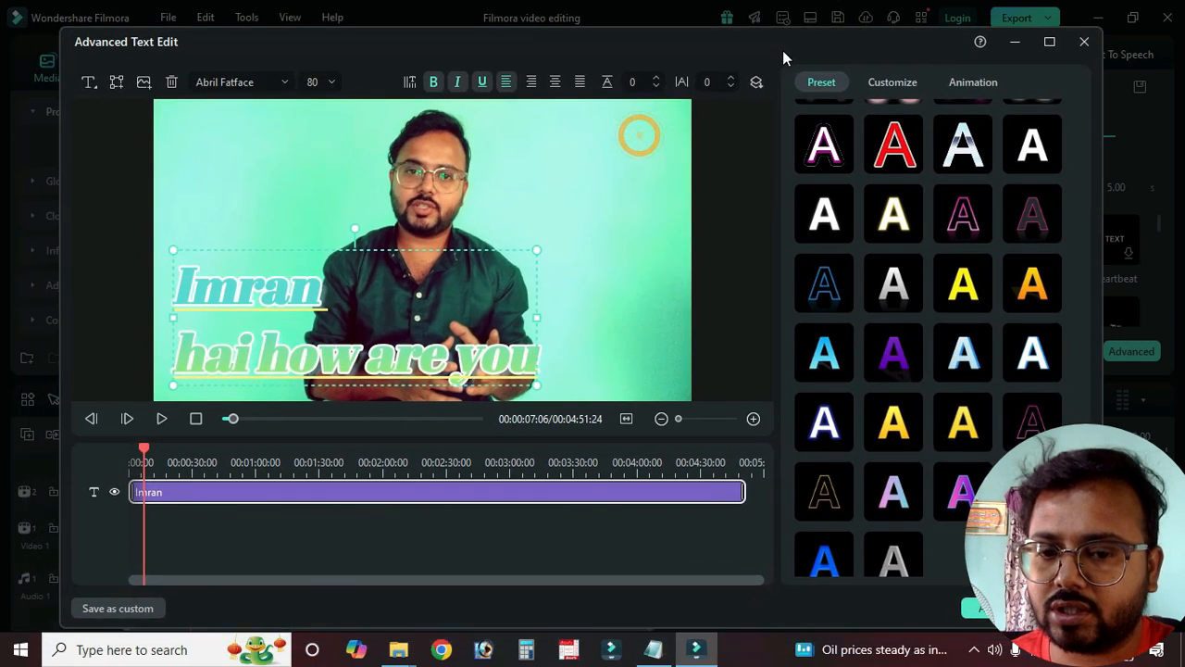
click(895, 85)
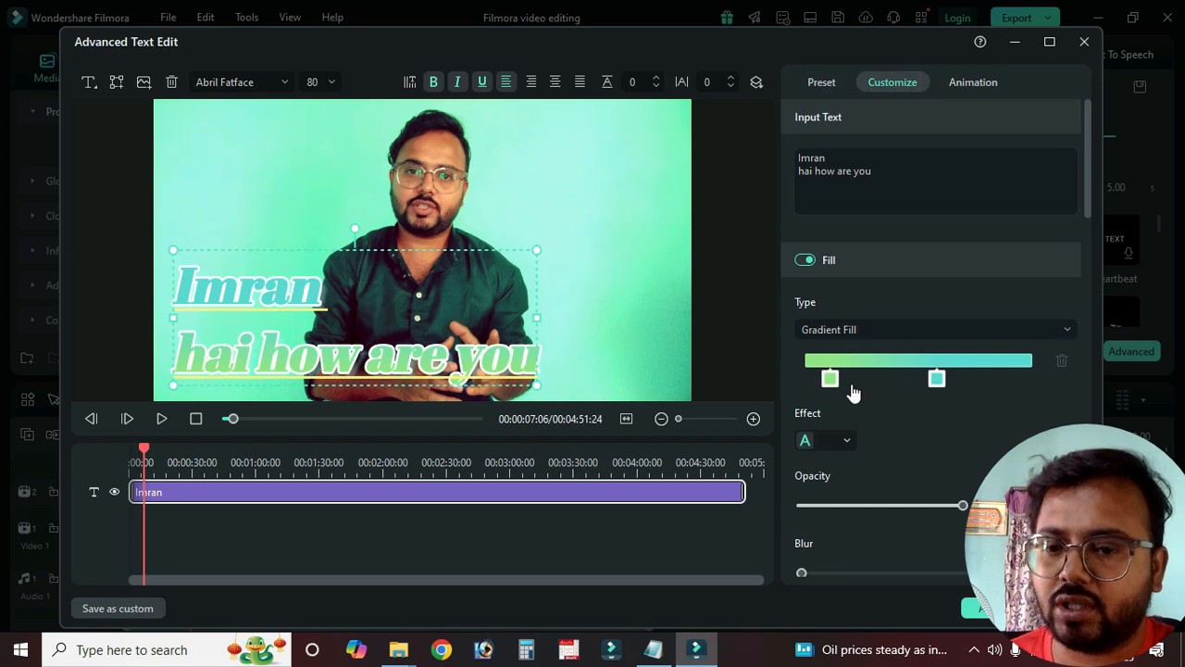
drag(830, 387, 1001, 378)
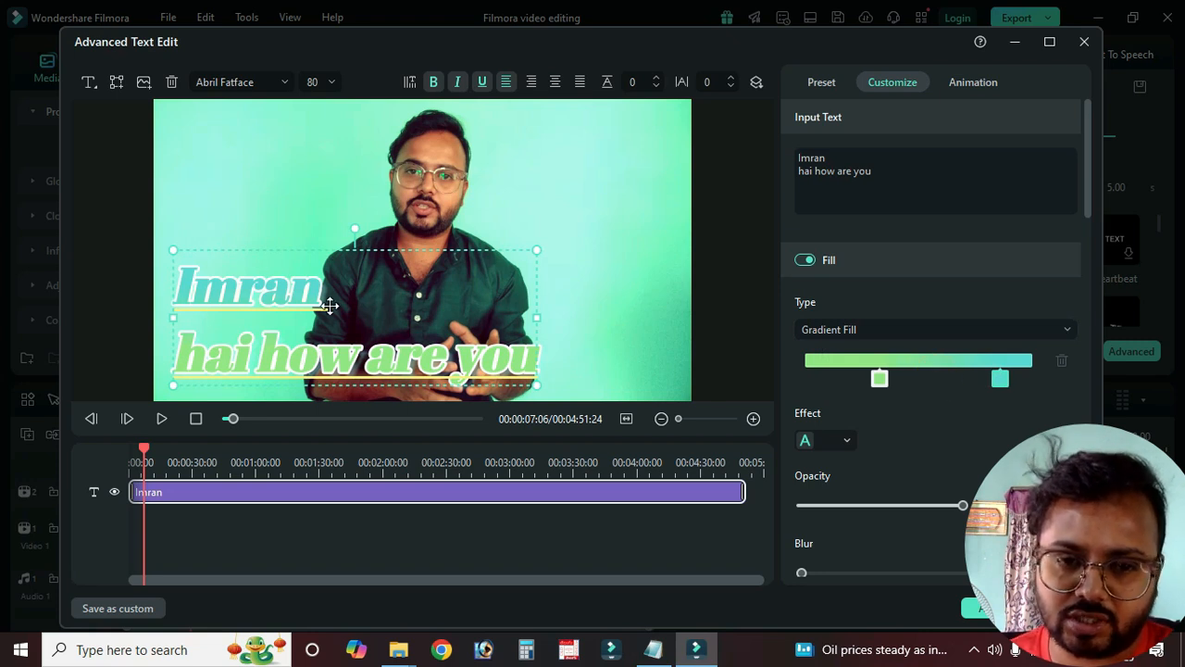
drag(885, 381, 927, 380)
Step: Set the name title's outline colour to black
scroll(891, 451, down, 3)
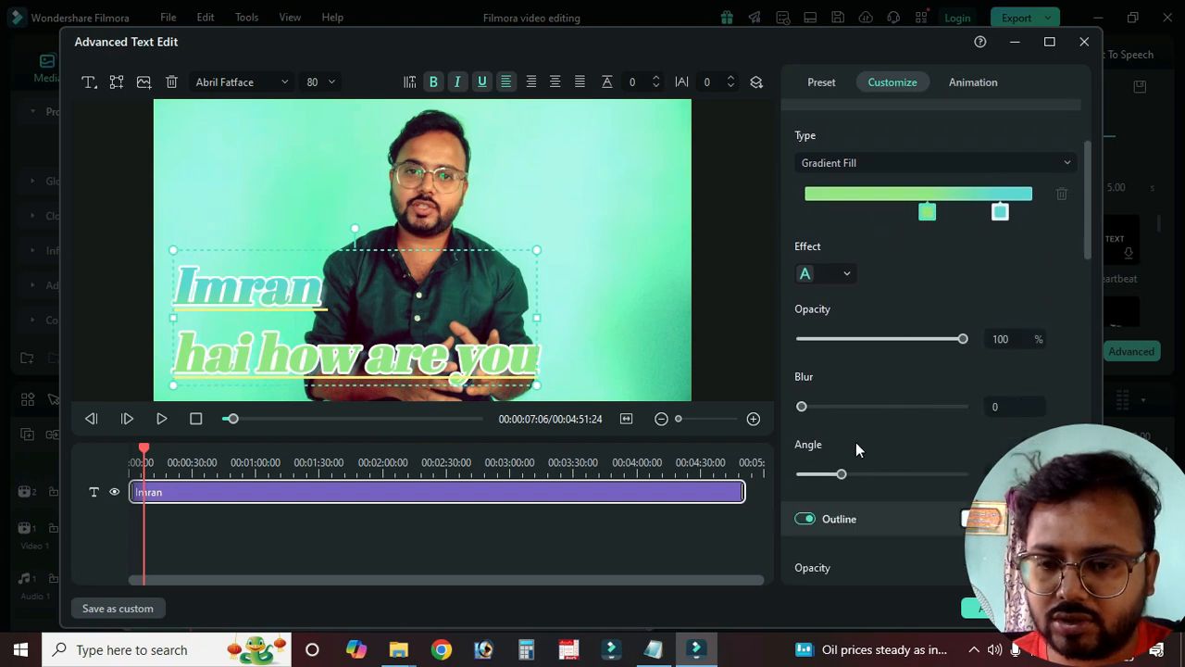
scroll(856, 449, down, 3)
click(1013, 356)
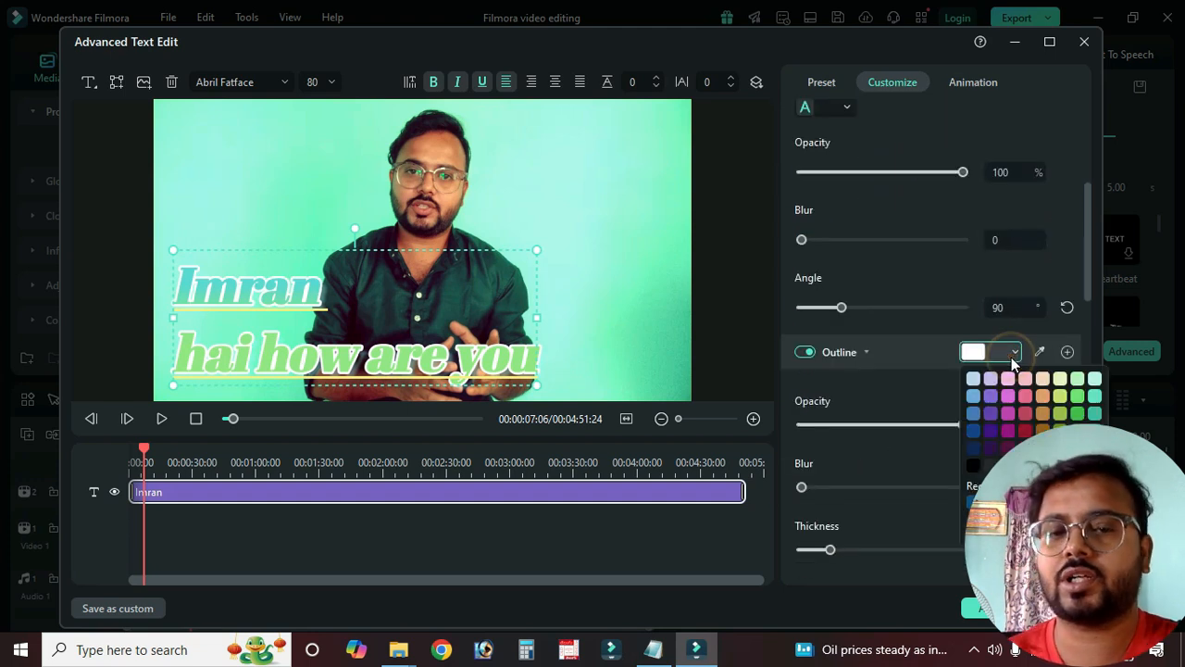
click(973, 468)
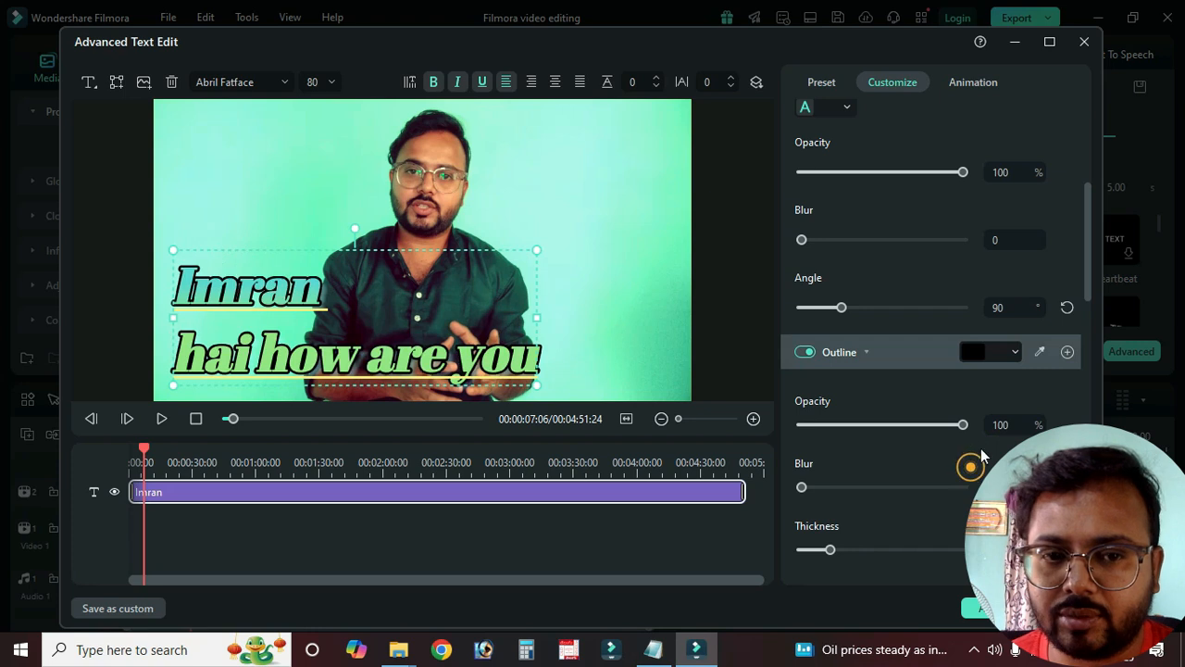
click(1015, 351)
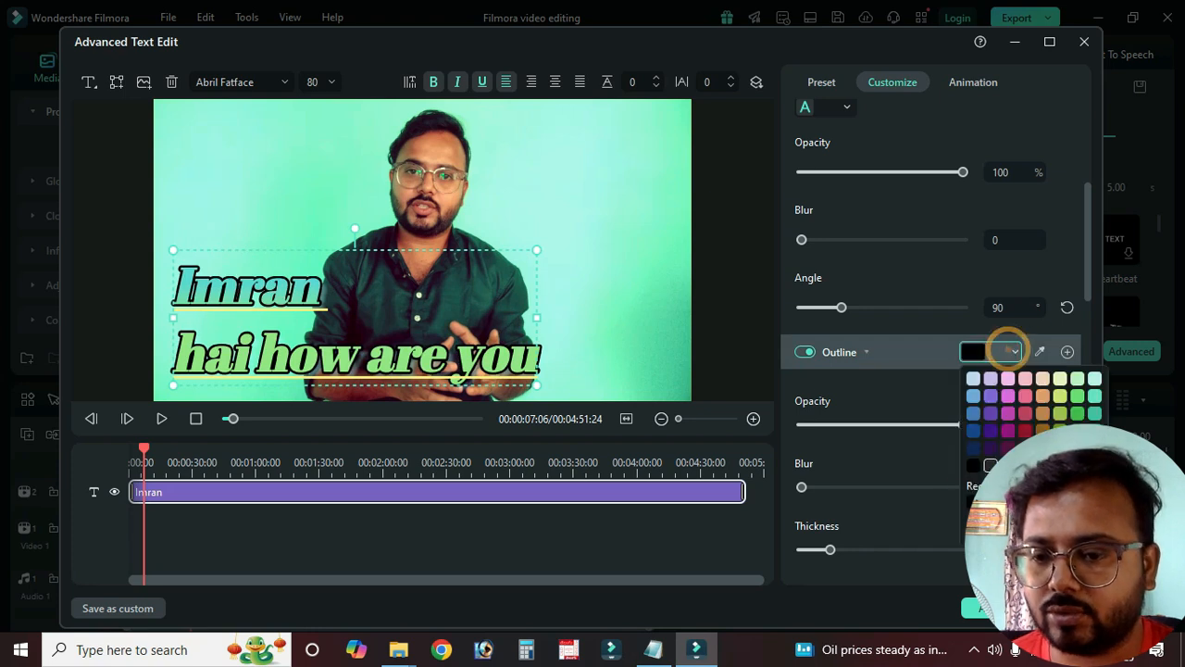
click(895, 451)
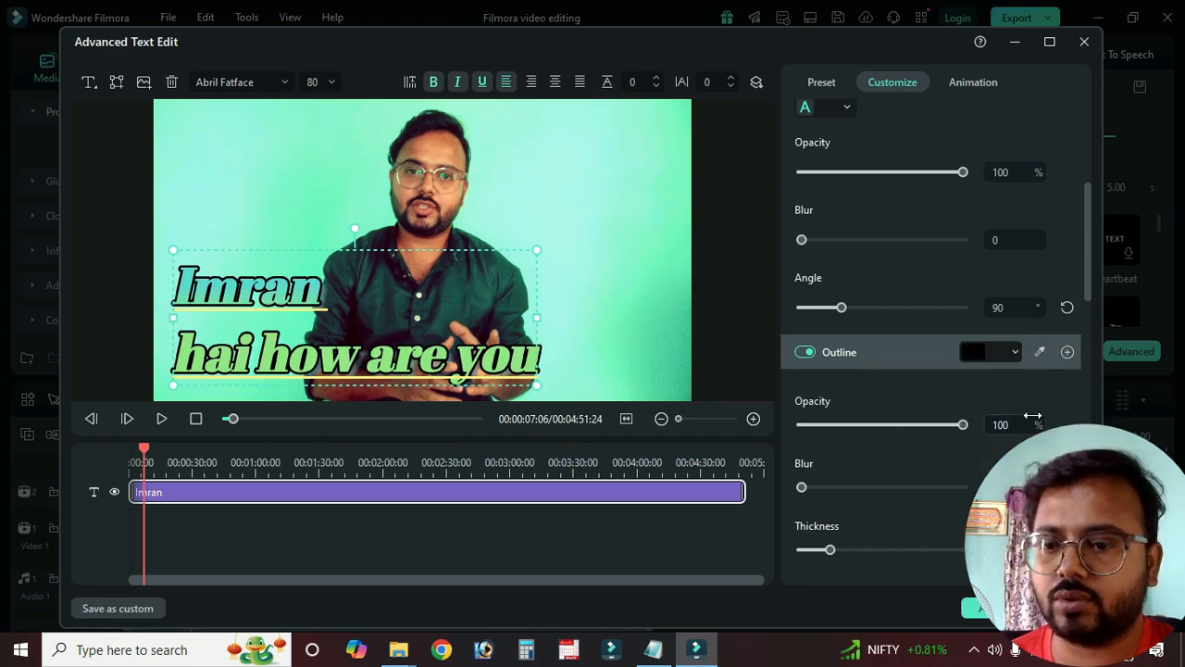
Step: Set the title outline's blur to 4 and thickness to 20, keeping its opacity at 100%
scroll(1032, 418, down, 2)
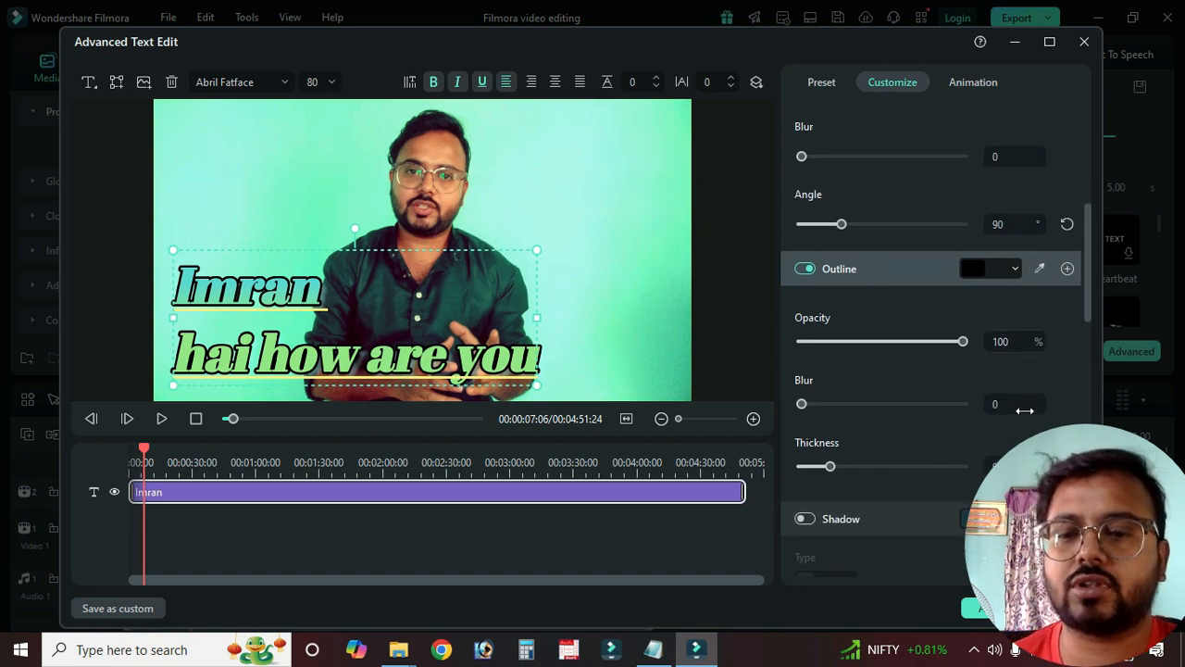
click(818, 408)
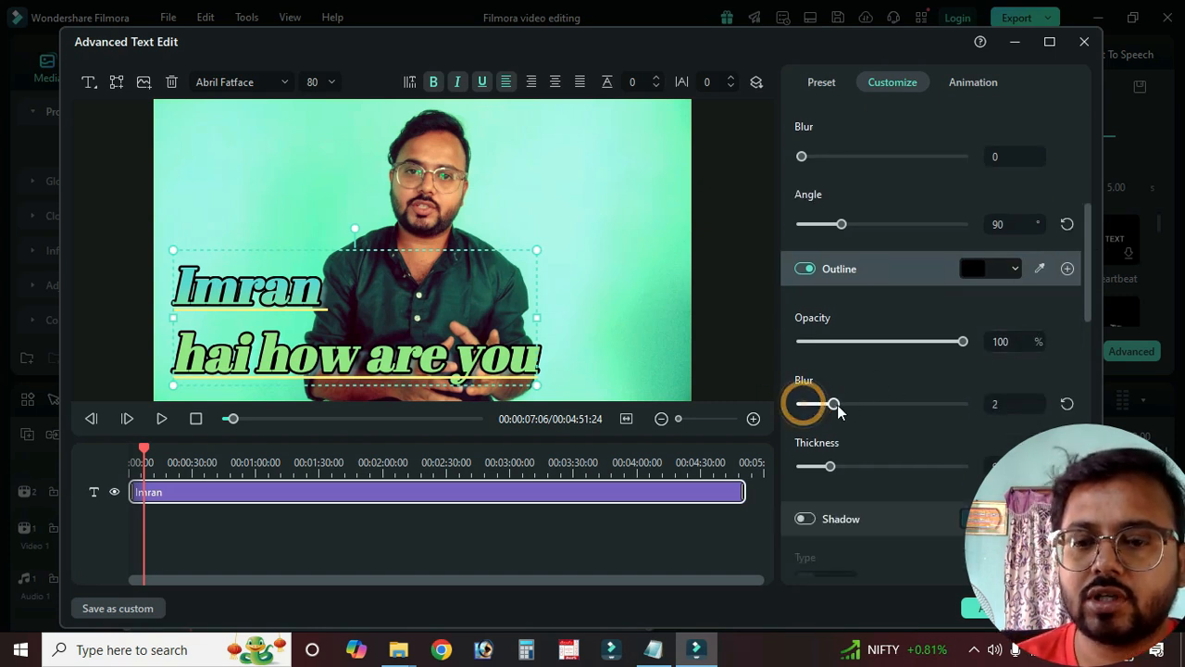
drag(823, 404, 802, 404)
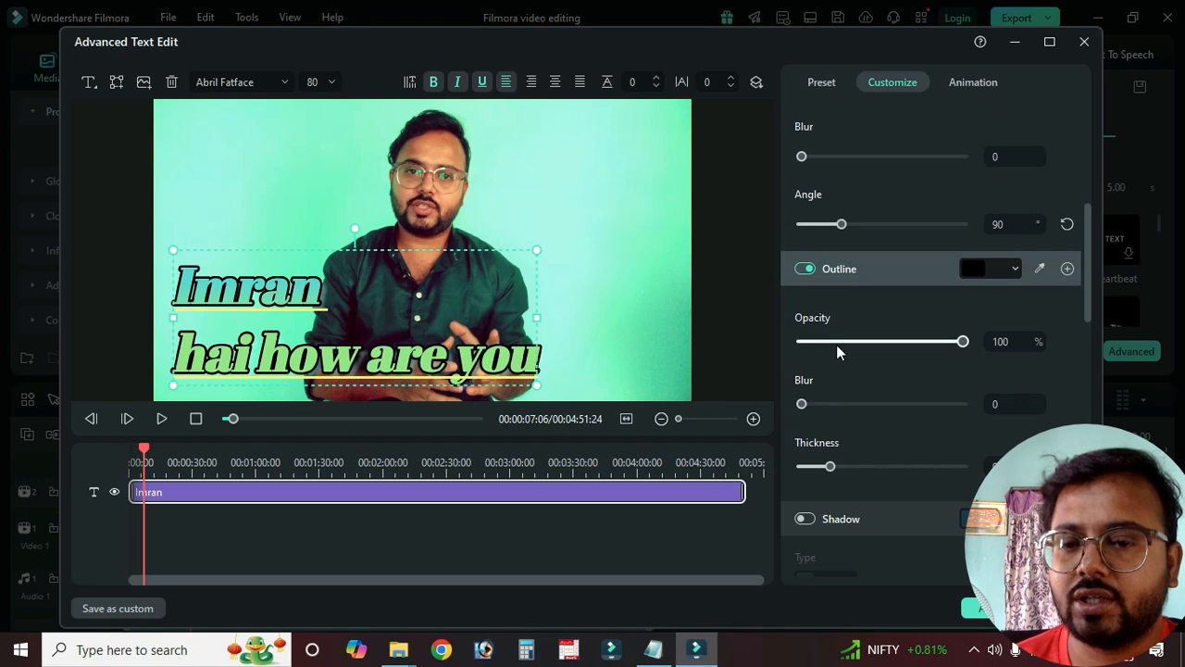
drag(963, 342, 838, 343)
click(963, 342)
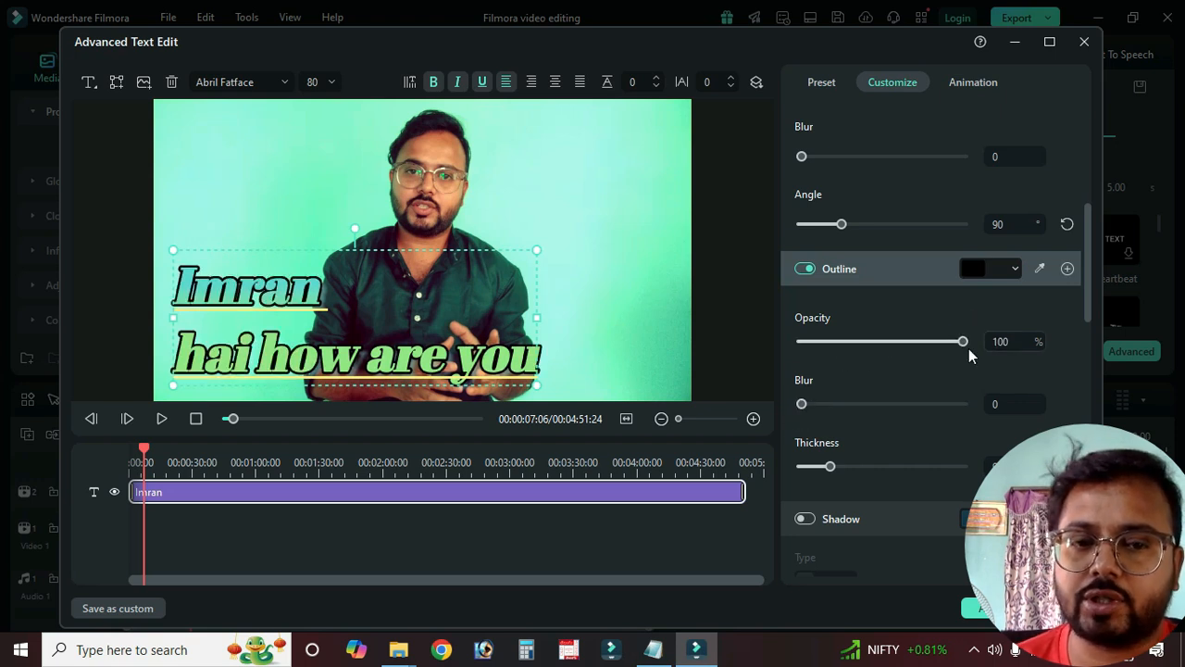
drag(864, 407, 963, 404)
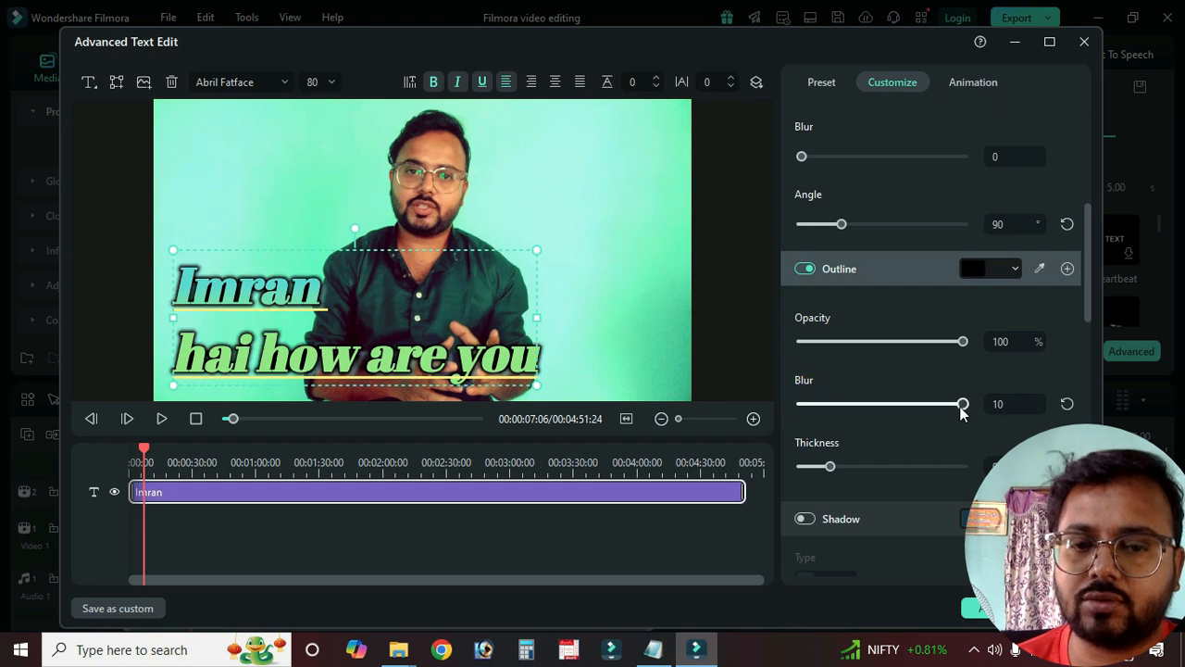
drag(830, 468, 866, 470)
Step: Enable the name title's shadow and set its colour to black
scroll(944, 455, down, 2)
click(806, 437)
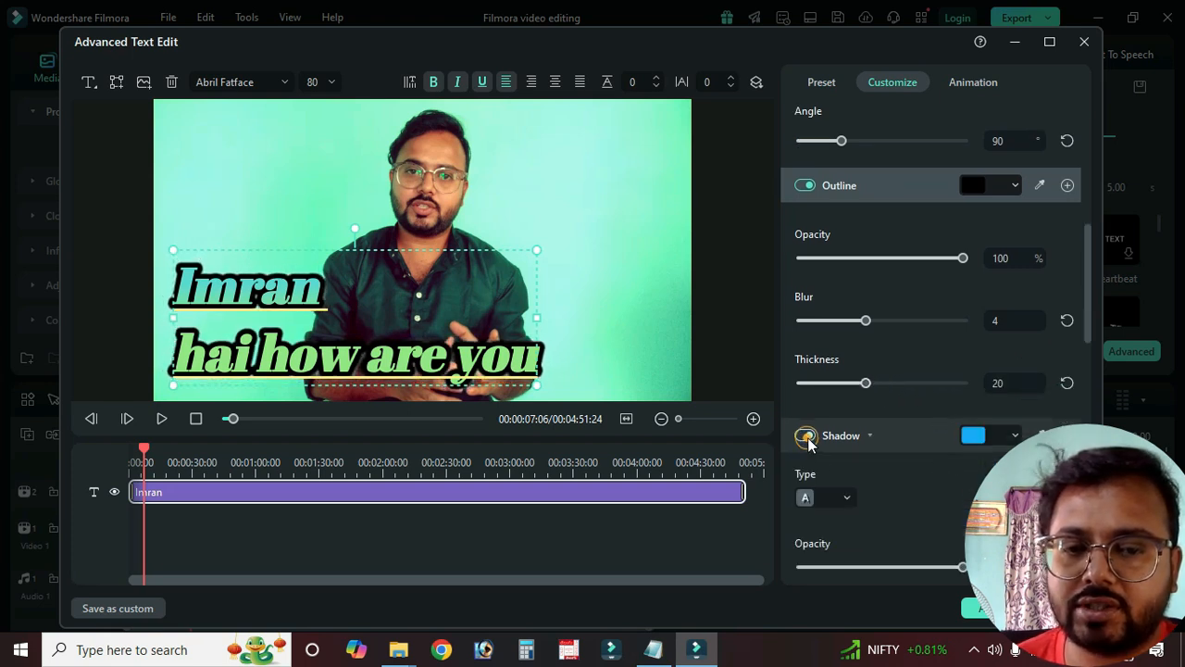
click(1006, 439)
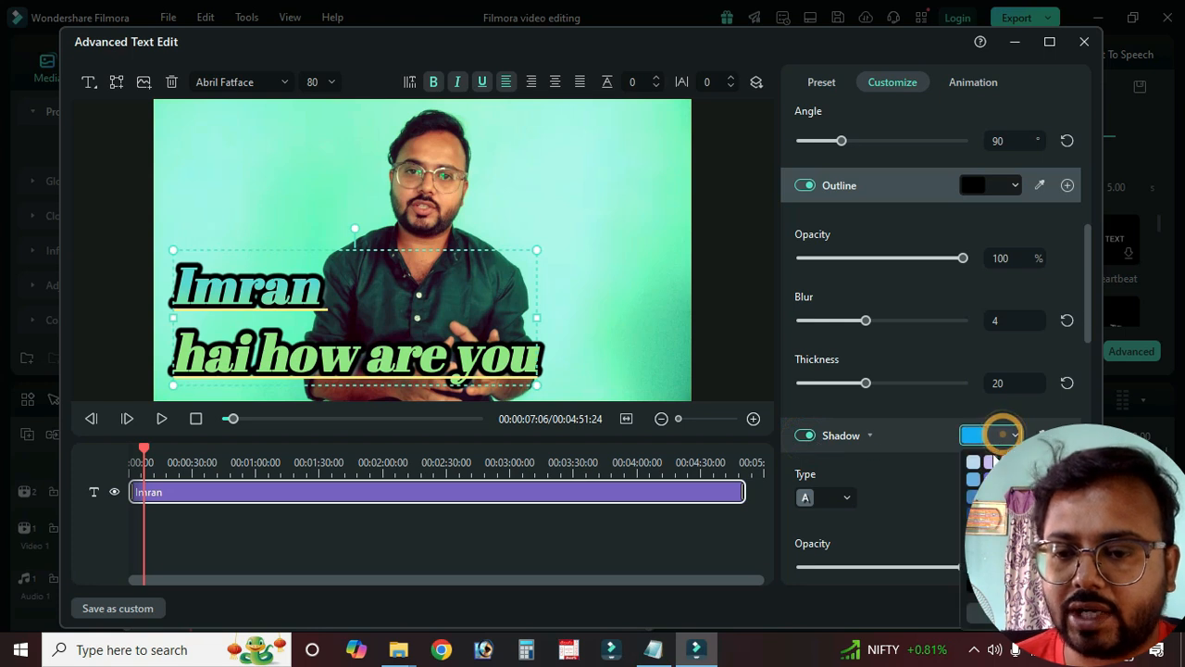
click(1079, 461)
click(989, 440)
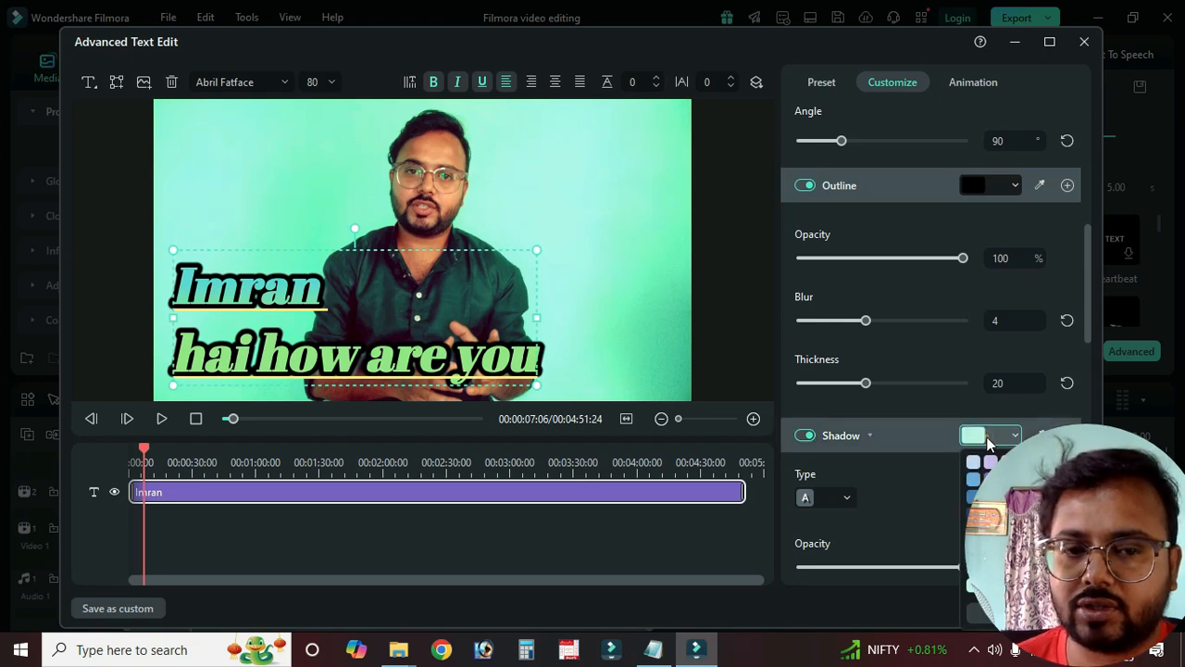
click(991, 461)
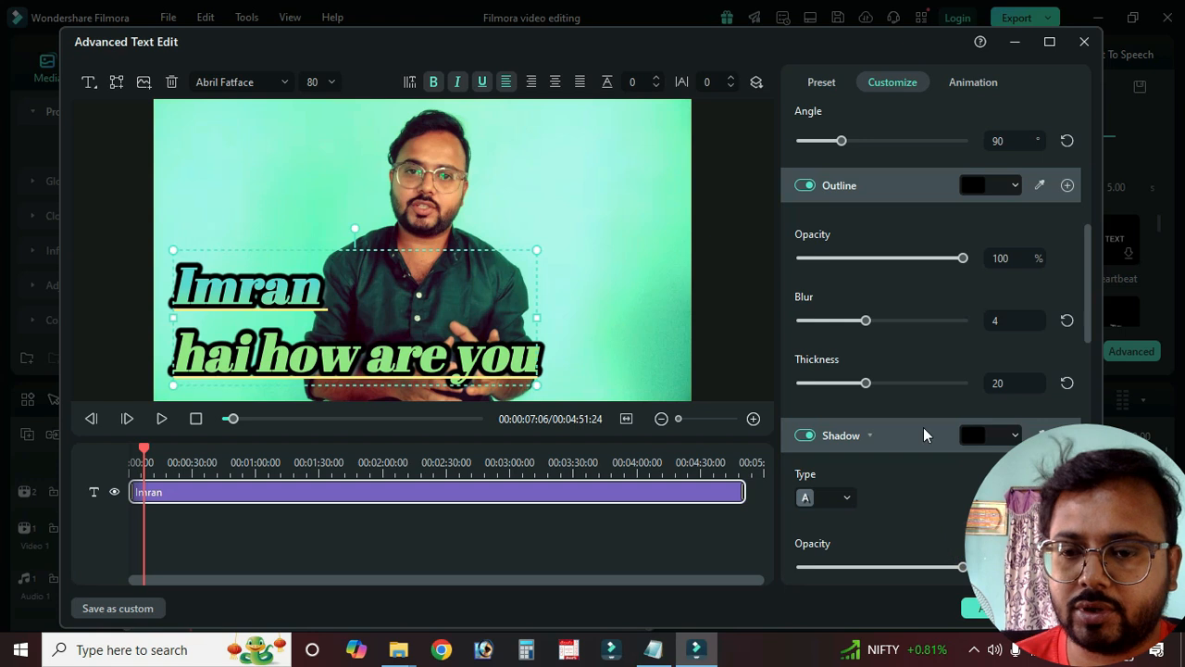
Step: Set the distance of the title's black shadow to 8
scroll(942, 498, down, 2)
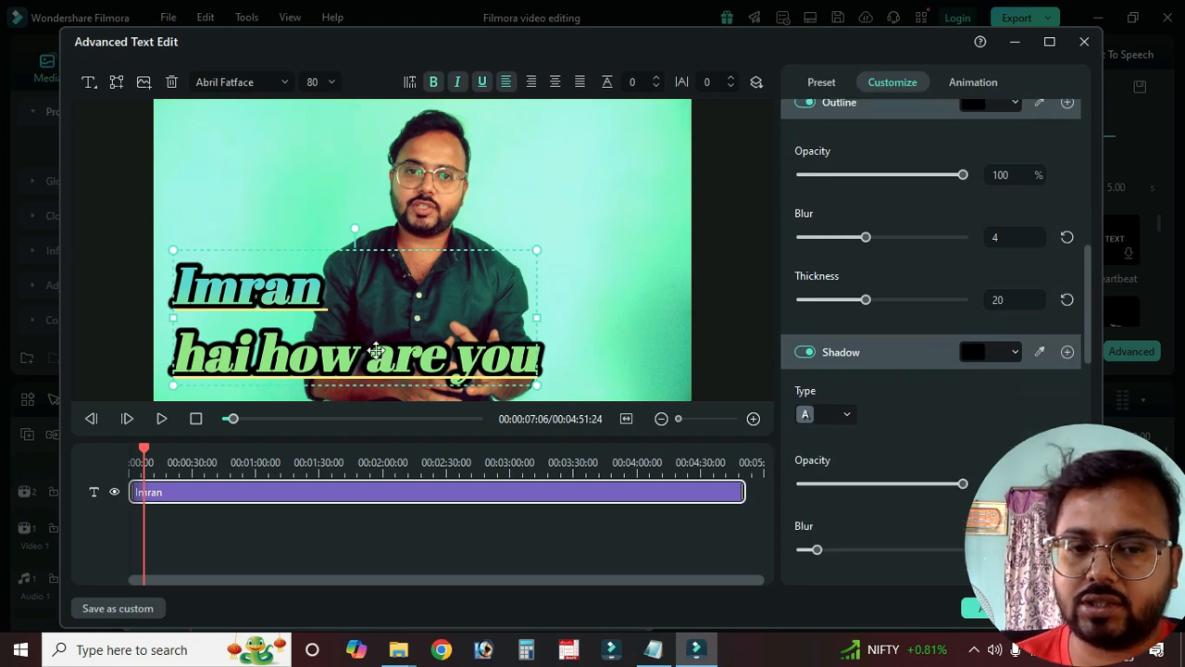
scroll(908, 503, down, 2)
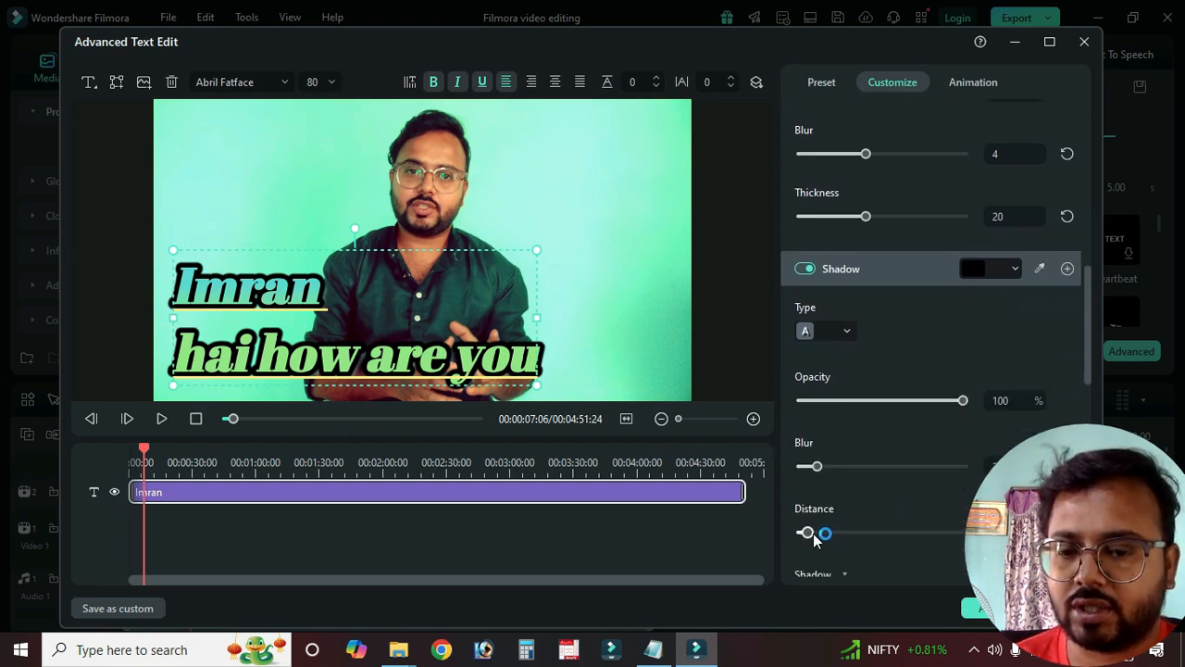
mouse_move(811, 533)
mouse_down()
mouse_move(898, 533)
mouse_move(824, 534)
mouse_up()
Step: Try a colour-filled background behind the title, sampling light aqua from the backdrop and dark green from the shirt
scroll(899, 508, down, 3)
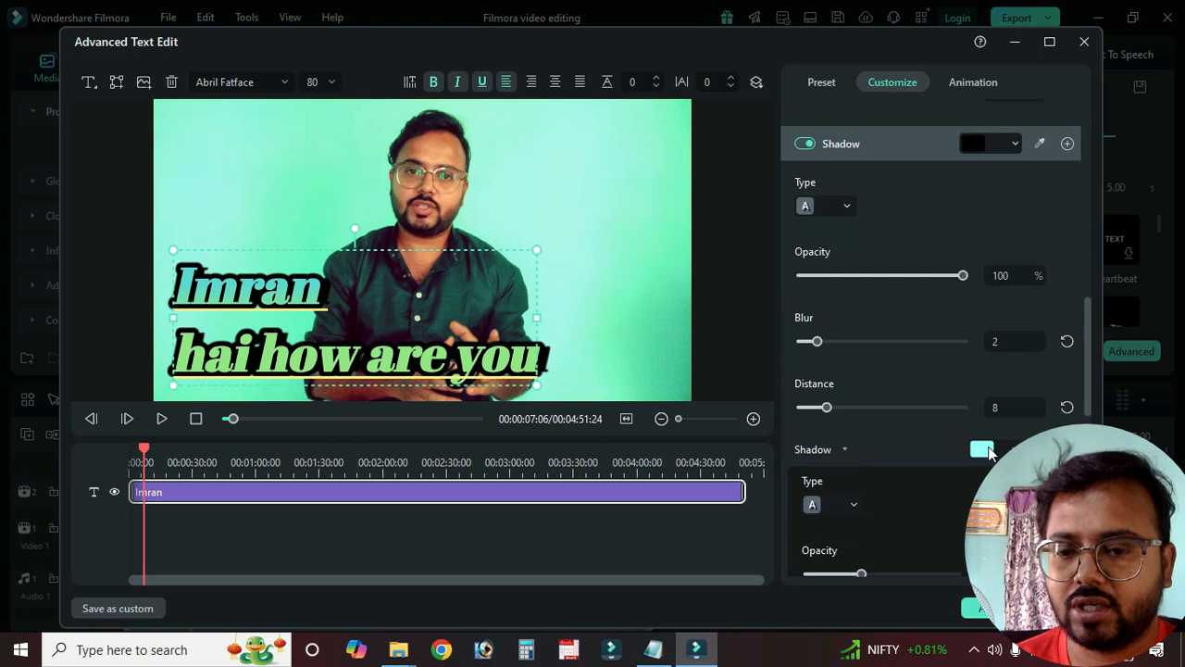
scroll(950, 484, down, 5)
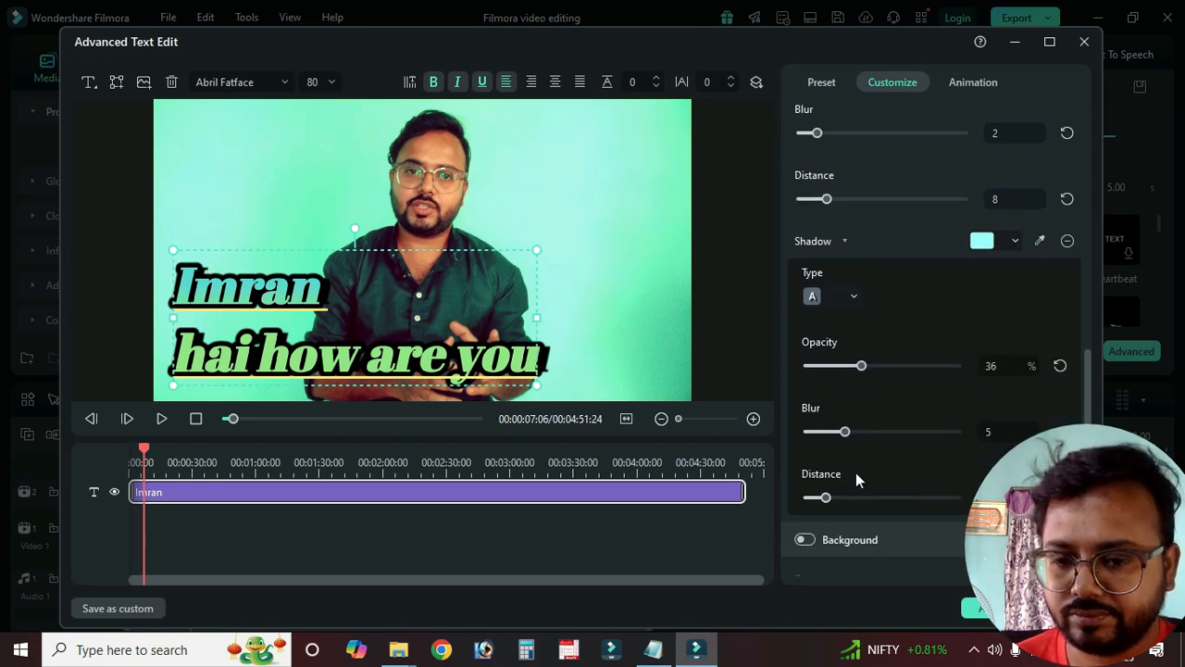
scroll(908, 483, down, 2)
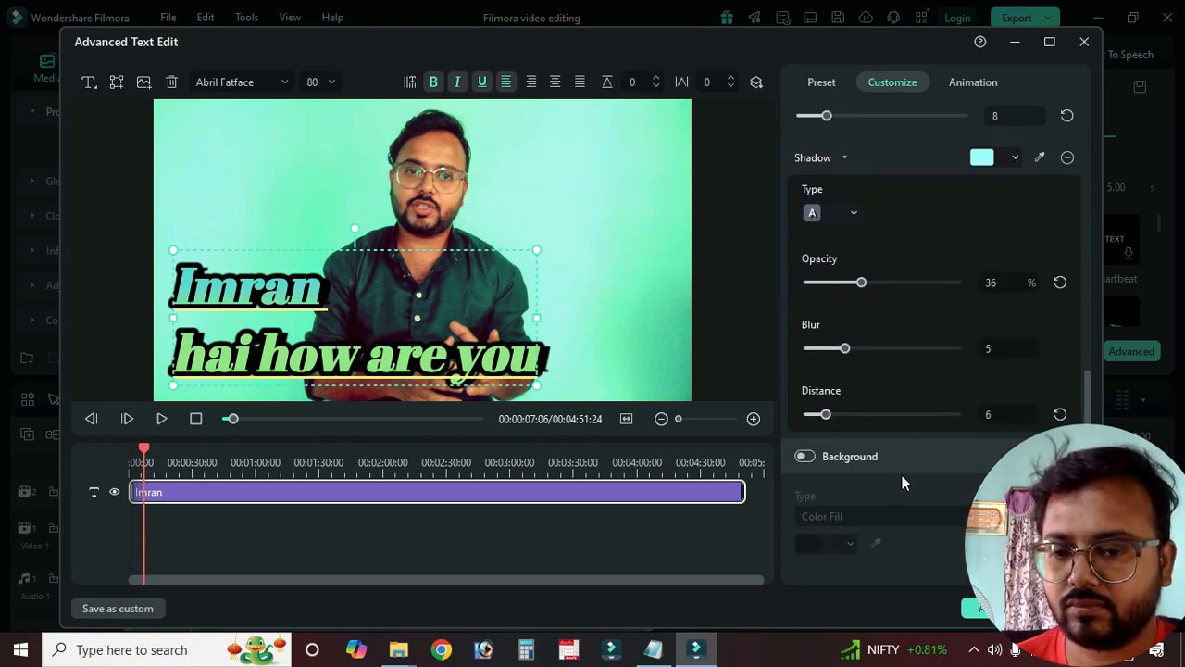
click(804, 456)
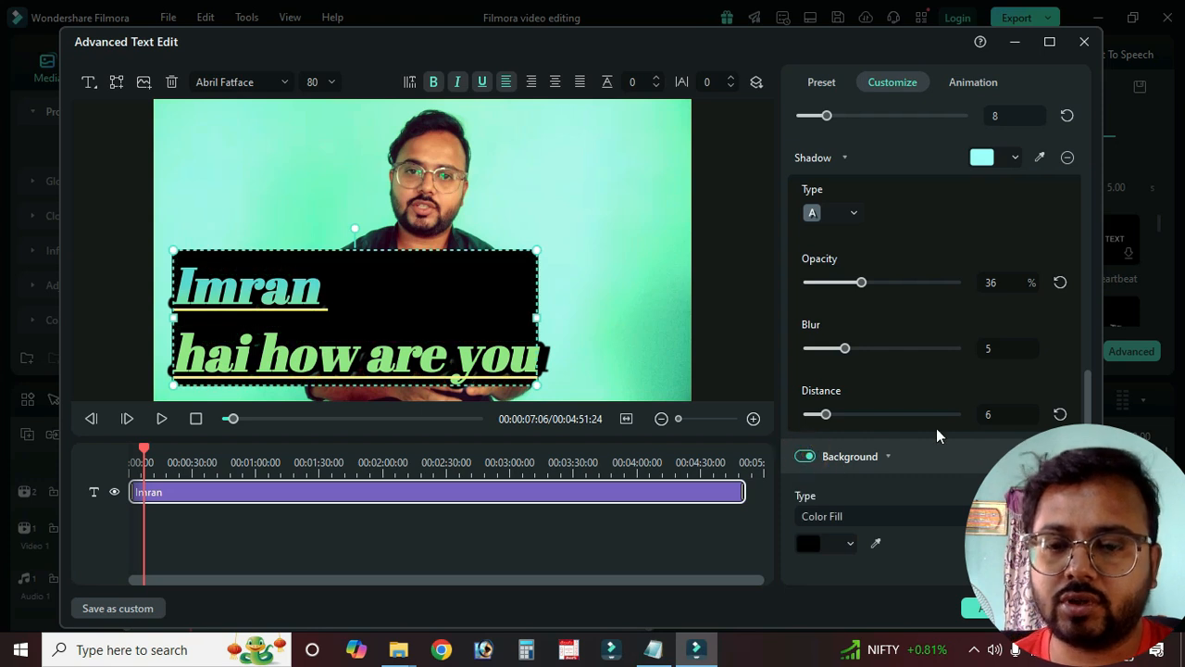
click(836, 550)
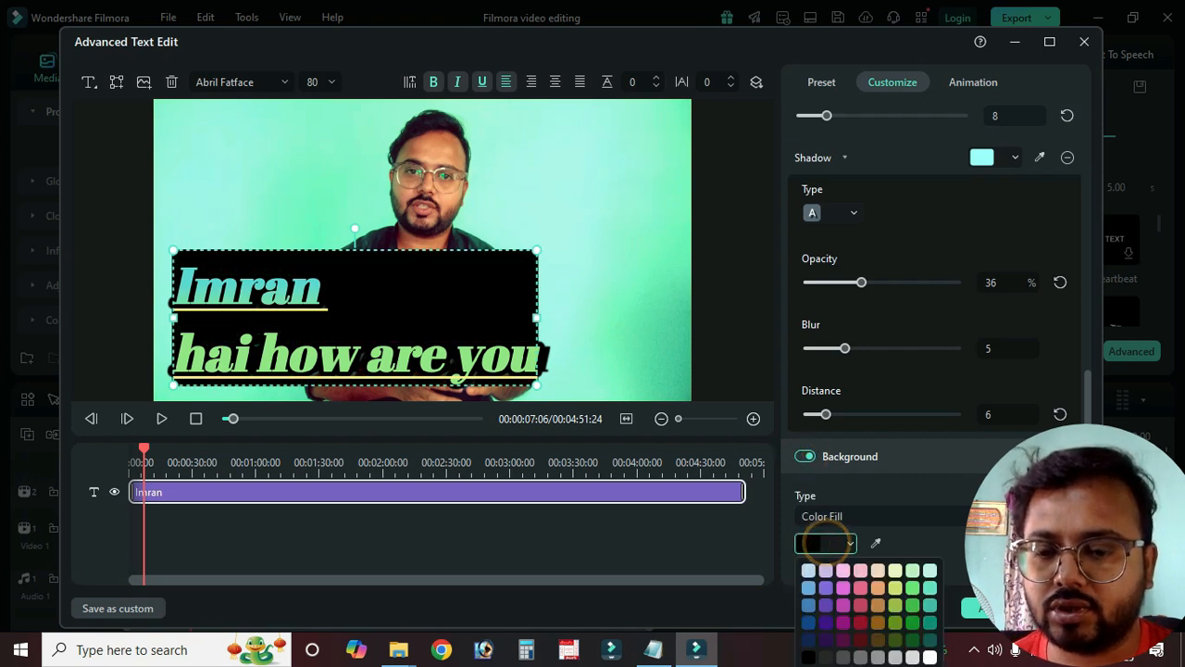
scroll(824, 544, down, 4)
click(875, 376)
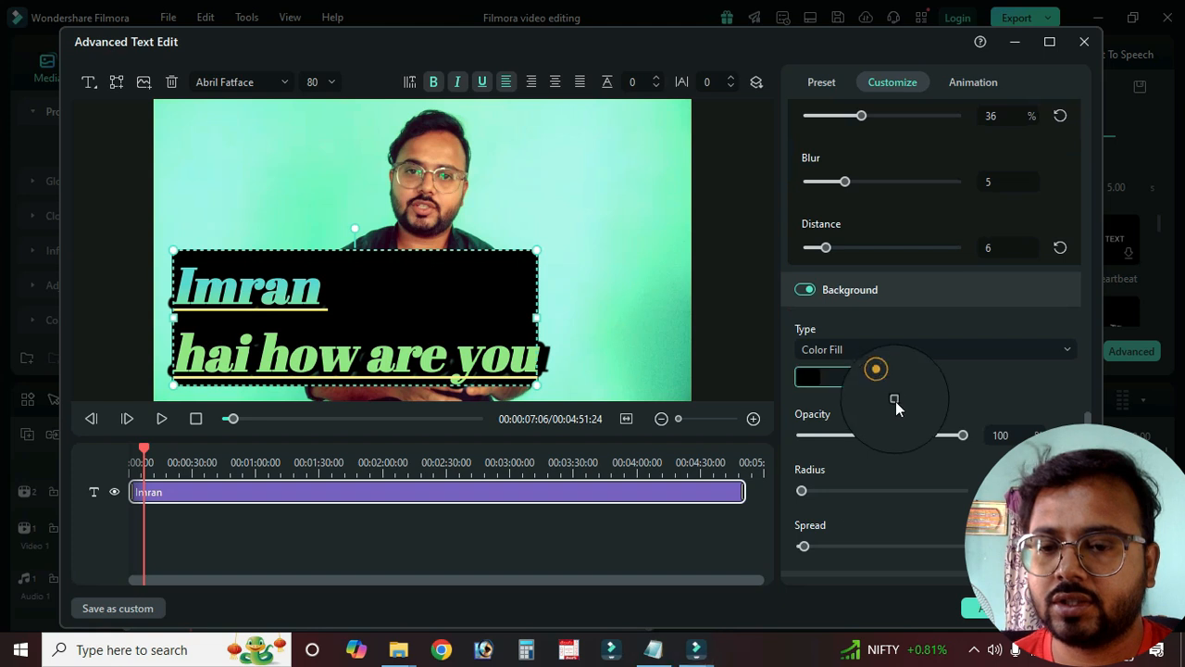
click(604, 230)
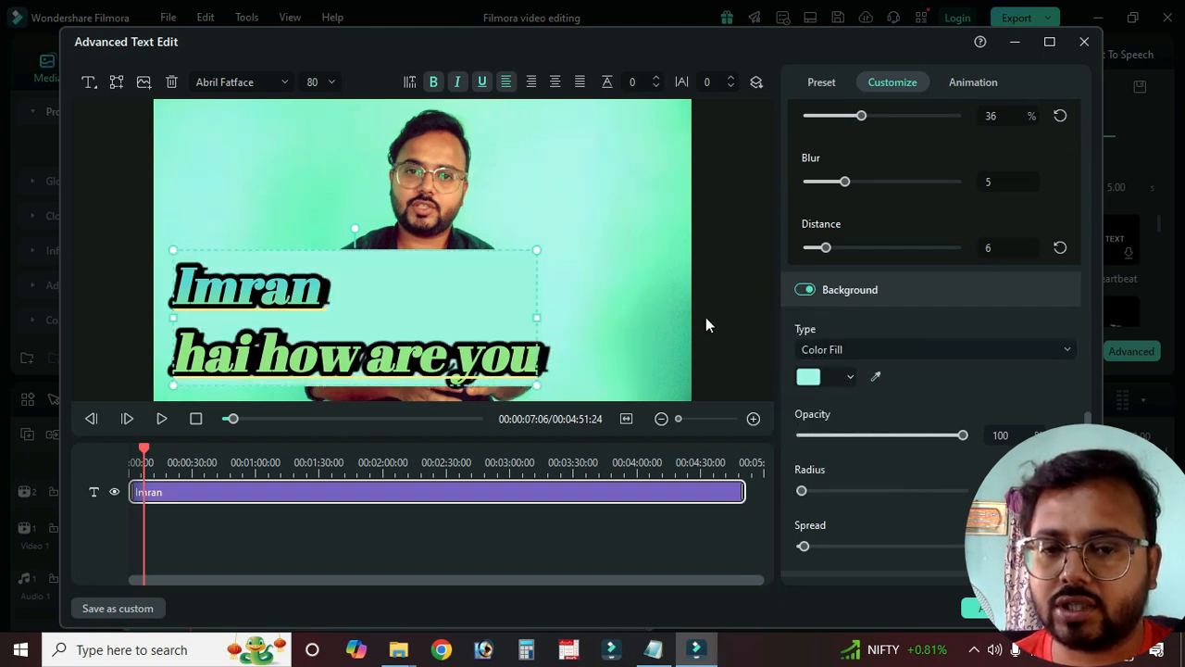
click(875, 377)
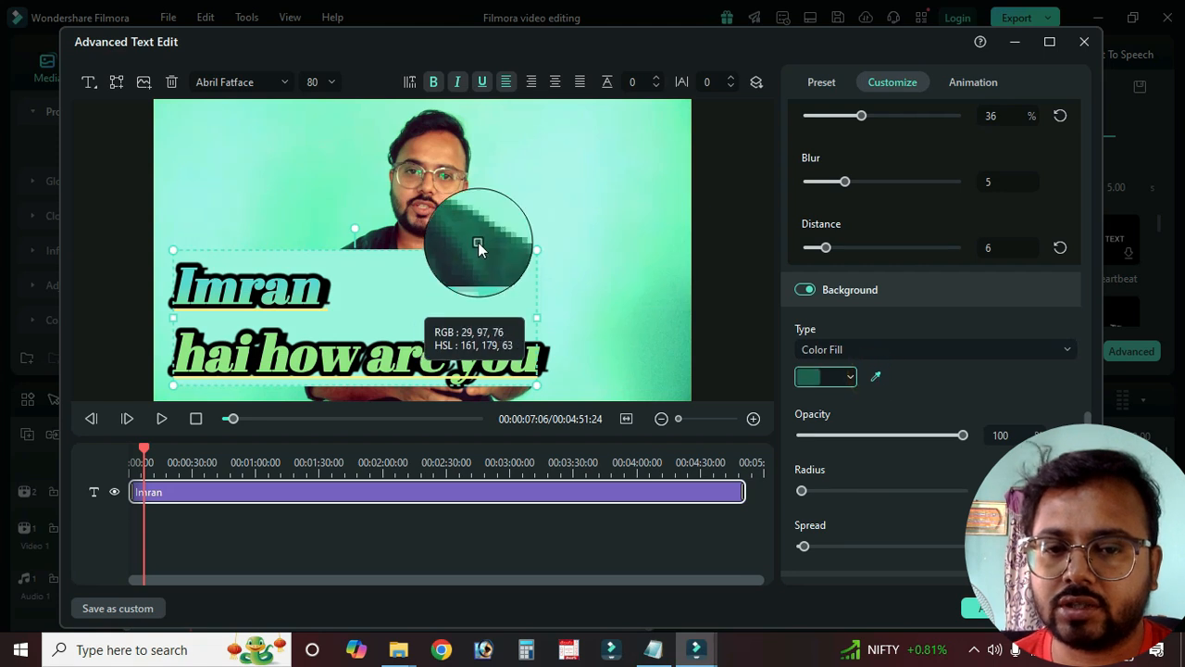
click(478, 244)
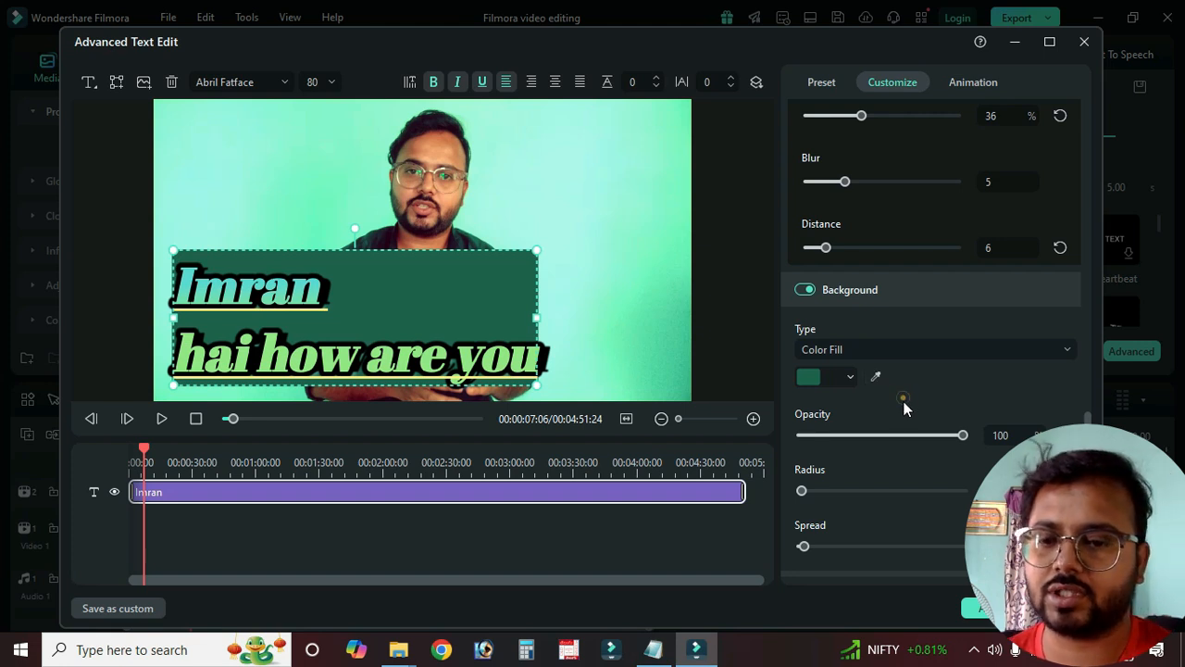
Step: Set the title background's spread to 3 and turn the background off
scroll(904, 408, down, 1)
drag(806, 450, 804, 506)
click(871, 308)
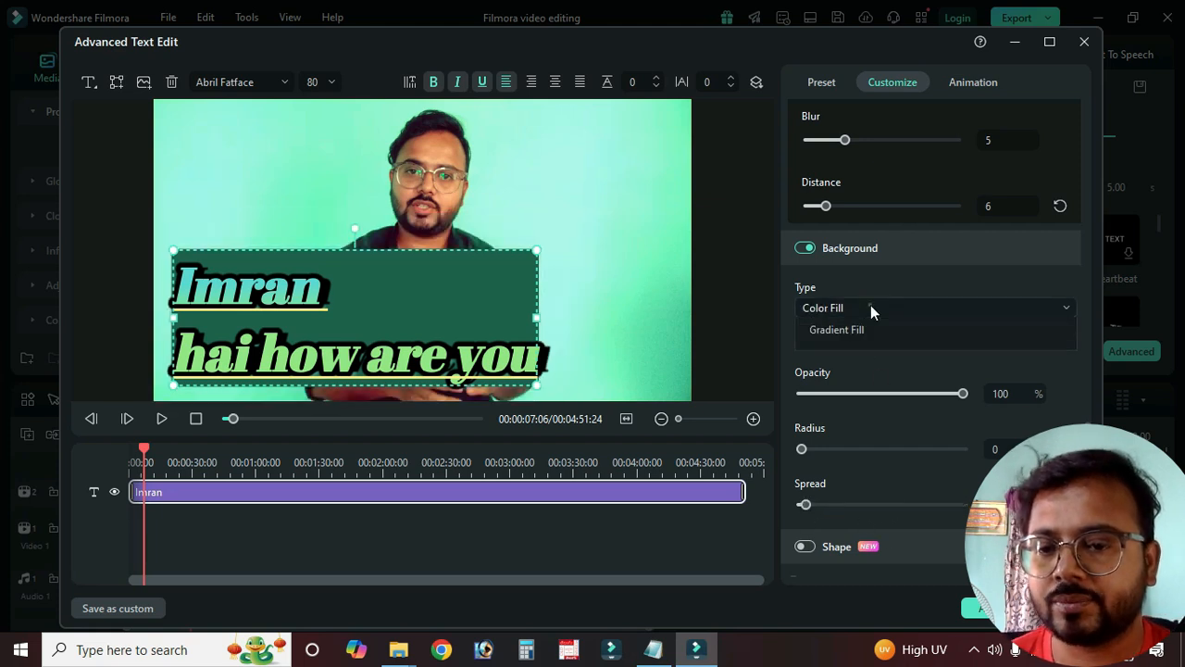
click(801, 245)
Step: Enable a text shape on the name title, apply the full-circle shape and shrink its circle
scroll(926, 379, down, 1)
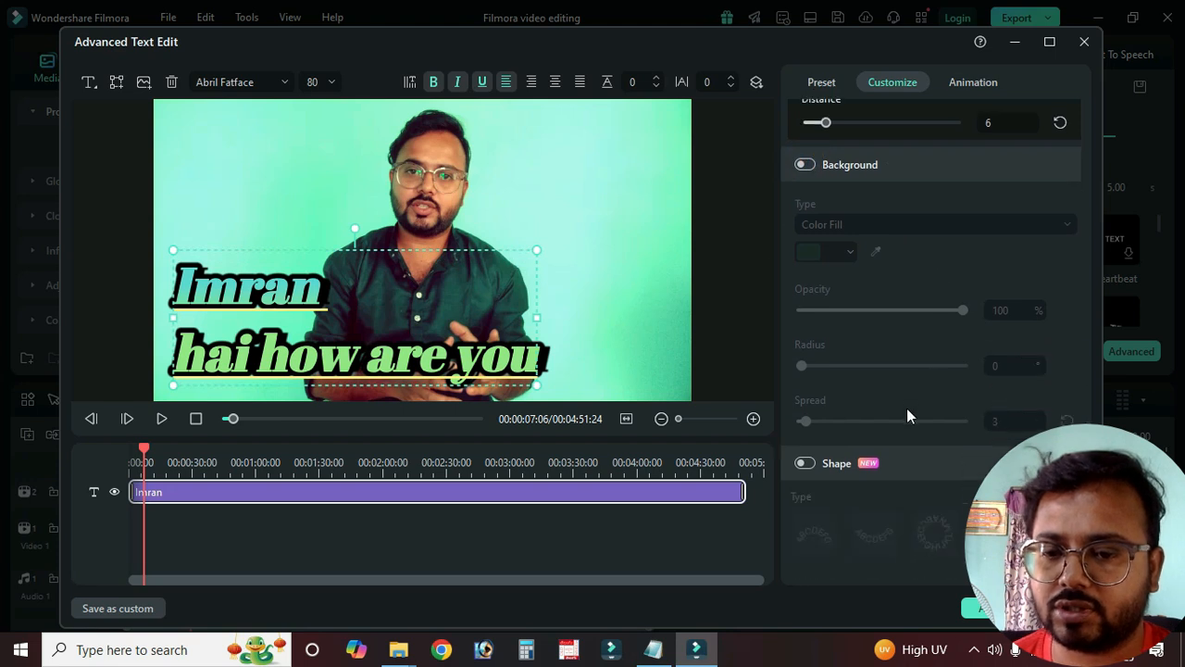
scroll(907, 417, down, 1)
click(806, 403)
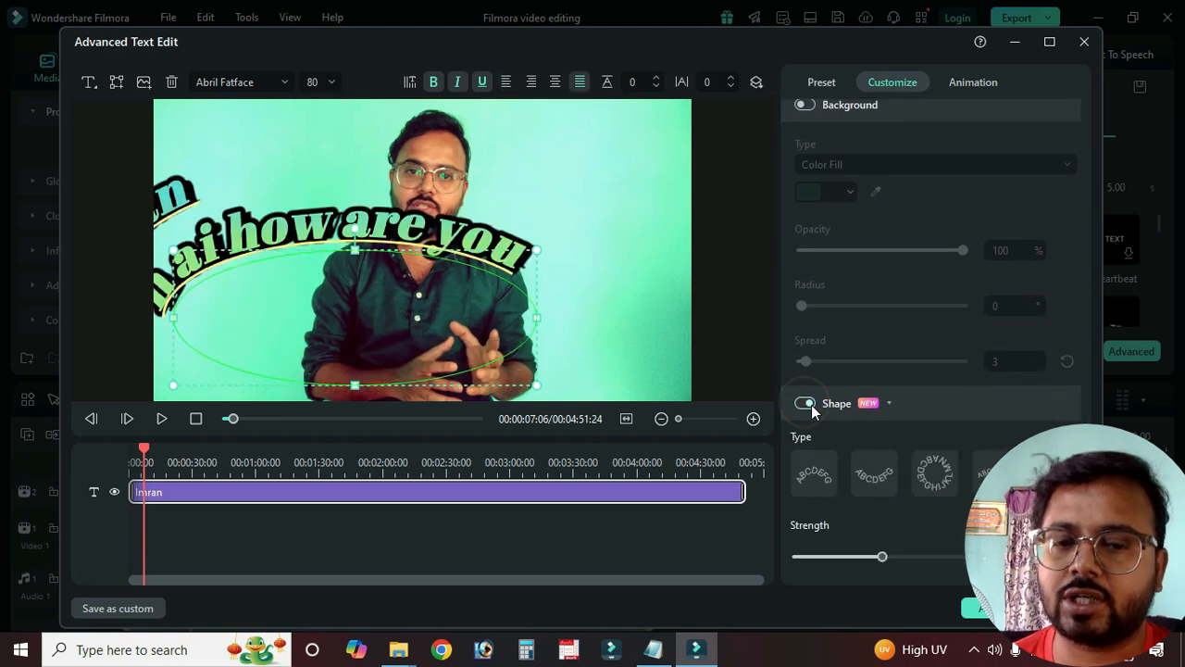
click(875, 474)
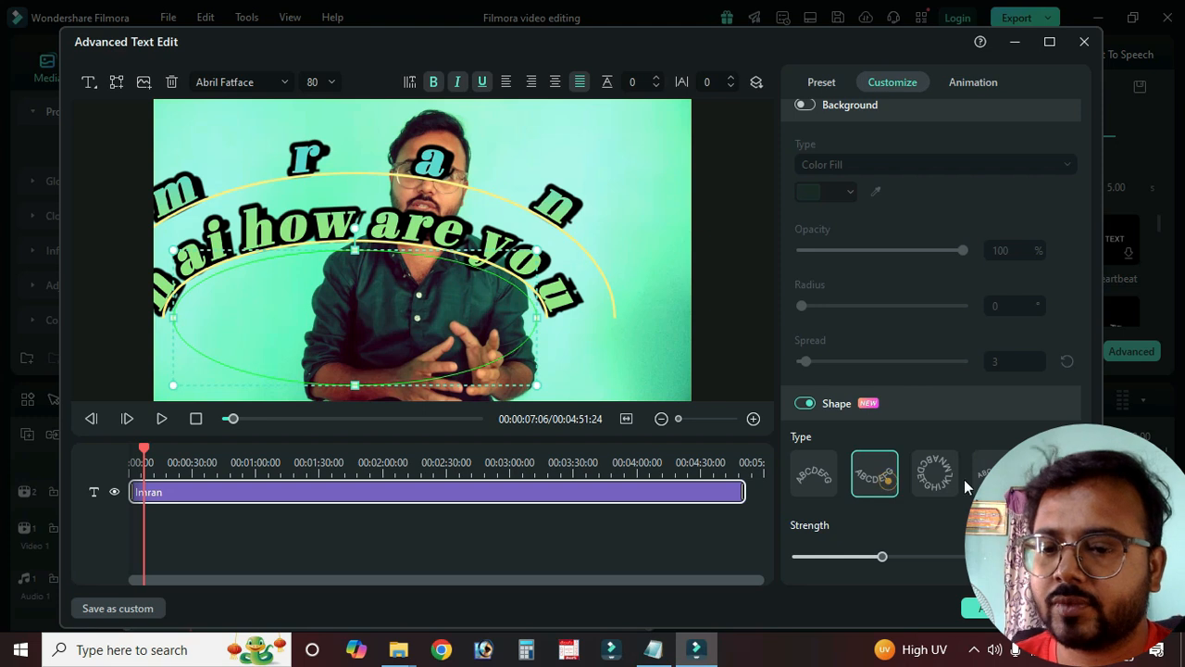
click(940, 476)
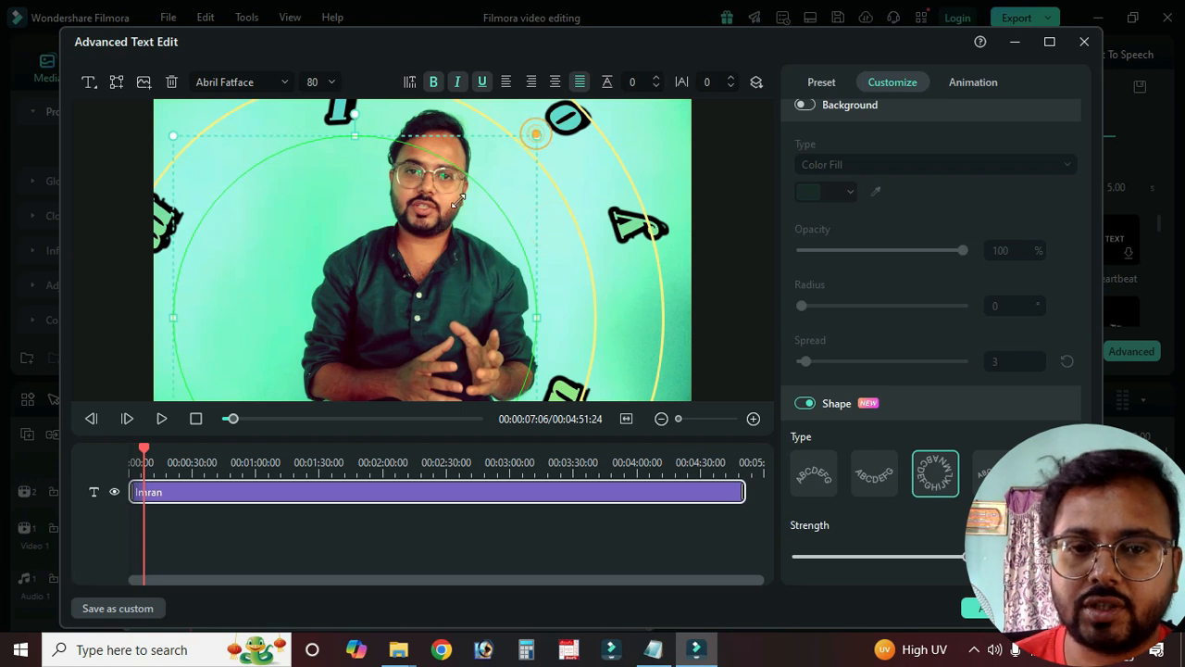
drag(432, 225, 507, 174)
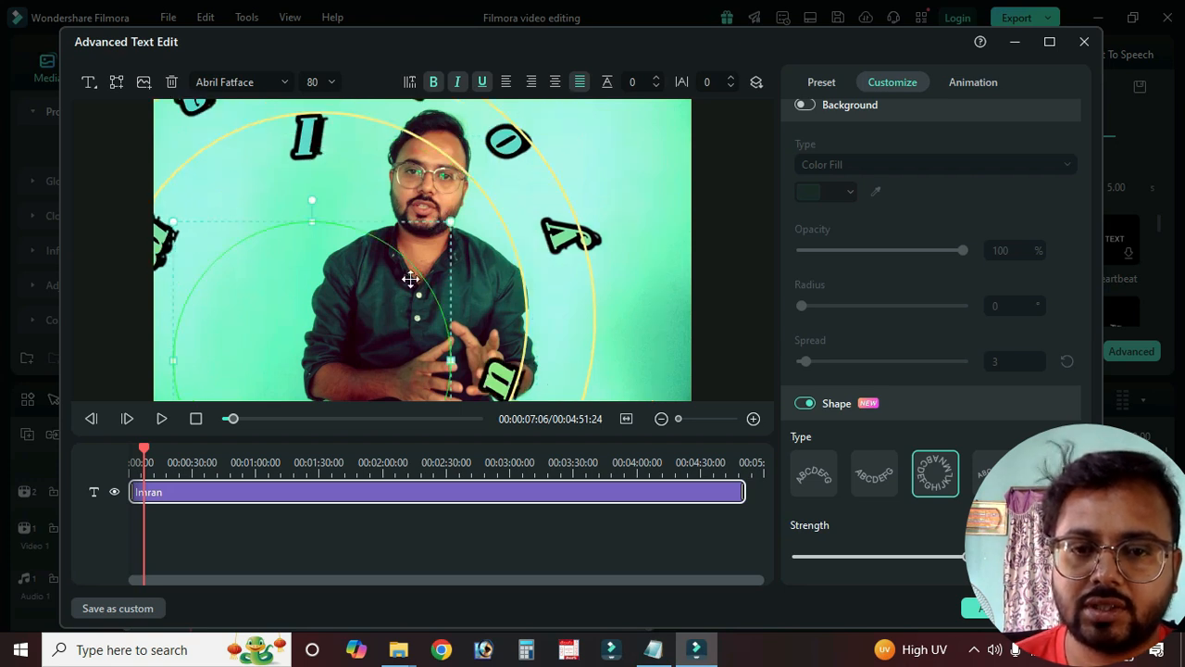
Step: Try shrinking the title's full-circle text shape and repositioning it around the speaker
drag(449, 222, 321, 323)
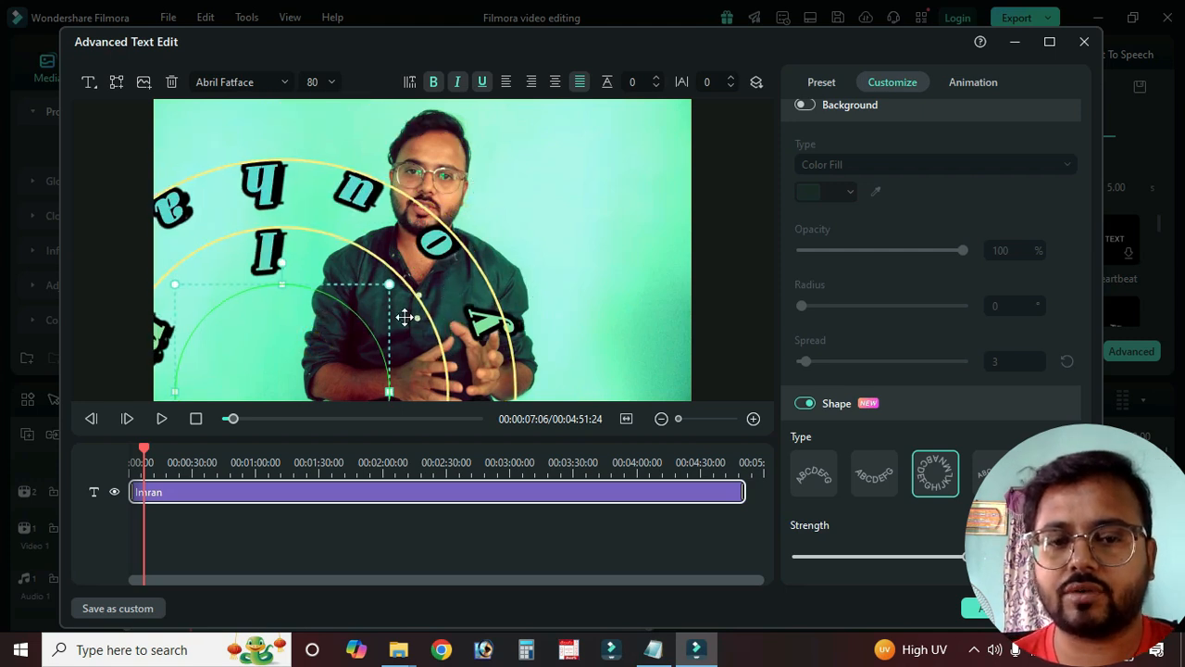
click(325, 339)
drag(339, 318, 372, 321)
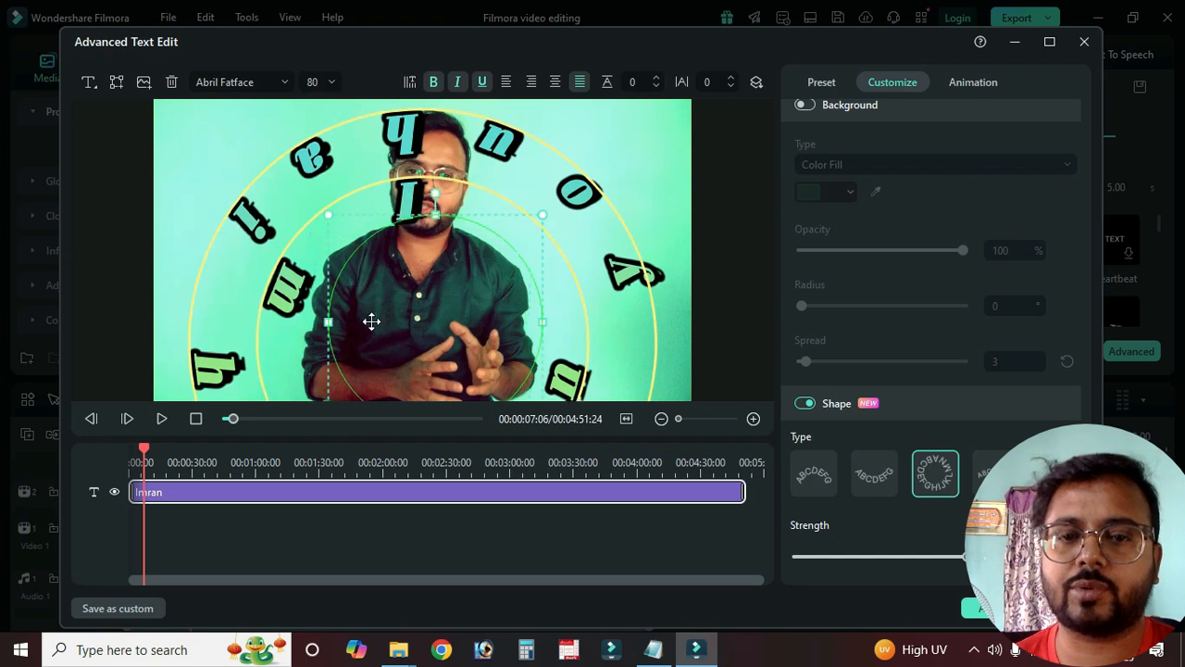
drag(506, 189, 480, 148)
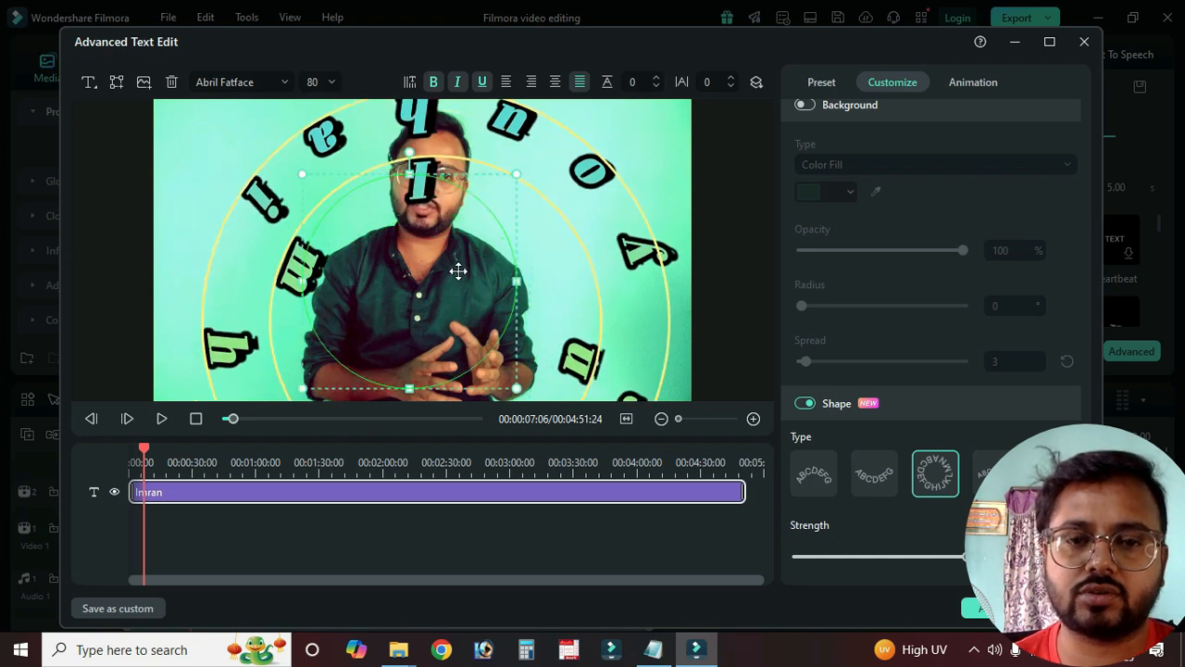
click(590, 298)
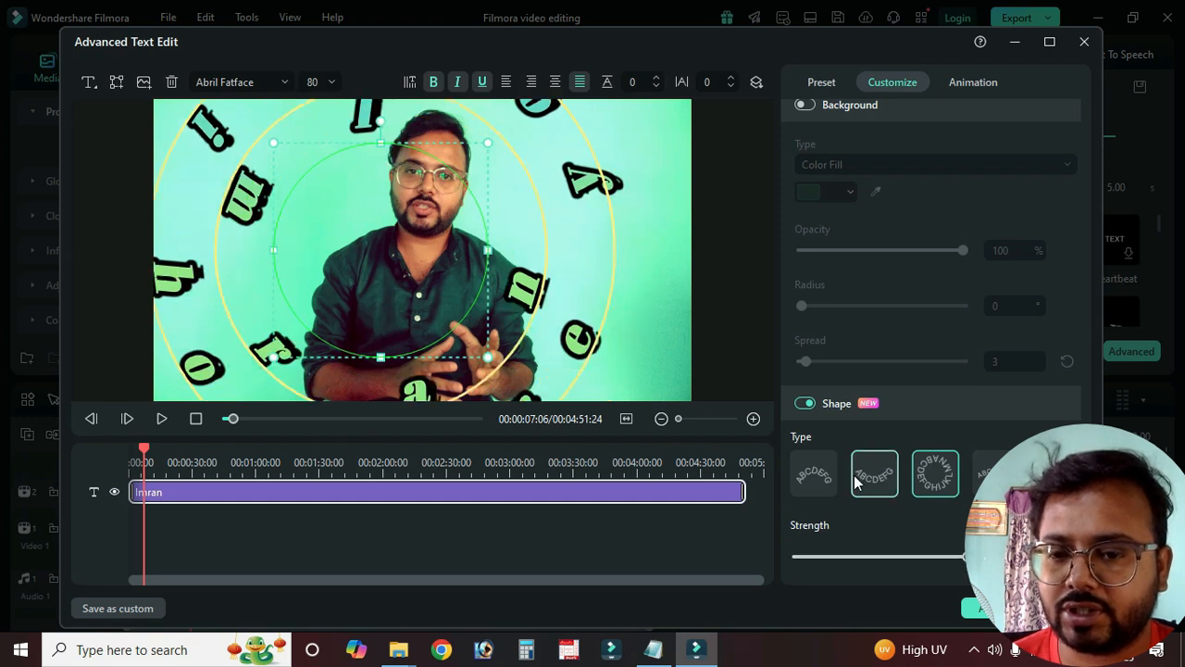
drag(488, 142, 410, 220)
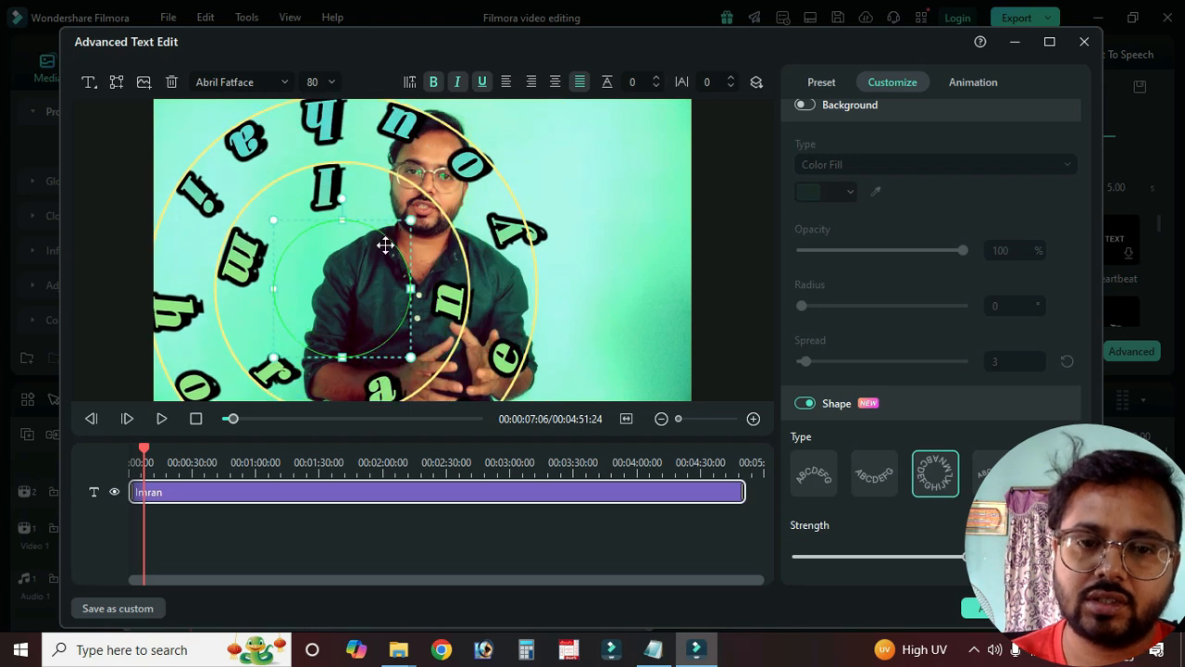
drag(334, 273, 327, 282)
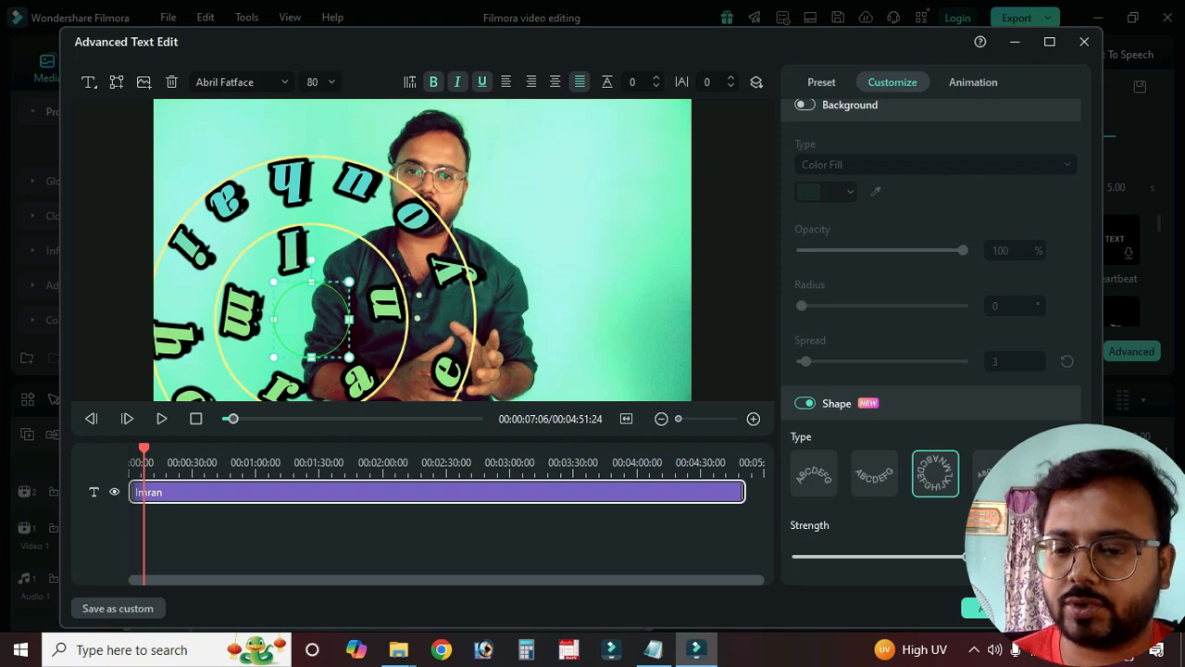
Step: Try reducing the text shape's strength to about half and rotating the curved title into an arch around the speaker's head
drag(965, 556, 889, 557)
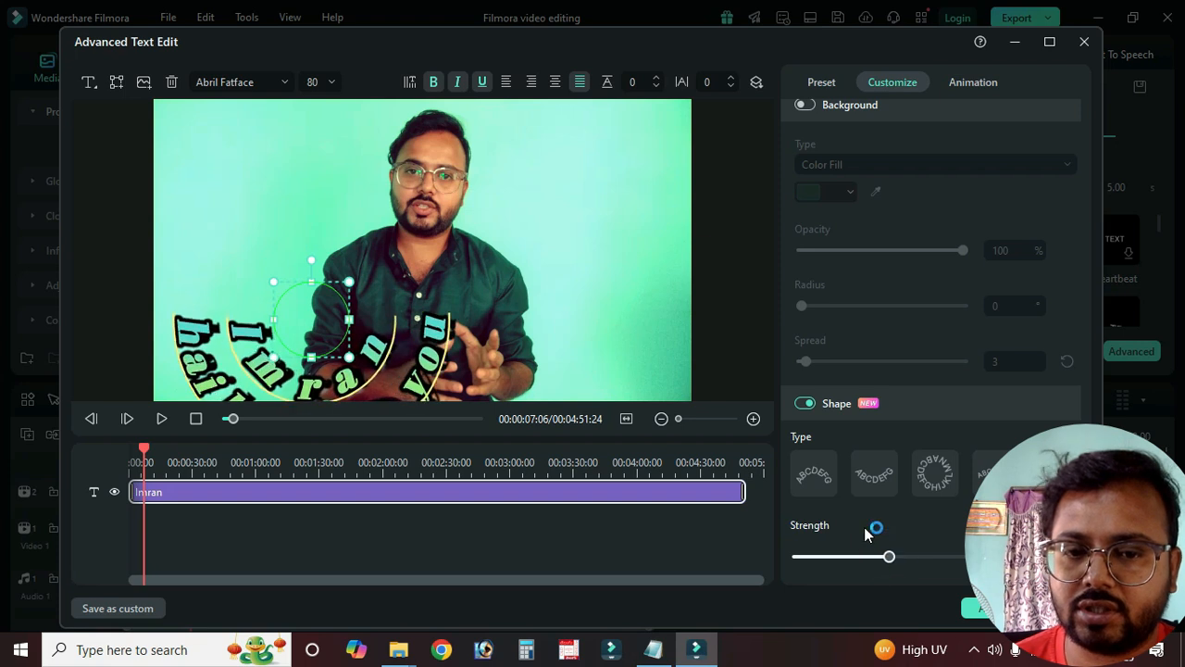
drag(408, 341, 500, 259)
drag(426, 211, 393, 312)
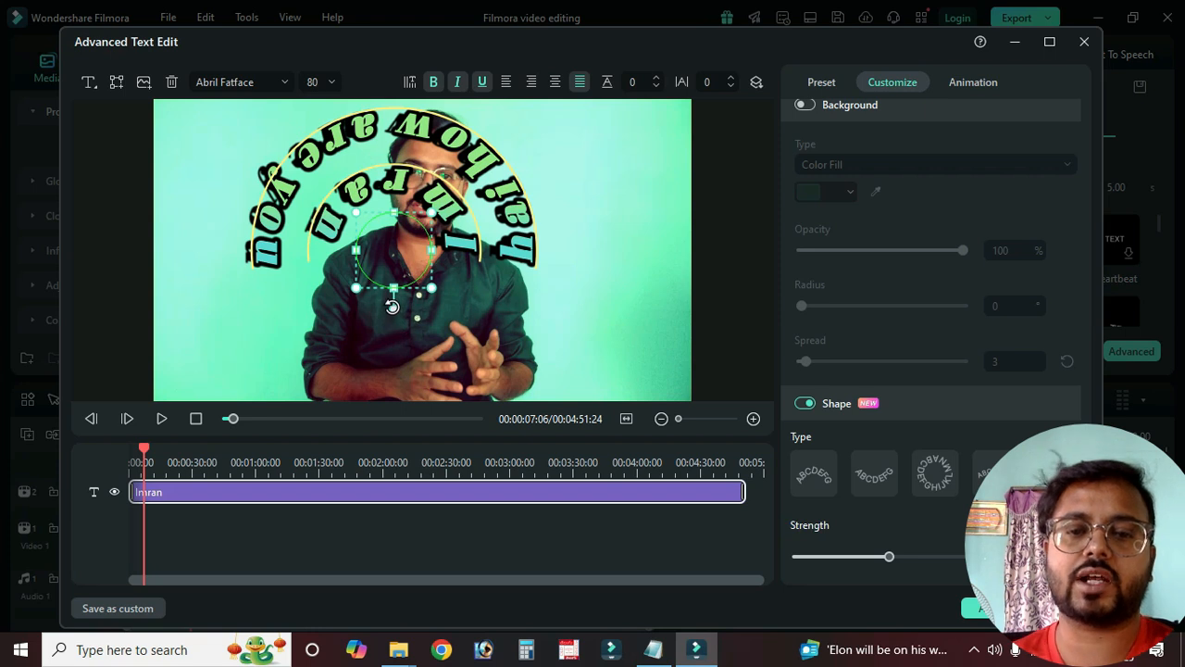
drag(389, 310, 392, 310)
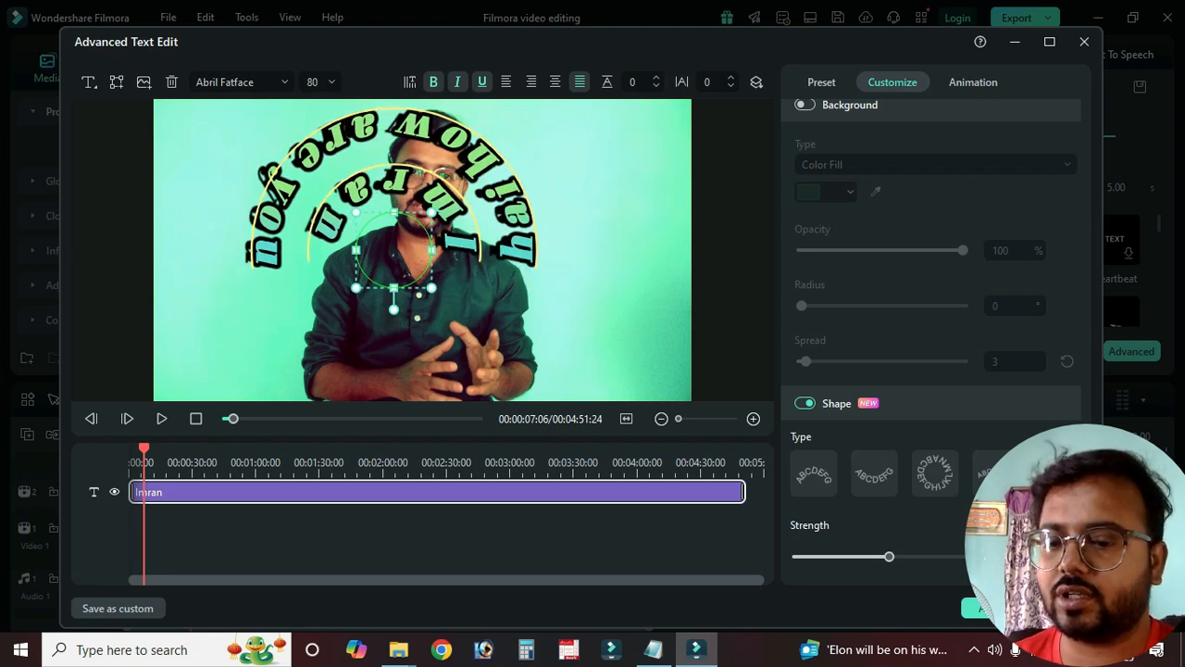
key(Escape)
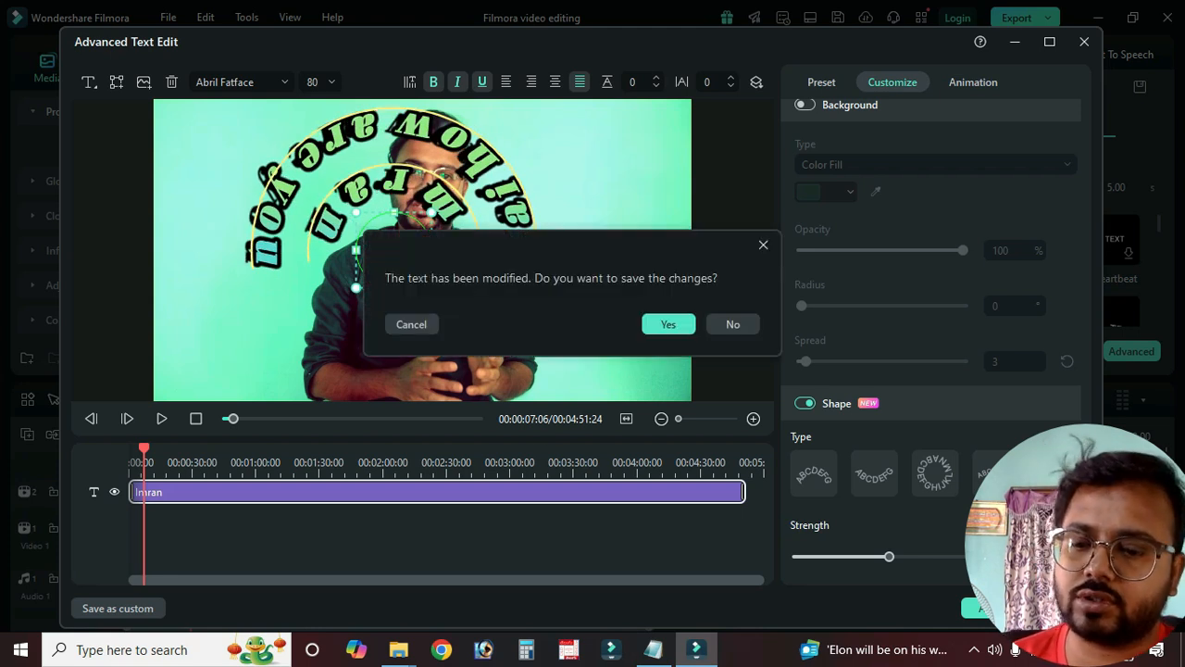
click(763, 246)
Step: Discard the advanced text edits without saving and apply the Blinking loop animation to the name title
click(975, 82)
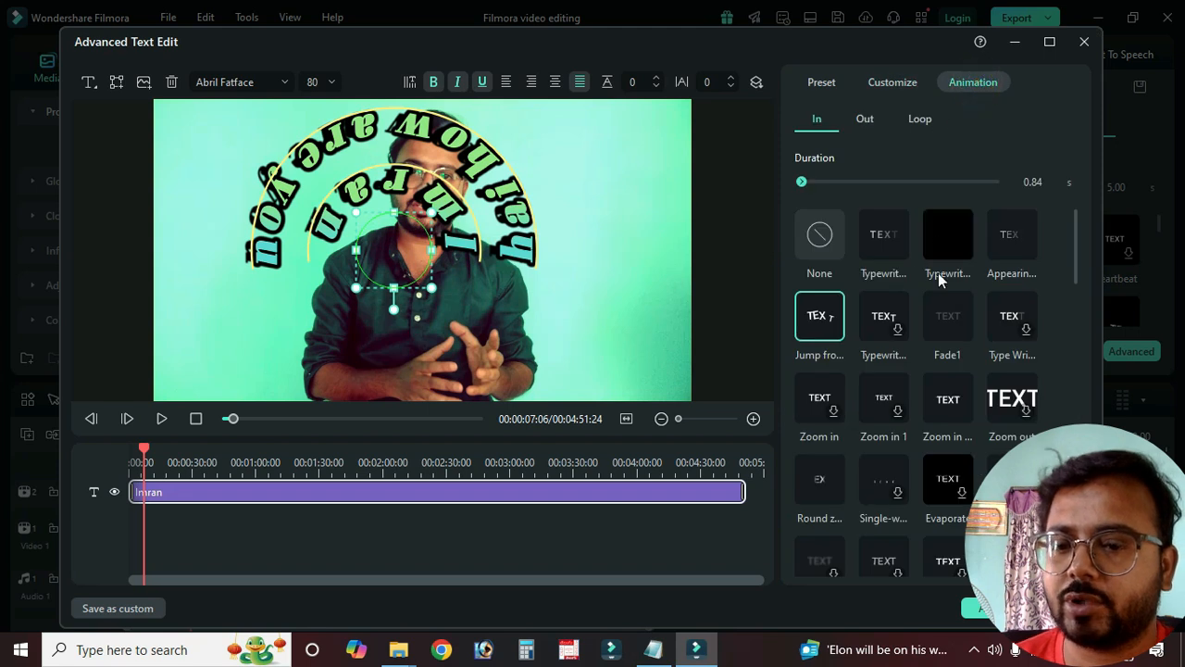
scroll(995, 439, down, 10)
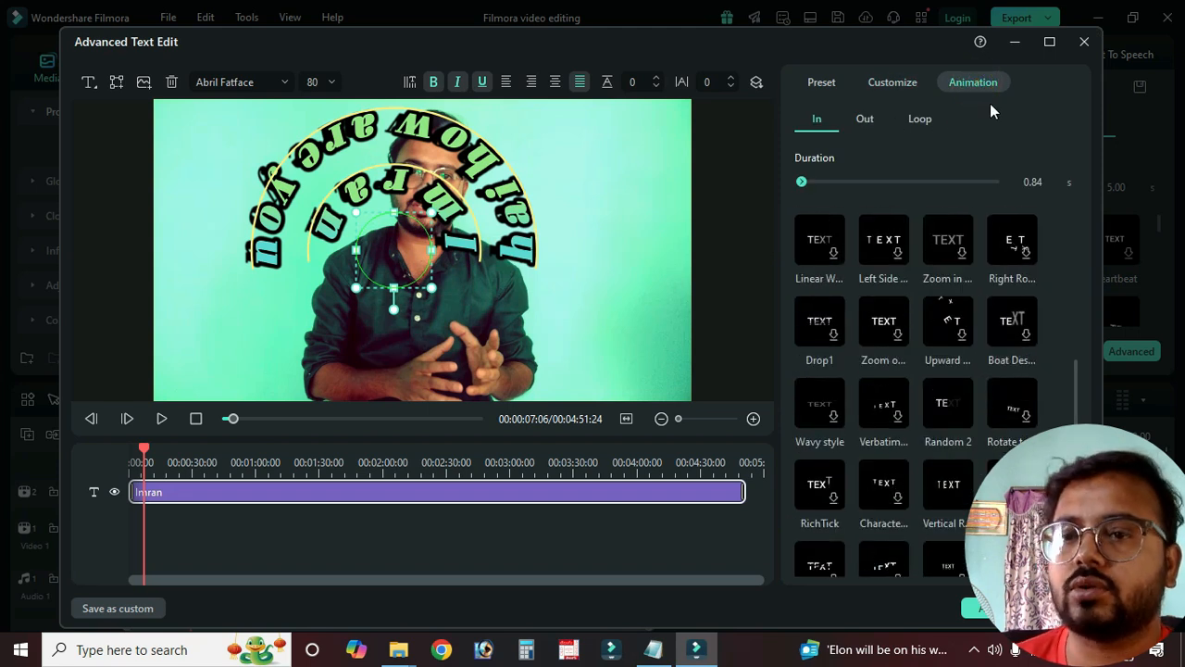
click(1084, 42)
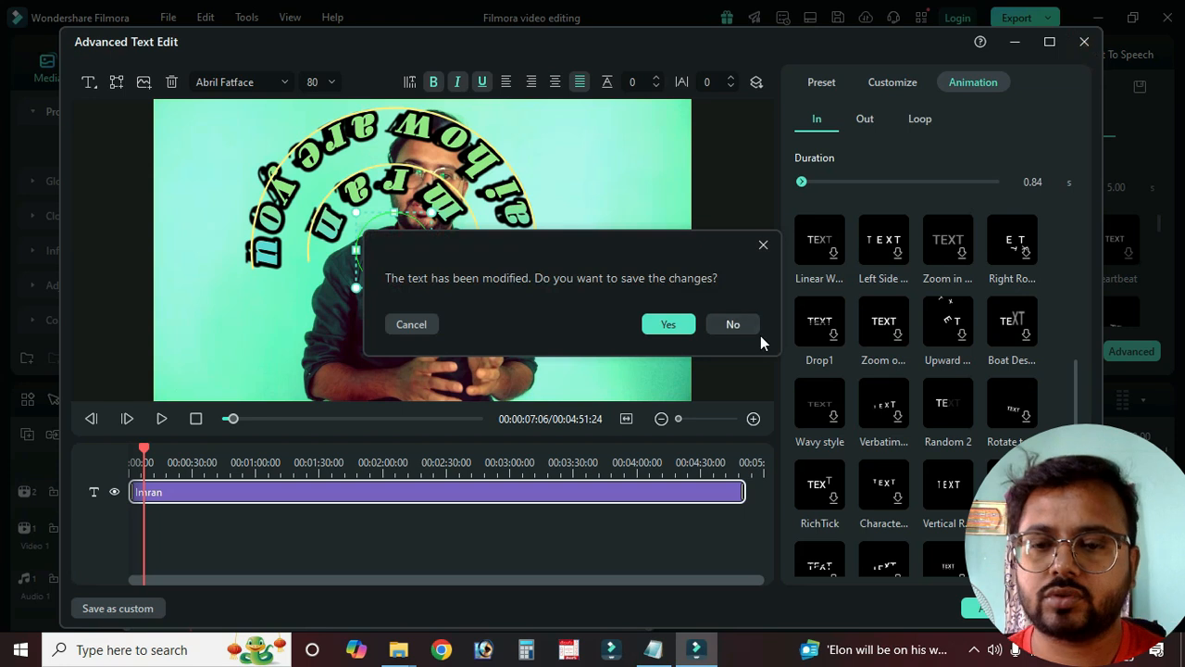
click(736, 327)
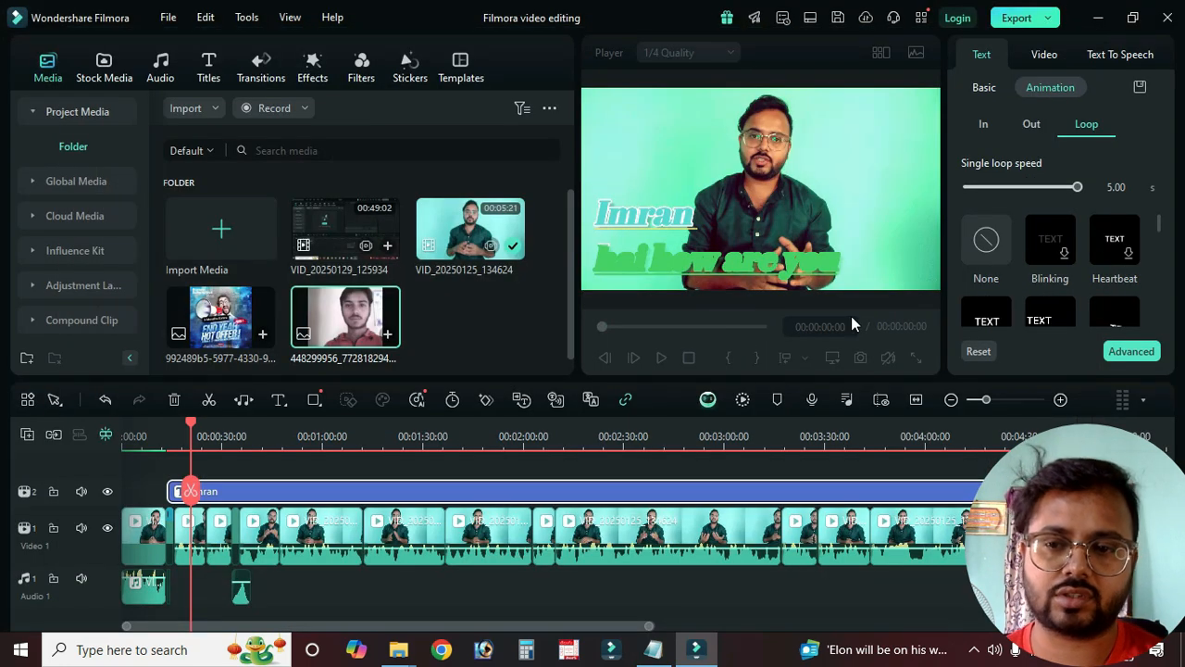
click(1058, 243)
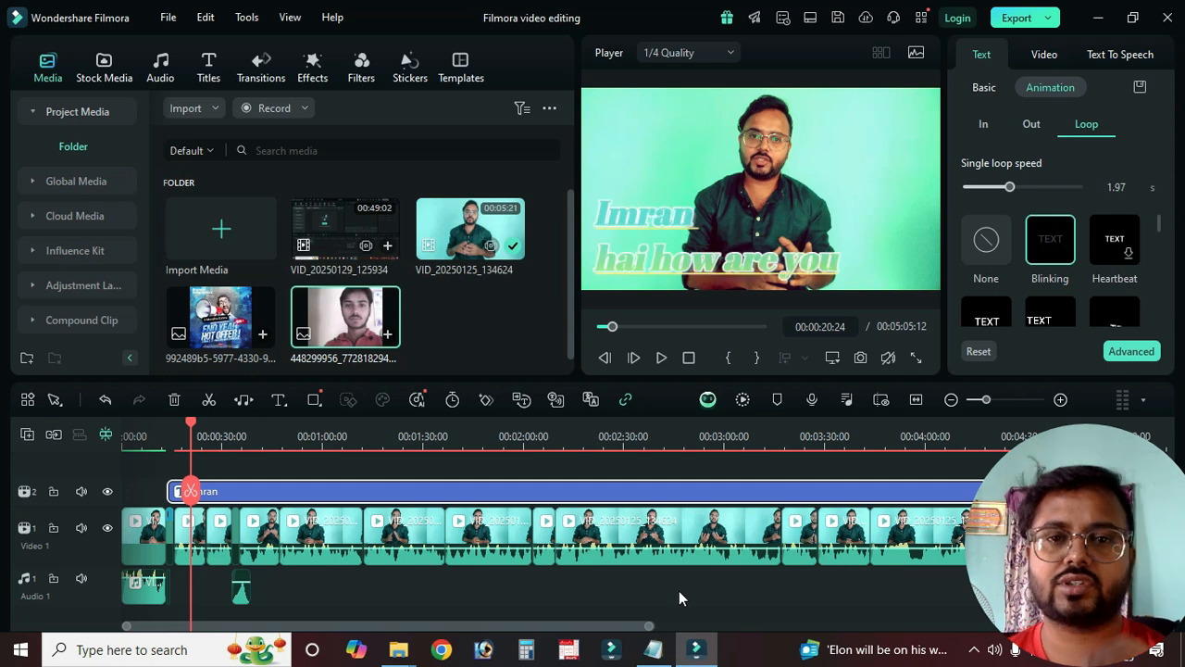
click(673, 654)
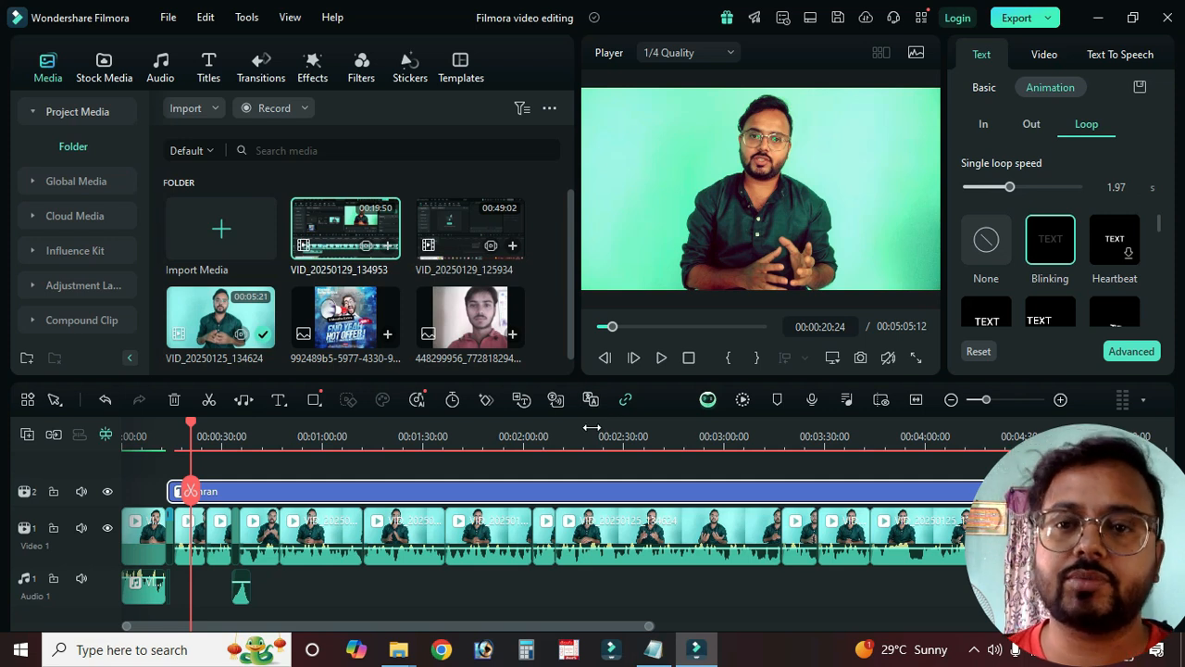
Step: Delete the name title from the track above the talking-head clips
click(494, 581)
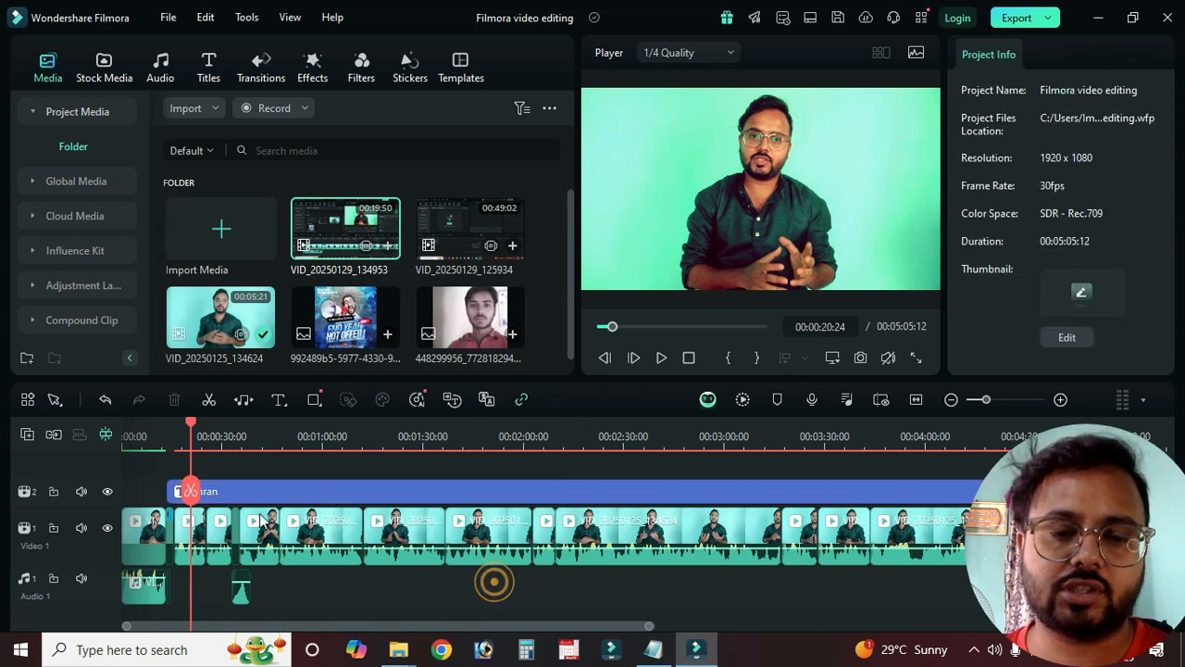
drag(987, 400, 998, 400)
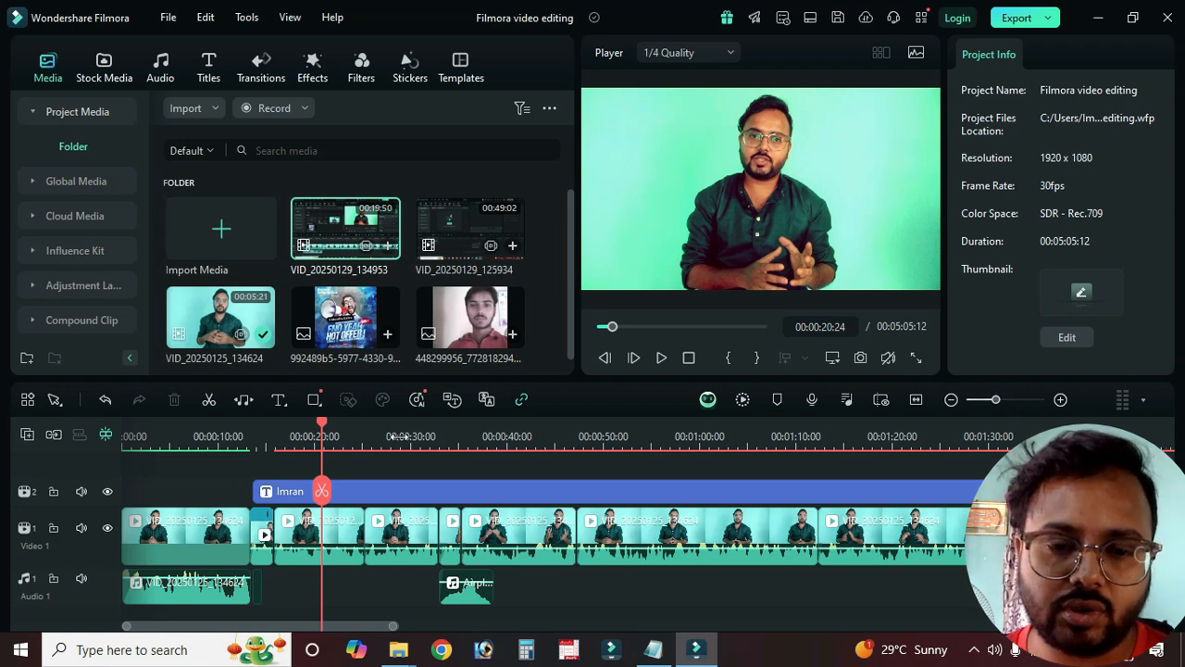
drag(319, 428, 299, 430)
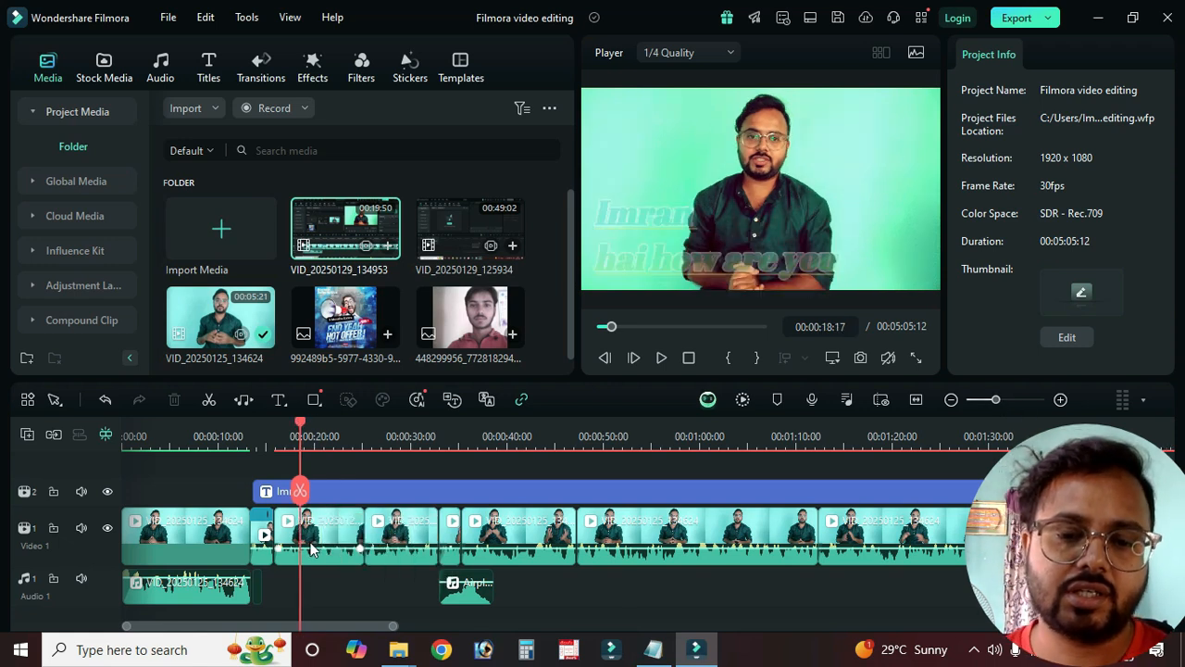
click(322, 535)
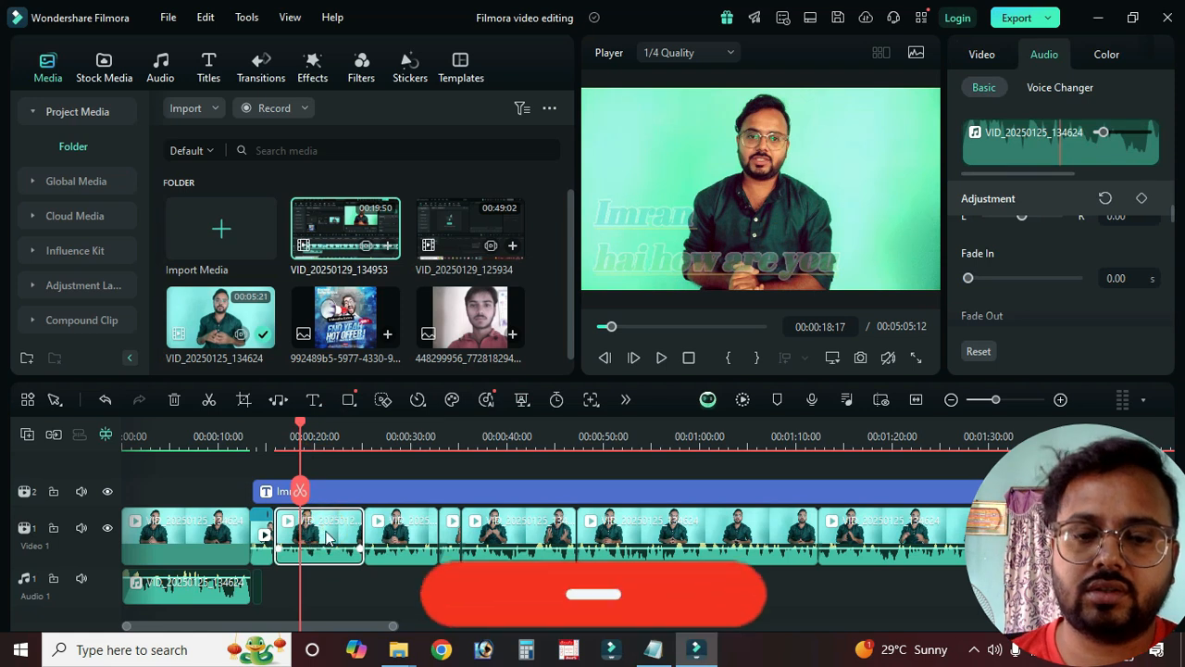
drag(300, 427, 282, 428)
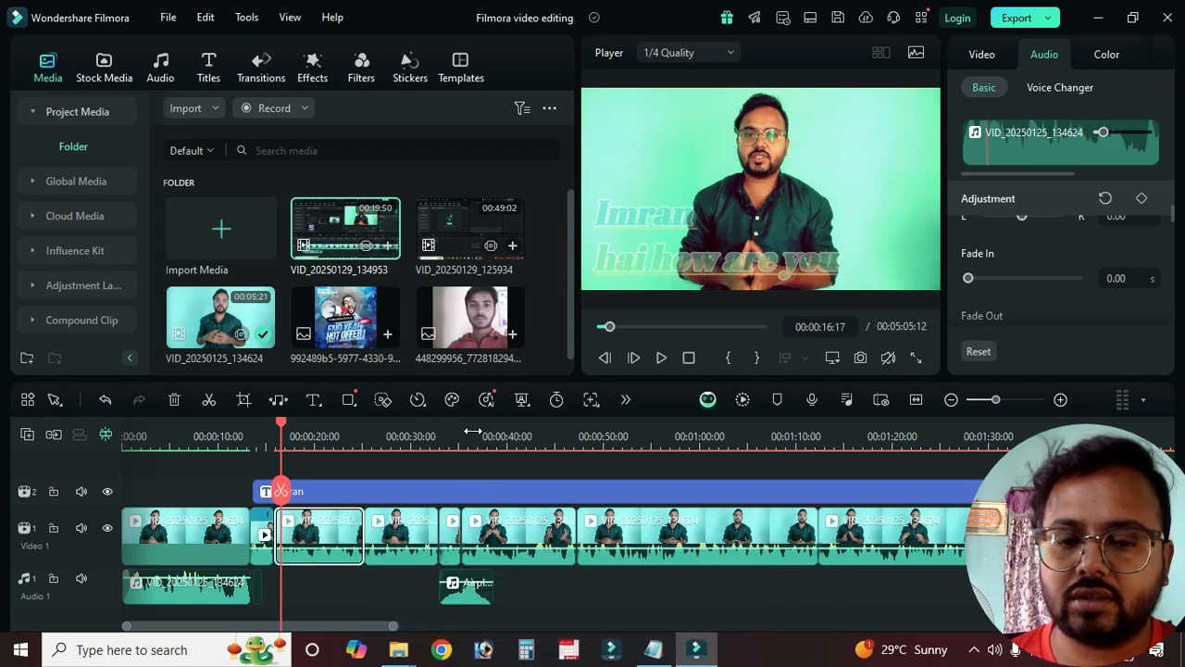
click(571, 497)
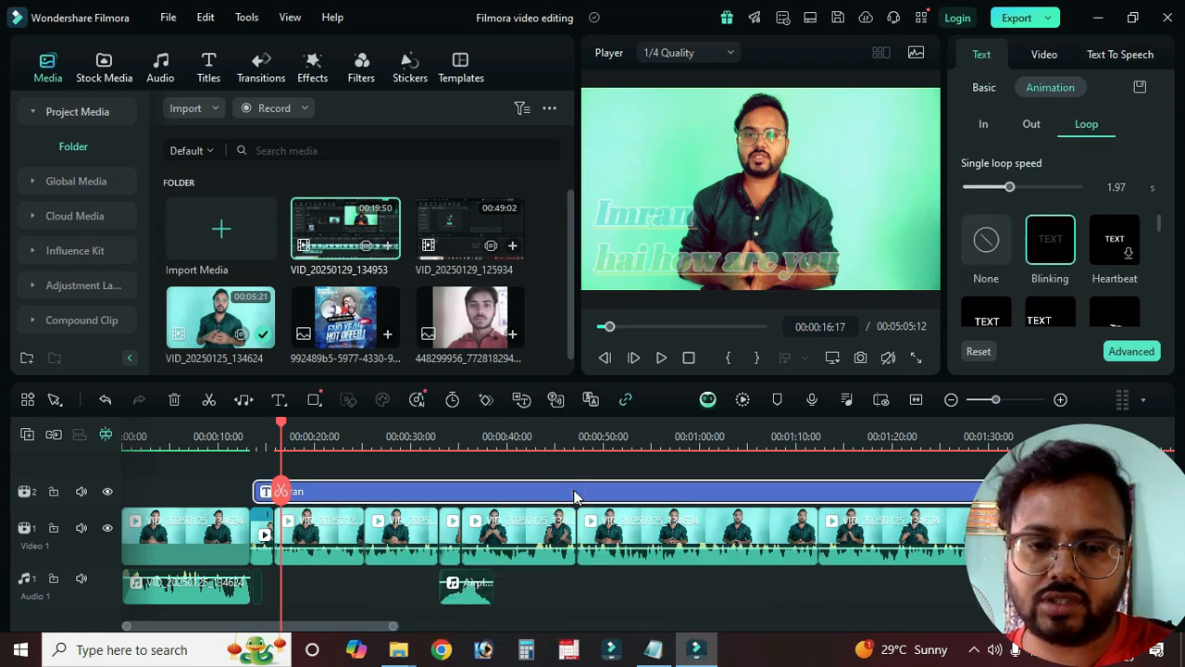
key(Delete)
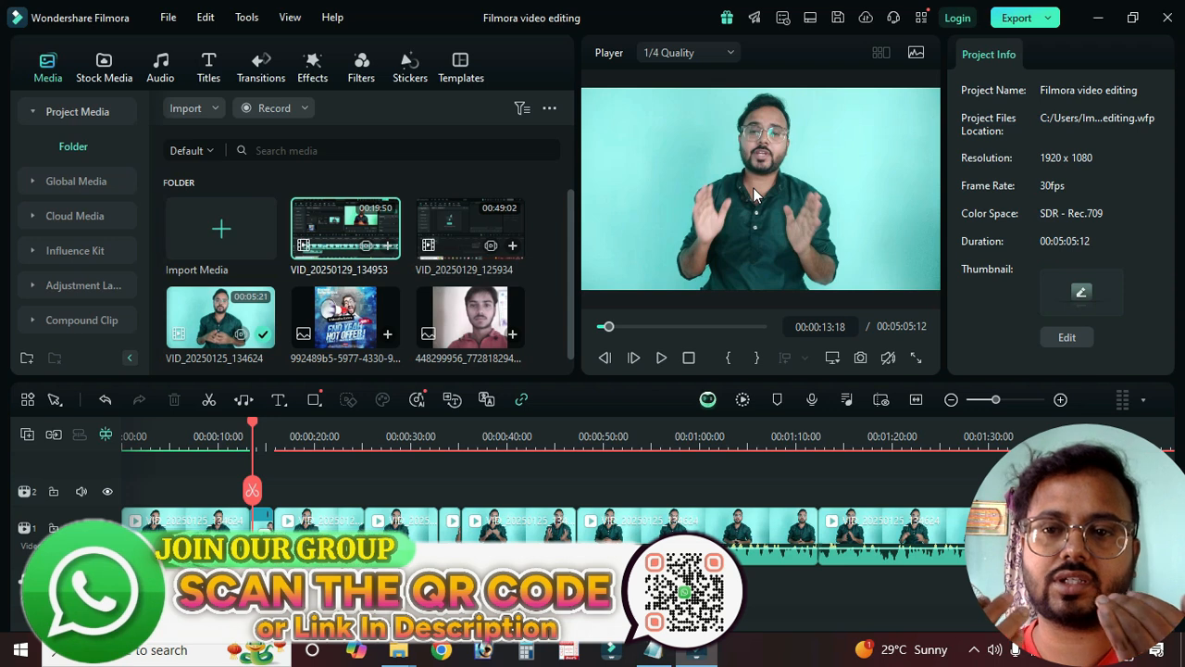
Step: Split the third talking-head clip at 00:00:18:17 and play back the short first part
click(282, 515)
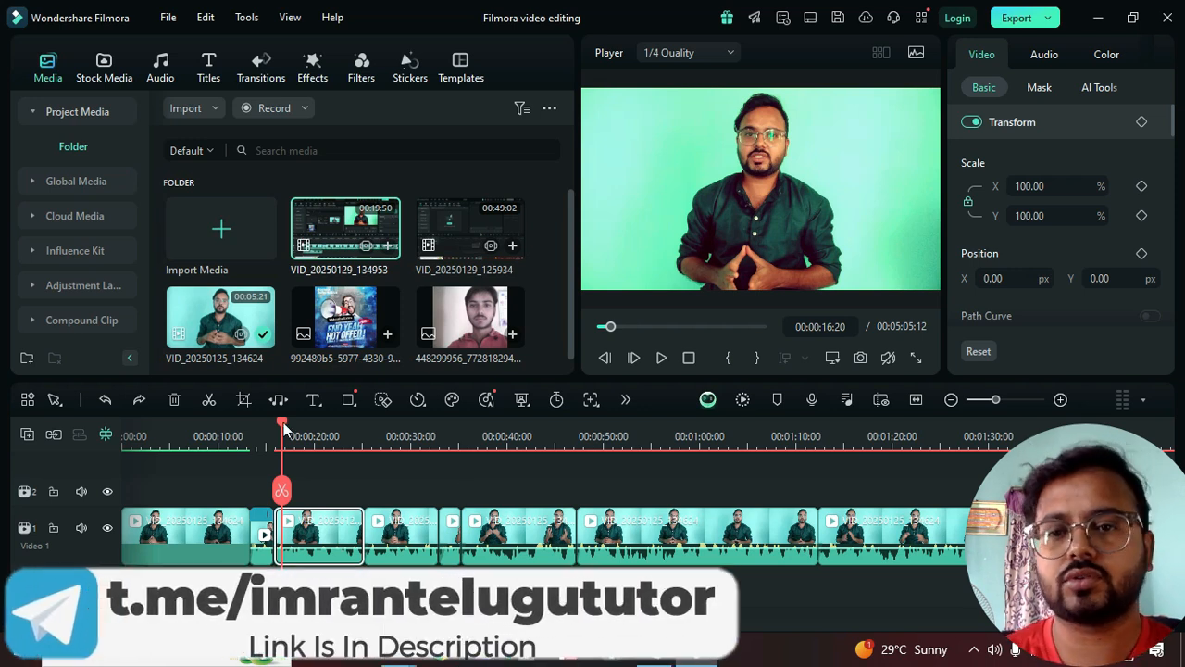
drag(284, 422, 303, 437)
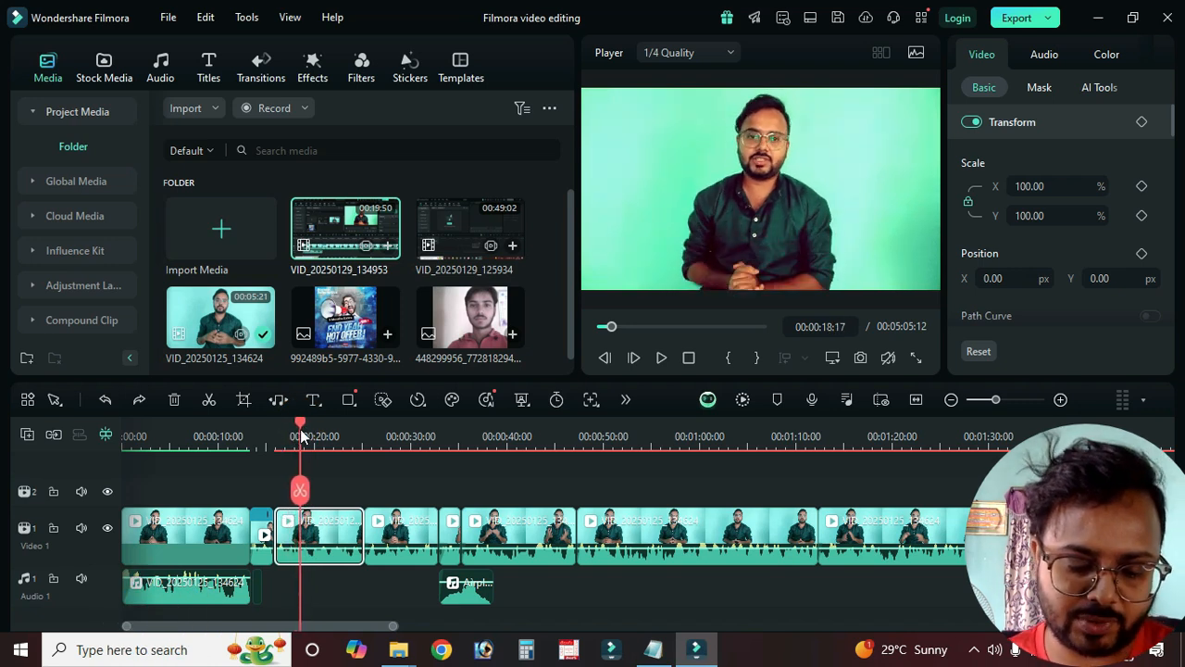
click(299, 490)
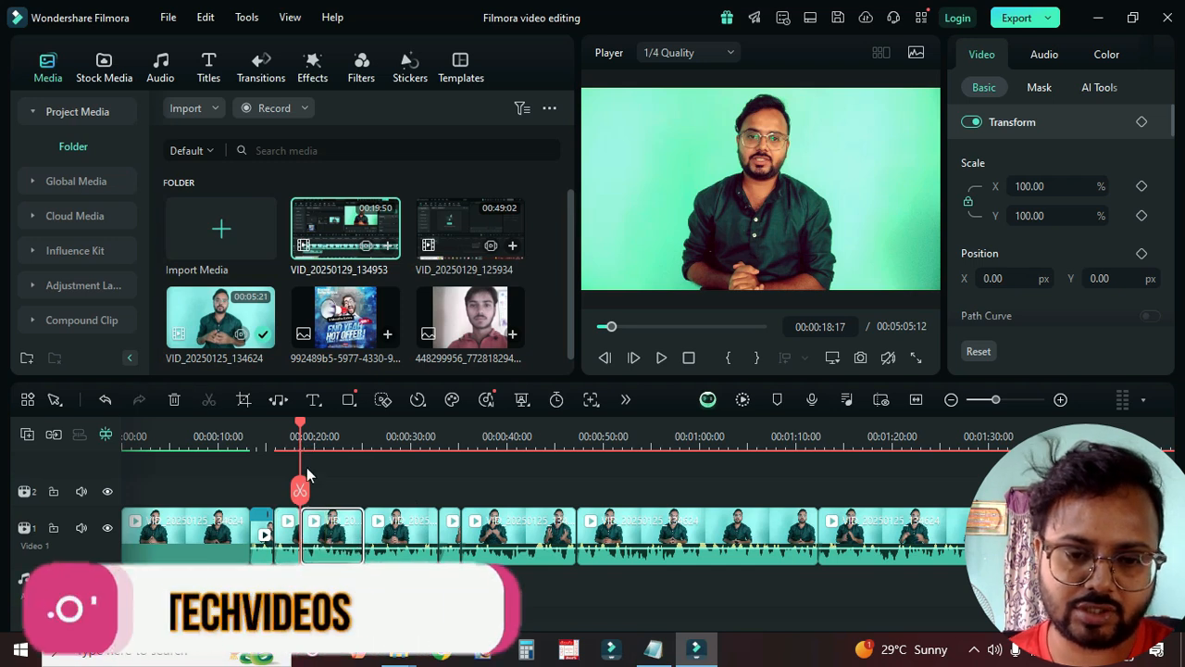
click(288, 535)
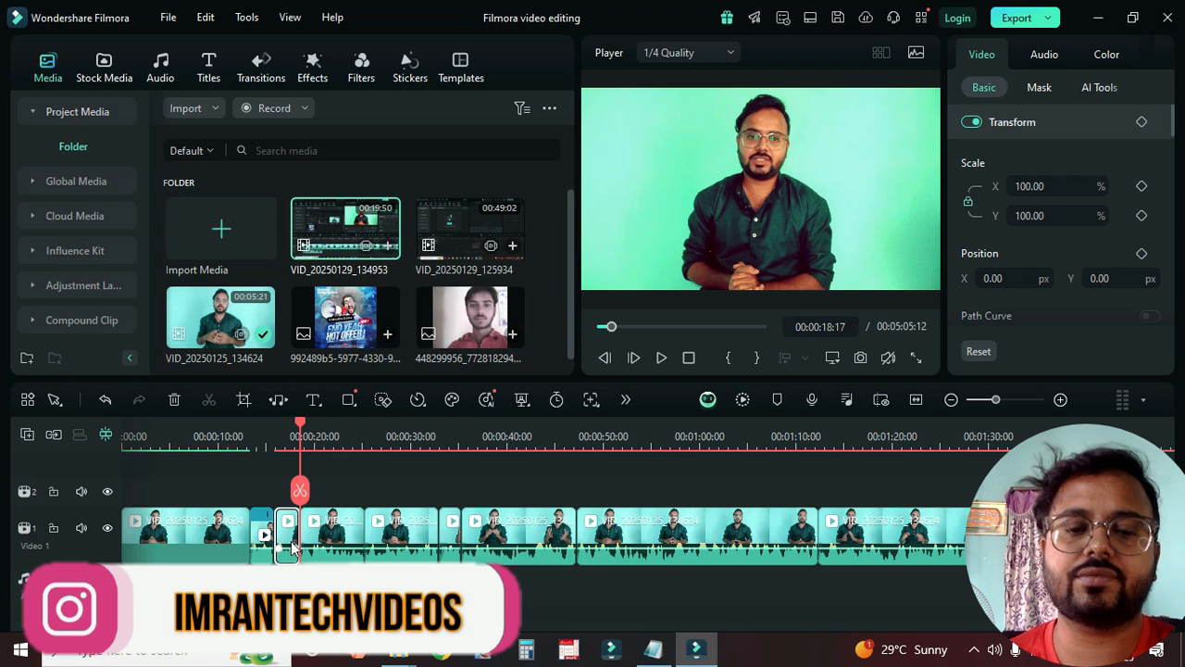
drag(299, 424, 275, 443)
key(space)
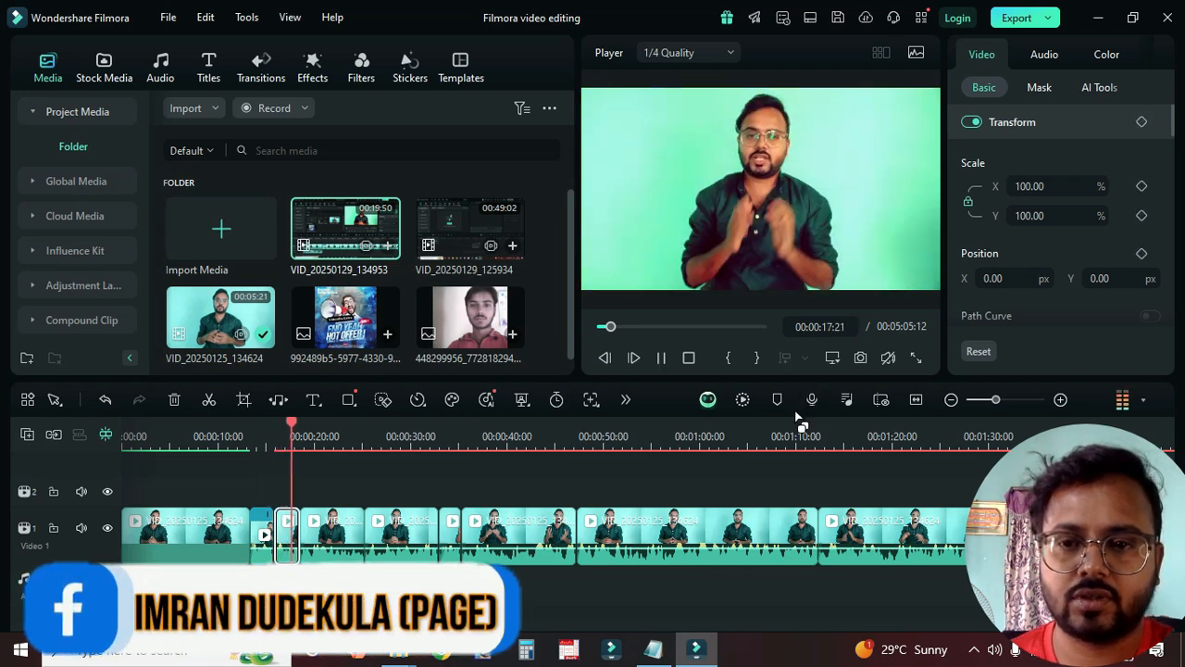
key(space)
Step: Add a scale keyframe at 100% to the short split clip at 00:00:16:06
drag(296, 427, 280, 426)
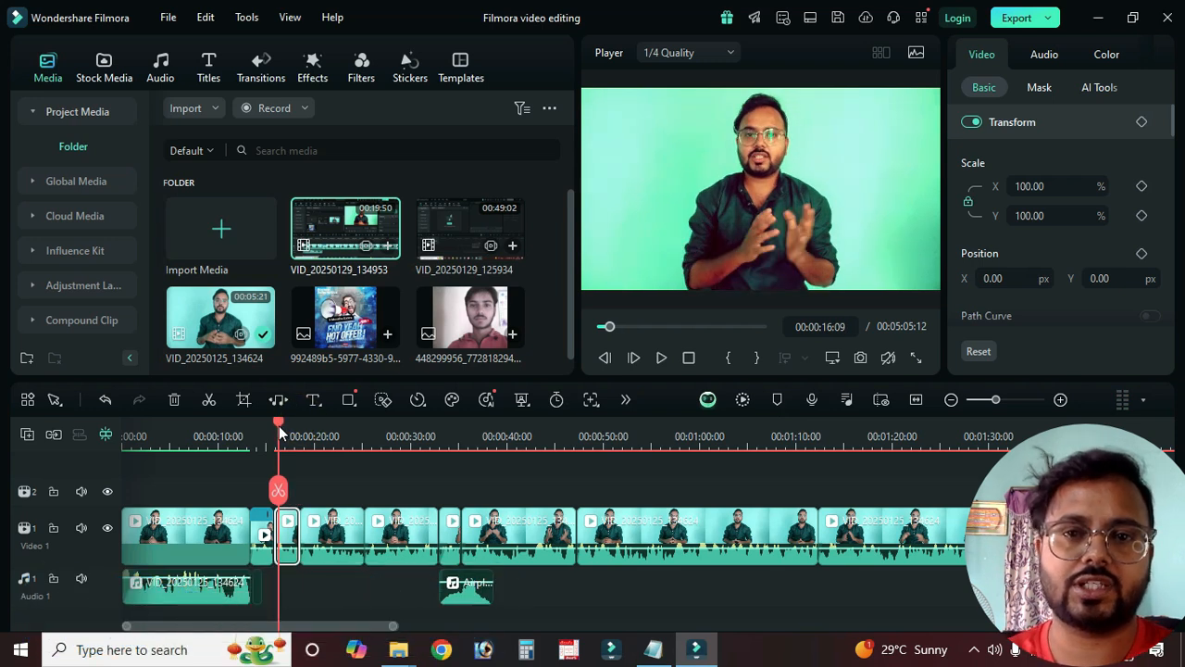
click(277, 426)
click(289, 546)
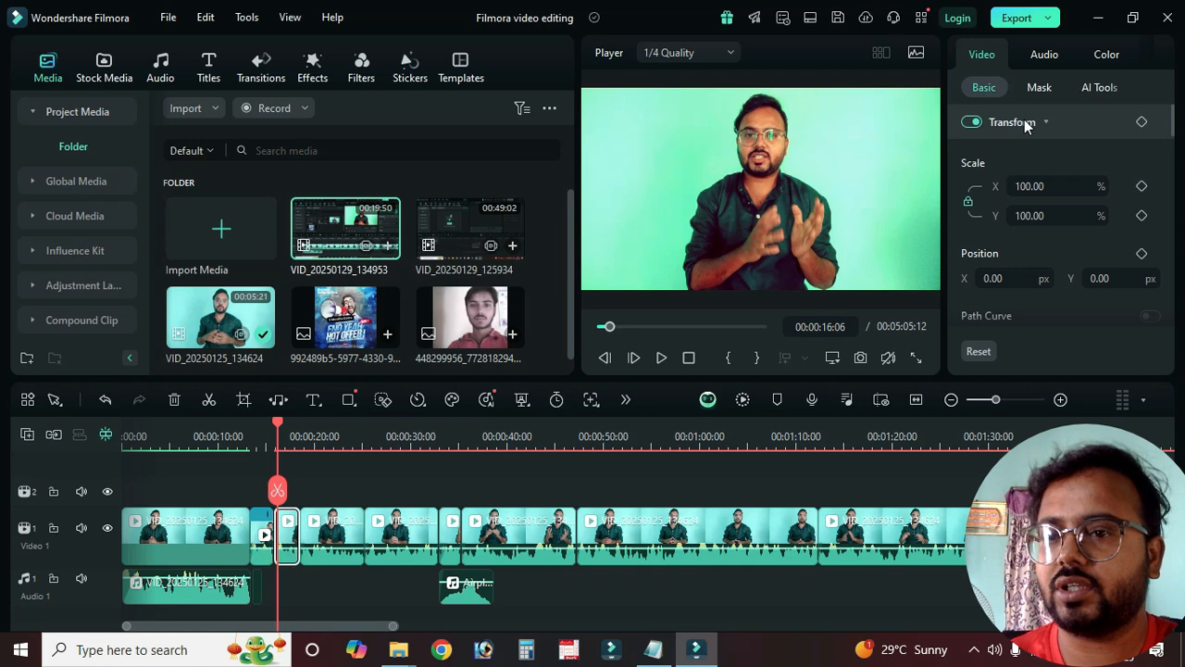
click(1053, 186)
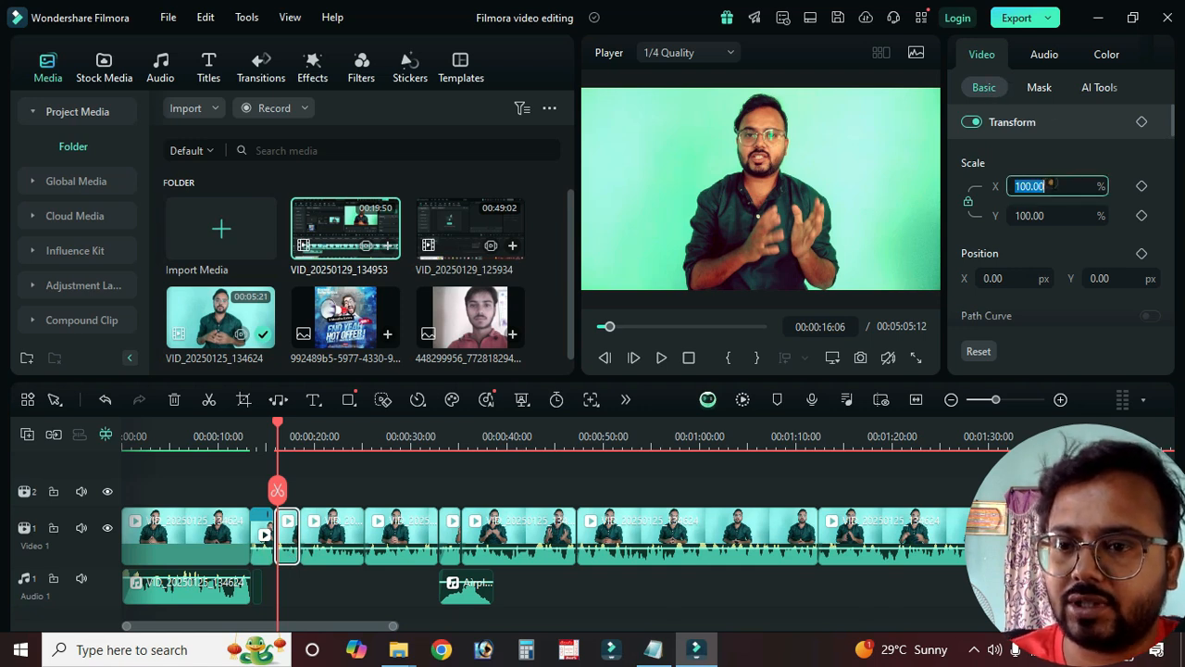
click(1143, 187)
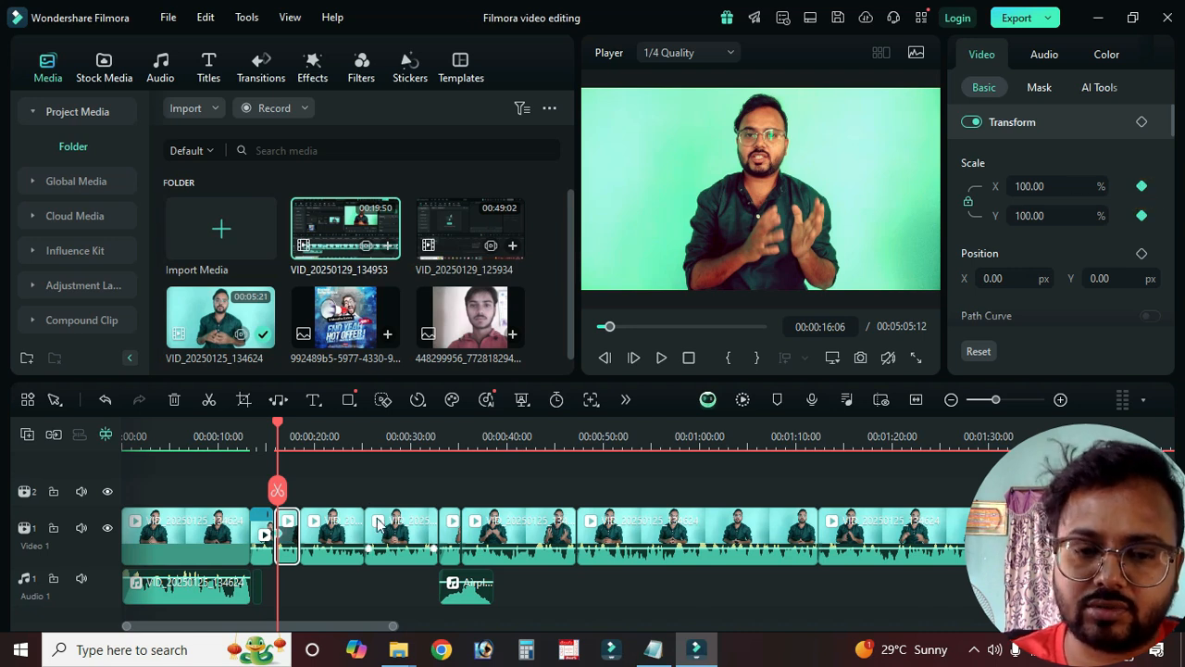
Step: Move the short clip's scale keyframe earlier to 00:00:15:29, close to the clip's start
drag(995, 400, 1022, 404)
drag(190, 624, 198, 630)
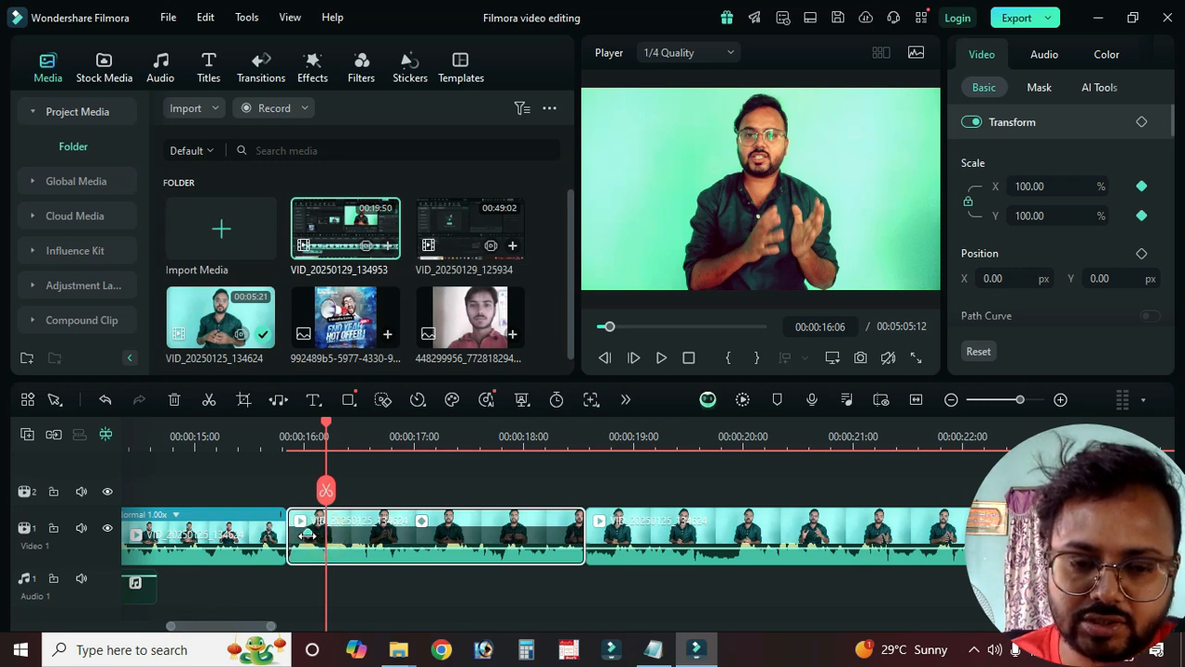
click(311, 537)
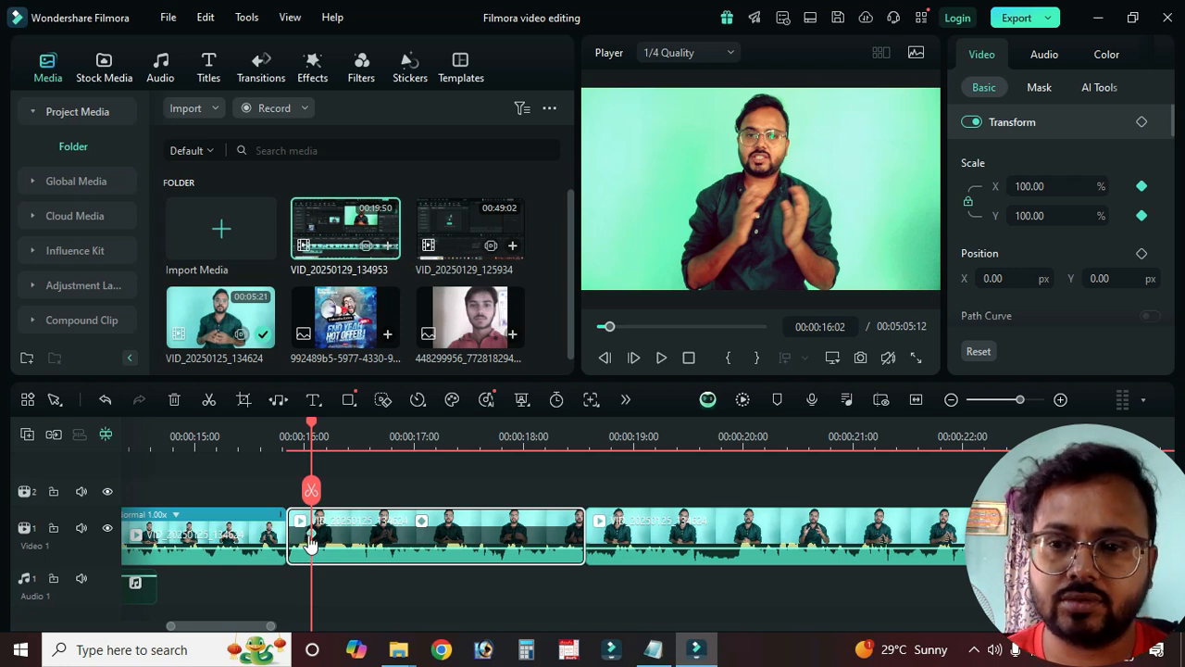
click(302, 546)
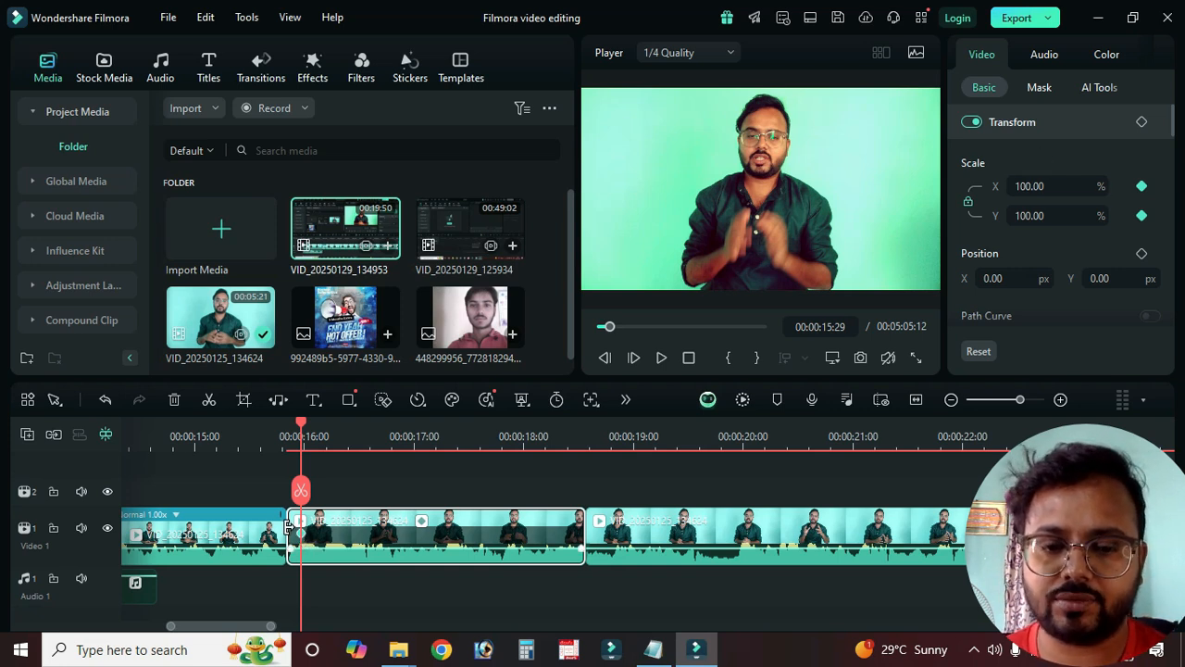
Step: Set the short clip's scale to 135% at its first keyframe at 00:00:15:29
click(1067, 185)
scroll(1071, 192, up, 3)
scroll(1070, 194, up, 9)
scroll(1067, 199, up, 19)
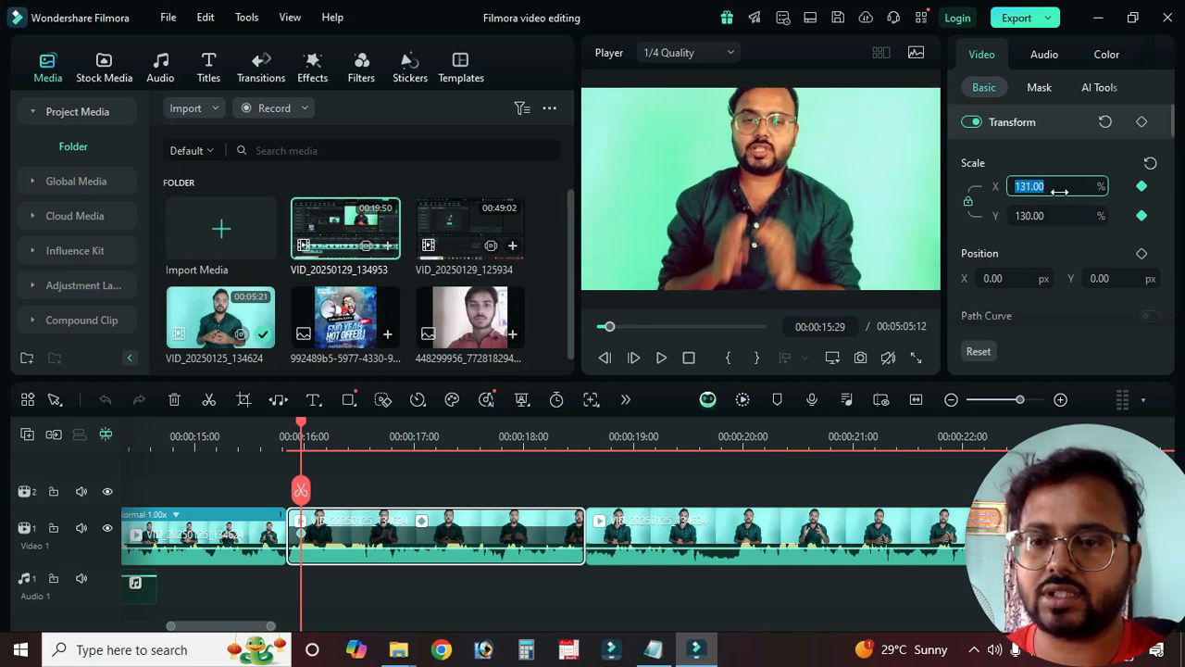
scroll(1057, 199, up, 2)
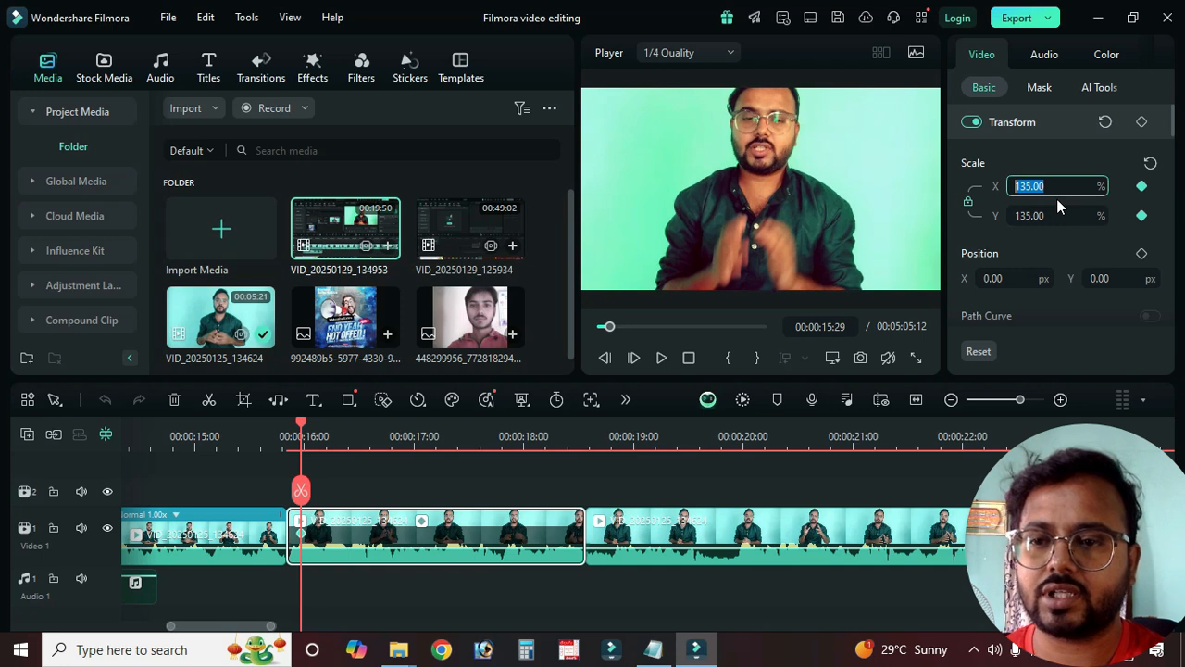
Step: Move the enlarged short clip's picture down in the frame to a Y position of about -126 px, keeping X at 0
click(785, 227)
drag(787, 224, 787, 236)
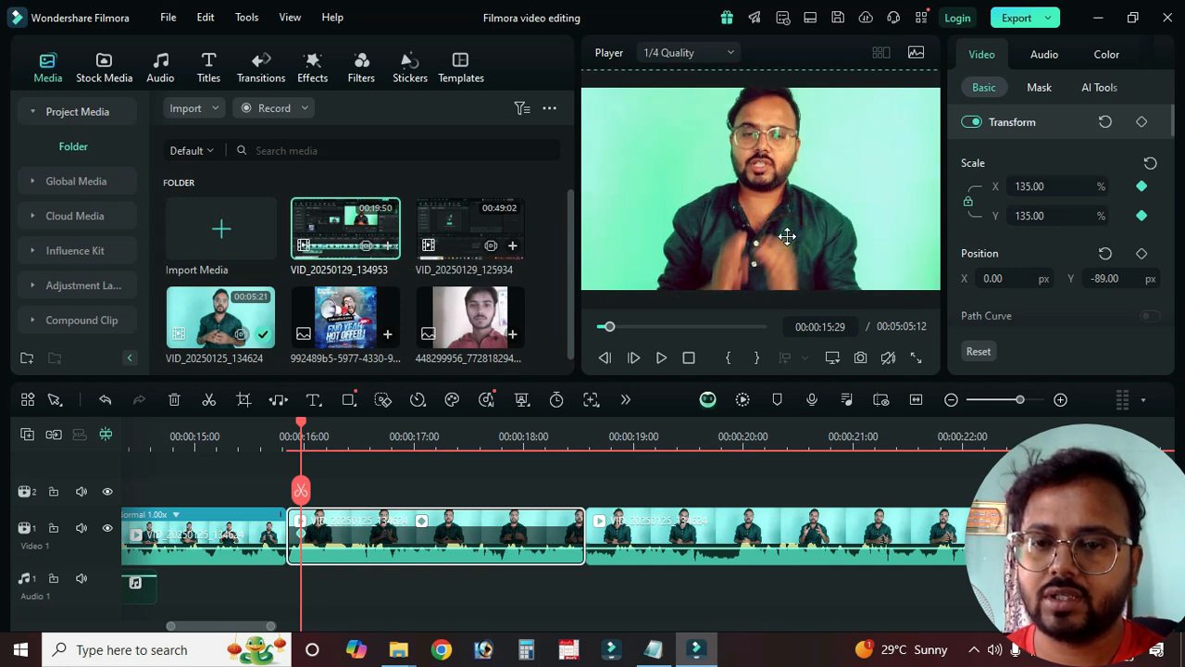
click(786, 212)
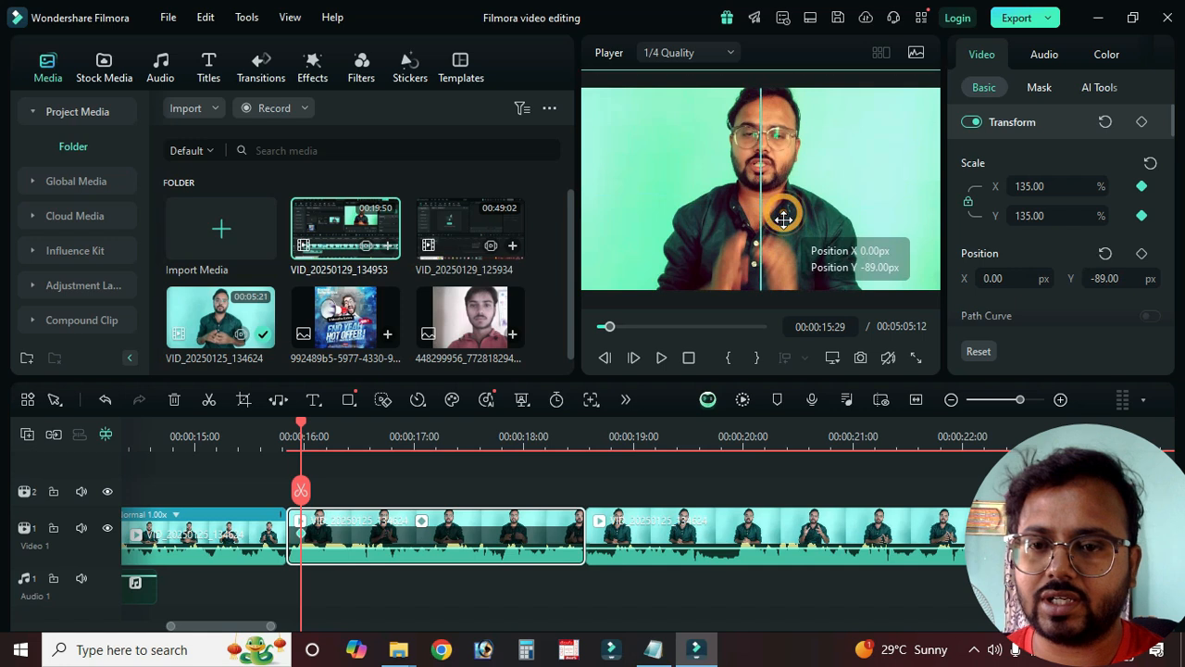
click(786, 225)
click(786, 225)
click(790, 234)
drag(790, 234, 723, 233)
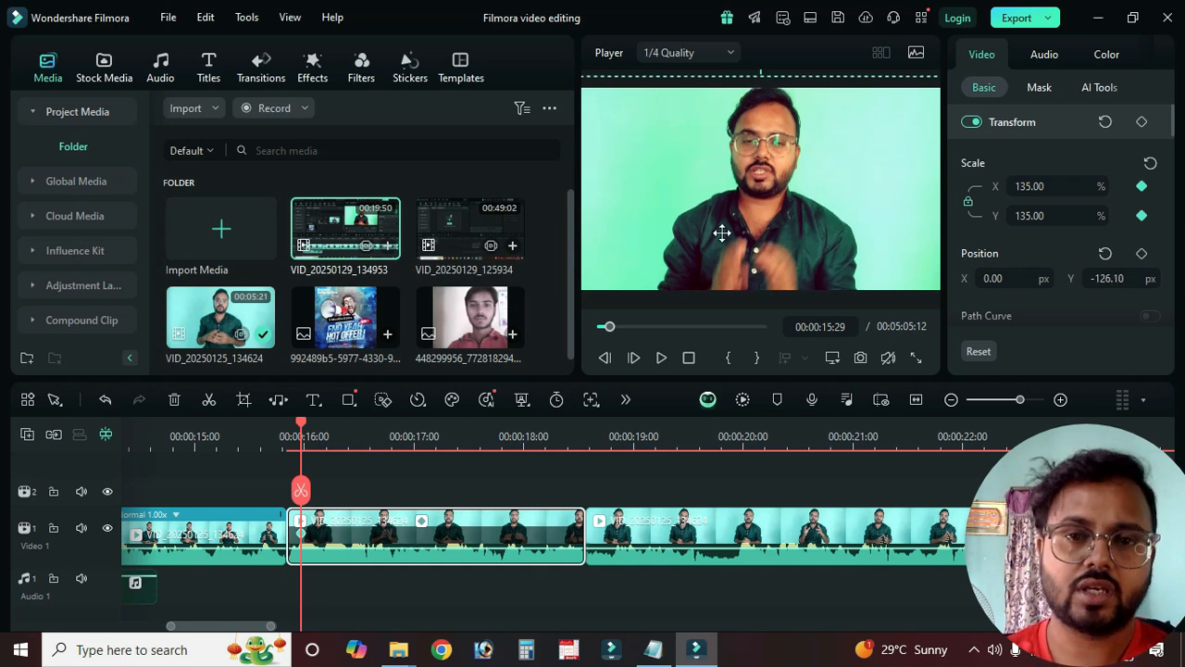
drag(722, 233, 792, 254)
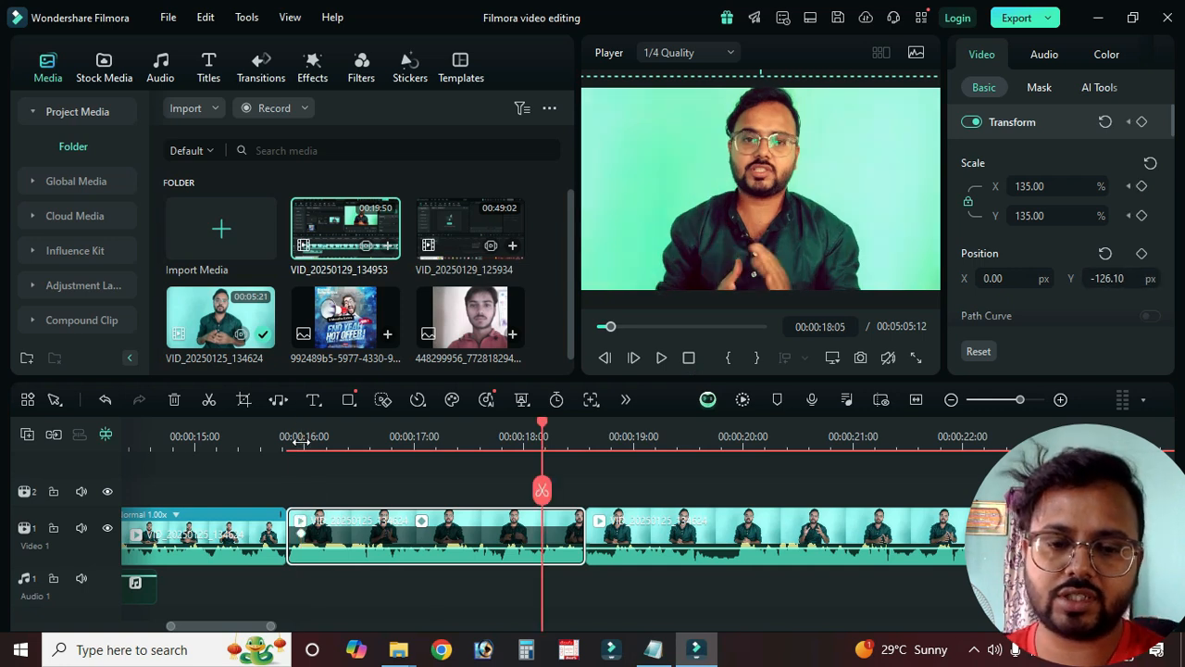
Step: Add a second scale keyframe for both X and Y to the short clip at 00:00:18:05, near its end
drag(301, 442, 534, 482)
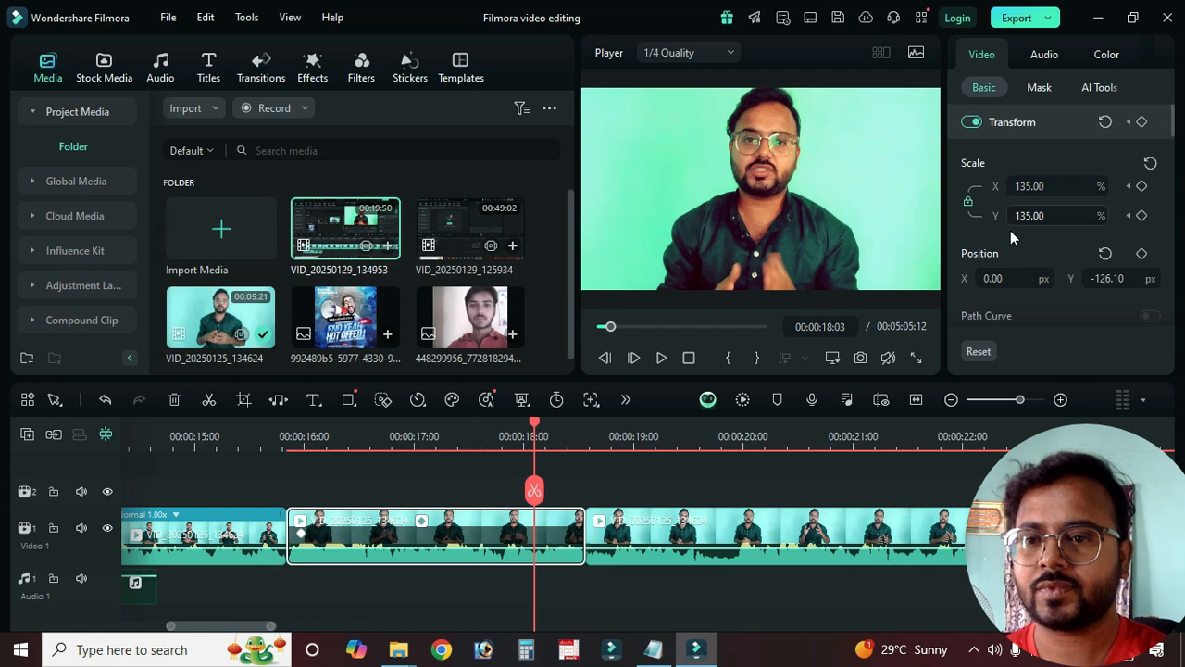
click(545, 540)
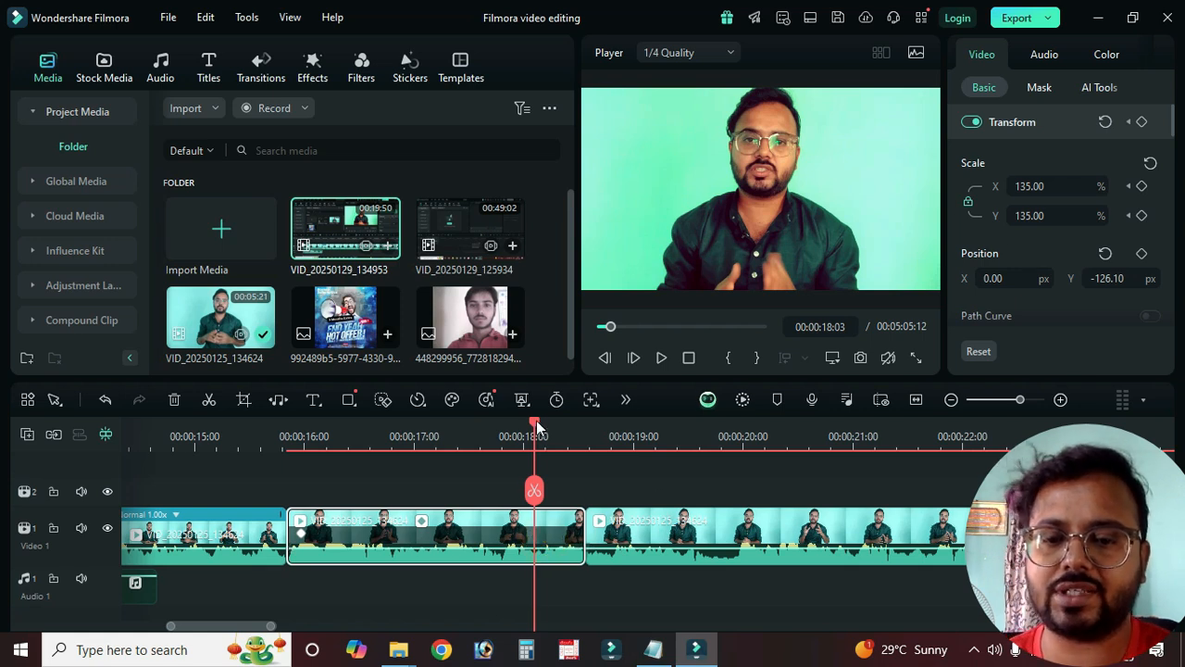
click(541, 424)
click(1143, 187)
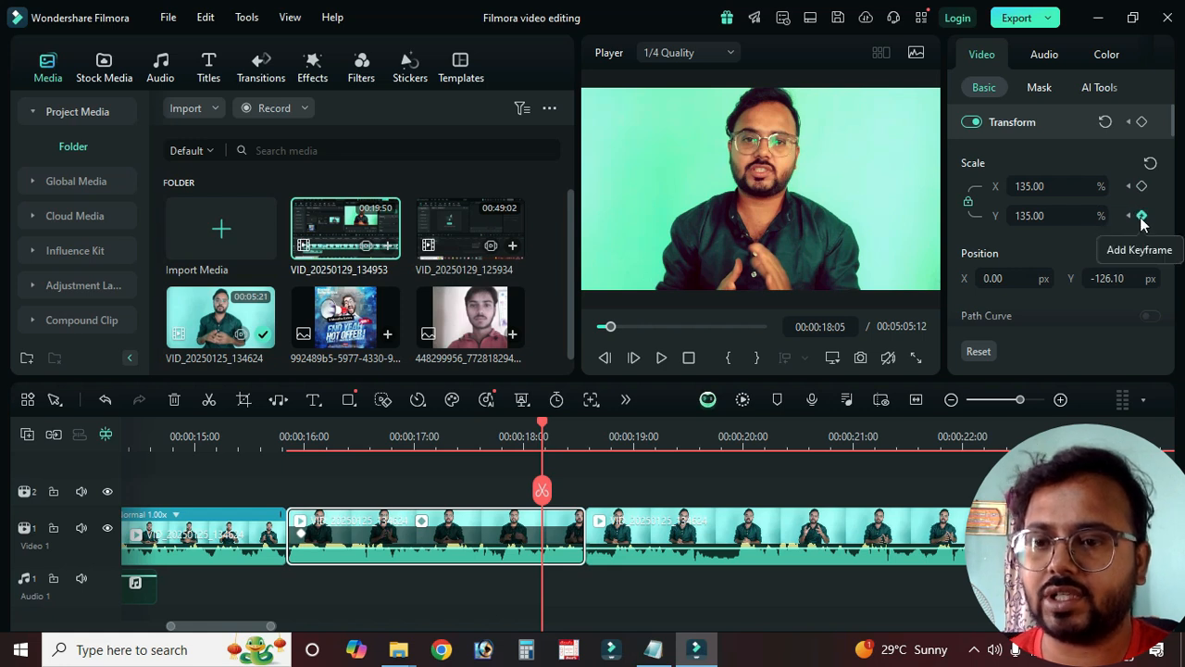
click(1141, 217)
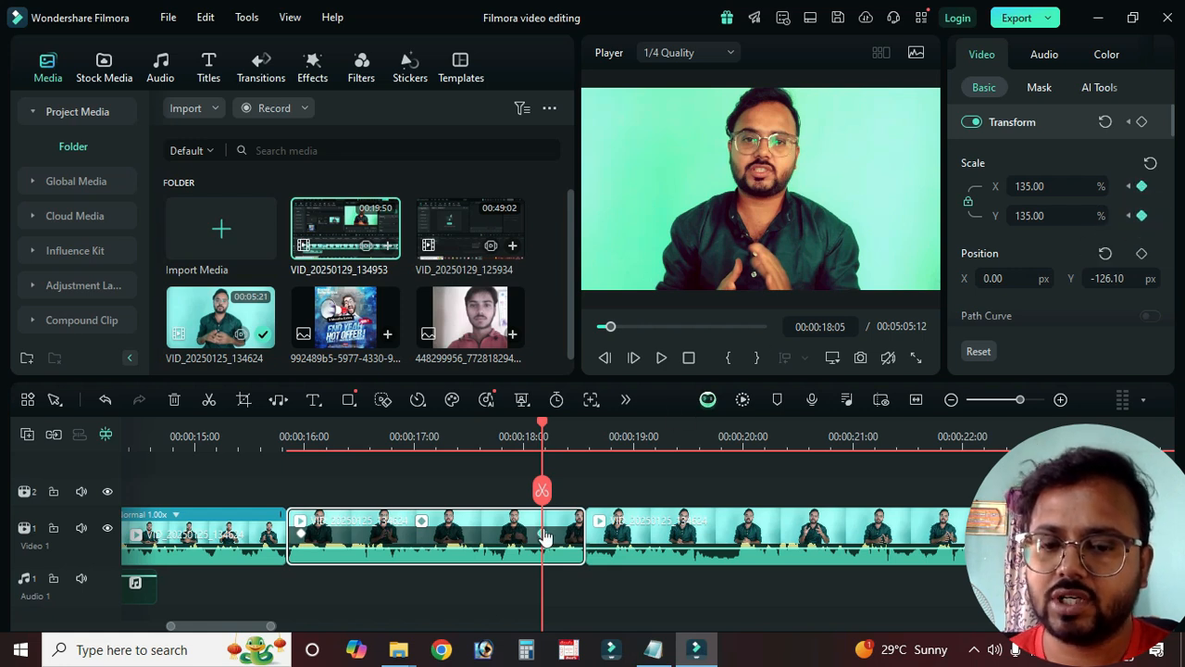
Step: Reduce the short clip's scale at the second keyframe and reset it to 100%
click(1052, 217)
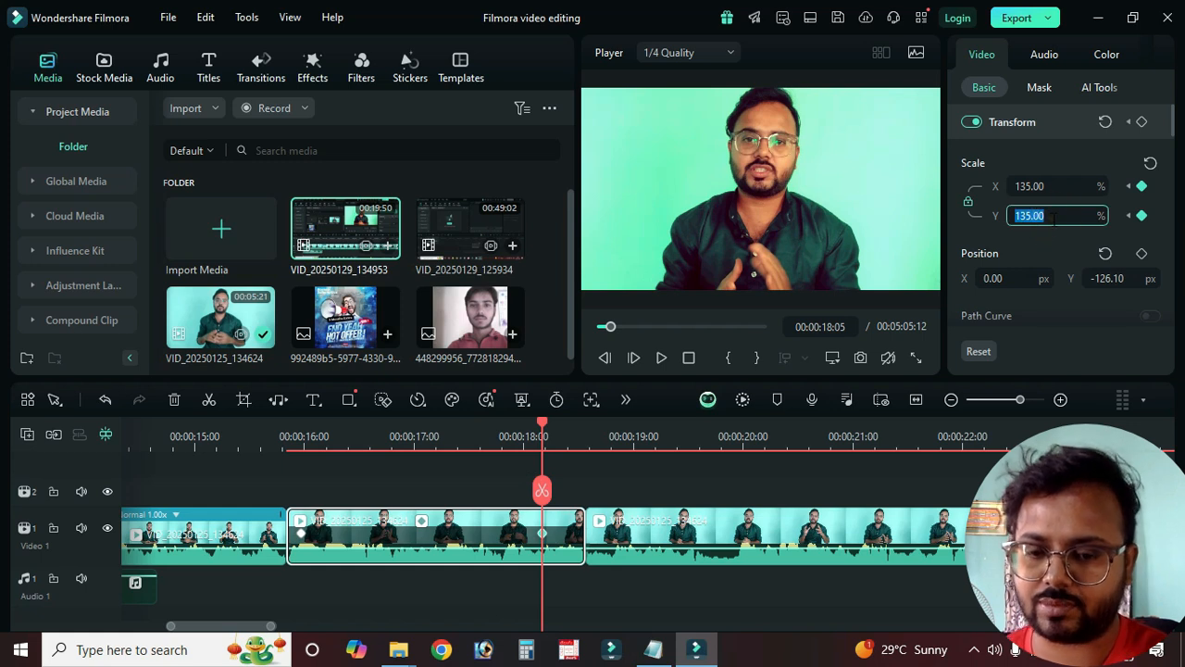
key(Down)
key(Down)
key(Down)
key(Down)
key(Down)
key(Down)
key(Down)
key(Down)
key(Down)
key(Down)
key(Down)
key(Down)
key(Down)
key(Down)
key(Down)
key(Down)
key(Down)
key(Down)
key(Down)
key(Down)
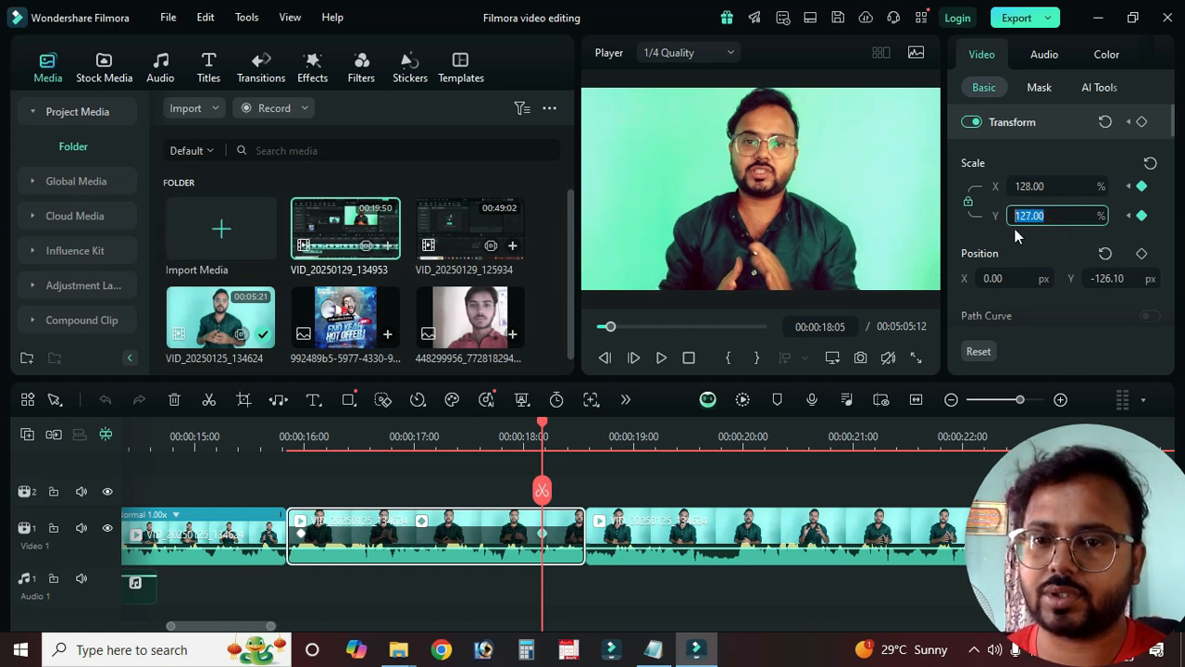
key(Down)
key(Down)
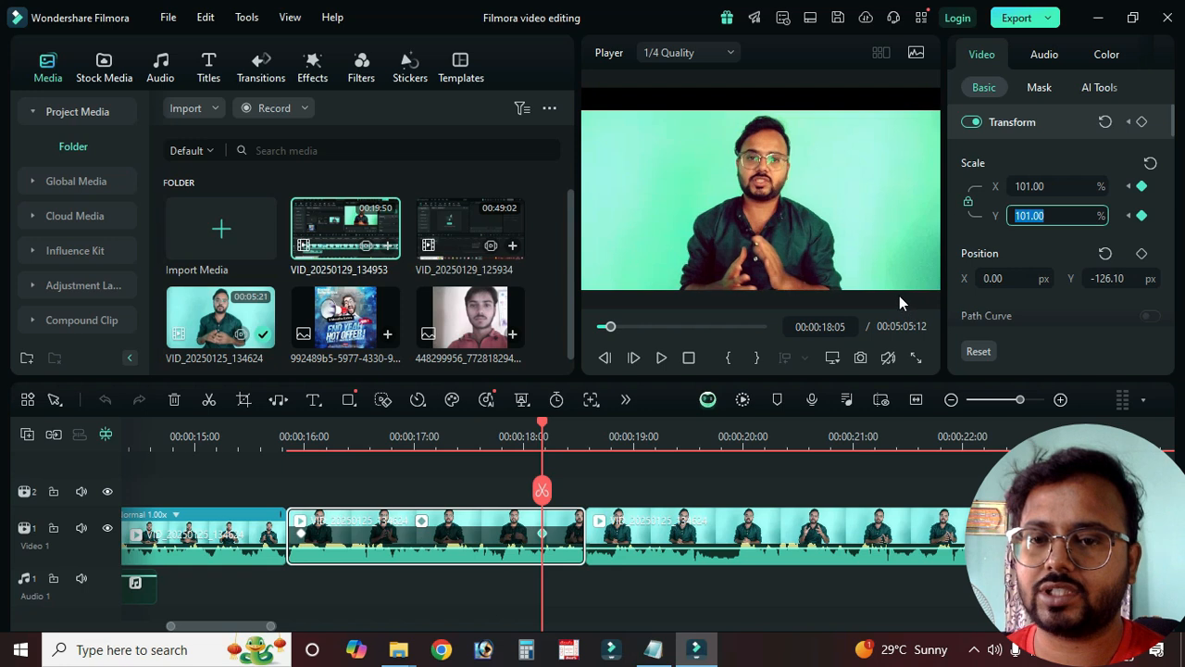
key(Down)
key(Down)
key(Up)
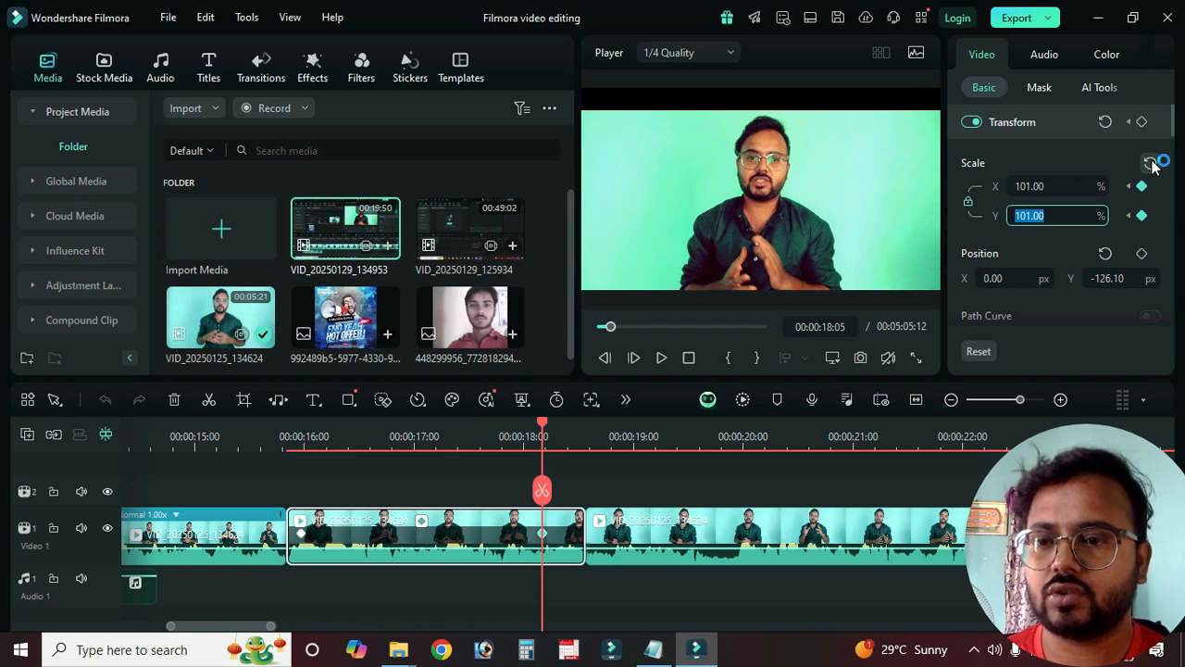
click(1153, 164)
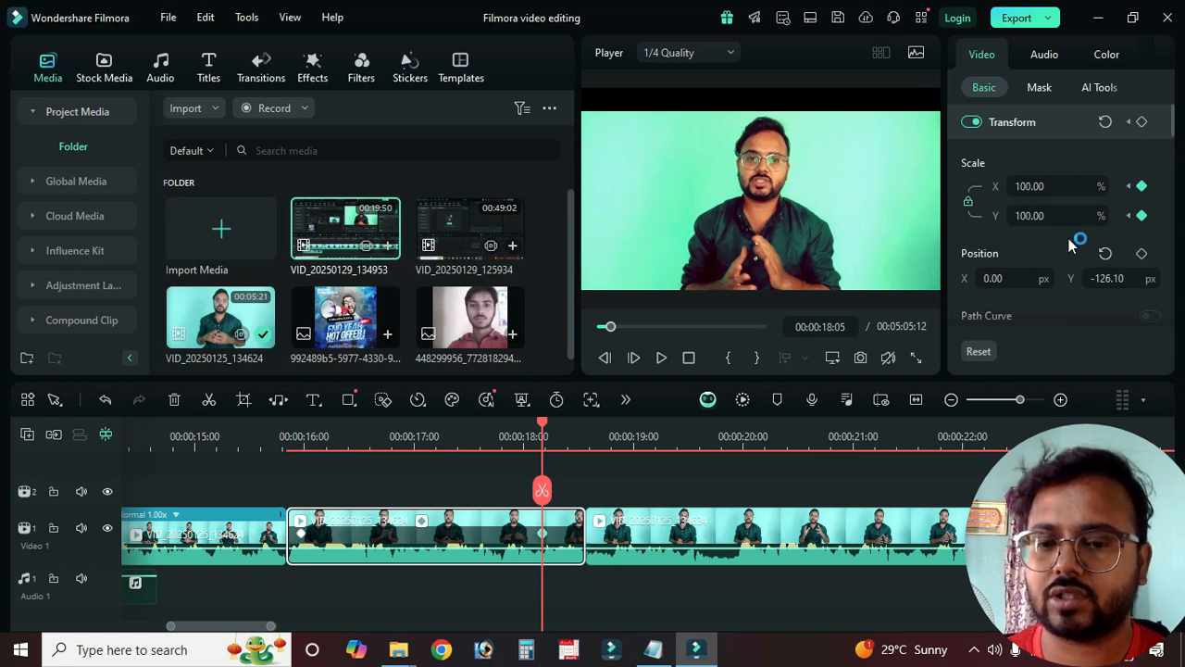
Step: Play back the short clip's zoom-out from 00:00:15:24 and render the timeline preview
click(278, 436)
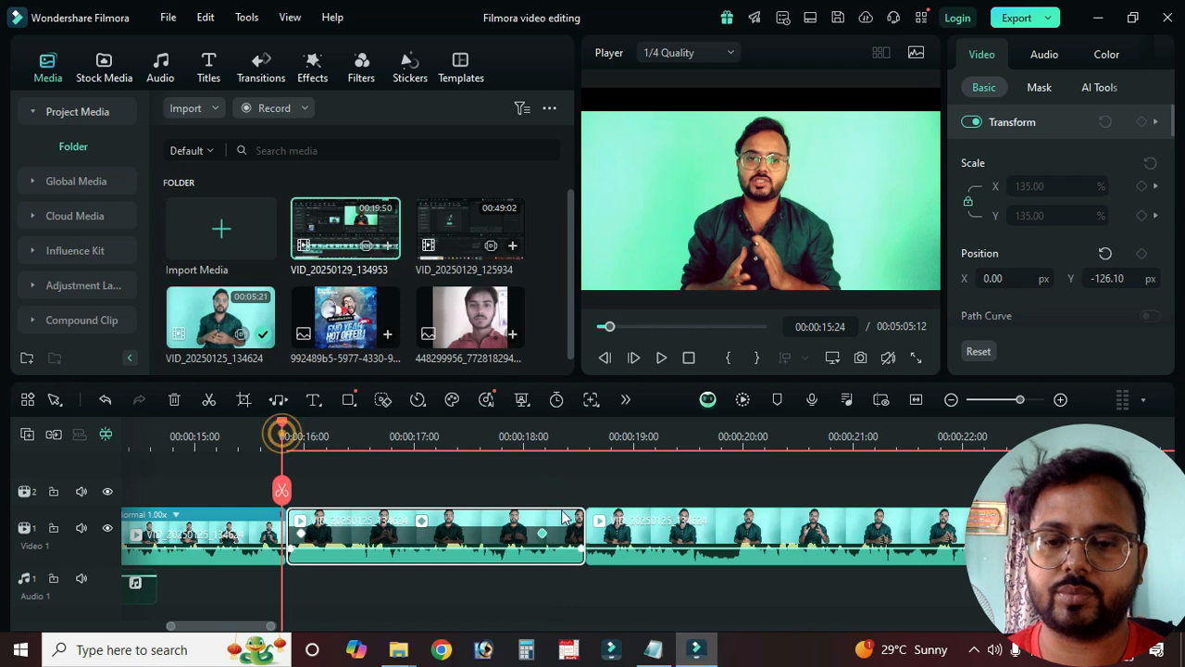
key(space)
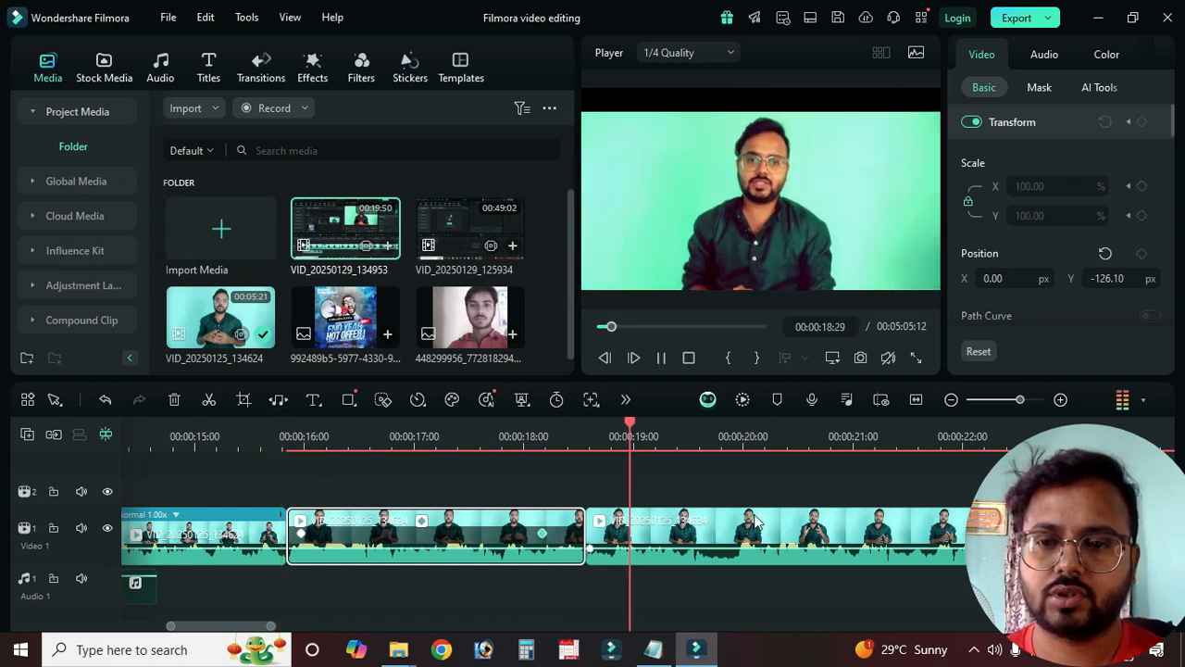
key(space)
click(743, 399)
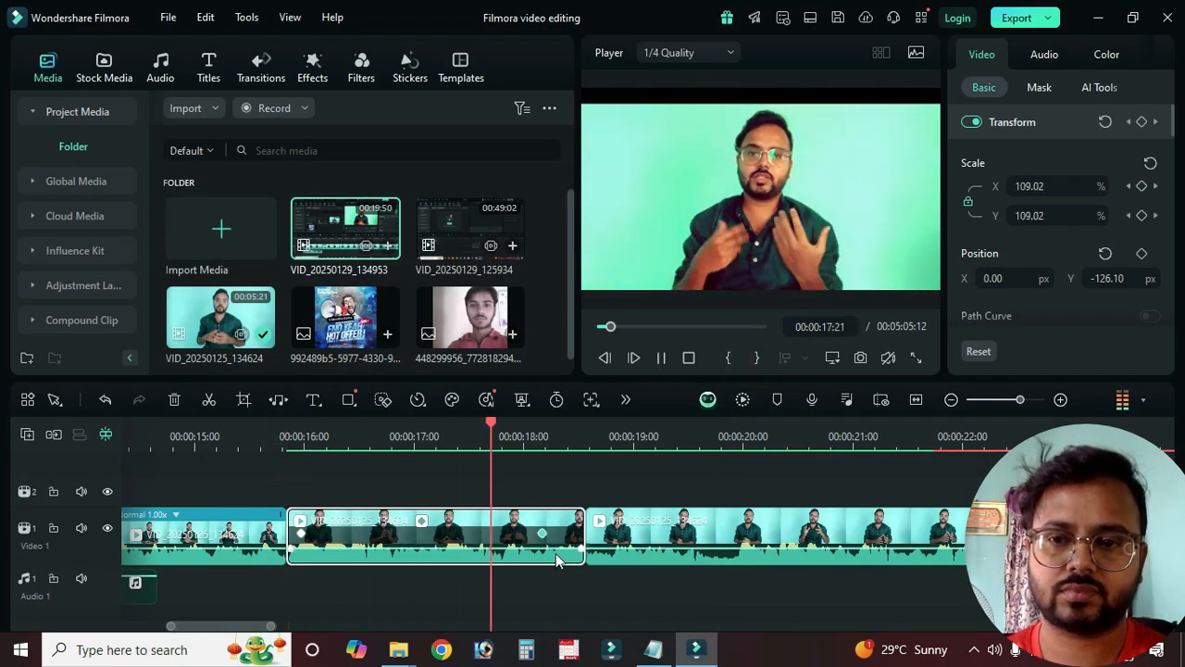
Step: Pause playback and jump to the second keyframe of the selected clip
key(space)
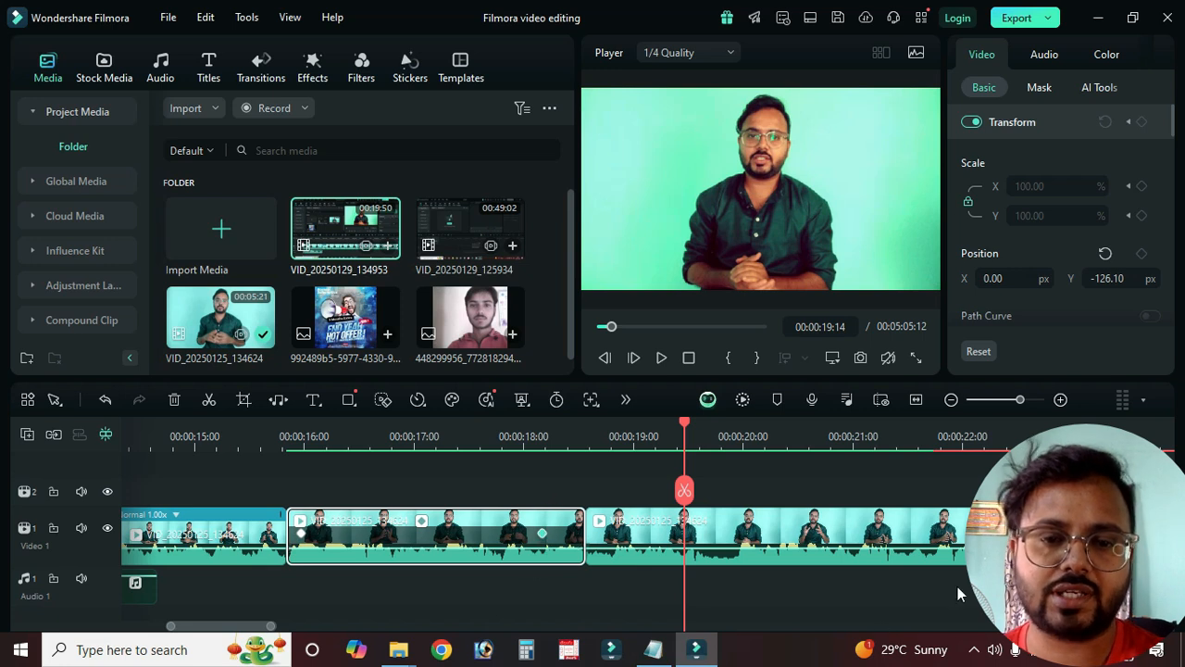
click(542, 538)
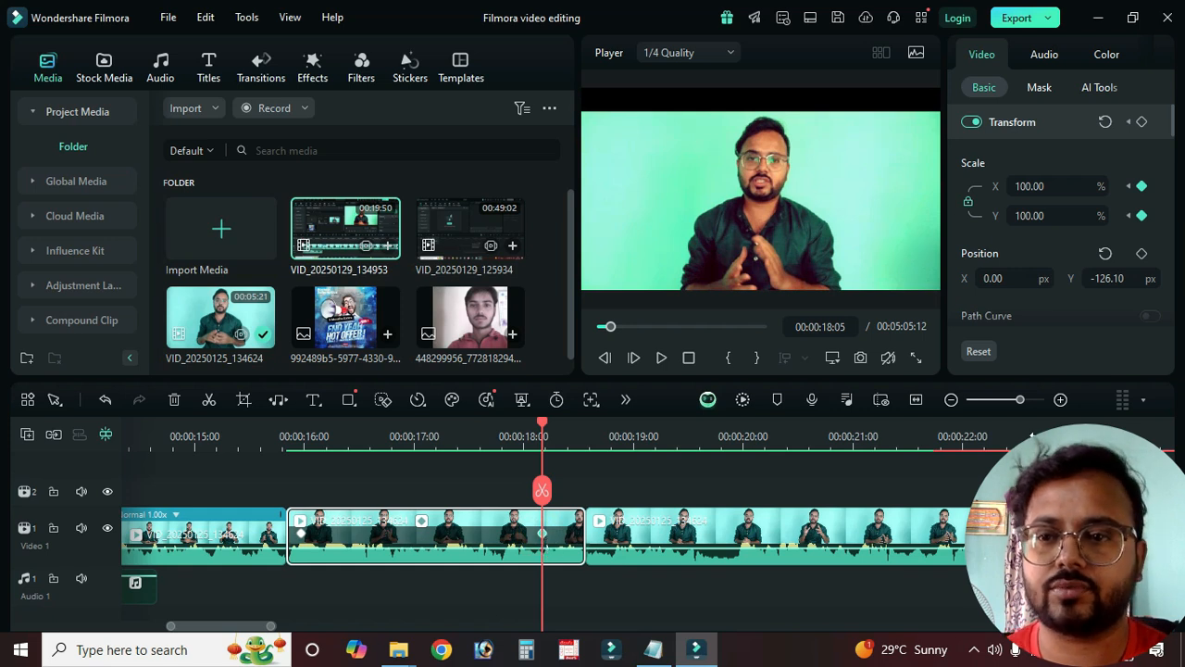
click(687, 465)
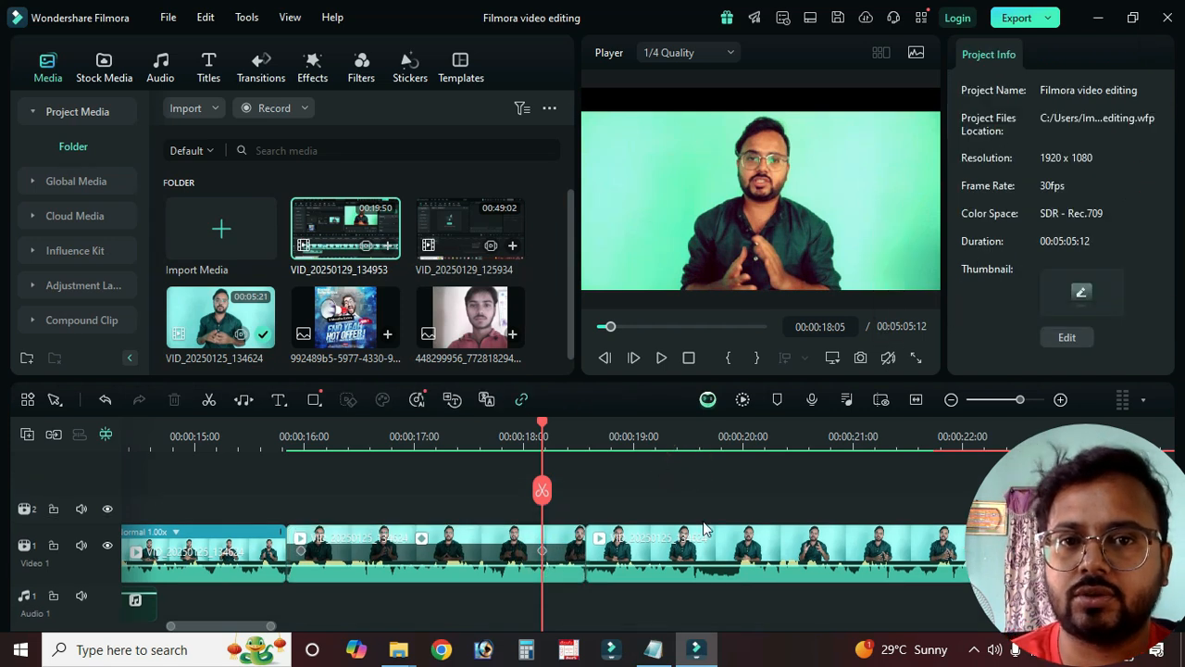
Step: Enable Chroma Key on the talking-head clip that follows the keyframed clip
click(652, 556)
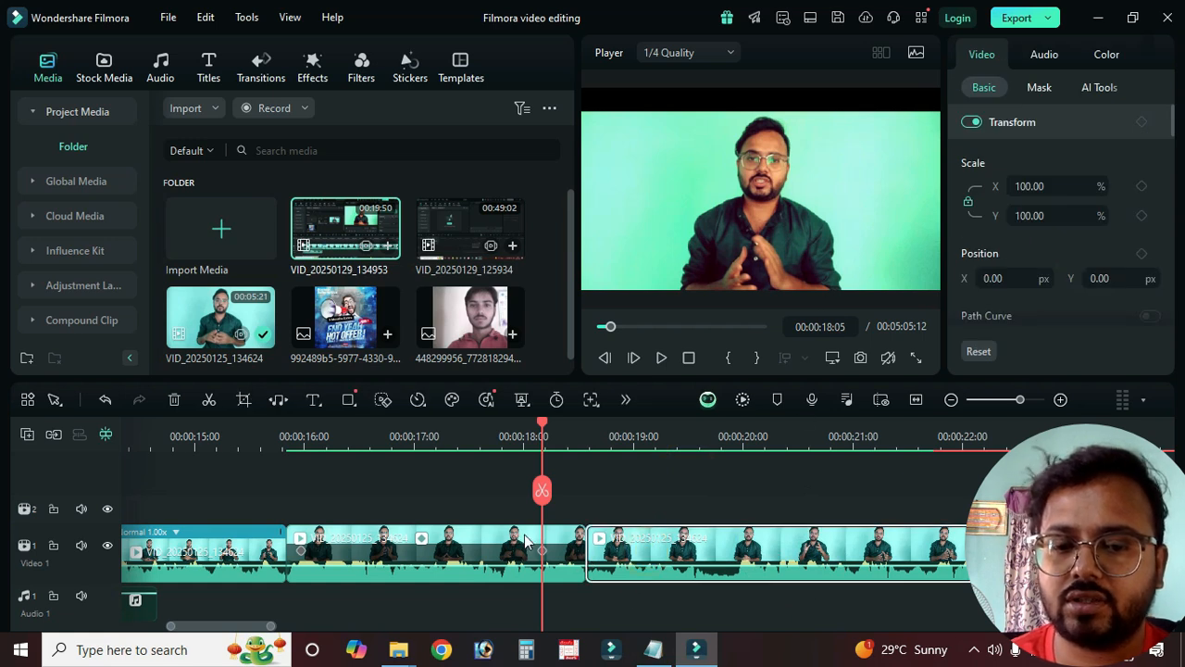
click(667, 451)
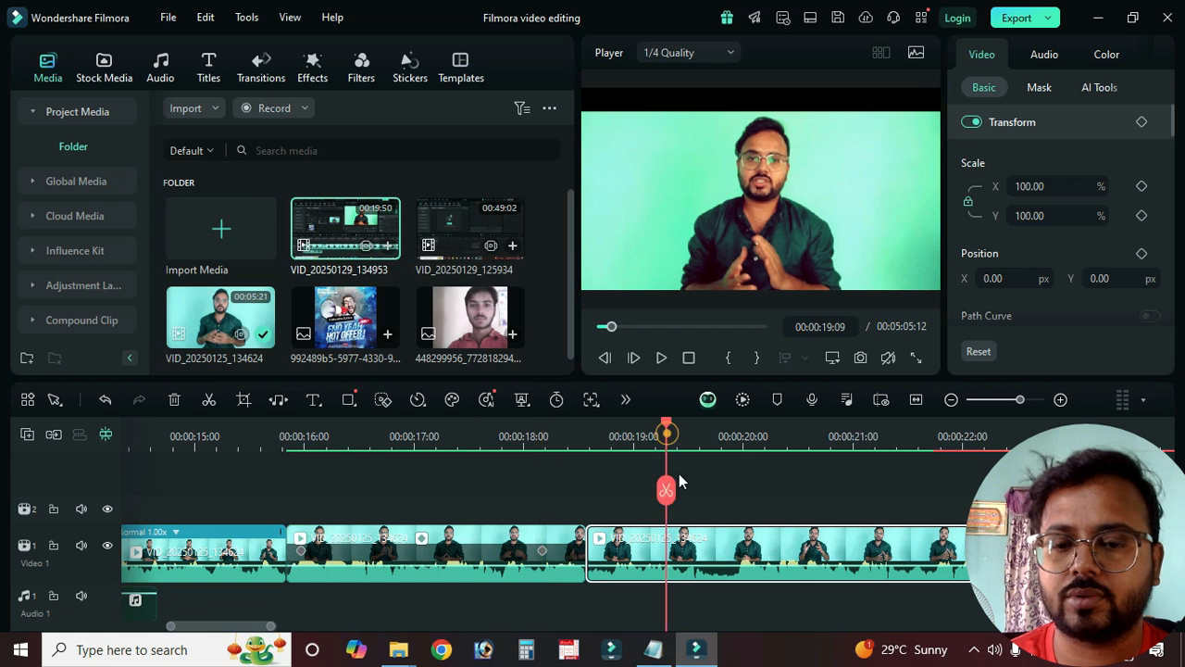
click(1105, 88)
scroll(1053, 206, down, 1)
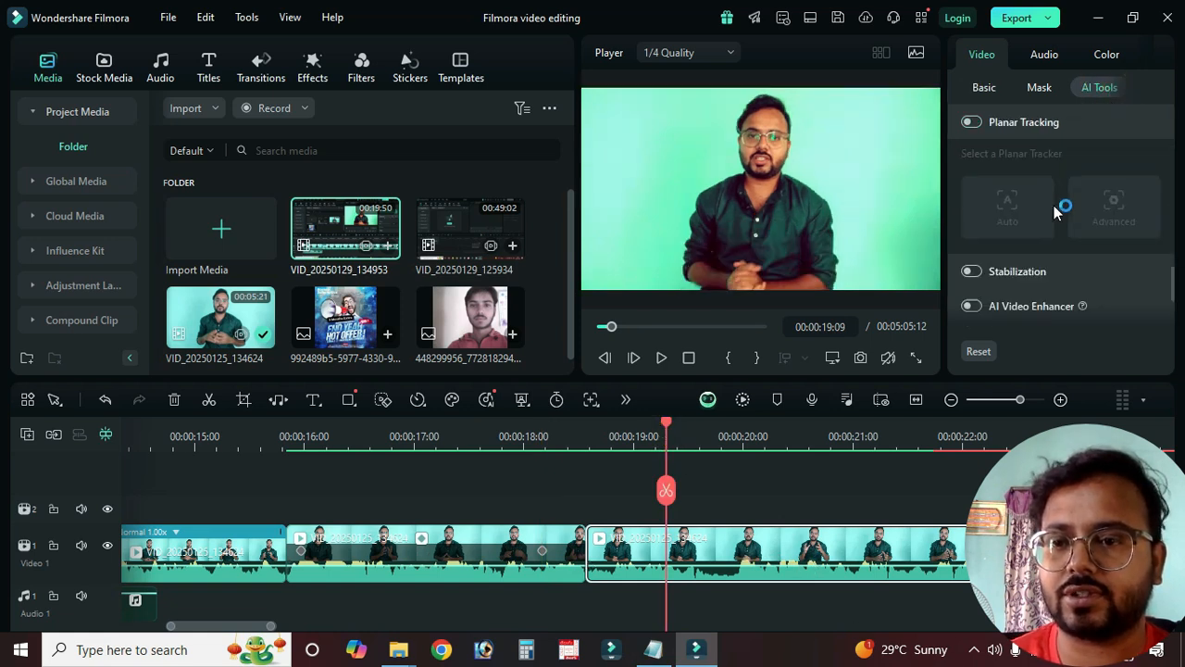
scroll(1053, 205, down, 6)
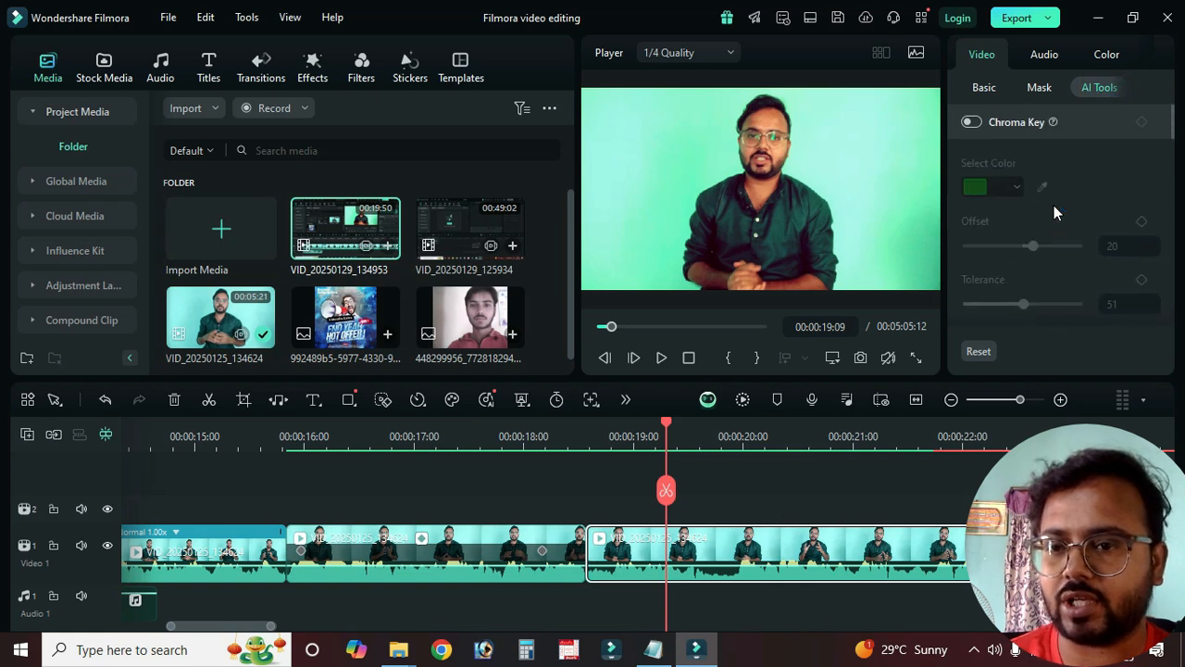
click(972, 123)
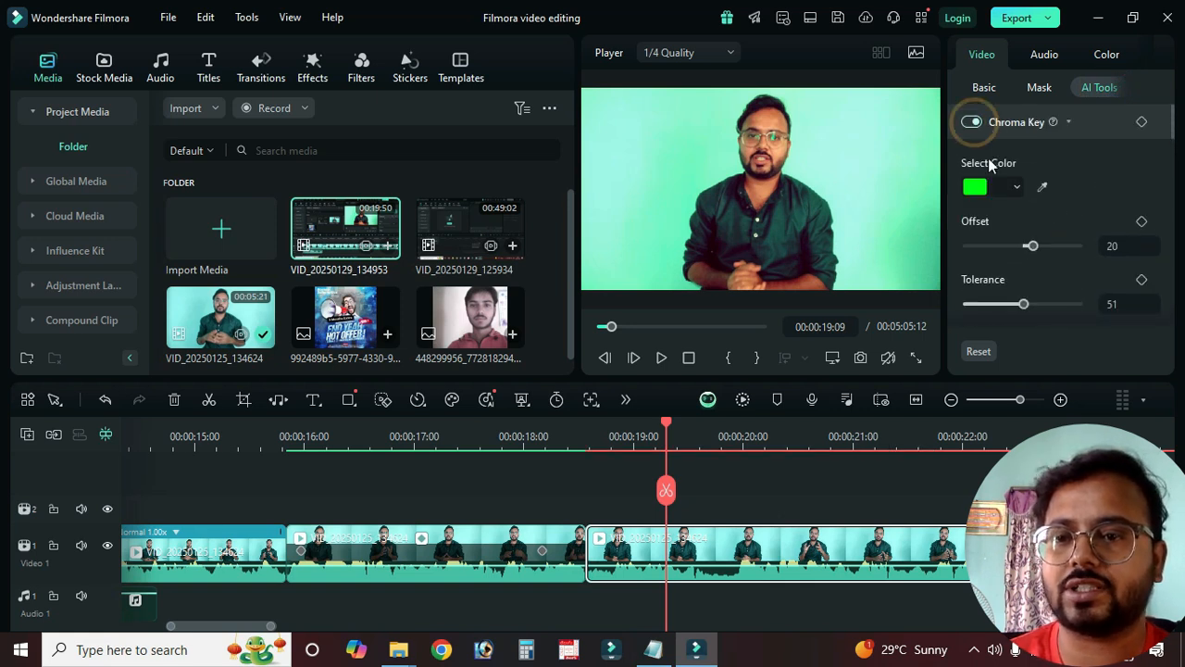
Step: Try to key out the wall behind the presenter by sampling it as the key colour, then resampling closer to his head
click(1043, 187)
click(882, 193)
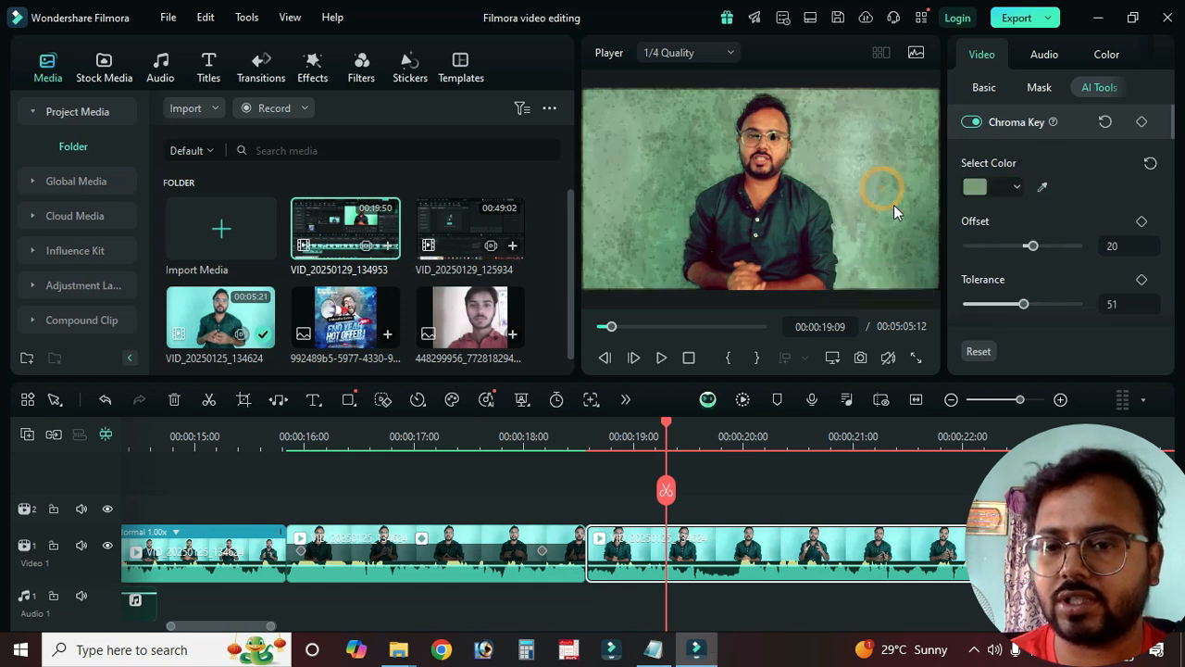
click(1043, 187)
click(826, 154)
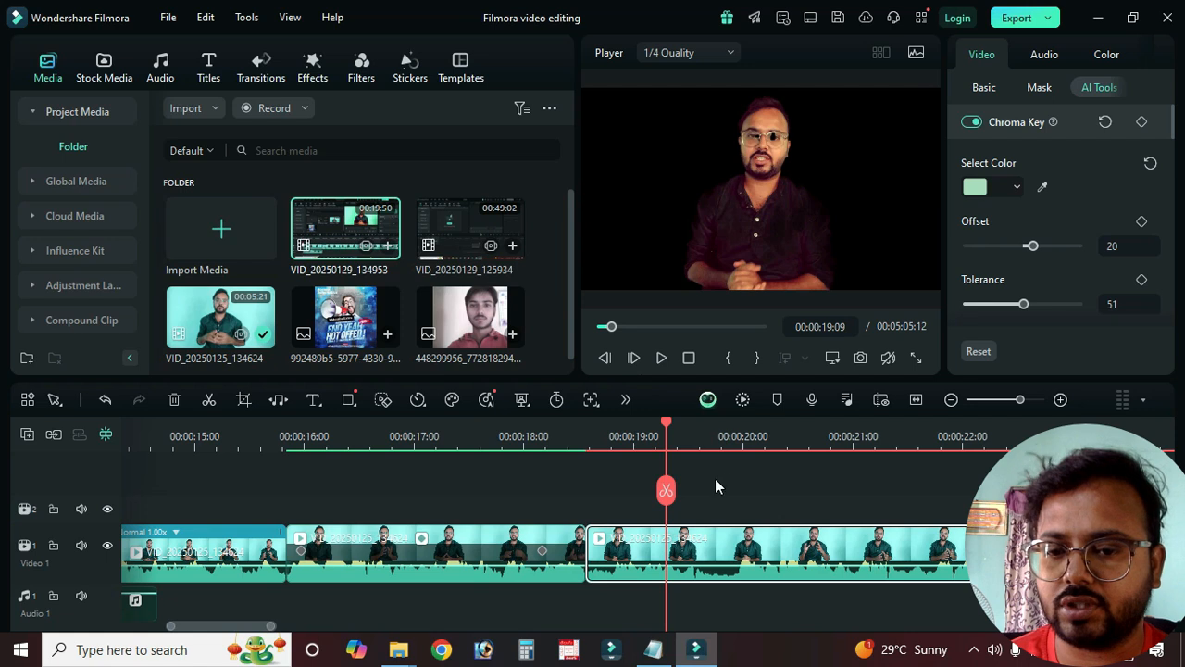
Step: Check another frame of the keyed clip and undo its Chroma Key changes
click(713, 434)
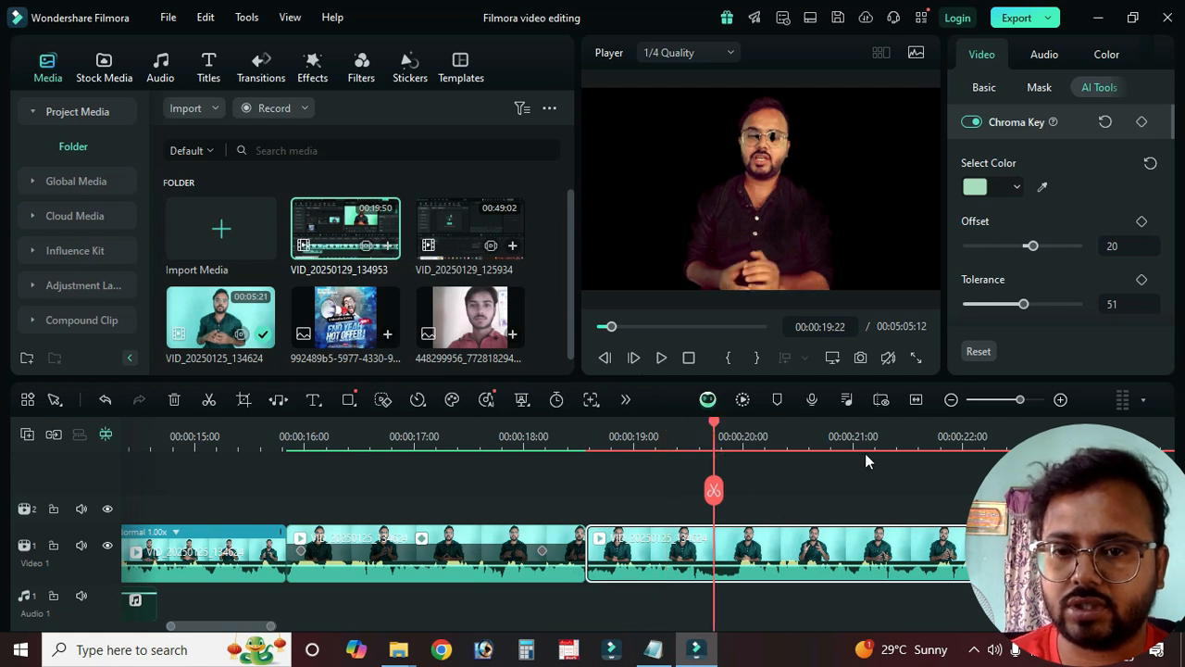
key(ctrl+z)
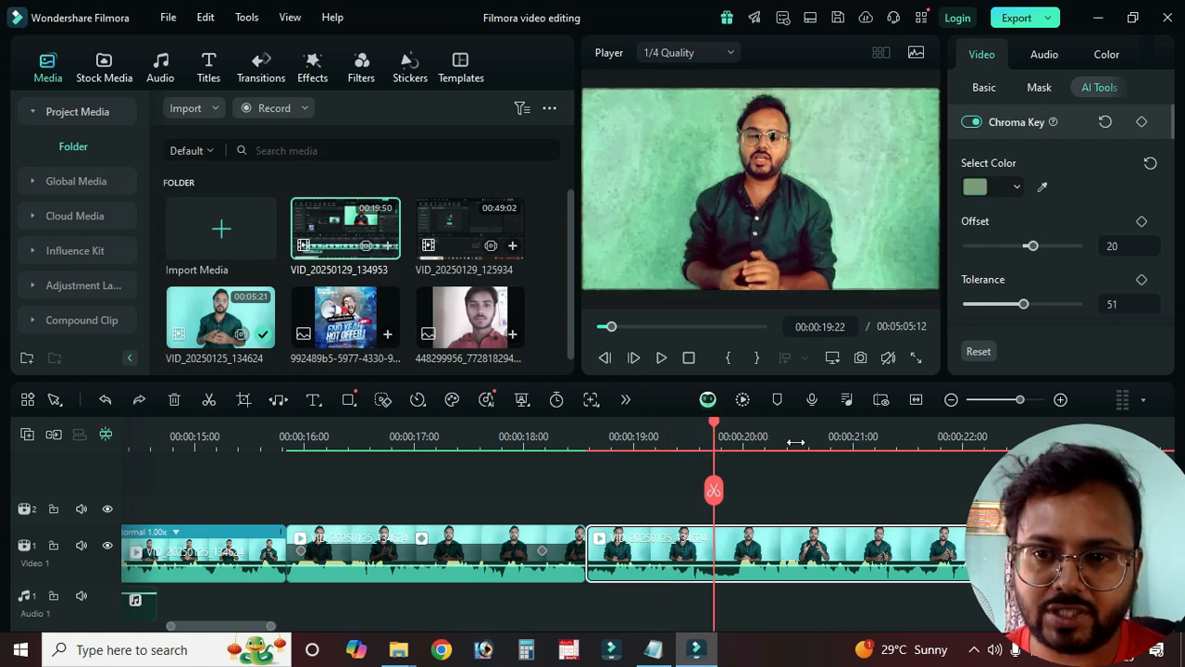
key(ctrl+y)
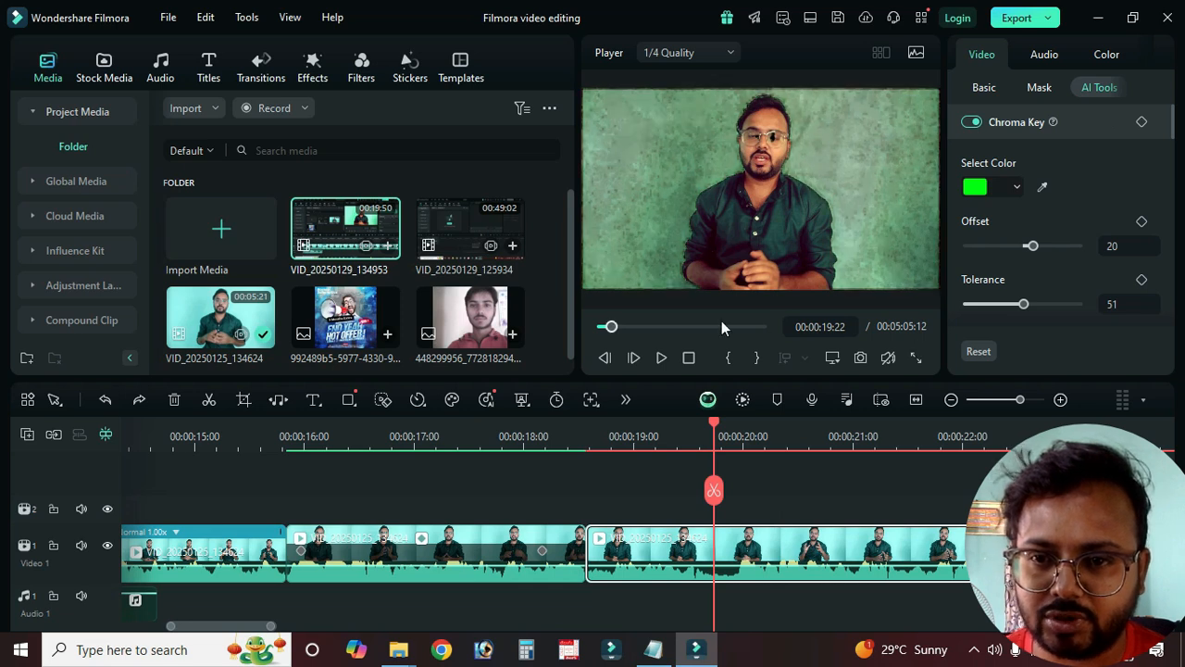
key(ctrl+z)
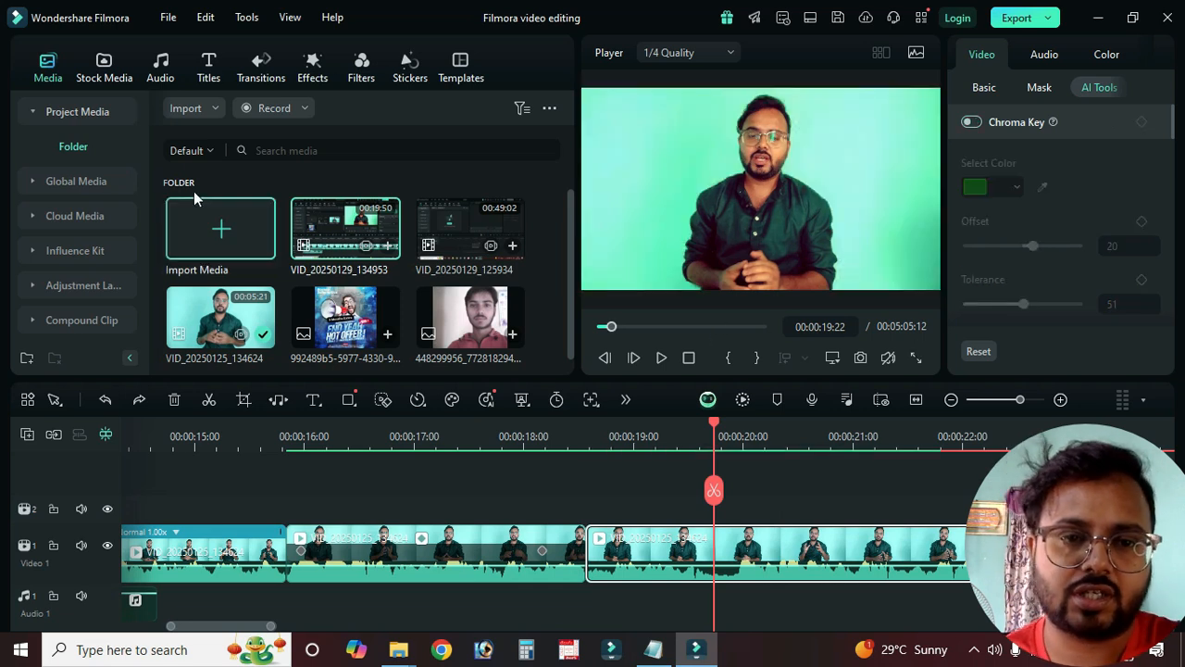
Step: Add the Link In Description clip from Global Media above the talking-head clip, matching the project to 1920 x 1080 25fps
click(93, 176)
drag(356, 252, 619, 500)
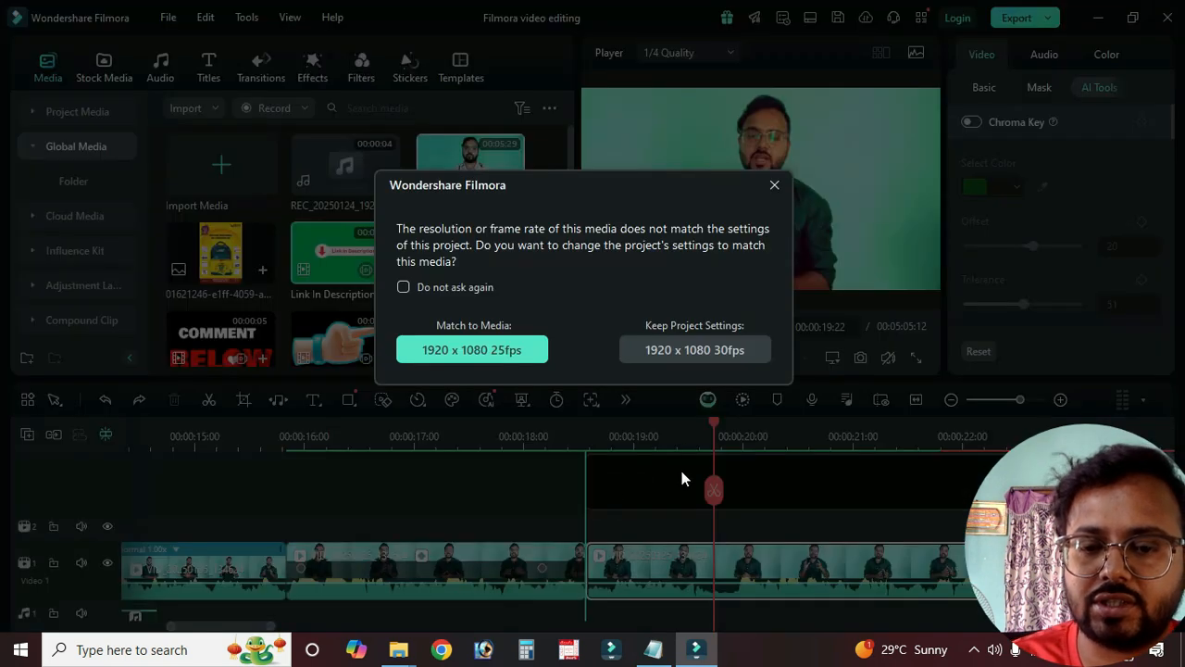
click(519, 356)
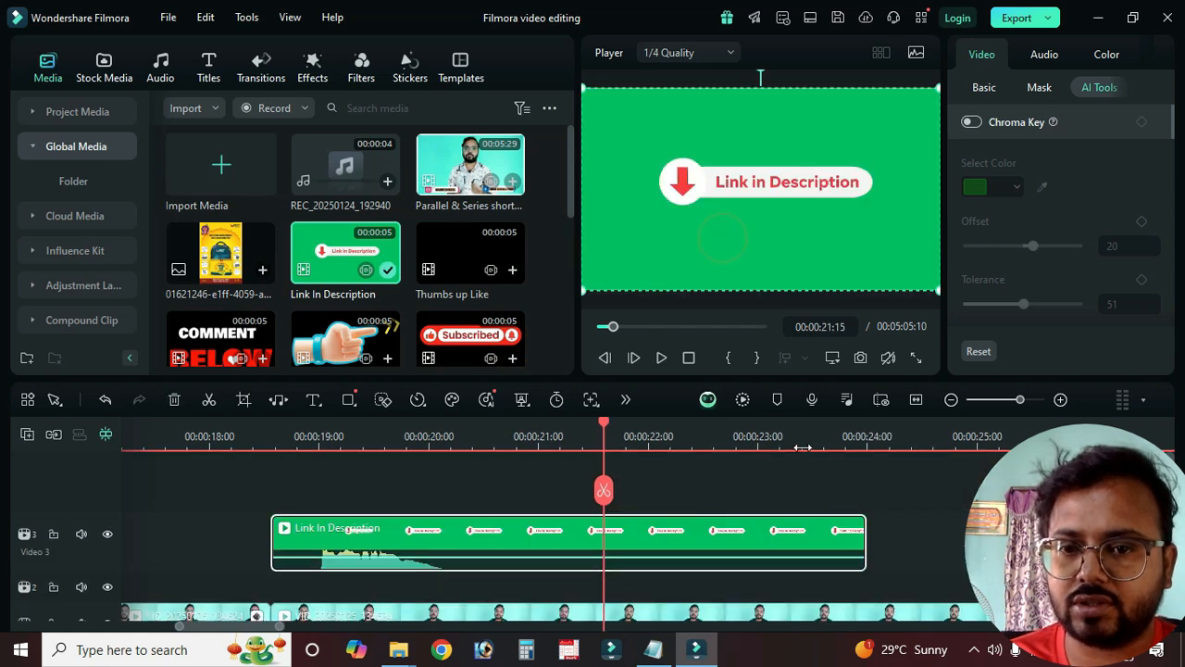
Step: Enable Chroma Key on the Link In Description overlay to remove its green background
right_click(685, 544)
click(640, 538)
click(648, 539)
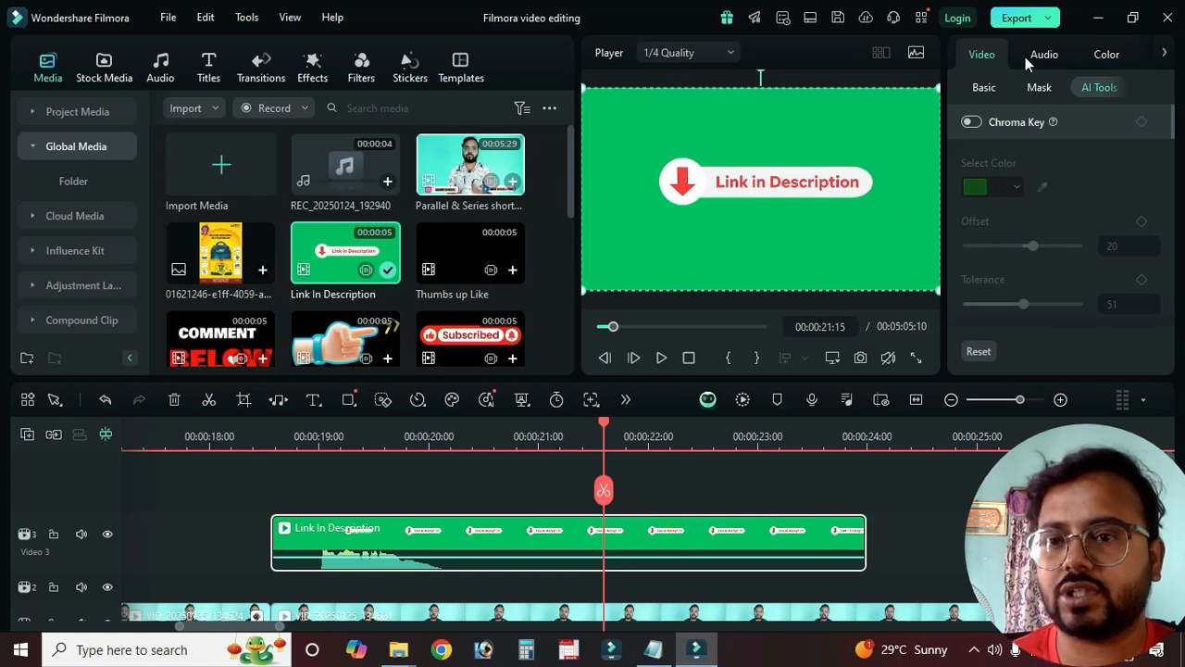
click(972, 122)
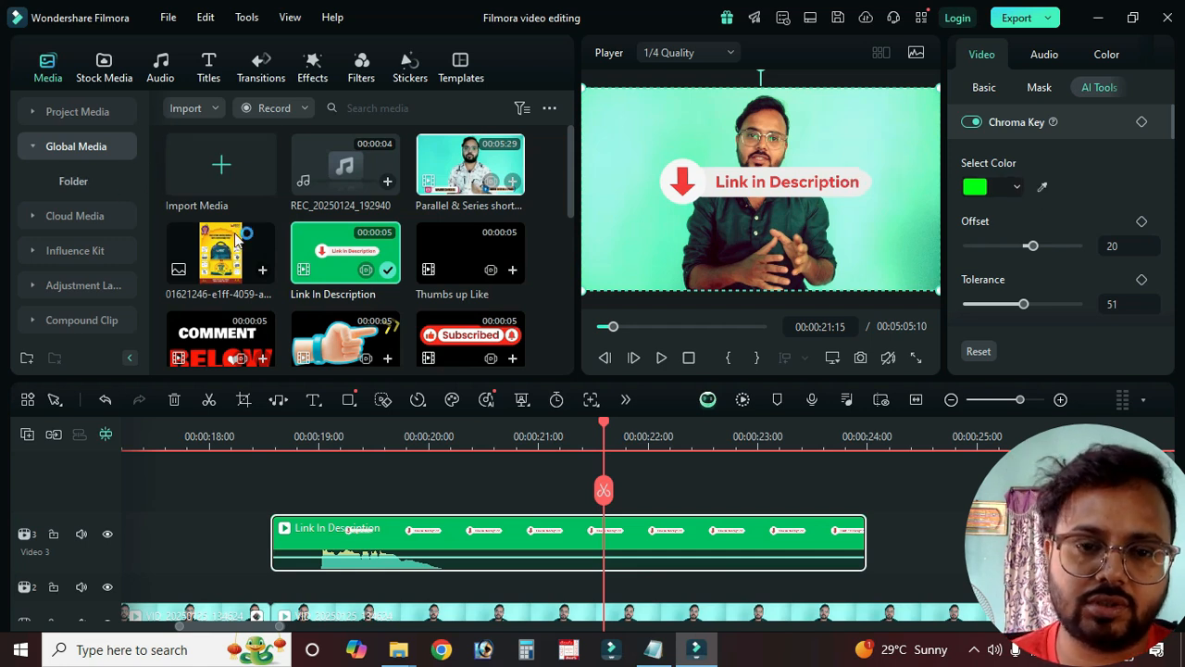
Step: Add the Whatsapp Logo Creation clip from Global Media on a new track, starting where the Link In Description overlay ends
scroll(378, 274, down, 5)
scroll(278, 283, up, 4)
drag(204, 248, 867, 480)
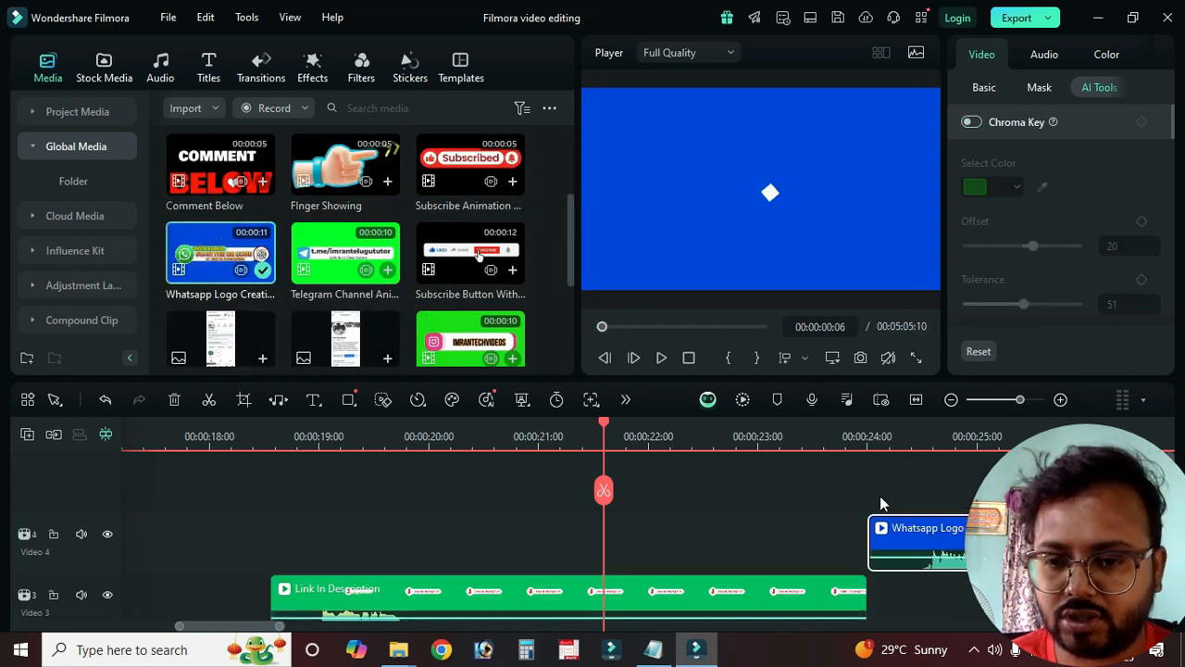
drag(239, 632, 257, 632)
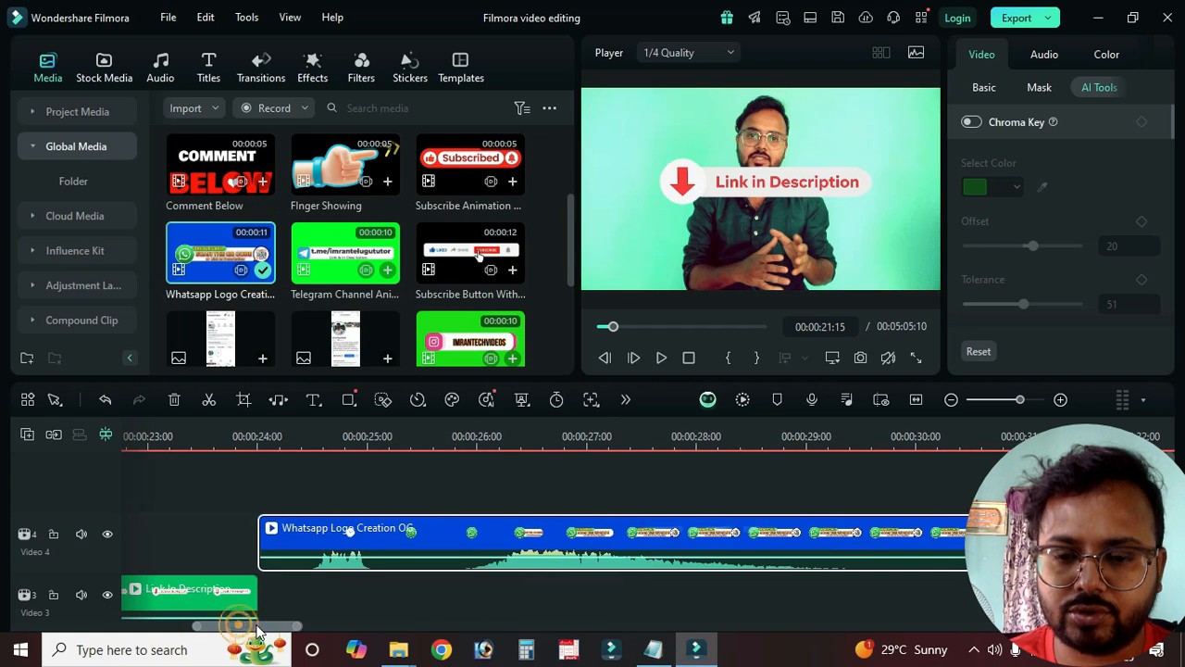
Step: Enable Chroma Key on the Whatsapp Logo overlay and sample its blue background as the key colour
click(574, 435)
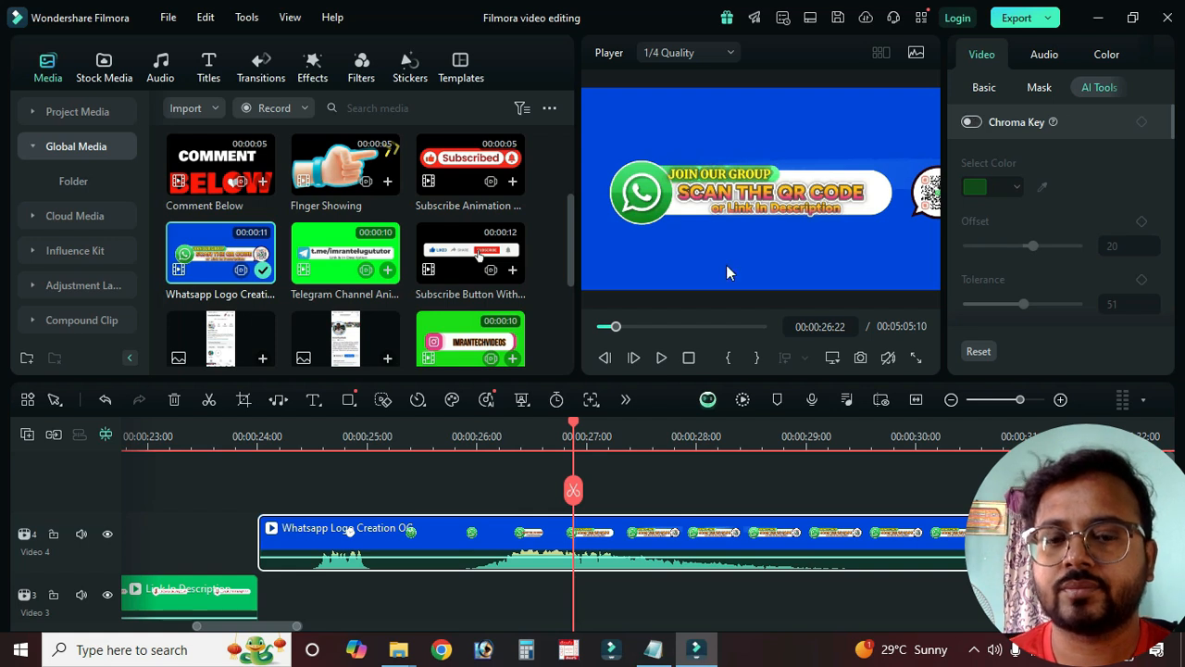
click(191, 434)
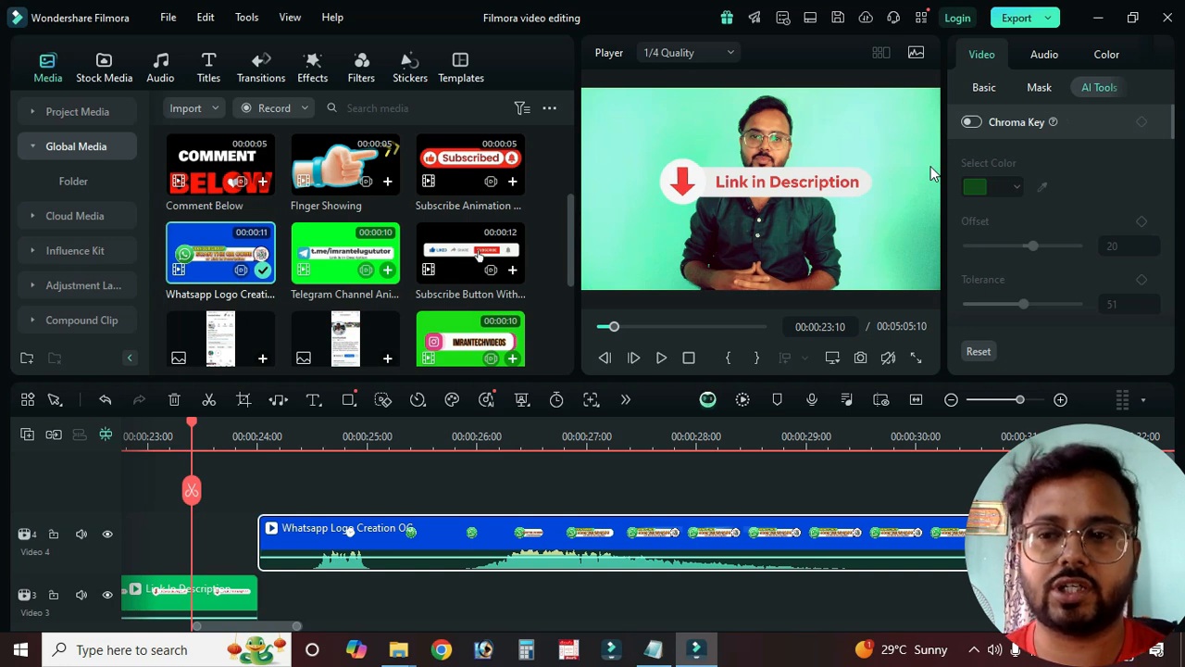
click(432, 436)
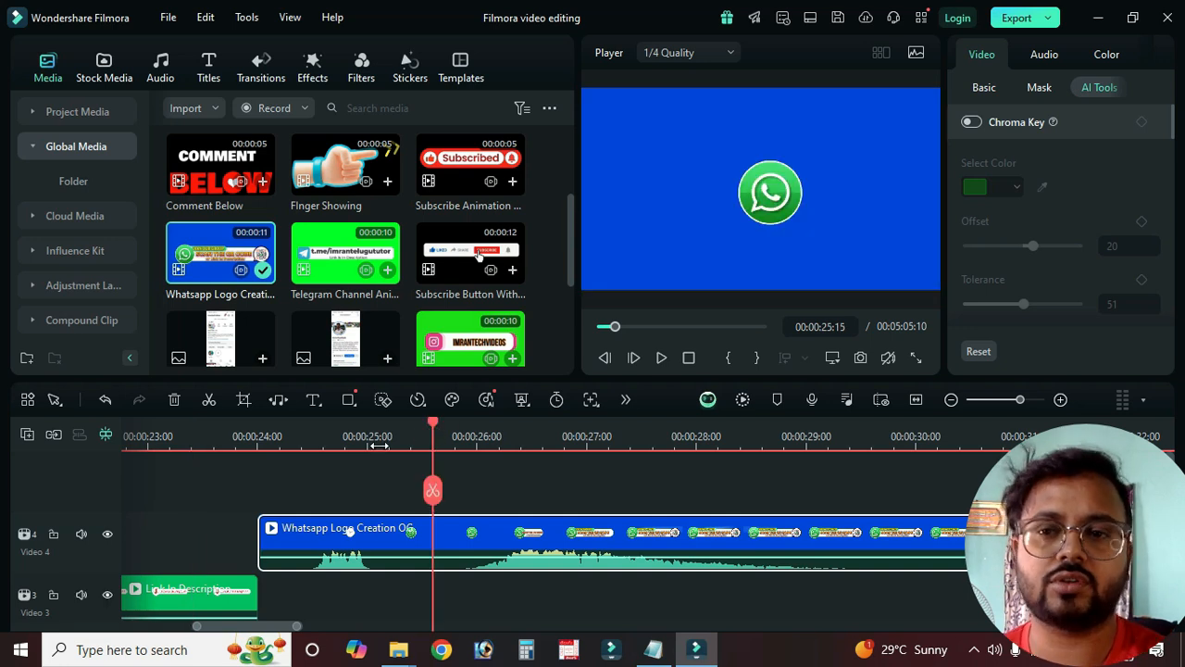
click(971, 121)
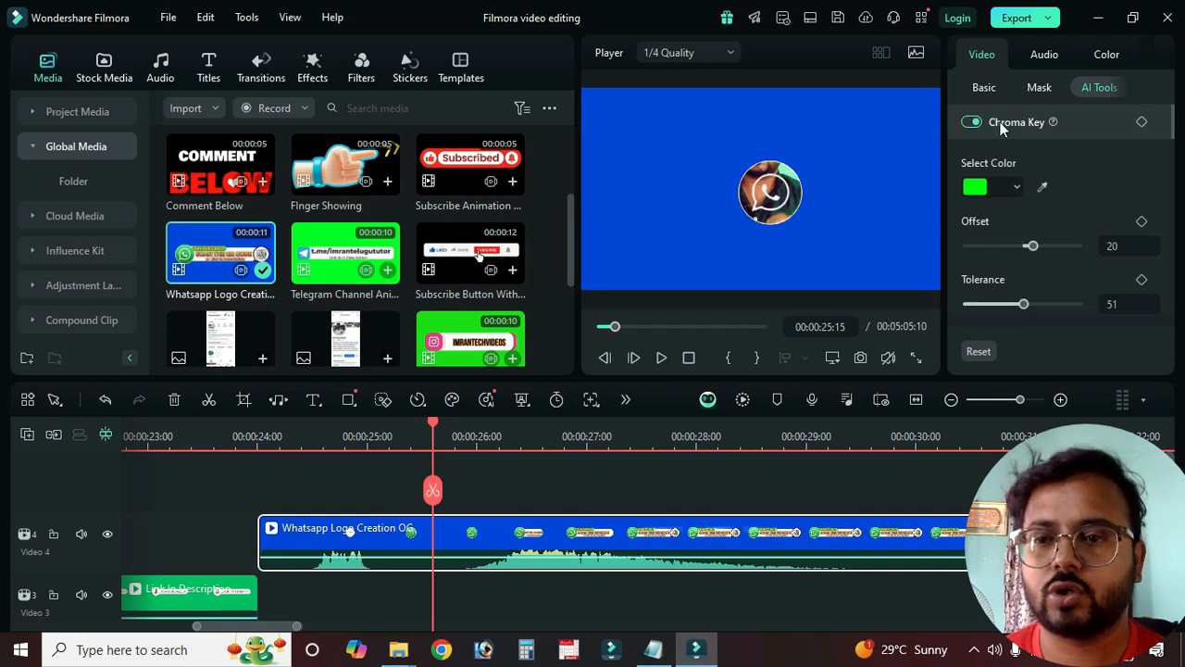
click(1043, 188)
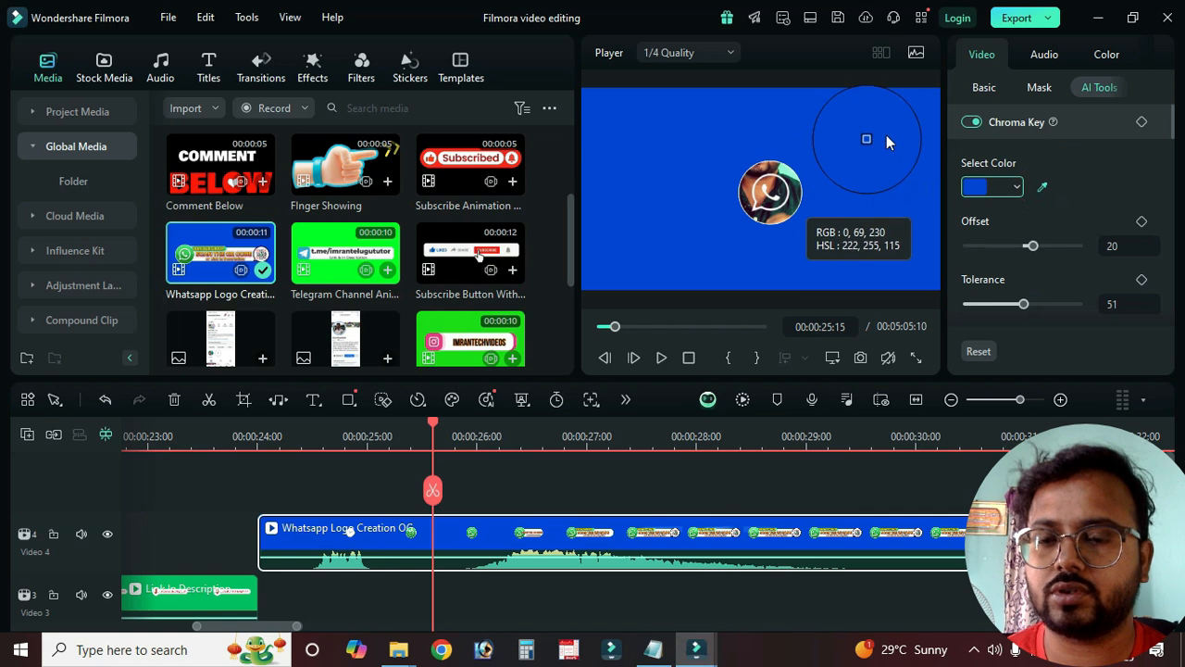
click(915, 128)
click(912, 130)
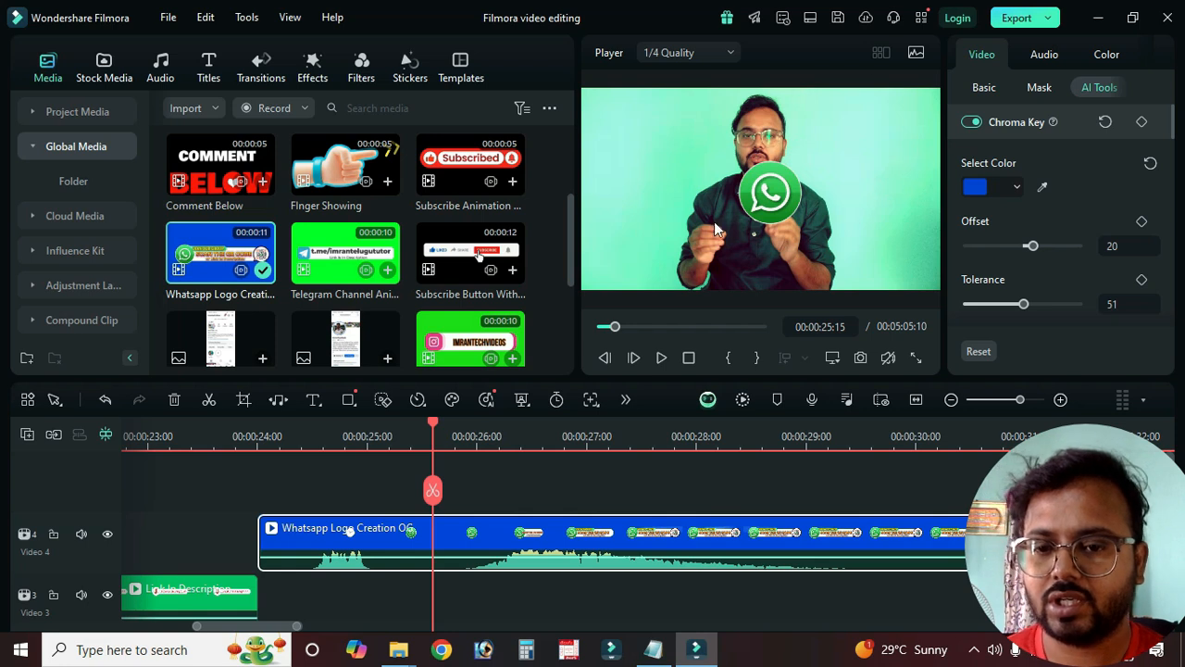
click(610, 441)
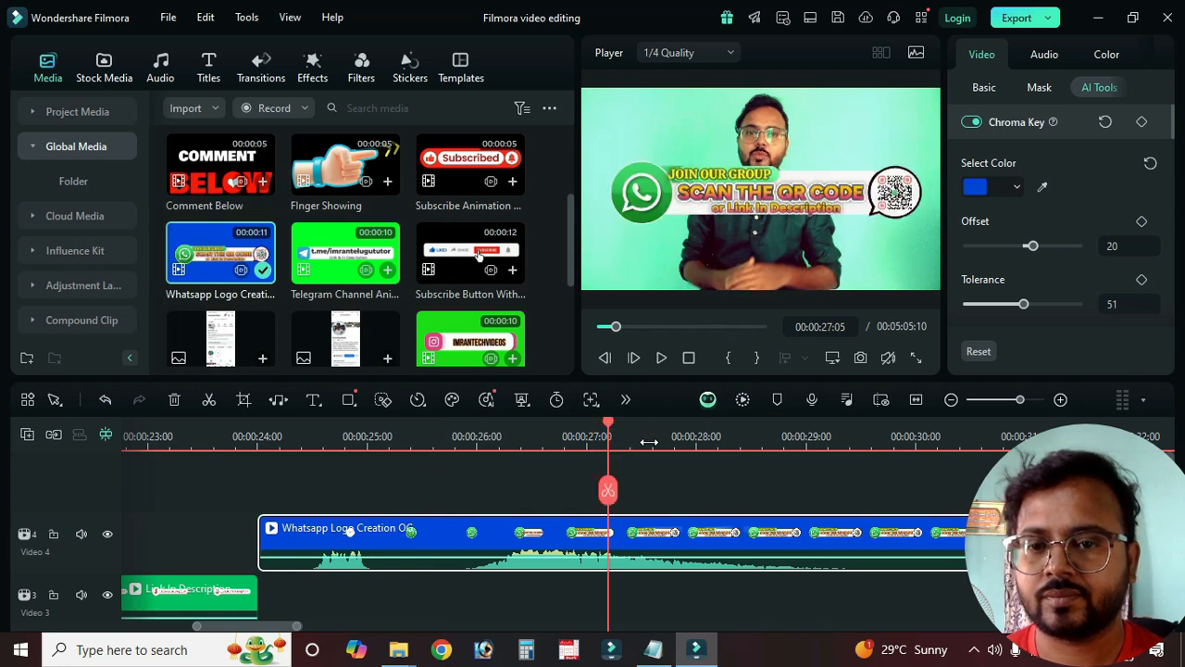
Step: Turn off Chroma Key on the Whatsapp Logo overlay and view frames with the blue background
click(970, 121)
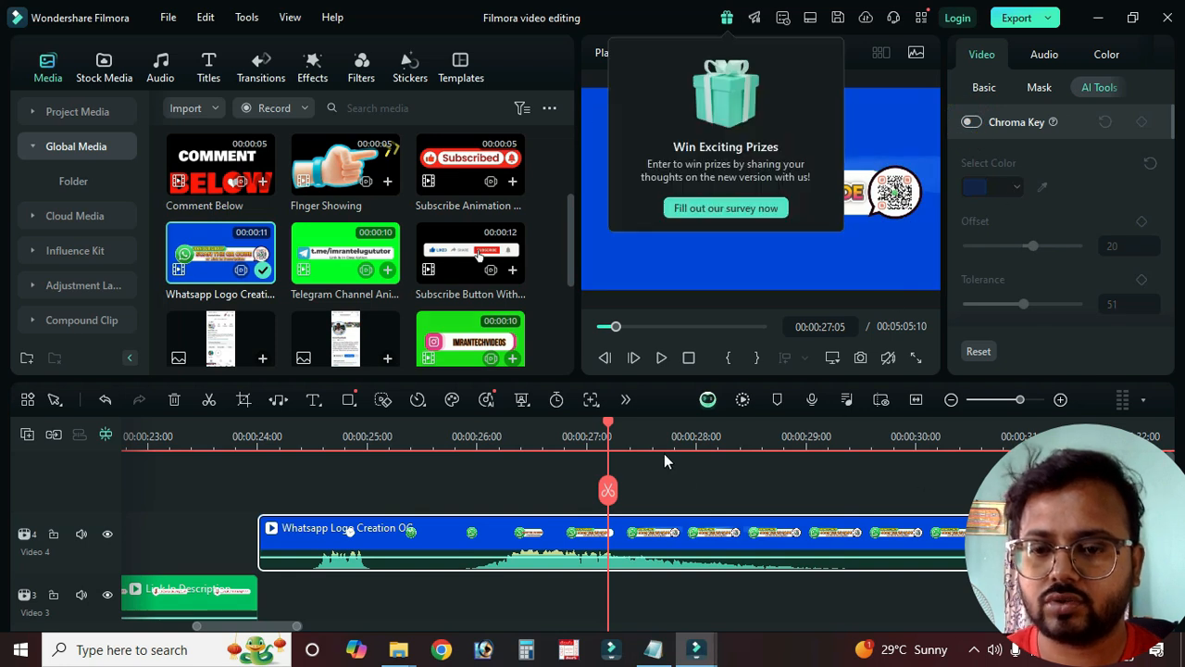
click(837, 440)
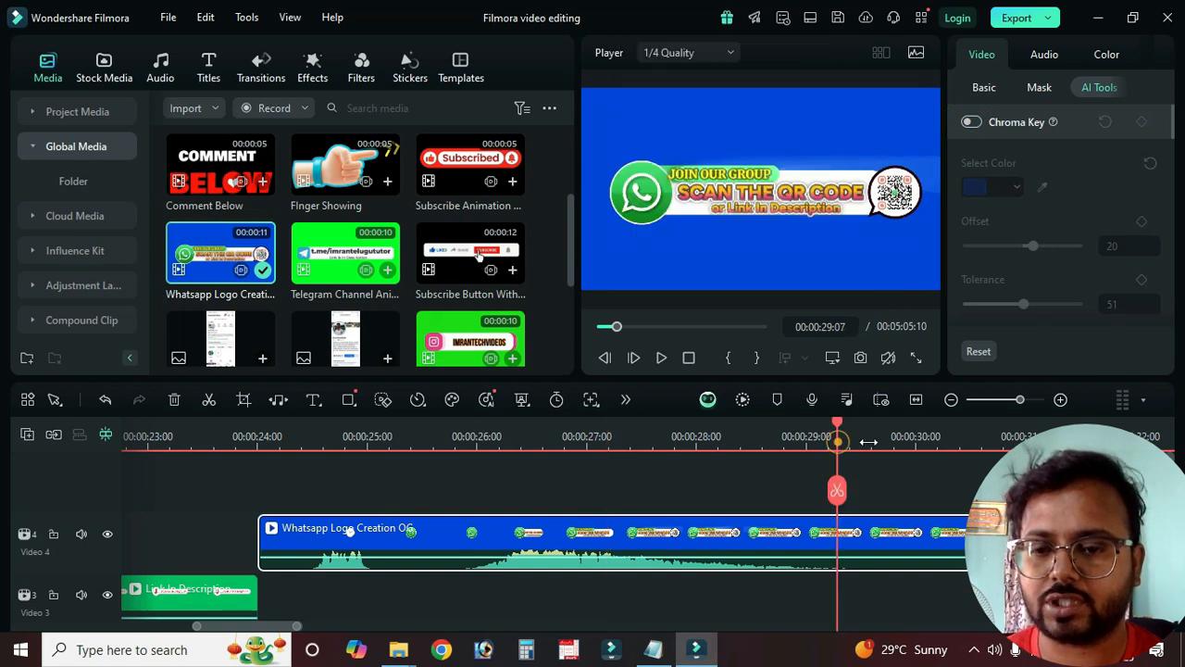
click(643, 439)
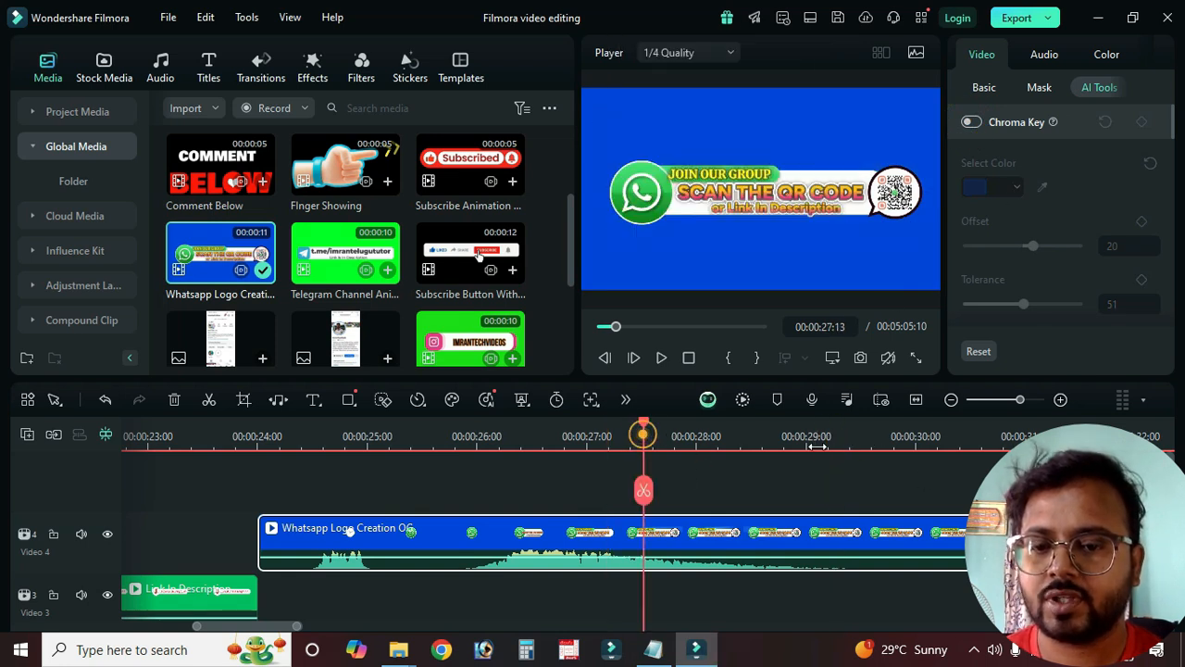
Step: Re-enable Chroma Key on the Whatsapp Logo overlay and resample the blue key colour from its timeline clip
click(973, 122)
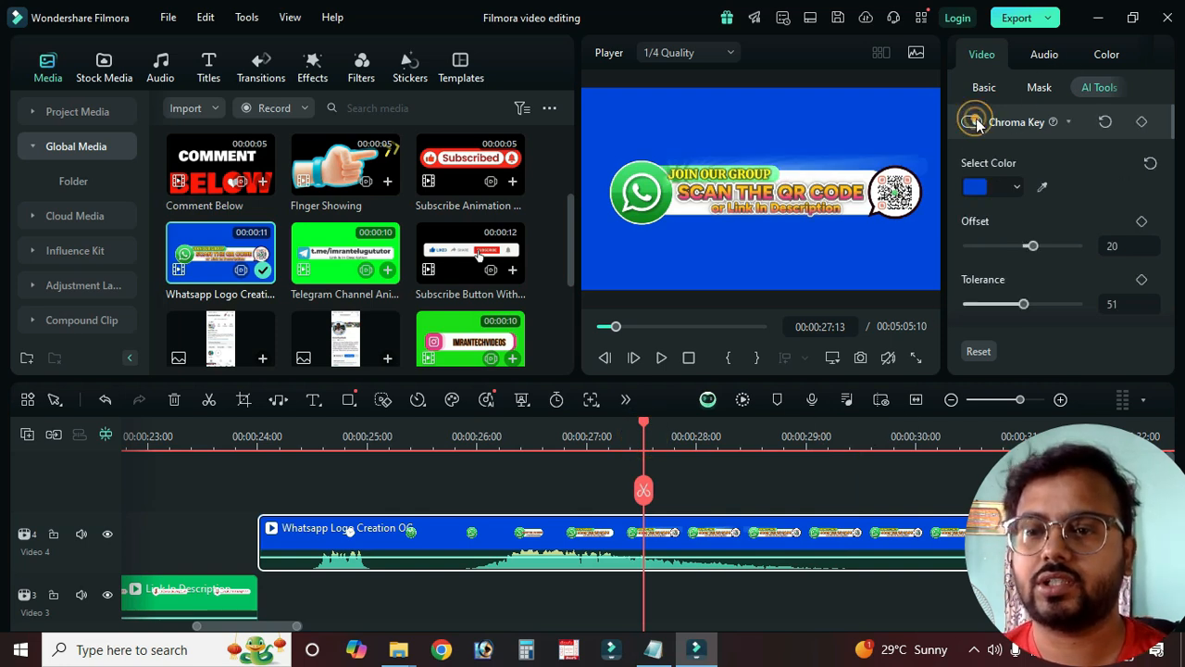
click(1042, 188)
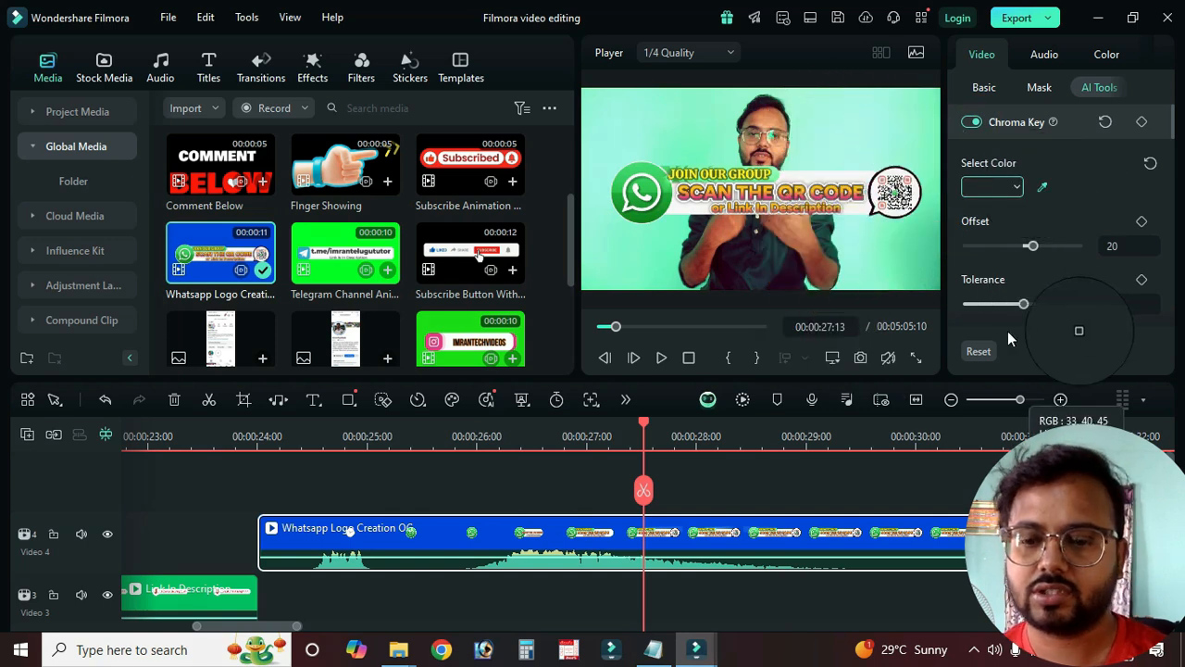
click(952, 521)
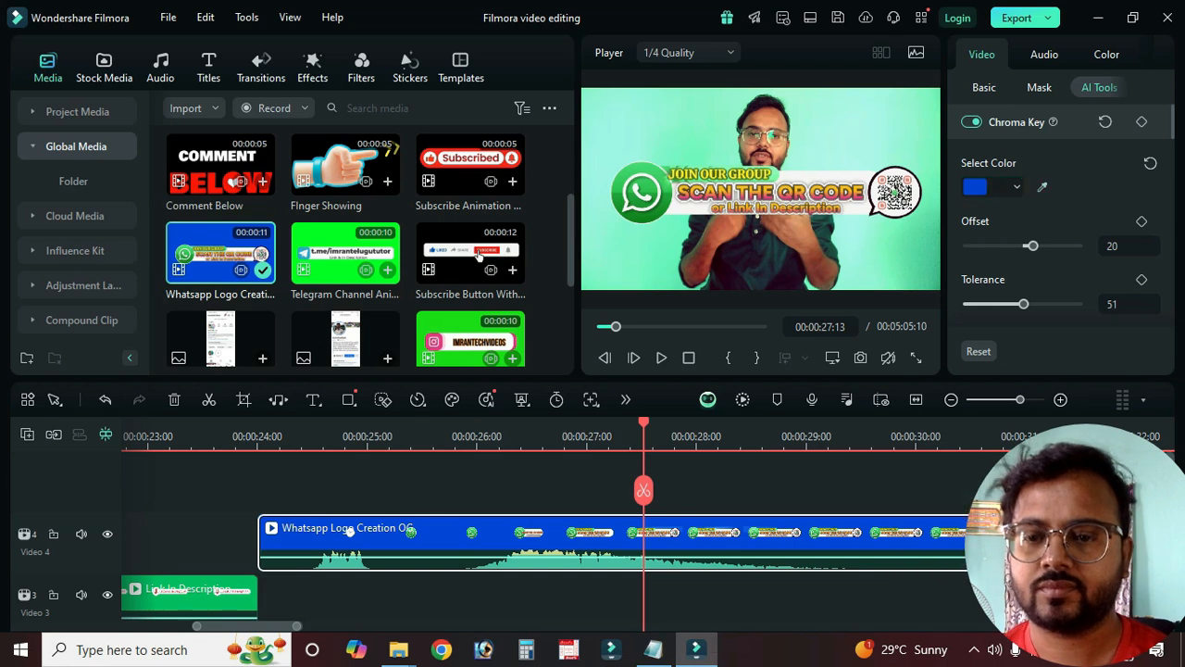
click(943, 477)
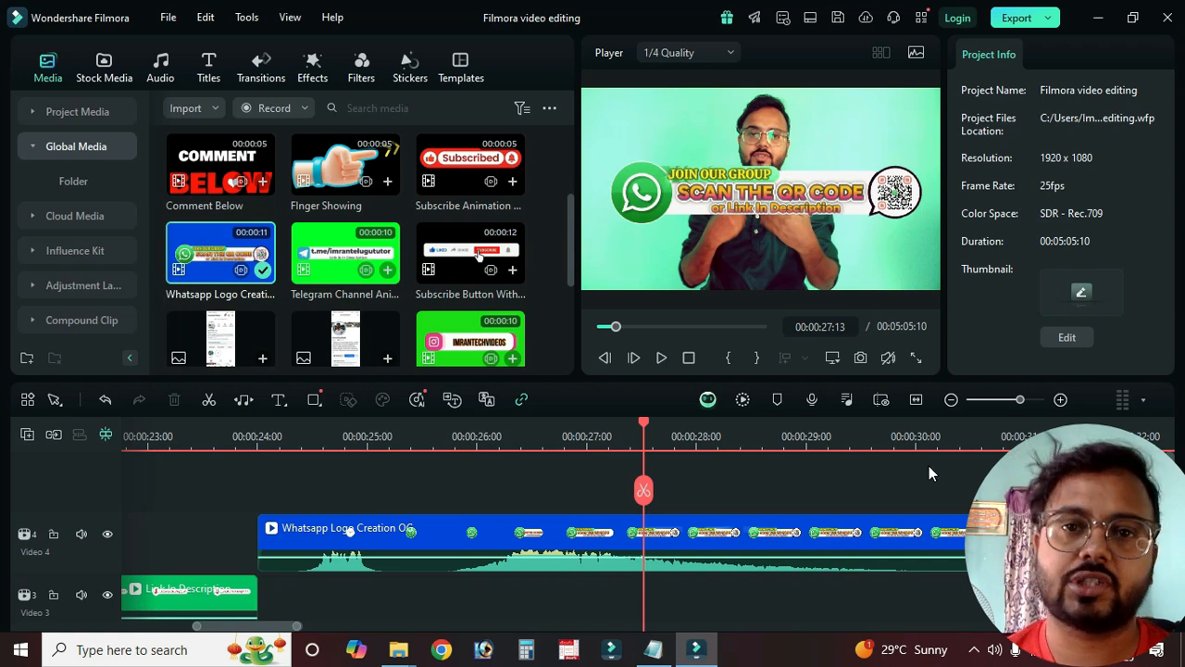
click(730, 548)
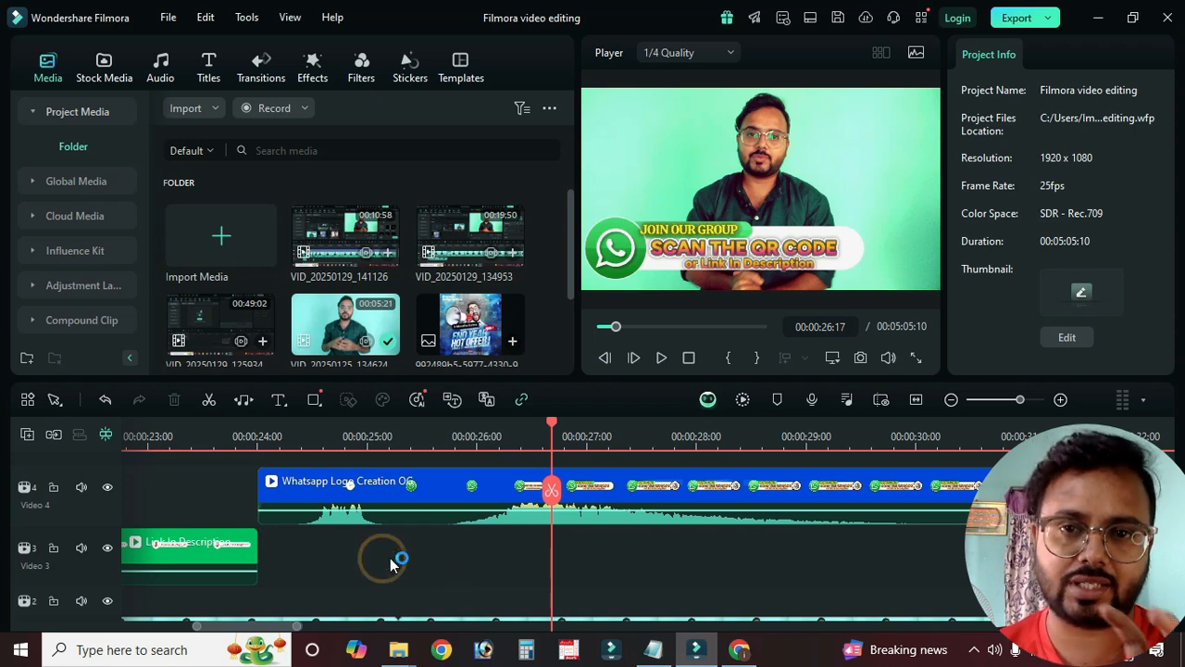
Step: Delete the Link In Description and Whatsapp Logo overlay clips from the timeline and save the project
scroll(393, 562, down, 1)
click(380, 504)
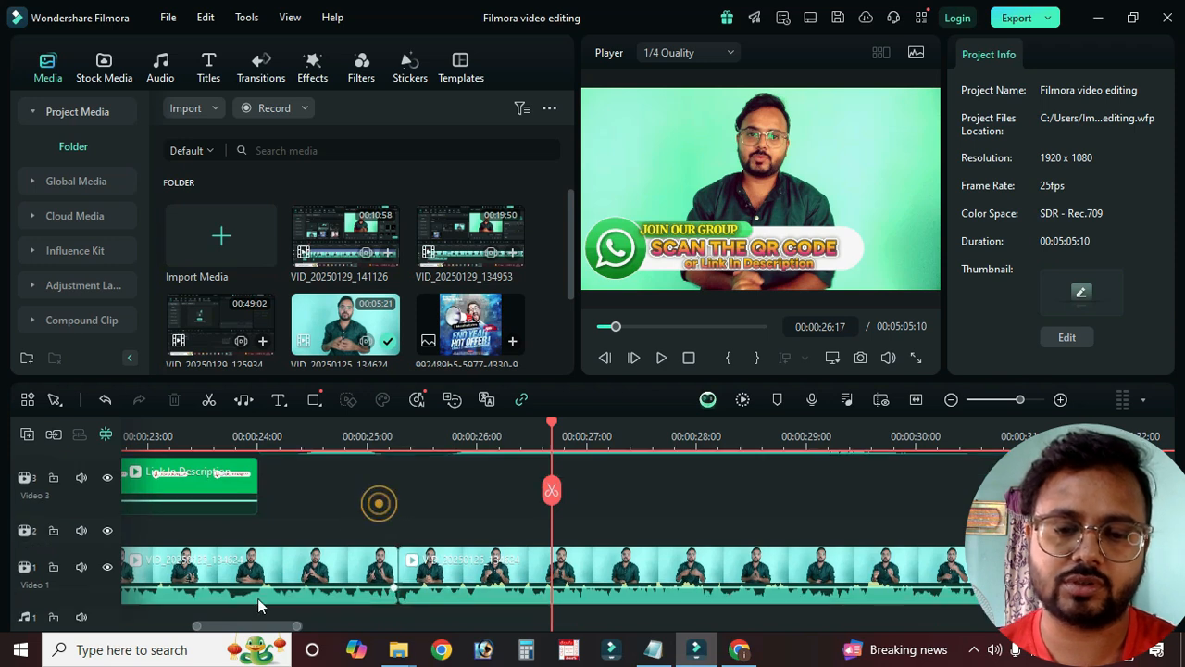
click(915, 400)
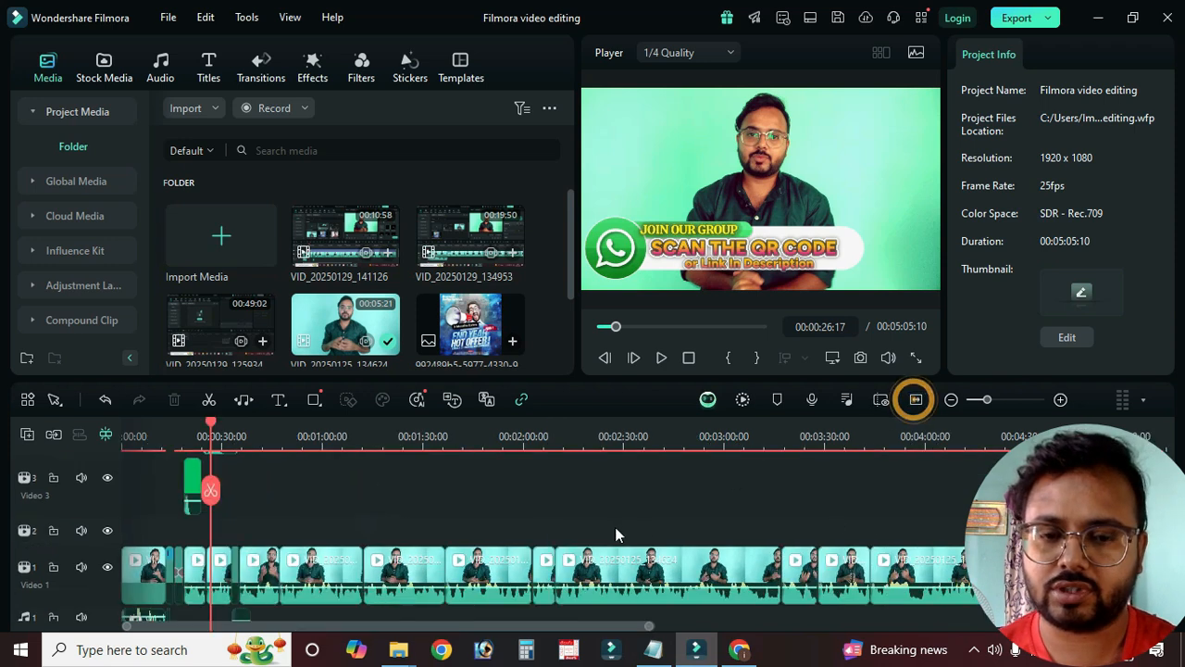
scroll(615, 527, up, 1)
click(220, 492)
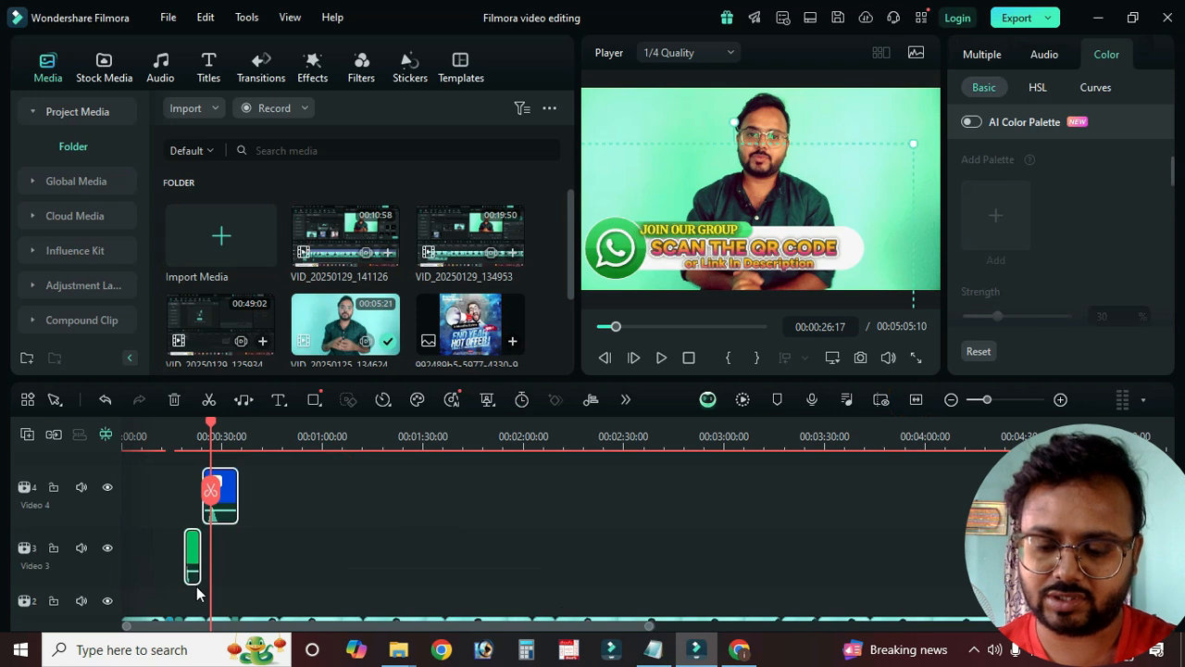
key(Delete)
scroll(330, 524, down, 2)
scroll(347, 512, down, 1)
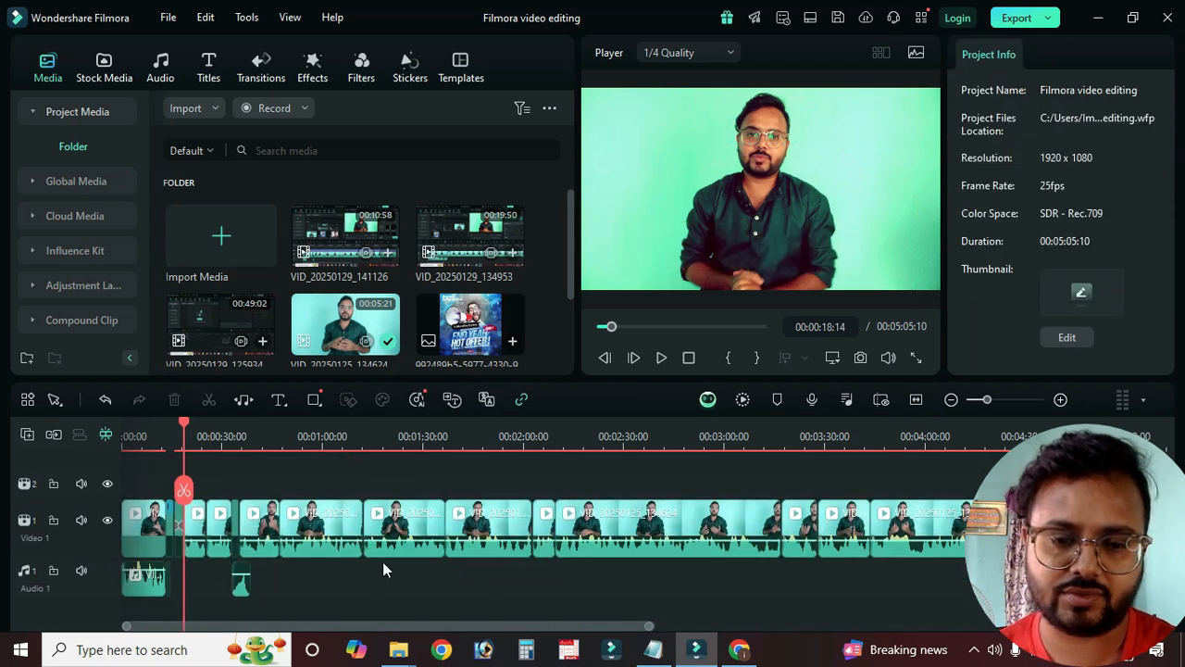
click(344, 590)
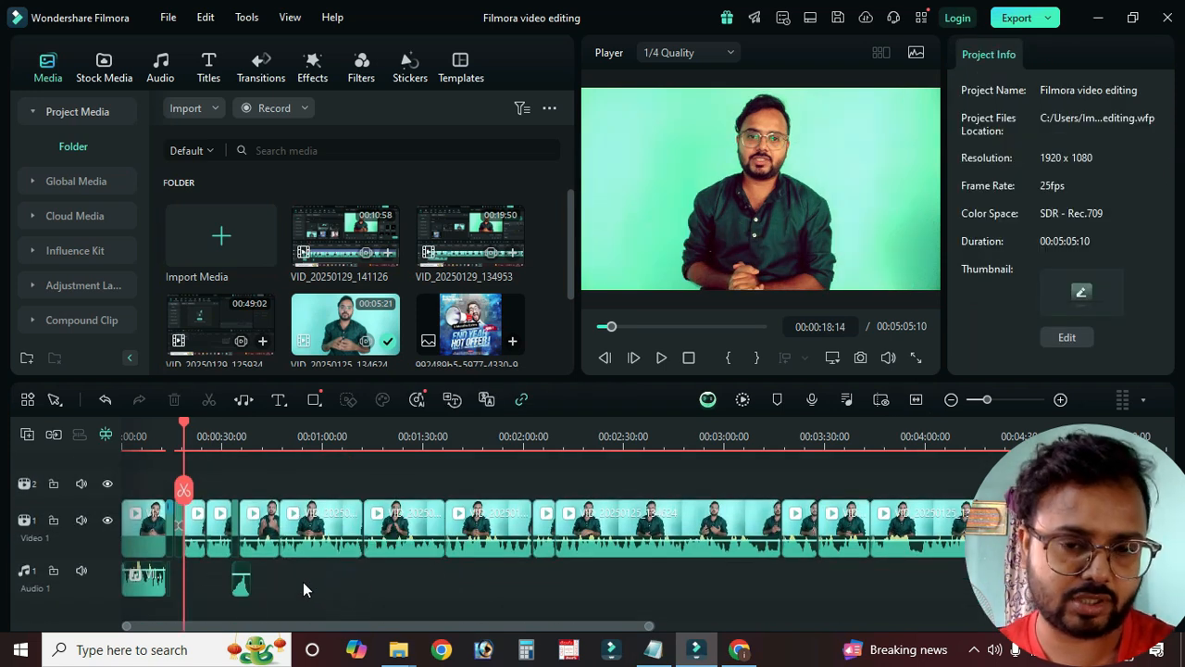
key(ctrl+s)
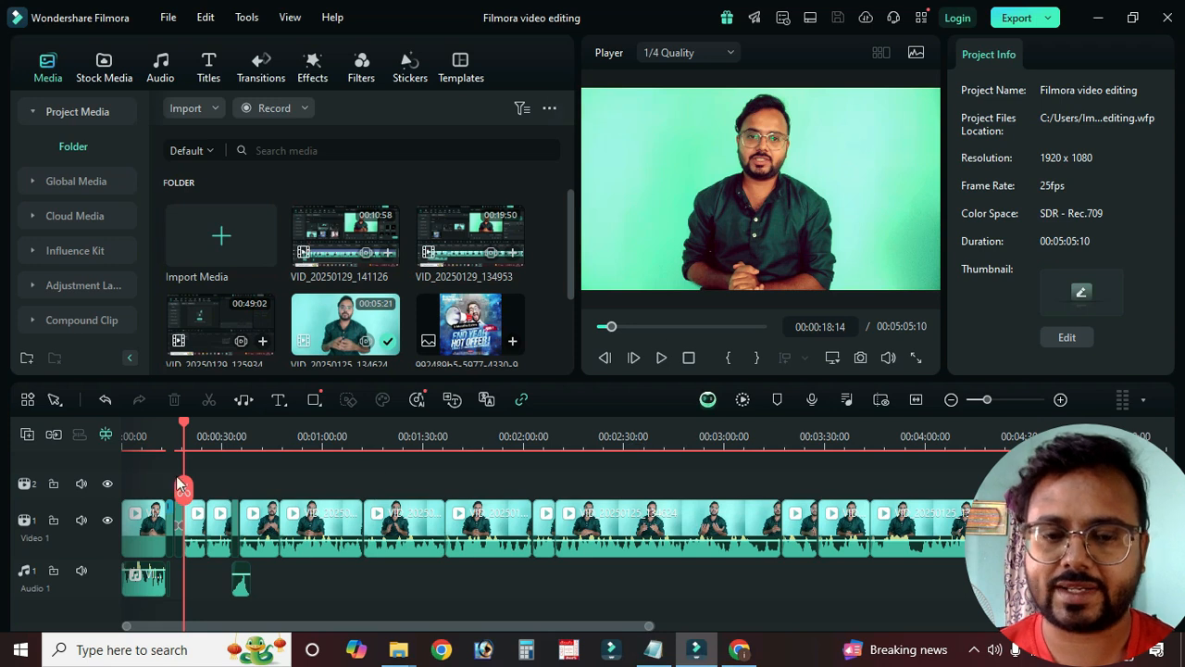
Step: Play the talking-head video from about 00:02:44 and pause it after a few seconds
click(293, 443)
click(668, 437)
key(space)
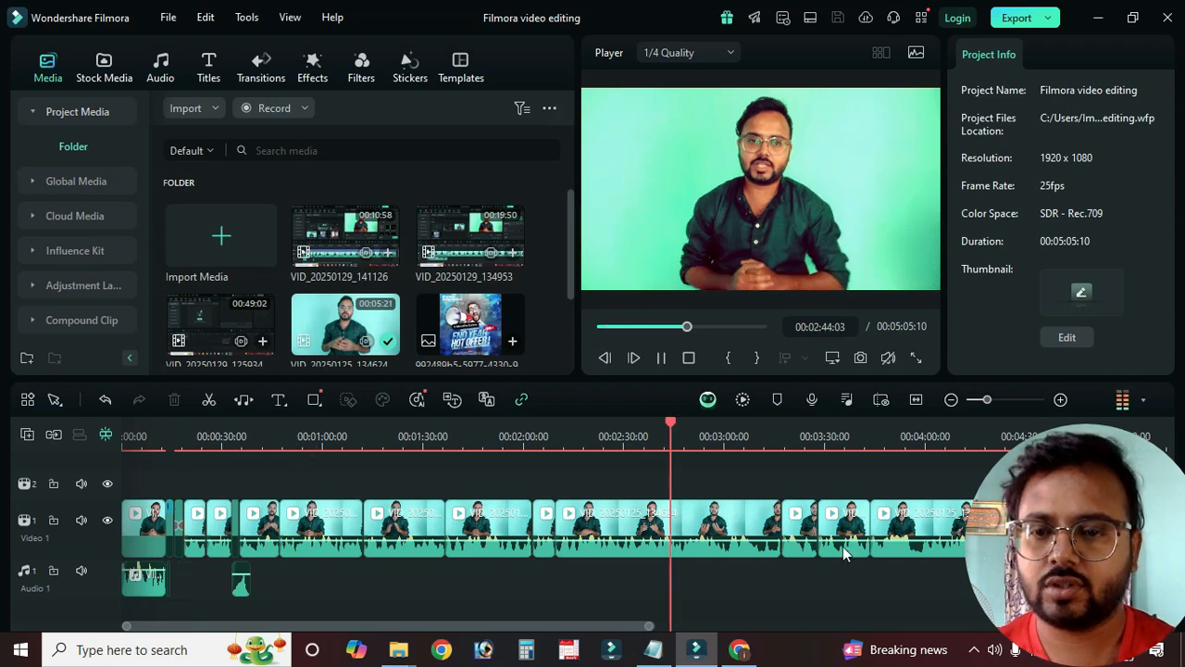
key(ctrl+a)
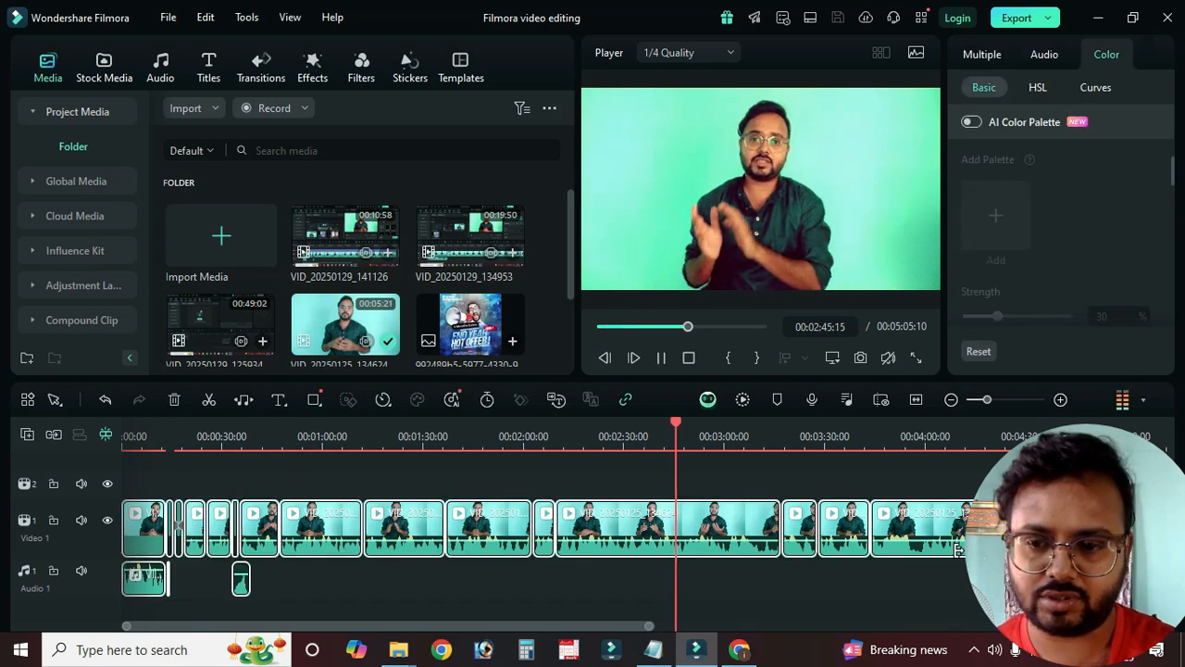
click(933, 611)
click(840, 578)
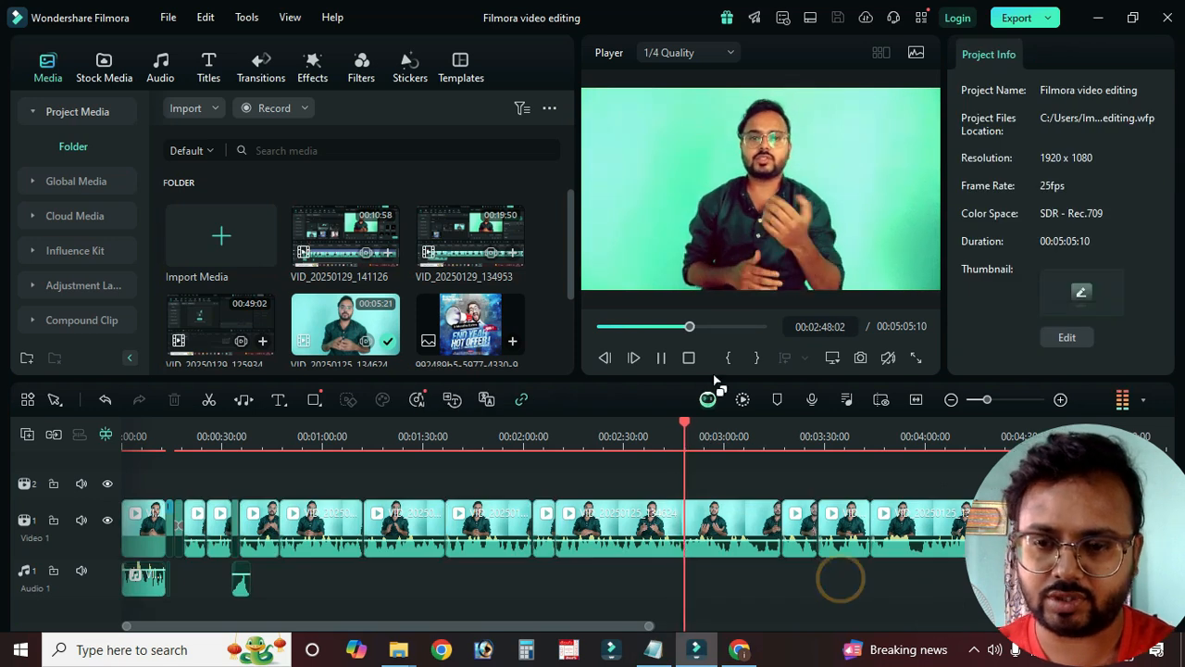
click(661, 357)
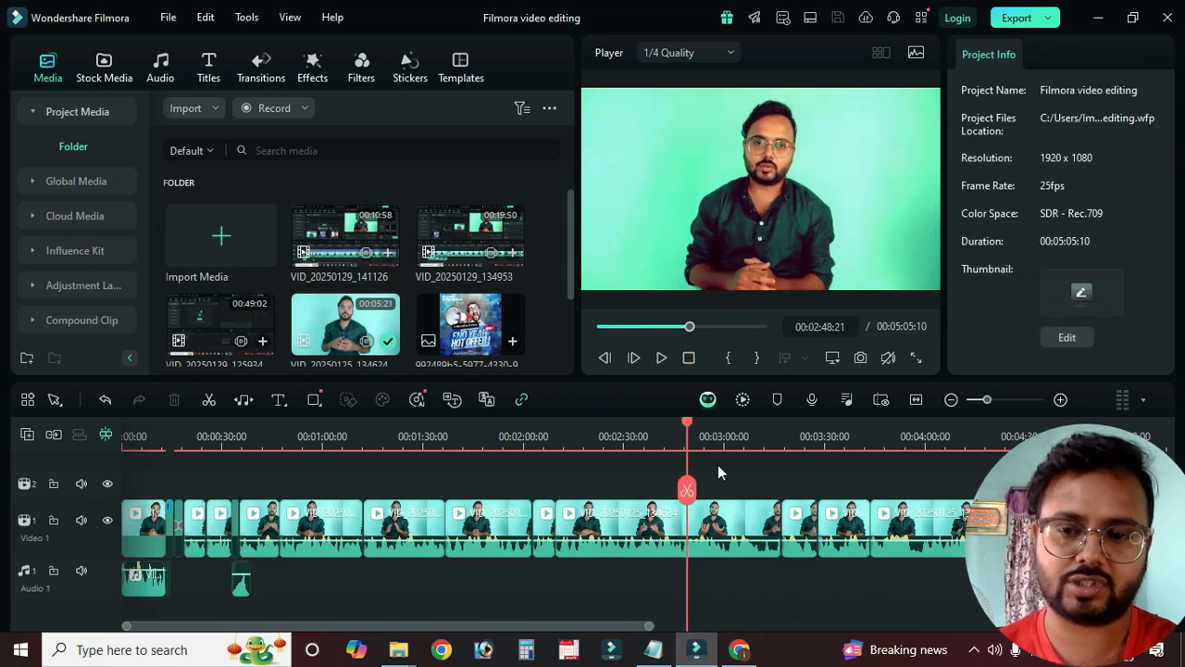
Step: Delete all remaining video and audio clips from the timeline
click(778, 570)
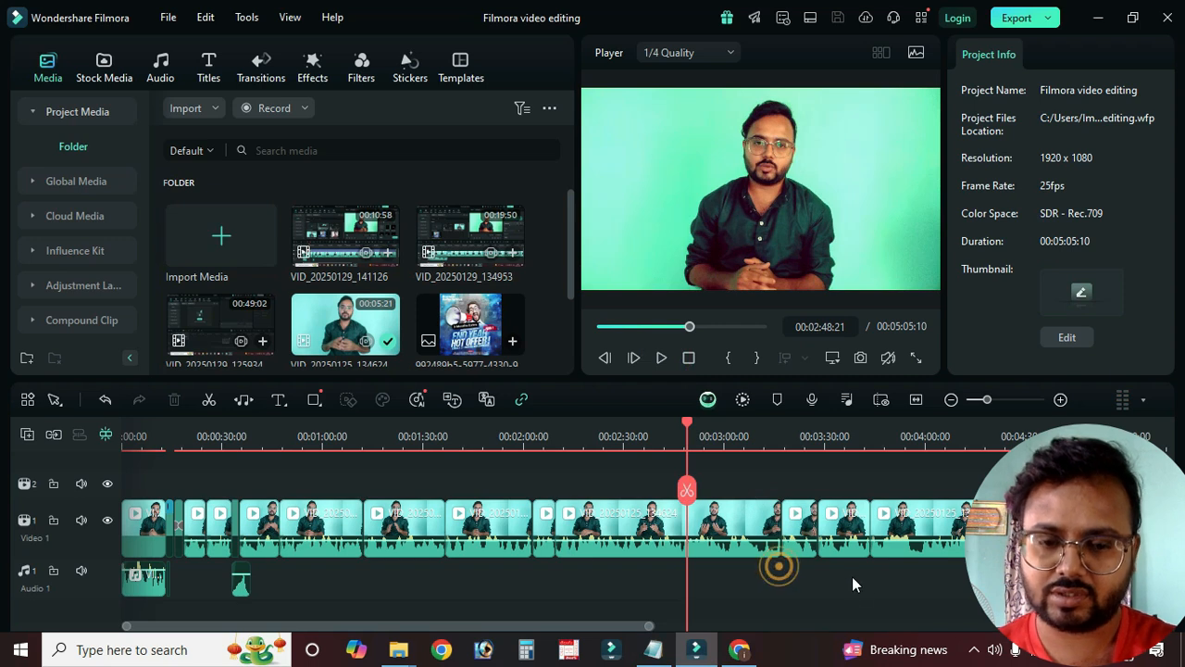
key(ctrl+a)
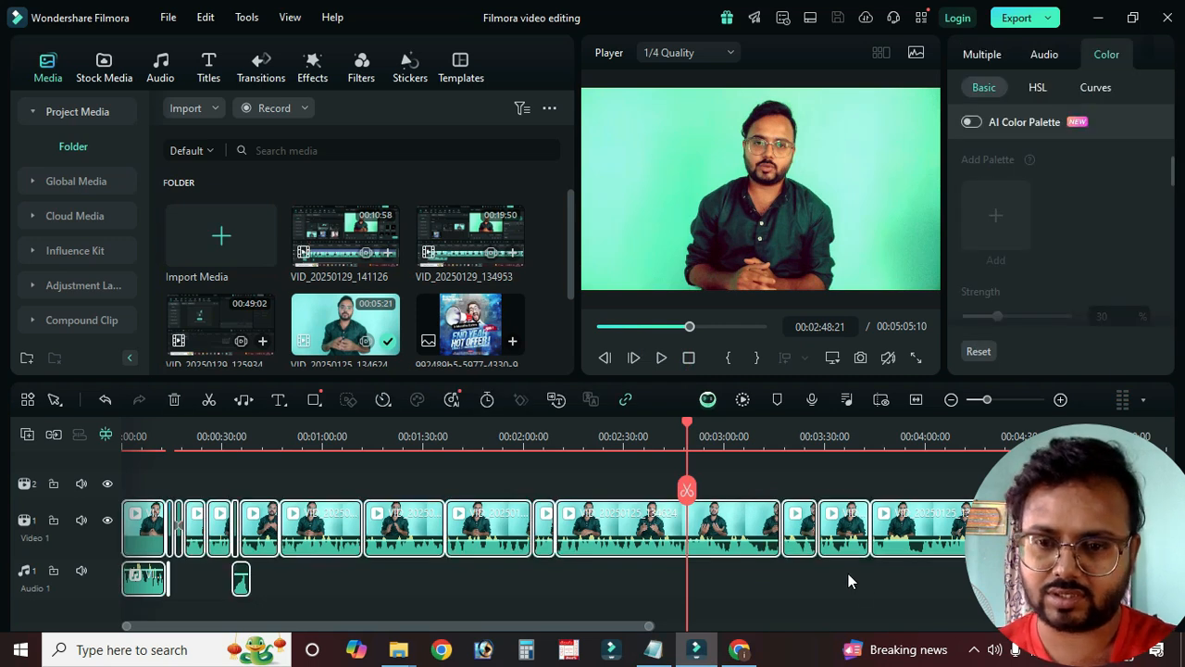
key(Delete)
click(195, 112)
click(199, 133)
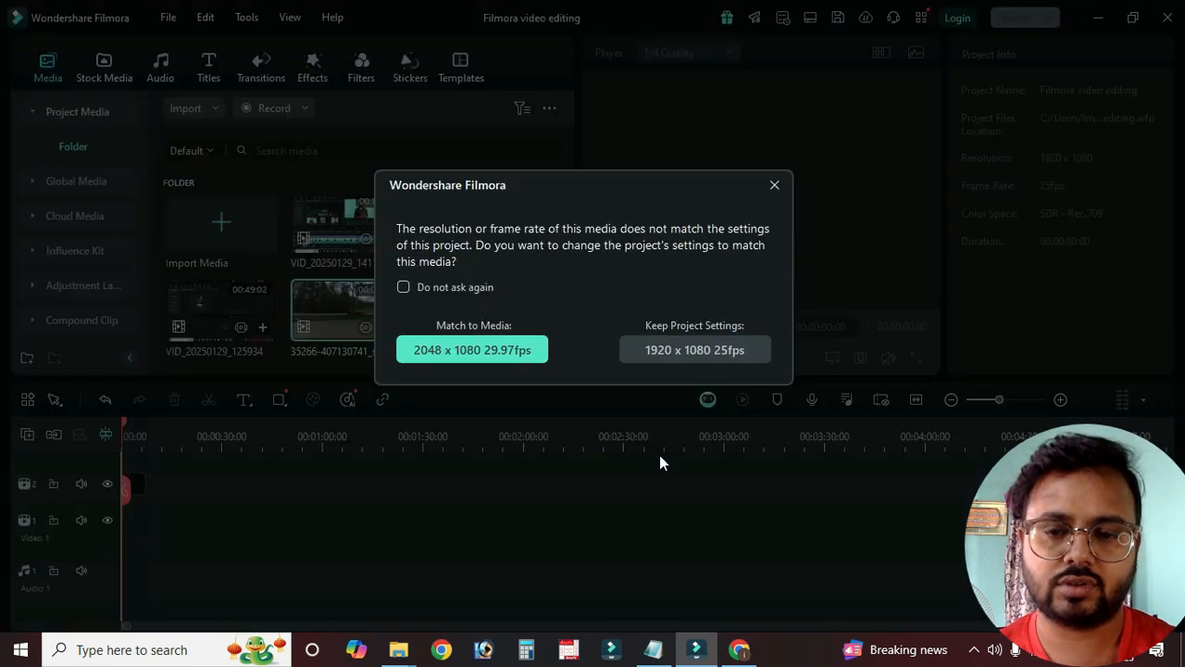
click(537, 349)
Step: Play the red car clip and return the playhead to its start
click(998, 400)
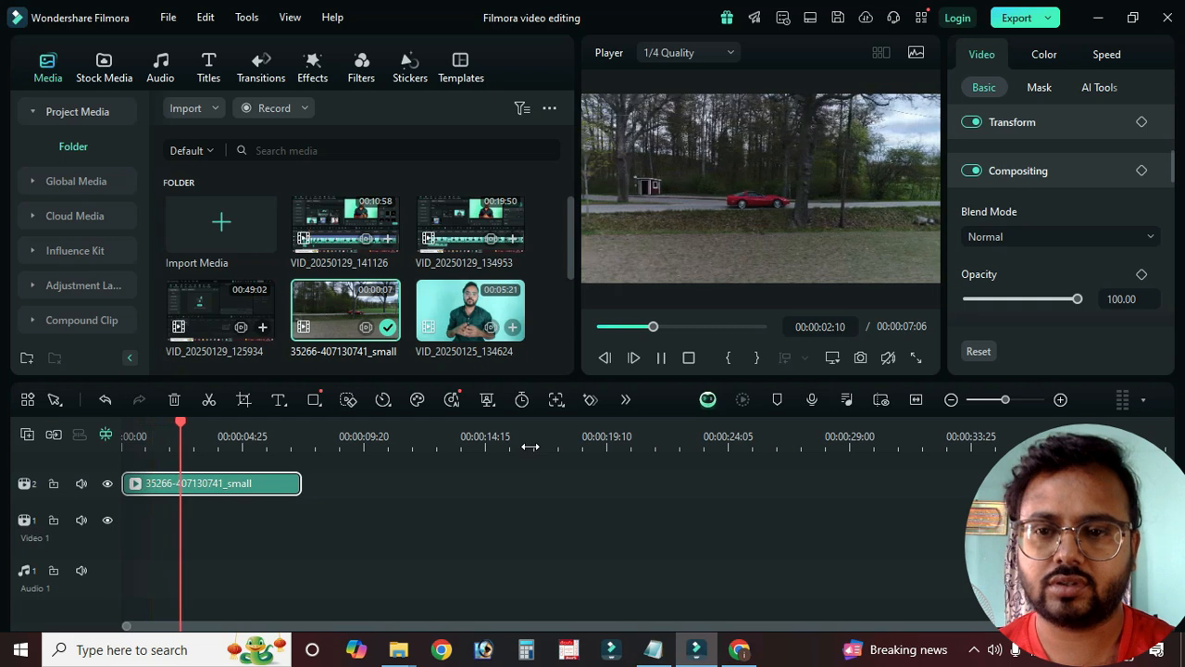
key(space)
click(690, 360)
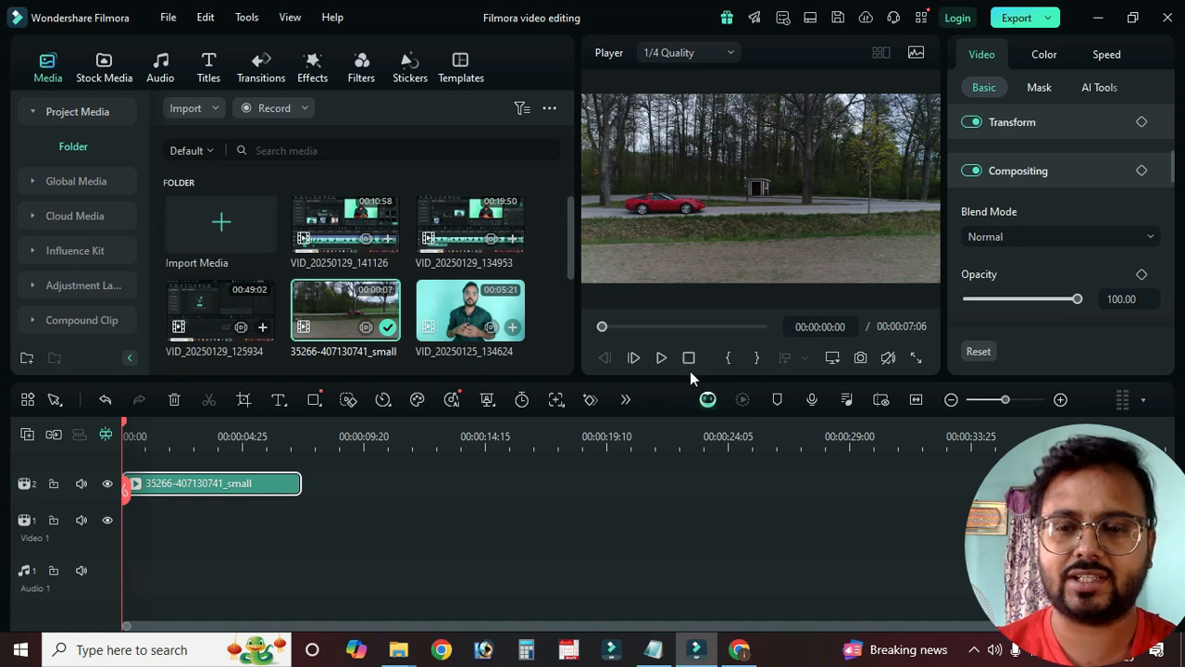
Step: Enable Motion Tracking in the AI Tools of the red car clip
click(483, 493)
click(203, 509)
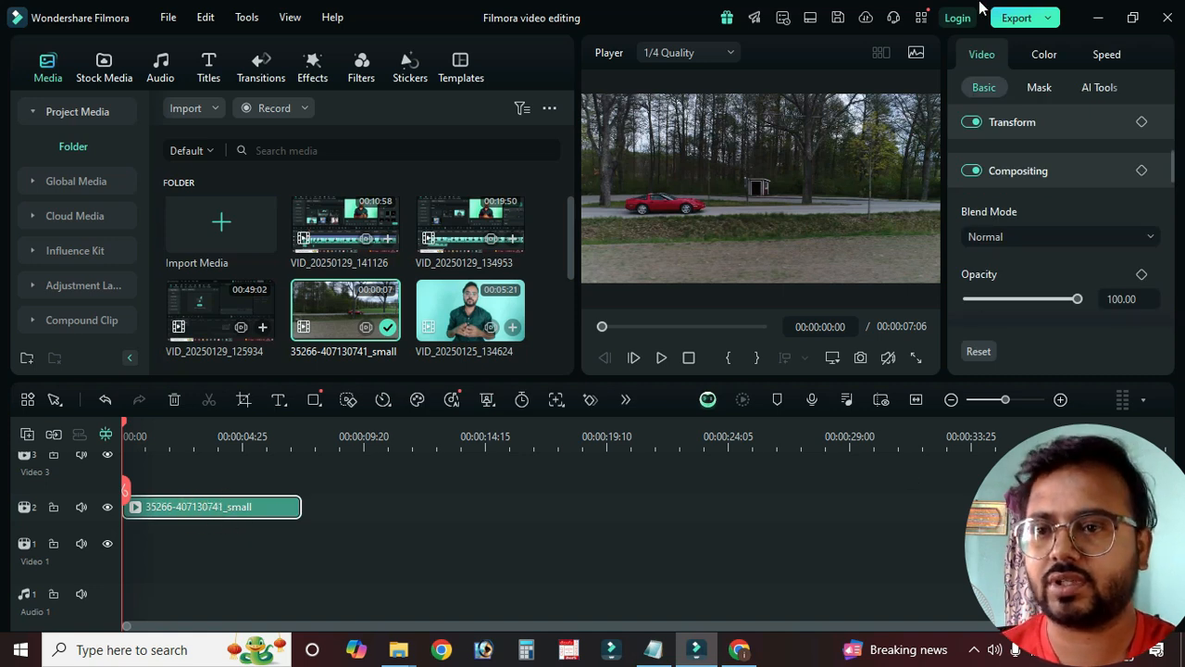
click(1140, 87)
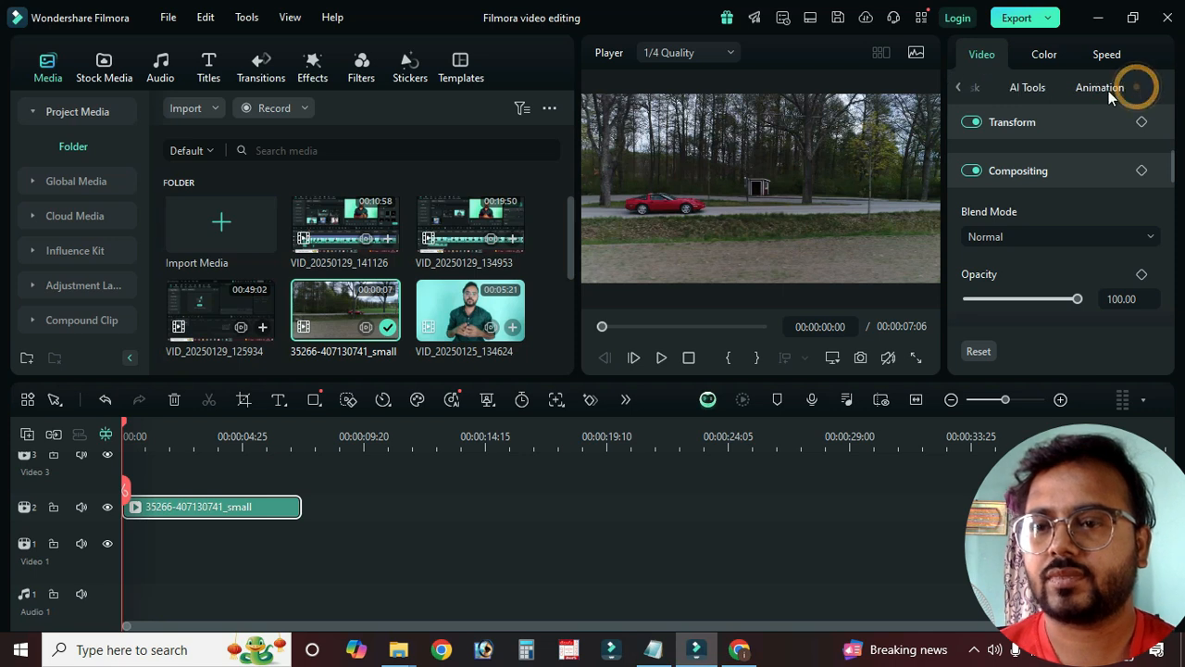
click(1027, 90)
scroll(1035, 219, down, 4)
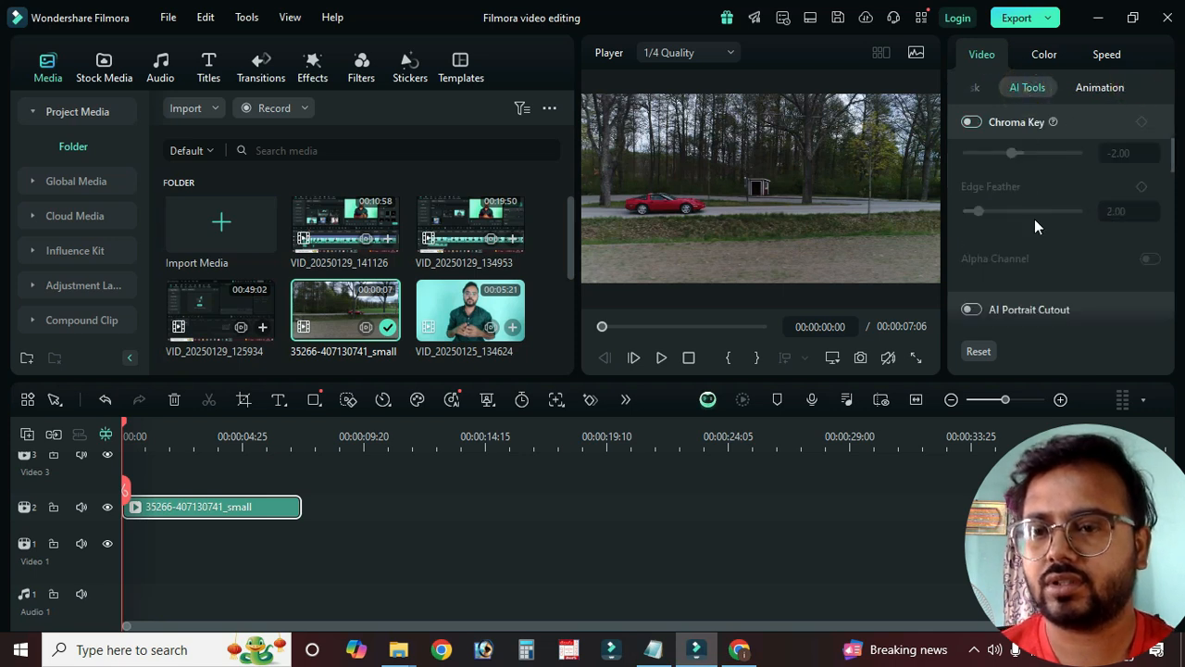
scroll(1034, 218, down, 3)
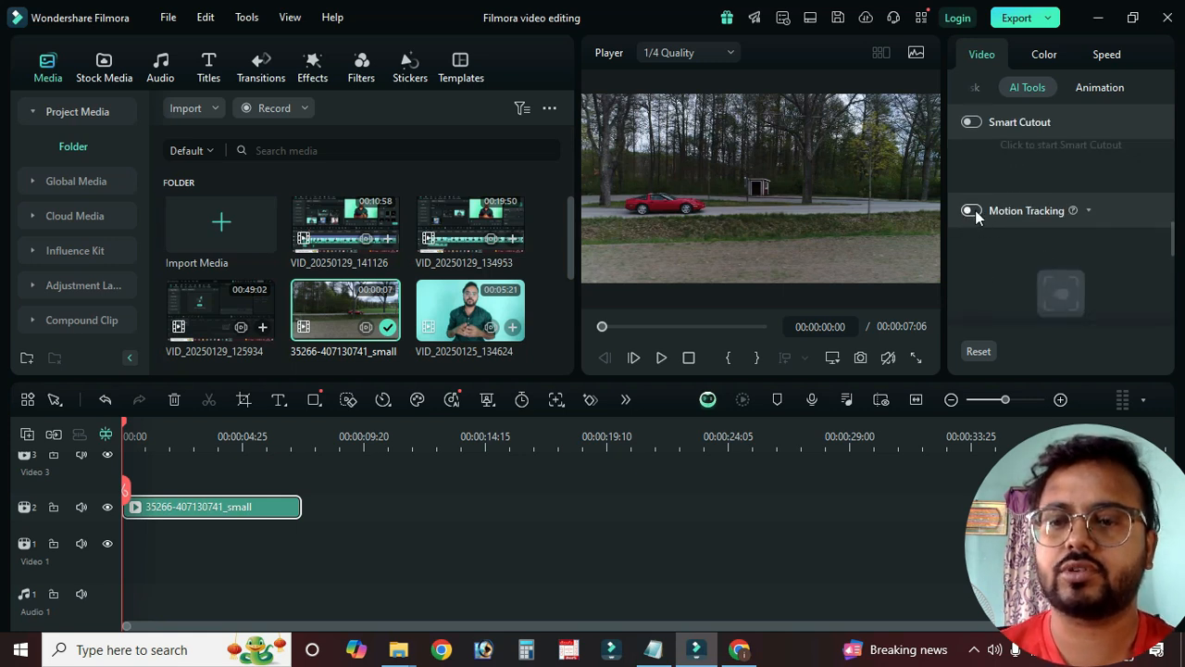
click(972, 212)
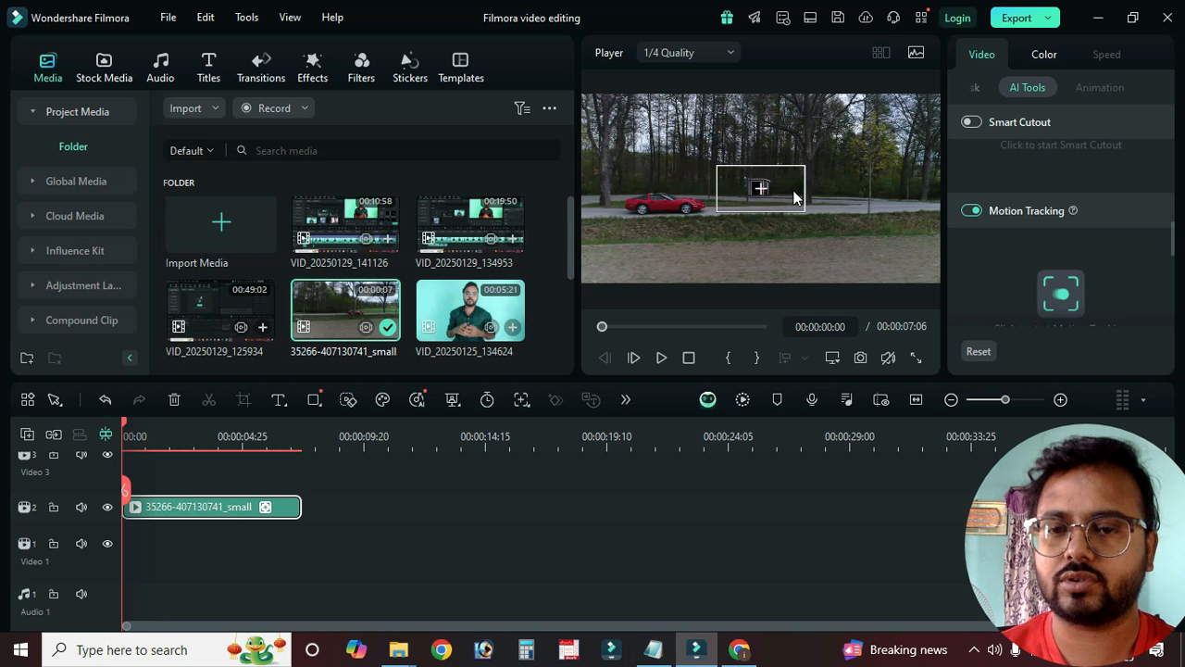
Step: Move the motion tracking box onto the red car and shrink it to fit over the car's body
drag(780, 188, 767, 188)
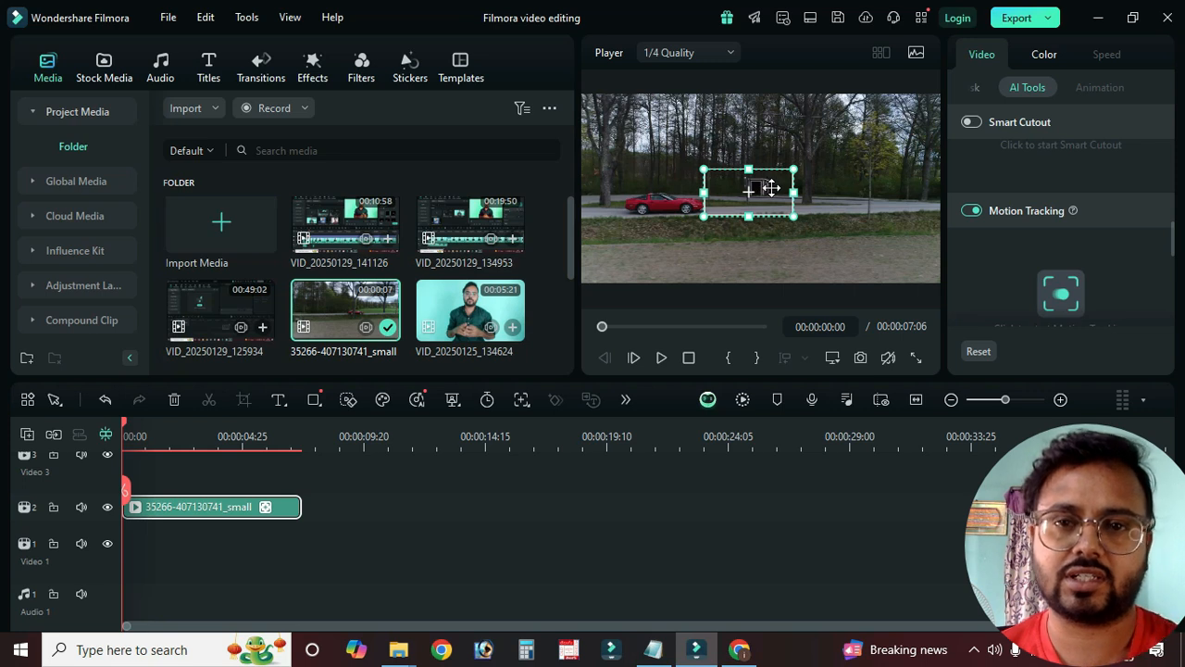
drag(771, 188, 681, 195)
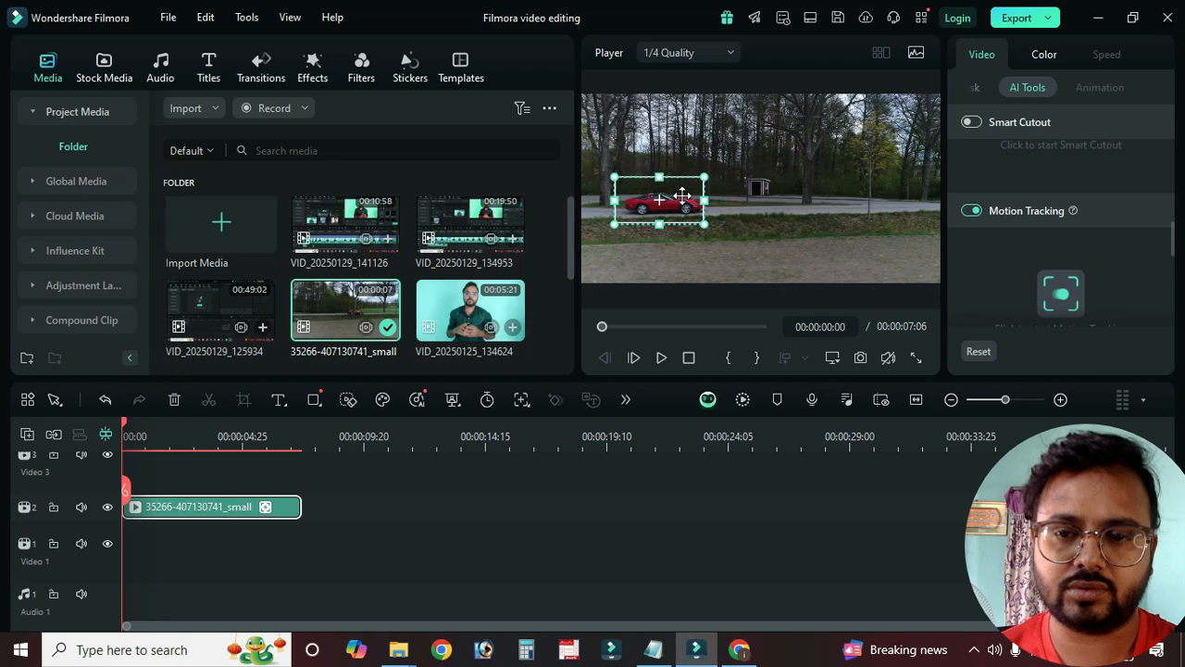
drag(614, 223, 657, 202)
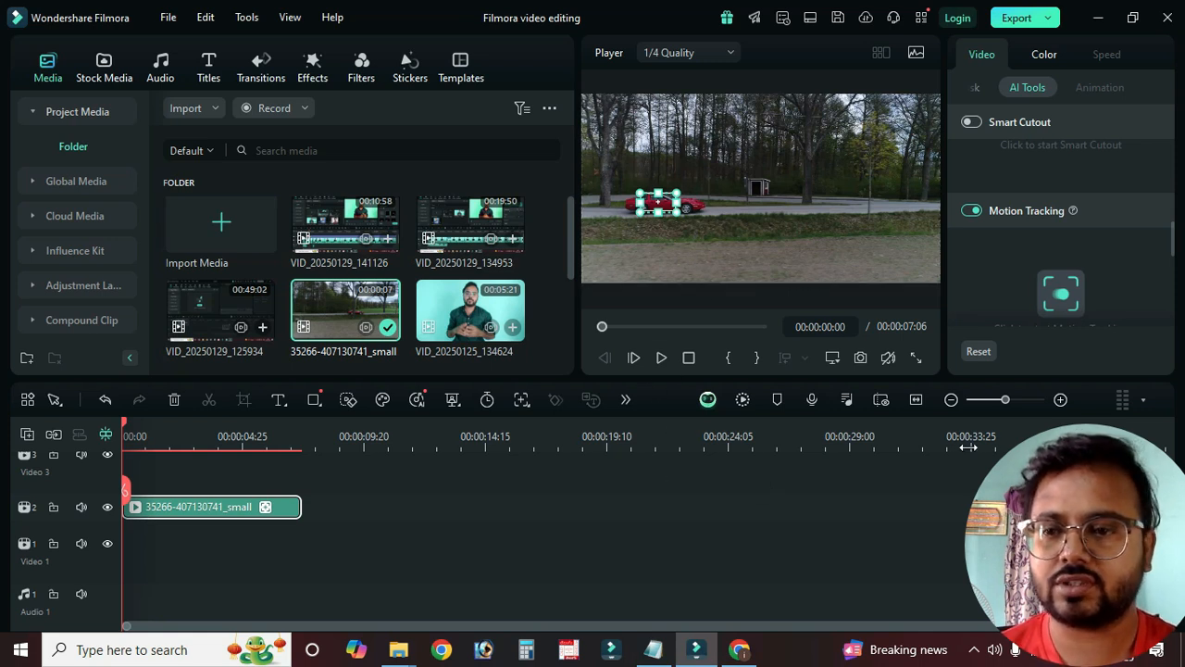
Step: Run the motion tracking analysis on the red car and hide the tracking box in the preview
scroll(1058, 228, down, 1)
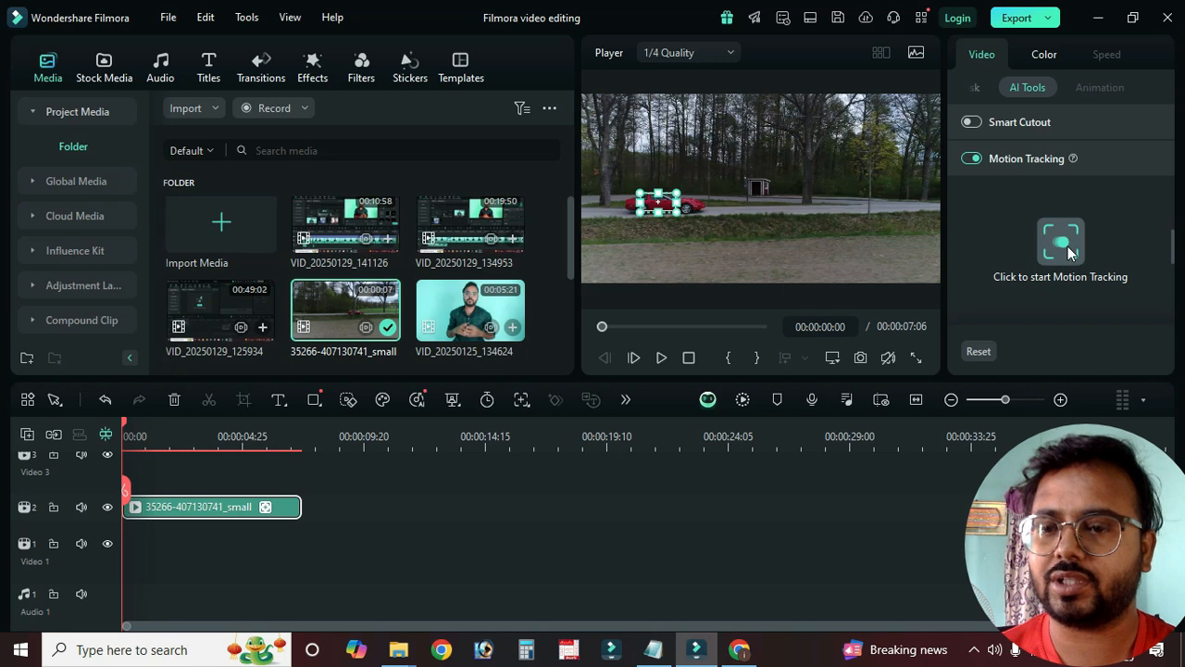
scroll(1065, 240, down, 1)
click(1061, 195)
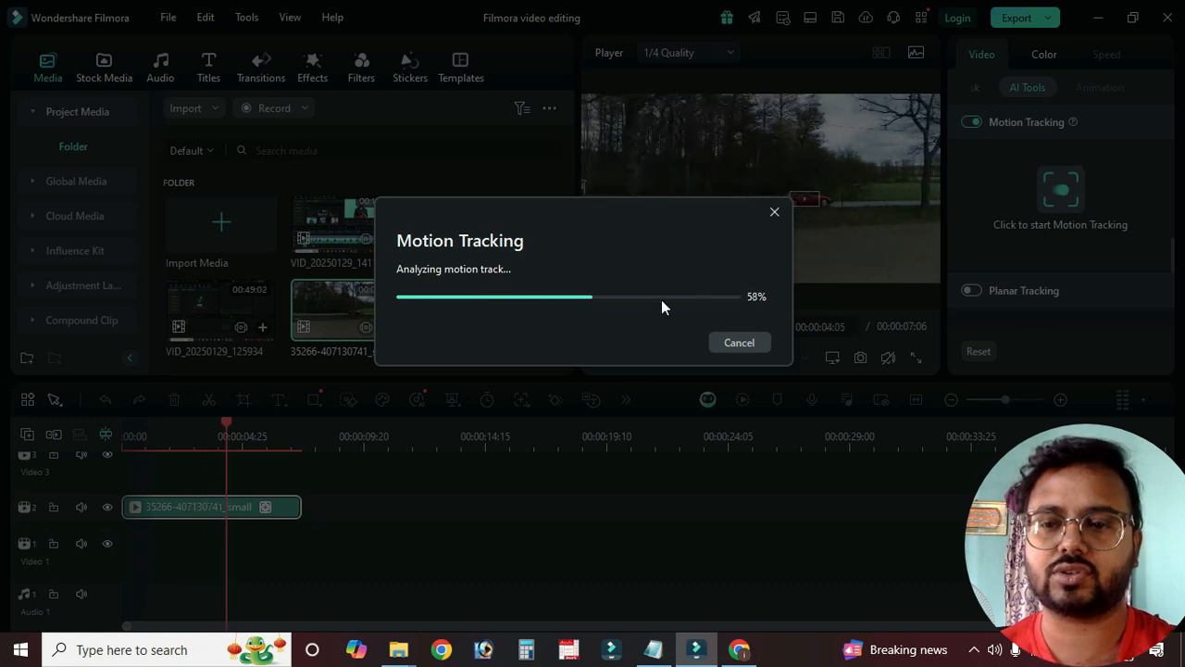
drag(695, 214, 590, 343)
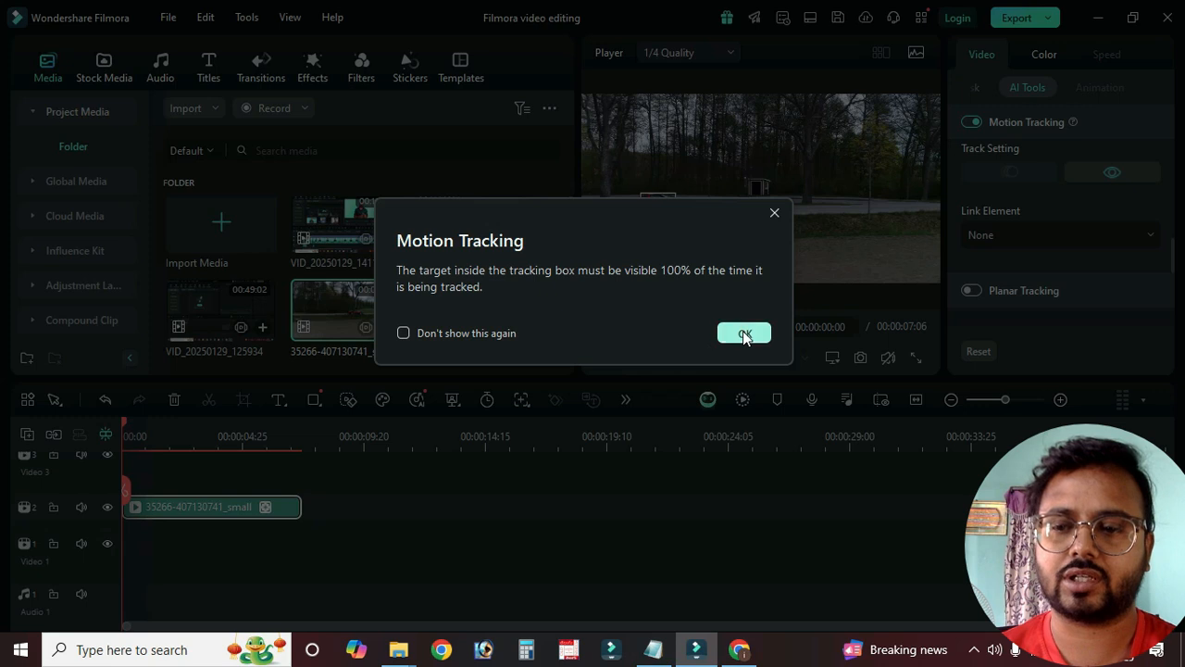
click(745, 333)
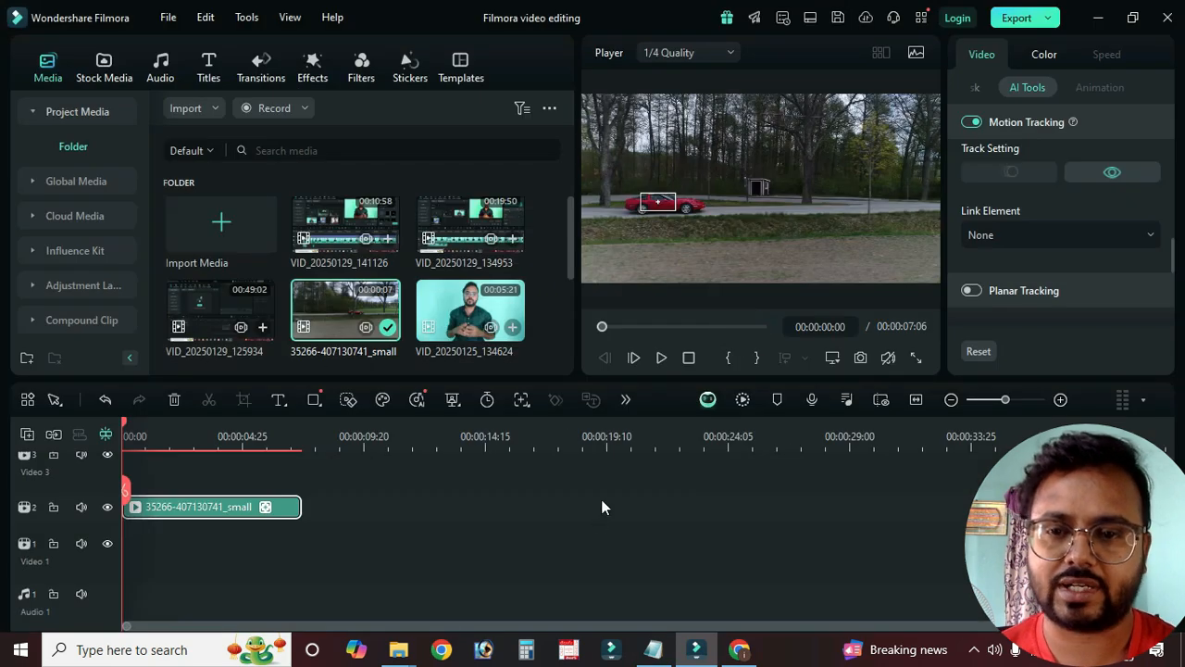
scroll(1055, 258, up, 1)
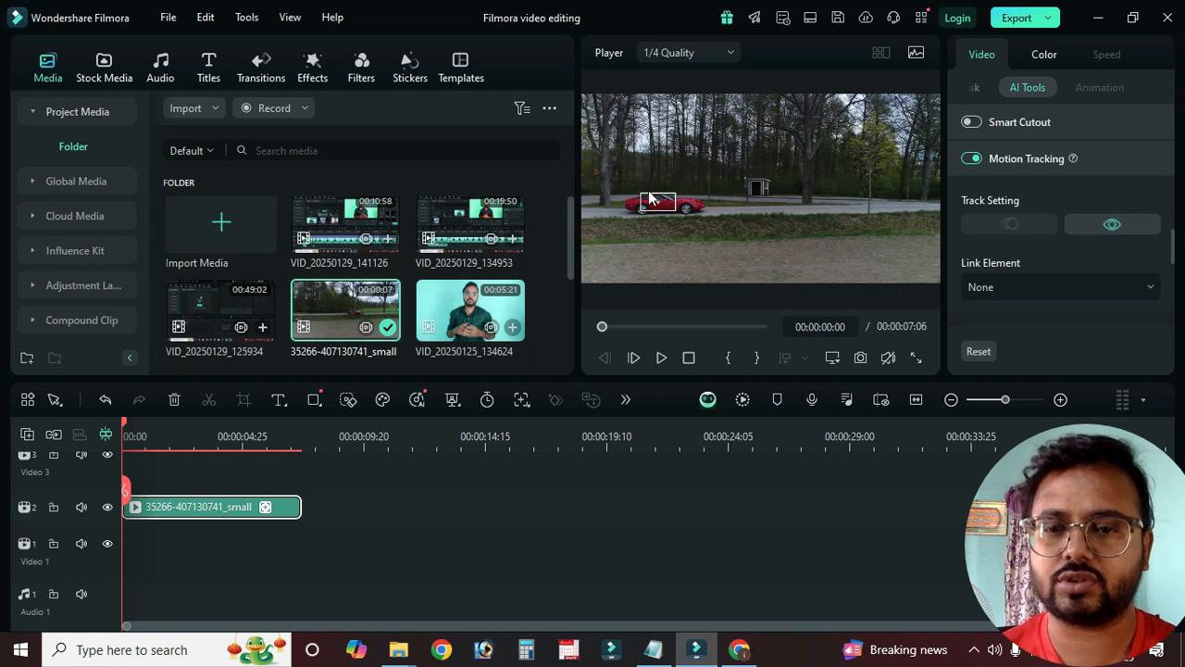
click(1112, 224)
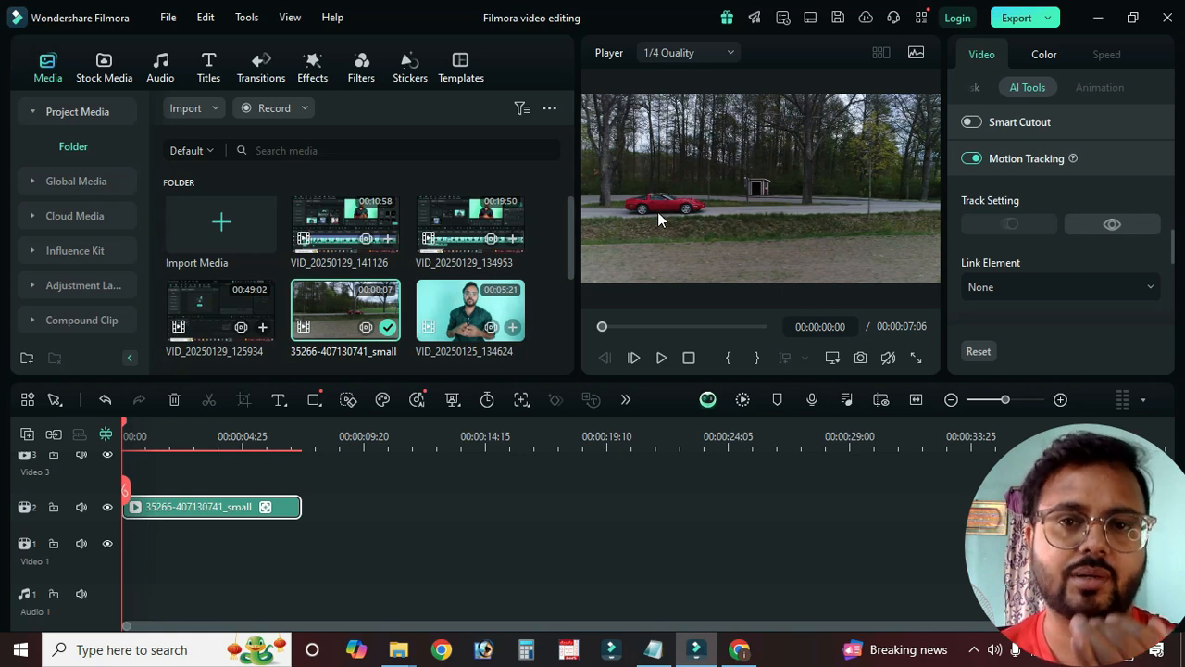
Step: Add the Comic Title 02 title at the timeline start on the track above the car clip
click(378, 505)
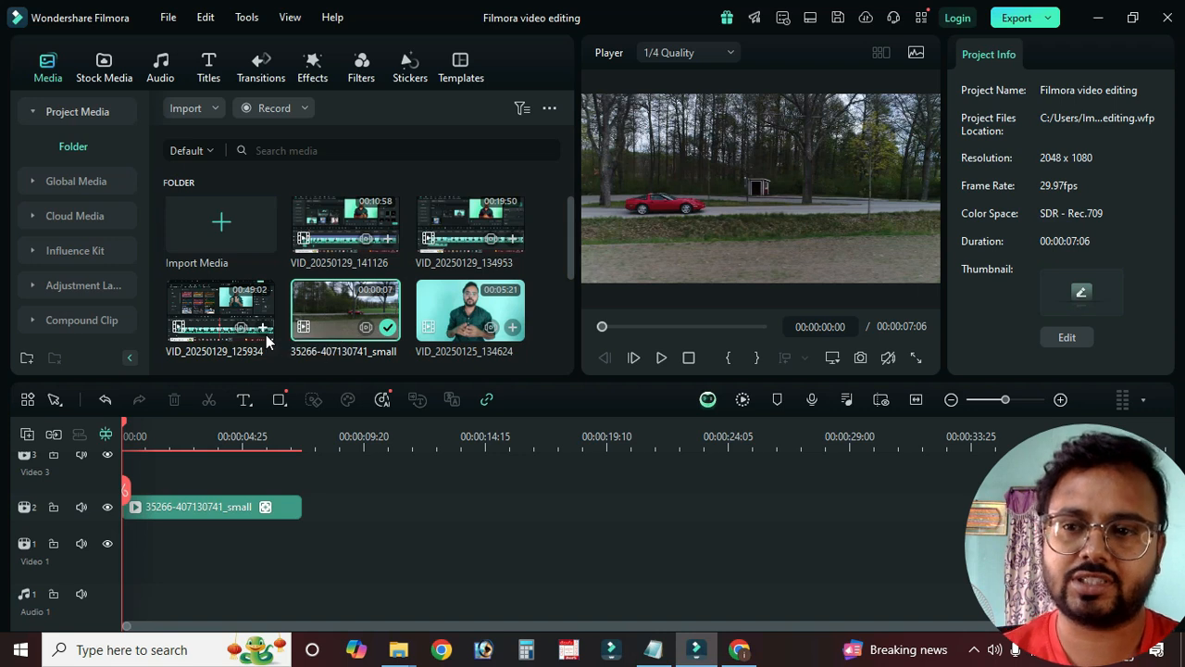
click(209, 72)
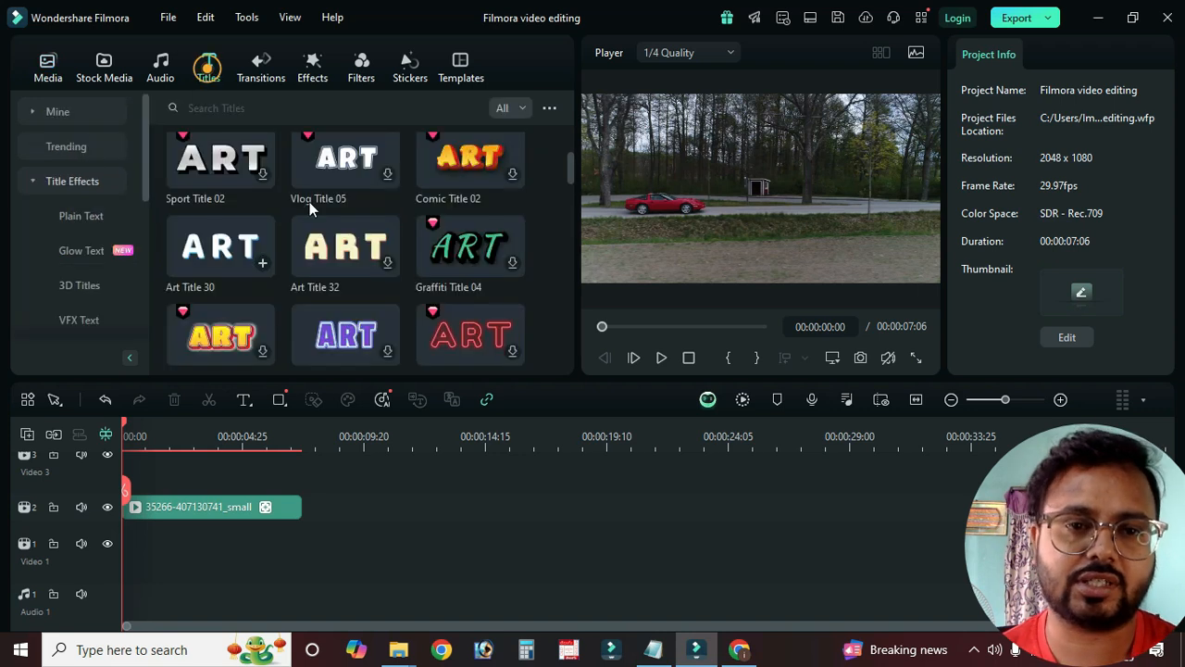
drag(454, 192, 136, 497)
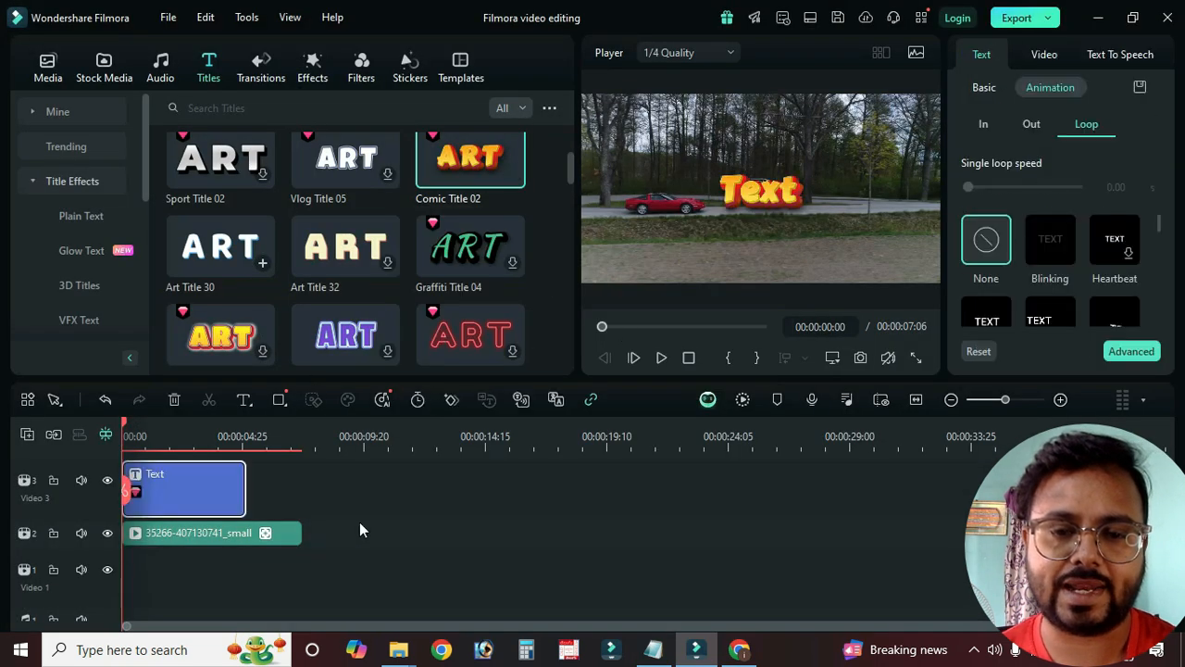
Step: Position the title just above the red car in the preview and change its text to "My Car"
click(776, 197)
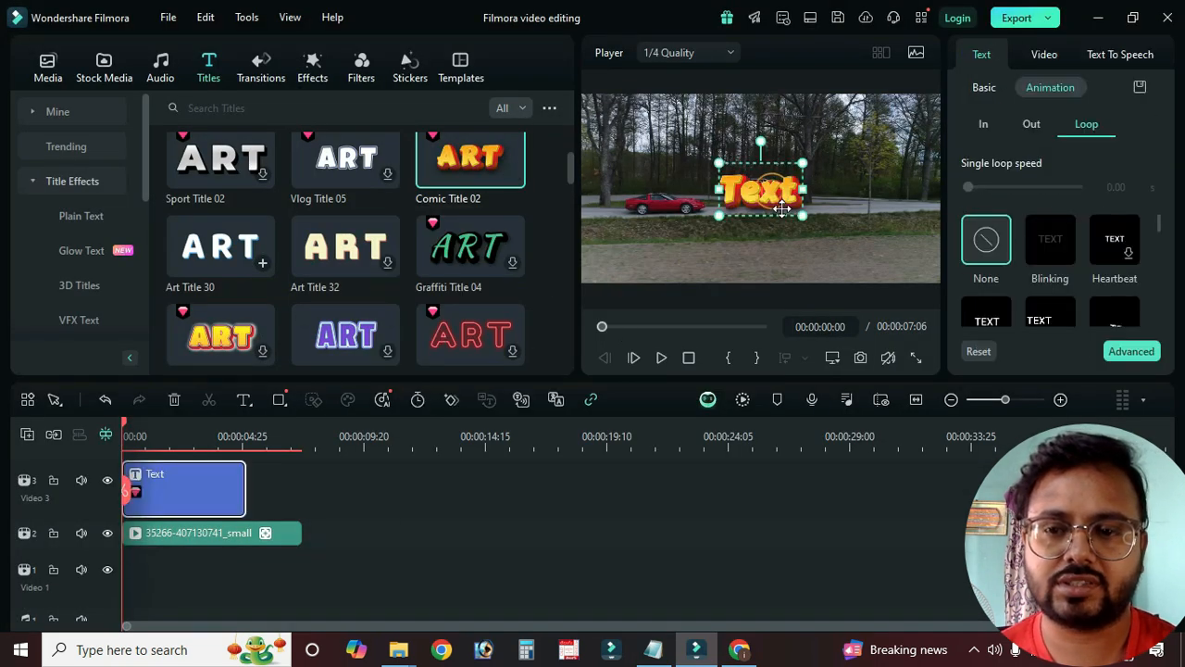
drag(780, 192, 692, 181)
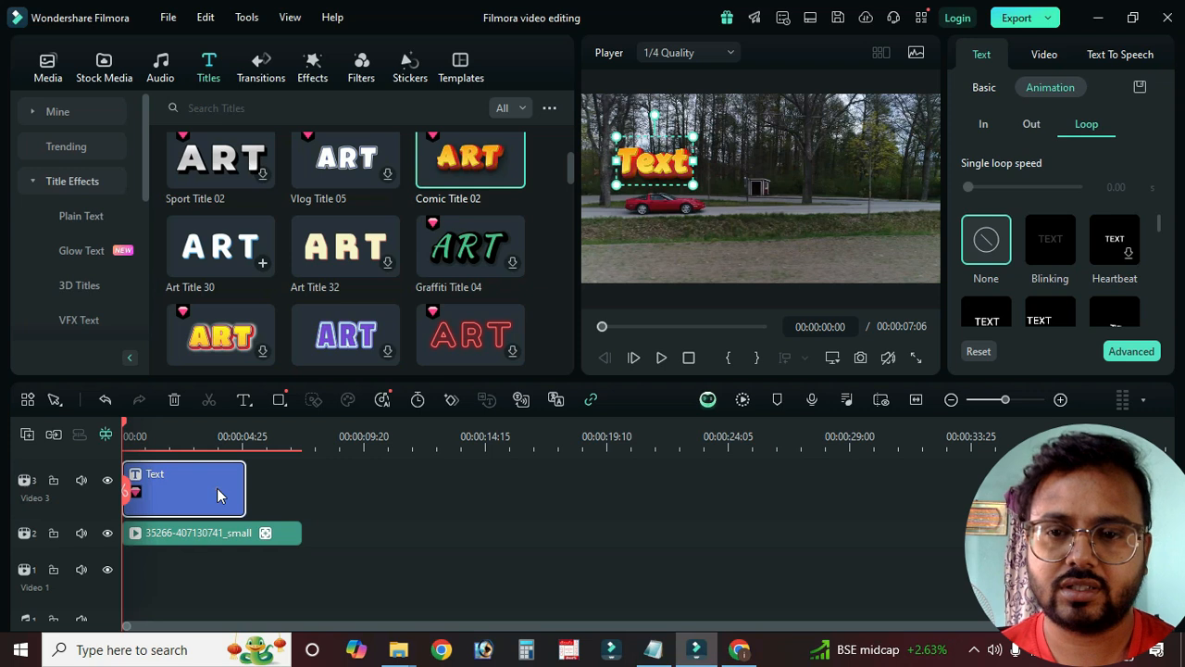
double_click(682, 164)
text(My Car)
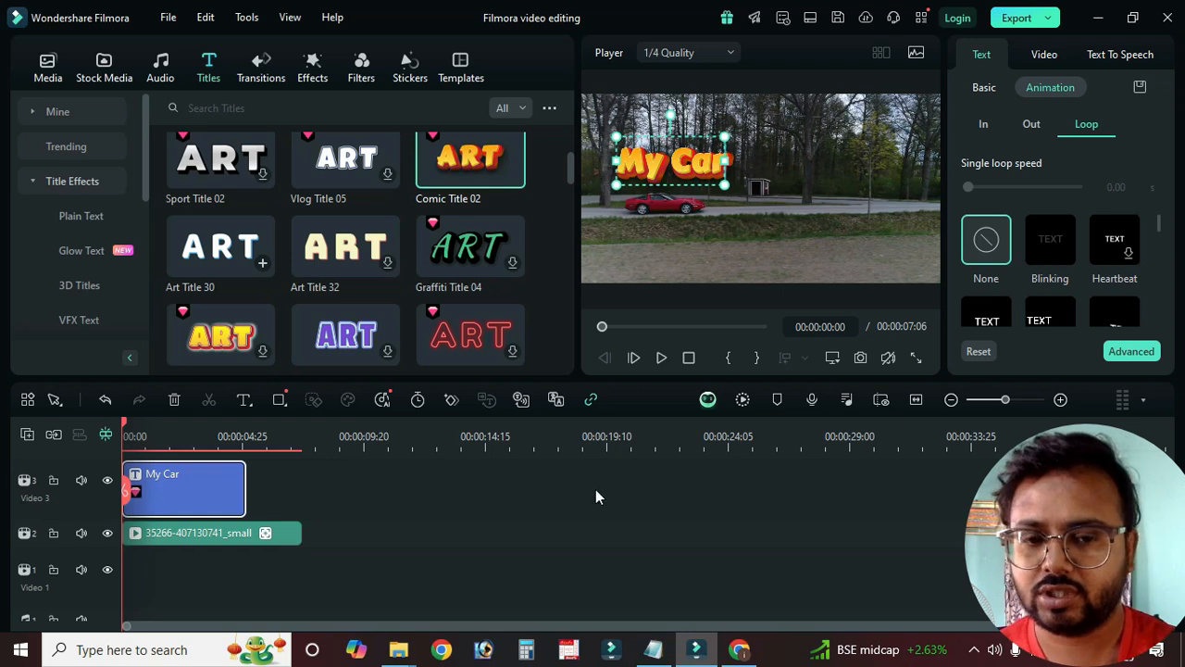
Step: Link the Comic Title 02 element to the motion tracking of the red car clip
click(595, 489)
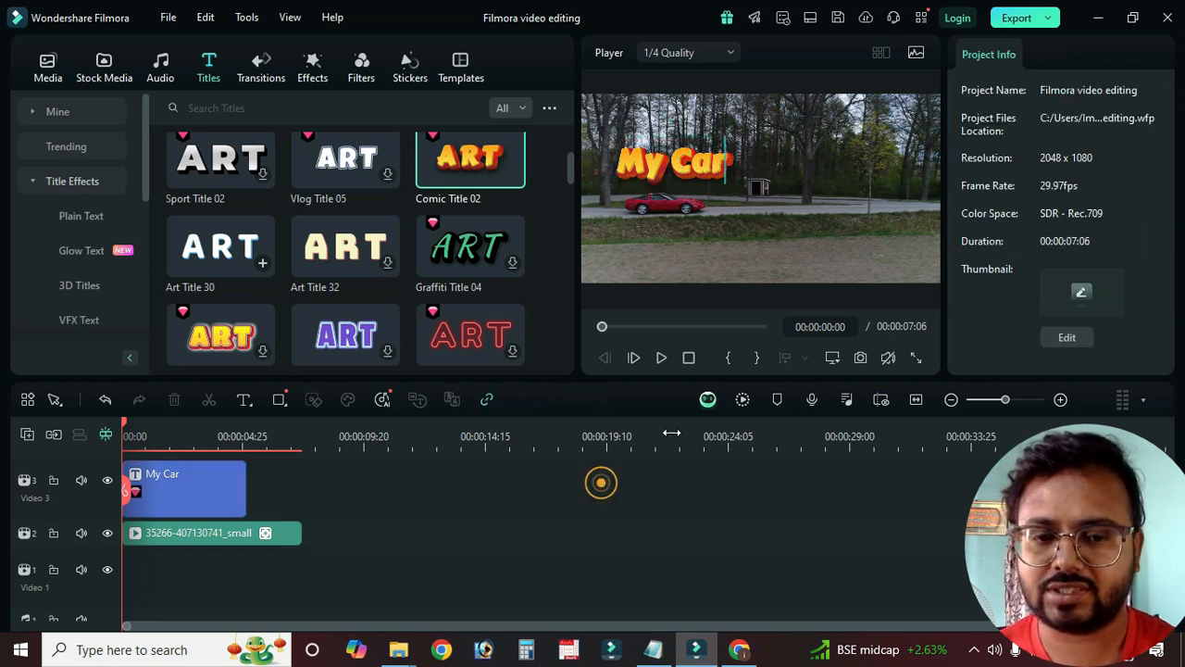
click(221, 537)
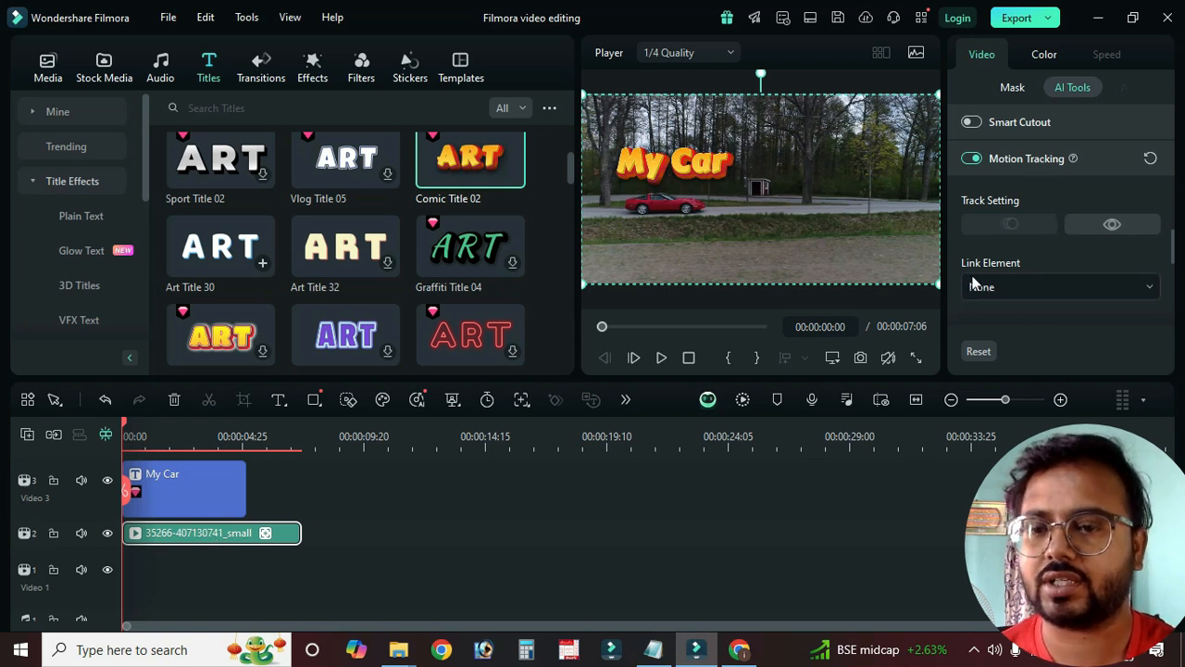
scroll(981, 220, down, 1)
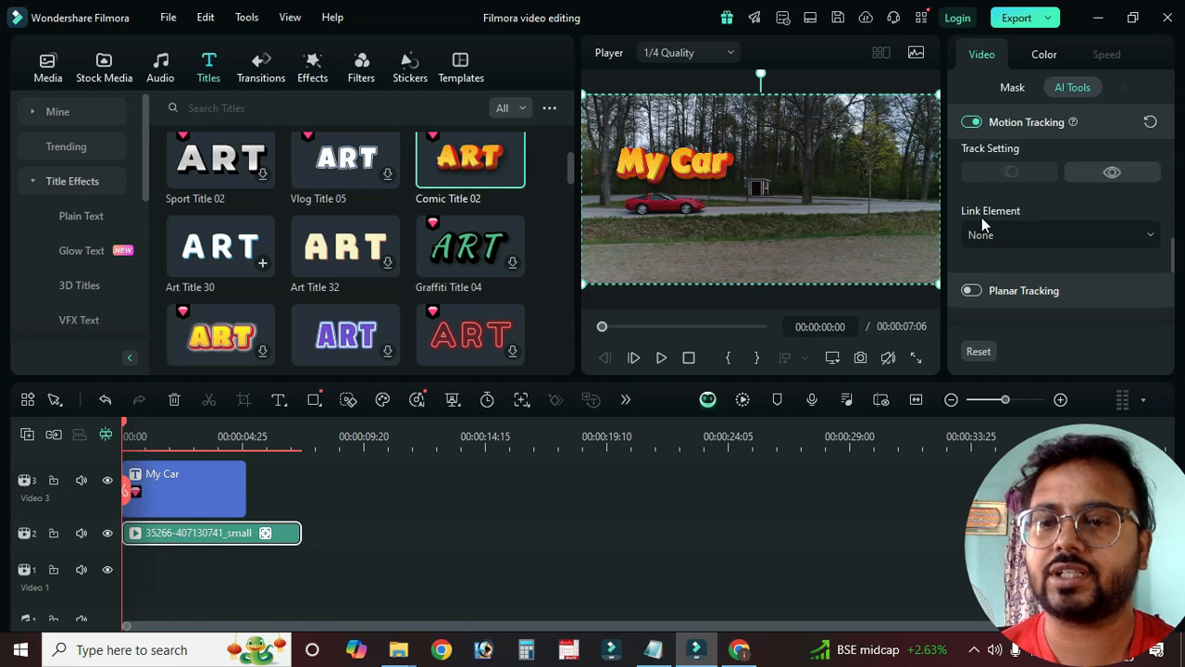
click(981, 234)
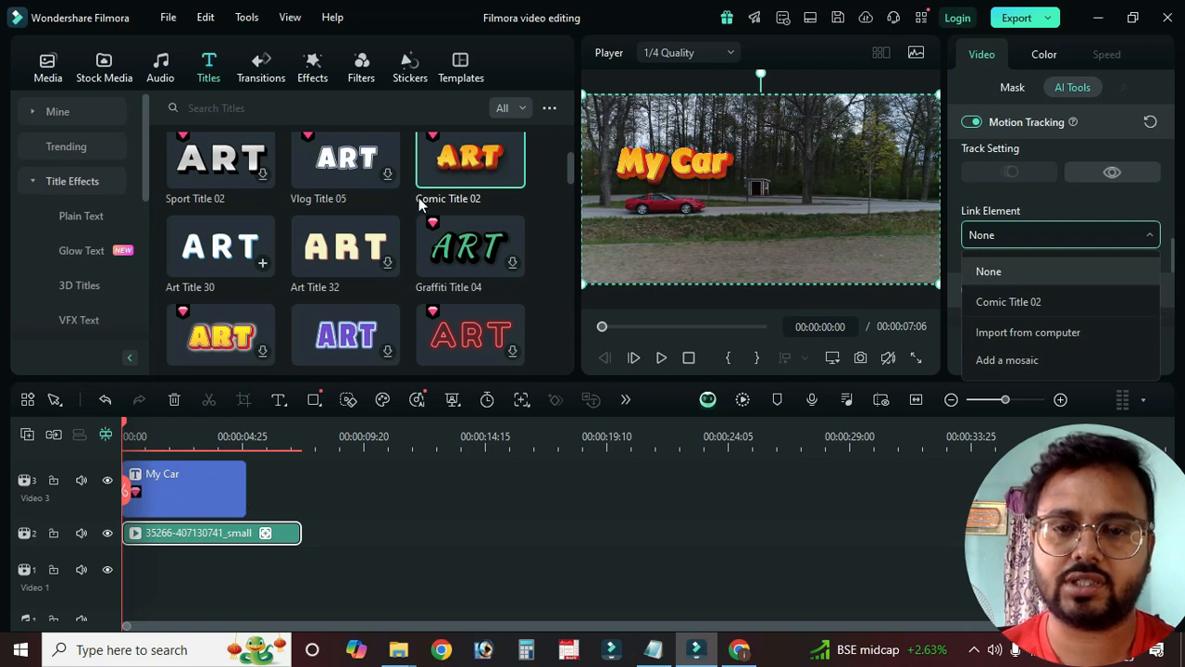
click(1008, 302)
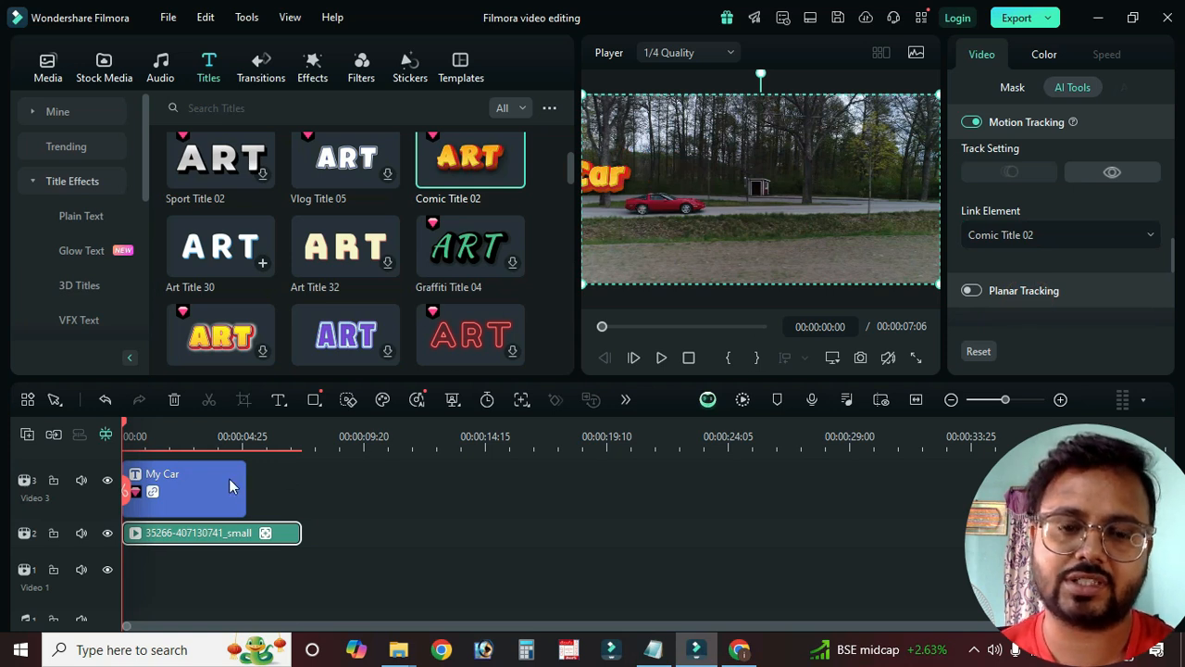
Step: Extend the My Car title to the end of the car clip and check its position partway through the clip
drag(244, 484, 303, 483)
click(244, 434)
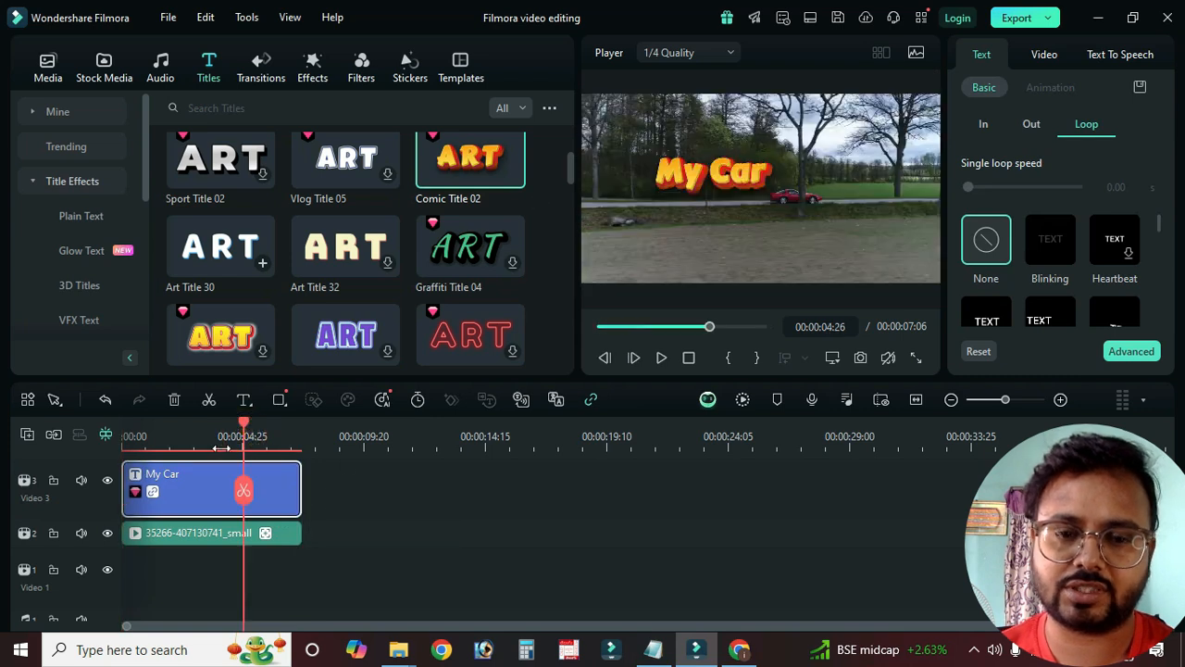
click(713, 176)
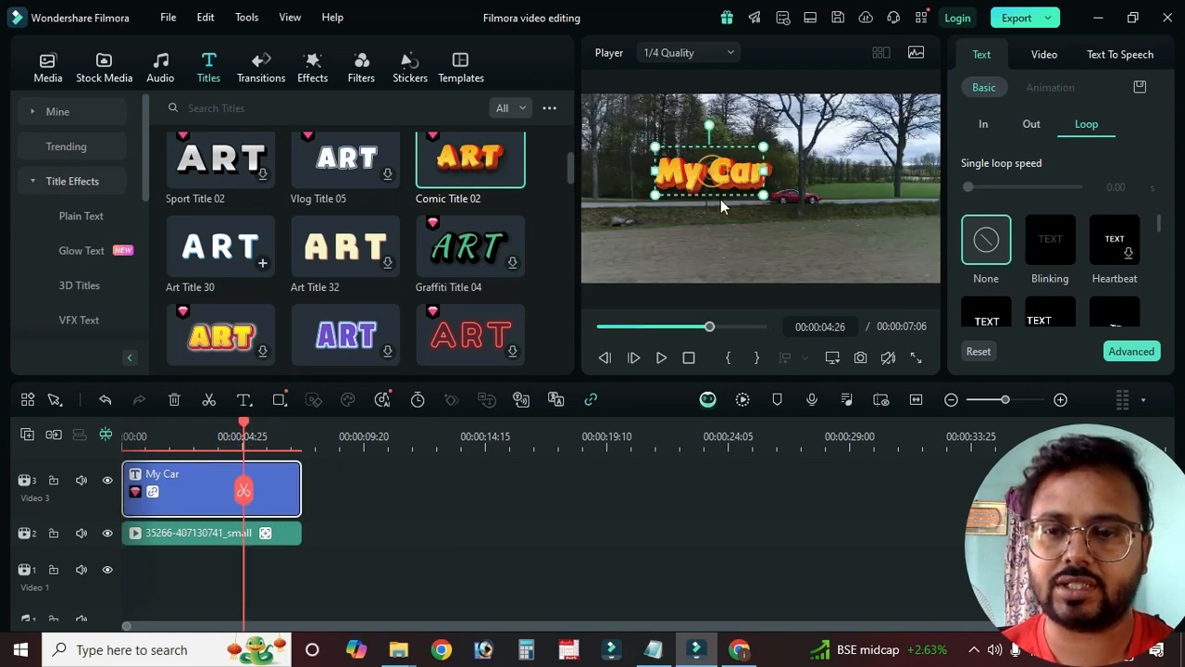
Step: Move the My Car title just above the red car near the clip's start, shrink it slightly, and preview the tracking
click(133, 434)
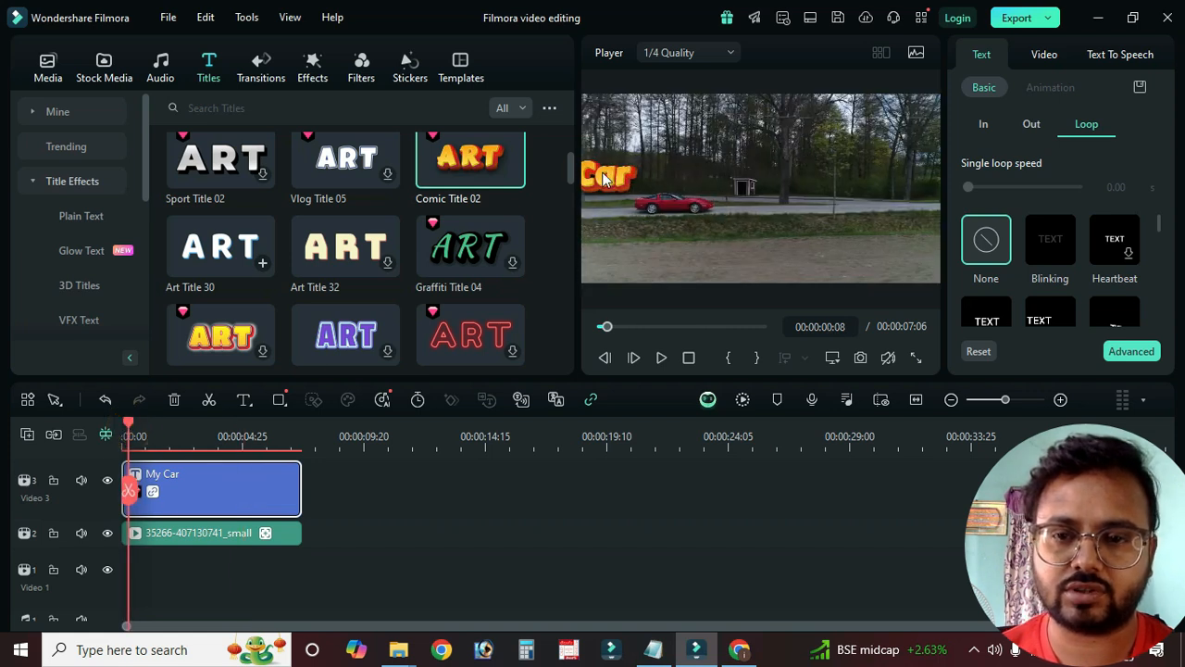
drag(602, 178, 692, 176)
drag(613, 192, 681, 166)
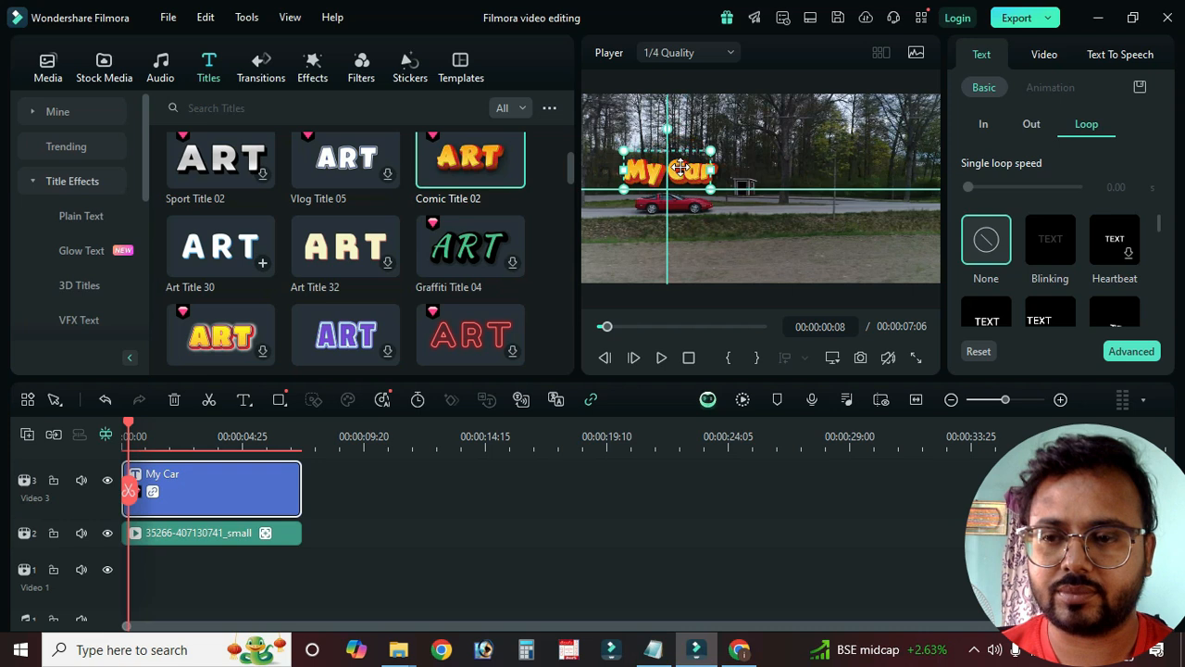
click(275, 534)
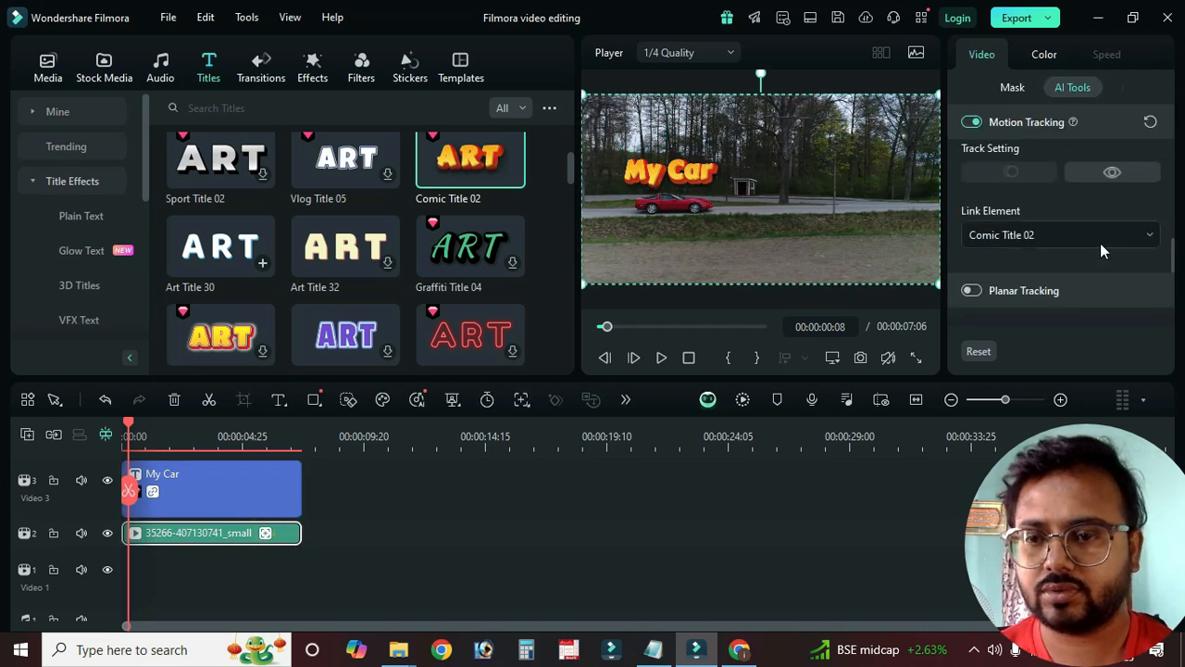
click(634, 474)
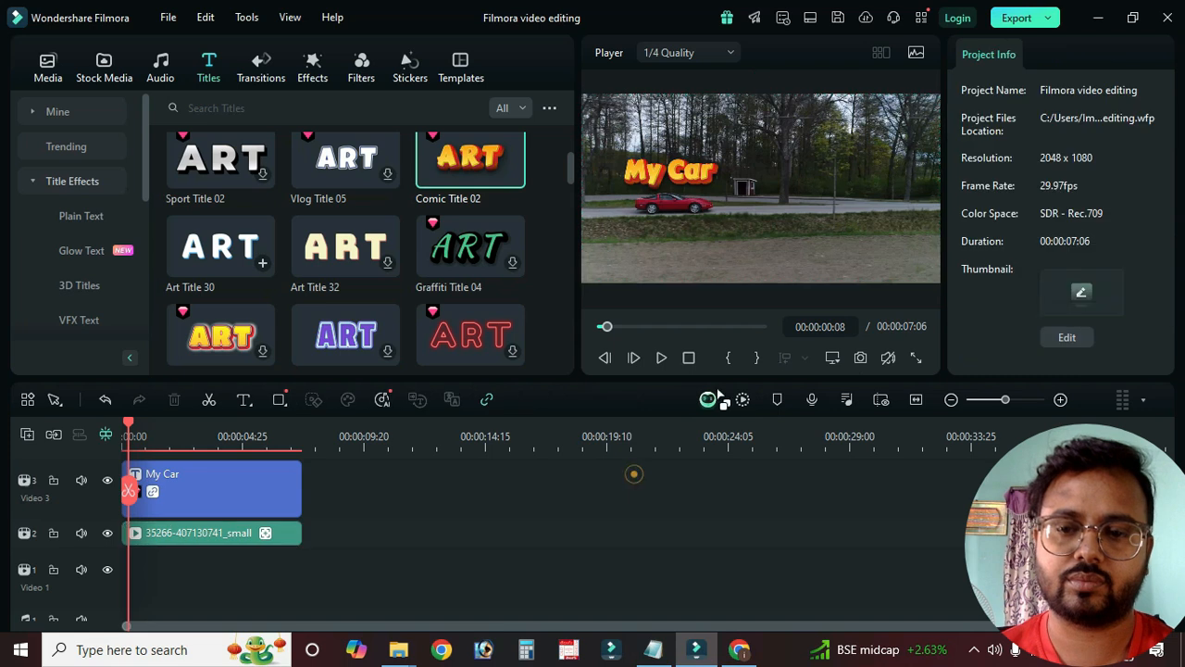
click(663, 357)
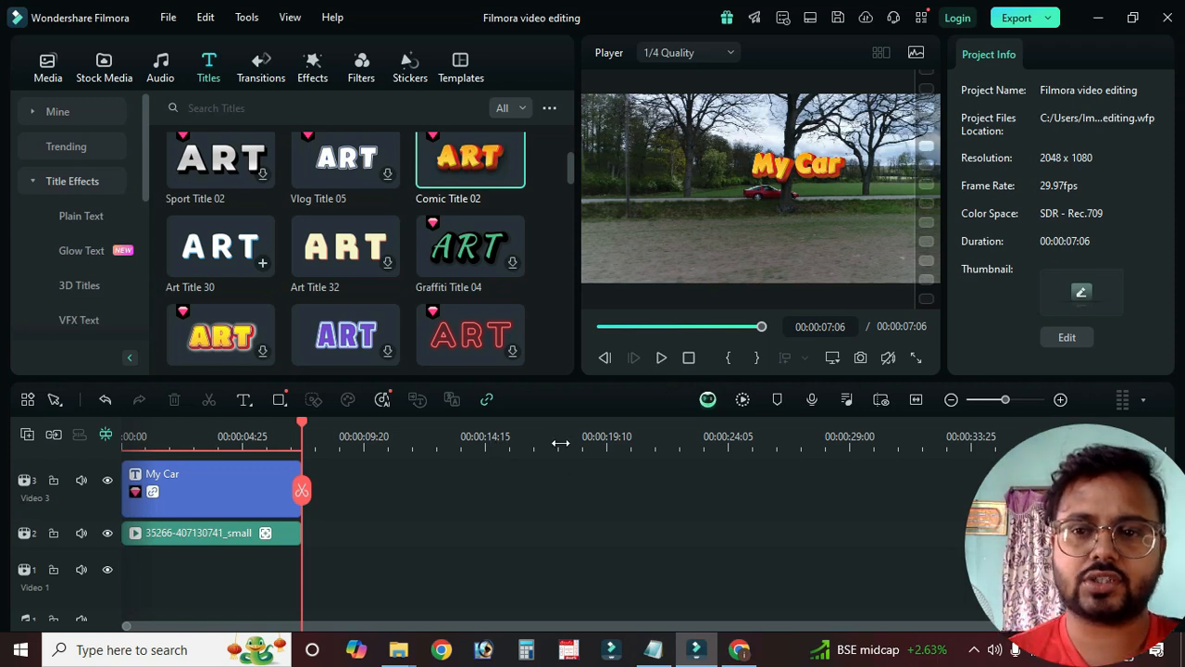
drag(246, 437, 215, 435)
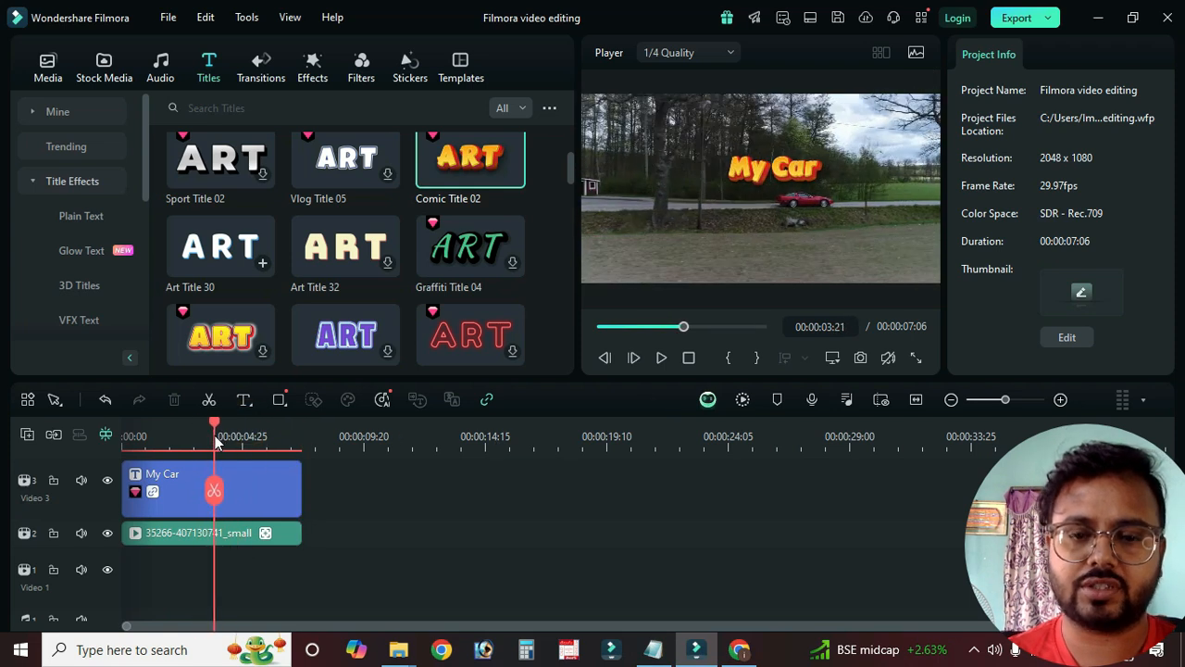
Step: Show the motion tracking box of the car clip in the preview
click(232, 532)
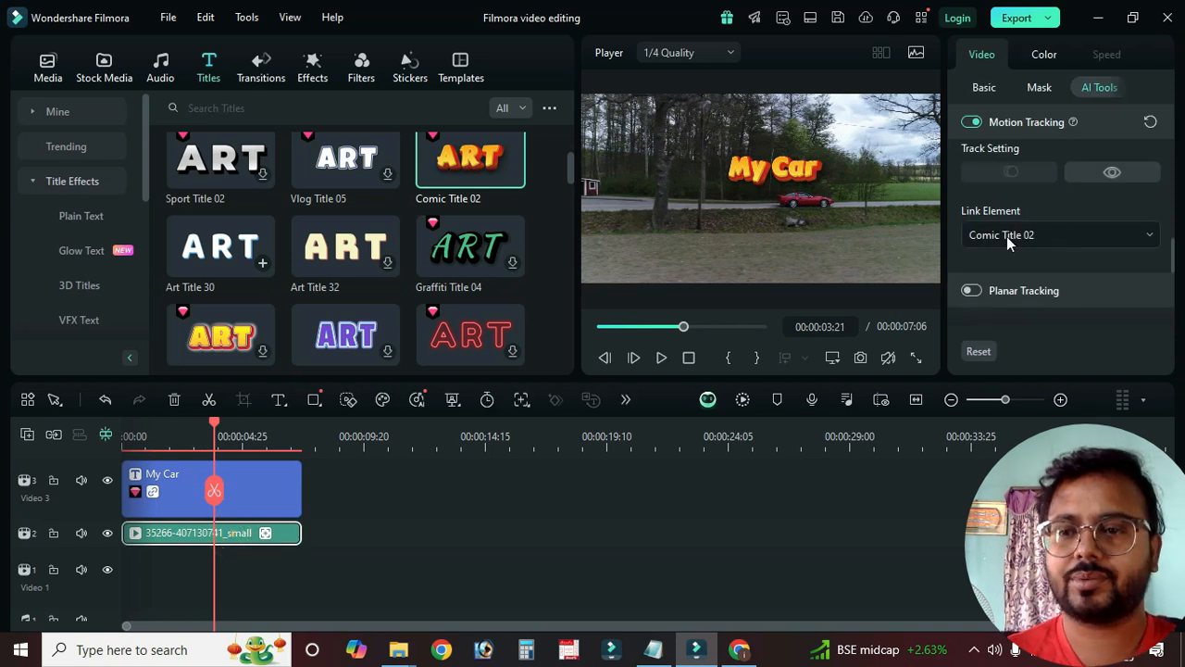
scroll(1011, 251, up, 2)
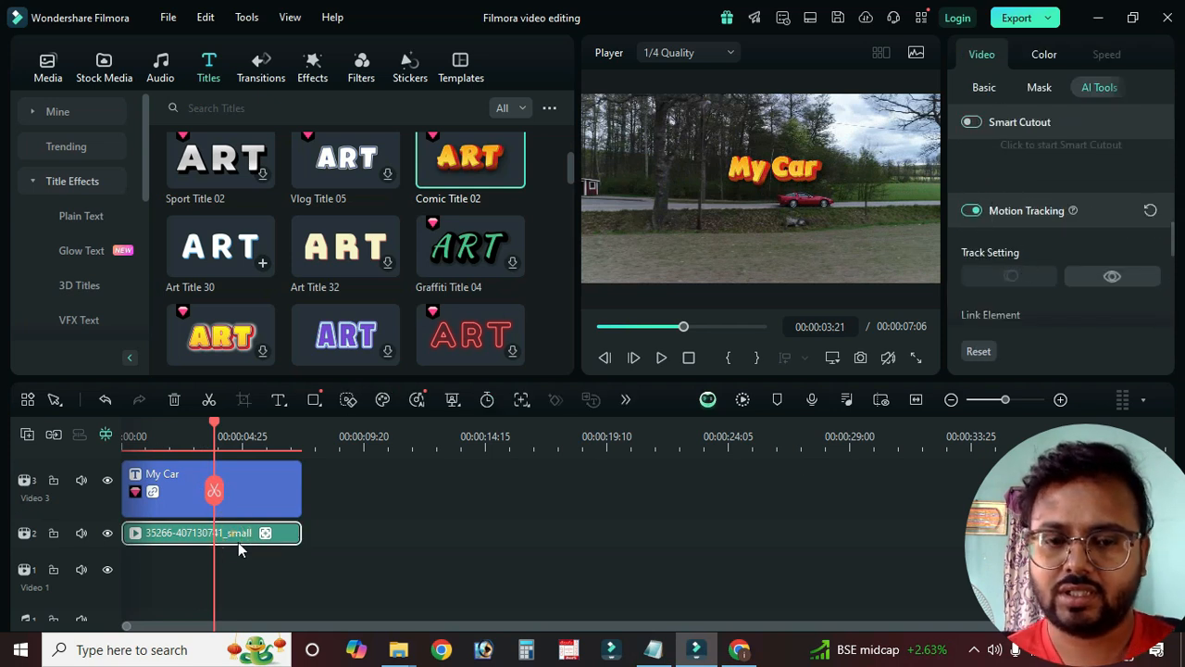
scroll(1069, 248, up, 1)
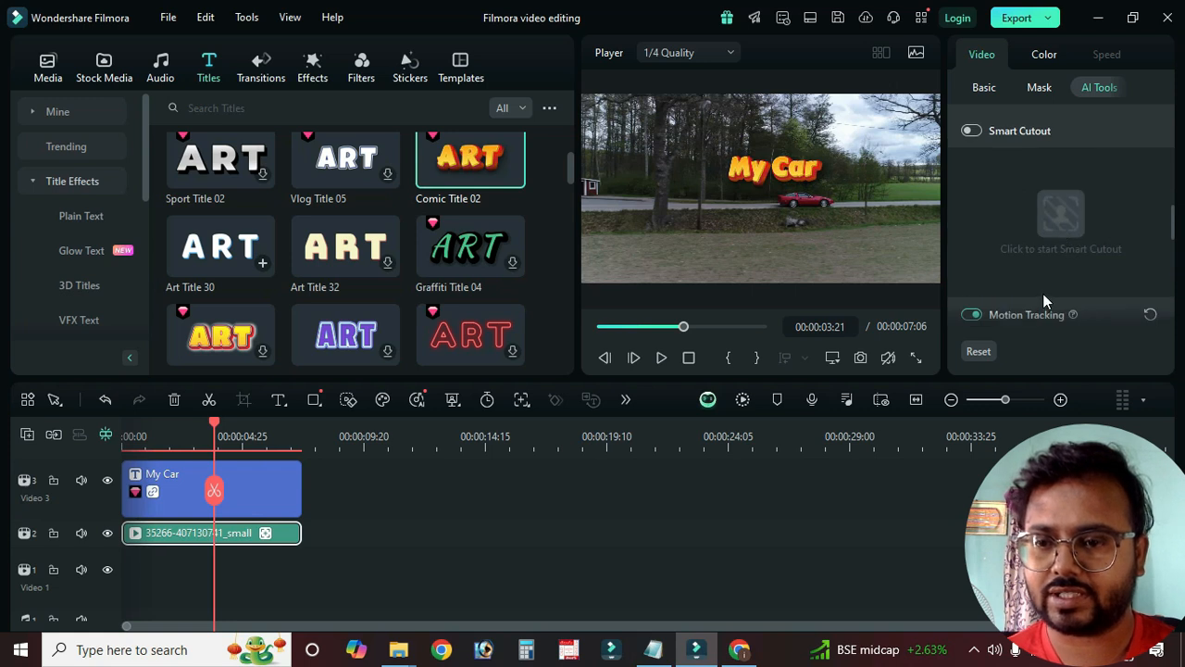
scroll(1047, 292, down, 2)
click(1099, 220)
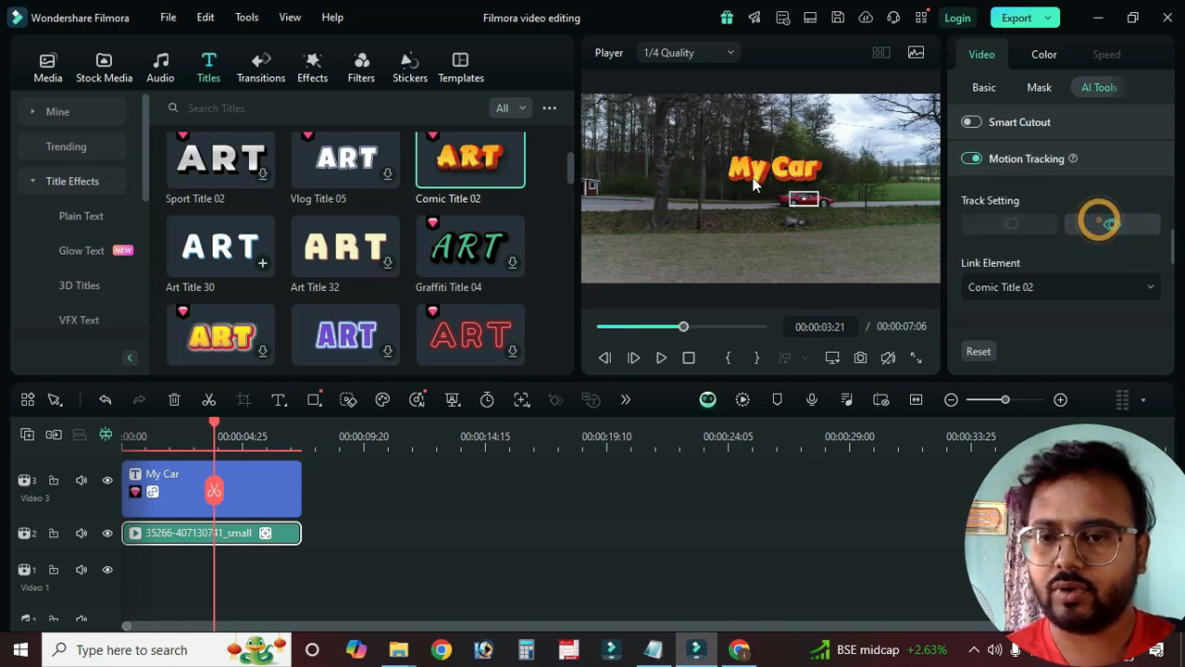
Step: Enlarge the tracking box over the red car and place a smaller My Car title just above it at the clip's start
drag(684, 330, 611, 334)
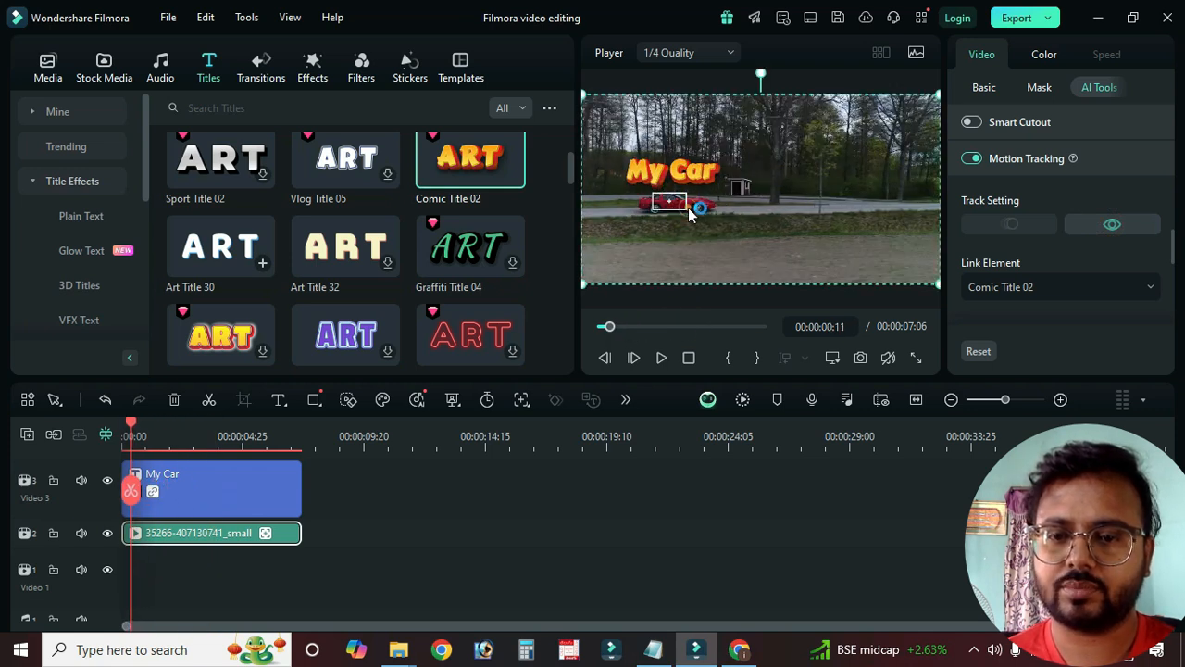
drag(688, 212, 694, 214)
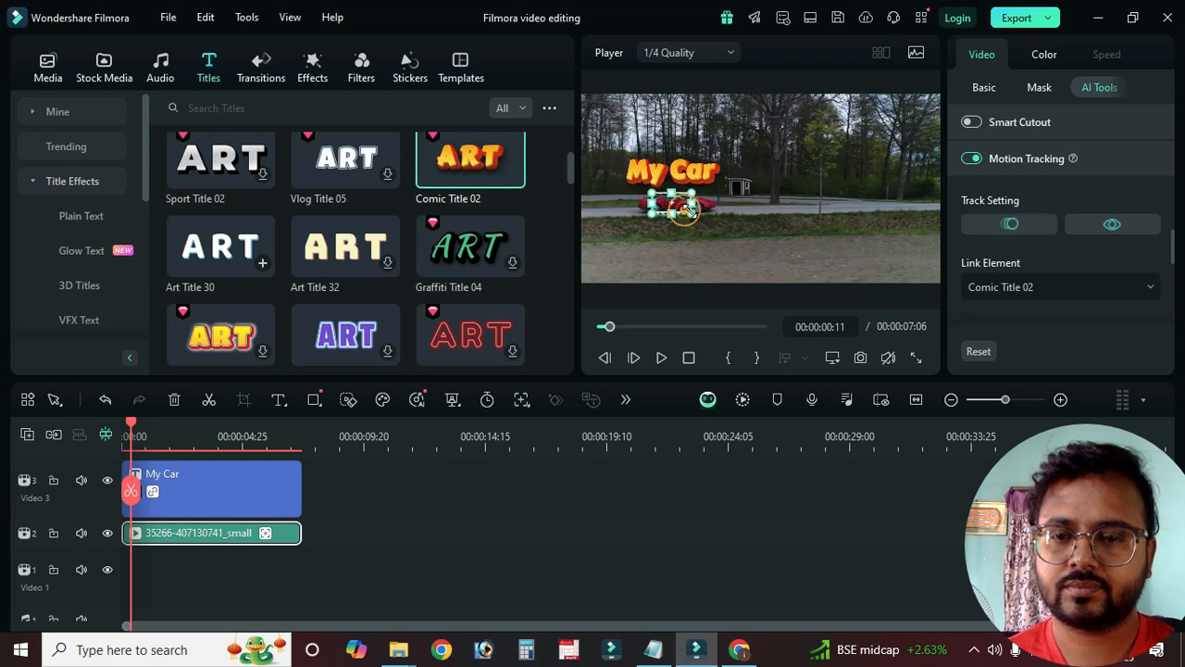
click(675, 181)
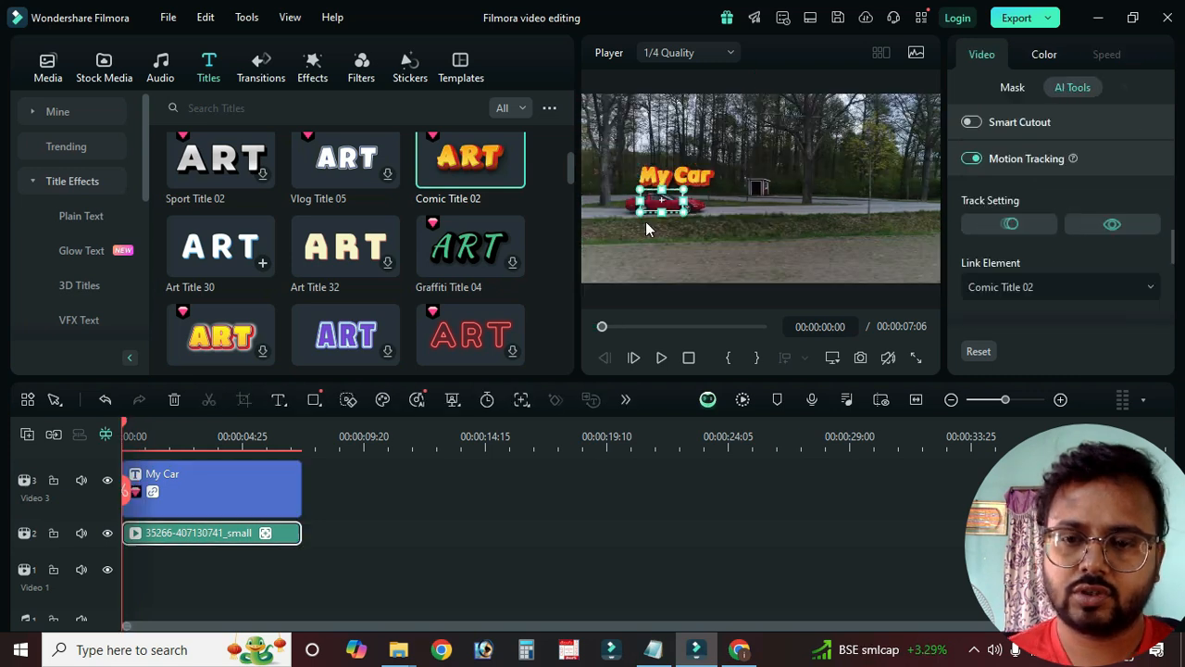
drag(685, 190, 690, 186)
click(694, 178)
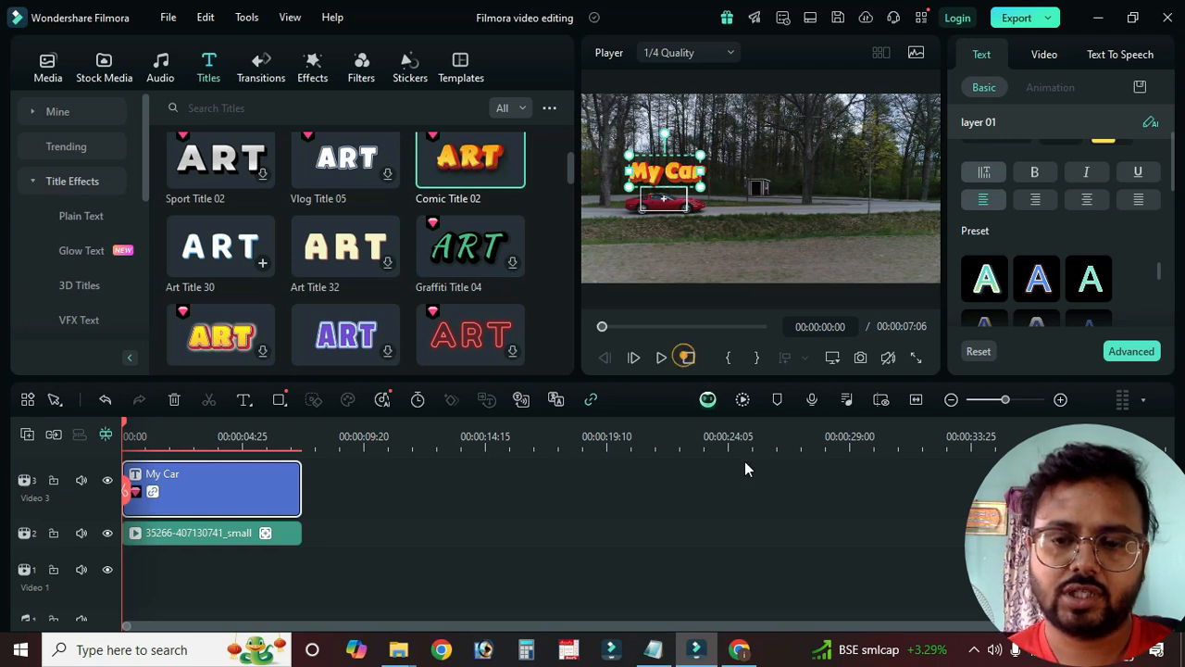
key(space)
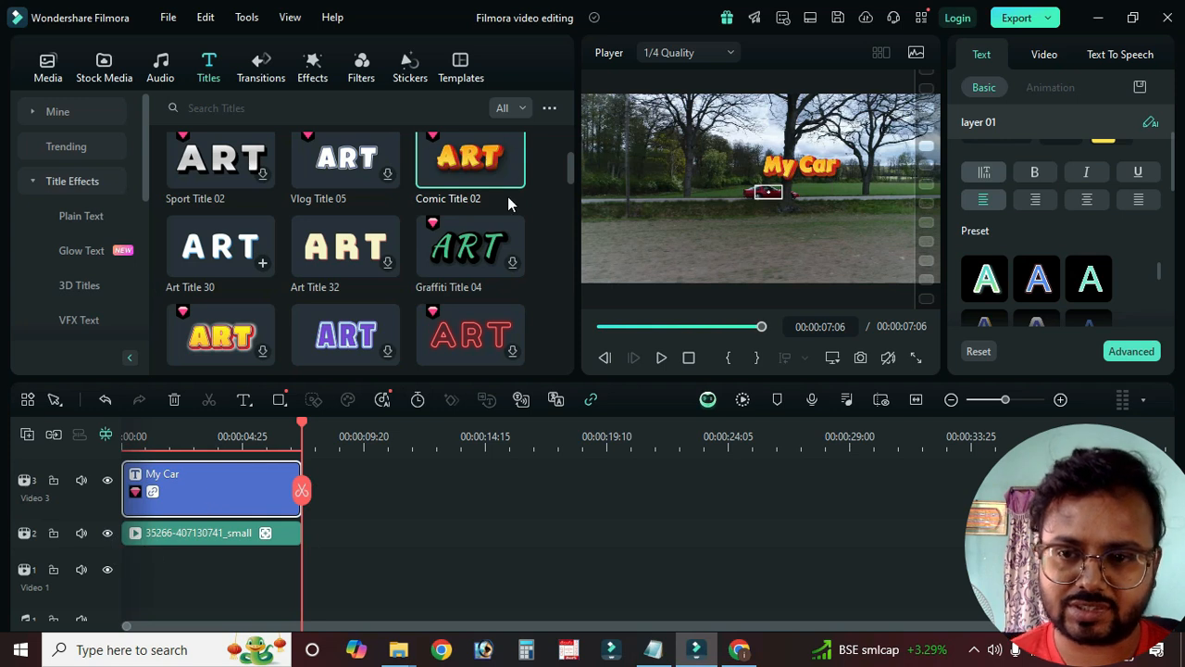
Step: Reposition the My Car title above the red car at 00:00:03:20 and play the clip to check it
click(234, 431)
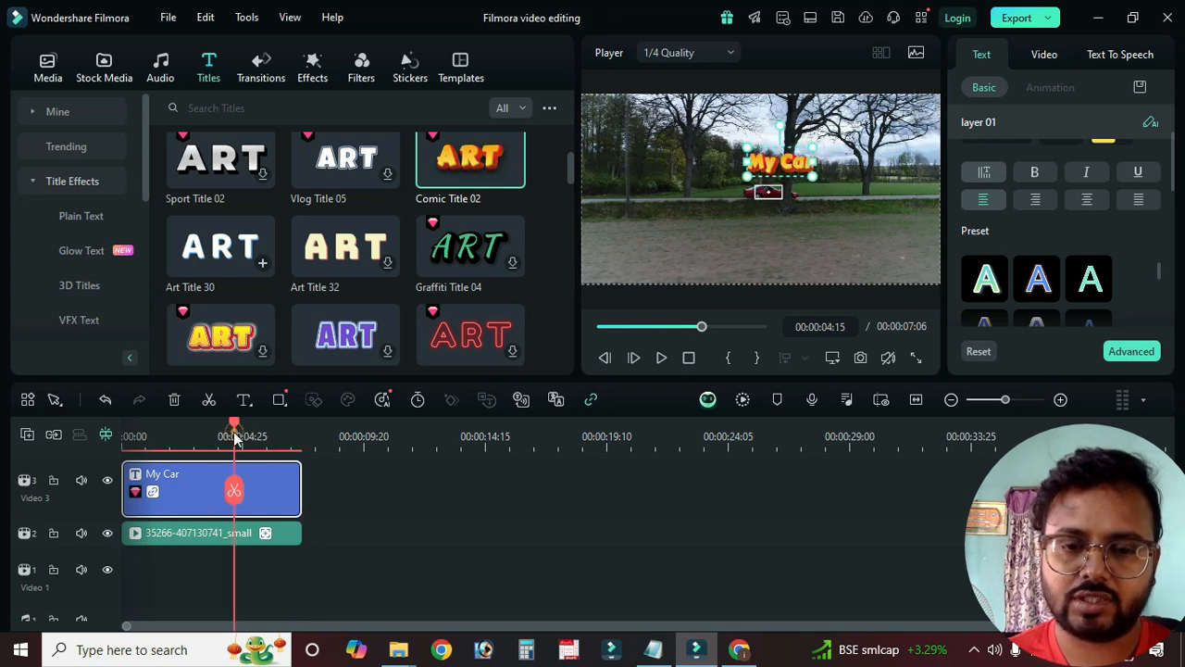
drag(234, 431, 215, 436)
click(762, 167)
drag(761, 167, 810, 166)
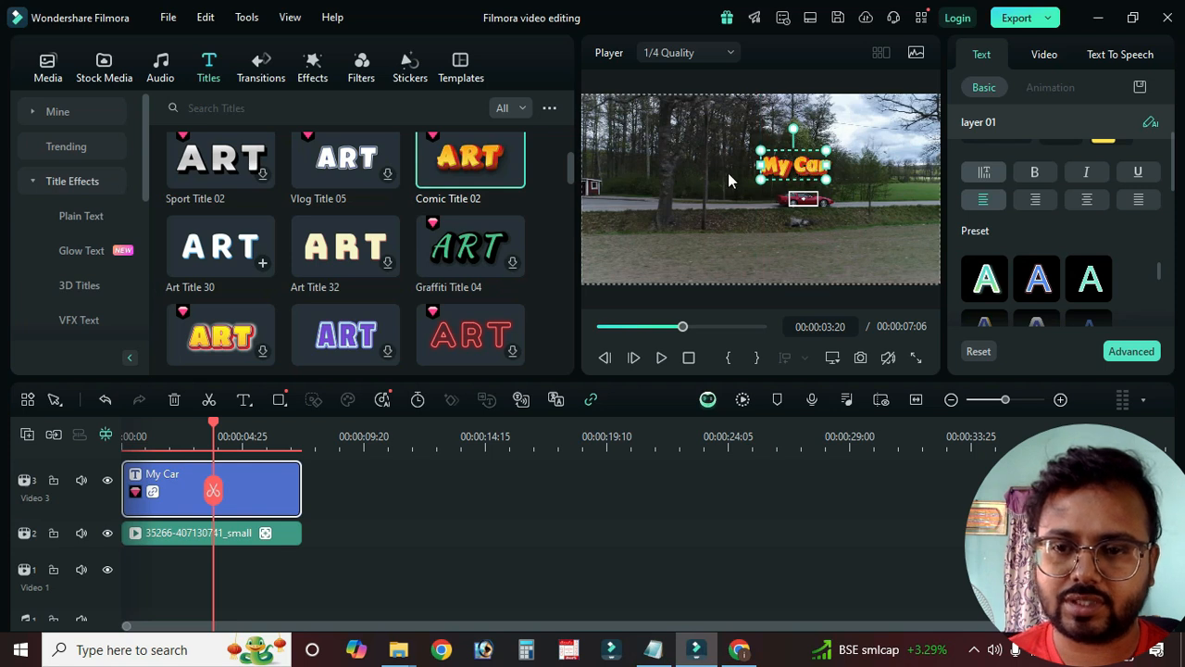
click(689, 365)
click(656, 361)
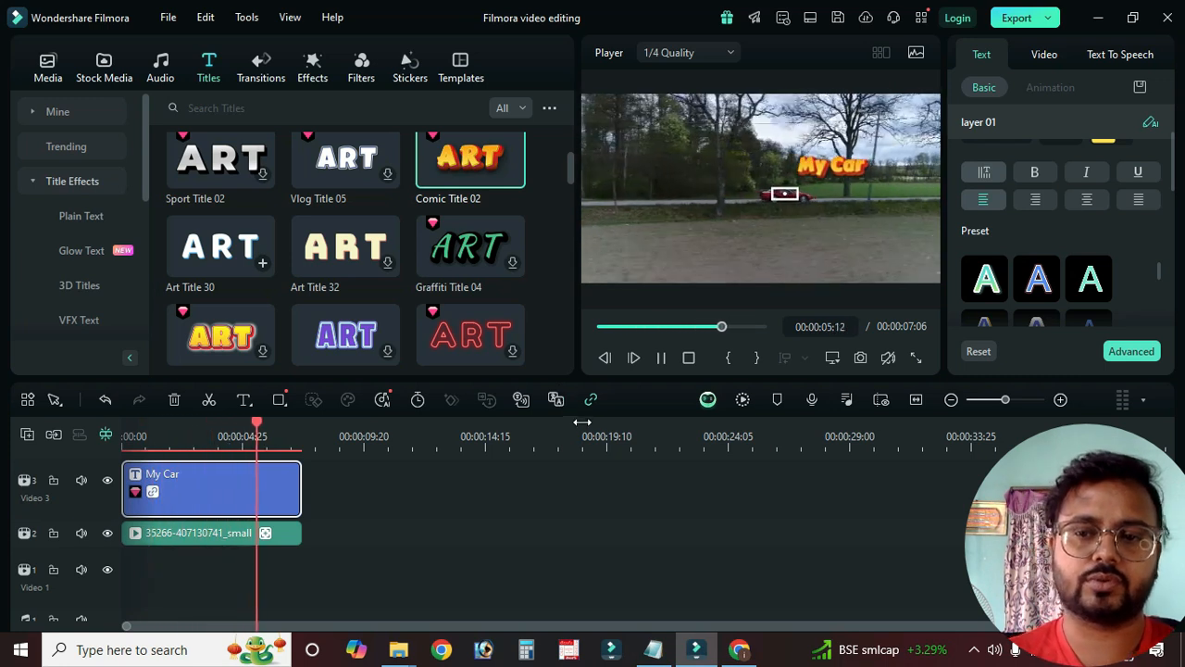
Step: Reposition the My Car title above the red car at 00:00:05:18 and replay that part of the clip
key(space)
drag(266, 426, 262, 428)
click(827, 162)
drag(827, 167, 790, 159)
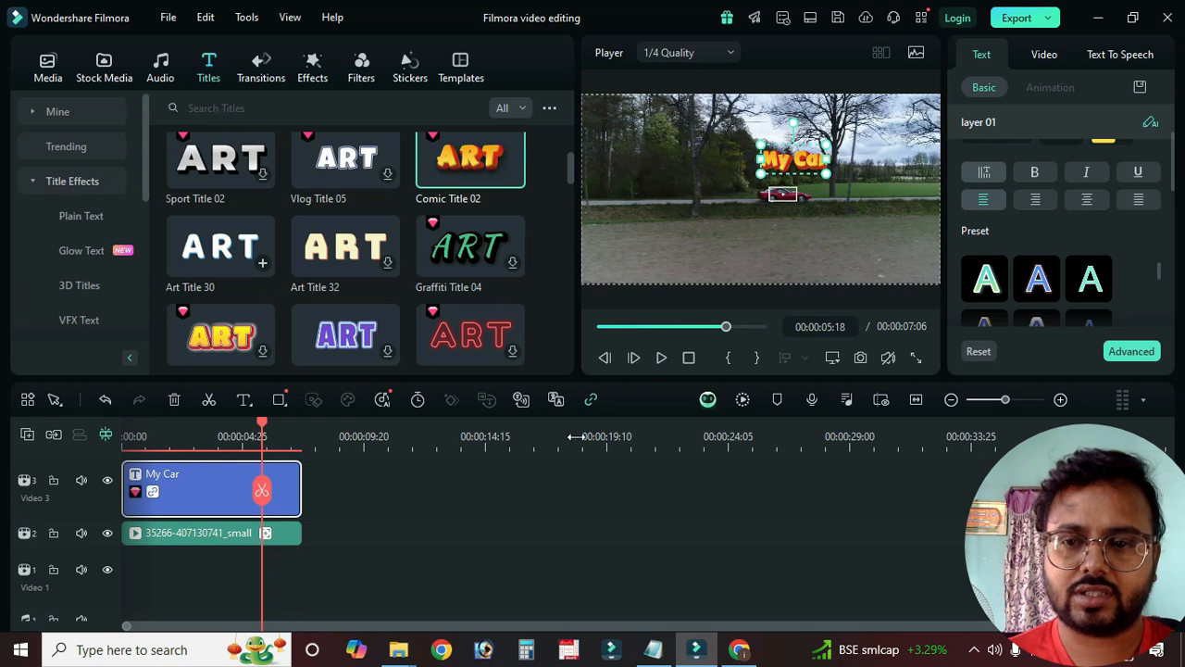
click(232, 435)
key(space)
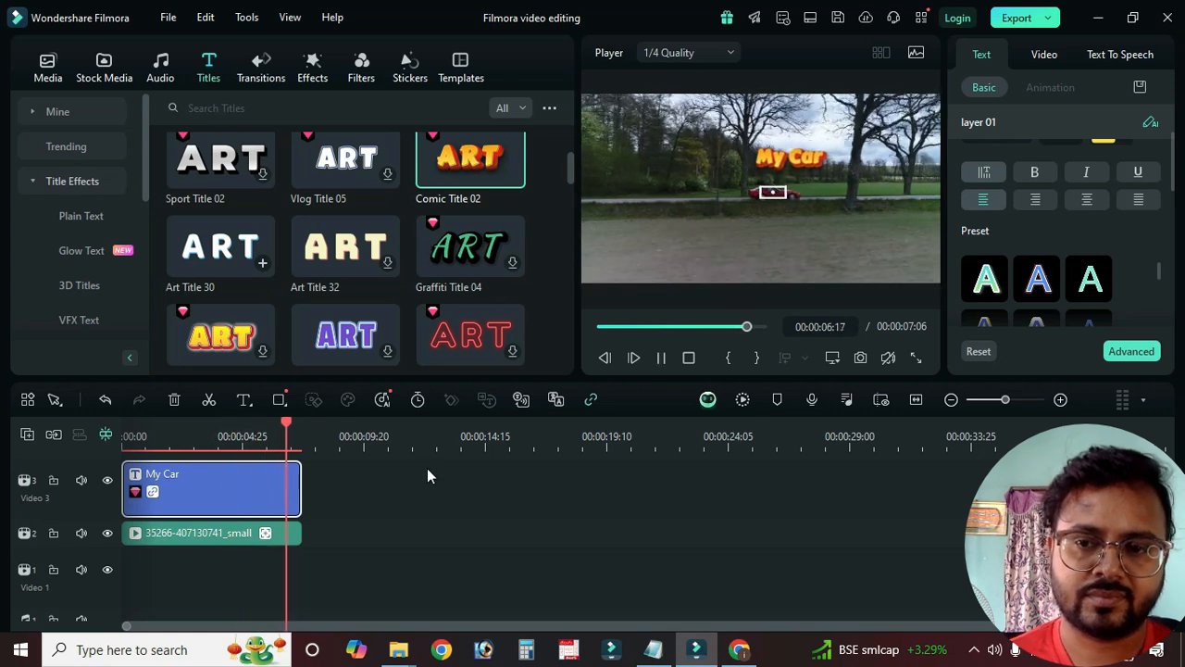
click(689, 357)
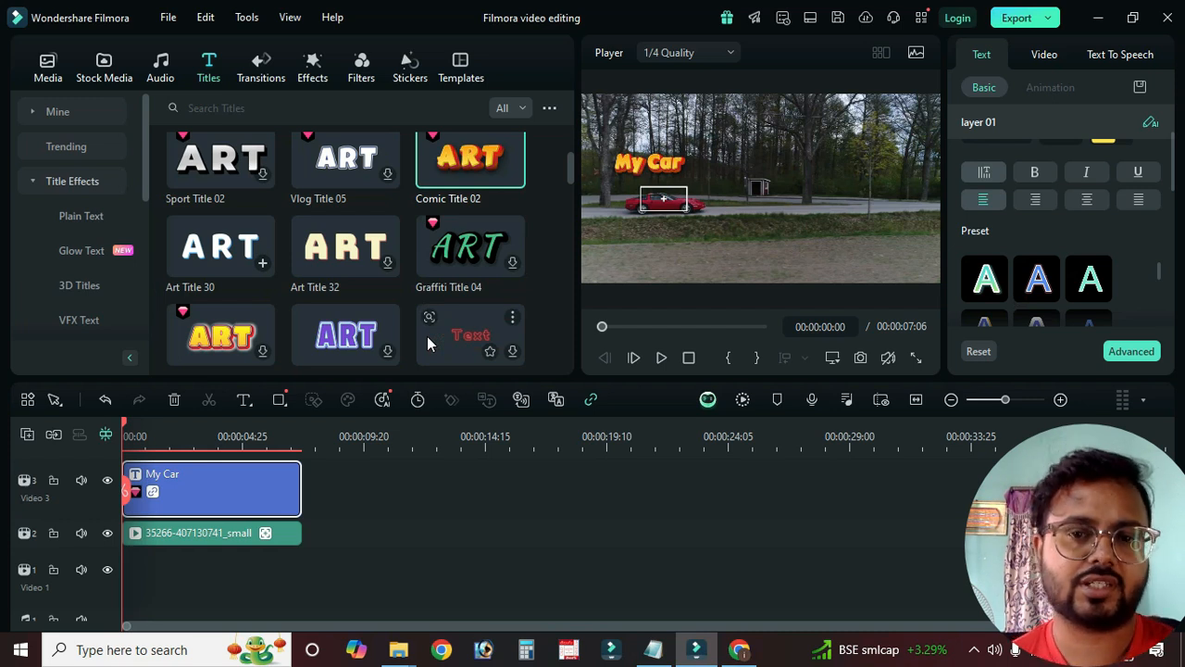
Step: Hide the car clip's tracking box, then rerun the motion tracking analysis and play the result
click(435, 514)
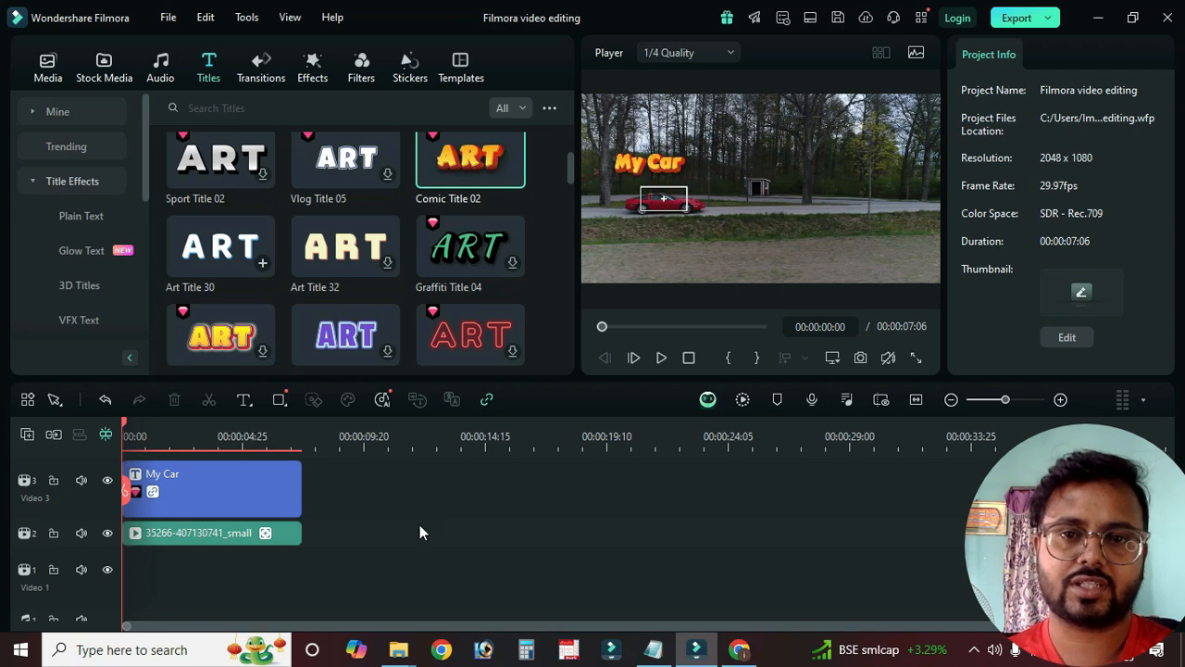
click(235, 533)
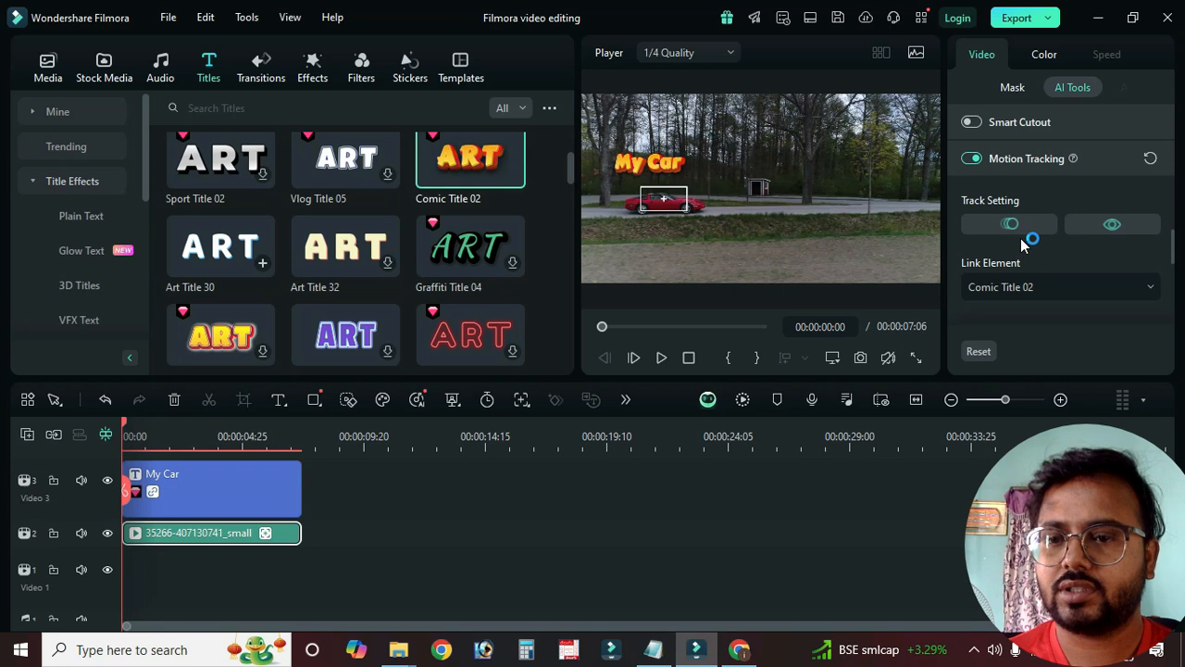
click(1114, 226)
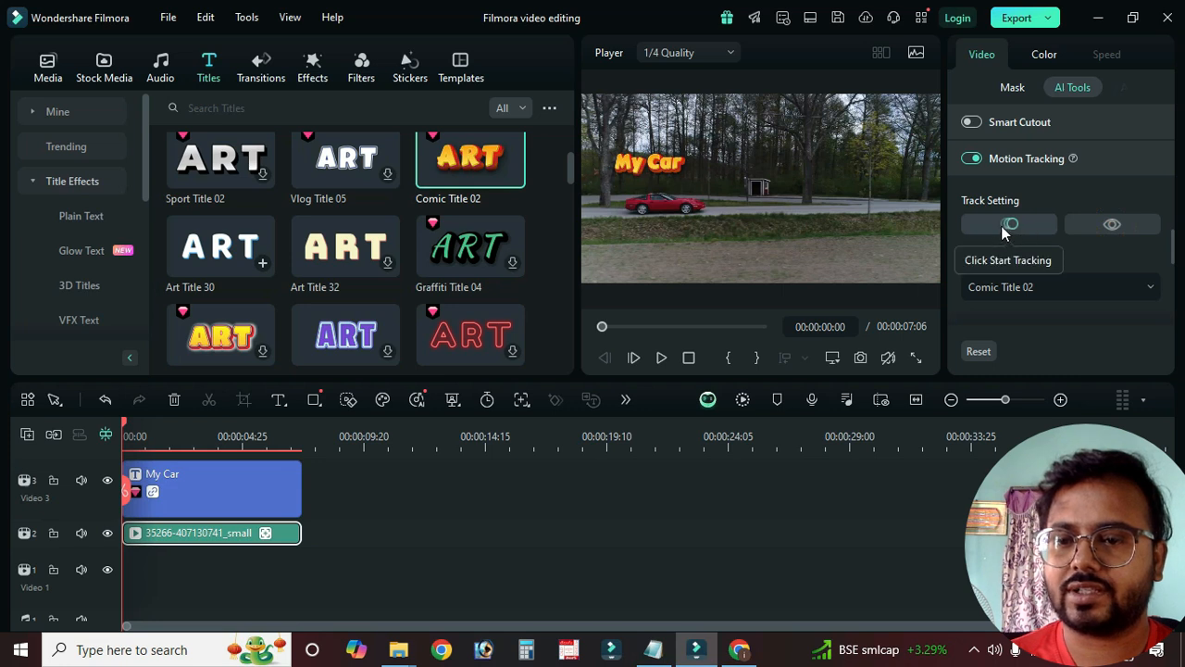
click(1009, 225)
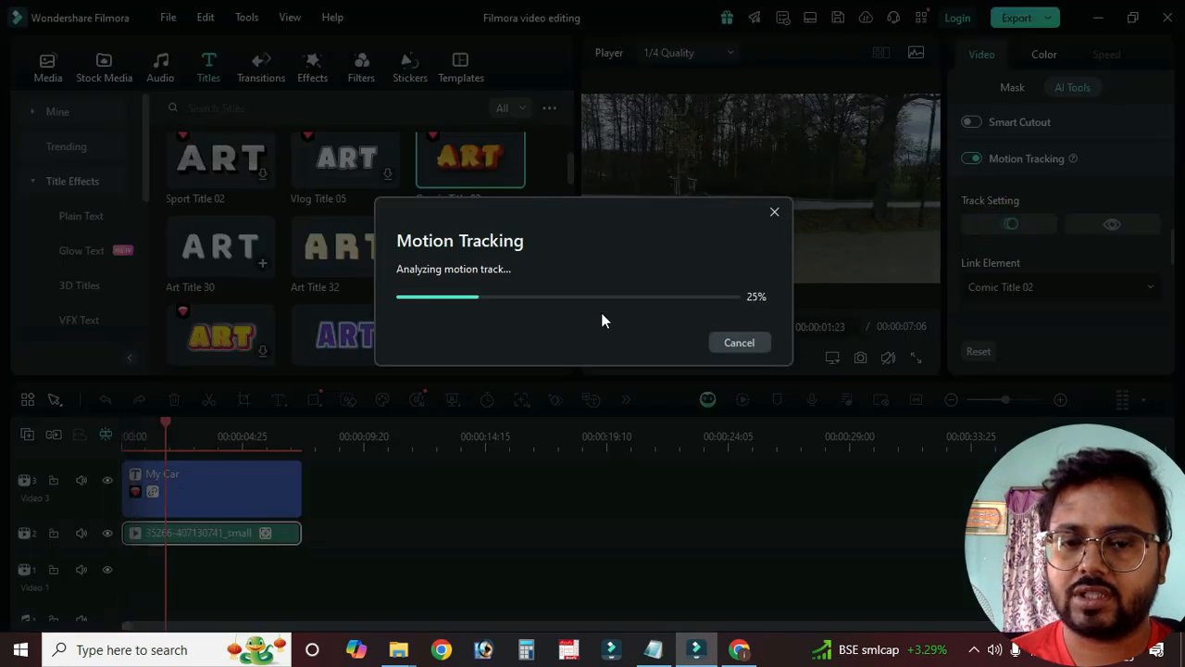
drag(573, 204, 730, 448)
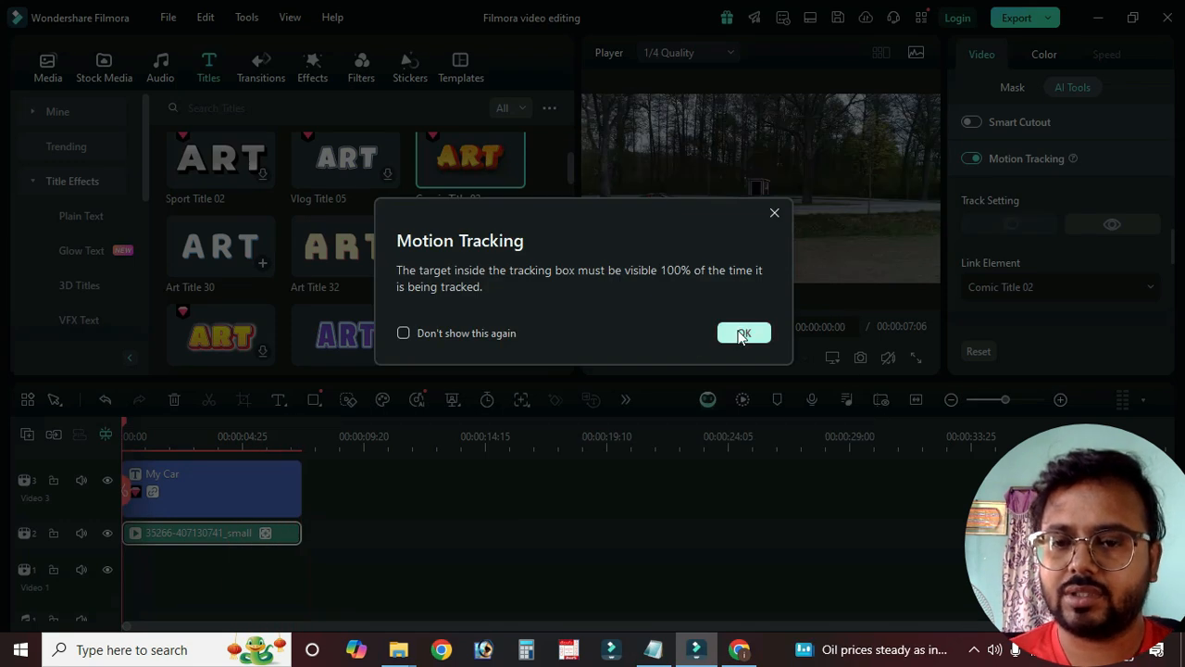
click(755, 334)
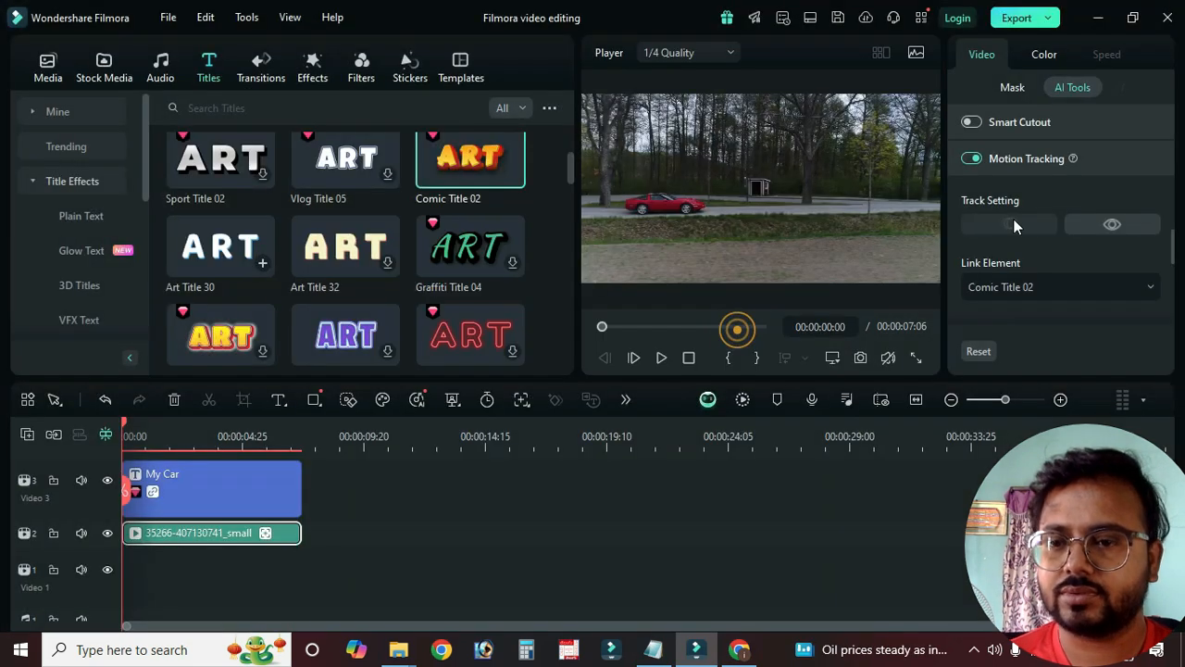
click(662, 360)
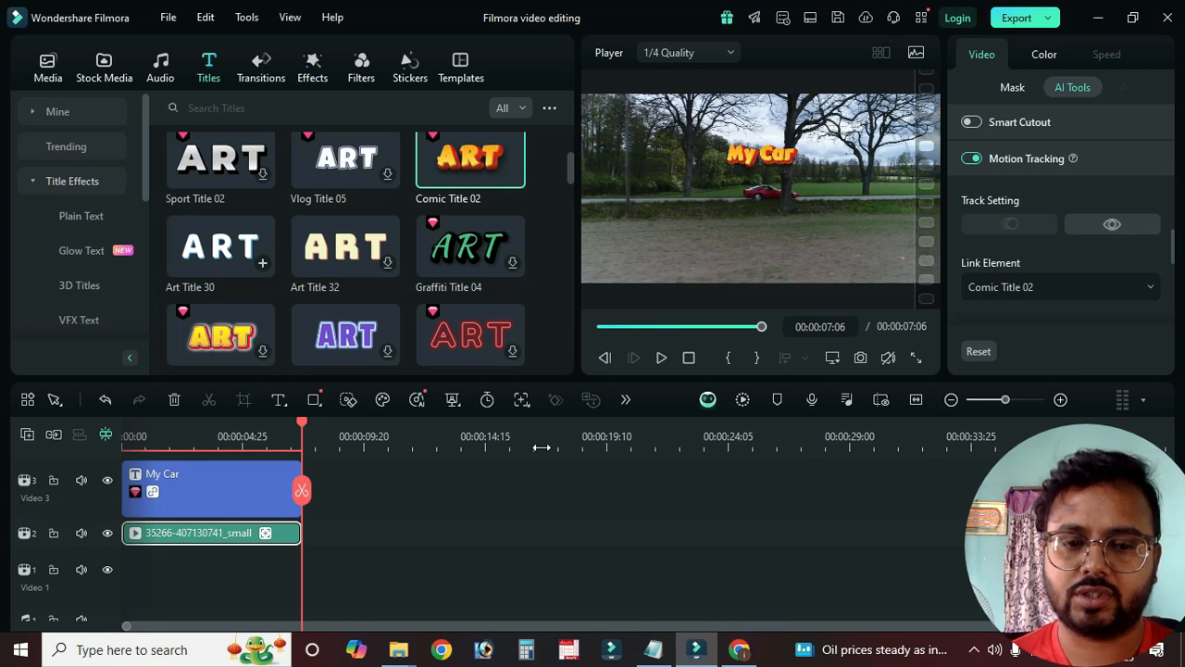
Step: Place the END YEAR HOT OFFER image from the project media on the track above the My Car title, at the timeline start
click(217, 482)
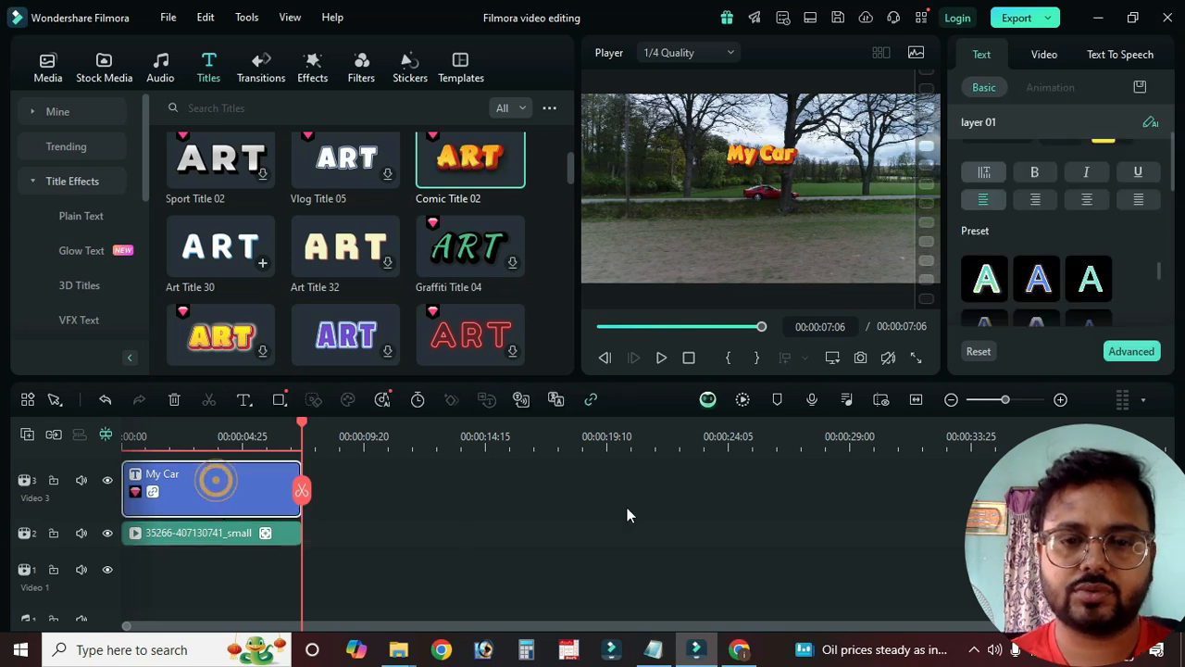
click(60, 77)
scroll(397, 266, down, 2)
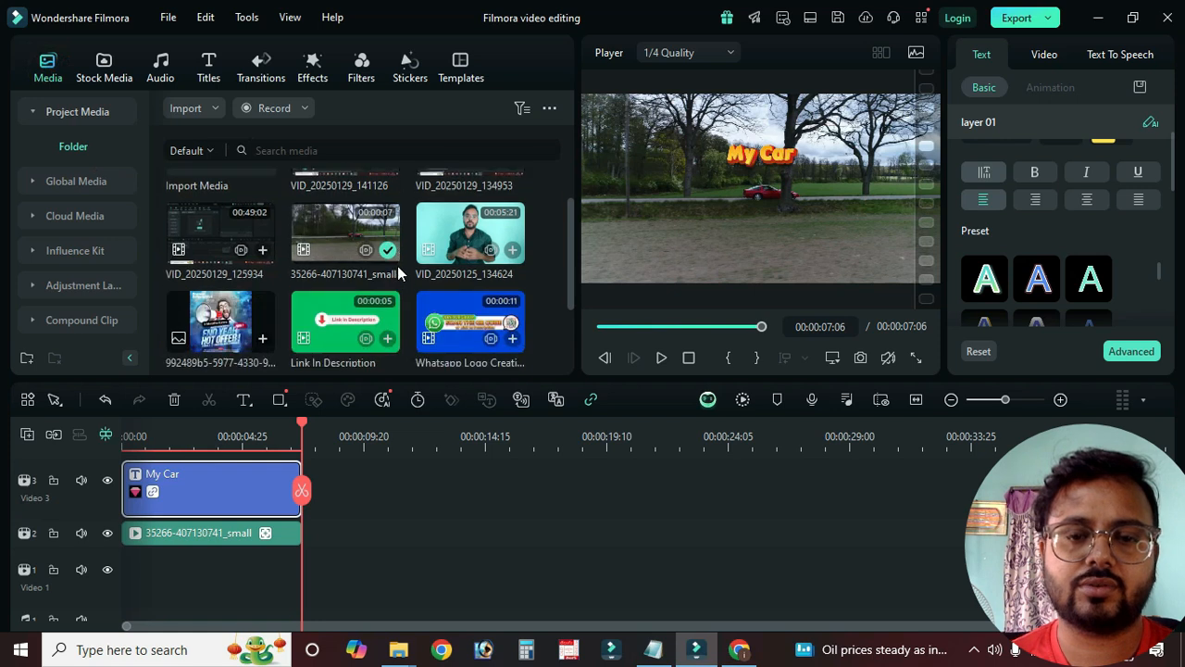
scroll(397, 266, down, 1)
drag(220, 262, 333, 403)
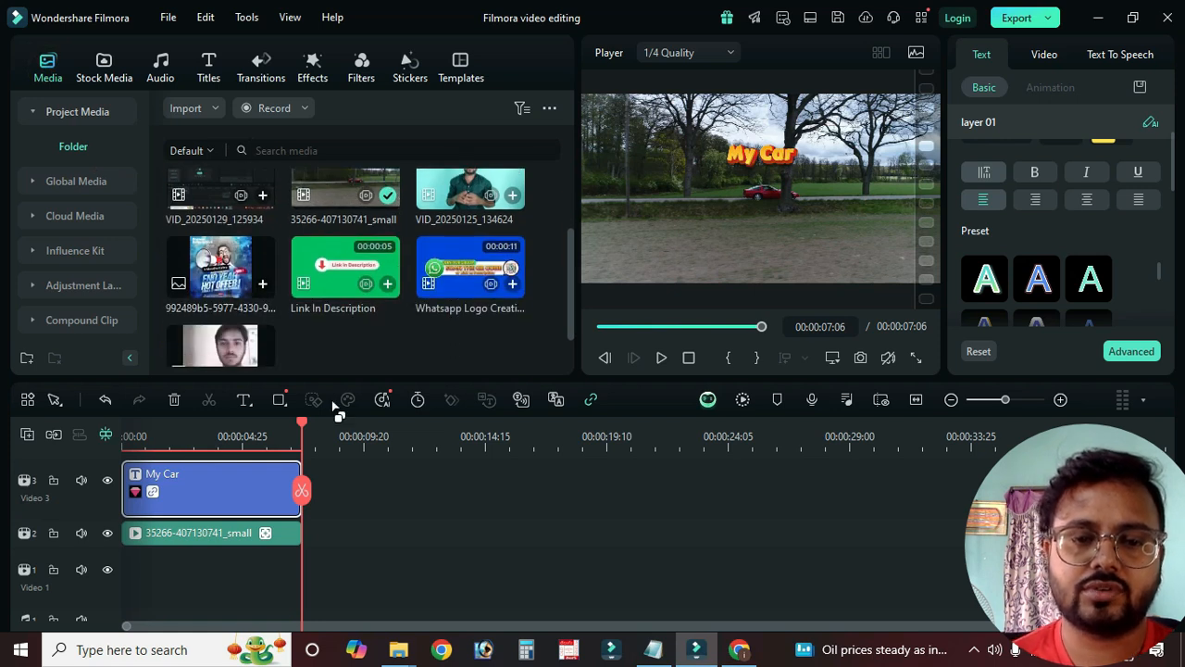
scroll(368, 346, up, 1)
scroll(367, 346, down, 2)
drag(221, 221, 126, 461)
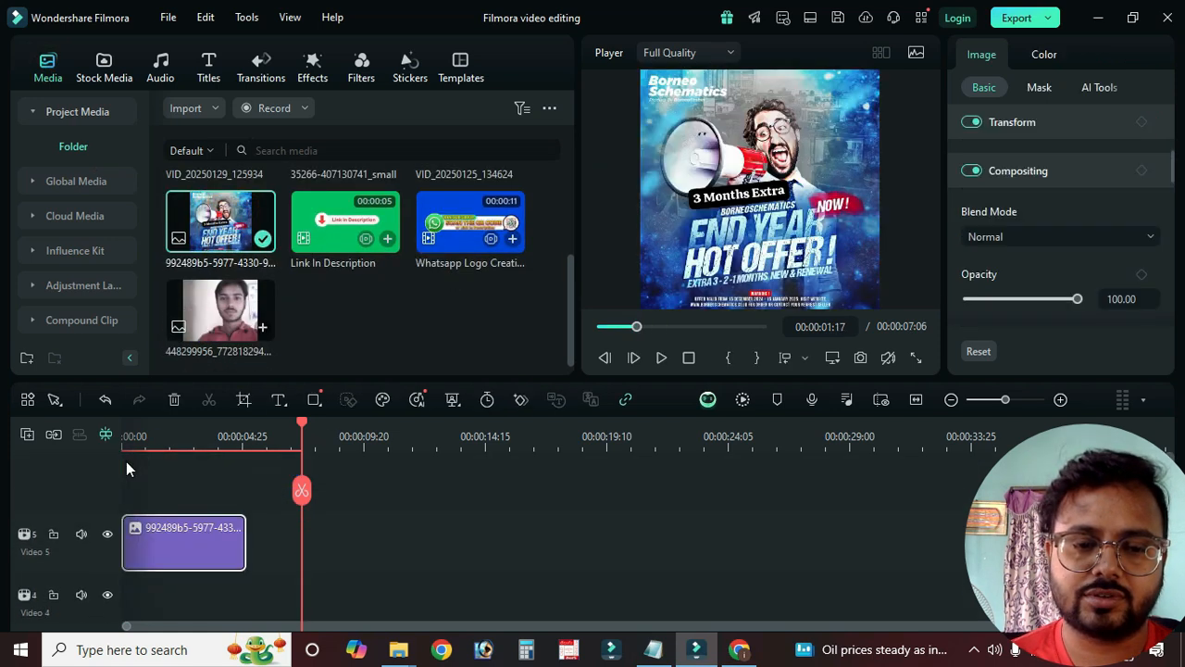
Step: Go to 00:00:01:16 and shrink the offer image to about 29% scale, keeping it near the frame's upper edge
scroll(310, 520, down, 1)
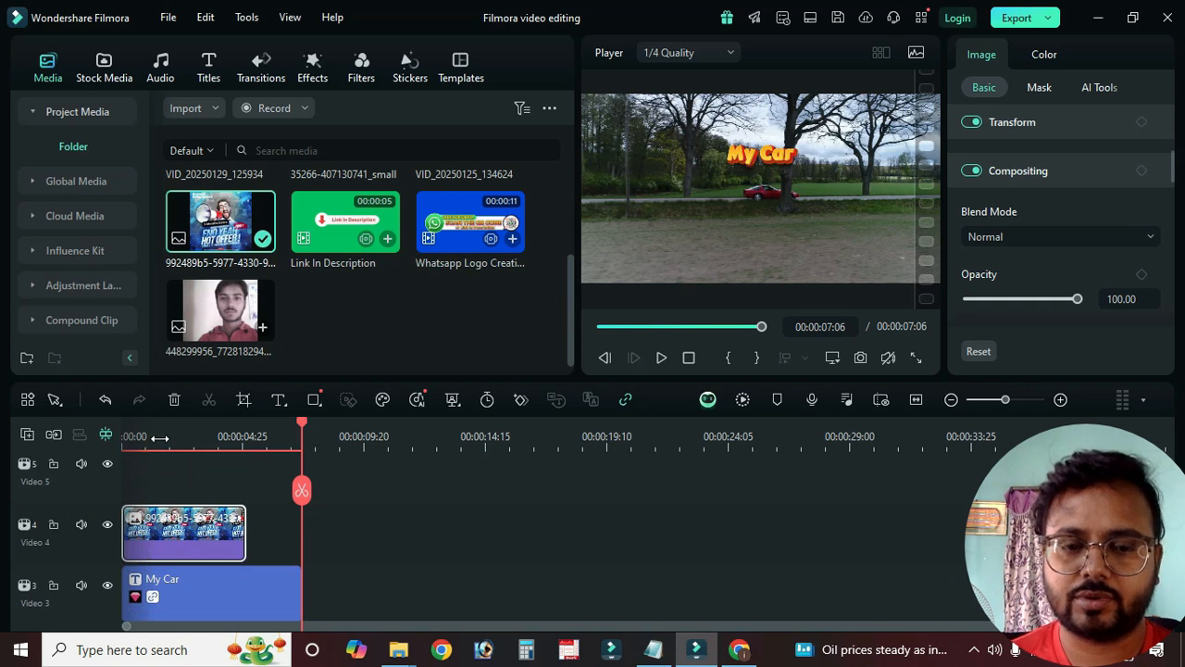
click(159, 437)
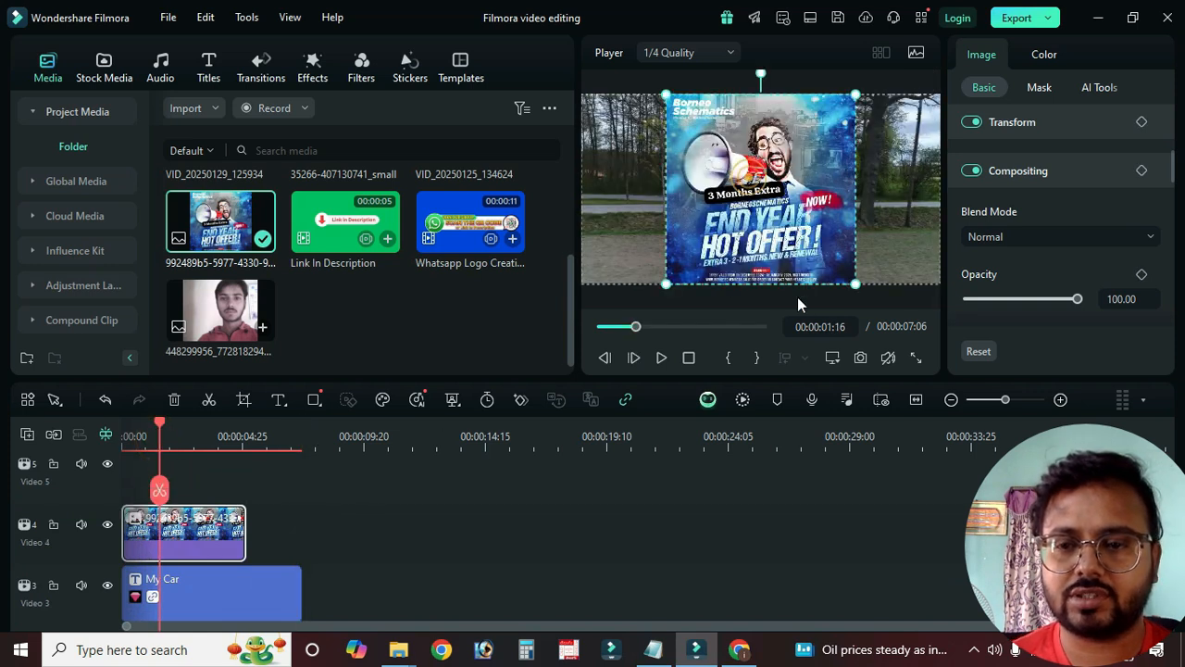
drag(854, 283, 724, 153)
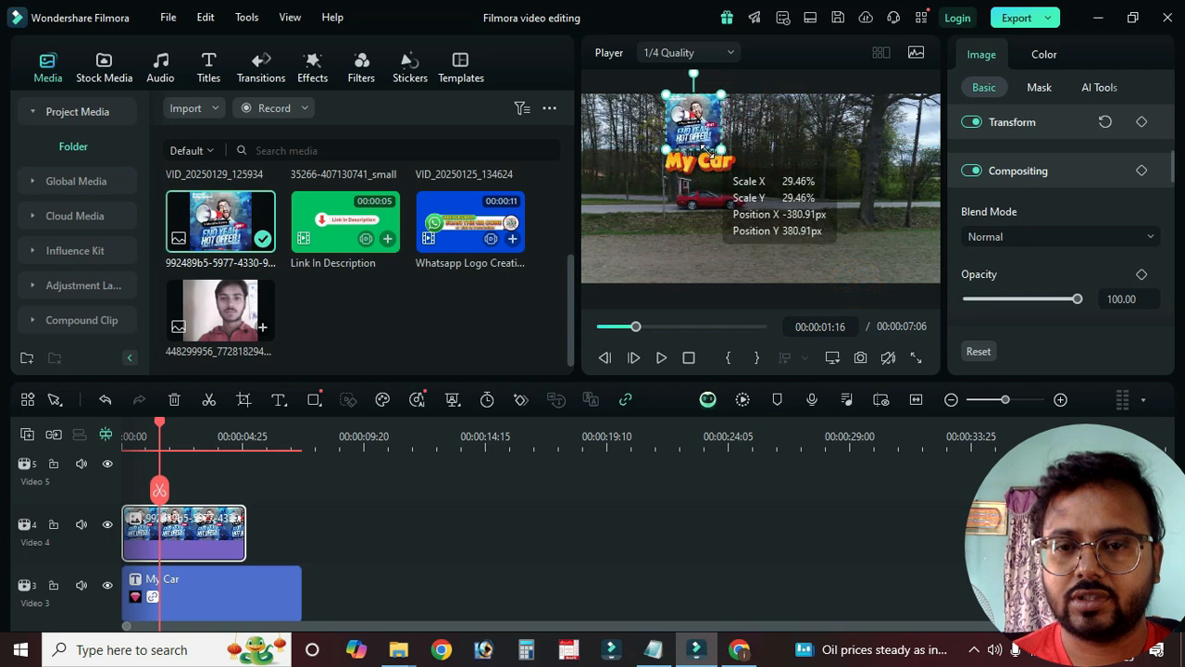
Step: Link the offer image to the car clip's motion tracking instead of Comic Title 02 and place it just above the red car
click(266, 585)
scroll(278, 581, down, 1)
click(254, 599)
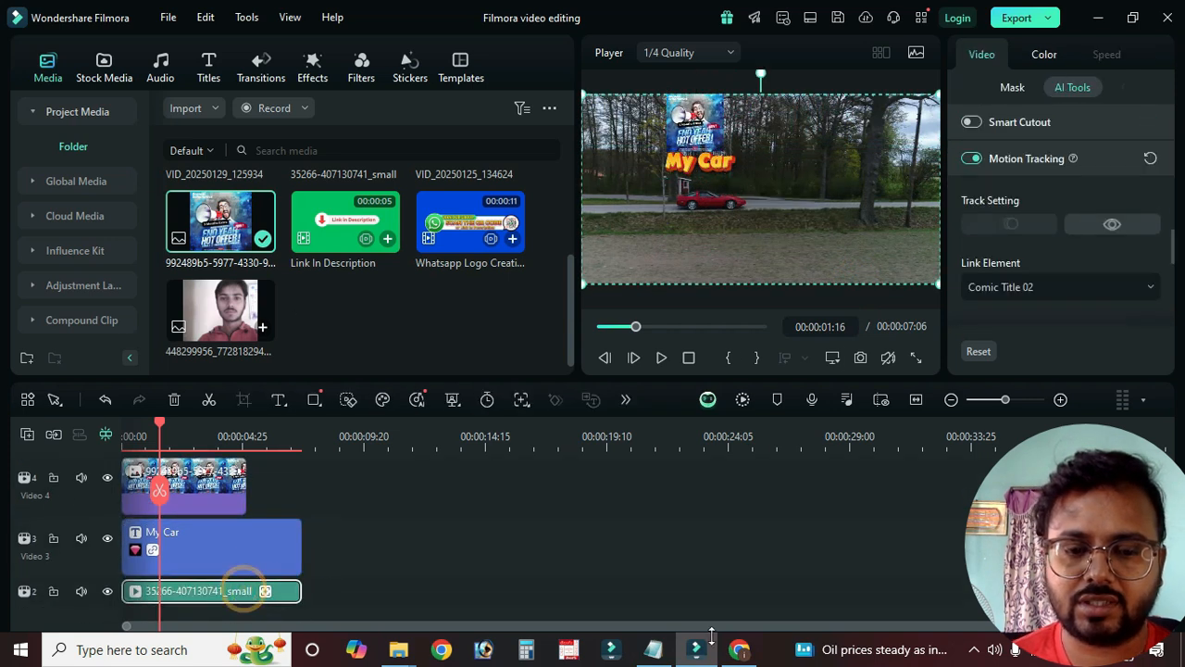
click(1102, 285)
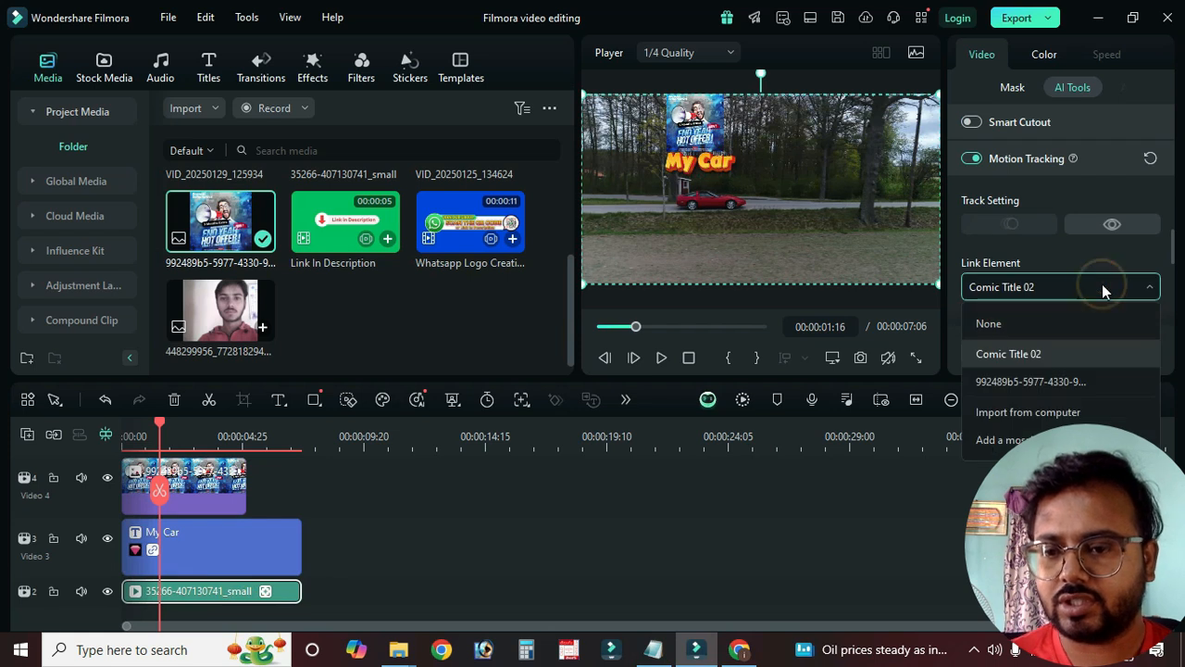
click(1098, 380)
drag(709, 202, 694, 150)
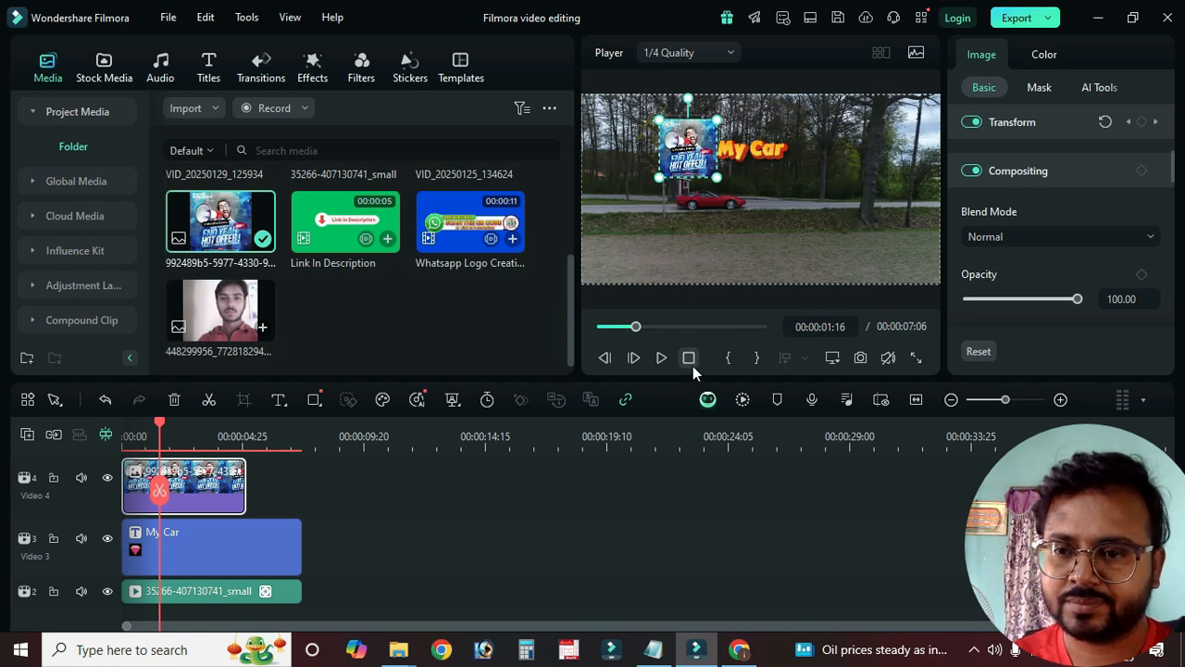
Step: Check the offer image's position and the car clip's tracking link, and play the clip from the start
scroll(1075, 246, up, 4)
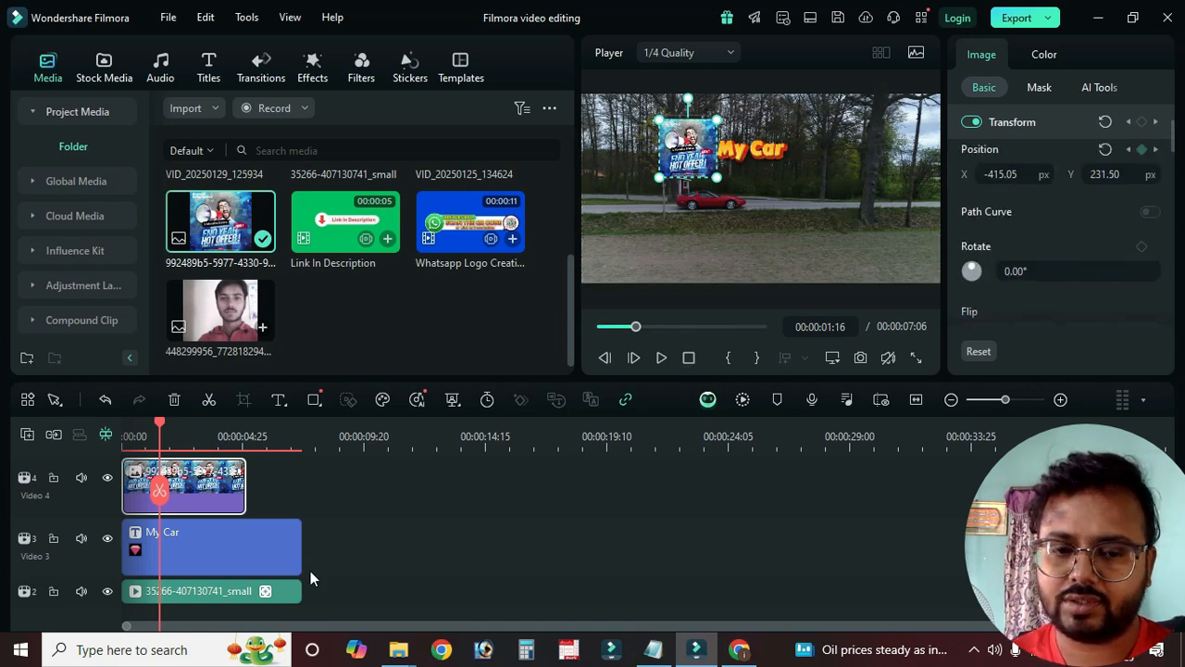
click(278, 553)
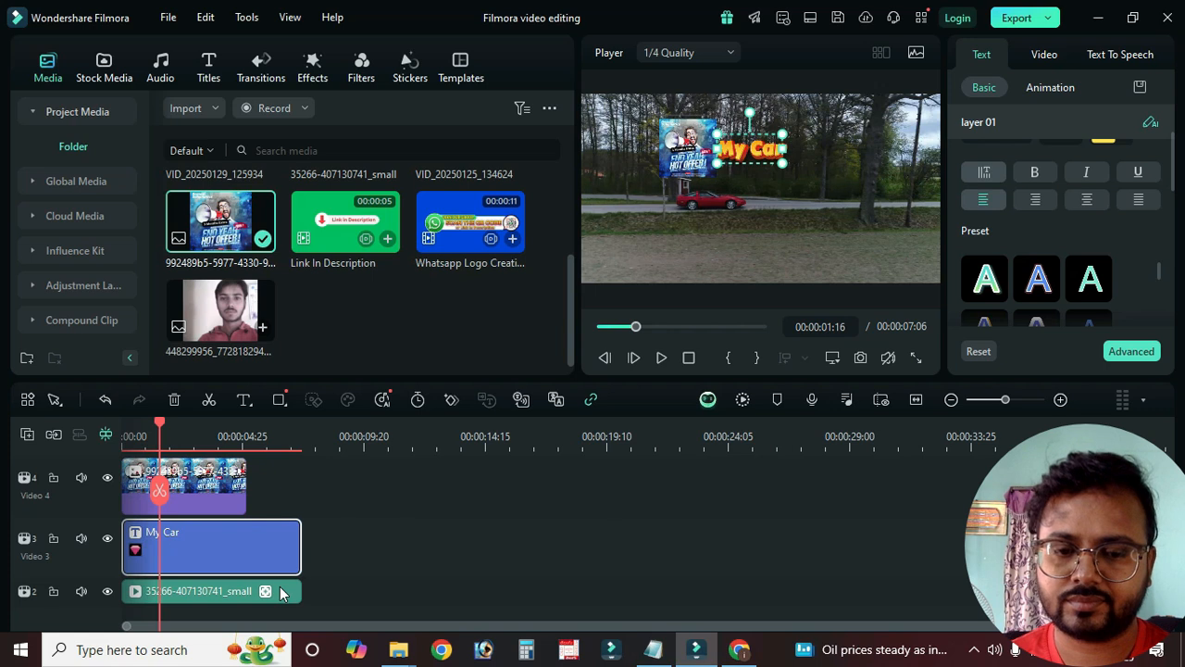
click(282, 593)
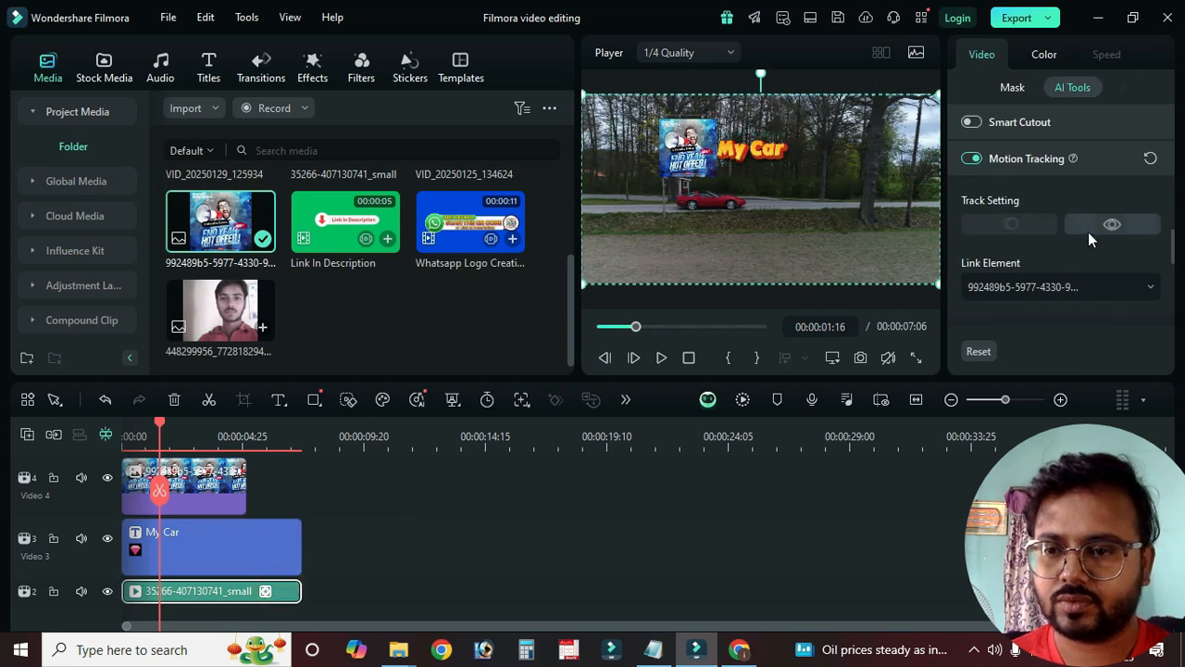
click(689, 358)
key(space)
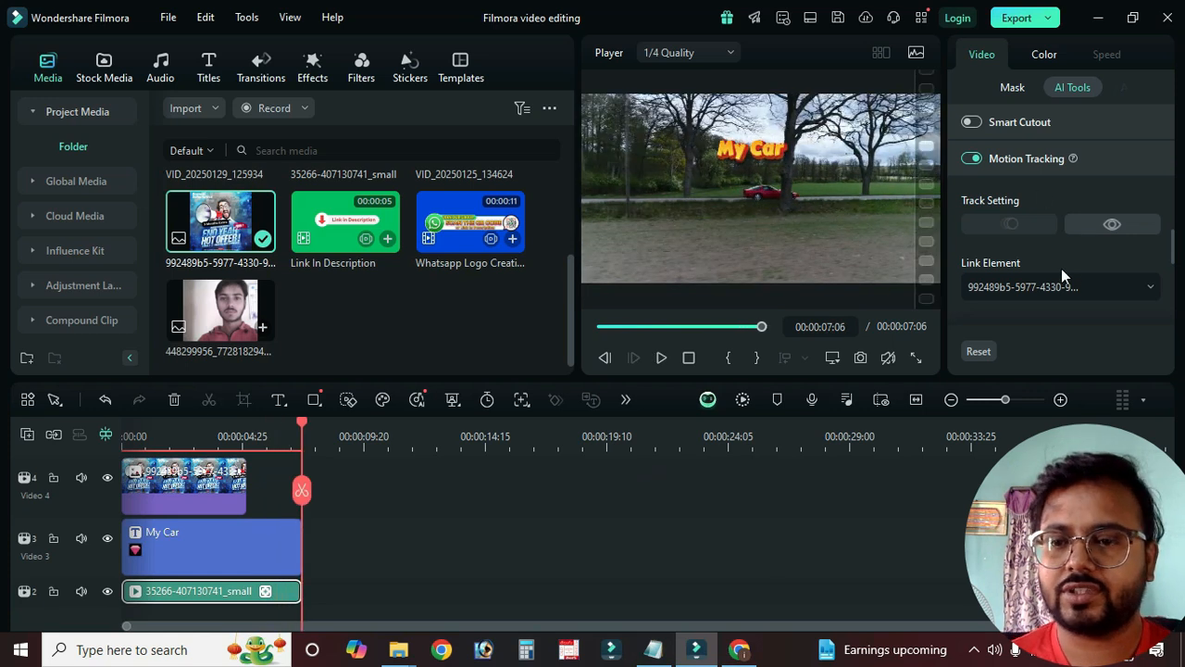
scroll(1063, 268, down, 2)
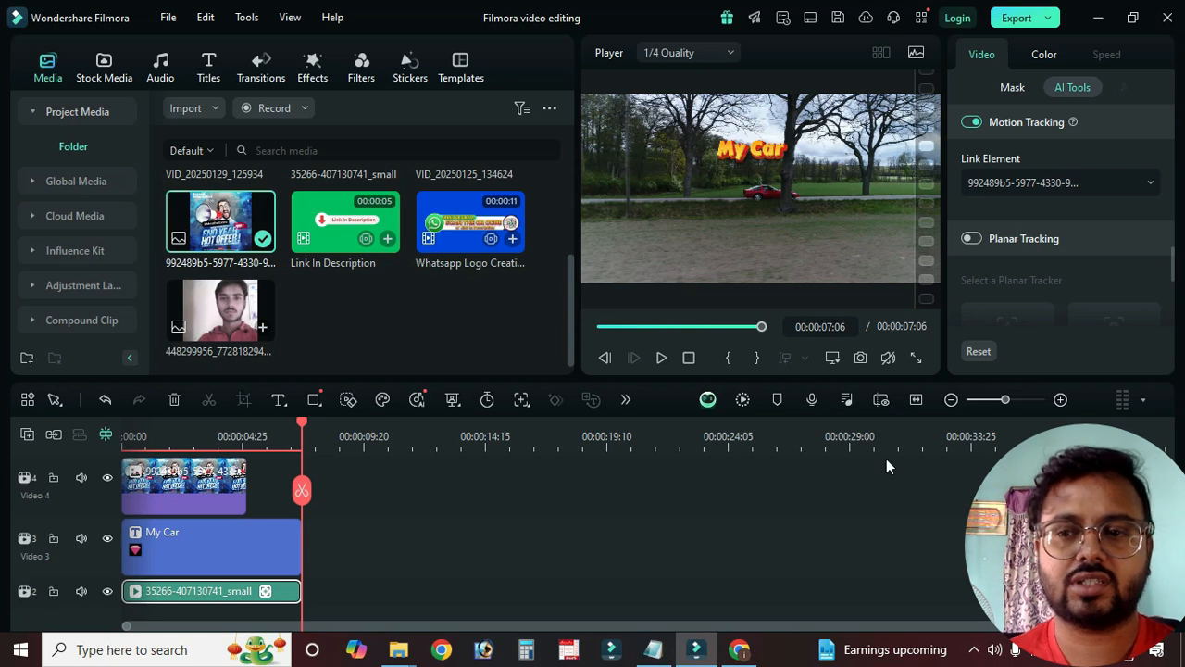
click(532, 537)
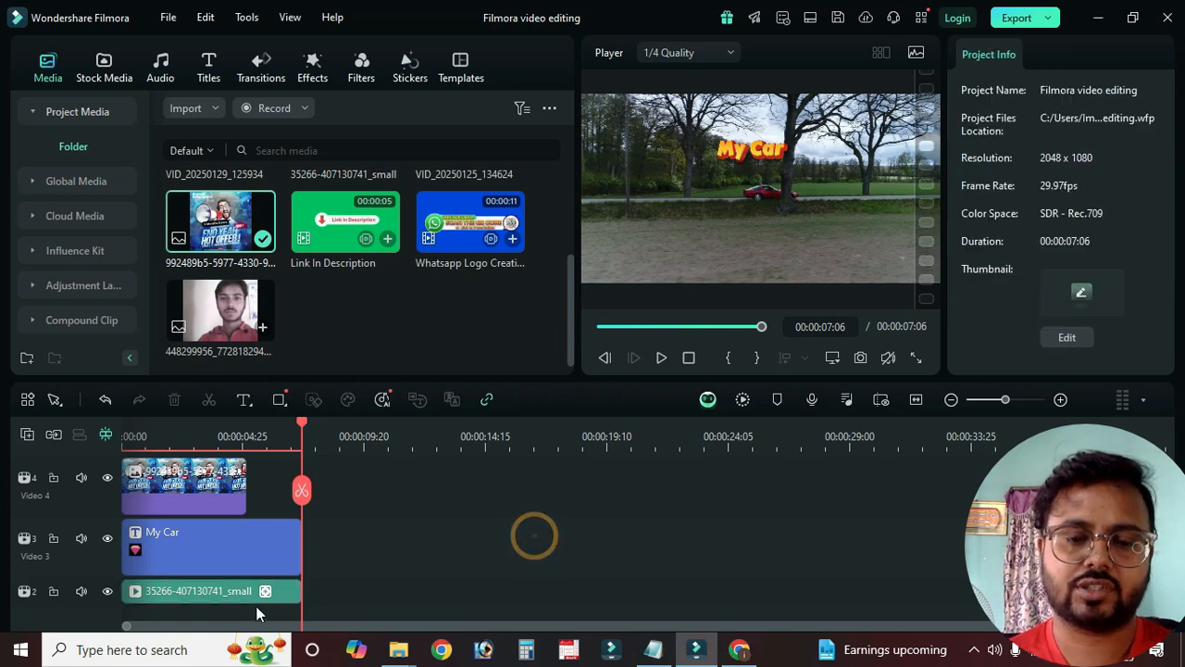
click(230, 598)
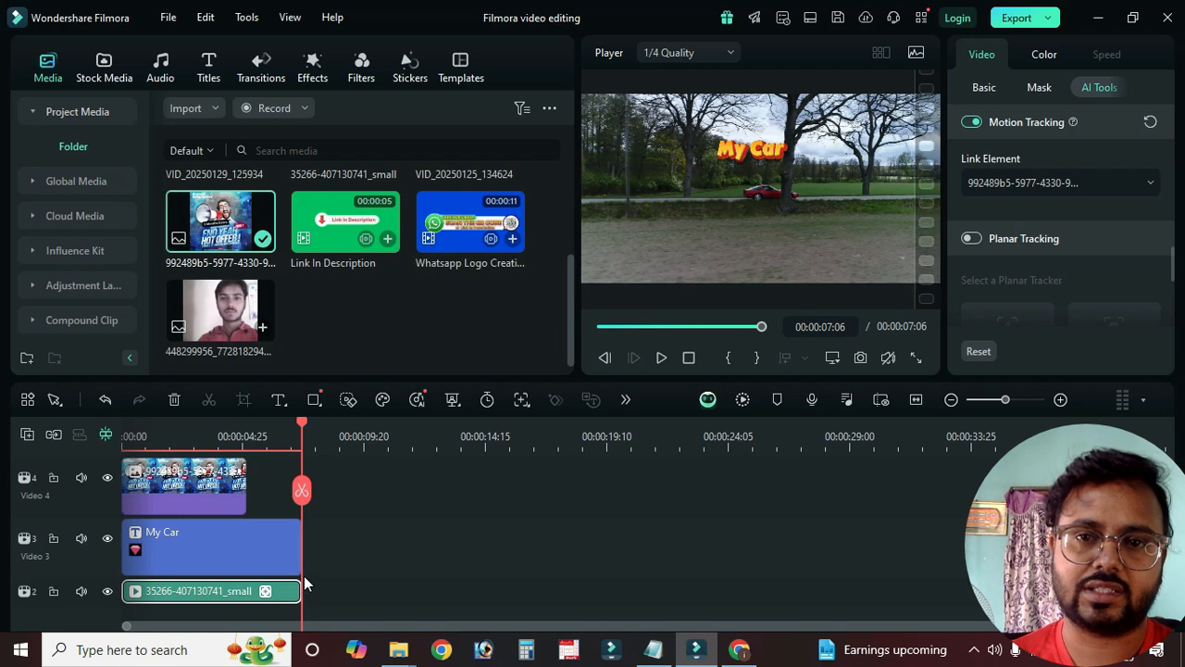
Step: Return the playhead to the start and delete all clips from the timeline
click(455, 514)
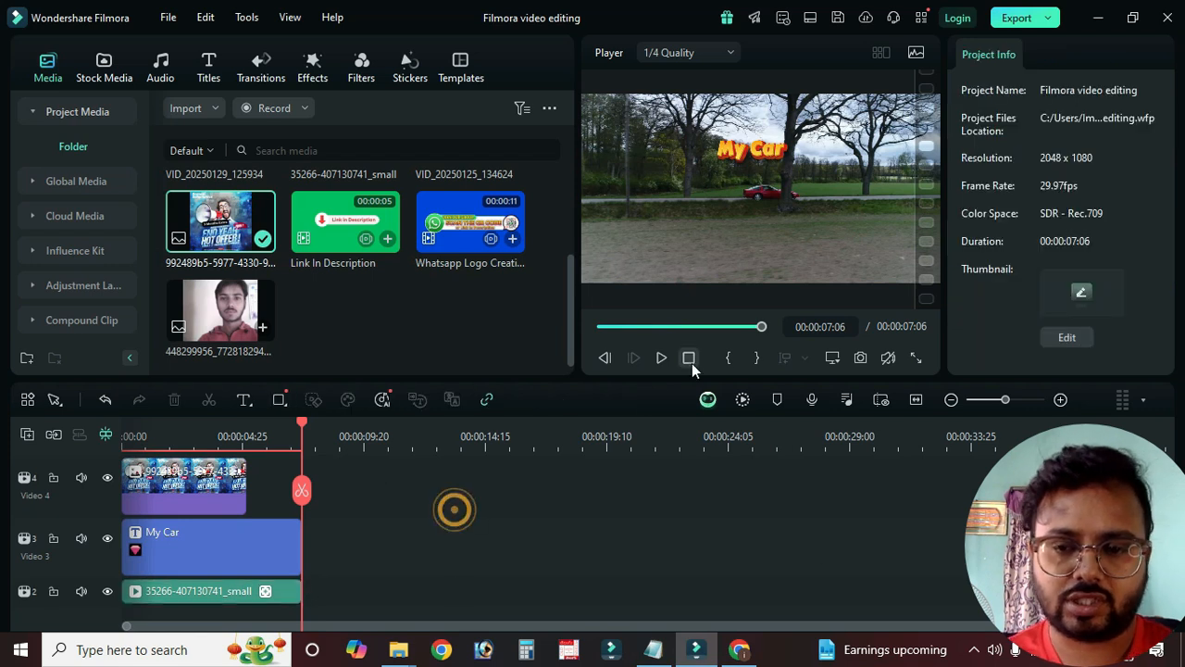
click(690, 359)
click(496, 546)
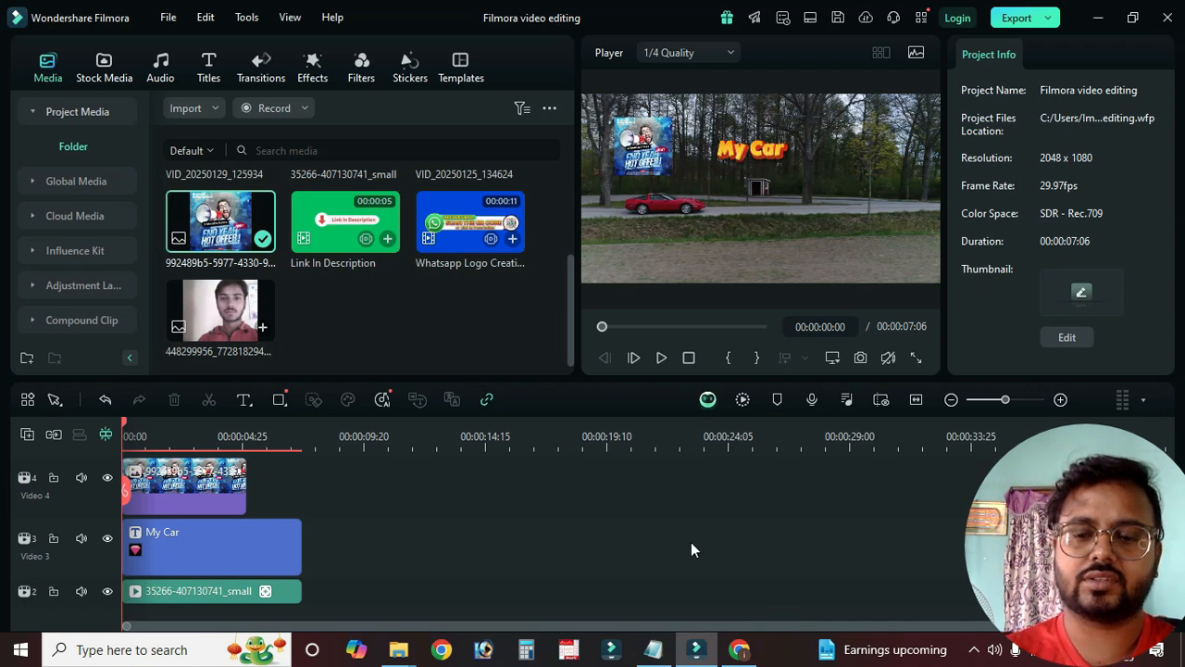
drag(400, 468, 278, 592)
click(414, 511)
key(ctrl+a)
key(Delete)
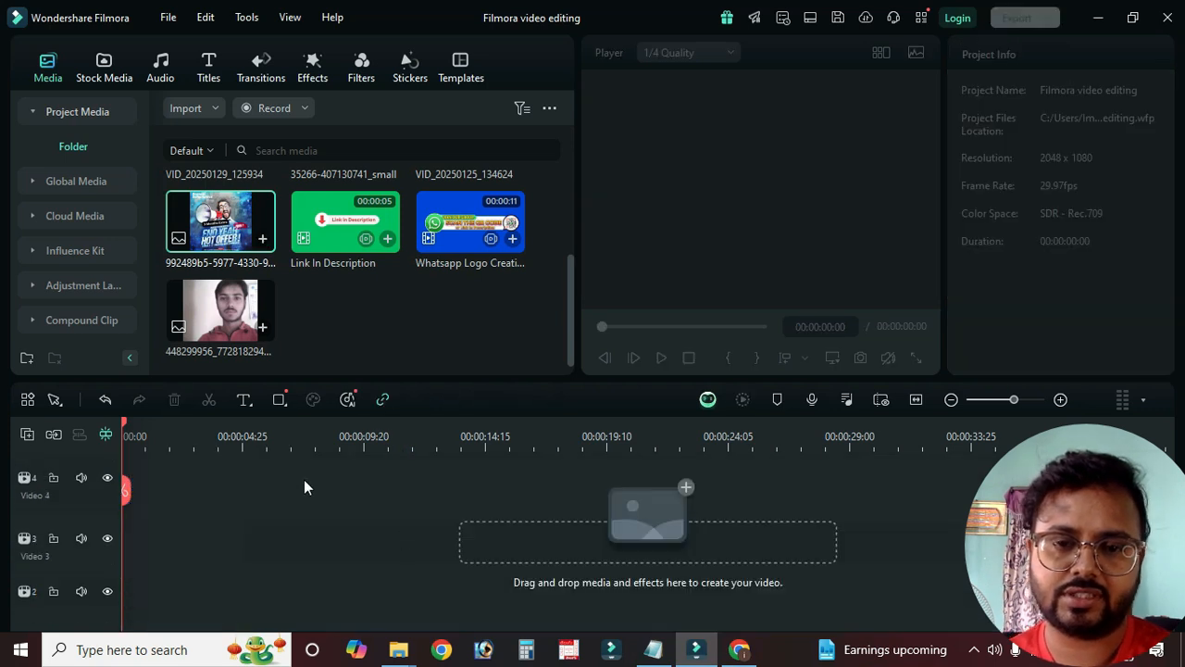
Step: Add the VID_20250125_134624 talking clip from the project media to the start of the Video 3 track
scroll(371, 277, up, 3)
drag(470, 320, 113, 559)
click(473, 350)
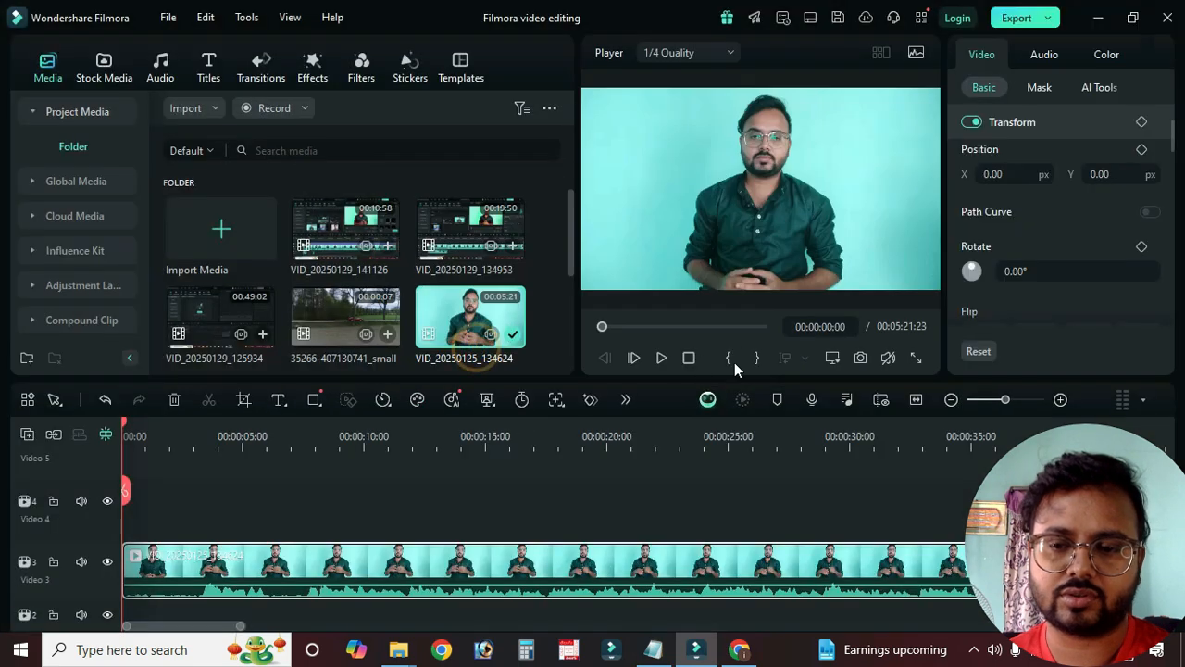
Step: Trim about 7.7 seconds off the beginning of the talking clip in two cuts, keeping it at the timeline start
click(662, 560)
click(202, 426)
drag(201, 420, 201, 424)
key(alt+[)
drag(124, 421, 229, 463)
key(ctrl+b)
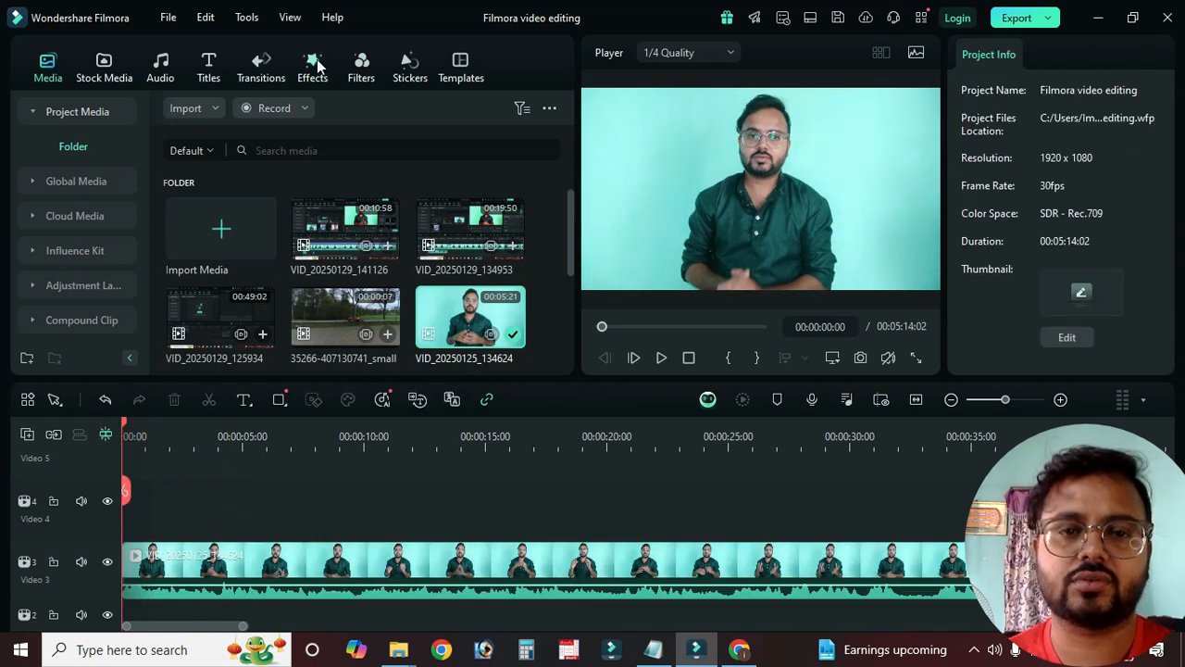
Step: Try the Flicker Jitter 03 effect above the start of the talking clip, play it, and remove it
click(315, 74)
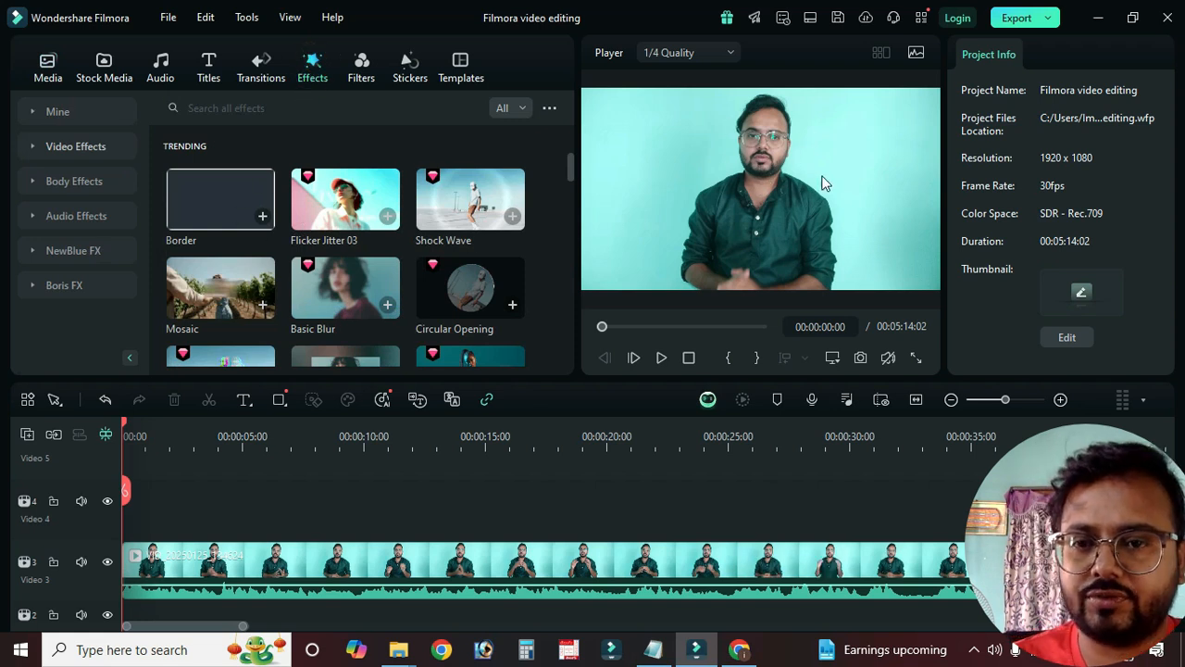
drag(347, 199, 125, 504)
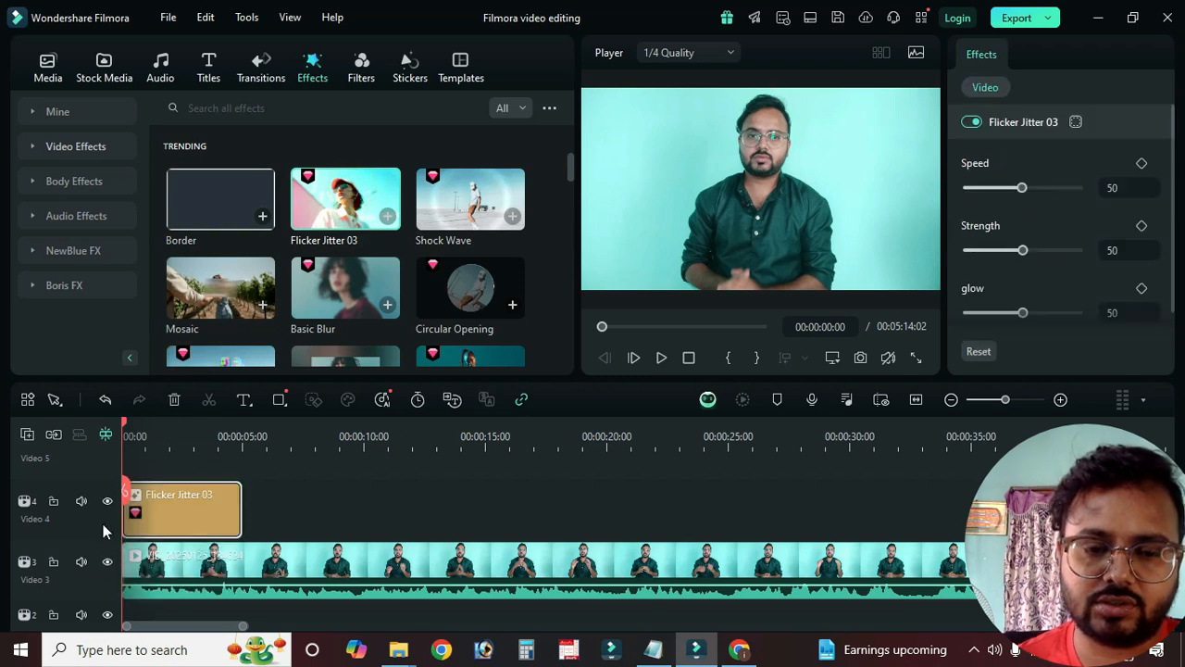
key(space)
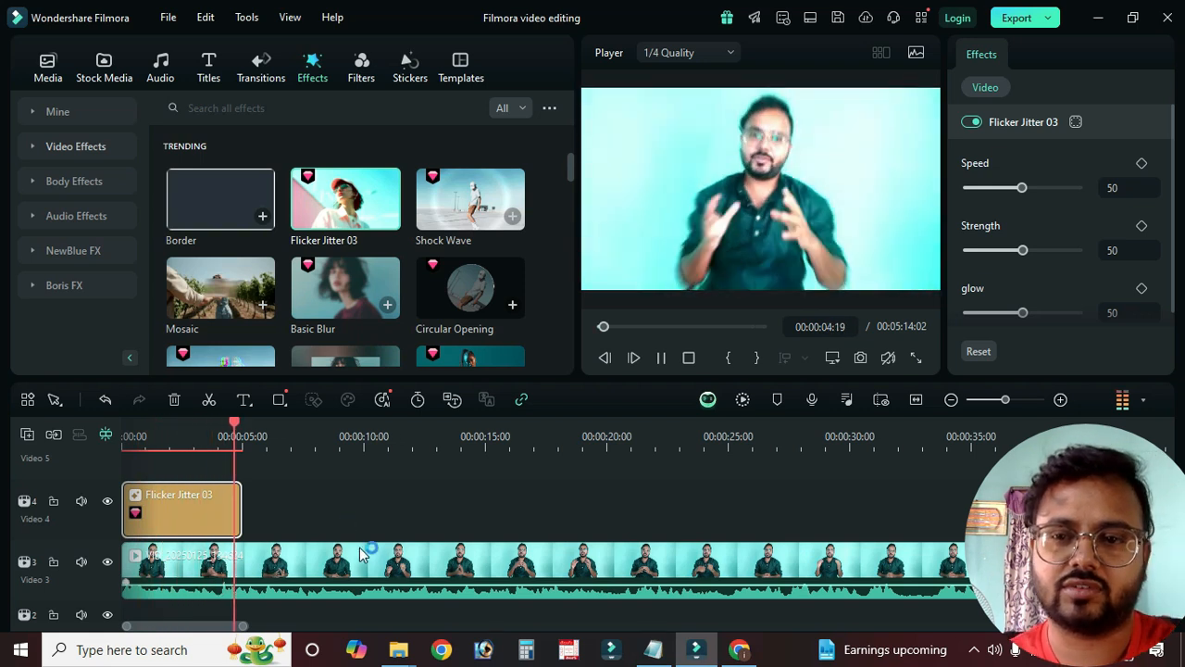
key(space)
key(Delete)
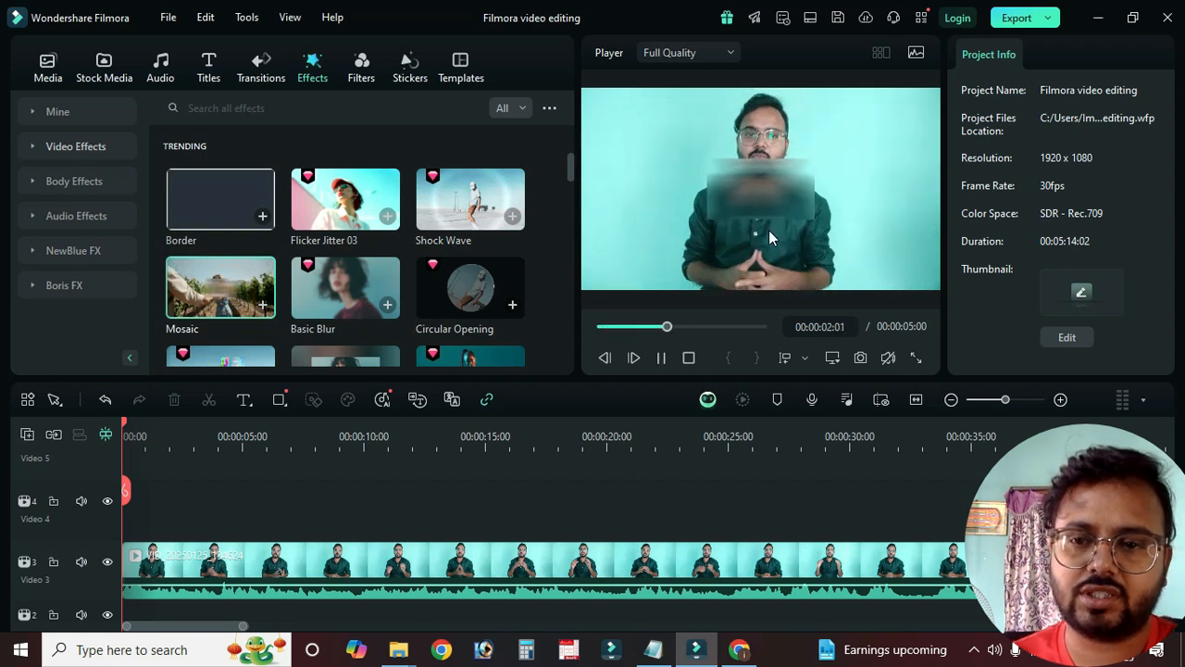
Step: Preview the Mosaic effect, add it on the Video 4 track above the talking clip, and move the playhead to 00:00:11:10
click(765, 206)
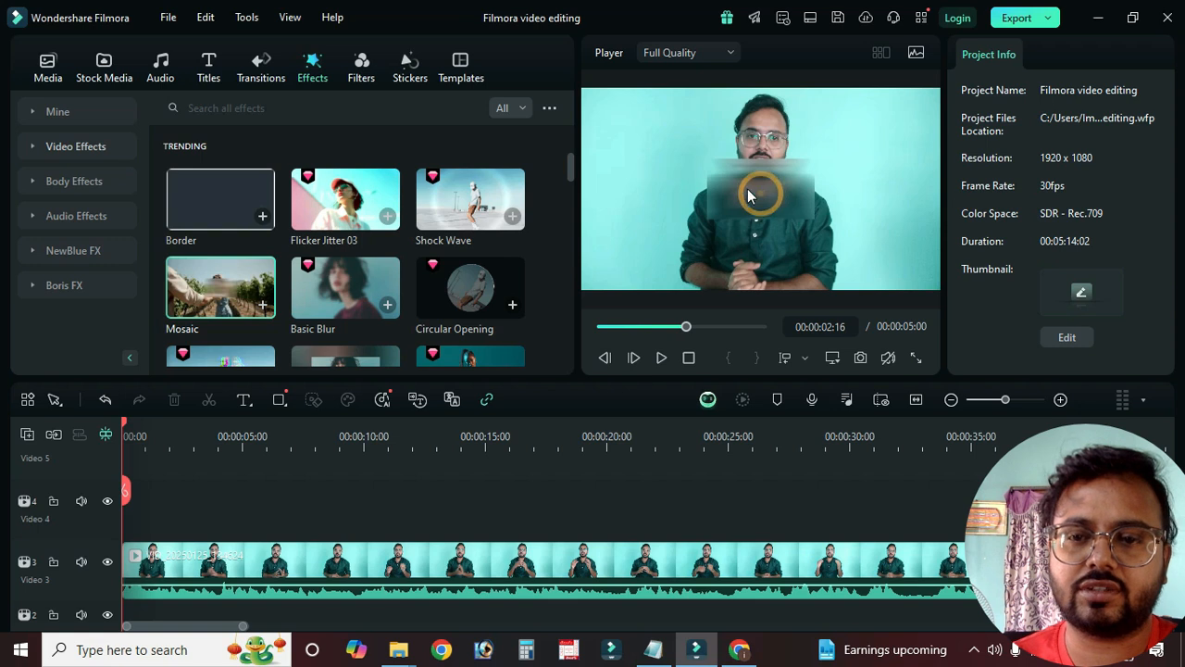
drag(233, 293, 489, 505)
click(398, 447)
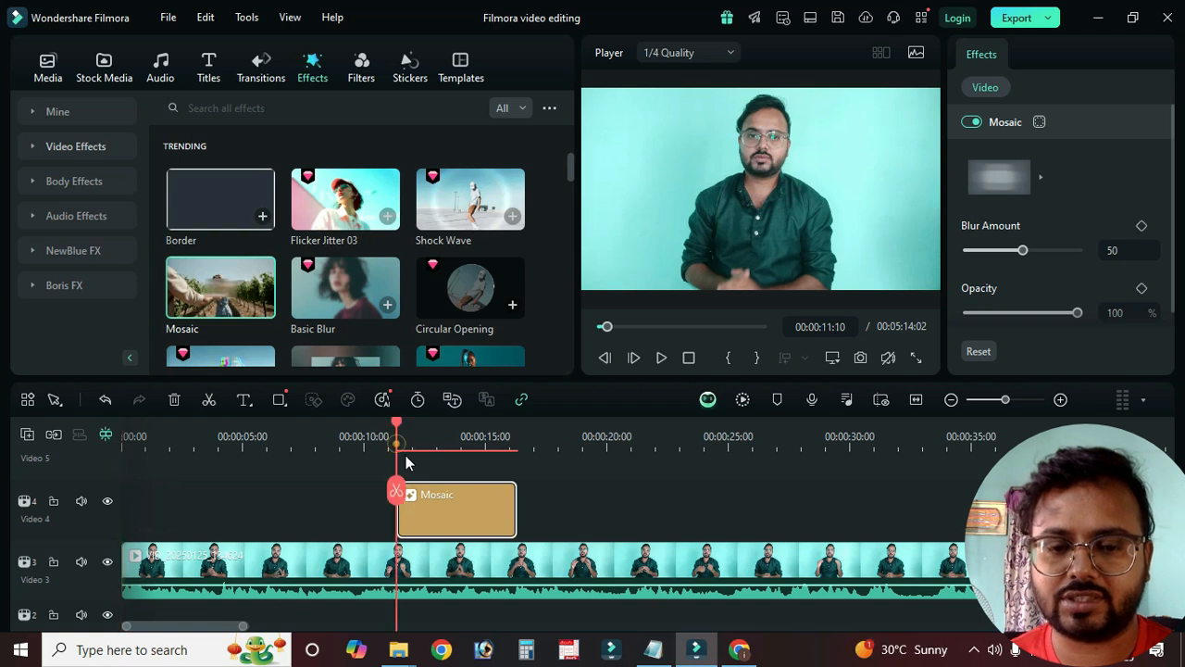
Step: Try the mosaic area over the man's face and settle it over his chest
click(772, 187)
drag(771, 193, 782, 150)
drag(790, 232, 791, 239)
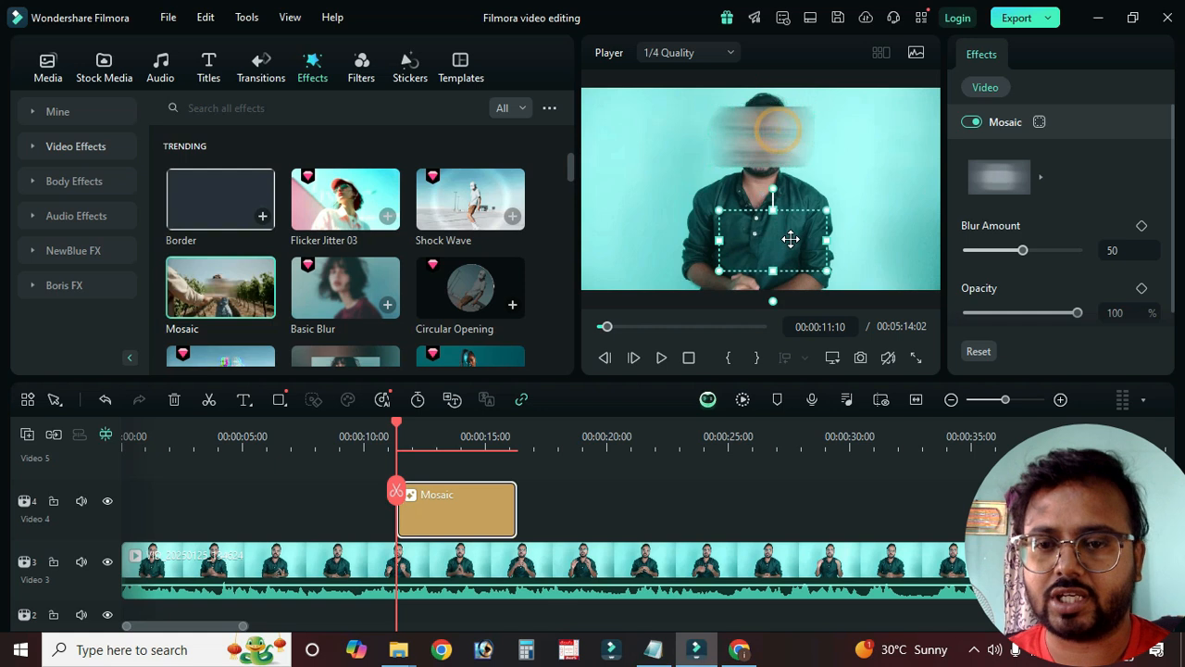
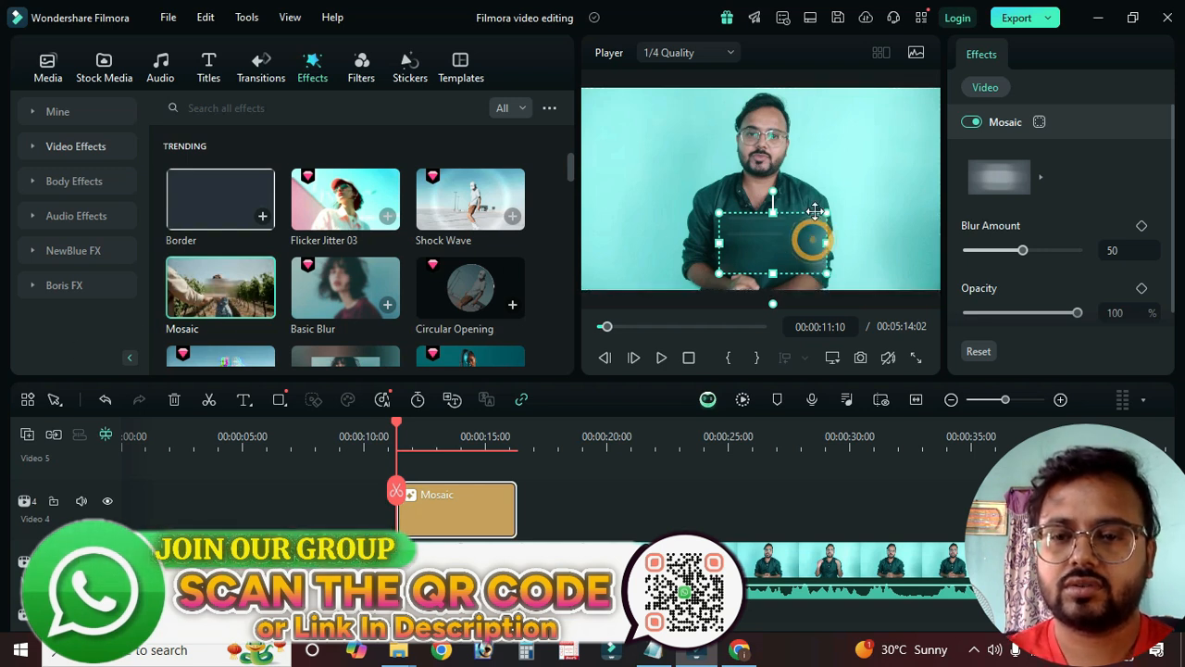
drag(810, 238, 785, 222)
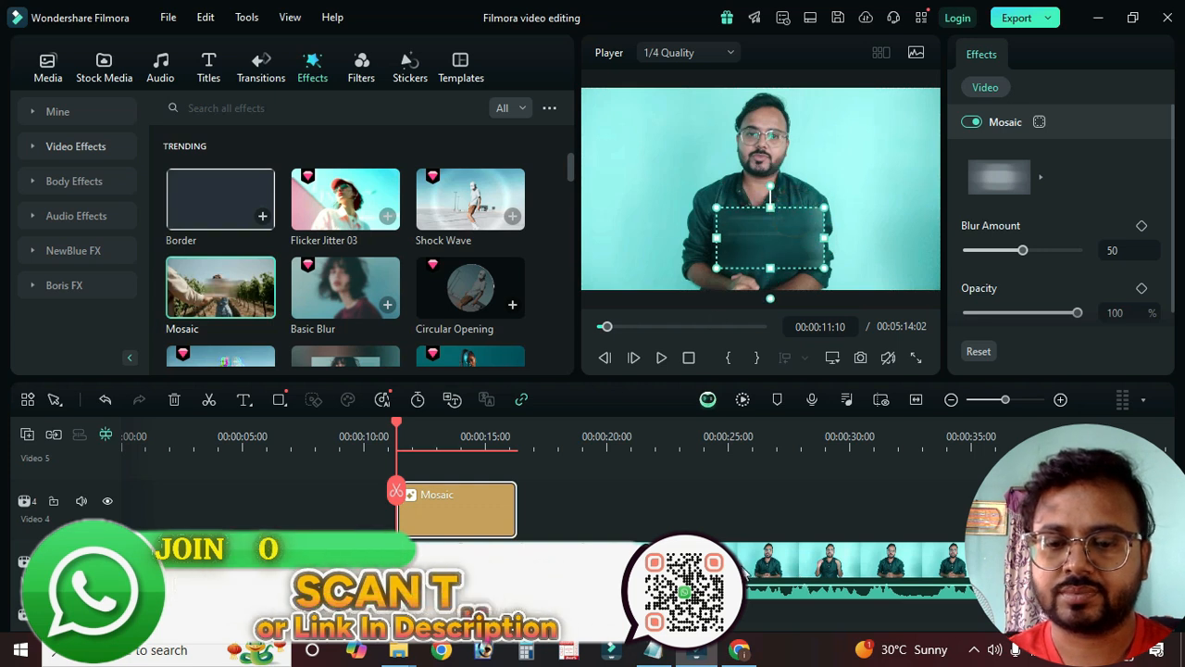
Step: Turn on Motion Tracking in the AI tools of the talking clip
click(752, 579)
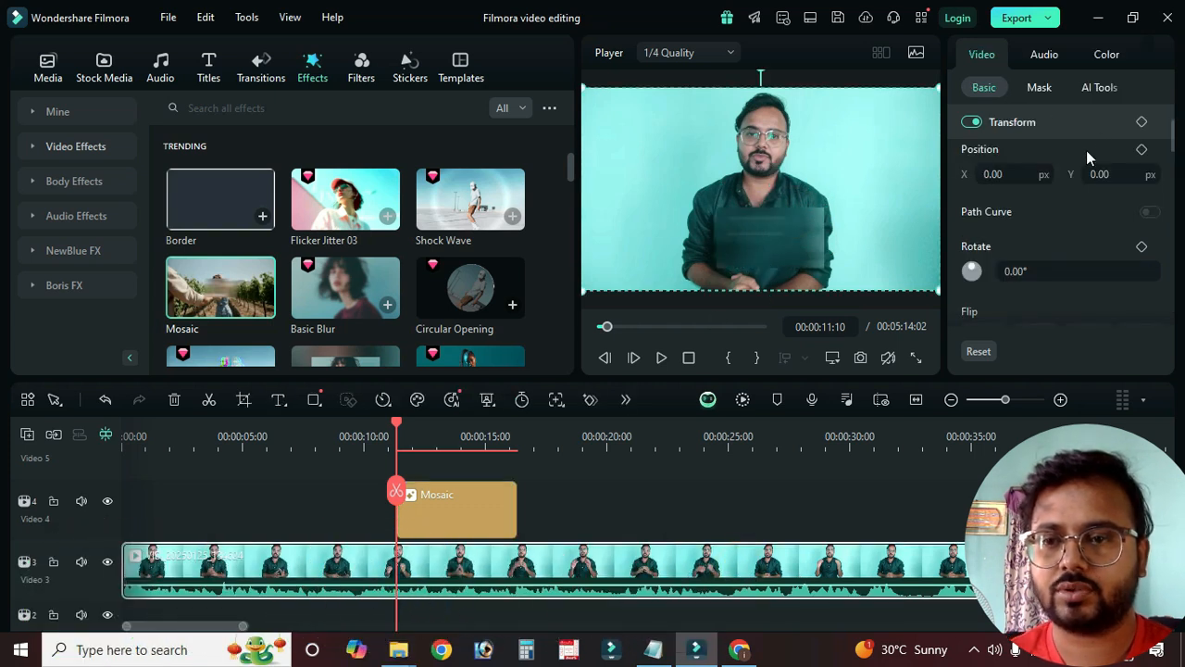
scroll(1061, 250, down, 3)
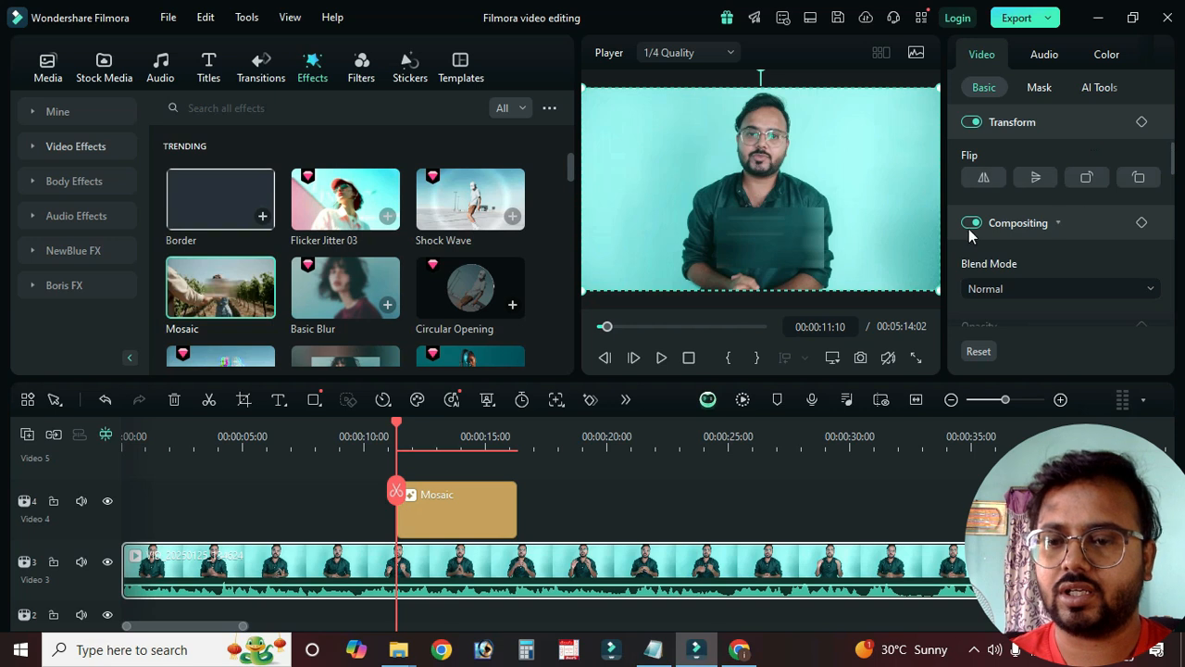
click(1099, 87)
scroll(1074, 276, down, 5)
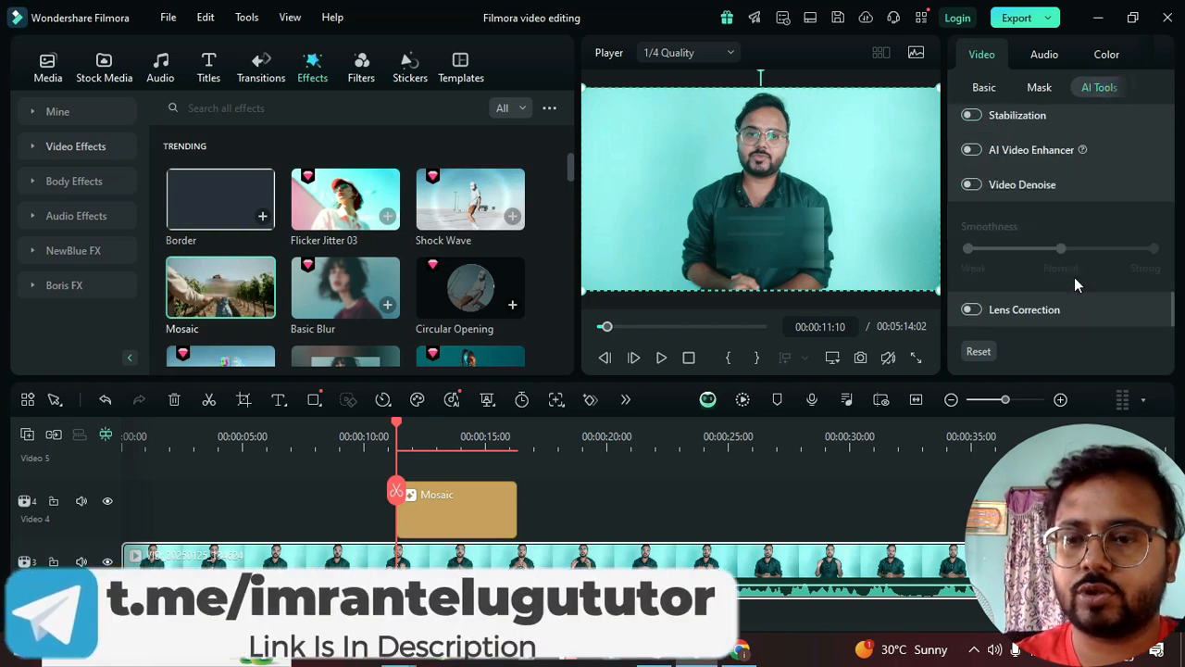
scroll(1066, 281, up, 5)
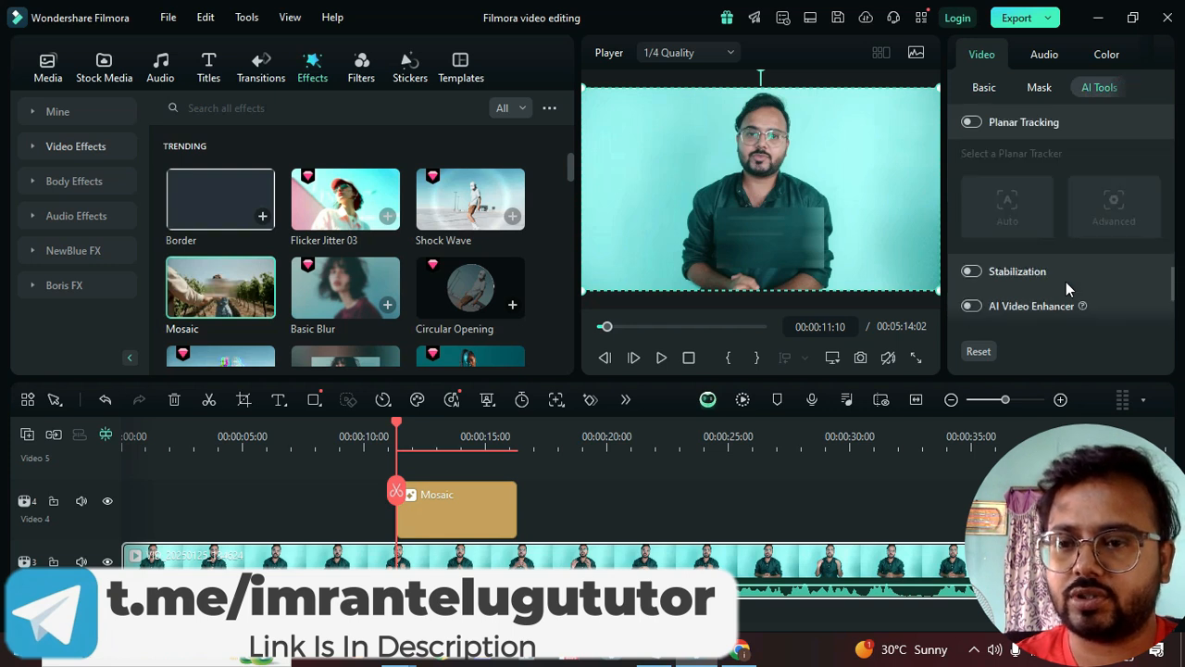
click(972, 121)
scroll(982, 206, up, 1)
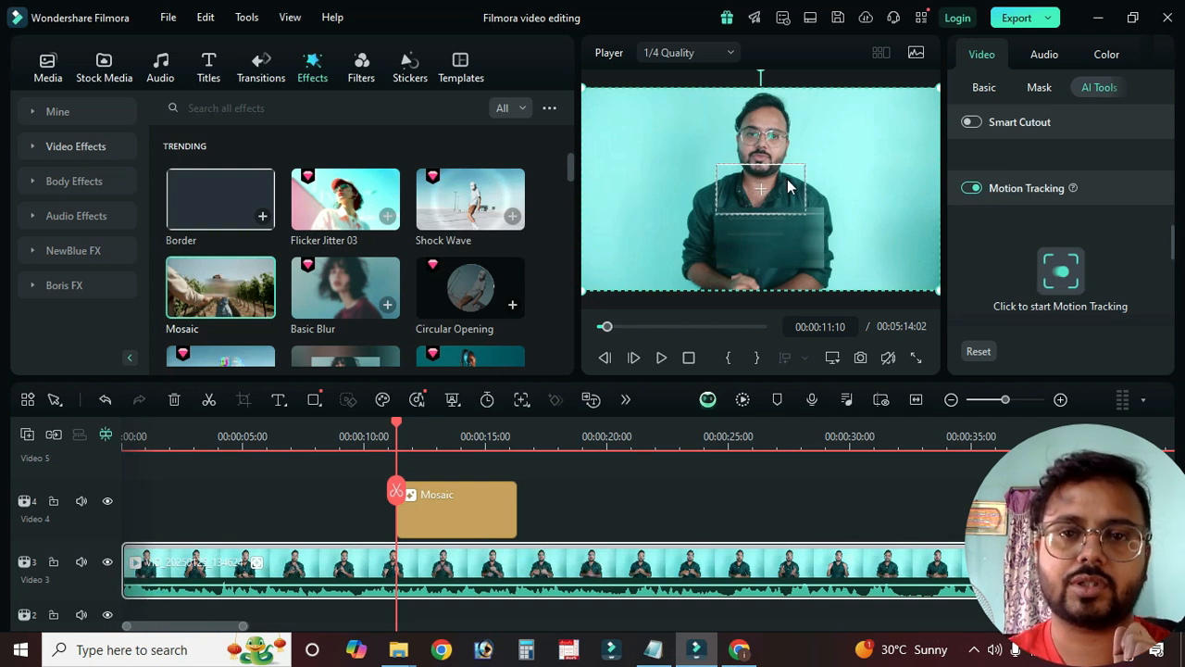
Step: Delete the Mosaic effect above the talking clip and turn off the clip's motion tracking
click(783, 243)
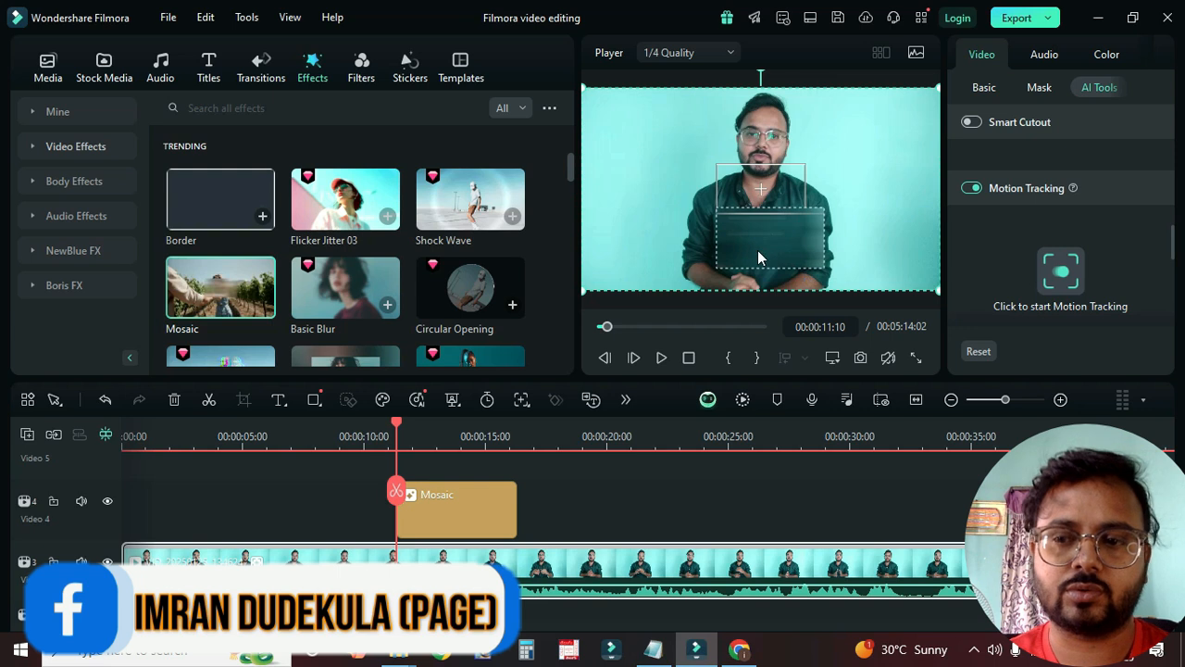
click(453, 508)
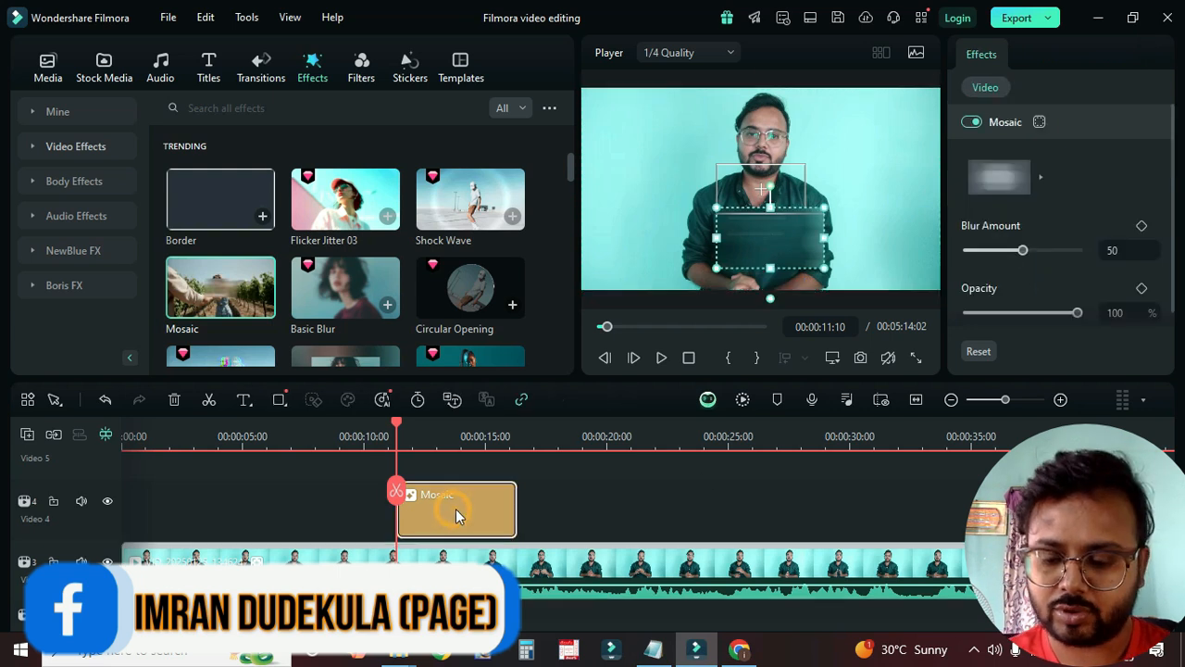
key(Delete)
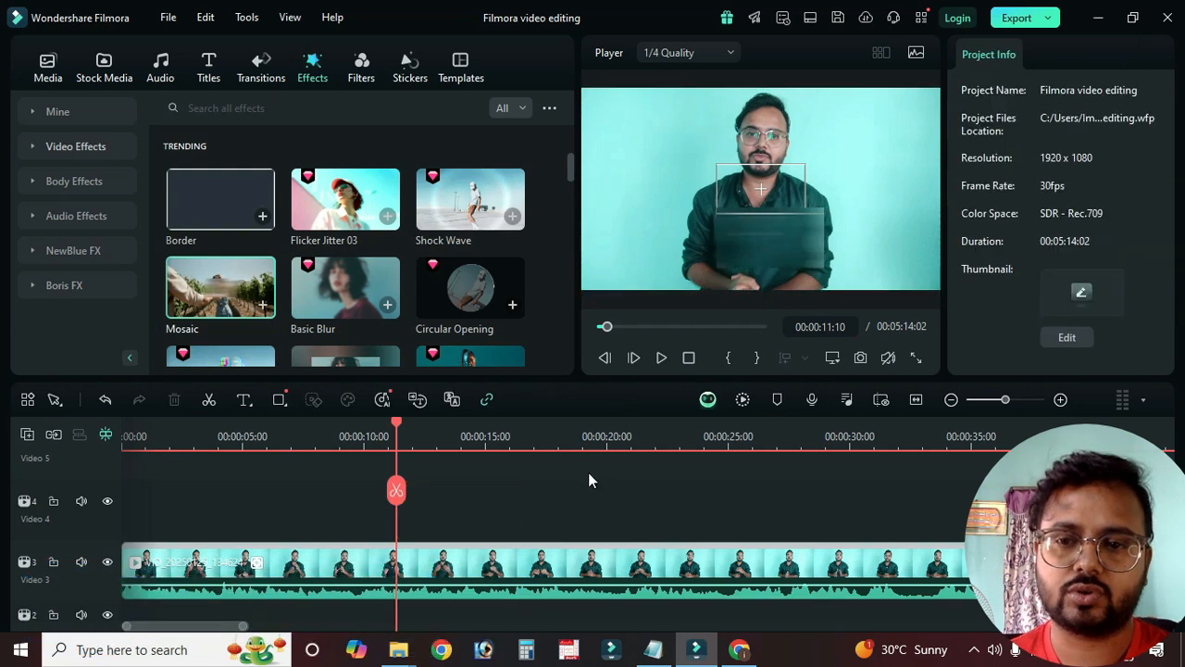
click(783, 188)
click(970, 188)
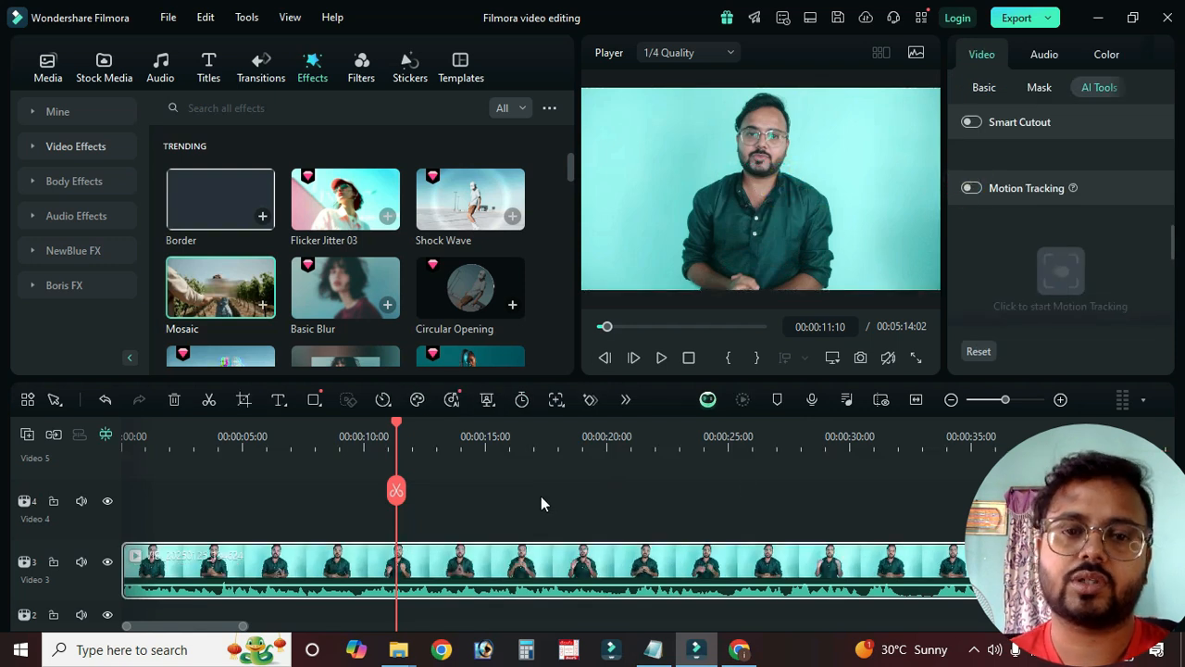
Step: Browse the trending video effects and preview Basic Background Blur, Mild and RGB Stroke
scroll(324, 278, down, 3)
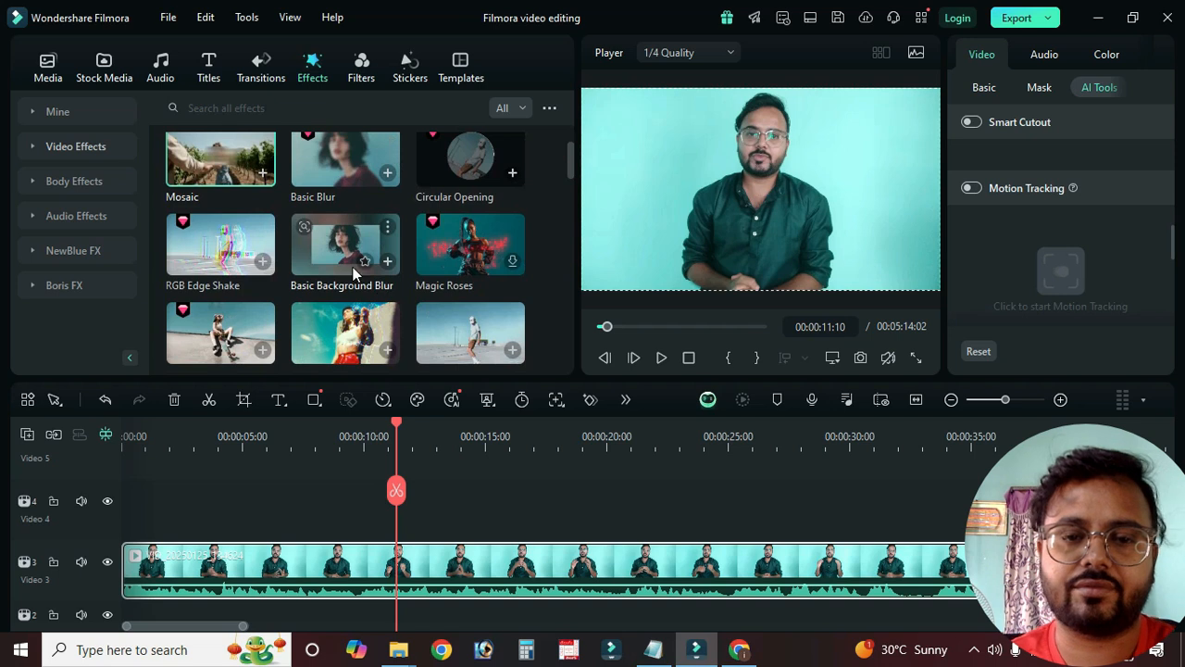
click(352, 269)
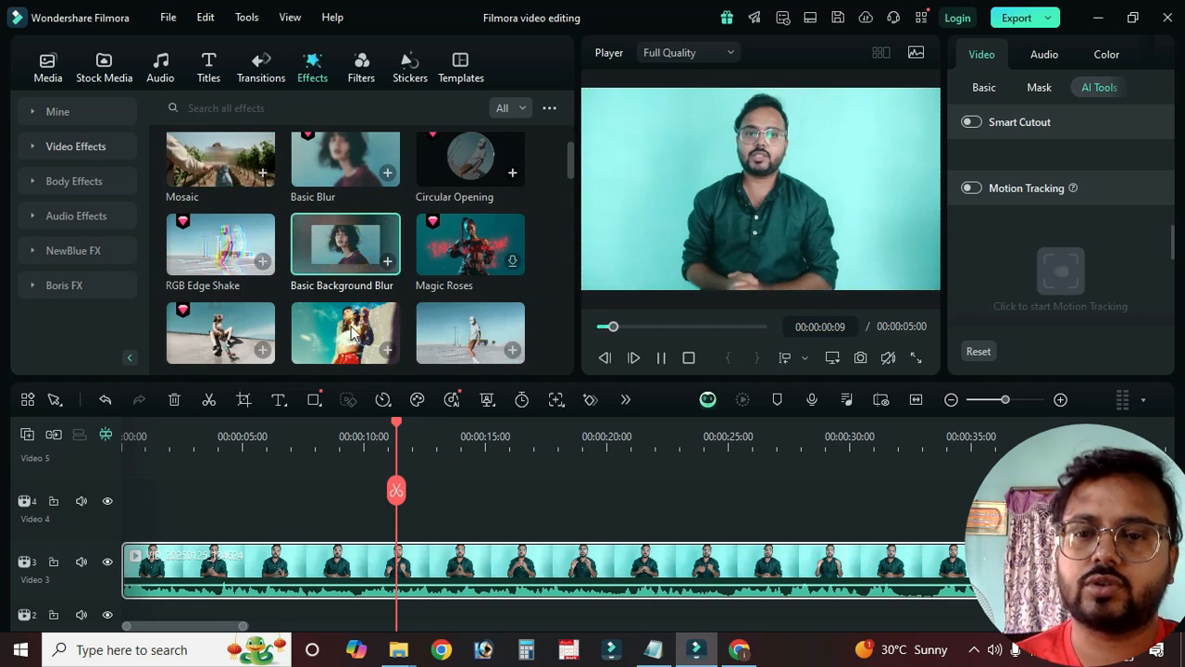
click(462, 365)
scroll(462, 364, down, 1)
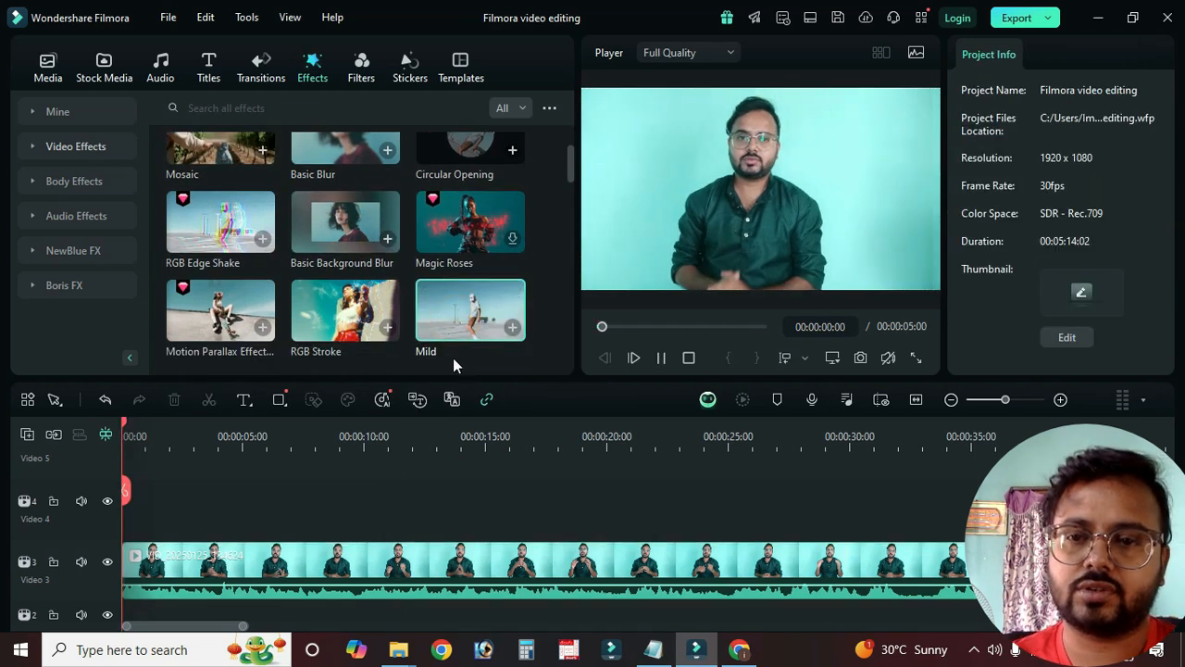
click(345, 310)
scroll(507, 266, down, 10)
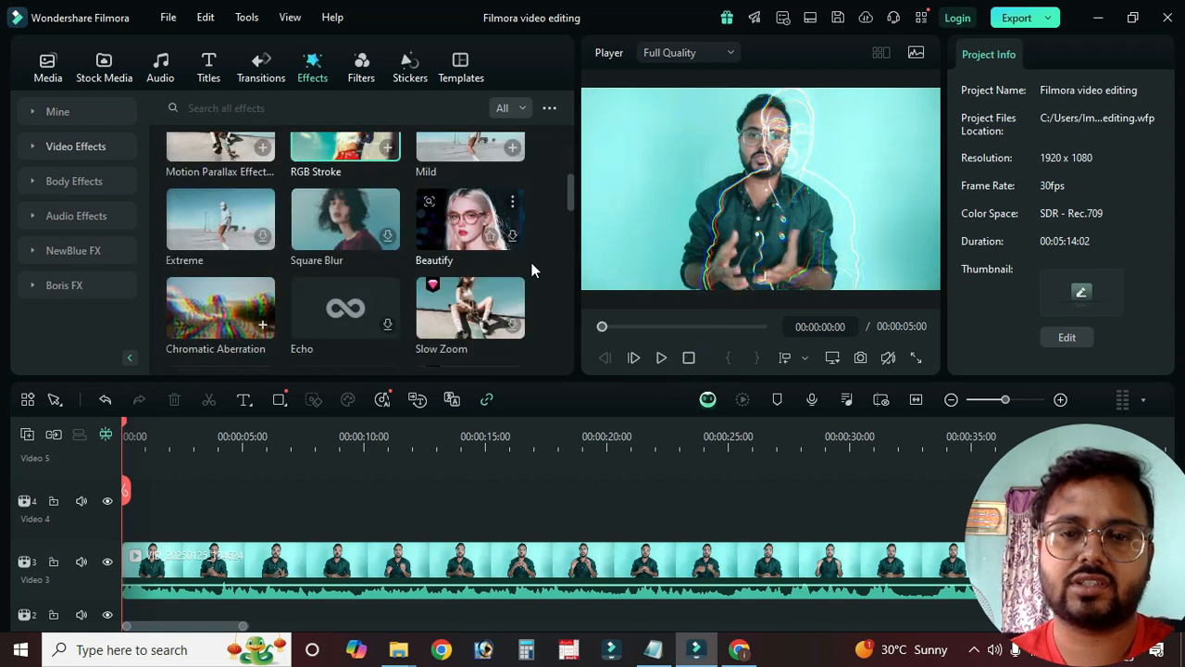
scroll(425, 251, down, 8)
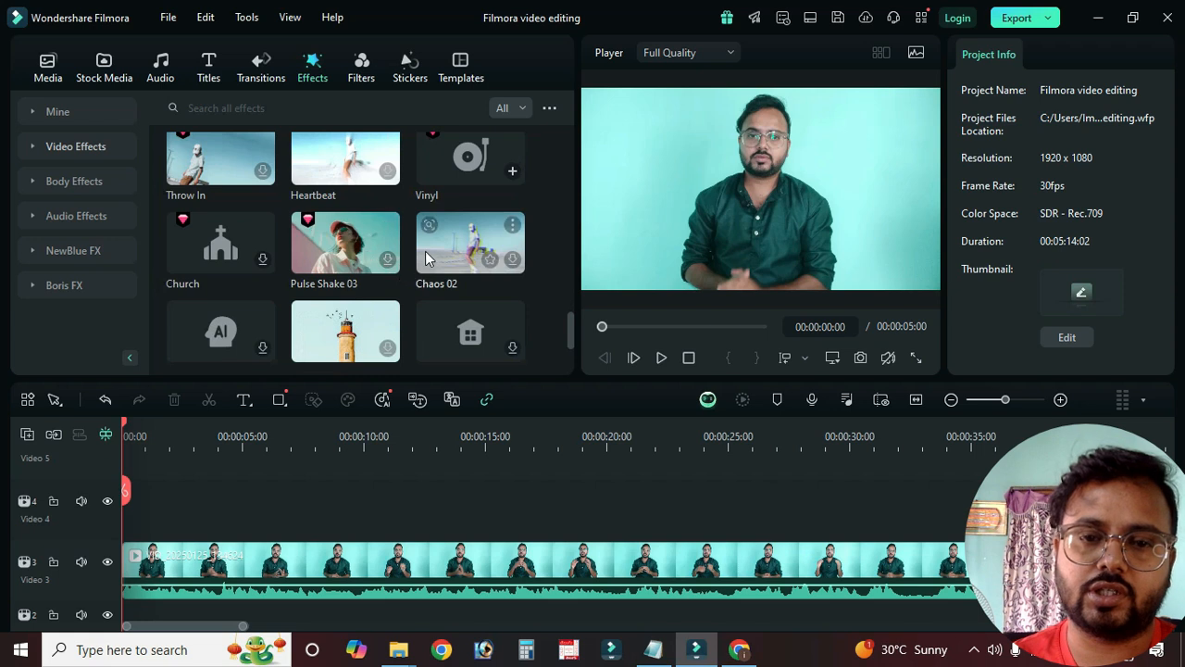
scroll(468, 290, up, 10)
scroll(469, 294, up, 10)
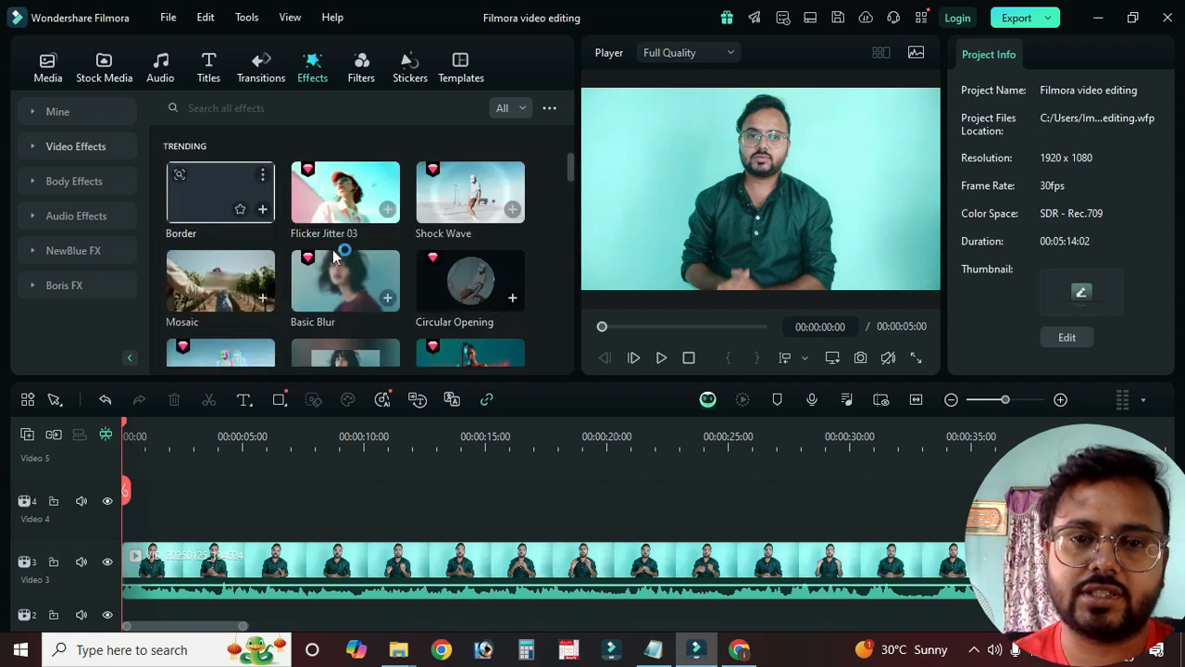
Step: Preview the Portrait filters Lost in Tokyo, Magazine Cover 01, Cinnamon Heat and Nature Skin
click(357, 77)
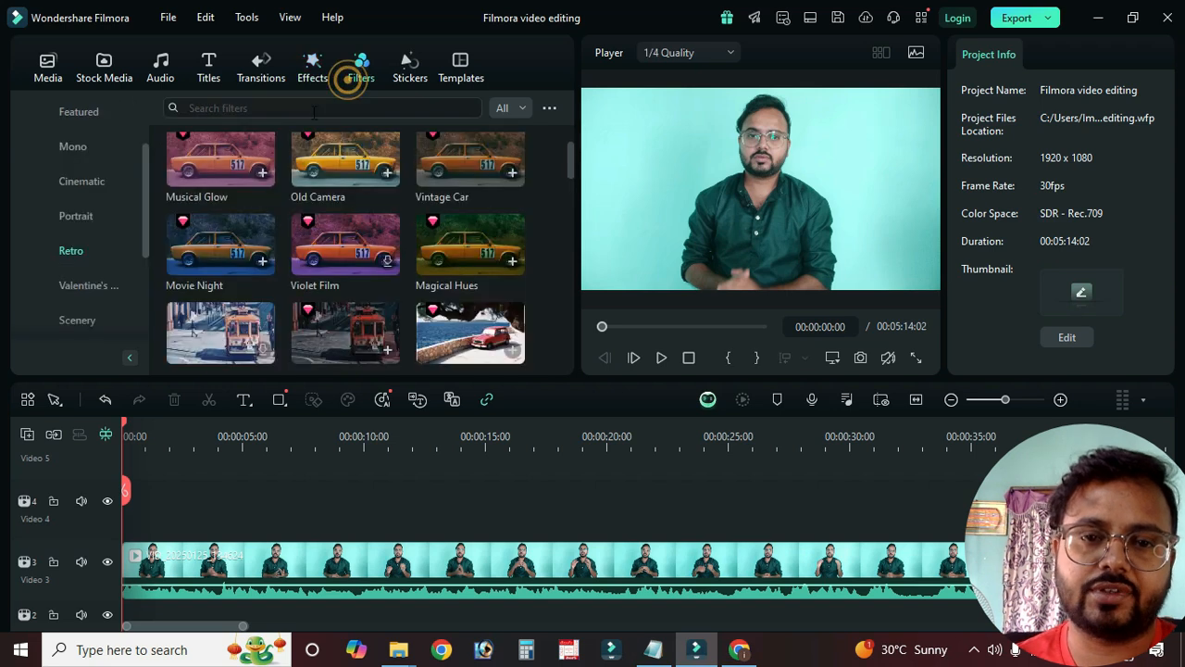
scroll(288, 296, up, 5)
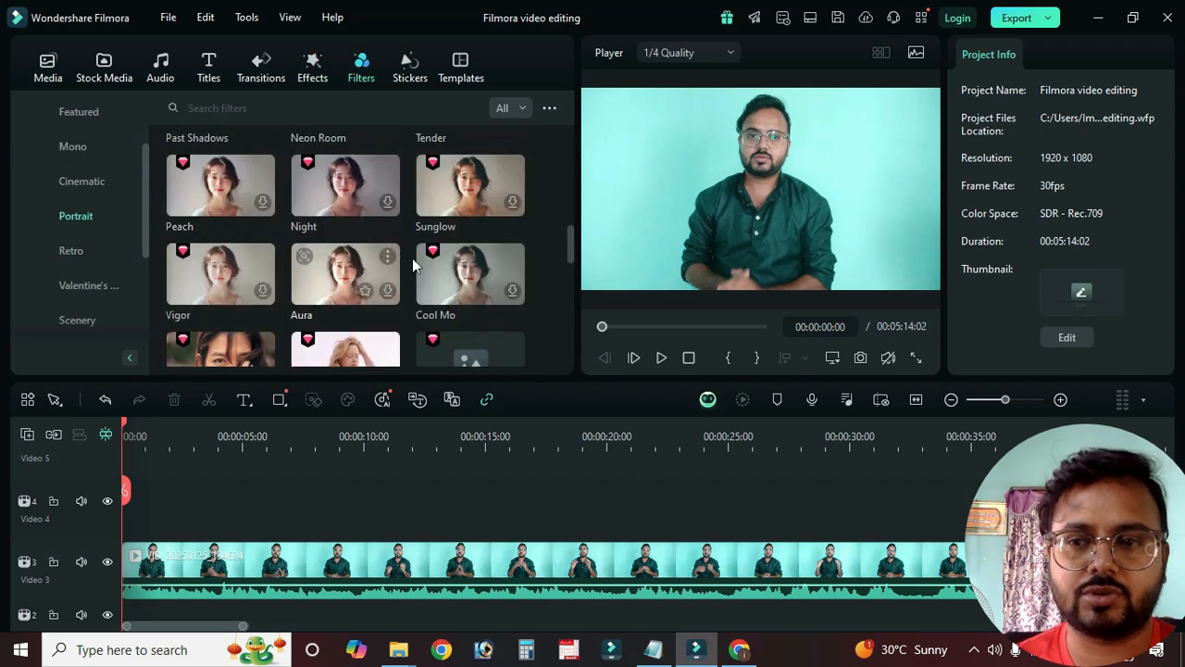
scroll(364, 252, up, 3)
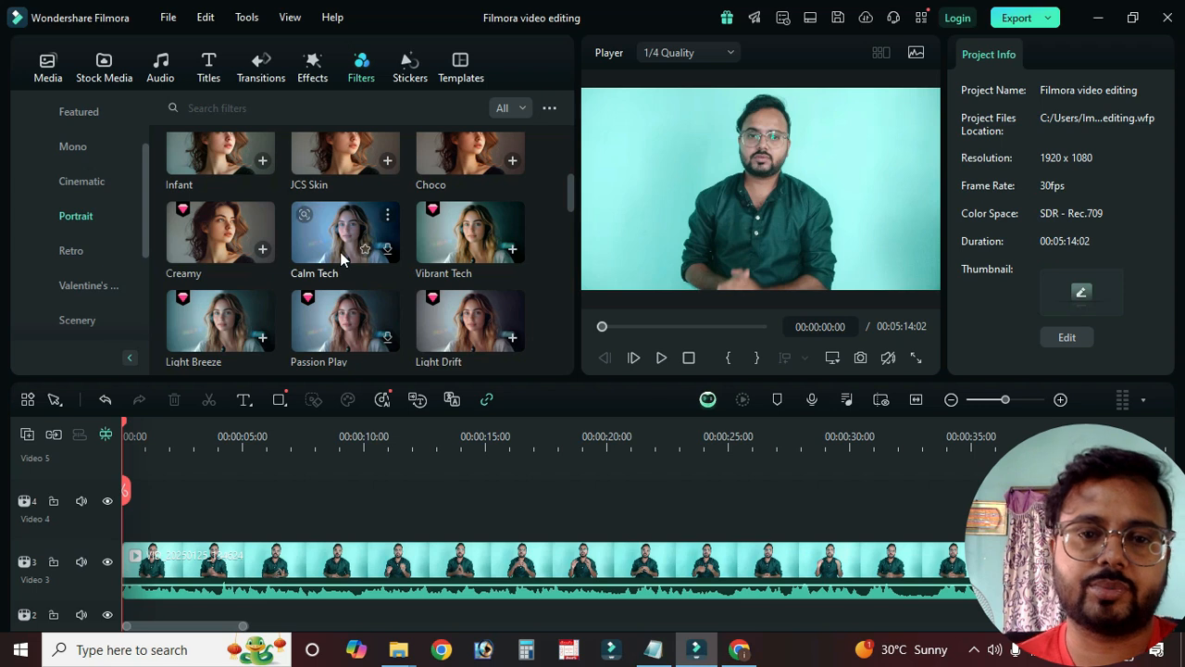
scroll(352, 248, up, 3)
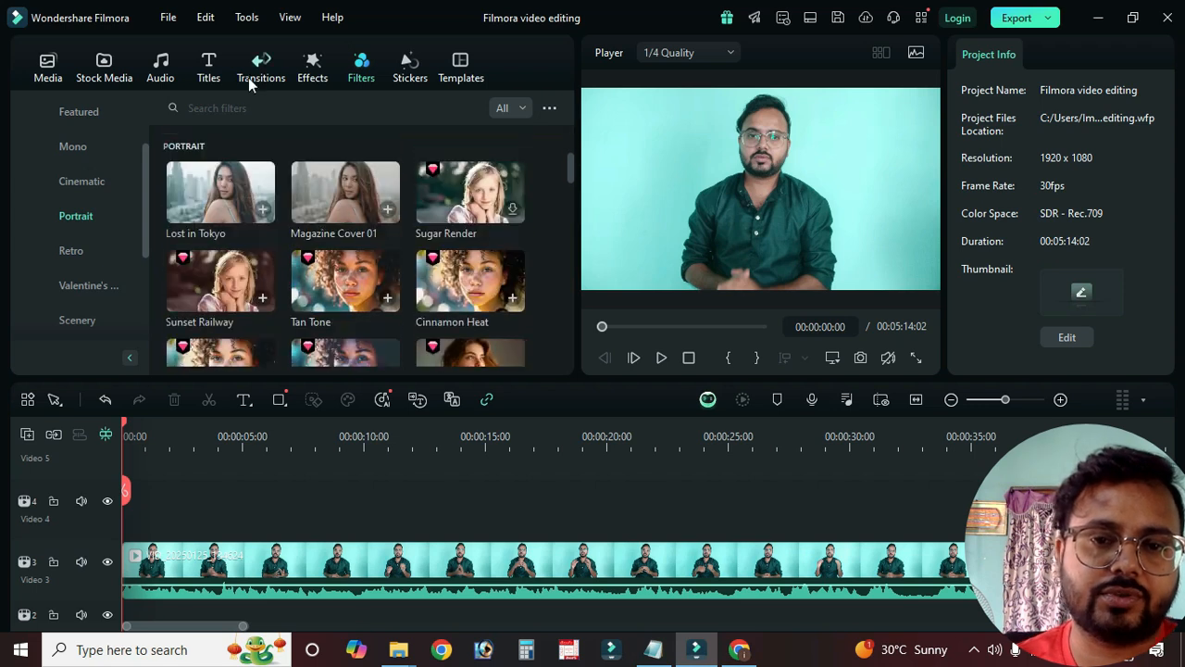
click(237, 195)
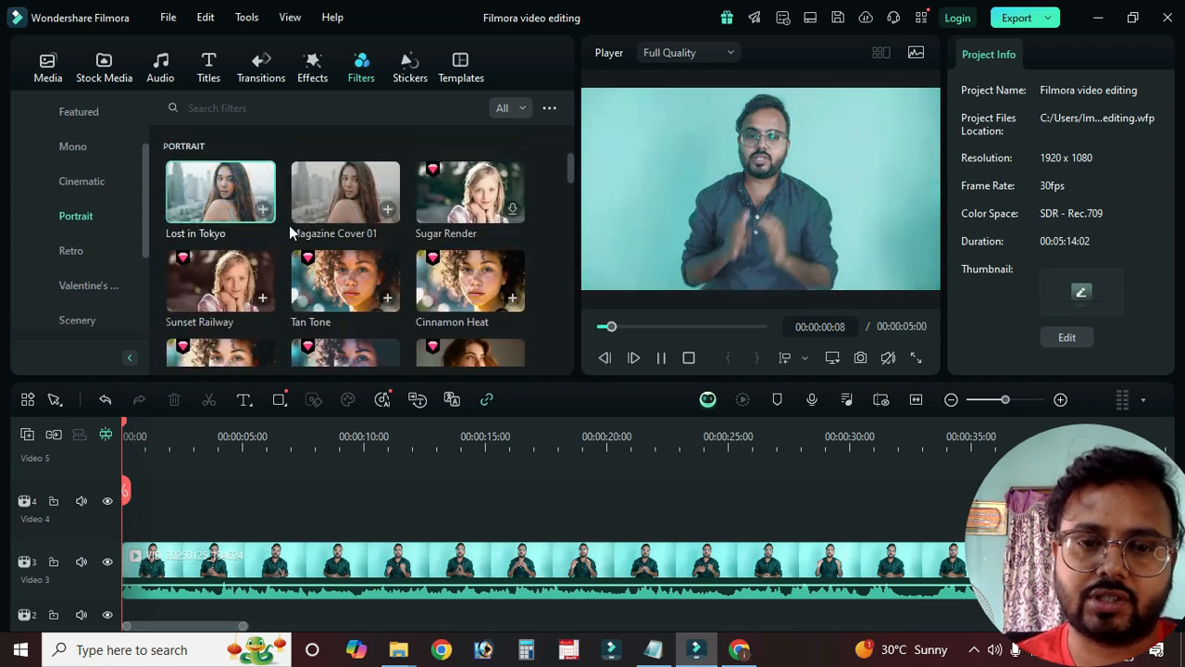
click(339, 183)
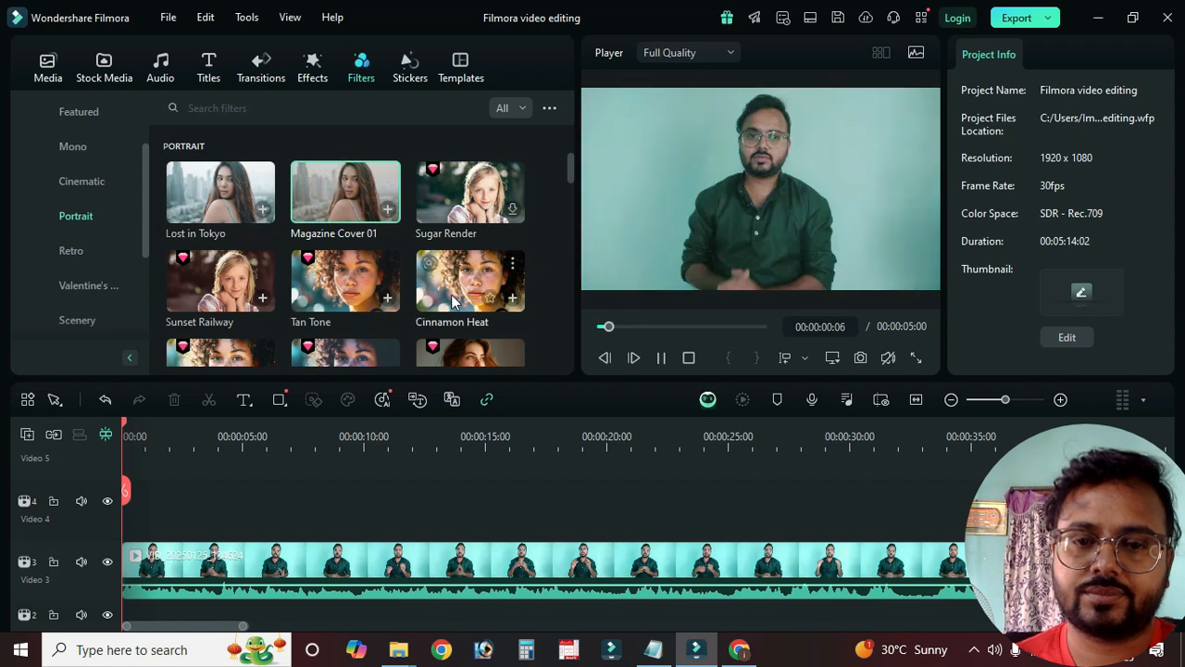
click(440, 296)
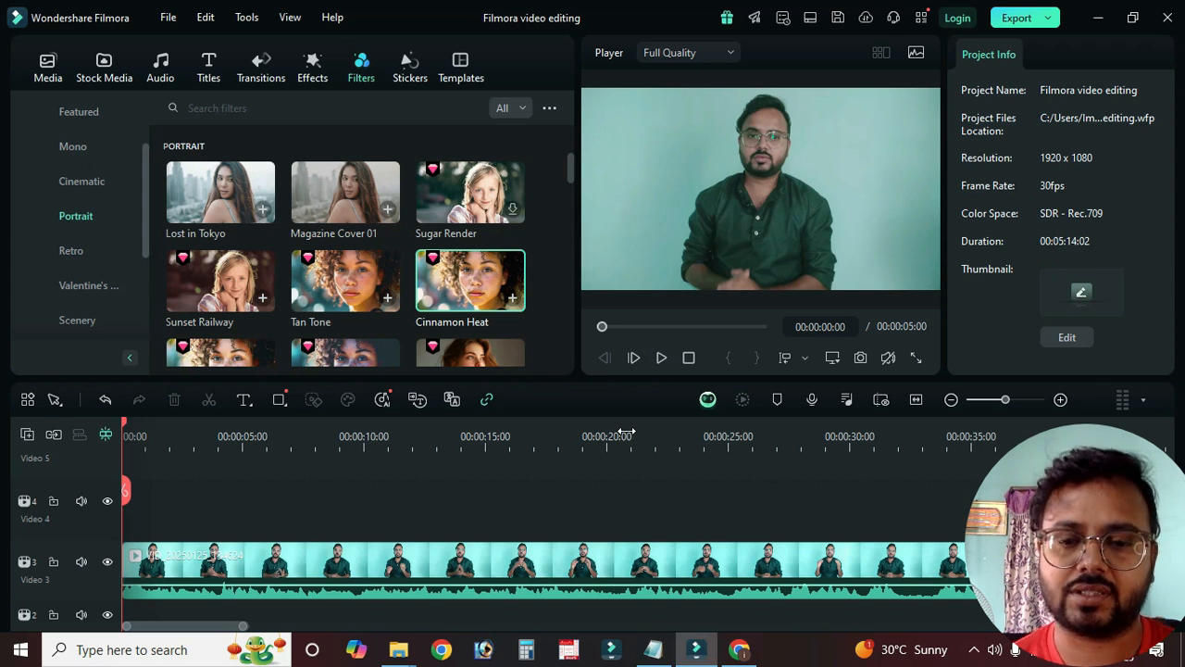
scroll(386, 263, down, 3)
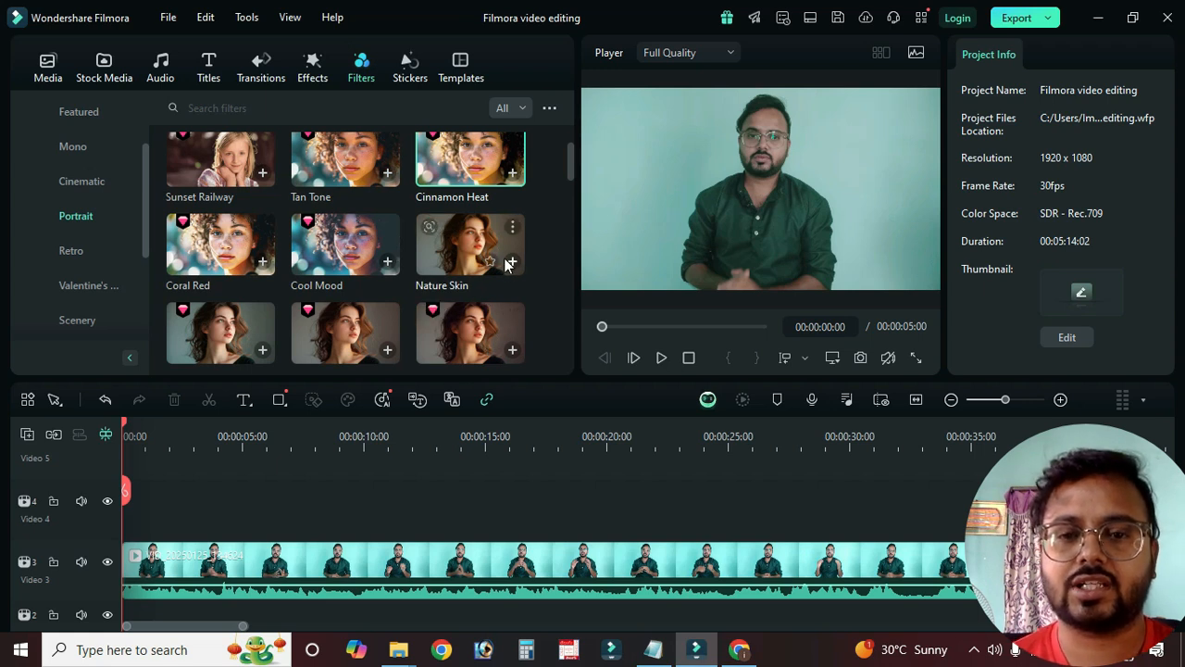
click(440, 263)
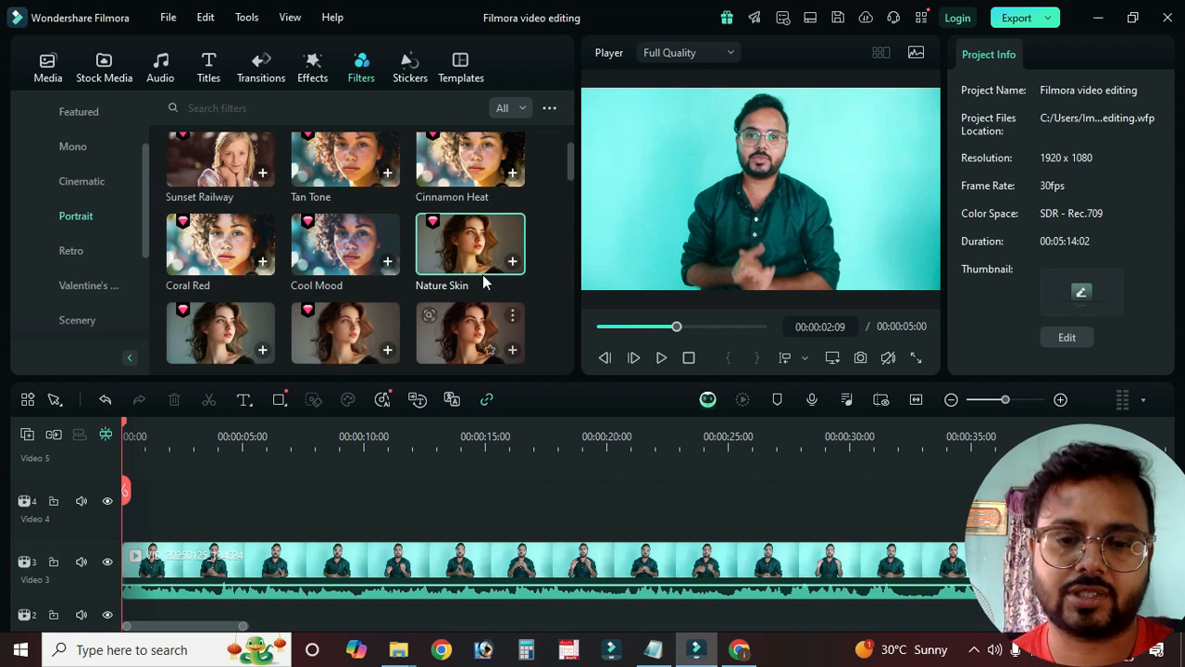
click(595, 478)
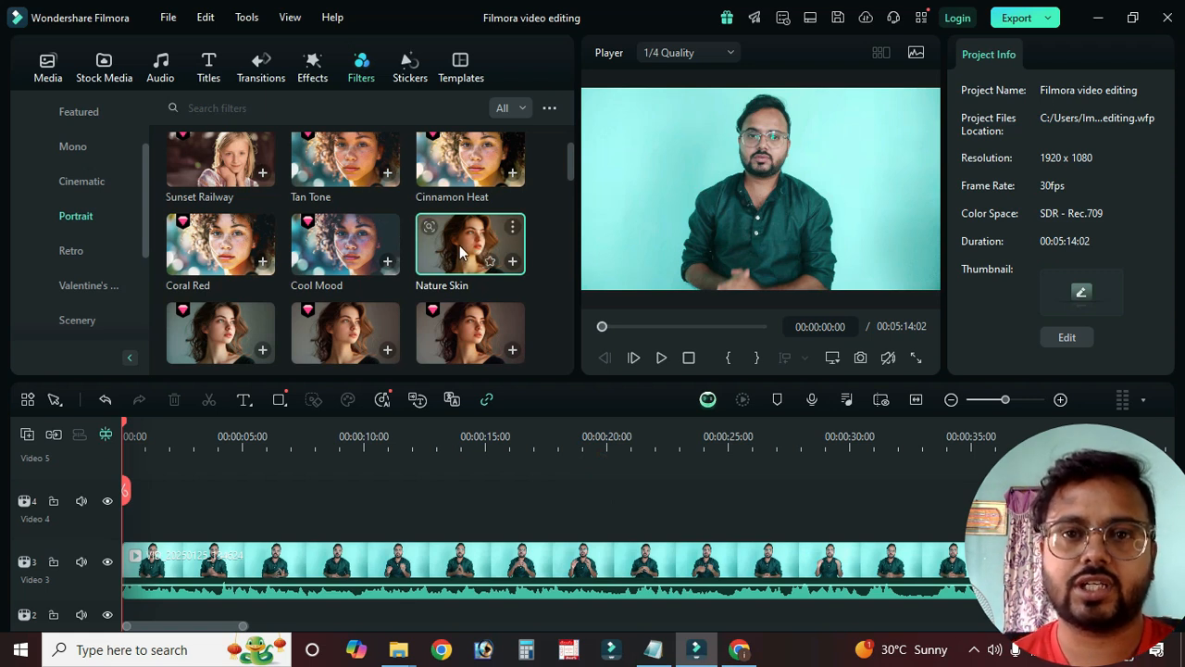
Step: Add the Nature Skin filter on the Video 4 track from the timeline start and extend it over the whole talking clip
drag(475, 238, 153, 532)
drag(240, 526, 912, 518)
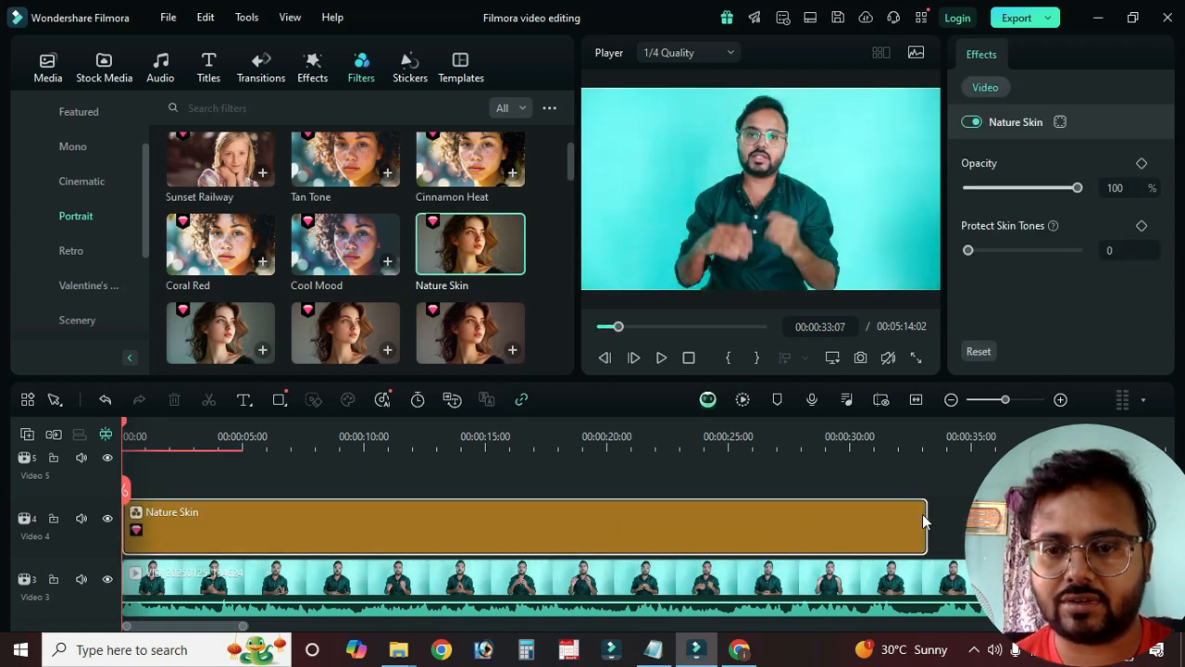
click(919, 399)
drag(225, 518, 891, 525)
drag(967, 523, 968, 524)
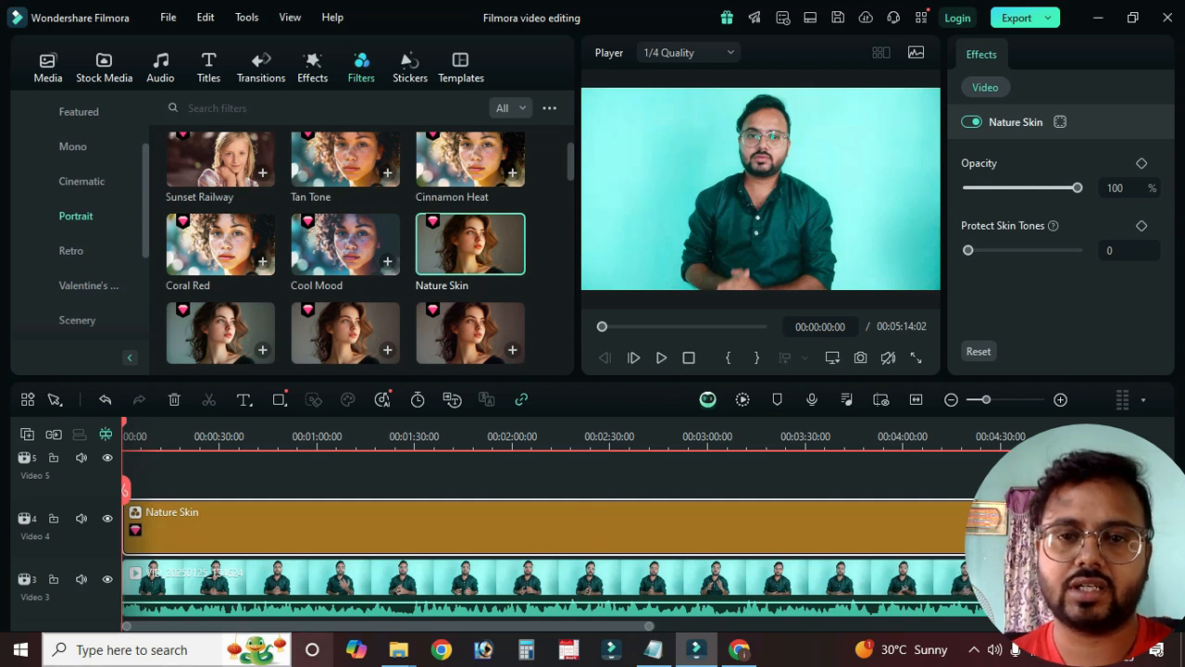
Step: Add the Flicker Jitter 03 effect on the Video 5 track above the filter and move the playhead to its start at 00:00:42:27
click(315, 67)
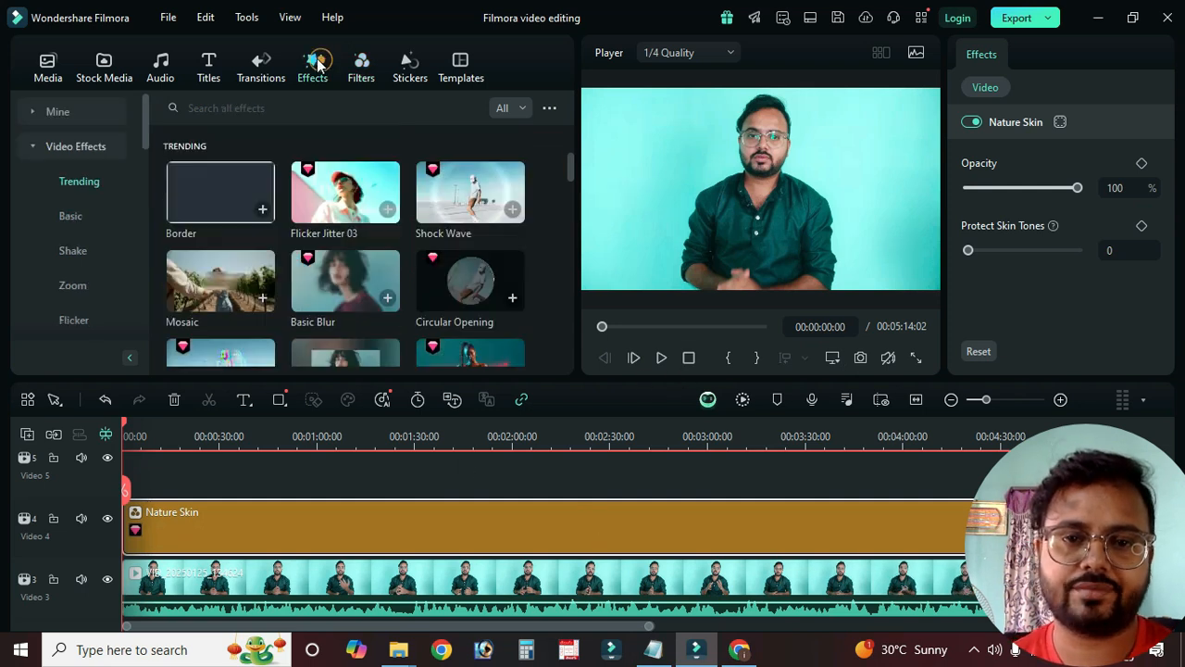
drag(345, 190, 270, 513)
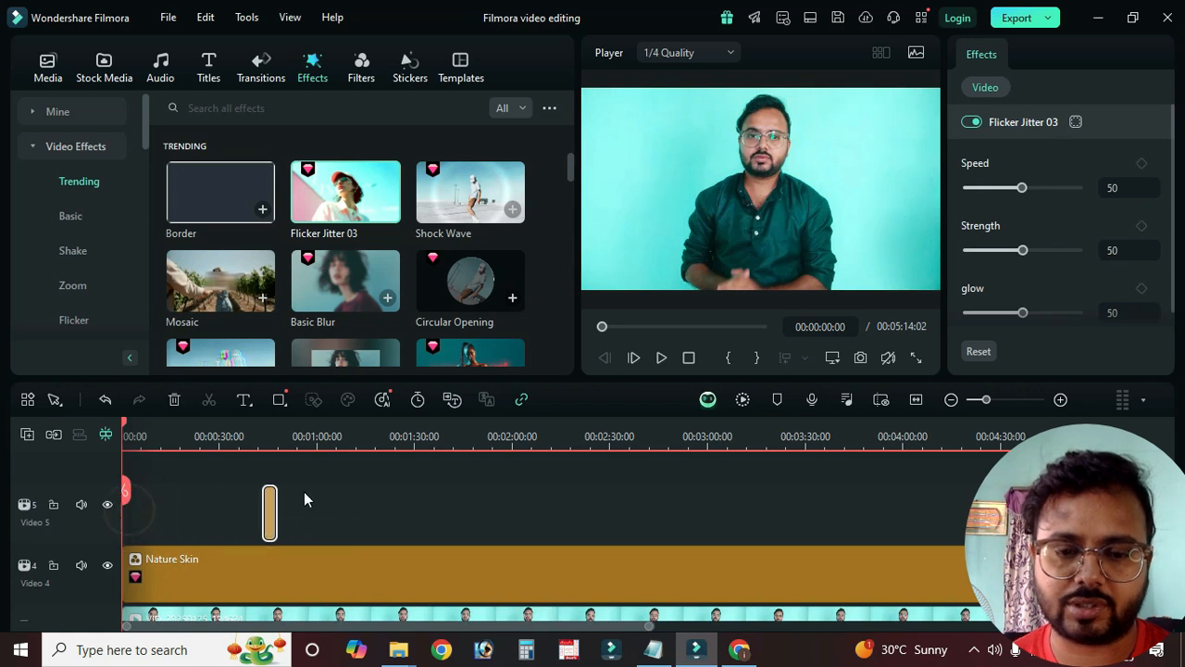
click(261, 428)
Step: Split the talking clip on the Video 3 track at the start of the Flicker Jitter 03 effect
scroll(388, 504, down, 1)
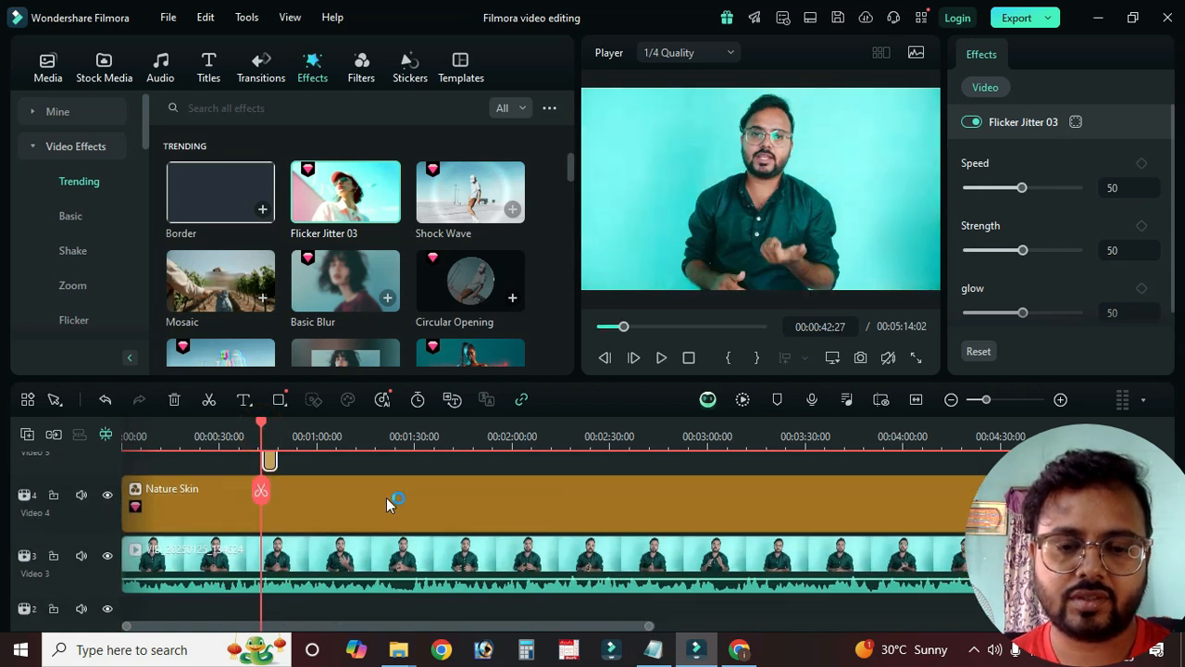
click(306, 566)
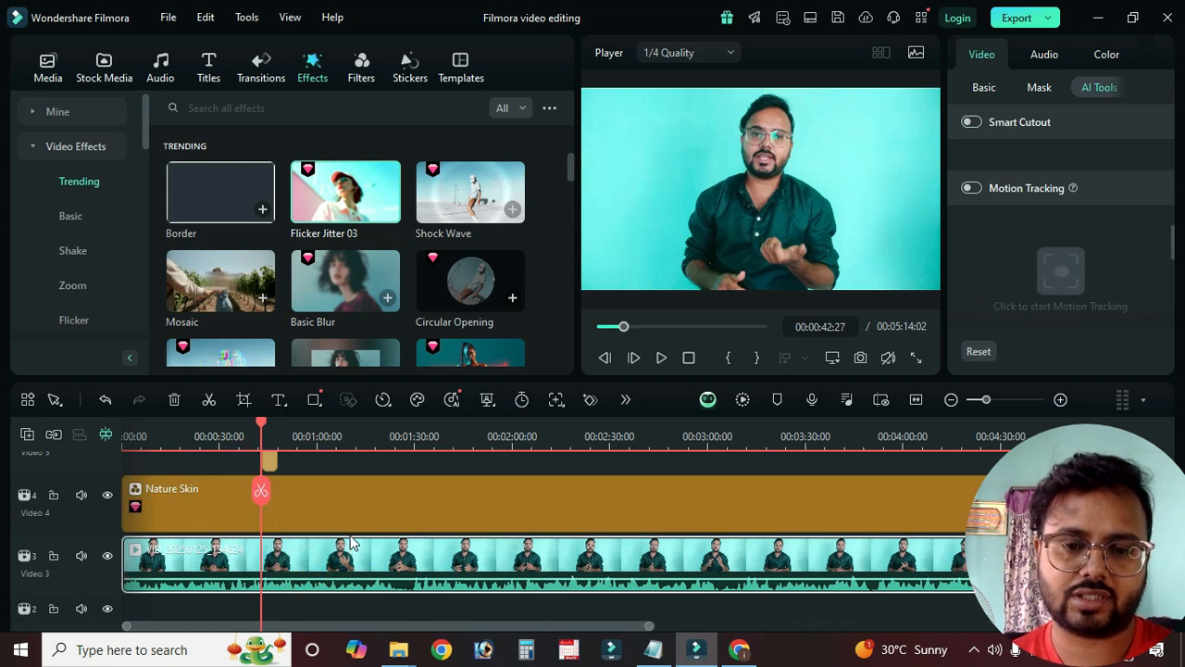
scroll(336, 509, up, 1)
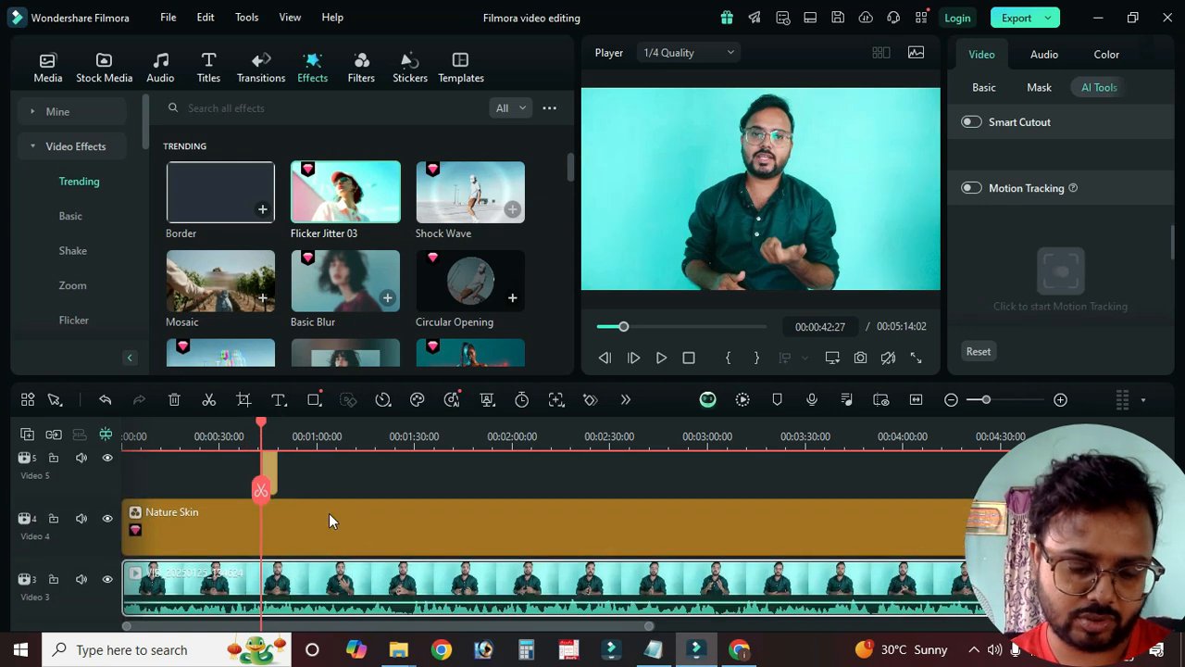
scroll(334, 510, down, 1)
key(ctrl+b)
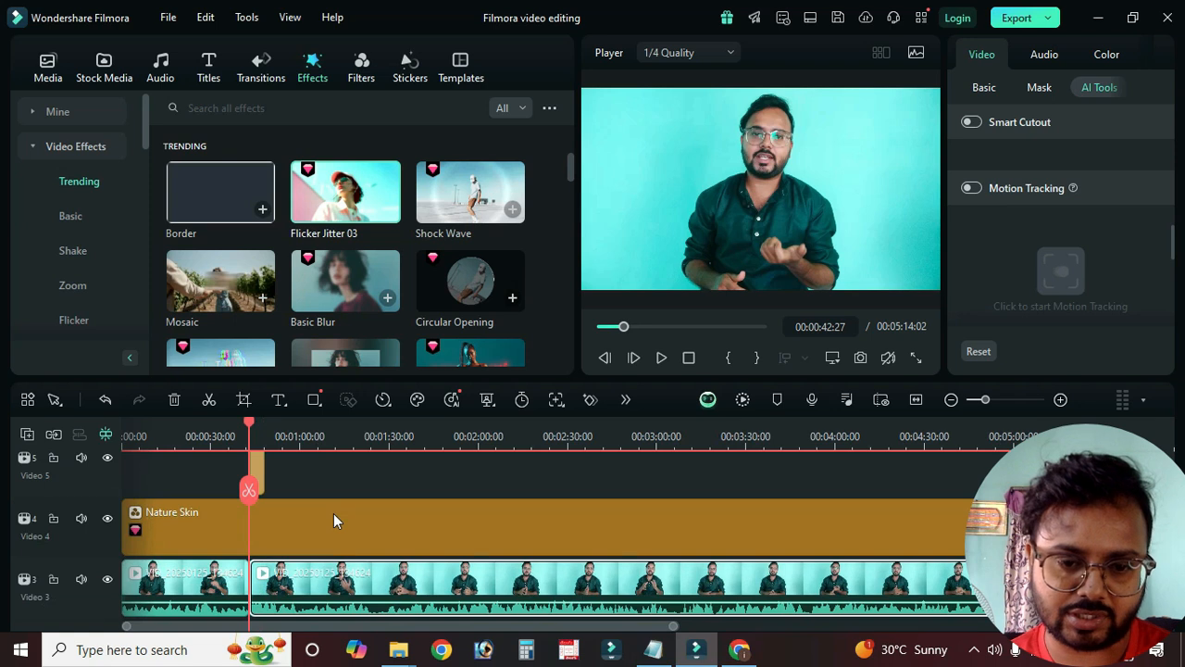
Step: Split the talking clip on the Video 3 track again at 00:00:47:26, the end of the Flicker Jitter 03 effect
scroll(333, 514, down, 2)
scroll(301, 508, up, 3)
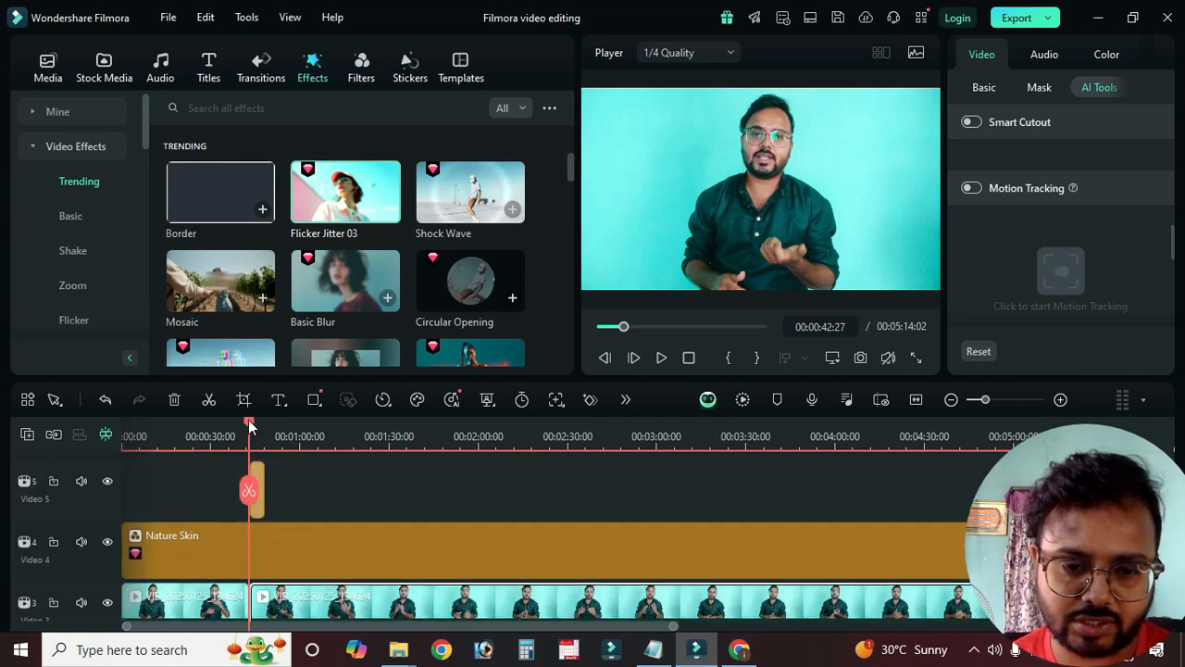
drag(261, 422, 263, 423)
scroll(305, 538, down, 3)
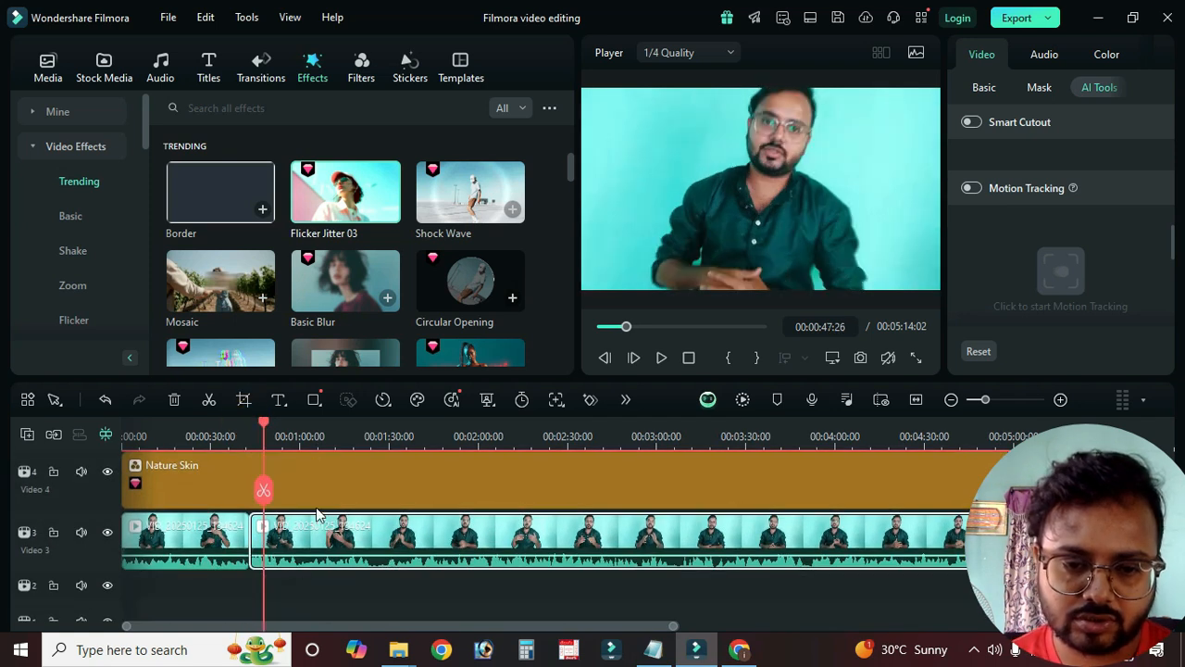
click(310, 546)
drag(310, 546, 325, 546)
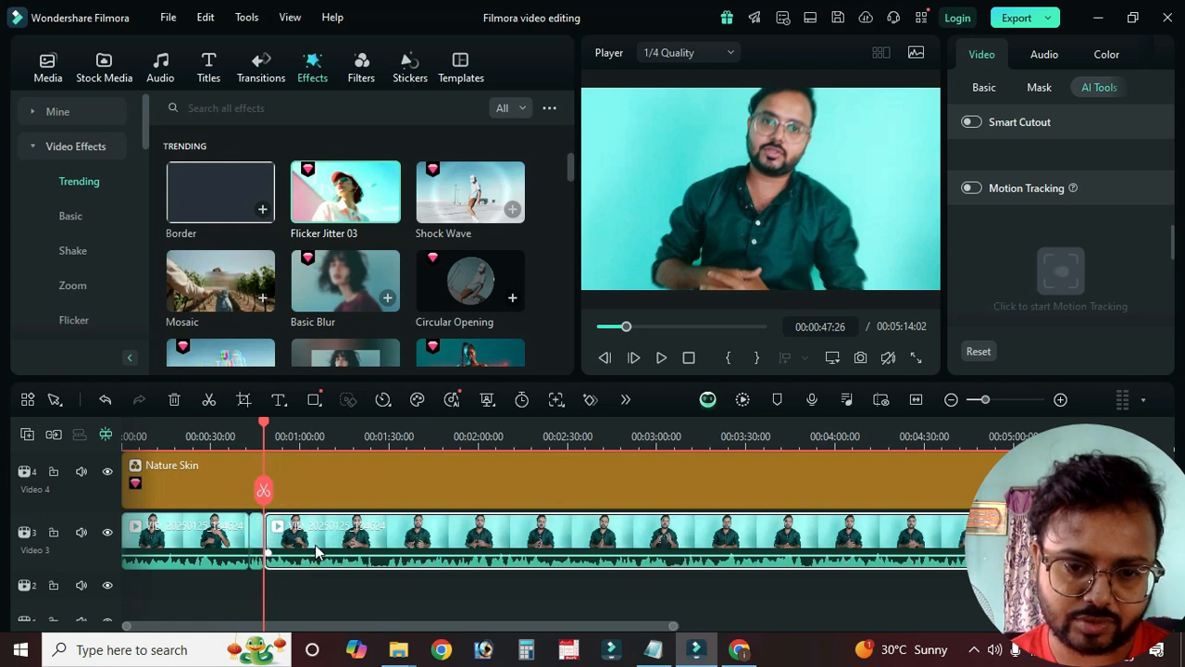
Step: Delete the Flicker Jitter 03 effect from the Video 5 track
scroll(256, 506, up, 3)
click(256, 507)
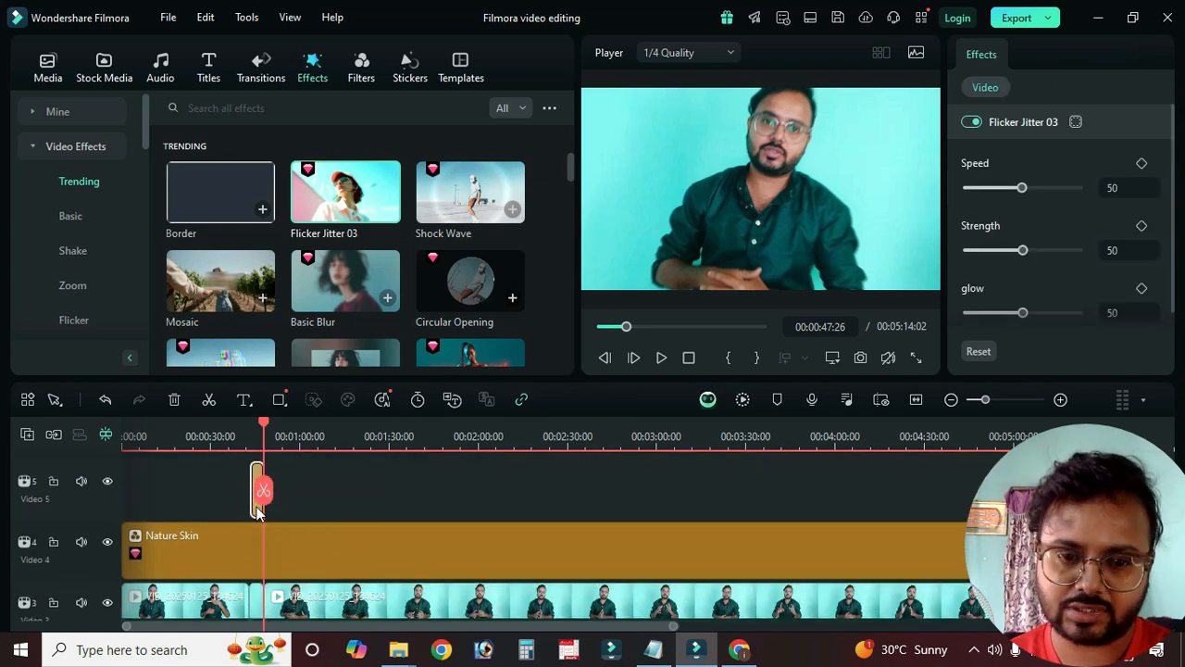
key(Delete)
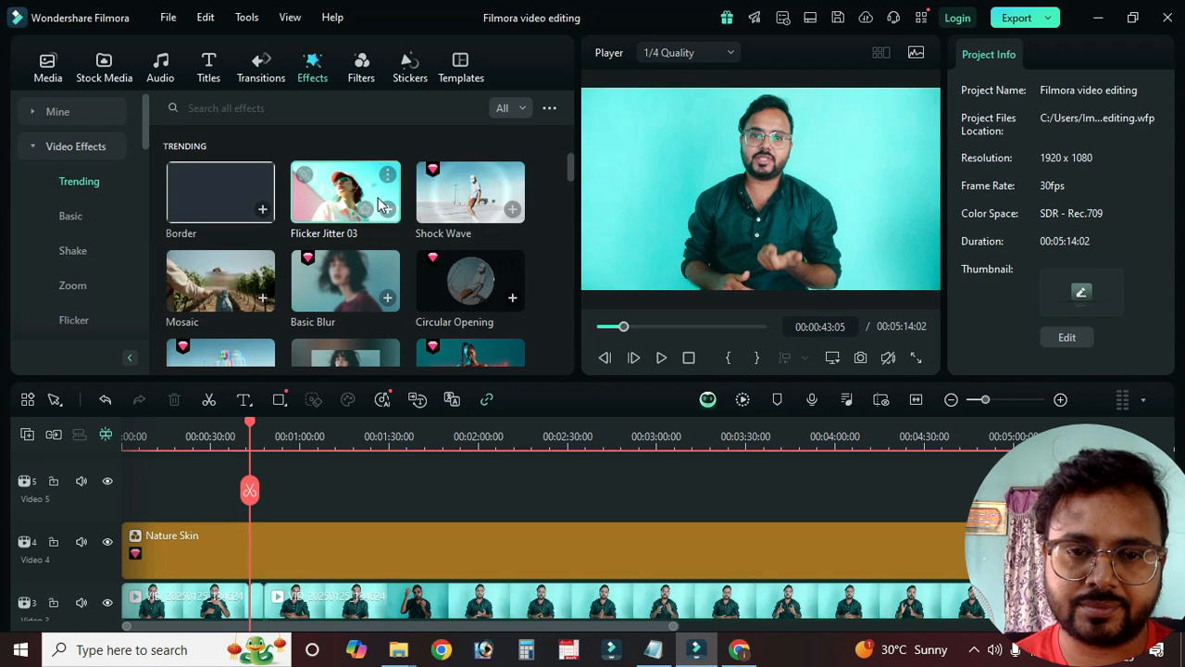
Step: Apply the Flicker Jitter 03 effect directly to the short middle piece of the talking clip on the Video 3 track
scroll(399, 361, down, 2)
scroll(399, 356, up, 3)
drag(346, 192, 269, 588)
click(261, 565)
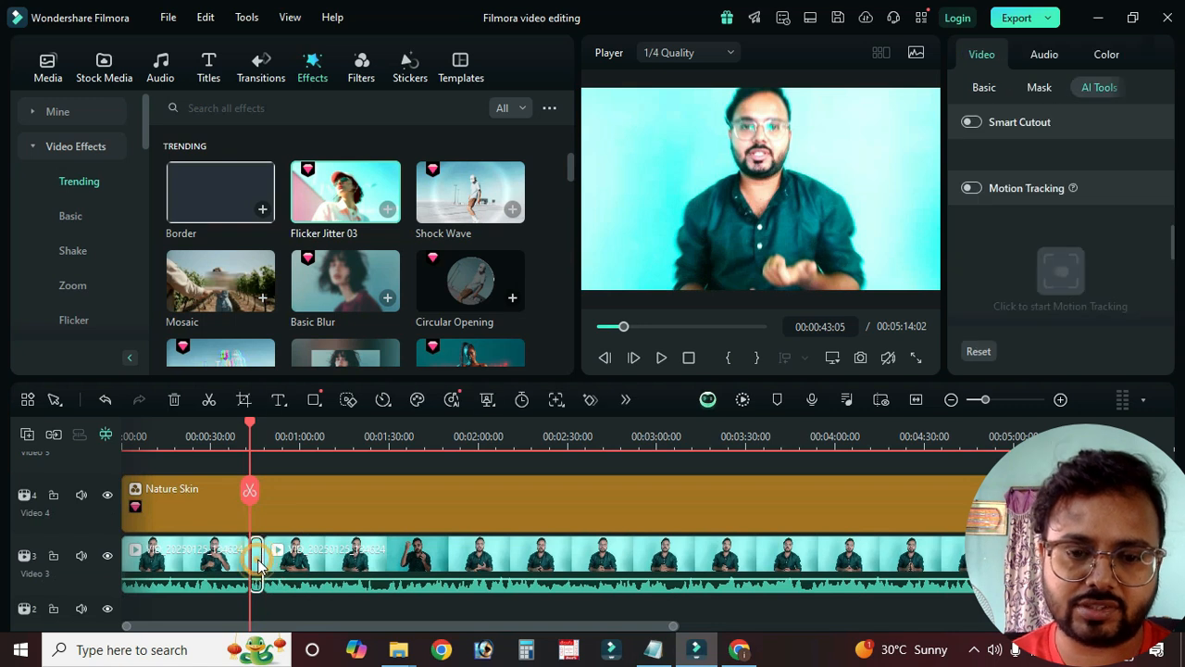
scroll(266, 462, up, 1)
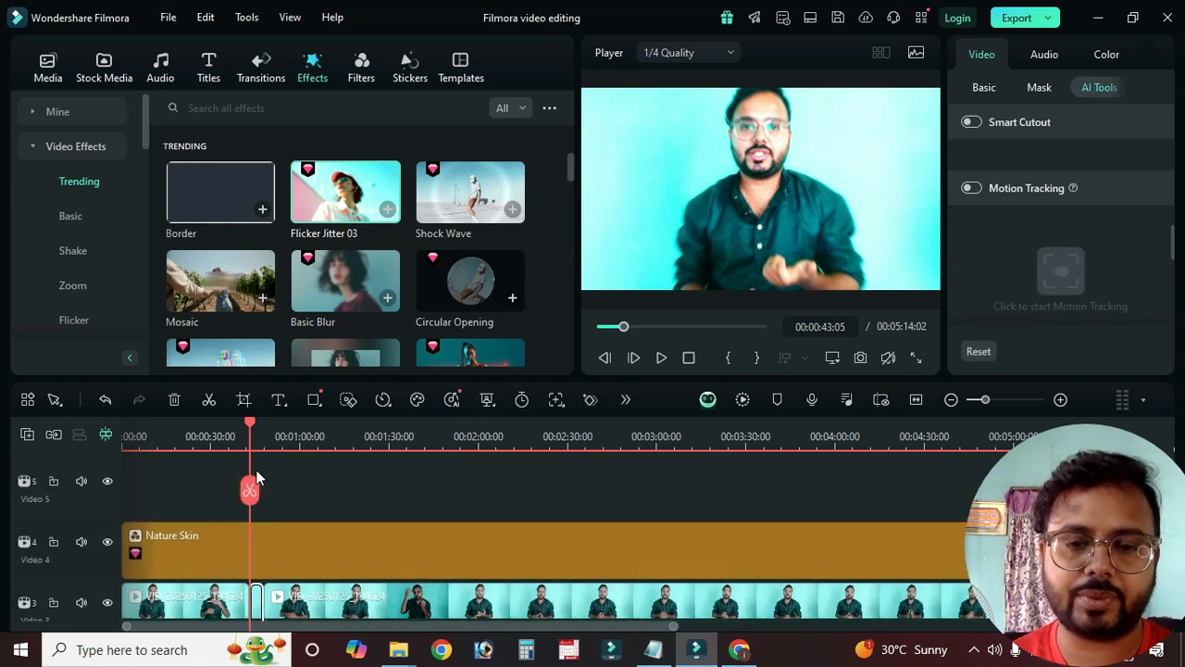
scroll(339, 531, down, 1)
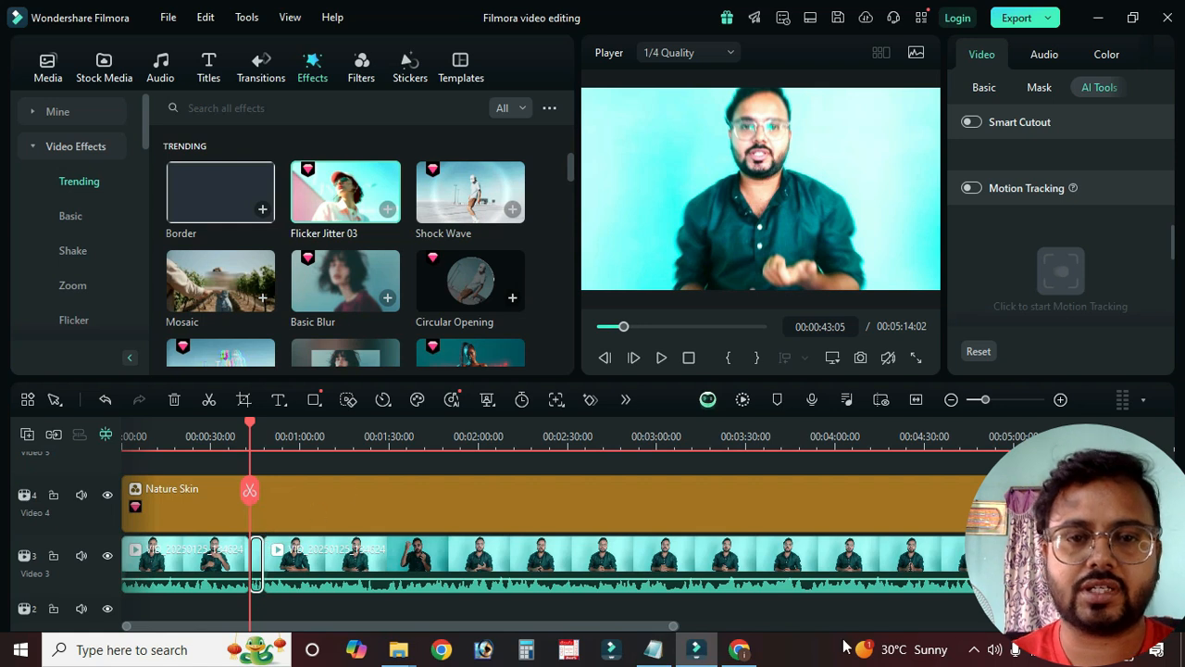
Step: Apply the Nature Skin filter directly to the long last piece of the talking clip and move the playhead to 00:01:28:13
click(359, 72)
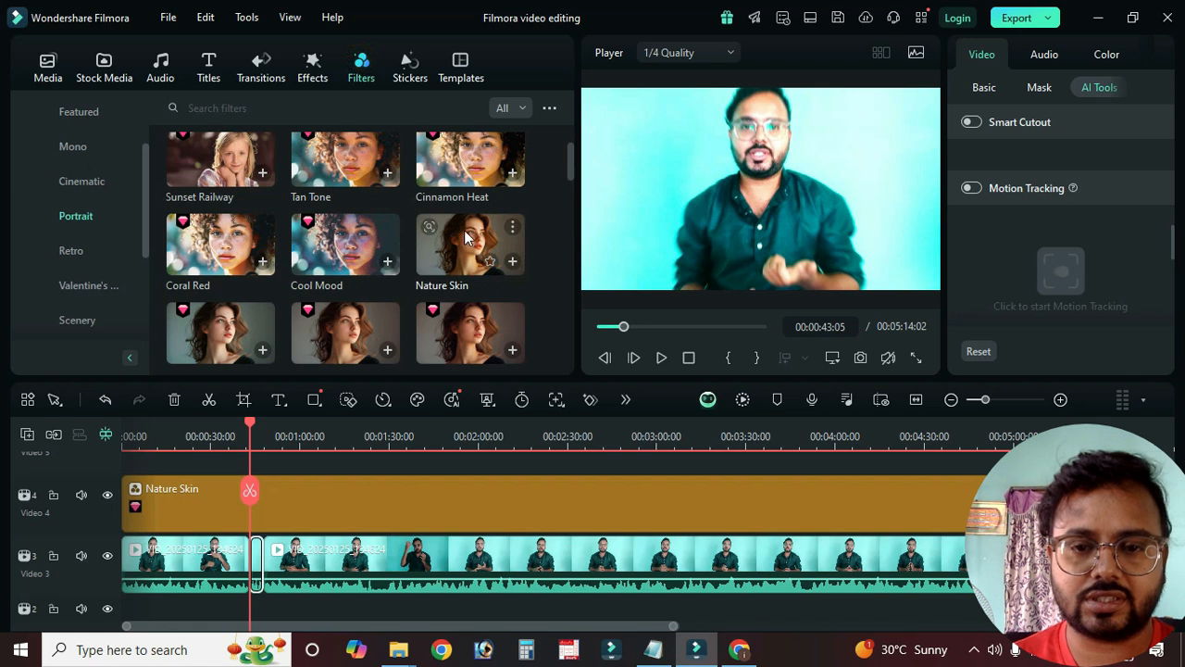
drag(463, 239, 410, 564)
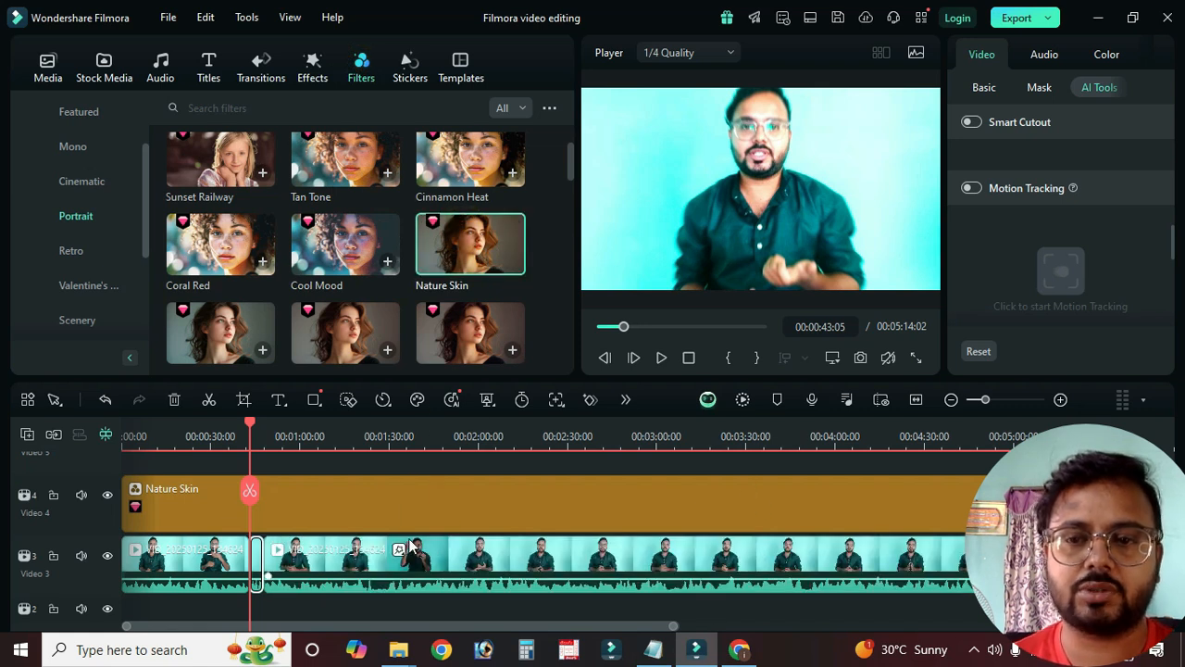
click(385, 443)
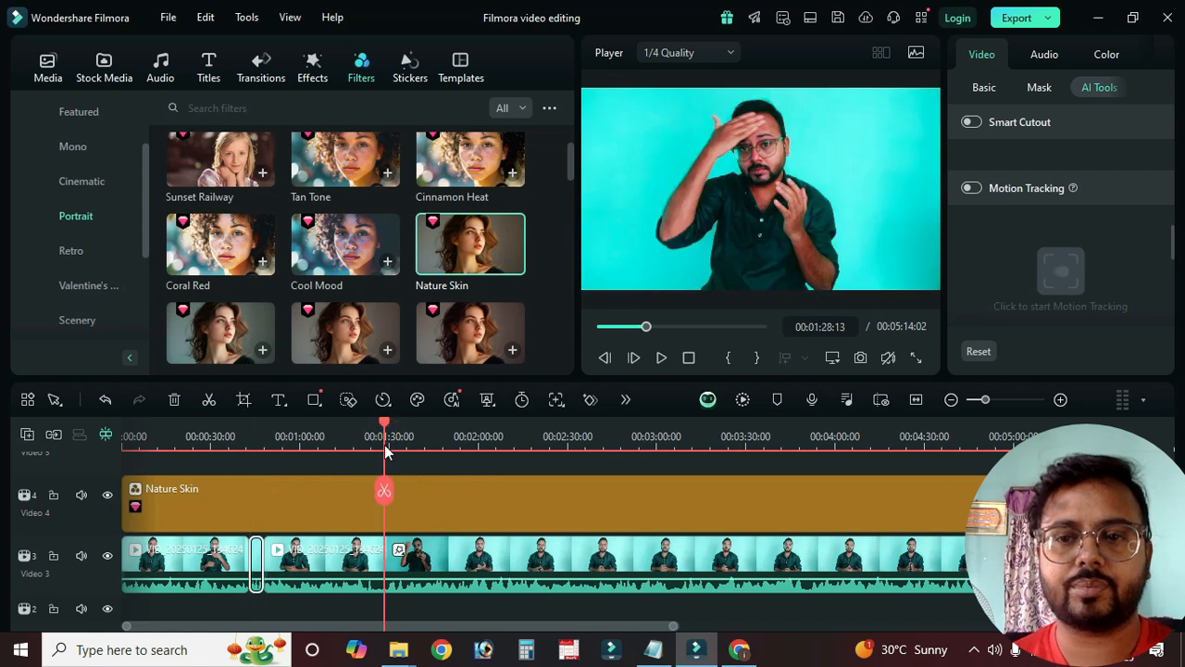
click(430, 501)
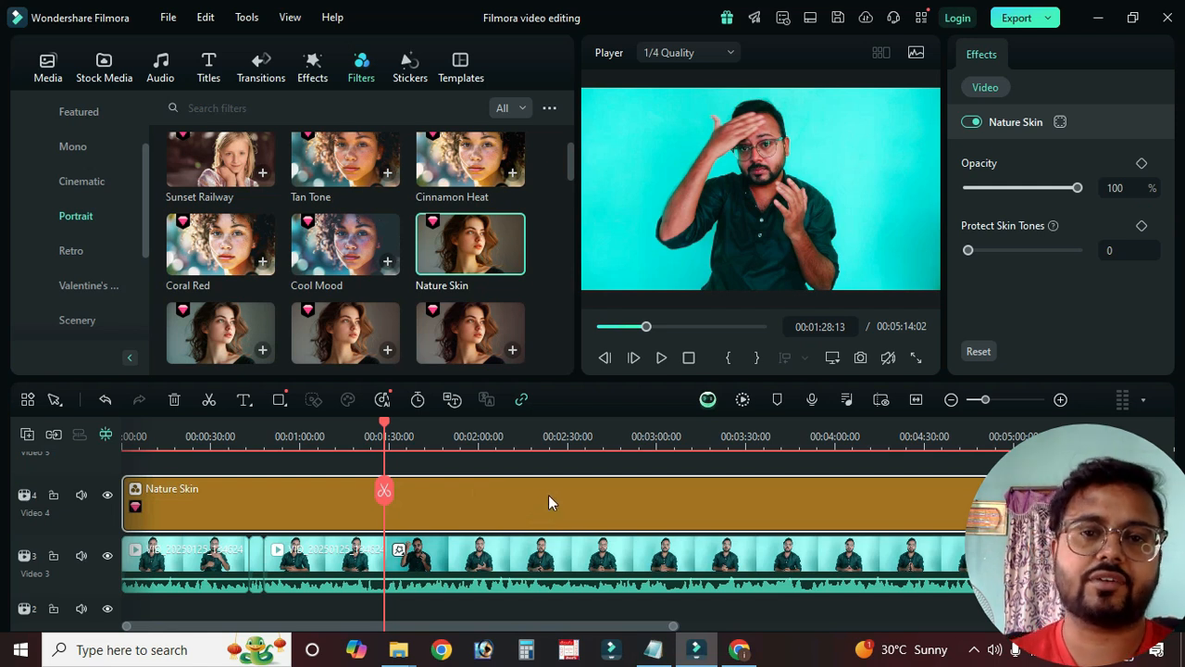
scroll(547, 505, up, 1)
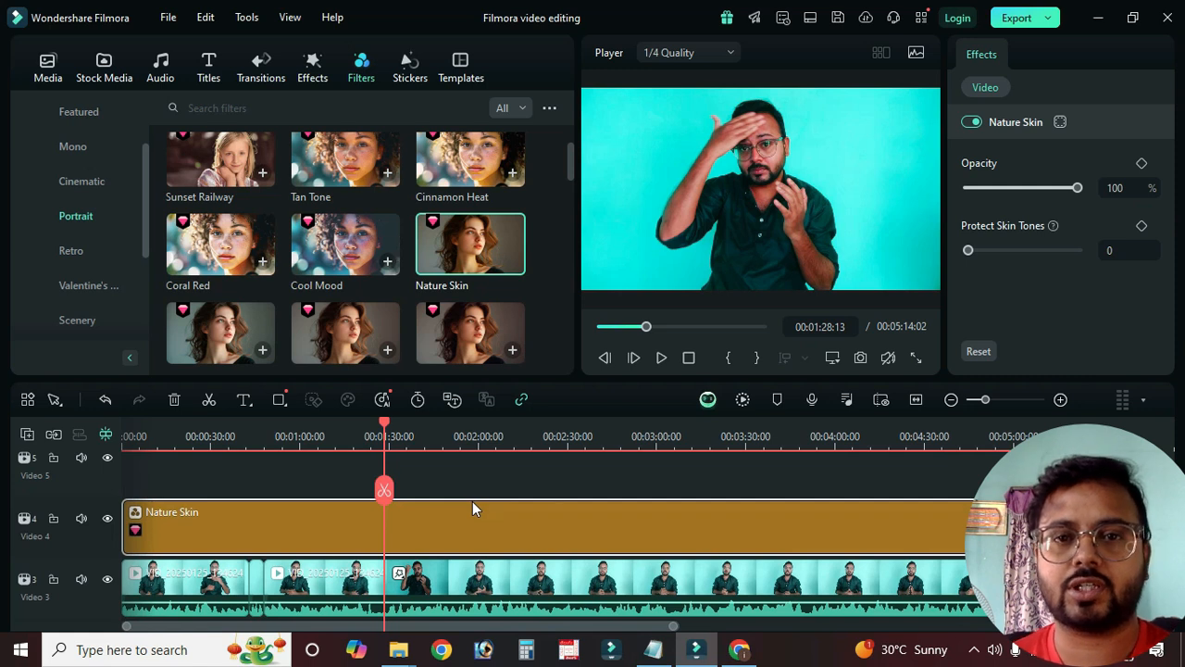
click(476, 531)
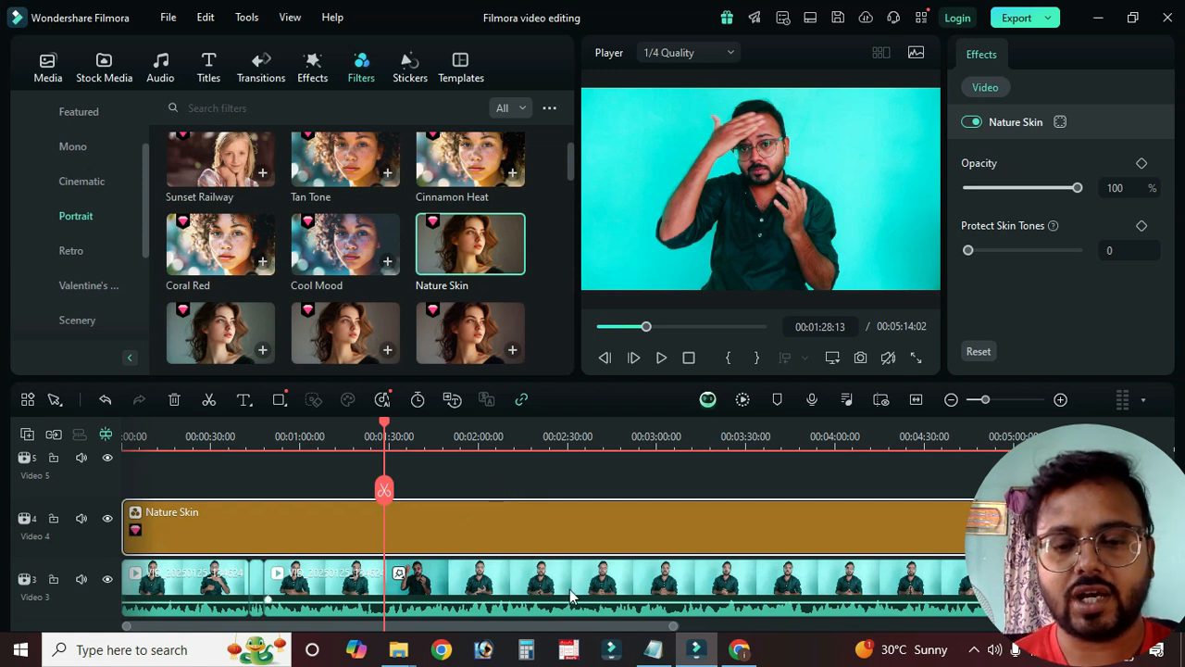
scroll(562, 583, down, 1)
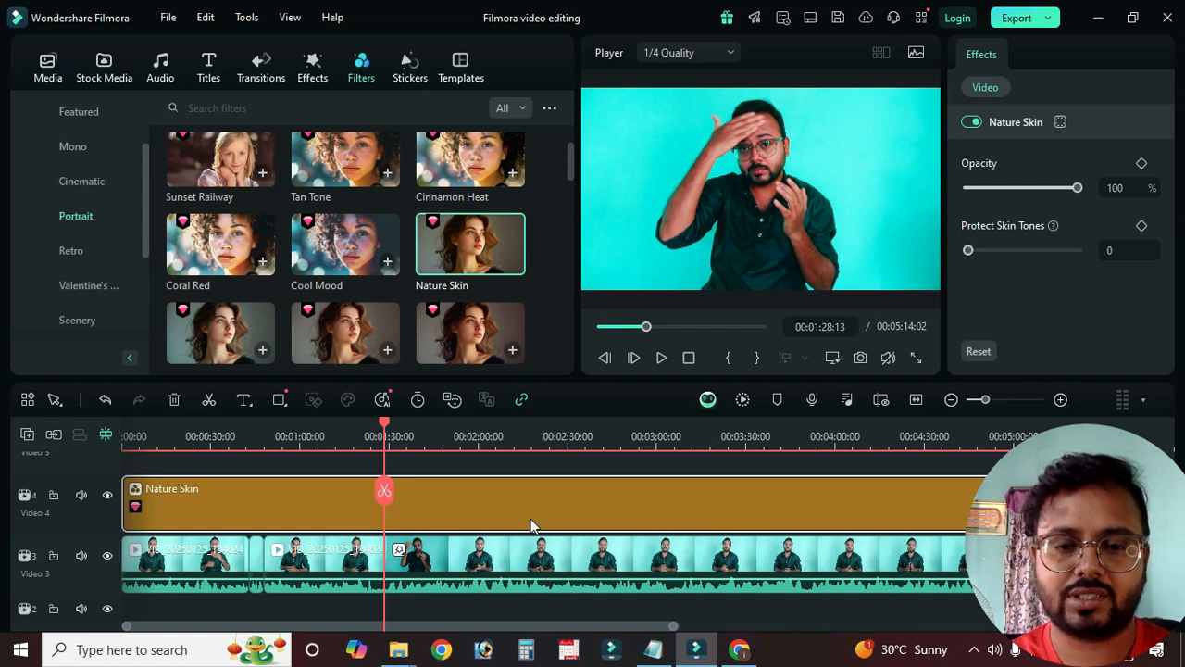
Step: Try the Shock Wave effect on the Video 5 track above the filter at 00:02:02:17, and delete it
scroll(536, 528, up, 1)
click(312, 67)
drag(470, 199, 495, 489)
click(492, 439)
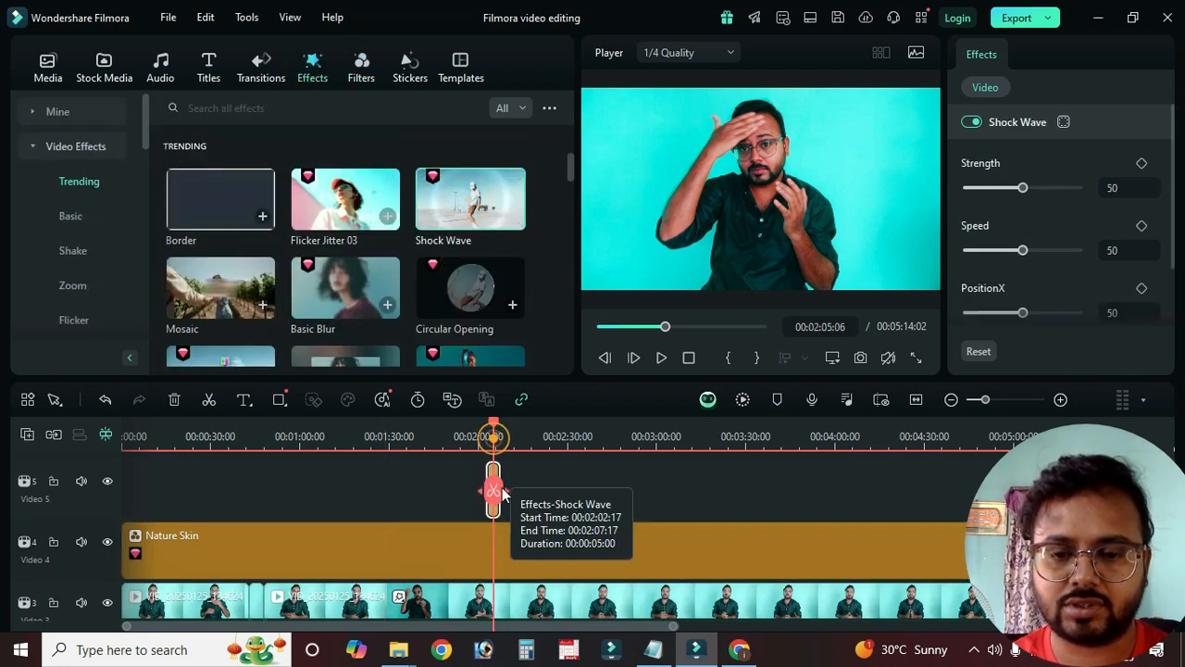
key(Delete)
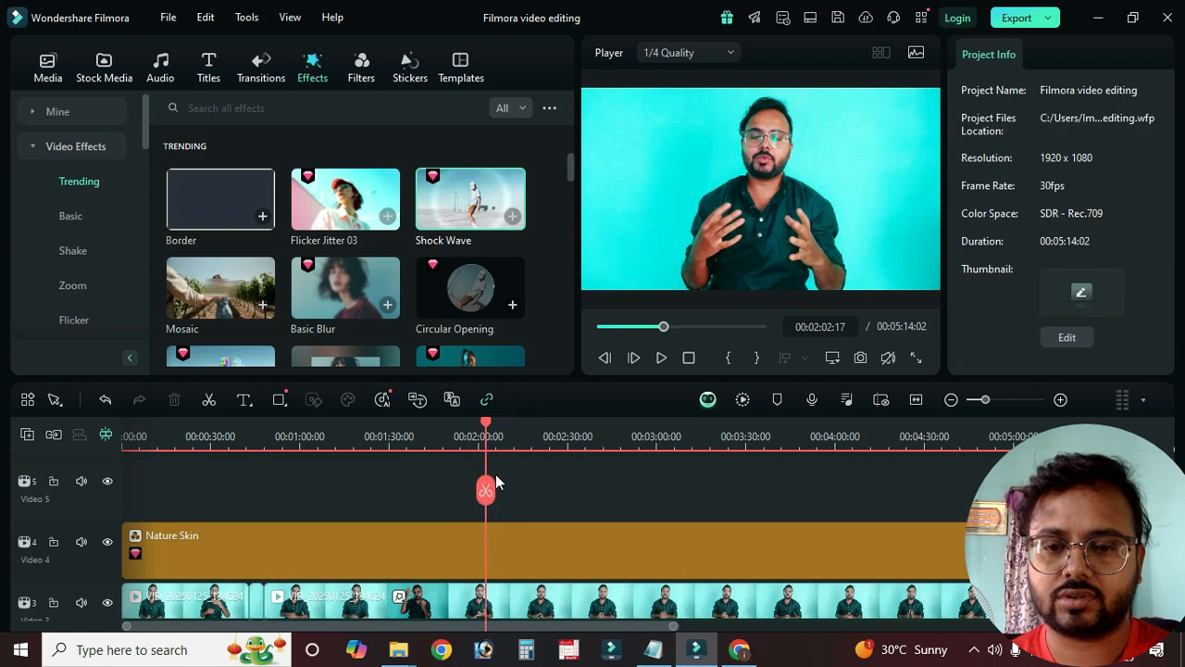
scroll(524, 480, down, 1)
click(400, 553)
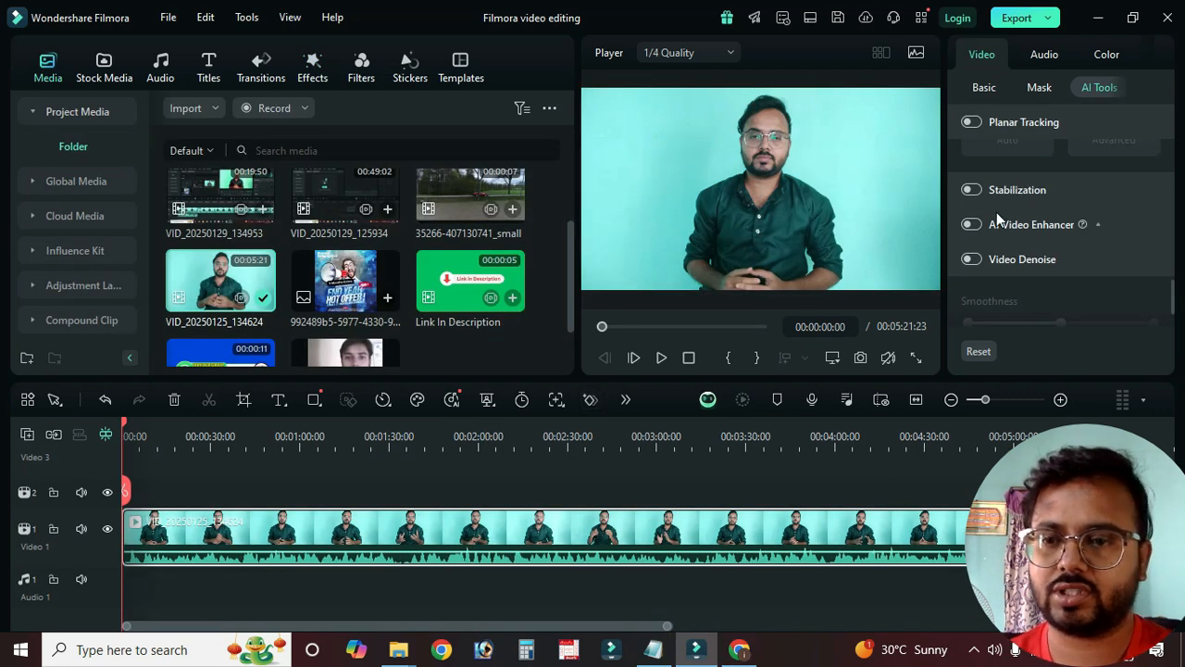
Step: Turn on Stabilization for the talking clip on the Video 1 track
scroll(997, 212, up, 3)
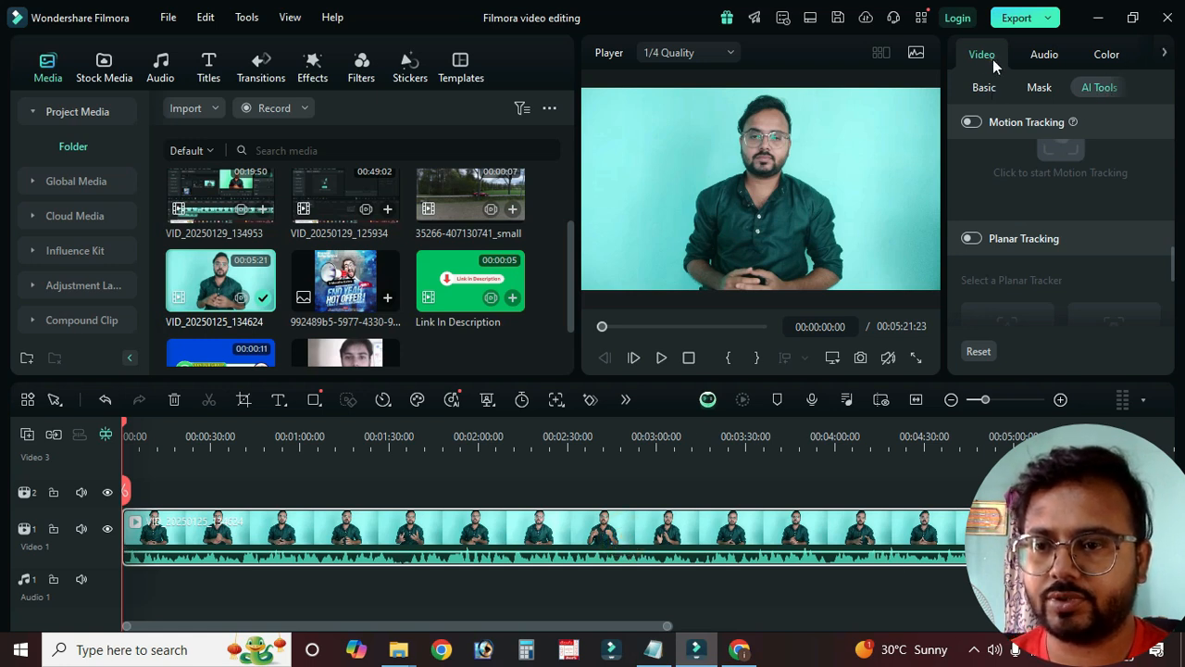
click(1106, 87)
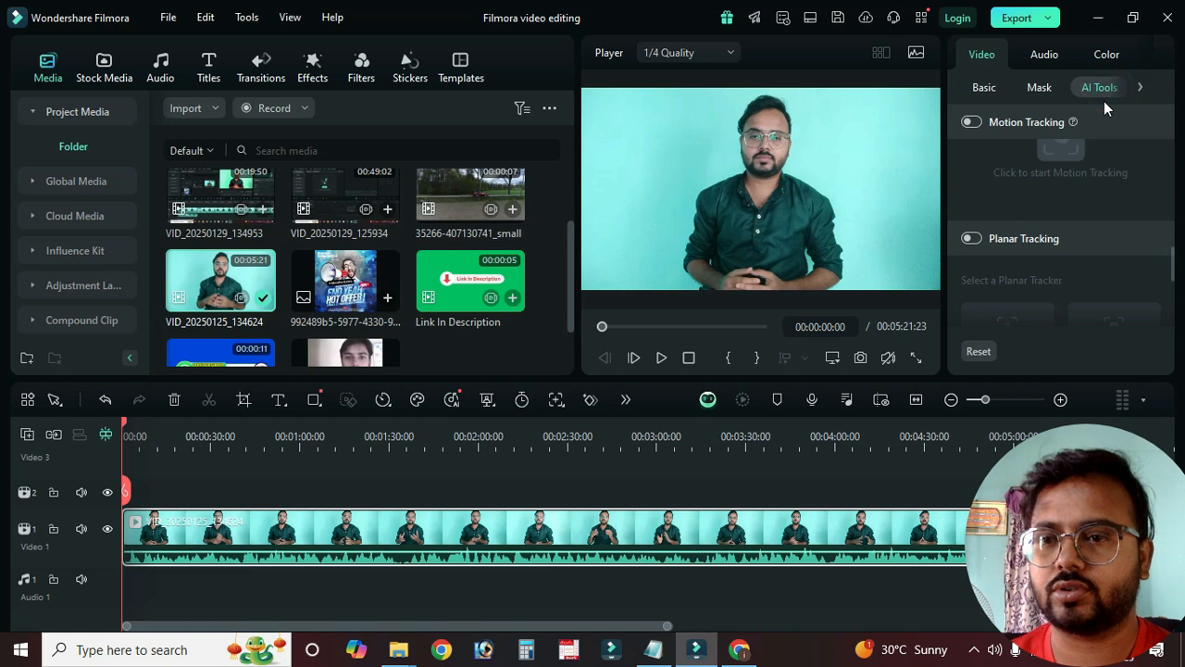
scroll(1067, 262, up, 2)
scroll(1068, 262, down, 4)
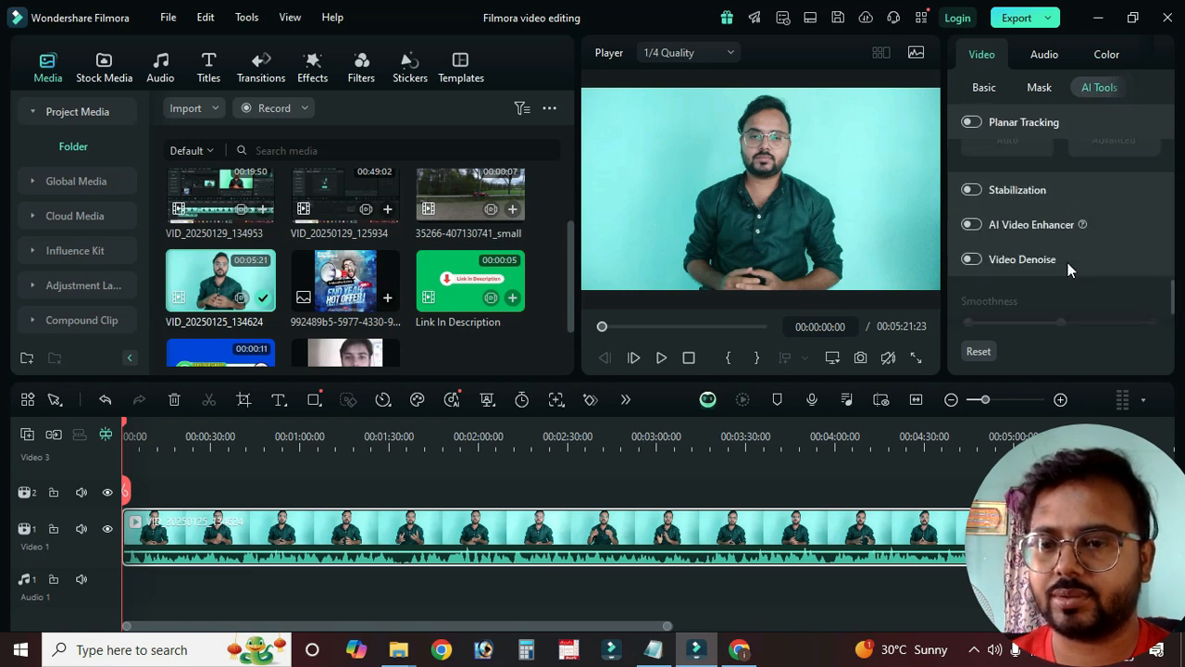
click(972, 190)
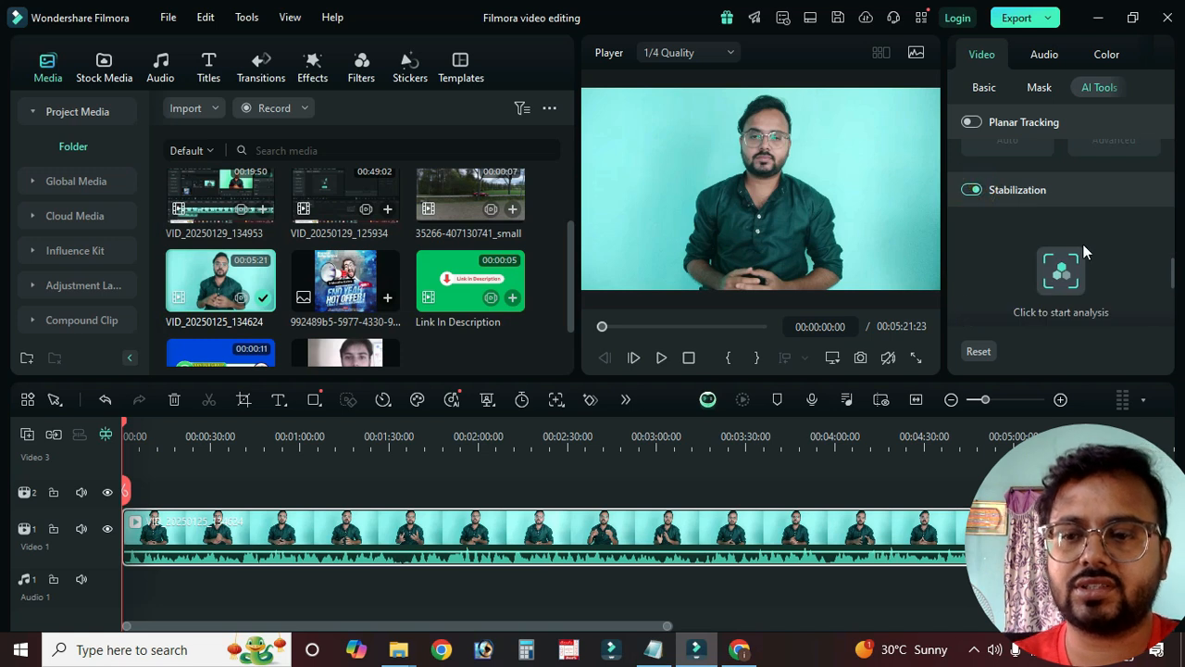
scroll(1083, 244, down, 1)
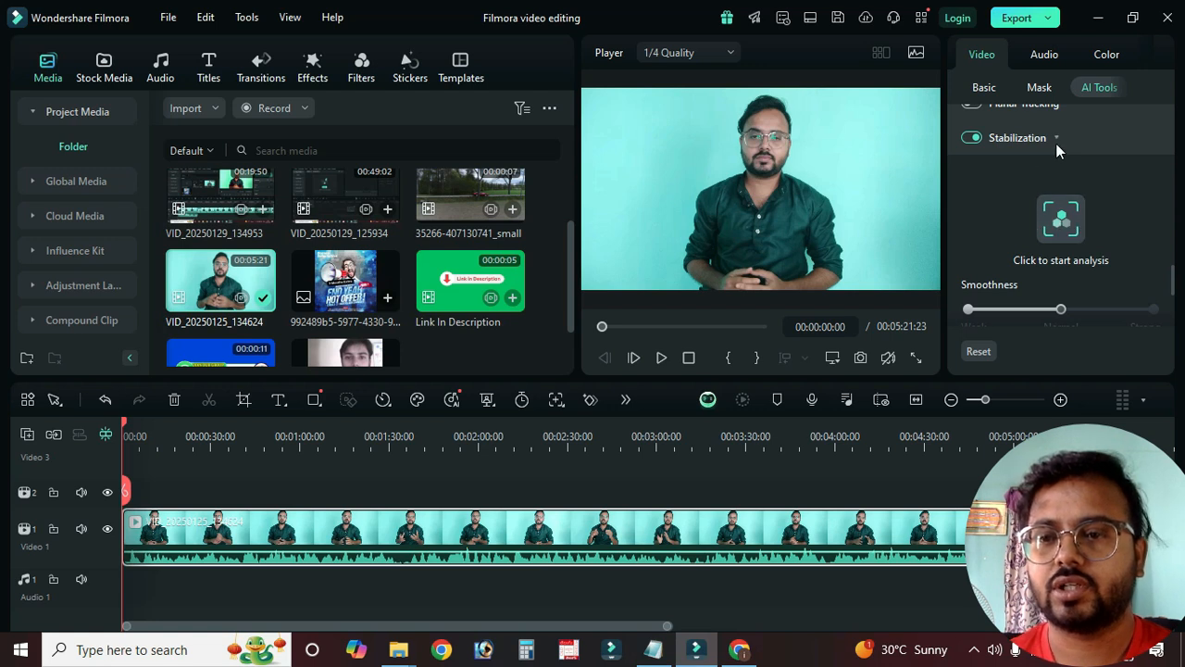
click(972, 138)
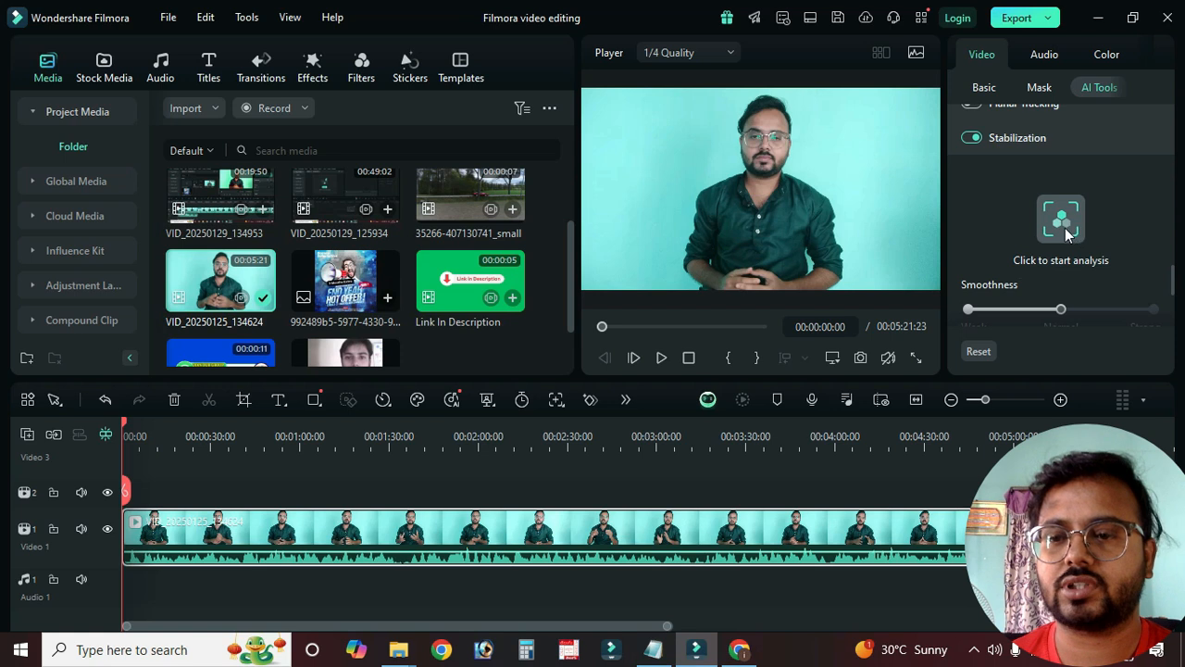
scroll(1065, 230, down, 1)
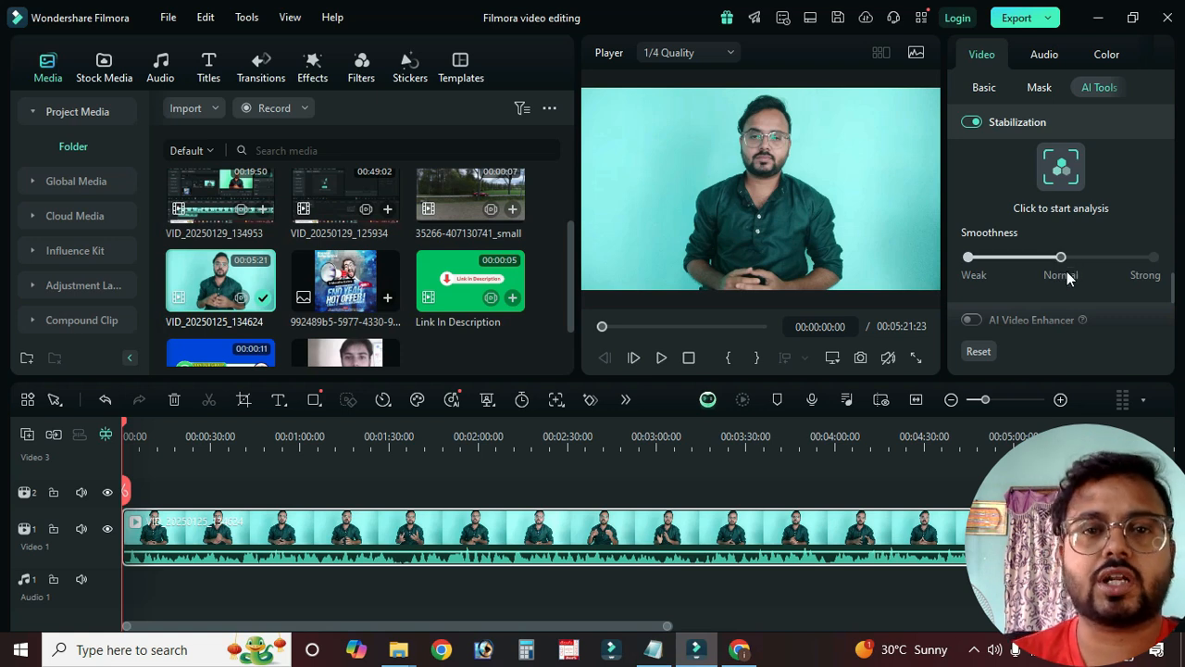
Step: Start the stabilization analysis with Normal smoothness and cancel it
click(1059, 180)
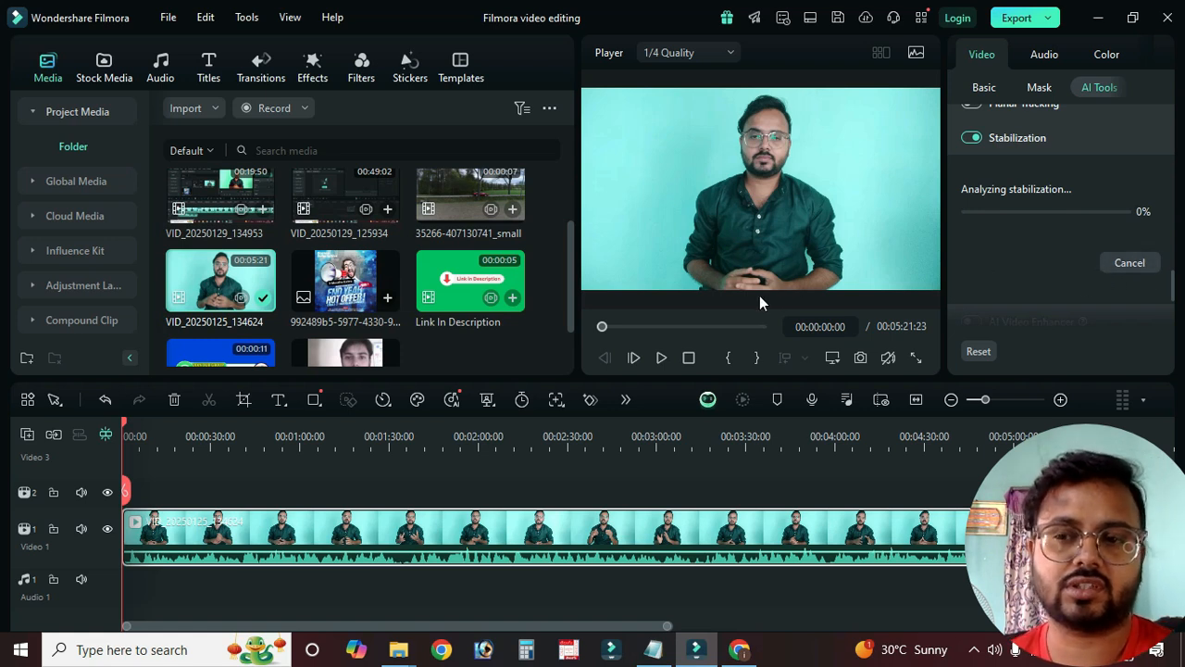
click(1117, 264)
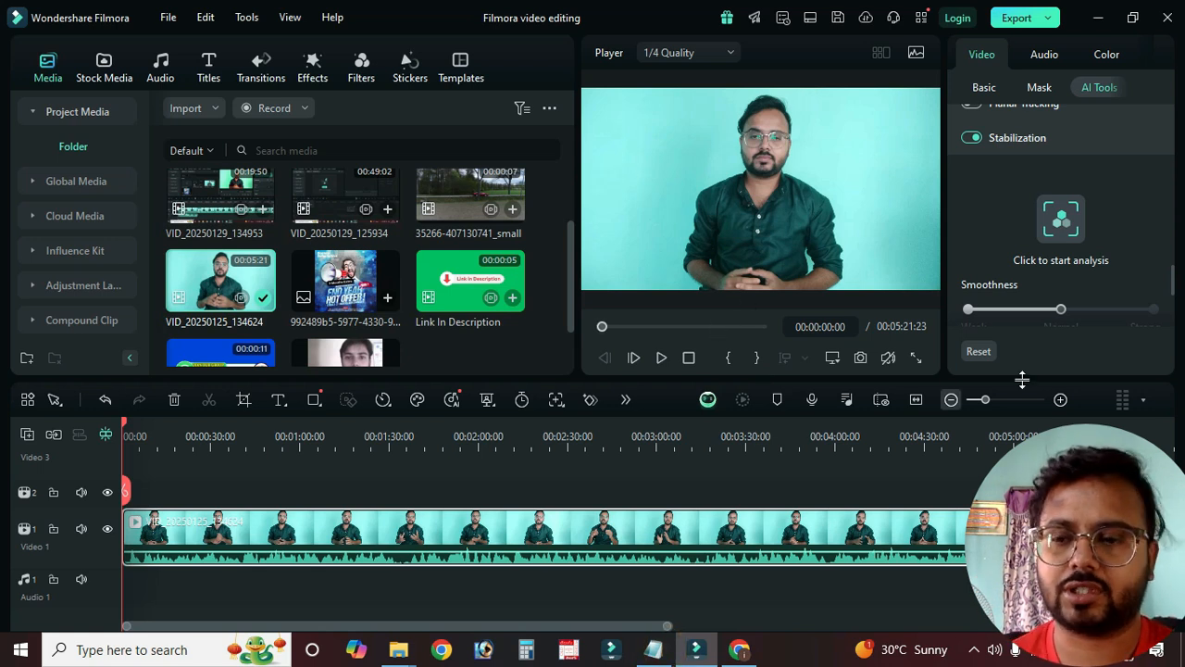
scroll(1023, 293, down, 1)
scroll(1054, 298, down, 1)
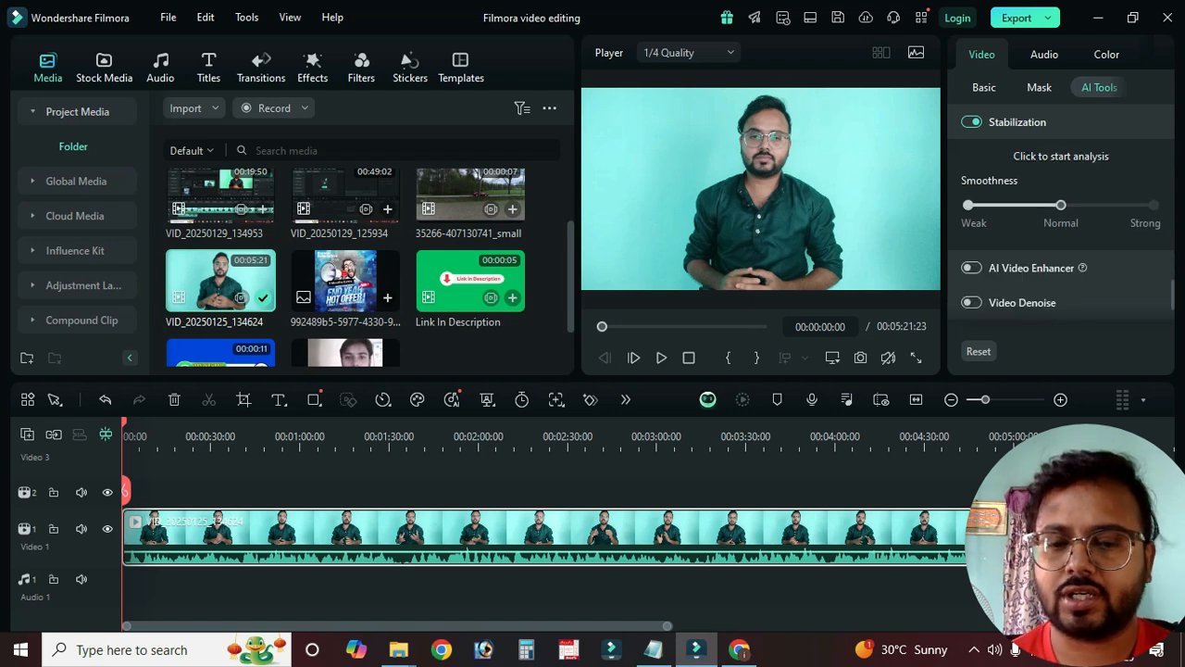
Step: Move the playhead to 00:00:51:02 and select the talking clip on the Video 1 track
click(889, 477)
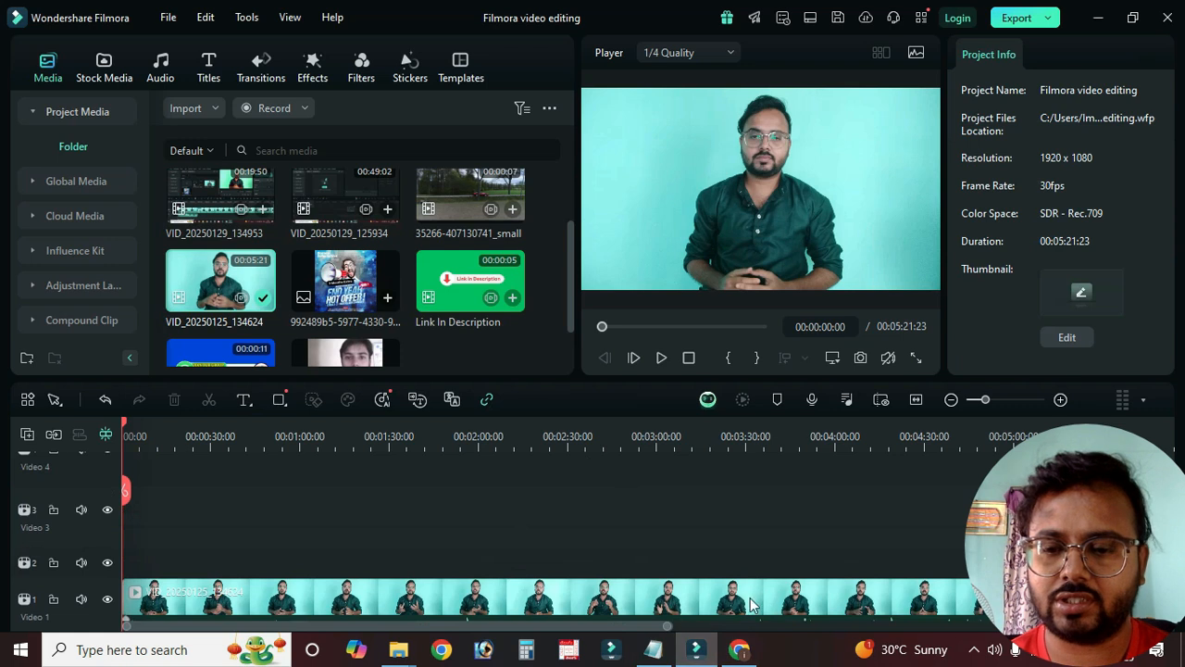
click(829, 597)
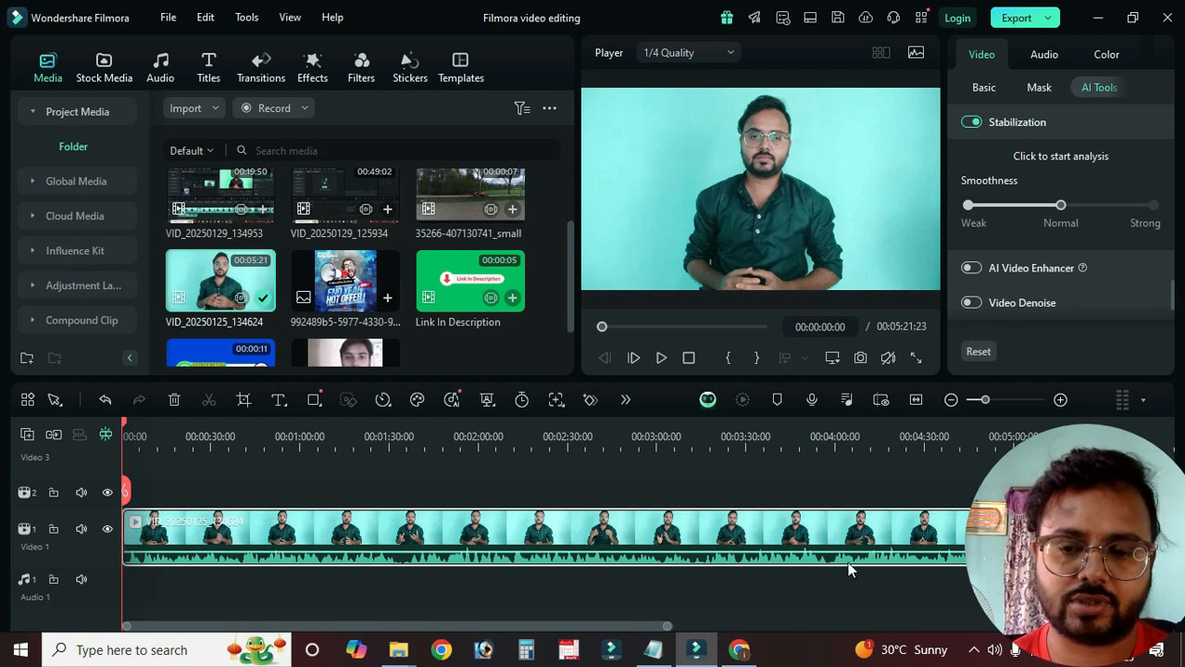
click(505, 474)
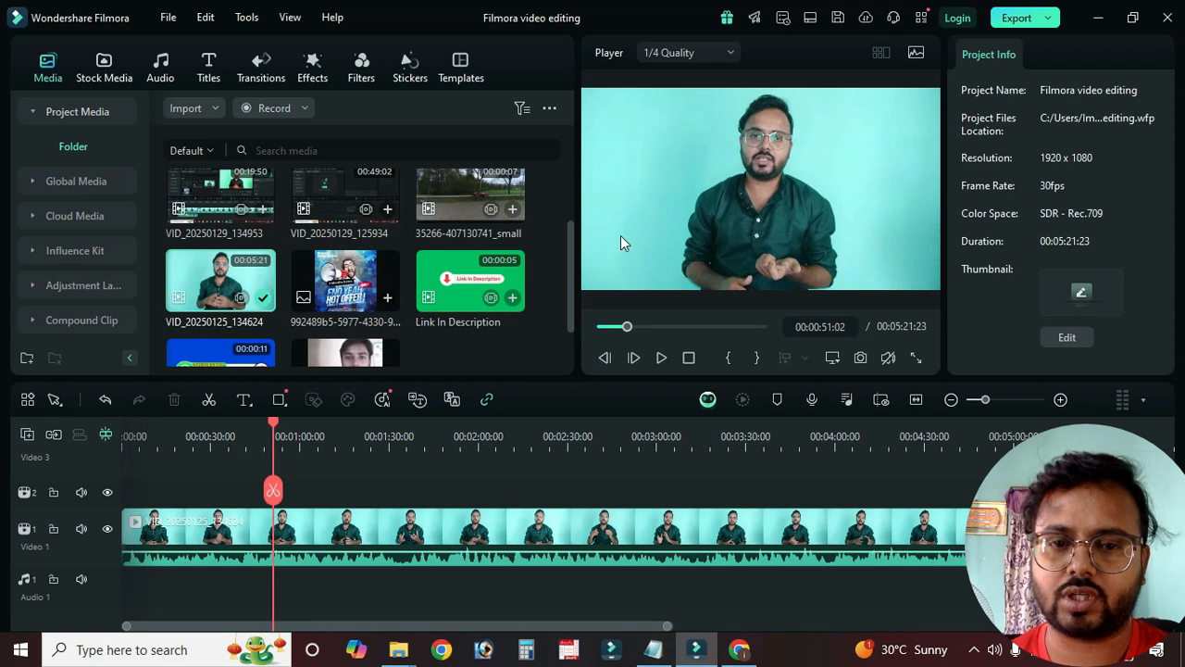
click(542, 528)
Step: Search the stock media library for "karaoke"
click(111, 68)
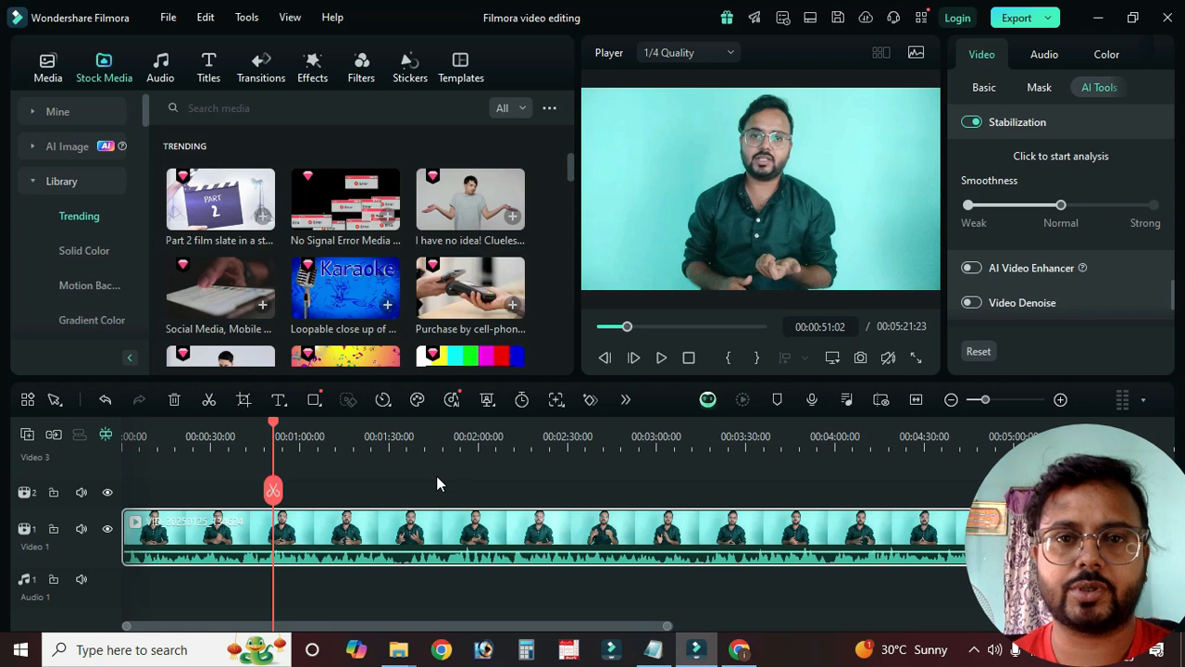
click(33, 181)
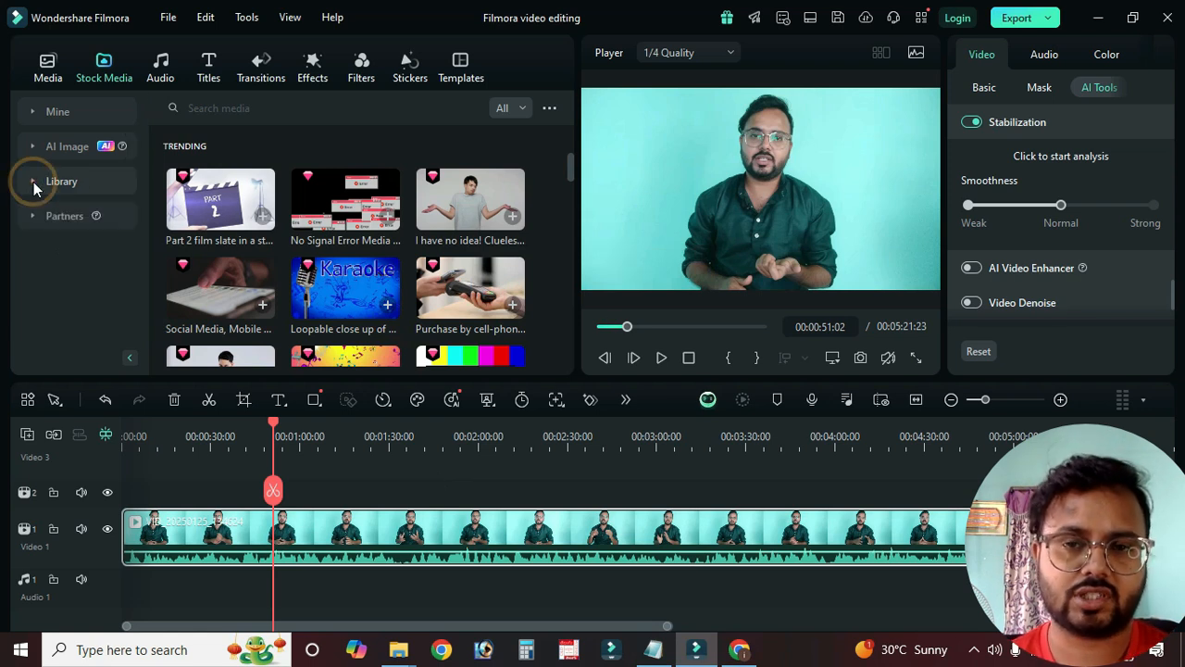
mouse_move(377, 310)
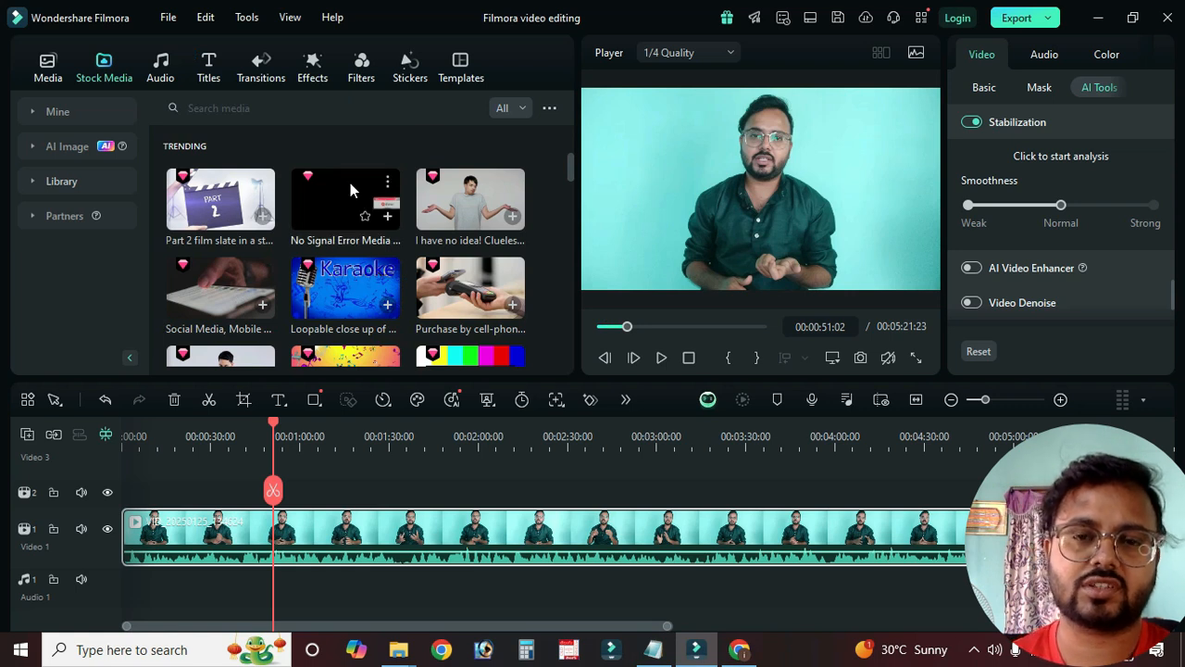
click(349, 106)
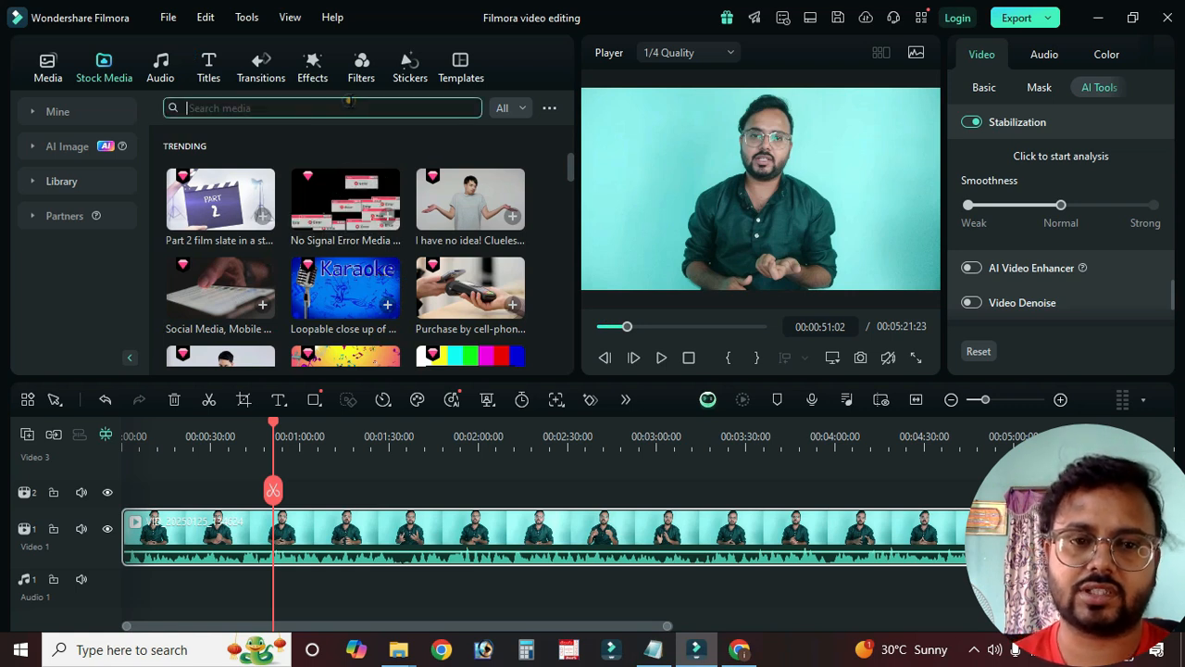
text(karaoke)
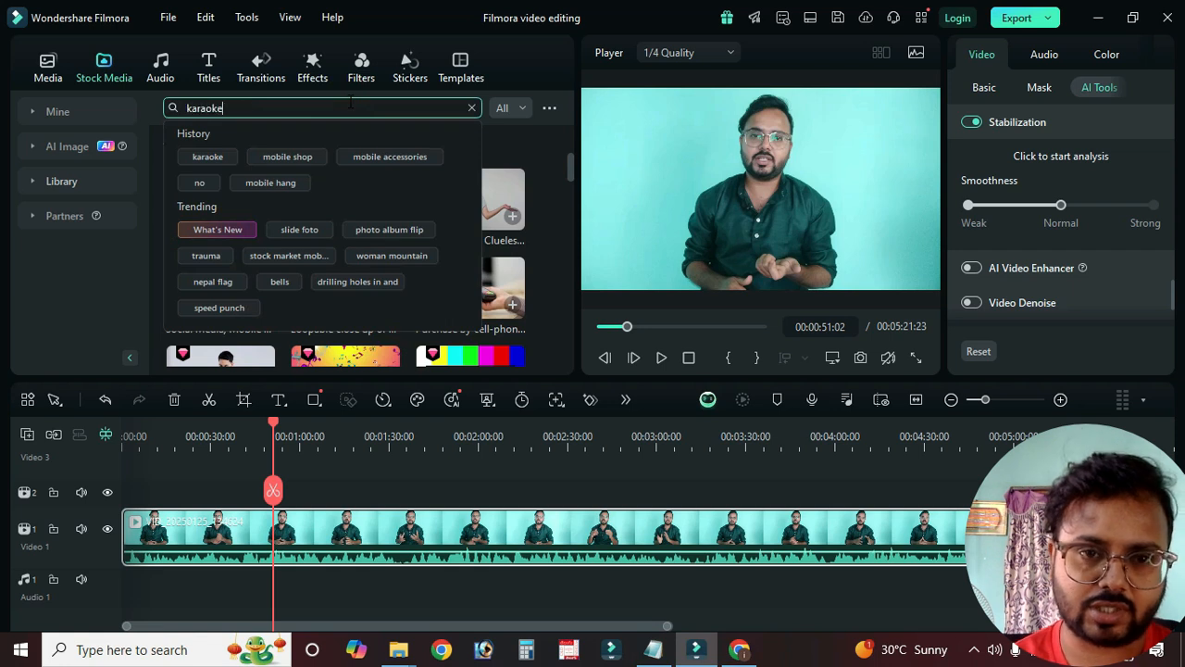
key(Return)
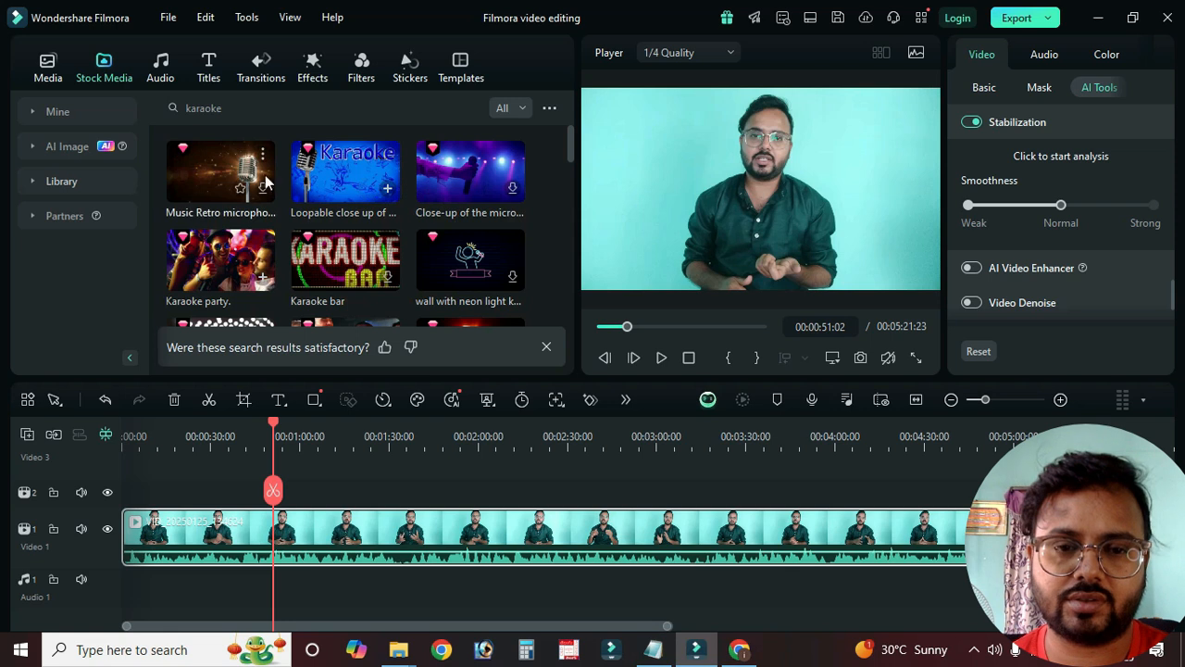
Step: Browse the karaoke results and try to place the Man in headphones clip at the start of the Video 2 track
scroll(207, 239, down, 3)
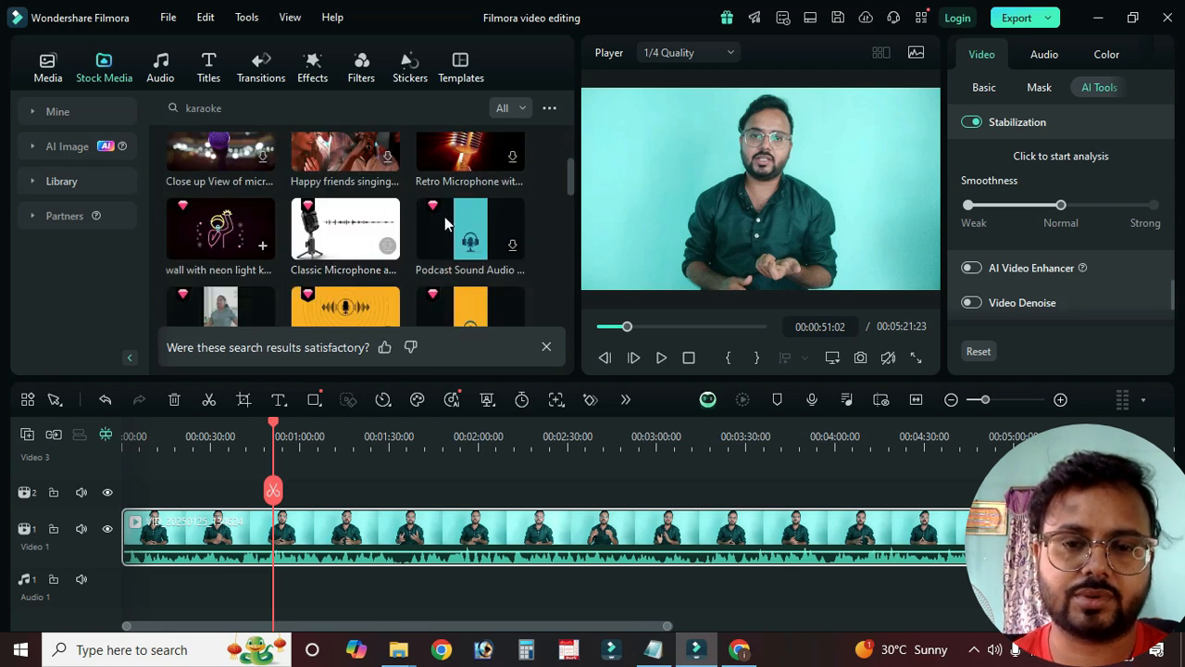
scroll(379, 243, up, 3)
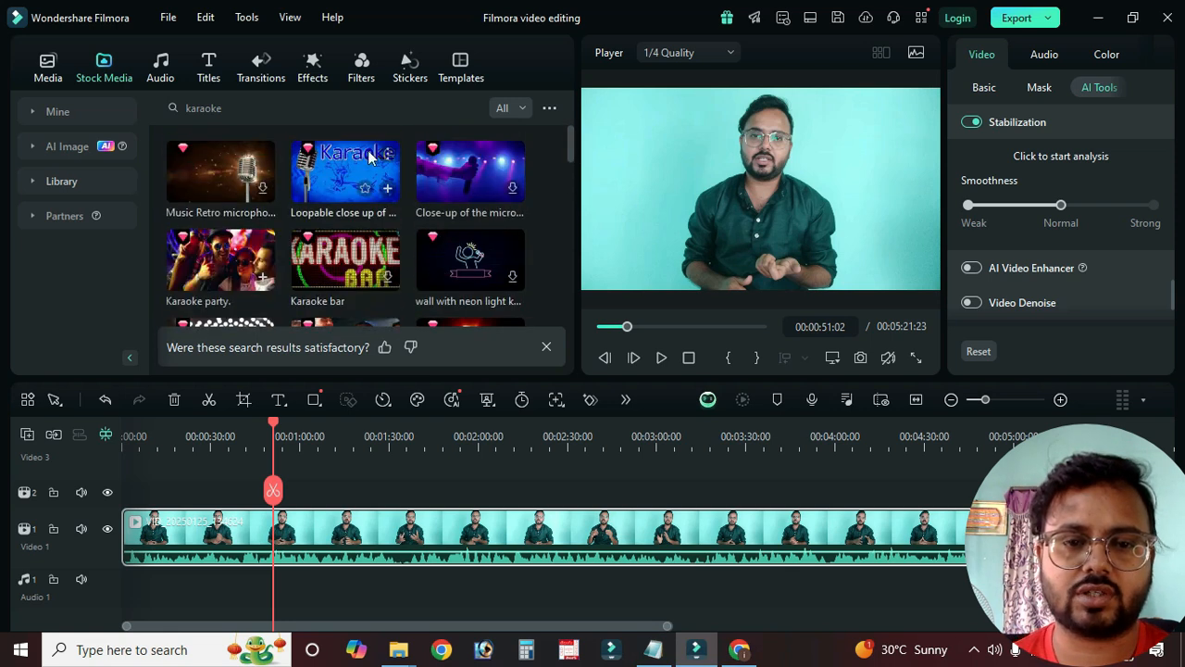
scroll(415, 247, down, 4)
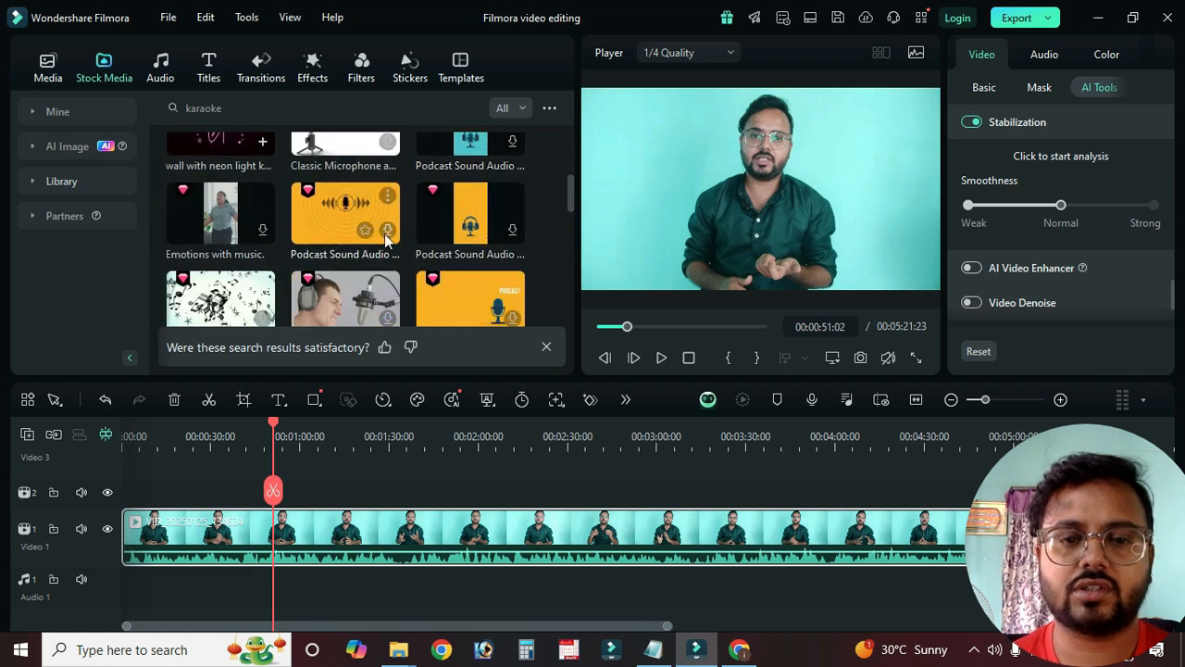
scroll(370, 222, down, 2)
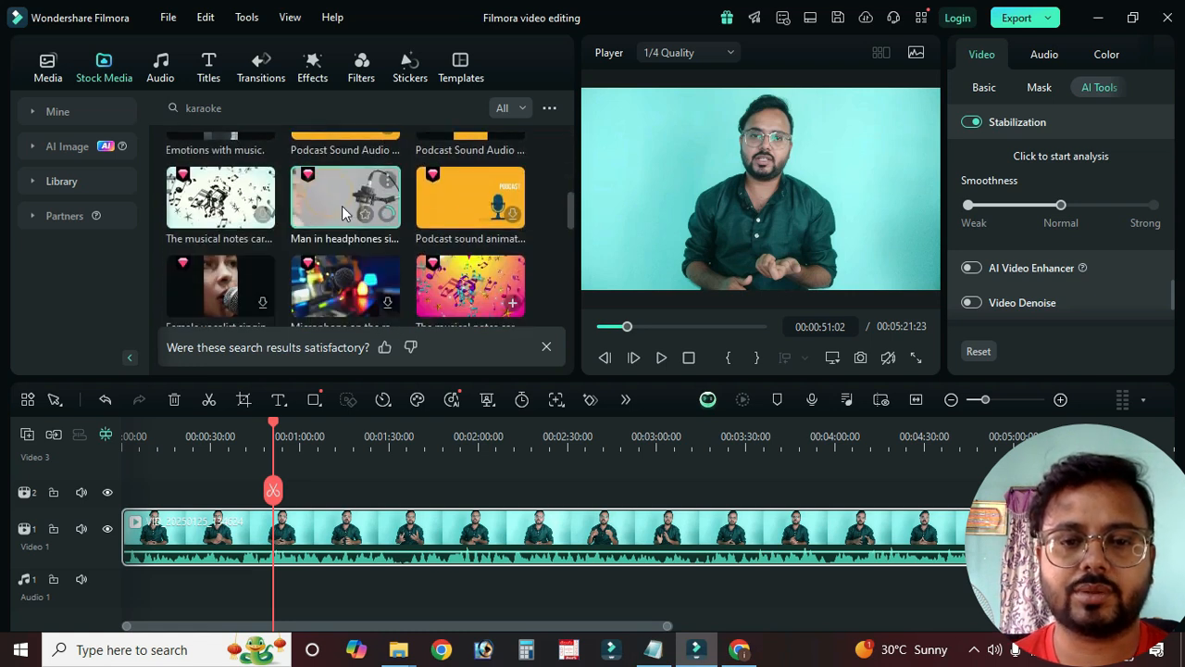
drag(337, 189, 119, 486)
scroll(361, 278, up, 3)
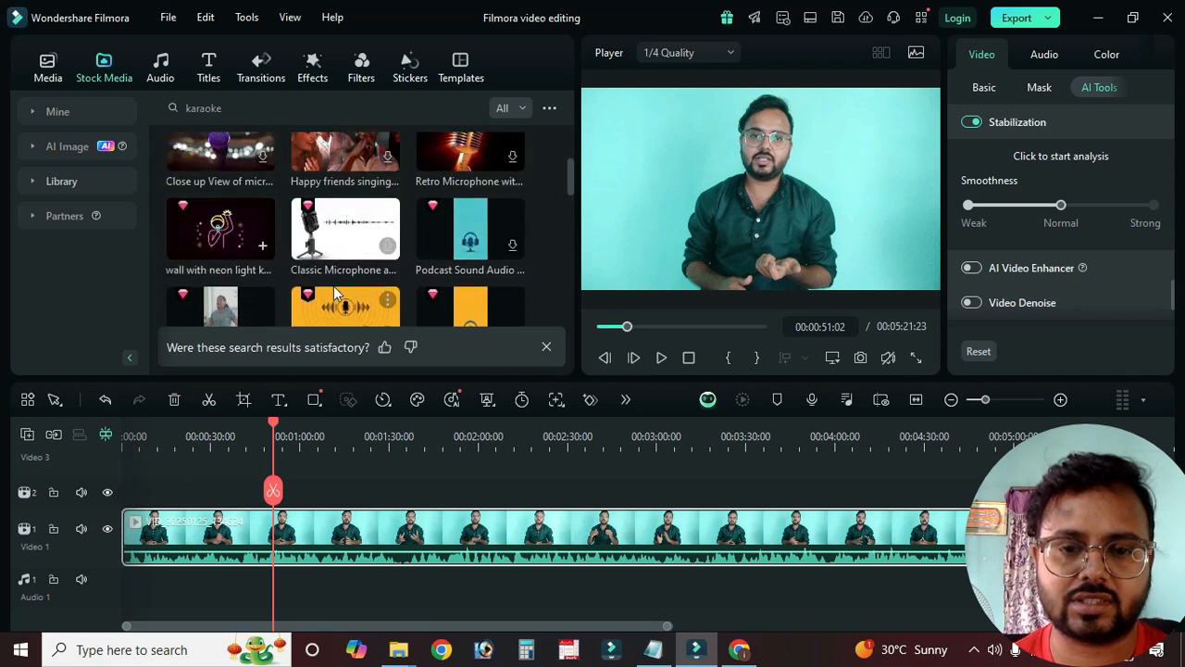
scroll(356, 267, down, 4)
scroll(356, 267, up, 2)
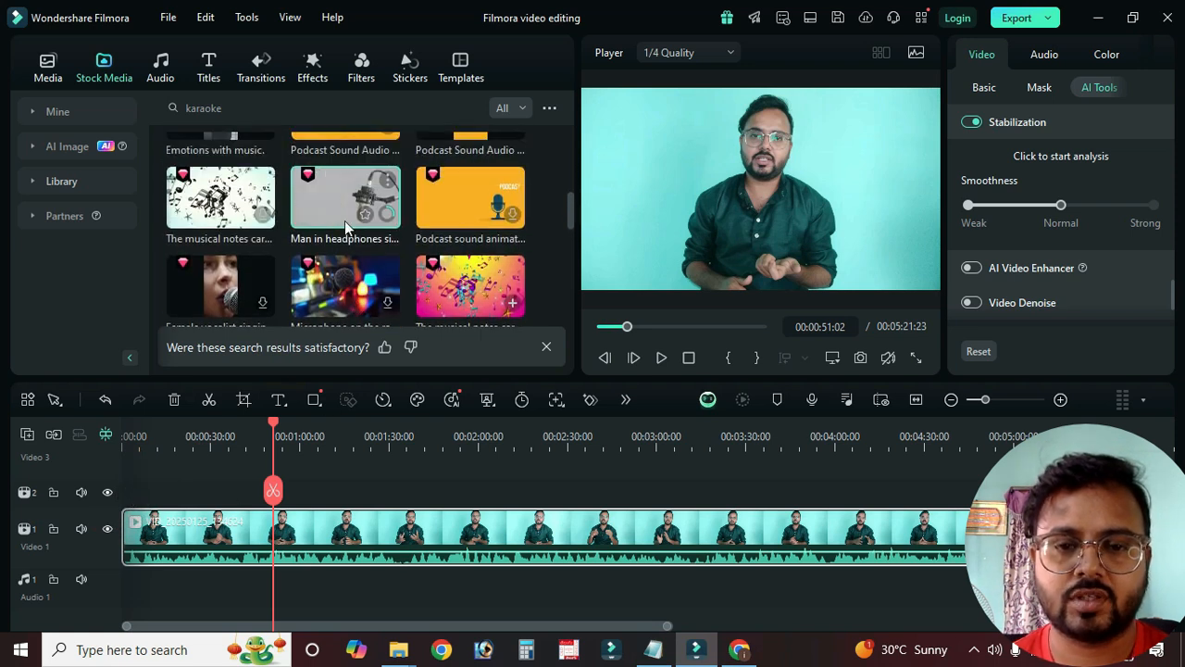
Step: Place the orange Podcast sound animation at the start of the Video 2 track and match the project settings to its 1920 x 1080 29.97fps
click(469, 185)
drag(469, 181, 130, 498)
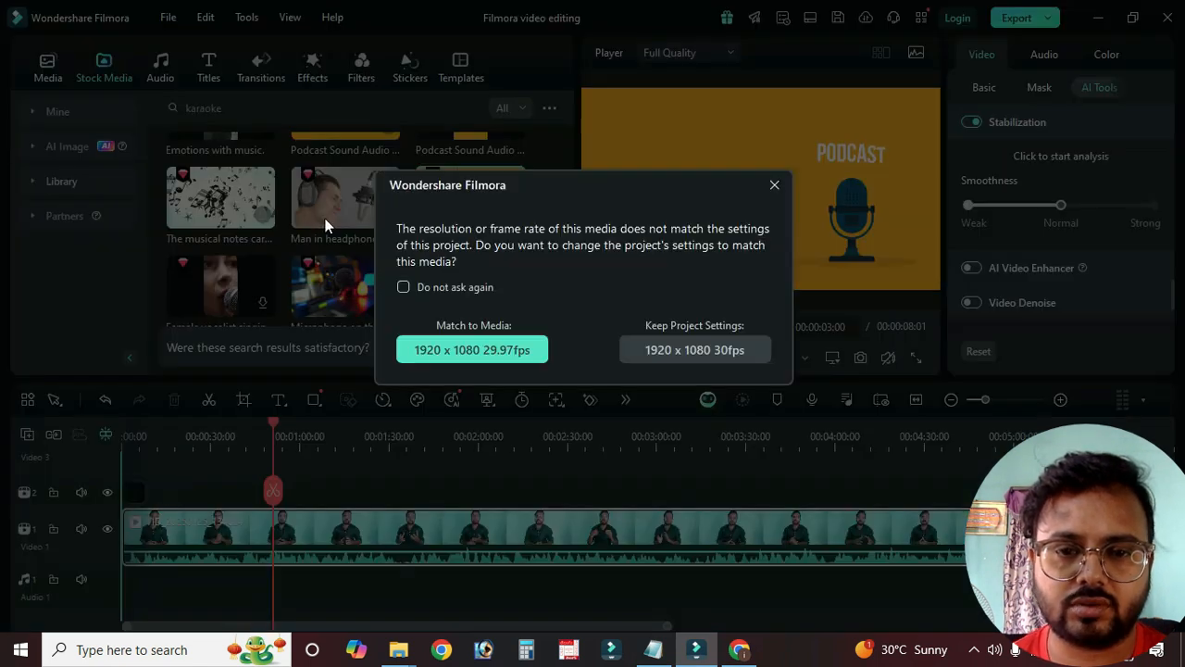
click(473, 343)
Step: Preview the podcast animation around 00:00:04:19 and delete it from the Video 2 track
click(132, 430)
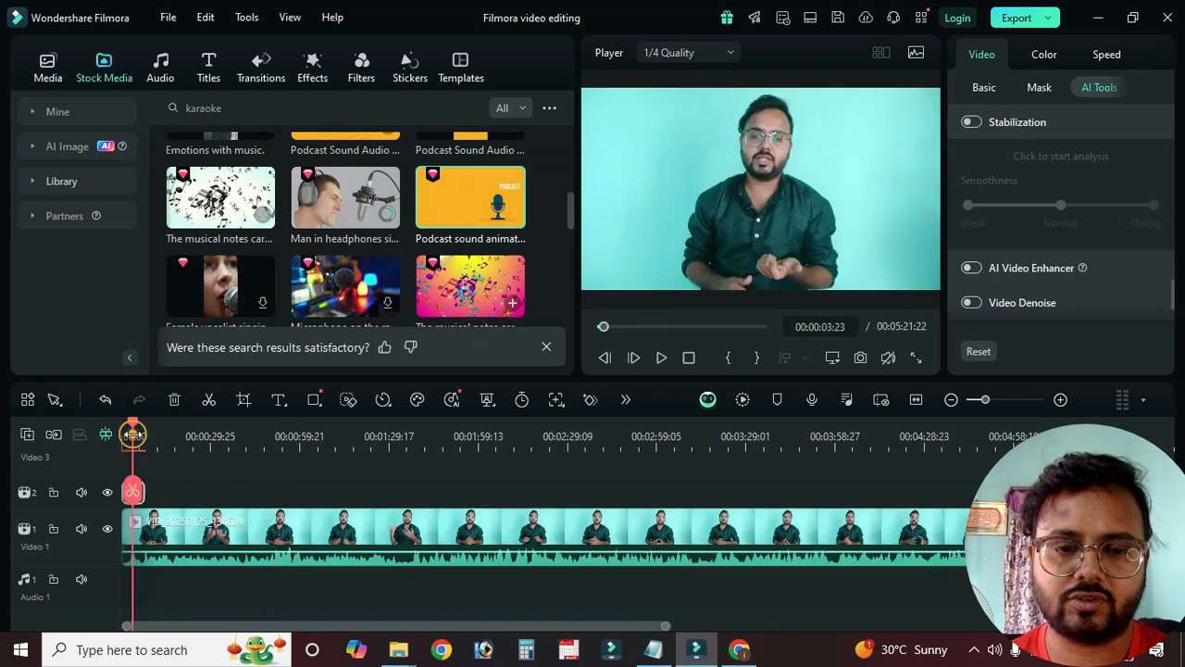
drag(135, 428, 136, 431)
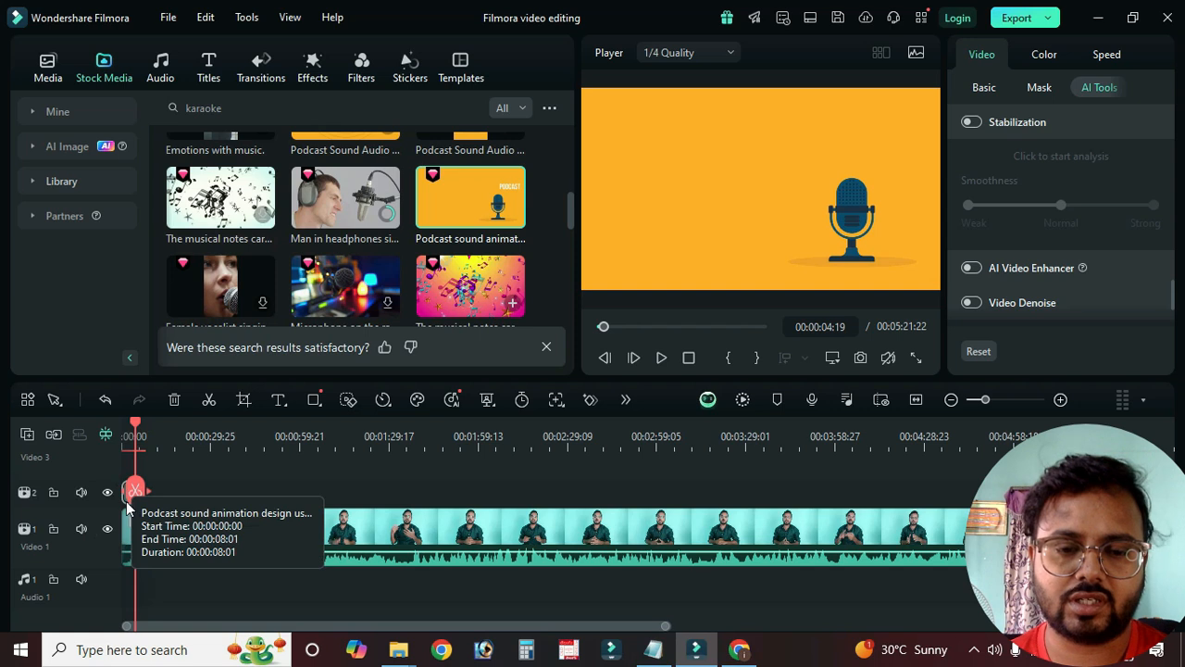
key(Delete)
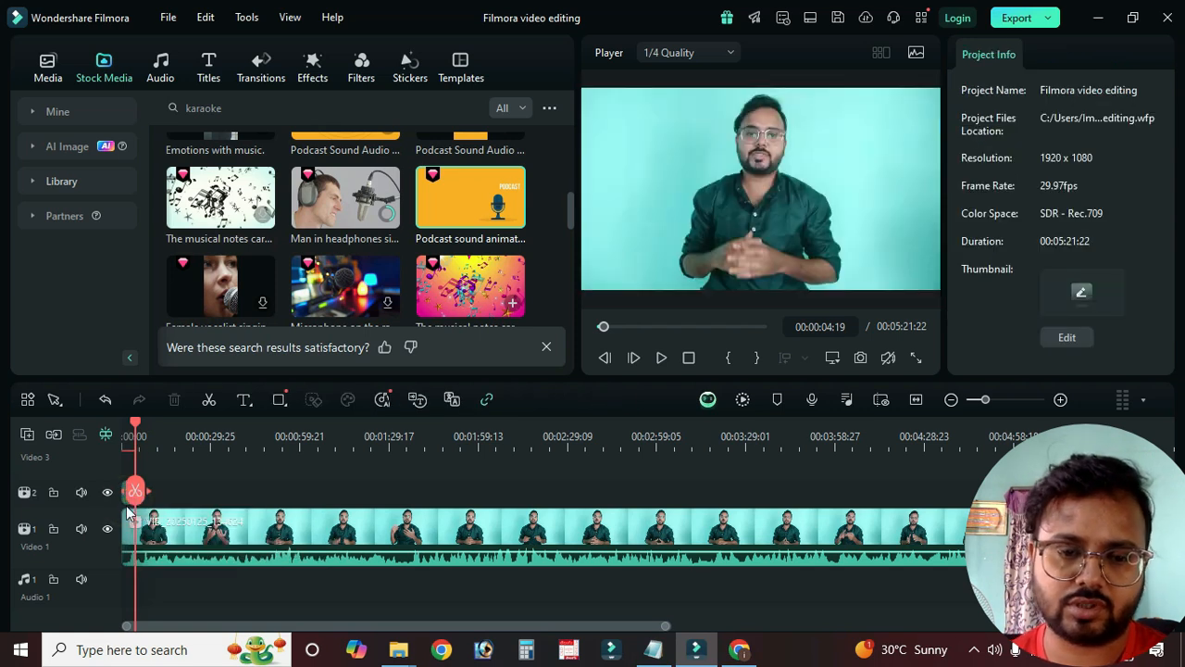
click(124, 501)
key(Delete)
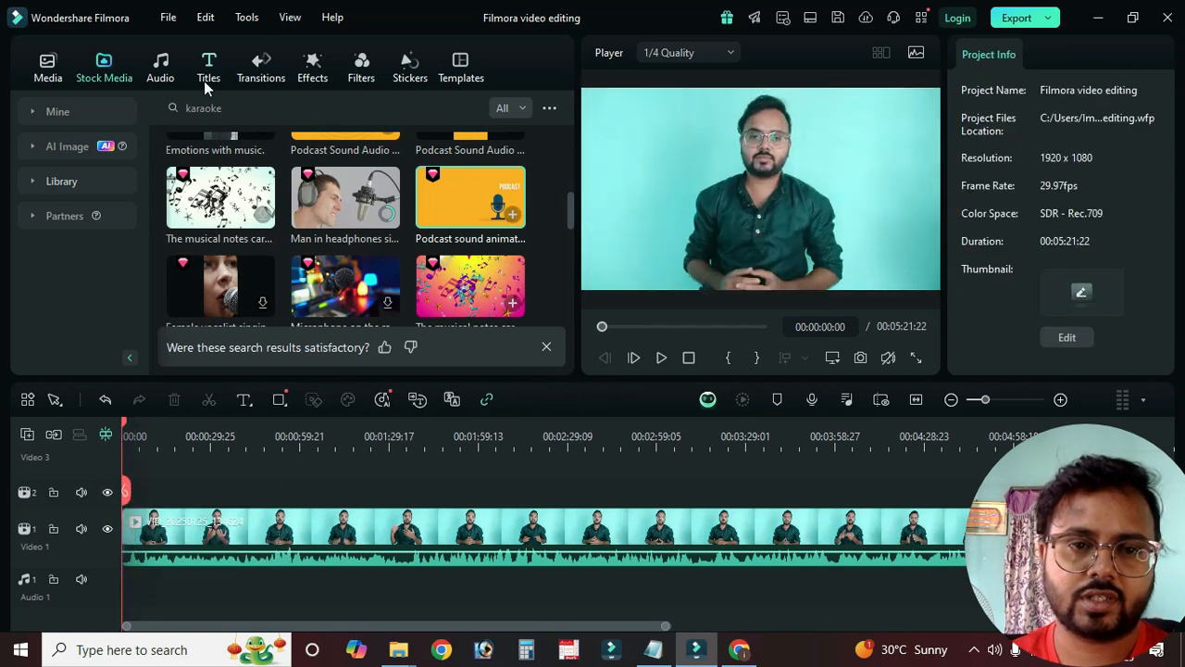
Step: Look through the previously downloaded stock media and the favorites under Mine
click(30, 113)
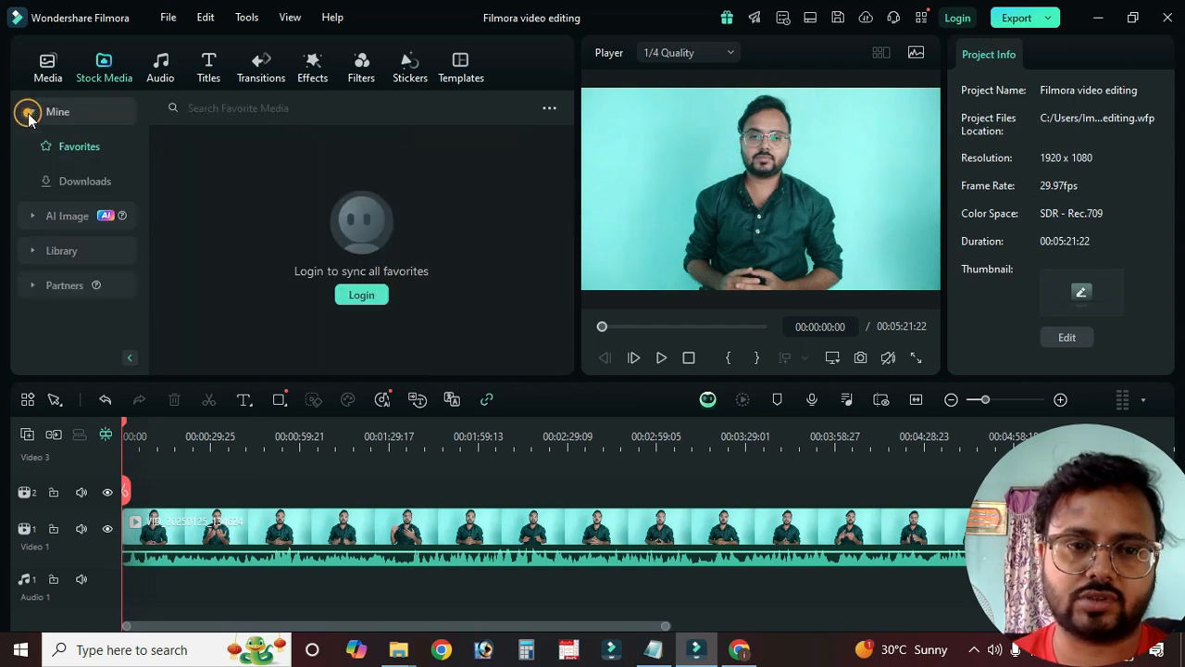
click(67, 180)
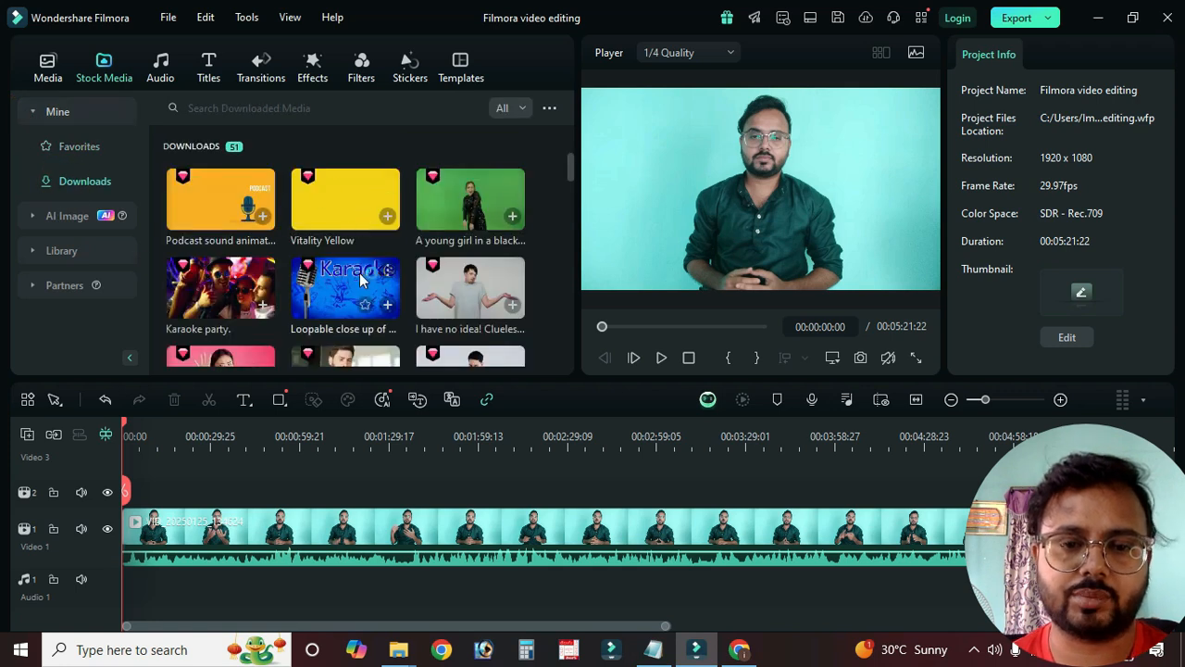
scroll(361, 269, down, 2)
scroll(361, 272, down, 1)
scroll(347, 296, up, 3)
click(62, 112)
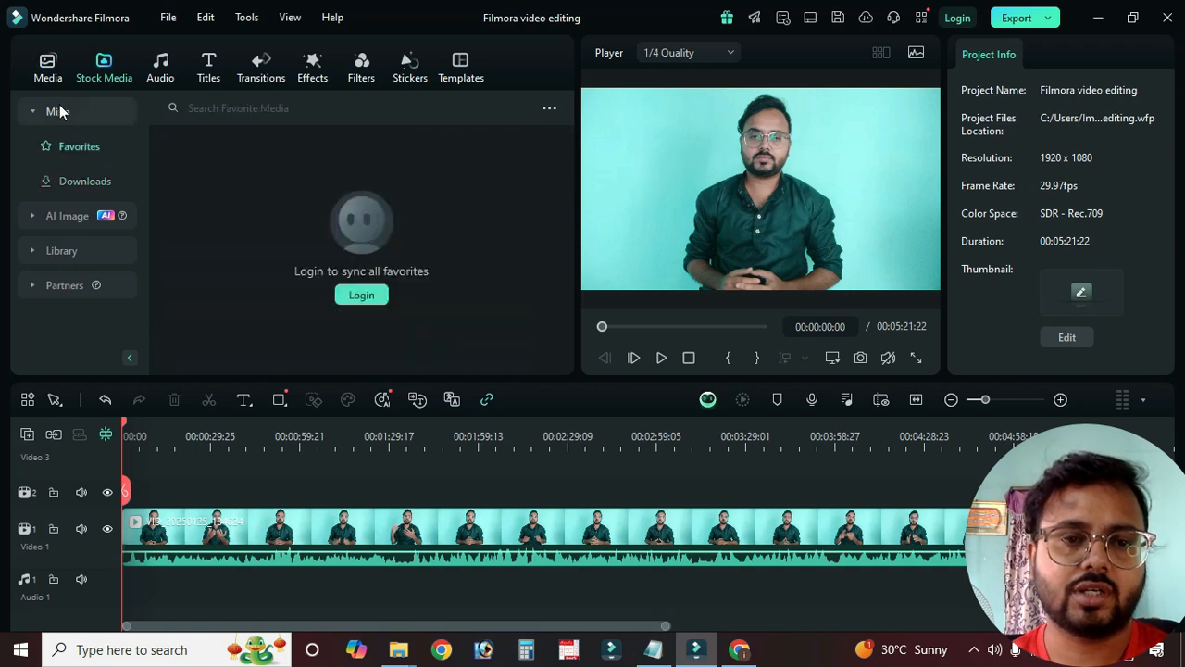
click(67, 182)
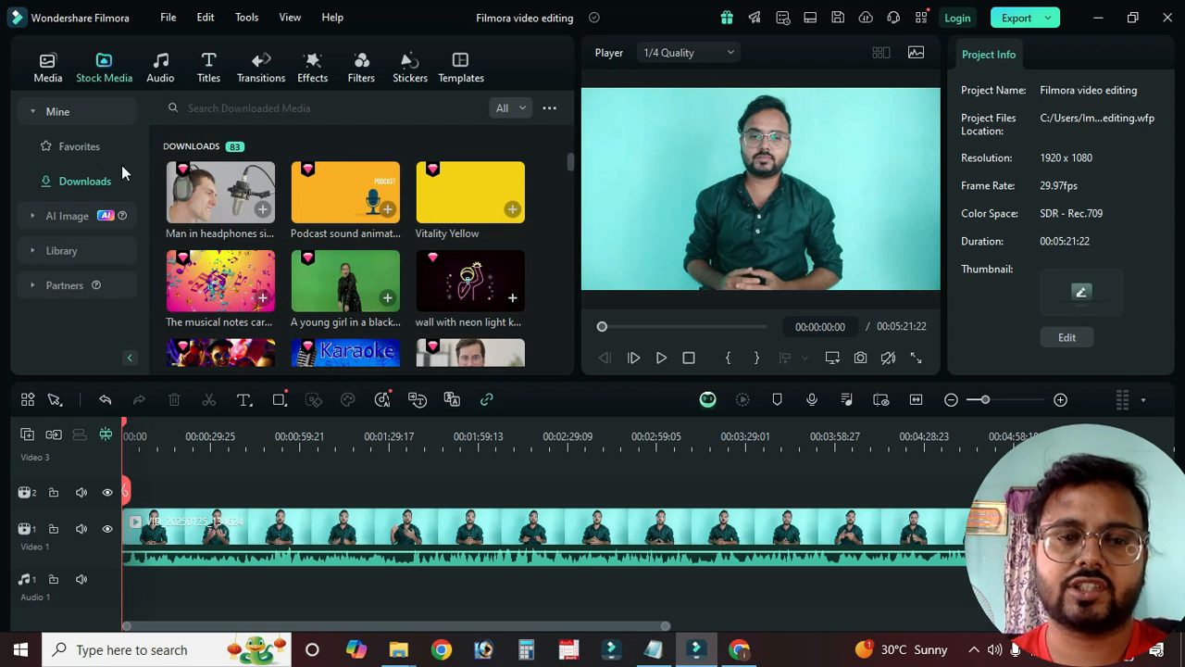
Step: Browse the Trending stock library as far as the solid-color and tech backgrounds
click(53, 218)
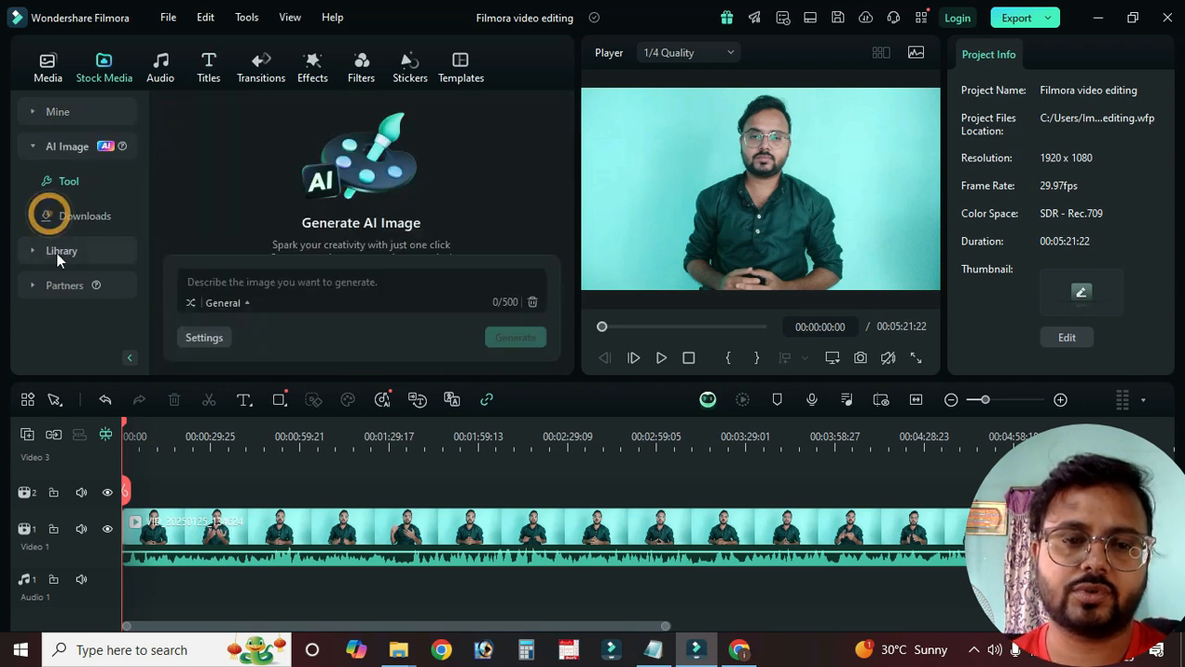
click(57, 251)
scroll(245, 221, down, 3)
scroll(371, 266, down, 1)
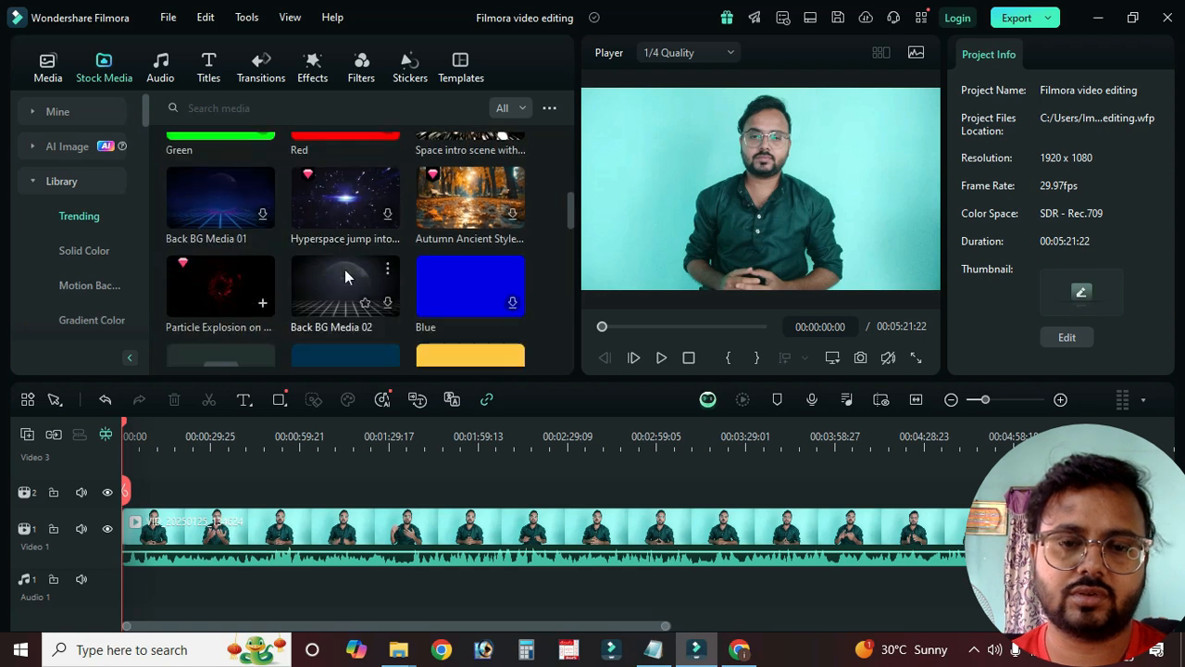
scroll(265, 278, down, 2)
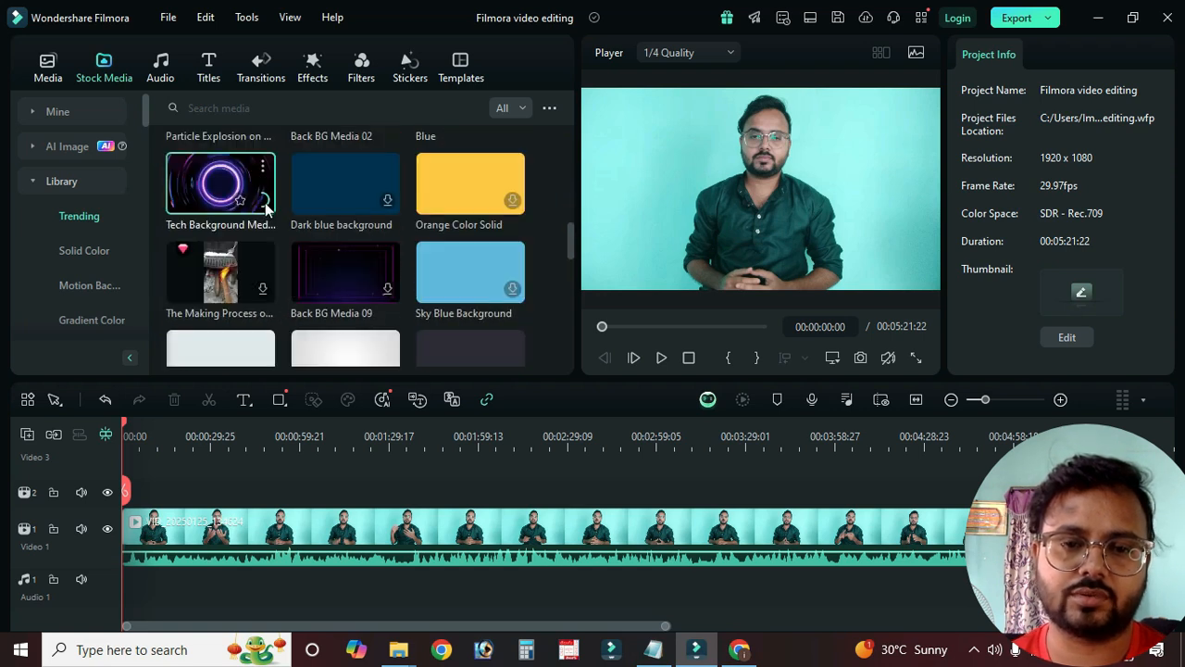
Step: Examine the AI Image tool's style choices, trying Portrait and returning to General
click(38, 146)
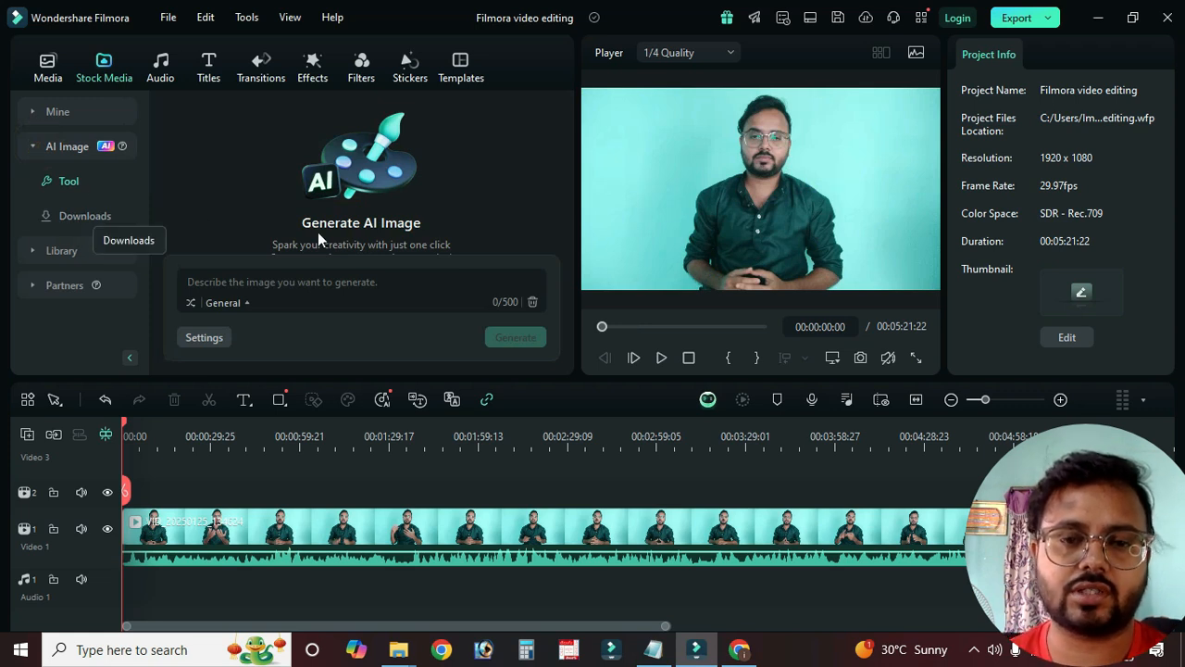
click(65, 216)
click(67, 182)
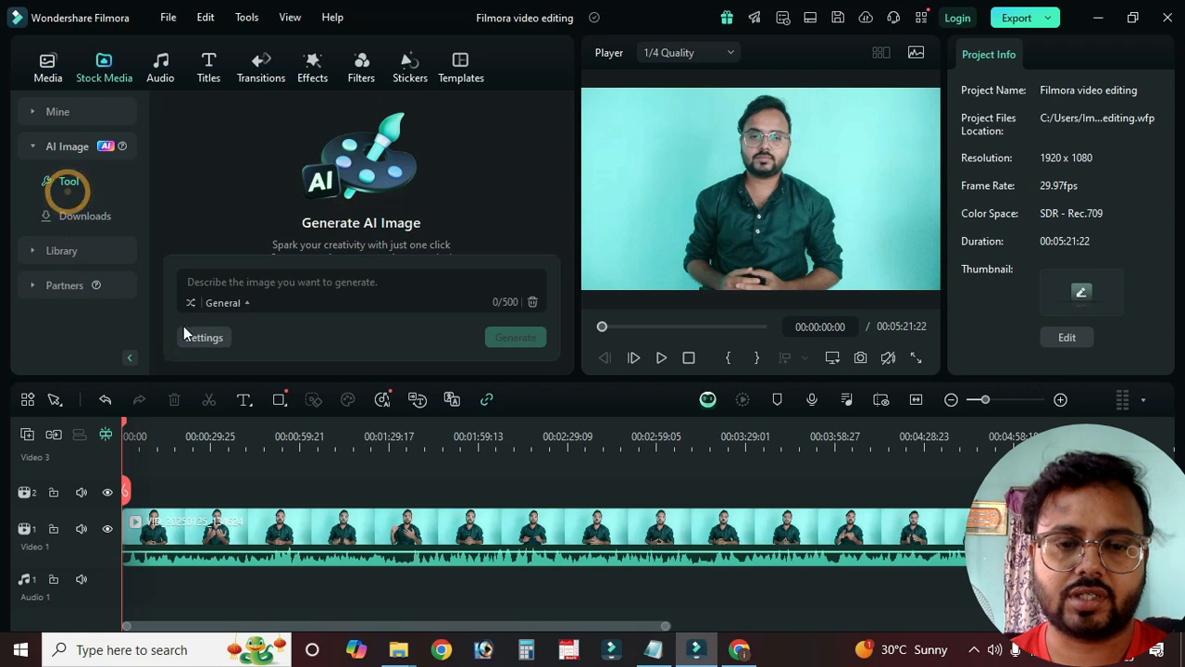
click(245, 302)
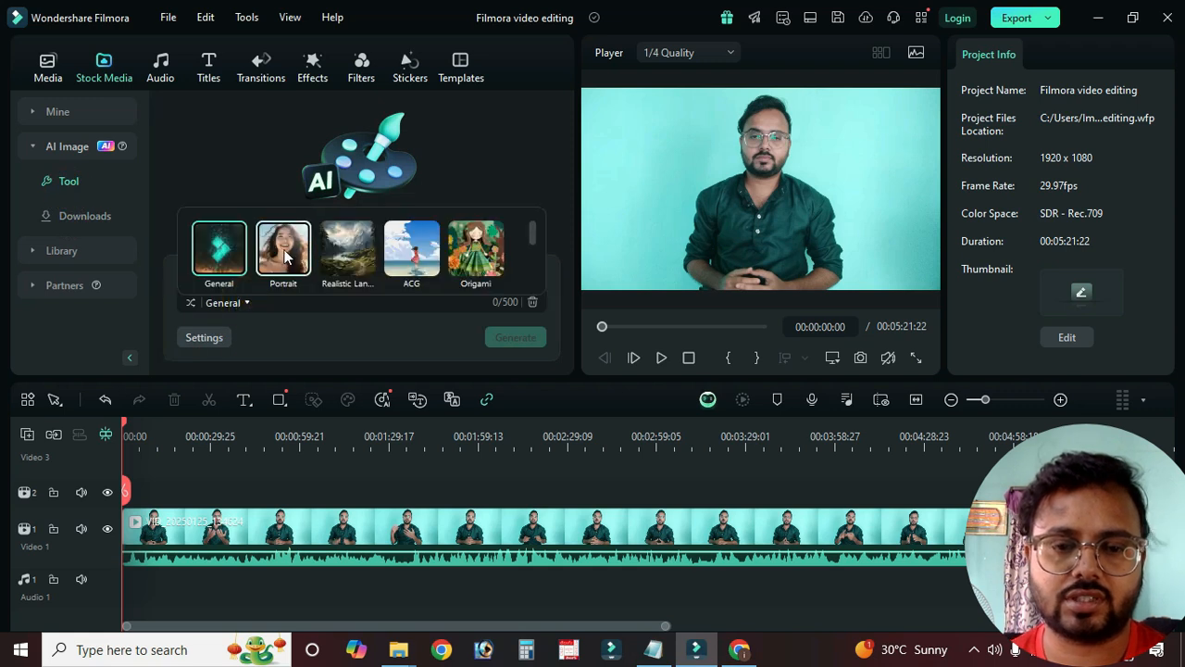
click(284, 252)
click(235, 263)
click(313, 331)
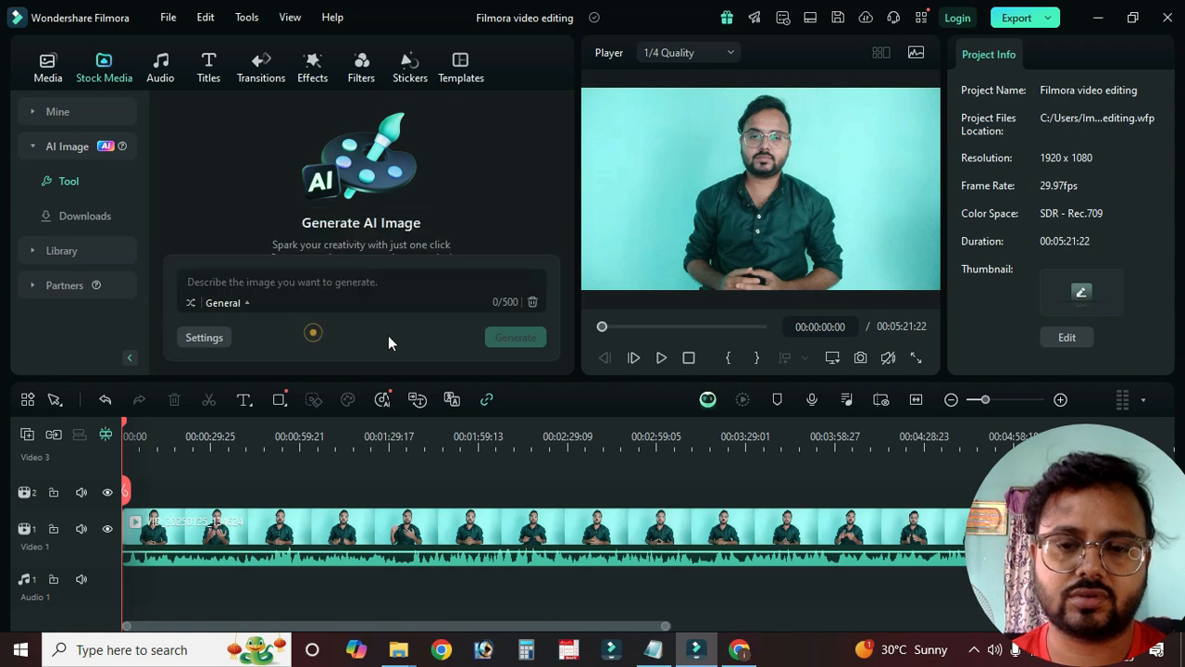
Step: Try to generate a General-style AI image from the prompt "i want a pic of a mobile in a hand", and dismiss the login window
click(371, 283)
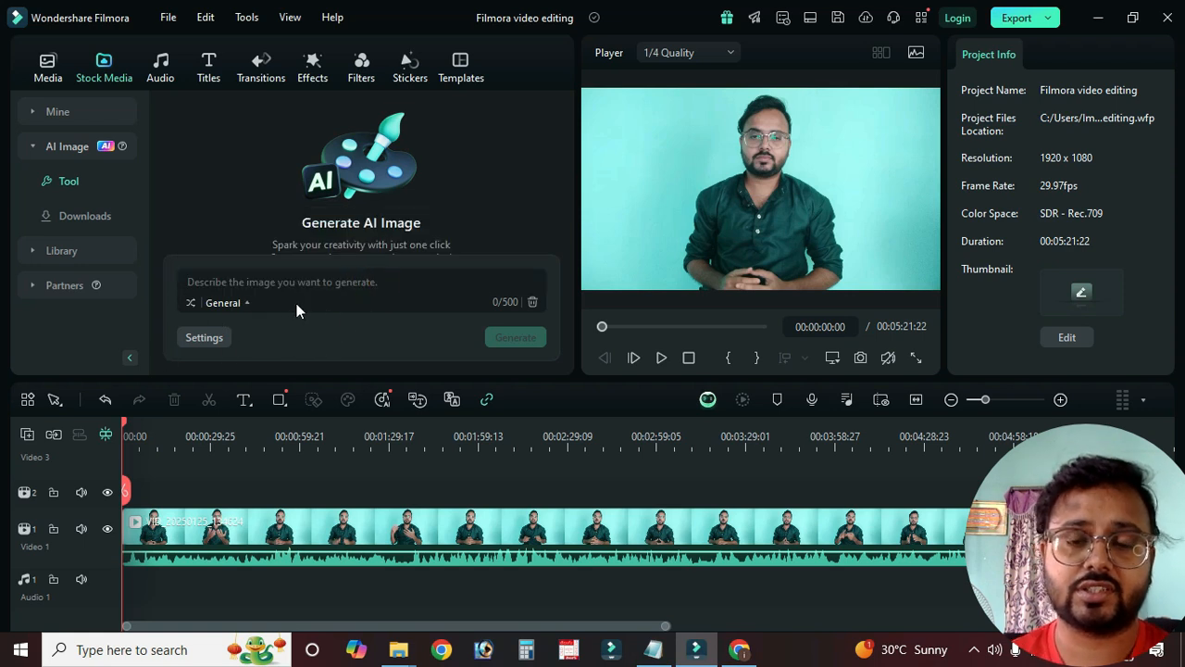
click(253, 282)
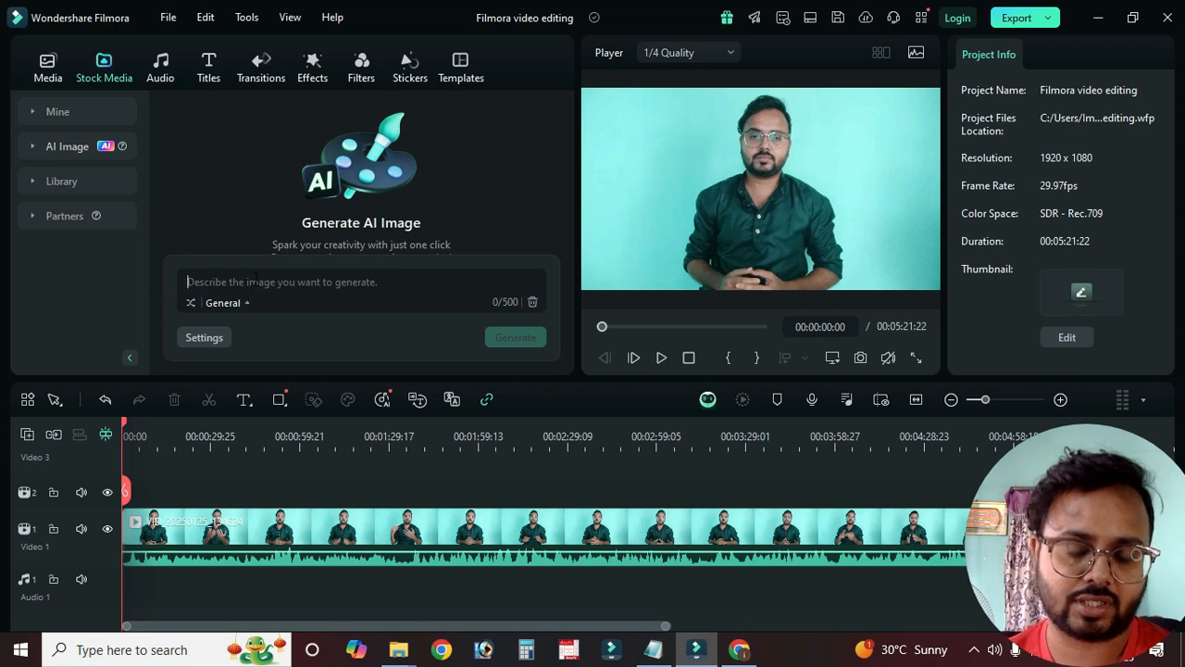
text(i want a pic of a mobile in a hand)
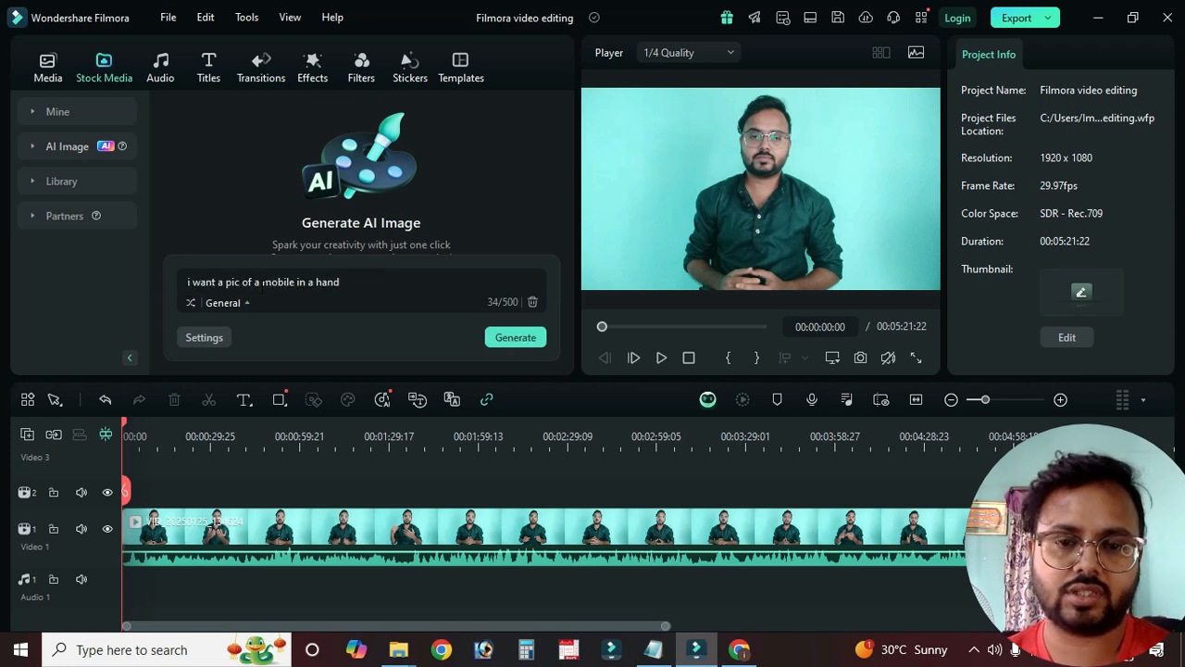
click(519, 339)
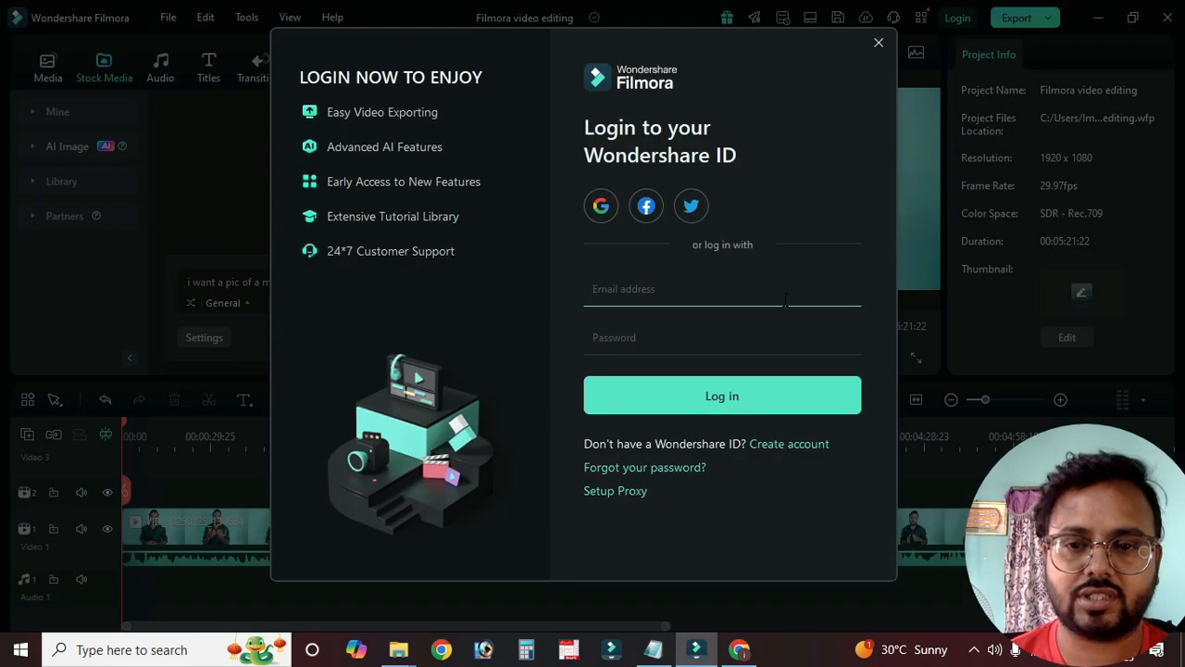
click(878, 45)
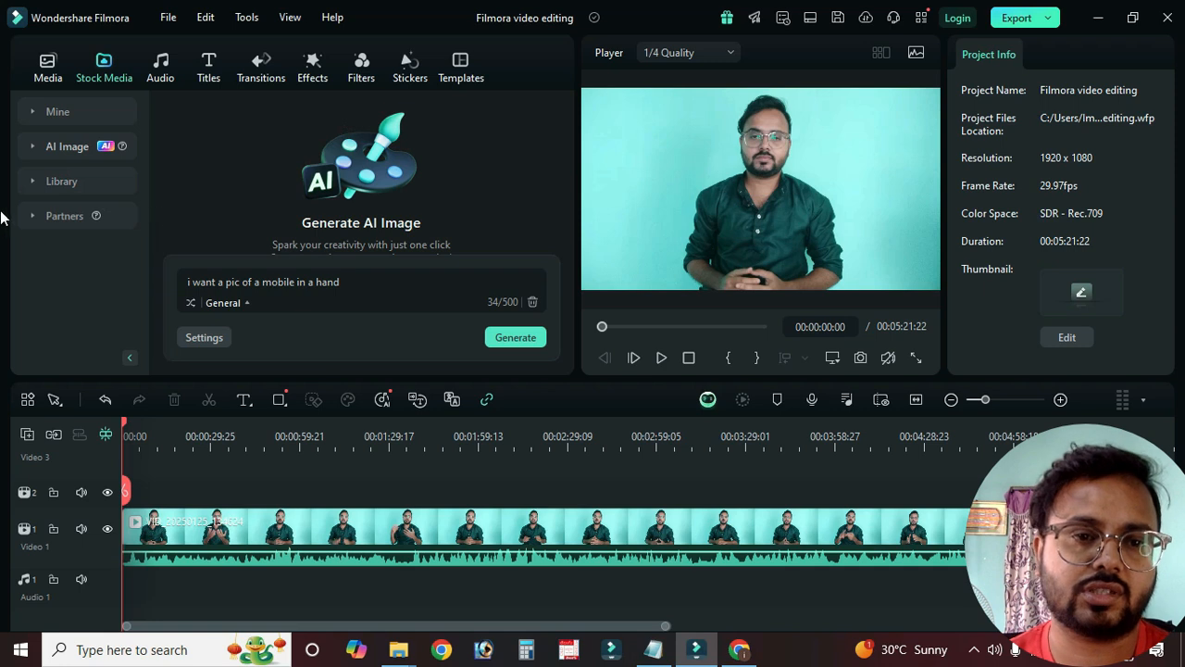
Step: Browse the stock library's categories and show the Valentine's media
click(31, 181)
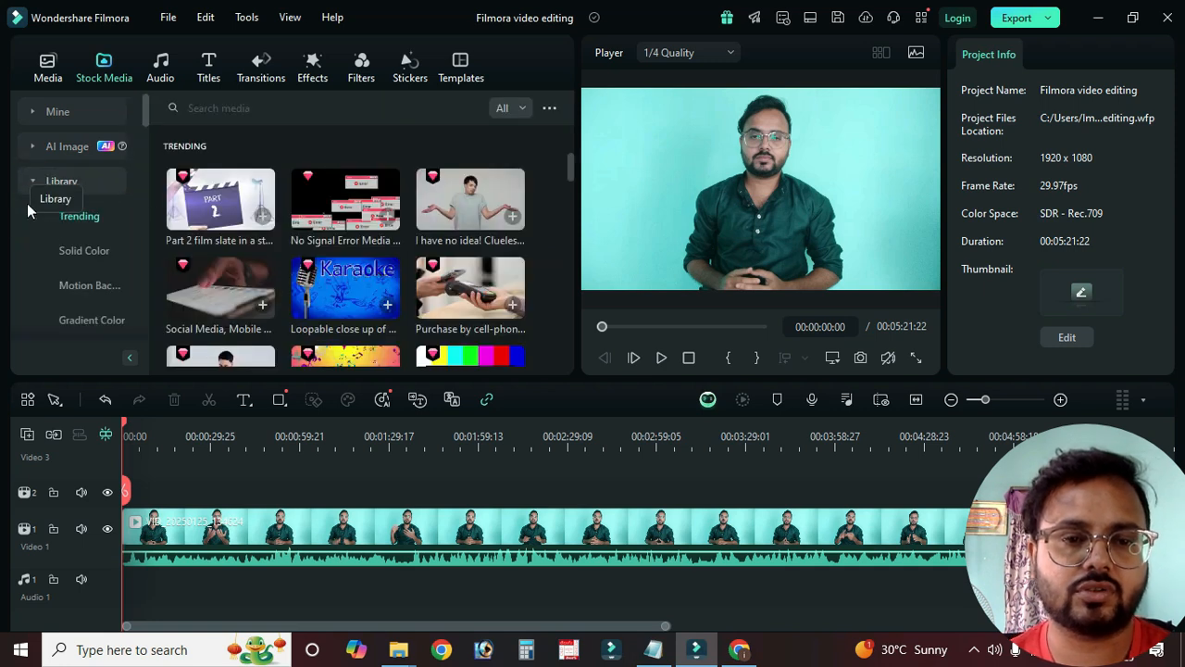
scroll(85, 256, down, 3)
scroll(85, 253, down, 5)
scroll(82, 203, up, 2)
click(80, 154)
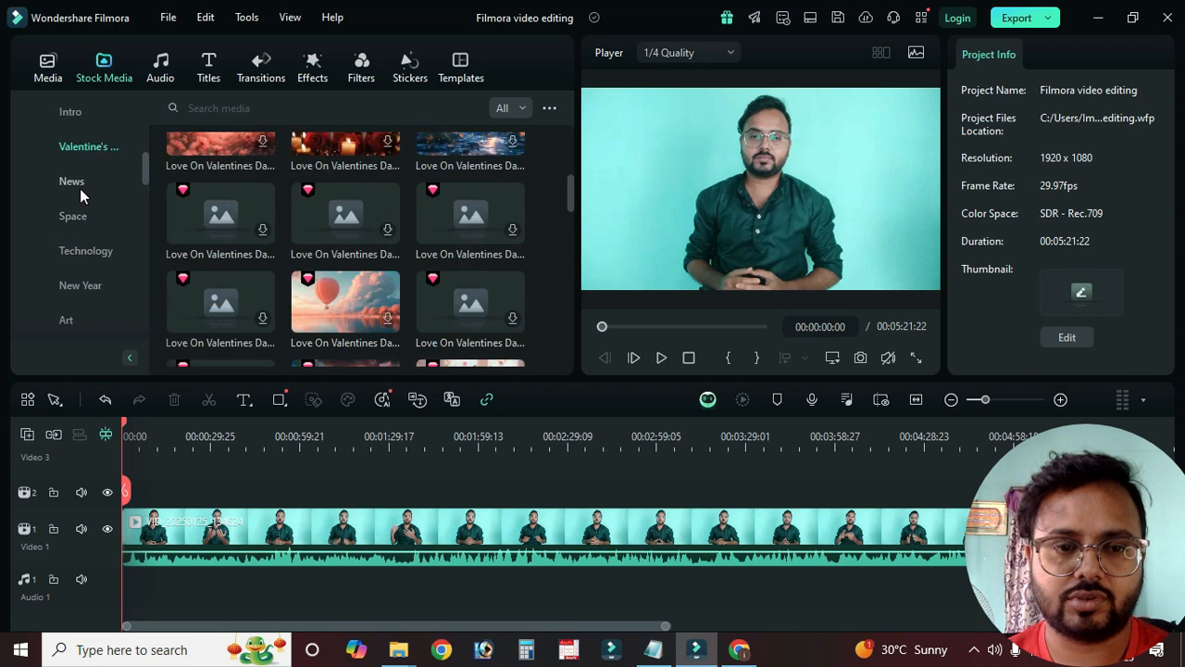
Step: Browse the News and Technology stock media, previewing a breaking-news background, and collapse the Library categories
click(79, 184)
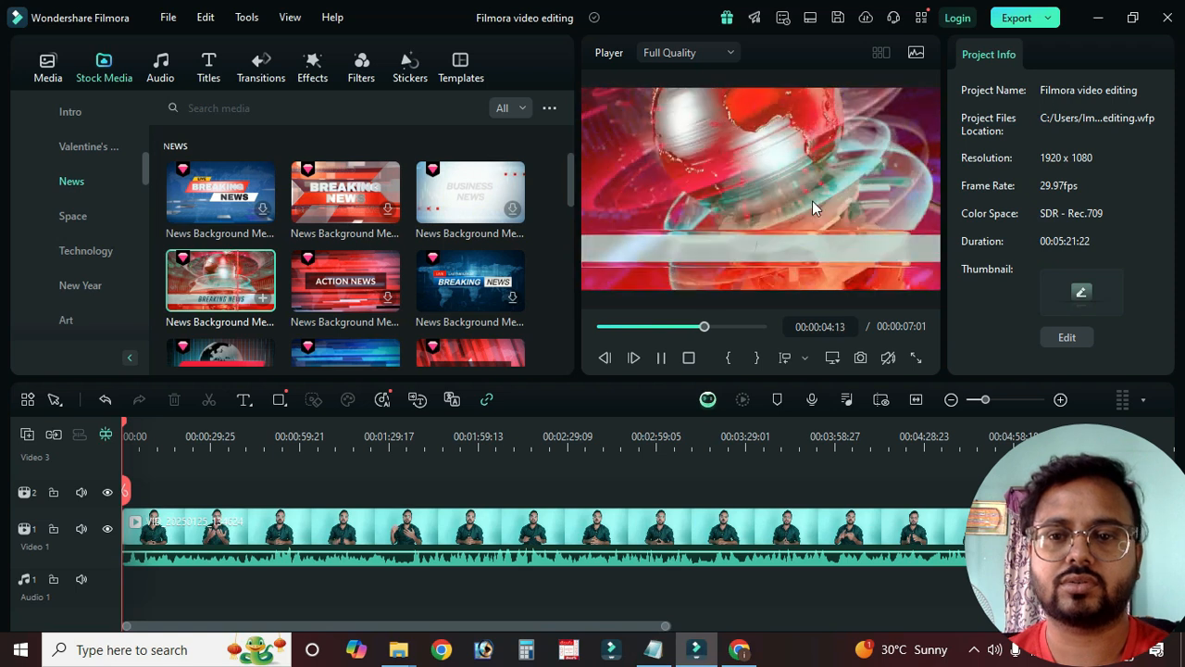
click(86, 250)
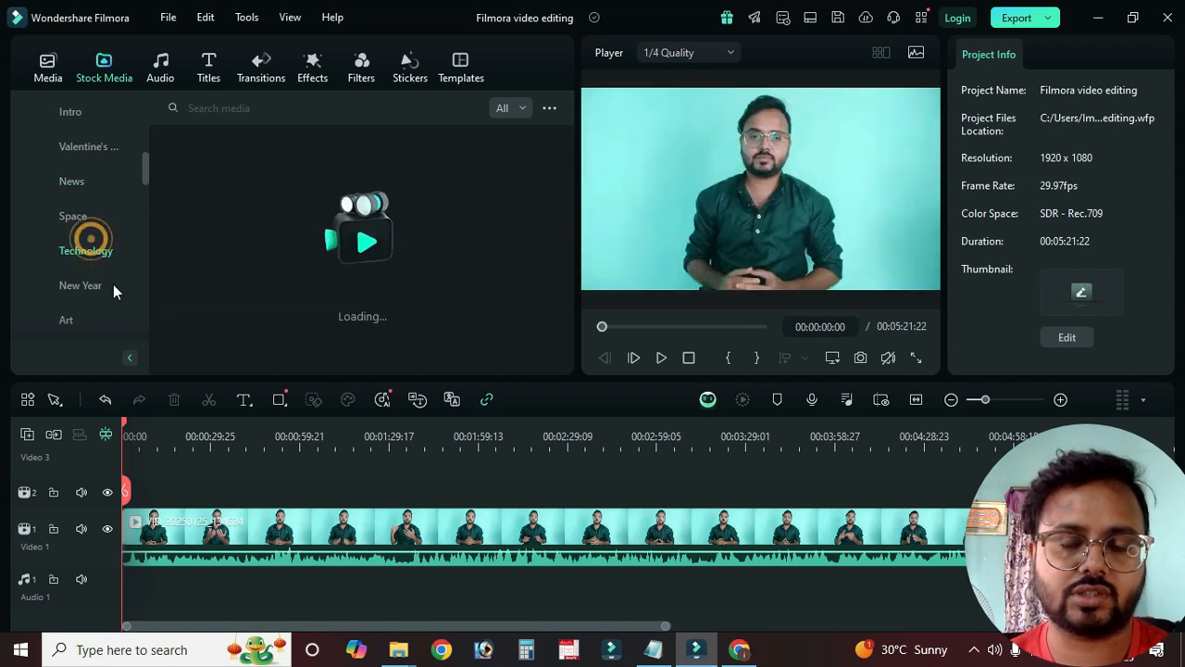
scroll(162, 223, down, 3)
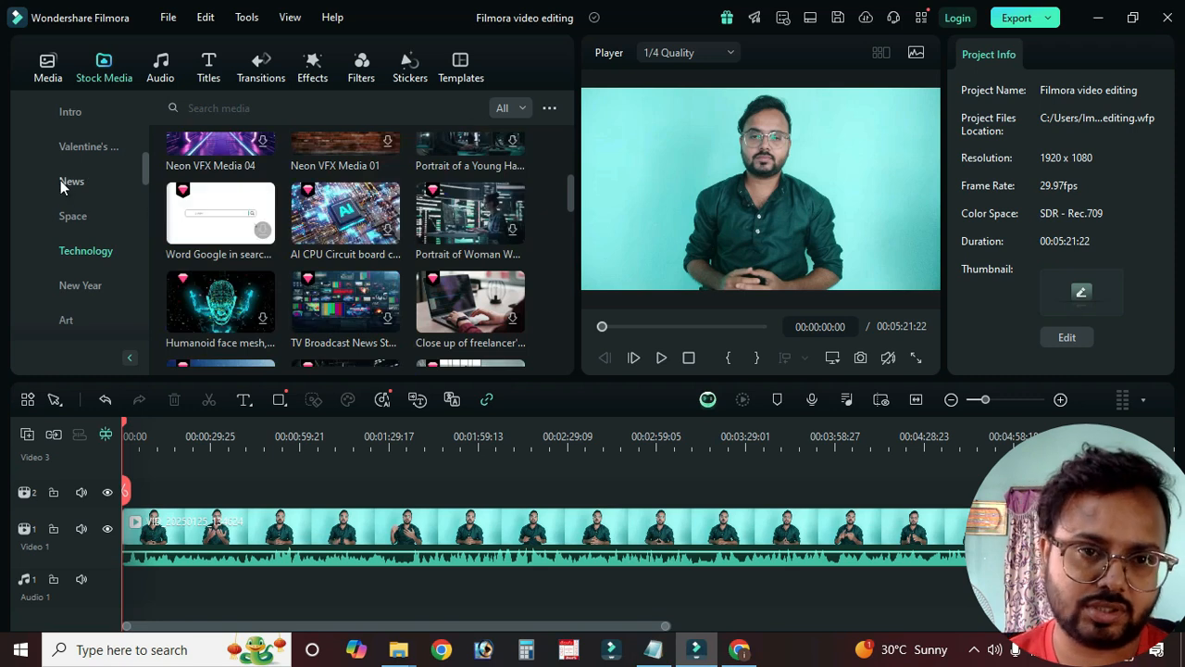
scroll(62, 180, up, 5)
scroll(70, 226, up, 2)
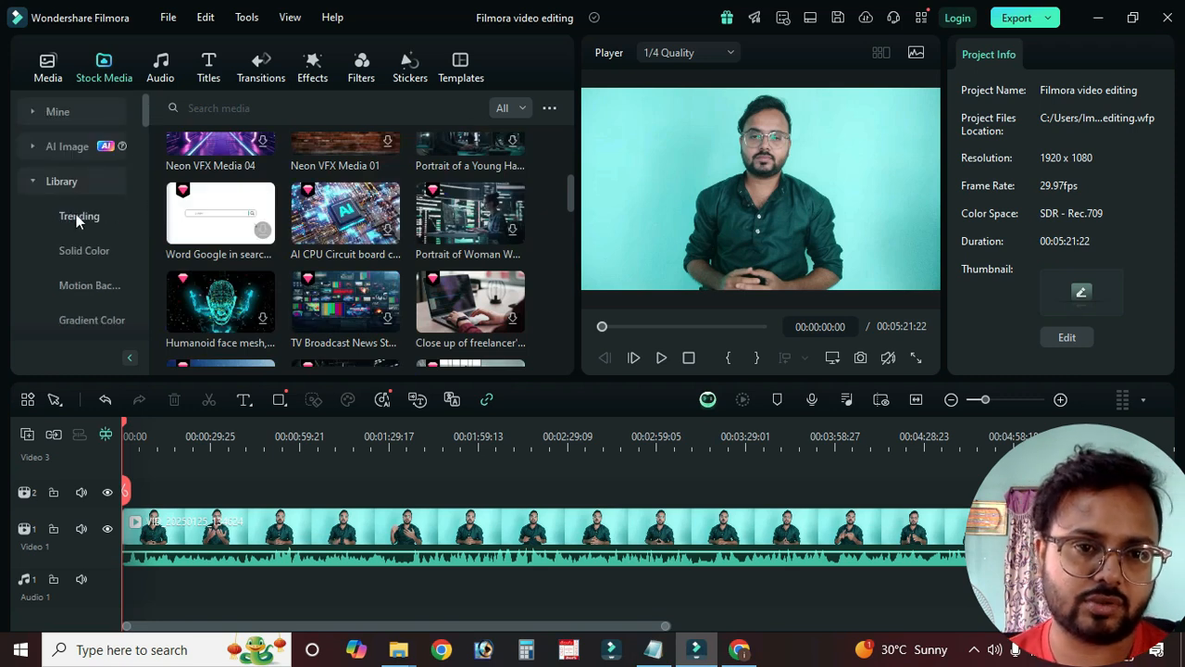
click(34, 187)
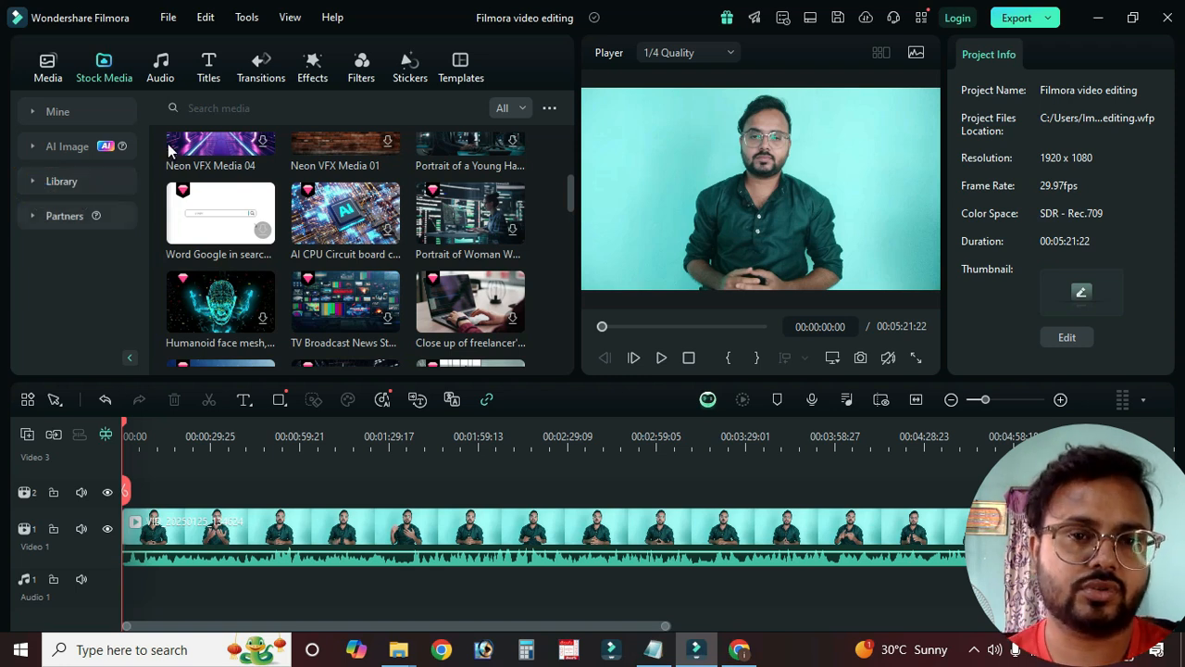
Step: Show the downloaded sound effects and downloaded music in the audio library, and collapse the Mine group
click(160, 67)
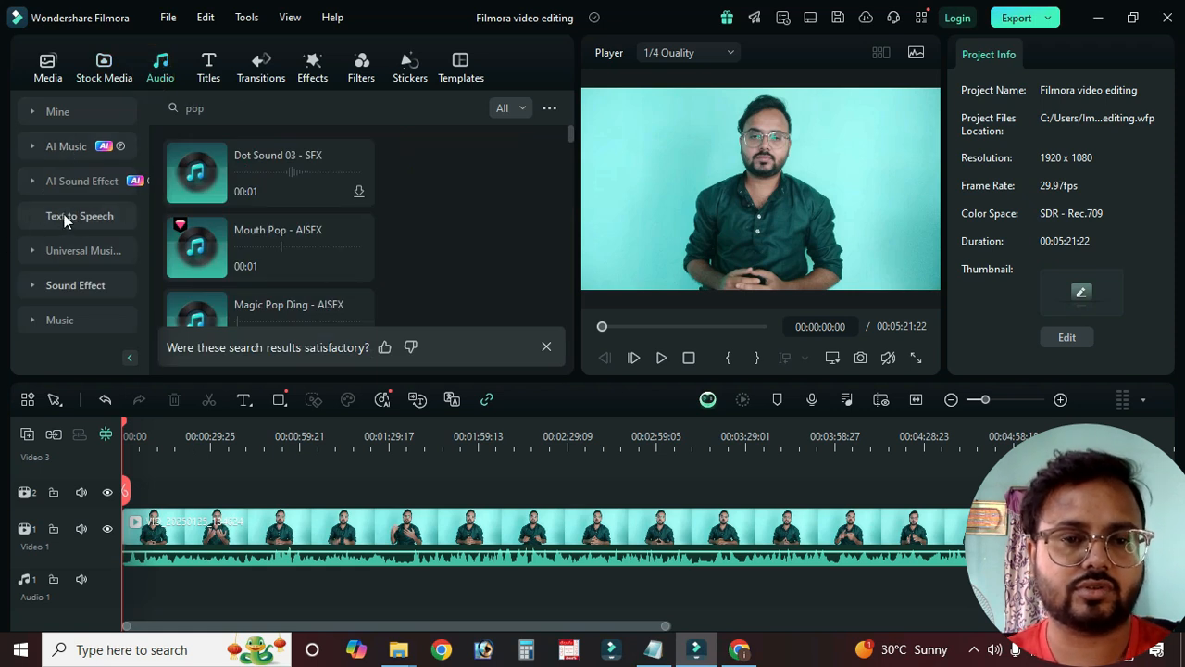
click(35, 110)
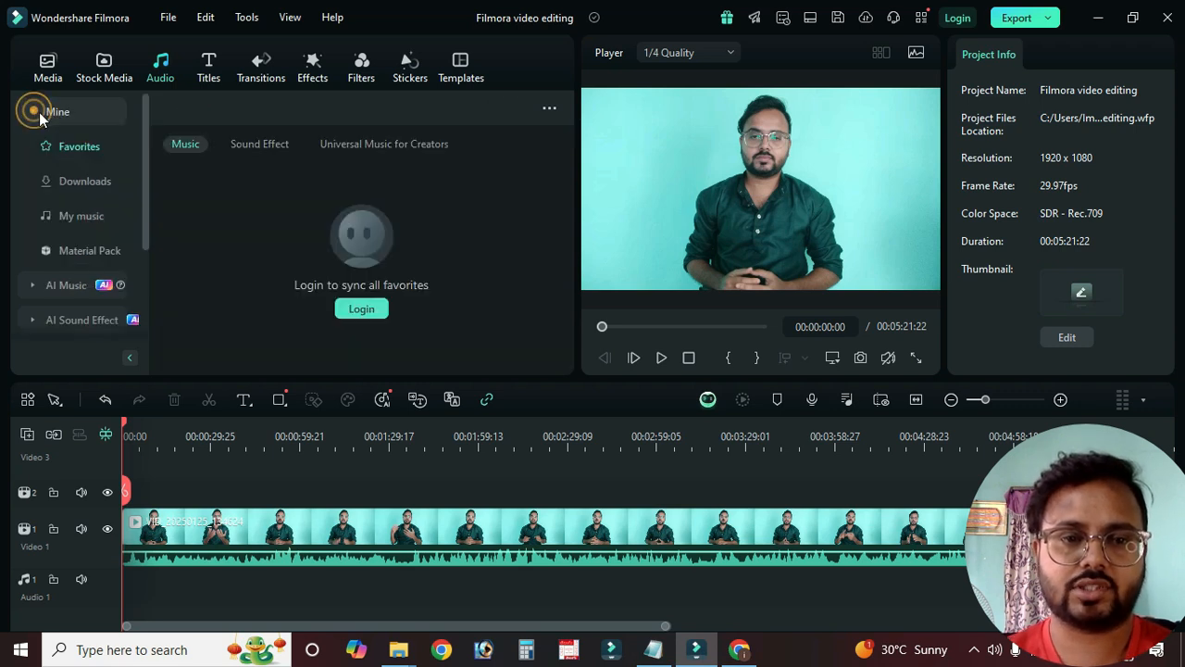
click(81, 182)
click(267, 140)
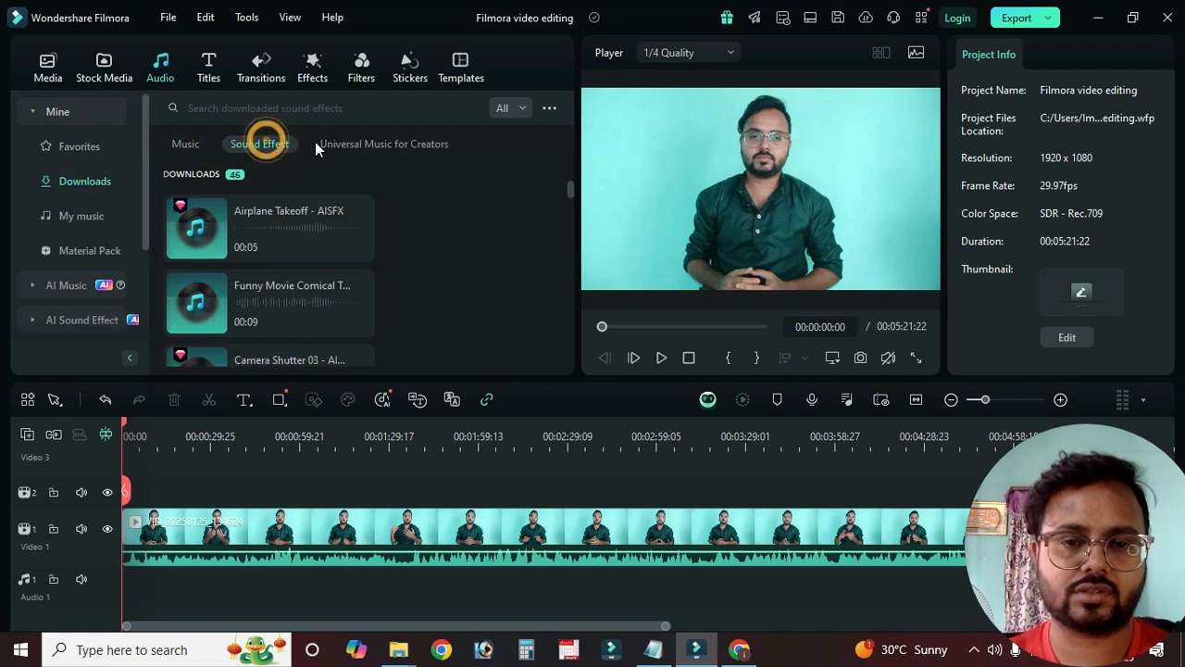
click(186, 145)
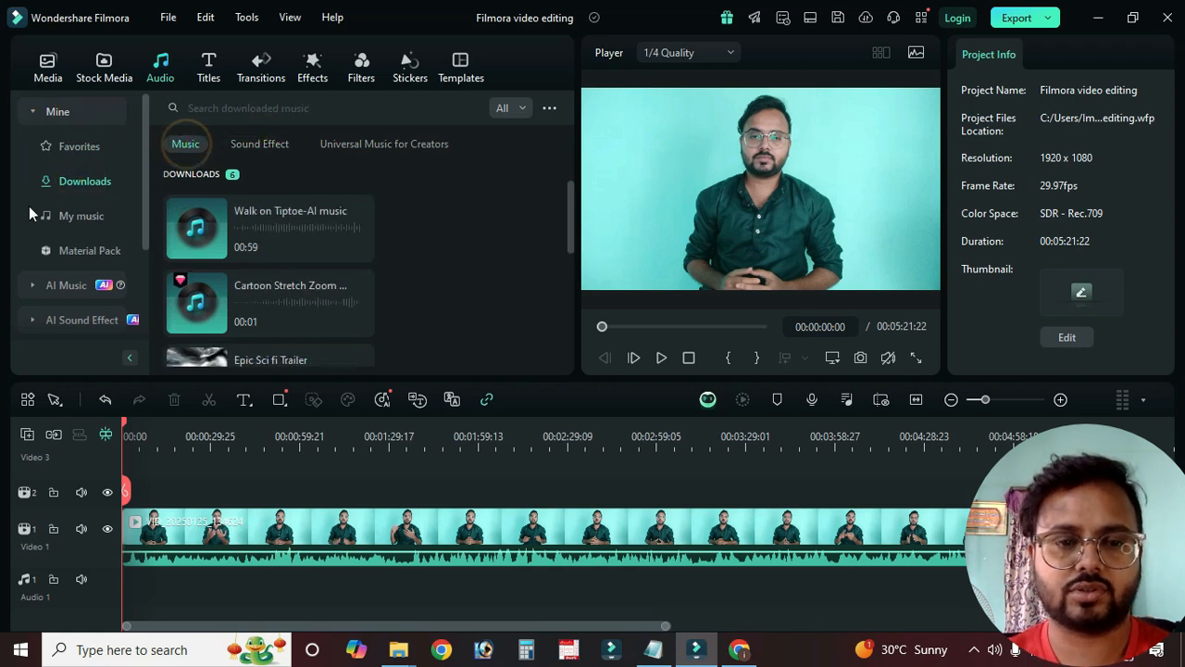
click(34, 112)
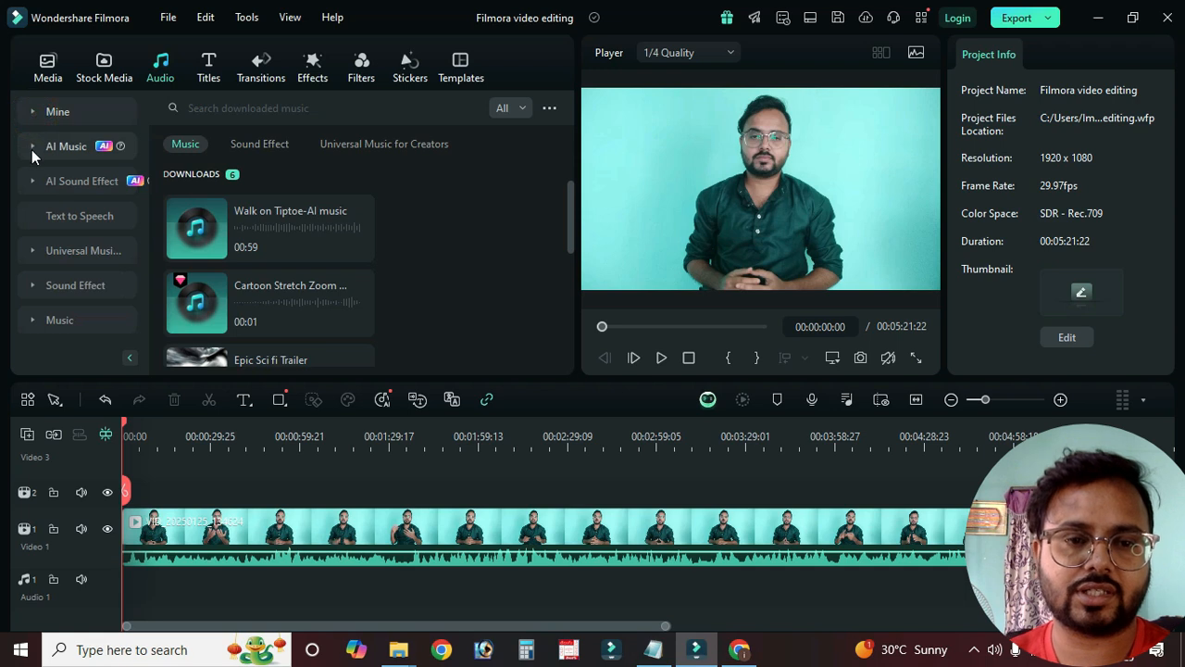
Step: Try to generate AI music with the Happy mood, and dismiss the login window
click(32, 147)
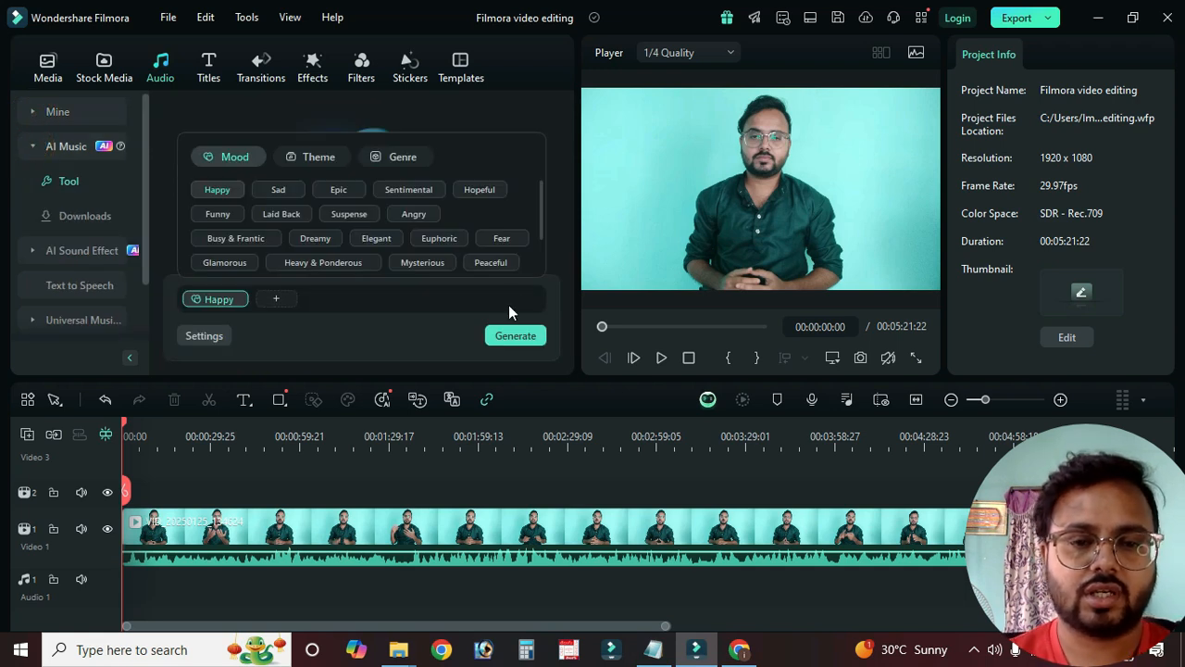
click(517, 337)
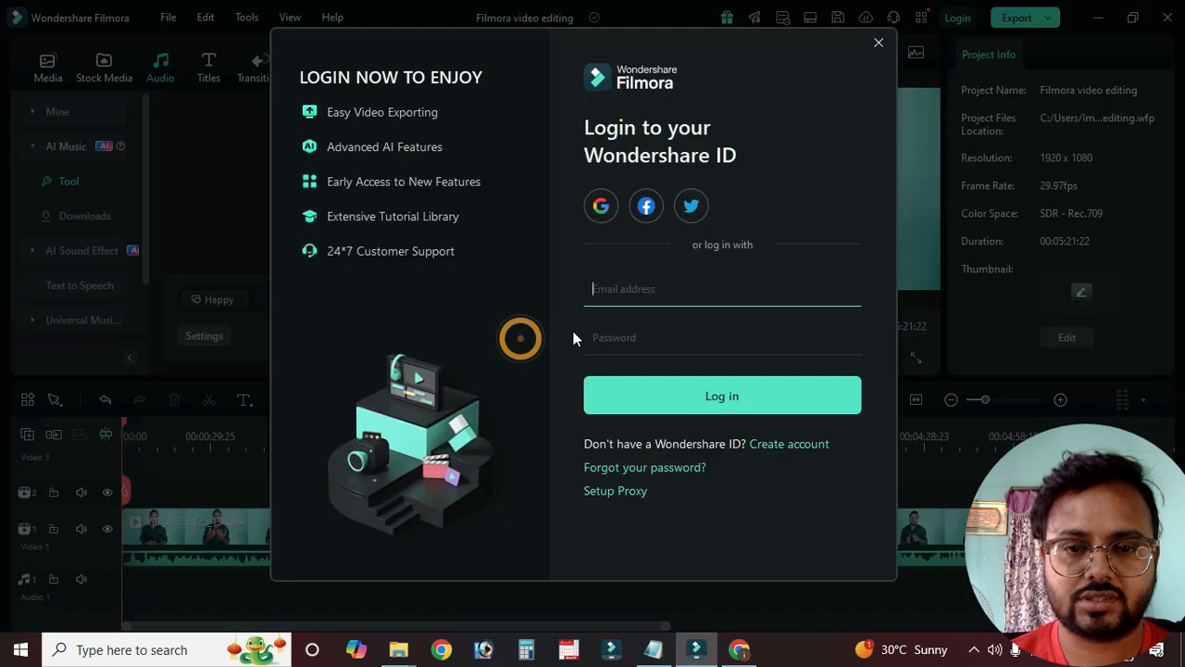
click(878, 43)
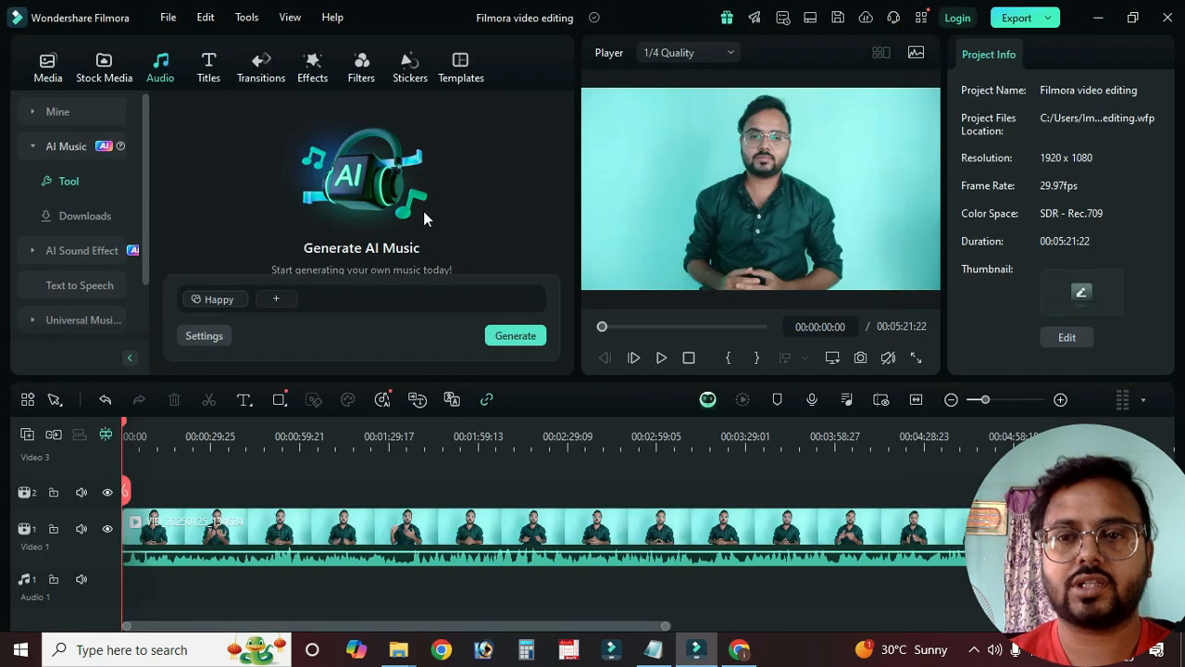
Step: Collapse the AI Music group and examine the AI Sound Effect tool
click(33, 148)
click(31, 185)
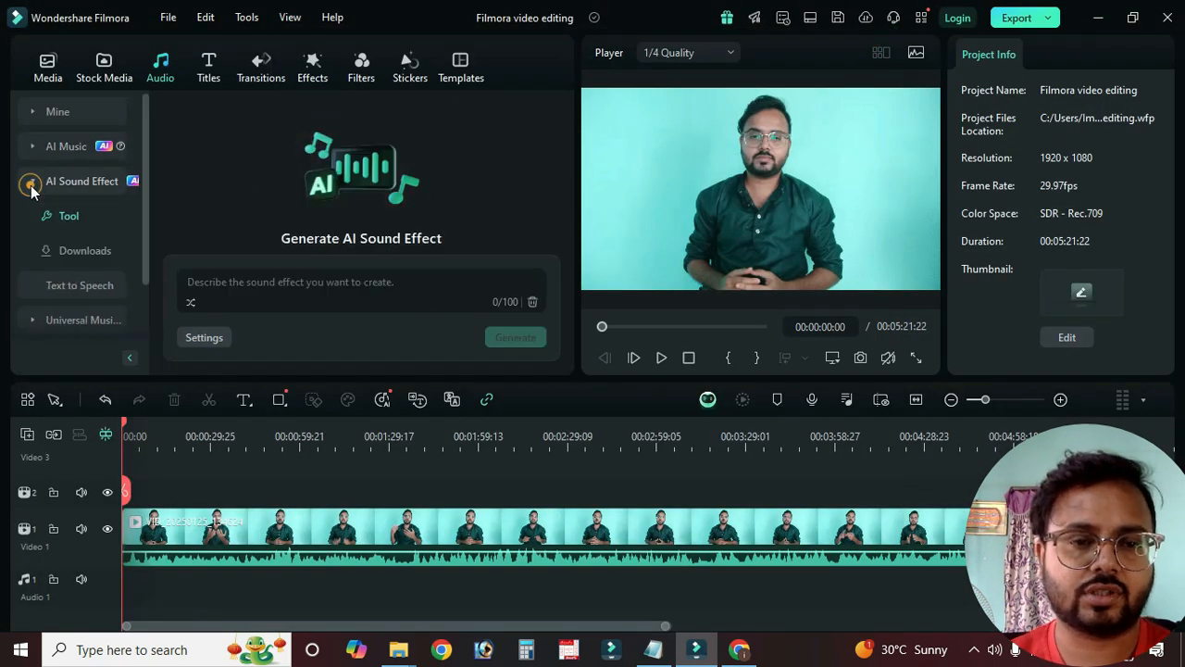
click(31, 182)
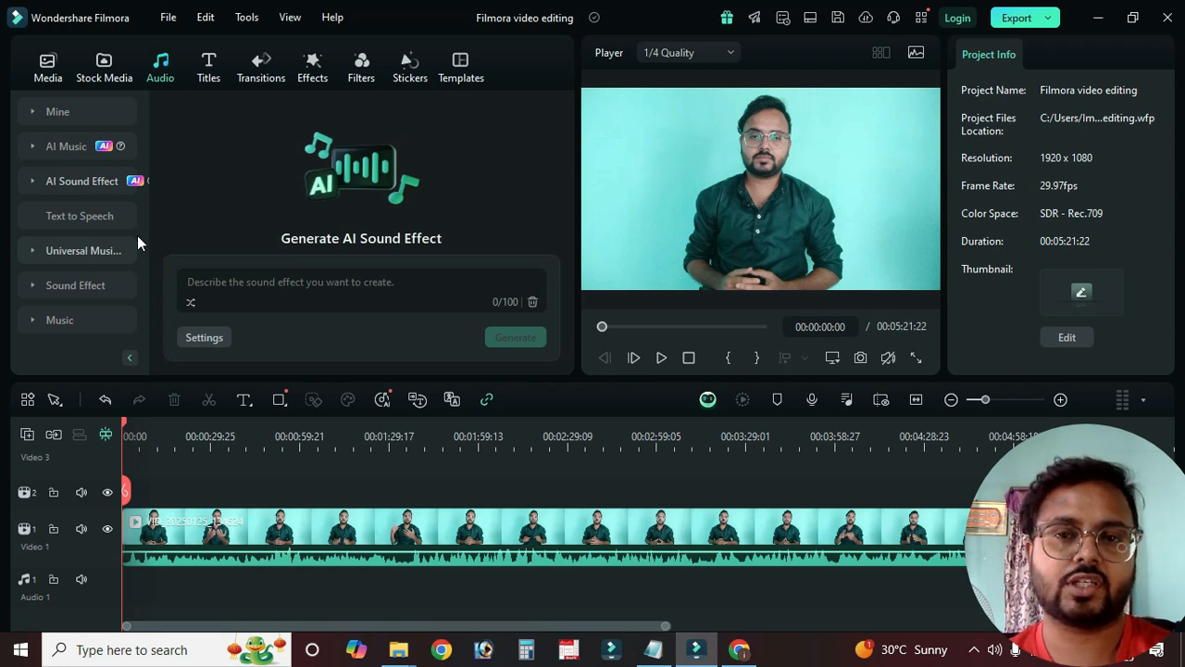
Step: Start Text To Speech and enter "hai hello how are you?" as the voiceover text
click(65, 216)
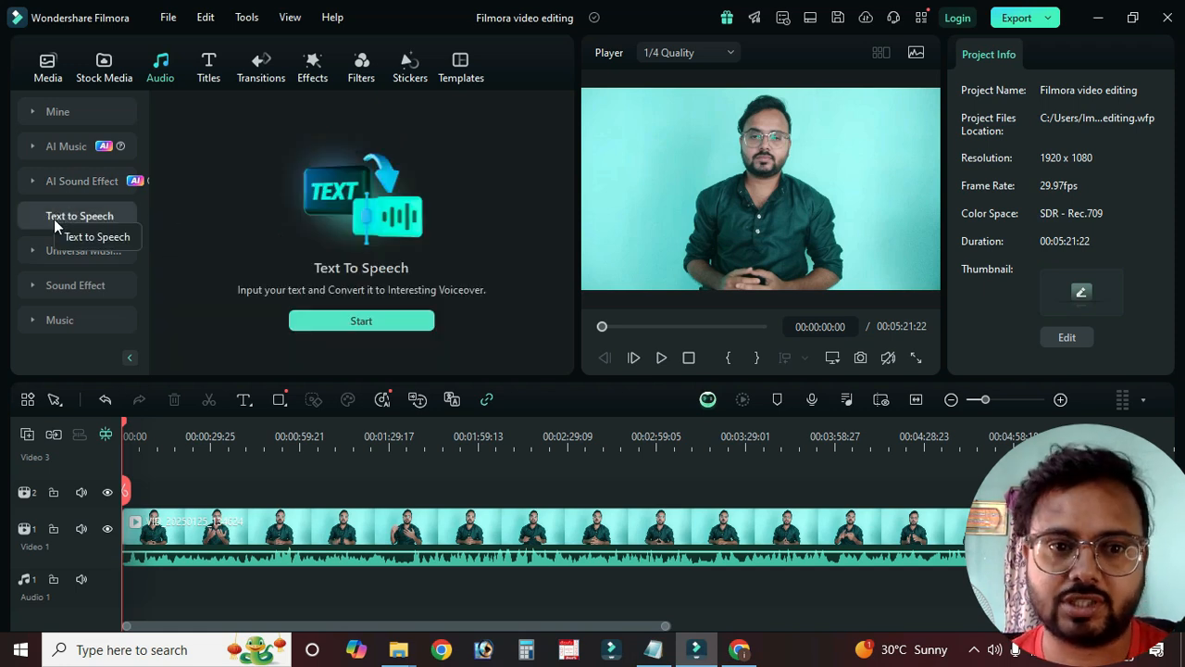
click(368, 325)
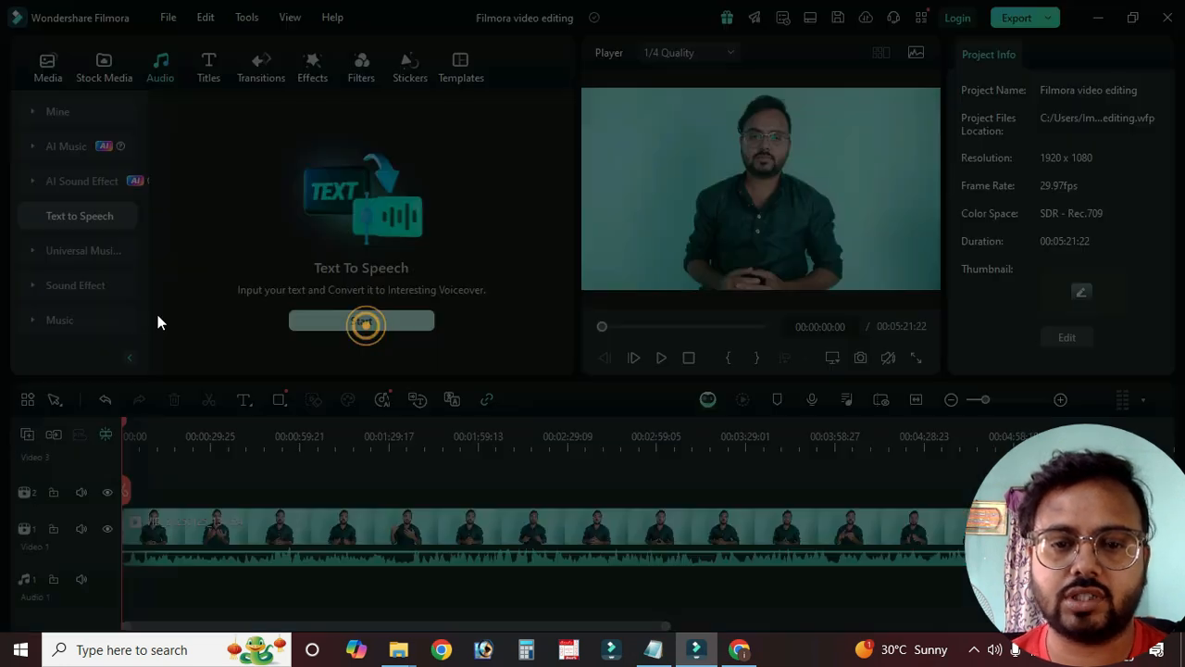
click(281, 138)
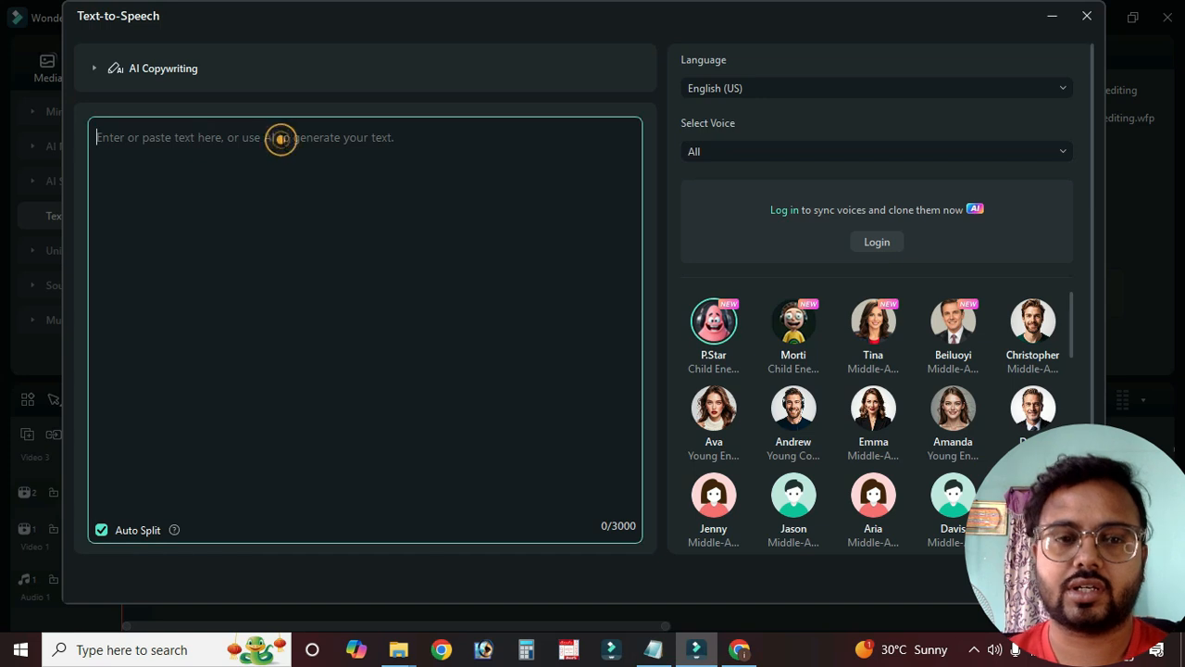
text(hai hello how are you?)
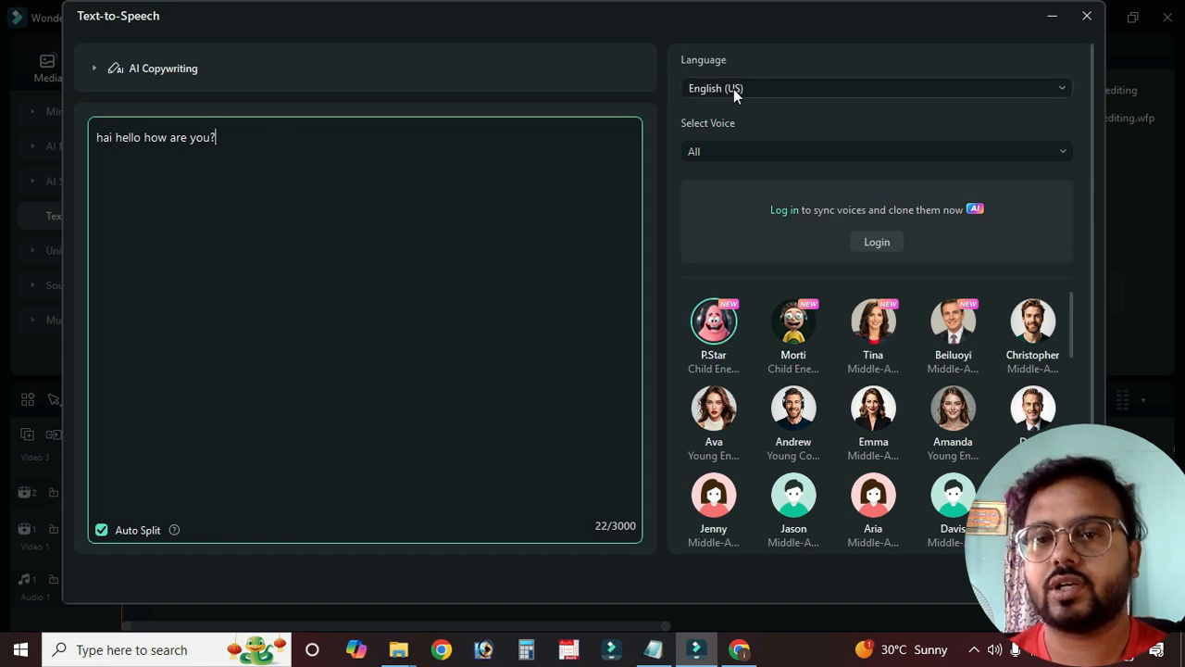
Step: Look through the available text-to-speech languages, keeping English (US)
click(786, 86)
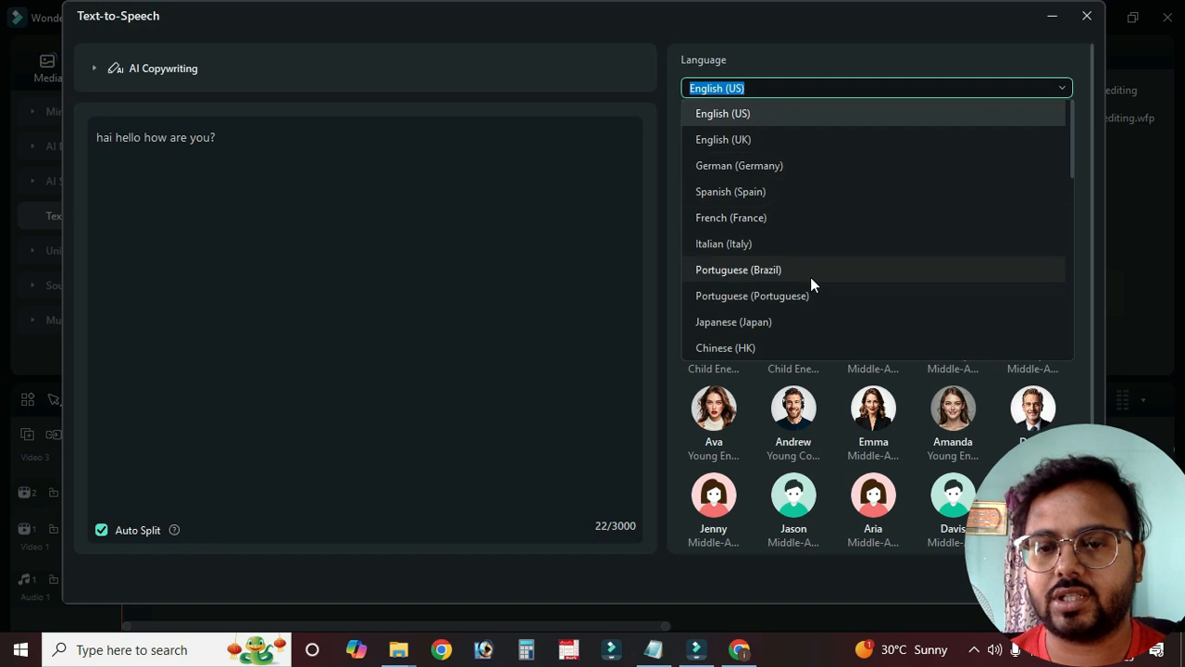
scroll(816, 277, down, 4)
scroll(817, 283, down, 5)
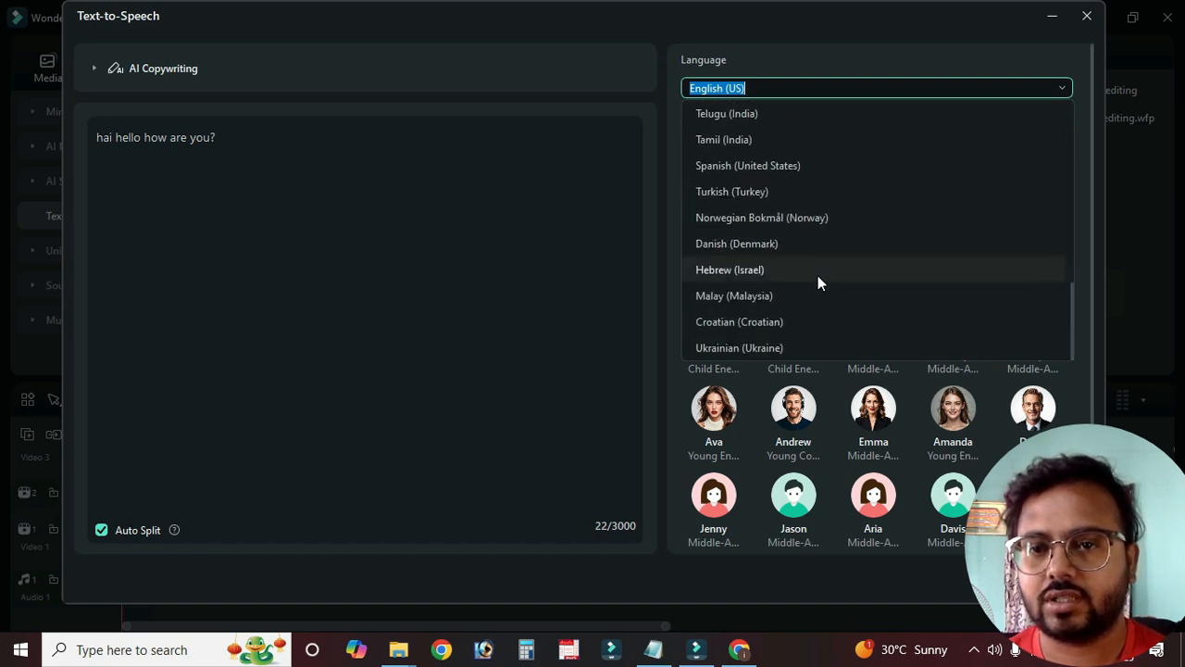
click(816, 90)
click(571, 209)
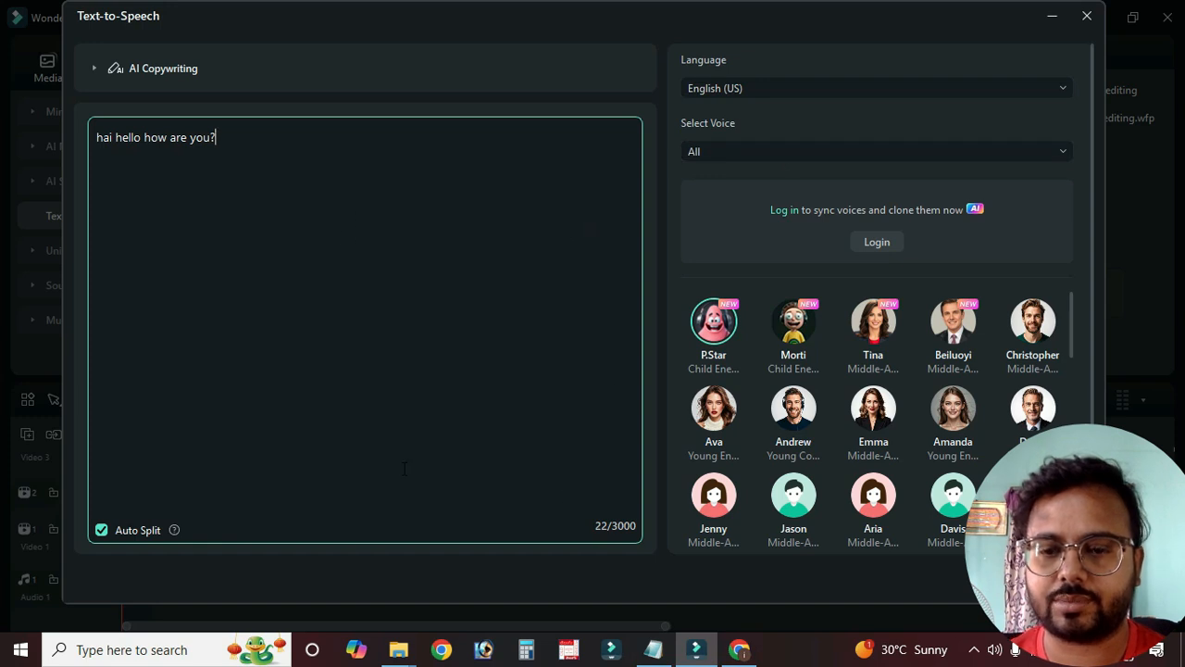
Step: Preview the P.Star, Morti and Tina voices for the text-to-speech voiceover
mouse_move(715, 318)
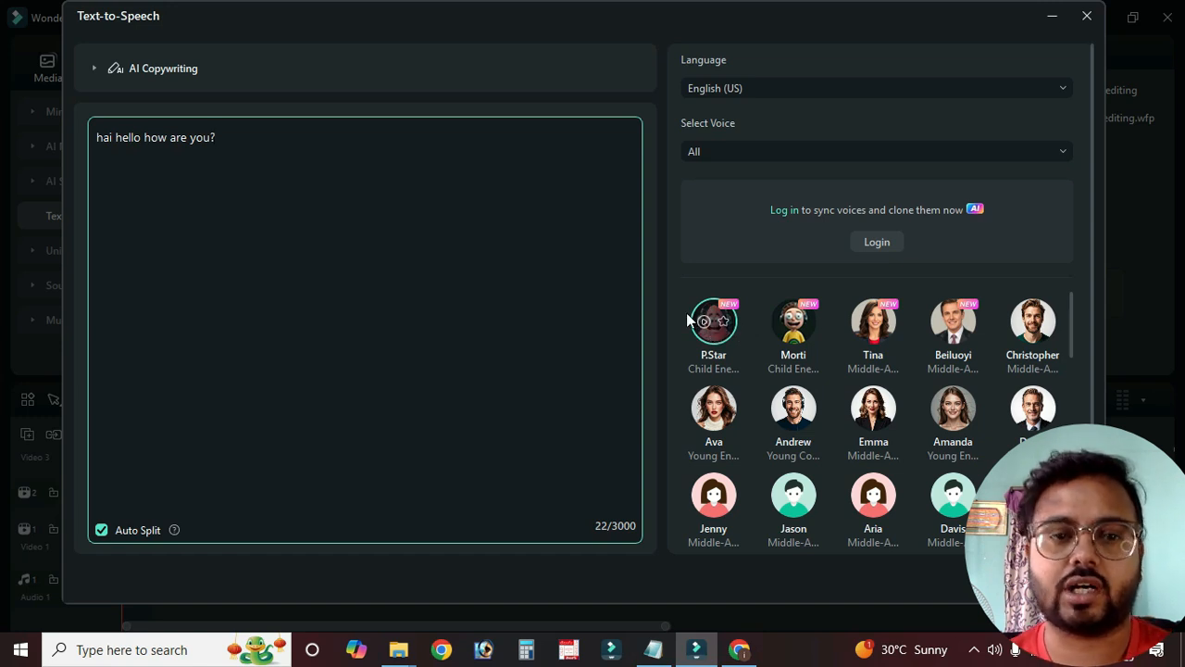
click(704, 323)
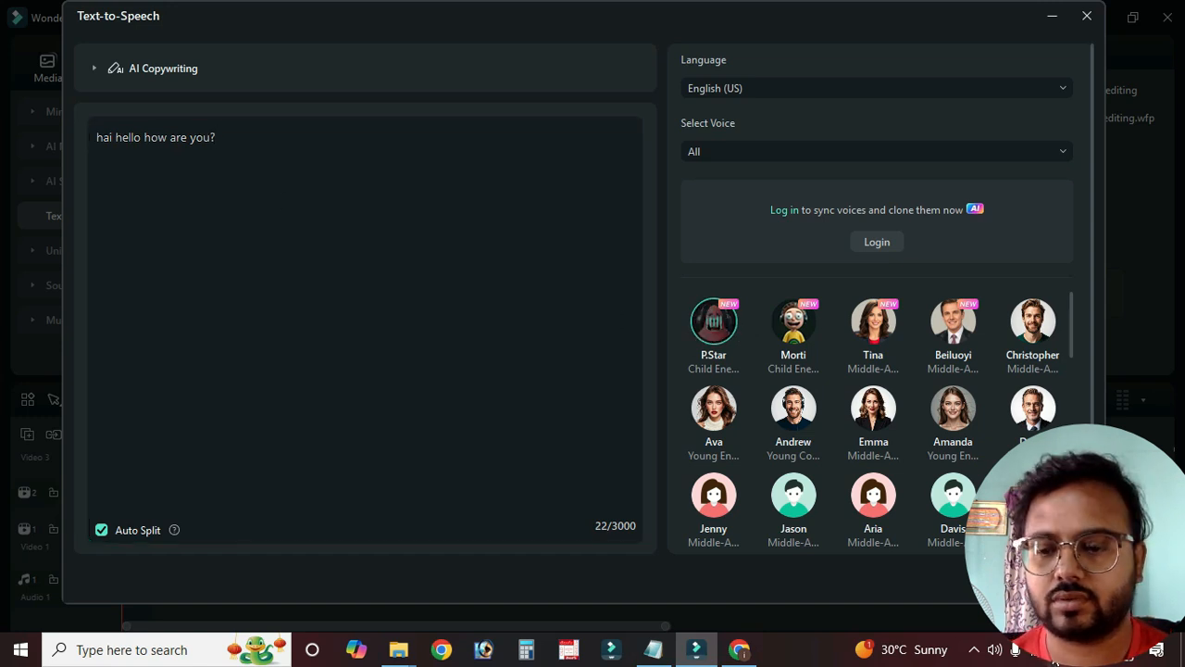
click(785, 322)
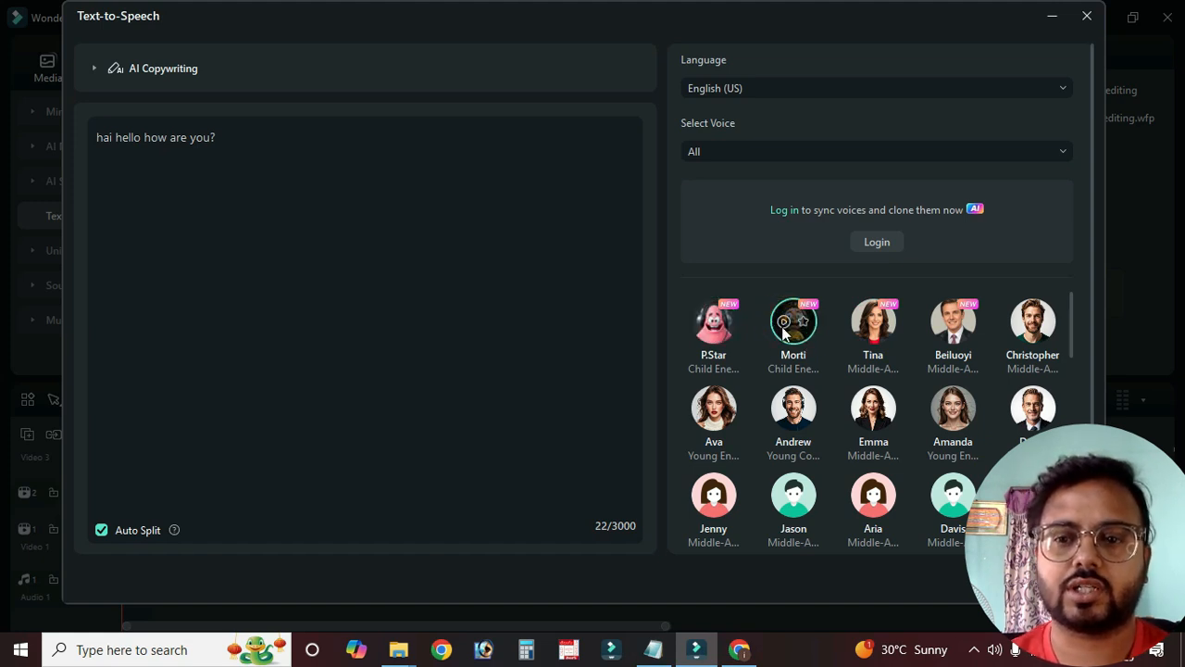
click(864, 322)
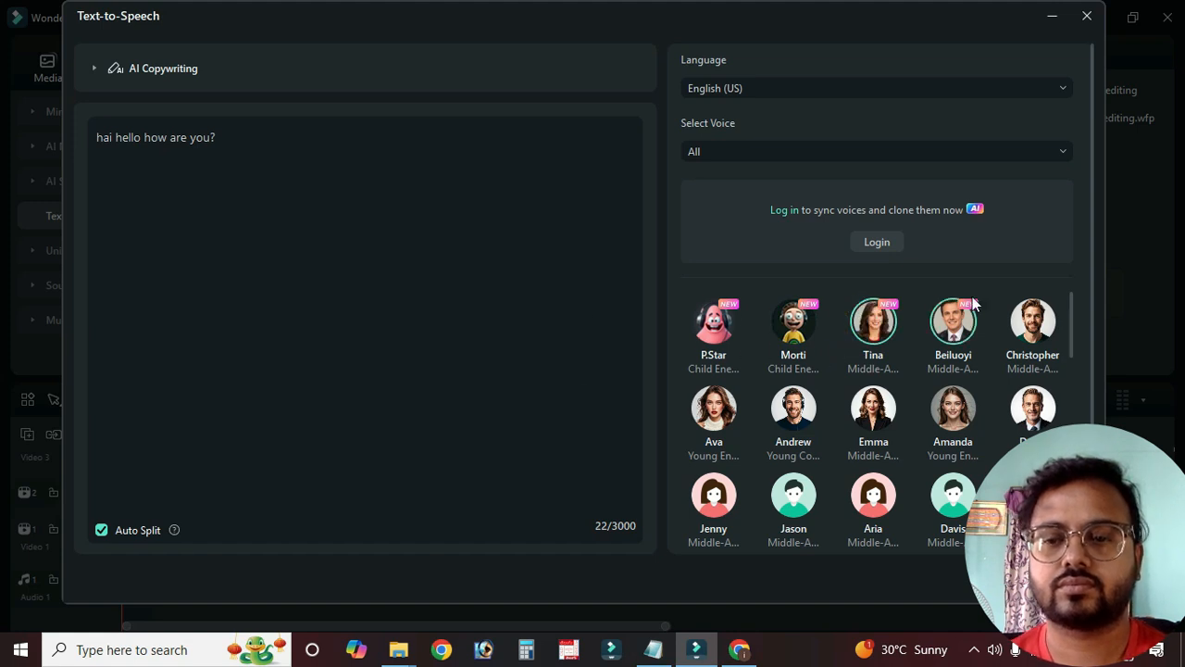
click(864, 322)
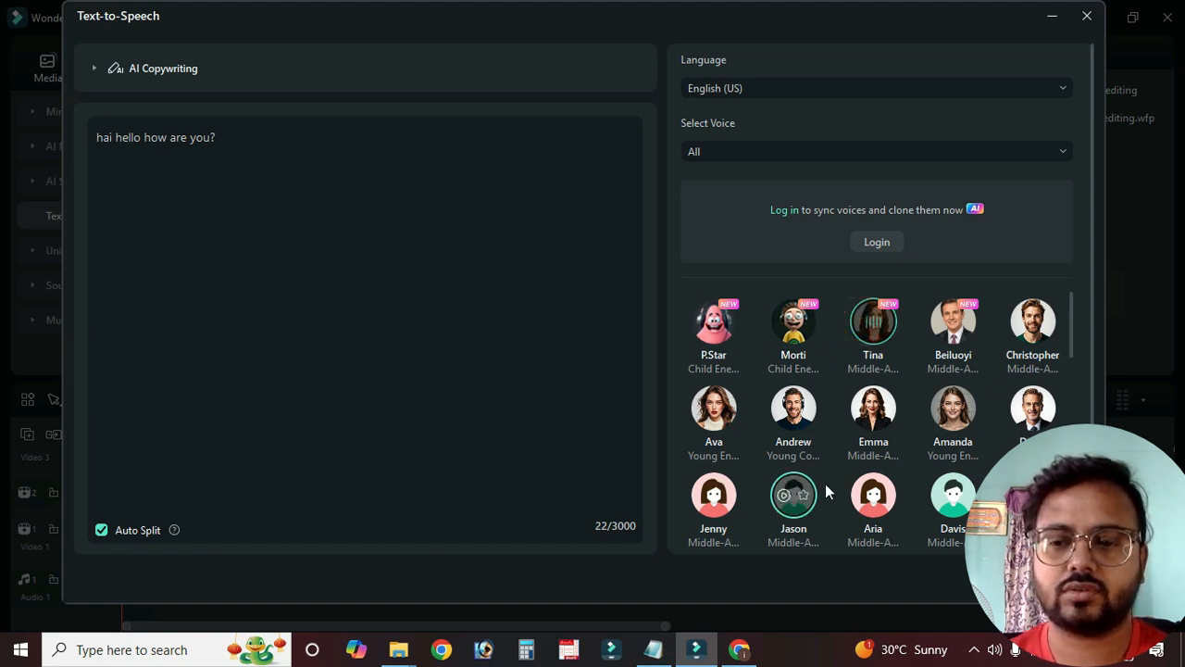
Step: Choose the Beiluoyi voice, try to generate the voiceover and close the list of voice-text services
click(963, 329)
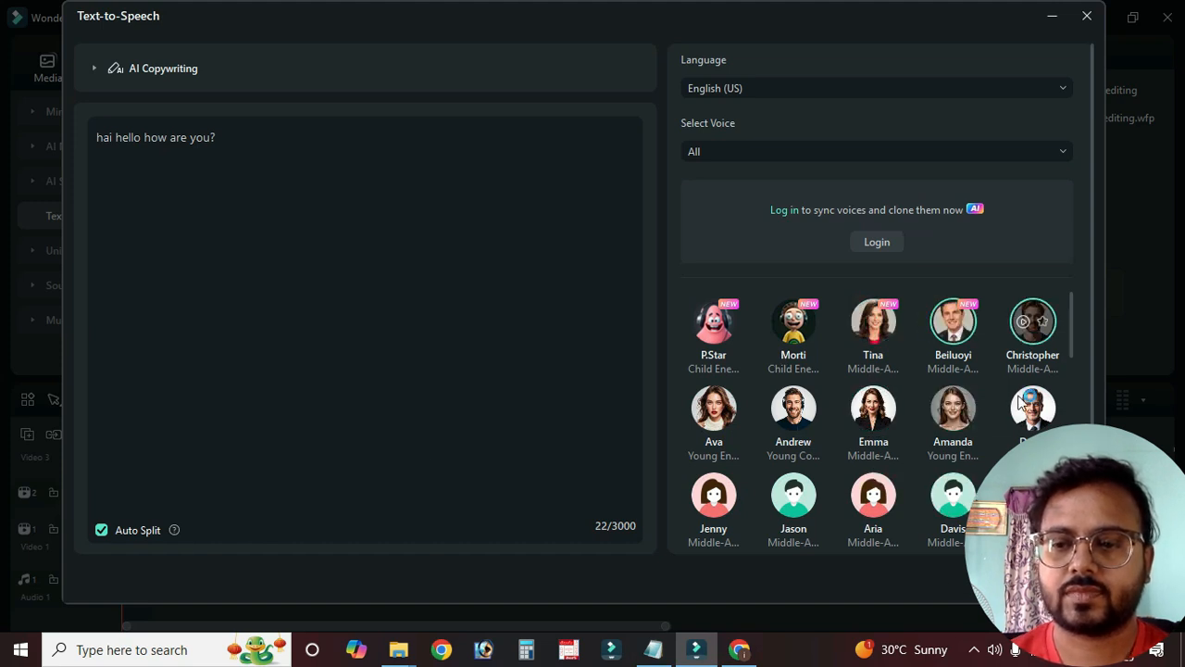
click(1034, 578)
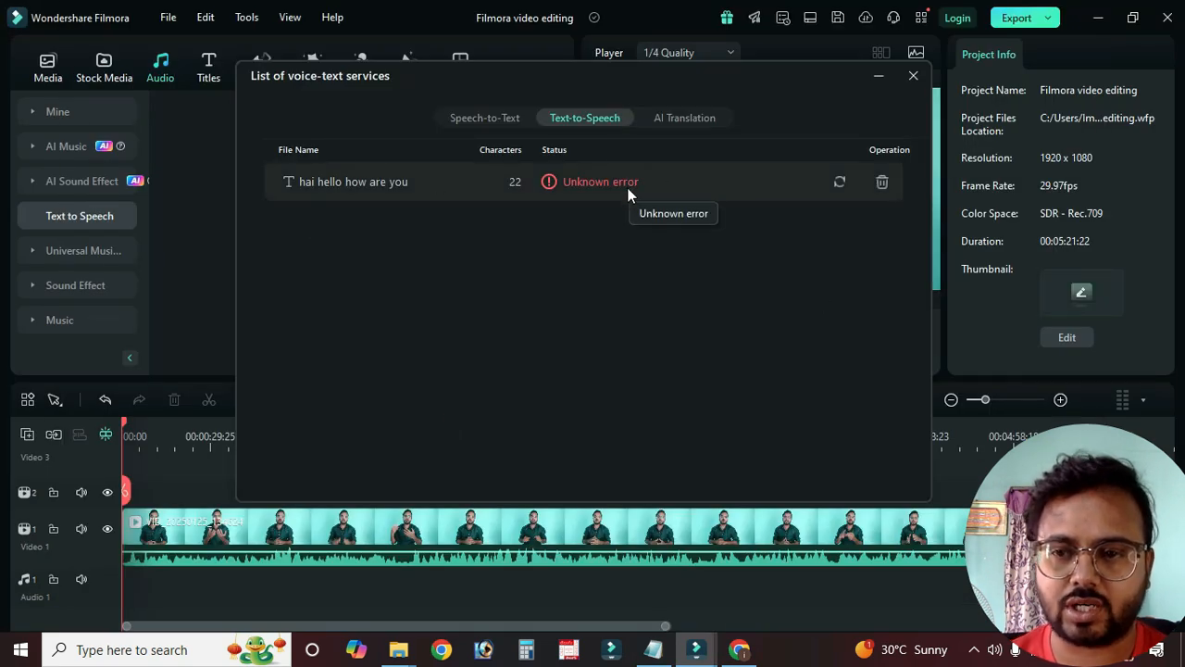
click(913, 75)
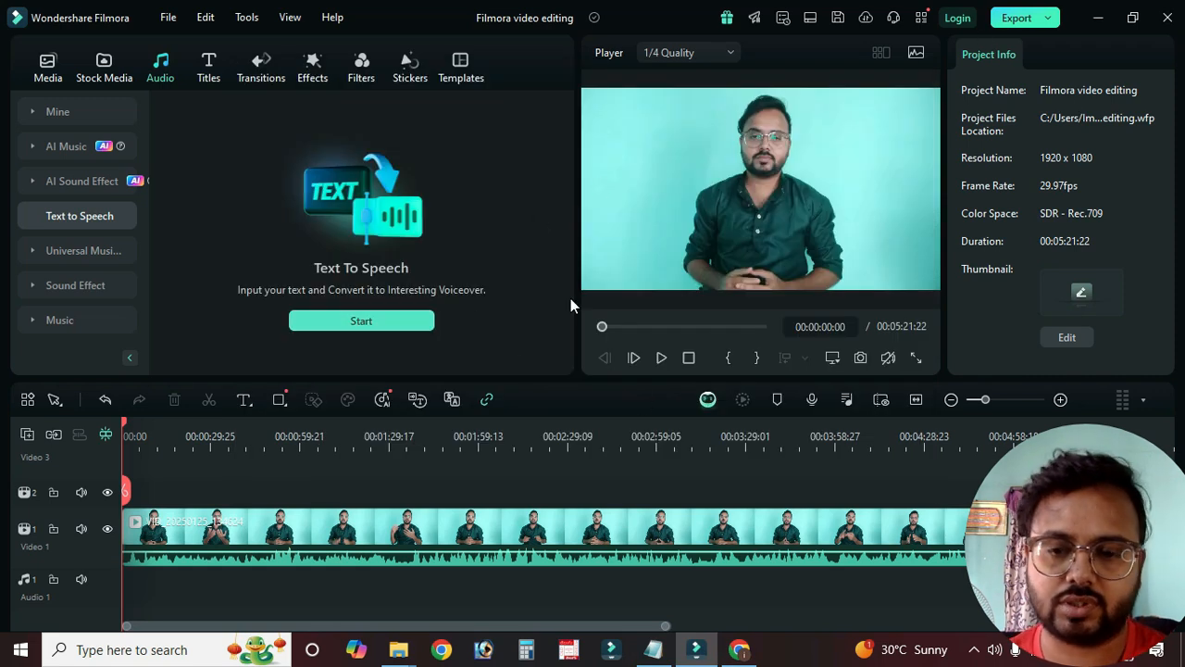
Step: Browse the Universal Music Christmas tracks, selecting Brightest Light 125S for preview, and the Sound Effect categories starting with Trending
click(47, 250)
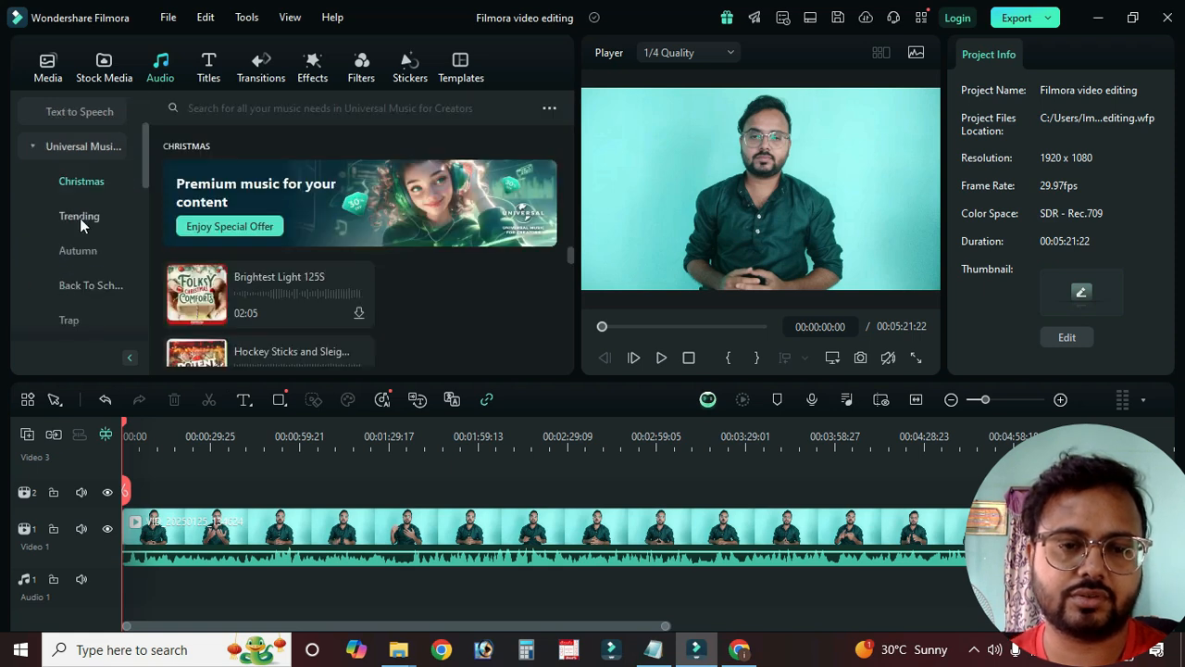
click(193, 302)
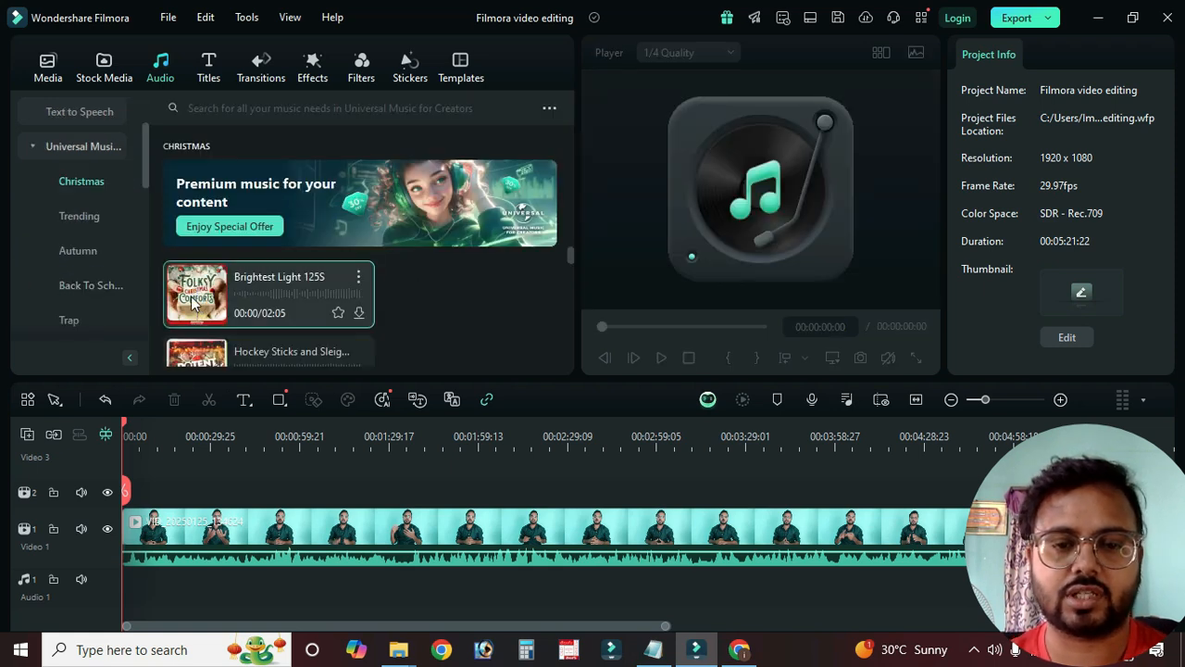
click(35, 146)
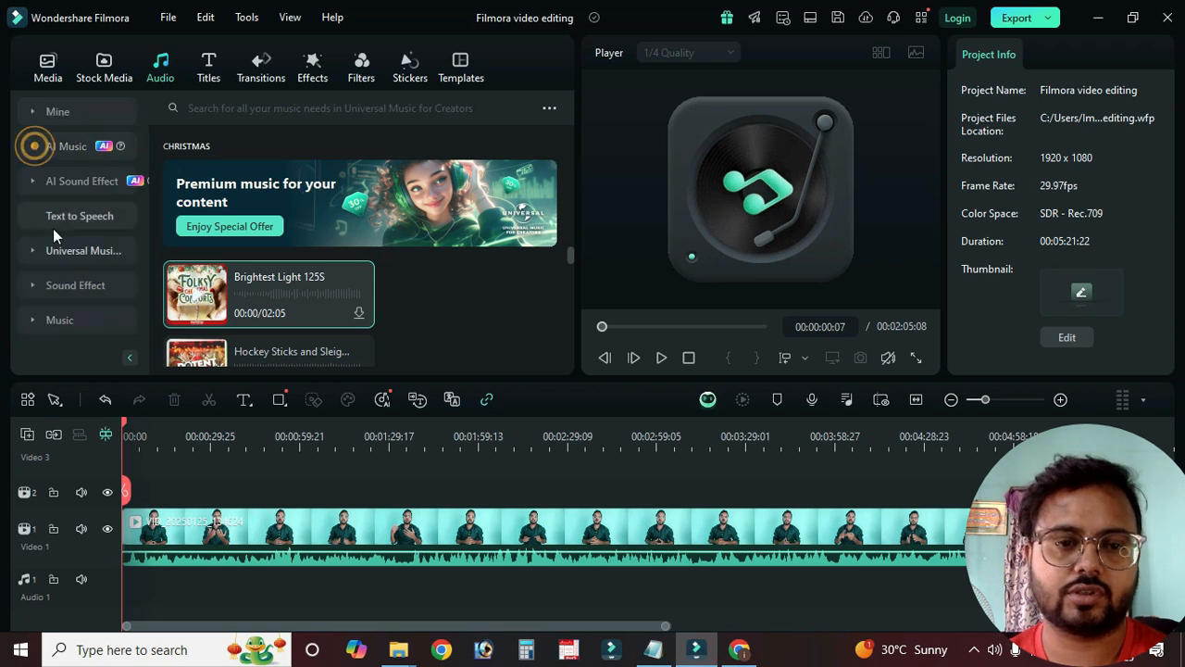
click(34, 284)
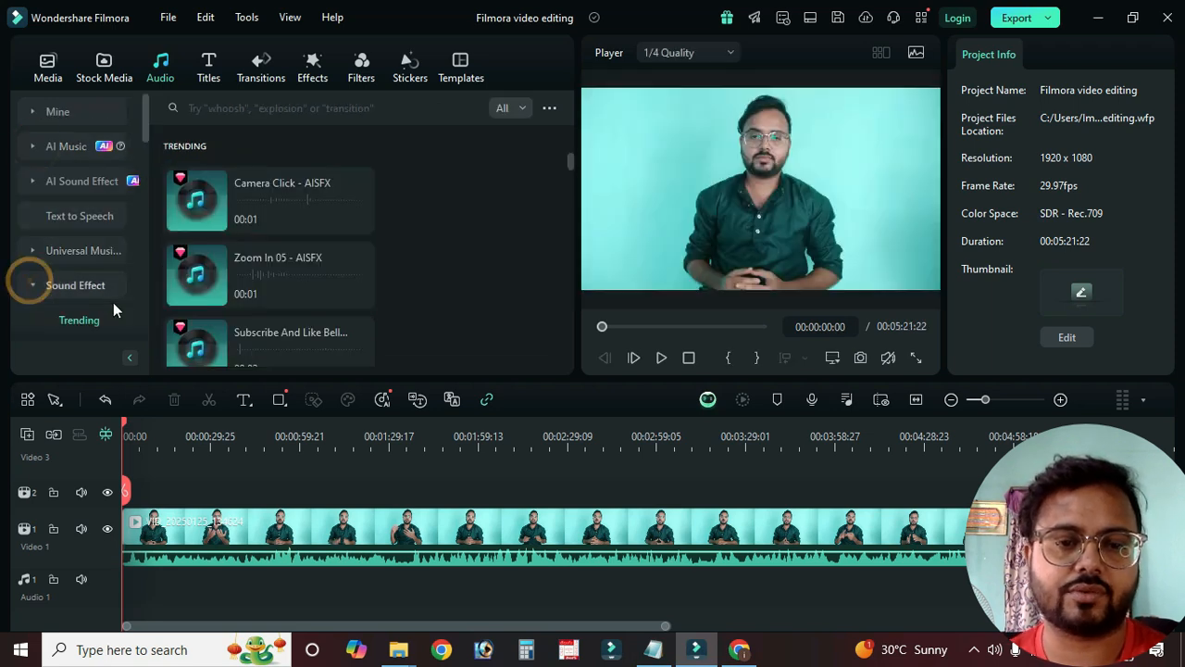
scroll(114, 301, down, 2)
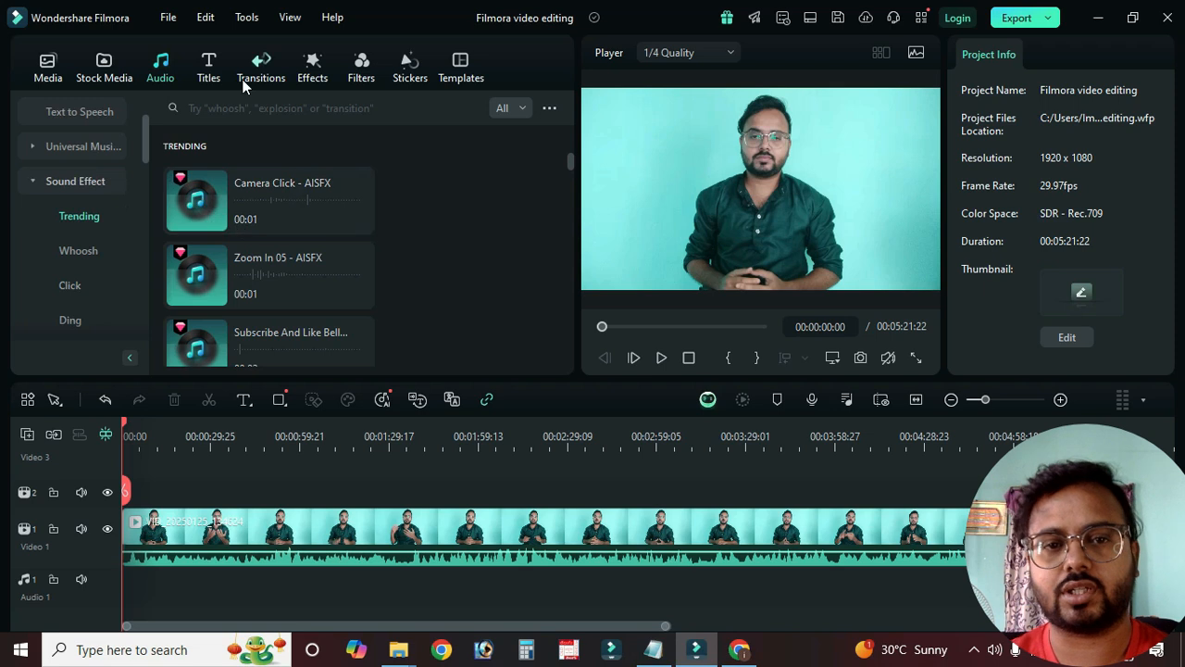
Step: Unmute the player, preview the Camera Click, Whoosh Swoosh 08 and Futuristic Zoom Whoosh sound effects, and check the sound search suggestions
click(196, 205)
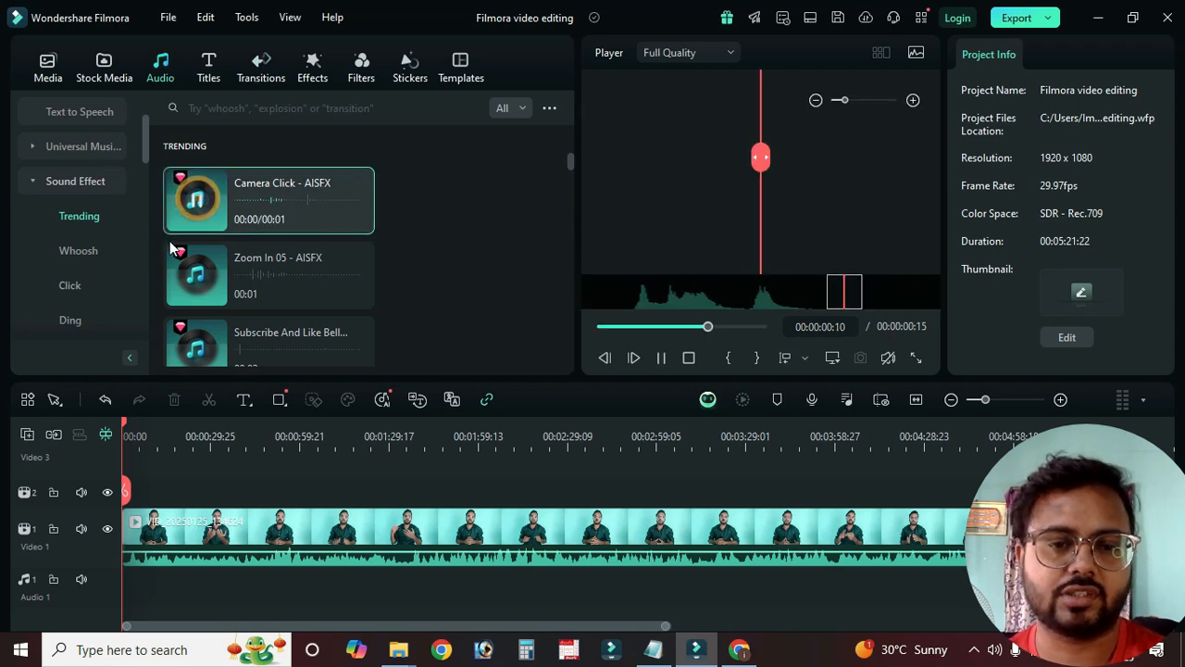
click(79, 251)
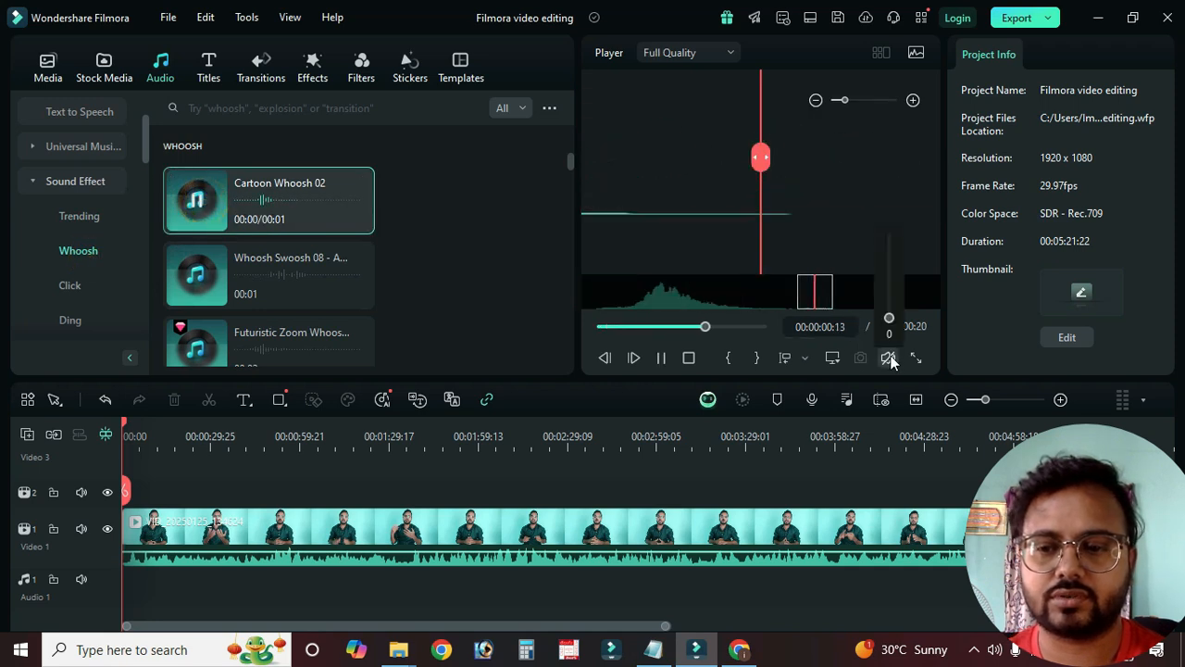
click(888, 358)
click(199, 280)
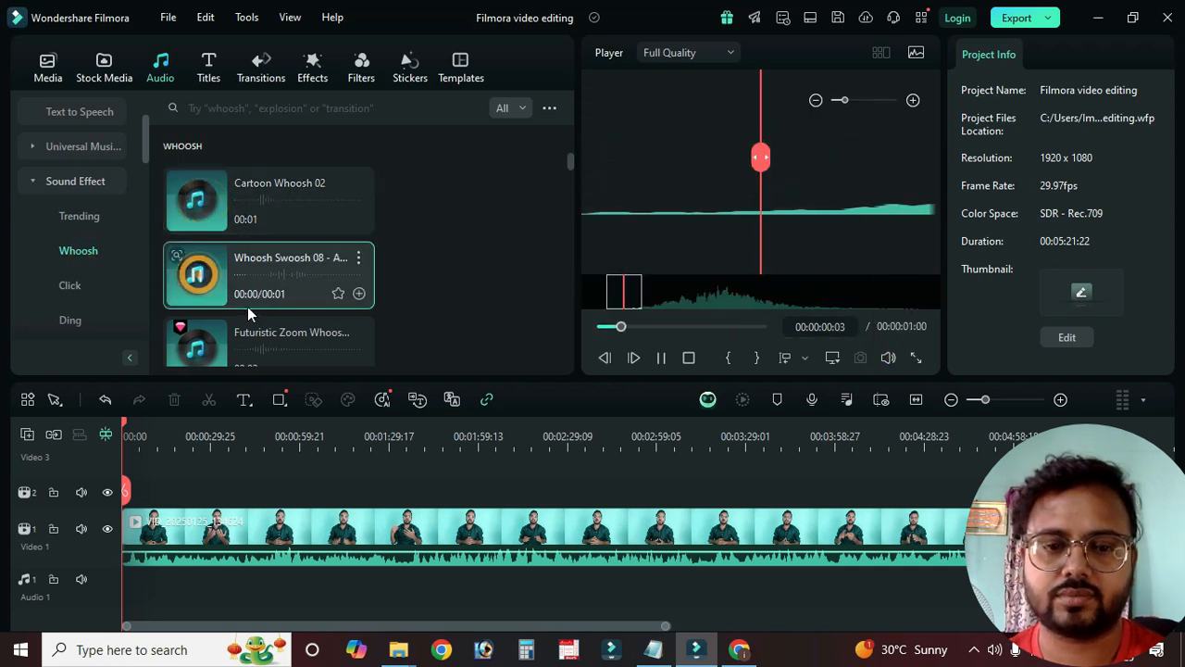
scroll(247, 306, down, 2)
click(196, 218)
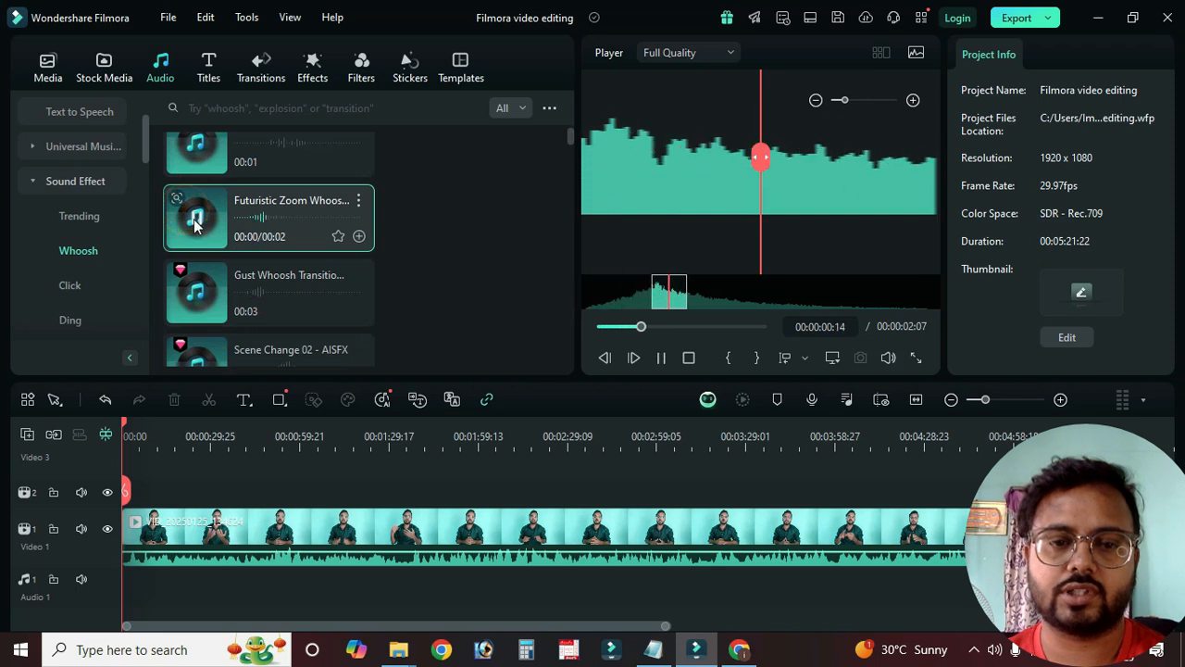
click(288, 109)
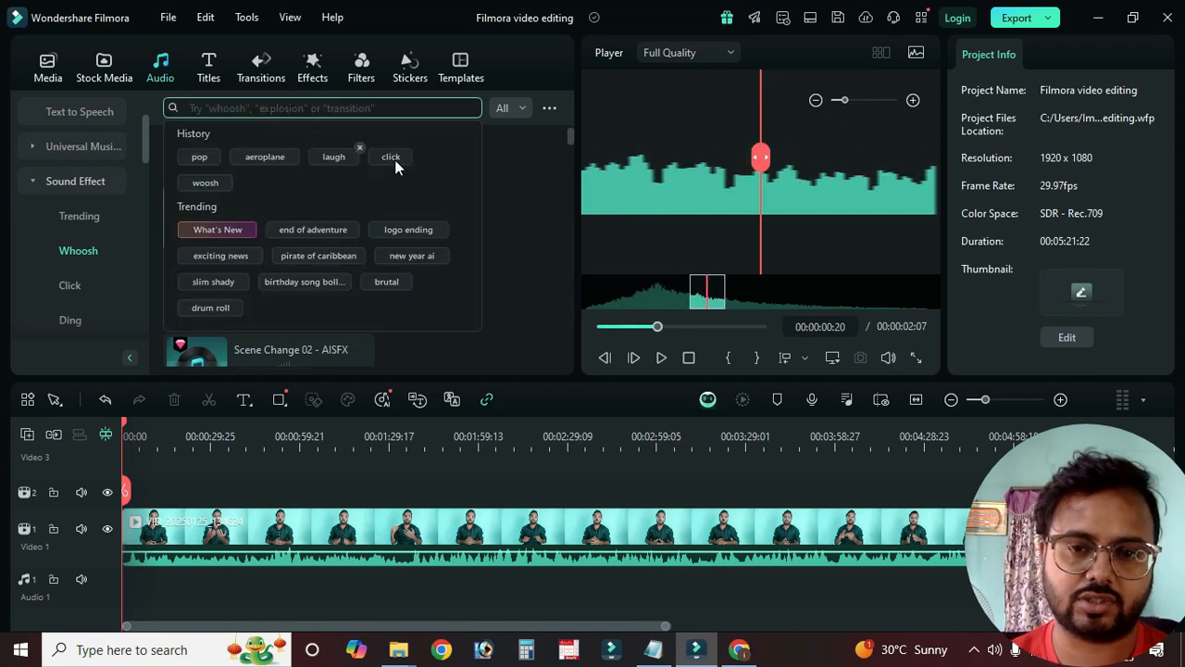
click(534, 229)
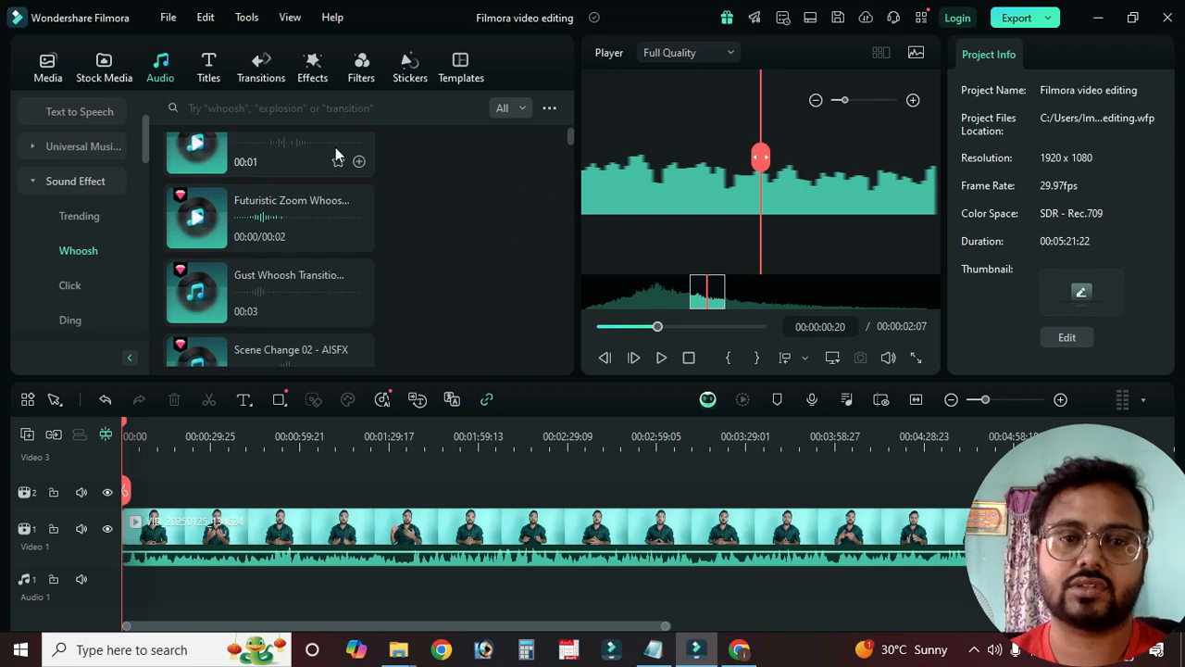
Step: Browse the Trending, Happy & Uplifting, Vlog and Cinematic categories of the Music library
click(31, 181)
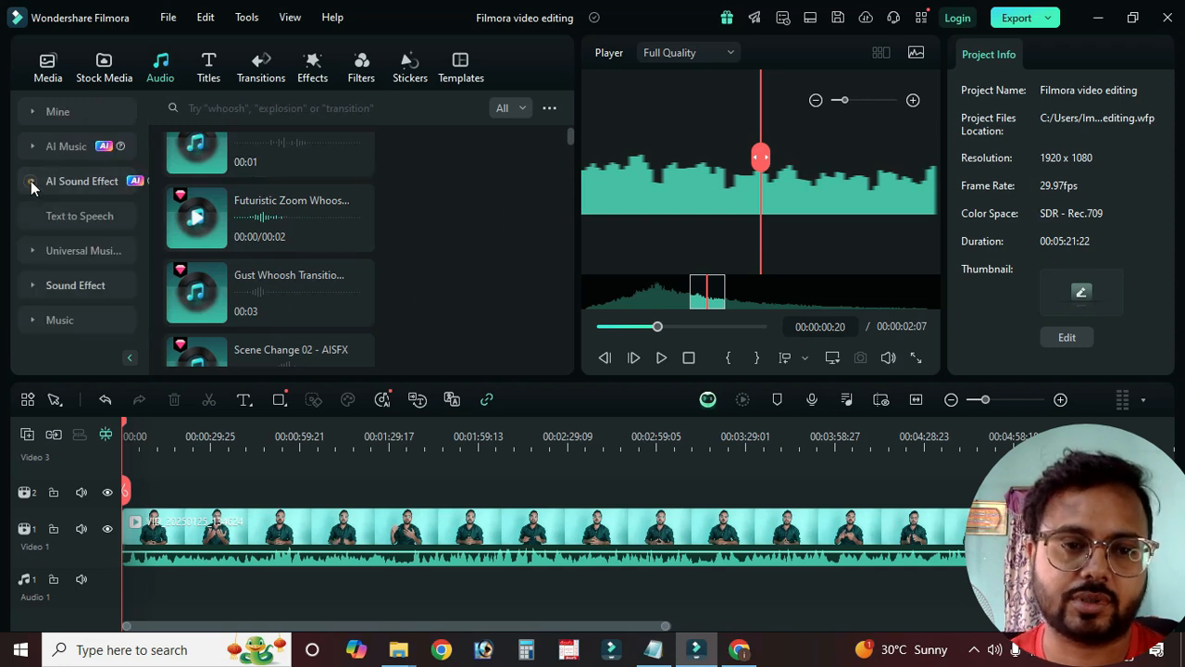
click(31, 318)
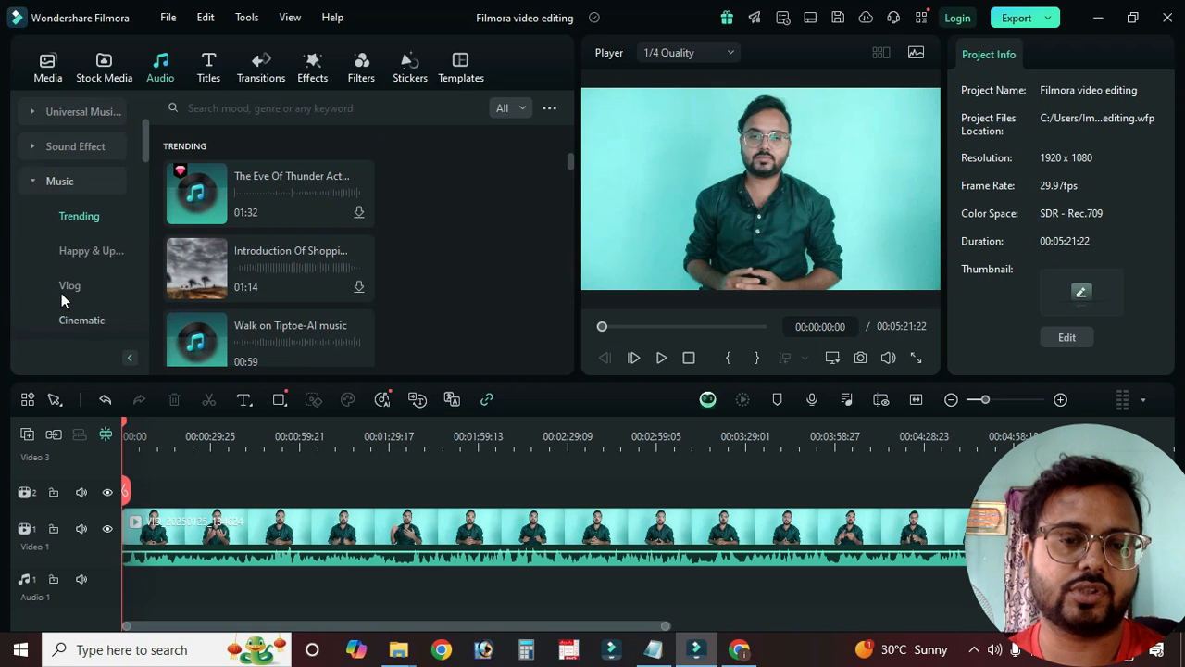
click(64, 252)
click(59, 282)
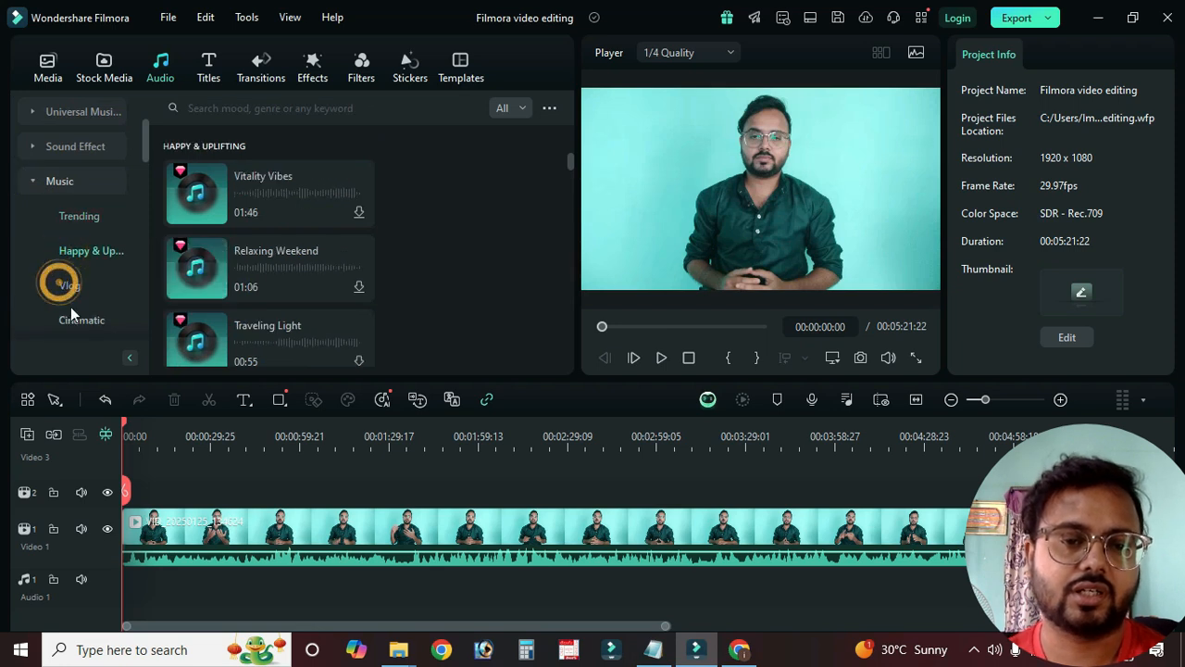
click(67, 258)
click(74, 287)
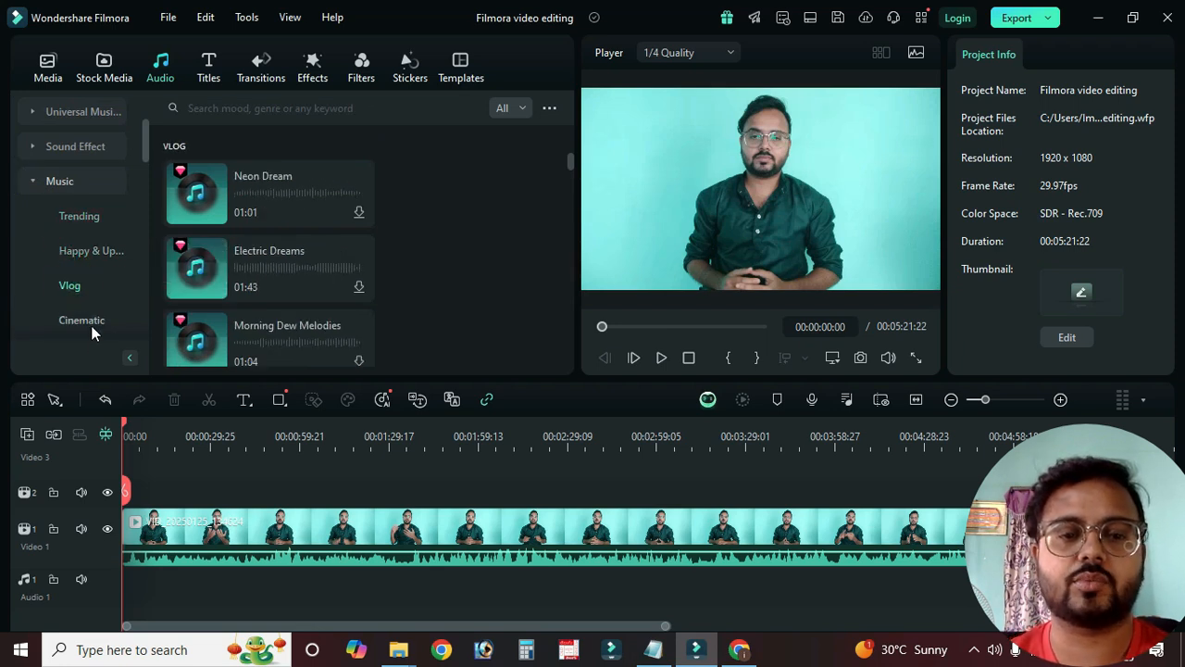
click(88, 324)
scroll(97, 320, down, 2)
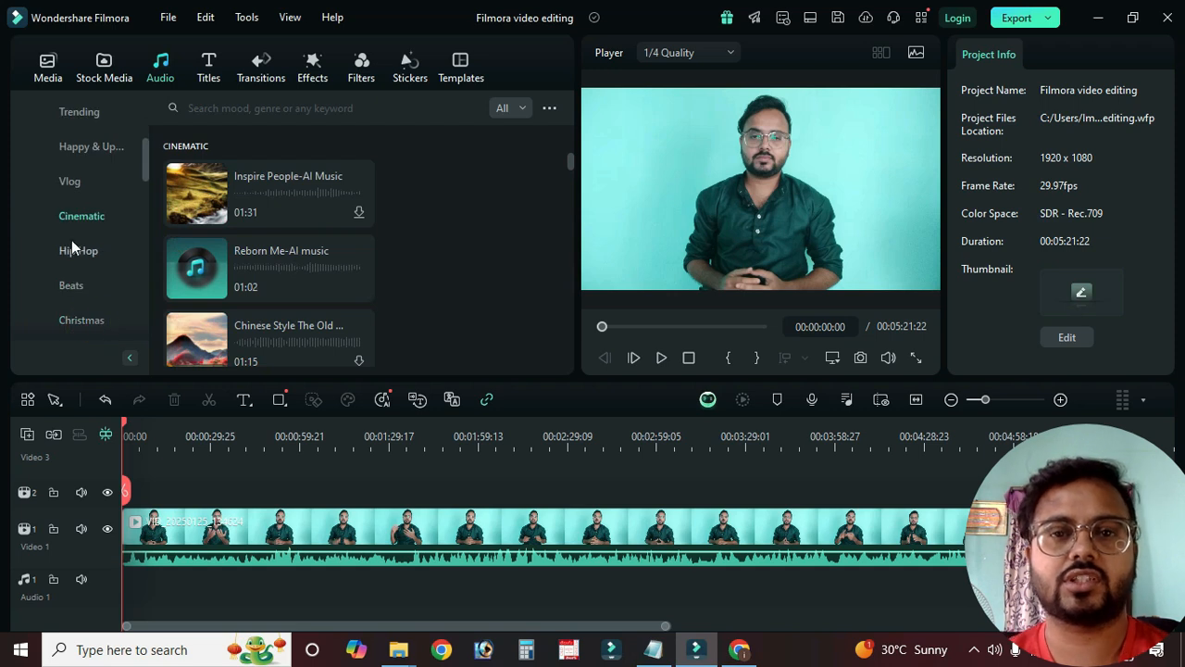
scroll(59, 178, up, 3)
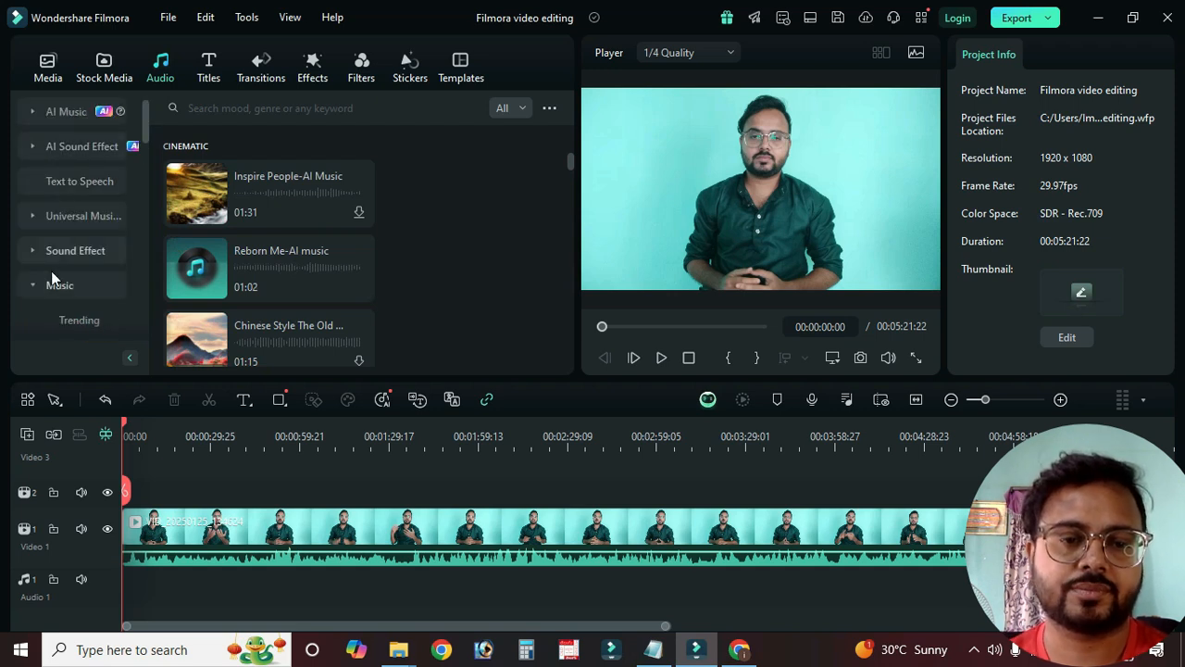
click(31, 284)
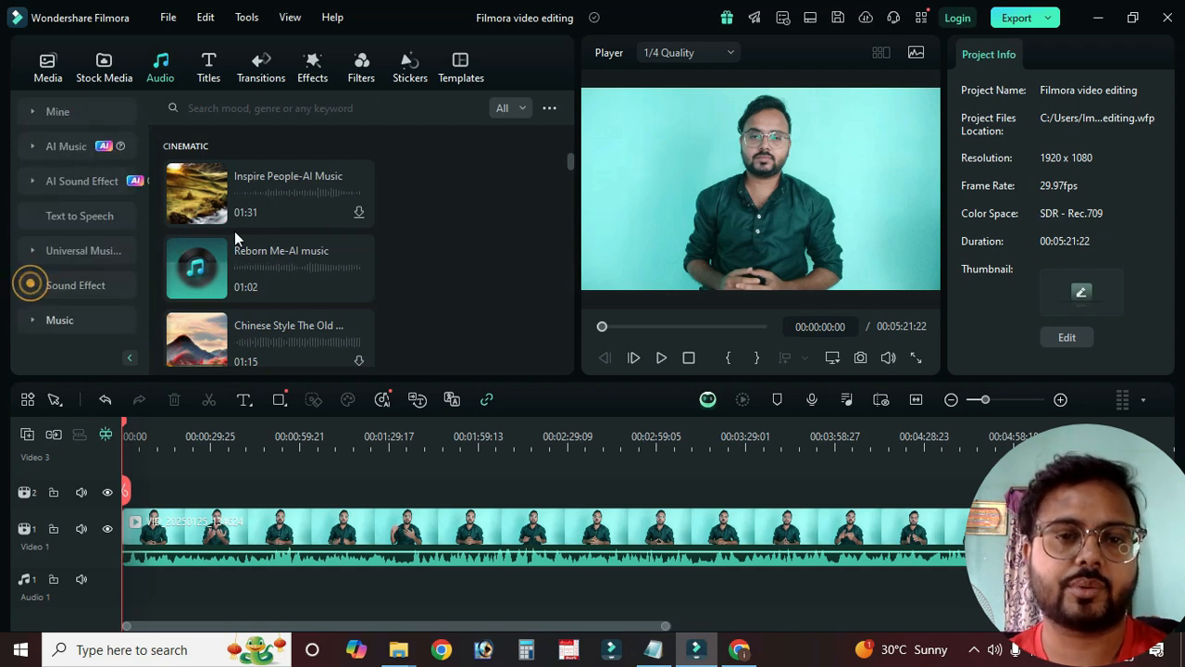
Step: Browse the title library, covering the Title Effects categories such as Typing Effect and the Lower Thirds title templates
click(210, 69)
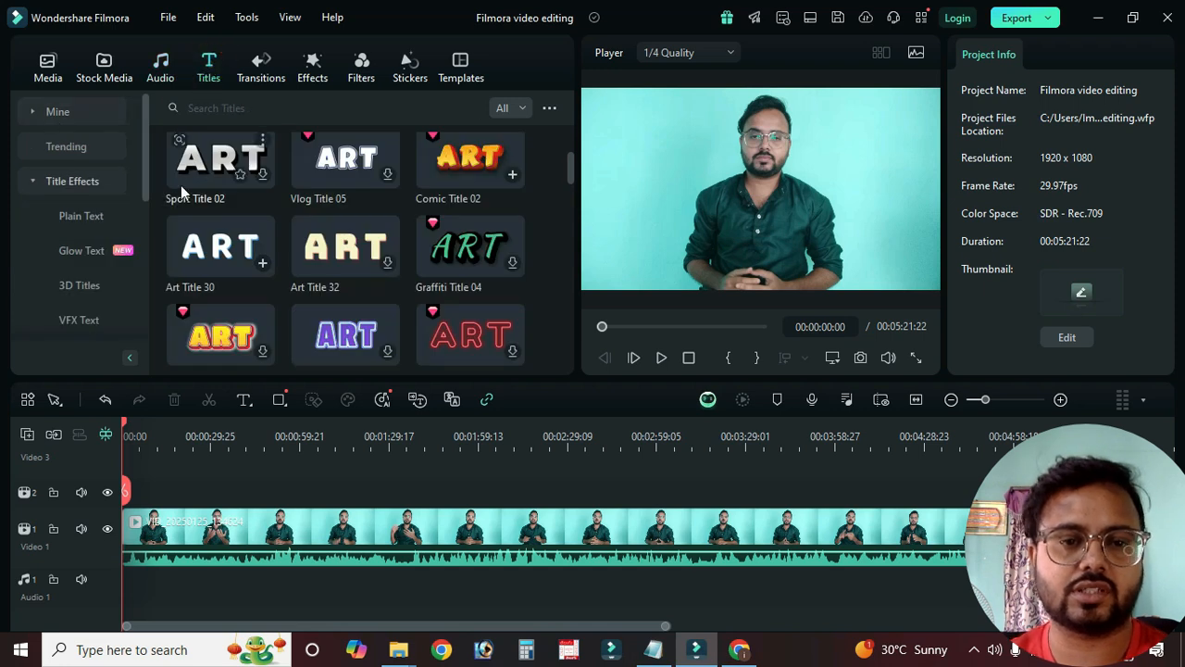
click(32, 180)
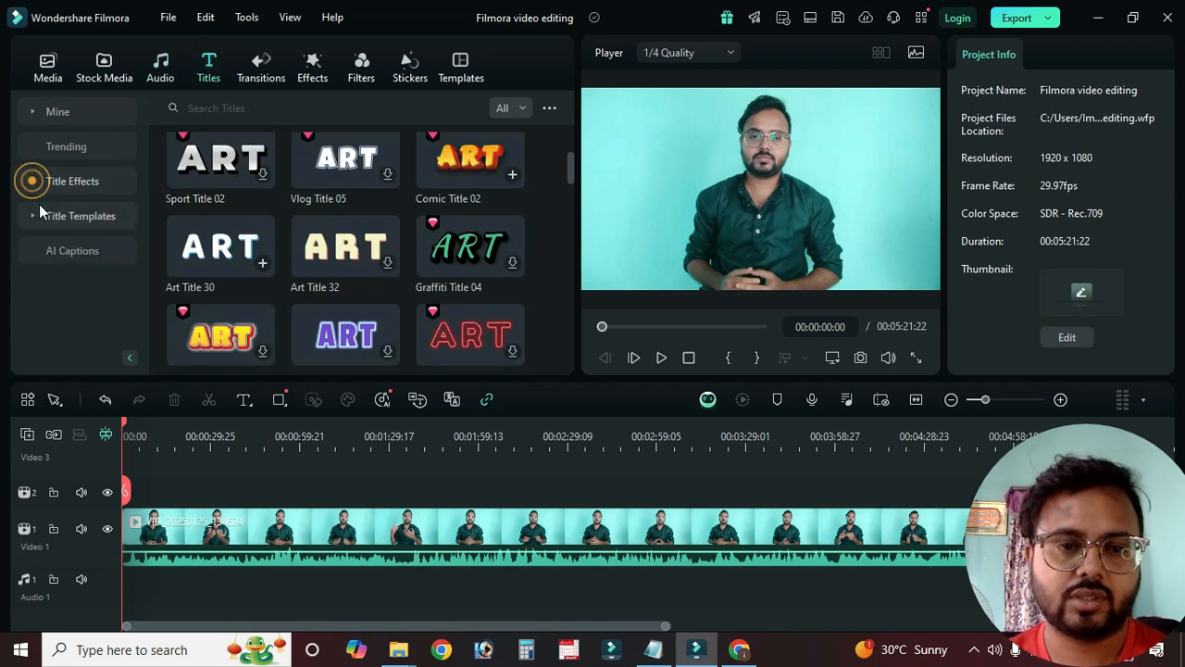
click(33, 180)
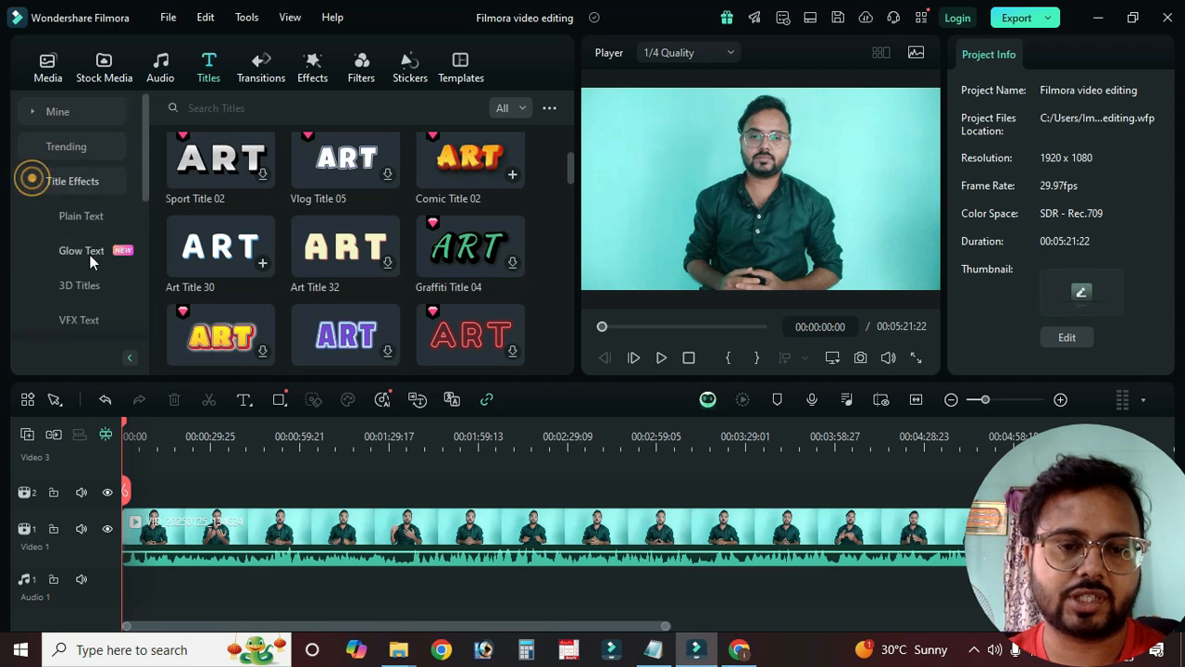
scroll(89, 255, down, 3)
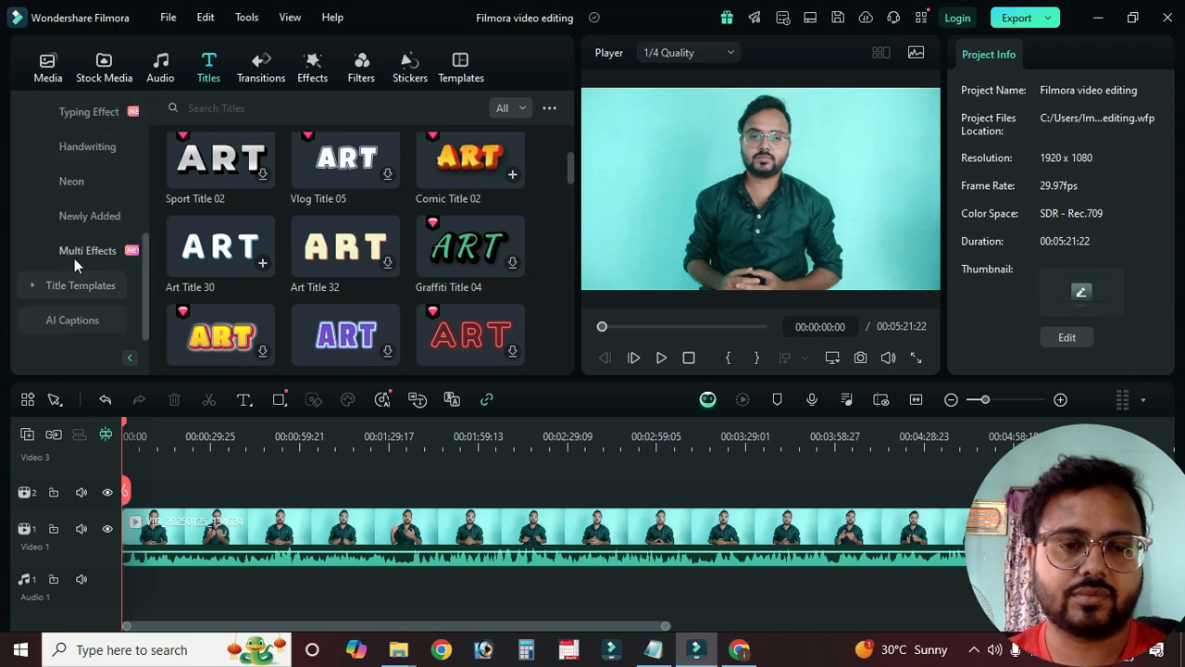
click(80, 111)
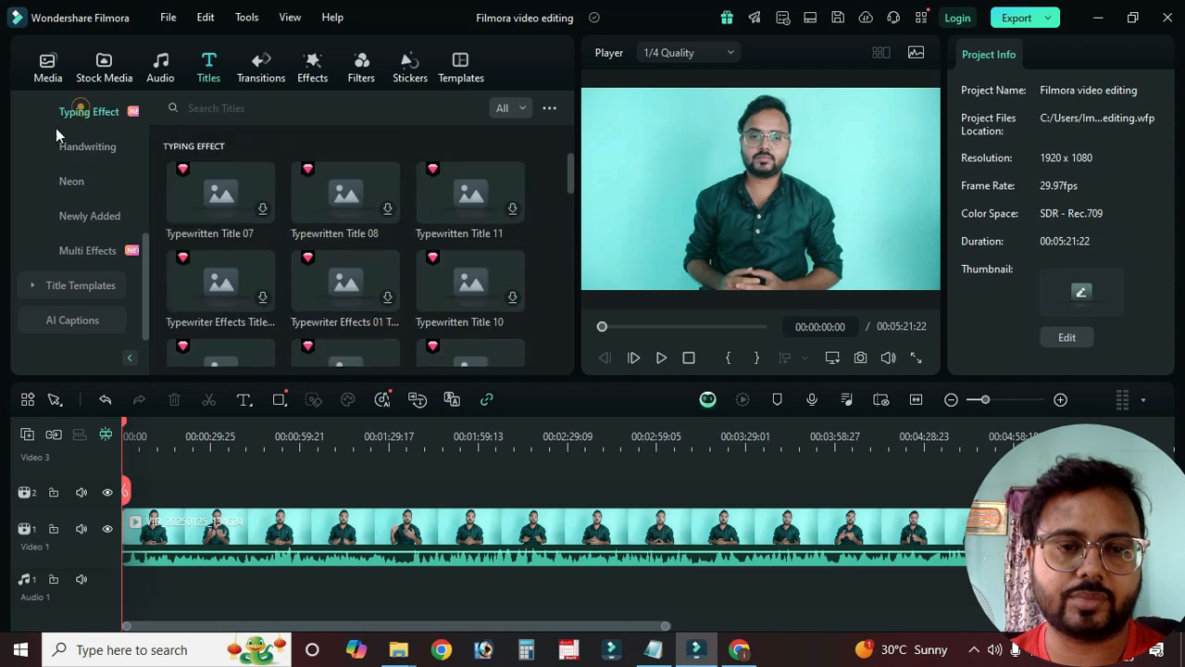
click(33, 285)
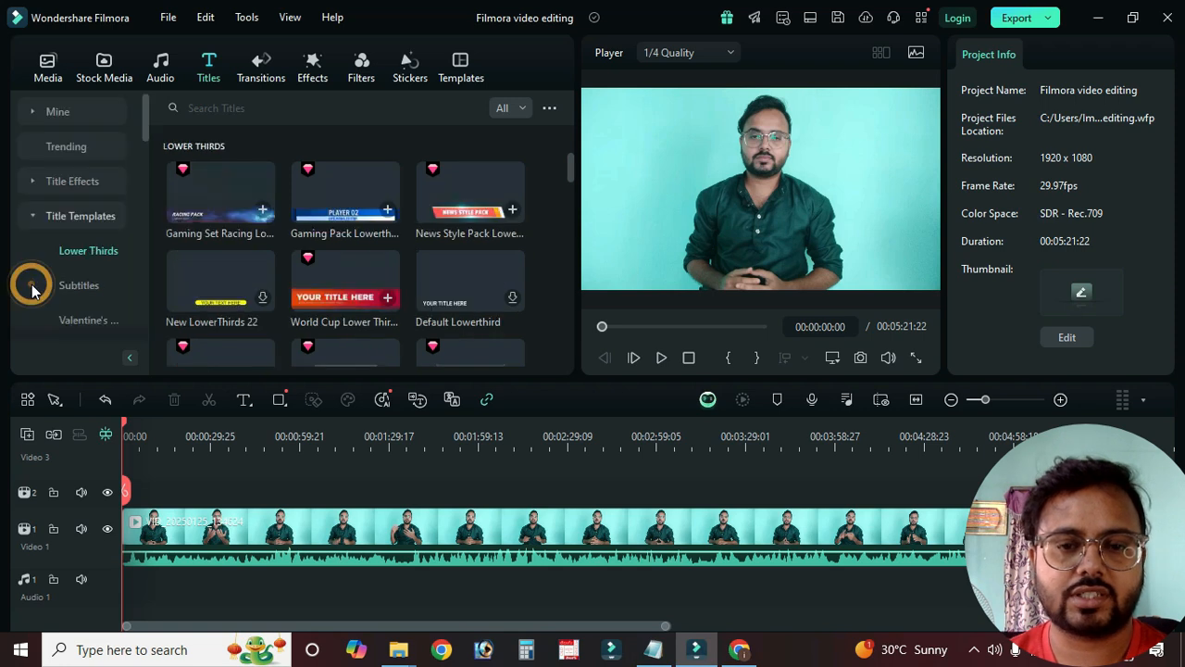
scroll(315, 274, down, 2)
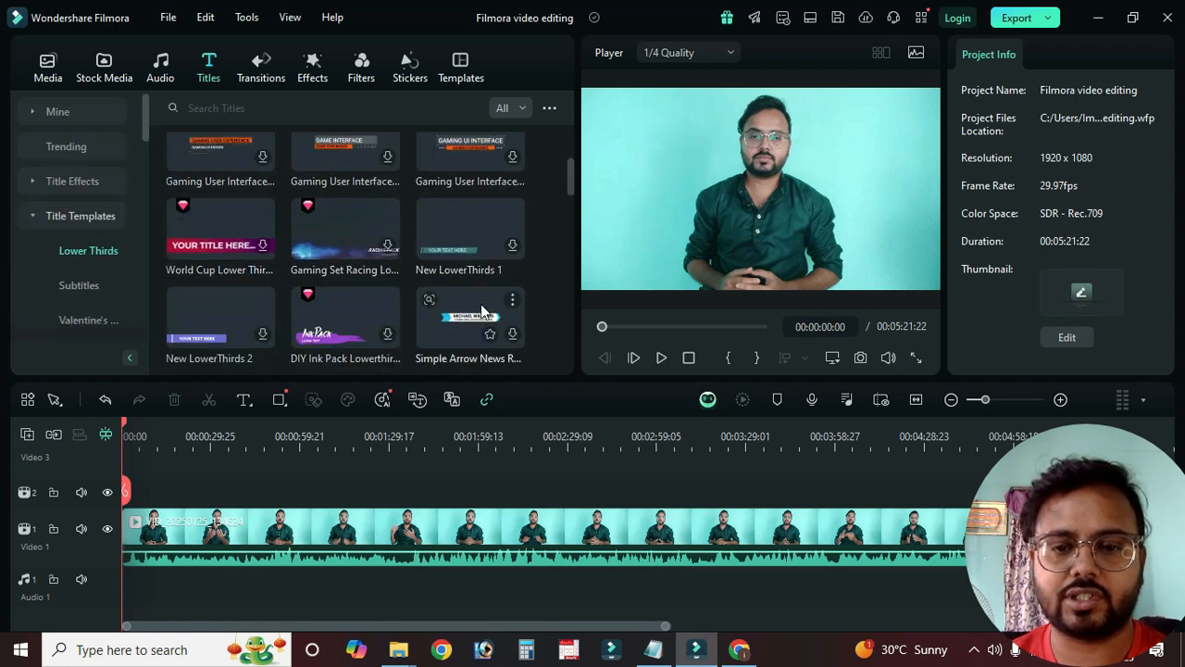
scroll(445, 313, down, 5)
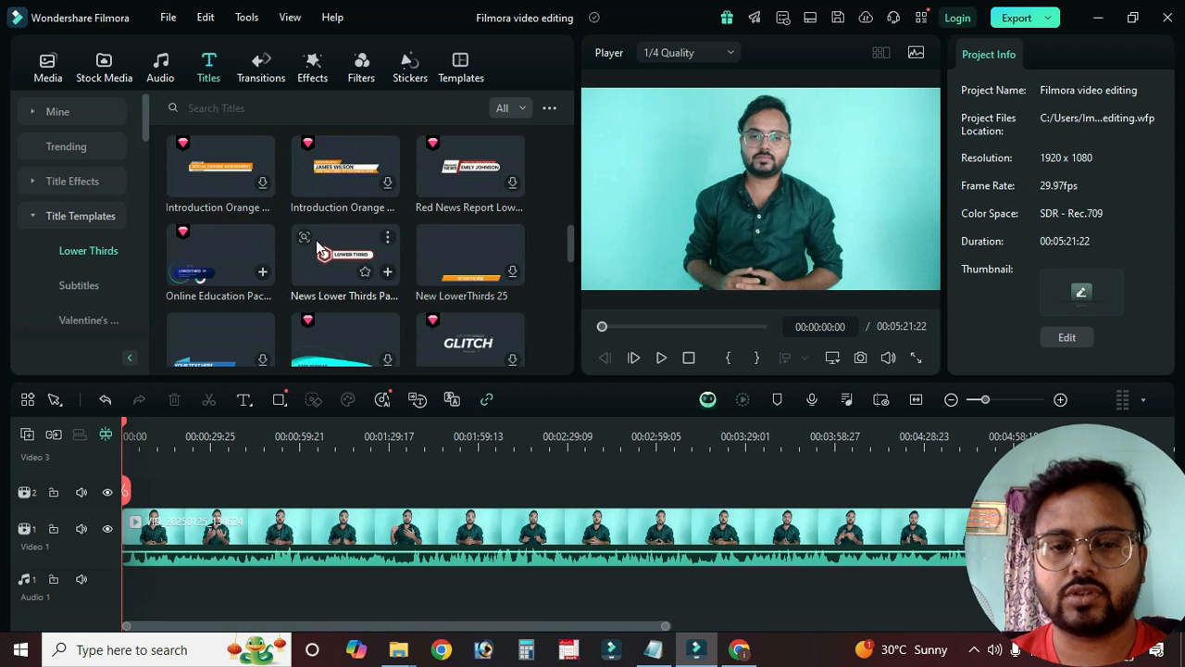
Step: Preview the red hexagon News Lower Thirds title, add it above the start of the clip and go to 00:00:01:22
click(349, 248)
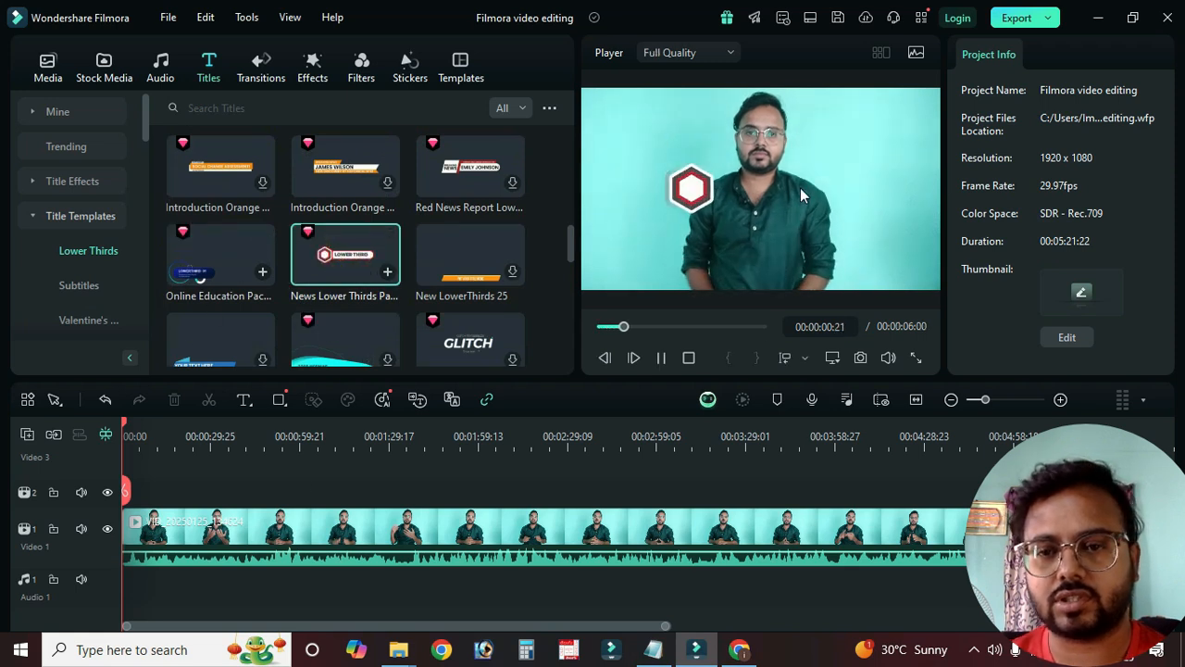
click(360, 250)
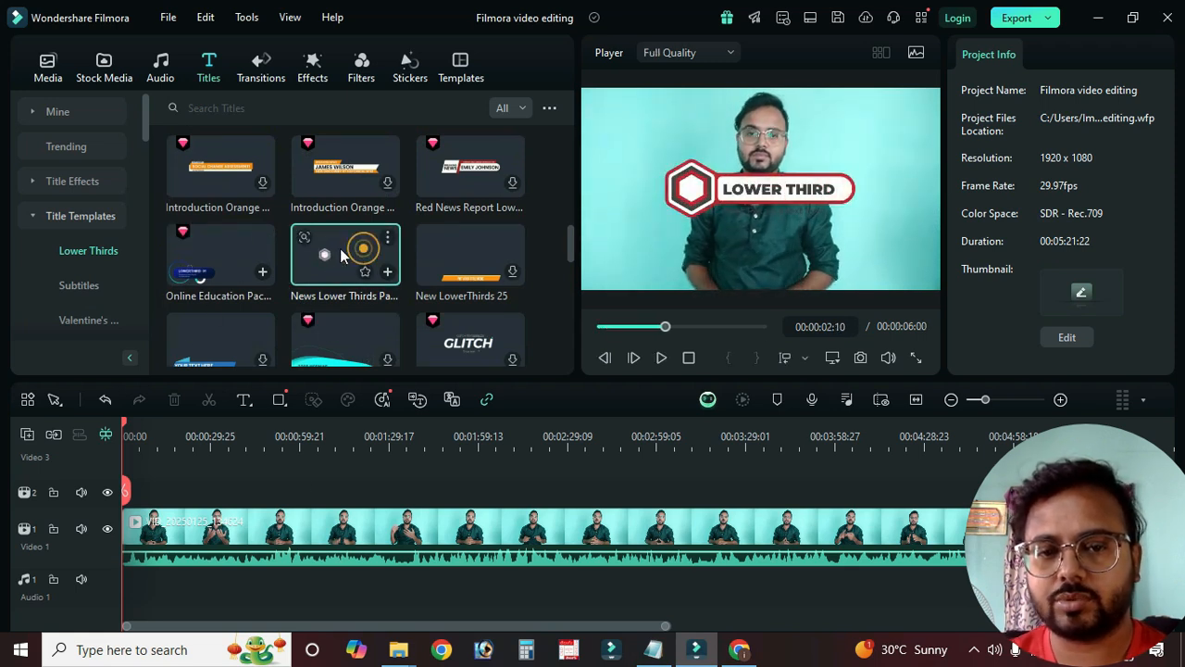
drag(342, 249, 144, 505)
click(127, 429)
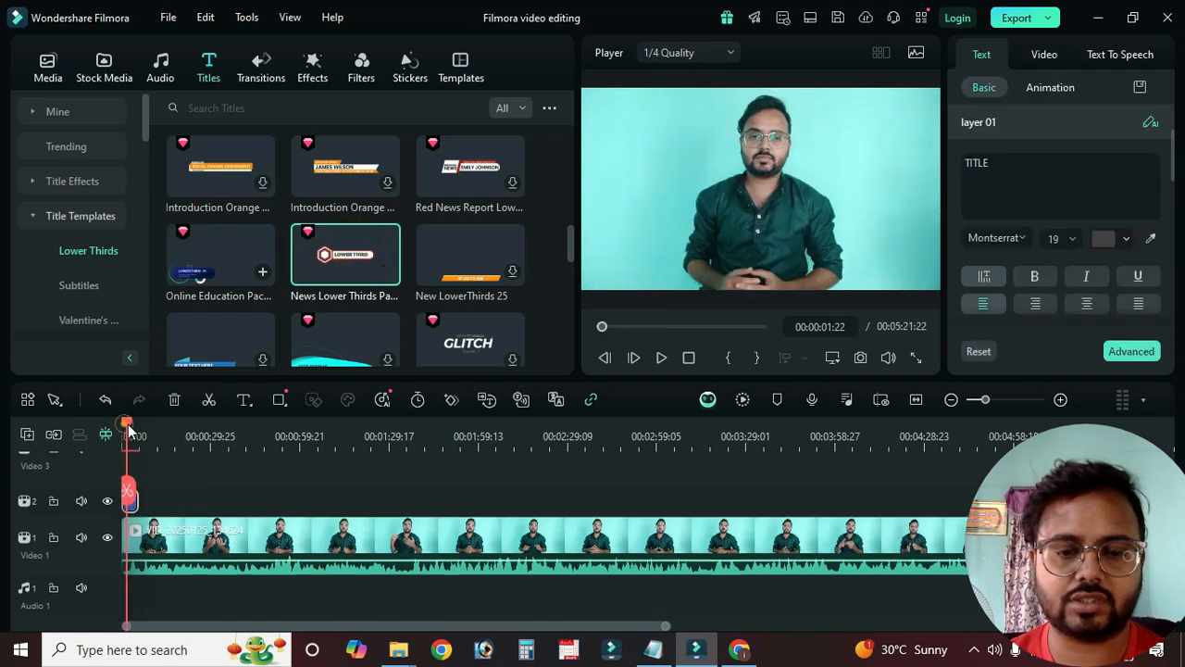
Step: Replace the LOWER THIRD text in the title with the presenter's first name
click(1009, 155)
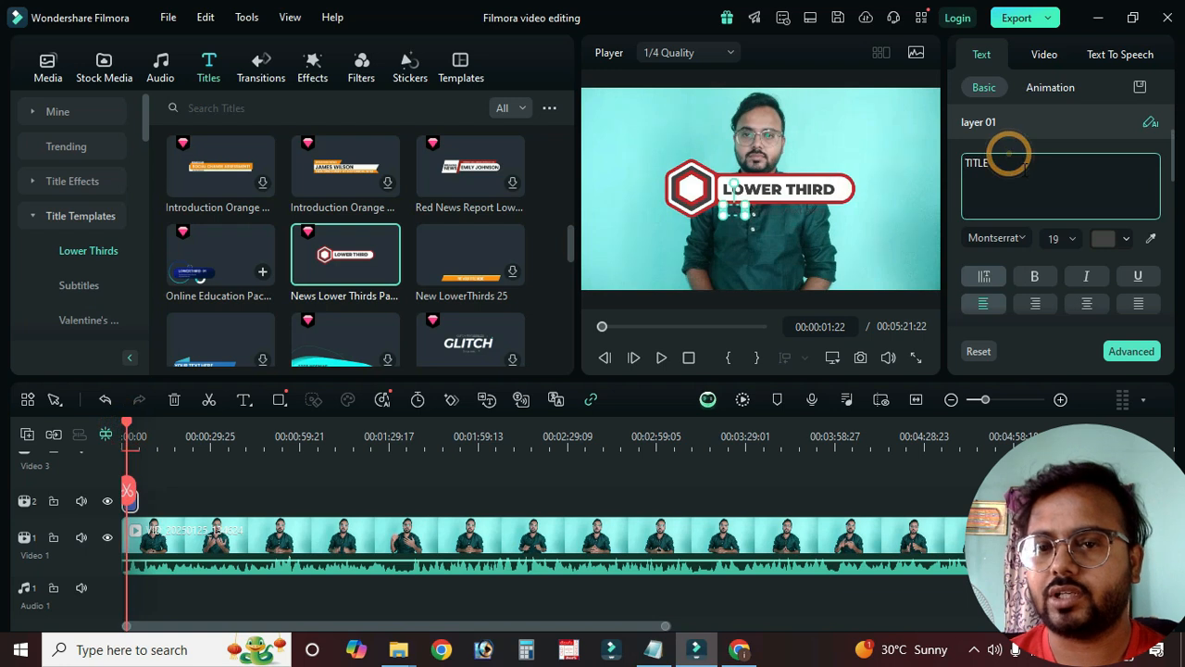
click(1023, 166)
click(793, 191)
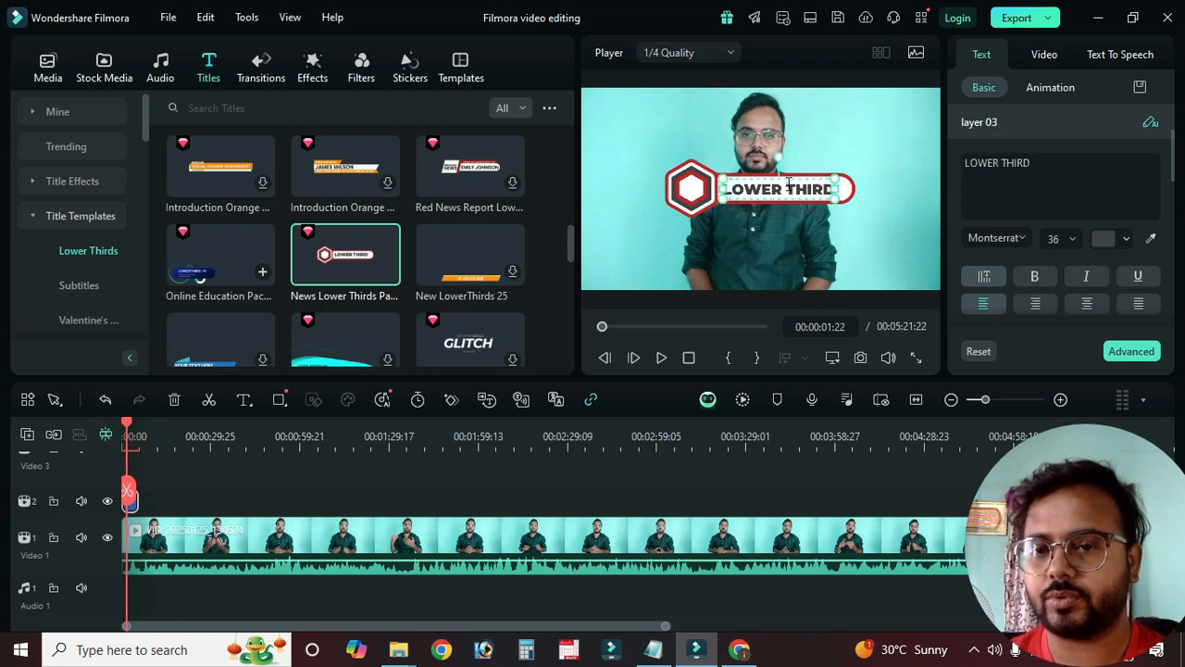
click(1048, 160)
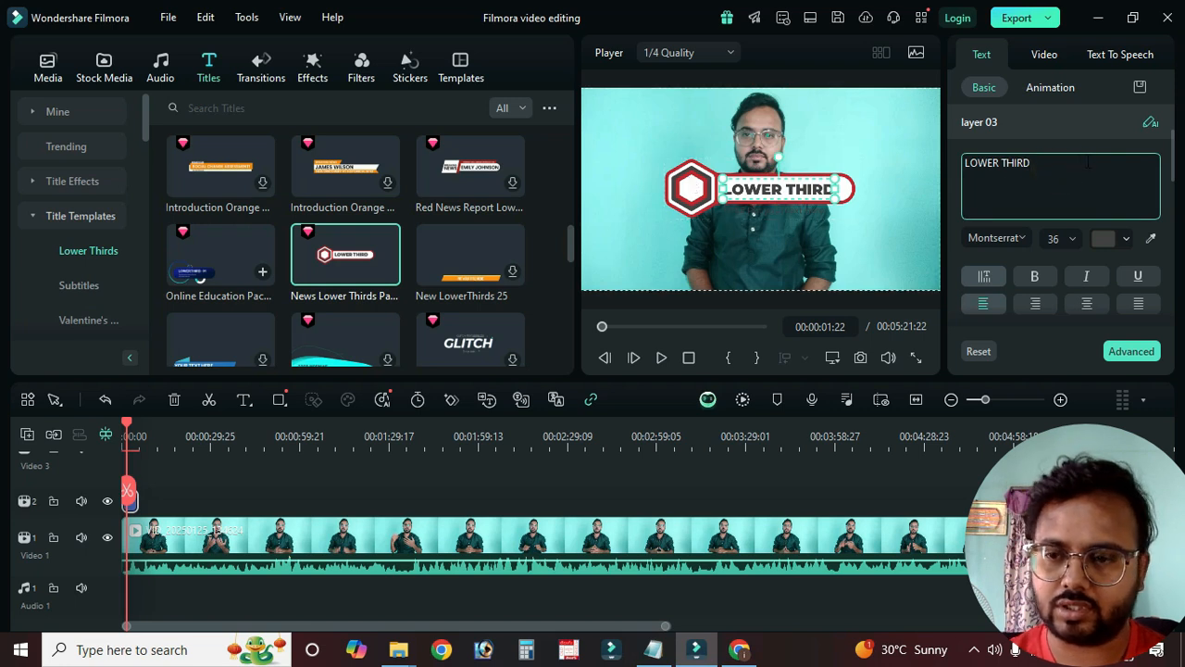
triple_click(1085, 161)
key(BackSpace)
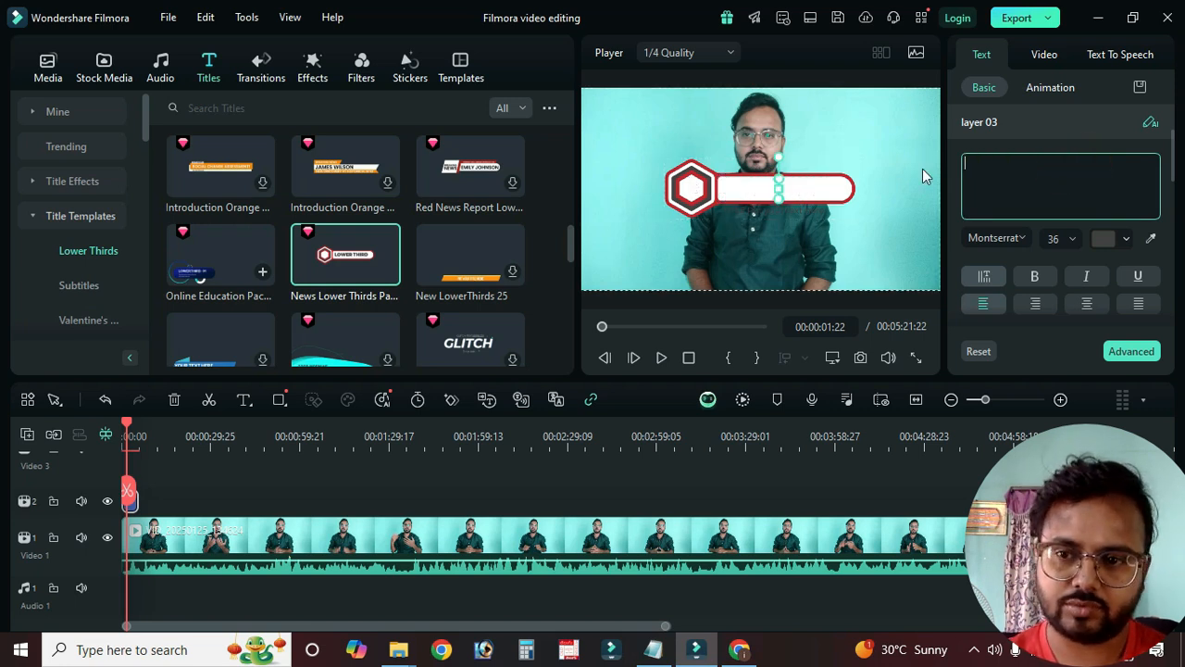
text(Imran)
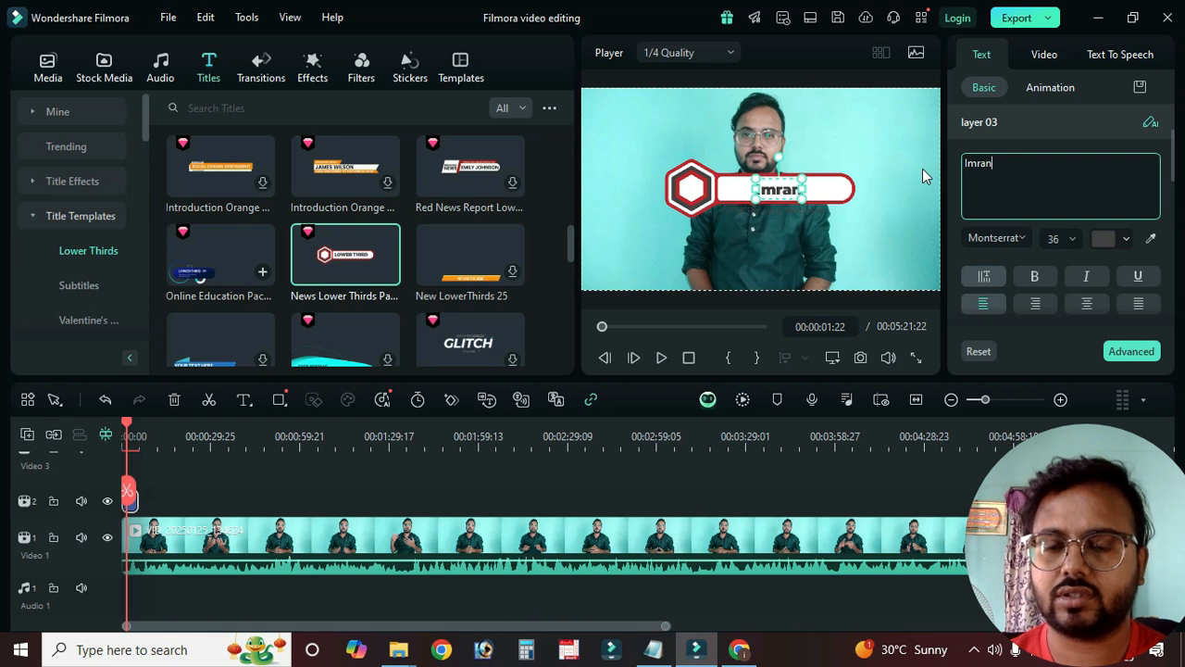
Step: Move the lower third to the bottom-left corner of the video frame and enlarge the name inside its bar to size 55
drag(802, 202, 713, 255)
click(856, 184)
click(788, 197)
click(788, 206)
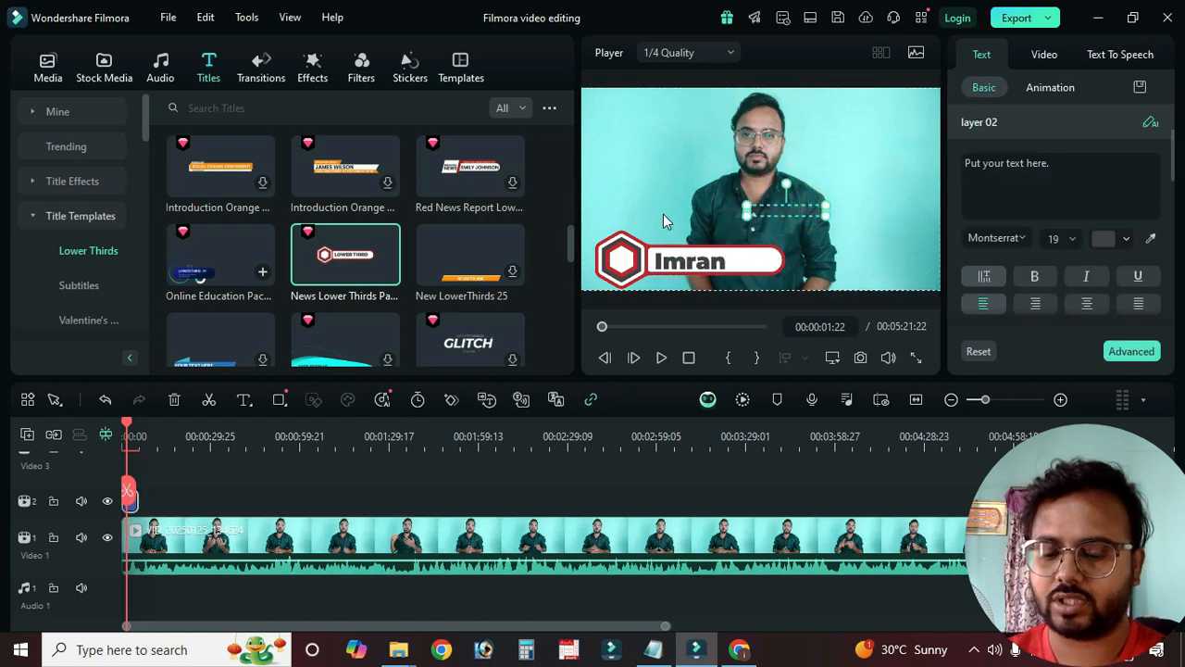
click(659, 224)
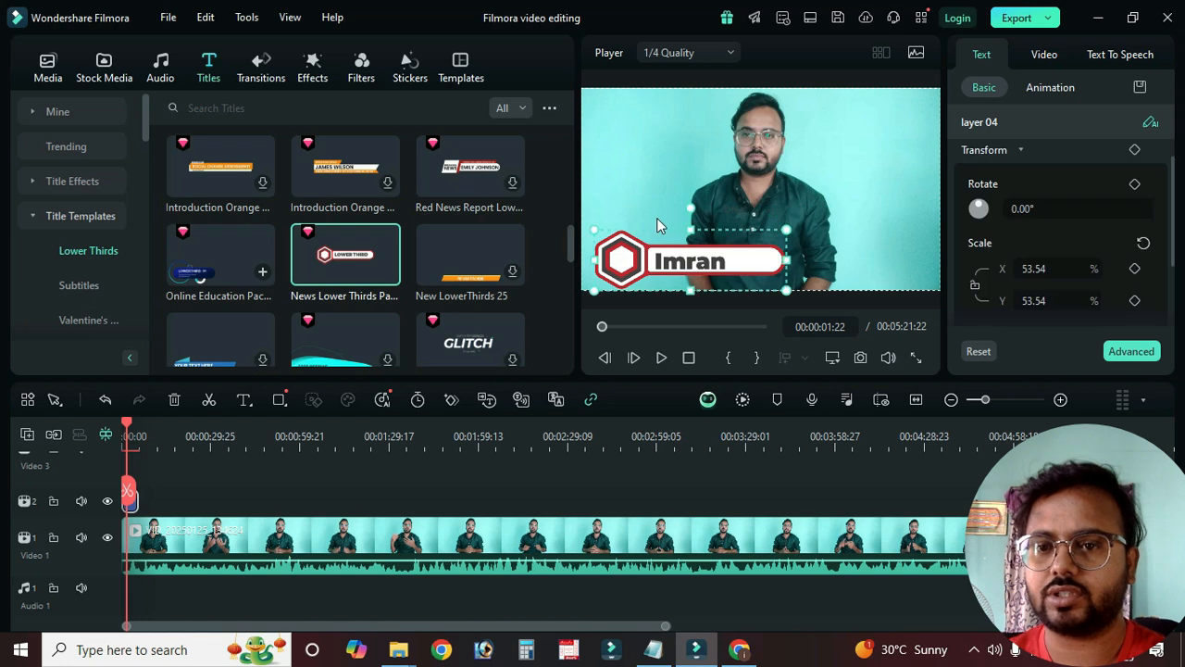
click(749, 231)
click(740, 208)
click(741, 210)
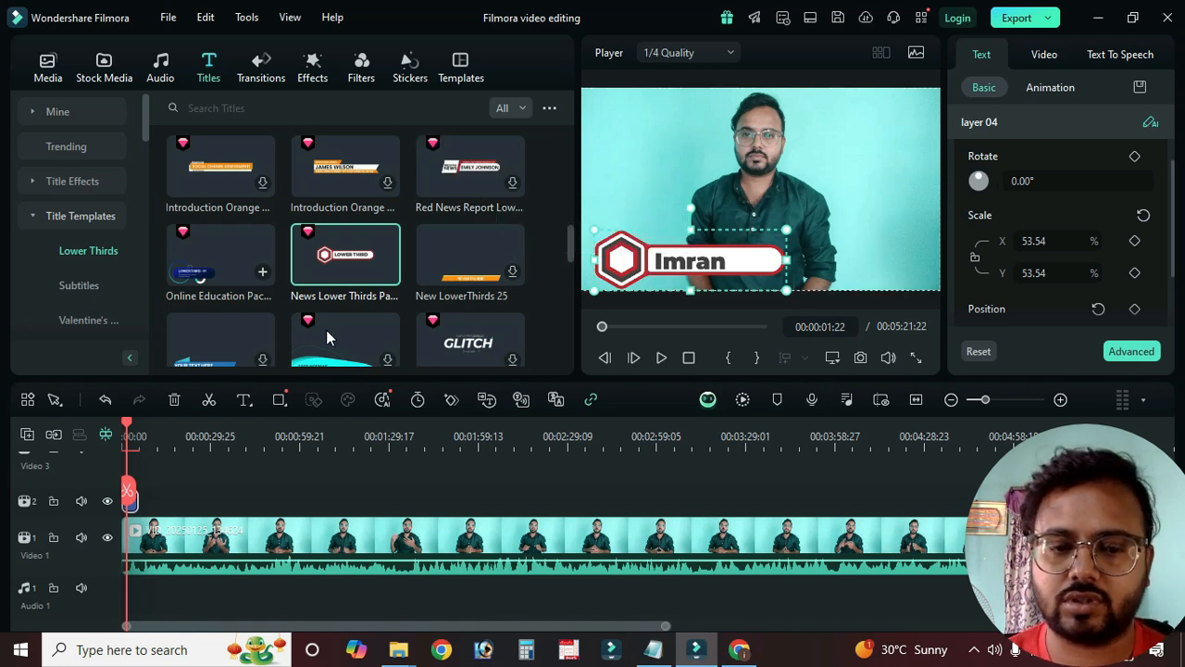
Step: Delete the lower-third title from the timeline and deselect everything
click(132, 505)
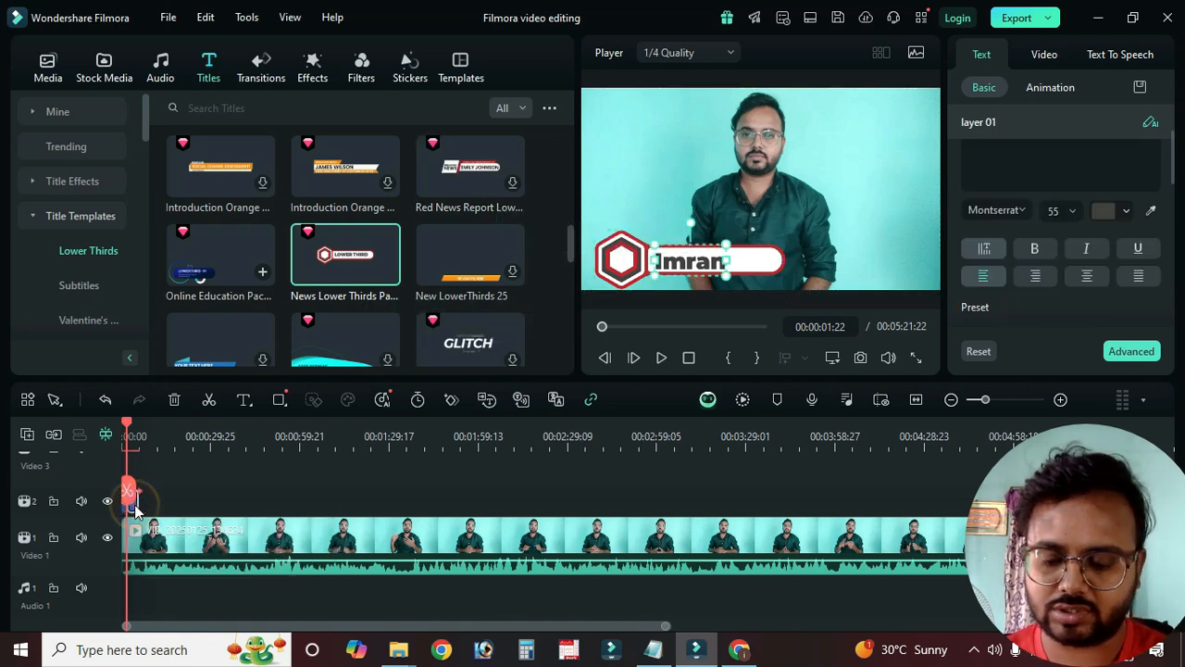
key(Delete)
click(123, 510)
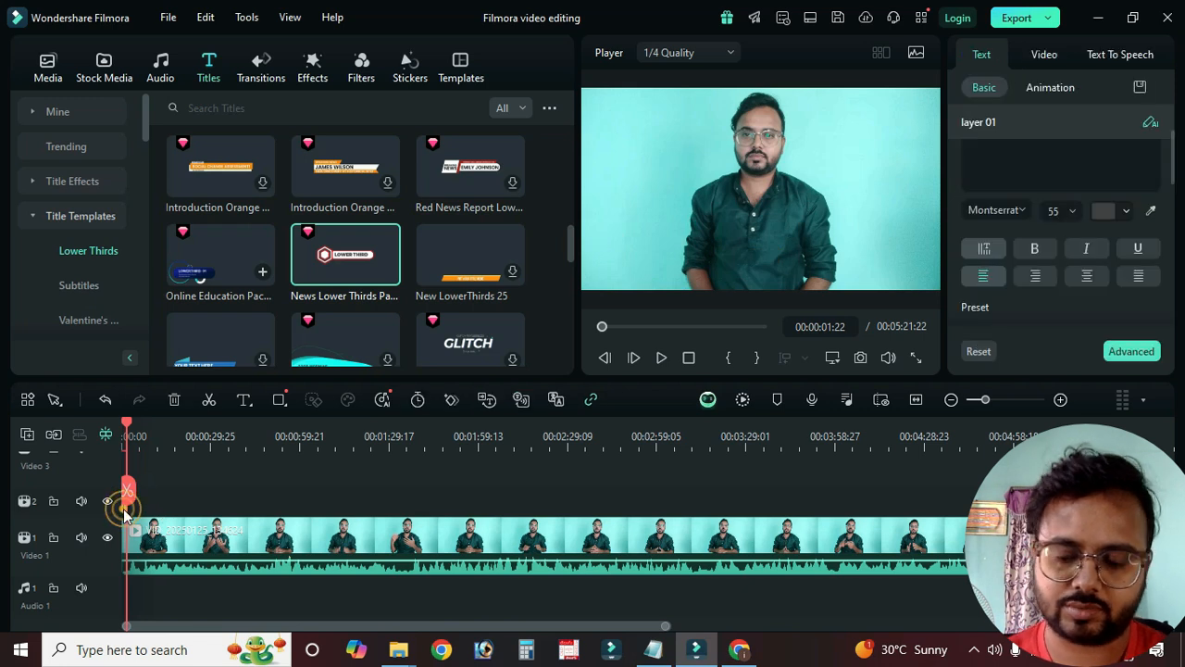
key(Delete)
click(230, 491)
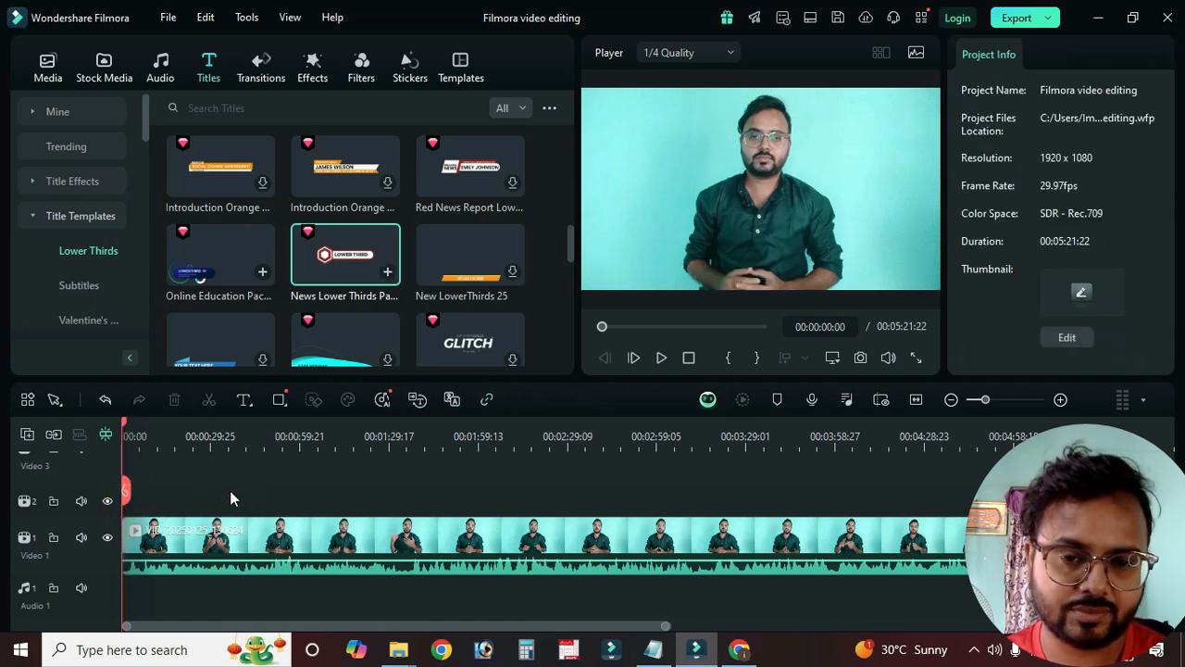
Step: Add the ART title from the Trending titles above the start of the clip and extend it to about 27 seconds
click(44, 216)
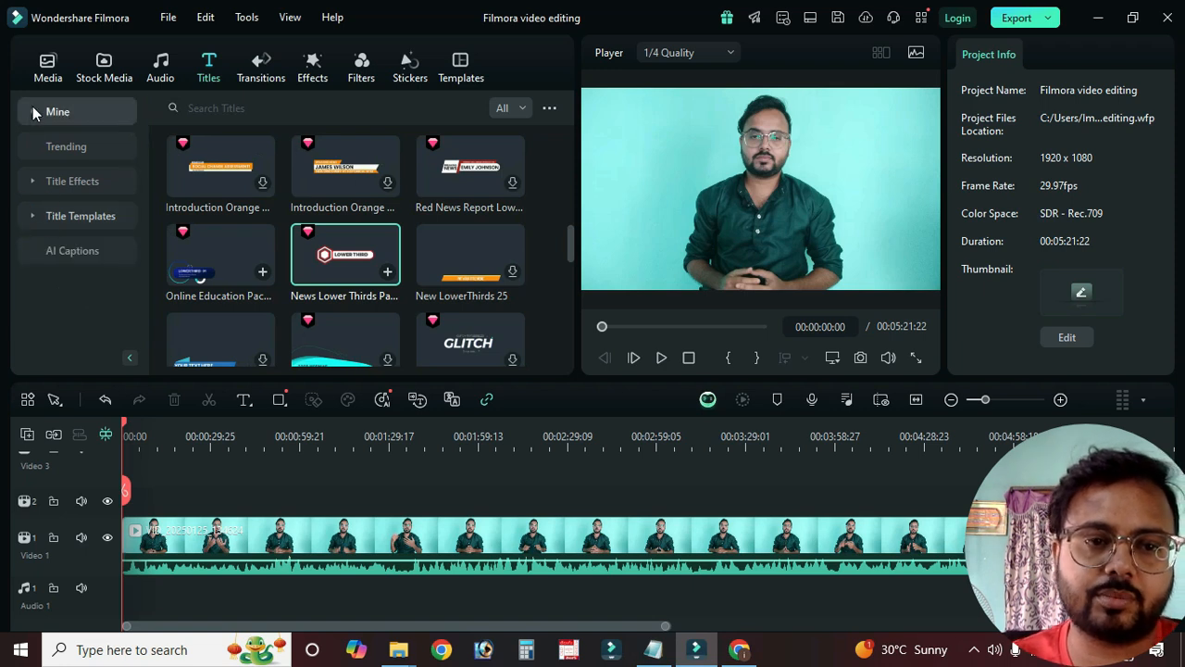
click(32, 110)
click(78, 182)
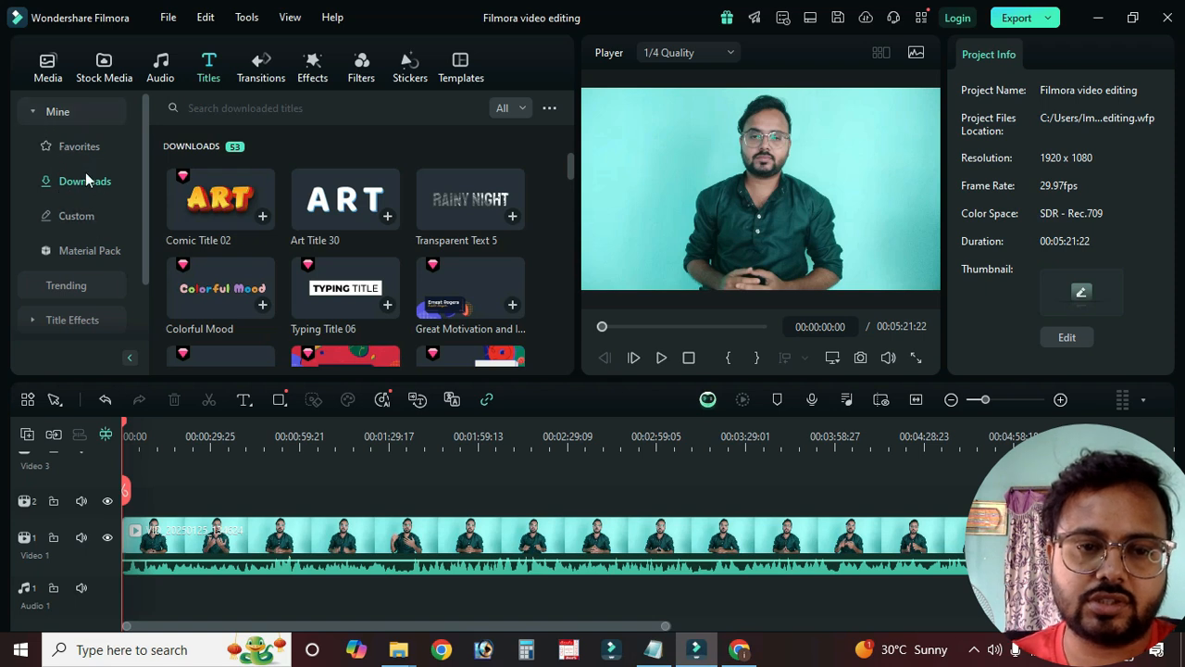
click(65, 287)
drag(345, 338, 161, 516)
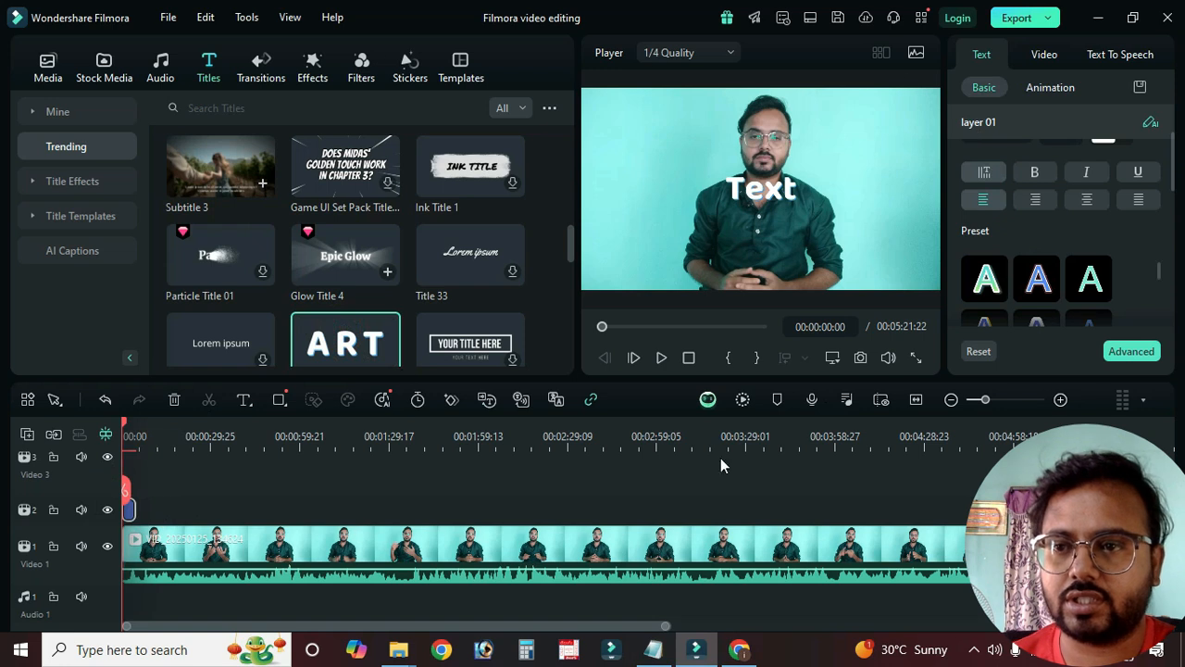
drag(132, 510, 201, 509)
click(330, 509)
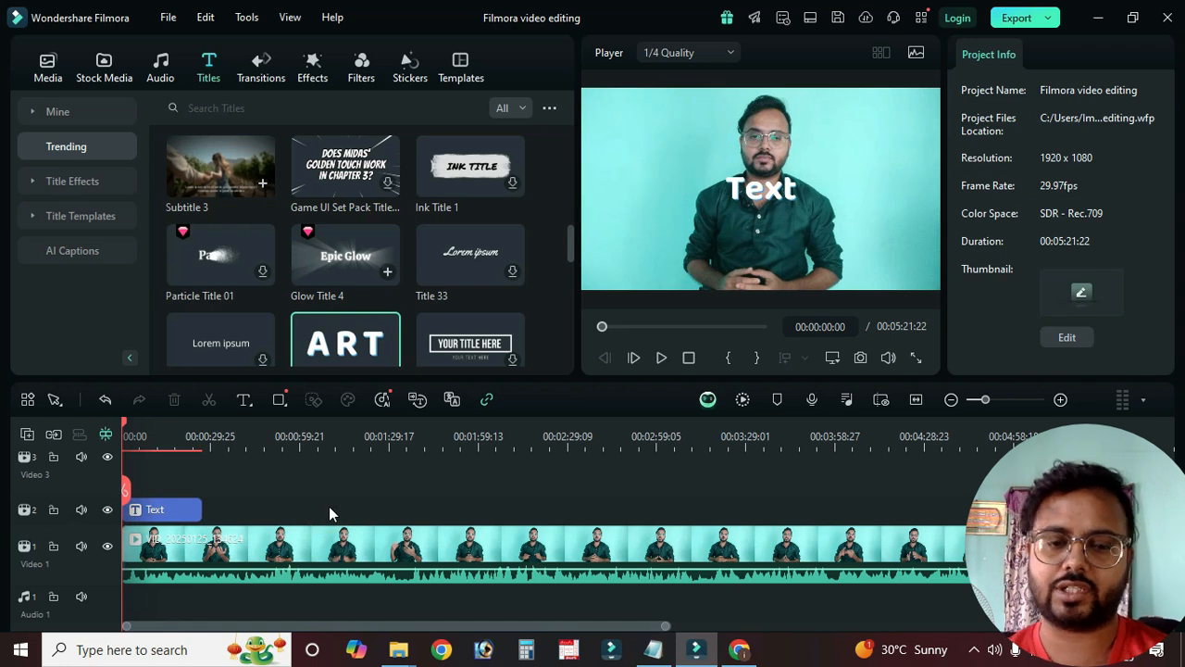
Step: Replace the title's text with the presenter's first name and move it to the bottom-left corner of the video frame
click(158, 510)
double_click(760, 167)
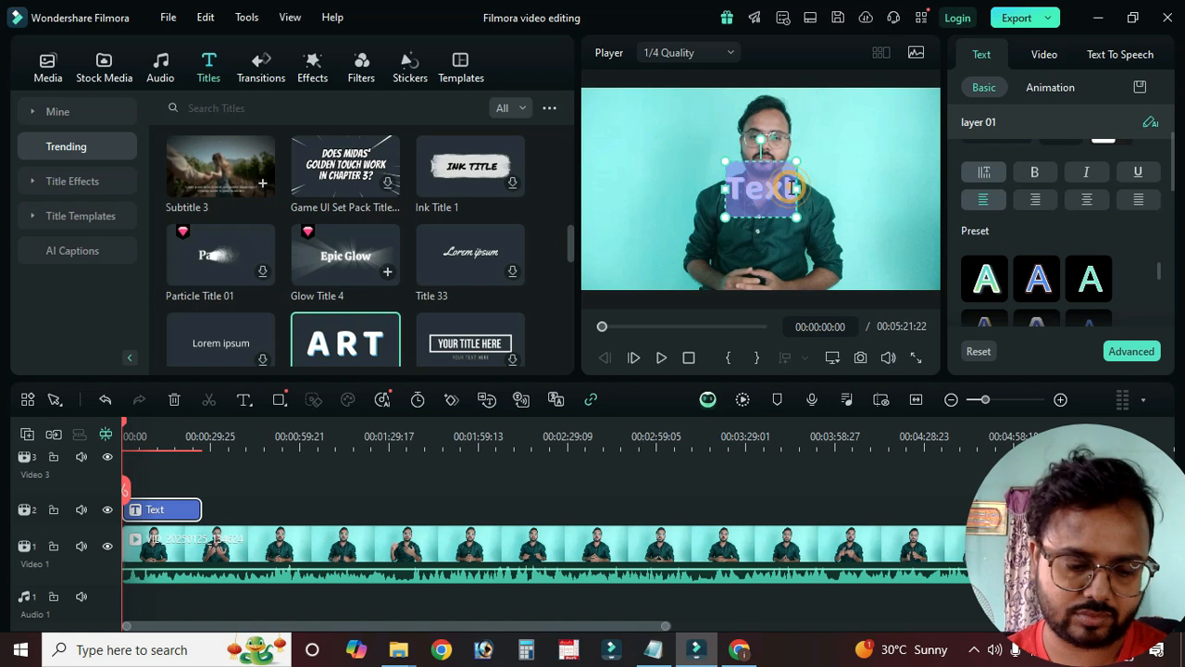
text(Imran)
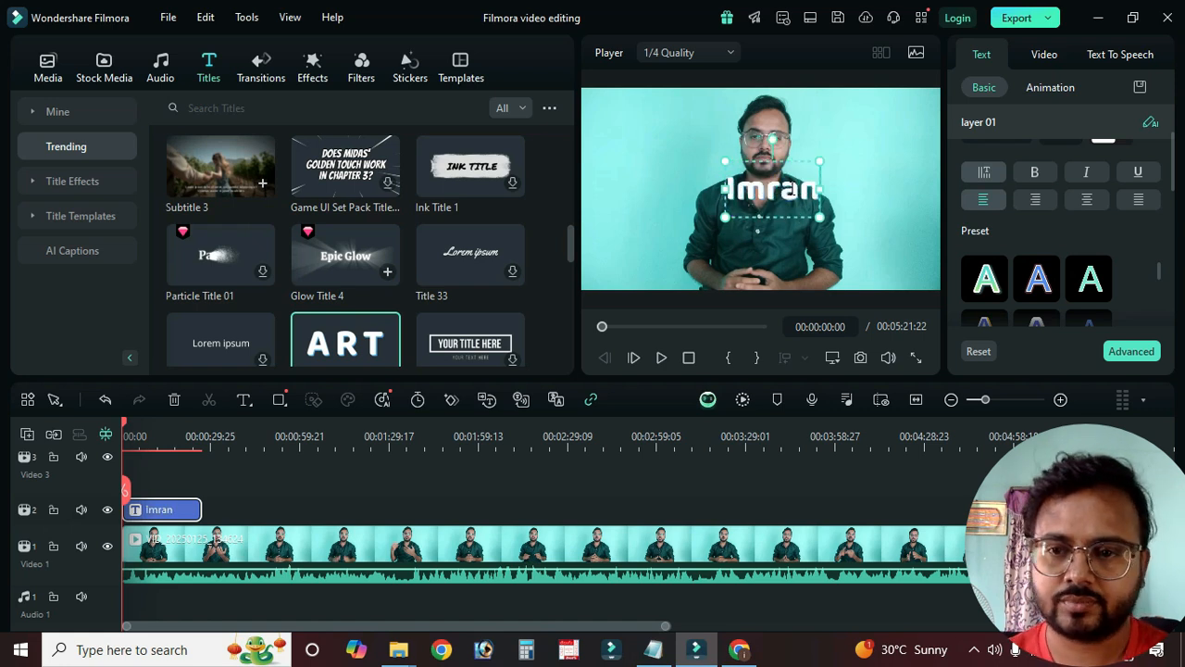
click(844, 156)
drag(793, 188, 663, 272)
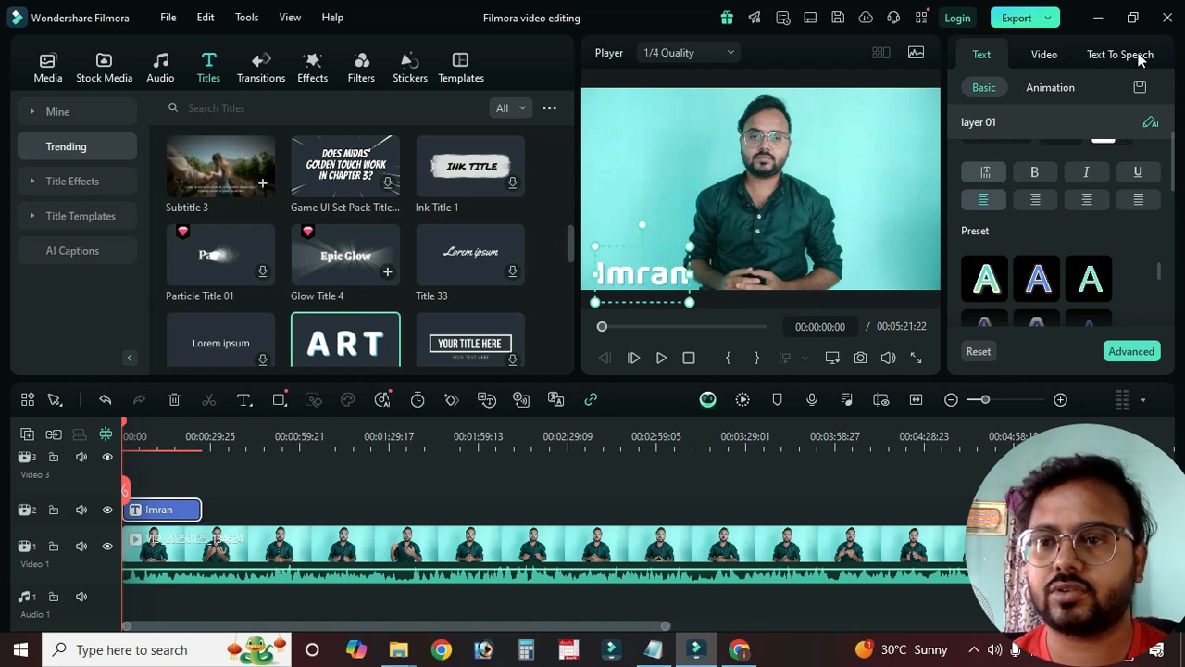
Step: Save the edited title as a custom text preset named My name
click(1140, 88)
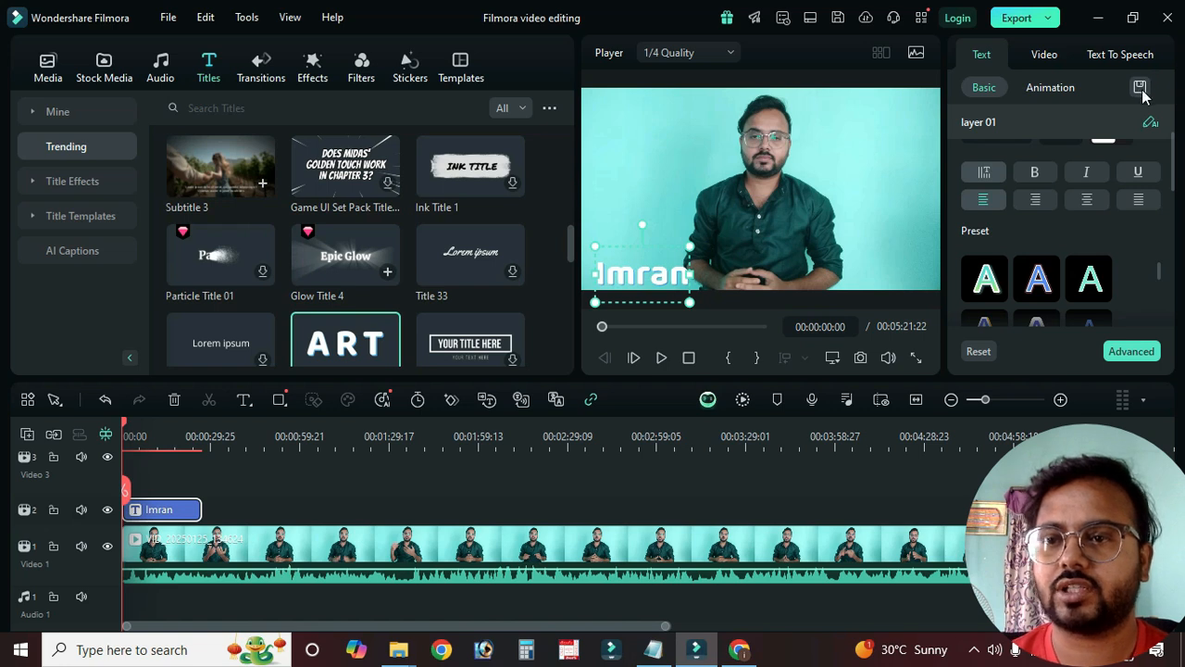
click(1140, 88)
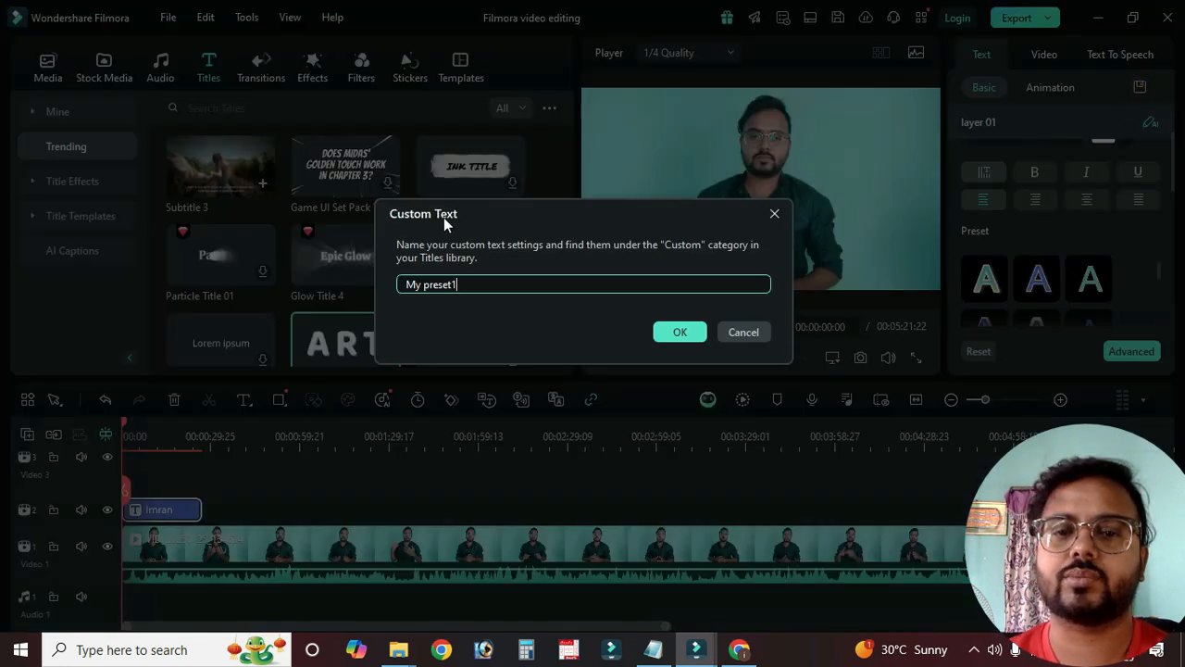
triple_click(510, 284)
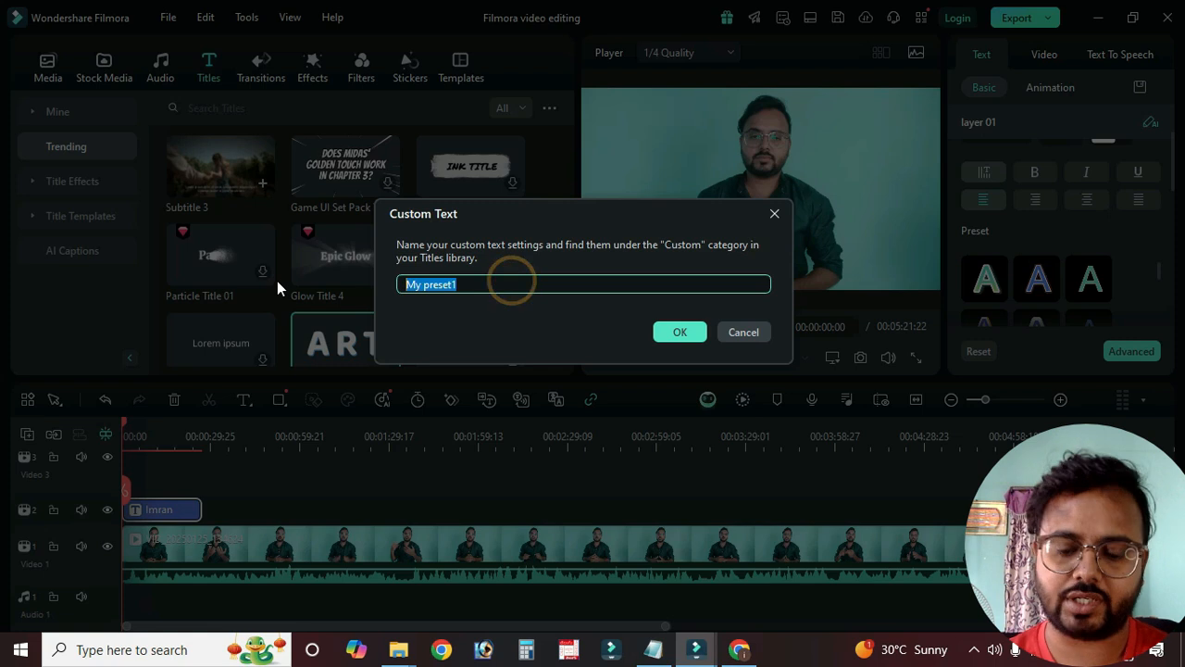
key(BackSpace)
text(My name)
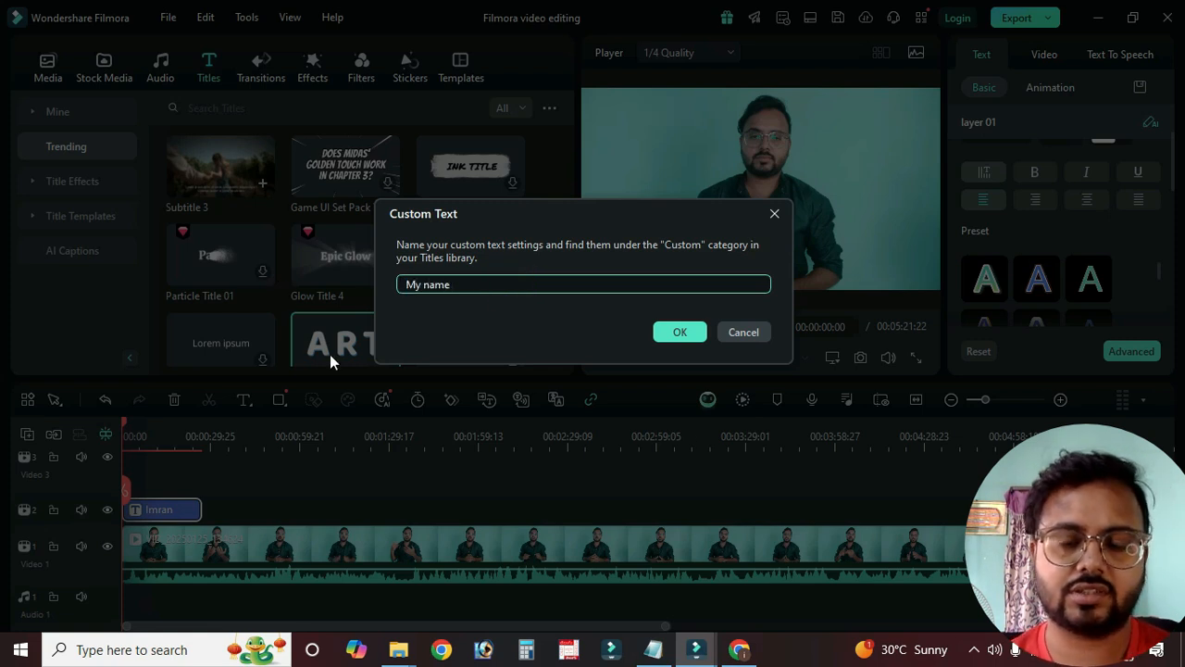
click(680, 332)
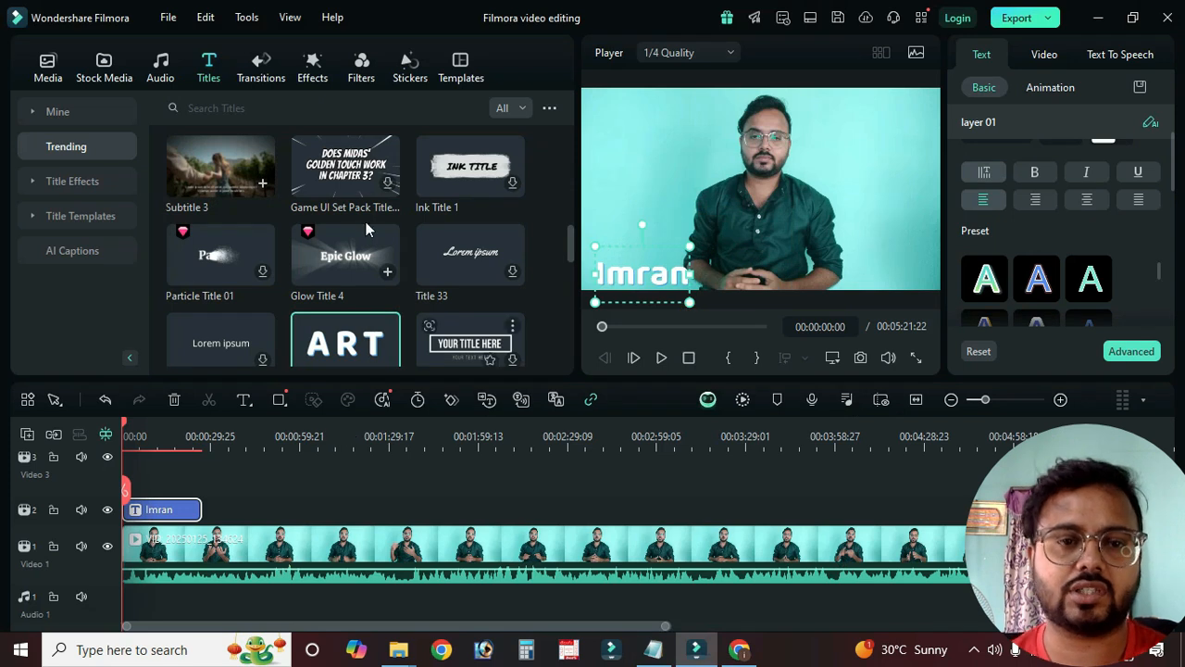
Step: Show the custom titles library, preview the My name preset and stop the playback
click(36, 110)
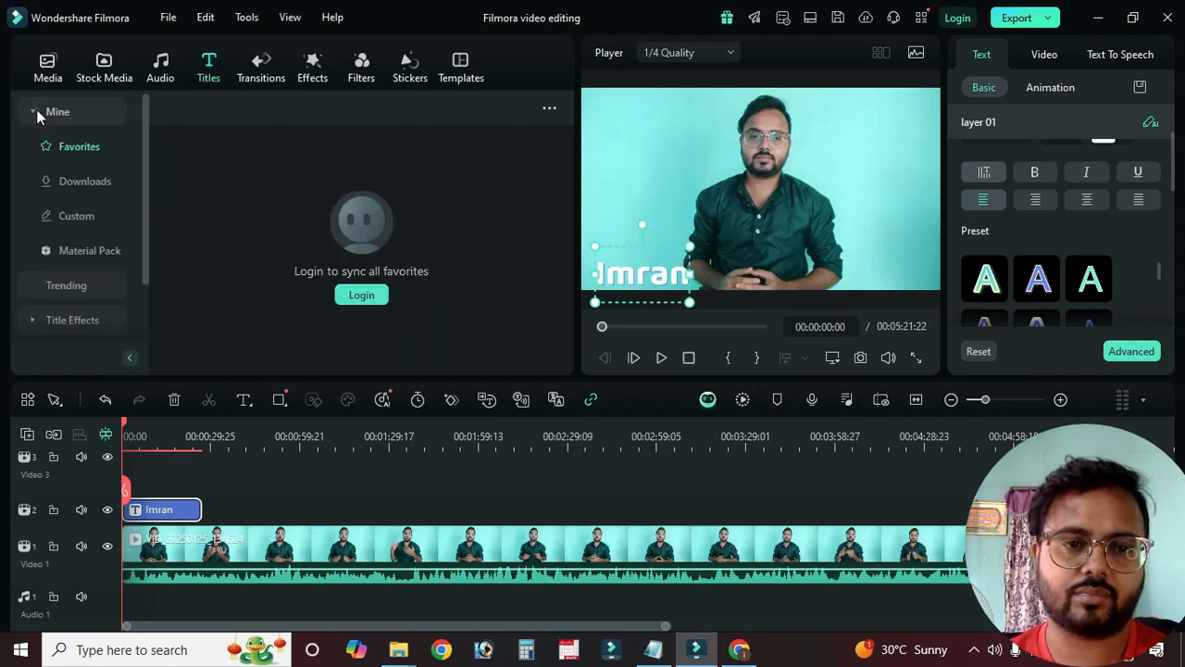
click(79, 218)
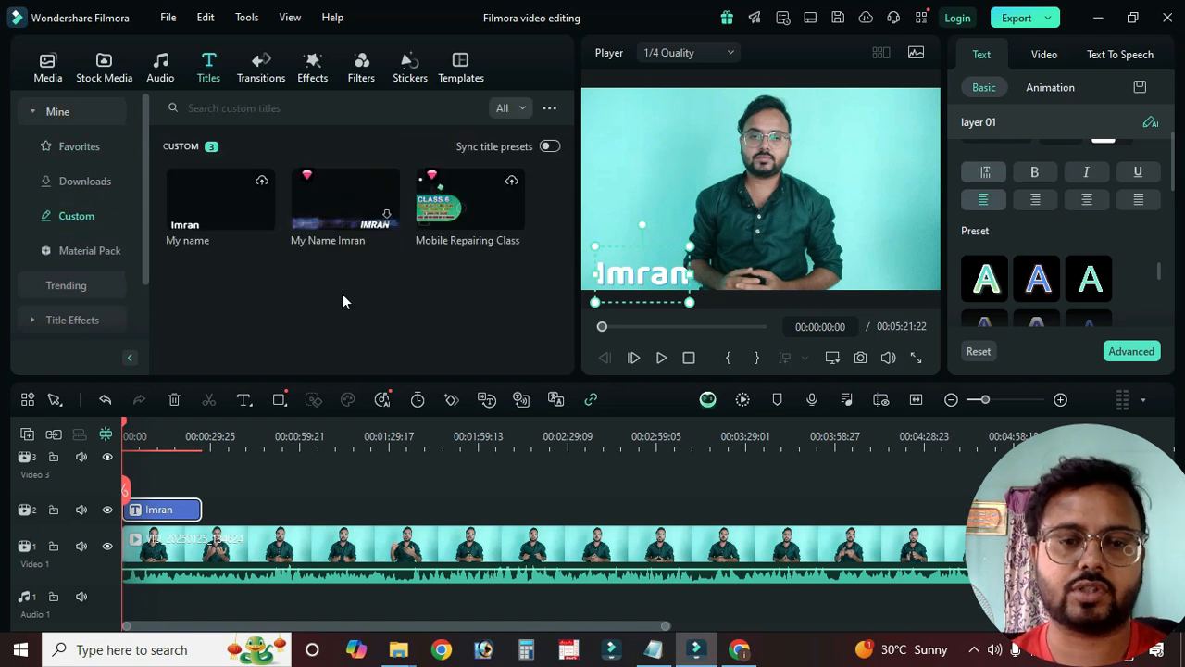
click(207, 213)
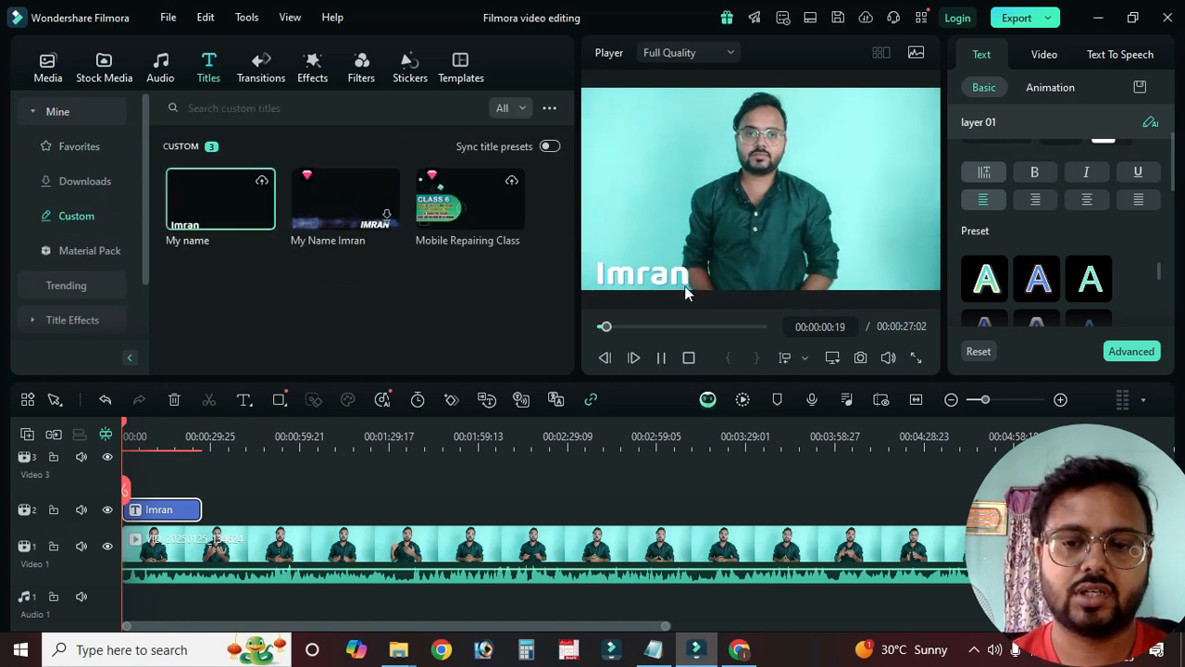
click(688, 358)
Step: Delete the My name preset from the custom titles
click(204, 188)
key(Delete)
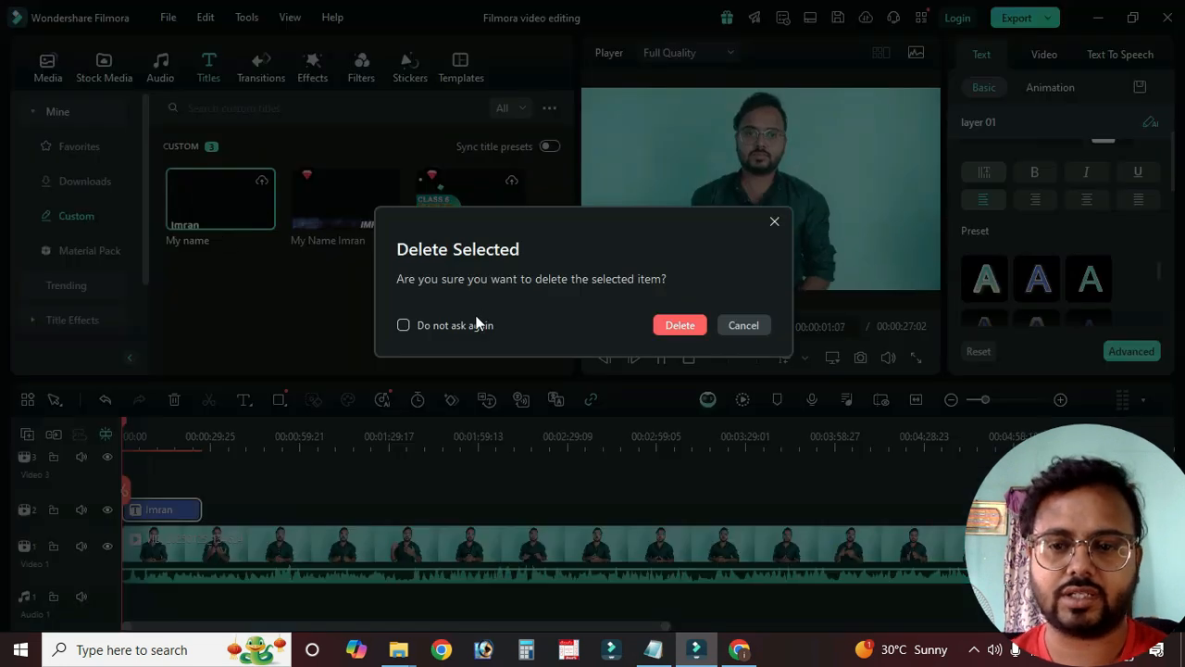
click(680, 325)
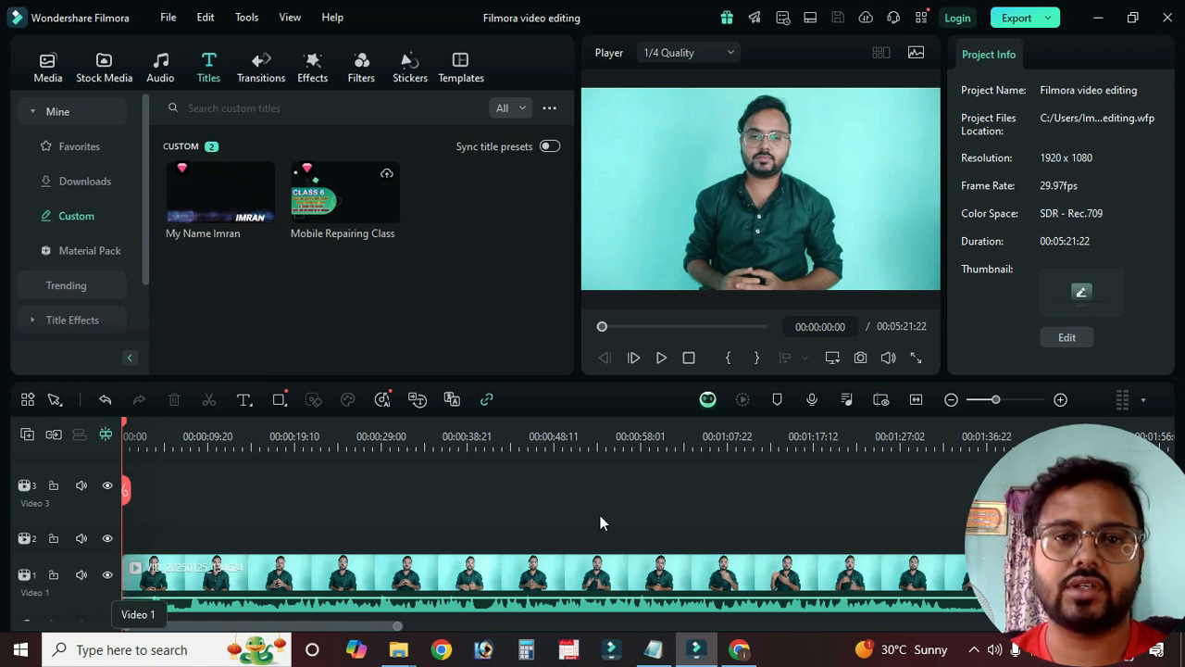
Step: Show the transitions library and collapse its list of transition categories
click(254, 310)
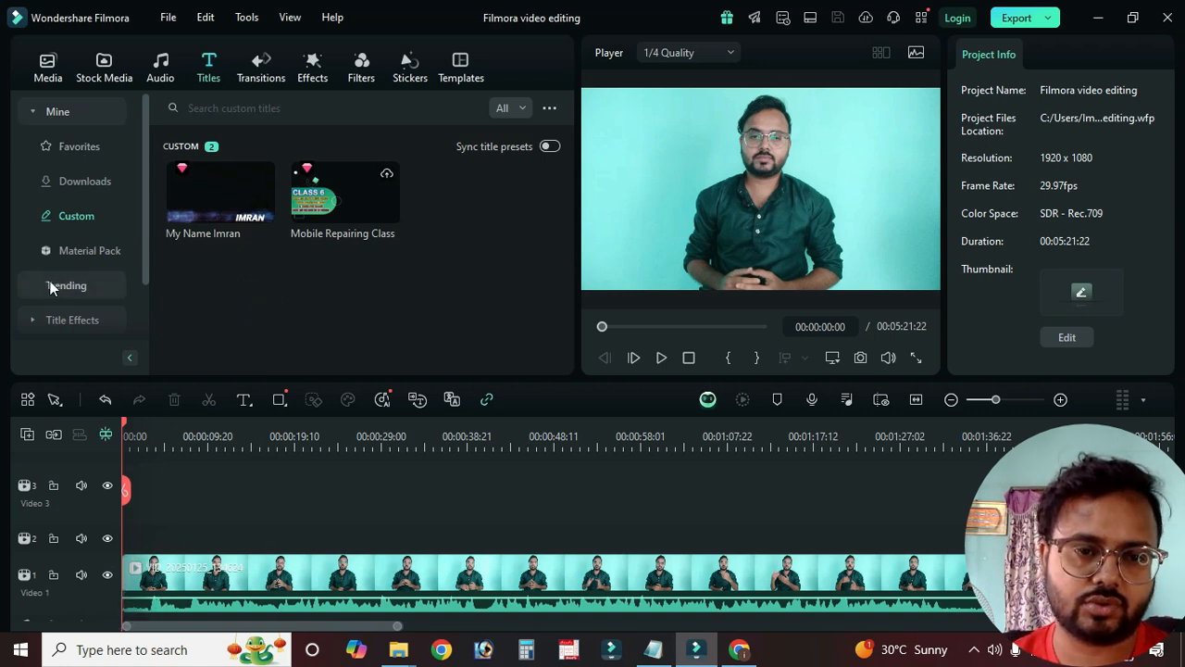
click(265, 63)
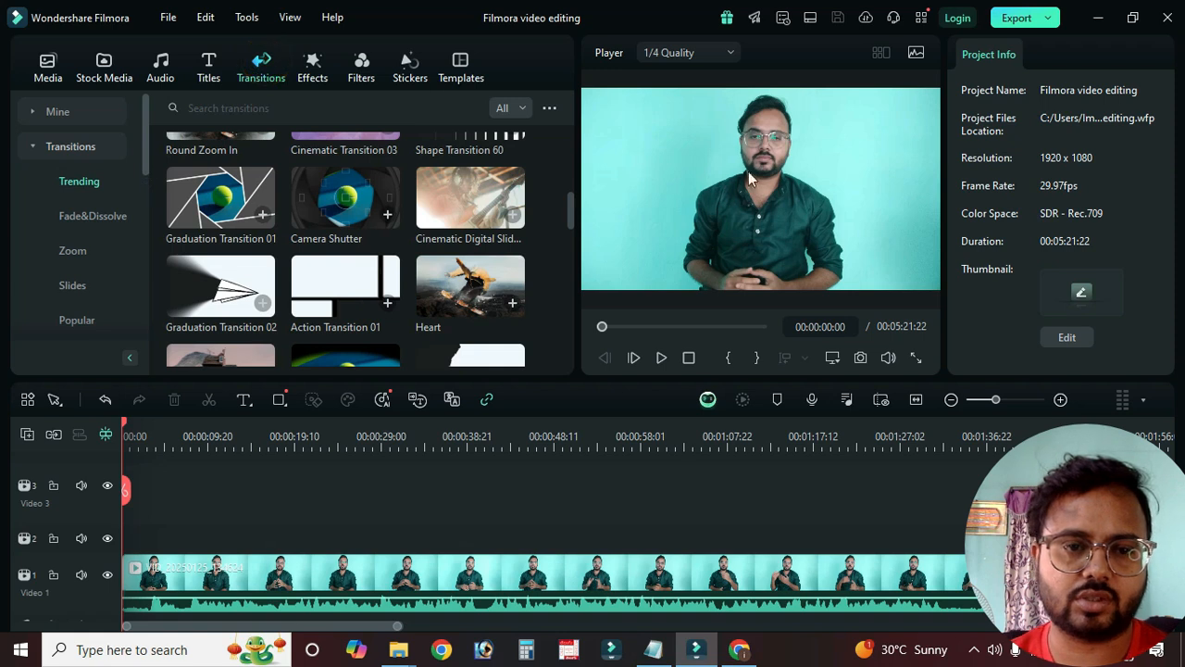
click(50, 145)
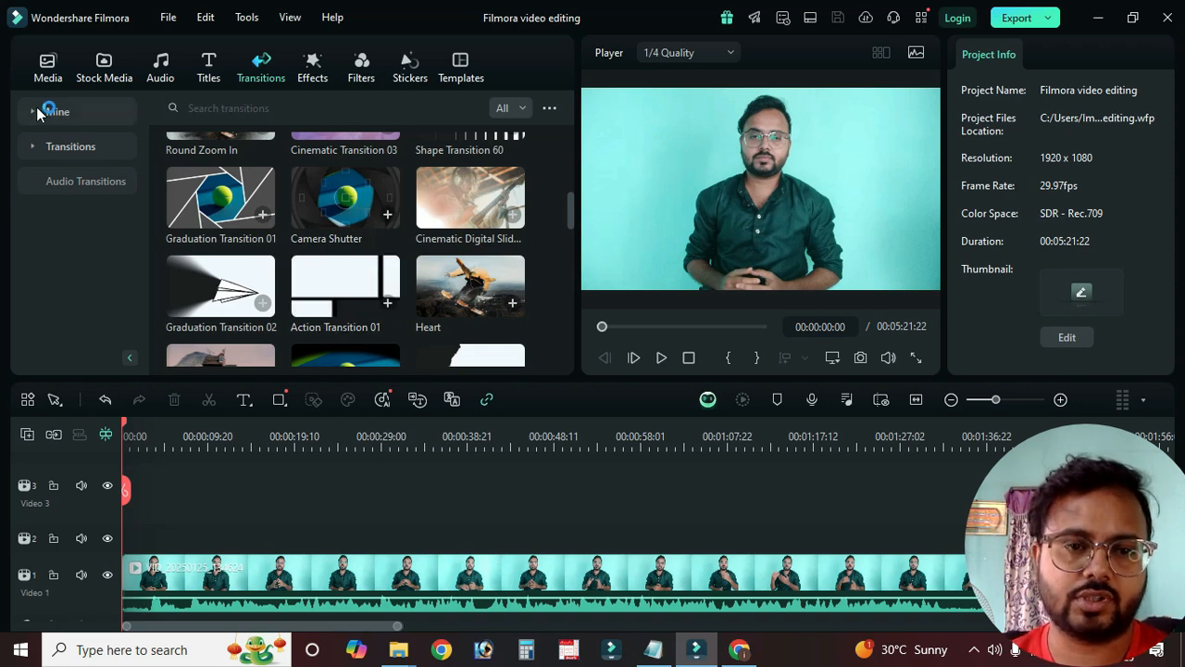
Step: Download the Lightning Vortex body effect from the Popular body effects and preview Vortex Rings
click(313, 67)
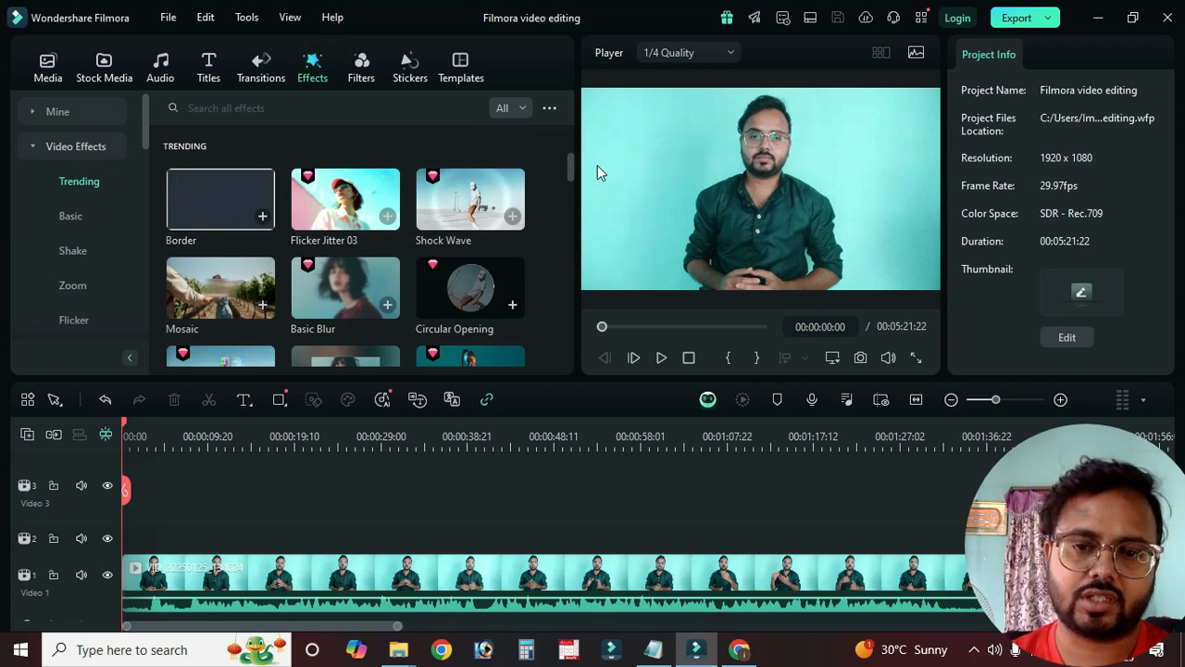
click(30, 149)
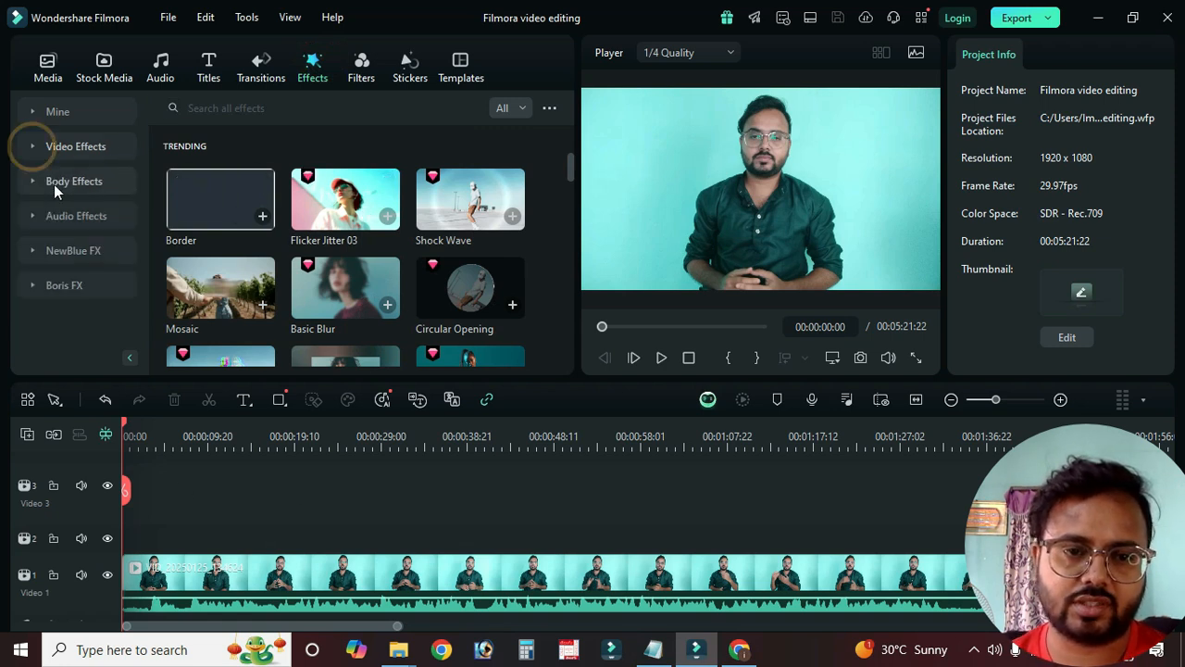
click(28, 182)
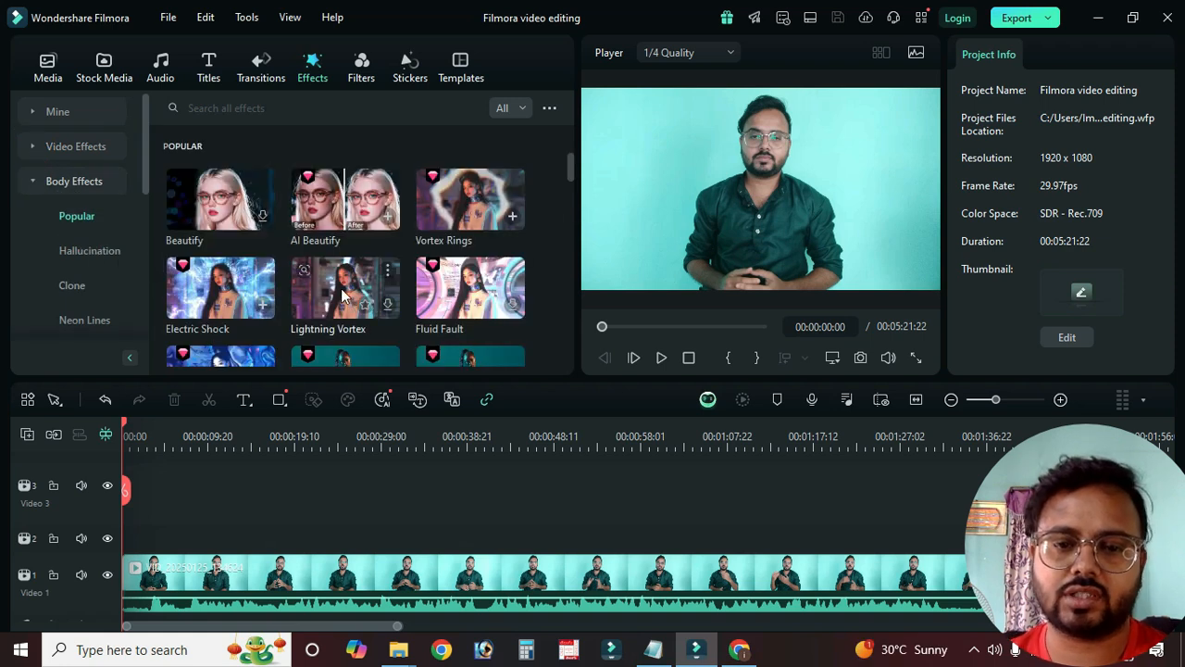
click(342, 310)
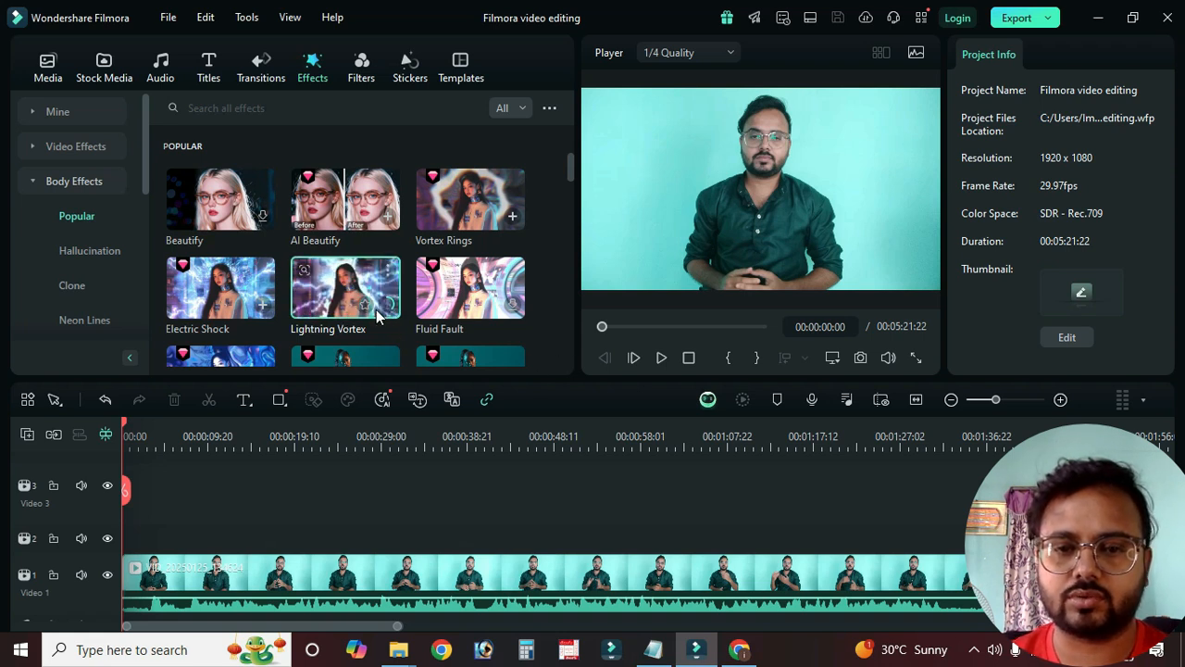
click(466, 196)
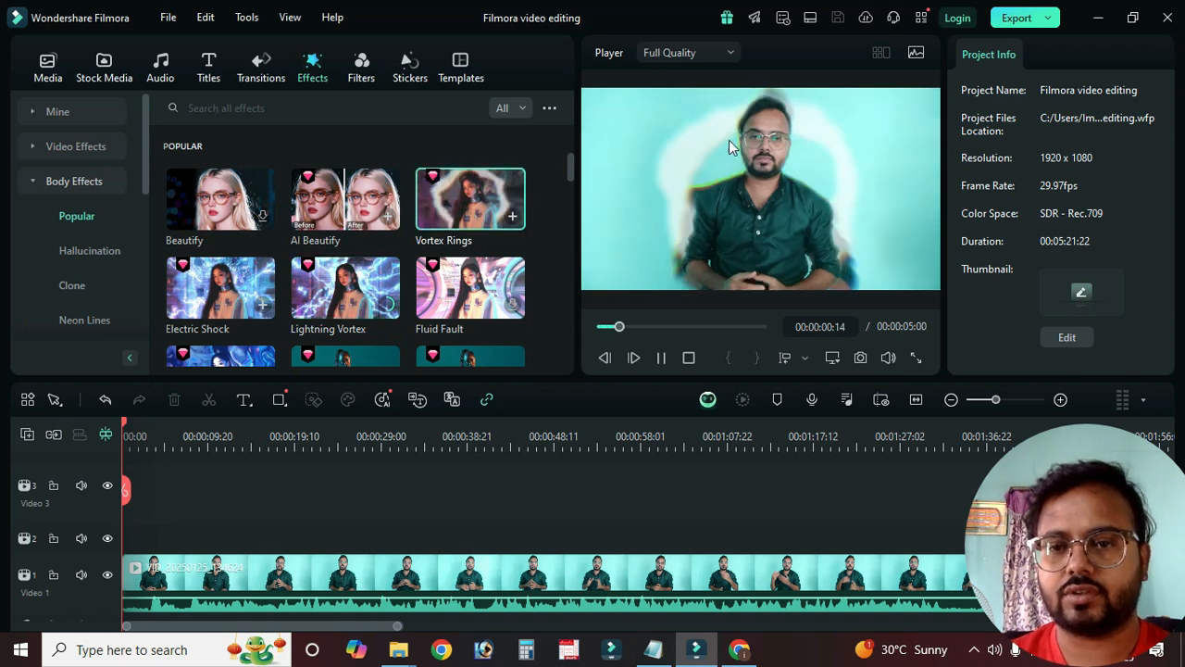
click(688, 357)
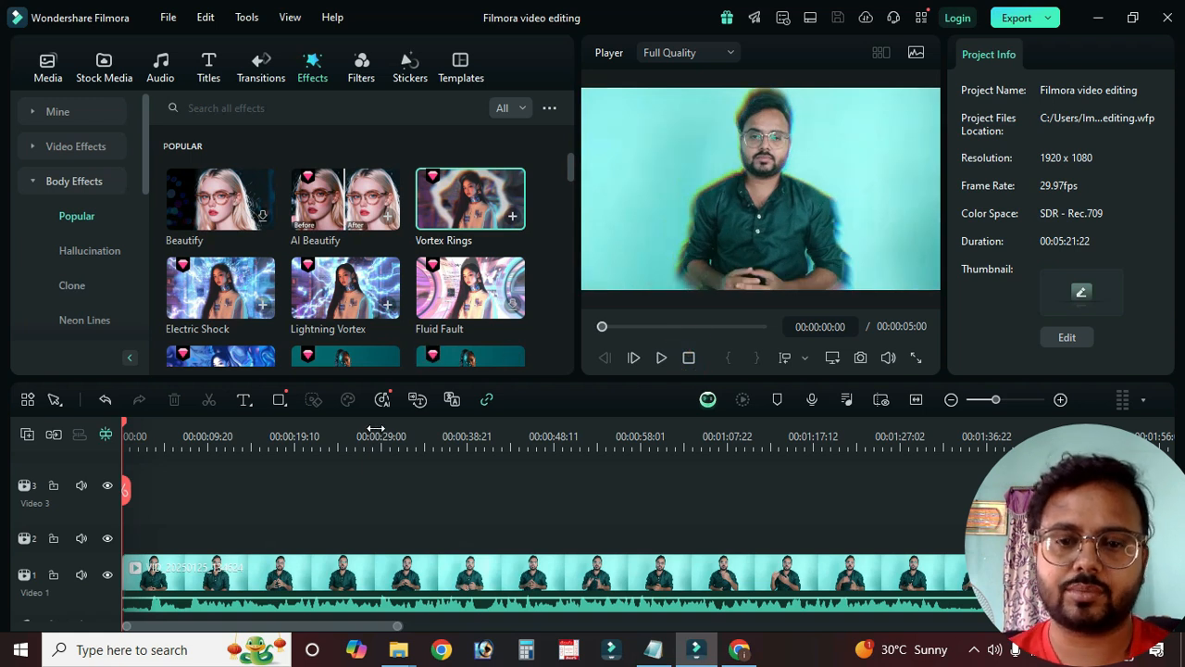
Step: Show the Voice Changer audio effects, preview Old Radio and stop its playback
click(31, 182)
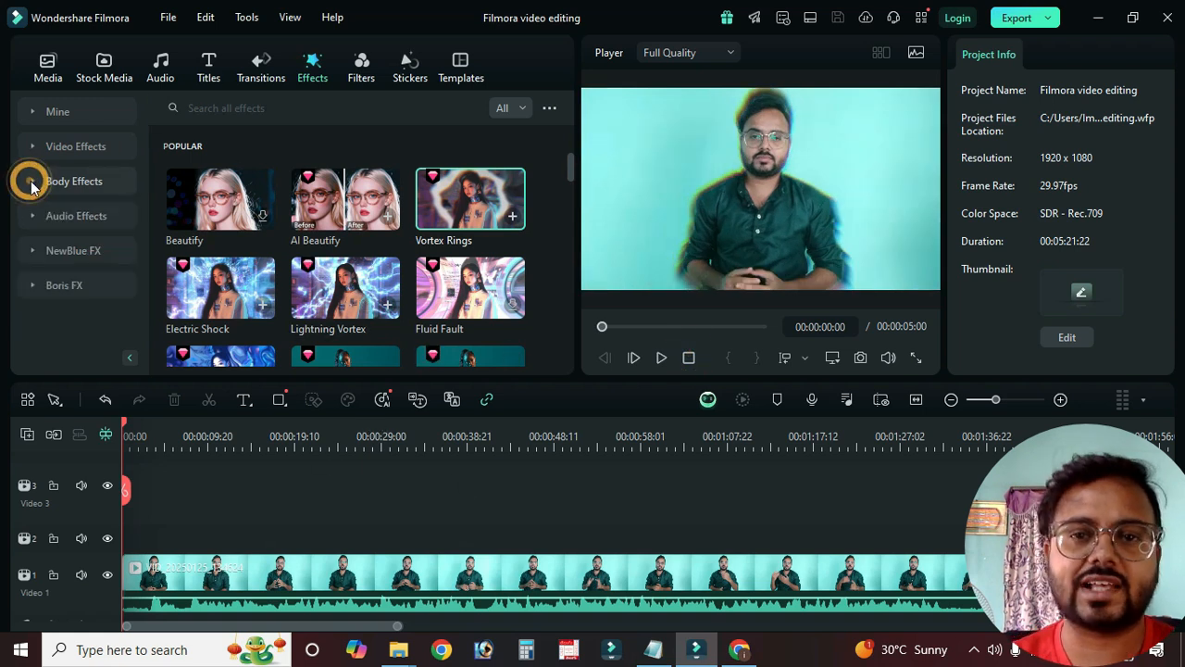
click(33, 216)
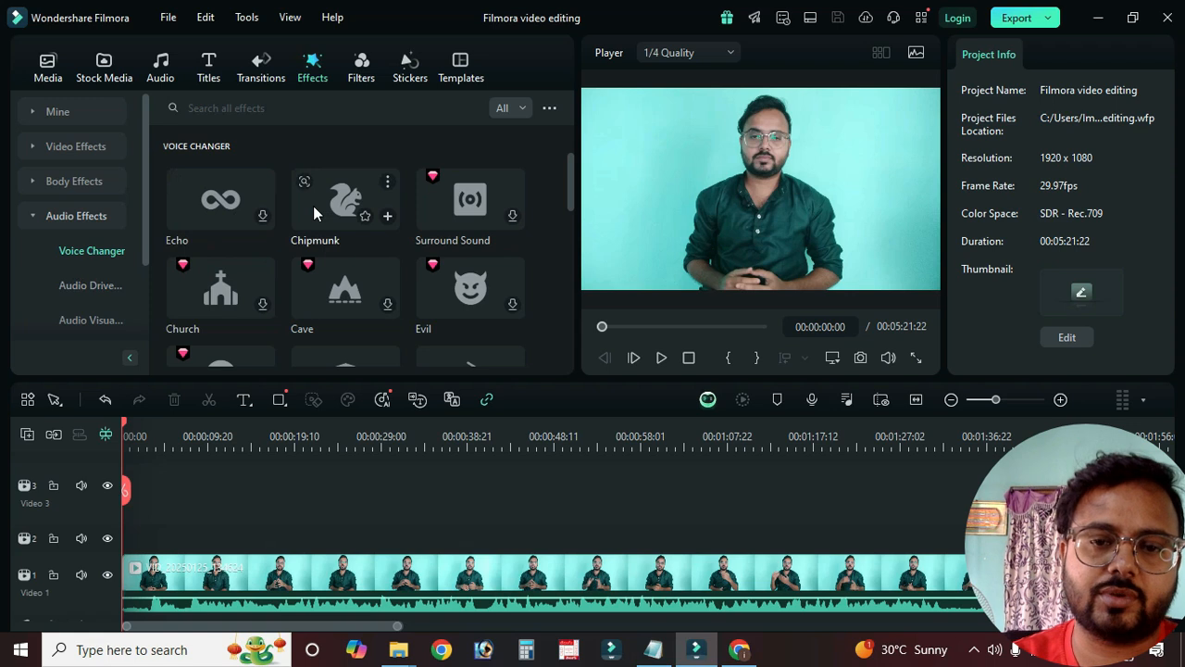
scroll(451, 250, down, 2)
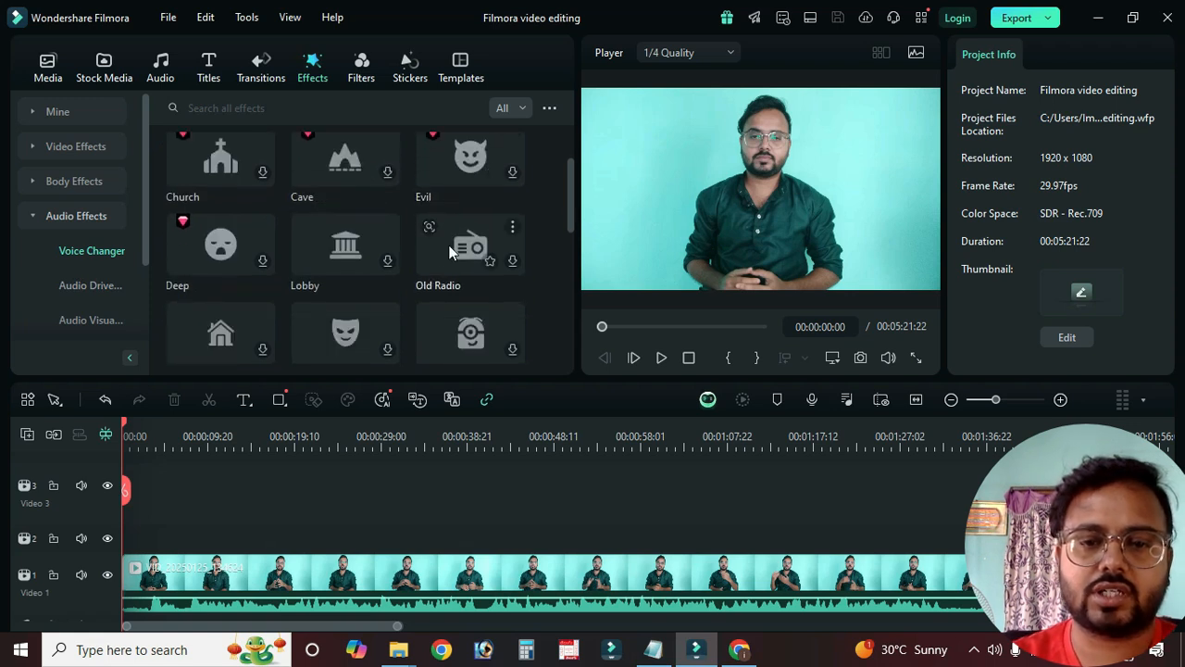
click(466, 256)
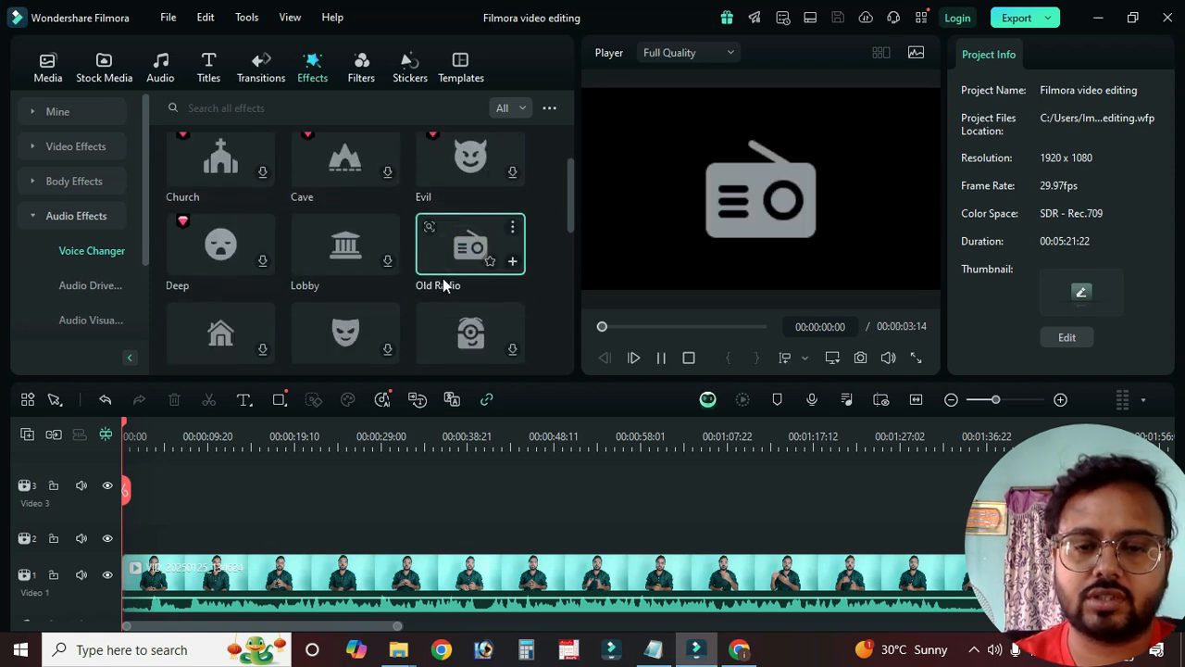
click(689, 358)
Step: Try the Old Radio voice effect on the clip with playback, and undo it
drag(475, 235, 146, 544)
key(space)
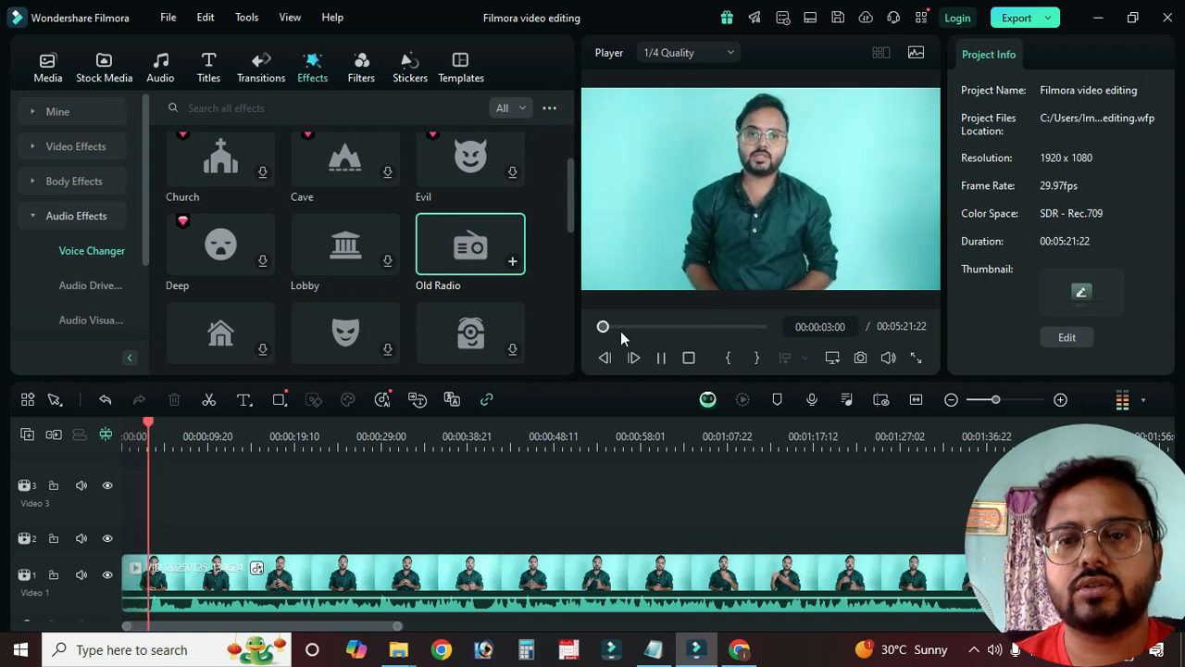
click(690, 359)
click(546, 311)
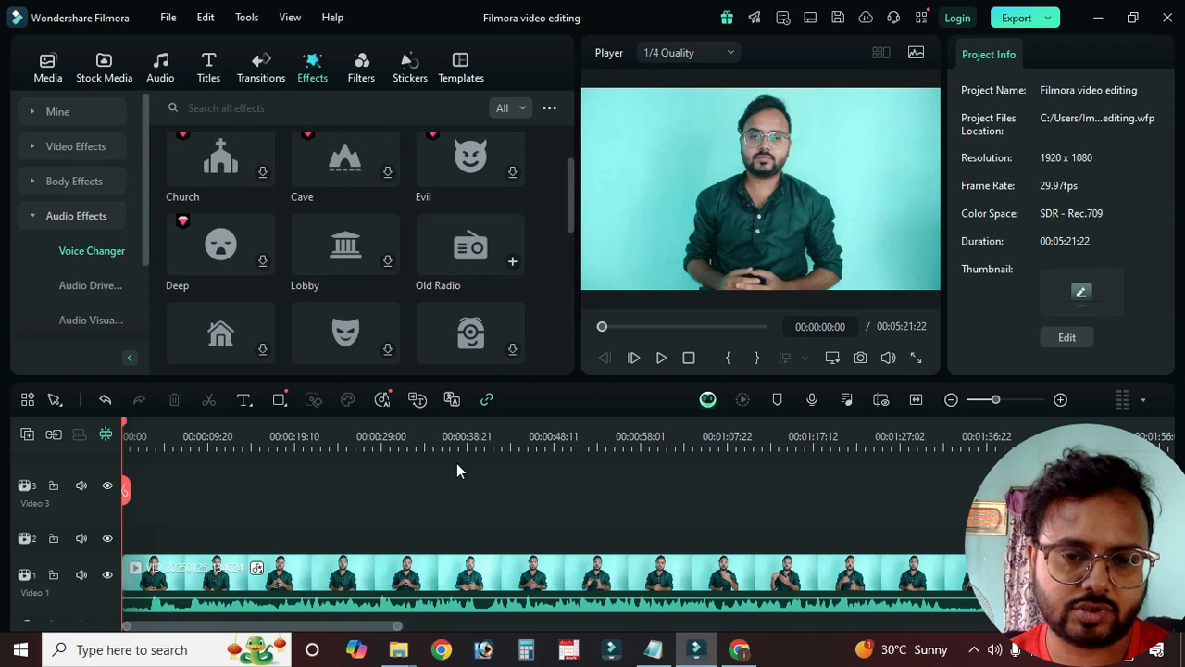
click(431, 489)
Step: Apply the Big Room voice effect to the clip and play it from the start
scroll(224, 260, down, 2)
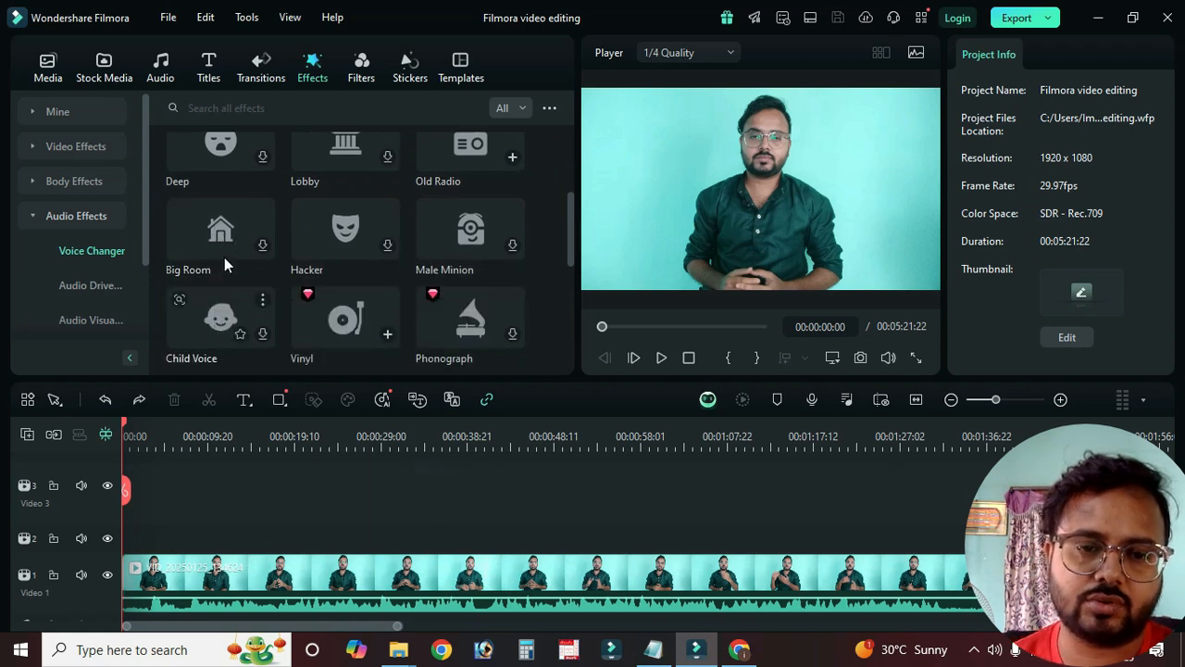
drag(222, 236, 124, 529)
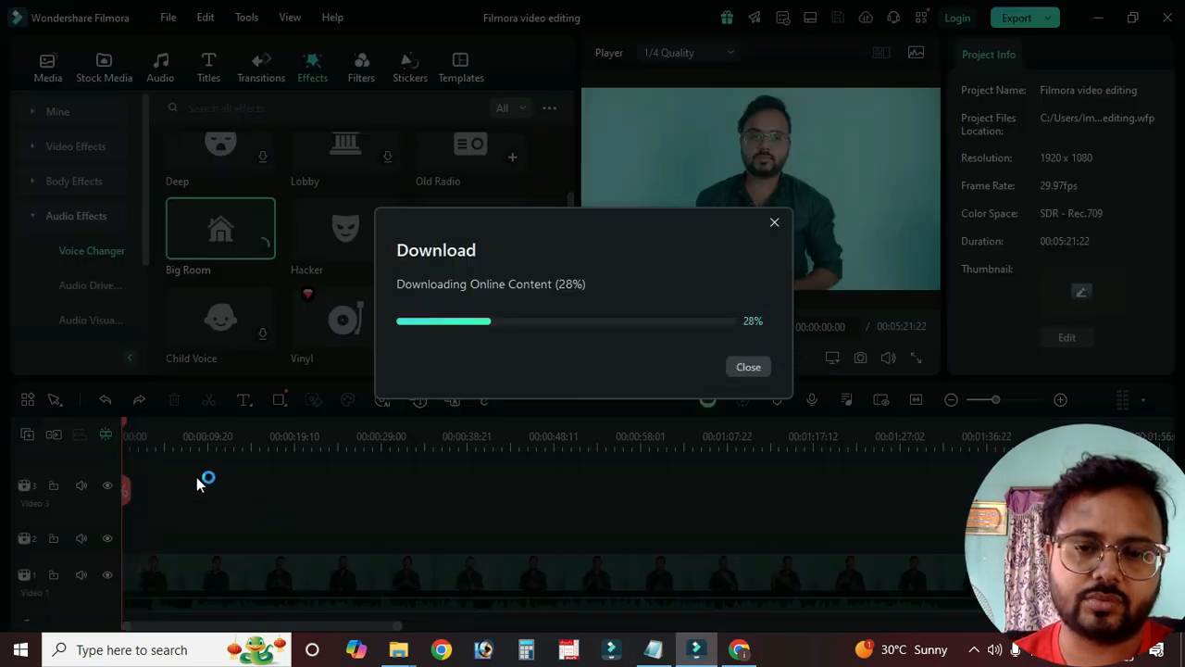
key(space)
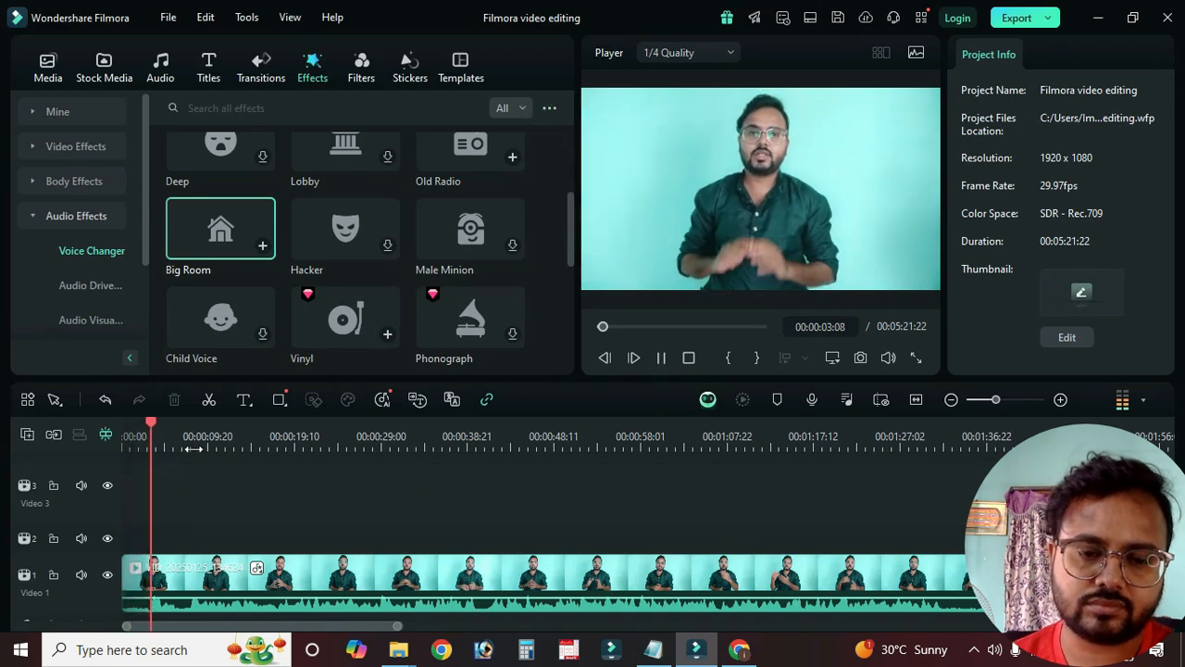
Step: Stop the Big Room playback and look through the remaining Voice Changer effects, down to AI Robot and Traditional Robot
click(689, 358)
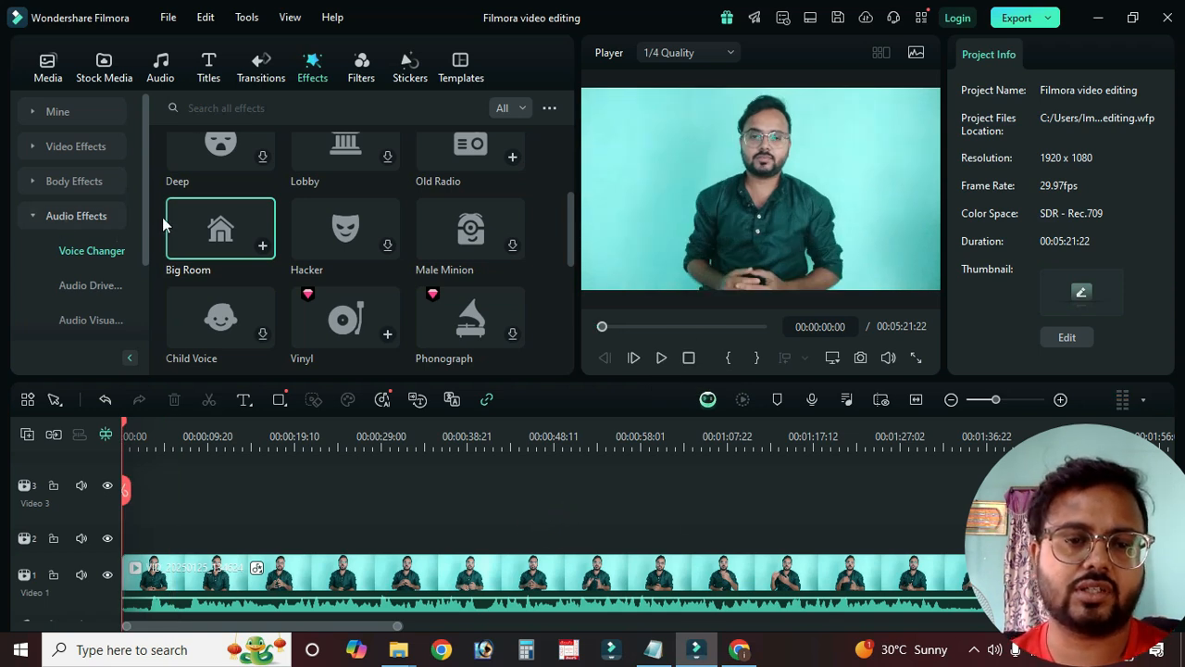
click(542, 341)
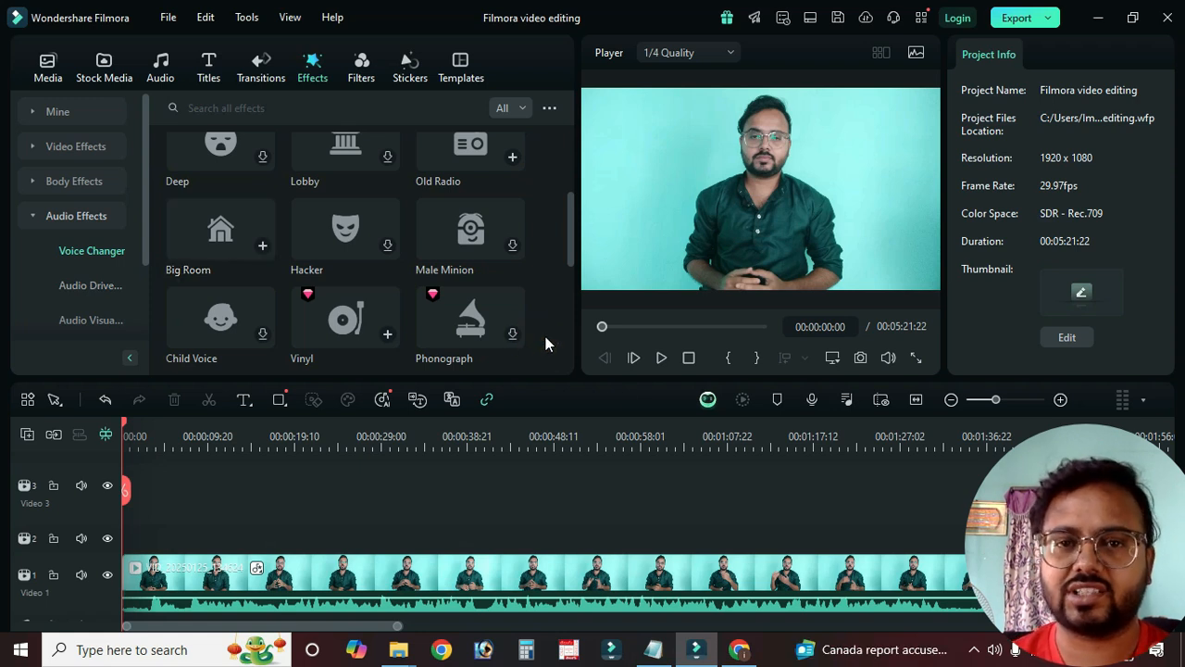
scroll(545, 336, down, 3)
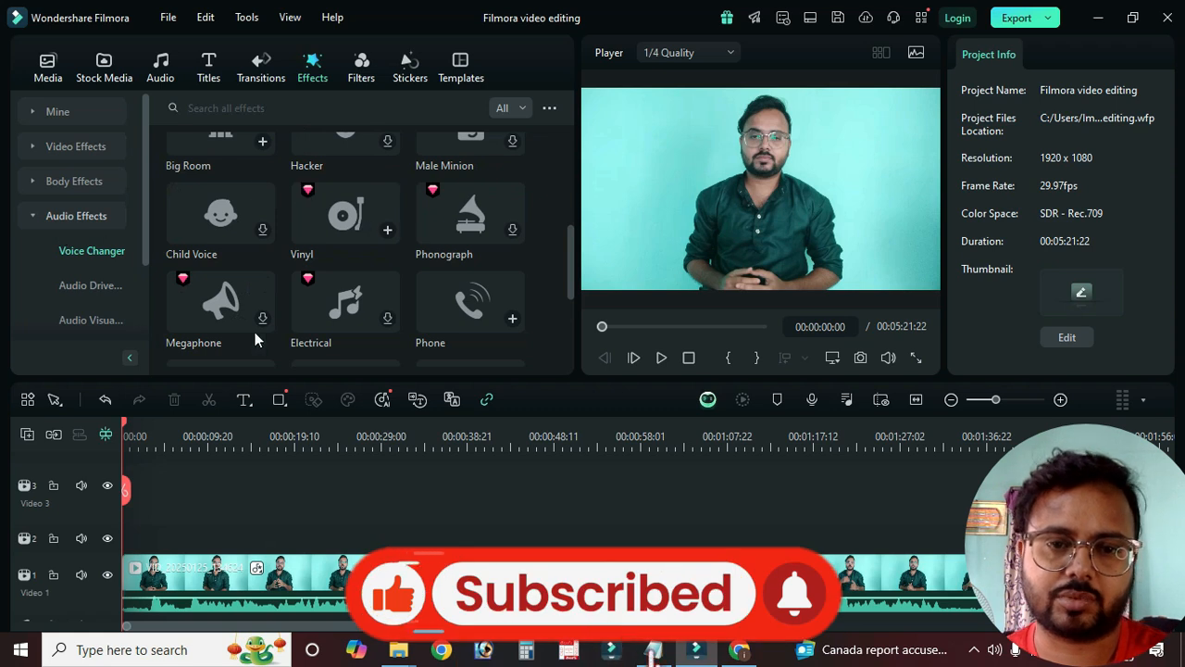
scroll(324, 260, down, 2)
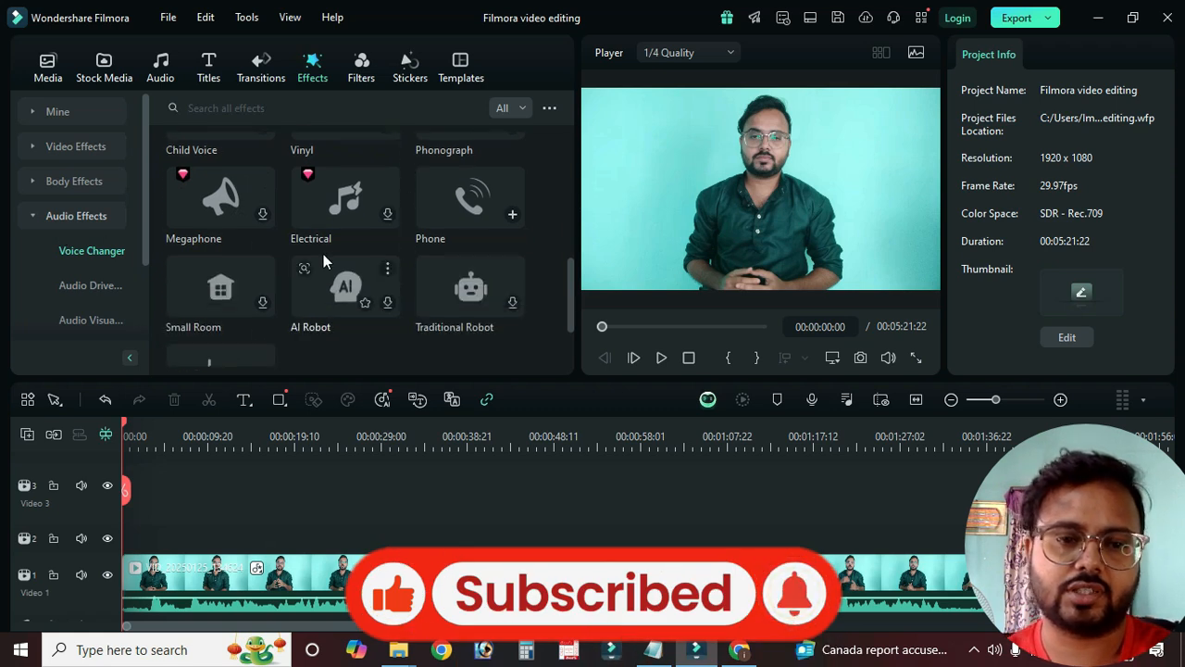
Step: Preview the Audio Pixel Dots and Audio-Driven Zoom effects from the Audio Driven category, stopping playback after each
click(83, 284)
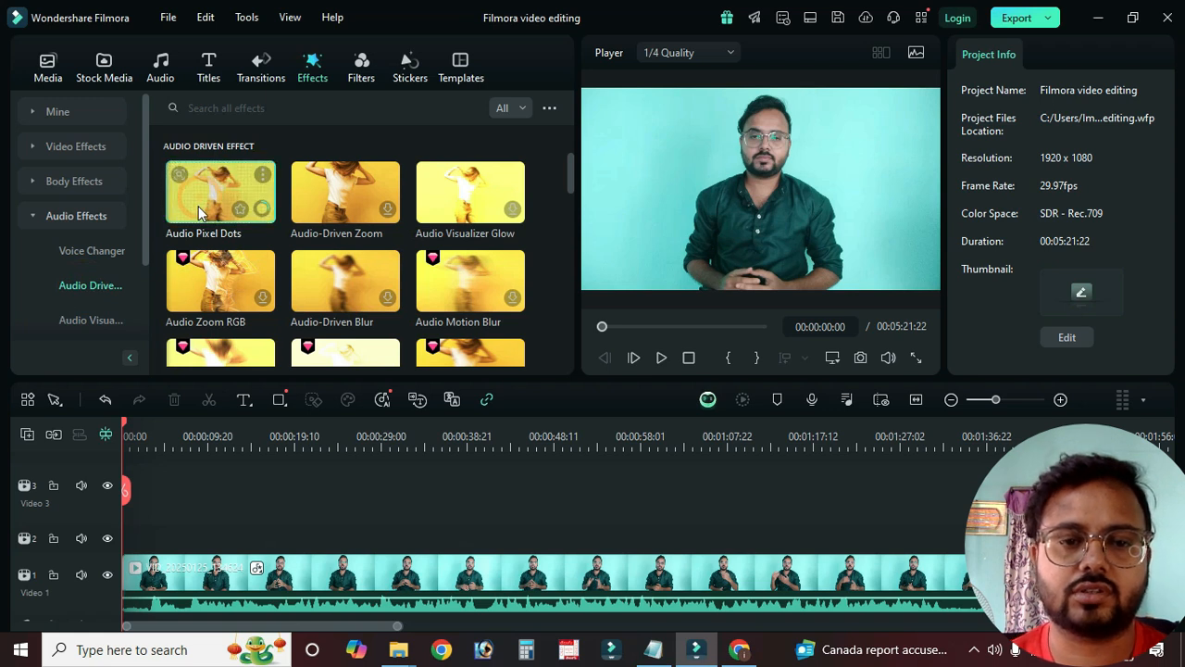
click(198, 206)
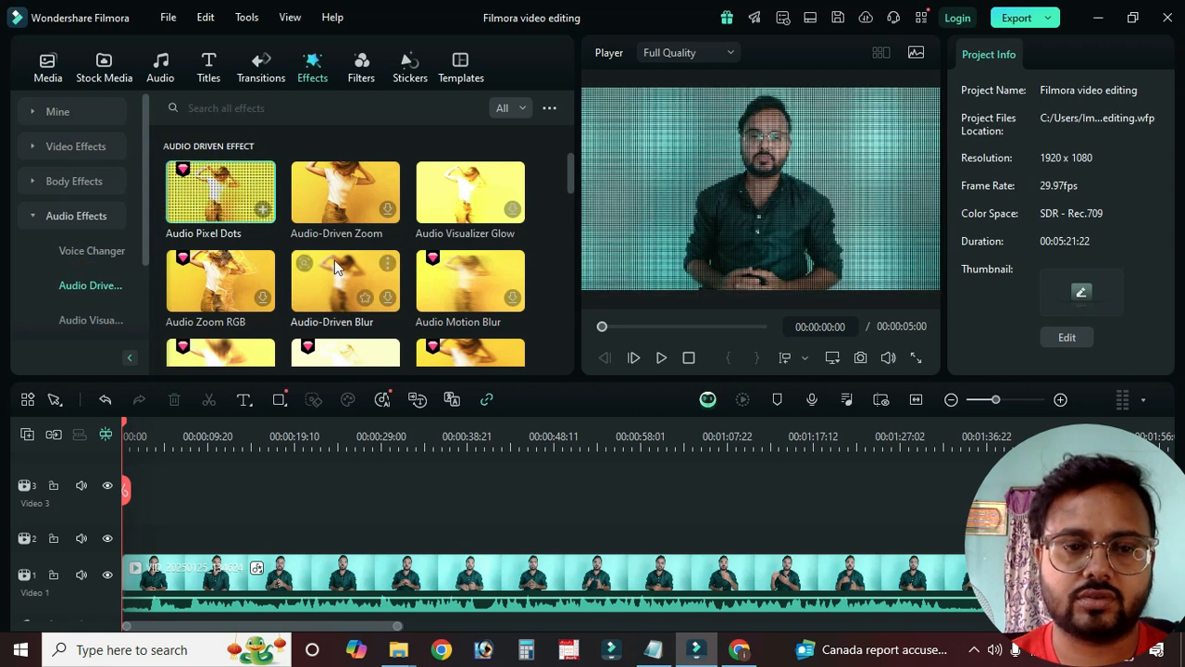
click(663, 358)
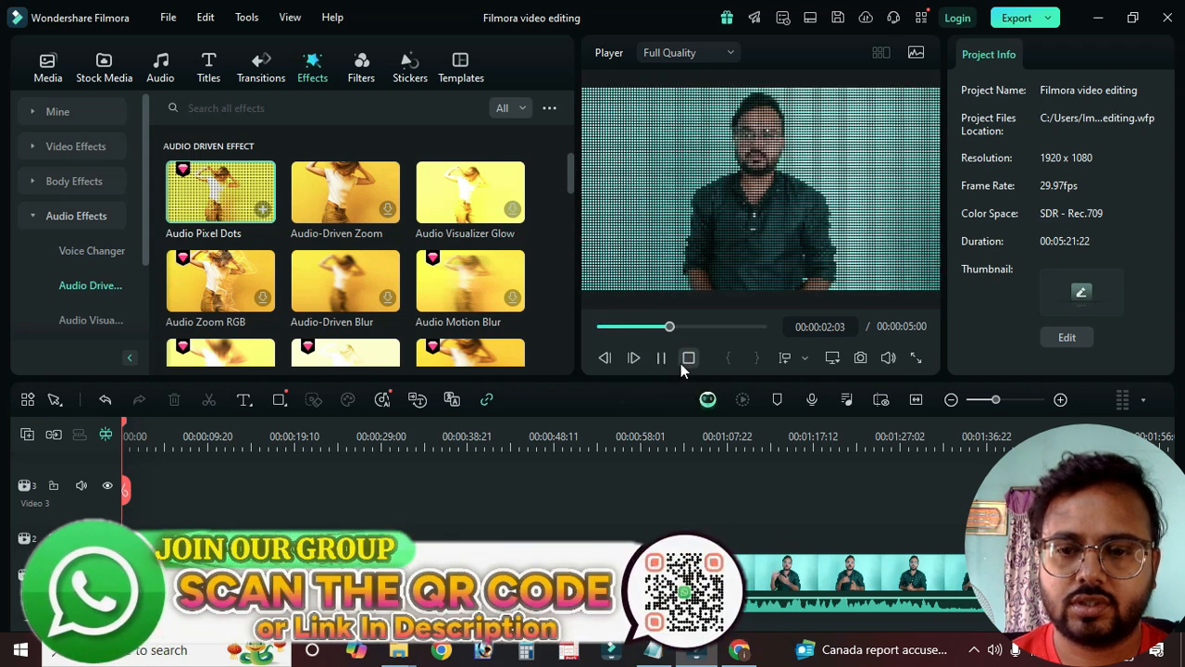
click(689, 358)
click(342, 190)
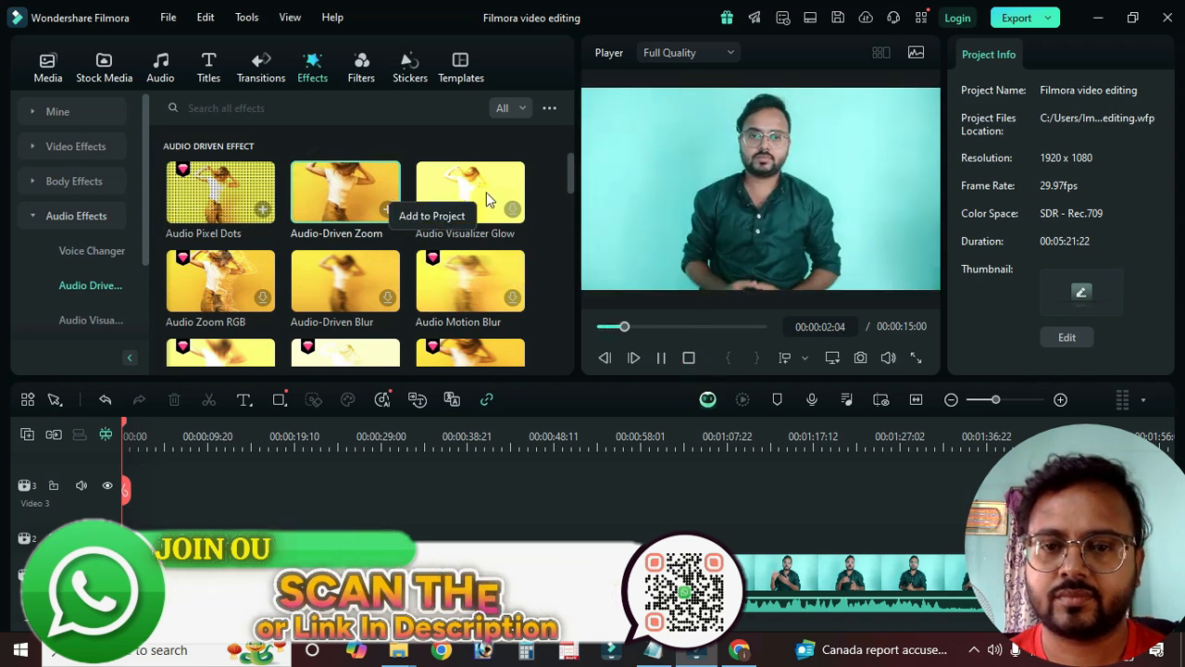
click(688, 357)
Step: Show the NewBlue FX Stylizer and Essentials categories, try the plugin download and cancel it
scroll(74, 294, down, 2)
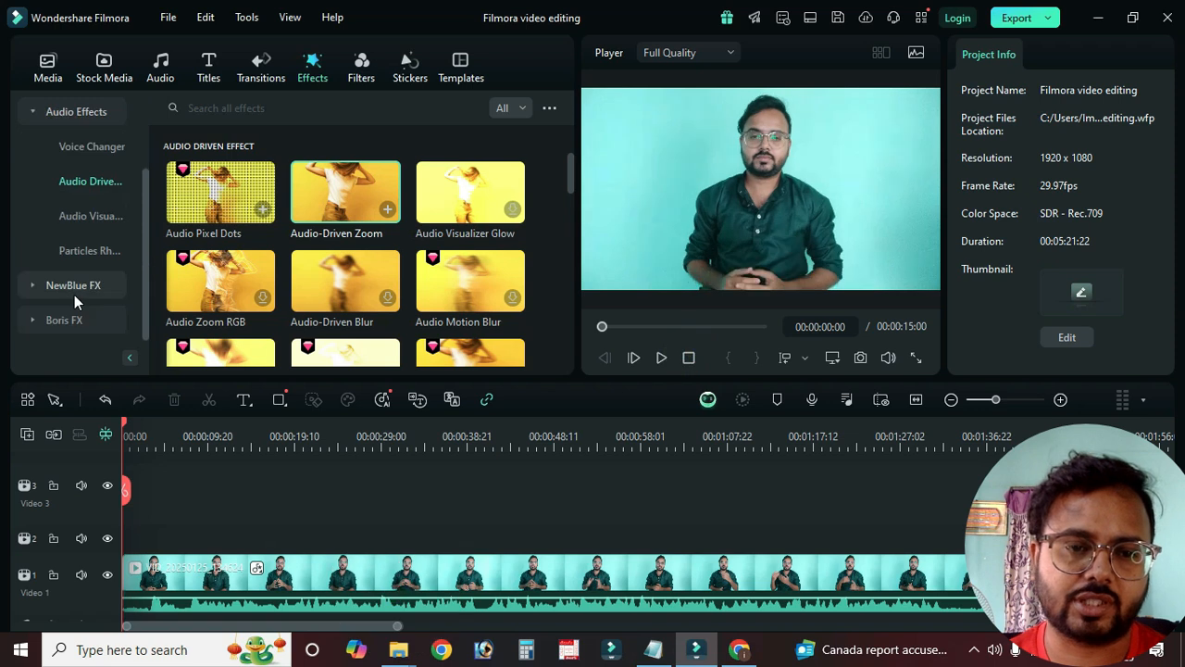
click(29, 288)
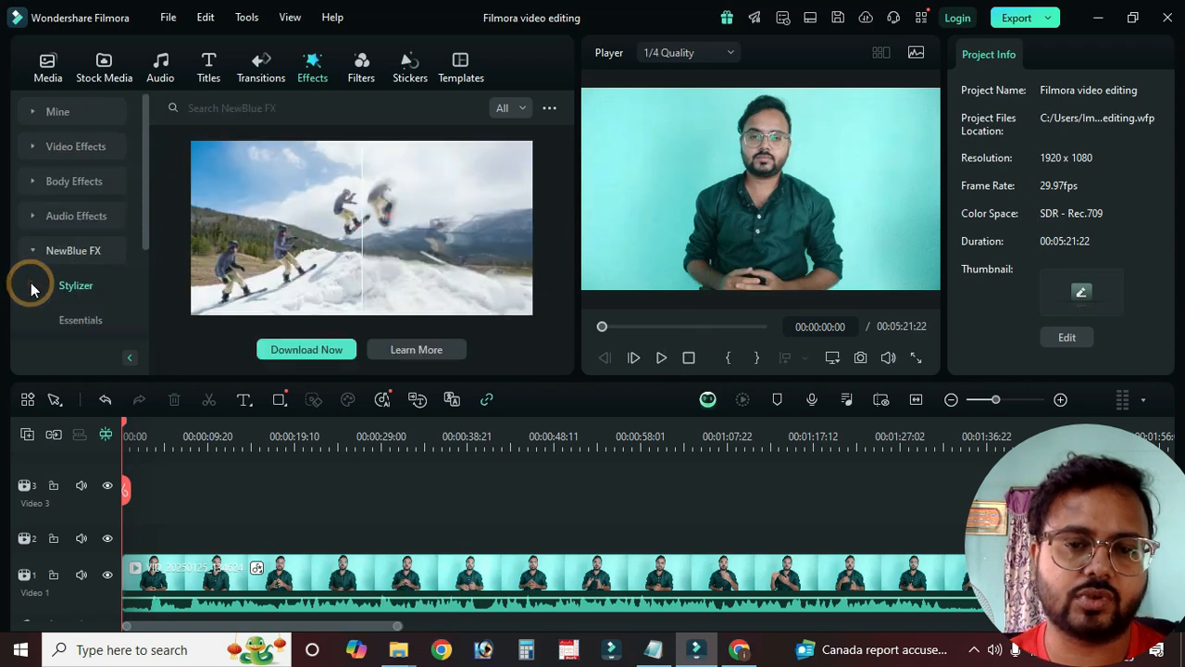
click(79, 318)
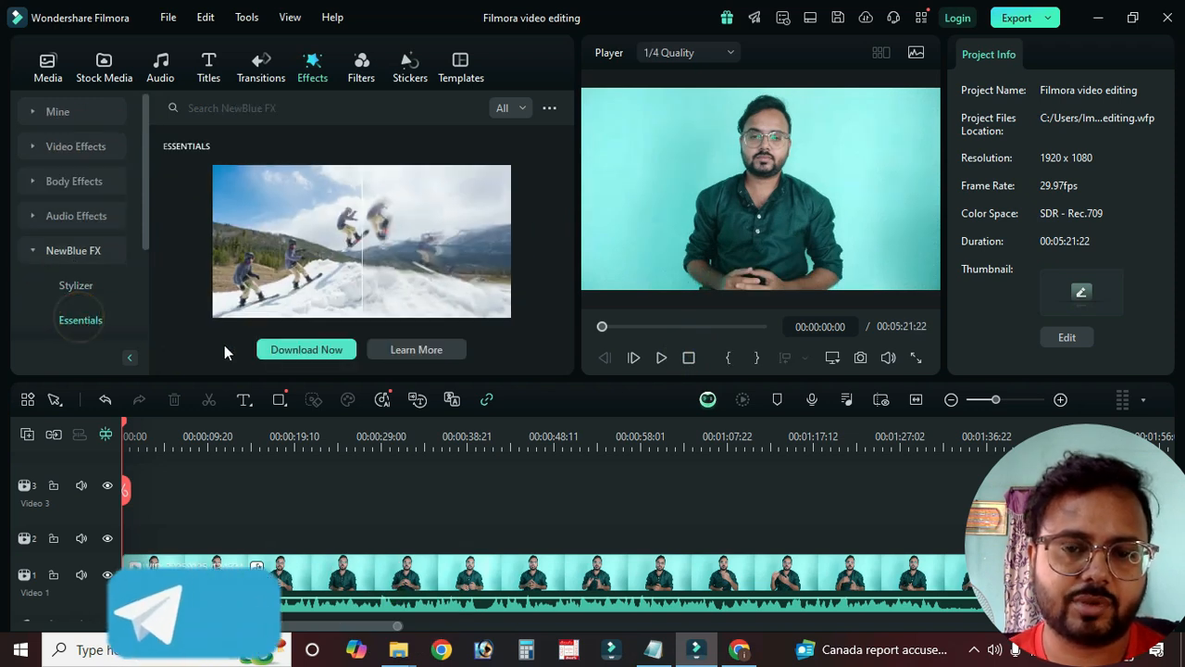
click(319, 353)
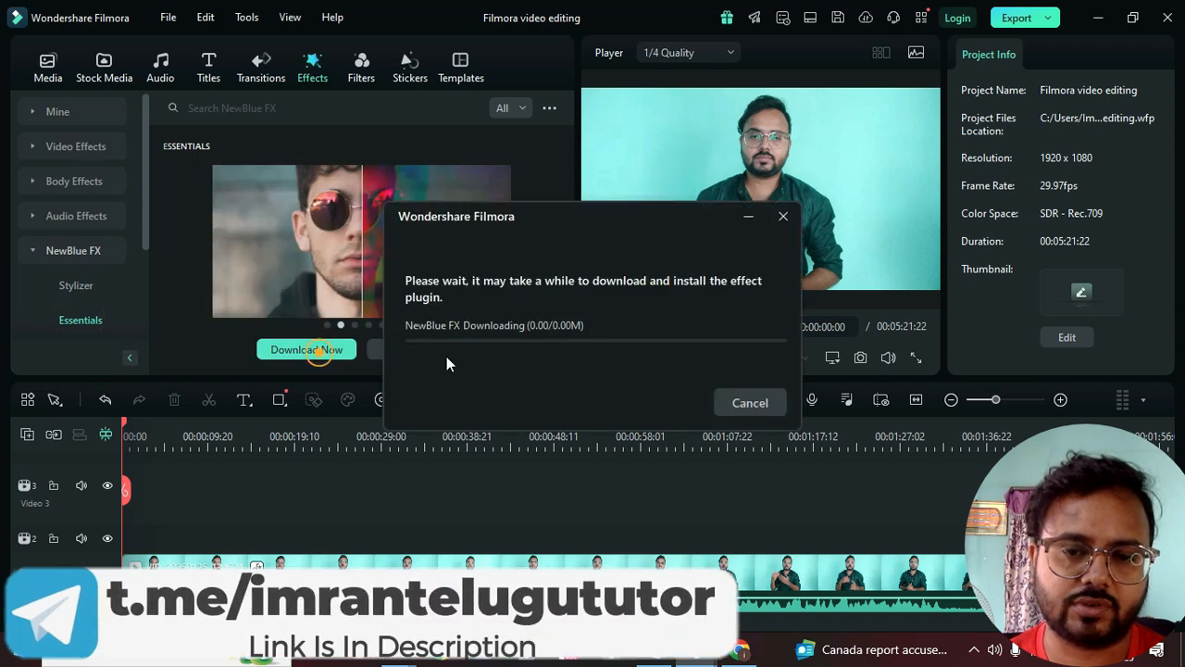
click(753, 405)
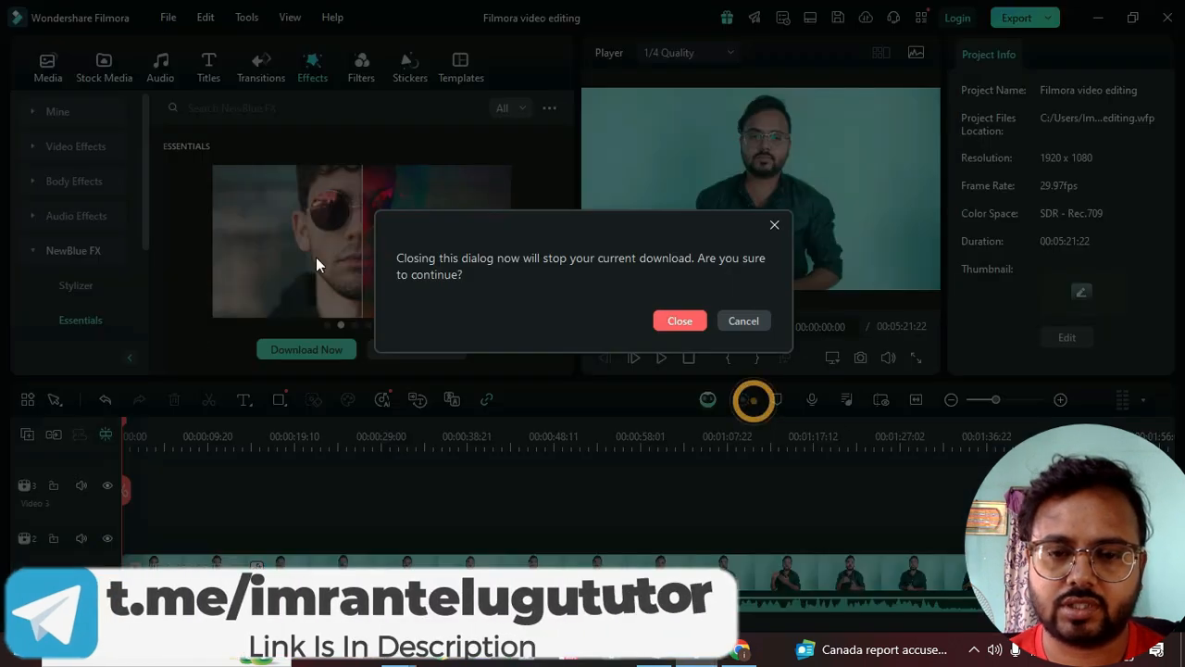
click(682, 322)
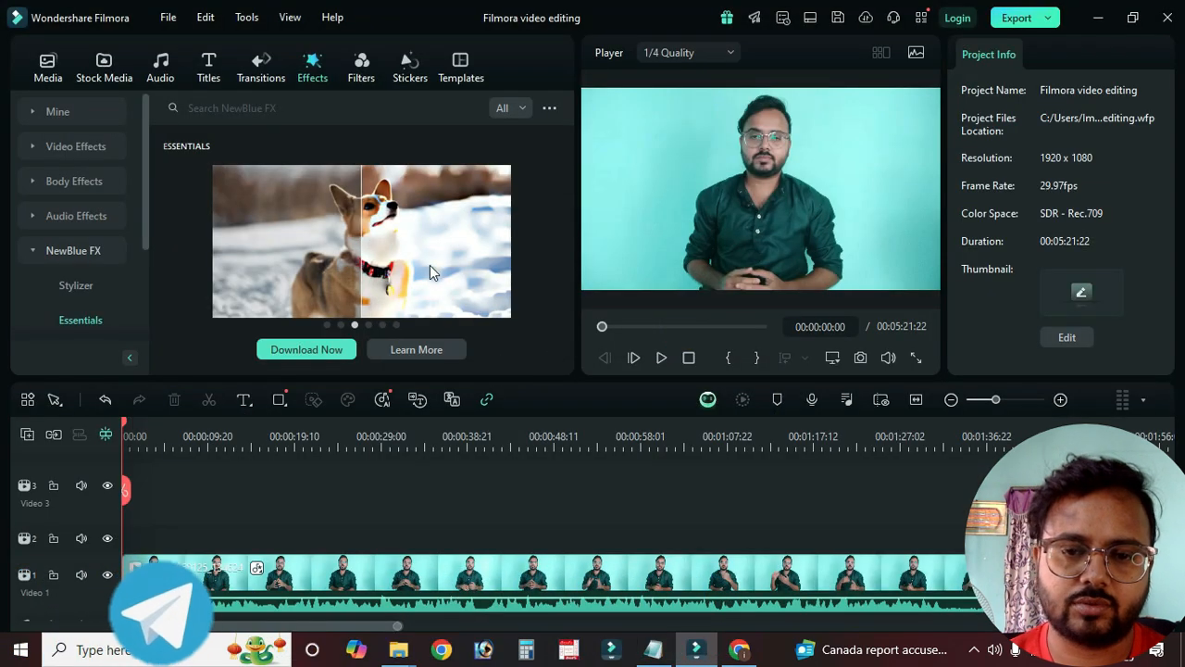
Step: Show the Filters category of the NewBlue FX effects
scroll(125, 282, down, 1)
click(90, 254)
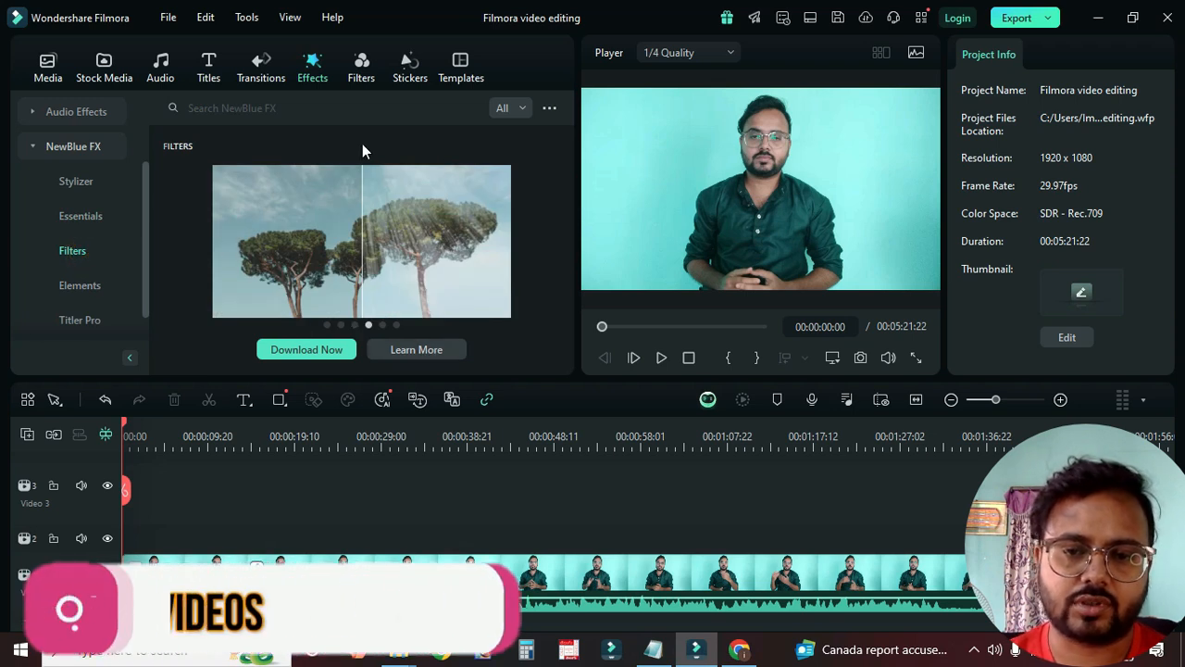
Step: Look through the Boris FX effect categories, including Image Restoration, Stylize and Blur, and the filter library's categories
scroll(59, 290, down, 1)
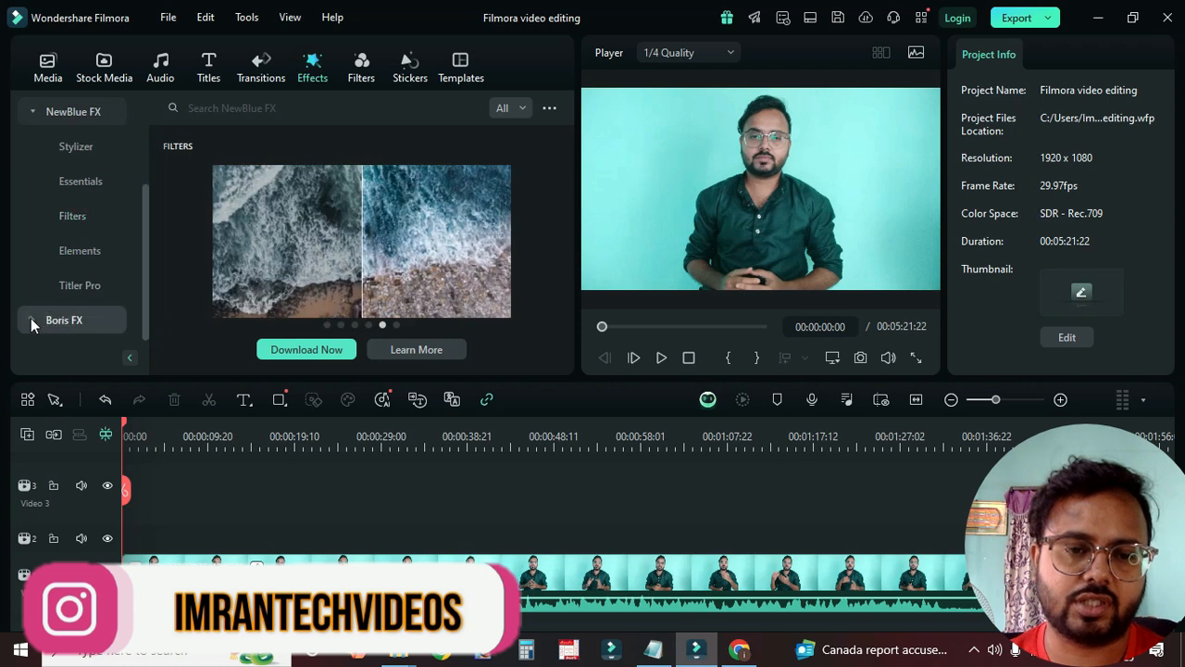
click(30, 320)
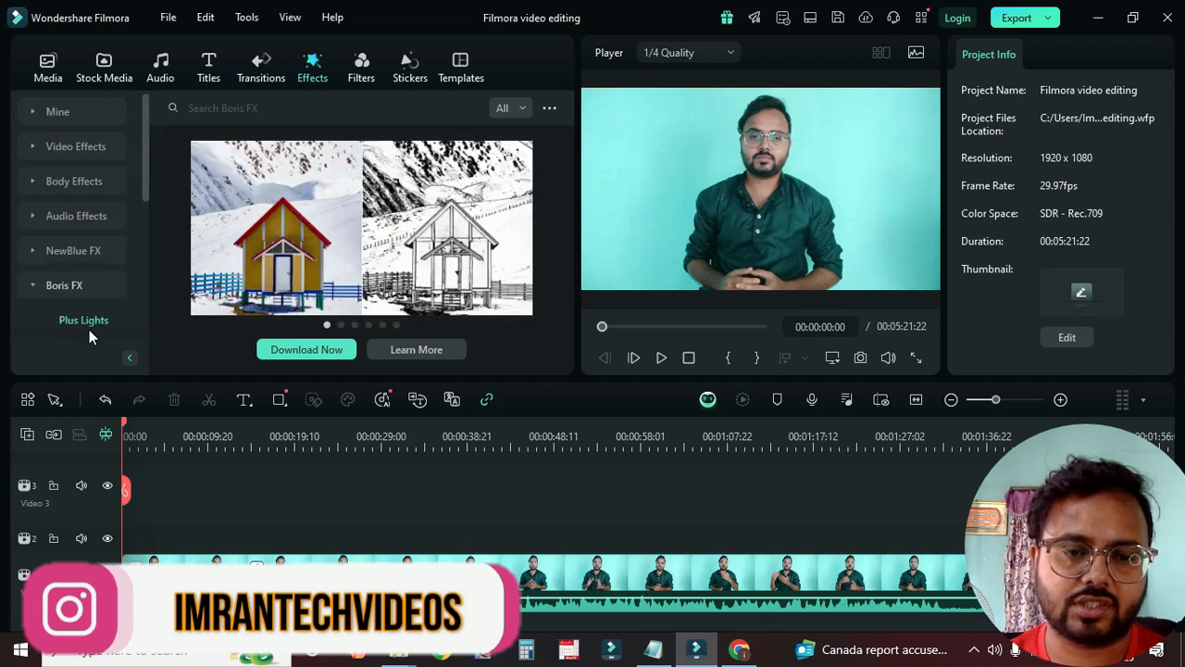
scroll(87, 306, down, 1)
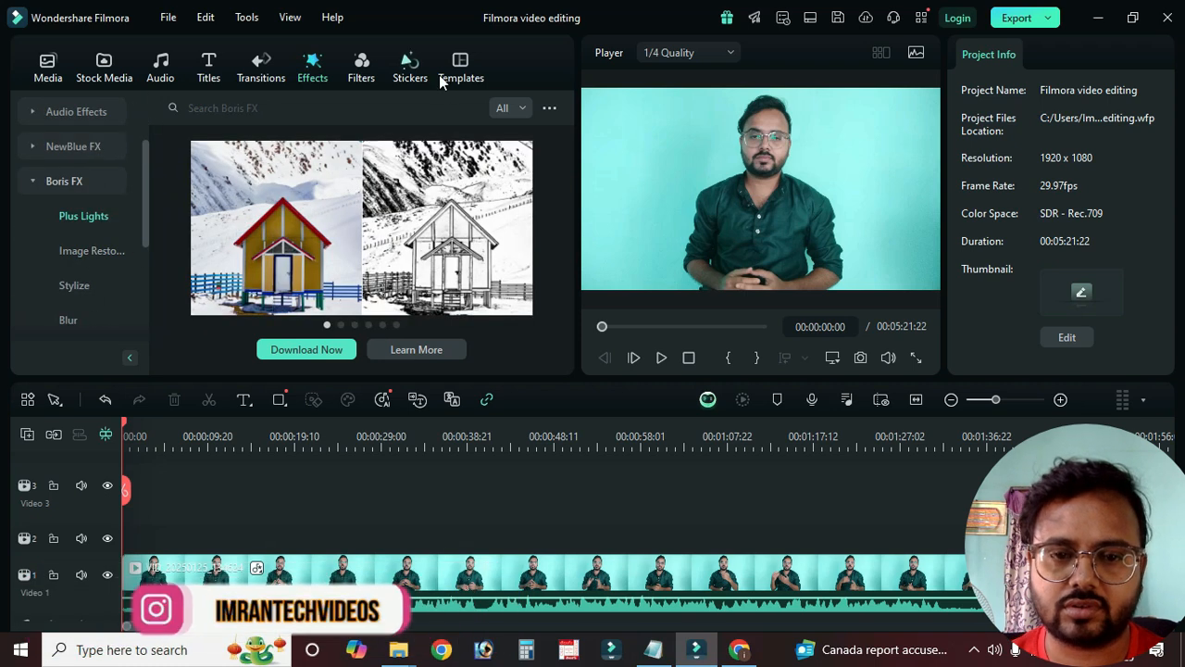
click(73, 250)
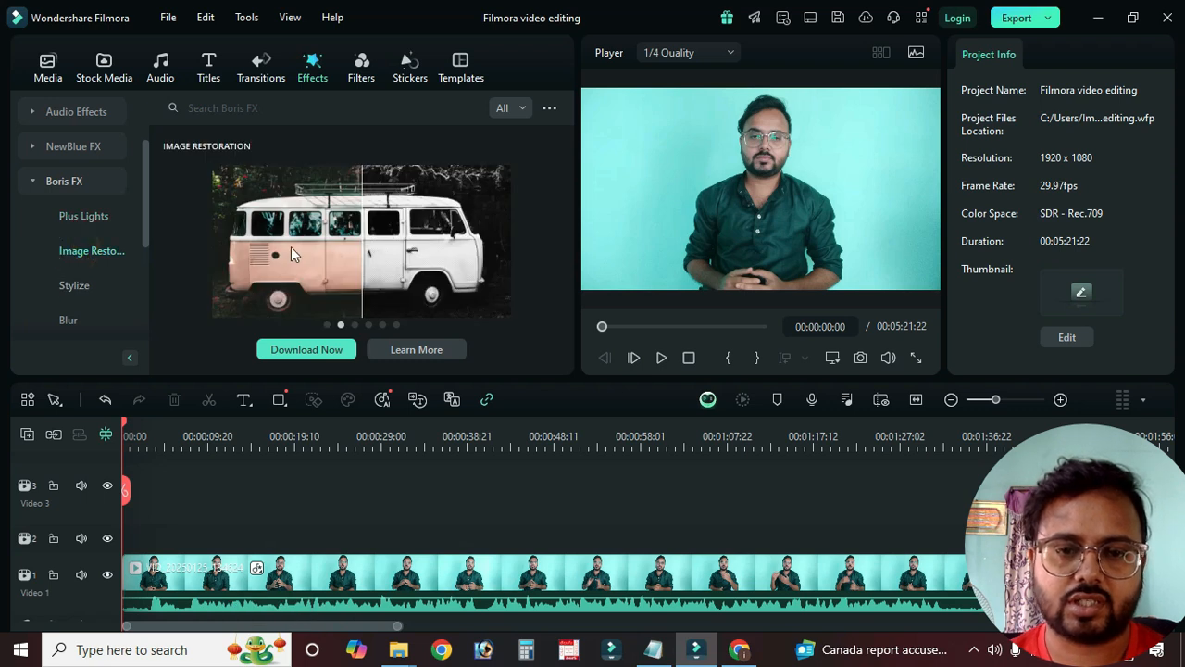
click(79, 287)
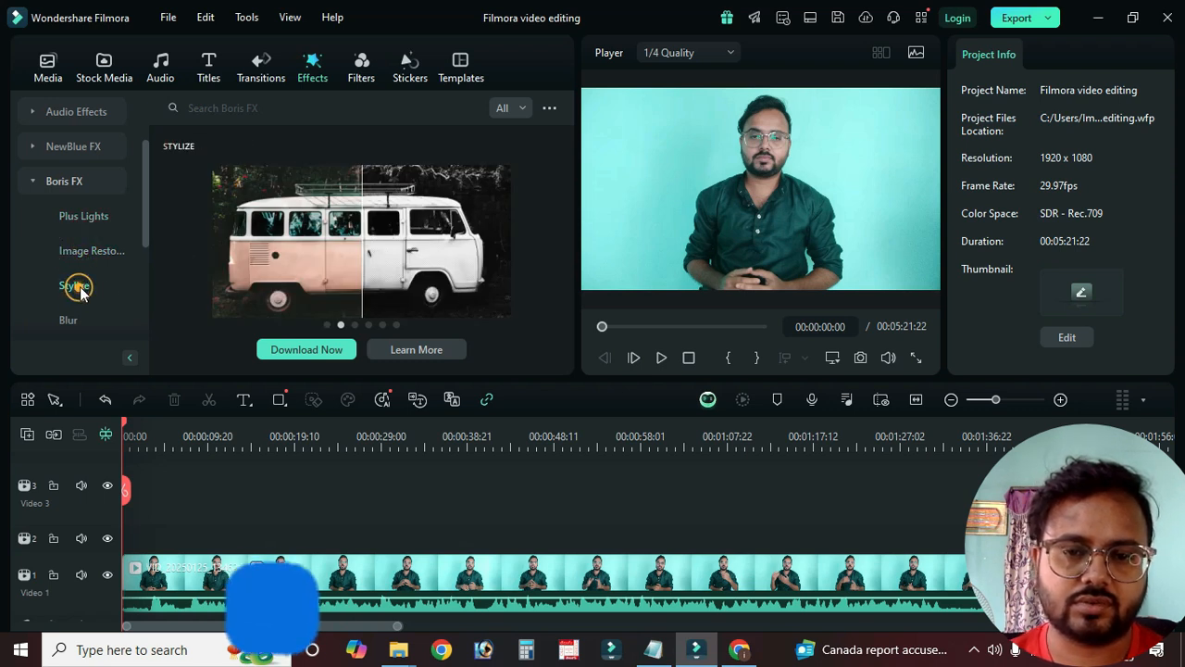
click(307, 97)
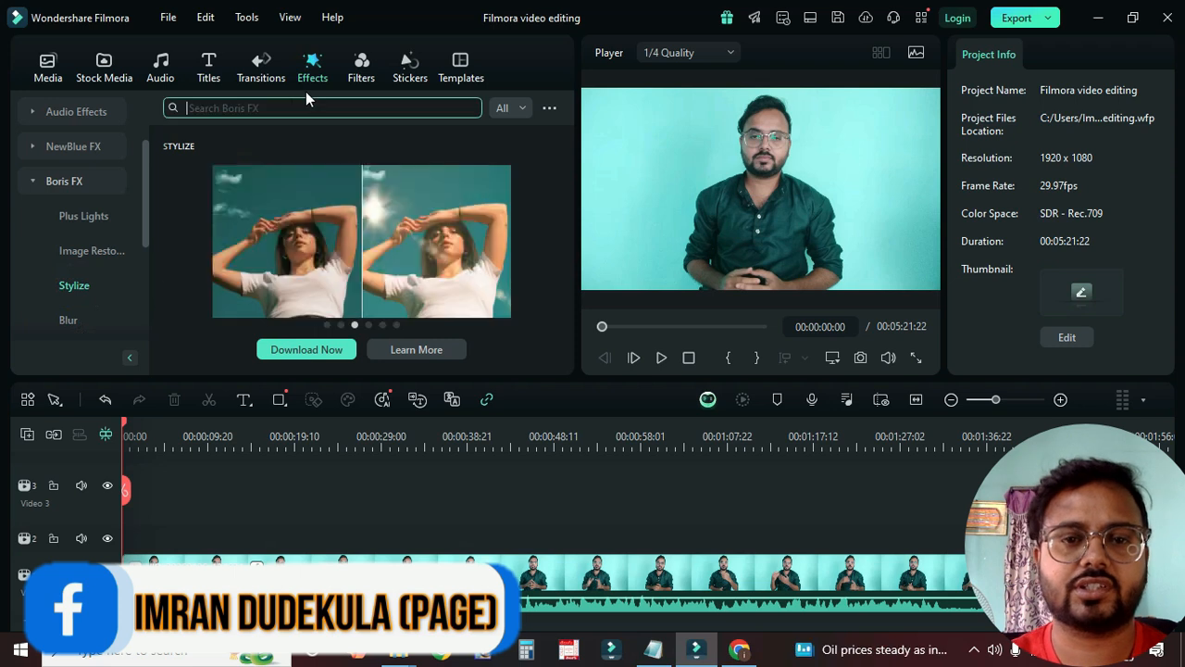
click(132, 317)
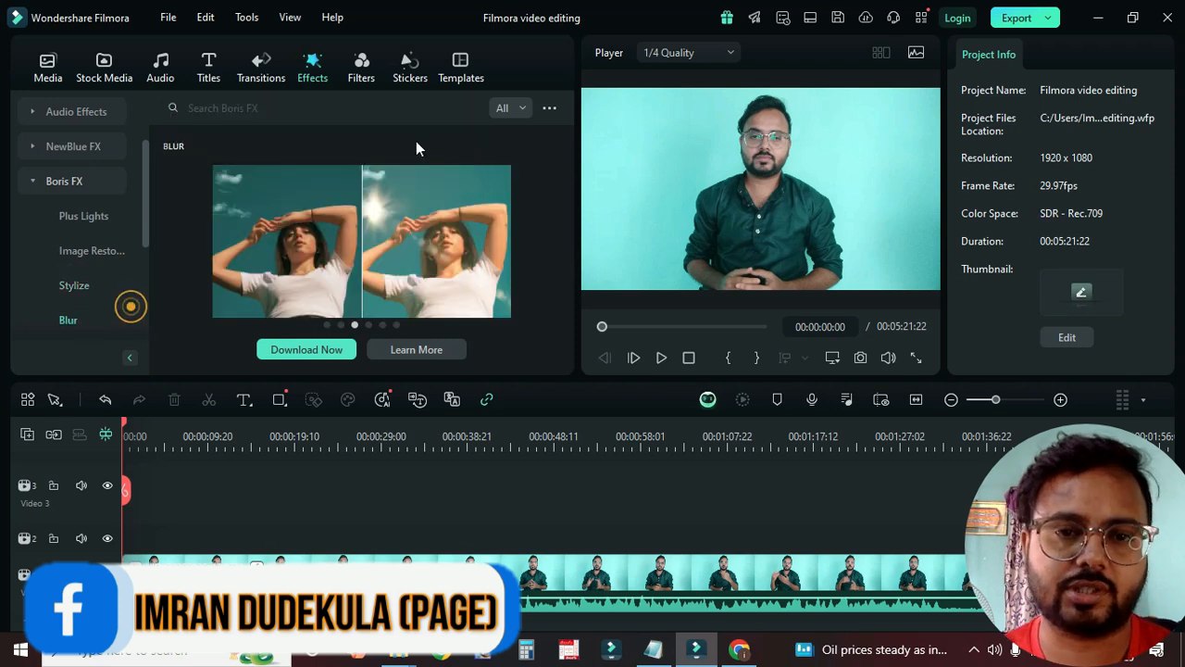
click(364, 84)
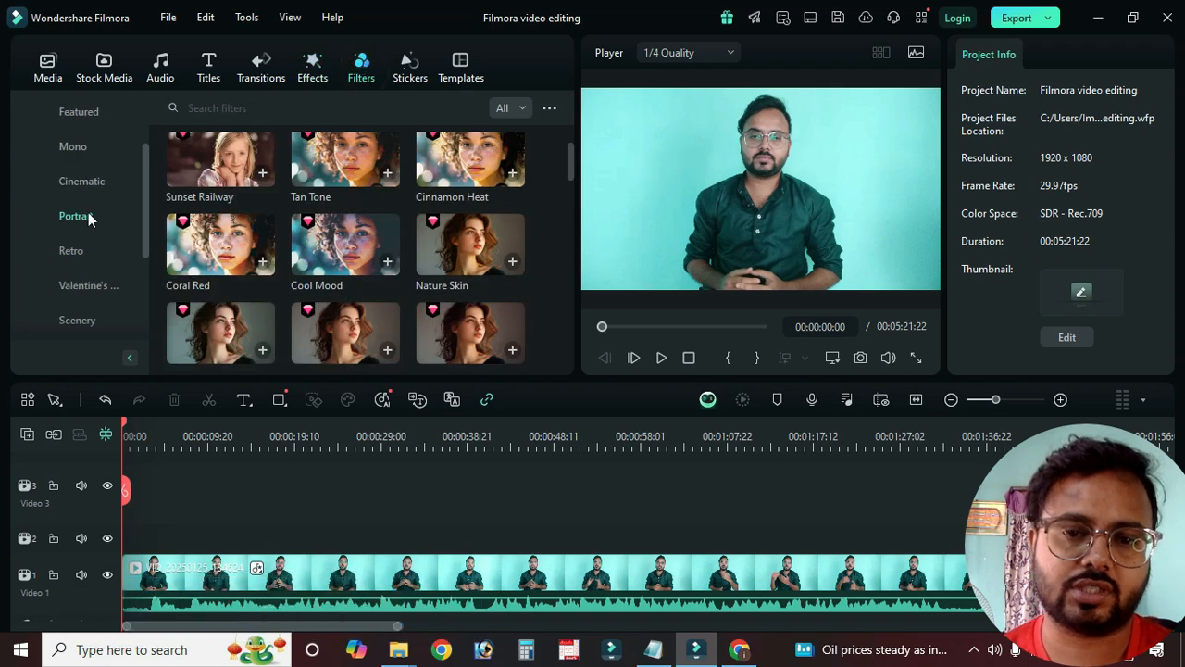
scroll(53, 294, up, 2)
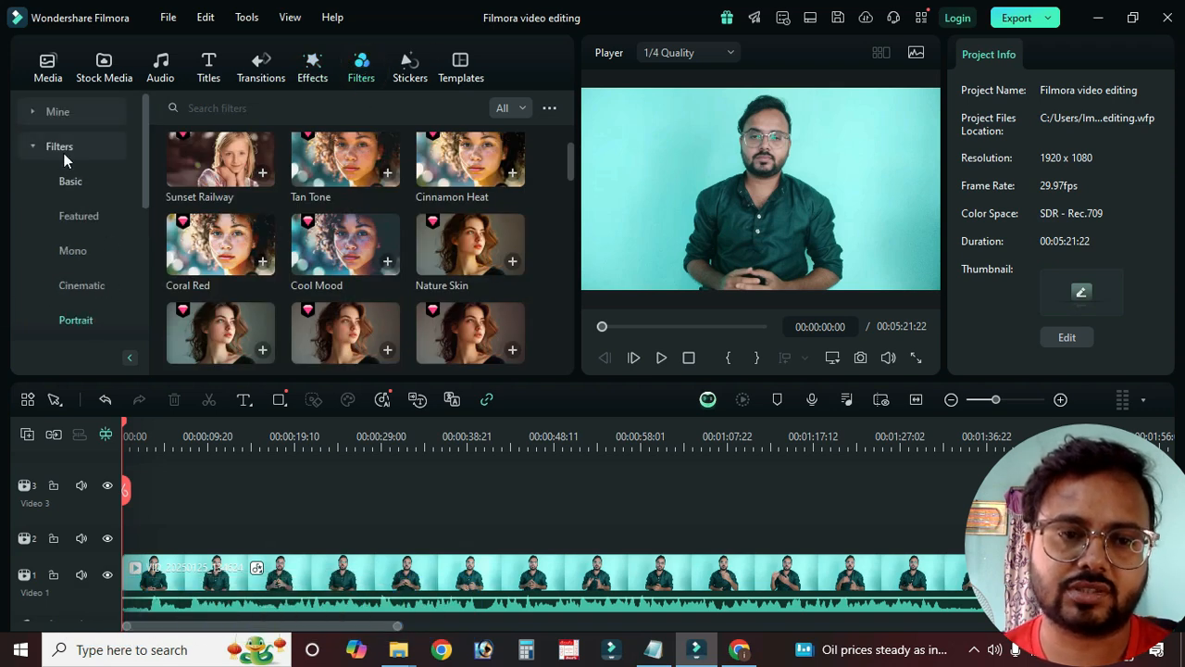
click(33, 146)
Step: Add the trending Comment Below sticker to video track 2 at about 30 seconds and shrink it into the frame's lower-left quarter
click(407, 65)
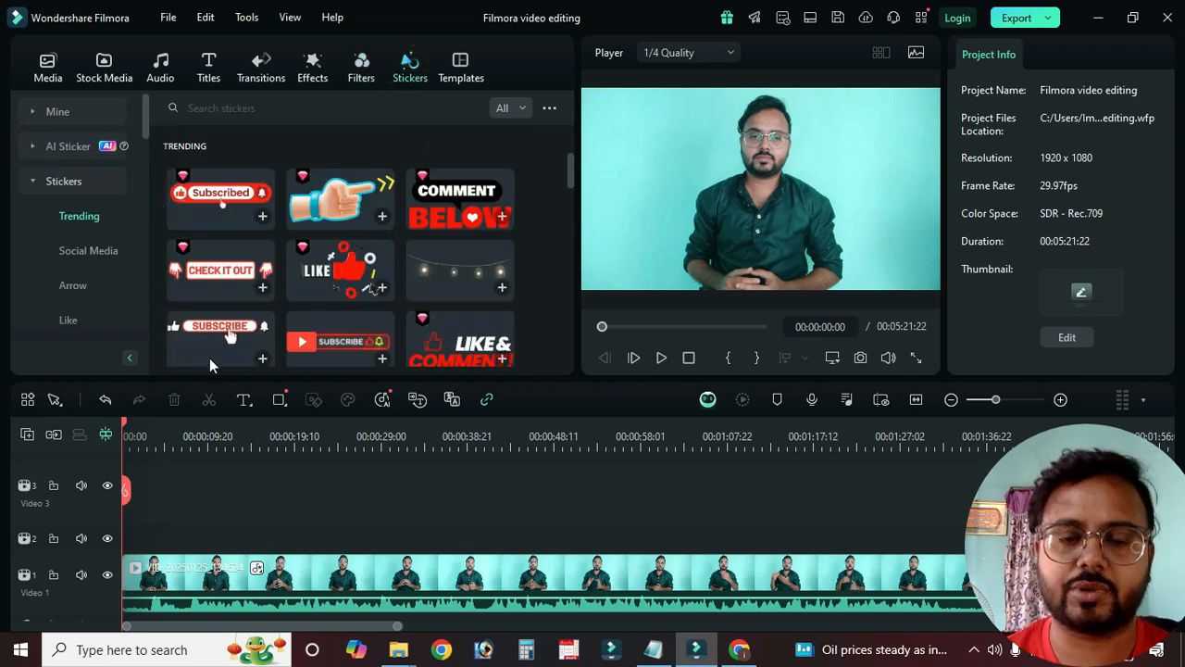
scroll(517, 469, up, 1)
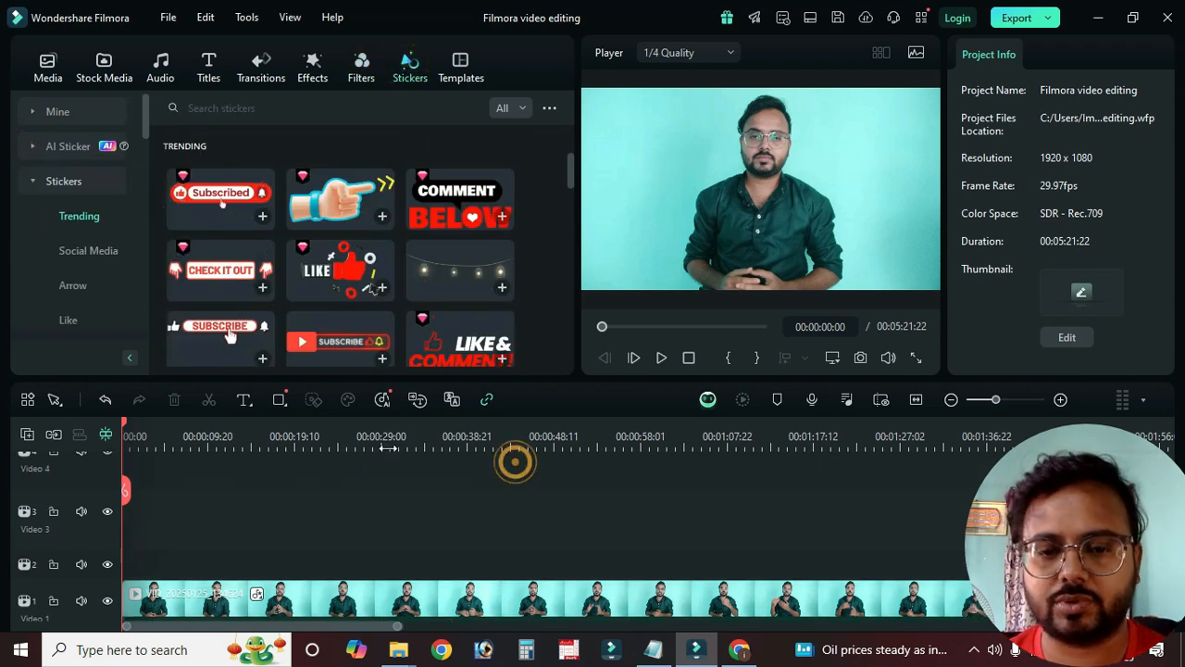
click(390, 433)
drag(451, 220, 413, 565)
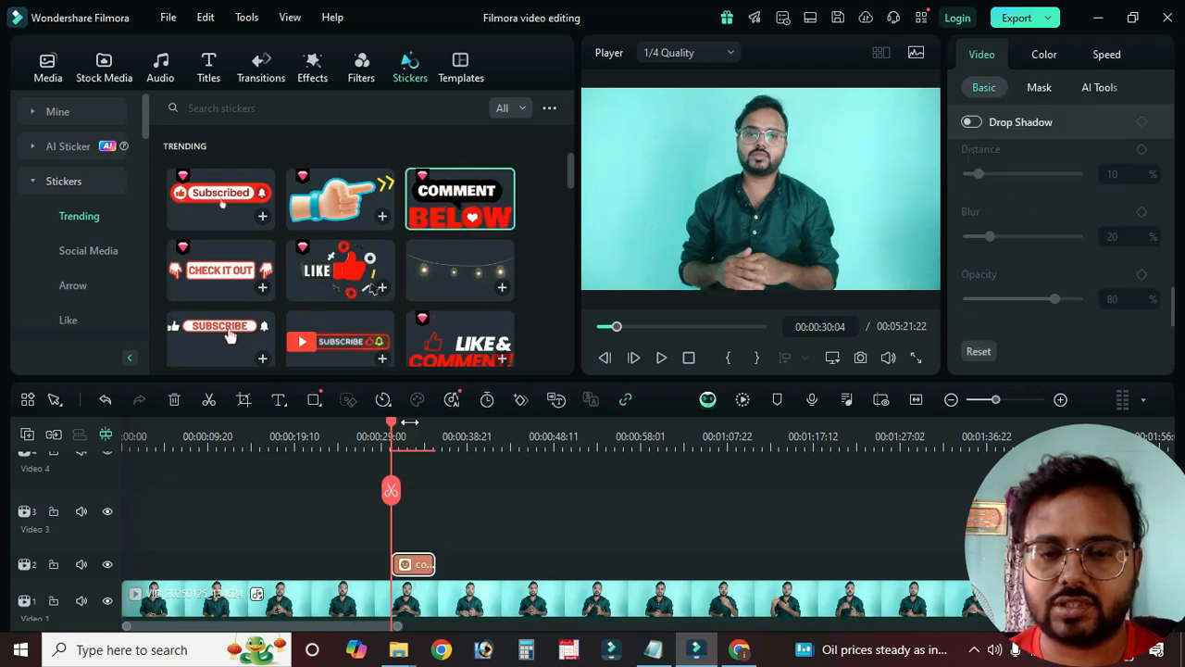
drag(396, 424, 409, 428)
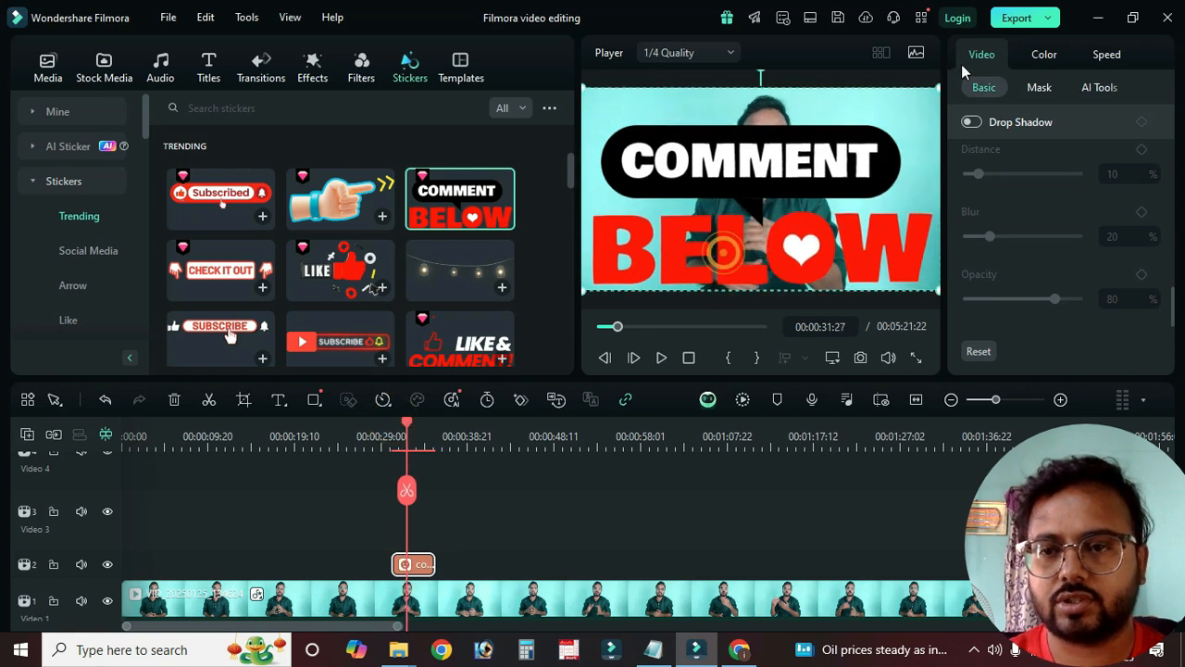
drag(931, 93, 743, 221)
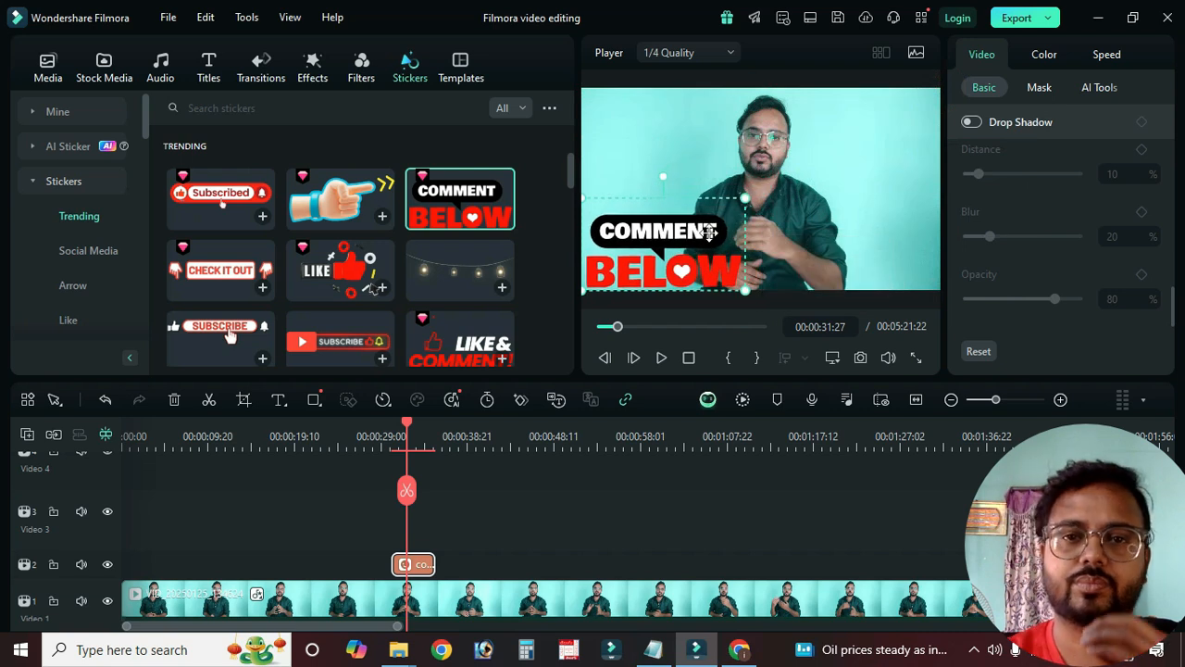
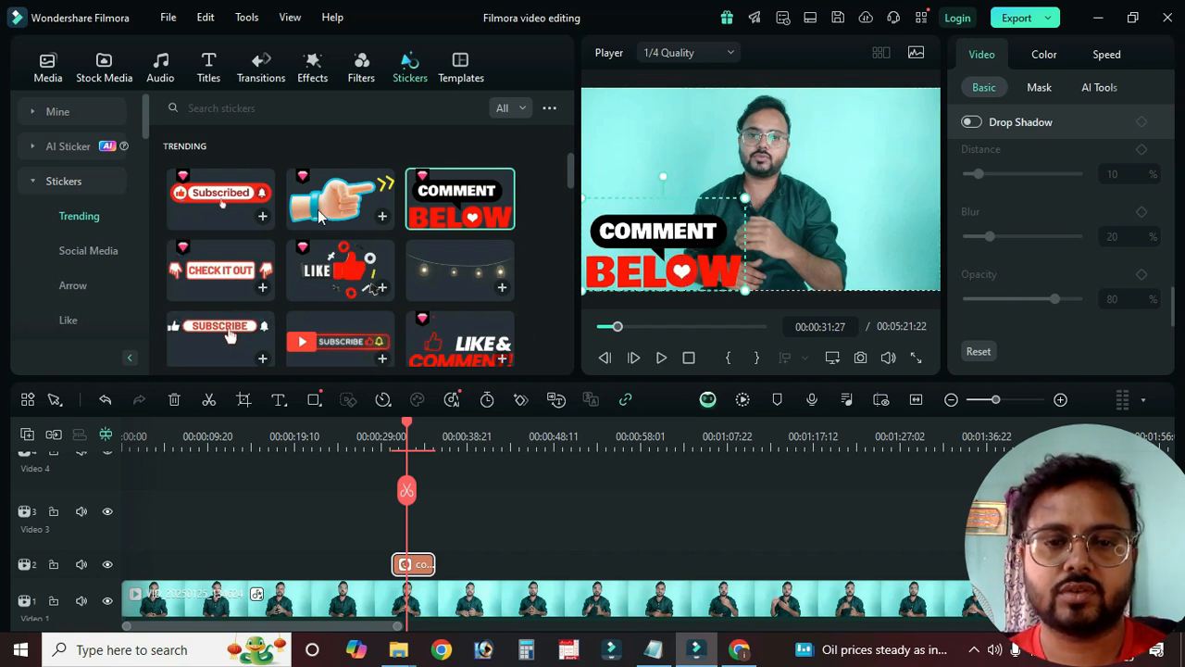
Step: Search the sticker library for "facebook" and download the square Facebook logo sticker
scroll(343, 281, down, 3)
scroll(343, 281, up, 3)
click(329, 110)
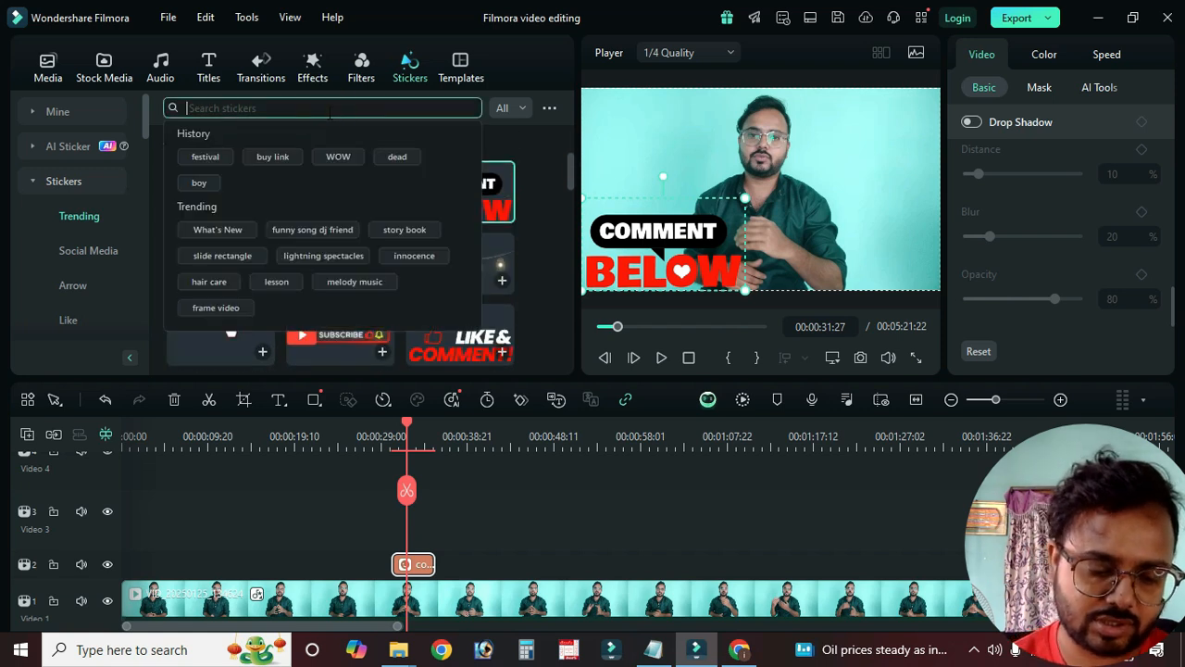
text(facebook)
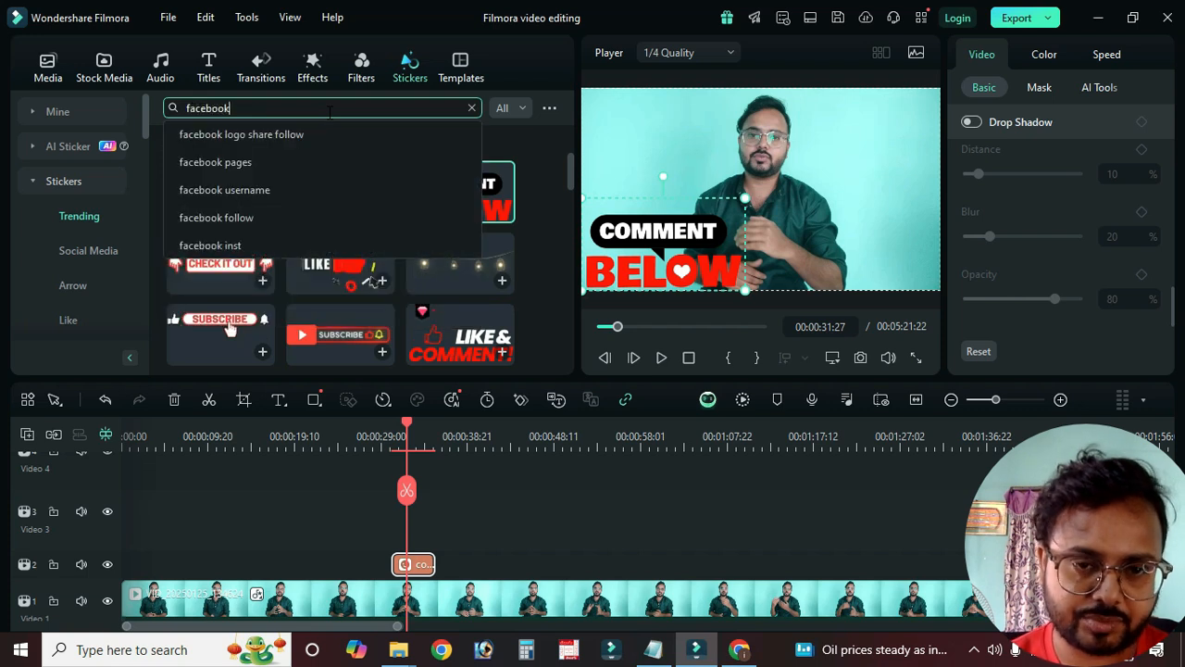
key(Return)
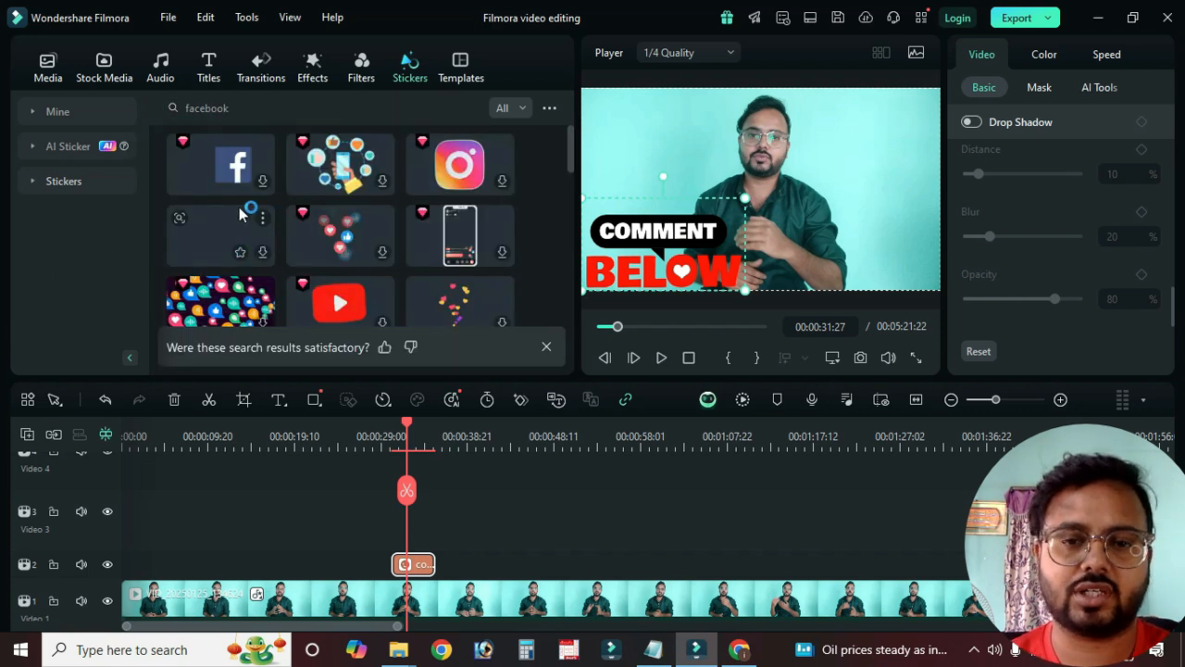
click(236, 171)
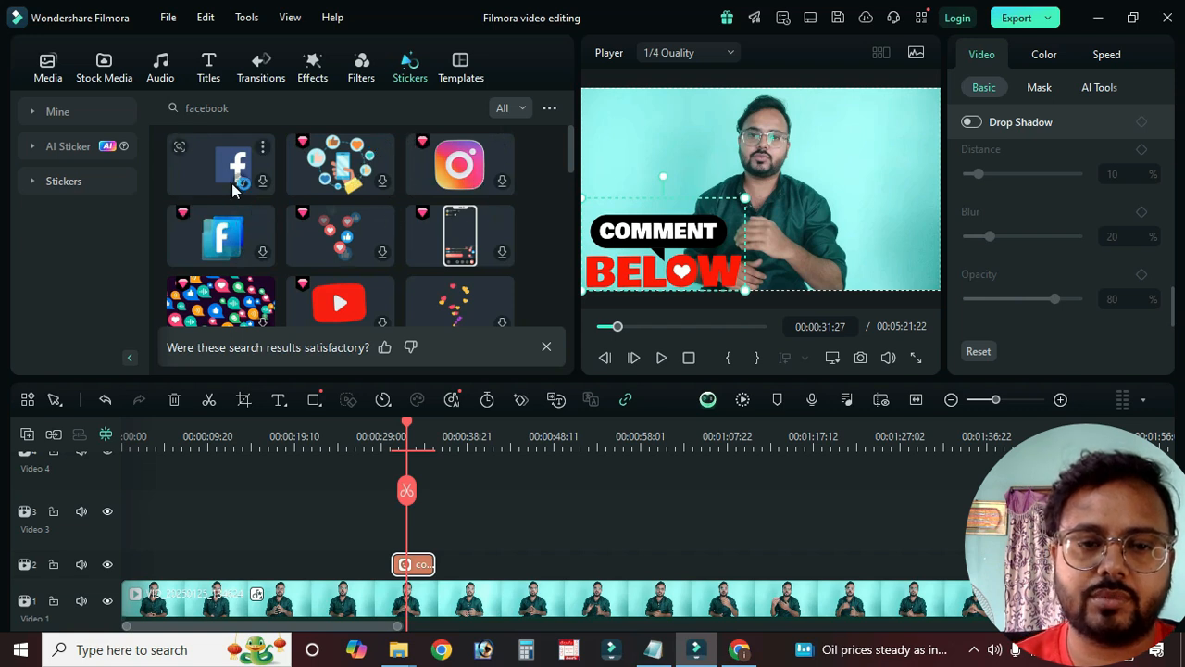
click(878, 43)
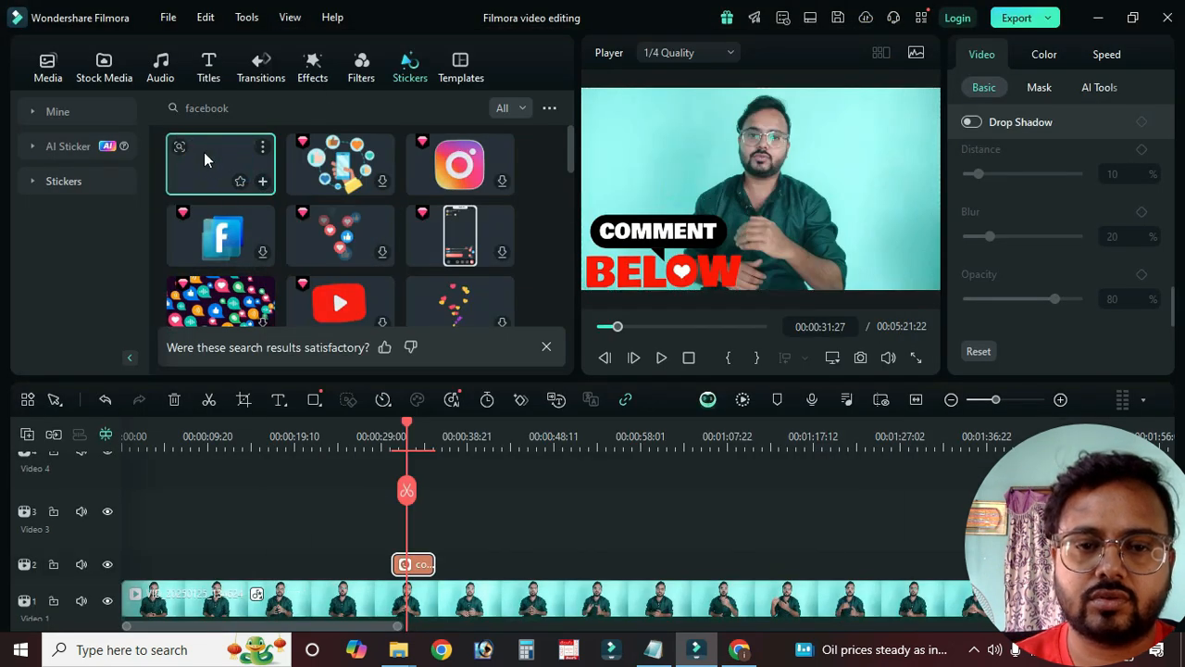
drag(204, 160, 516, 583)
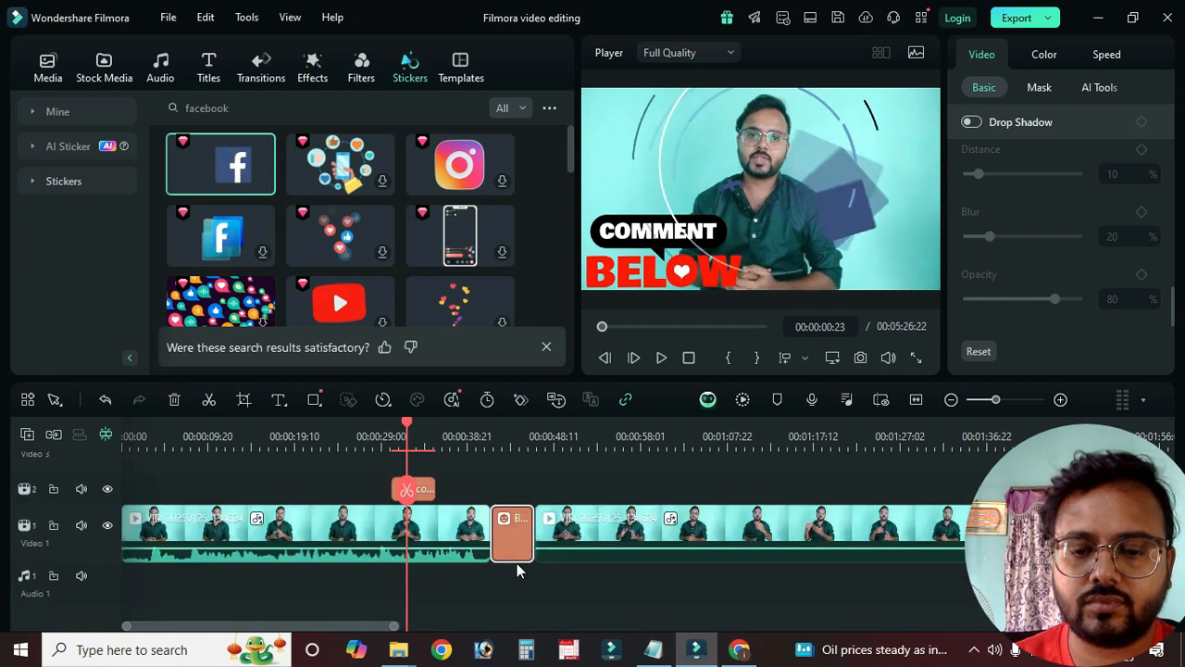
drag(515, 488, 516, 483)
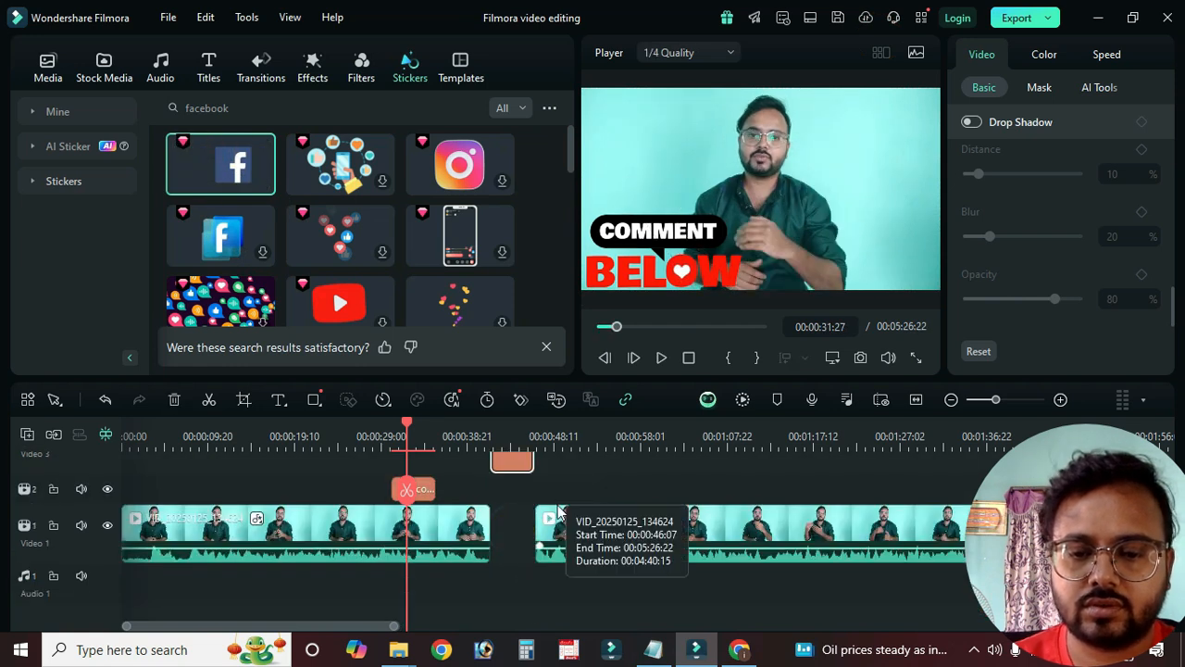
key(ctrl+z)
key(ctrl+z)
Step: Place the Facebook logo sticker on video track 2 at about 39 seconds and preview it, muting the playback sound
drag(238, 186, 496, 488)
click(482, 433)
drag(486, 432, 471, 428)
key(space)
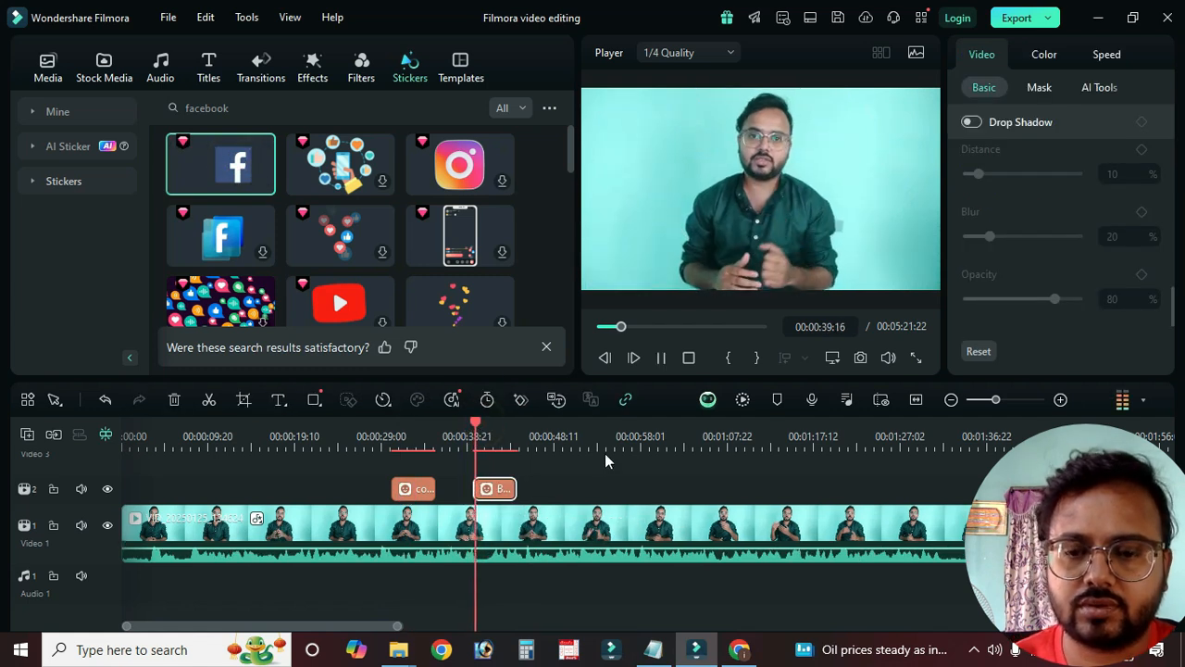
key(space)
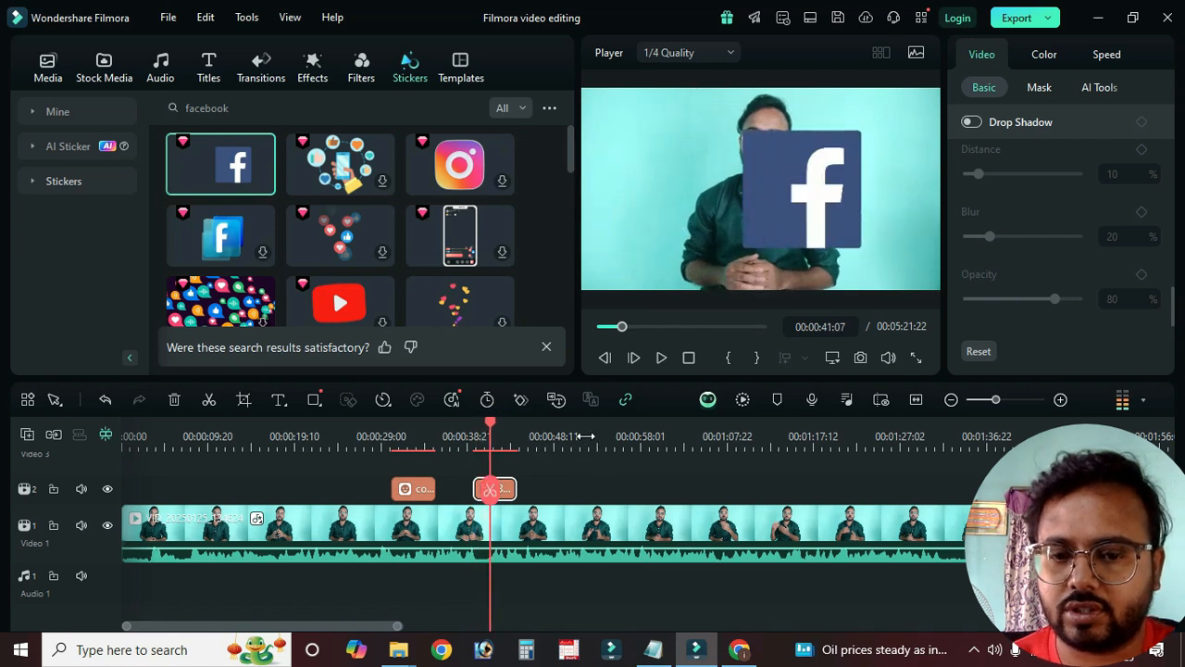
click(889, 357)
key(space)
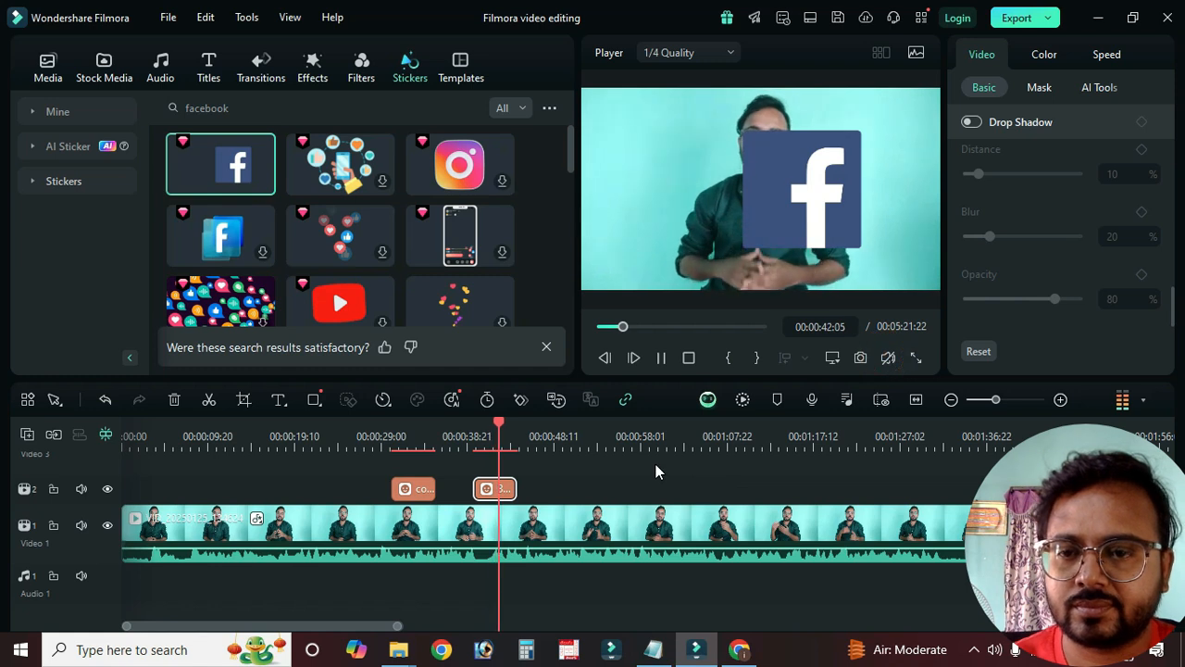
key(space)
Step: Shrink the Facebook logo sticker into the video frame's lower-left corner and play that section back
click(792, 193)
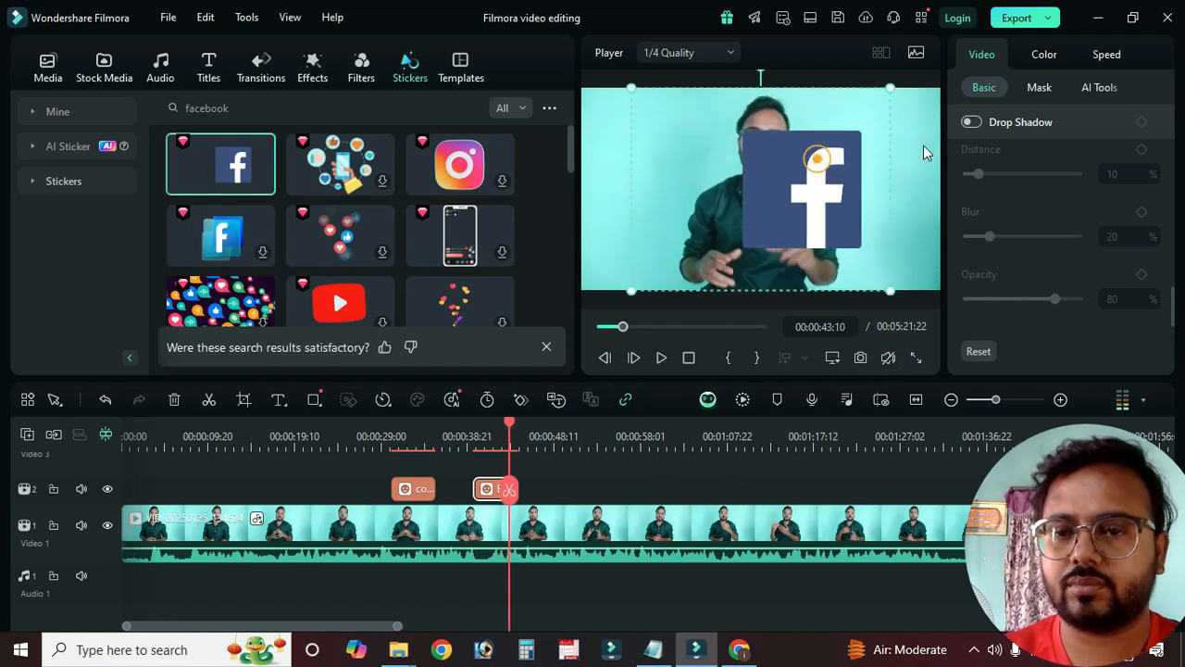
drag(891, 86, 647, 238)
click(481, 429)
key(space)
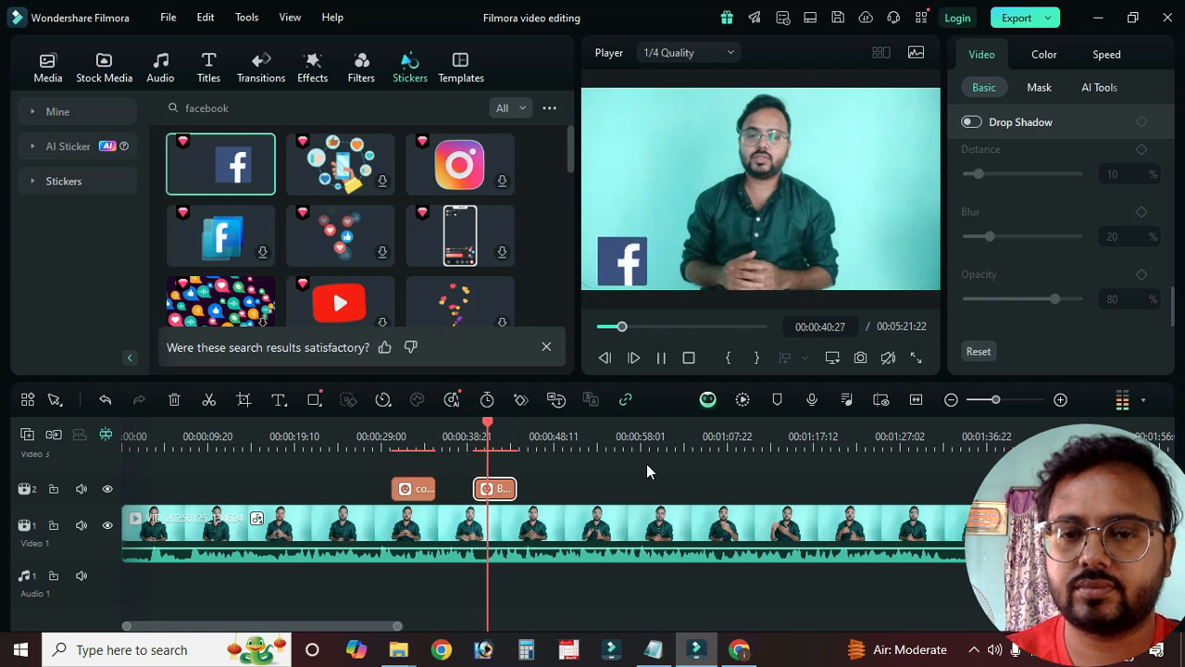
key(space)
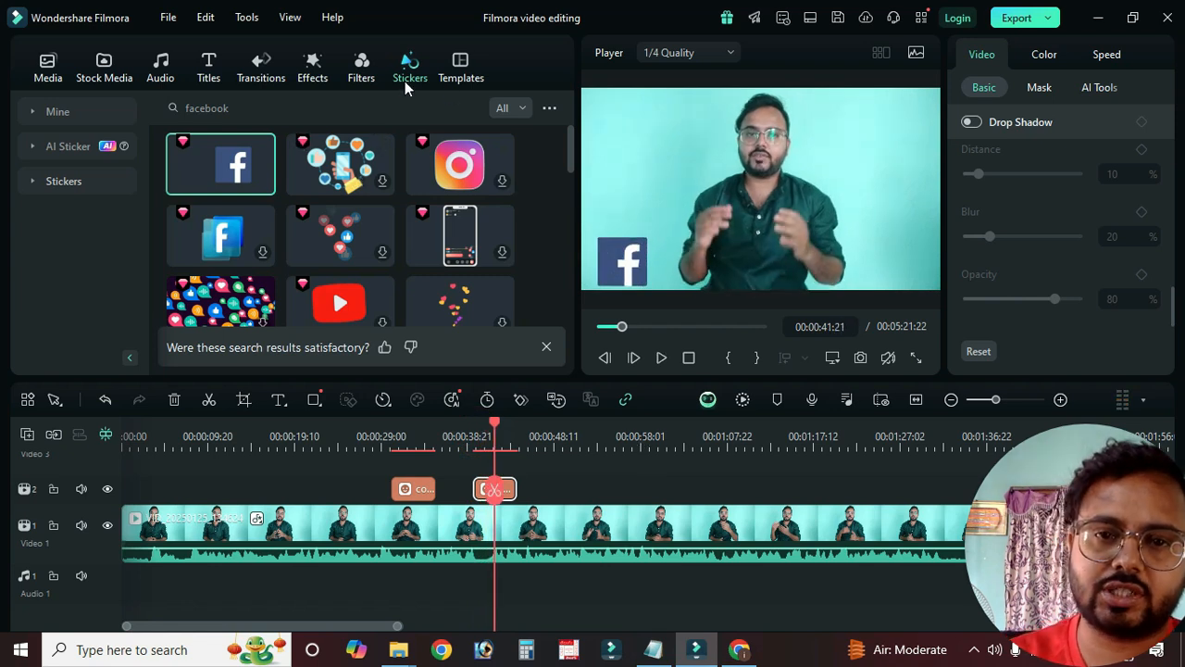
Step: Look at the AI sticker generator and the list of downloaded stickers
click(37, 153)
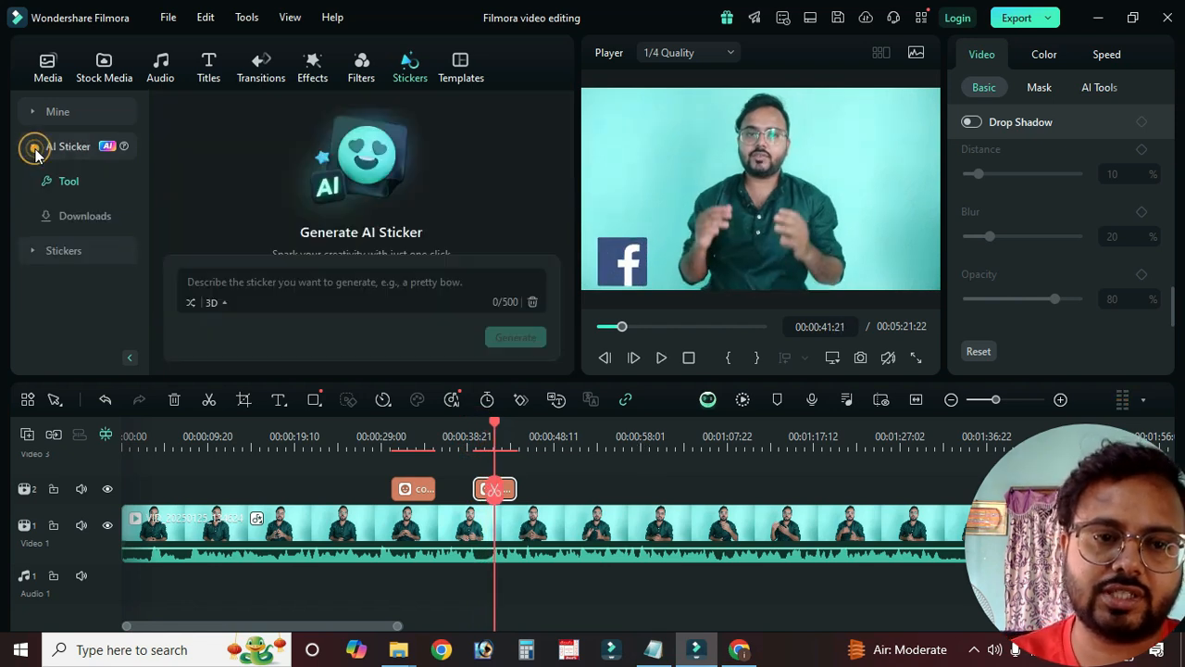
click(364, 285)
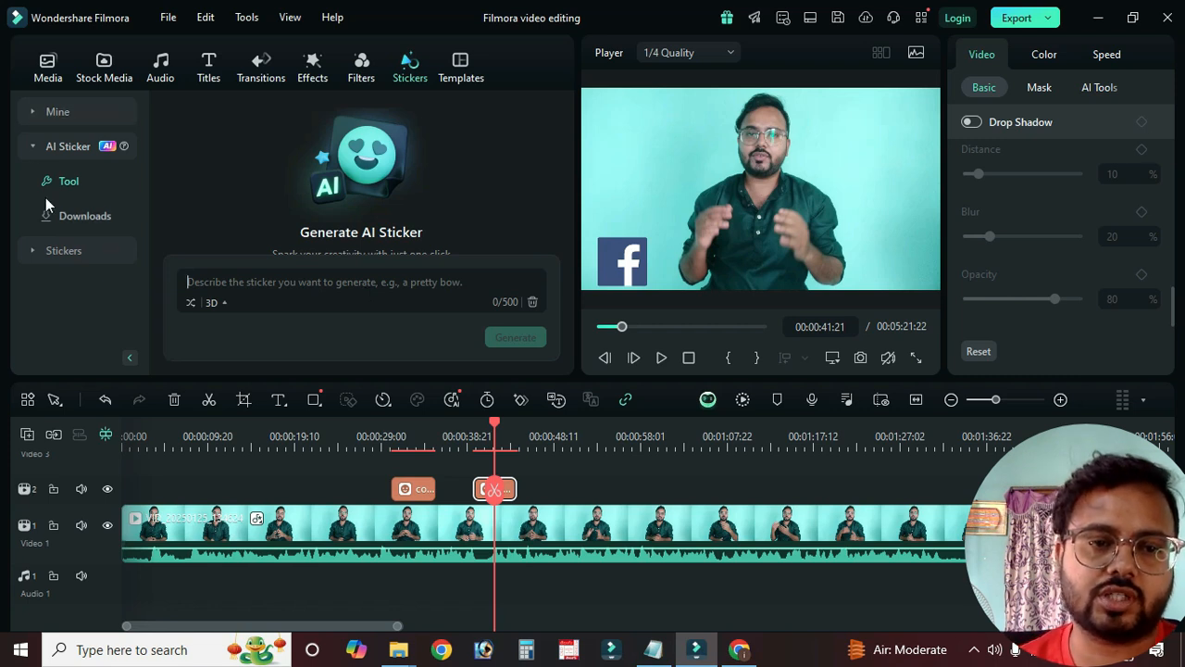
click(33, 113)
click(81, 184)
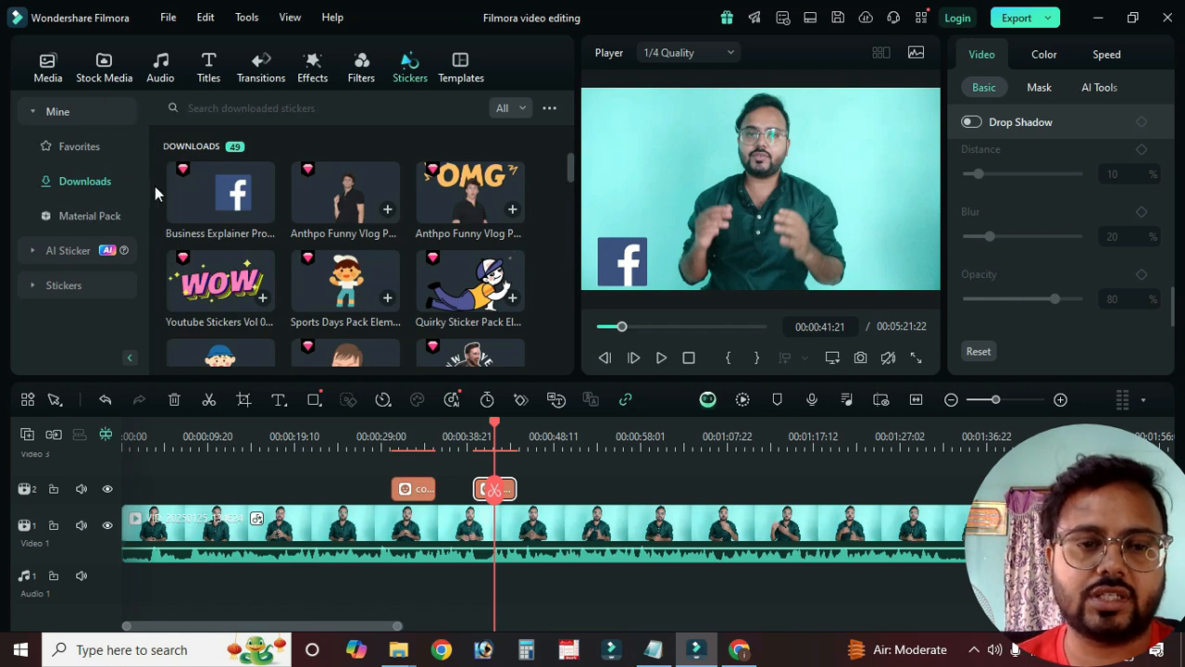
click(210, 72)
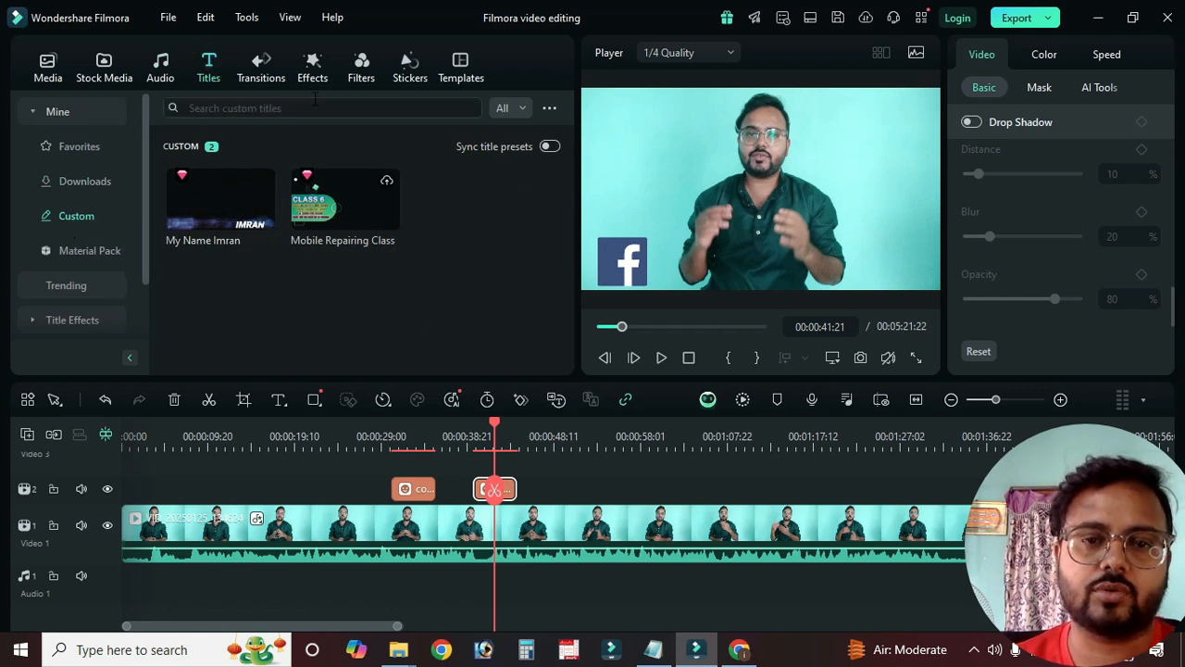
Step: Preview the Game Intro 01 template and insert it into the talking-head clip on video track 1 at about 41 seconds
click(482, 74)
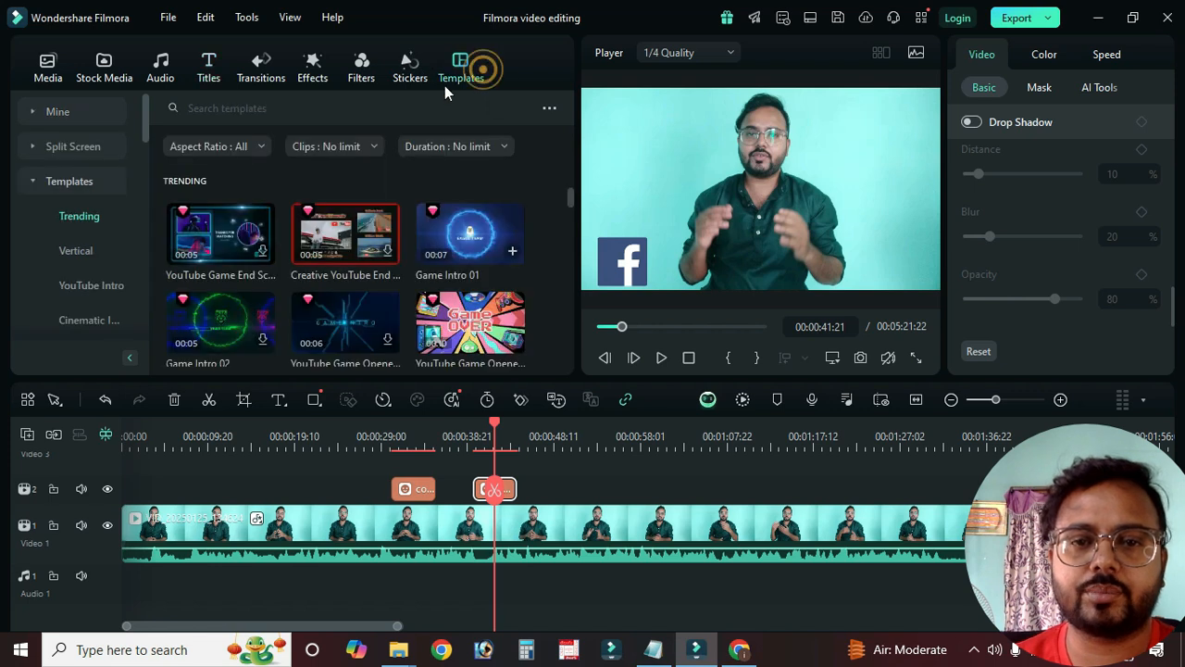
click(490, 248)
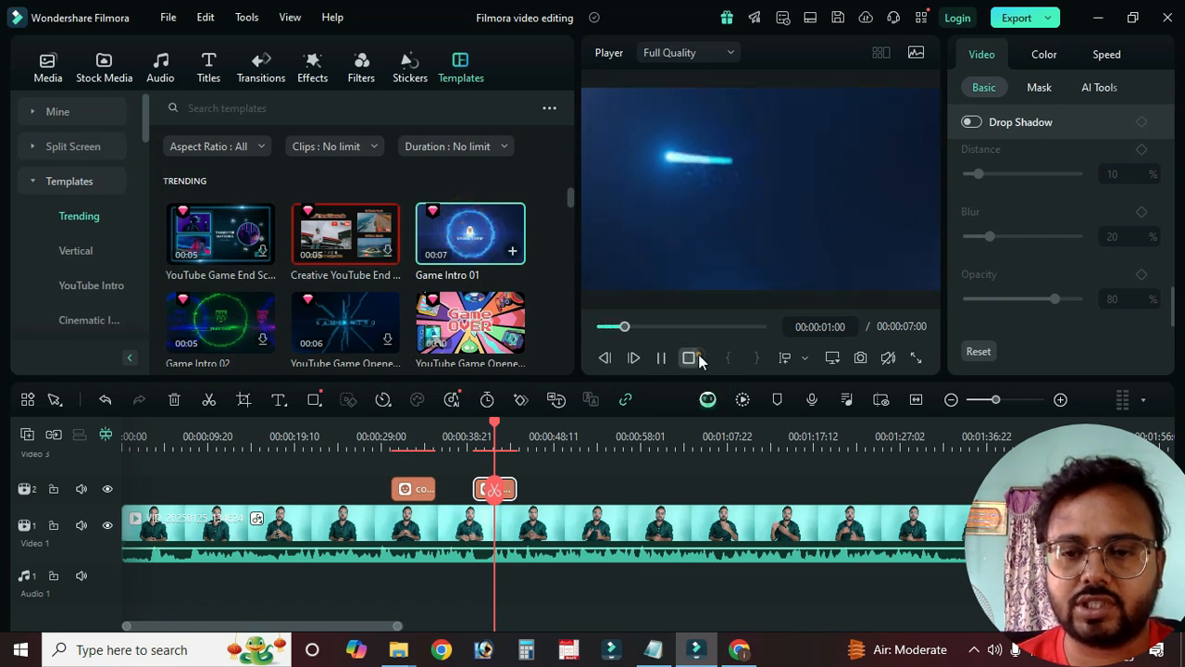
click(698, 356)
drag(470, 232, 558, 503)
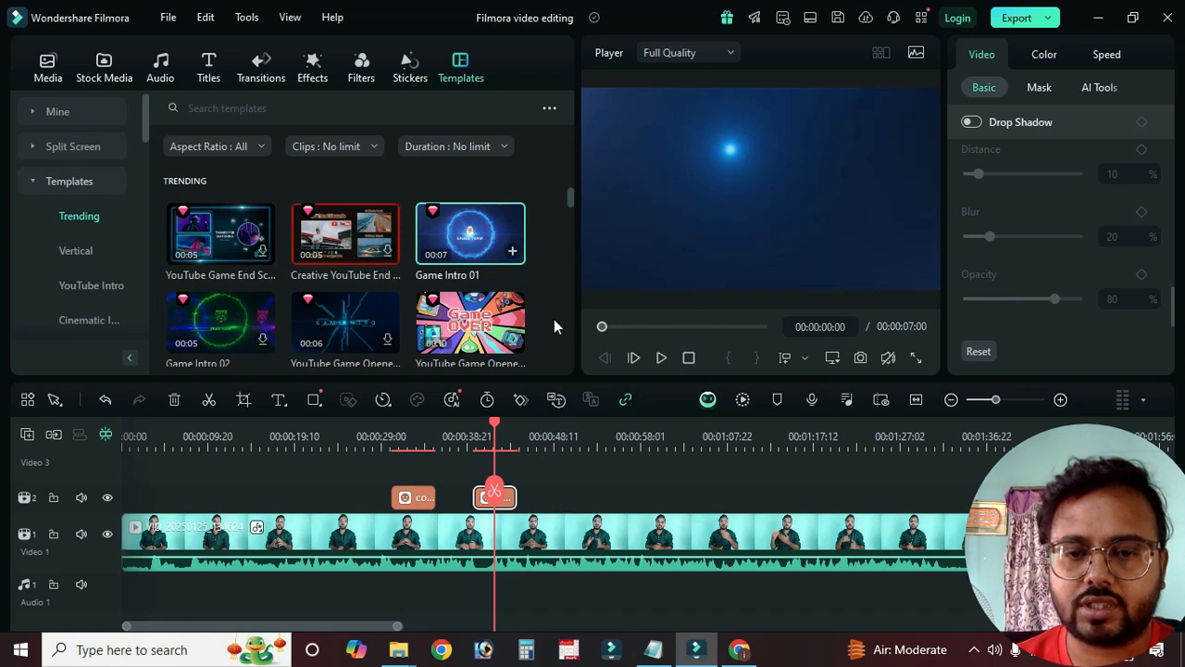
click(513, 251)
click(515, 341)
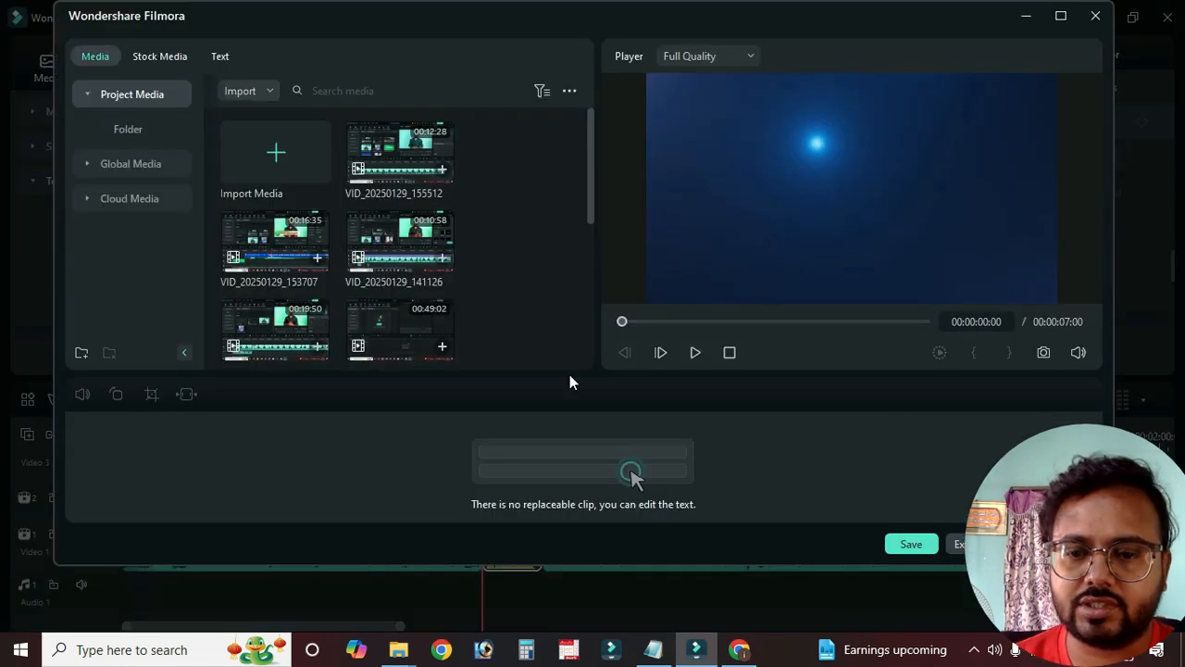
click(1095, 17)
Step: Replace the intro template's "EAGLE TEAM" text with "Image" and save the template
double_click(519, 541)
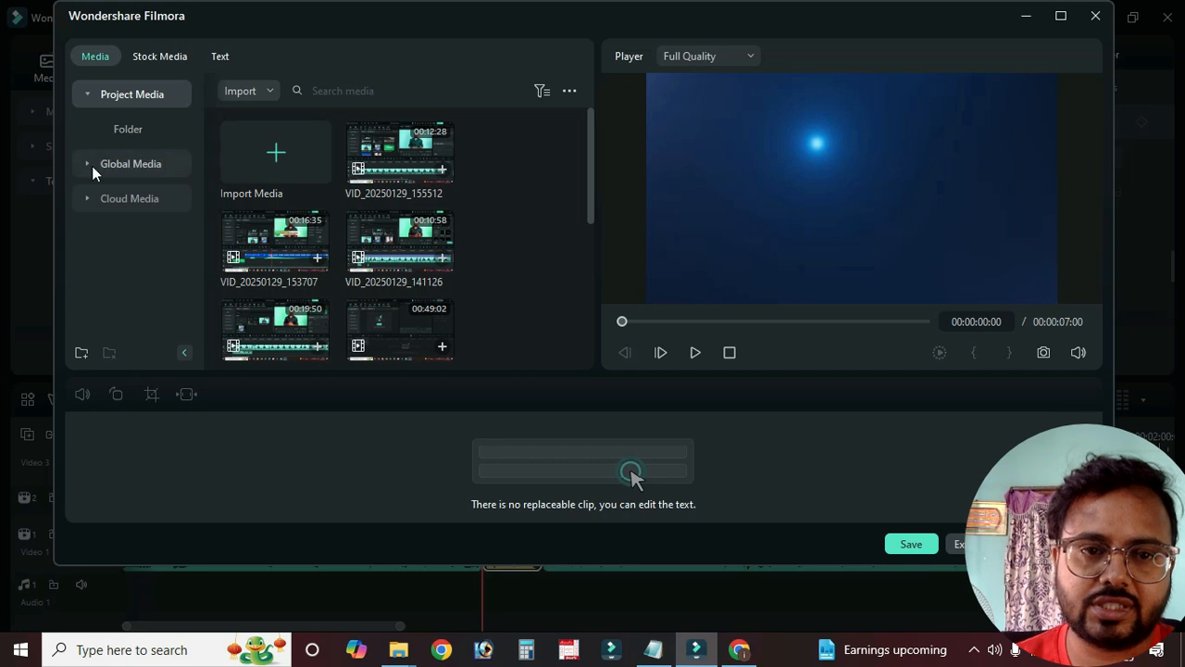
click(181, 56)
click(219, 56)
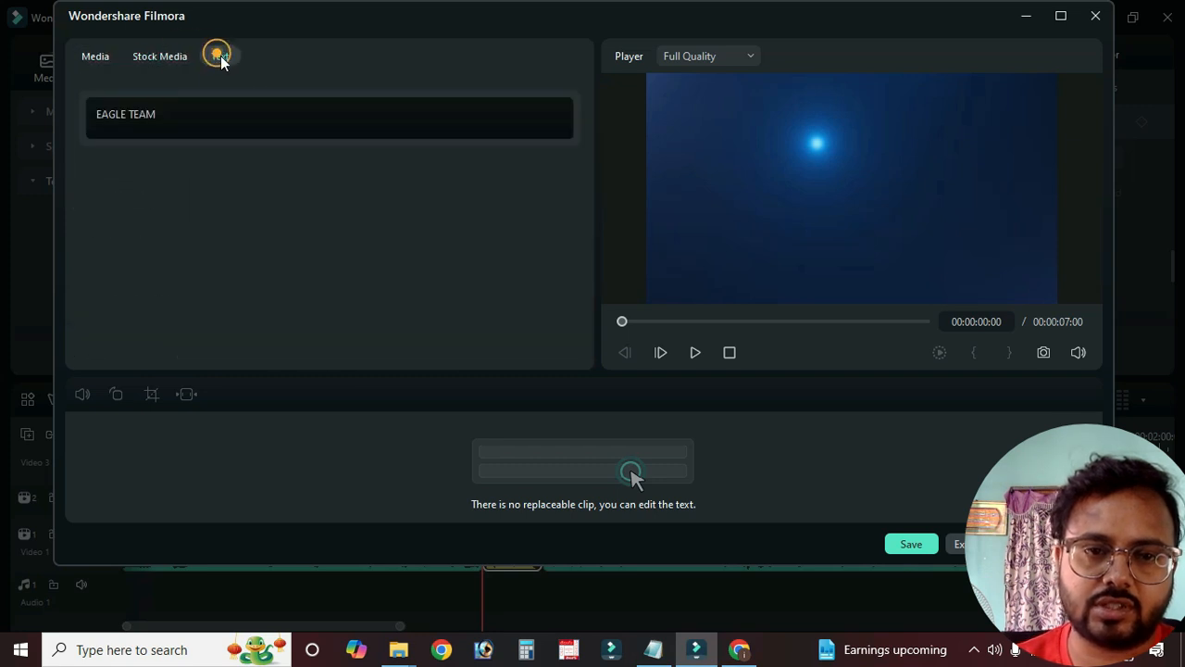
click(178, 115)
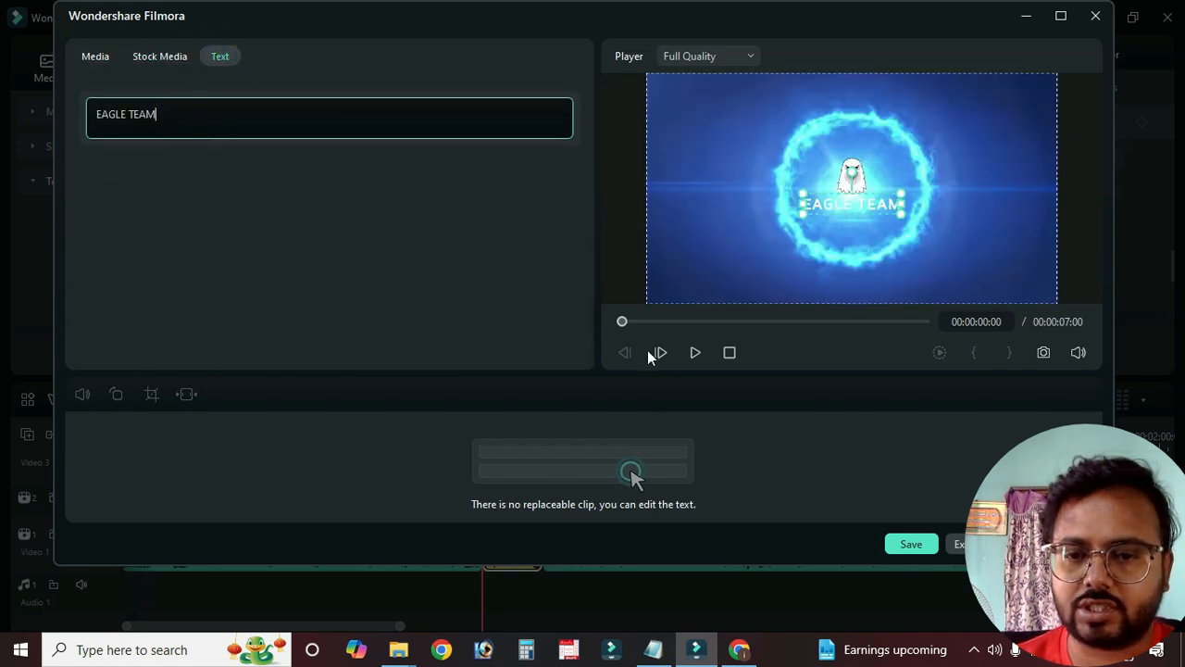
drag(755, 324, 903, 324)
click(876, 206)
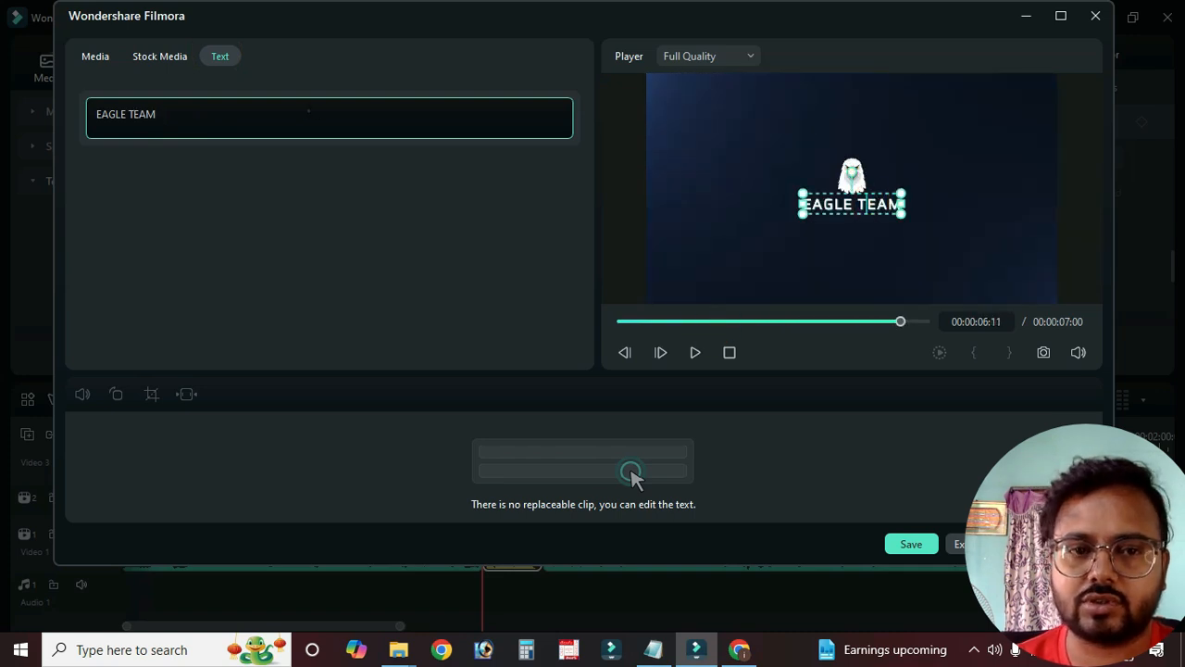
drag(93, 114, 183, 108)
text(Image)
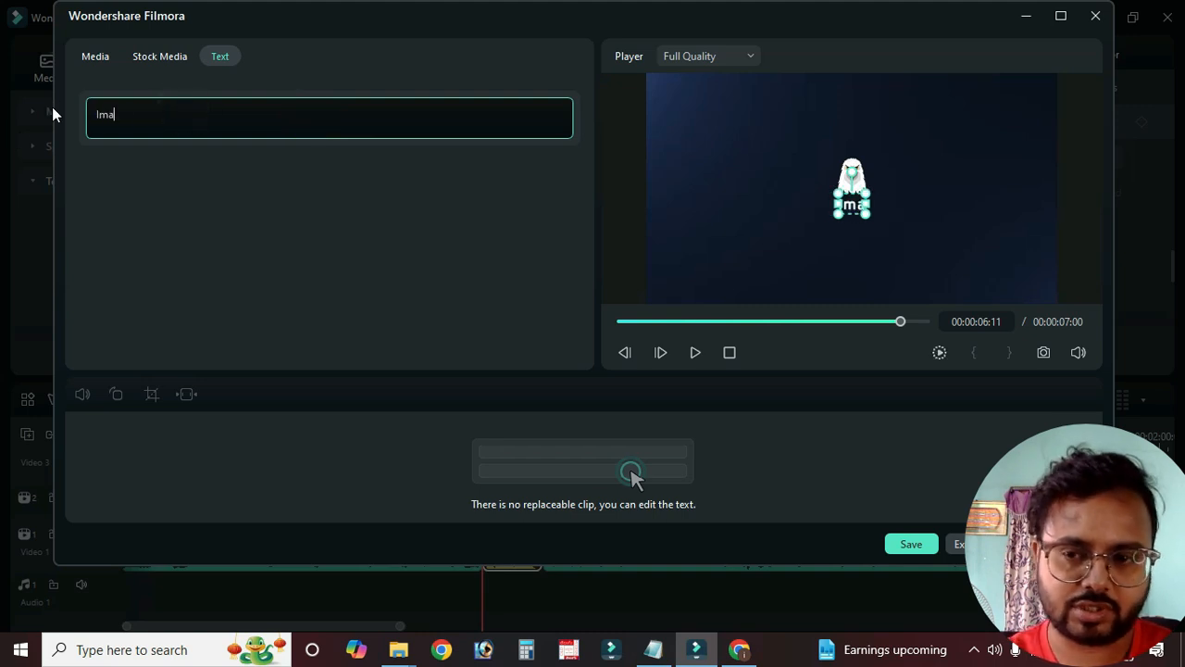
click(911, 544)
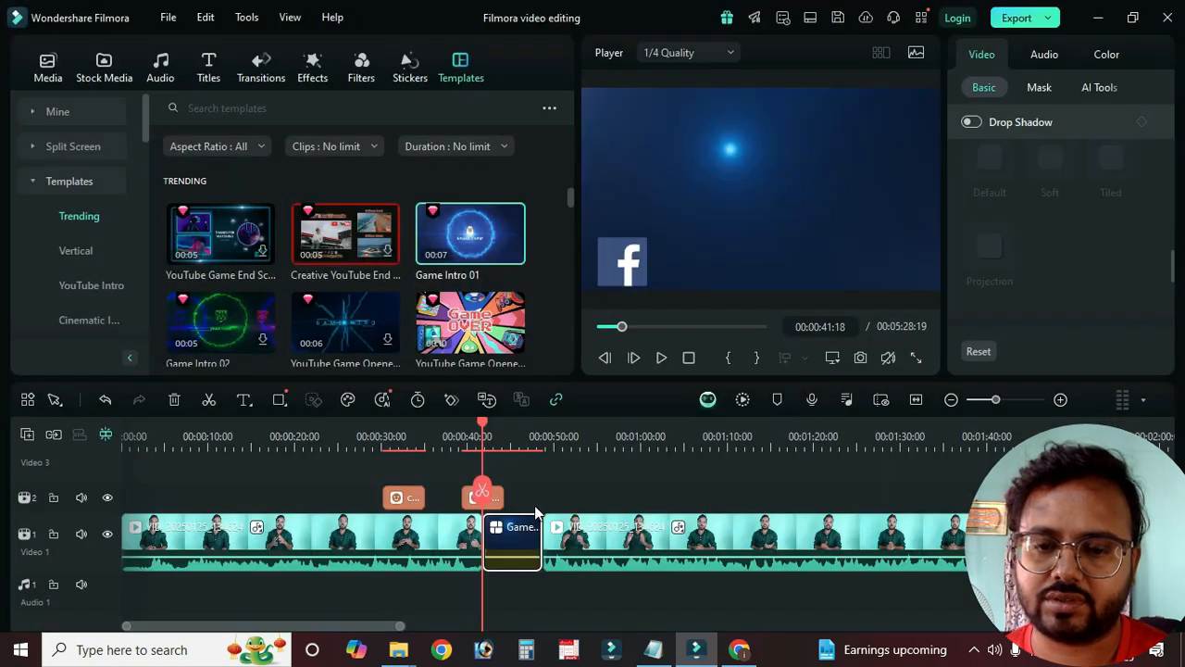
Step: Play back the inserted intro template in the timeline, then stop the playback
key(space)
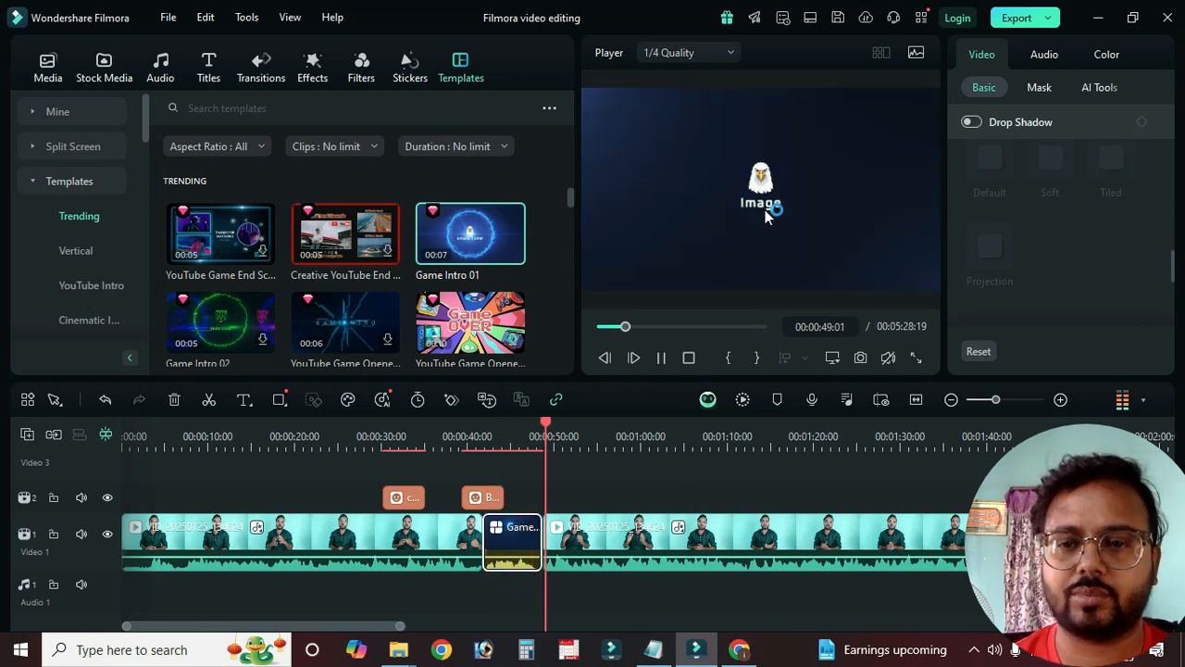
key(space)
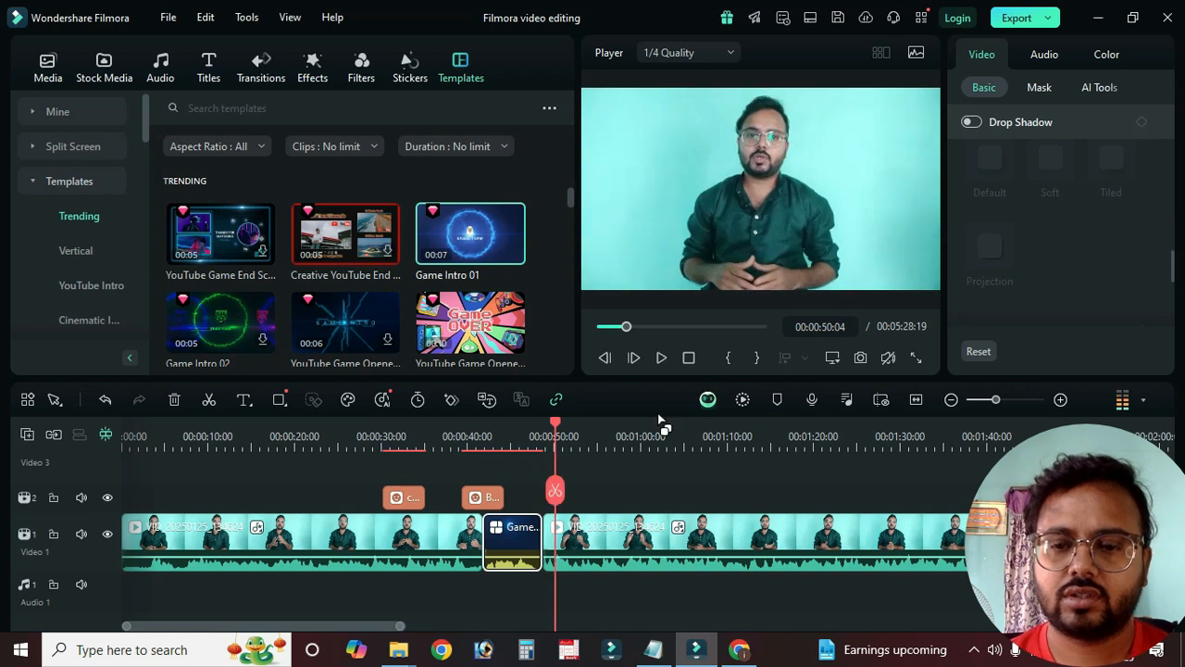
click(688, 358)
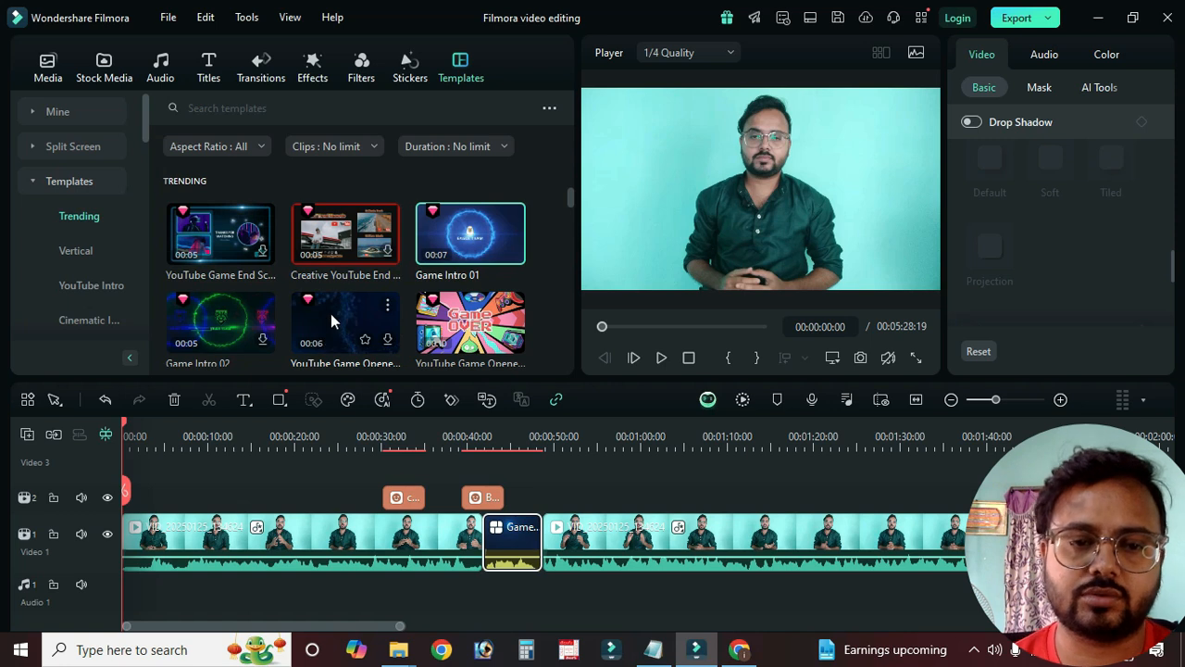
Step: Preview the Grunge YouTube Other template from the trending templates and place it at the start of video track 1
scroll(333, 314, down, 10)
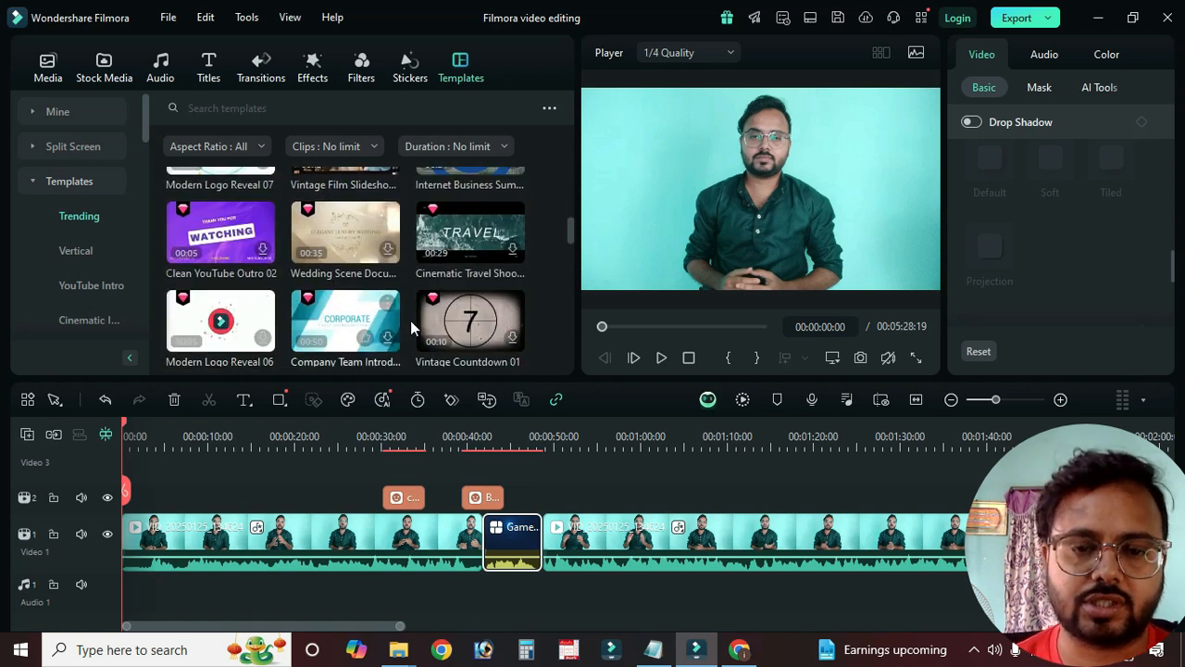
scroll(410, 321, down, 5)
scroll(381, 304, up, 3)
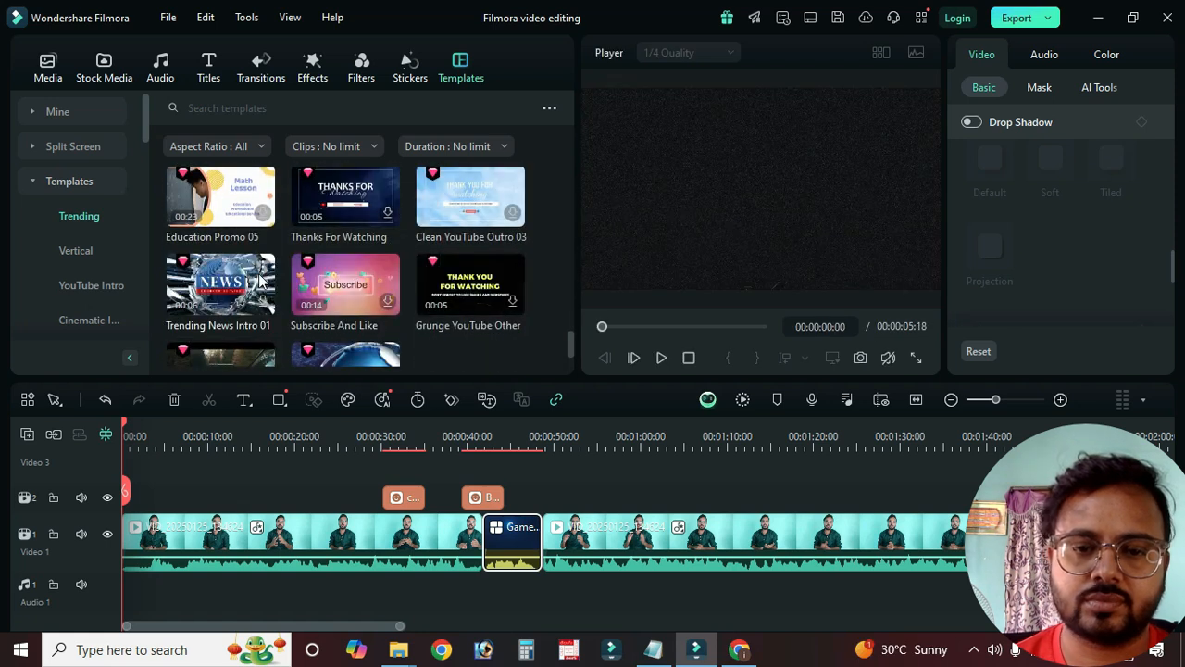
click(465, 290)
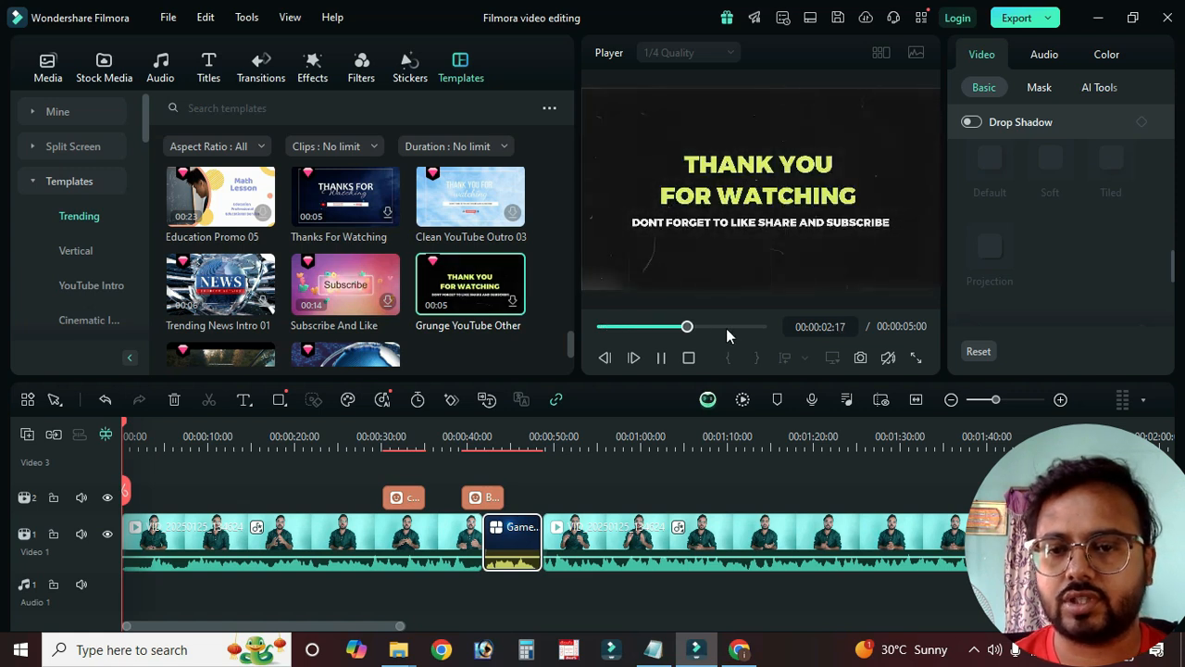
drag(471, 275, 597, 517)
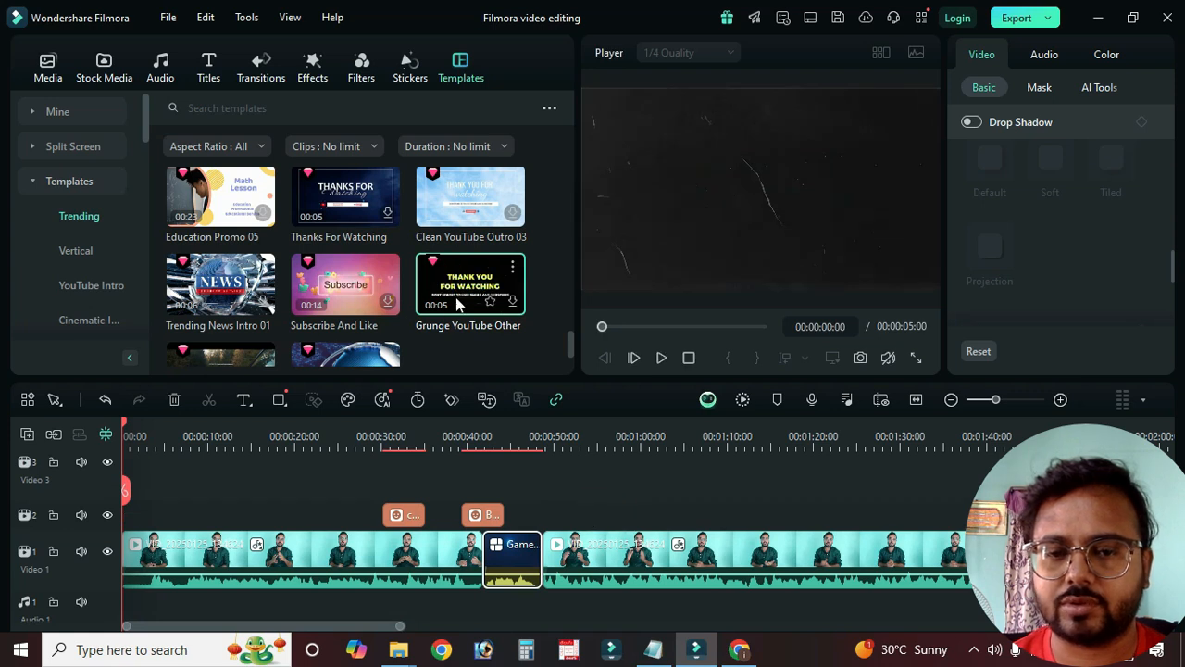
drag(455, 305, 149, 570)
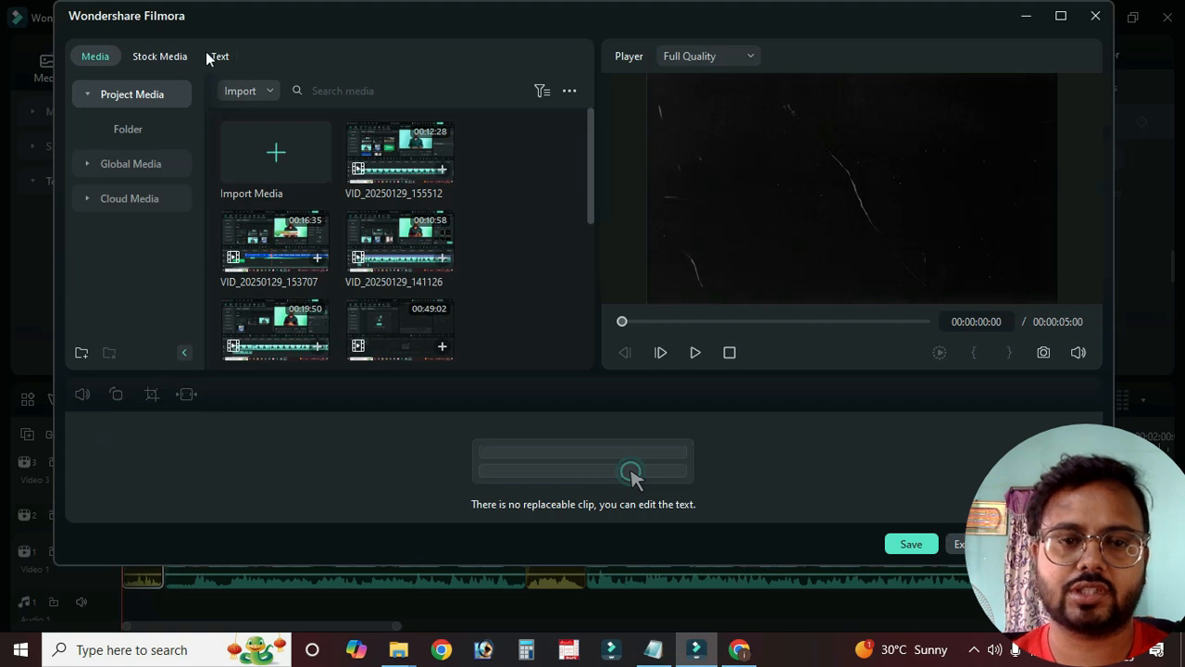
Step: Look through the template editor's stock media and extend the template's subscribe line with "to" and the creator's name
click(179, 58)
click(204, 55)
click(151, 56)
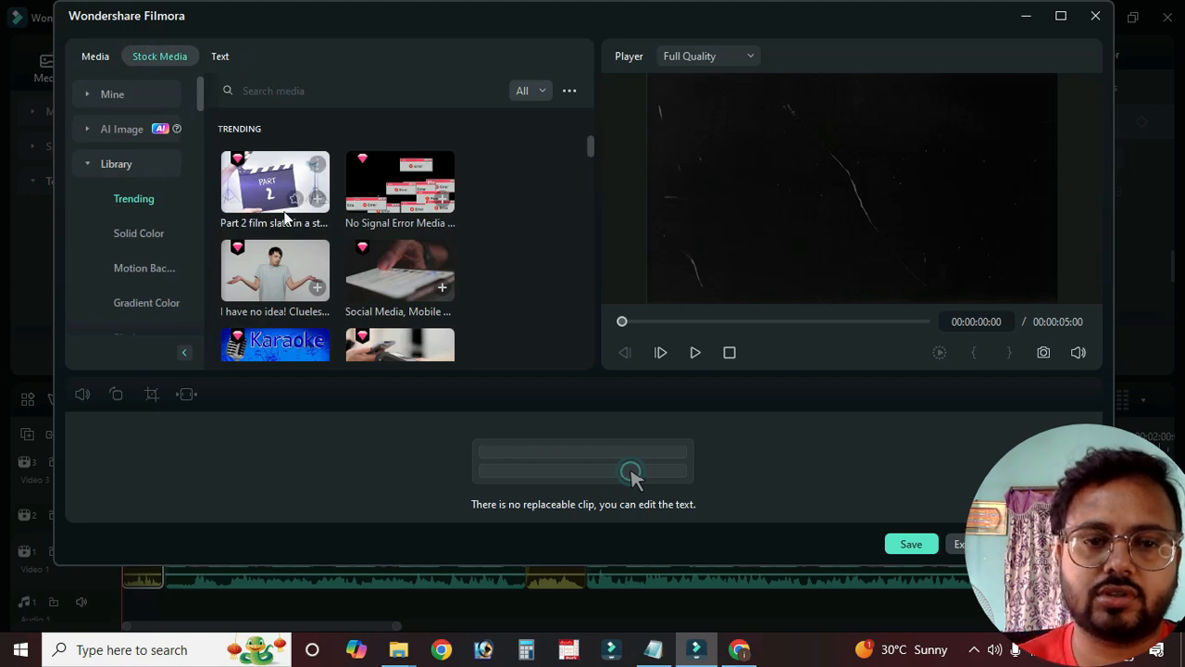
scroll(472, 244, down, 5)
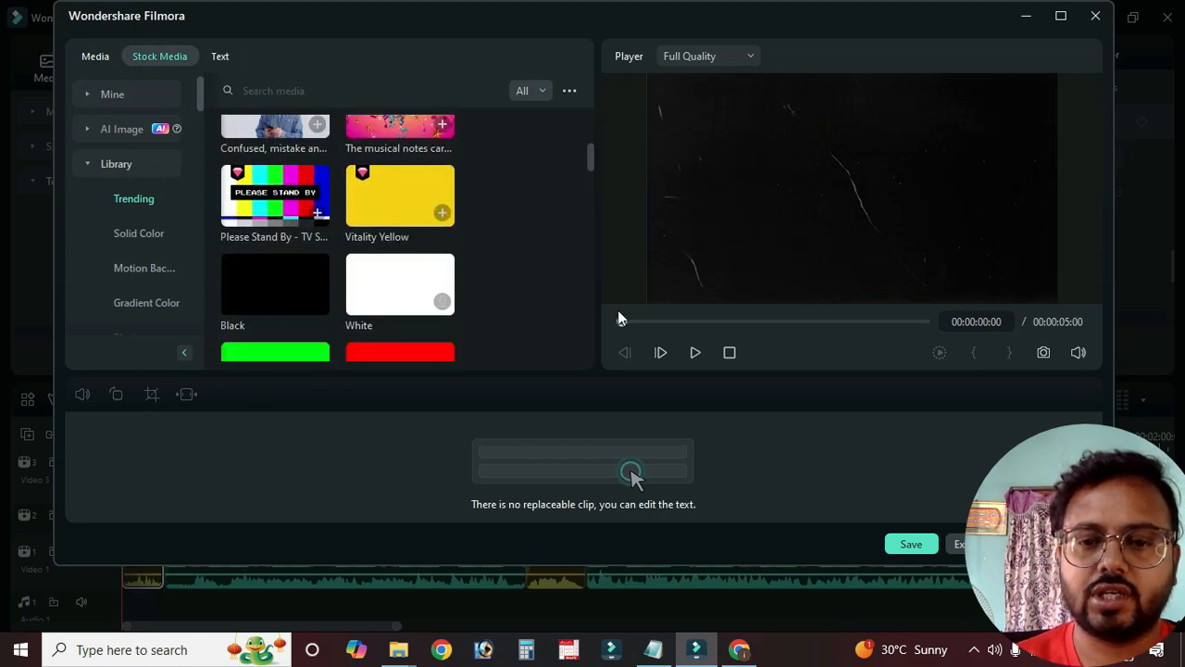
click(219, 57)
click(187, 125)
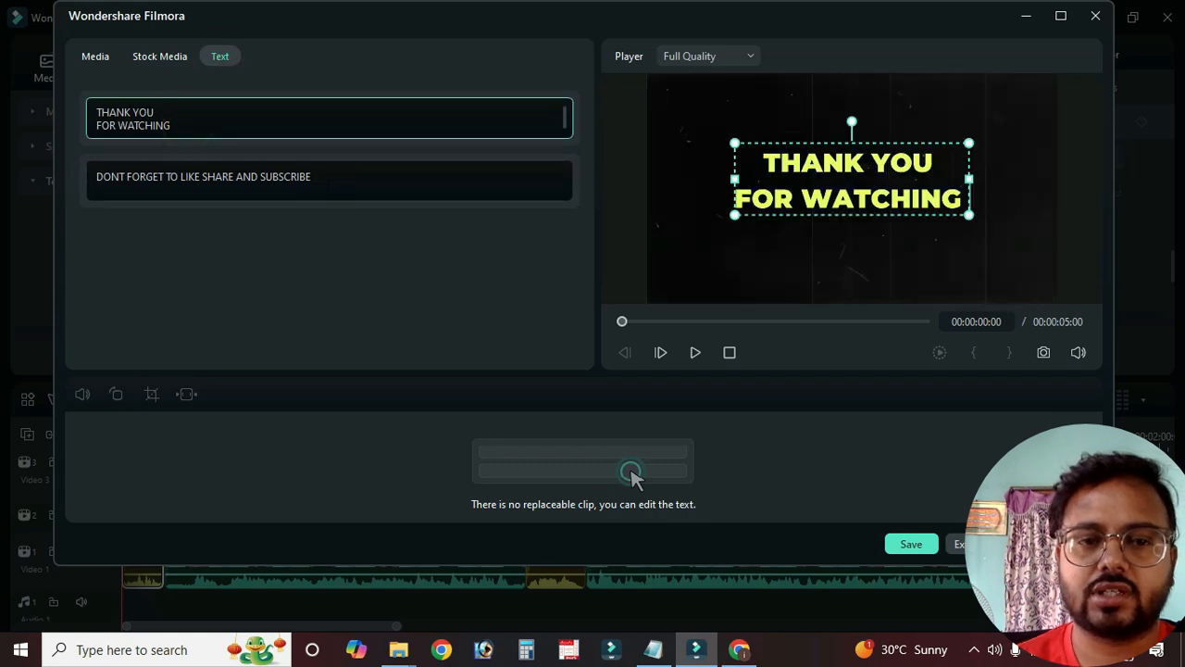
click(347, 176)
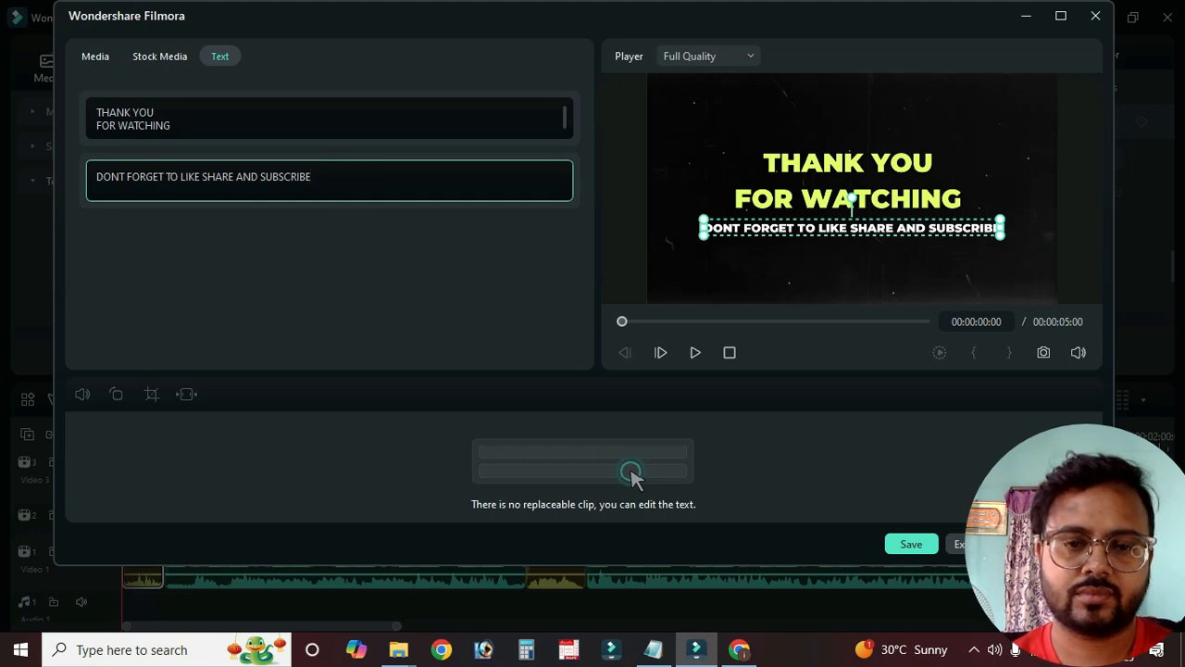
text(ti lmran)
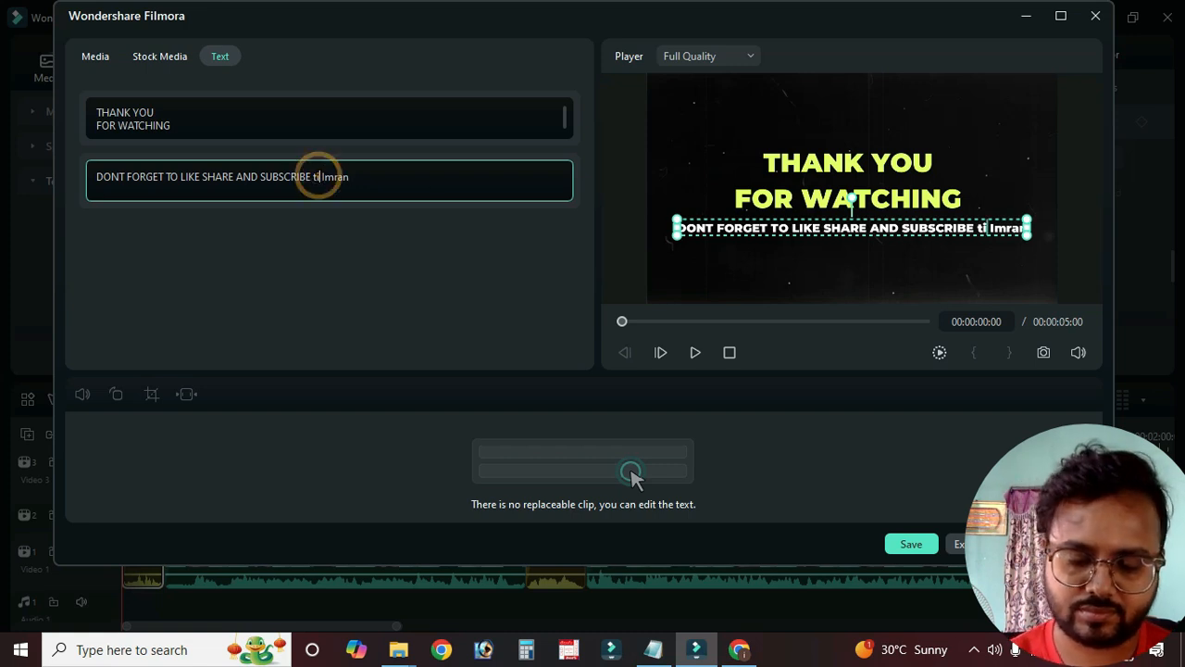
key(BackSpace)
text(o)
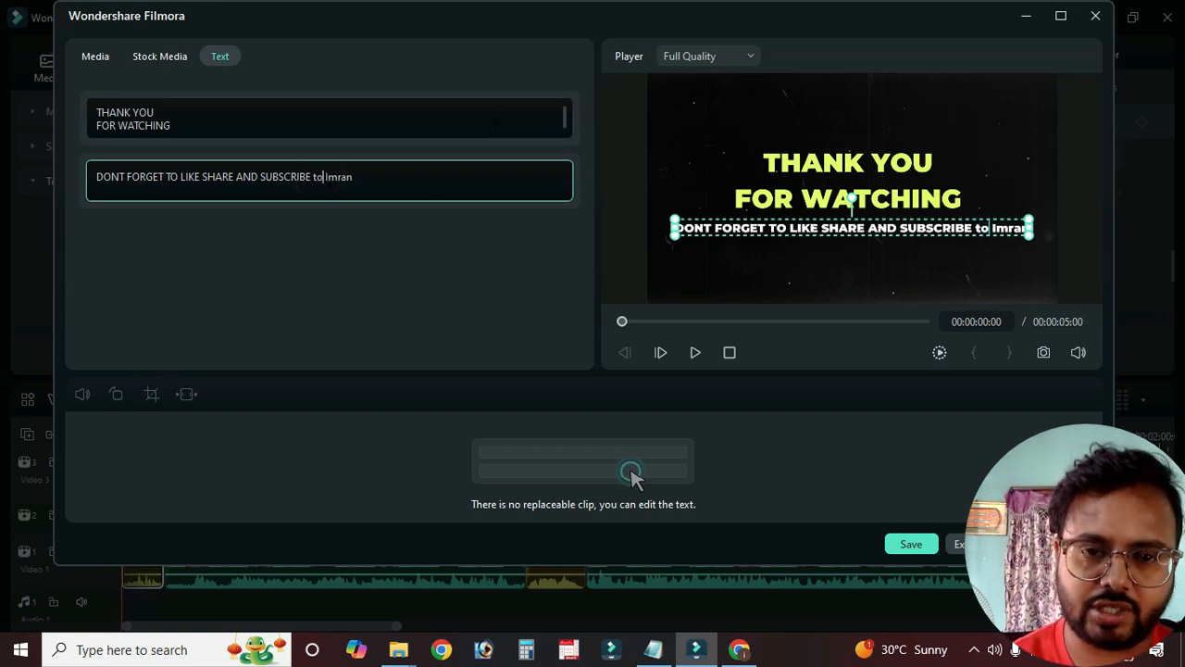
Step: Recheck the template's subscribe text line and expand the template into its separate layers on the timeline
click(366, 179)
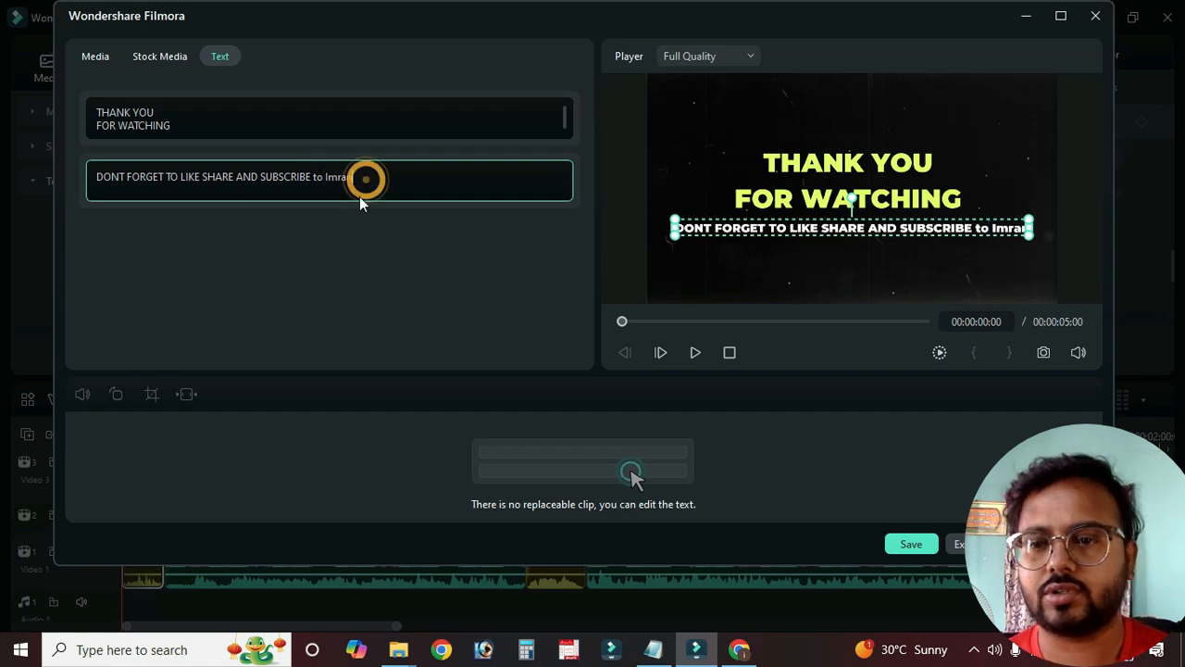
double_click(326, 176)
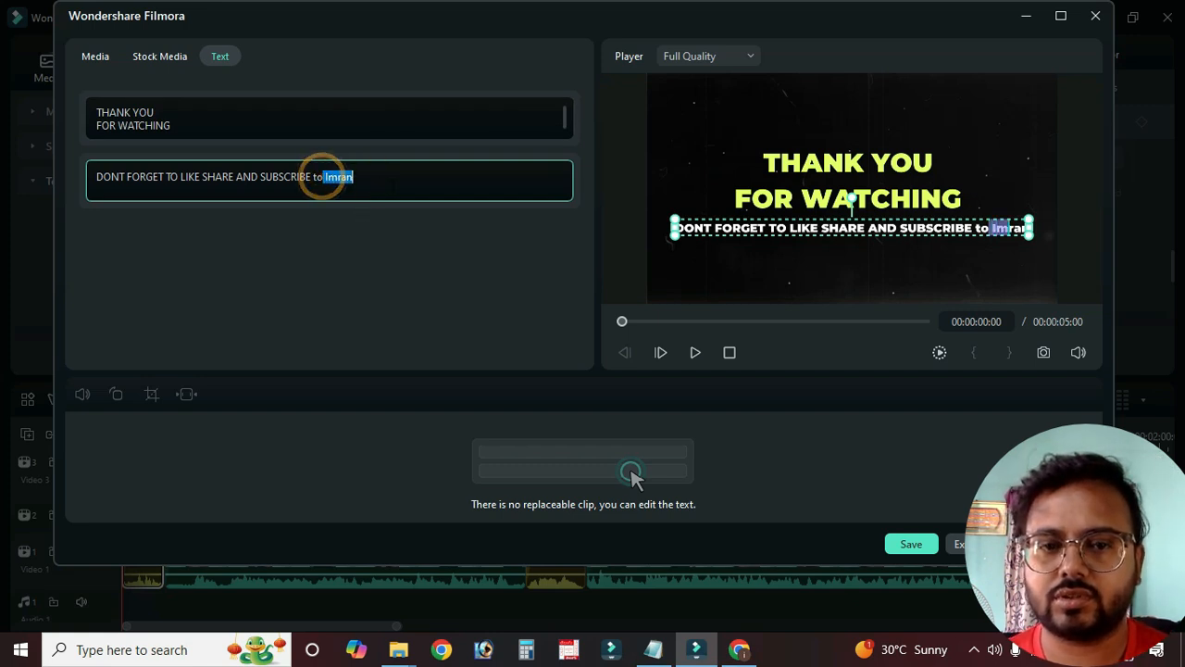
click(399, 182)
click(341, 179)
drag(383, 177, 132, 177)
click(399, 182)
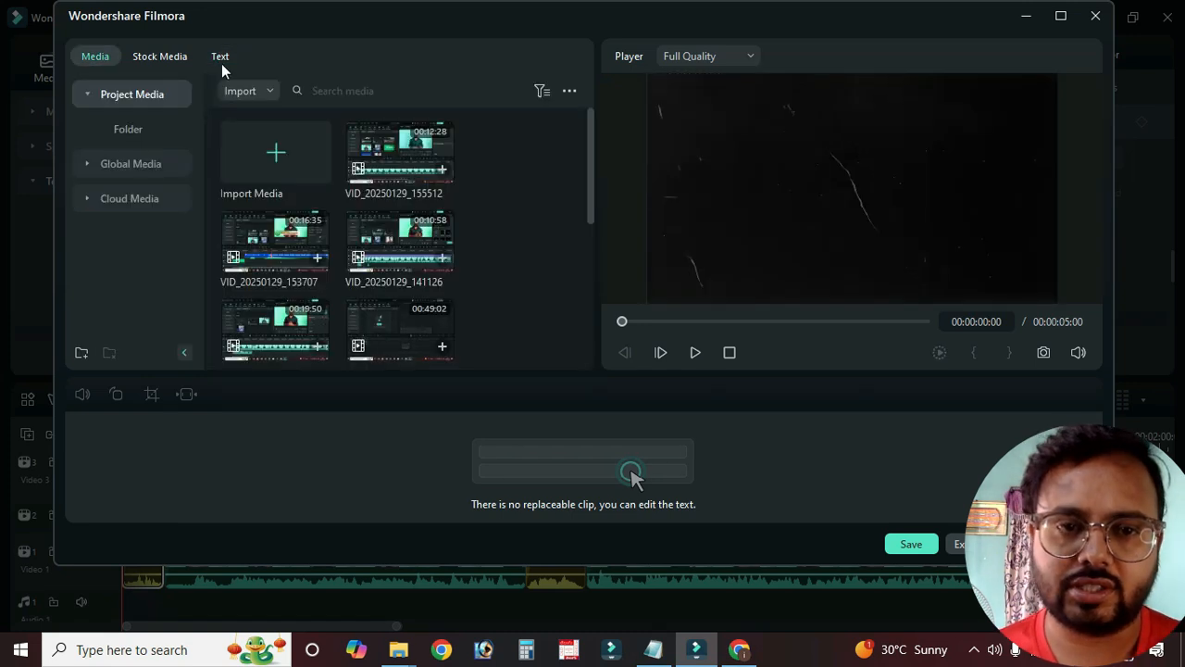
click(220, 58)
click(386, 177)
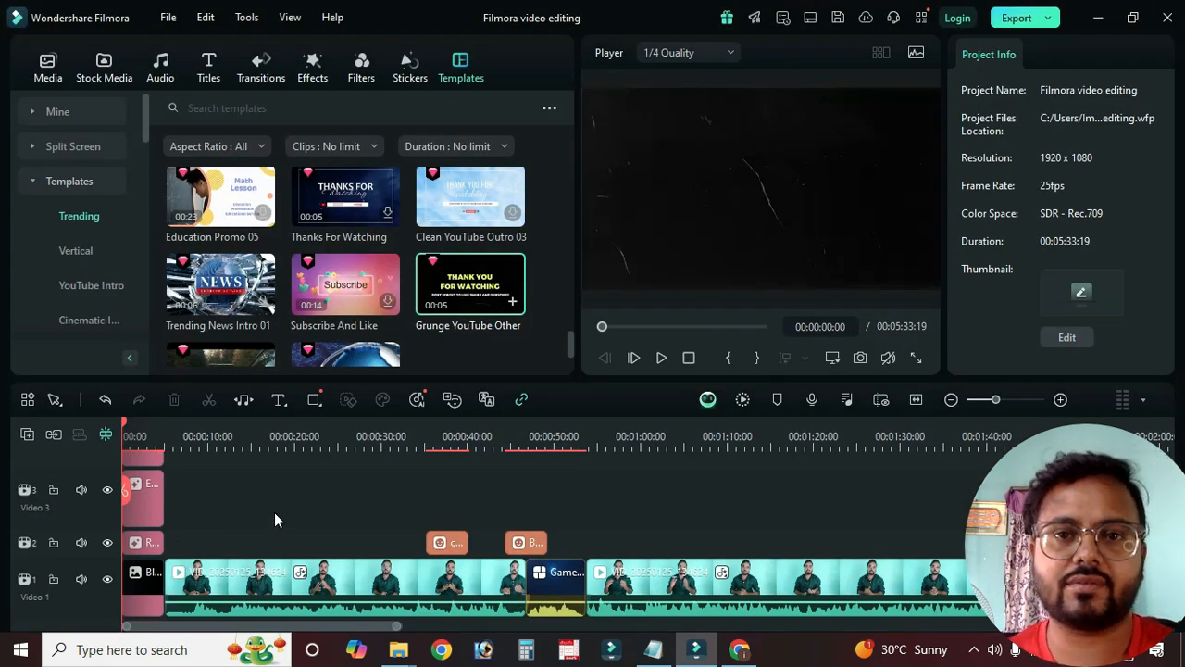
Step: Examine the subscribe text layer's settings and select the "THANK YOU FOR WATCHING" title with the playhead at about 3 seconds
scroll(269, 546, up, 3)
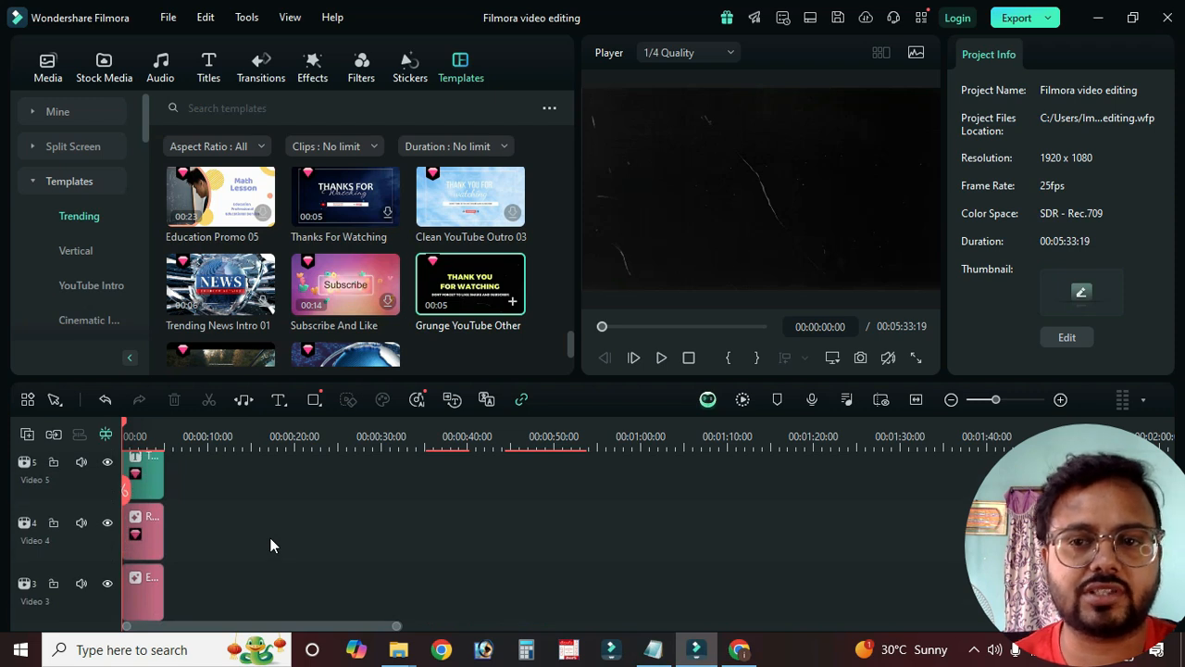
scroll(270, 537, up, 1)
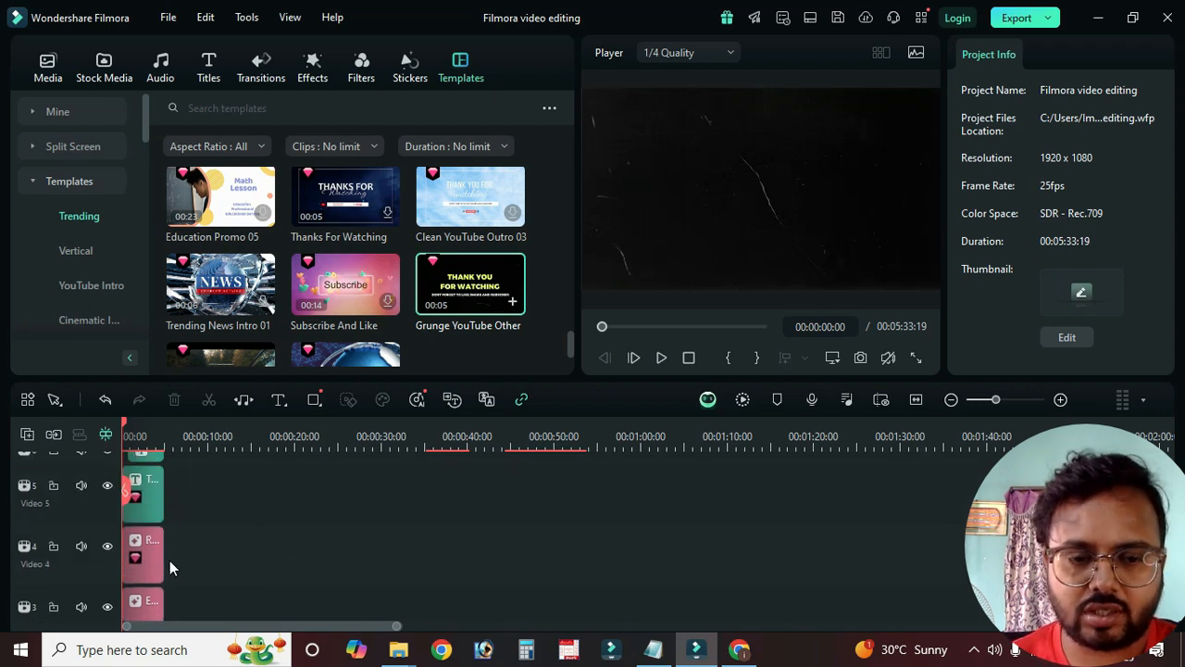
scroll(170, 560, up, 1)
click(143, 477)
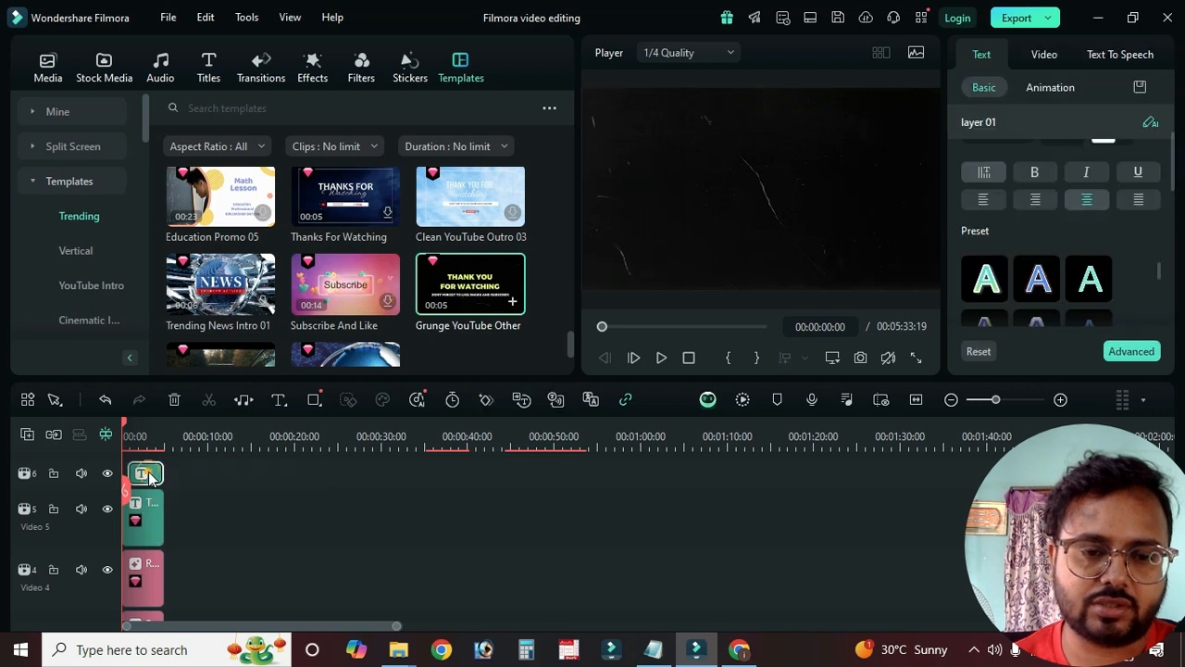
scroll(1005, 227, up, 2)
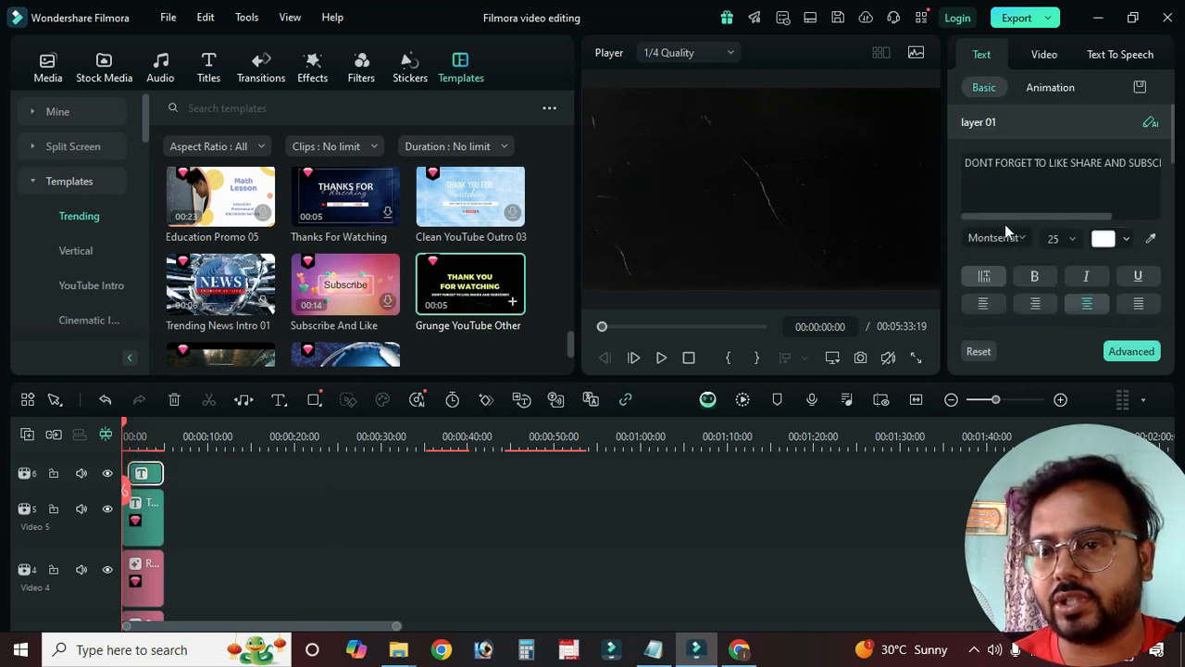
scroll(1110, 243, down, 2)
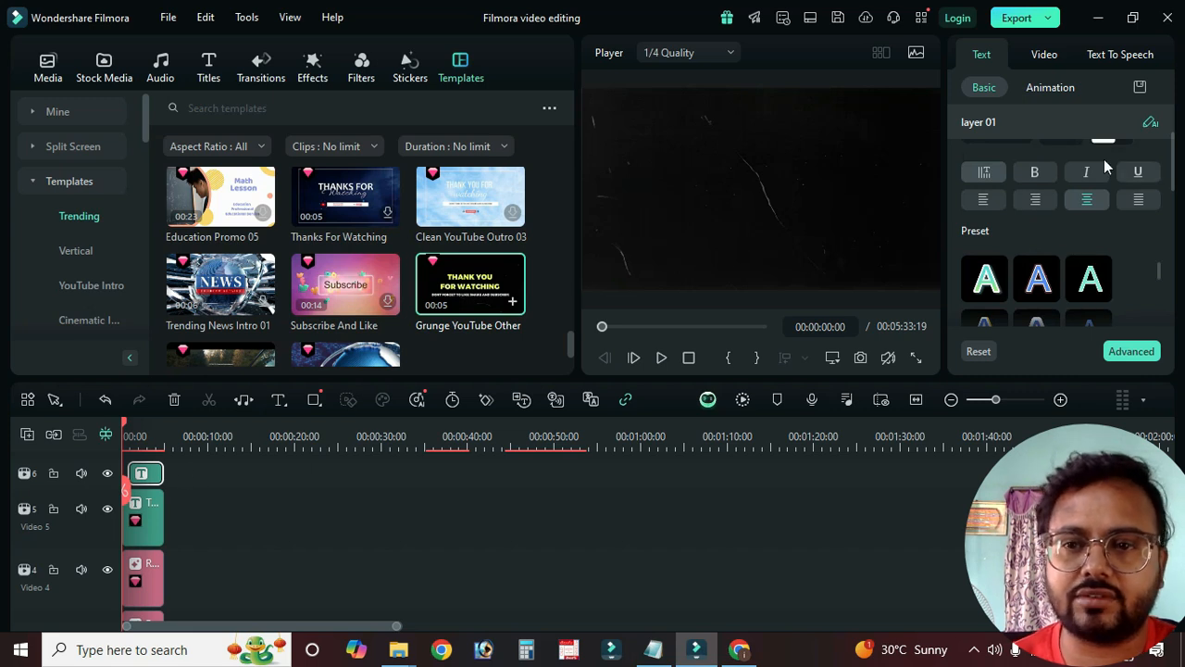
click(148, 435)
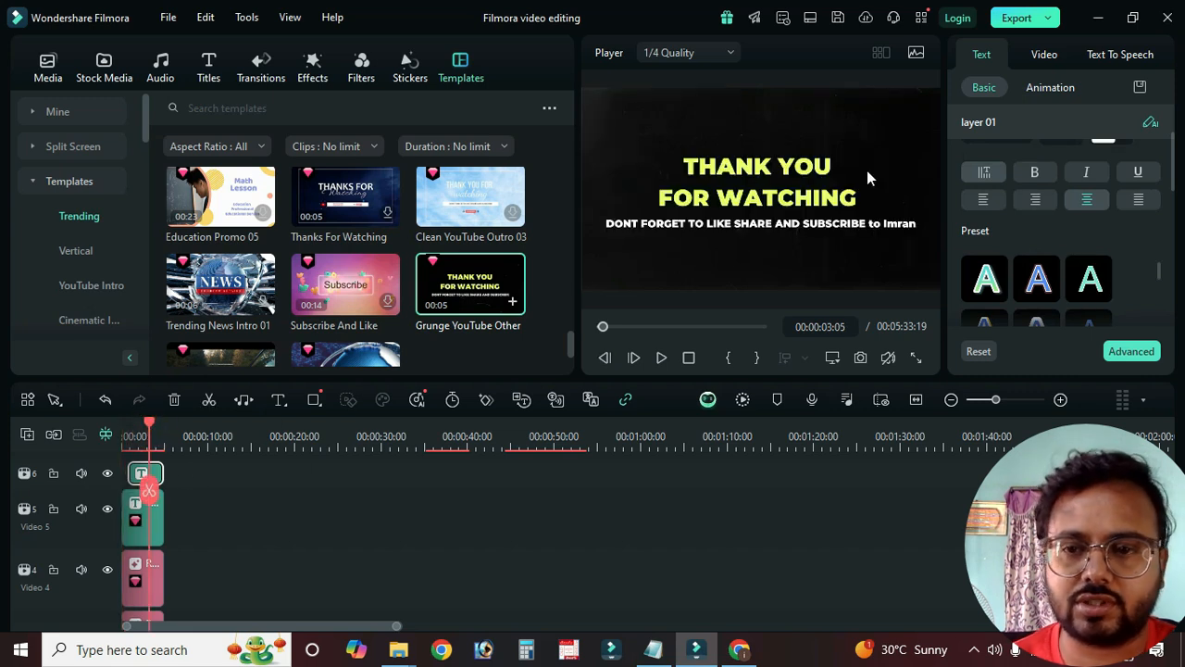
click(760, 174)
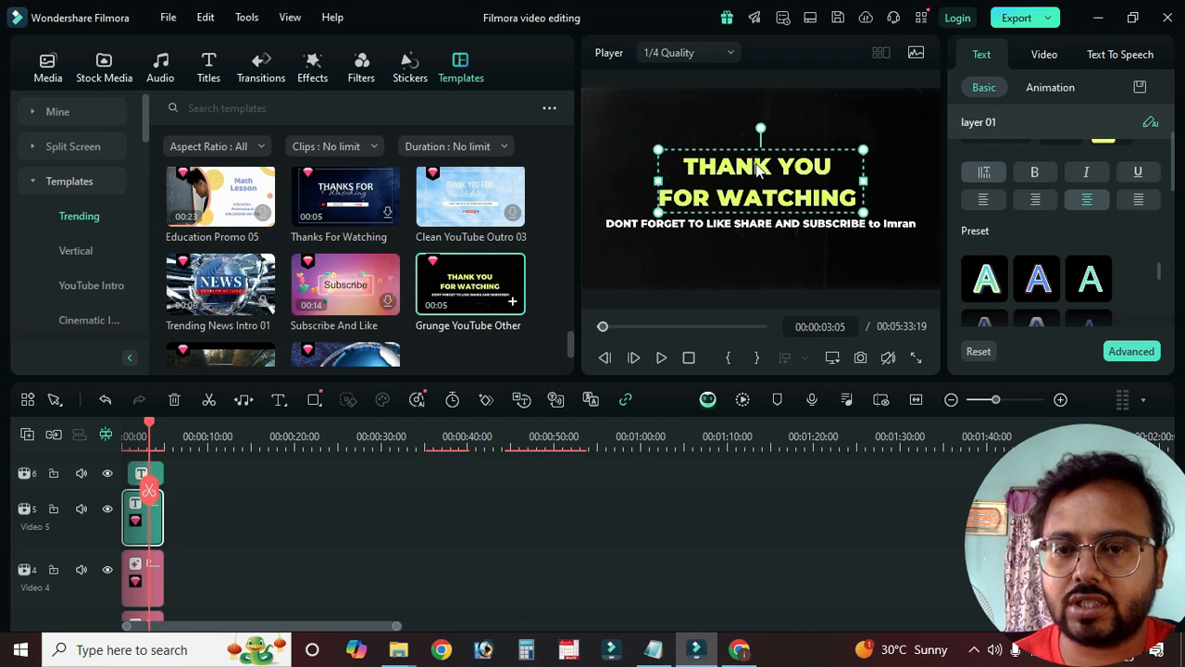
Step: Restyle the "THANK YOU FOR WATCHING" title with the red text preset that has a glowing yellow outline
scroll(1078, 279, down, 1)
click(1088, 285)
scroll(1090, 290, down, 1)
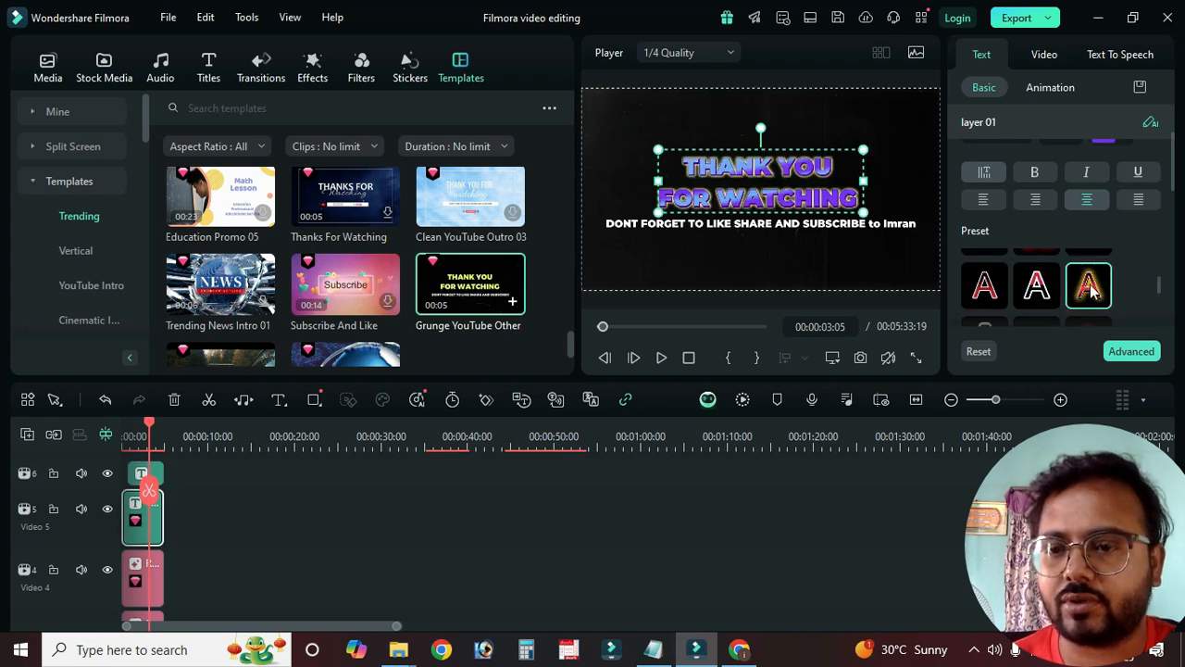
click(1089, 286)
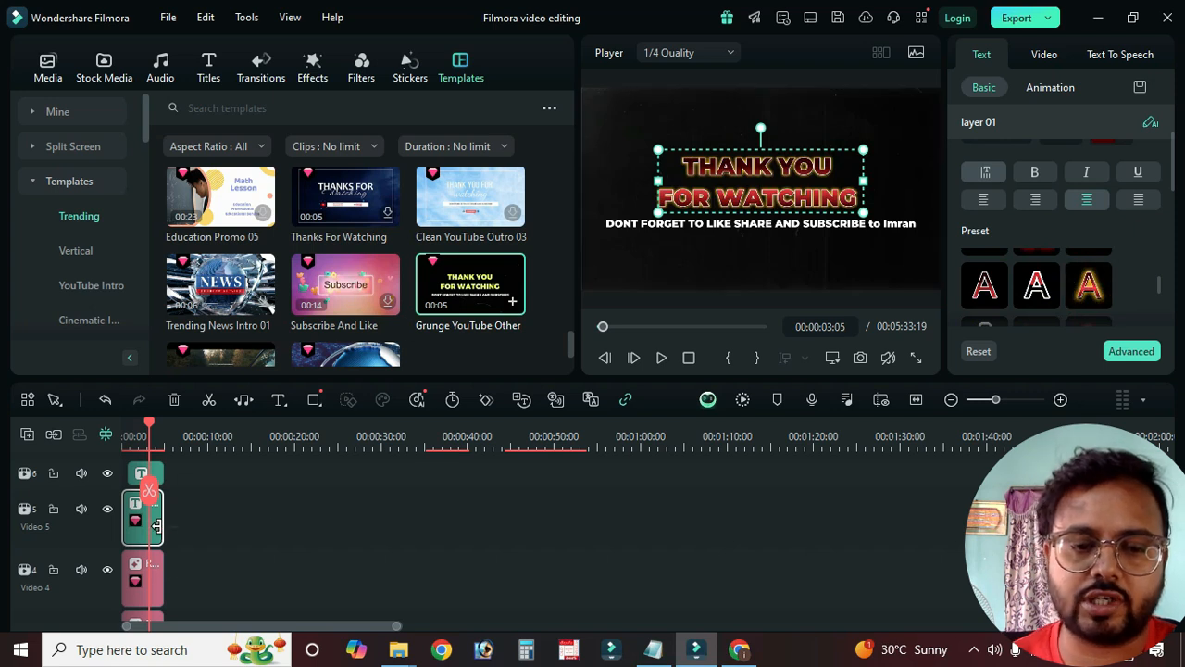
click(156, 526)
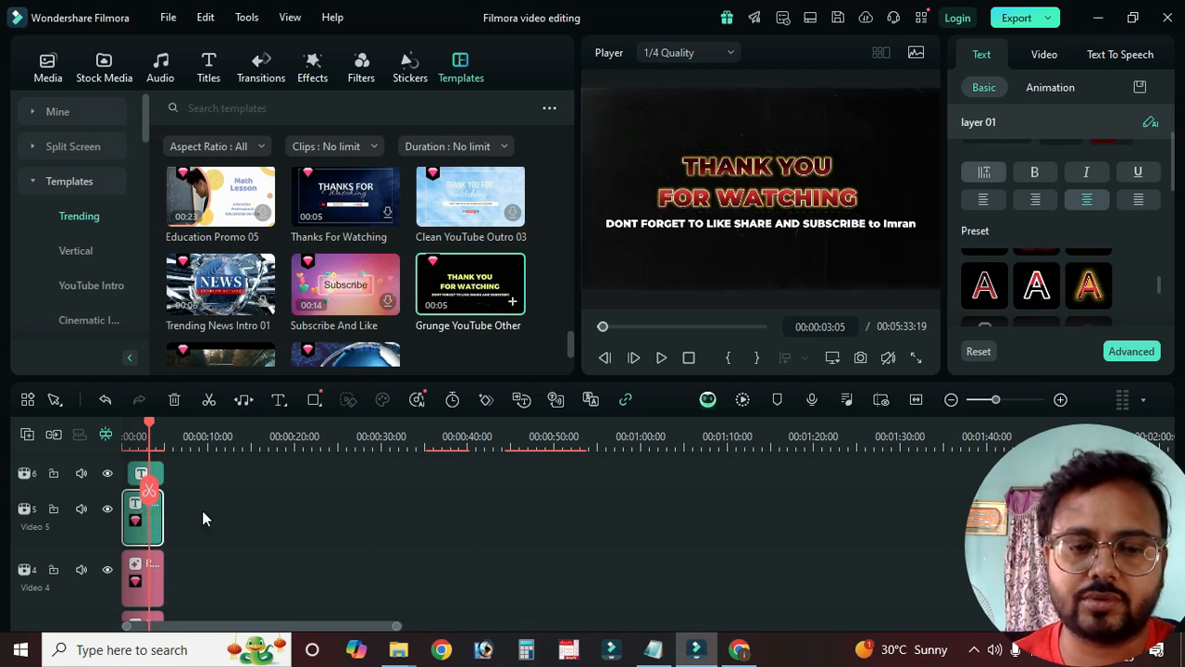
Step: Set the opacity of the Retro Noise Overlay effect on video track 4 to 18%
click(135, 569)
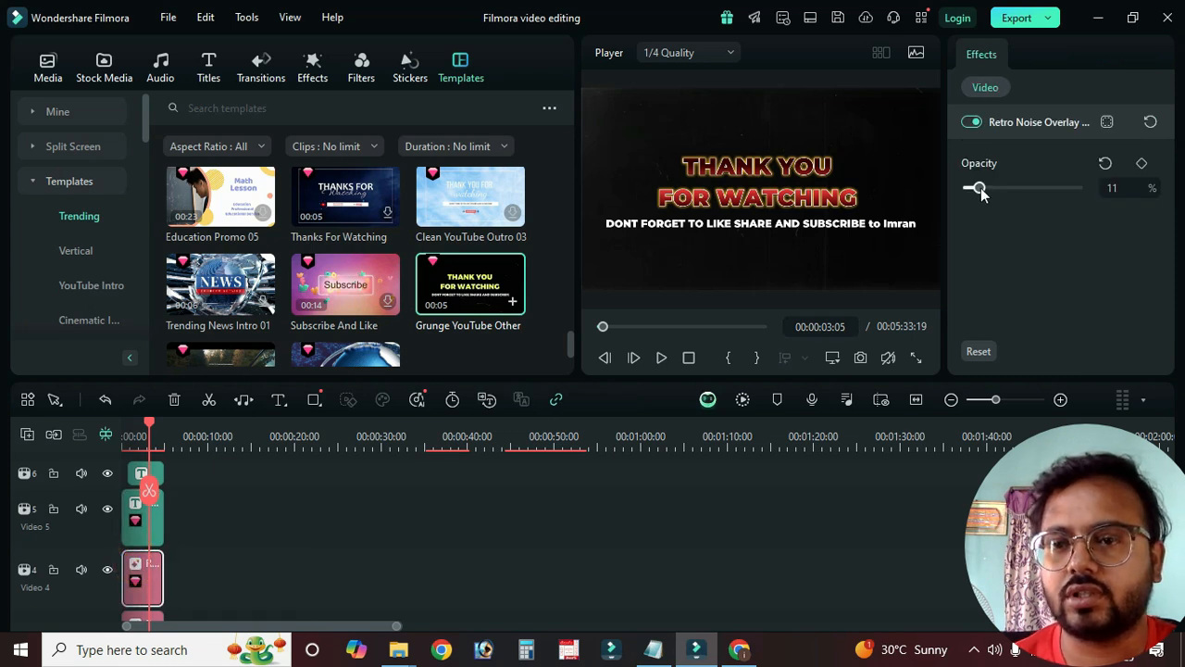
mouse_move(982, 192)
mouse_down()
mouse_move(1077, 189)
mouse_move(989, 191)
mouse_up()
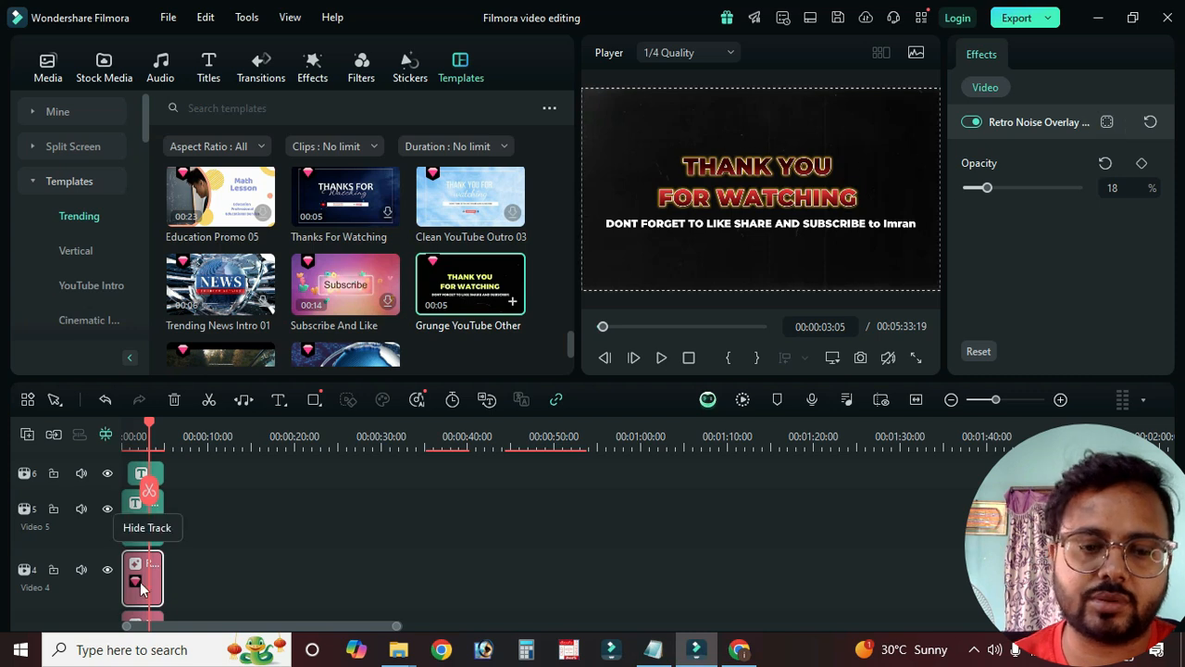
click(152, 507)
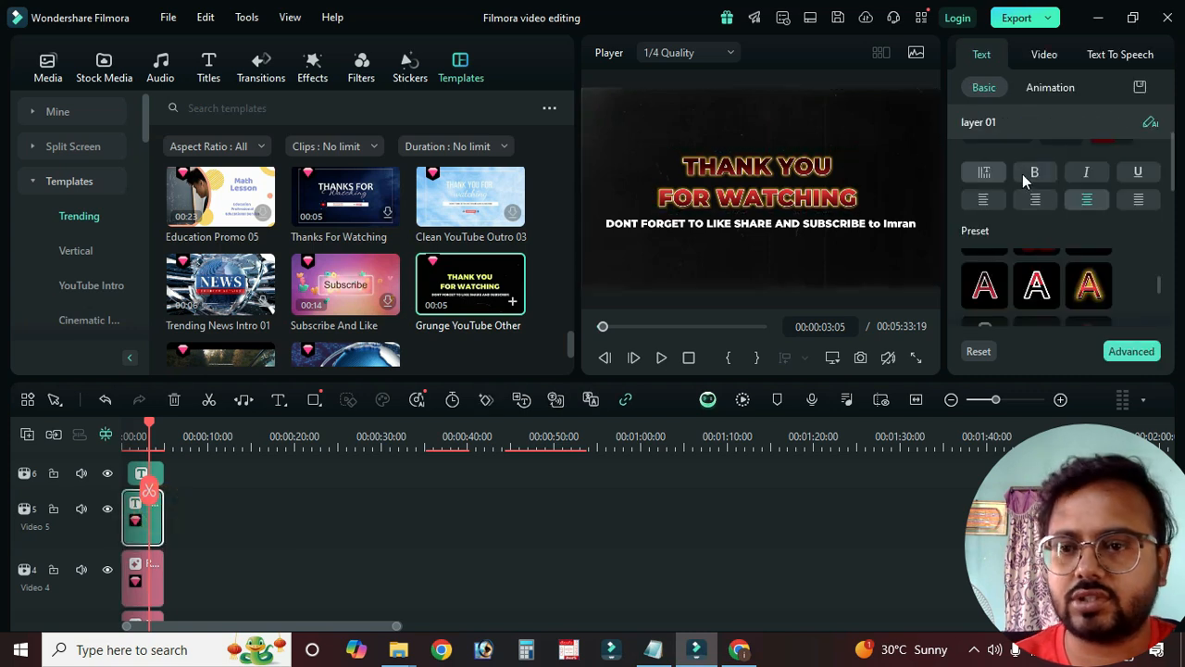
Step: Raise the opacity of the Extremely Dirty Film effect on track 3 and of the effect layer on track 2
click(154, 588)
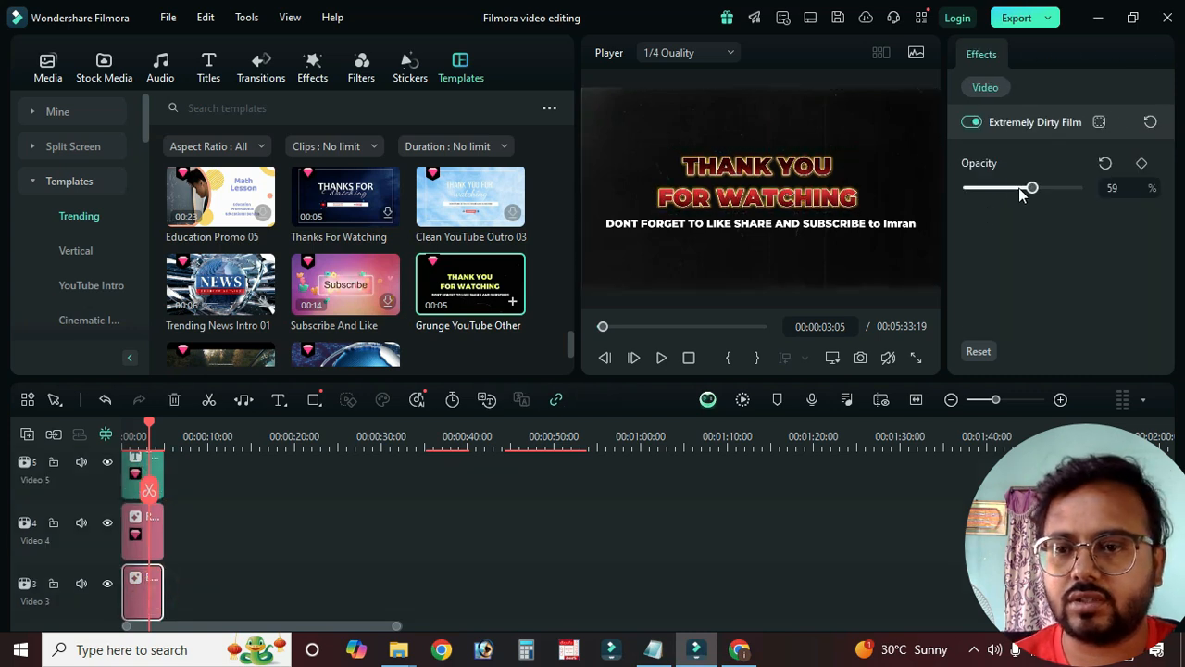
drag(1033, 189, 1072, 188)
scroll(198, 516, down, 2)
click(135, 542)
drag(1002, 188, 1025, 188)
scroll(198, 589, down, 1)
Step: Try the drop shadow on the template's black background image and switch it off again
click(143, 565)
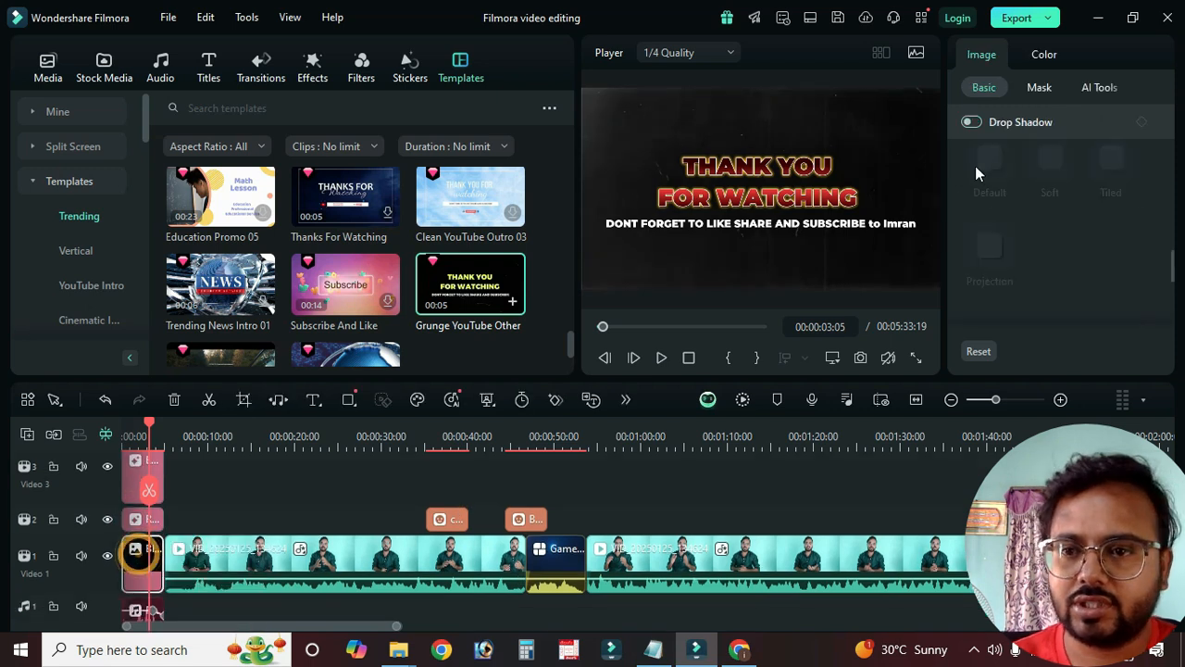
click(970, 122)
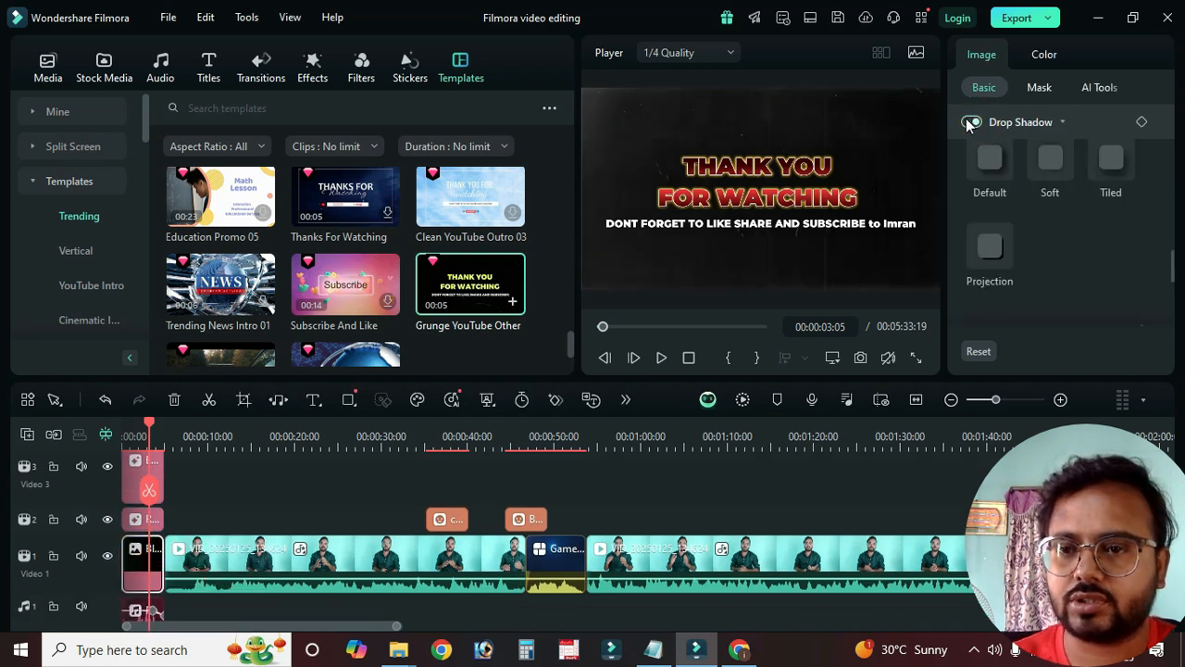
click(968, 122)
scroll(340, 510, up, 4)
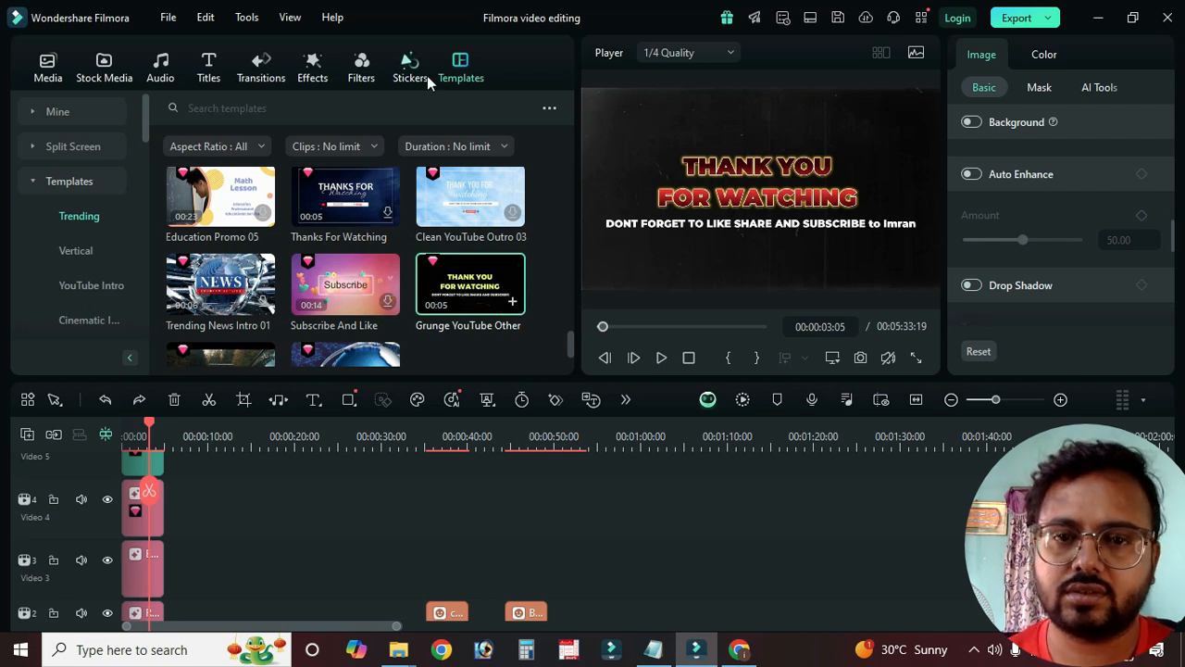
Step: Place the basic Split Screen 4 template on video track 2 near the timeline start, above the talking-head clip, and scrub through it
click(33, 146)
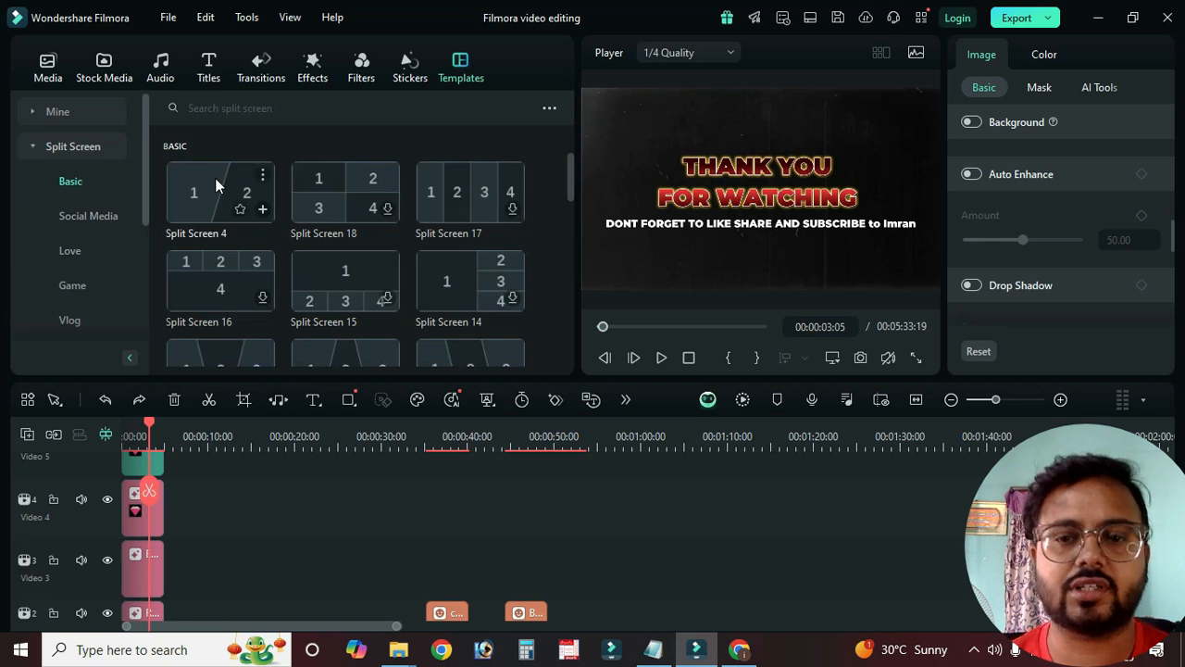
scroll(352, 478, down, 2)
scroll(397, 472, up, 3)
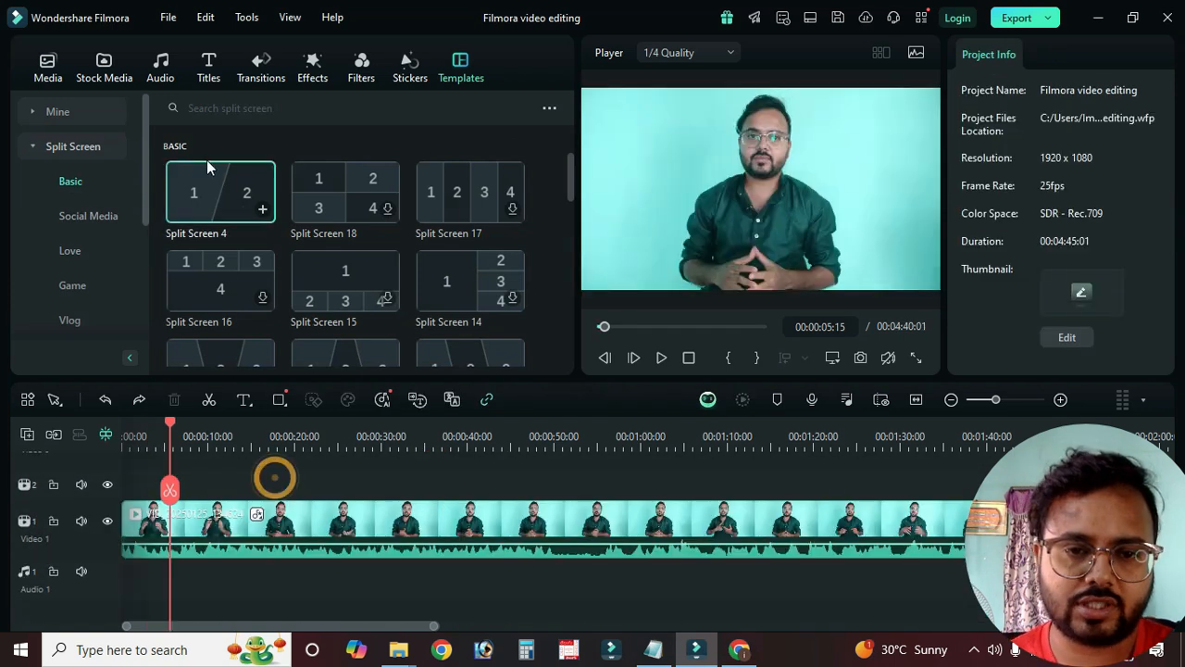
drag(220, 192, 134, 505)
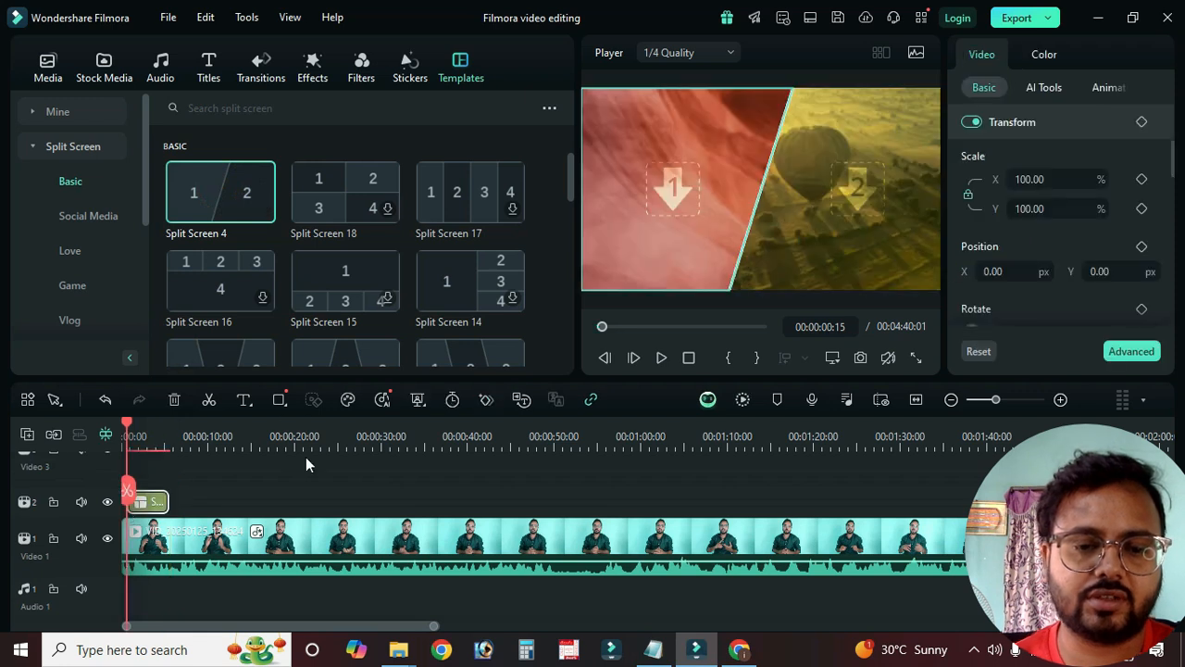
click(131, 428)
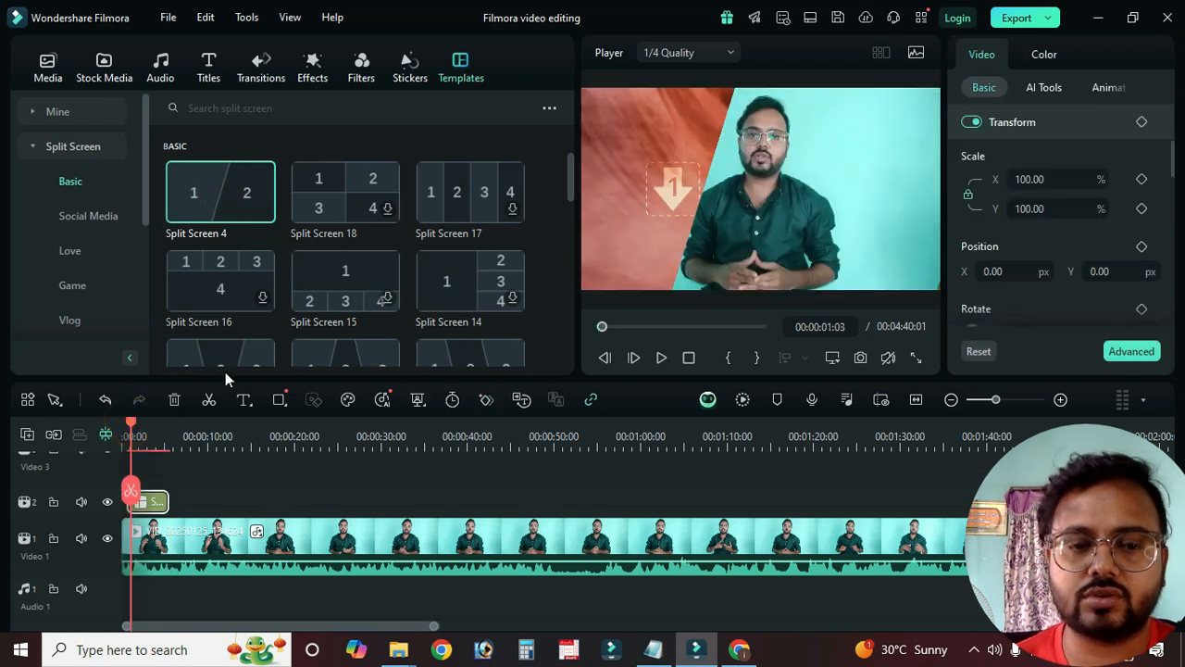
drag(130, 424, 142, 425)
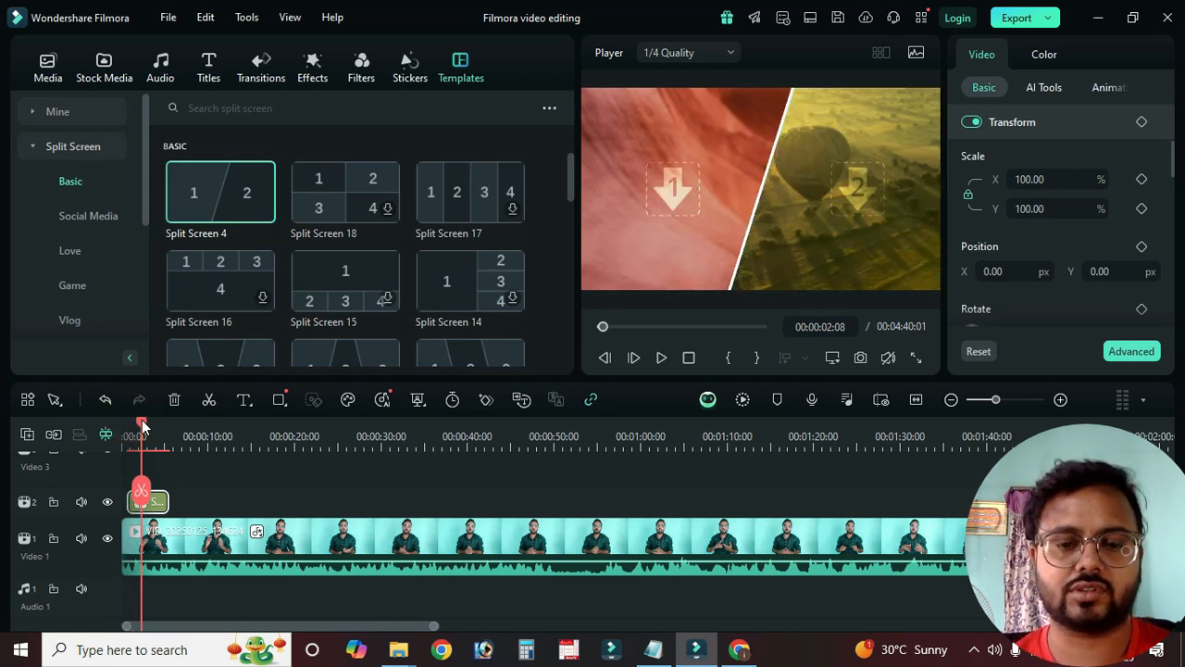
Step: Extend the Split Screen 4 clip on video track 2 to 00:00:09:23 and make that track taller
drag(263, 556, 256, 516)
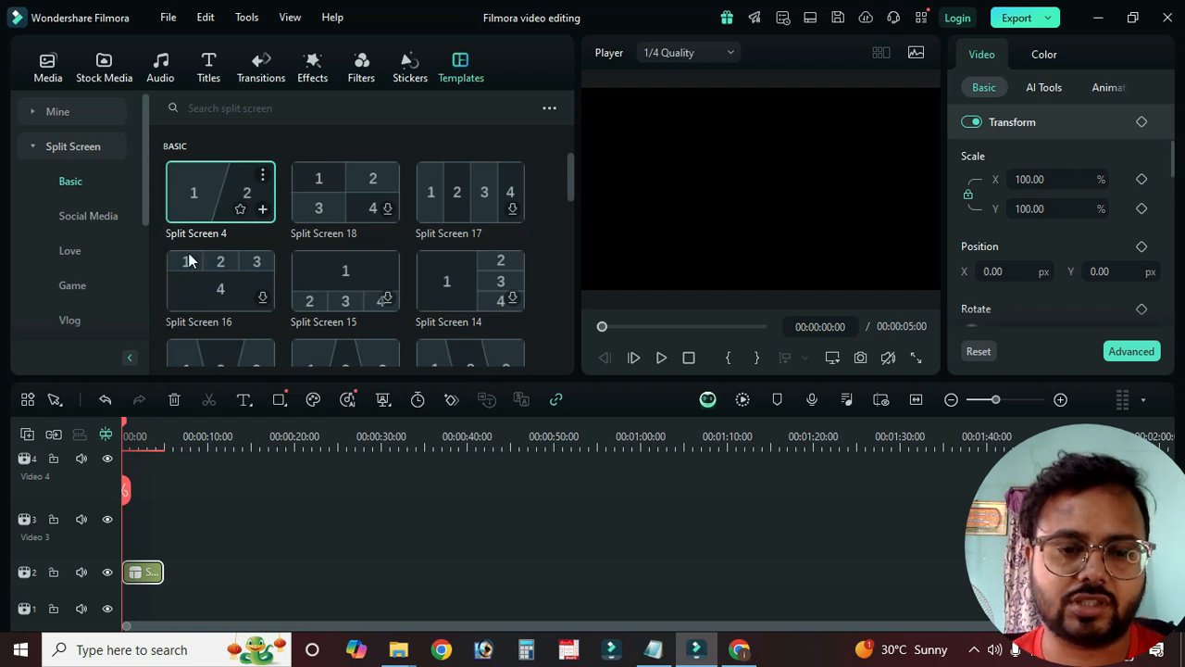
drag(162, 572, 206, 573)
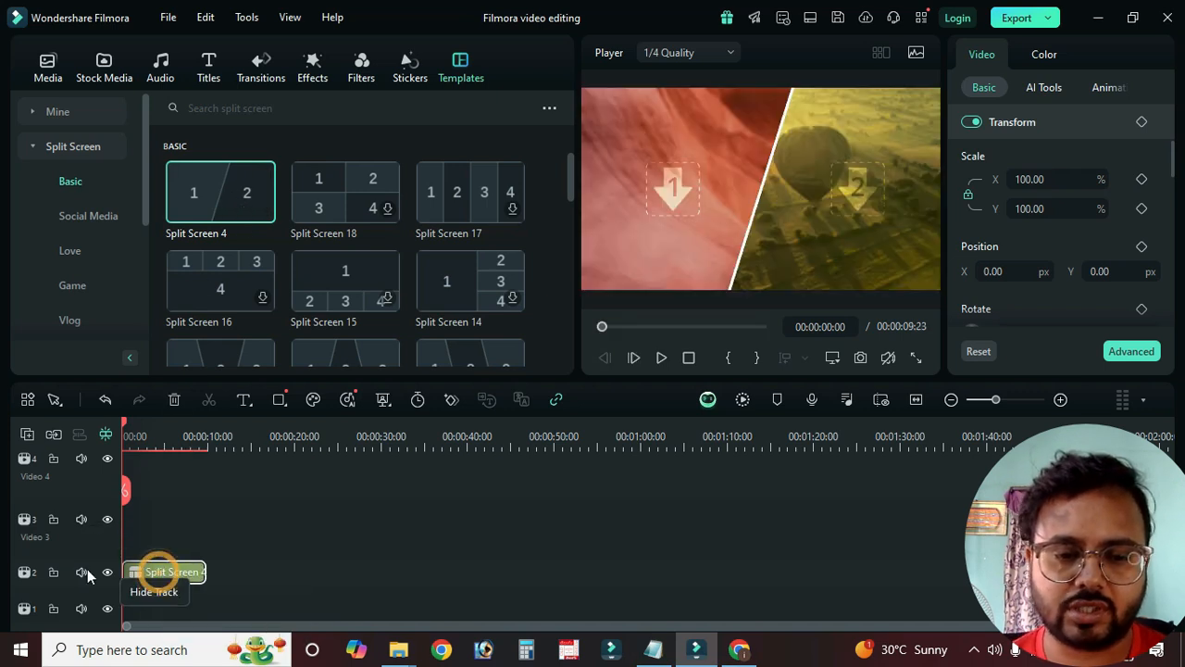
drag(94, 555, 105, 514)
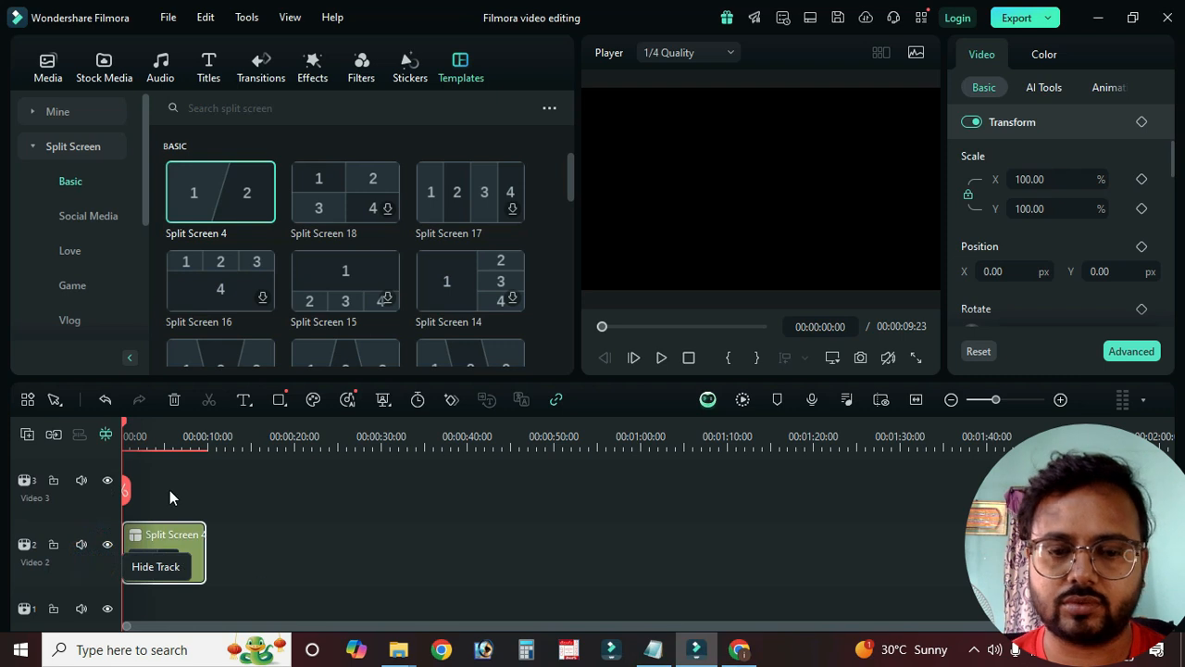
Step: With the playhead at 6 seconds, fill pane 1 of the split screen with the talking-head clip VID_20250125_134624
click(172, 431)
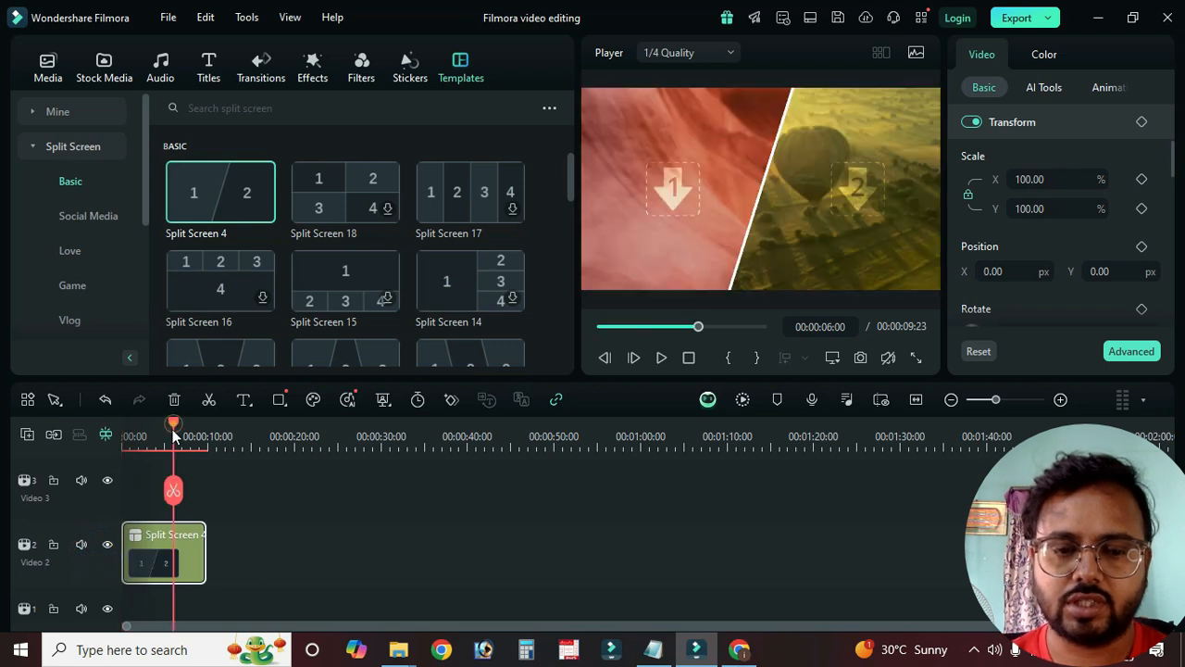
click(672, 186)
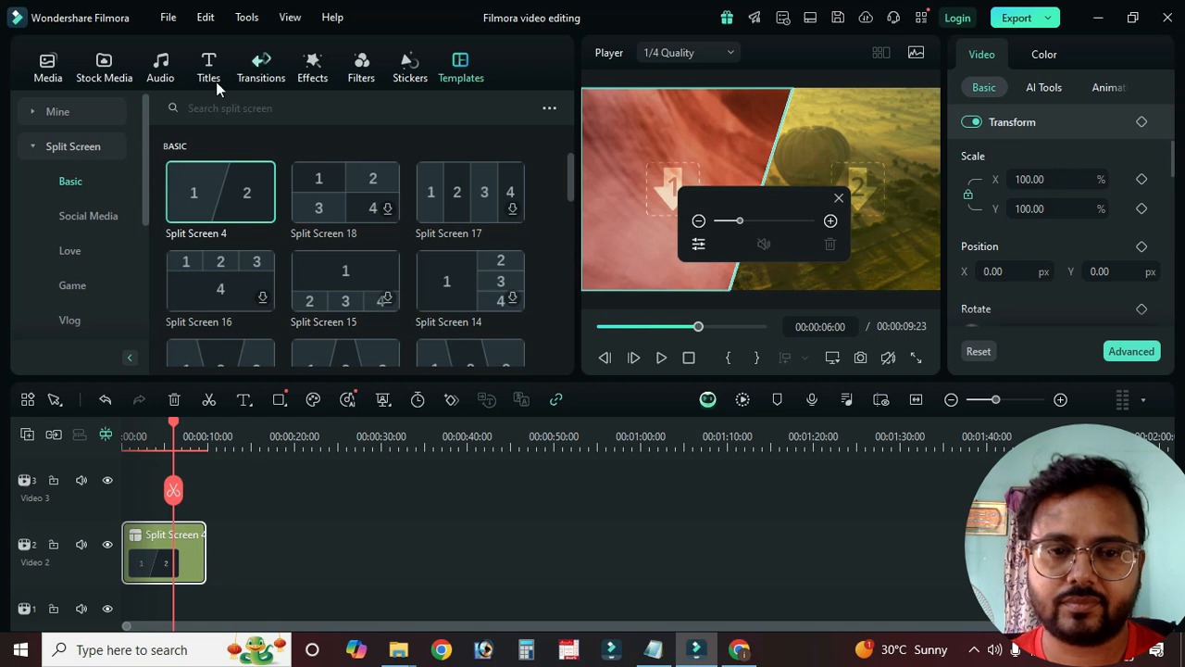
click(47, 62)
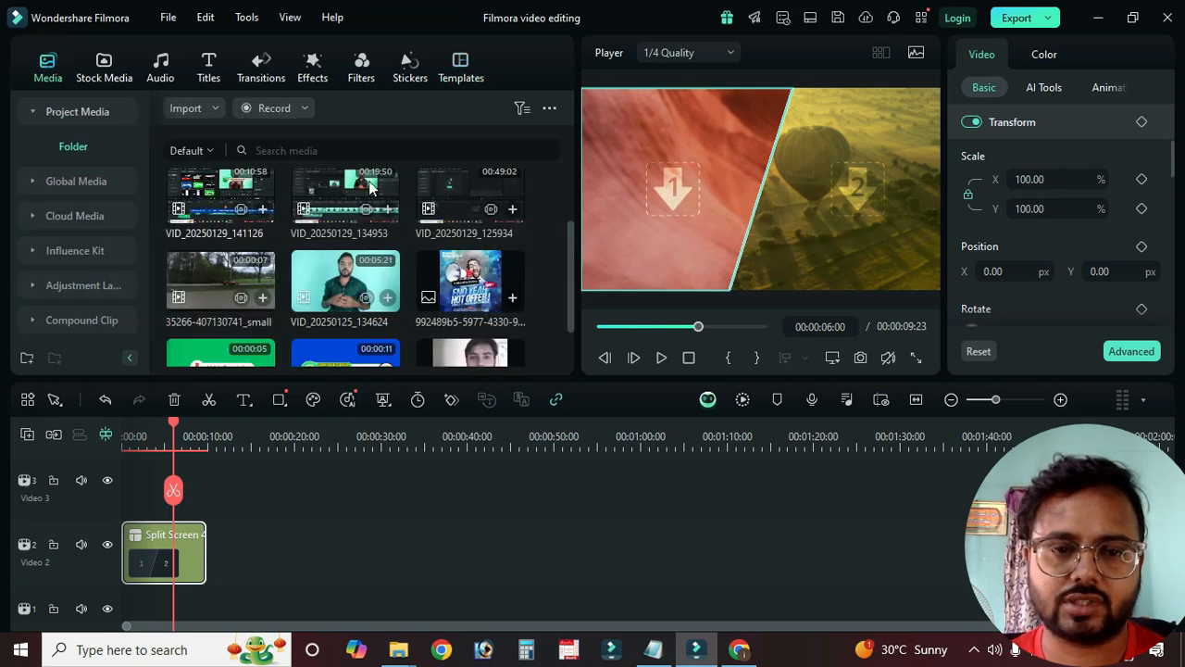
drag(344, 280, 650, 215)
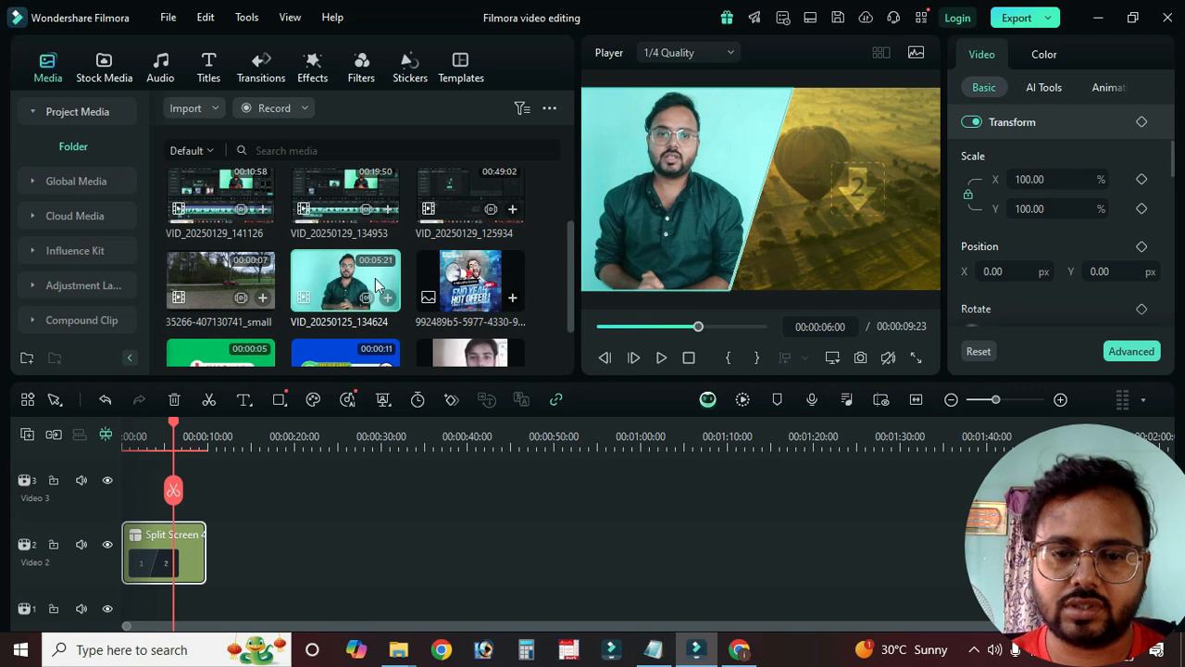
scroll(352, 287, down, 1)
scroll(319, 310, up, 4)
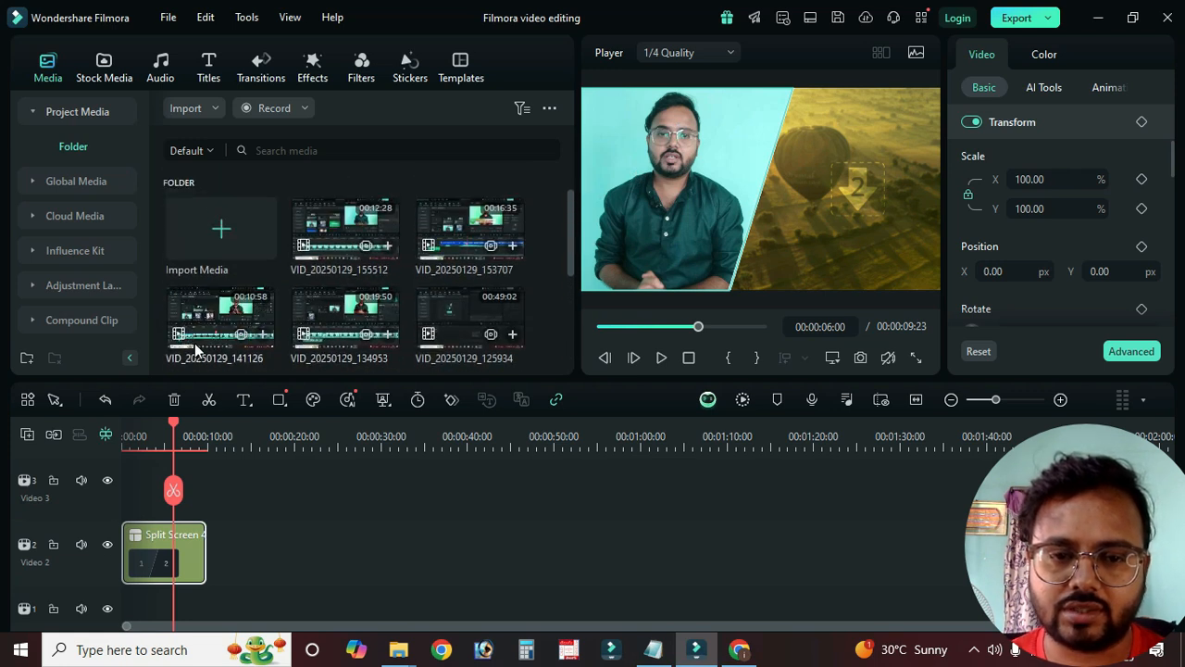
scroll(194, 349, down, 2)
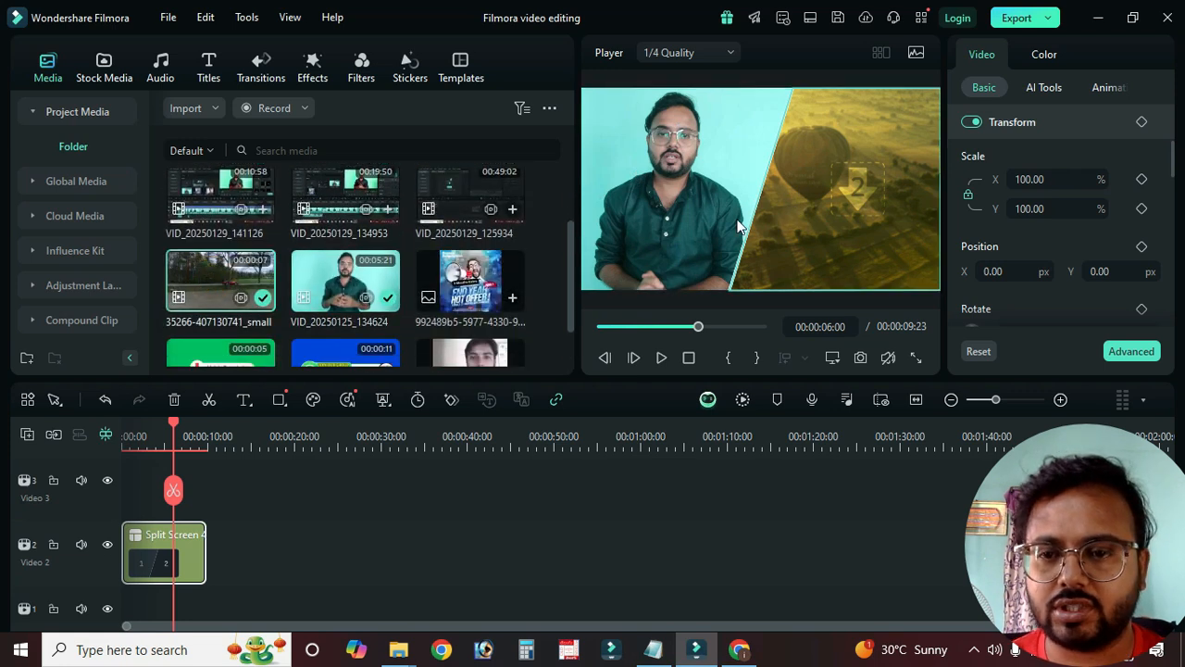
drag(853, 206, 828, 194)
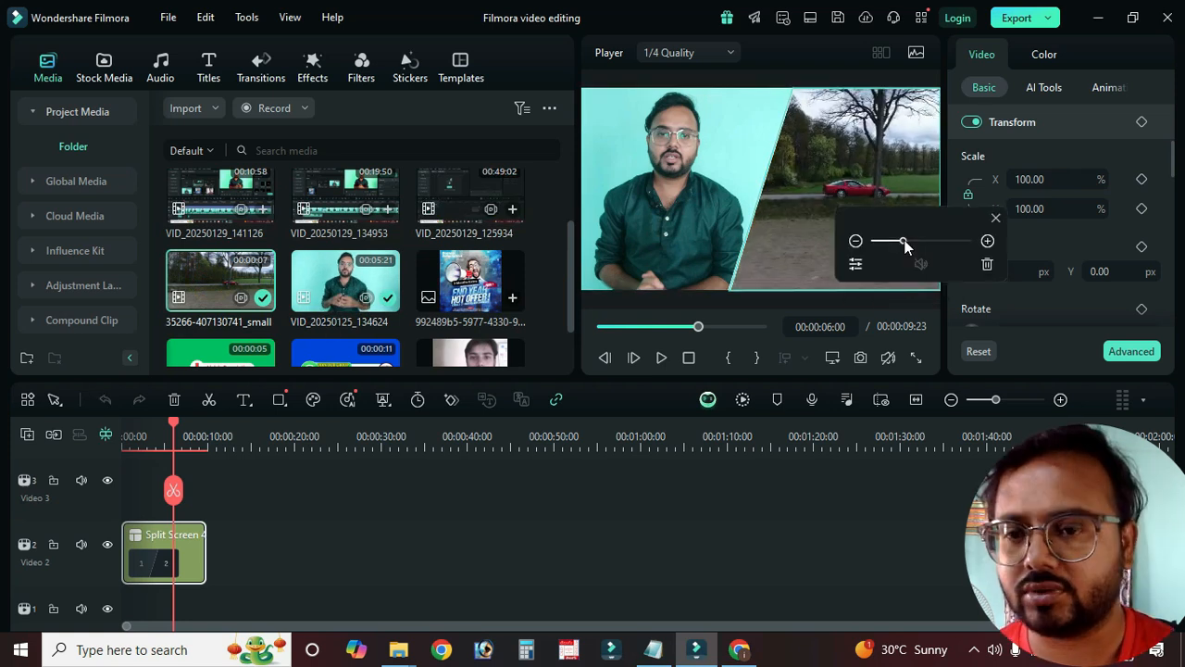
Step: Adjust the zoom and position of the red car clip inside pane 2 of the split screen
mouse_move(905, 243)
mouse_down()
mouse_move(892, 239)
mouse_move(912, 242)
mouse_up()
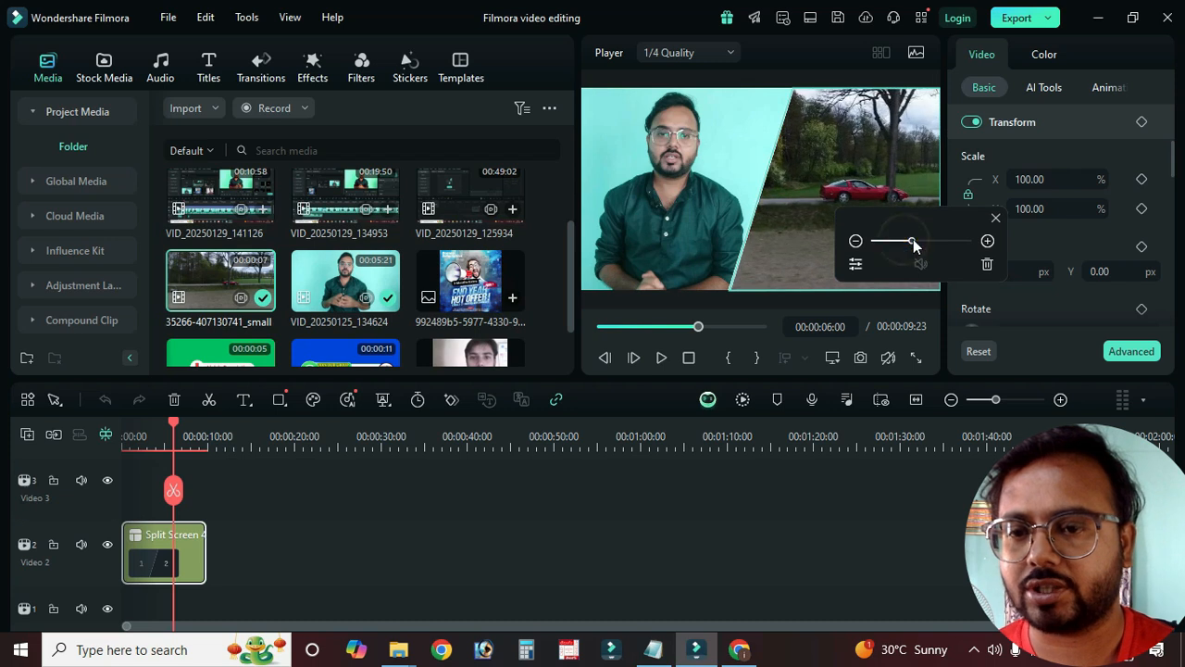
drag(861, 164, 857, 166)
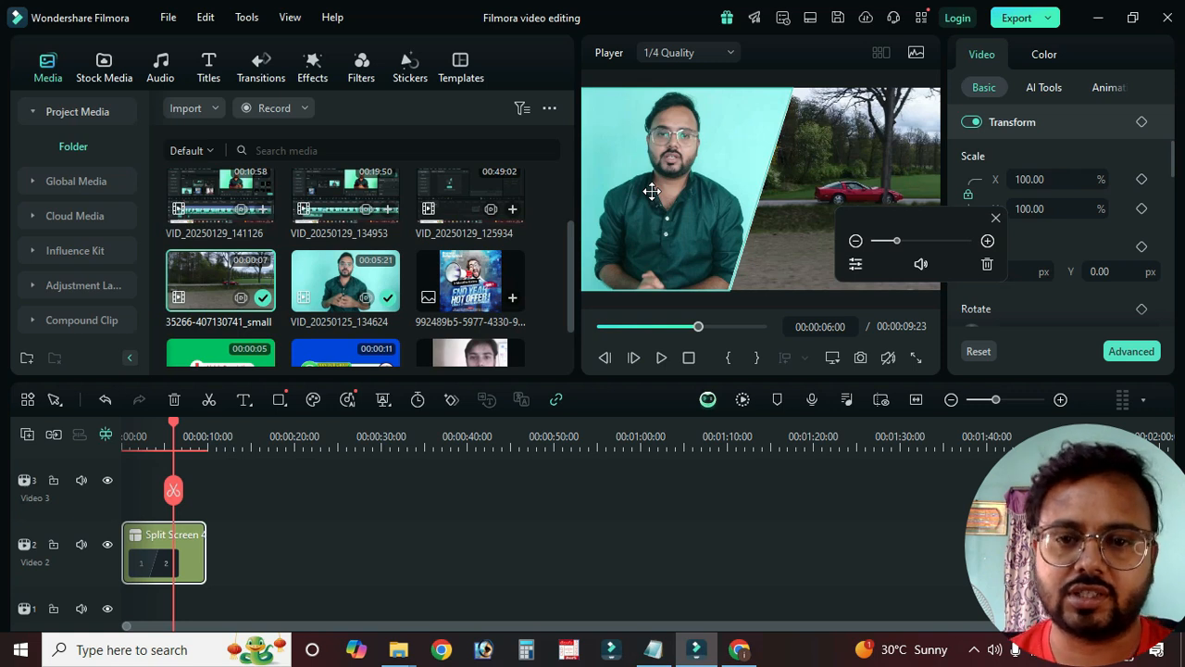
click(876, 473)
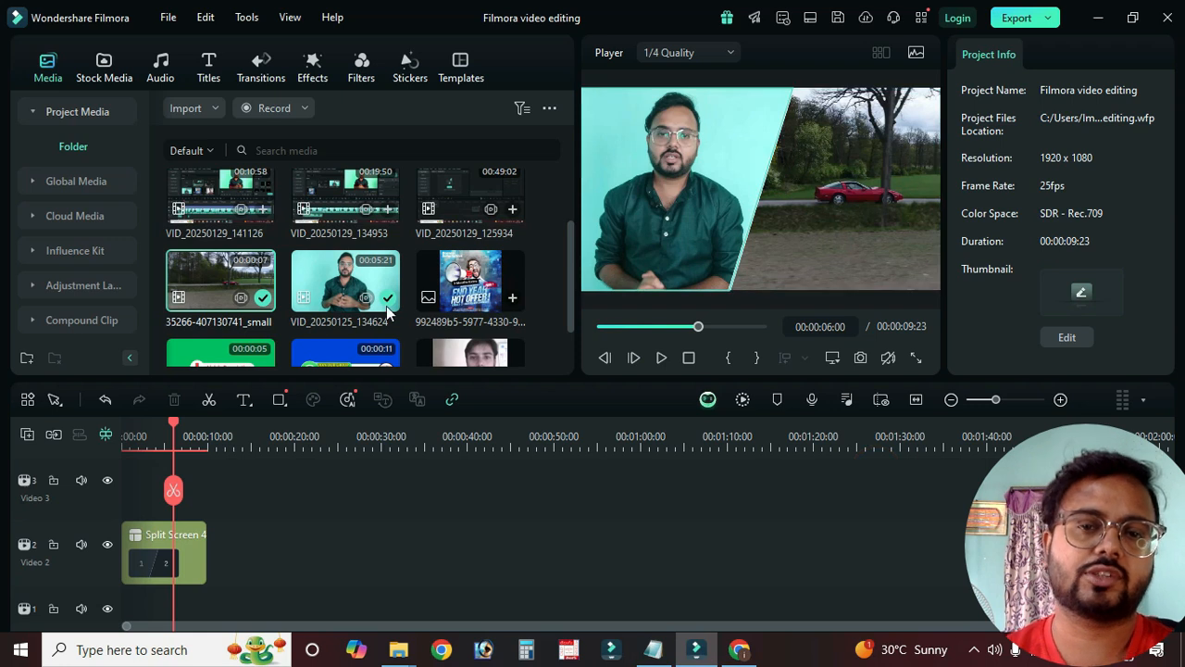
Step: Preview the Split Screen 18 and Split Screen 4 templates from the basic split-screen collection
click(467, 74)
click(341, 189)
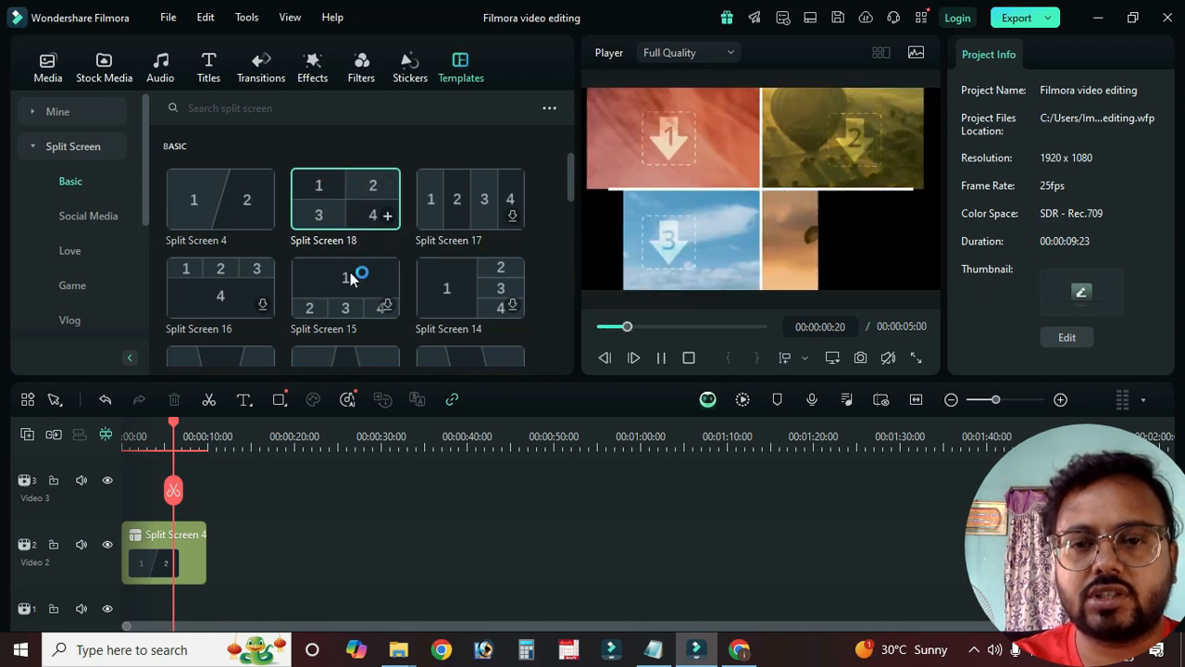
click(238, 199)
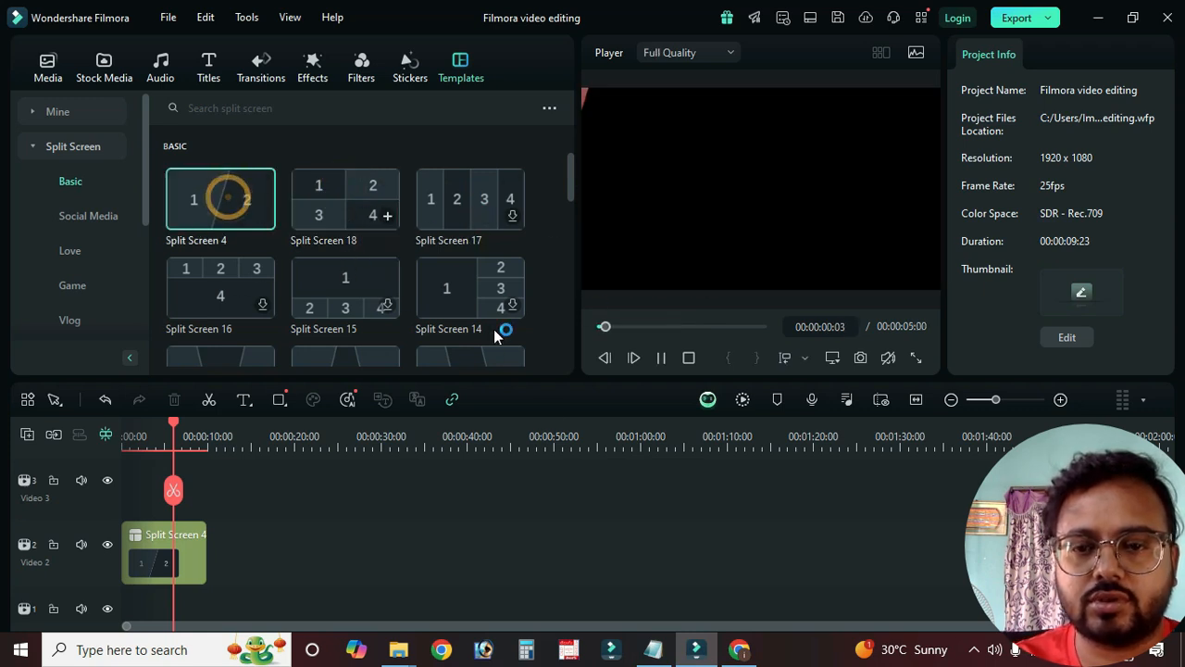
click(688, 357)
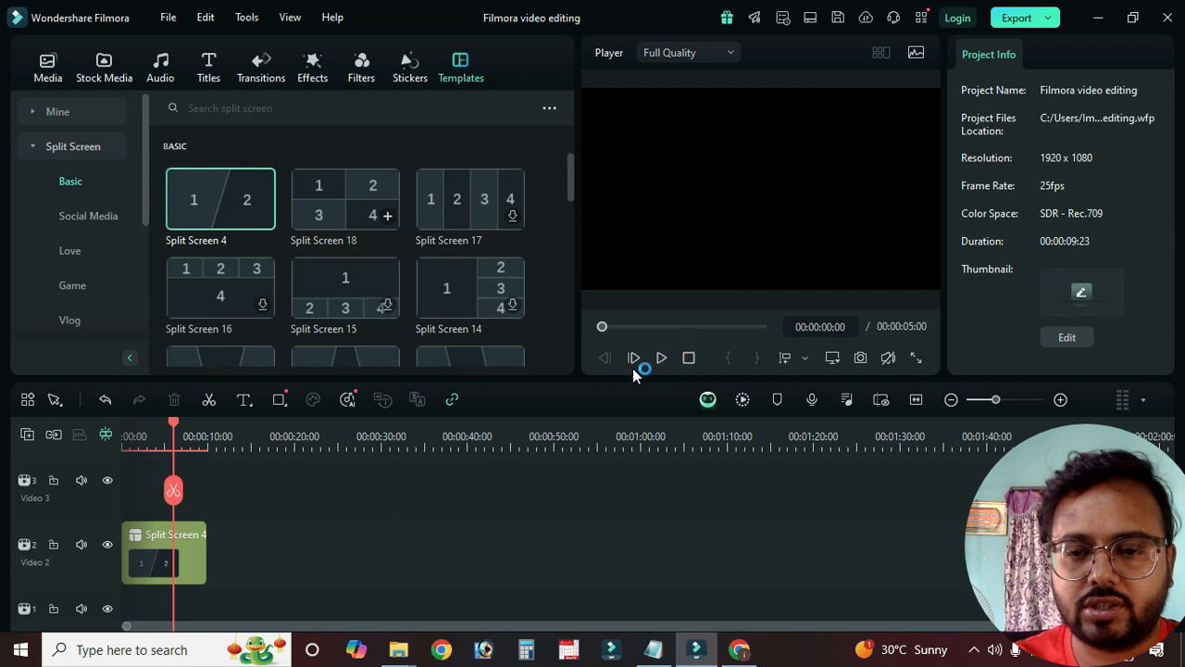
Step: Play the filled split-screen clip from the timeline start to check both panes, and stop playback
drag(171, 435, 126, 434)
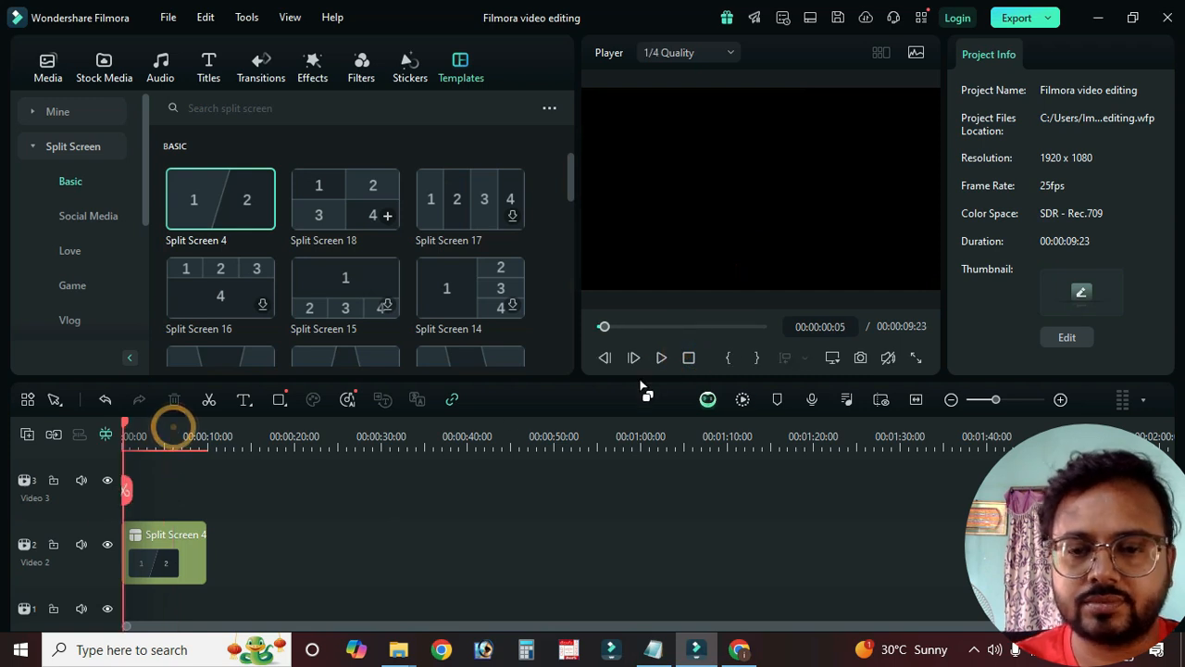
click(661, 357)
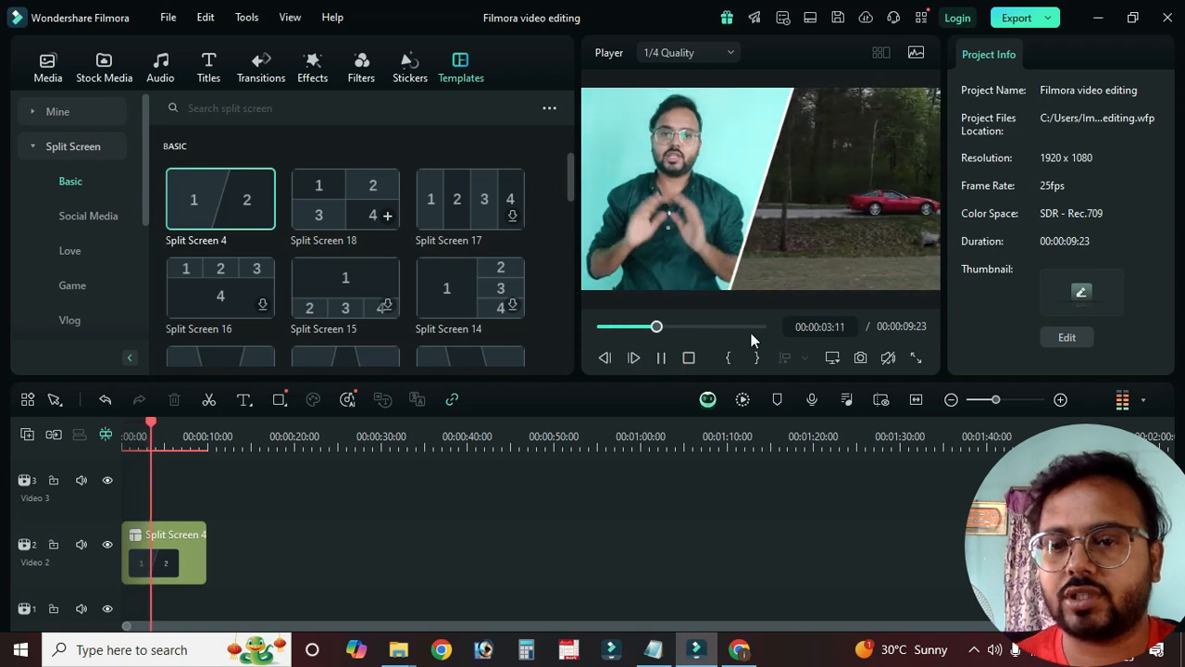
click(695, 356)
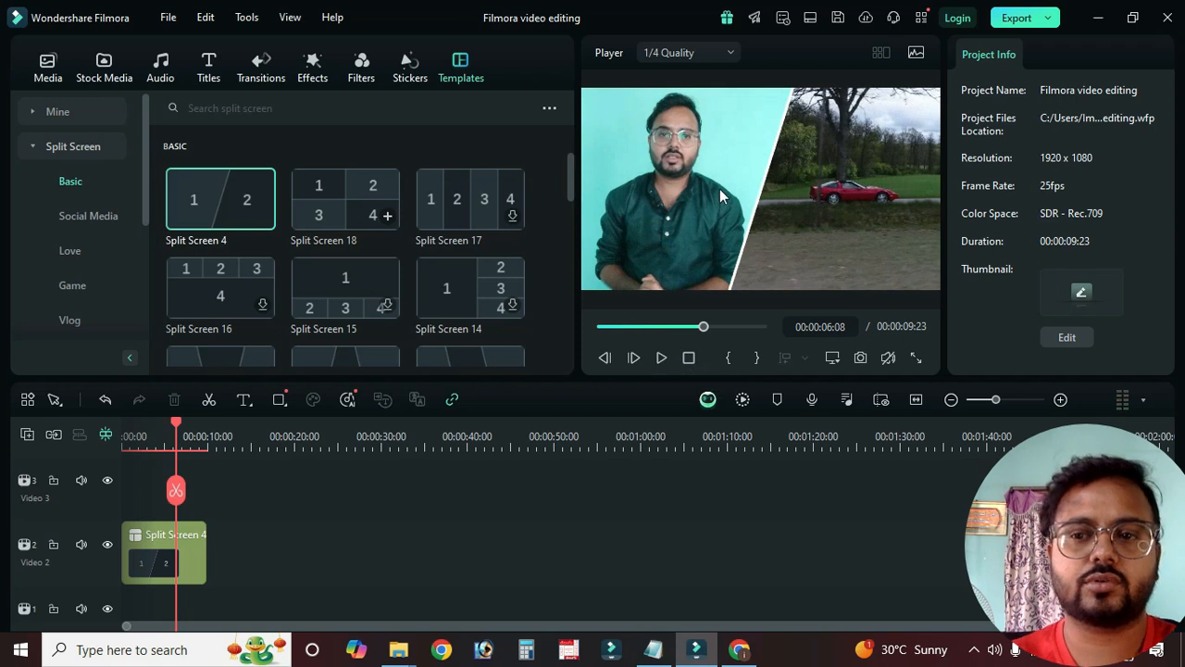
click(689, 358)
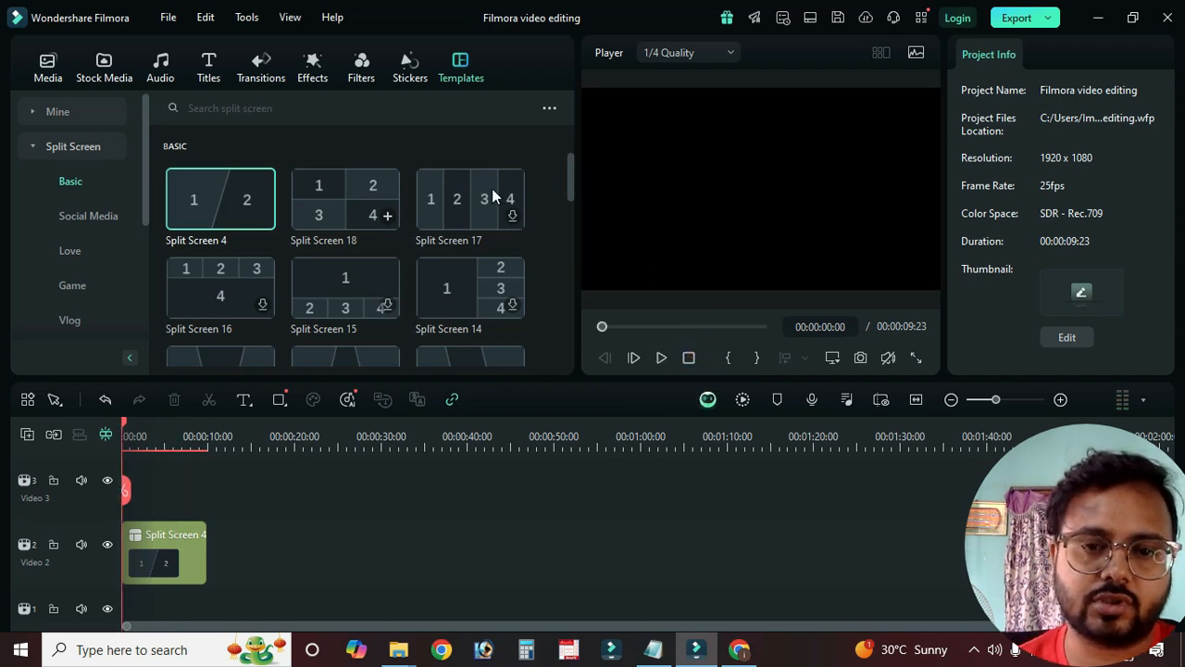
Step: Add the Split Screen 18 template after the Split Screen 4 clip and check its four panes in the player
click(387, 215)
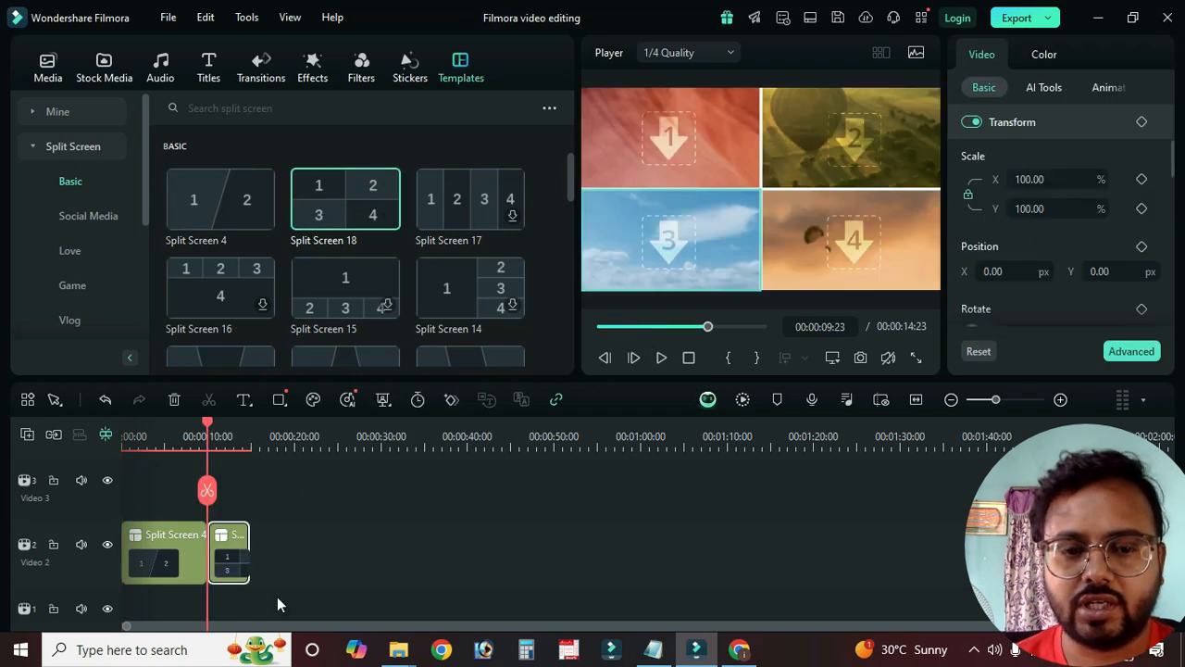
drag(213, 422, 219, 427)
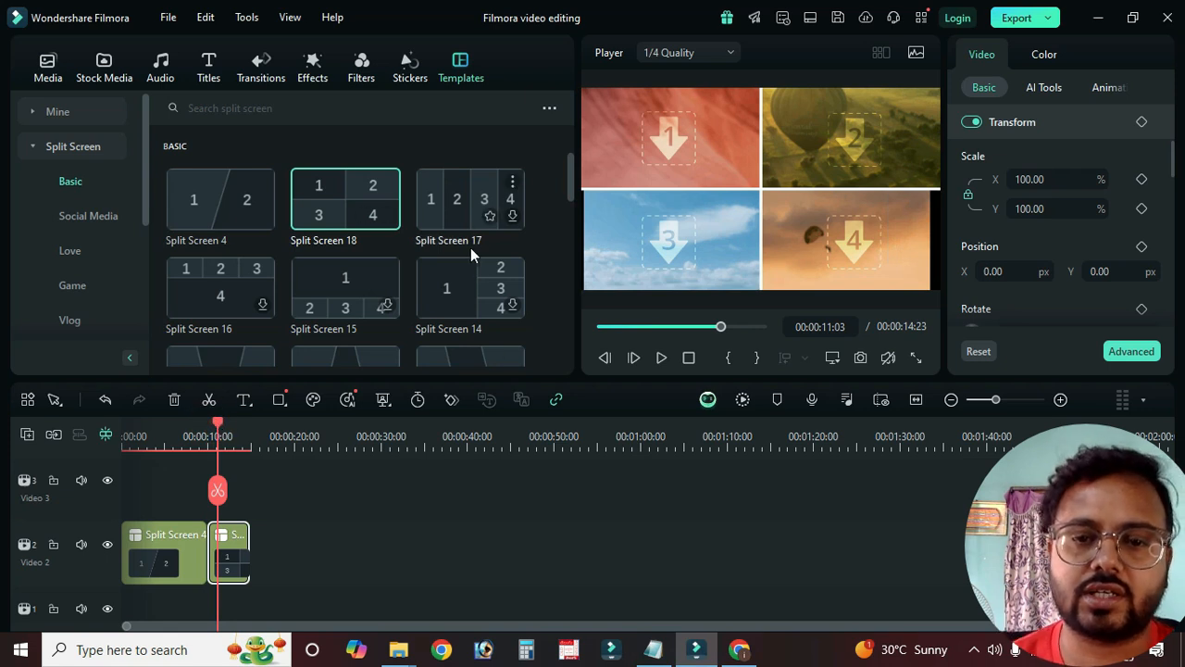
Step: Browse the remaining basic split-screen layouts and preview the pink three-phone template from the social media collection
scroll(471, 247, down, 3)
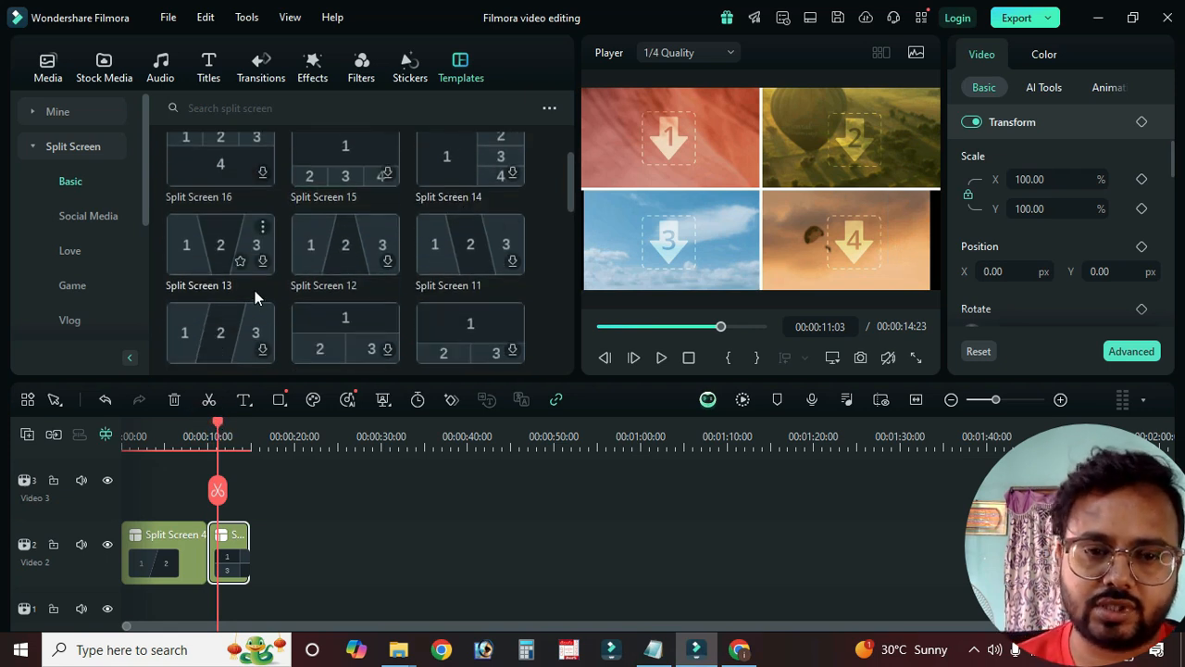
scroll(264, 298, down, 10)
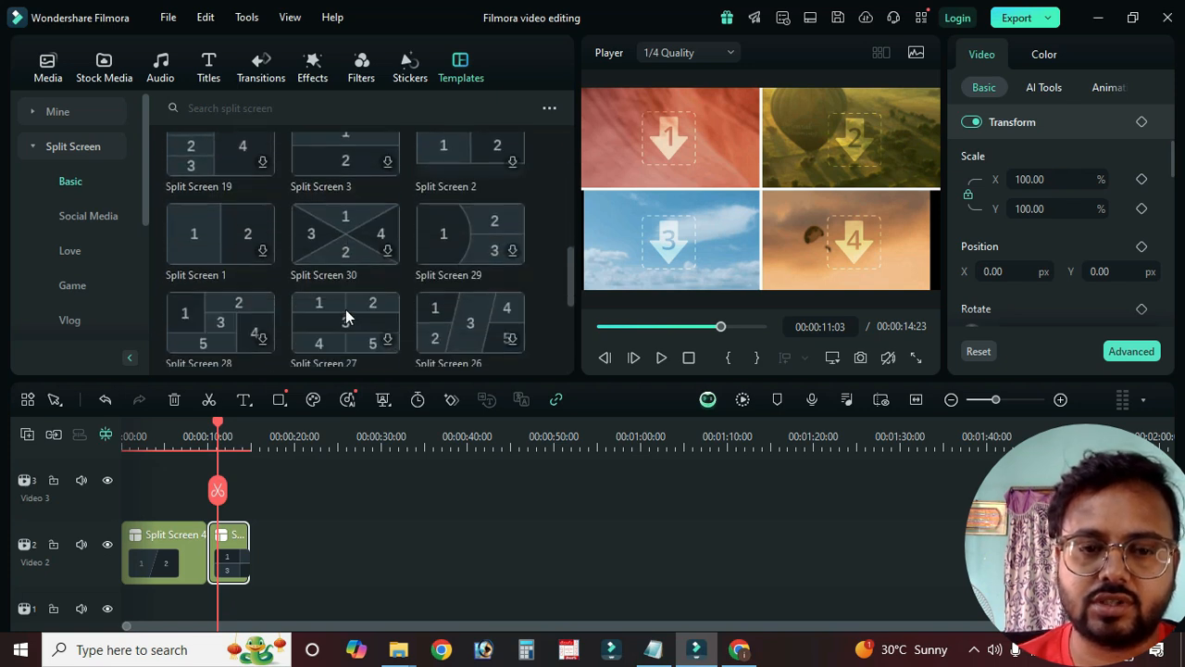
scroll(346, 309, down, 1)
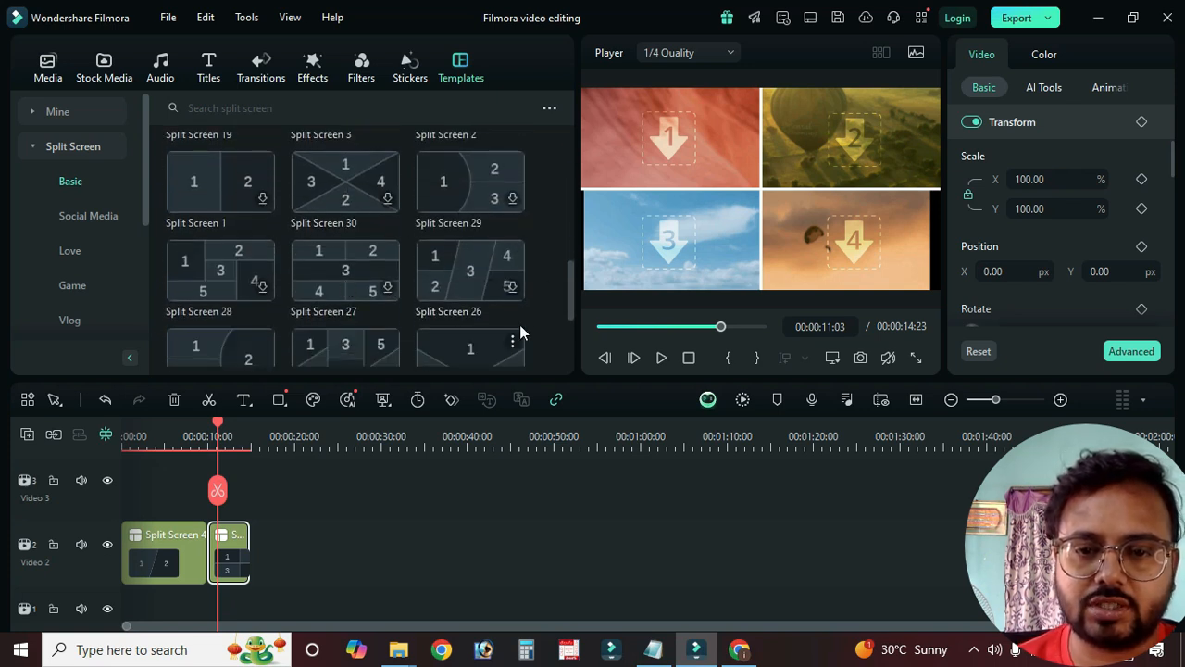
scroll(463, 289, down, 2)
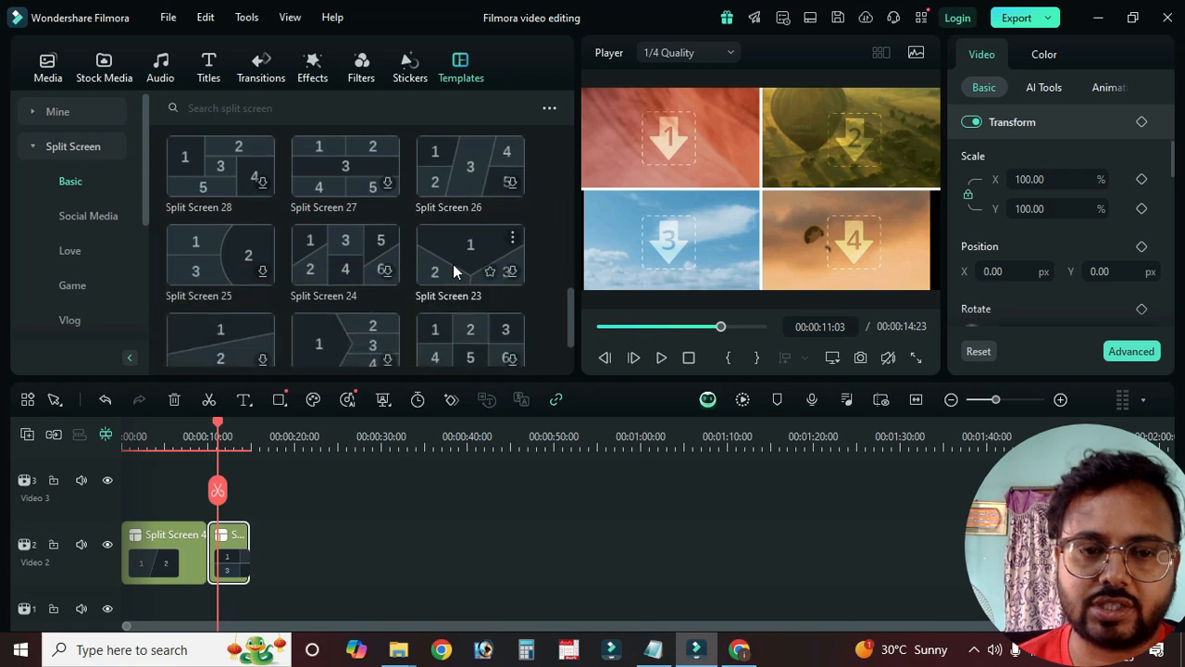
scroll(364, 295, down, 1)
scroll(449, 285, down, 2)
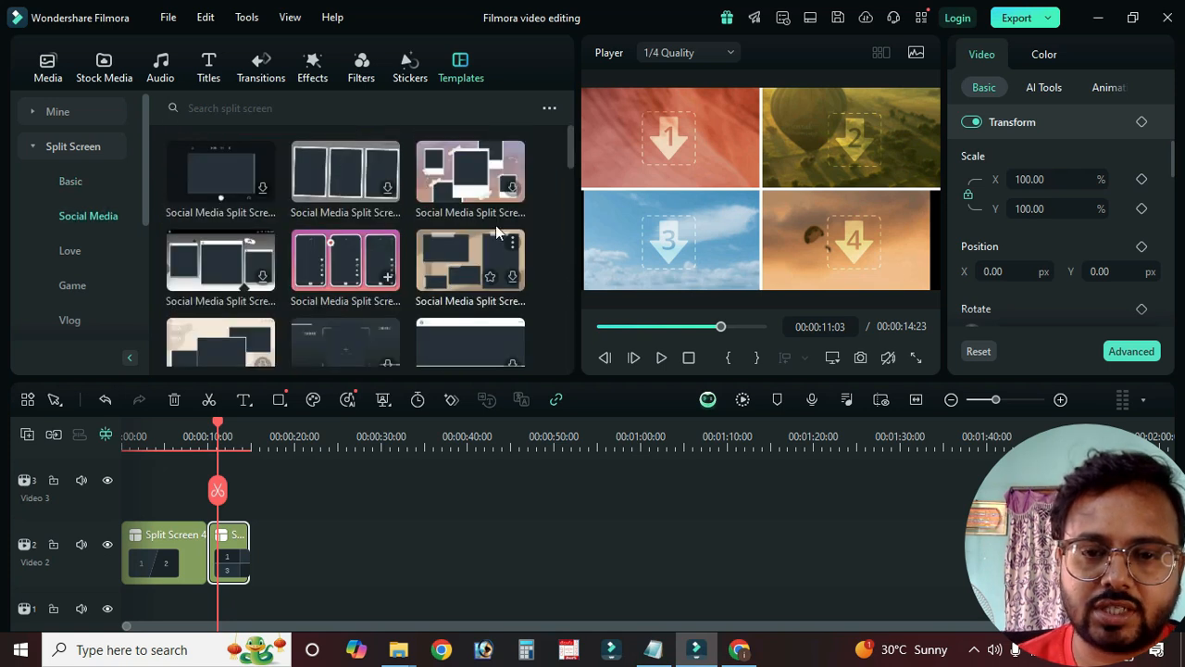
click(361, 252)
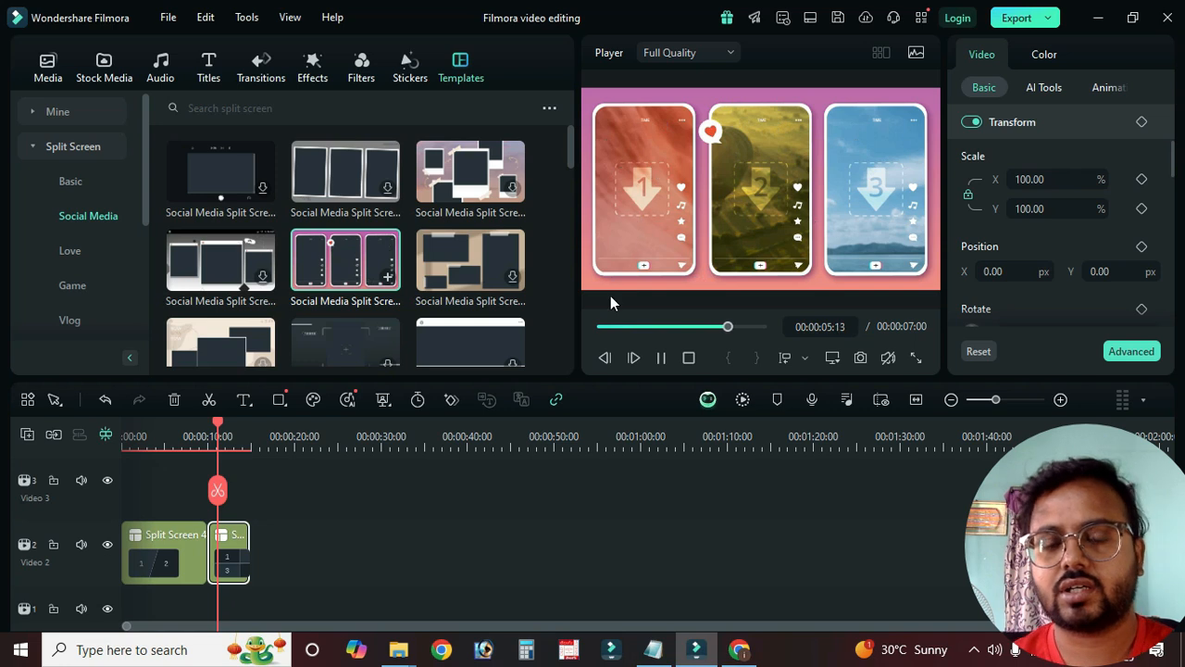
Step: Replace the Split Screen 18 clip on the timeline with the pink three-phone social media split screen and show its panes
click(238, 536)
key(Delete)
drag(364, 276, 246, 542)
click(242, 546)
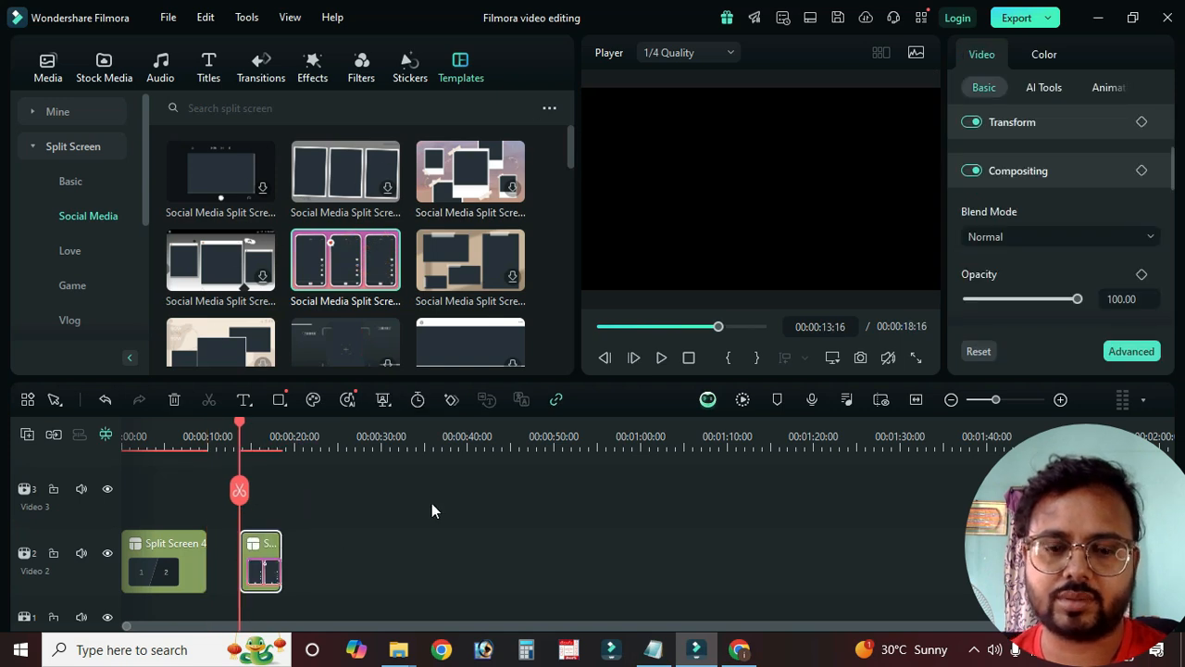
click(252, 436)
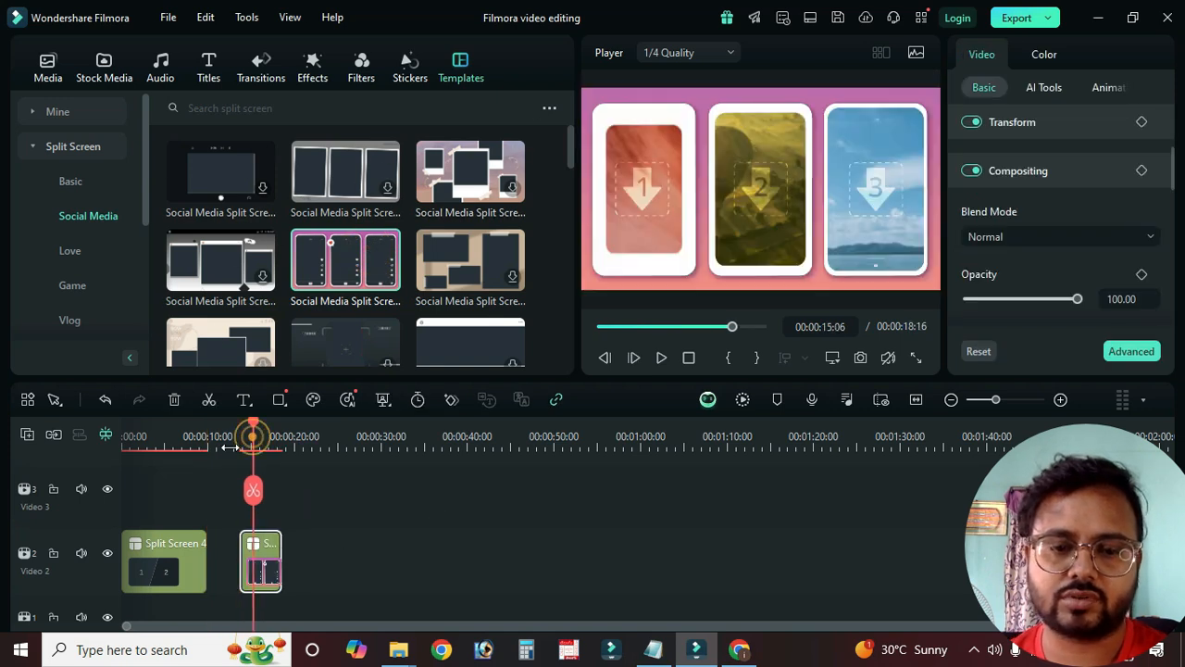
Step: Fill pane 1 of the three-phone split screen with VID_20250125_134624 and adjust its zoom
click(48, 66)
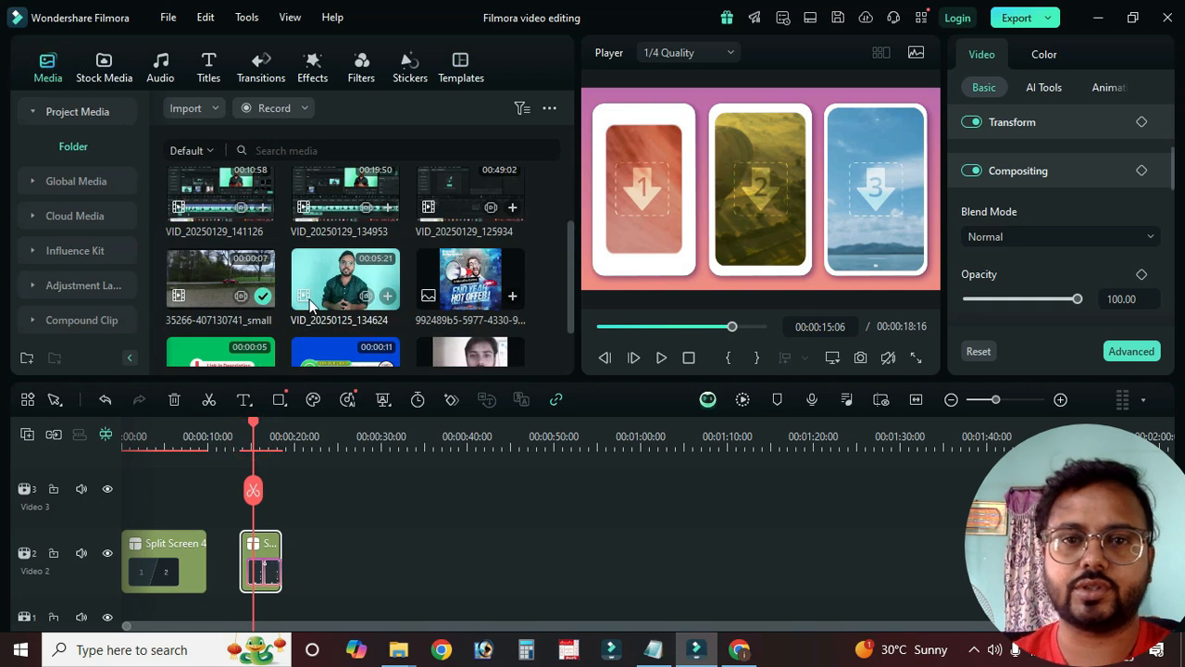
drag(343, 277, 616, 232)
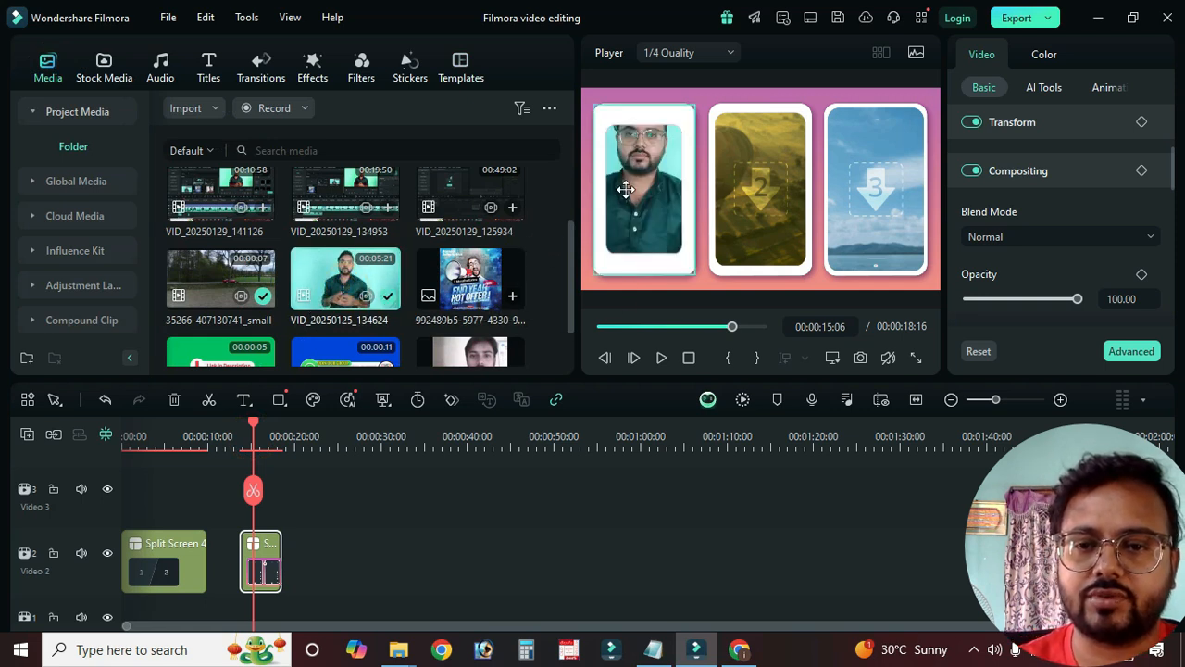
drag(693, 232, 688, 232)
click(734, 172)
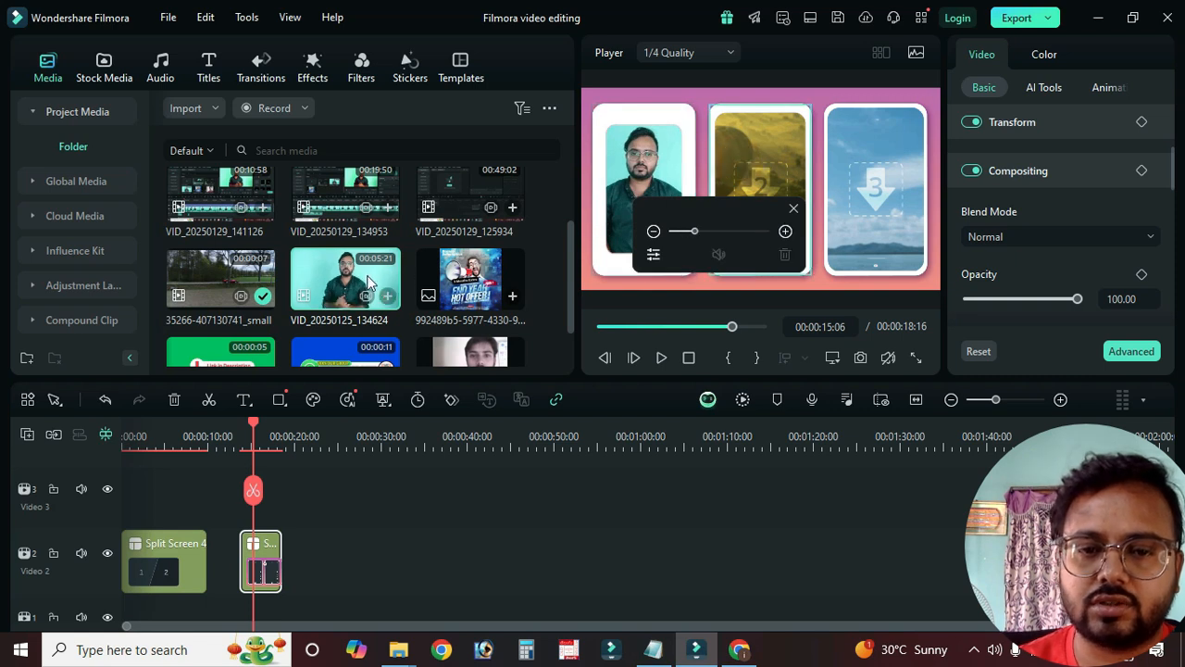
scroll(271, 322, down, 1)
drag(220, 222, 733, 213)
click(752, 198)
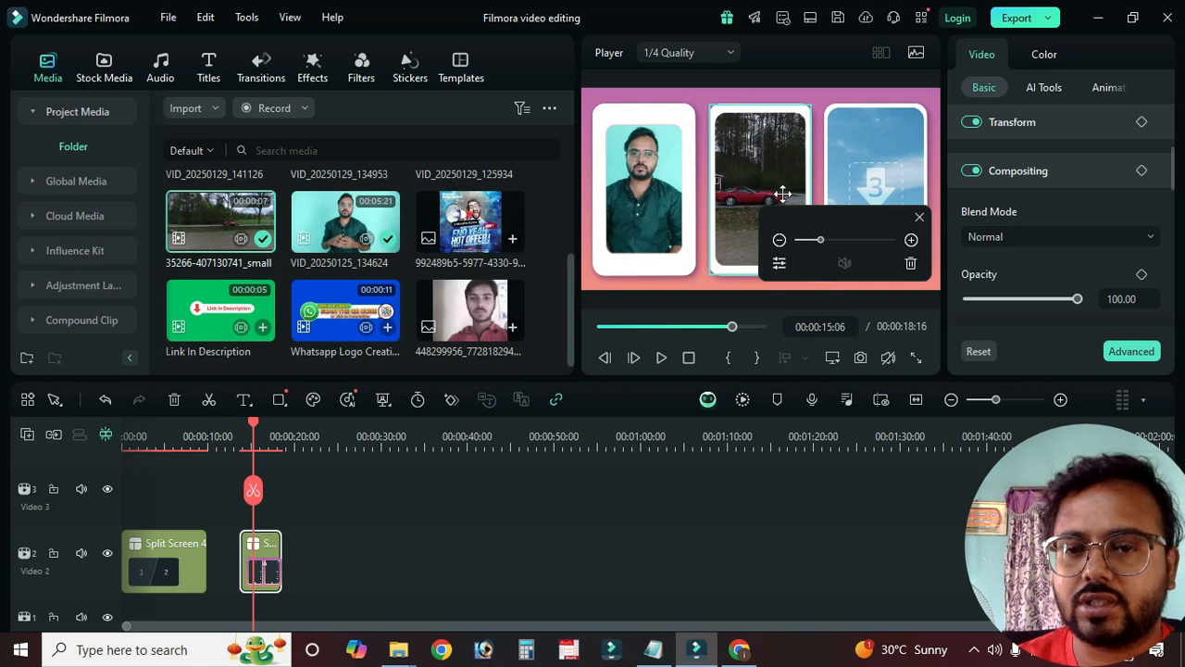
drag(821, 241, 817, 240)
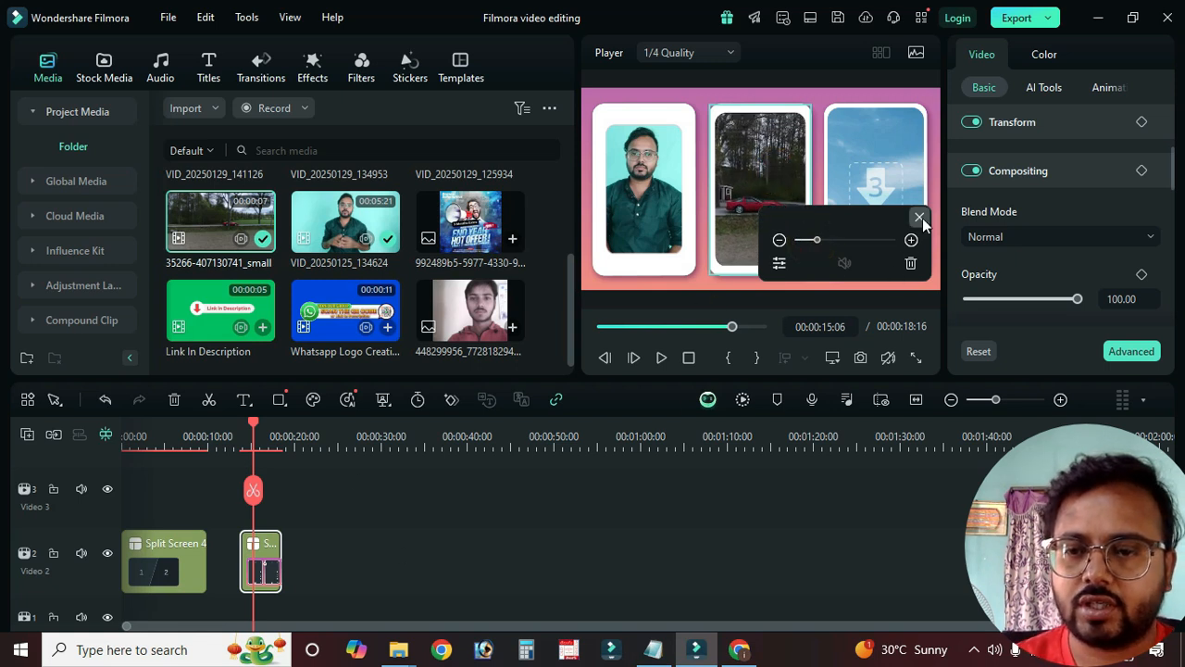
Step: Fill pane 3 of the three-phone split screen with VID_20250125_134624, zoom it in and reposition the face lower
scroll(334, 251, up, 2)
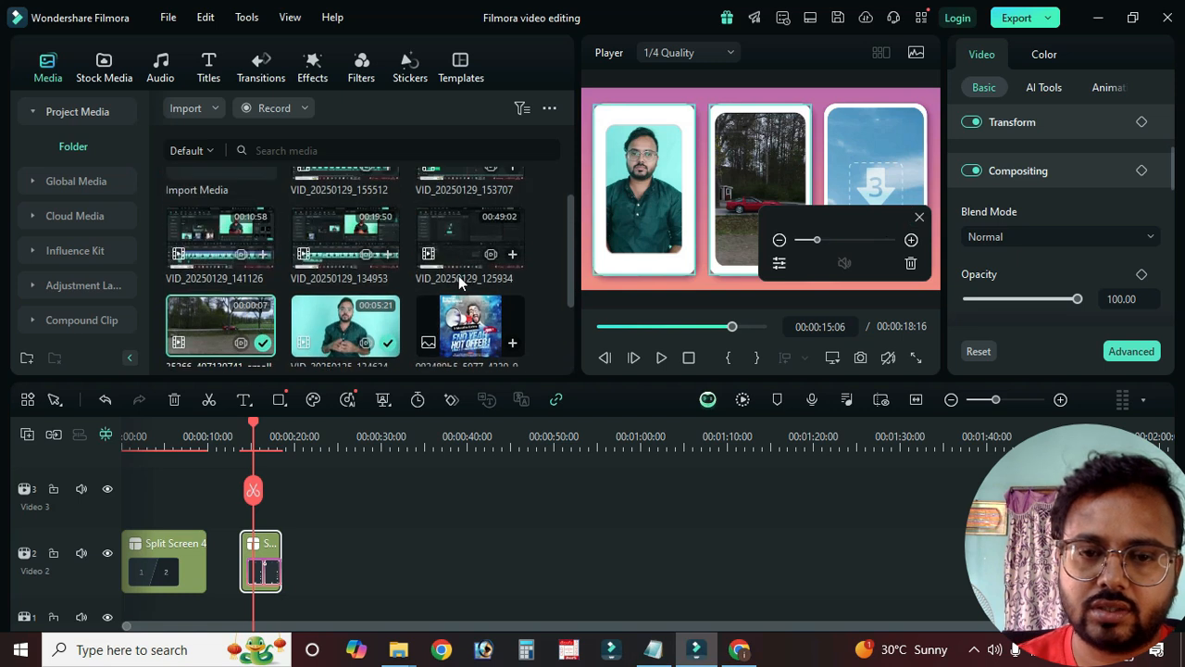
scroll(330, 256, down, 2)
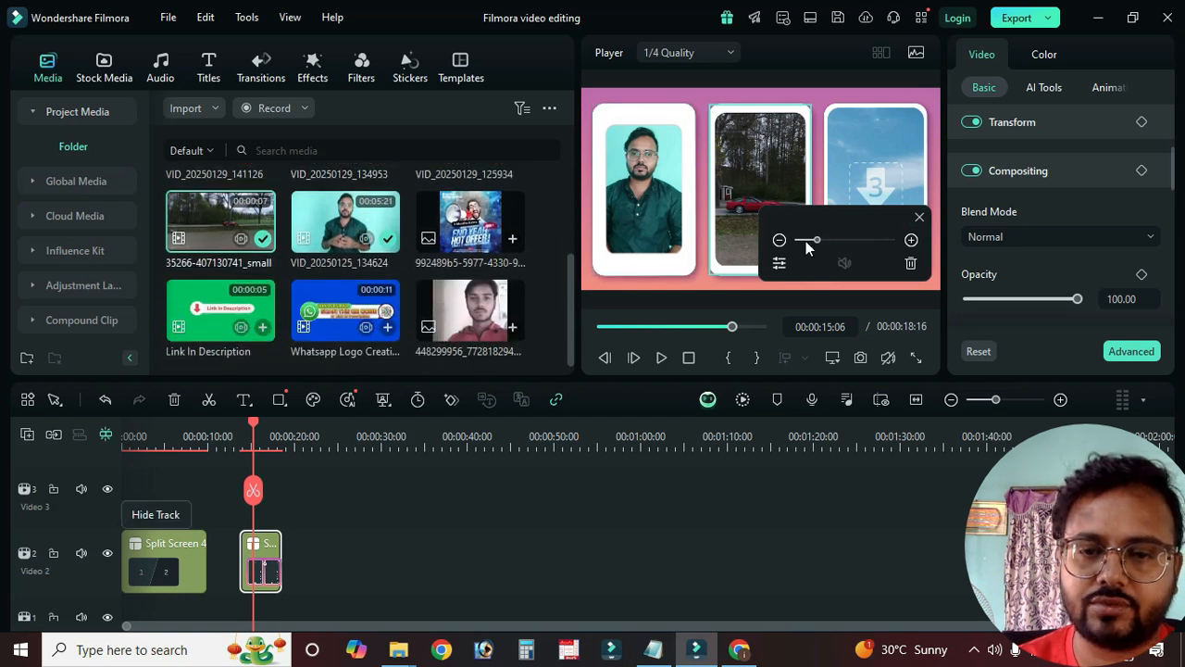
drag(346, 222, 836, 215)
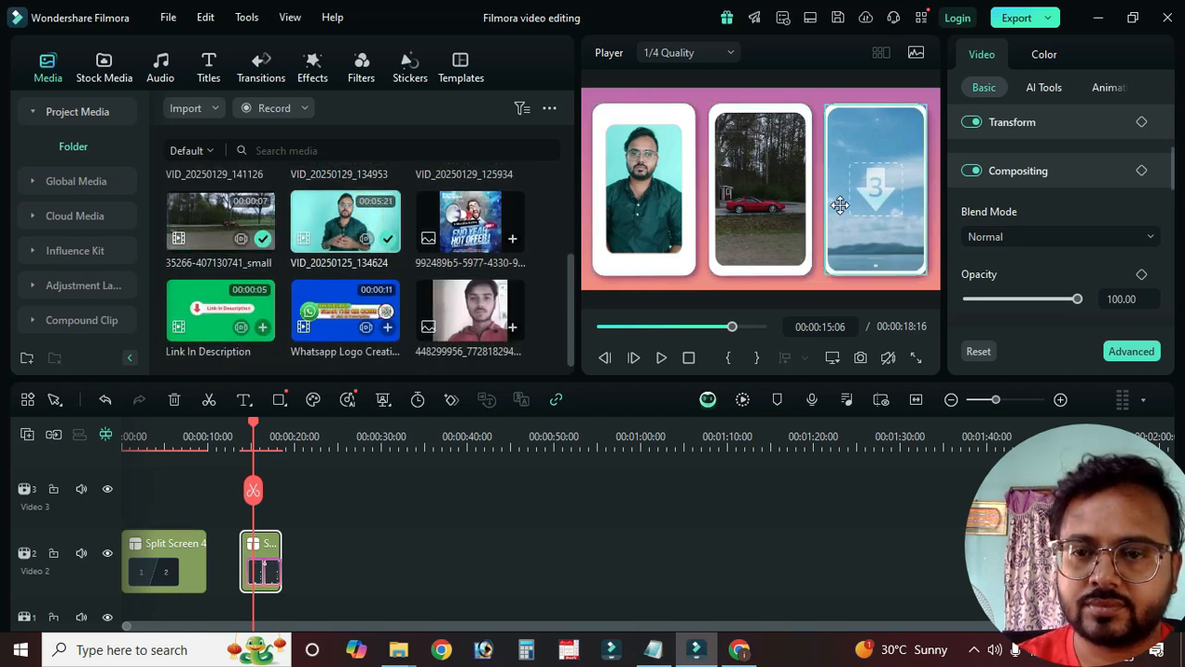
click(898, 240)
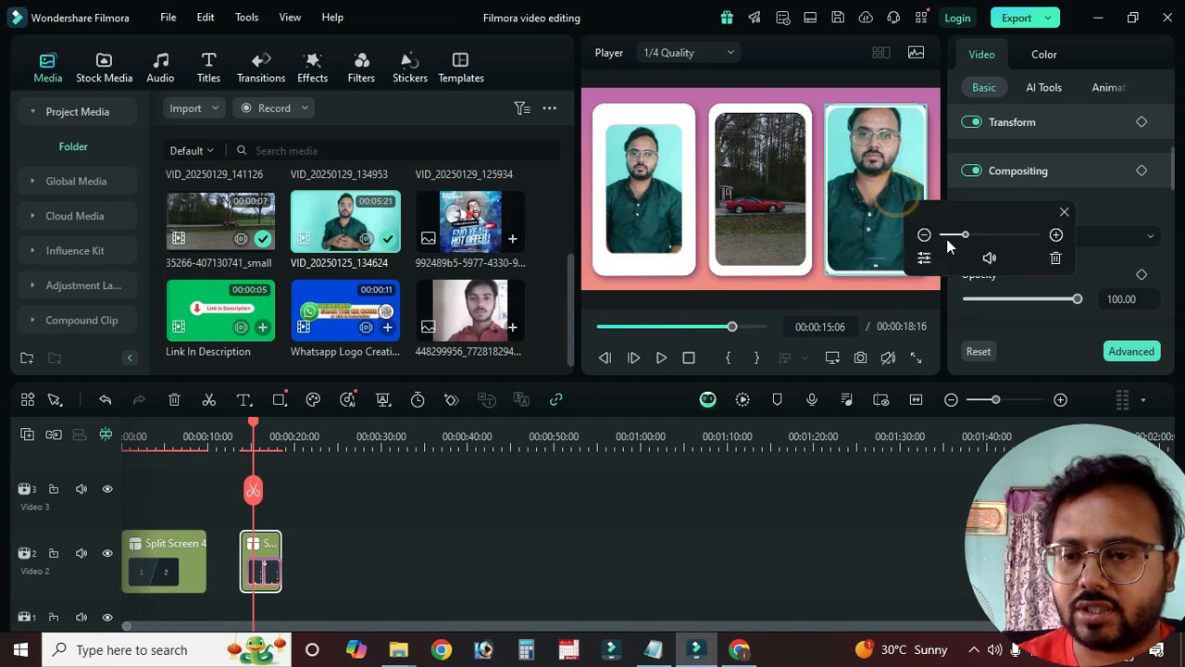
drag(965, 234, 974, 235)
drag(888, 160, 887, 202)
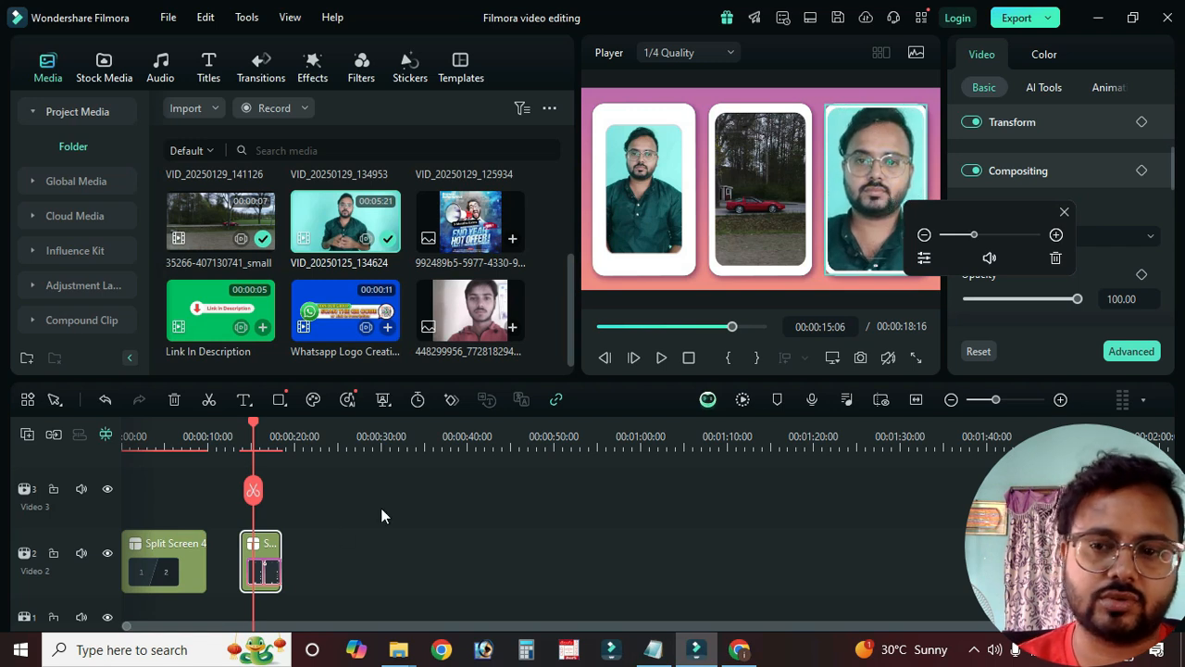
Step: Play the three-phone split screen from its start to check all three panes, and stop playback
drag(256, 425, 237, 424)
key(space)
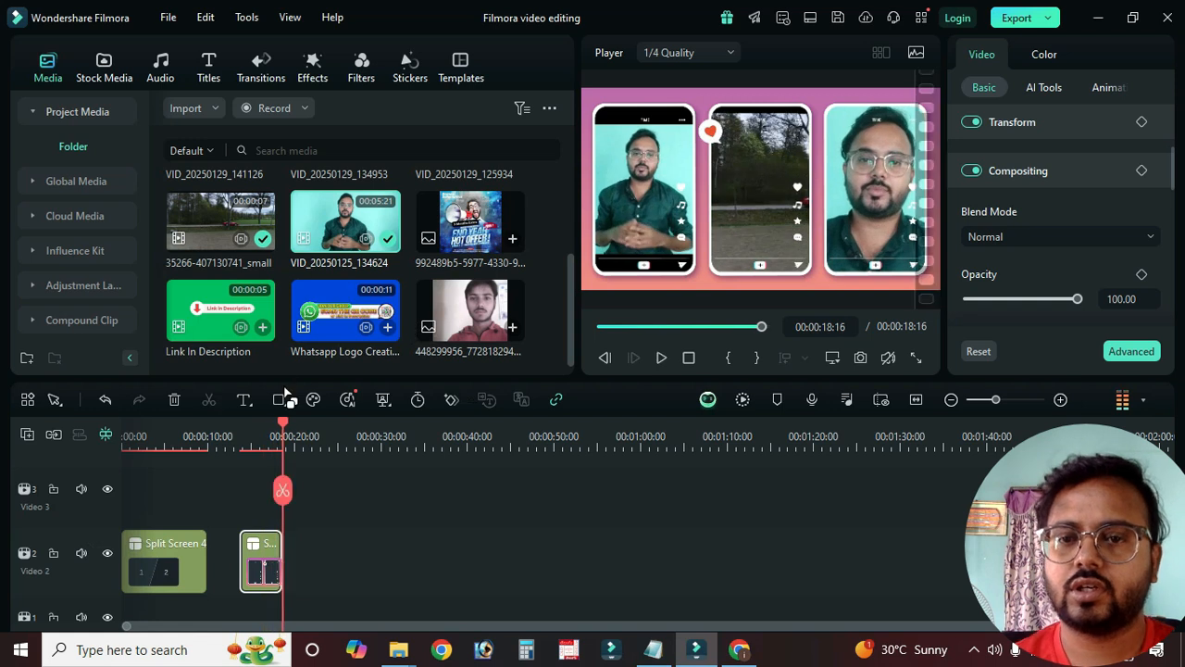
key(space)
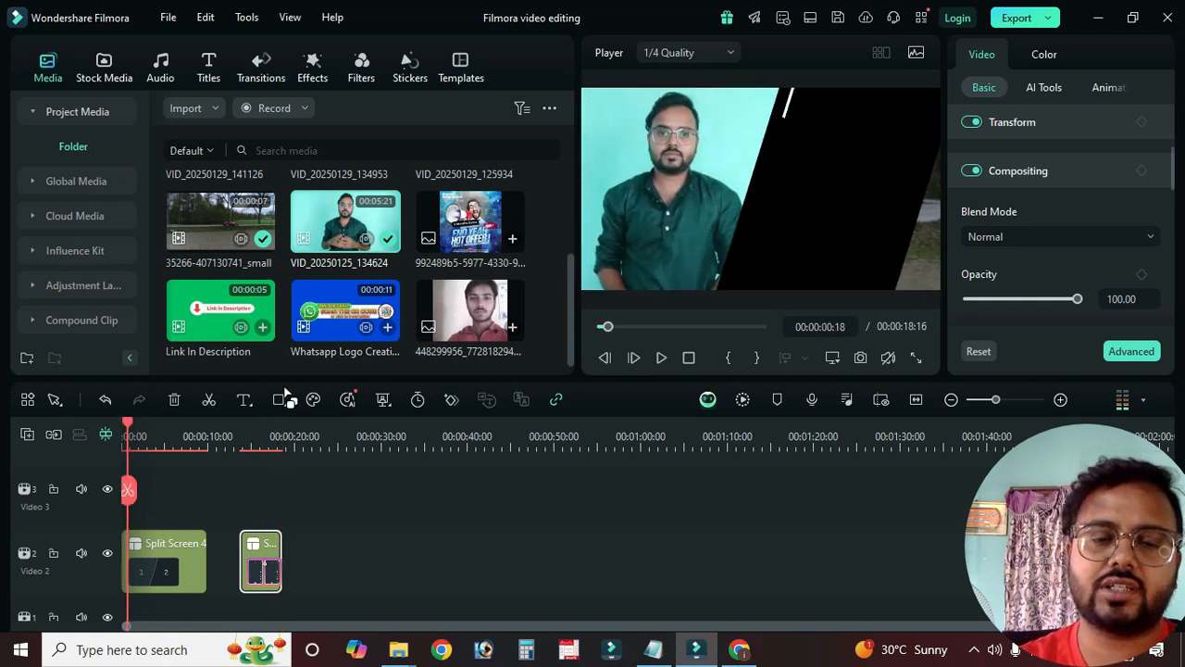
click(690, 359)
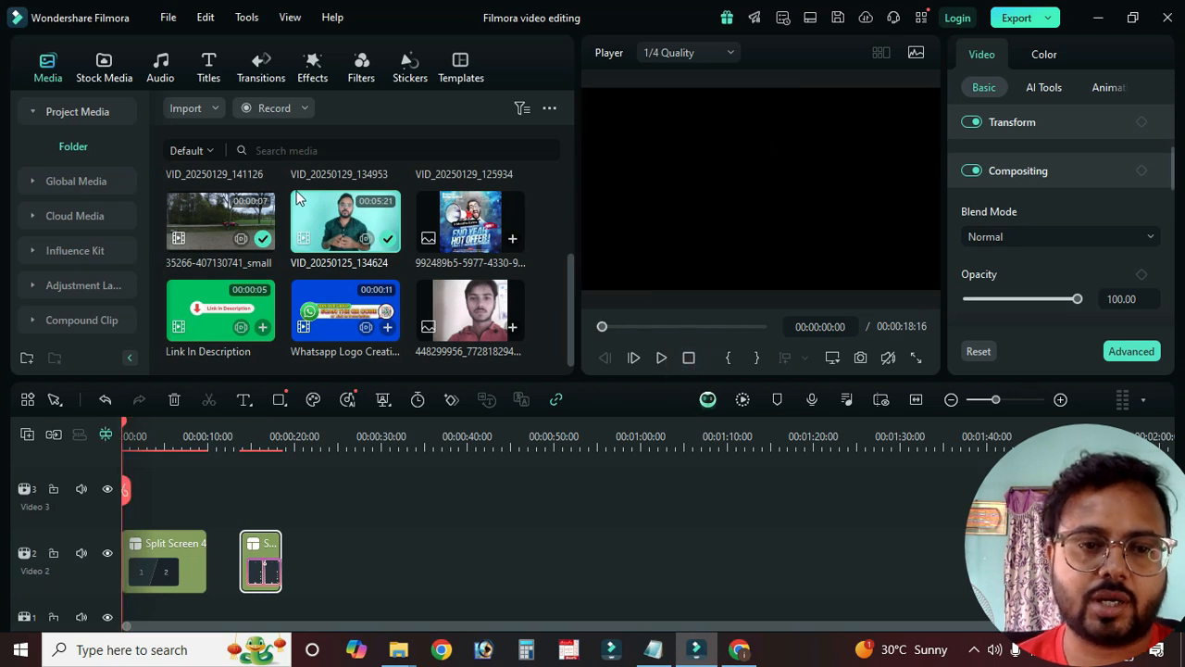
Step: Show the downloaded templates in the personal template collection
click(460, 68)
click(37, 145)
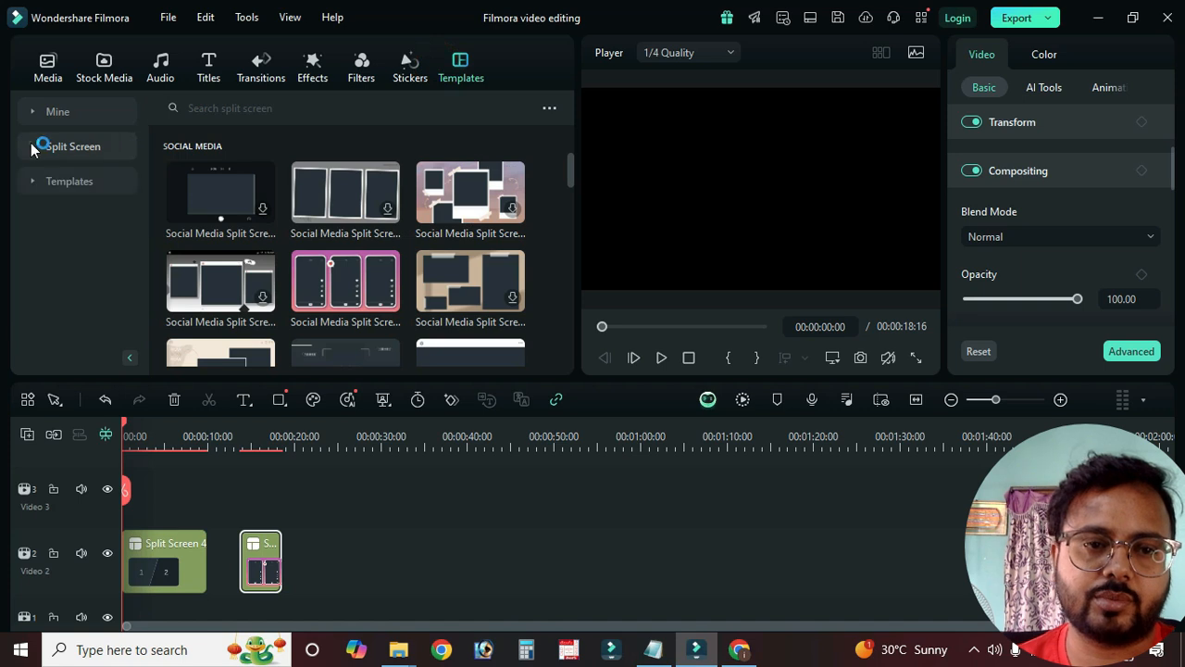
click(35, 111)
click(61, 181)
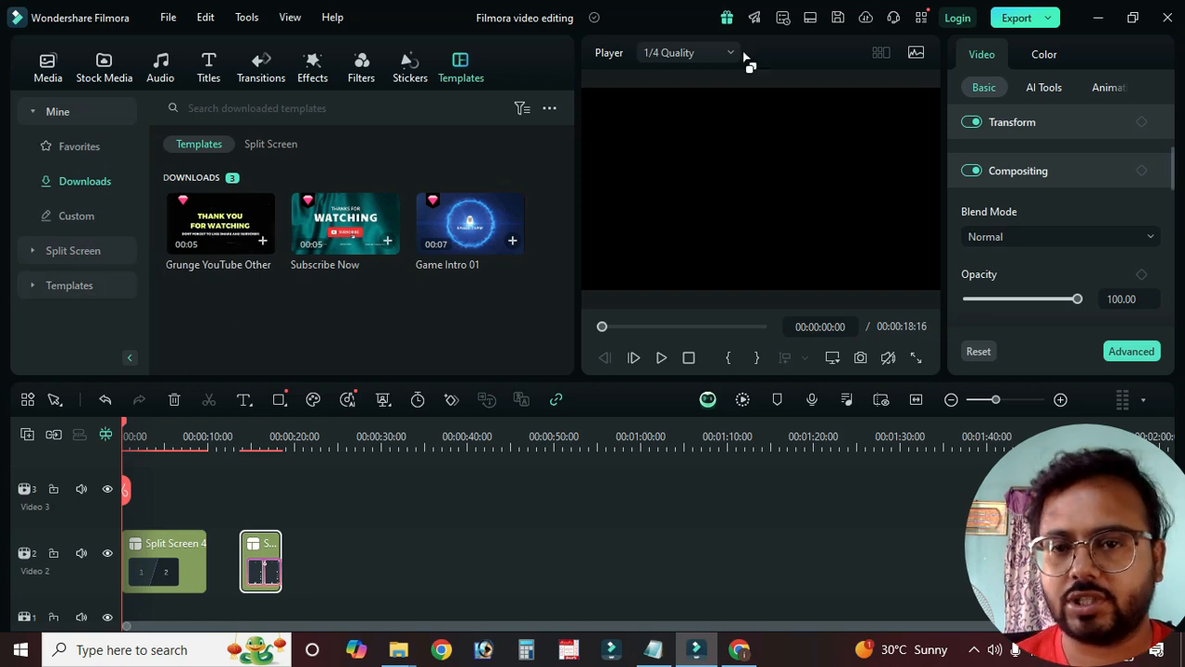
Step: Select both split-screen clips and delete them from the timeline
click(366, 542)
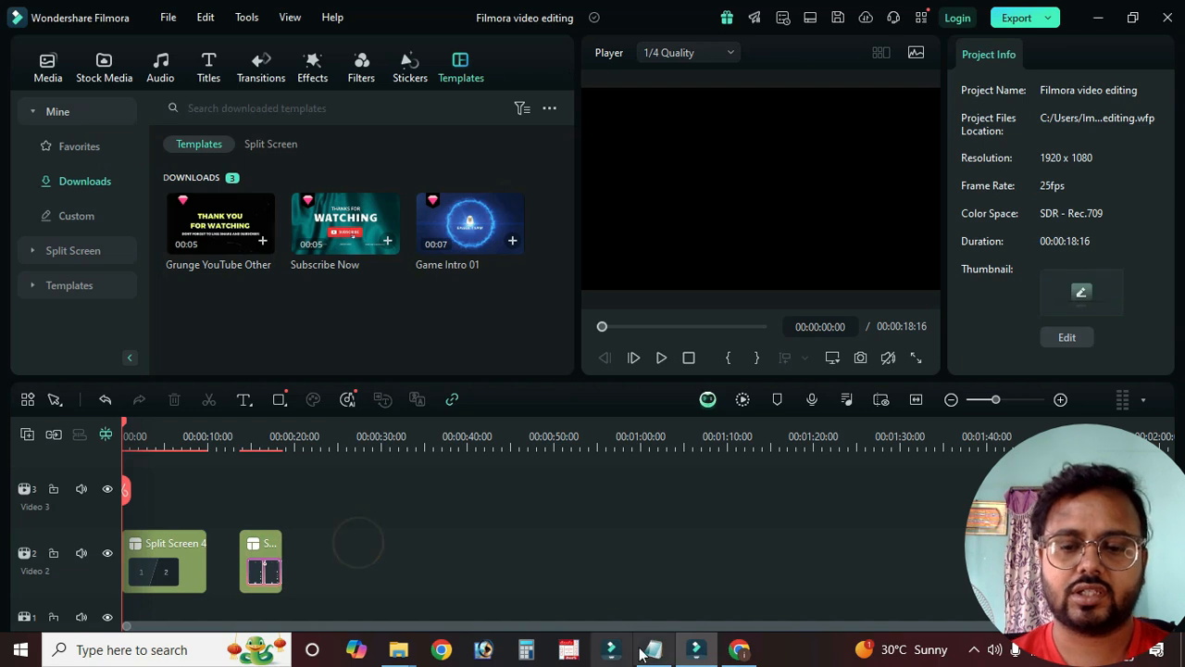
drag(430, 480, 158, 593)
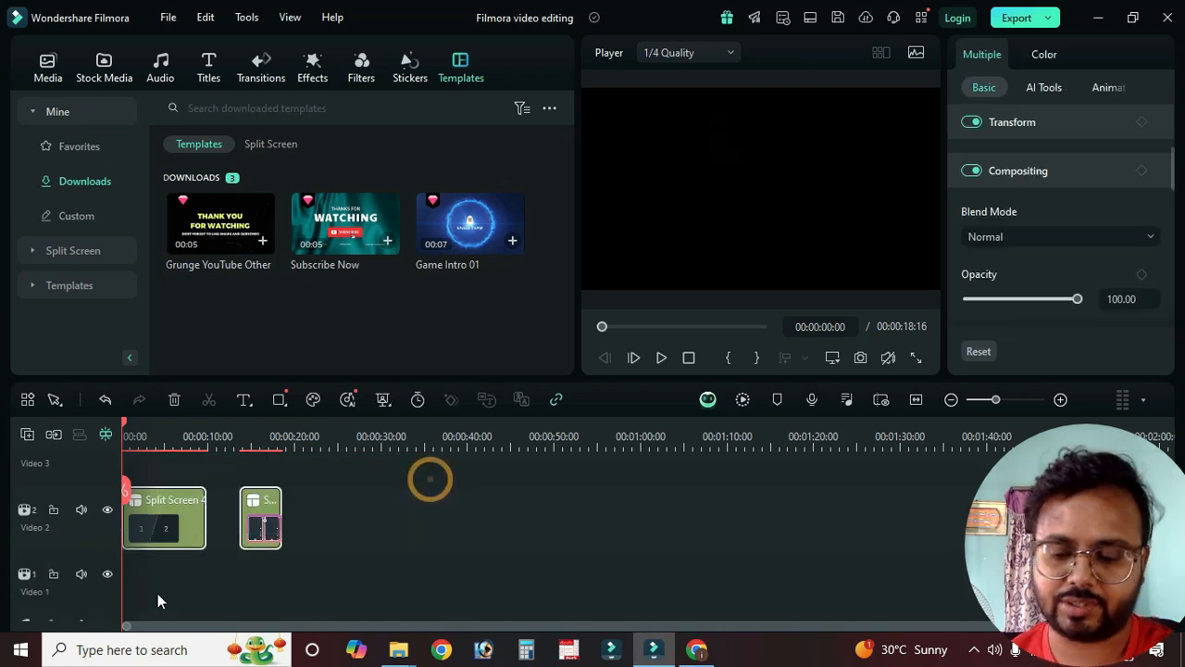
key(Delete)
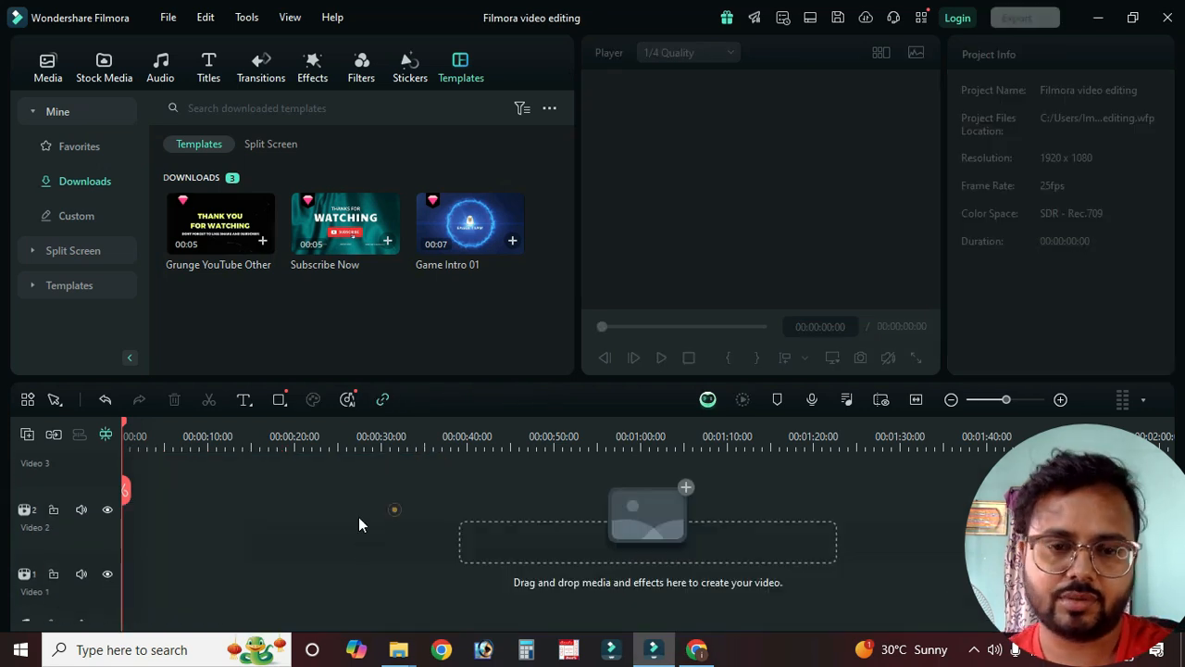
Step: Place the talking-head clip VID_20250125_134624 from the project media at the start of the Video 2 track
click(47, 72)
drag(335, 206, 164, 562)
click(509, 346)
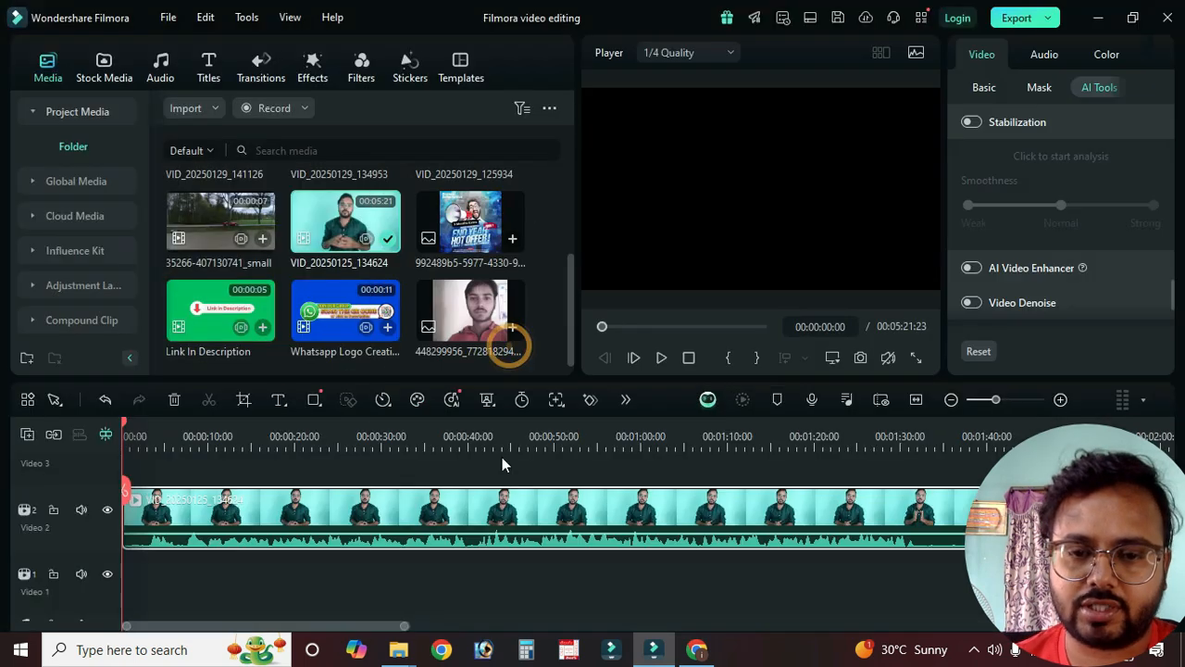
scroll(581, 553, up, 2)
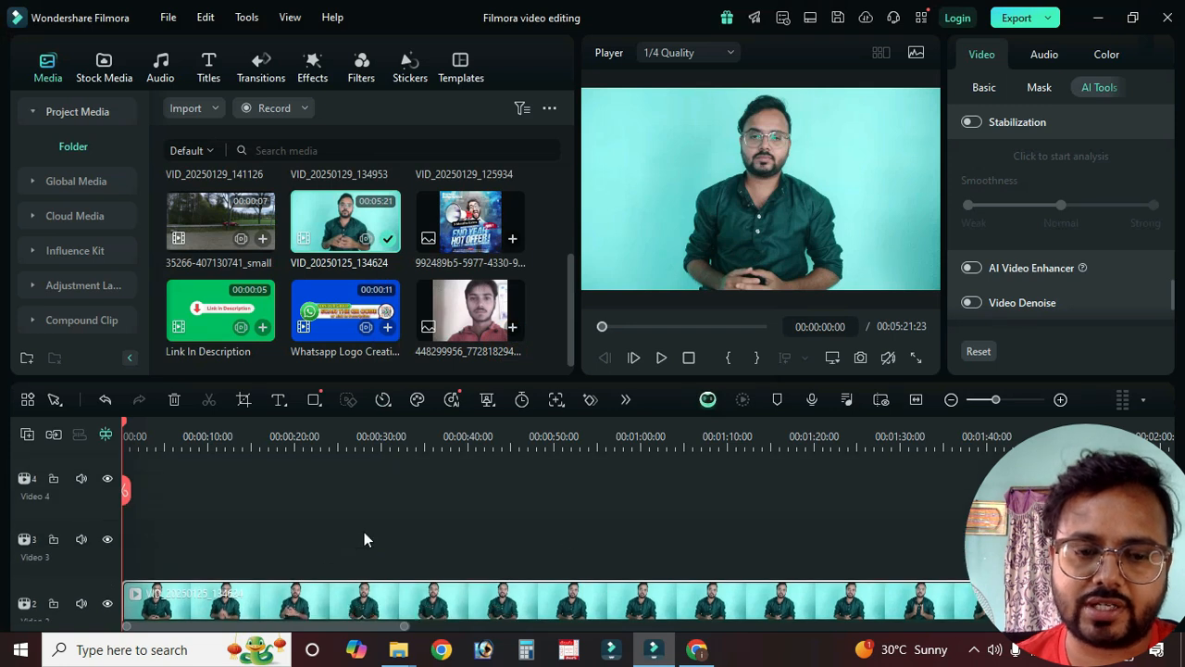
scroll(365, 533, down, 1)
scroll(325, 523, down, 1)
scroll(384, 526, up, 2)
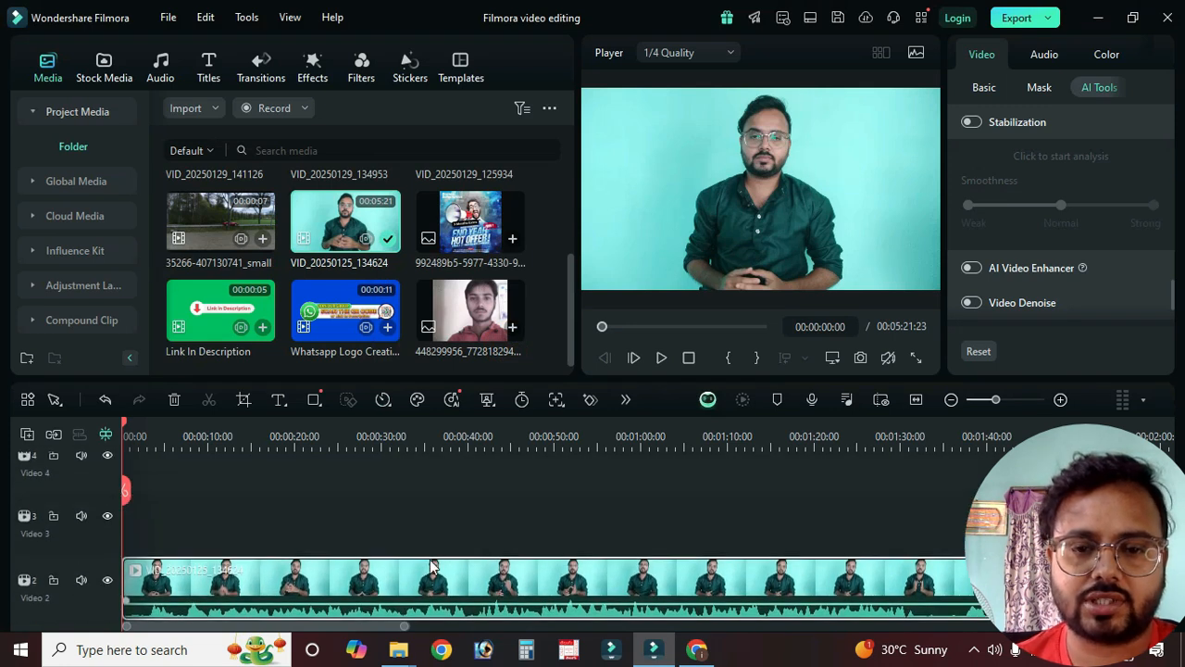
Step: Add the trending title Holiday Title 12 on the Video 3 track above the clip and extend it to about 15 seconds
click(208, 65)
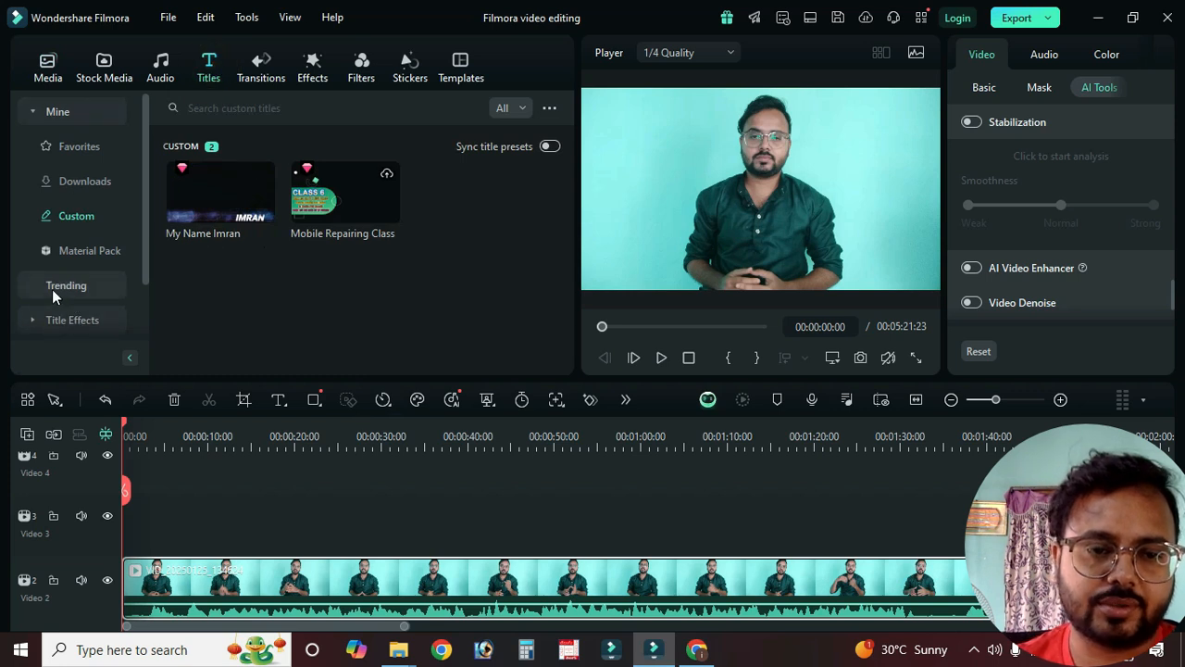
click(53, 295)
drag(220, 172, 256, 521)
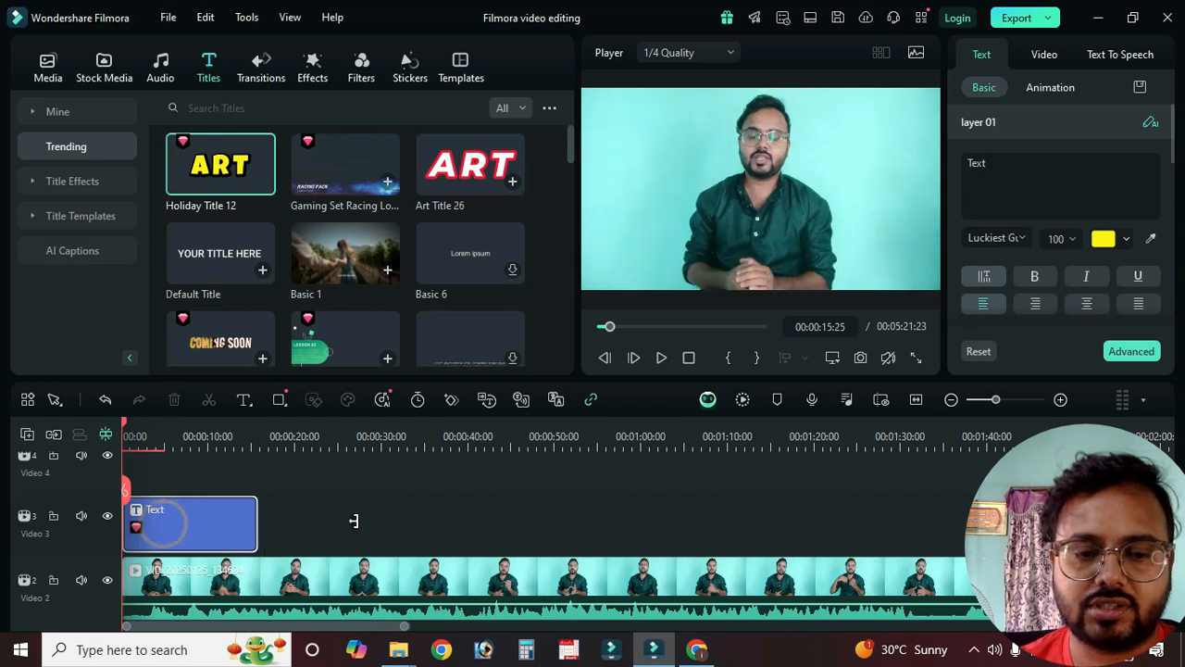
scroll(176, 548, down, 1)
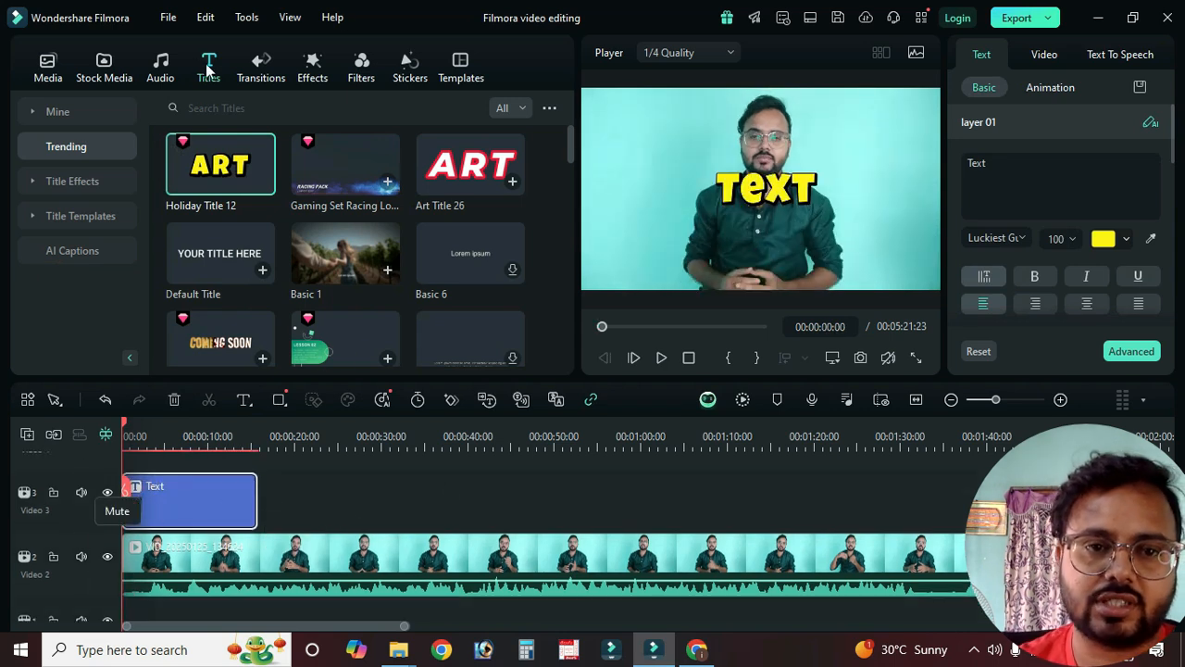
Step: Add the trending music track The Eve Of Thunder Action at the start of the Audio 1 track
click(160, 66)
click(73, 322)
drag(292, 221, 130, 551)
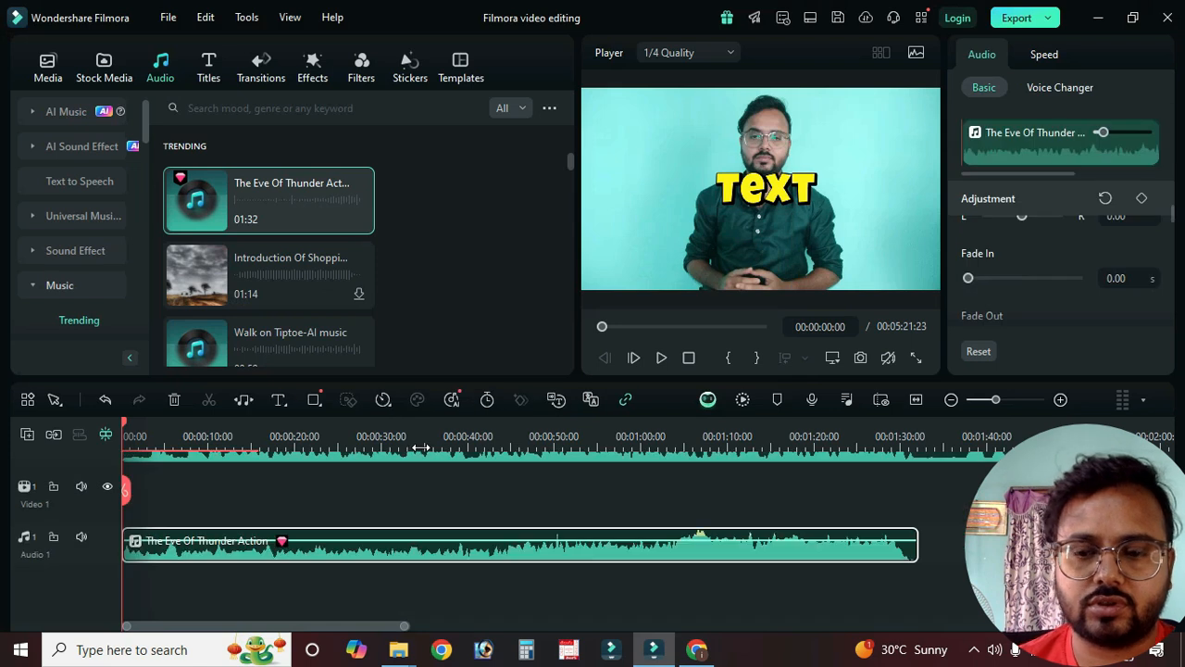
Step: Delete all empty tracks from the timeline
click(872, 491)
scroll(744, 510, up, 3)
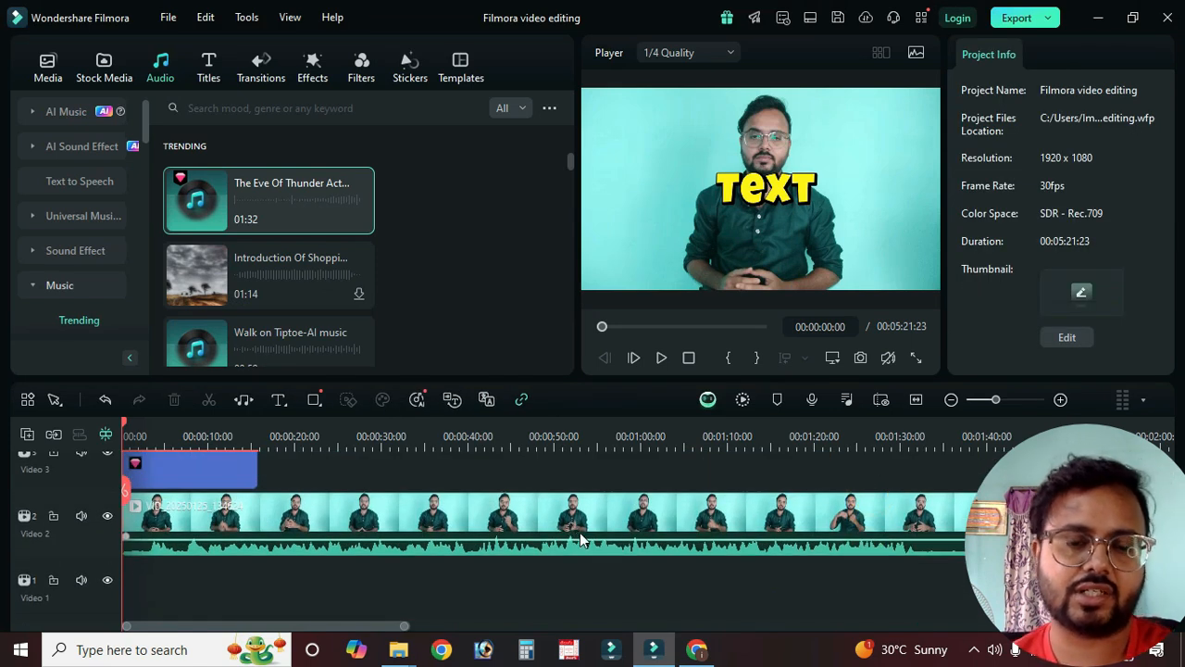
scroll(124, 560, down, 2)
scroll(213, 557, down, 2)
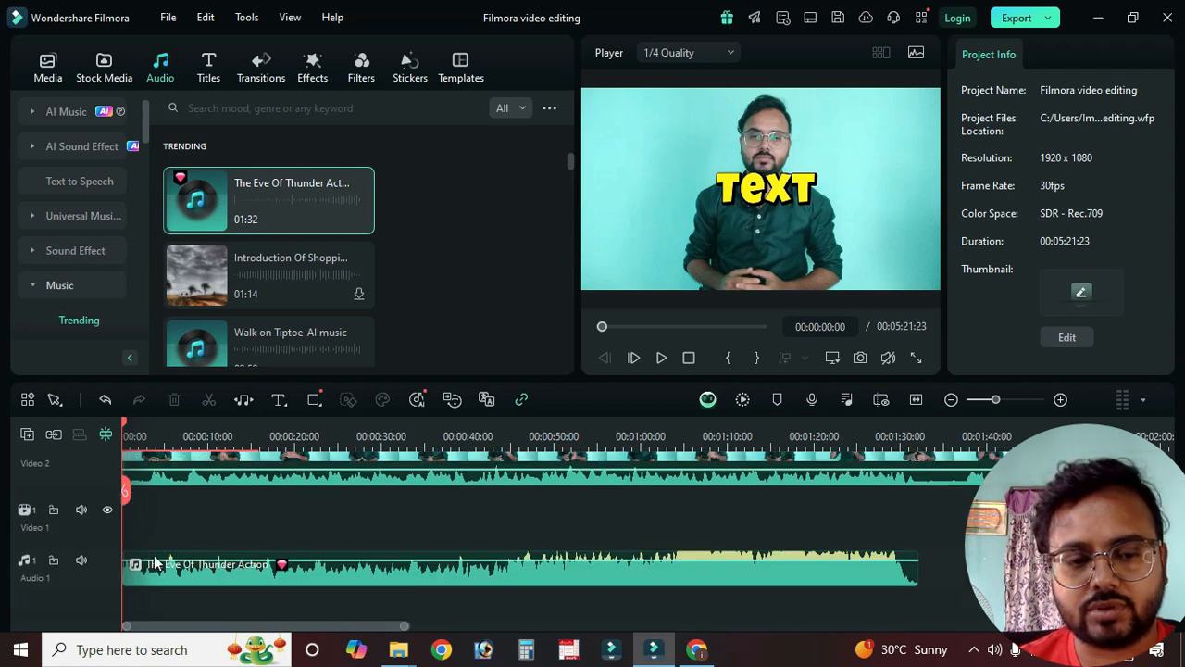
right_click(59, 599)
mouse_move(136, 535)
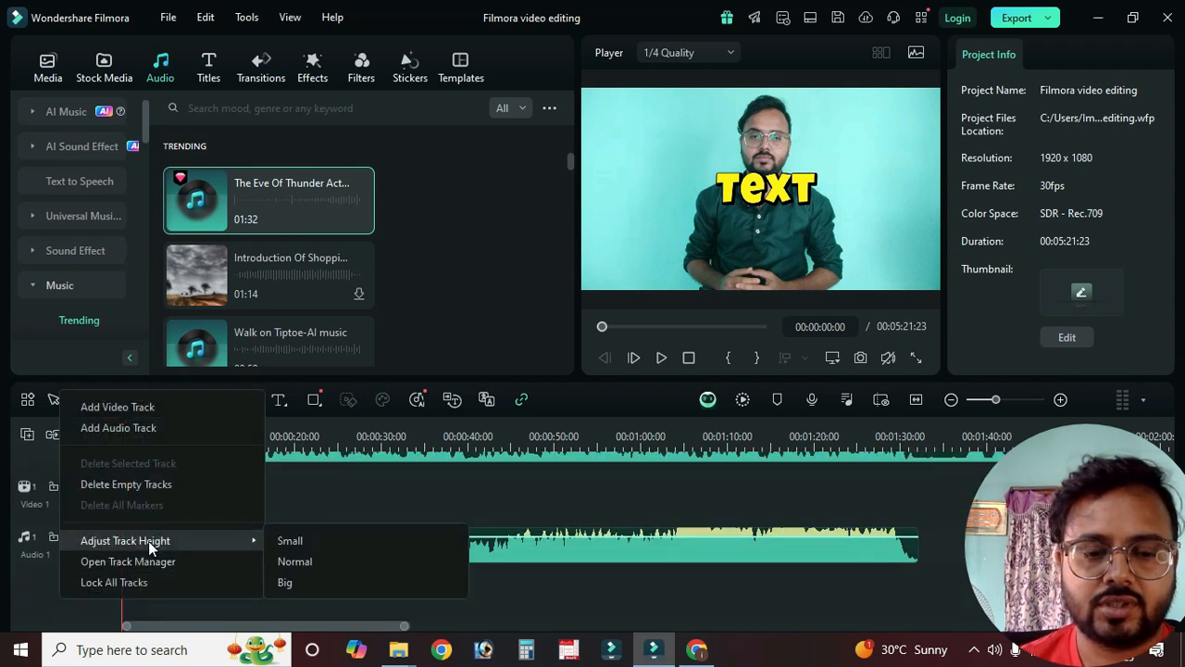
click(145, 485)
Step: Reduce the height of the title, video and audio tracks to the minimum so all three fit in the timeline
scroll(411, 586, up, 4)
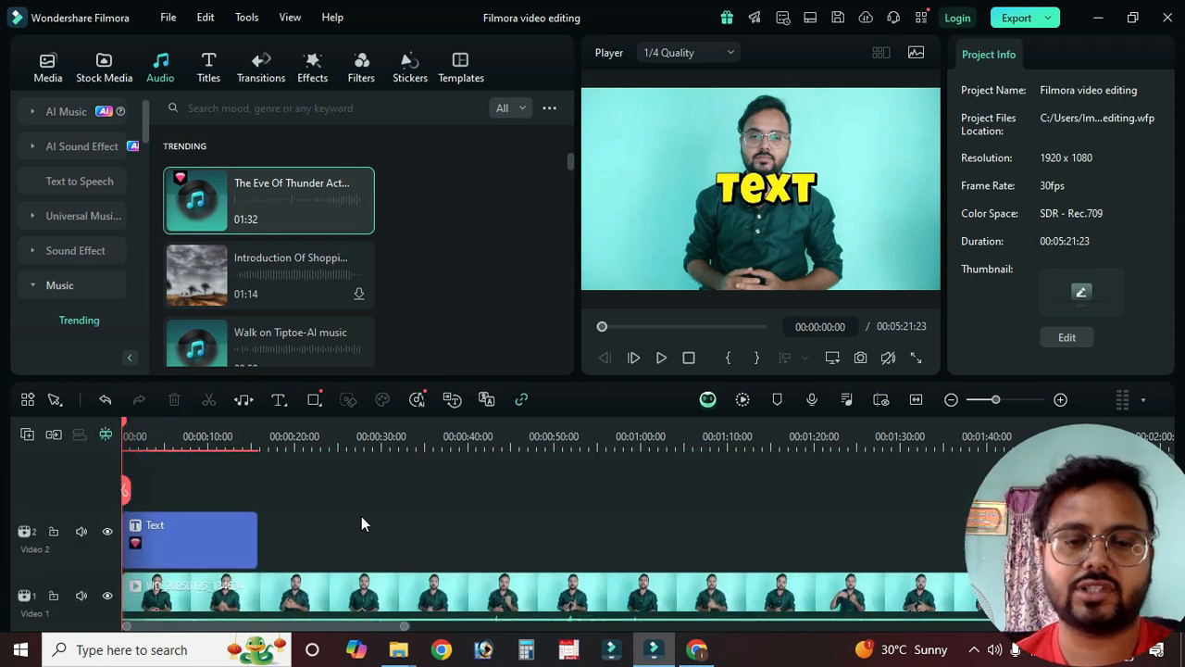
scroll(360, 518, down, 1)
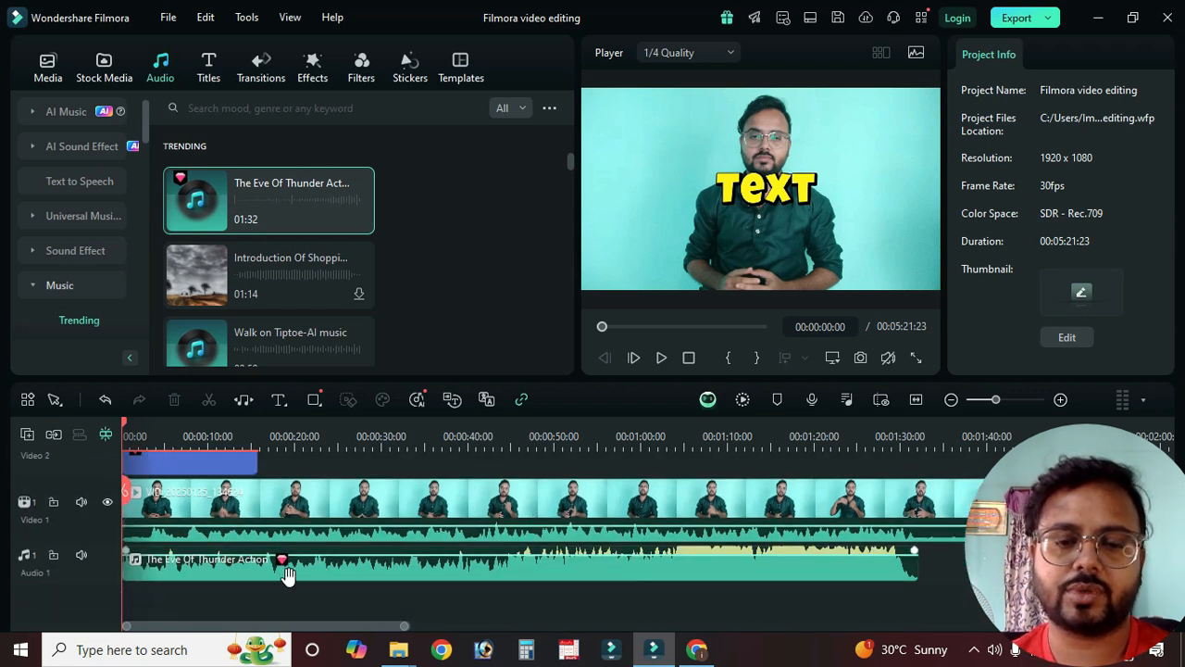
scroll(289, 574, up, 2)
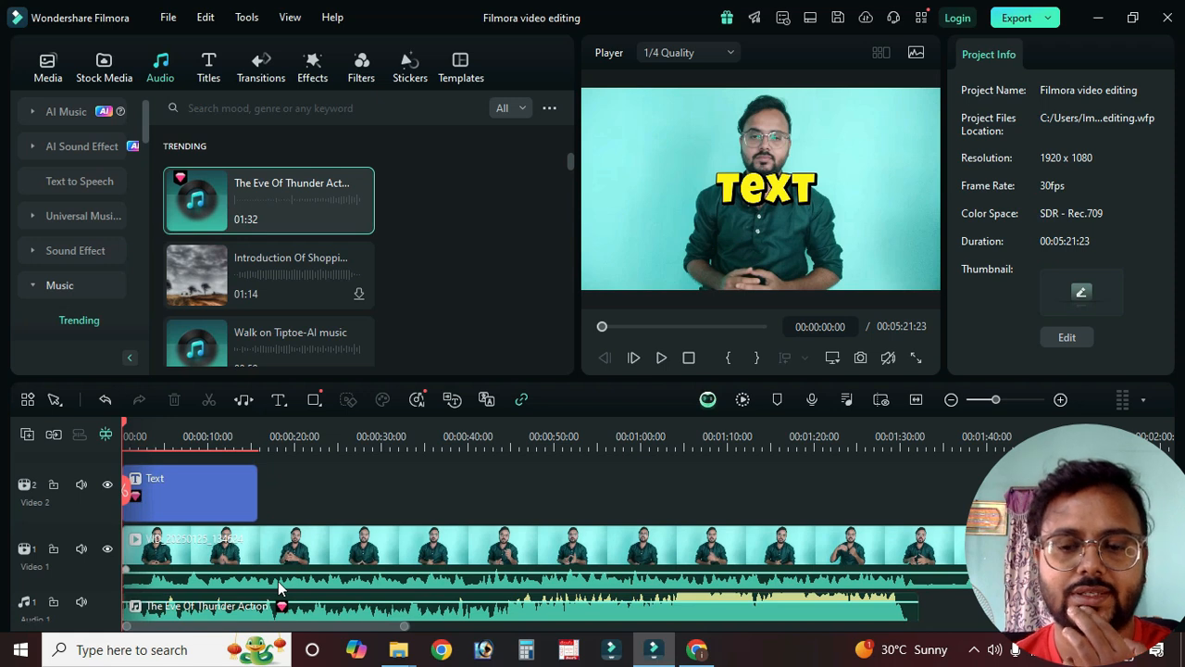
scroll(278, 586, up, 1)
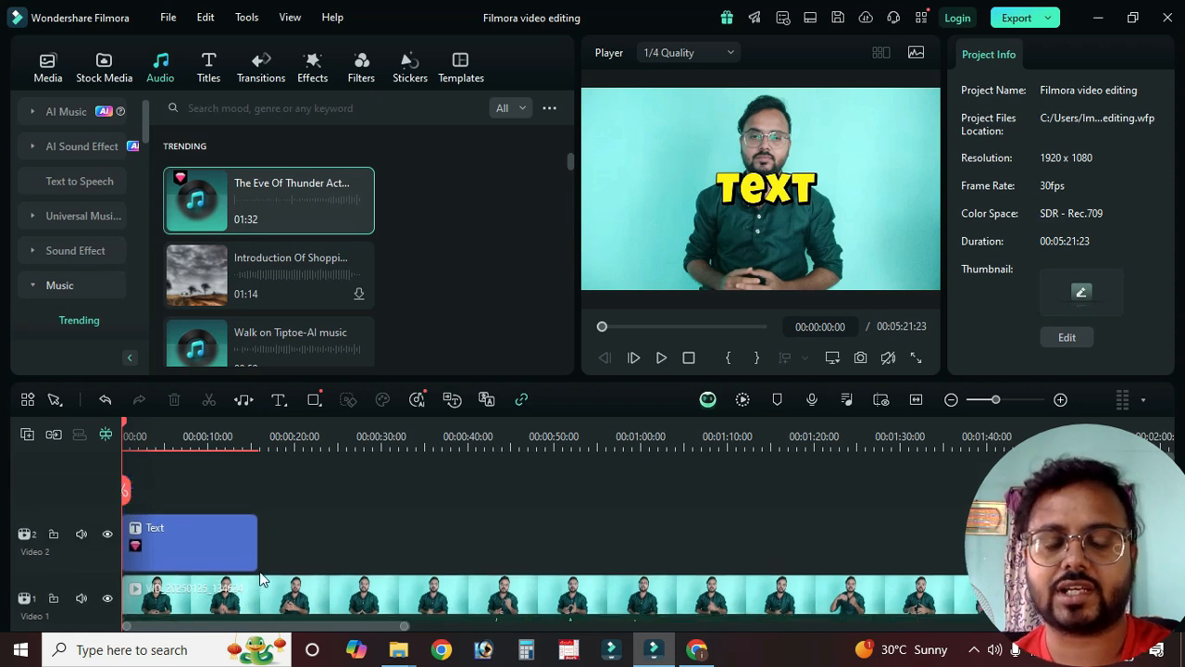
scroll(261, 579, down, 3)
scroll(286, 568, up, 3)
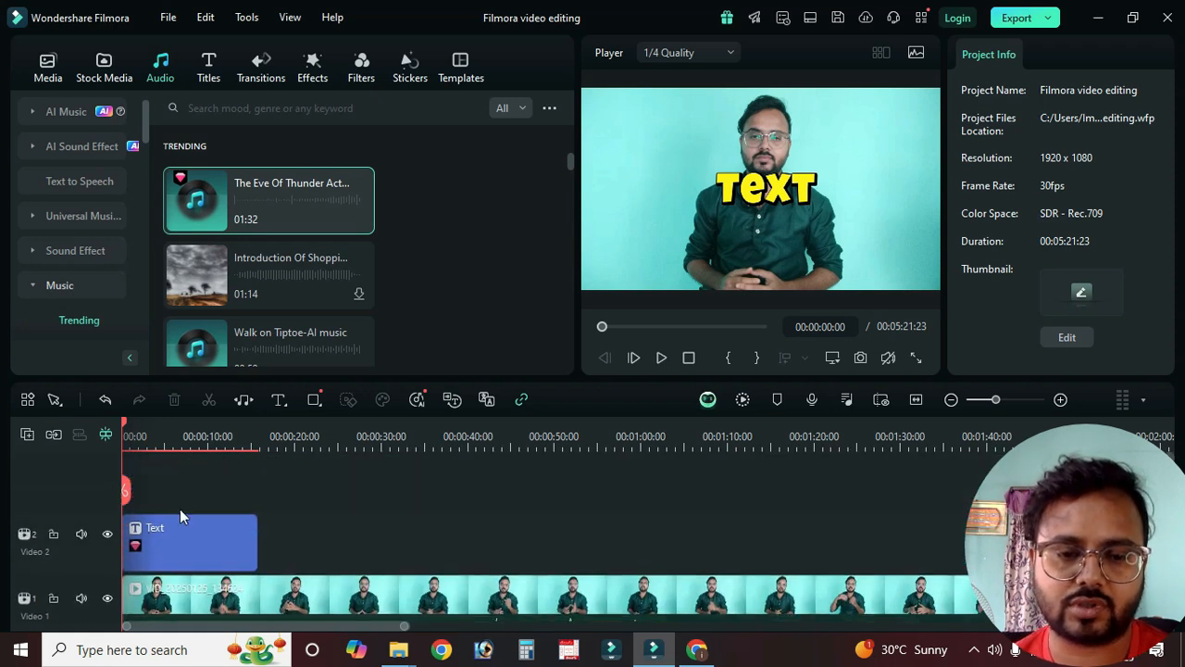
drag(87, 510, 98, 548)
scroll(257, 565, down, 1)
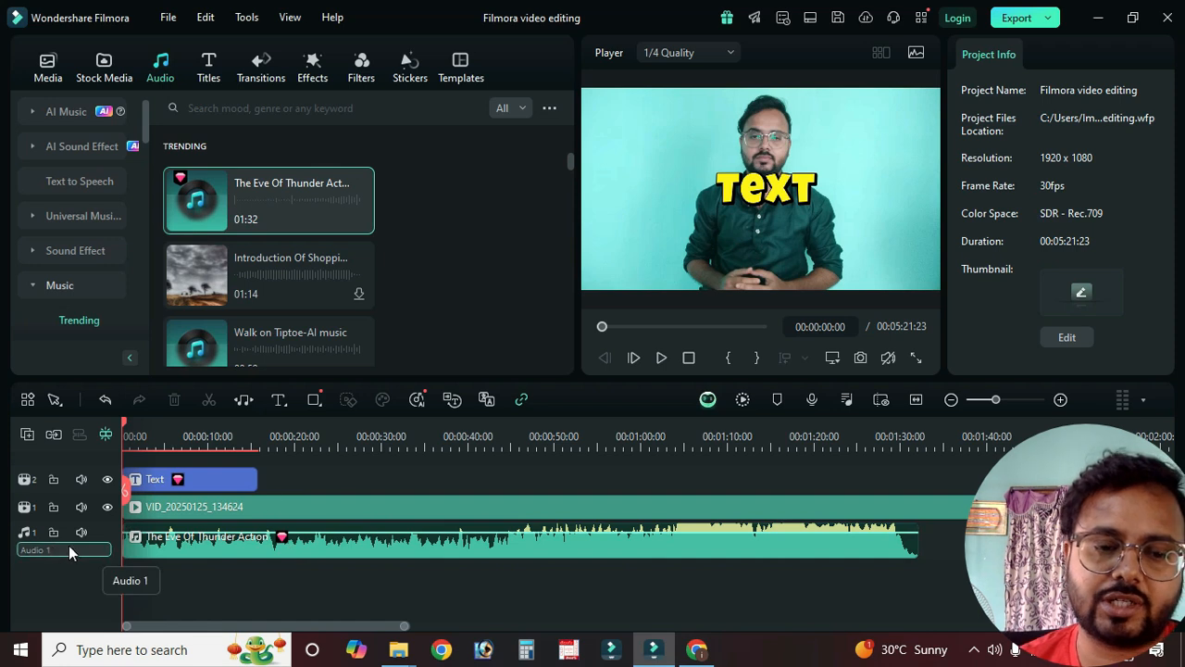
drag(110, 556, 110, 540)
drag(109, 553, 112, 518)
scroll(745, 503, up, 1)
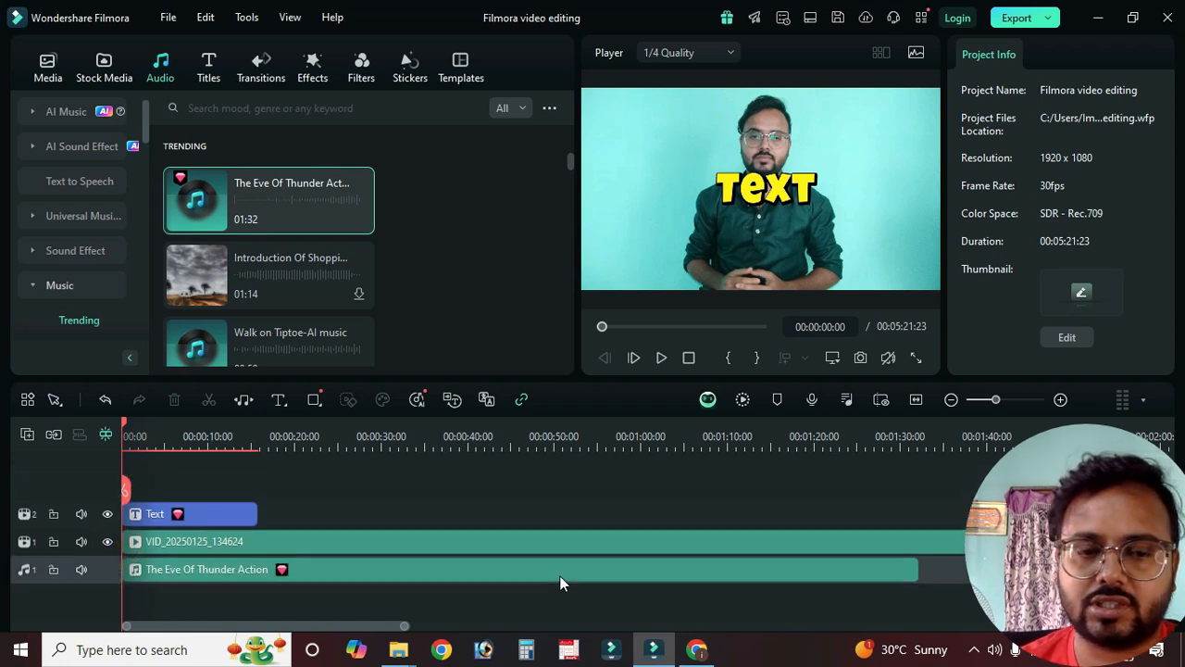
click(426, 533)
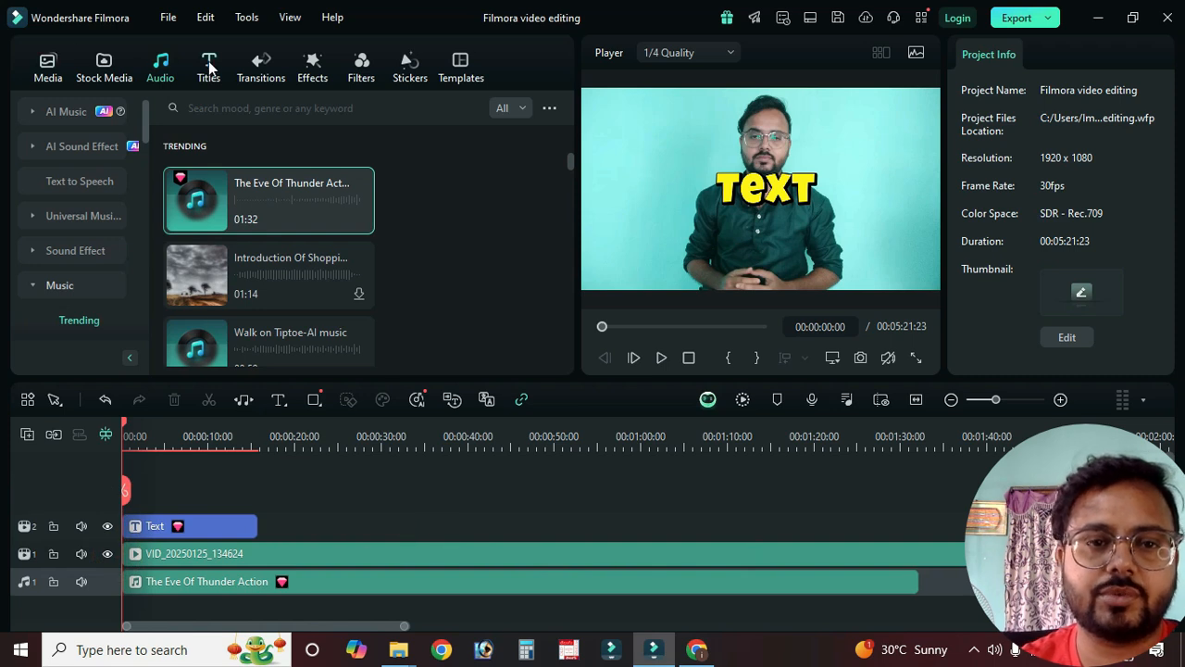
Step: Add the trending Border video effect on the Video 2 track after the title, spanning about 23 to 56 seconds
click(269, 65)
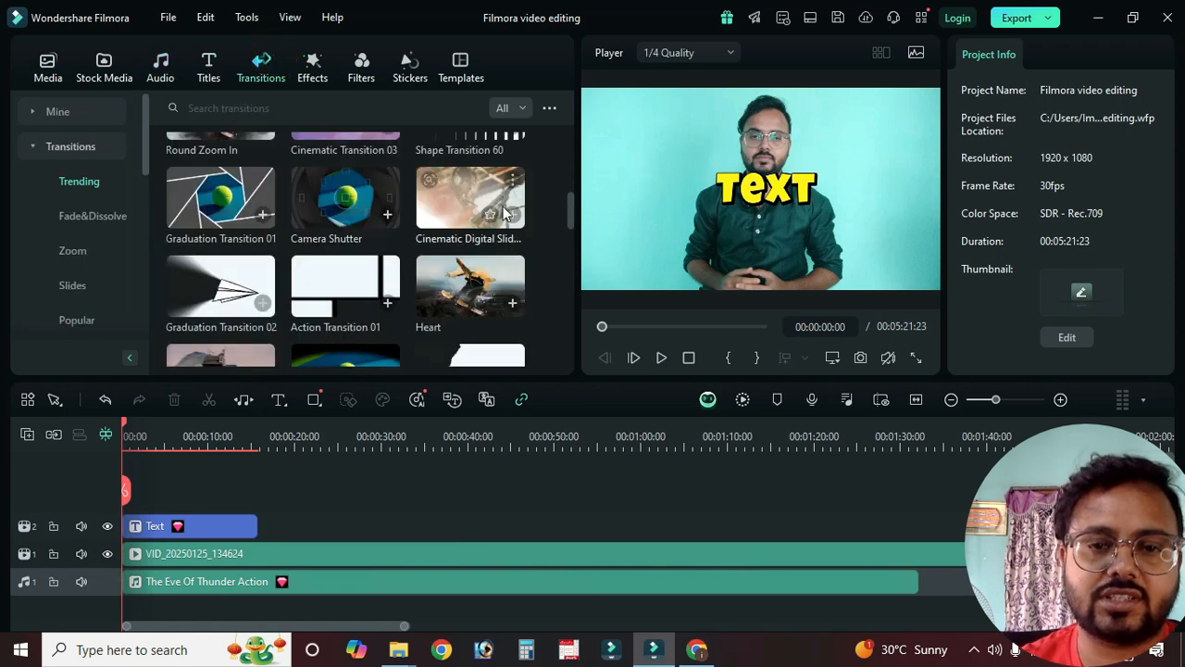
drag(471, 190, 410, 168)
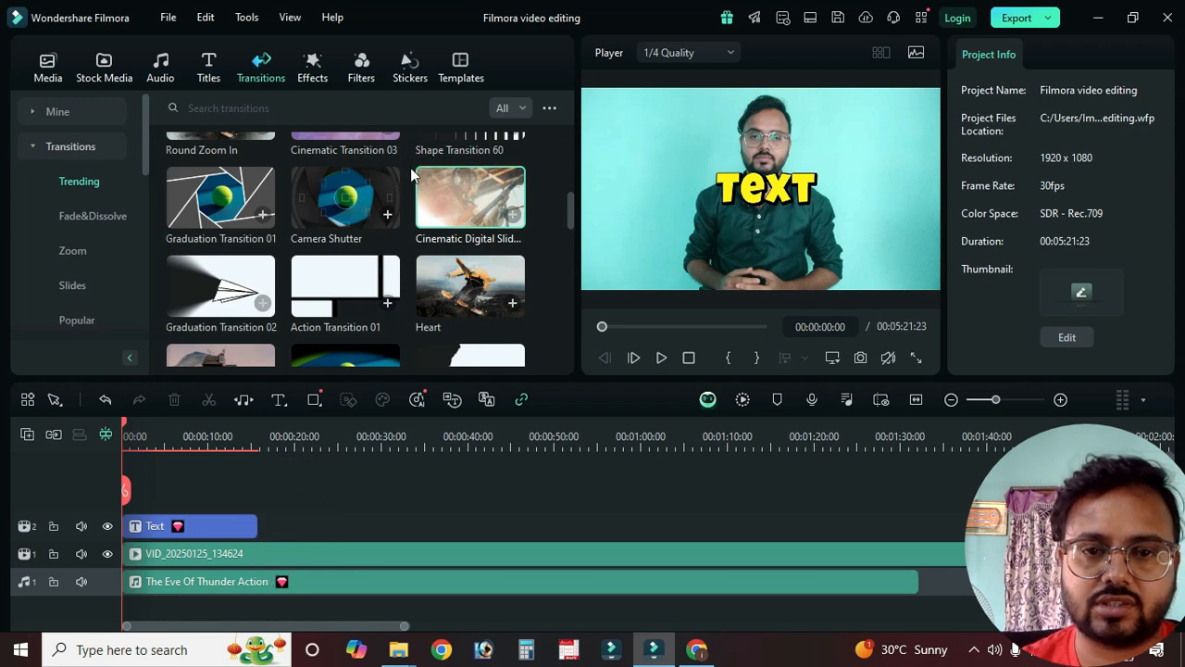
click(317, 67)
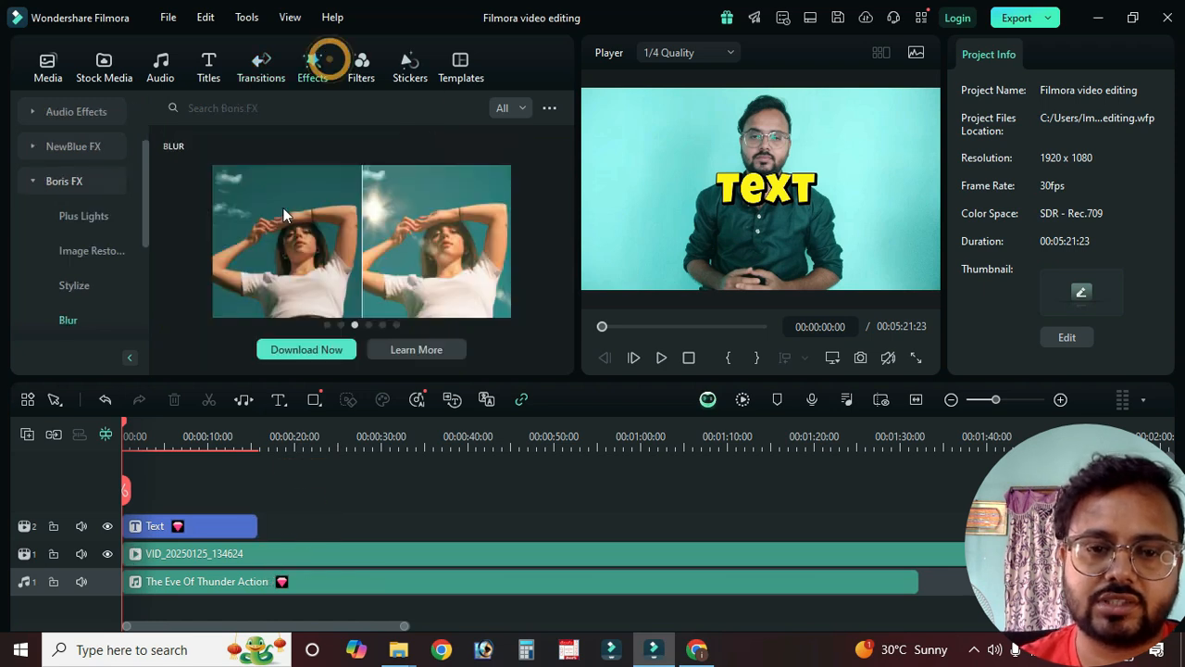
scroll(65, 158, up, 3)
click(35, 149)
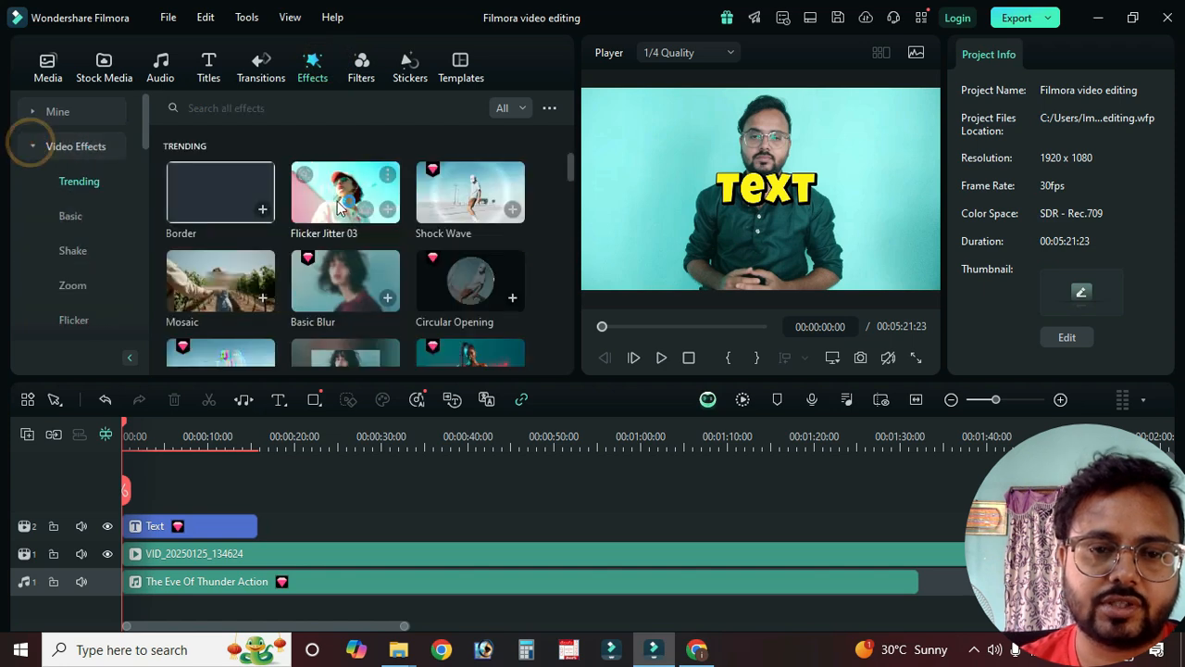
drag(221, 201, 607, 526)
Step: Preview the Border effect in full screen at about 40 seconds and return to the editor
click(470, 464)
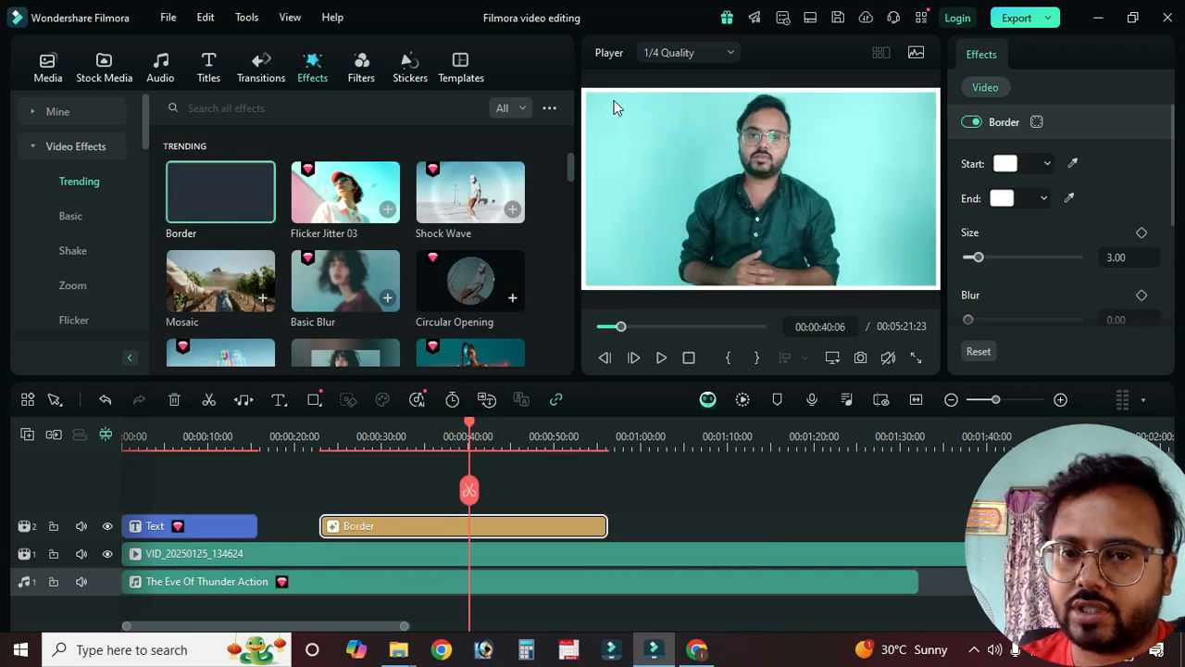
click(915, 358)
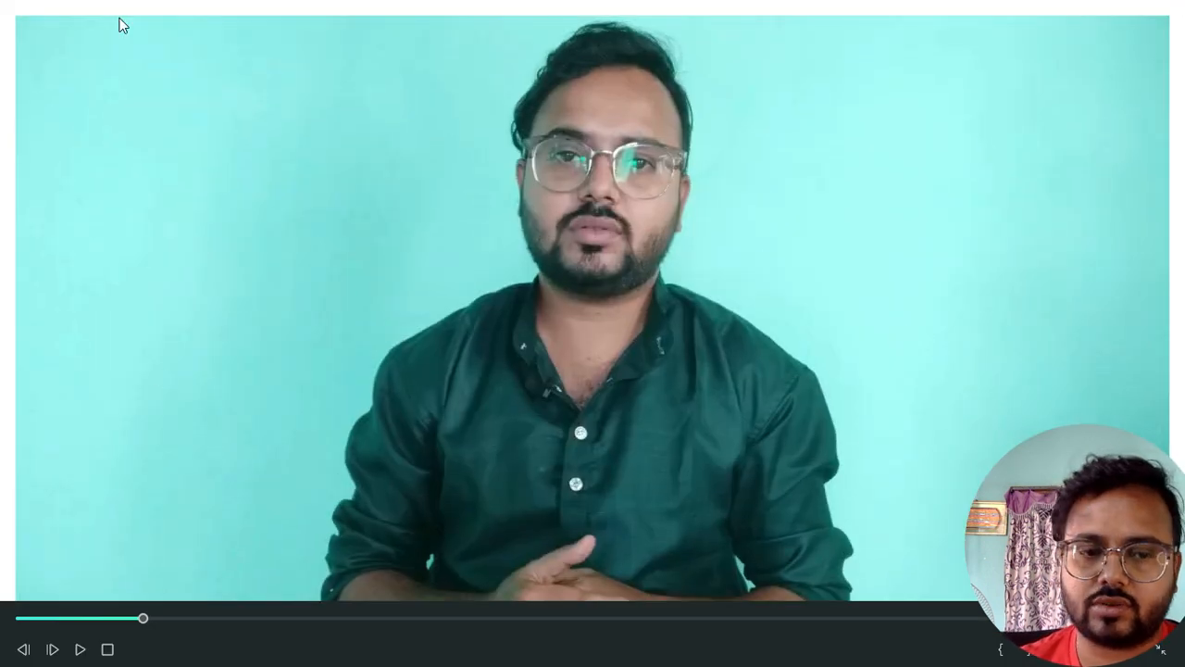
click(1161, 652)
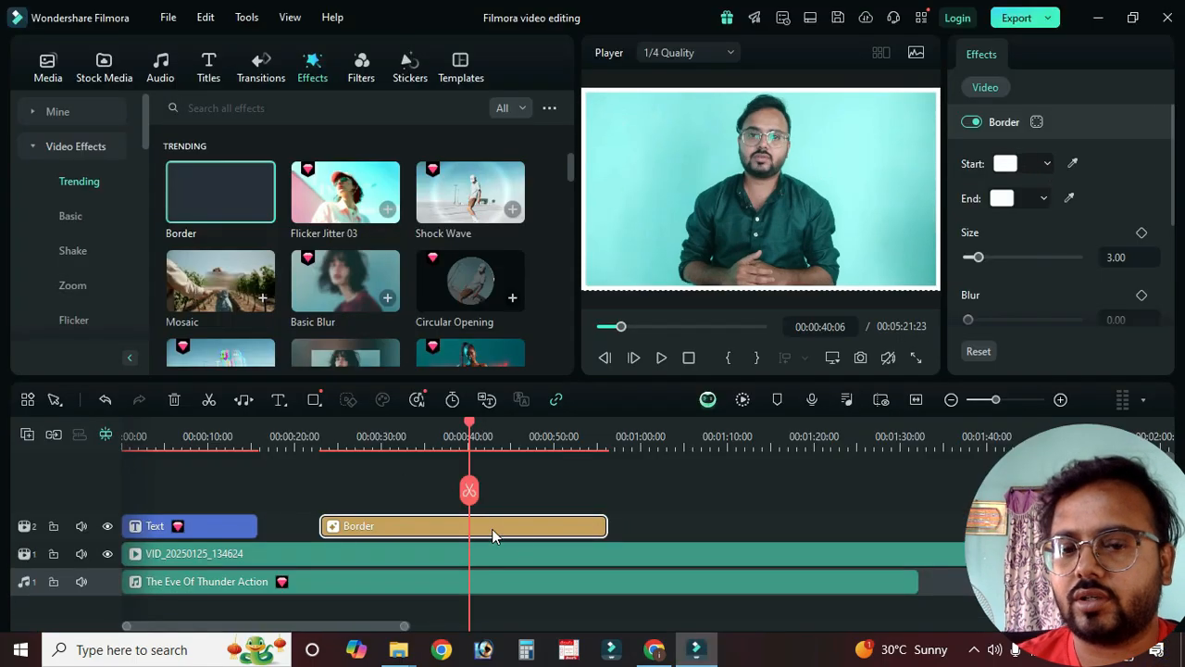
Step: Set the Border effect's start colour to magenta and end colour to light grey, and check the result in full screen
click(1036, 163)
click(1042, 243)
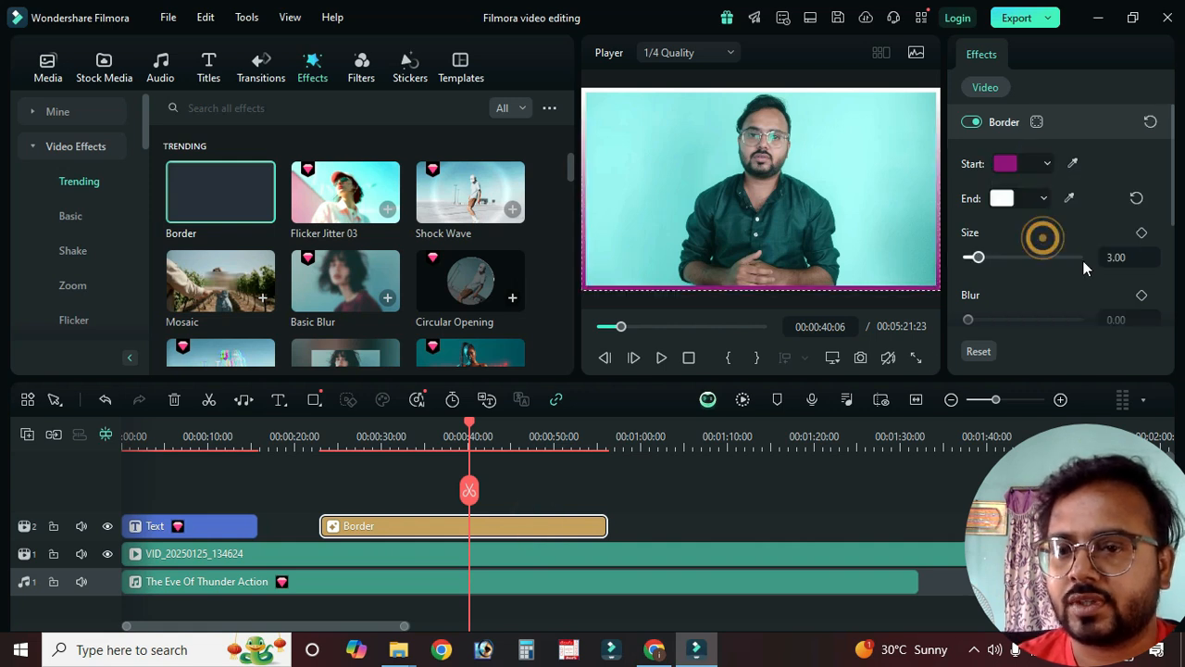
click(1044, 200)
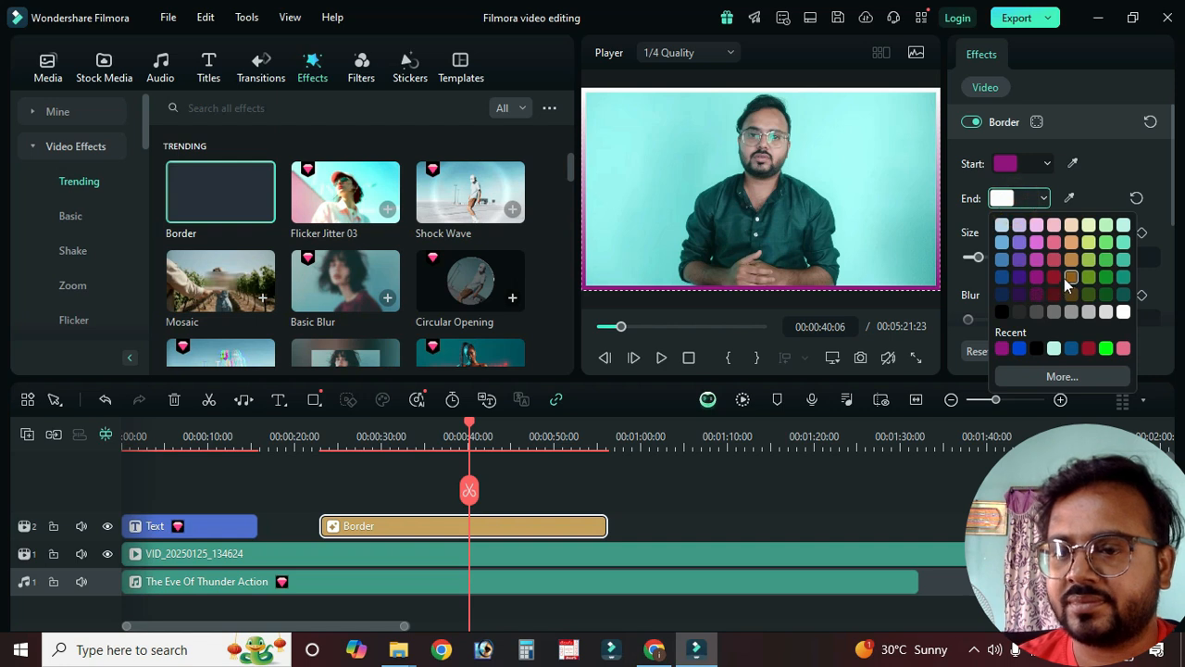
click(1093, 312)
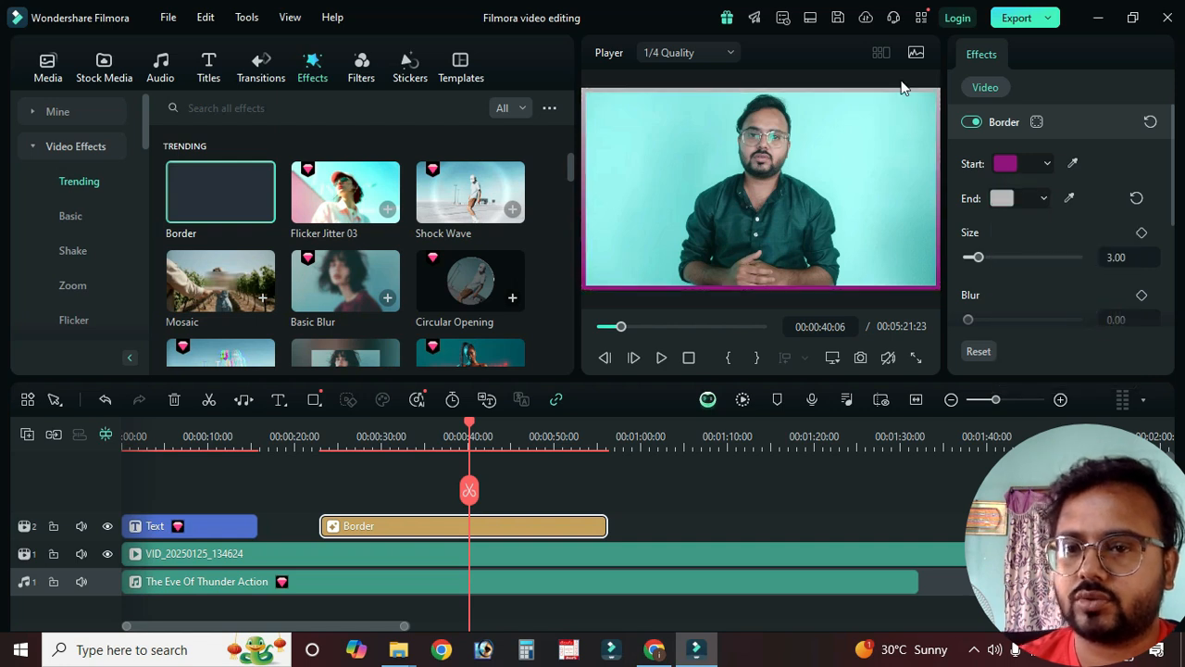
click(917, 358)
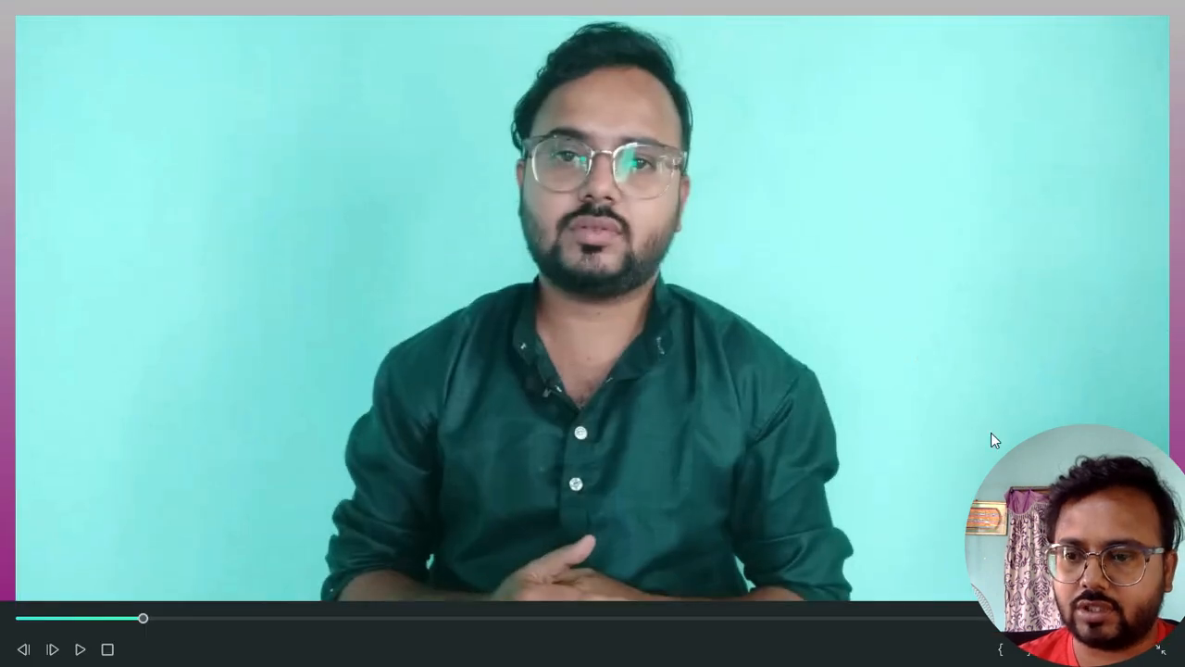
click(1176, 651)
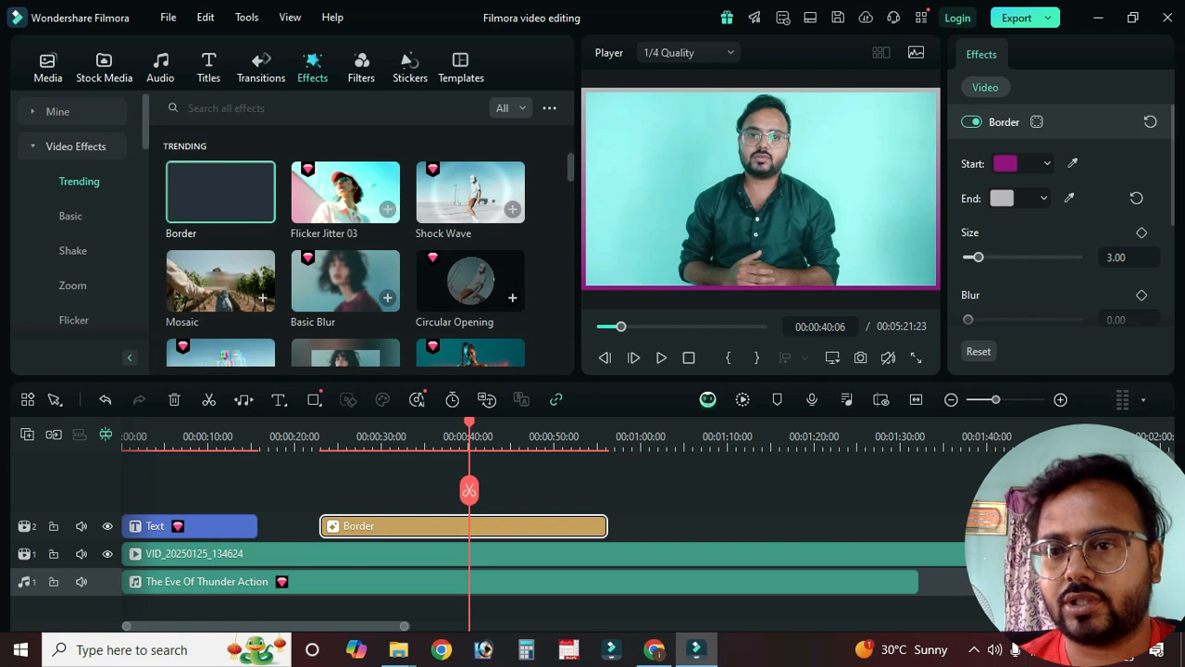
Step: Set the Border effect's size to 5.48 and its blur to 8.10
mouse_move(979, 258)
mouse_down()
mouse_move(1052, 259)
mouse_move(977, 259)
mouse_move(988, 258)
mouse_up()
drag(968, 320, 998, 319)
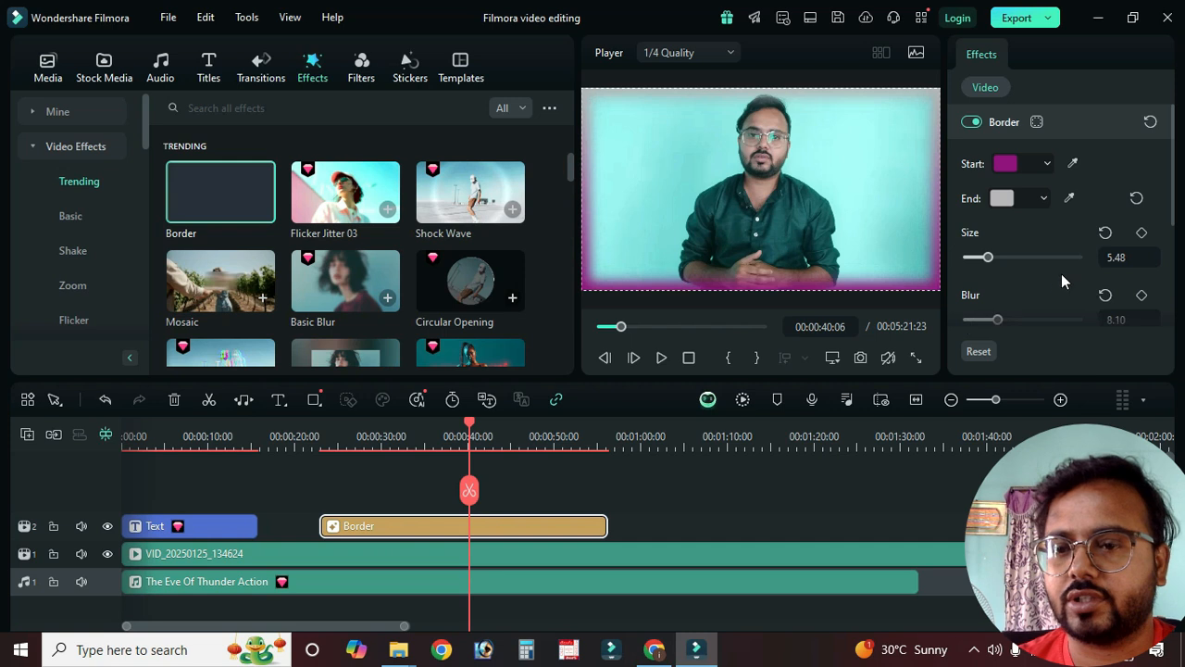
Step: Try 66% opacity and the right, left and upward directions on the Border effect, and restore the centred direction and default opacity
scroll(1062, 273, down, 3)
drag(1067, 280, 1039, 290)
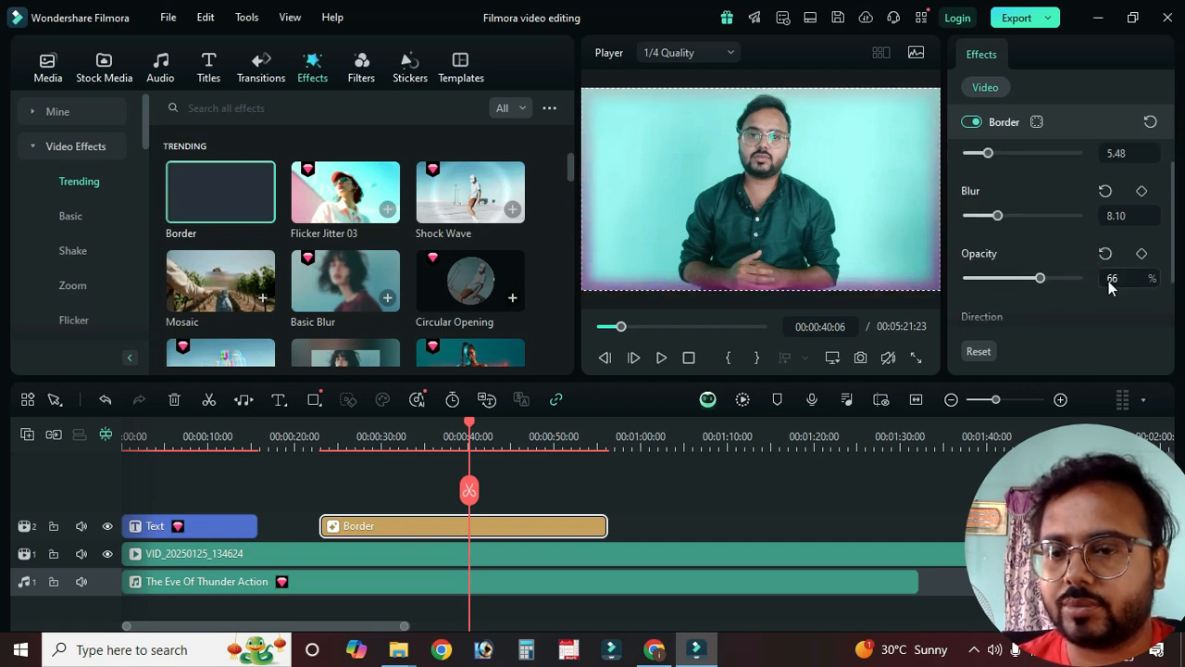
scroll(1084, 282, down, 1)
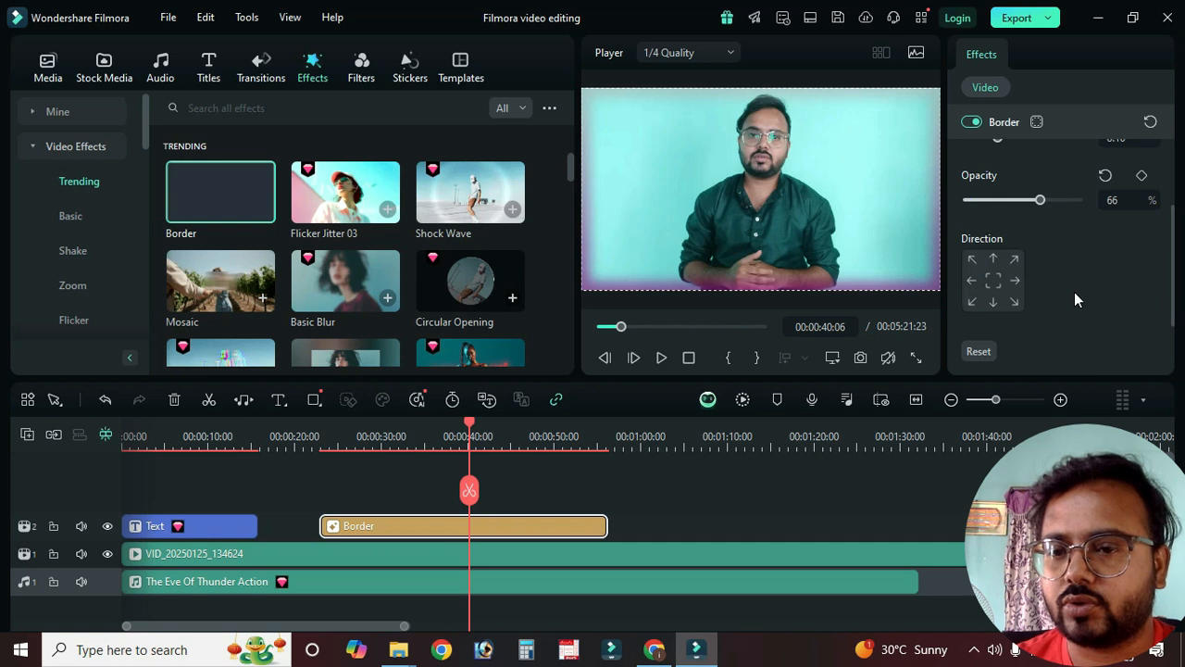
click(1013, 277)
click(969, 281)
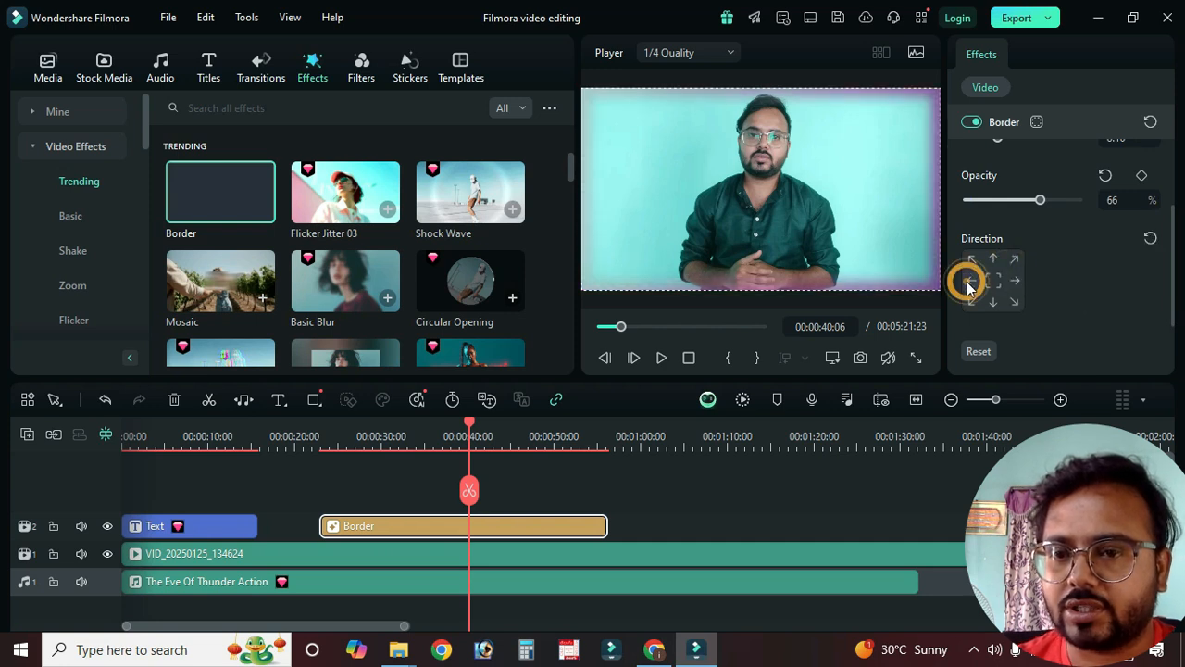
click(993, 260)
click(993, 281)
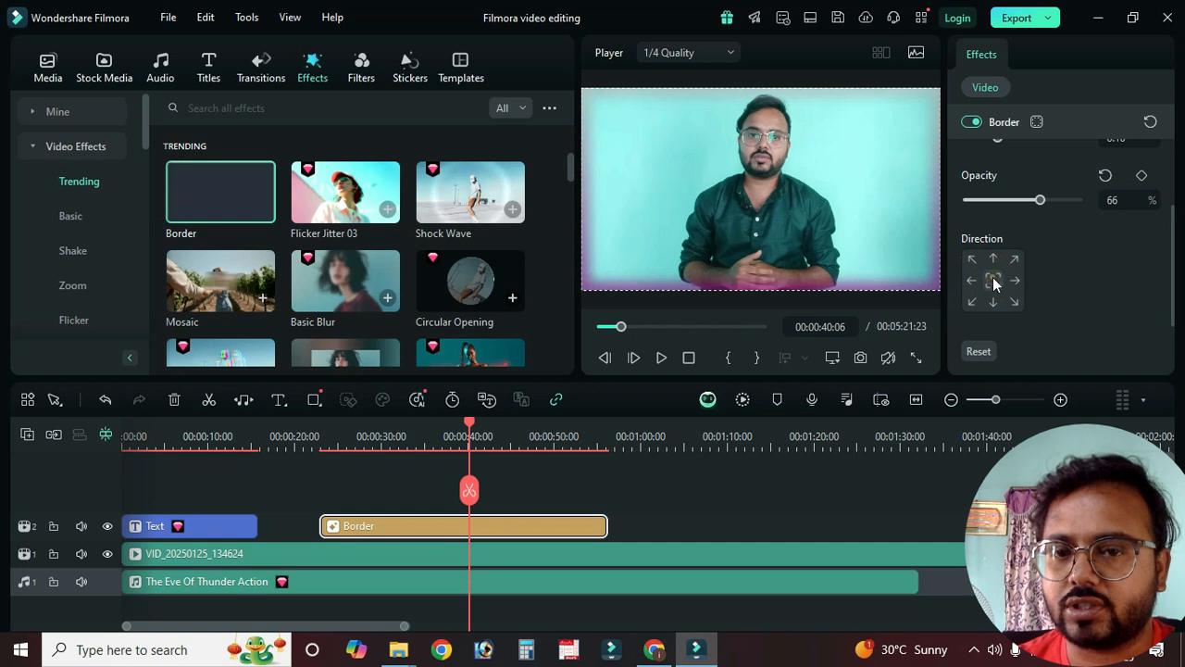
click(994, 281)
click(1105, 175)
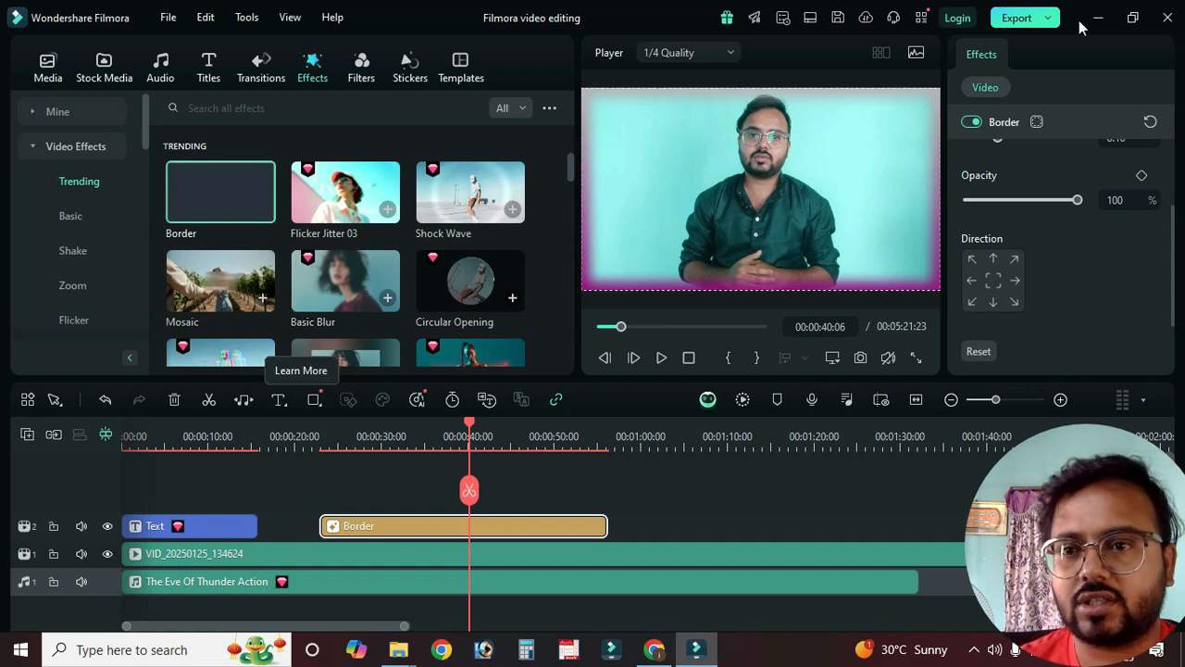
Step: Review the basic Transform and Compositing settings of the talking-head clip VID_20250125_134624
click(682, 553)
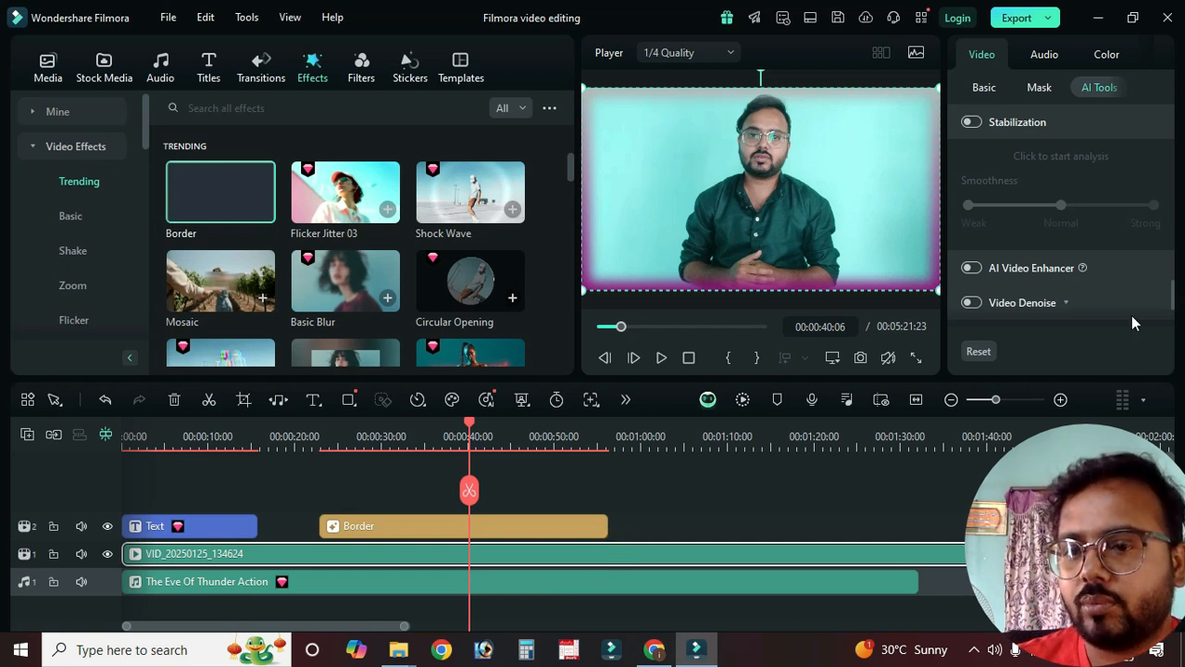
click(982, 56)
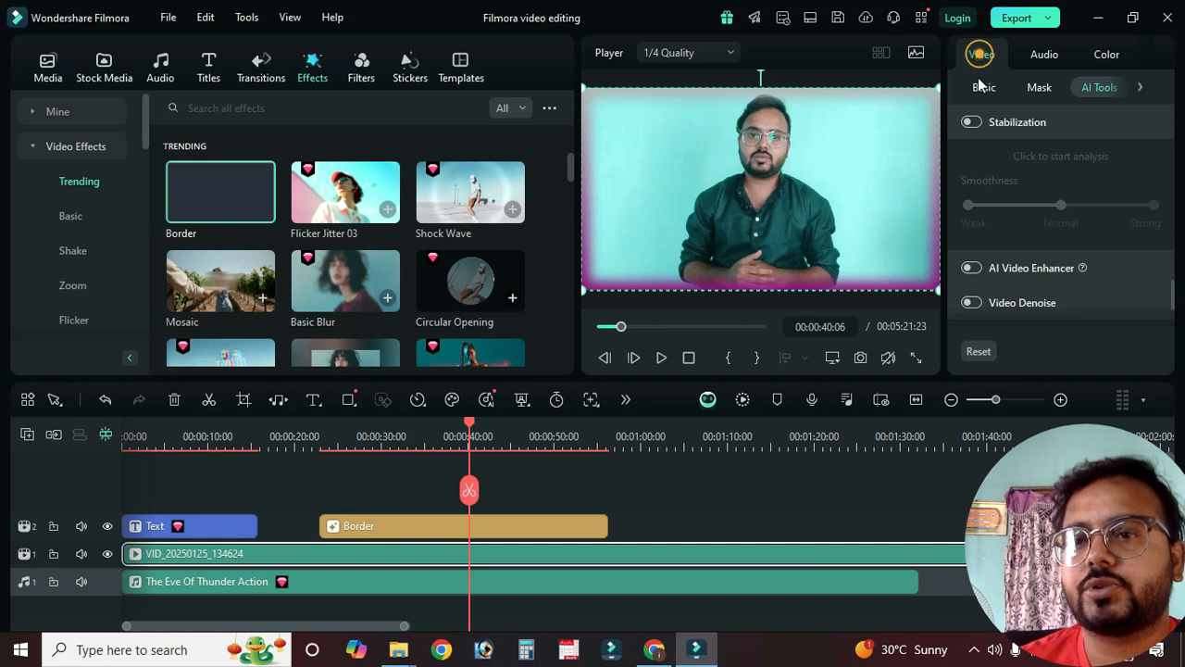
click(985, 87)
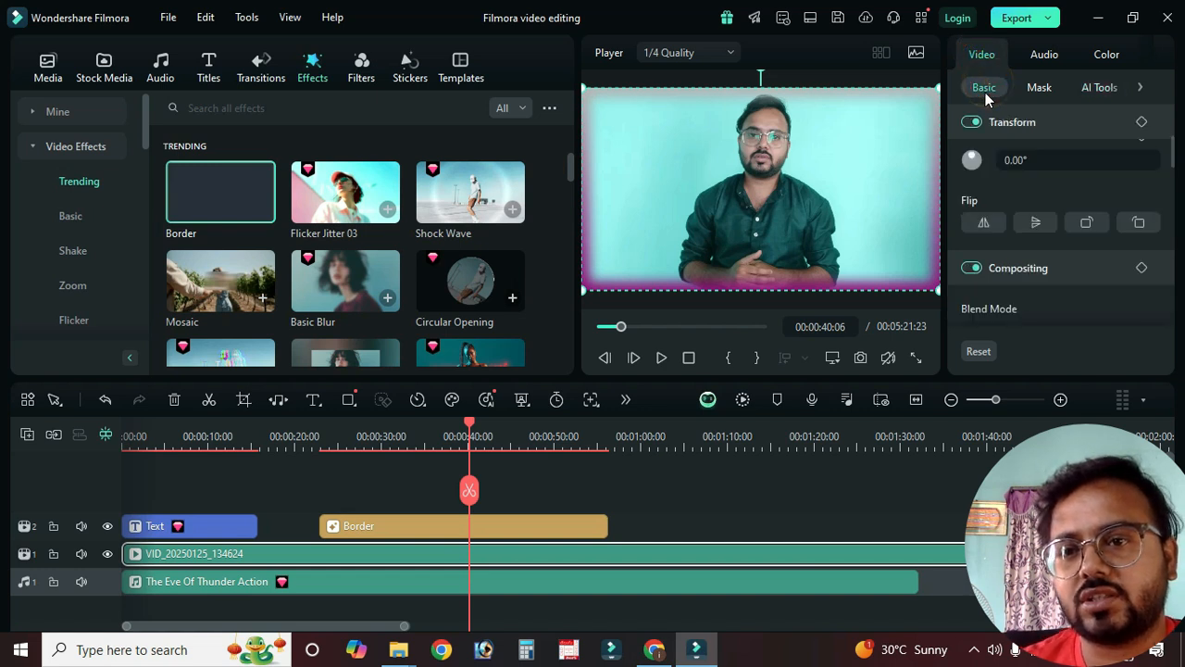
scroll(1038, 227, up, 2)
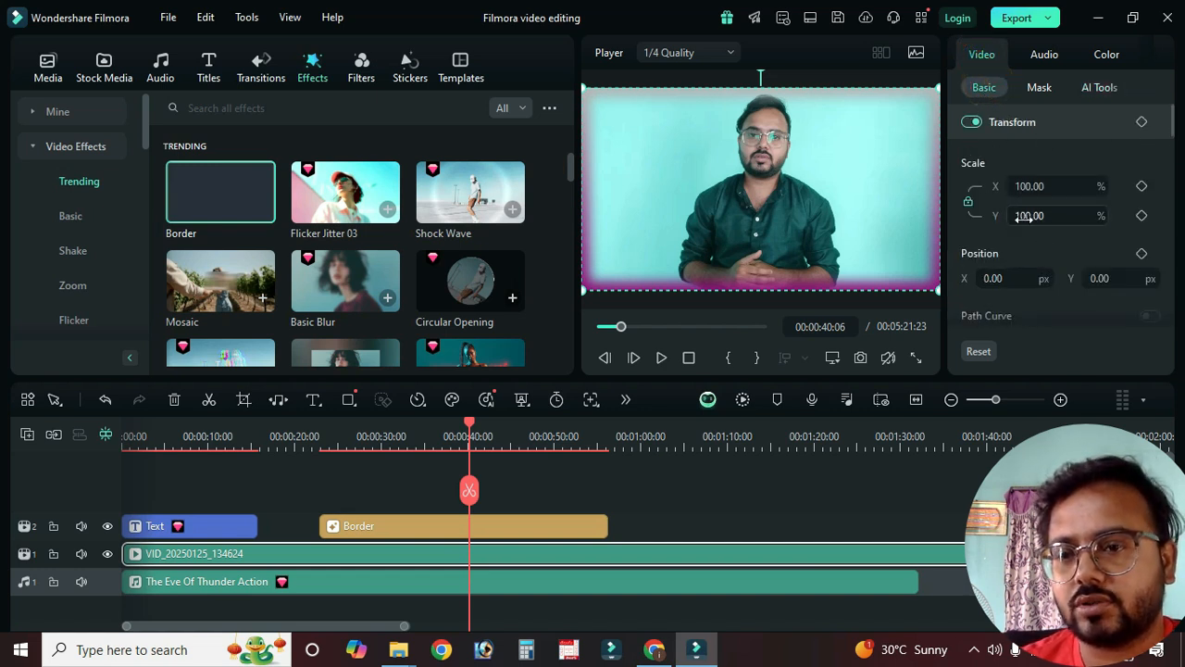
scroll(1045, 252, down, 2)
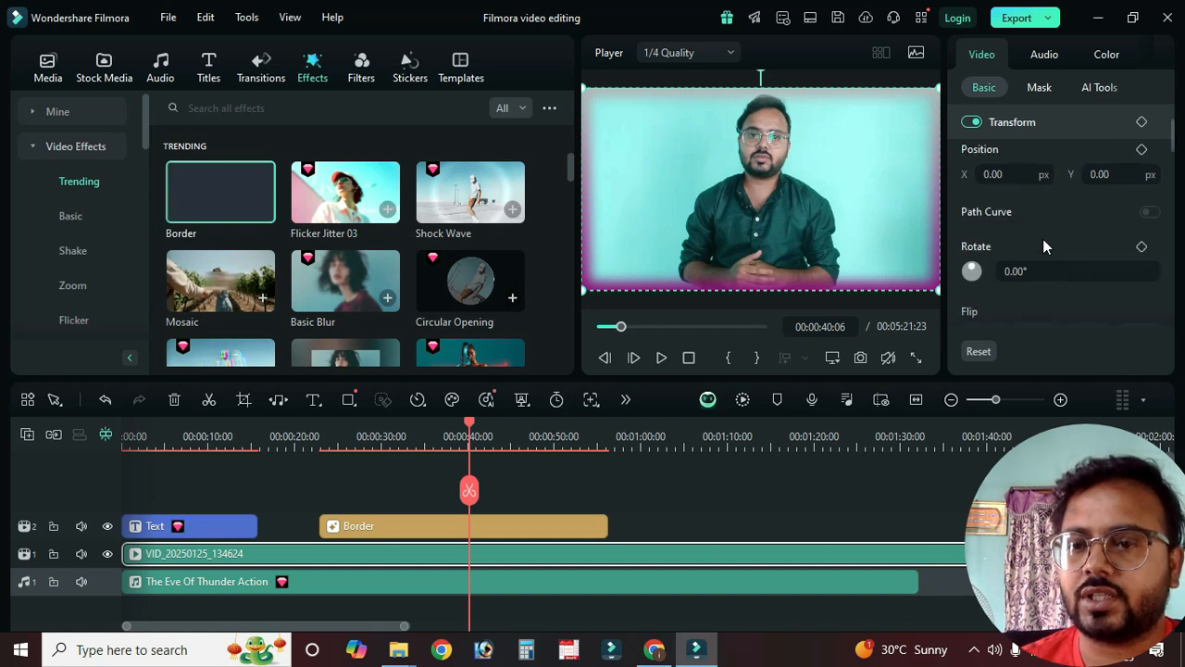
scroll(1033, 234, down, 2)
scroll(990, 295, down, 1)
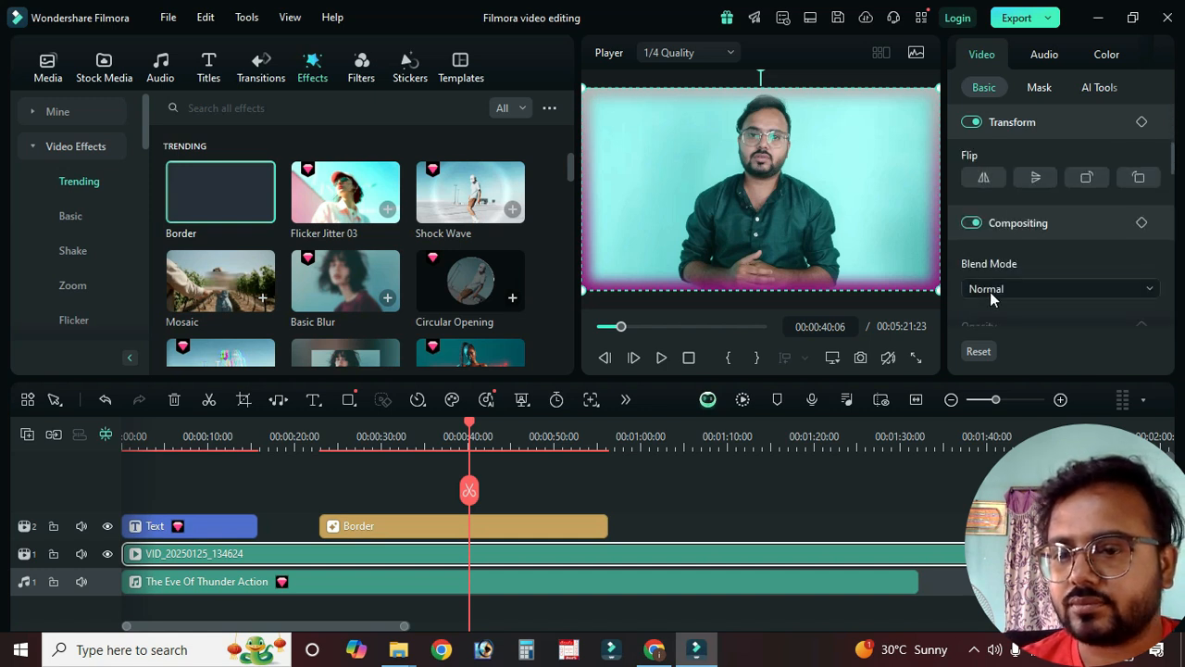
Step: Try the horizontal and vertical flips and the 90° rotation on the talking-head clip, and return it to its upright orientation
click(989, 176)
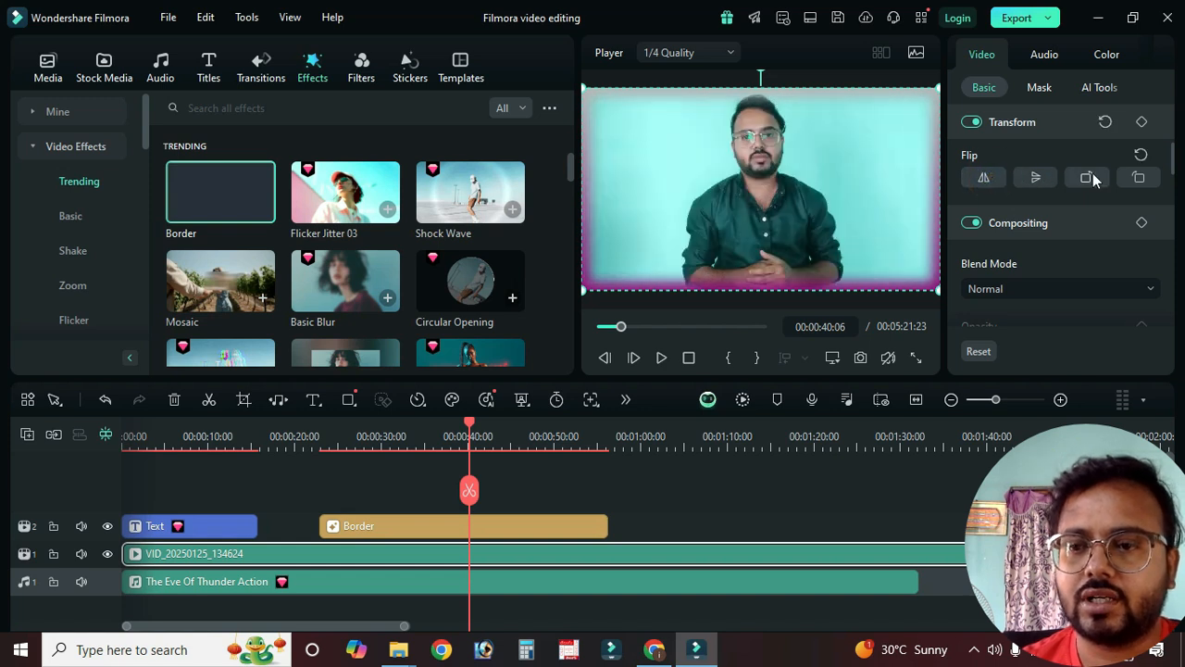
click(987, 178)
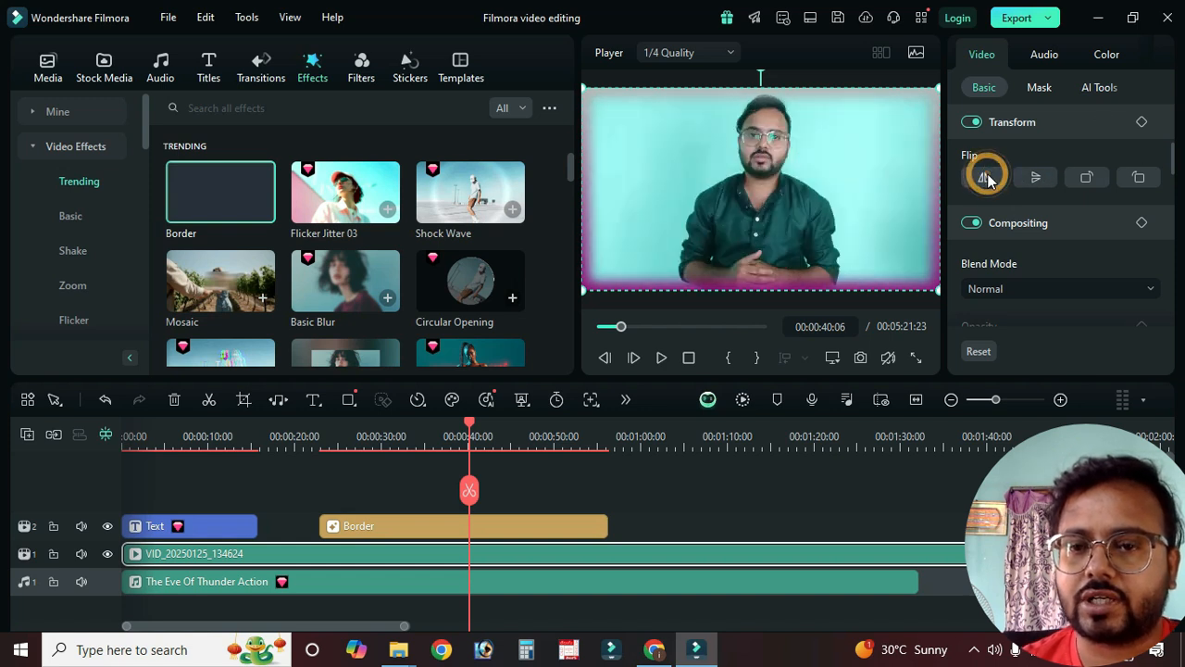
click(1040, 180)
click(1039, 180)
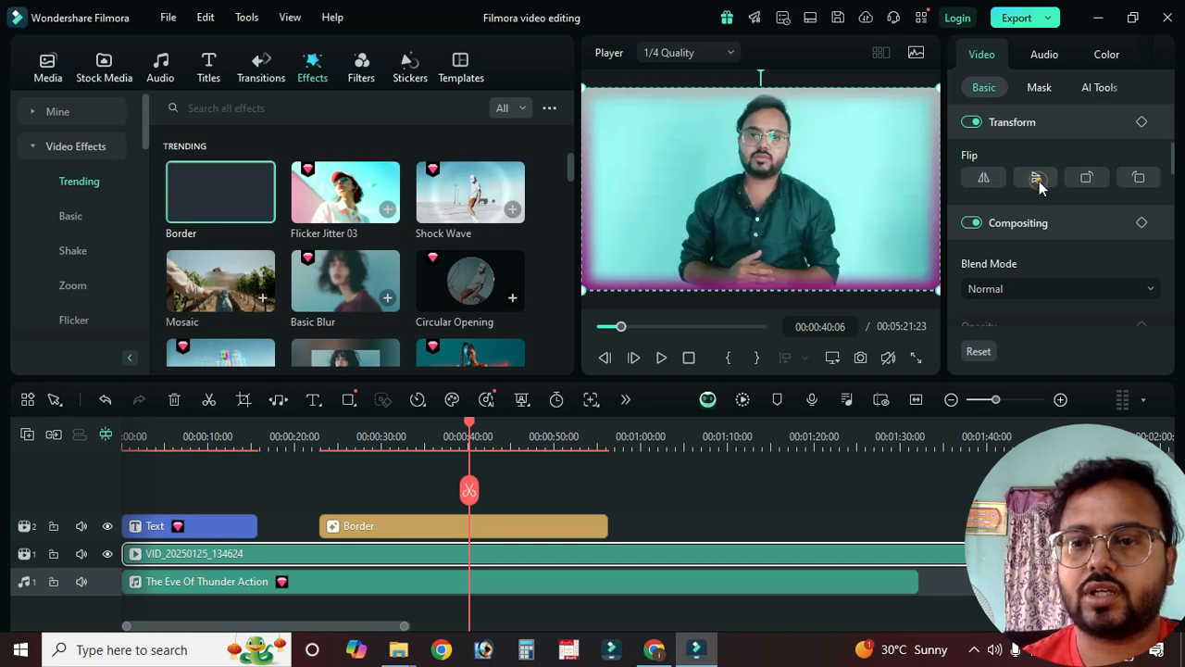
click(1089, 178)
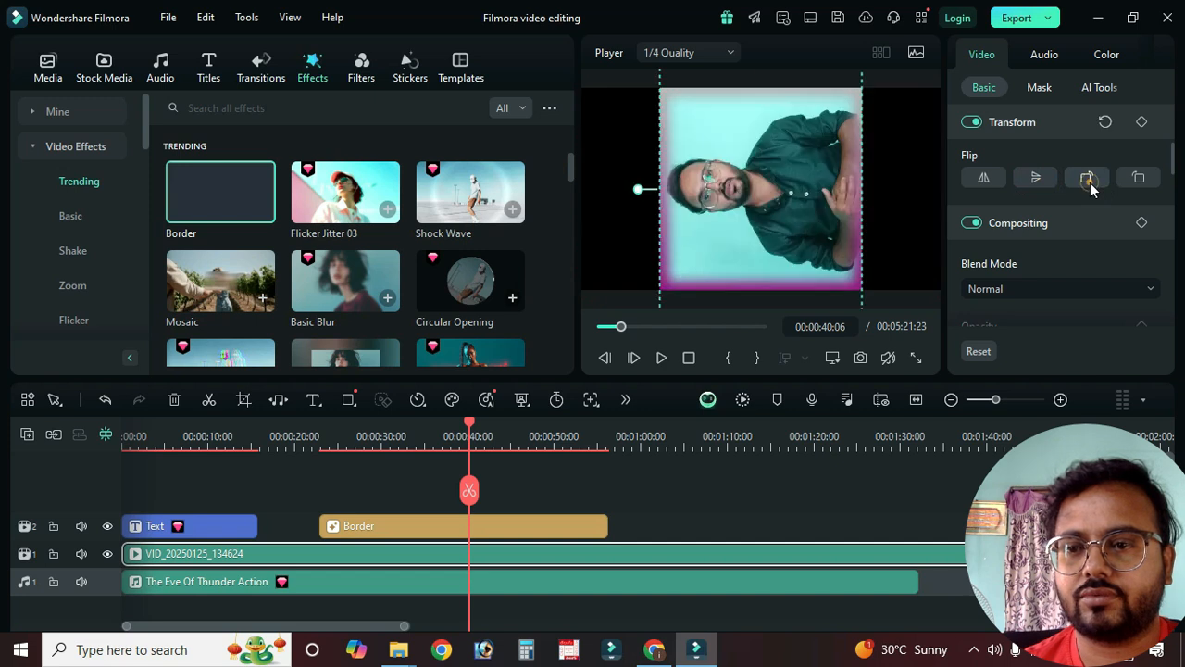
click(1088, 179)
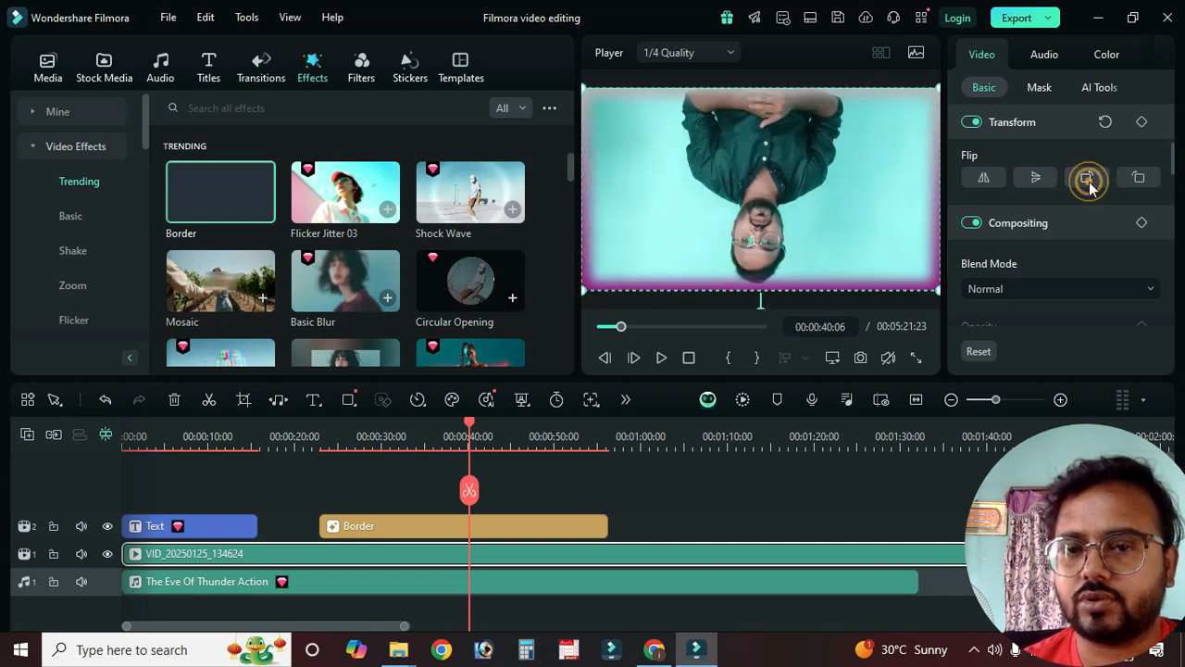
click(1088, 179)
click(1088, 179)
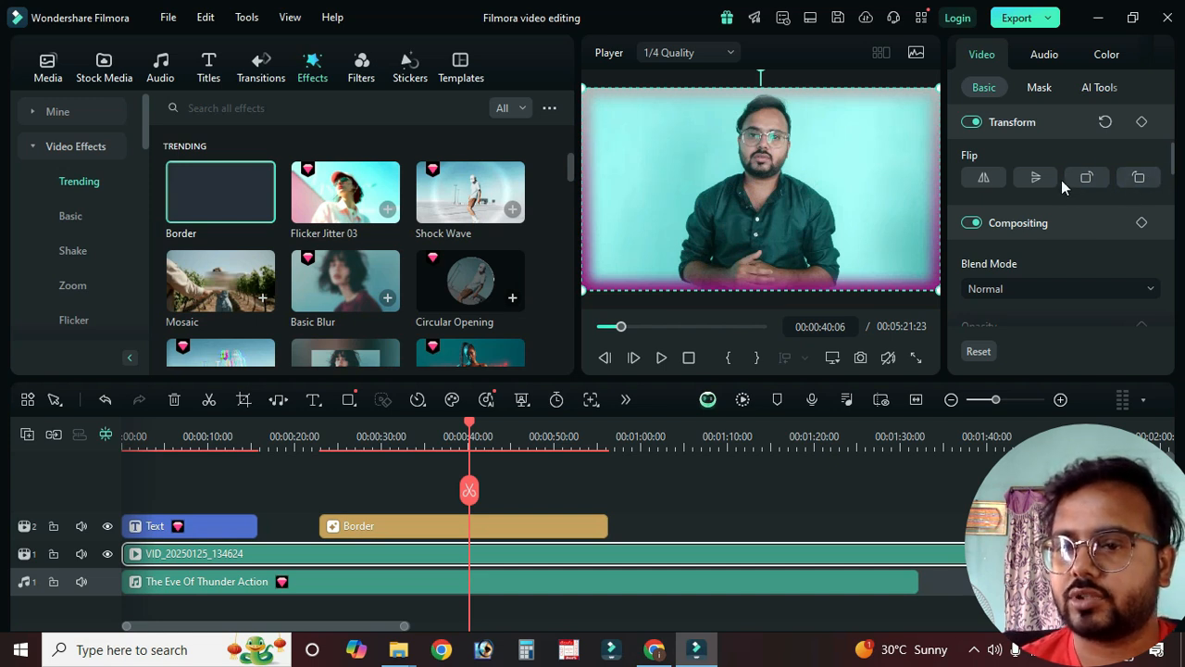
Step: Try the Darken and Multiply blend modes at 89% opacity on the talking-head clip, and restore its opacity to 100%
scroll(1062, 194, down, 1)
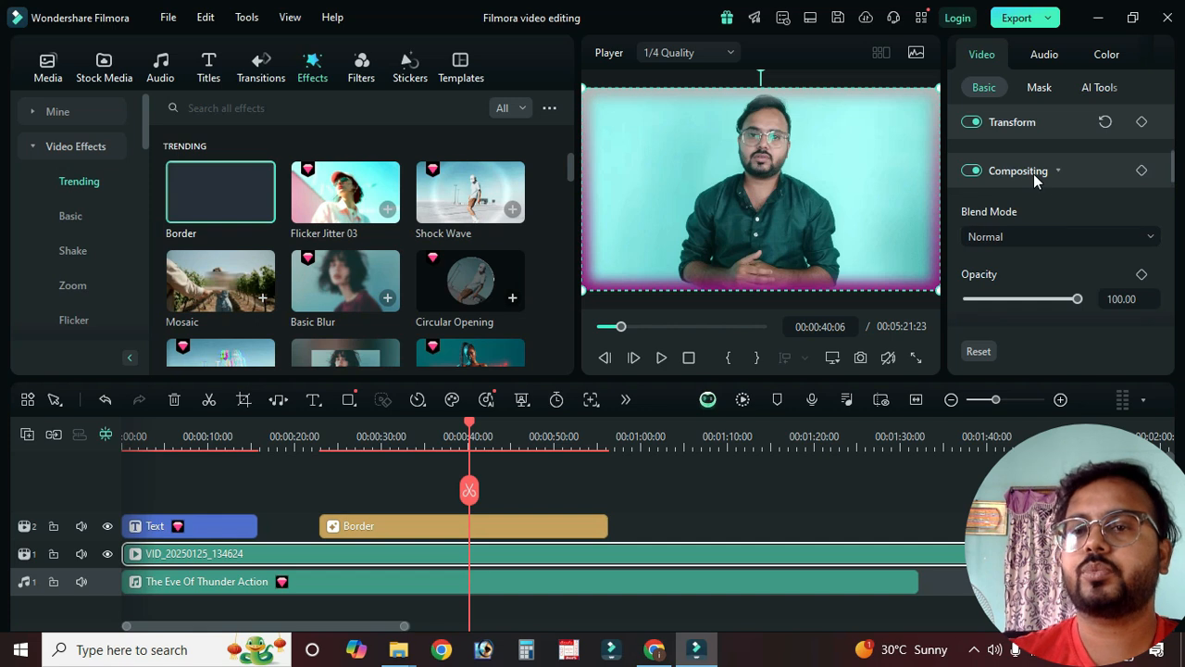
click(1073, 239)
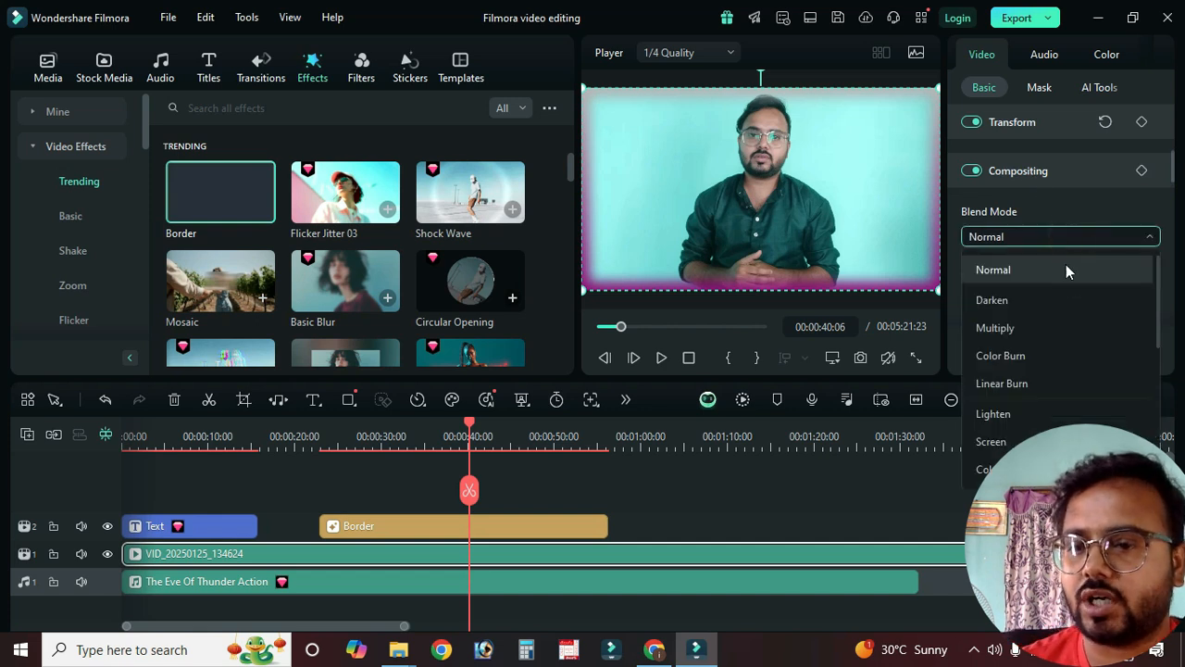
click(1017, 302)
mouse_move(1078, 299)
mouse_down()
mouse_move(1026, 306)
mouse_move(1074, 302)
mouse_up()
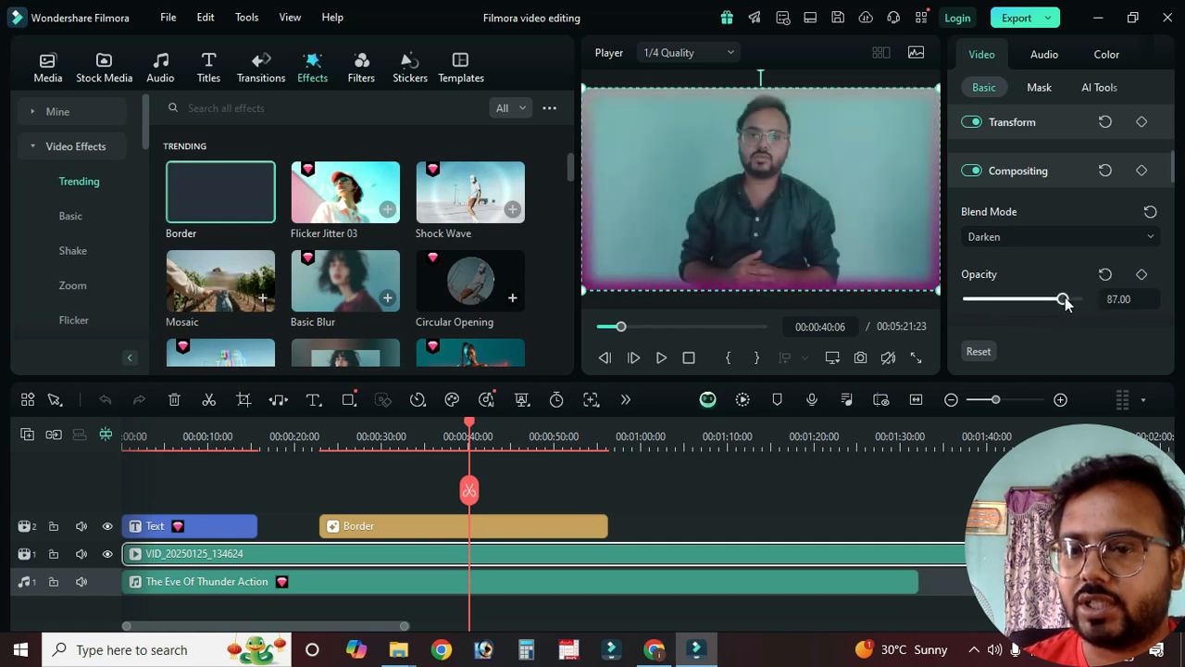
click(1063, 236)
click(1035, 329)
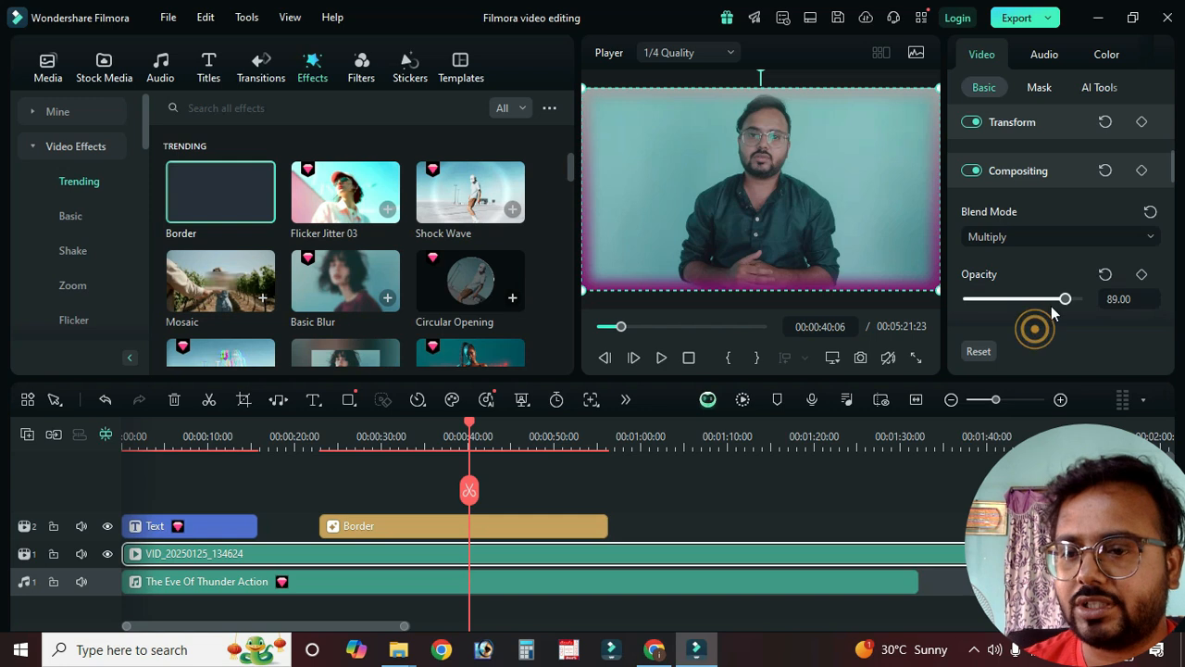
mouse_move(1065, 302)
mouse_down()
mouse_move(1074, 299)
mouse_move(1046, 300)
mouse_move(1085, 299)
mouse_up()
Step: Try the Color Burn blend mode on the talking-head clip, and set it to Linear Light at 100% opacity
click(1072, 236)
click(1043, 356)
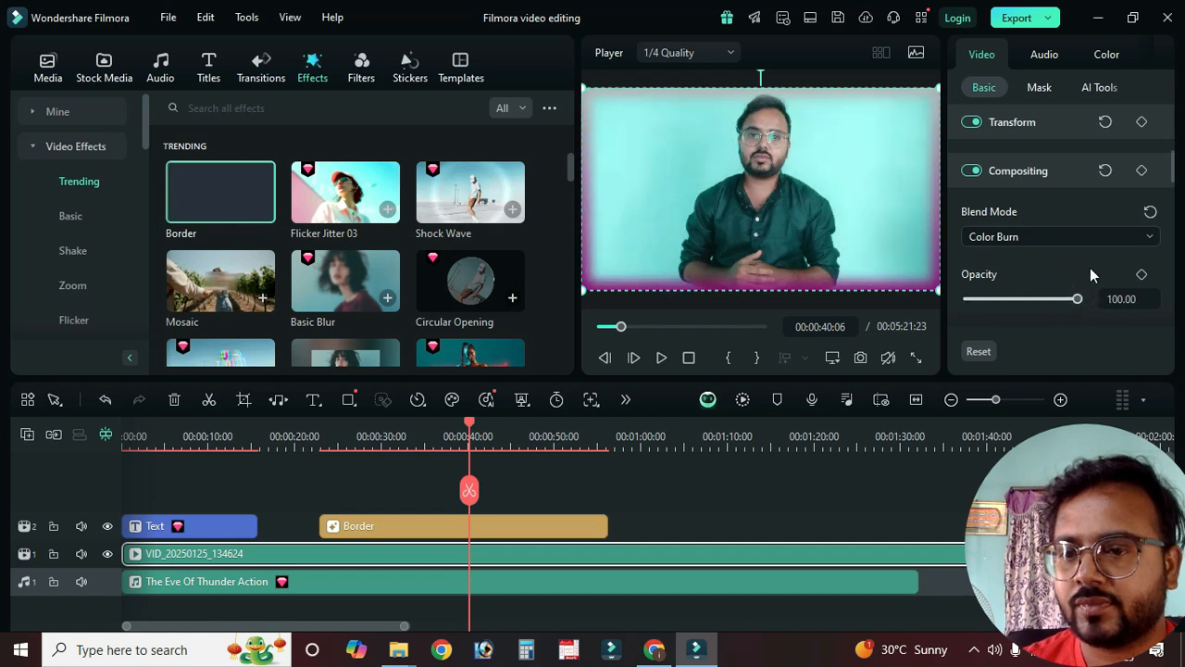
click(1072, 237)
scroll(1040, 432, down, 3)
click(1050, 432)
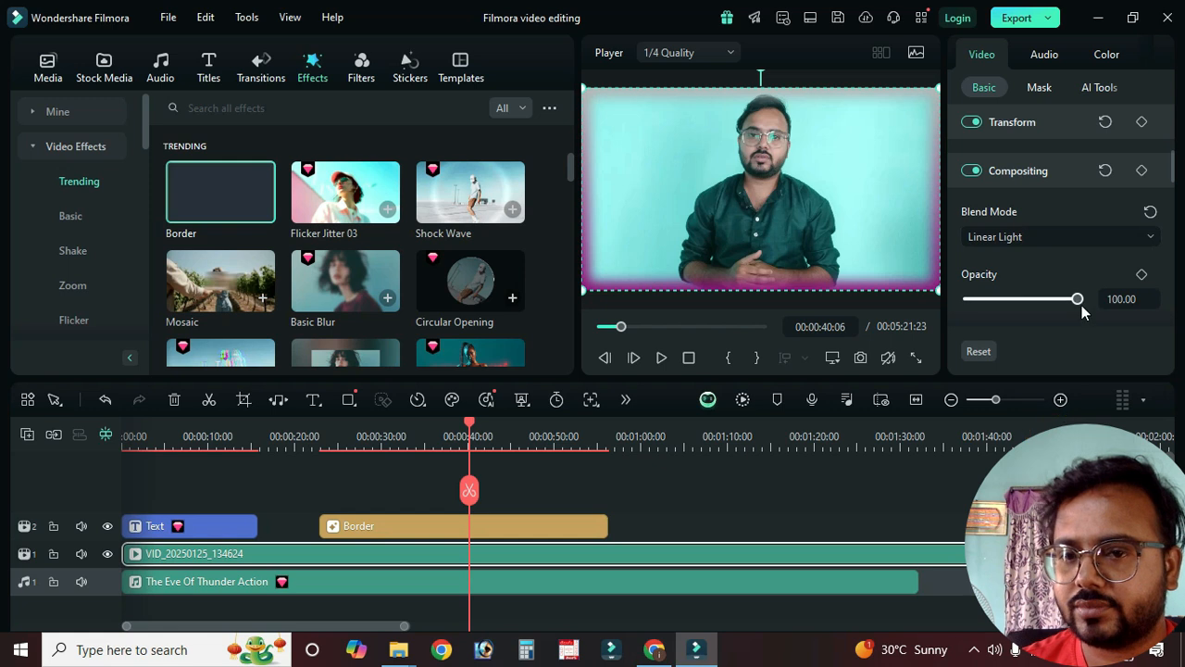
mouse_move(1077, 299)
mouse_down()
mouse_move(1047, 299)
mouse_move(1090, 299)
mouse_up()
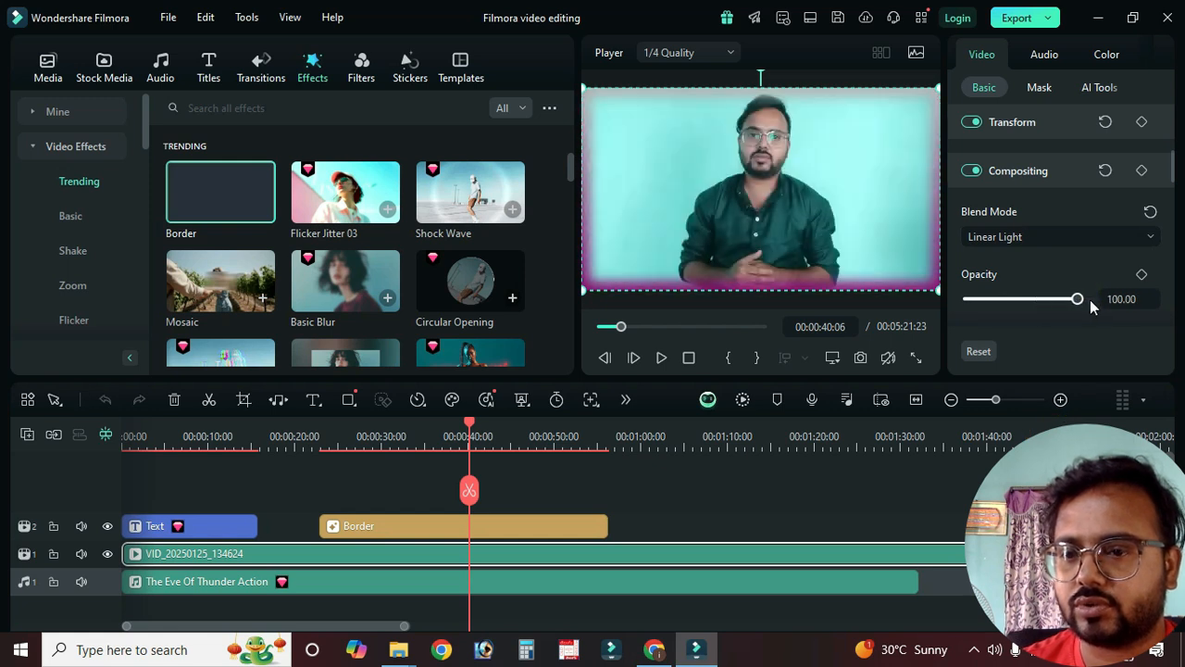
Step: Add the End Year Hot Offer image to the track after the Border effect, and preview it at 00:01:01:17
click(821, 485)
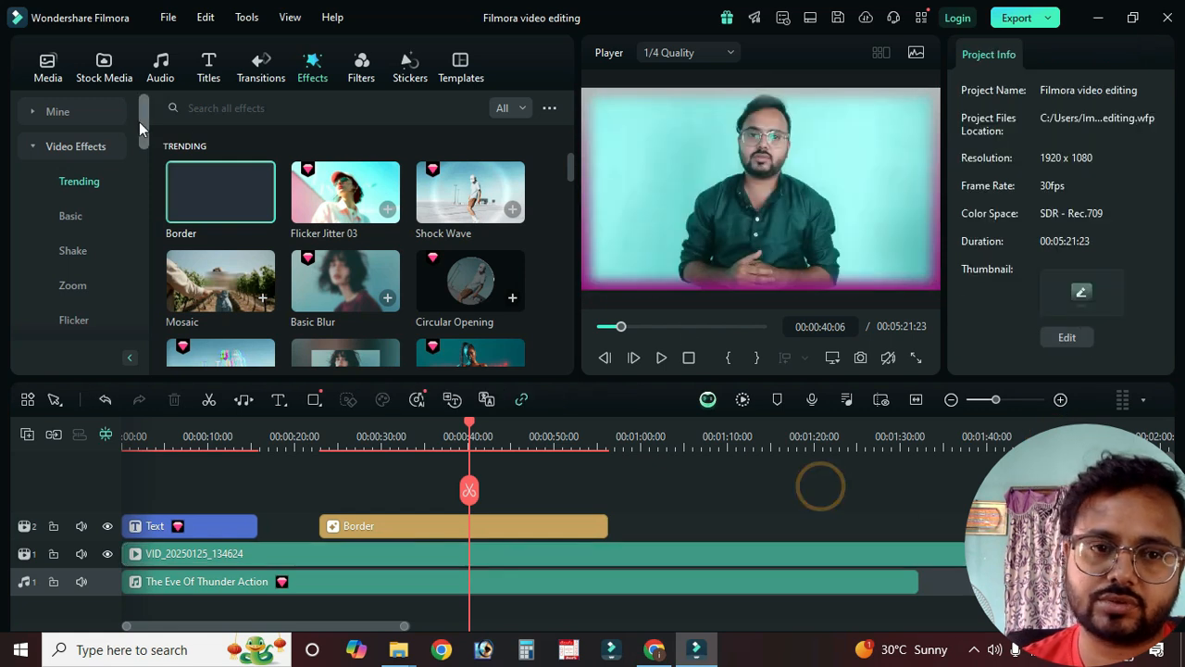
click(48, 69)
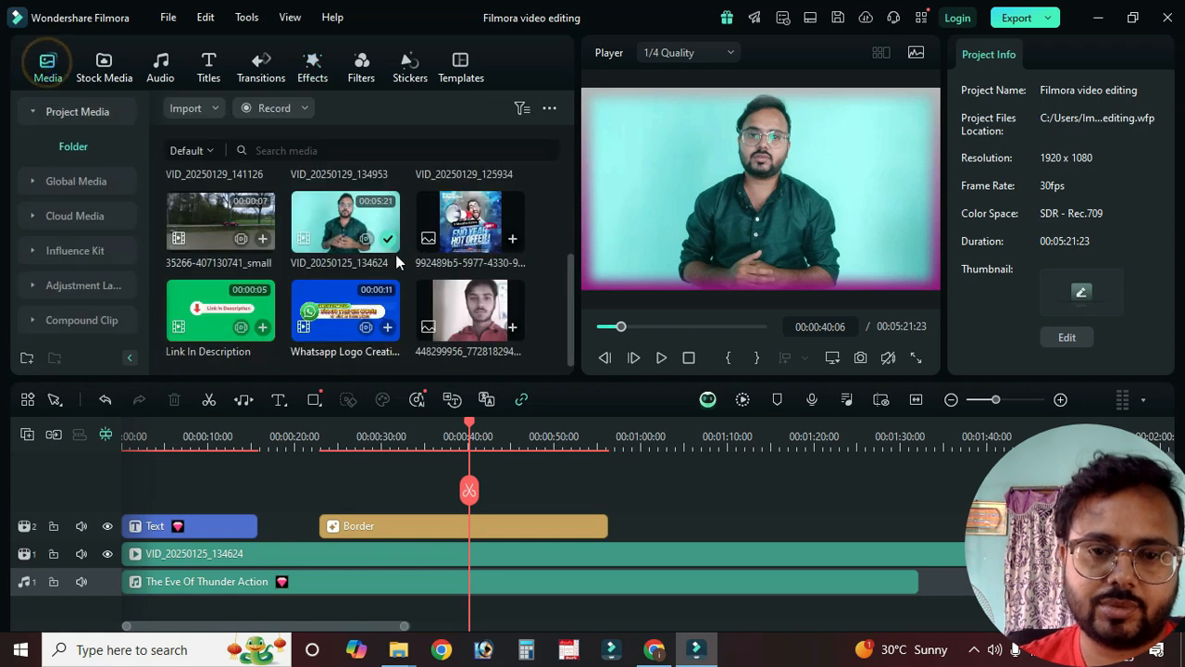
drag(475, 231, 648, 526)
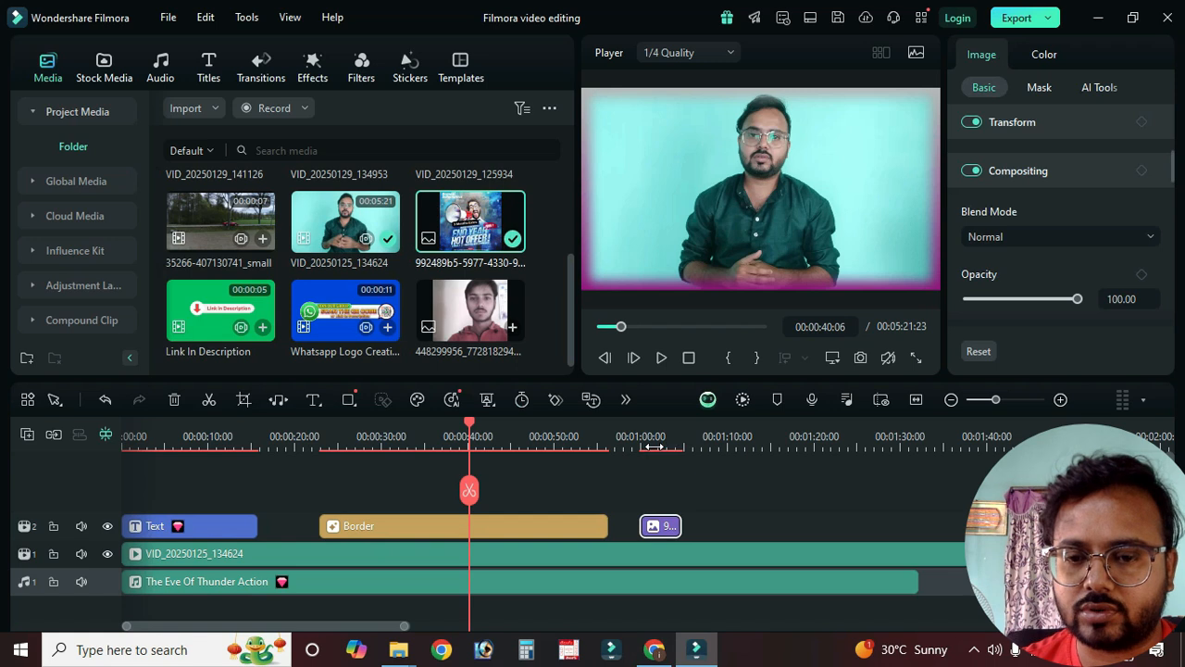
click(654, 446)
click(771, 184)
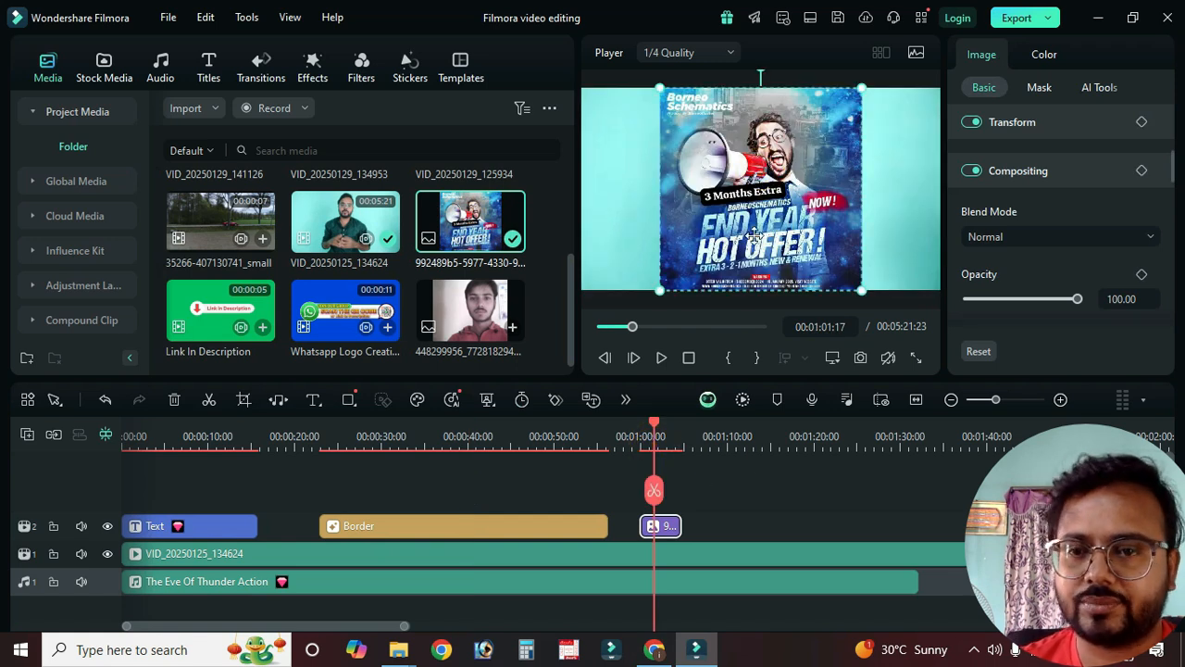
Step: Try the Darken and Color Burn blend modes on the Hot Offer image
click(1032, 237)
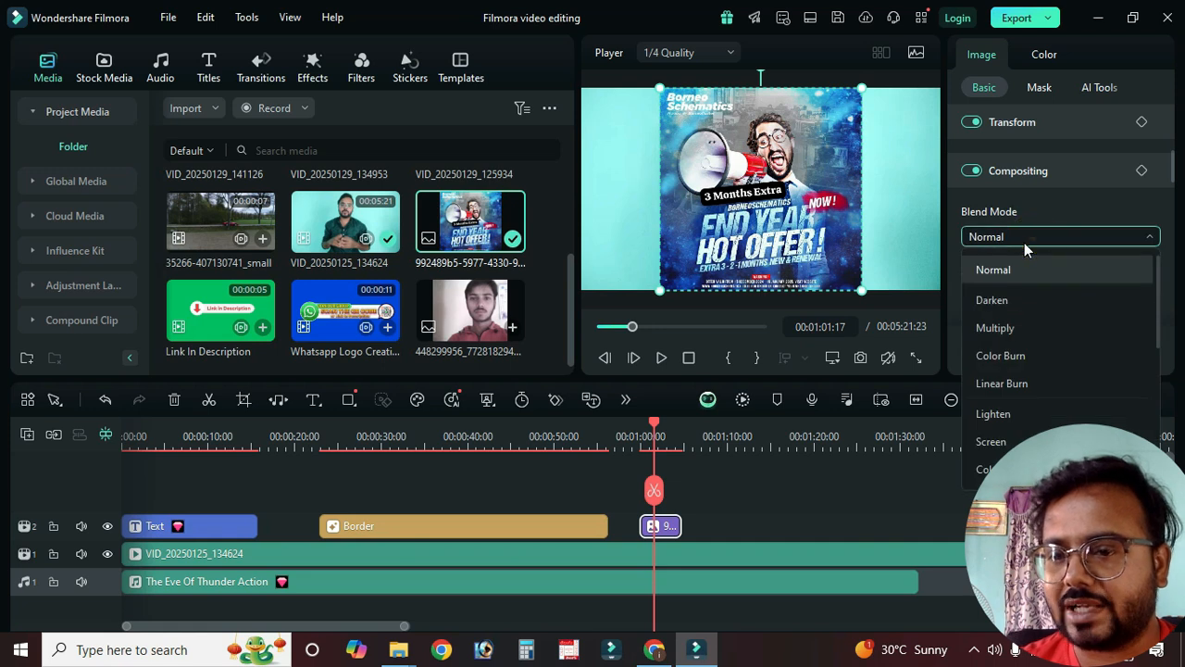
click(778, 505)
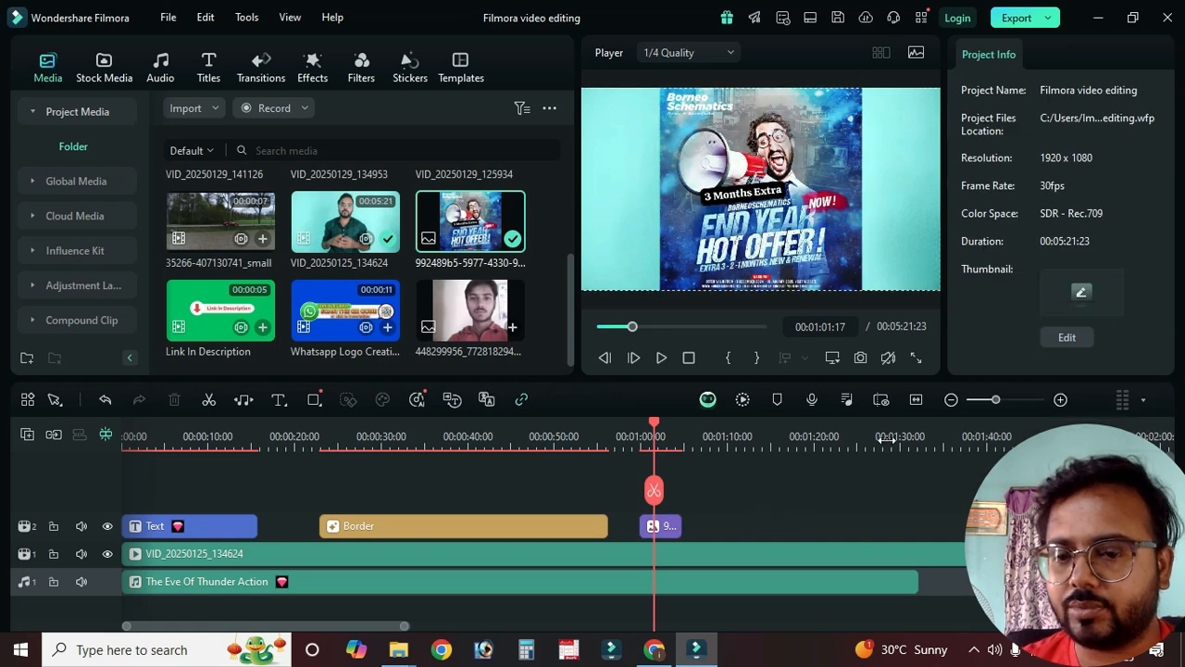
click(658, 527)
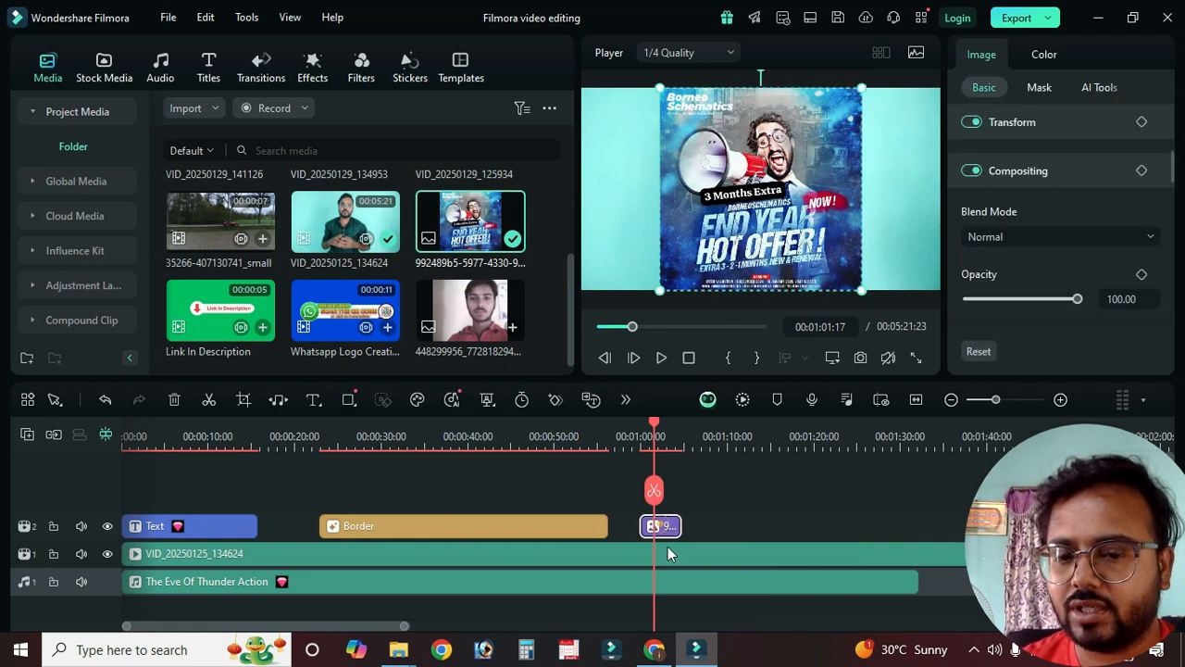
click(1004, 238)
click(1022, 301)
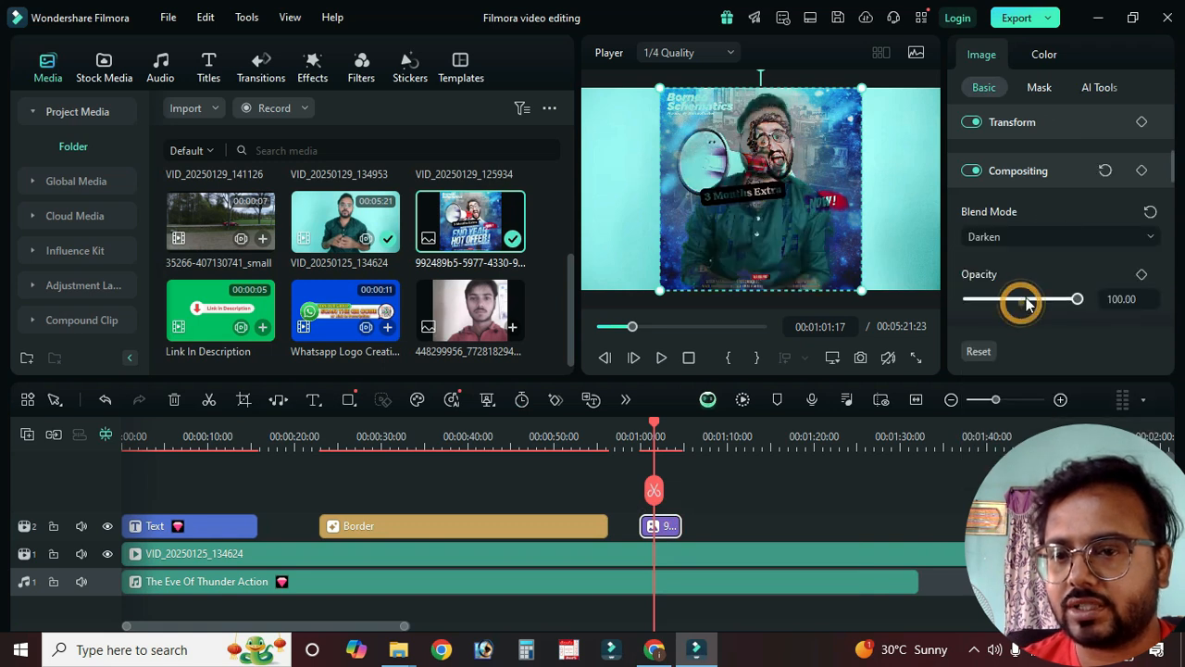
click(1061, 232)
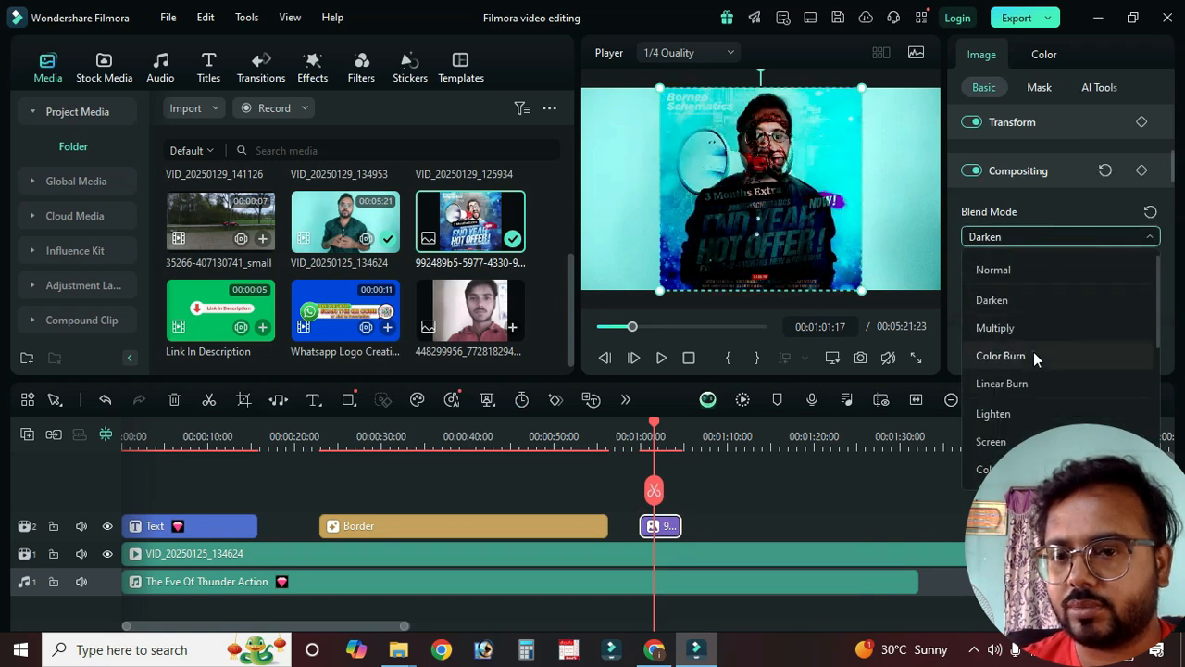
click(1034, 352)
Step: Shift the Hot Offer image to the frame's left edge, scale it down slightly, and set its blend mode to Soft Light
drag(825, 211, 734, 211)
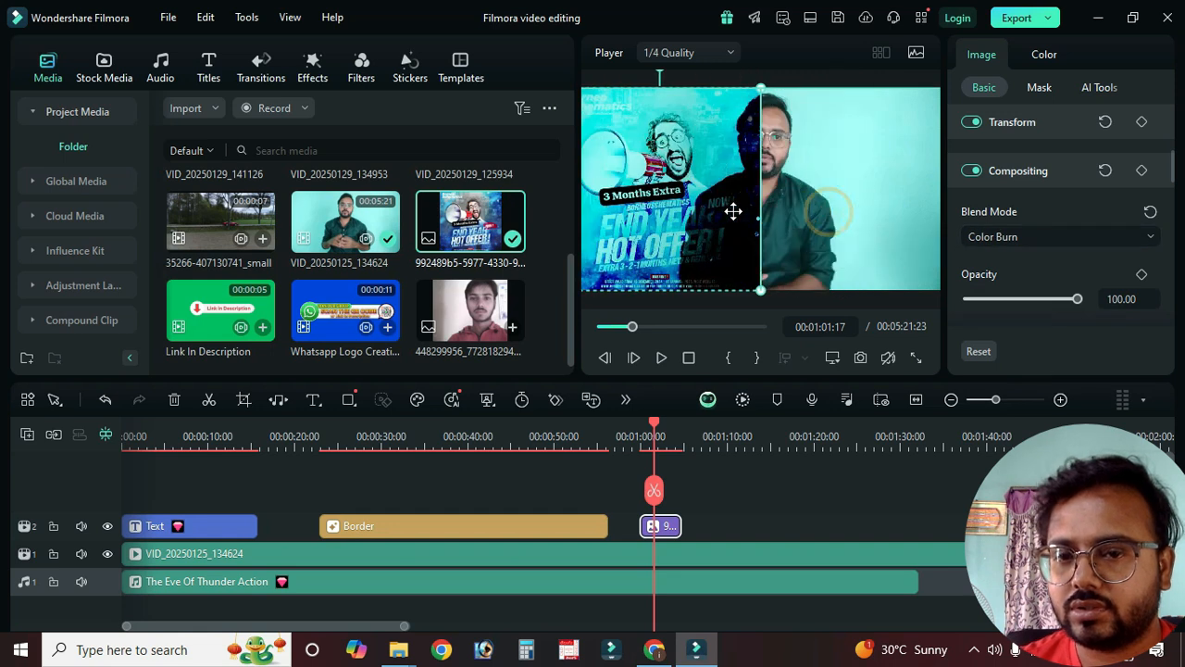
mouse_move(760, 89)
mouse_down()
mouse_move(746, 102)
mouse_move(736, 93)
mouse_up()
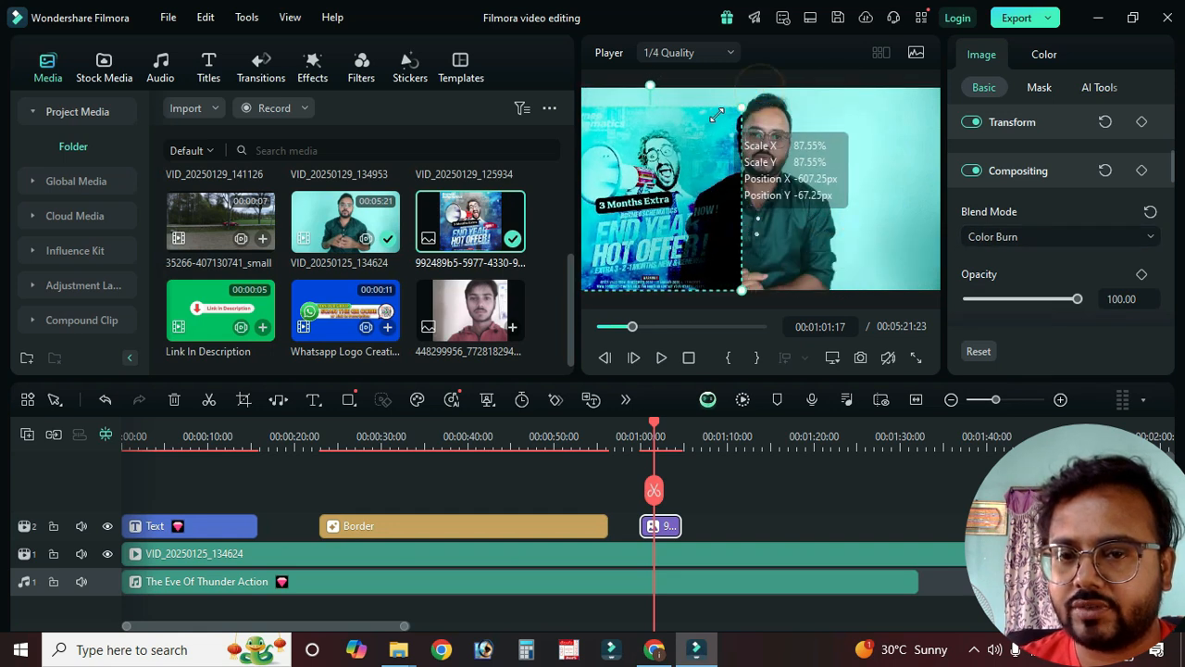
click(998, 233)
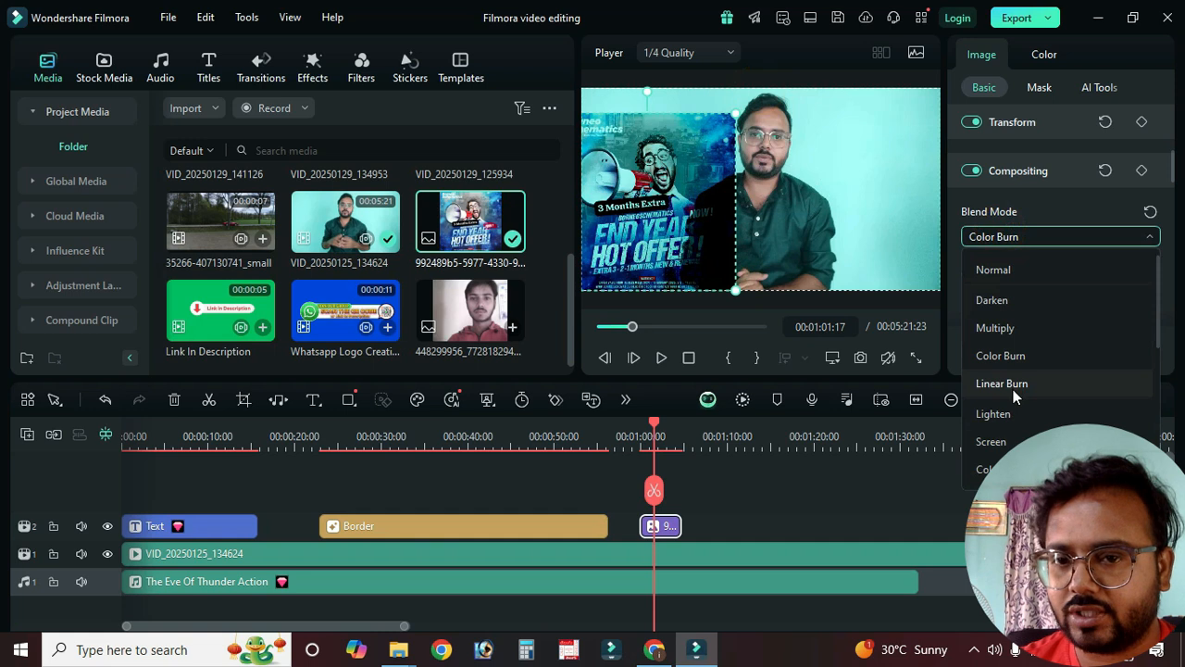
scroll(1017, 418, down, 2)
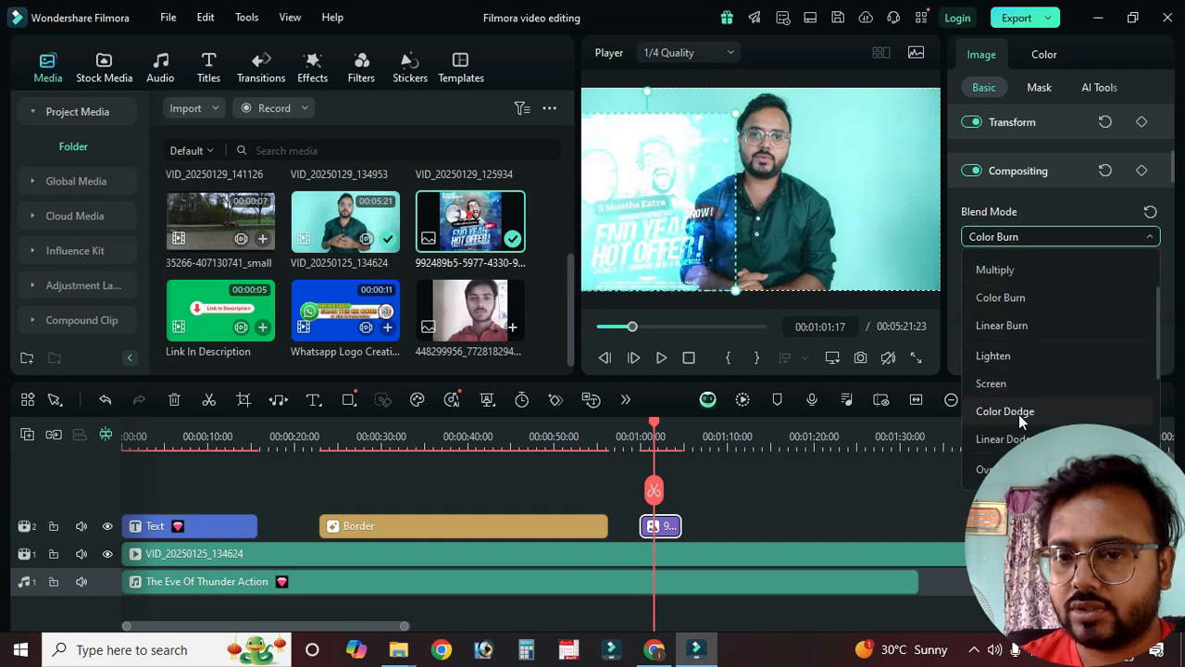
scroll(1019, 414, down, 3)
click(1020, 413)
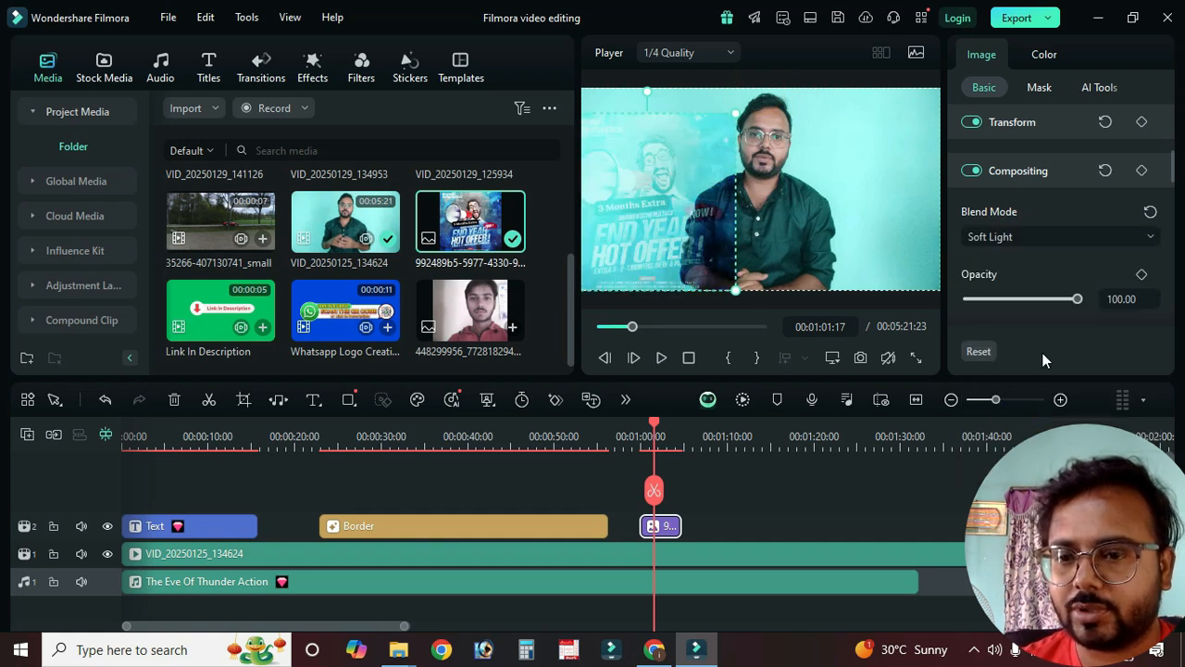
Step: Try the Hard Mix and Exclusion blend modes on the Hot Offer image, and move it toward the frame's centre
click(656, 422)
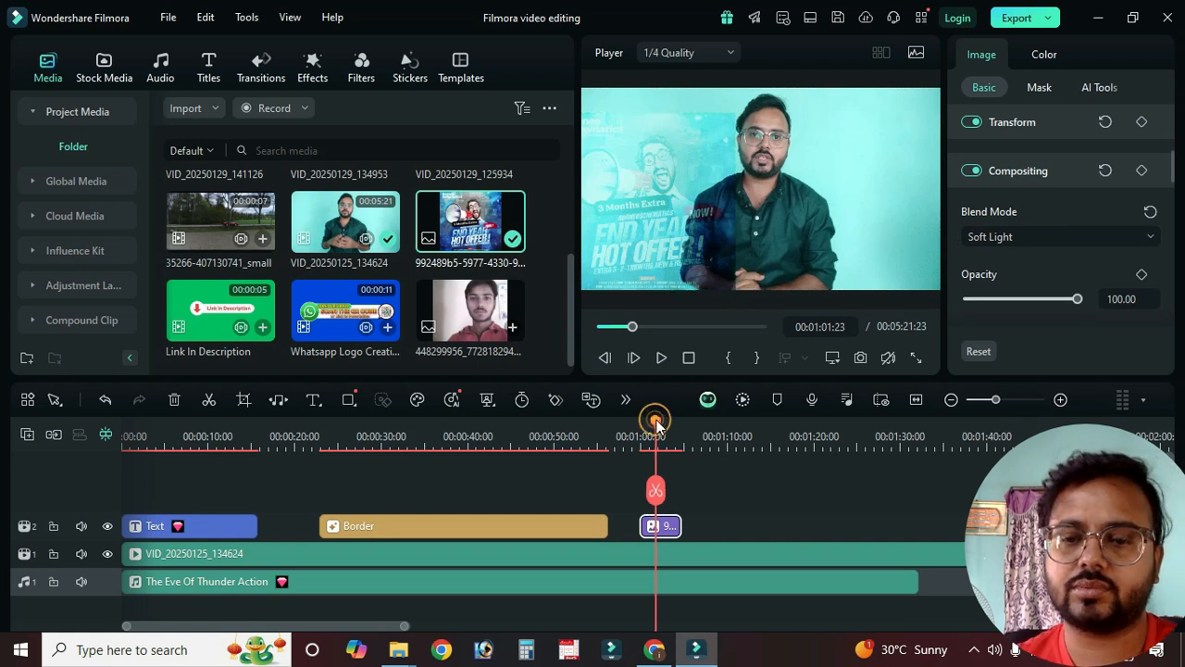
click(1009, 233)
scroll(1000, 408, down, 2)
click(998, 436)
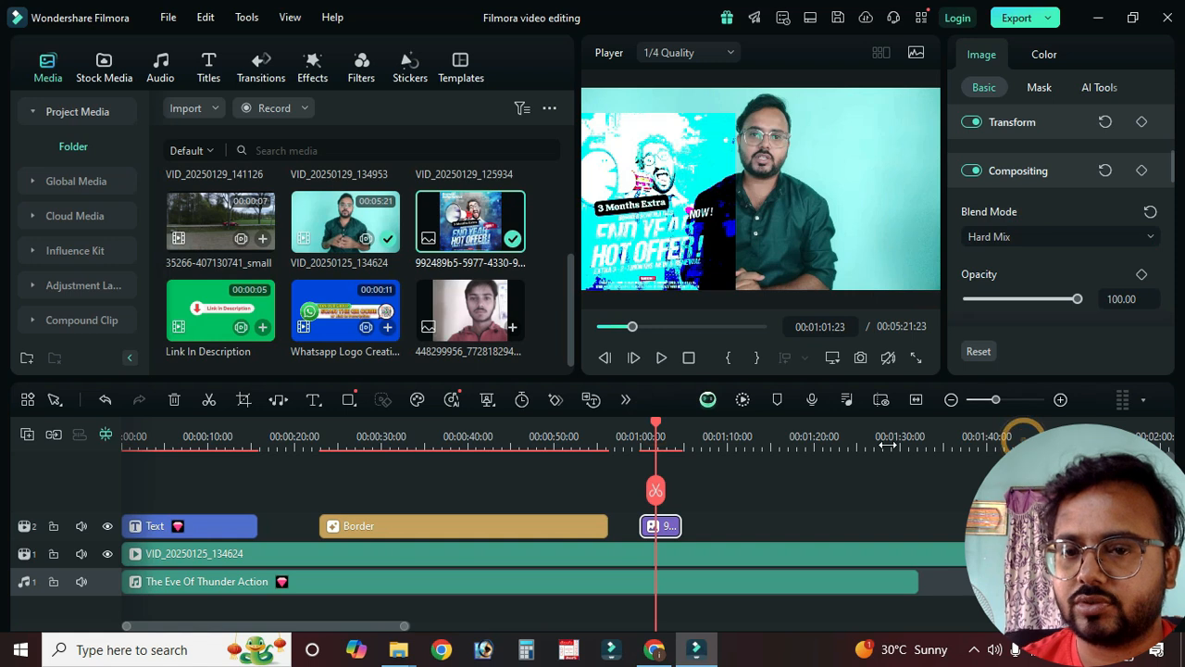
click(1038, 236)
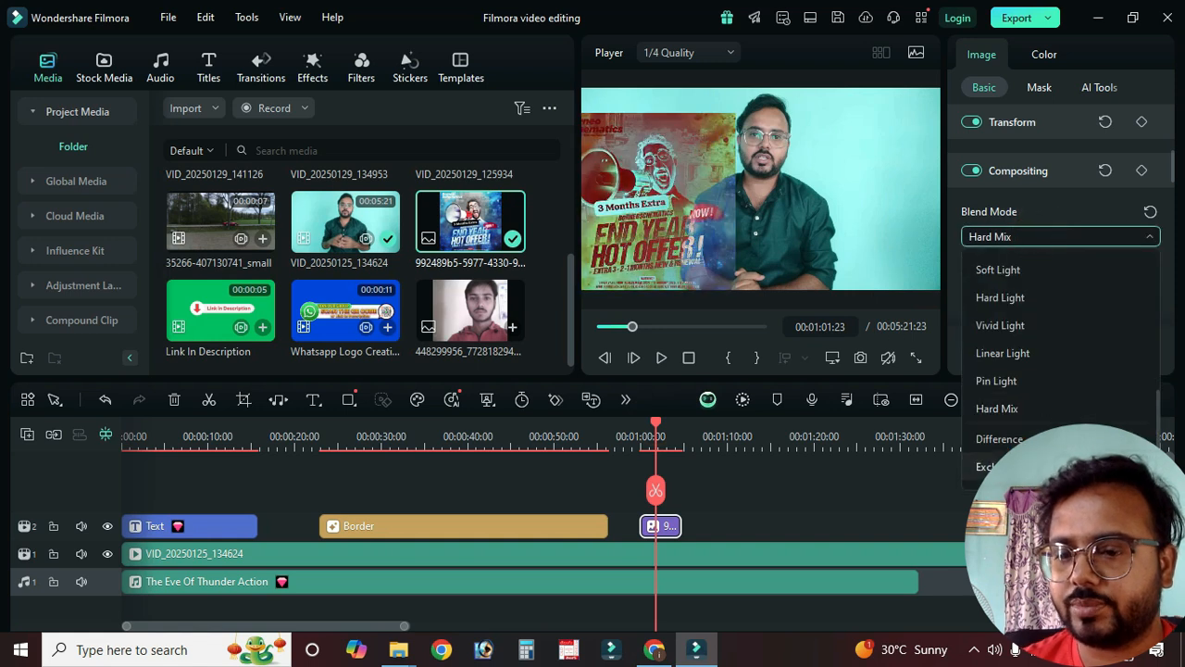
click(1009, 463)
drag(649, 190, 761, 185)
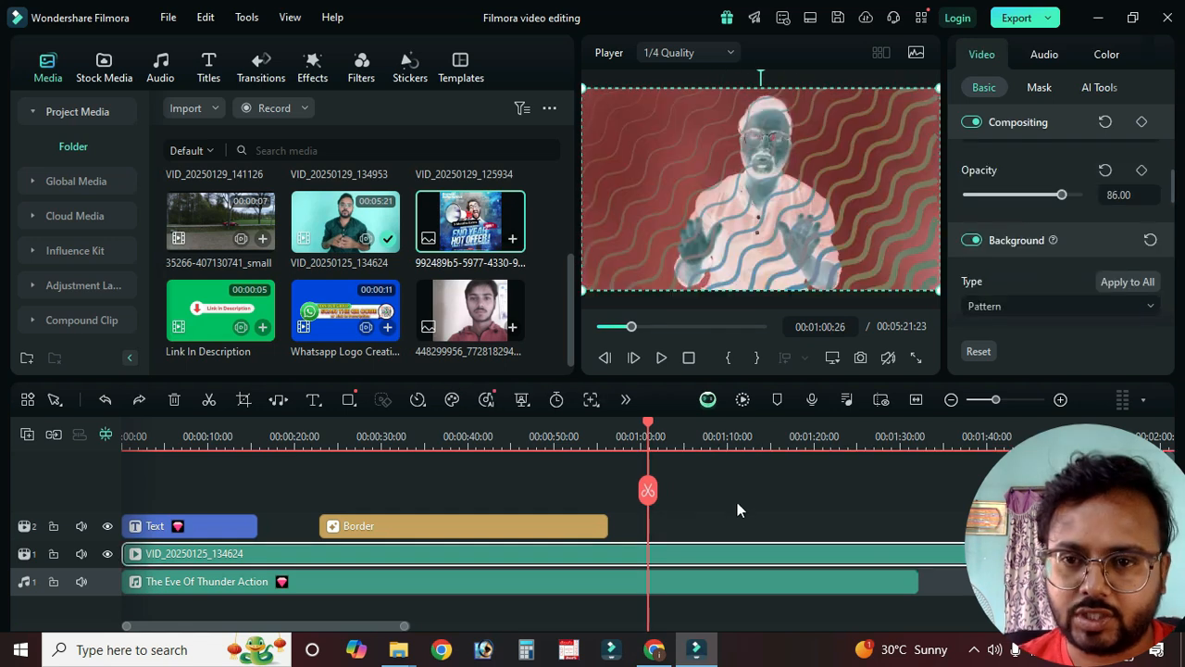
Step: Undo the latest background pattern and blend changes on the talking-head clip, and examine its Background, Auto Enhance and Drop Shadow settings
key(ctrl+z)
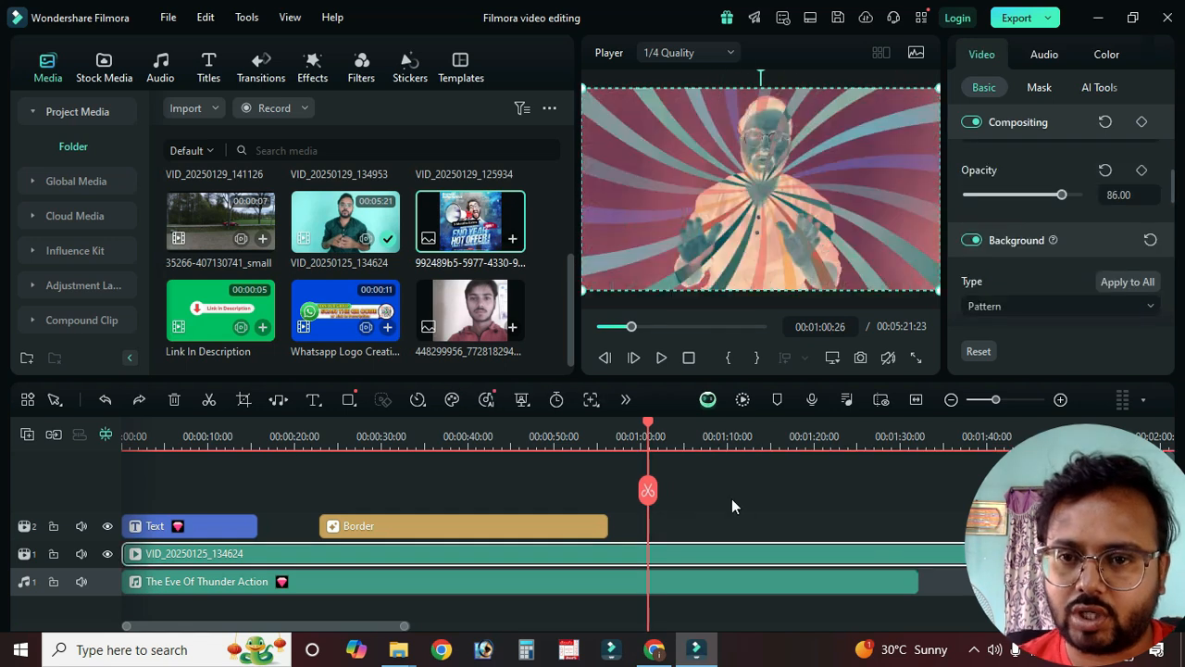
key(ctrl+z)
click(743, 492)
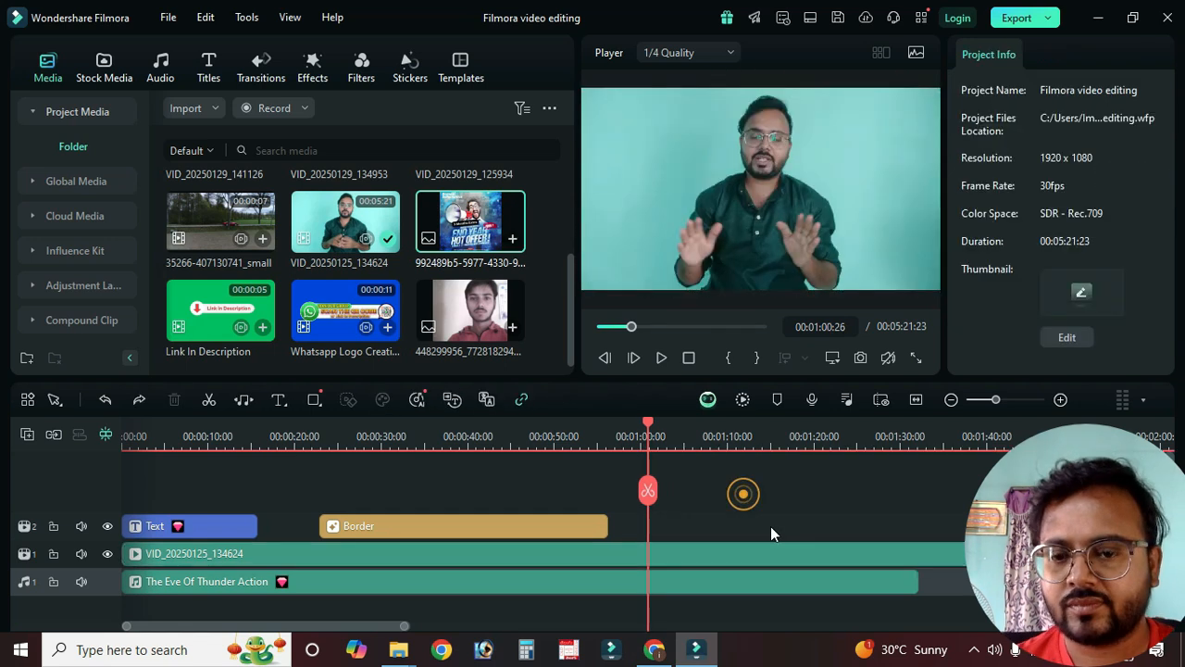
click(707, 556)
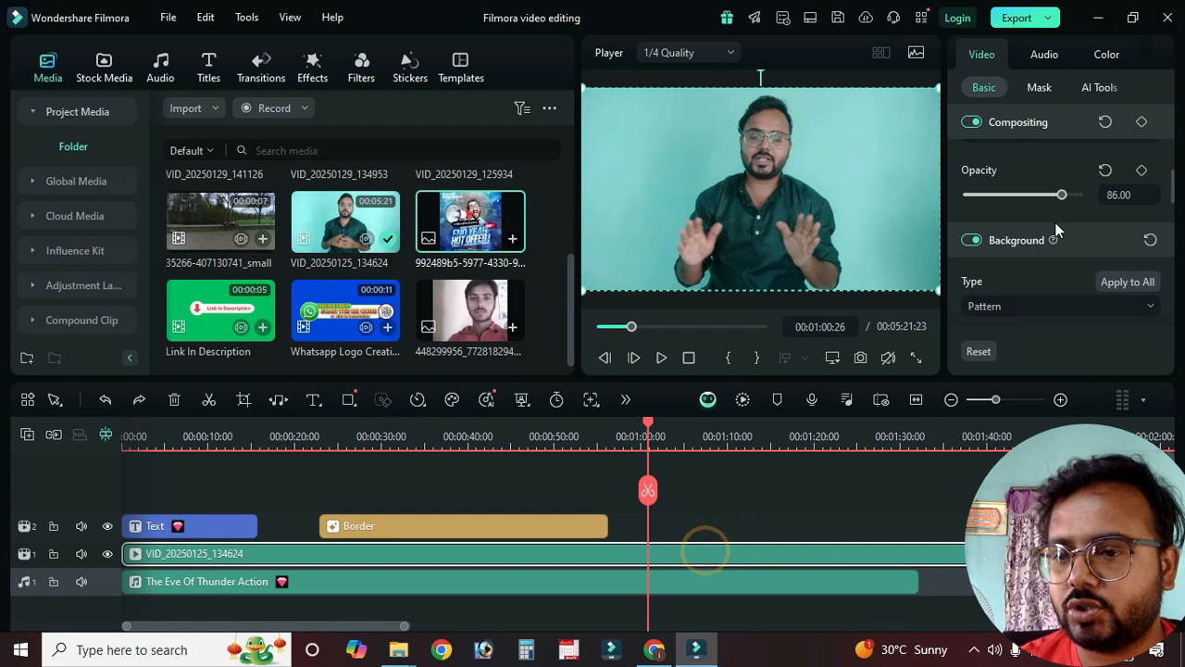
scroll(1018, 222, down, 2)
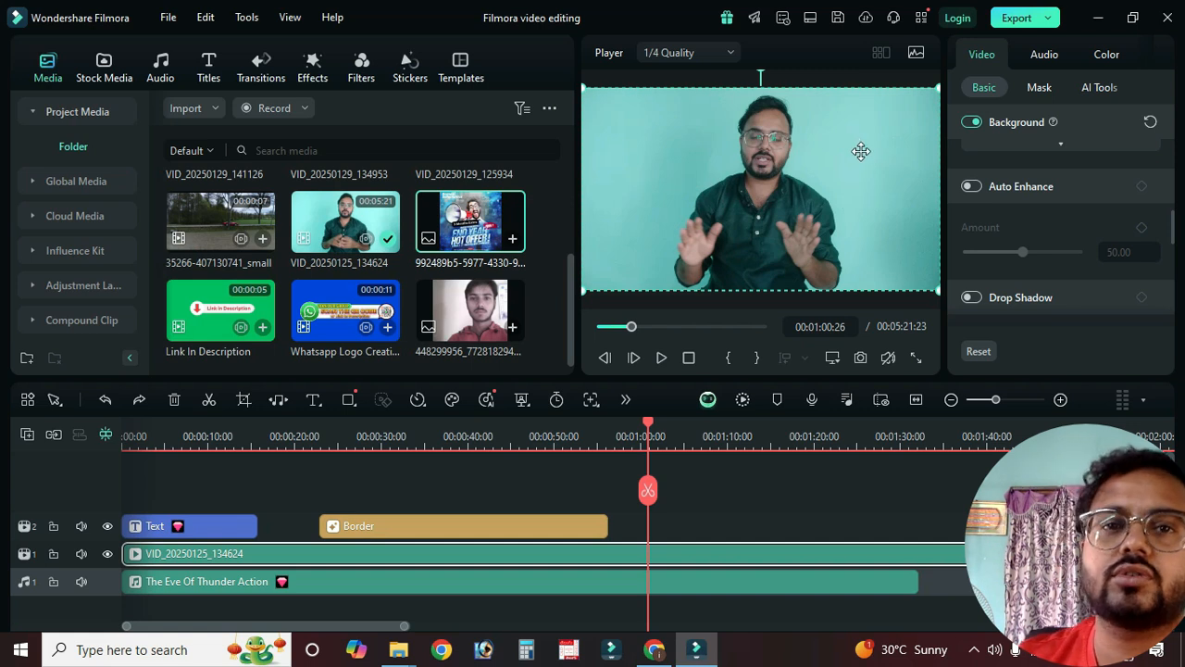
Step: Turn on Auto Enhance for the talking-head clip, switching it off and on to compare the picture
click(971, 188)
click(969, 189)
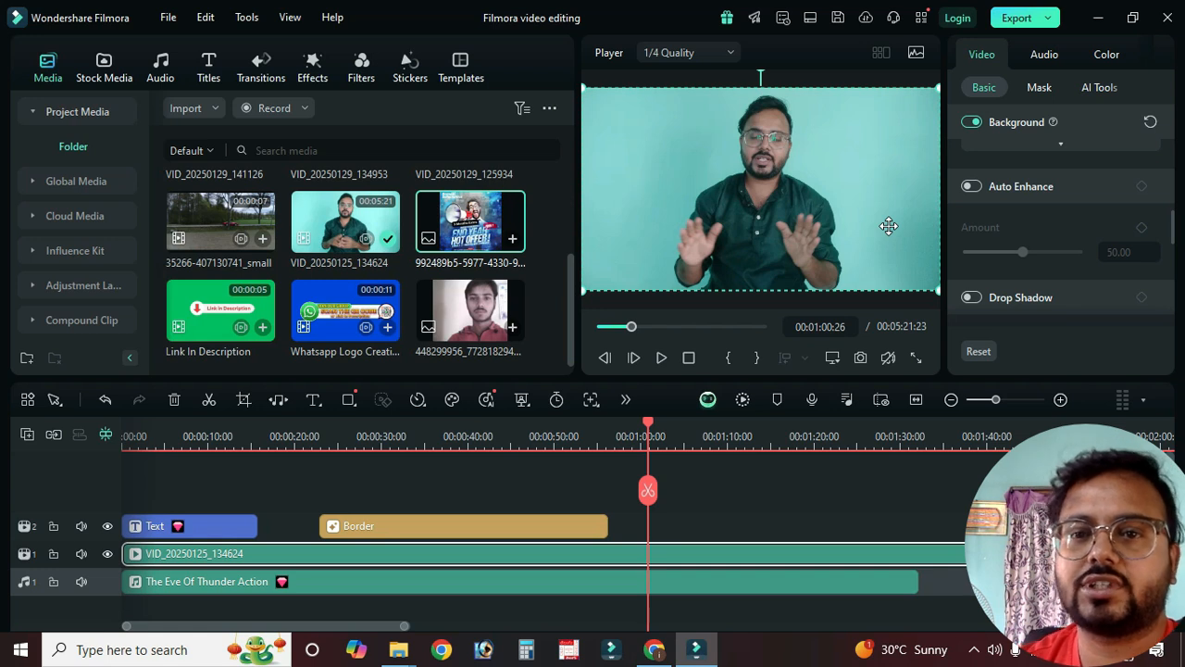
click(974, 188)
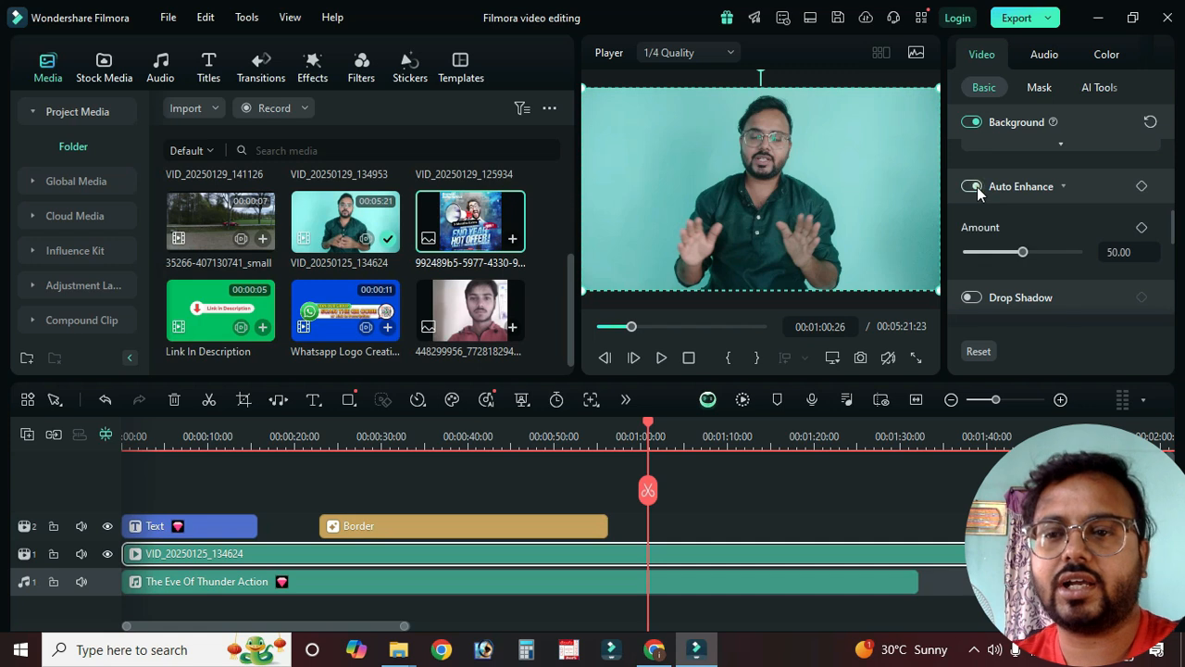
click(971, 188)
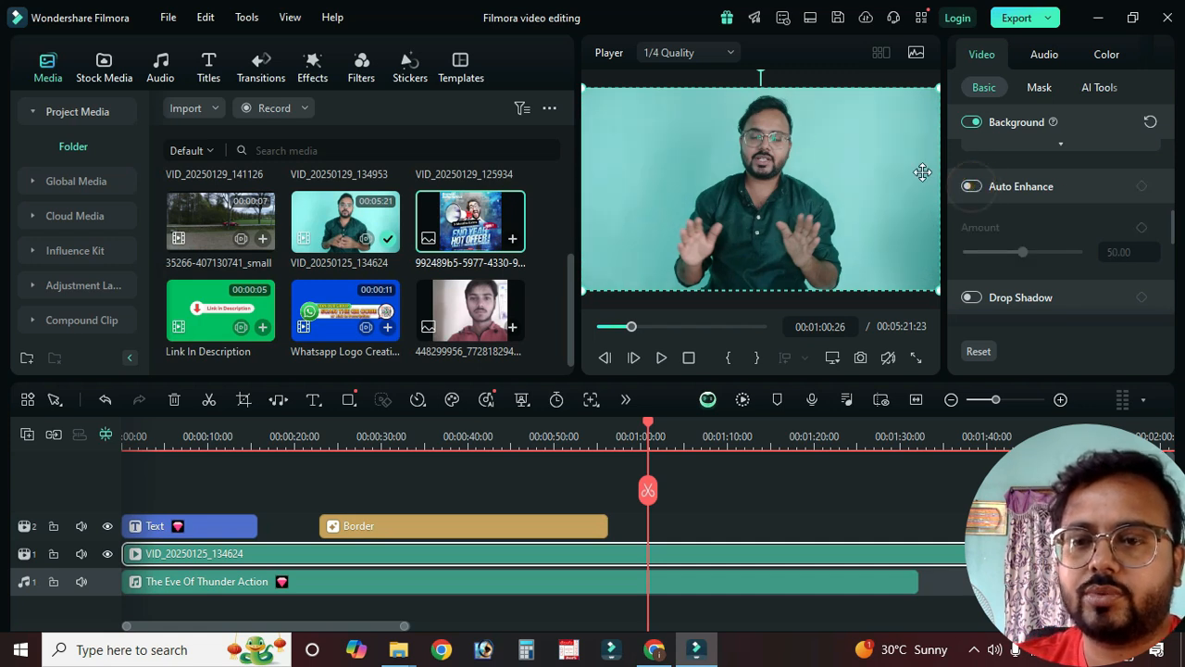
click(974, 188)
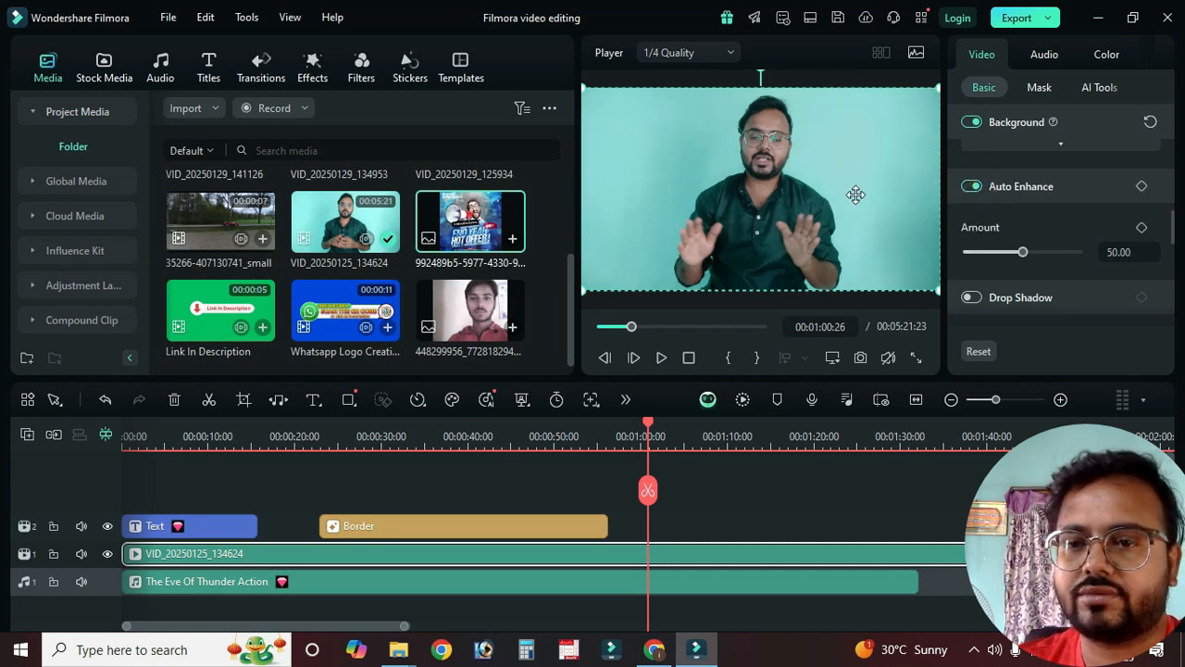
Step: Try Auto Enhance amounts of 74 and 100, reset the amount, and set it to 66
drag(1022, 252, 1050, 255)
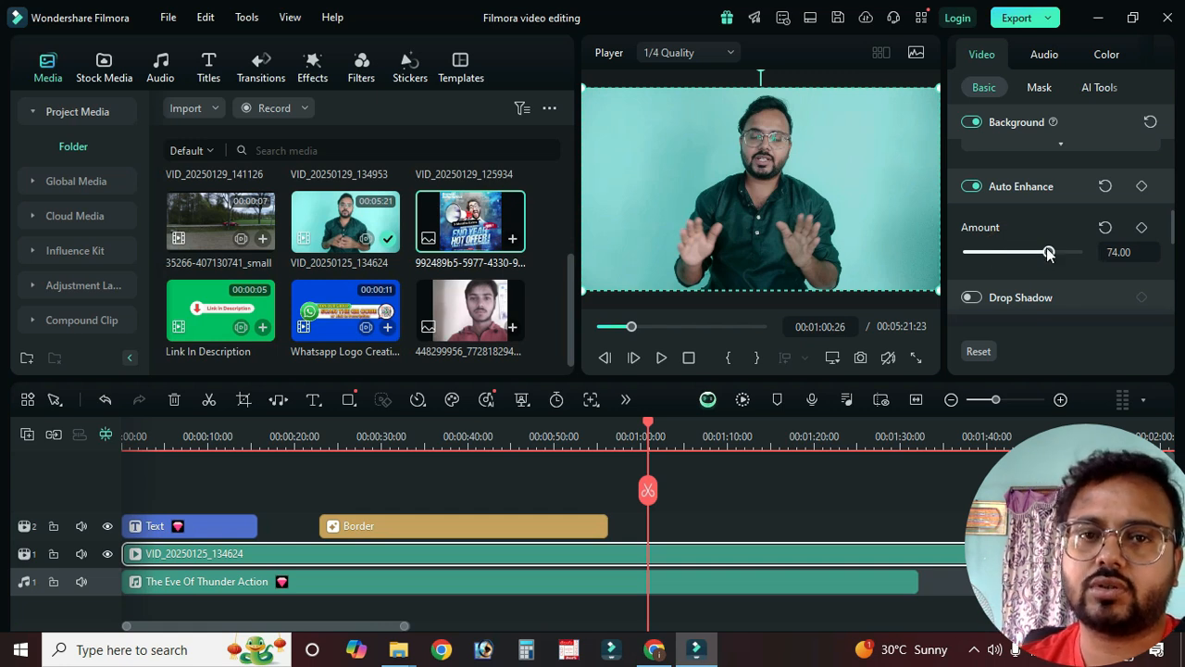
drag(1049, 253, 1081, 254)
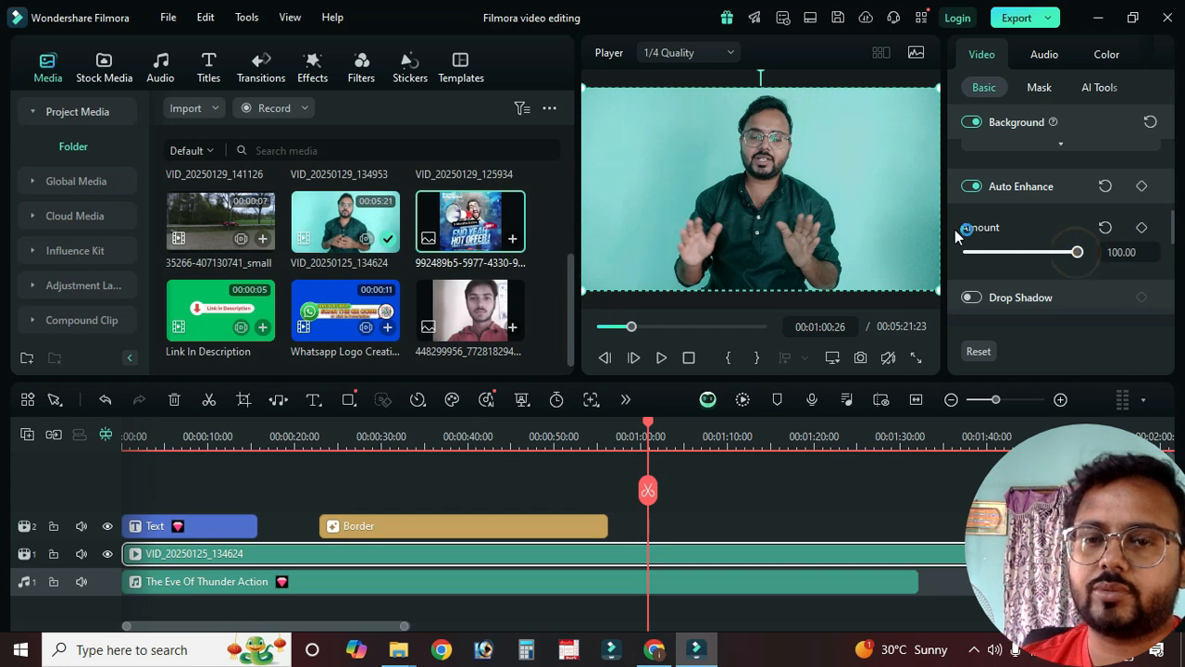
click(1107, 228)
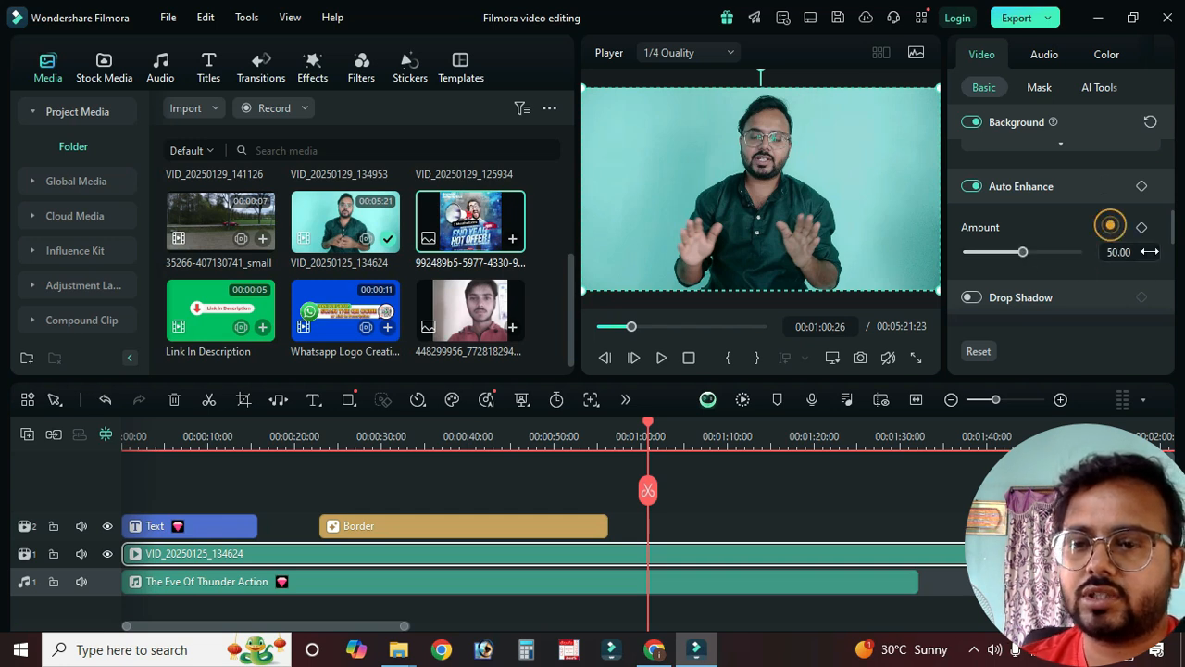
drag(1023, 252, 1040, 252)
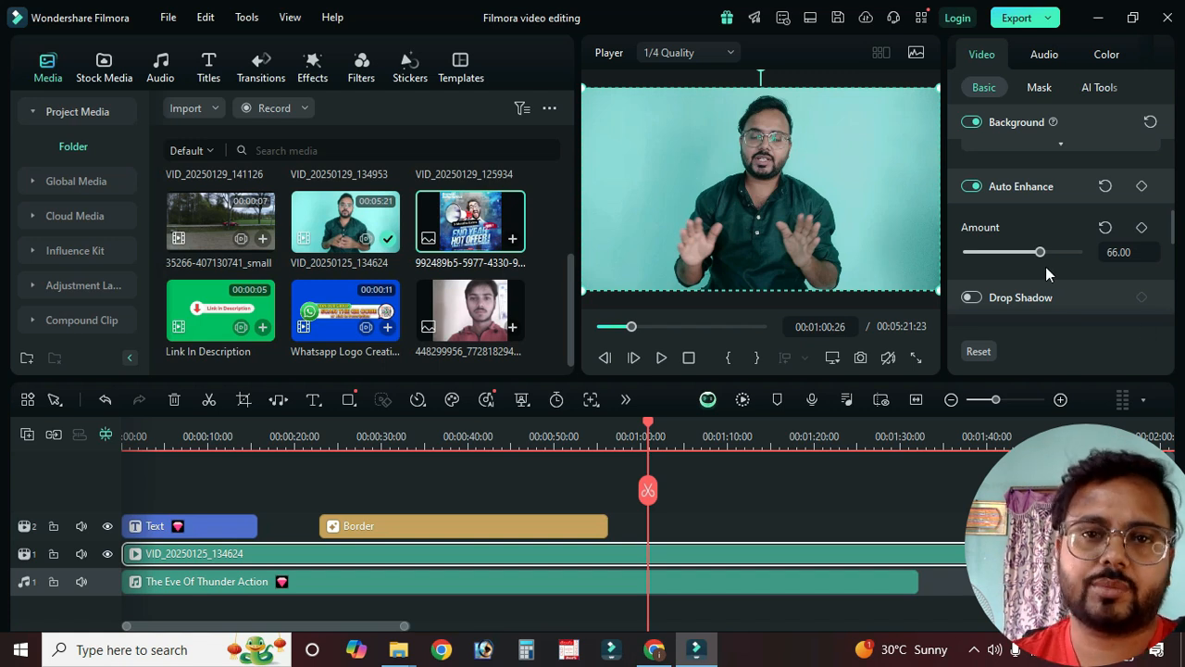
Step: Enable Drop Shadow on the talking-head clip, choose the Tiled type, and set the shadow angle to 401.18°
scroll(1075, 270, down, 1)
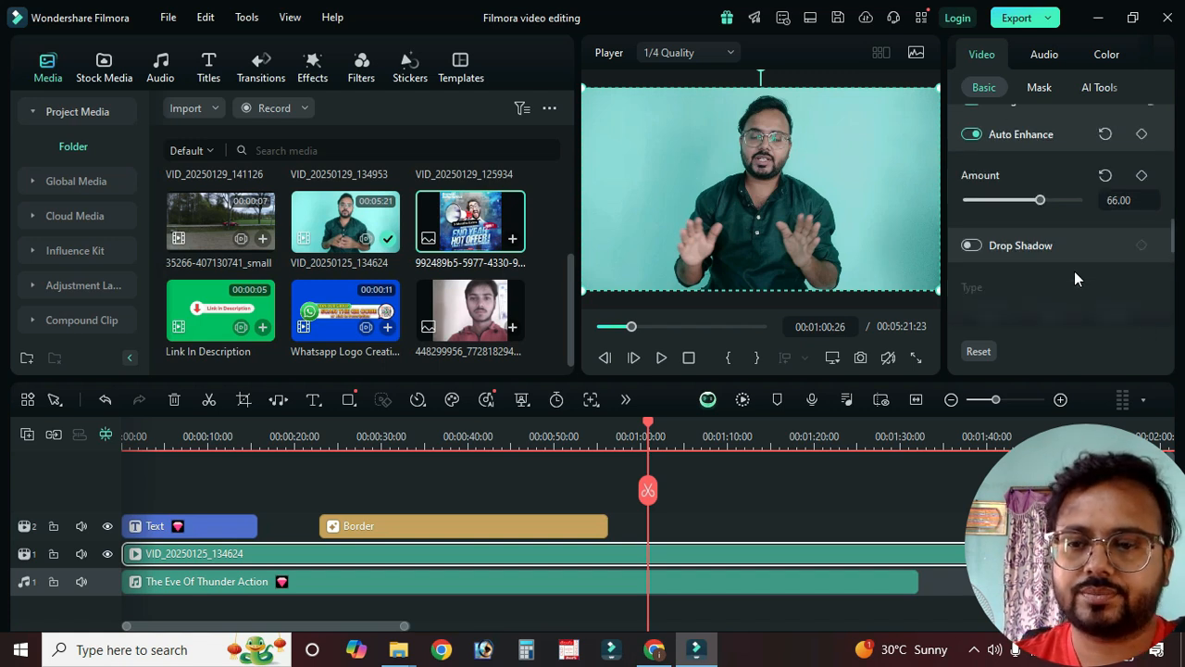
click(975, 244)
scroll(1083, 284, down, 2)
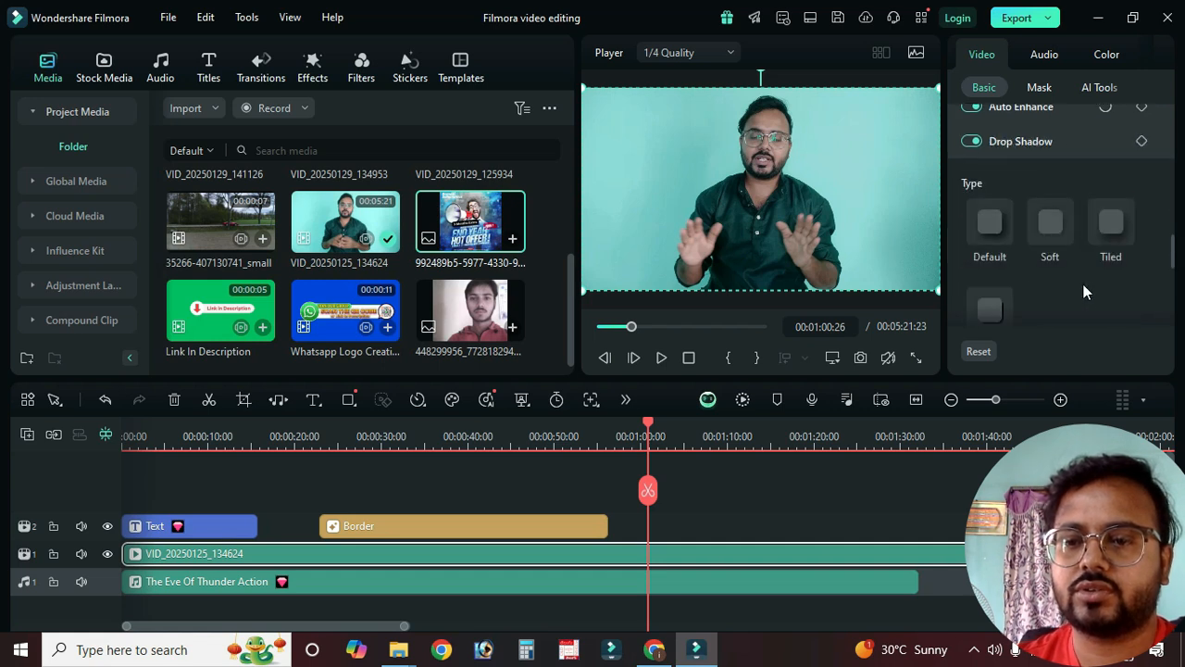
click(991, 223)
click(1110, 223)
scroll(1024, 263, down, 1)
scroll(1024, 263, down, 2)
drag(979, 267, 971, 263)
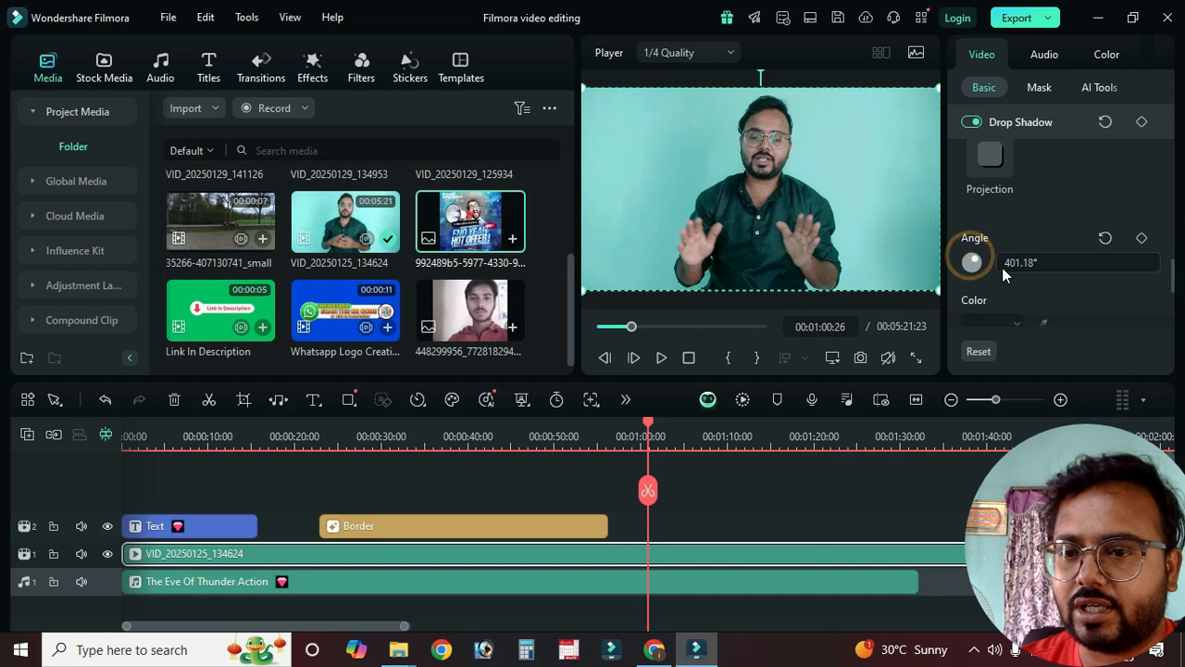
scroll(1002, 268, down, 2)
scroll(975, 253, up, 3)
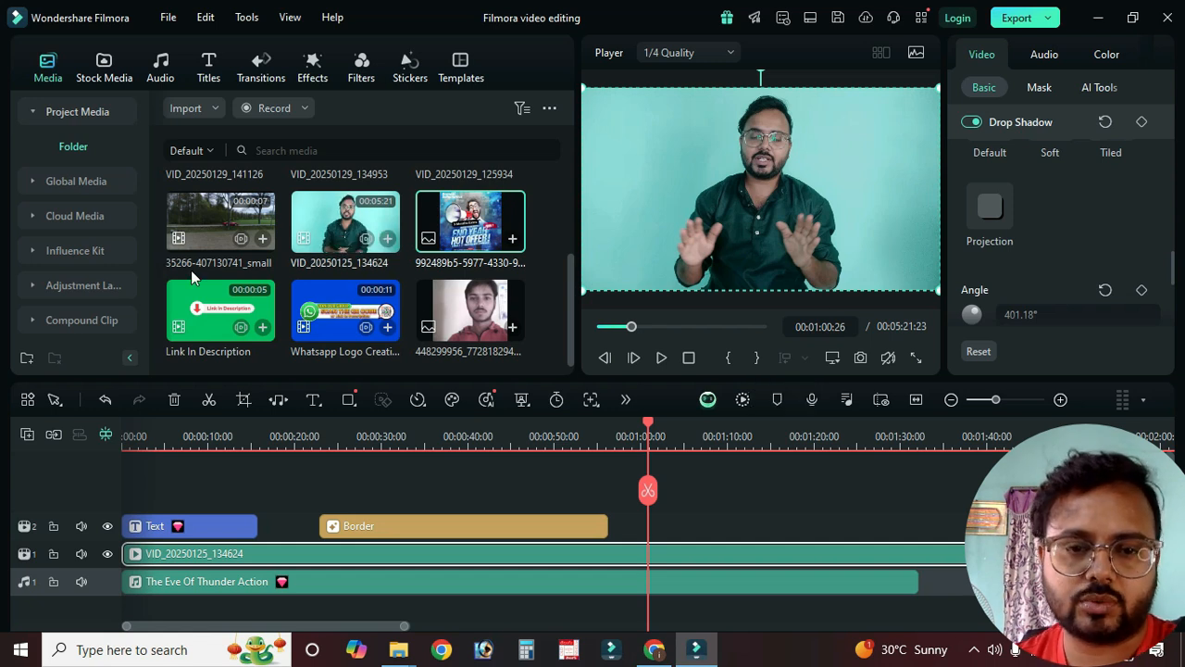
Step: Add the Anthpo Funny Vlog sticker of the clapping man above the talking-head clip at the playhead, and place it beside the speaker on the frame's left
click(406, 69)
drag(336, 188, 655, 526)
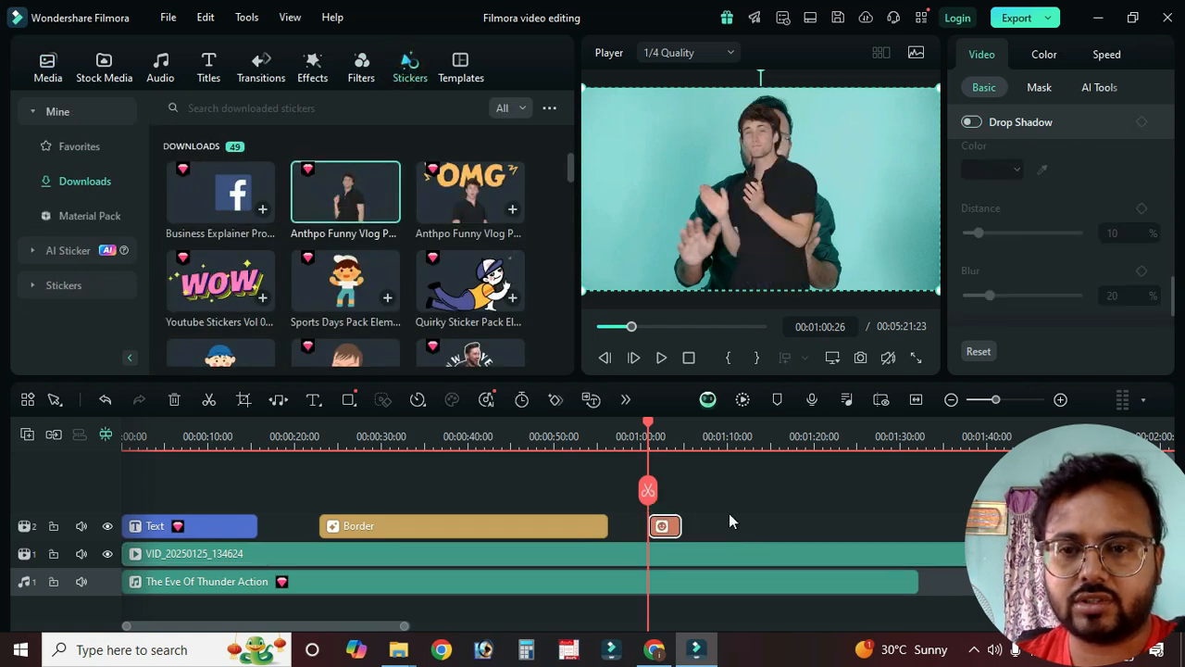
drag(771, 201, 644, 213)
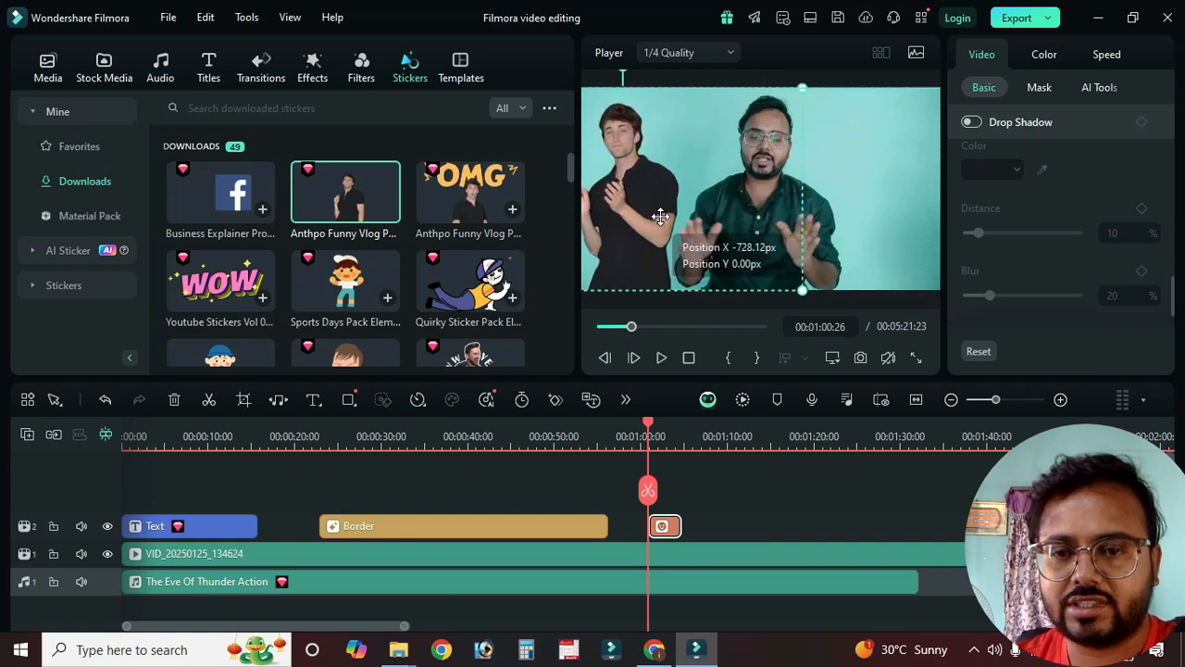
Step: Turn on Drop Shadow for the clapping-man sticker, switching it off and on to compare the effect
click(971, 122)
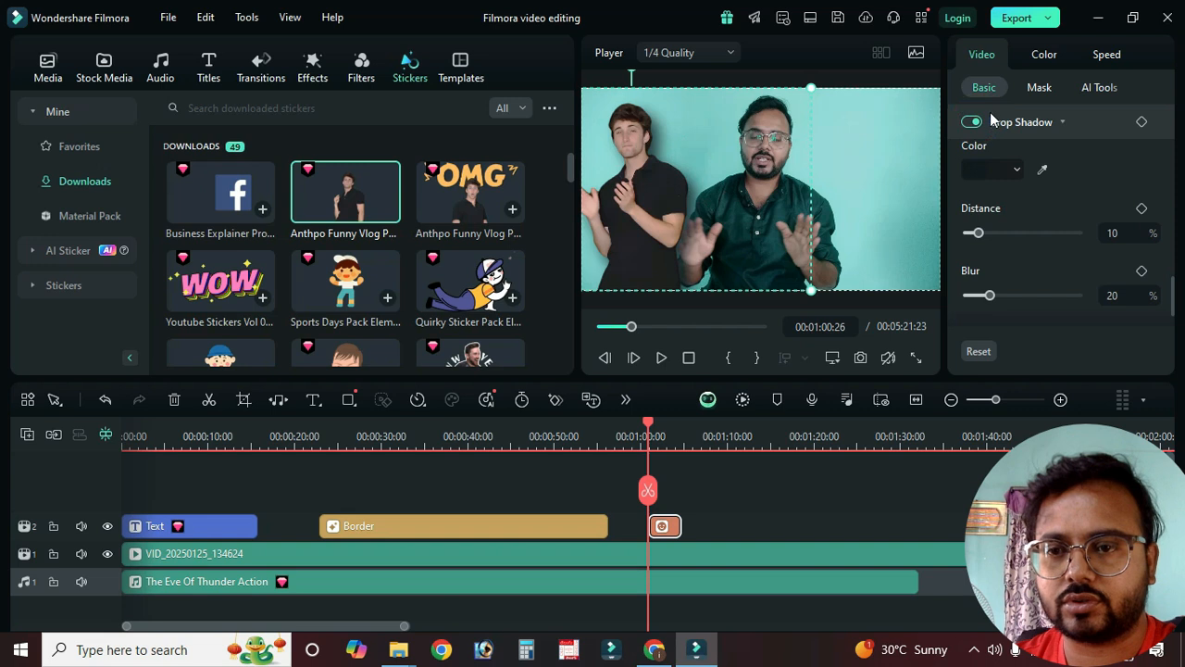
click(970, 122)
click(970, 122)
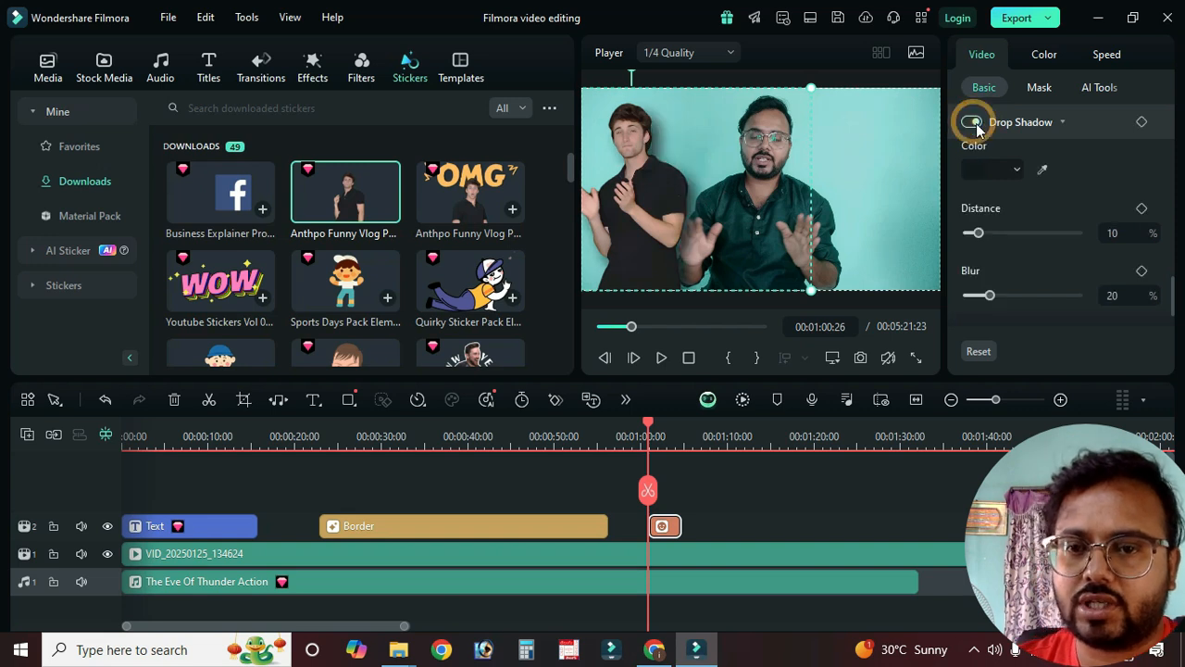
click(891, 186)
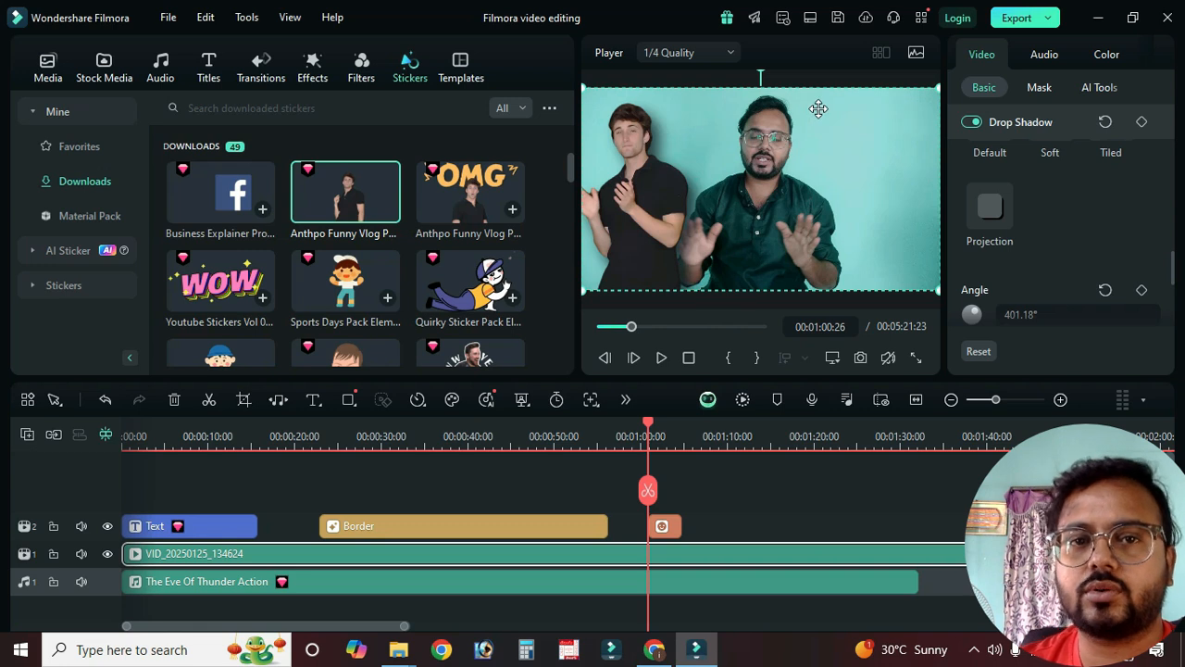
click(635, 175)
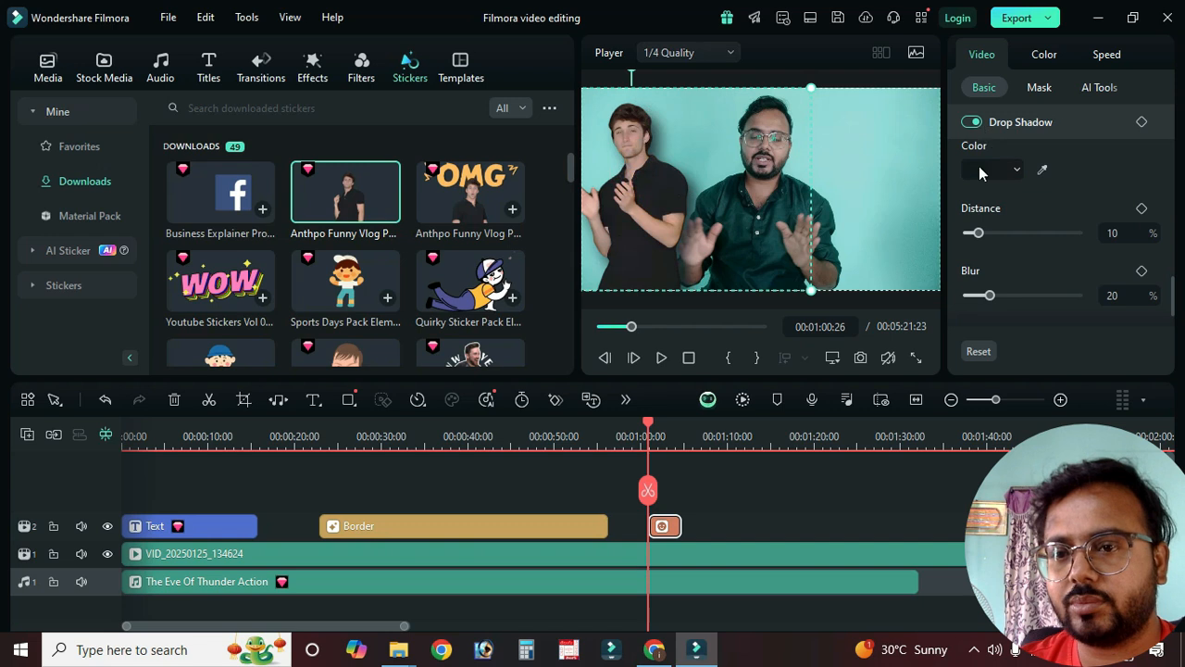
Step: Try a light cyan shadow on the sticker, change the shadow colour to magenta, and move the sticker to the speaker's other side
scroll(1012, 188, up, 1)
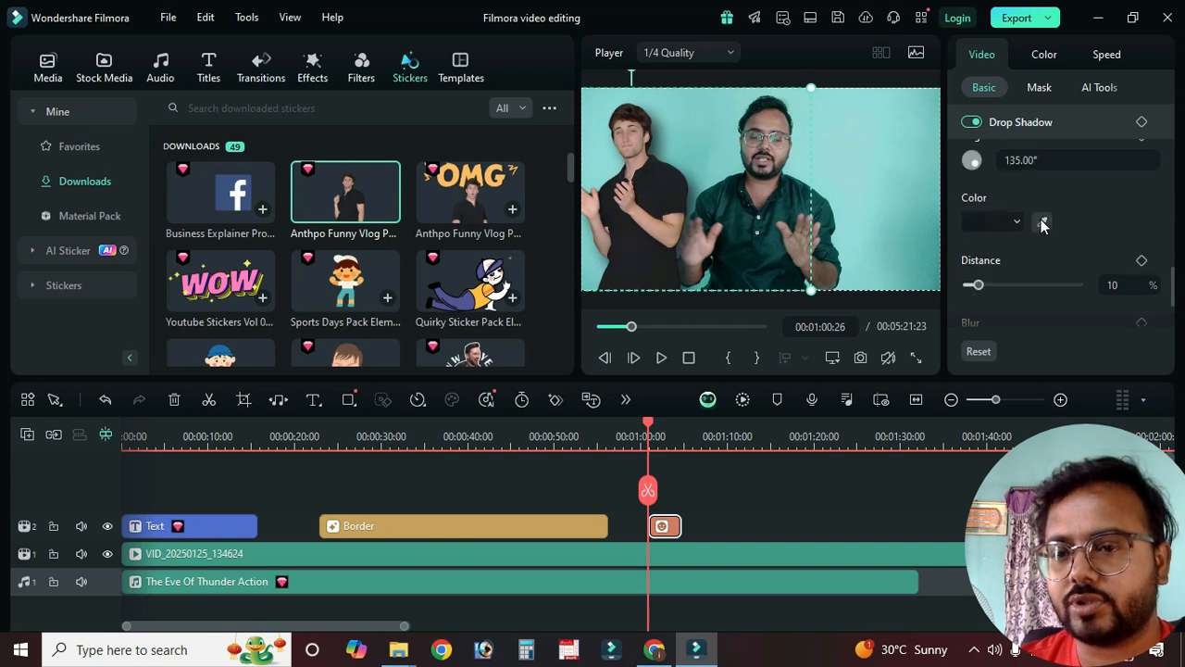
click(1003, 222)
click(1097, 246)
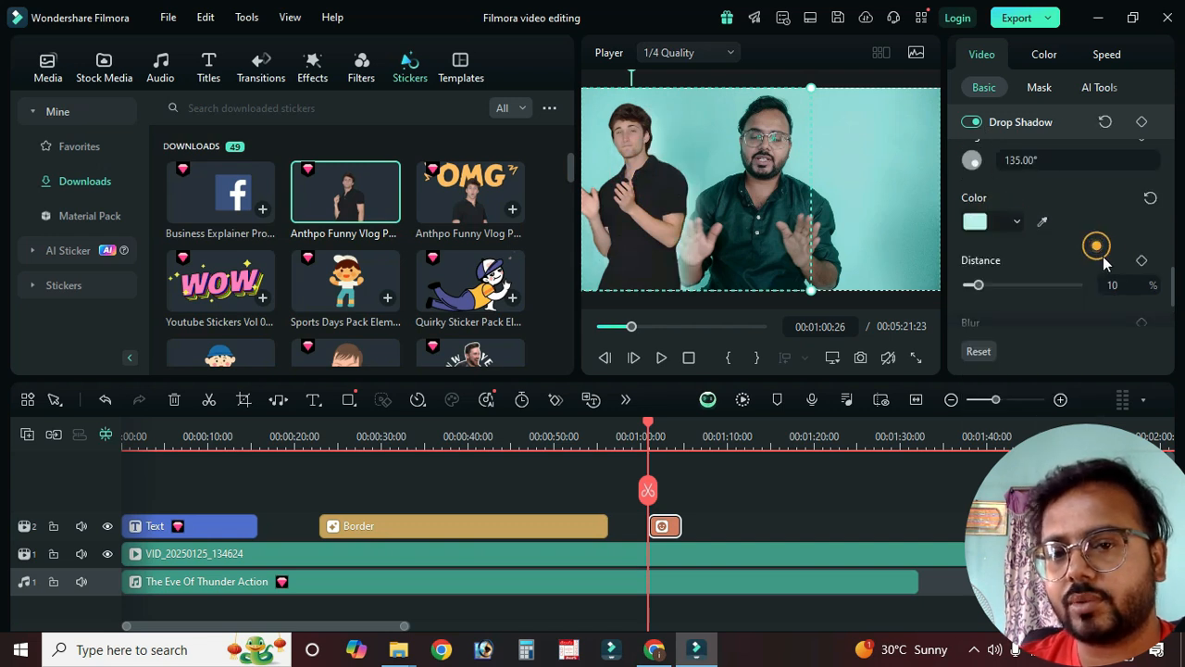
click(980, 223)
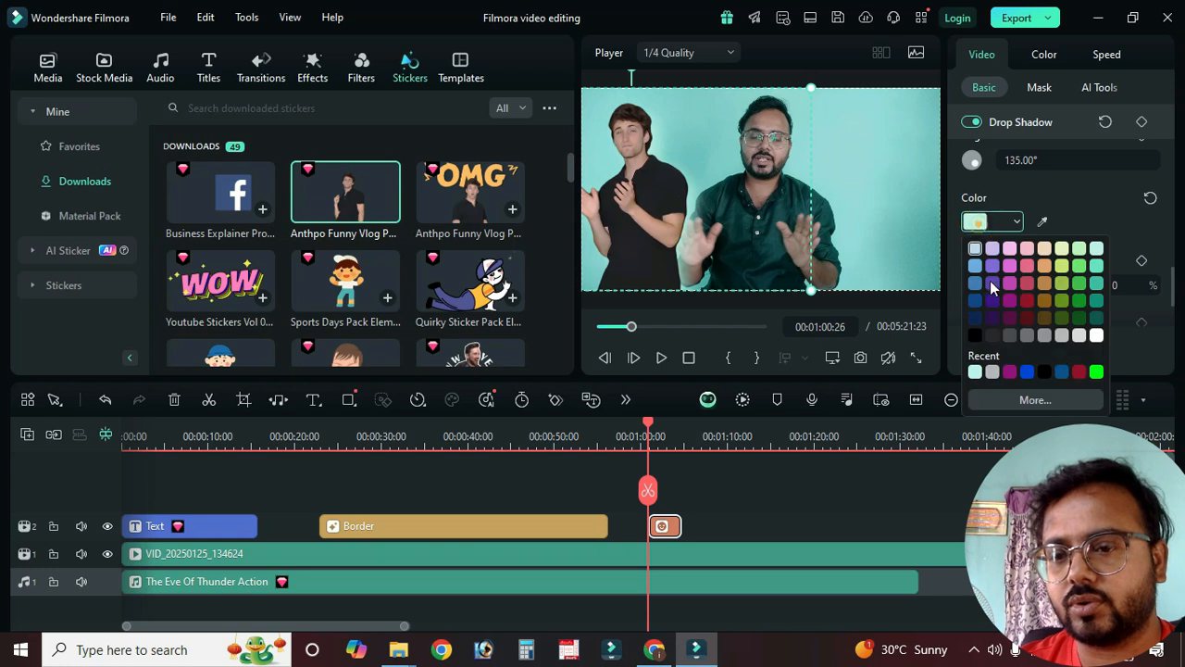
click(1009, 371)
drag(704, 202, 837, 100)
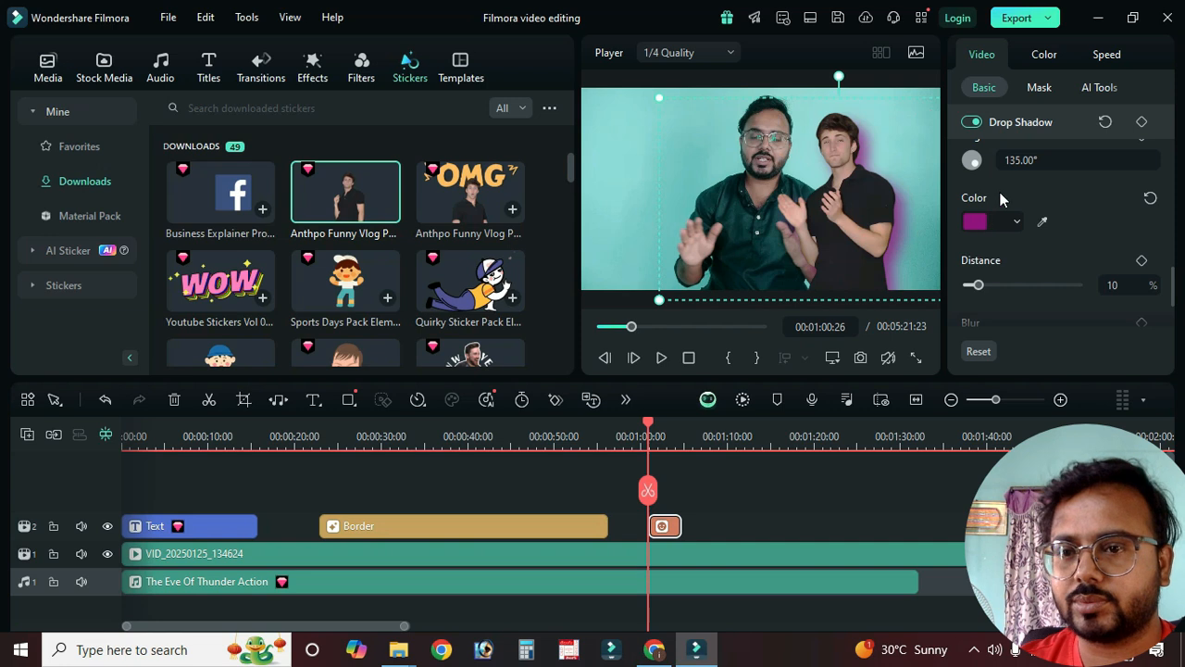
Step: Set the sticker's drop shadow to 15% distance, 21% blur and 64% opacity
scroll(1004, 200, down, 1)
mouse_move(978, 233)
mouse_down()
mouse_move(1054, 242)
mouse_move(984, 250)
mouse_up()
drag(990, 295, 979, 297)
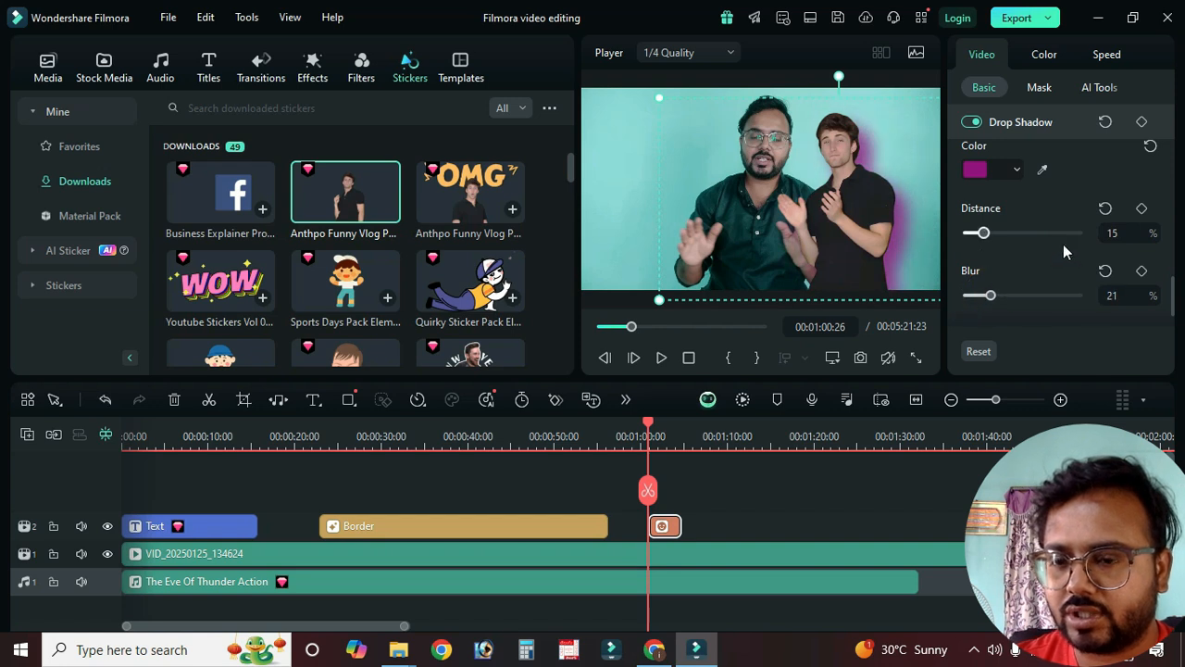
scroll(1063, 244, down, 1)
drag(1078, 299, 1037, 301)
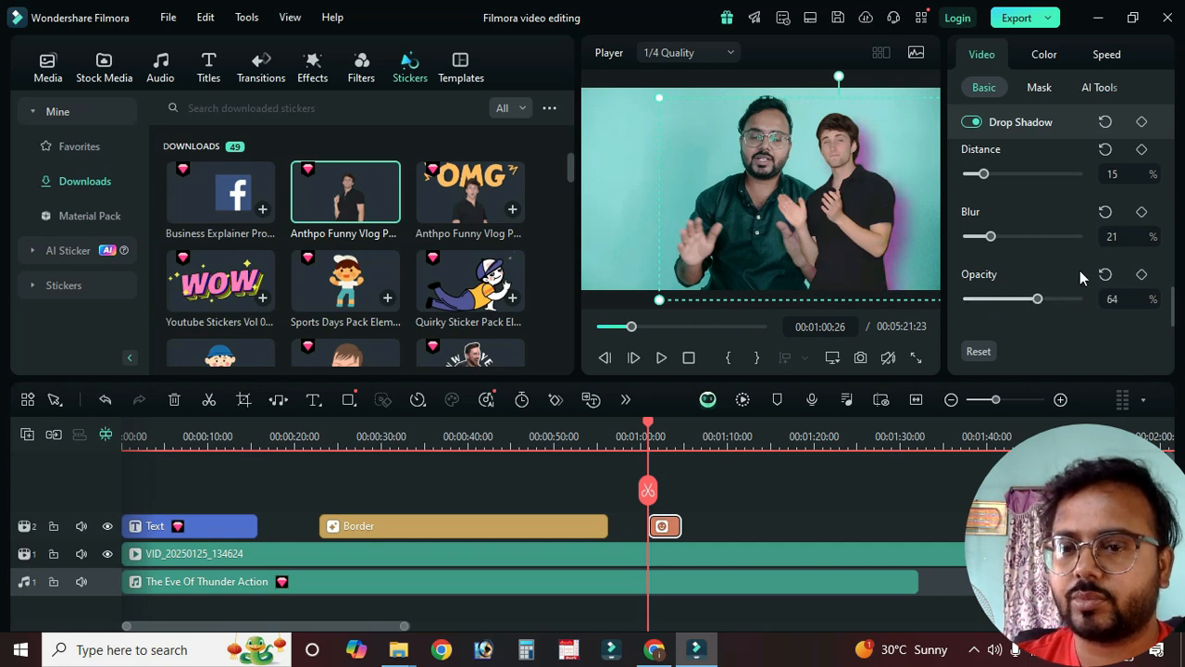
Step: Delete the clapping-man sticker from the timeline
click(1039, 88)
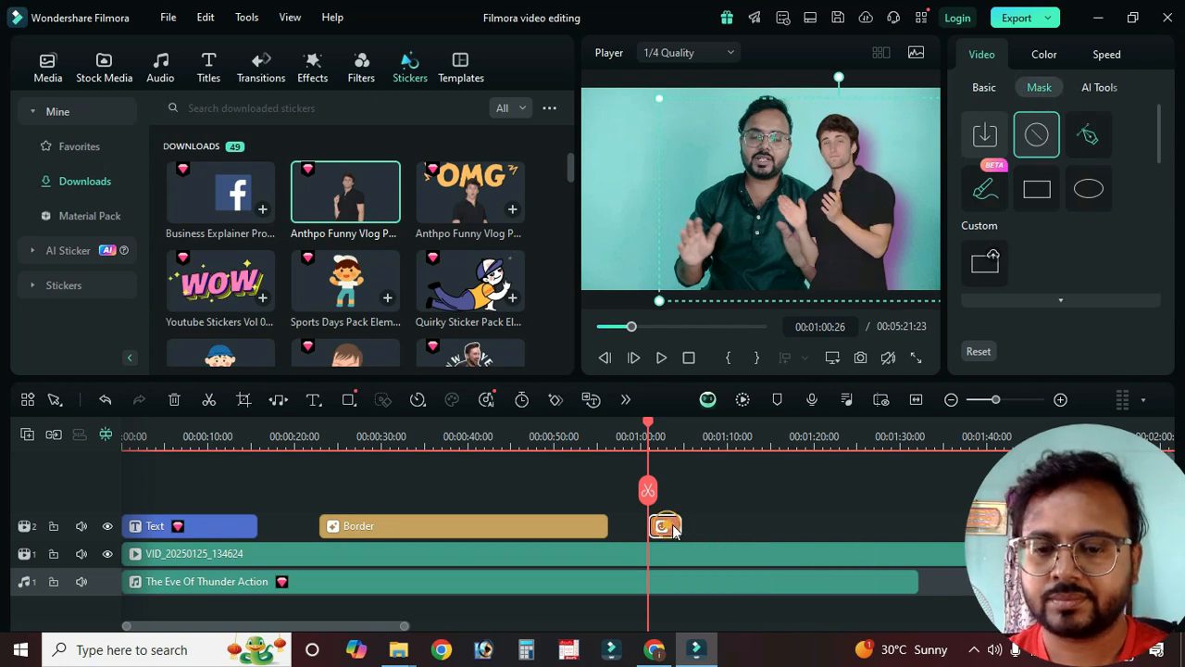
key(Delete)
Step: Apply an ellipse mask to the talking-head clip and enlarge it until it nearly fills the frame
click(745, 554)
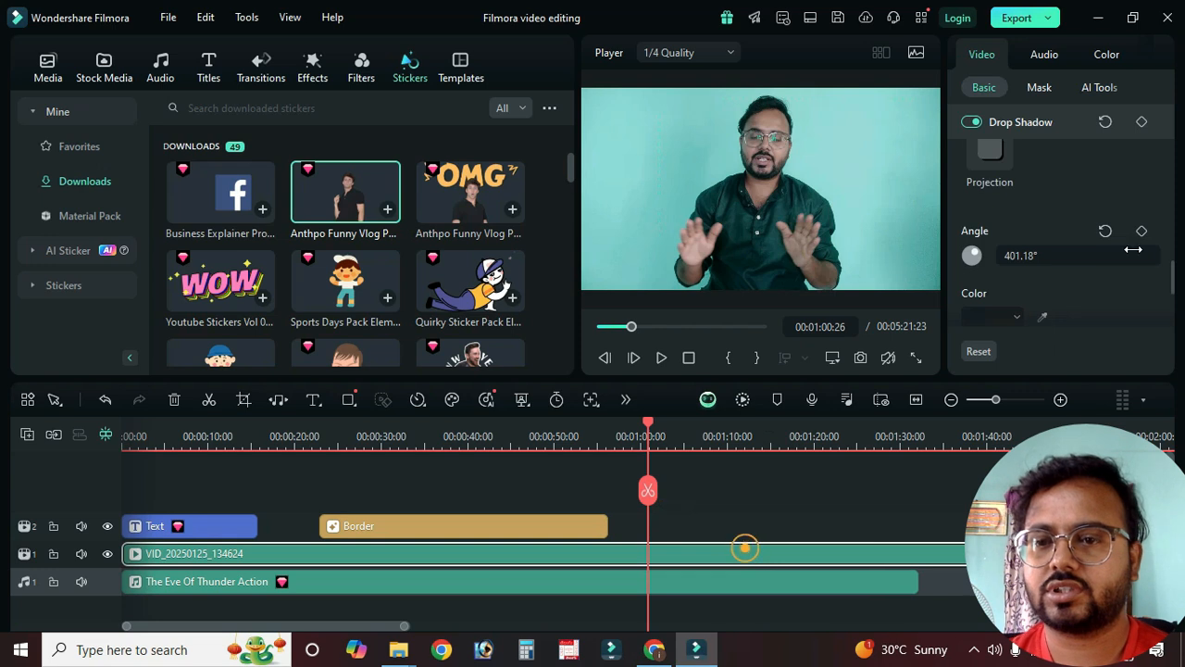
click(1040, 86)
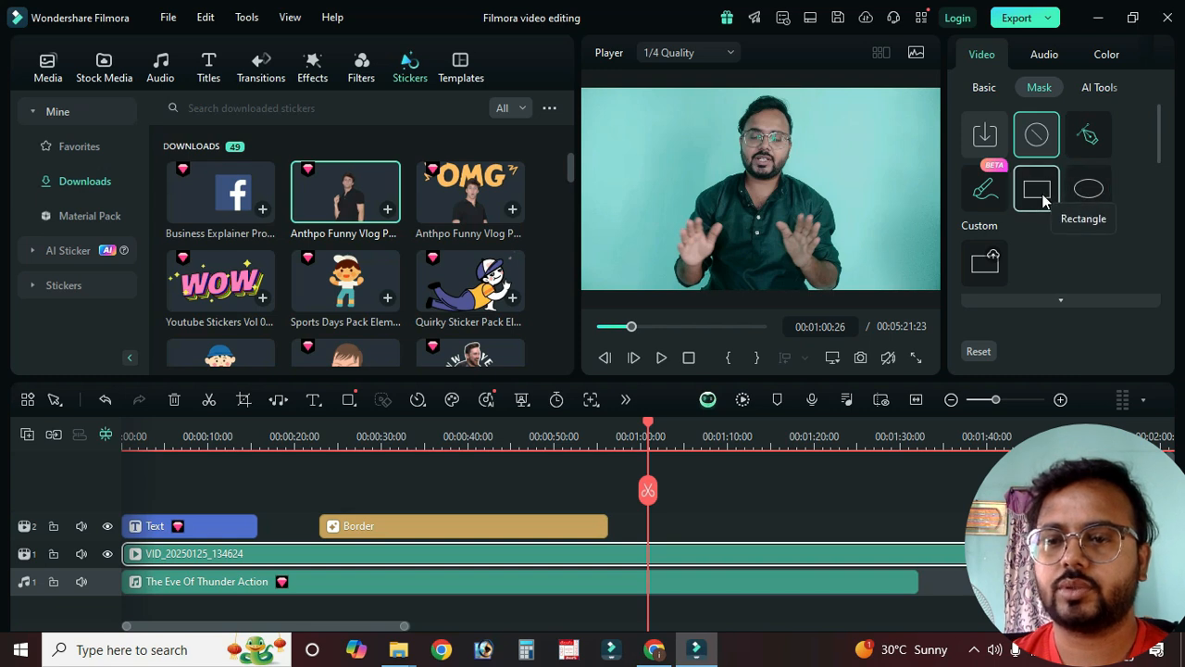
click(1088, 188)
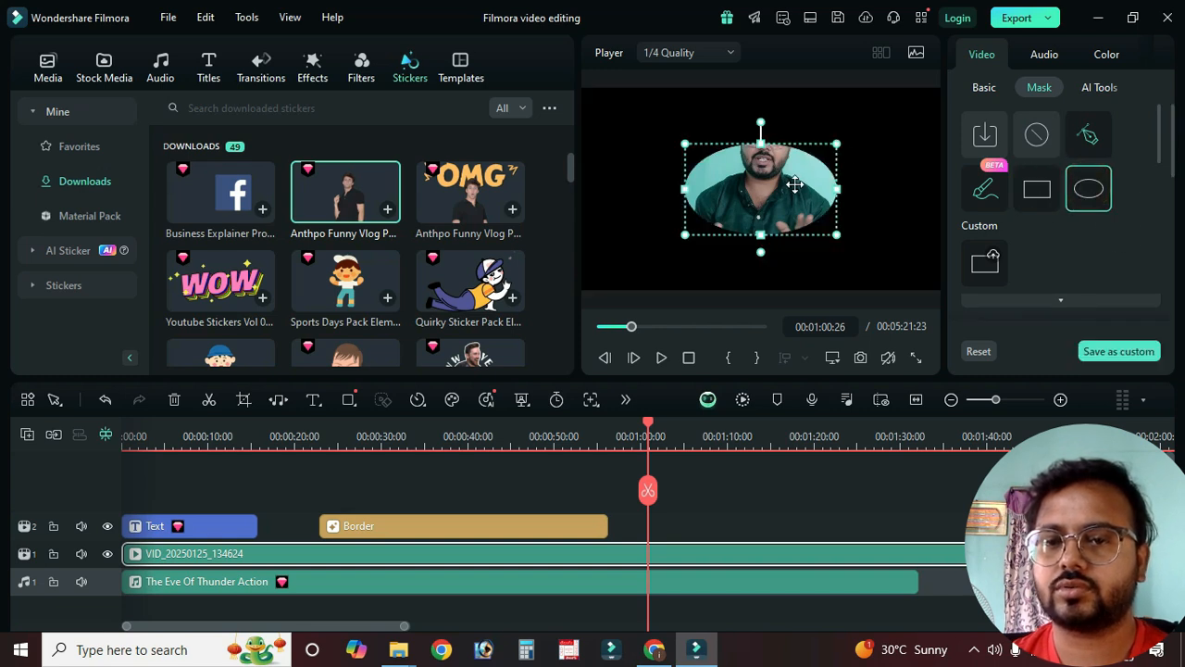
drag(836, 234, 869, 287)
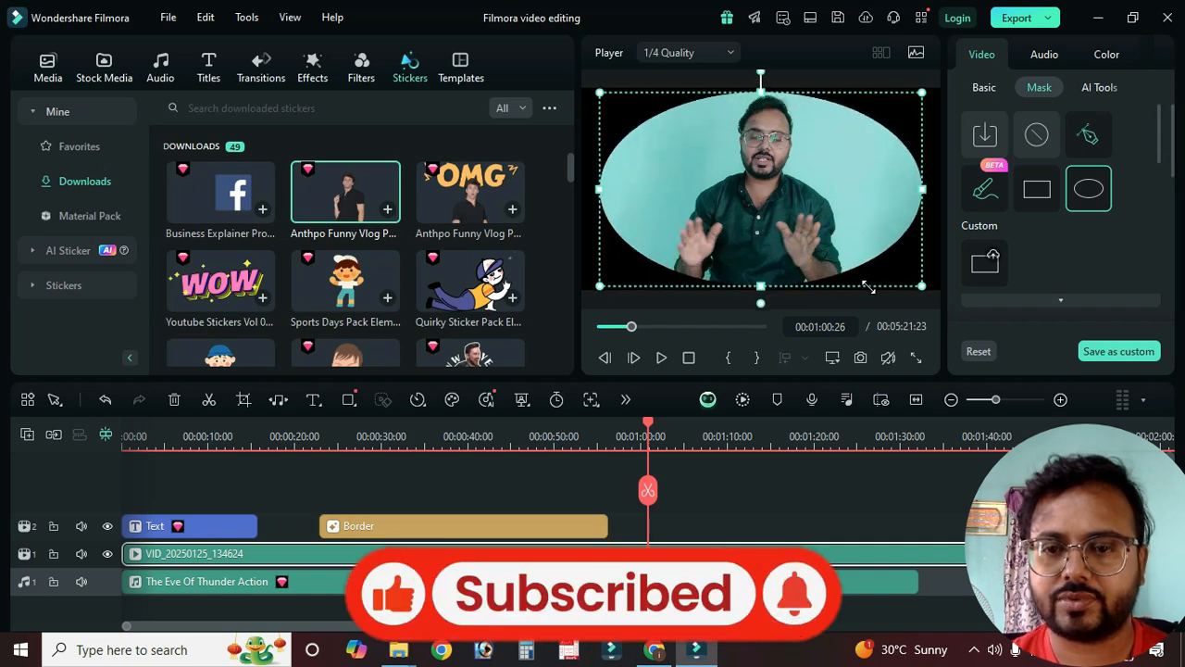
Step: Scale the ellipse mask down slightly and narrow it to an upright oval framing the speaker, shifted slightly downward
click(922, 285)
drag(921, 285, 901, 271)
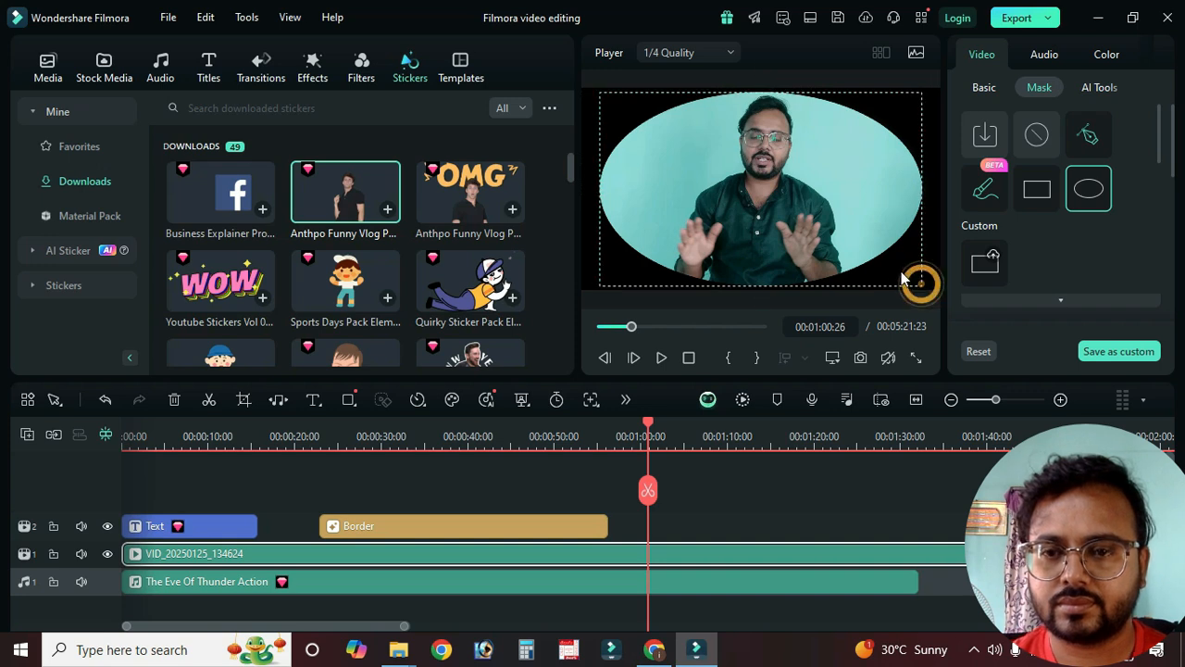
click(866, 238)
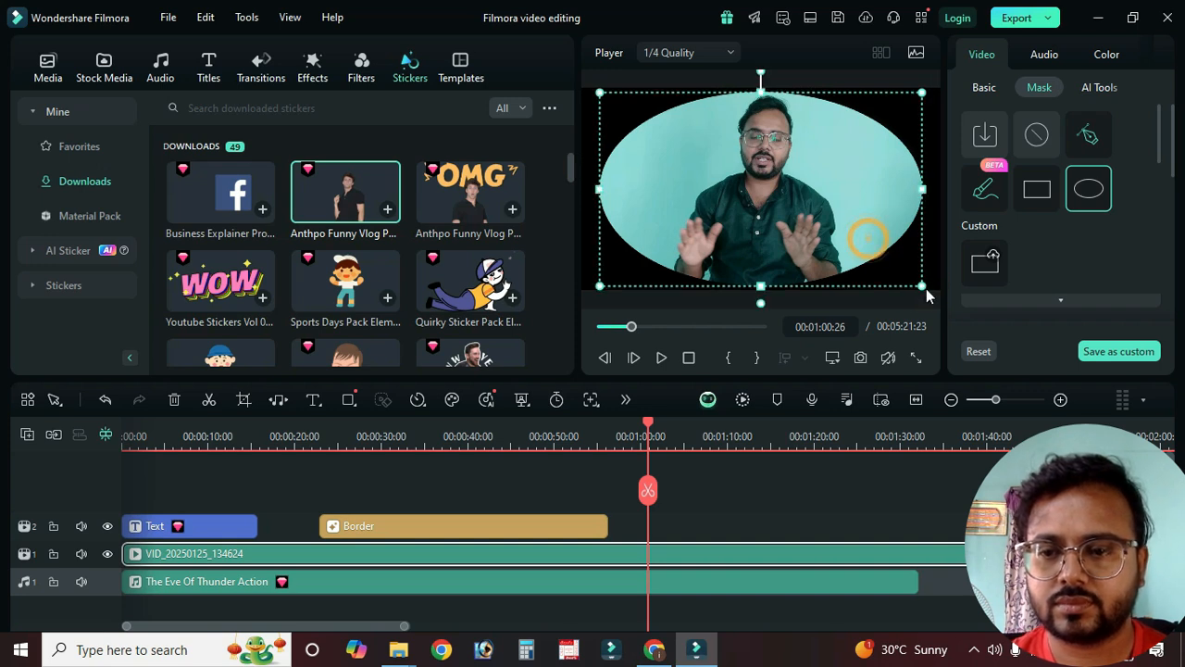
click(922, 285)
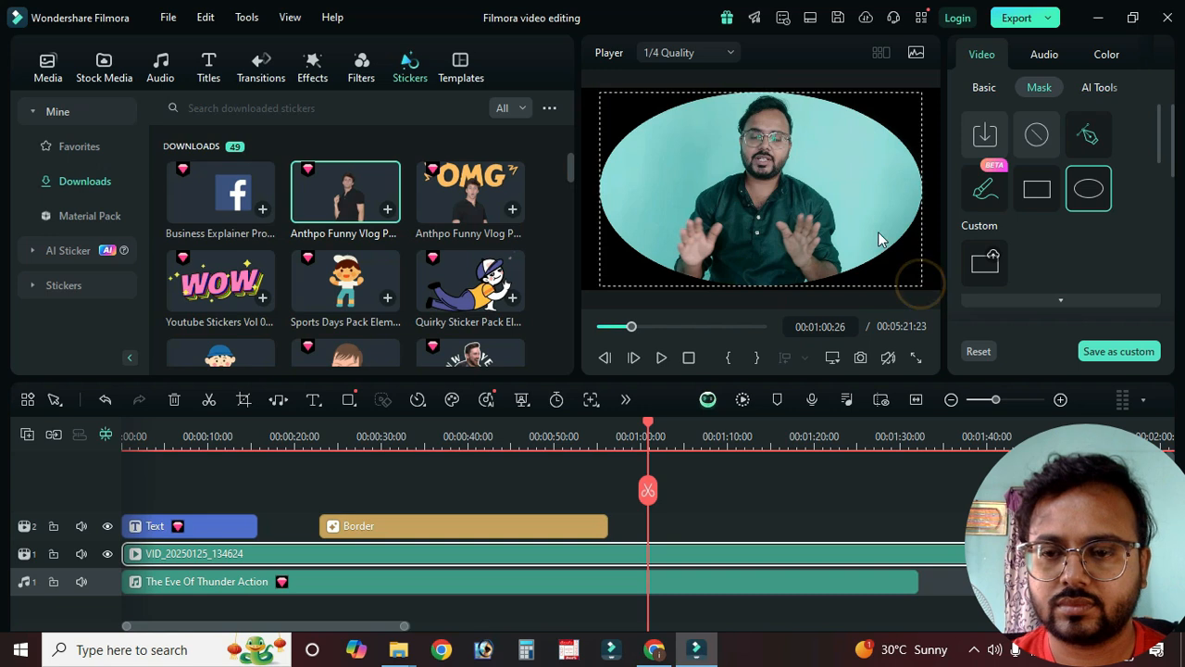
mouse_move(915, 283)
mouse_down()
mouse_move(895, 268)
mouse_move(920, 287)
mouse_up()
drag(835, 208, 831, 203)
drag(670, 195, 672, 193)
drag(600, 87, 617, 100)
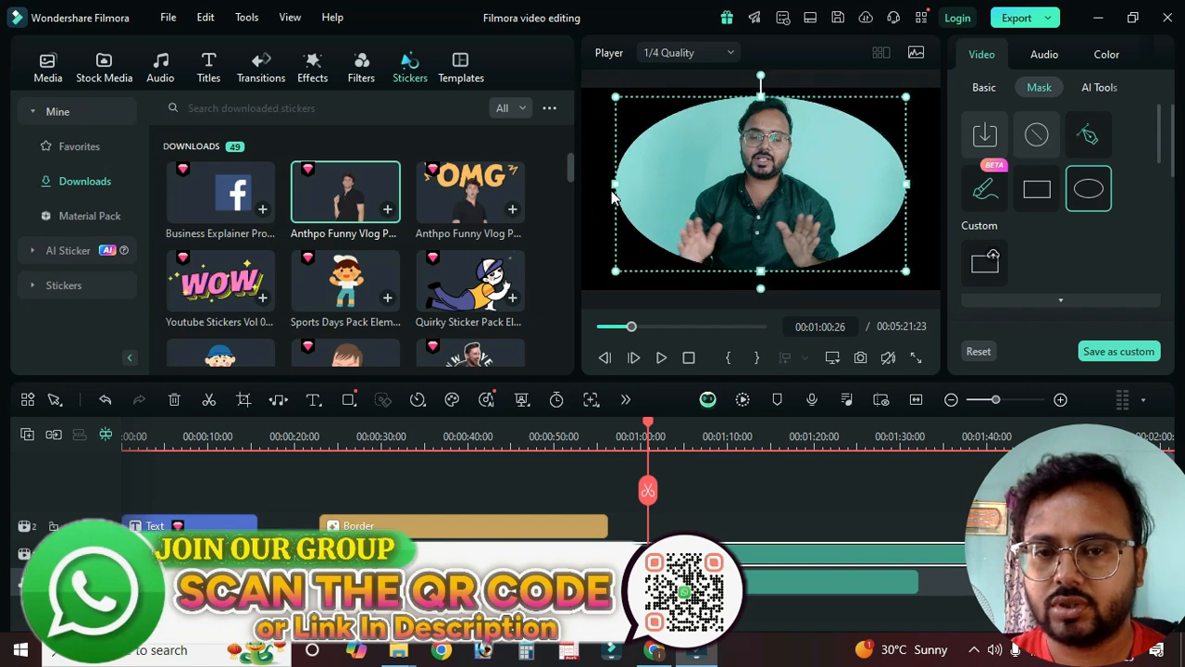
drag(619, 183, 689, 189)
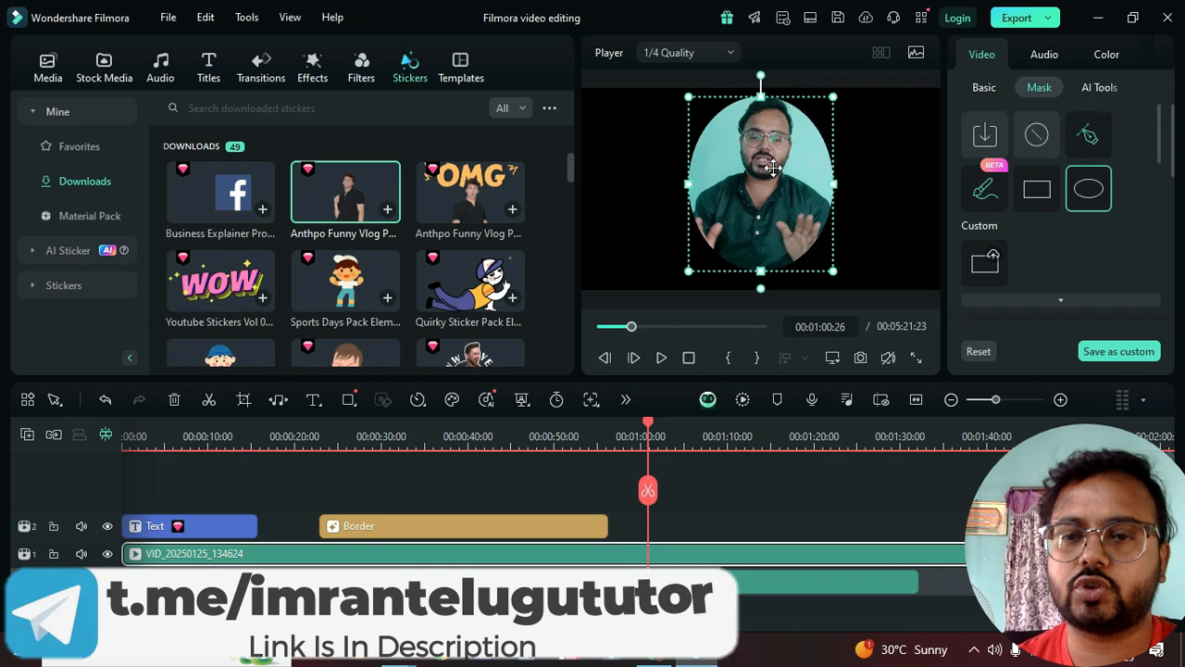
drag(773, 167, 784, 173)
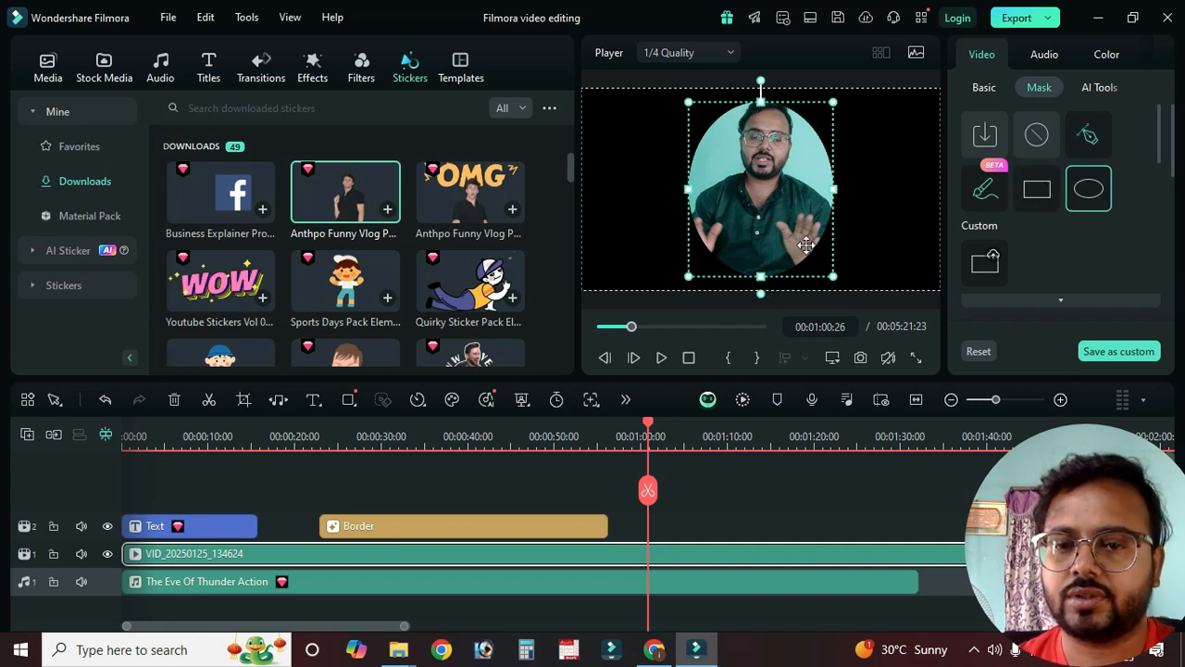
Step: Try a rectangle mask on the talking-head clip, followed by the beta brush mask, and cancel its AI model update
click(1036, 189)
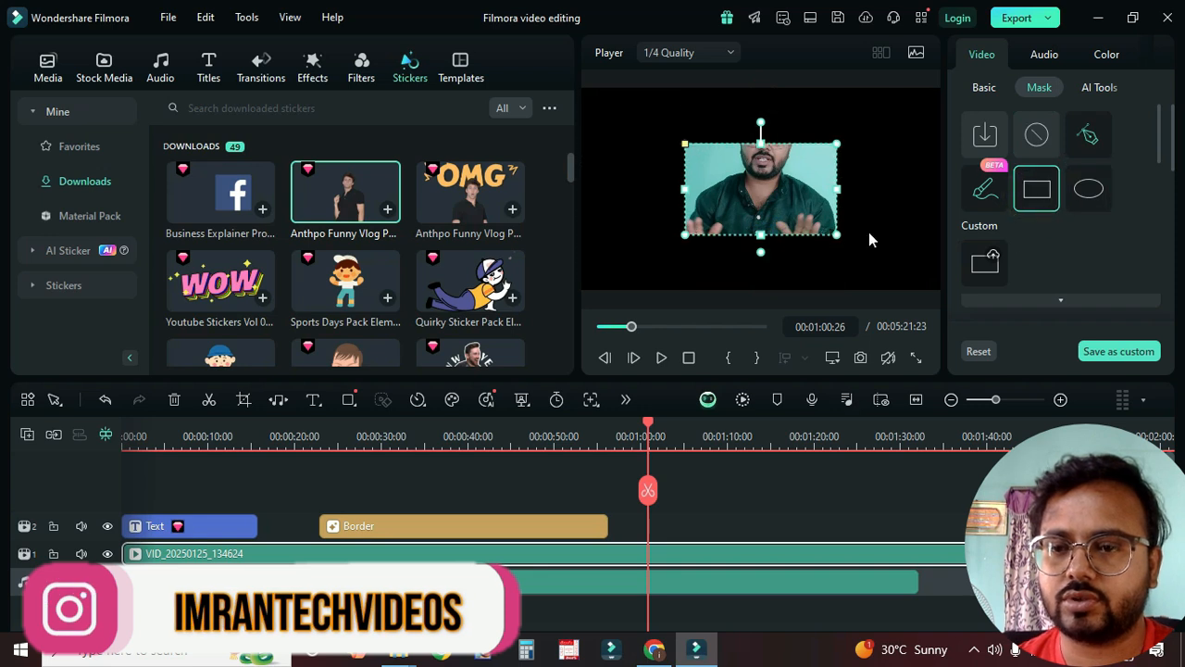
click(989, 193)
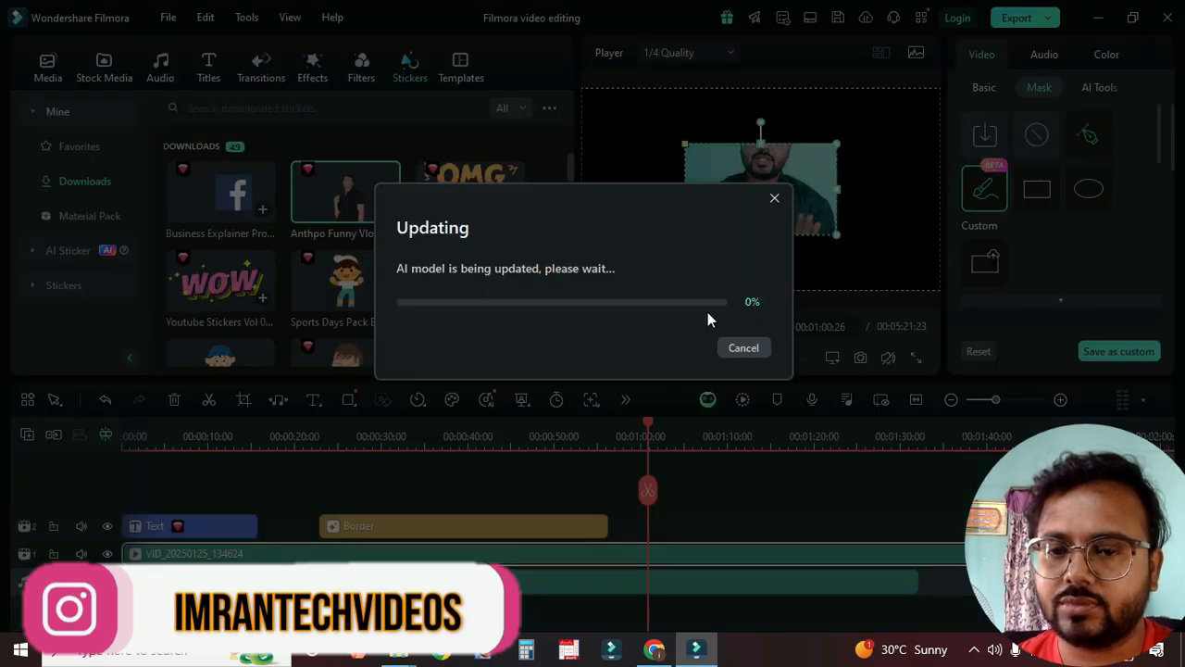
click(744, 348)
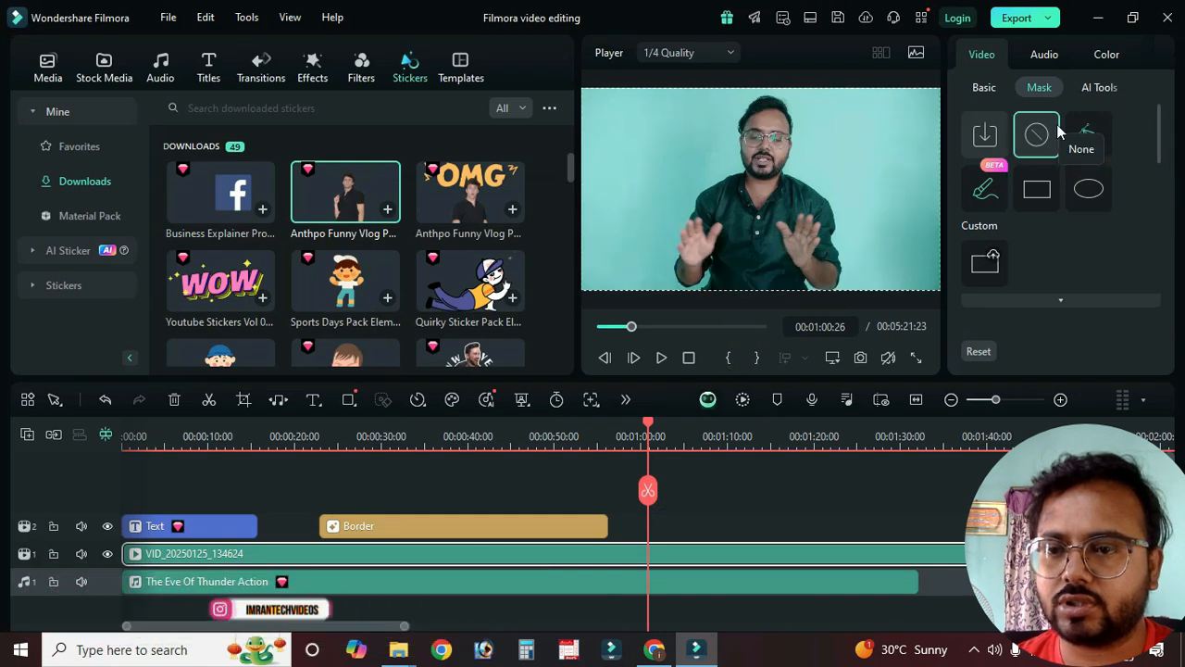
Step: Draw a closed pen mask around the plain backdrop beside the speaker, running from head height down past the shoulder
click(1091, 137)
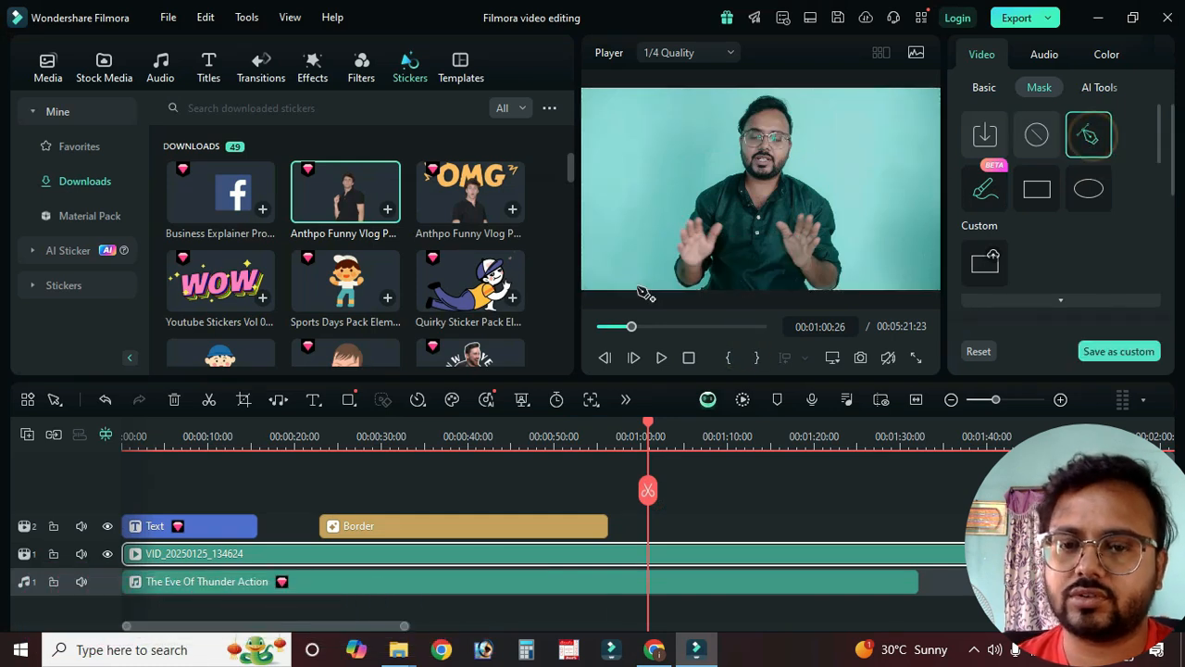
click(749, 96)
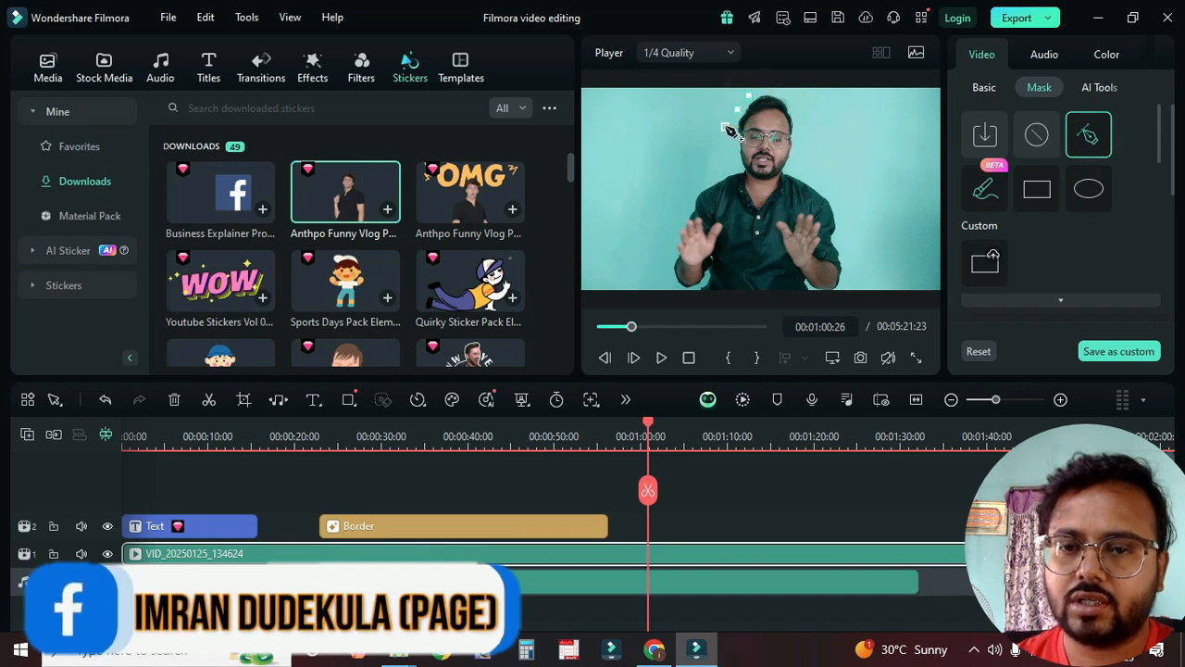
click(677, 209)
click(665, 245)
click(647, 267)
click(592, 257)
click(590, 245)
click(587, 211)
click(591, 169)
click(595, 147)
click(610, 121)
click(686, 104)
click(728, 101)
click(737, 109)
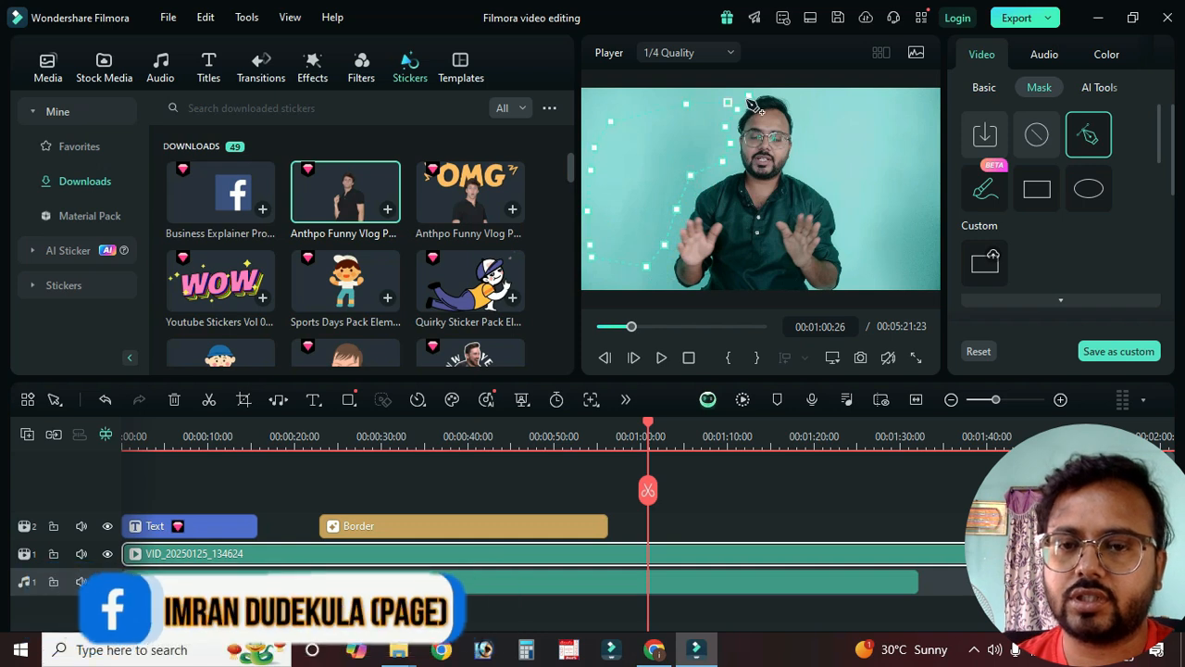
click(748, 98)
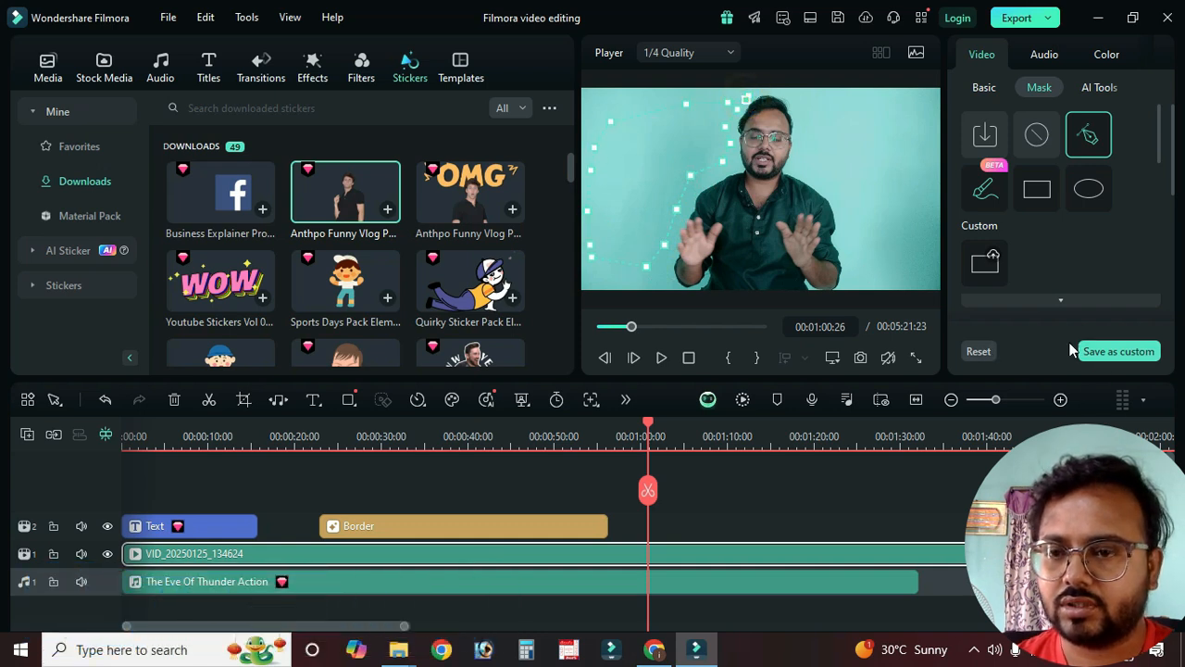
click(747, 97)
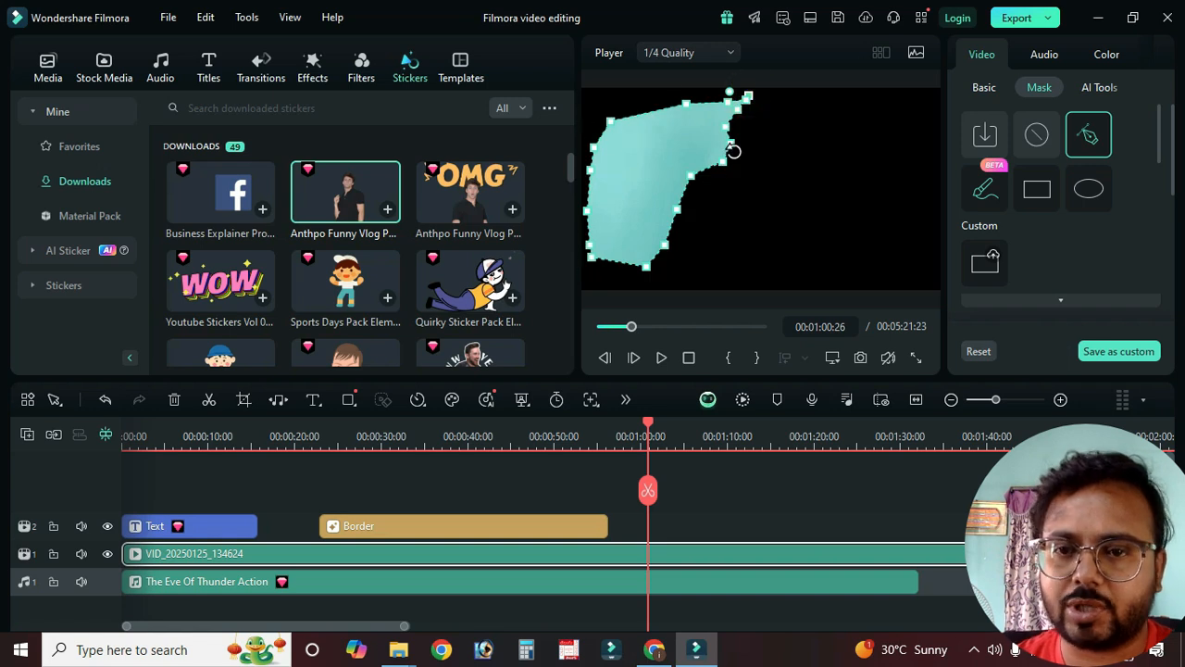
Step: Undo the closing of the pen path and reset the clip's mask to None
key(ctrl+z)
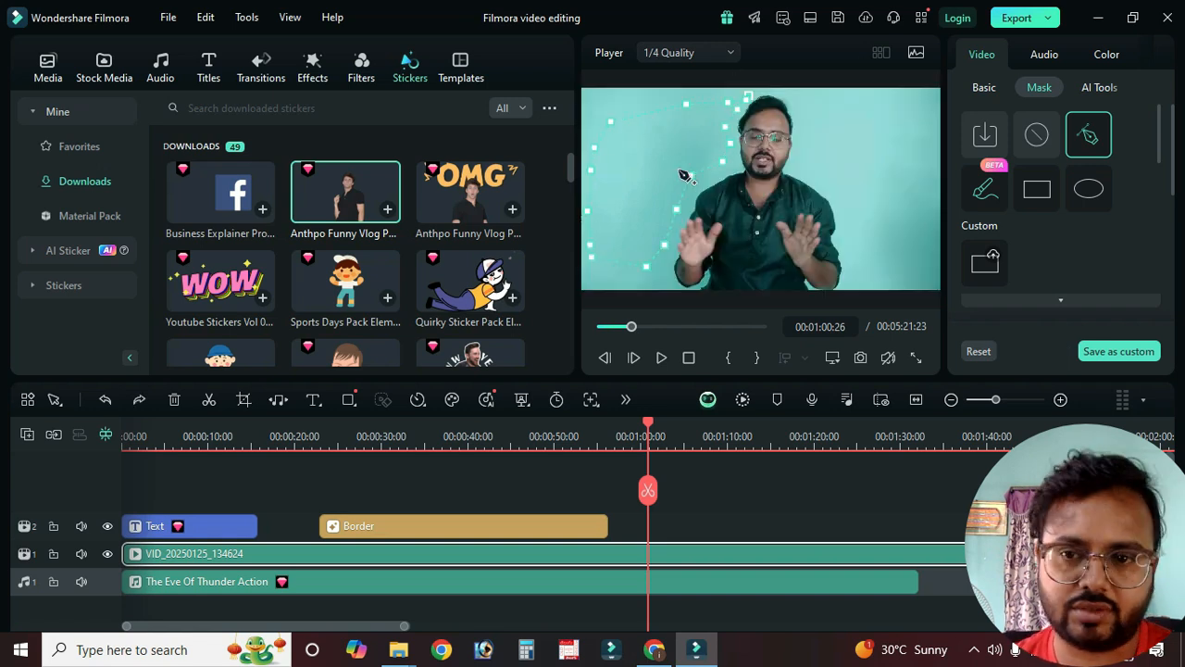
click(727, 120)
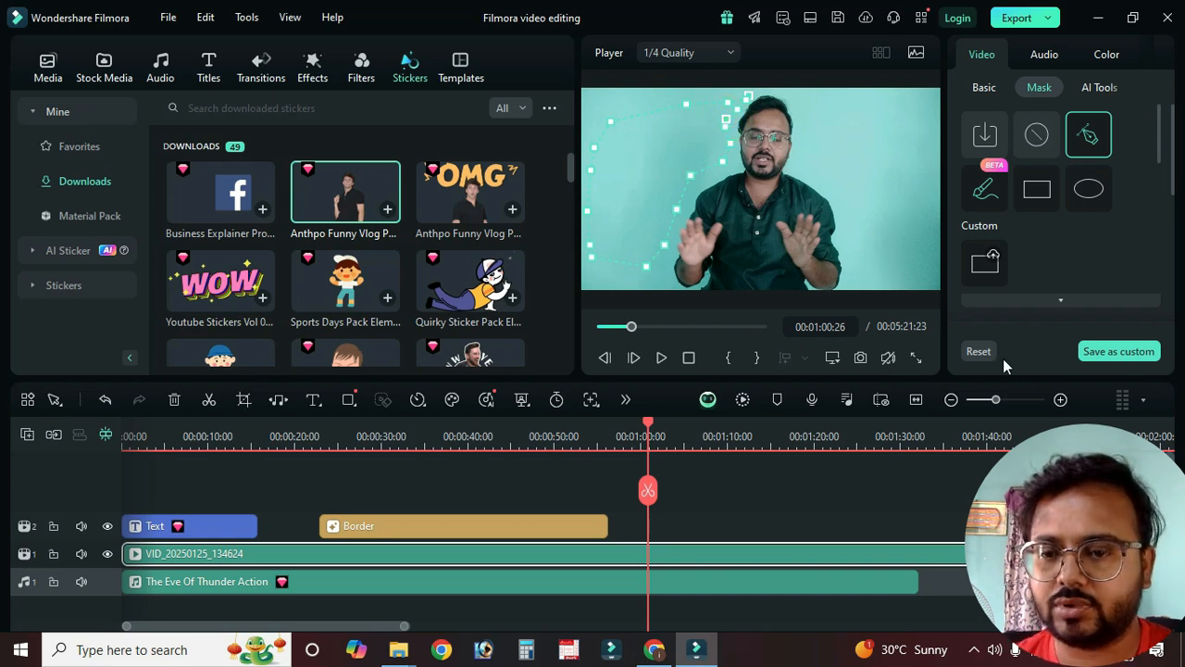
click(979, 351)
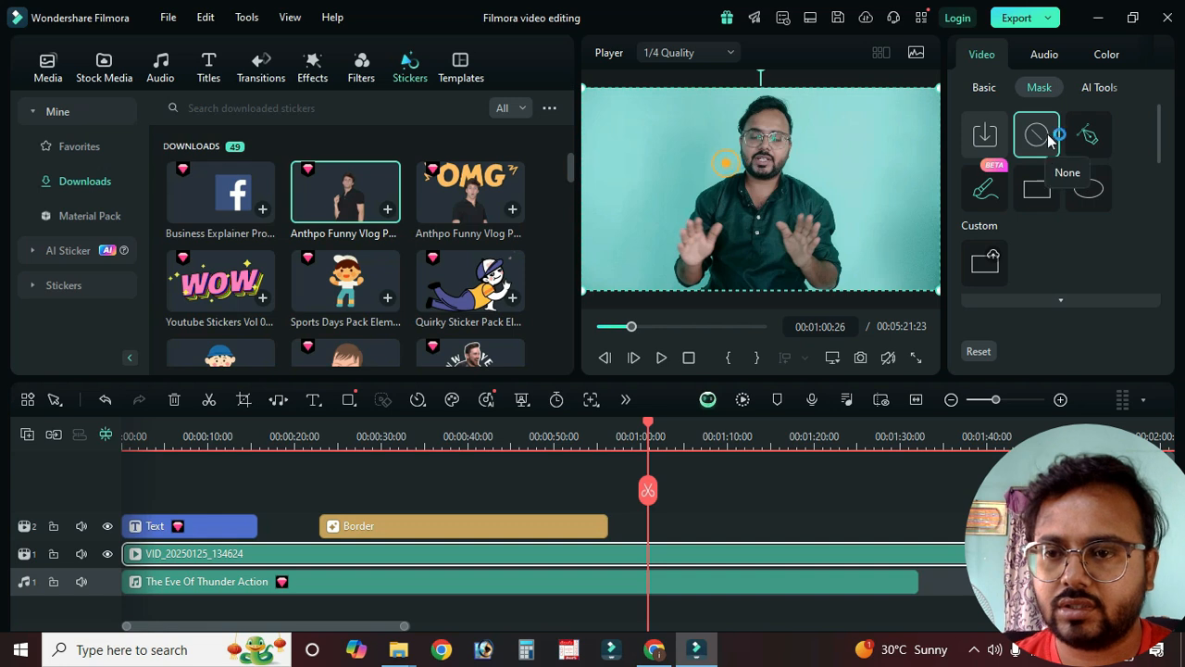
Step: Trace a closed pen mask loosely around the speaker's head, shoulders and hands, then reset the mask
click(1088, 135)
click(726, 121)
click(761, 83)
click(799, 104)
click(812, 152)
click(842, 200)
click(854, 220)
click(853, 247)
click(850, 276)
click(792, 294)
click(660, 287)
click(659, 255)
click(683, 195)
click(727, 172)
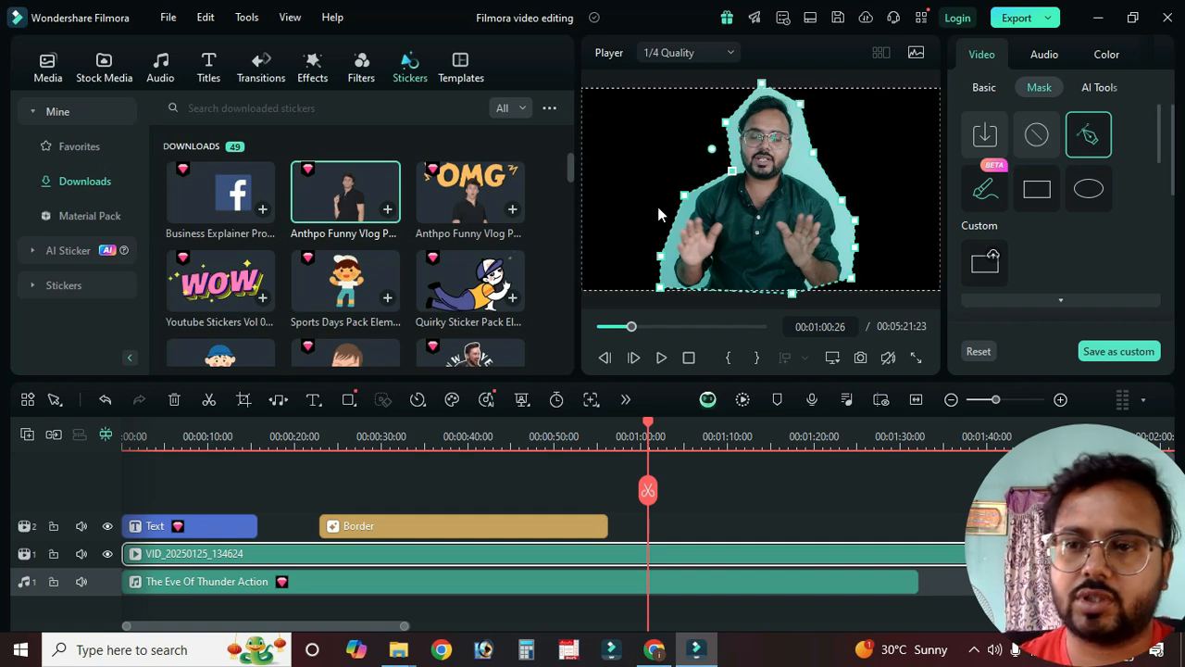
click(984, 353)
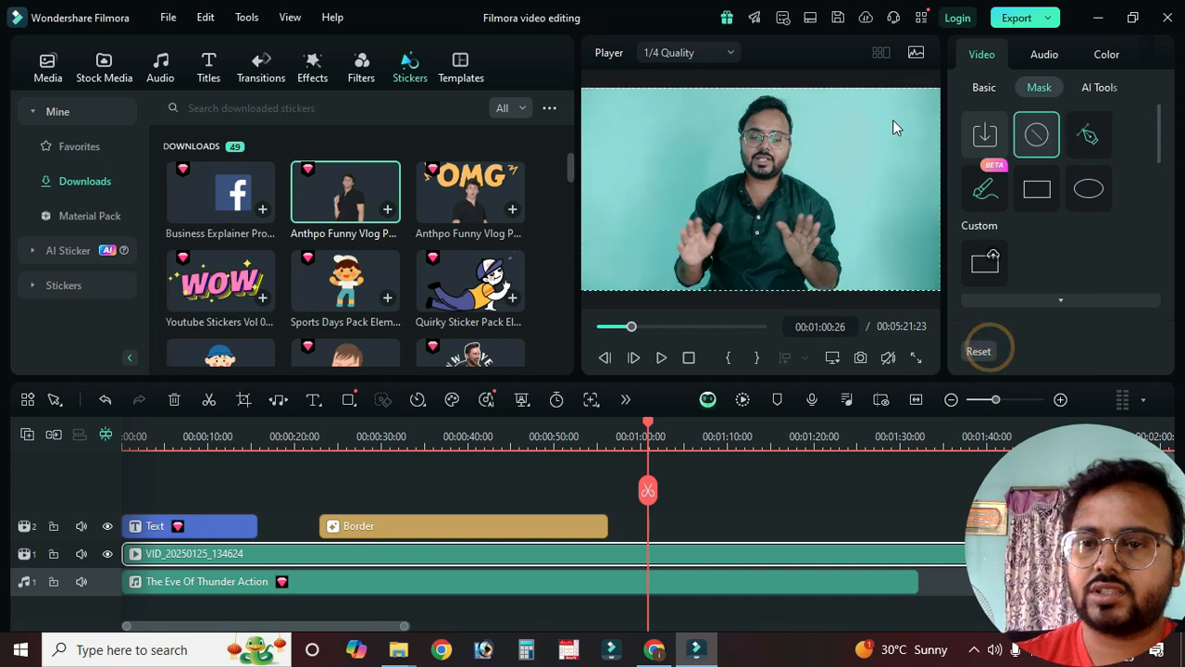
Step: Apply a heart mask to the talking-head clip and enlarge it to nearly the full frame height
click(1099, 87)
click(1045, 89)
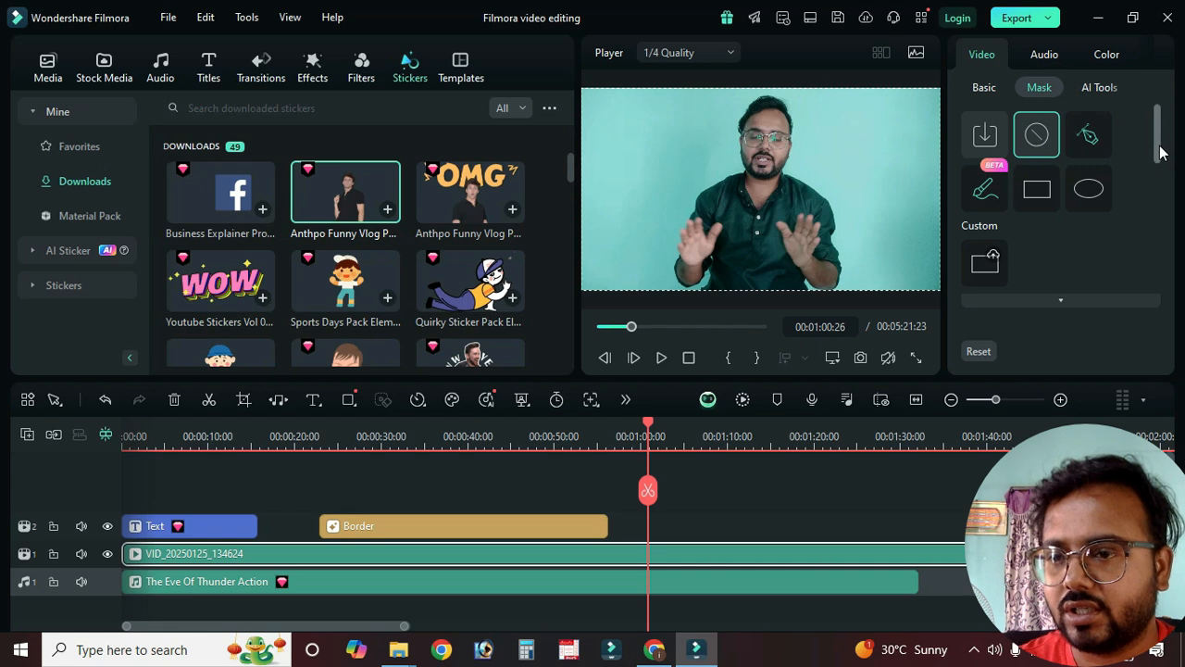
drag(1158, 138, 1158, 193)
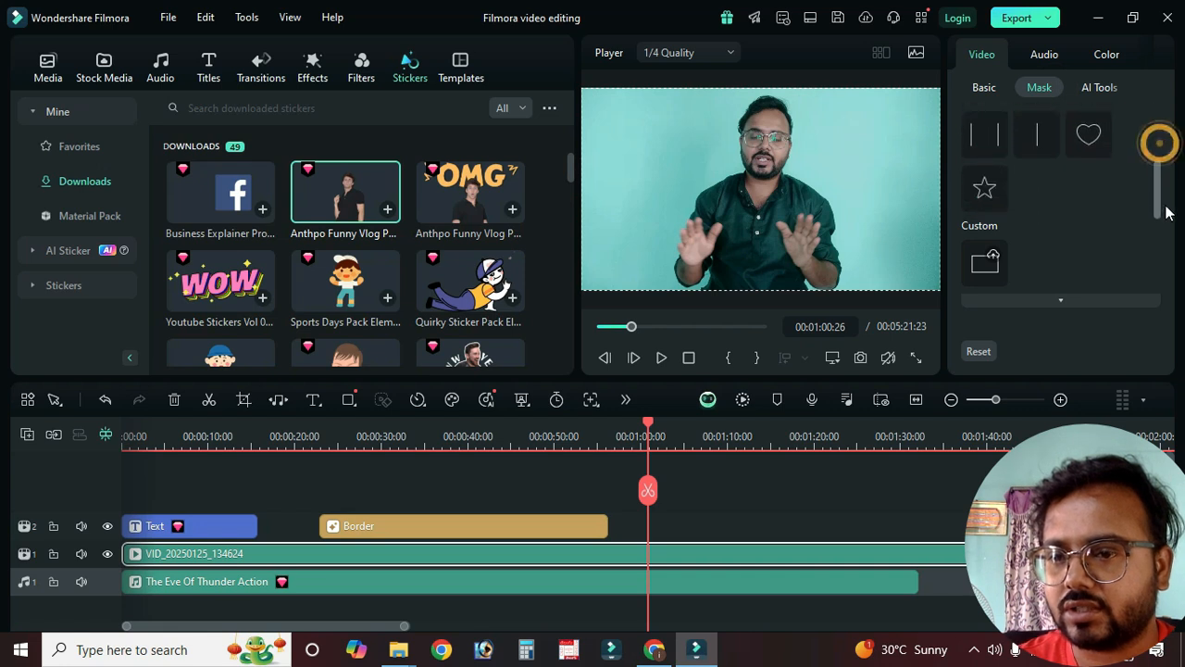
click(1089, 137)
drag(806, 145, 857, 93)
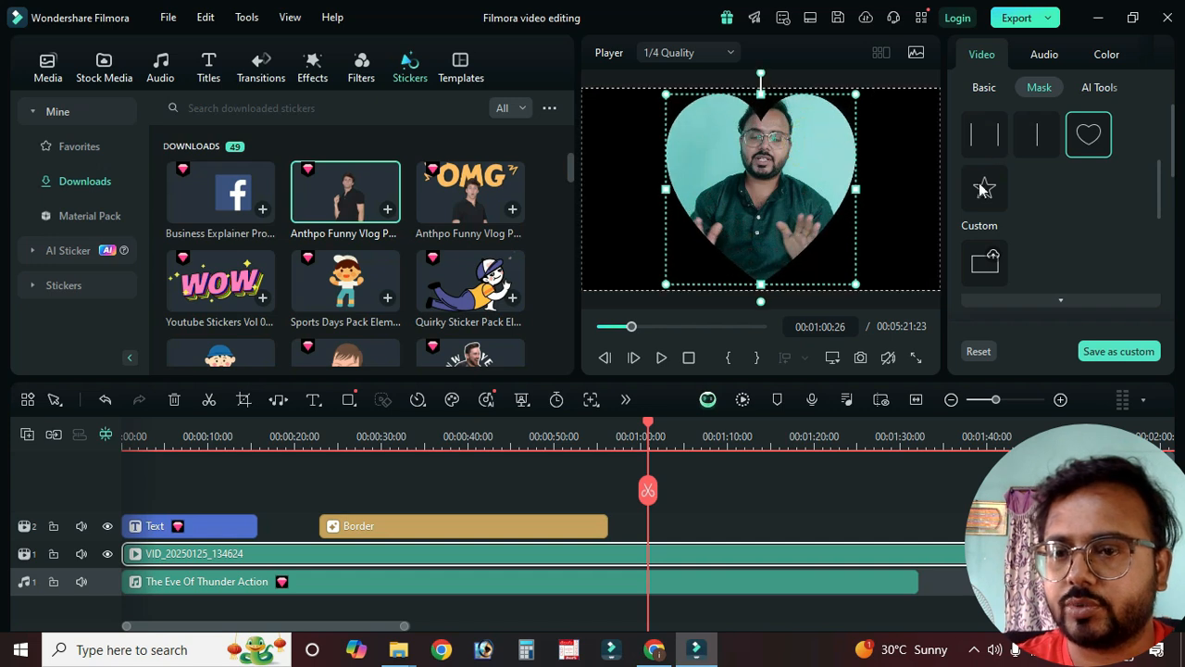
Step: Try the linear mask, then apply a star mask and enlarge it beyond the frame height around the speaker
click(1037, 134)
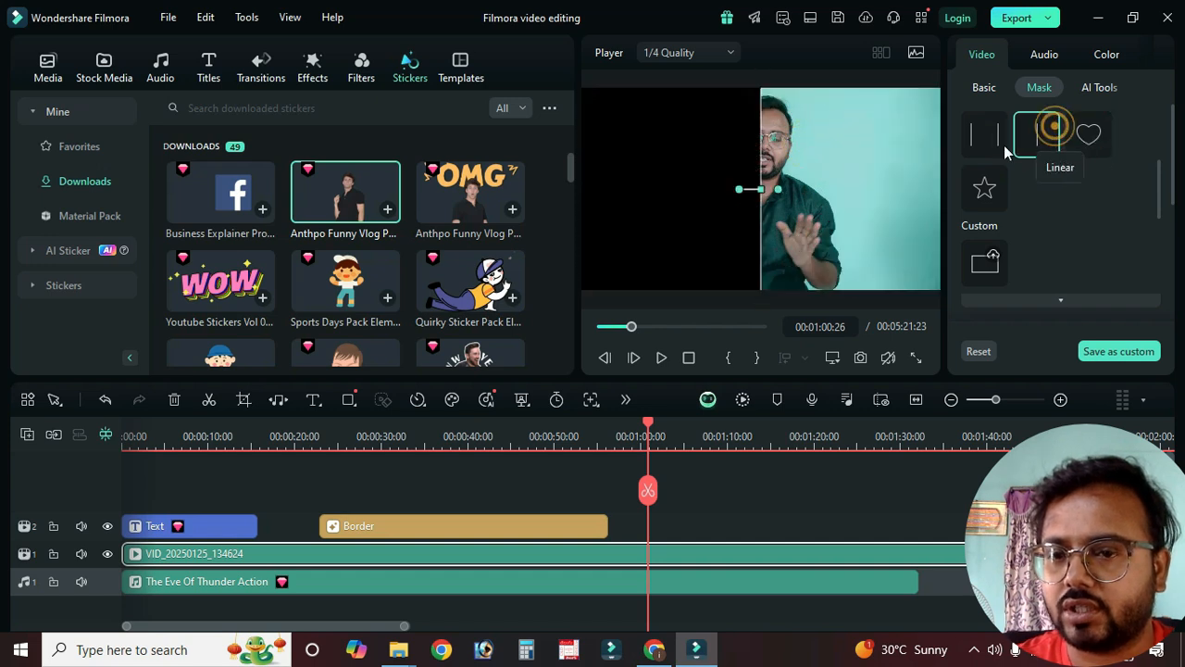
click(739, 189)
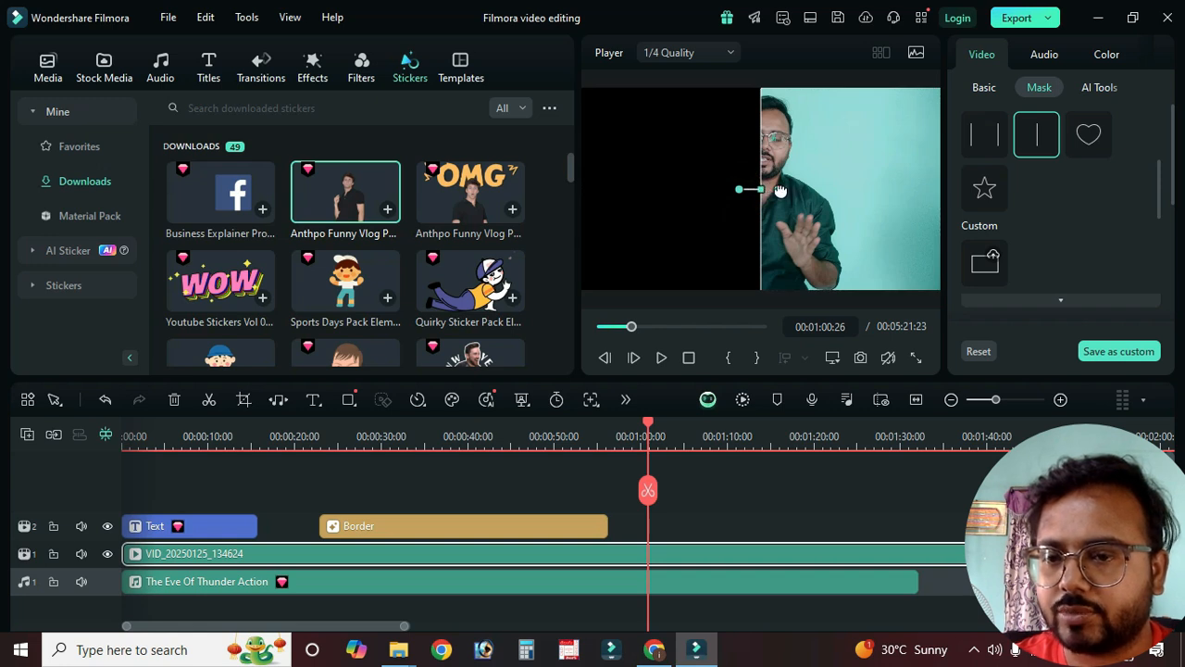
click(985, 188)
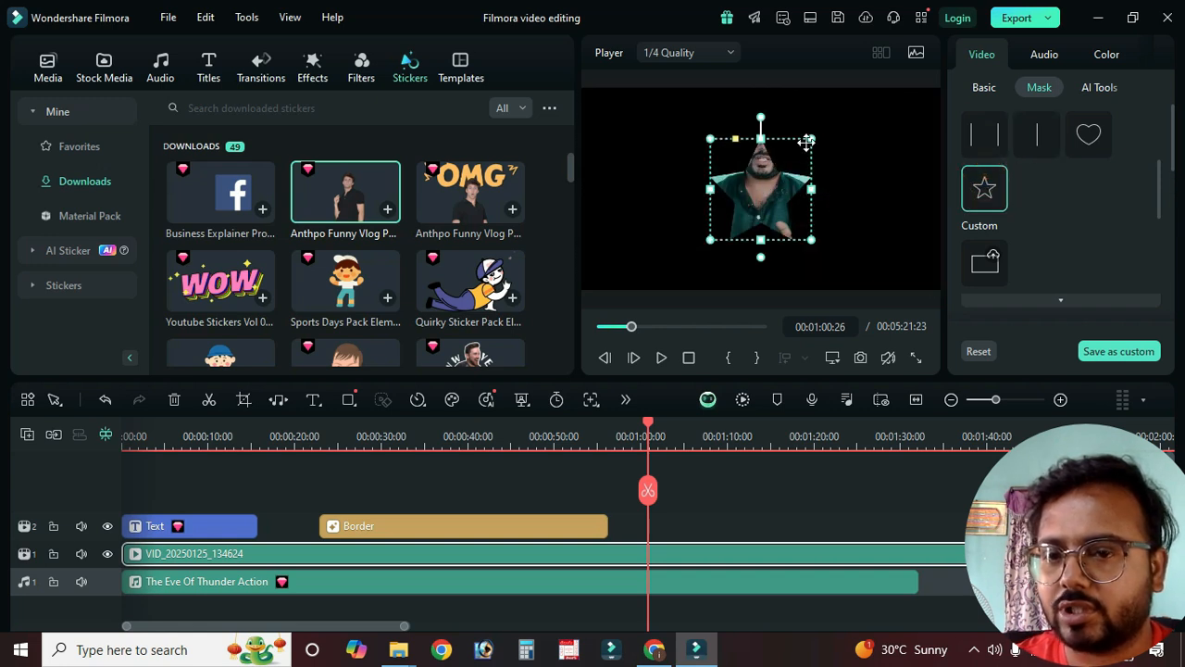
drag(811, 138, 945, 50)
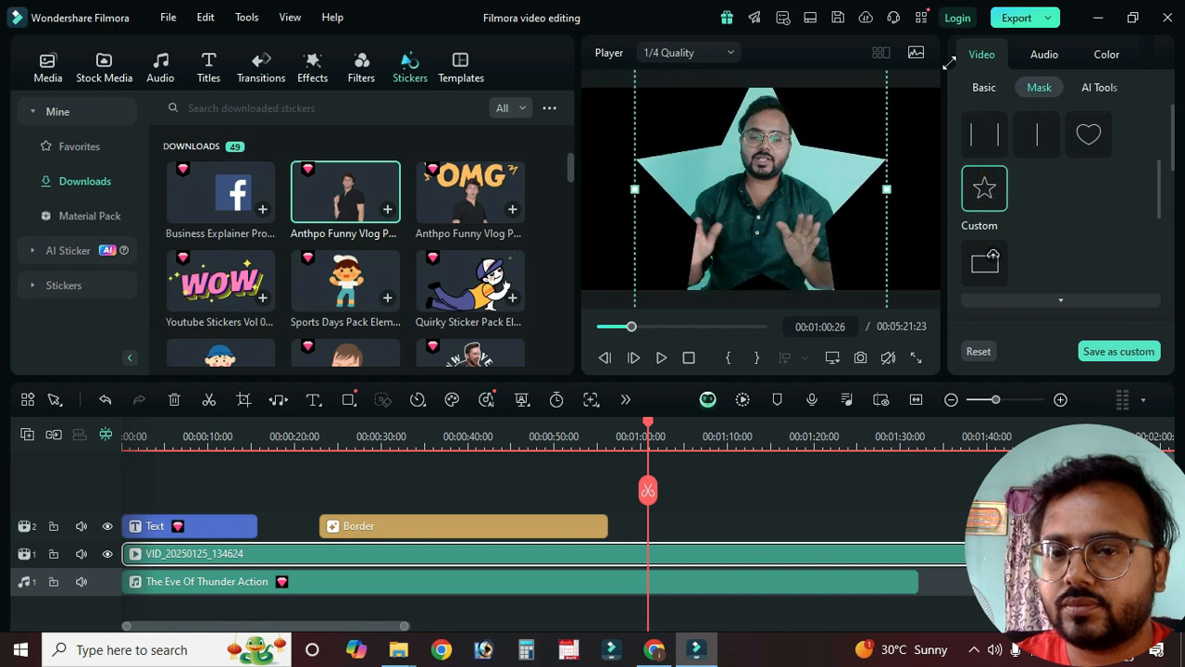
scroll(1036, 238, down, 2)
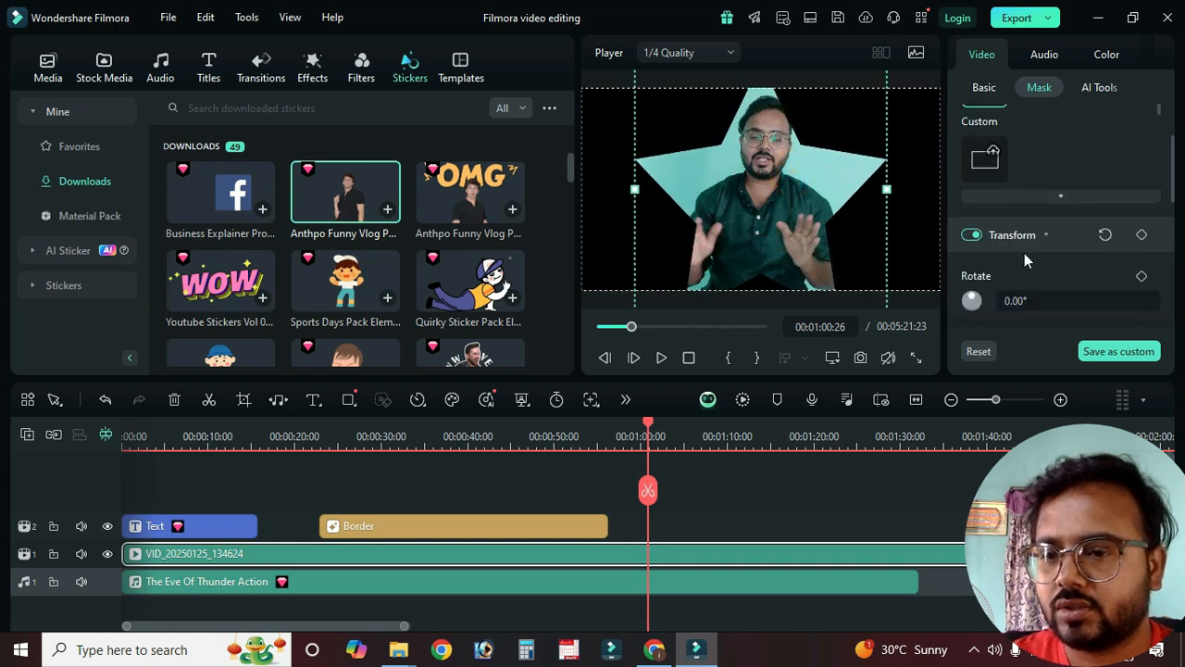
scroll(1021, 257, down, 2)
Step: Try to enable AI Portrait Cutout for the talking-head clip and dismiss the AI model update
click(1099, 87)
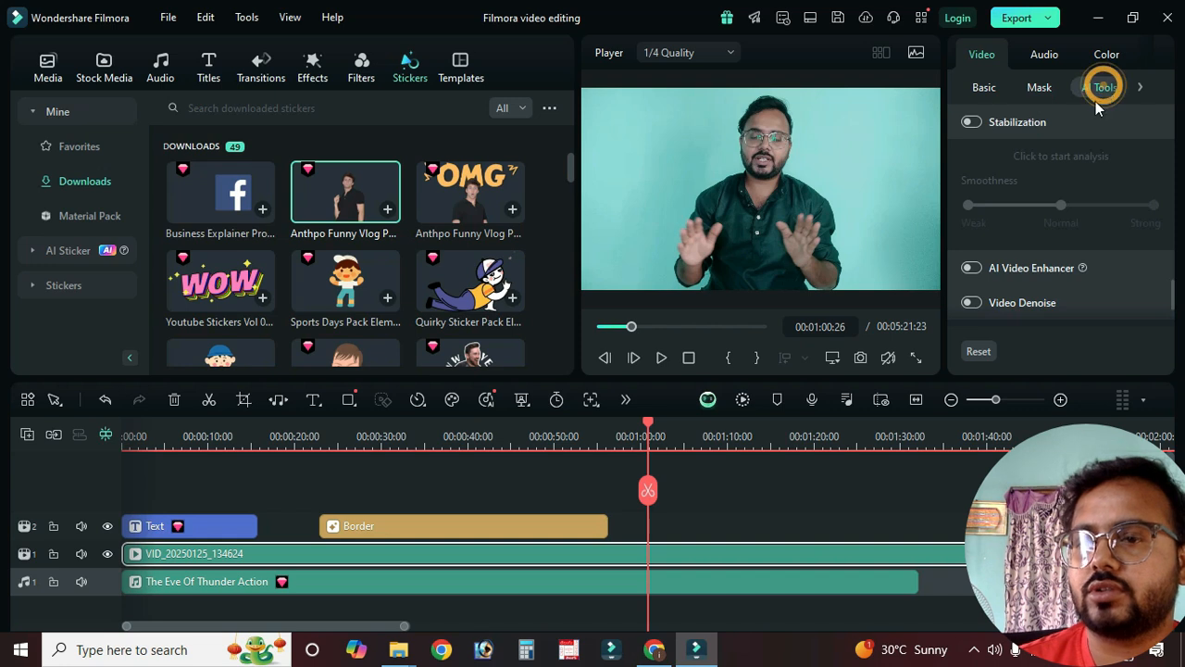
scroll(1029, 268, down, 8)
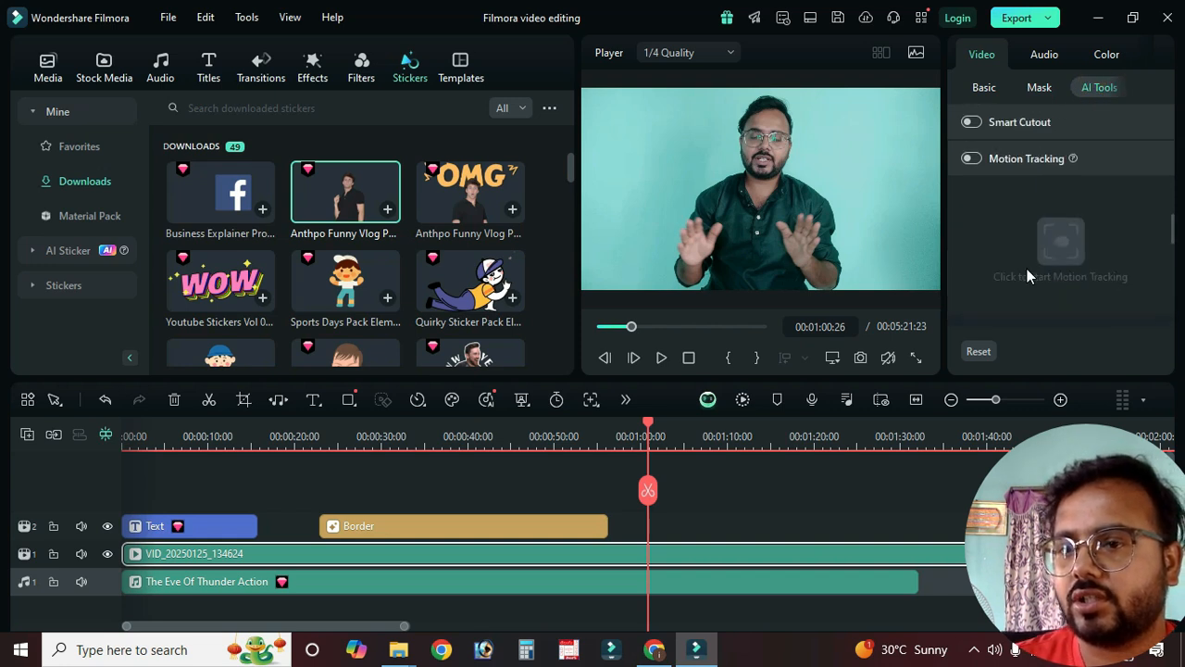
scroll(1026, 266, down, 5)
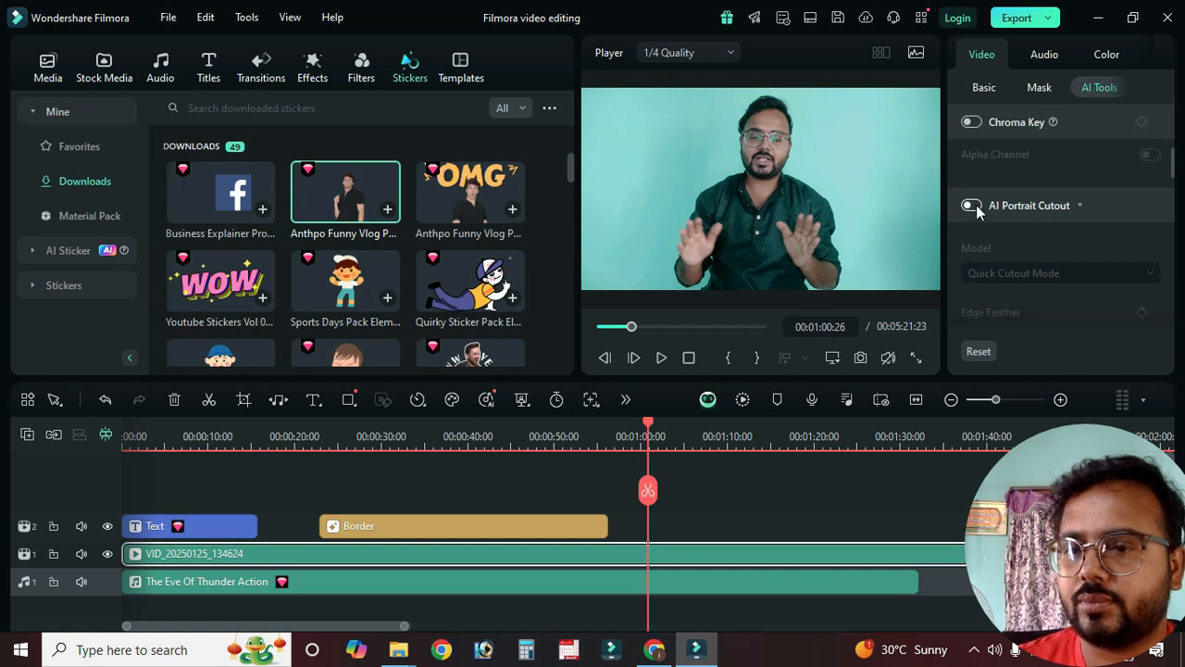
click(973, 205)
click(775, 199)
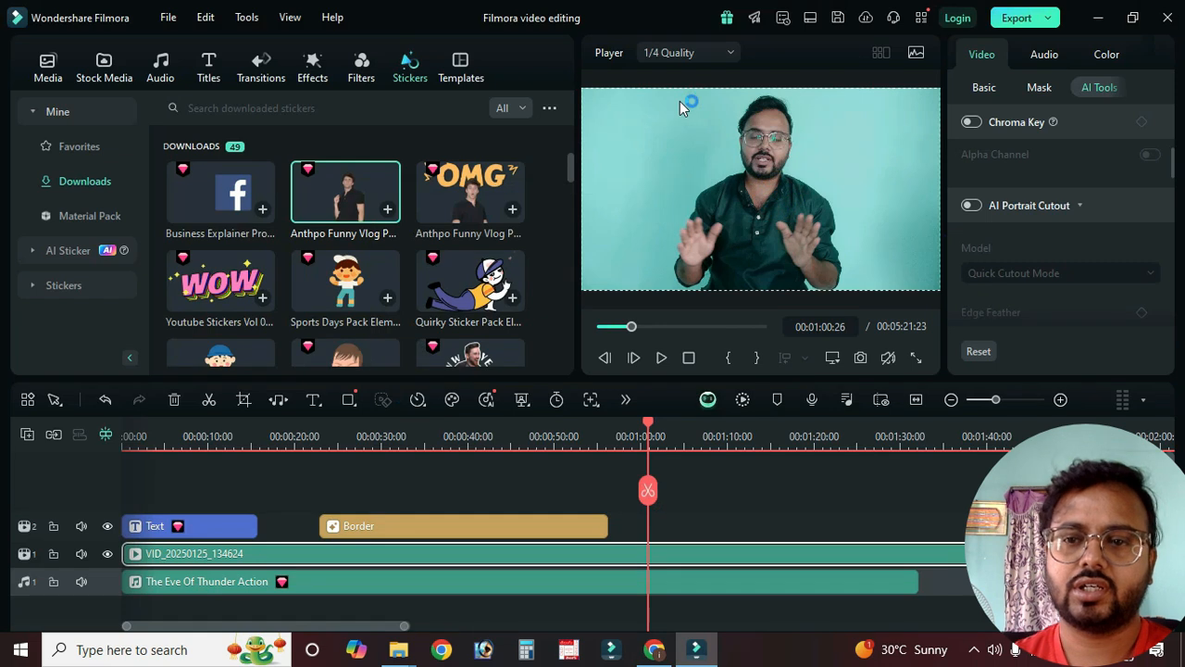
Step: Try to enable Smart Cutout for the talking-head clip and dismiss the AI model update
scroll(1016, 276, down, 2)
scroll(1005, 287, up, 2)
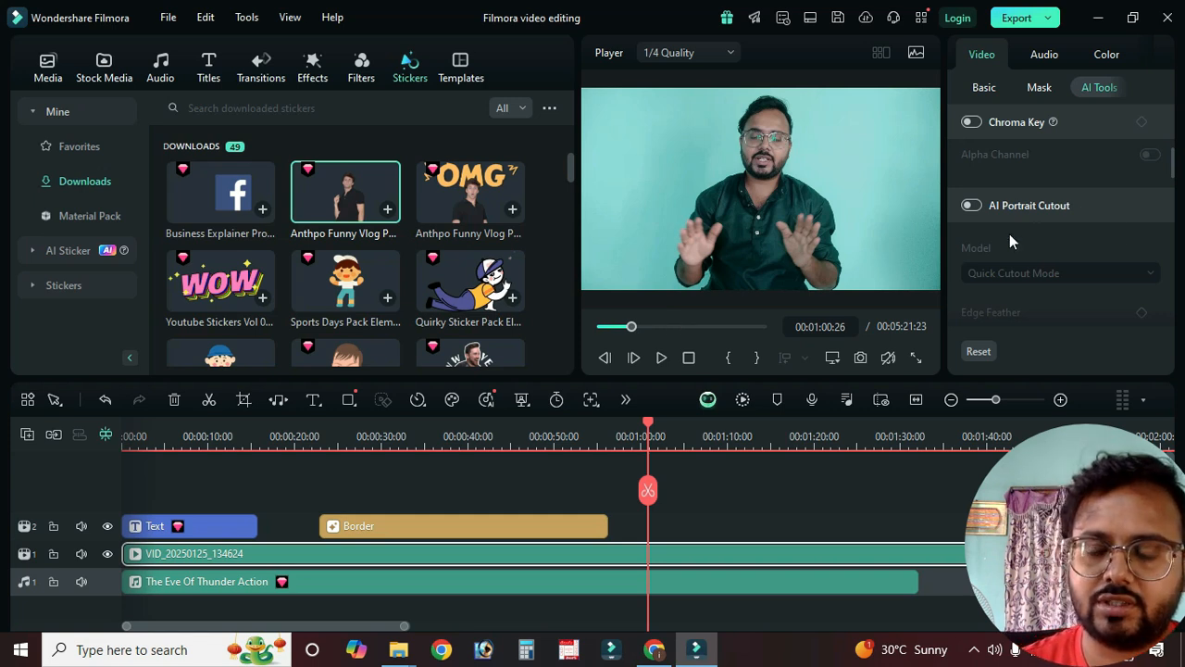
scroll(1009, 233, down, 1)
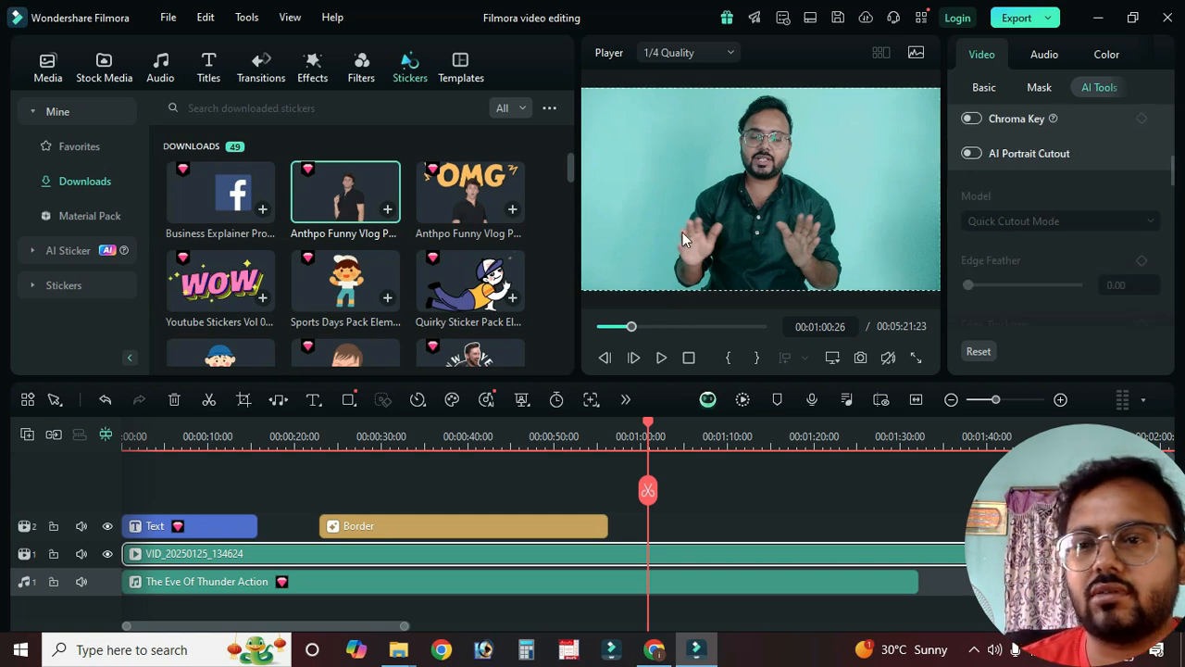
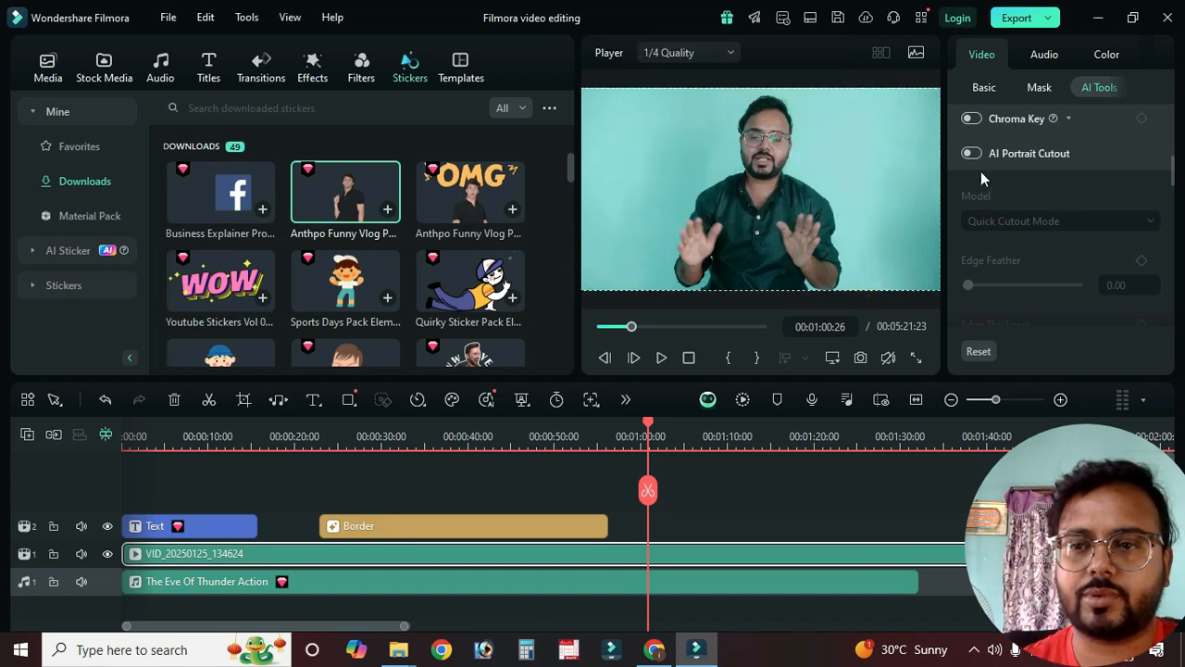
scroll(1004, 226, down, 1)
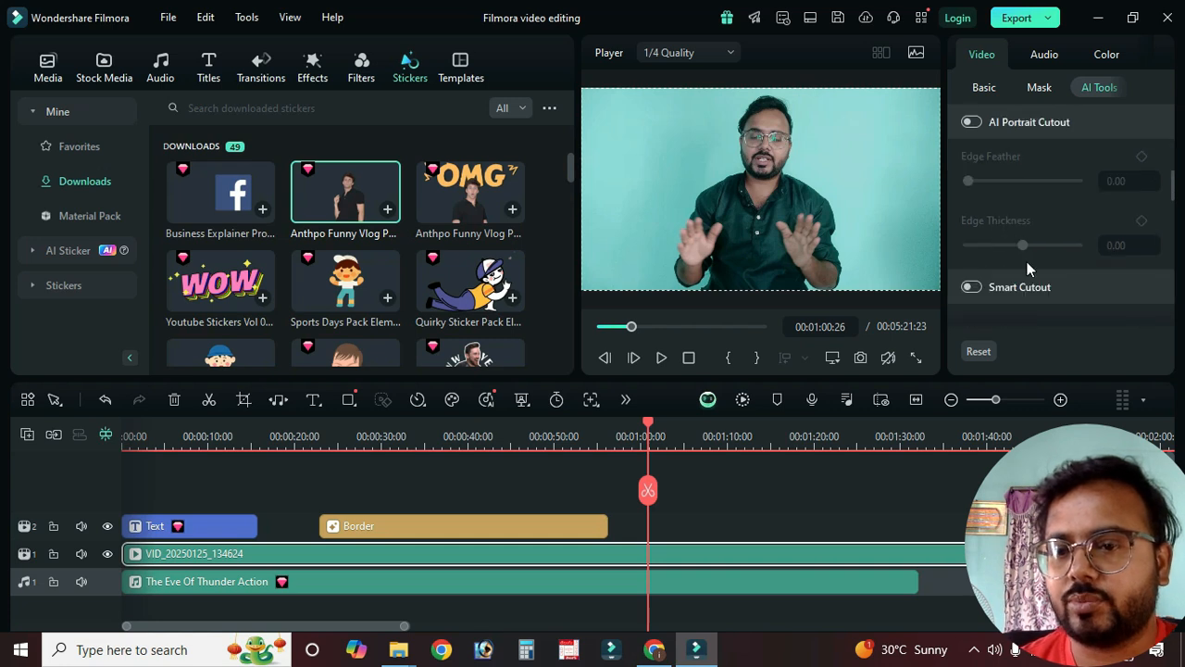
scroll(1094, 299, down, 1)
scroll(995, 269, down, 1)
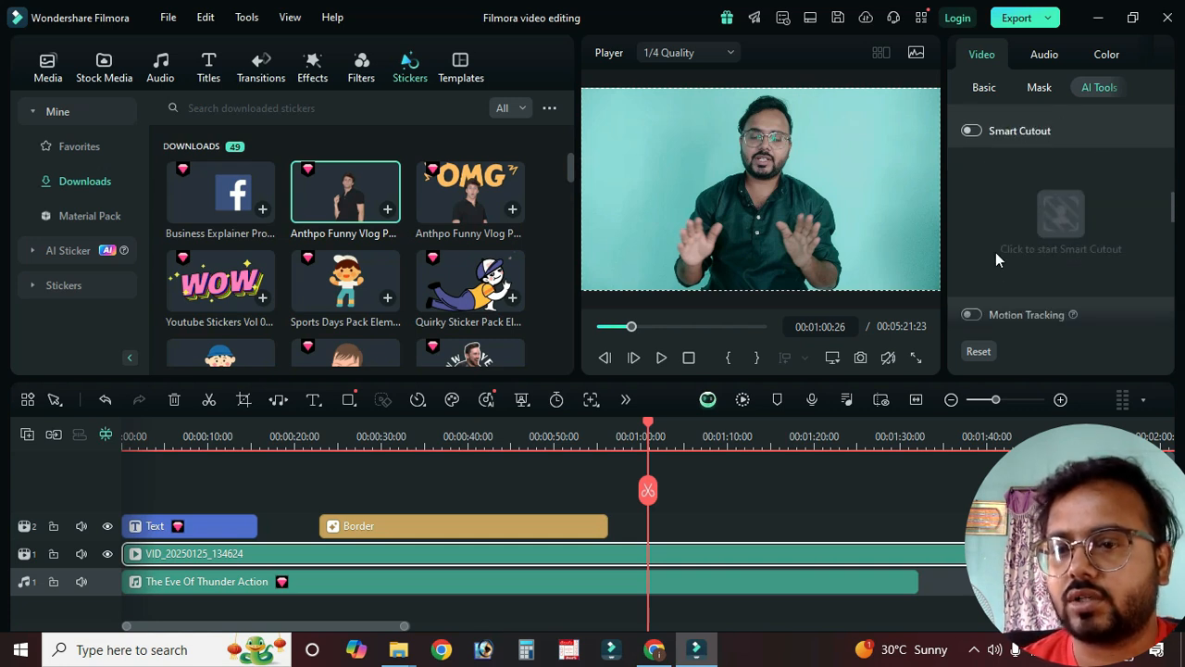
click(972, 130)
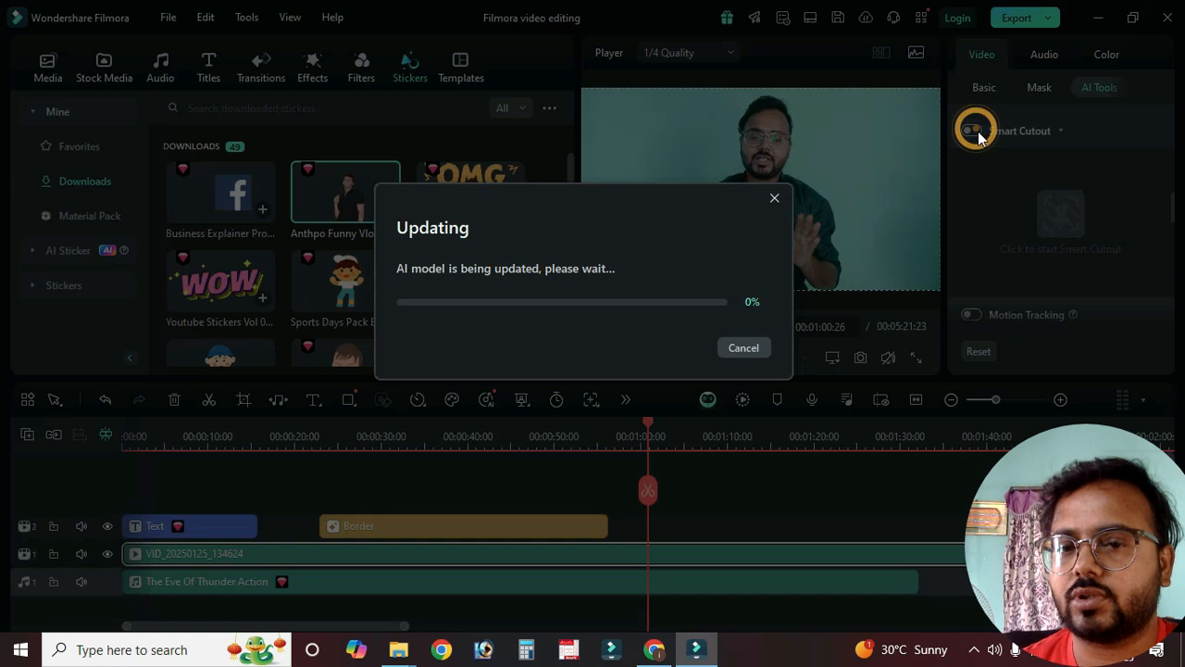
click(775, 198)
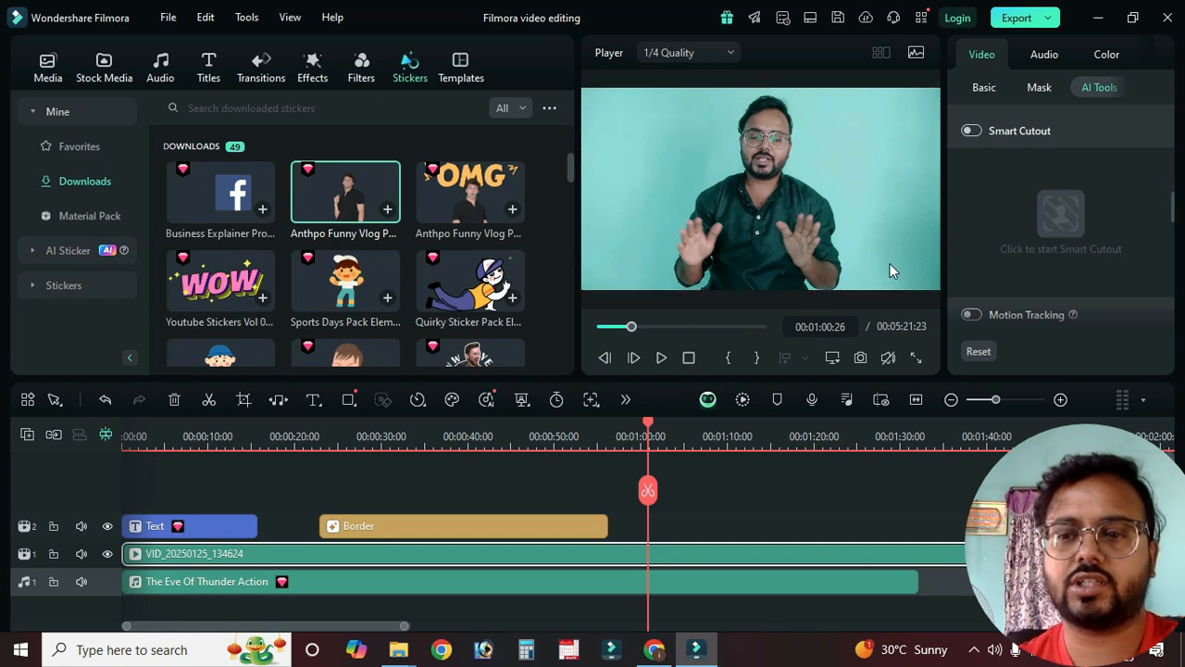
Step: Examine the Motion Tracking, Planar Tracking, Stabilization, AI Video Enhancer and Video Denoise options for the clip
scroll(1052, 268, down, 3)
click(994, 216)
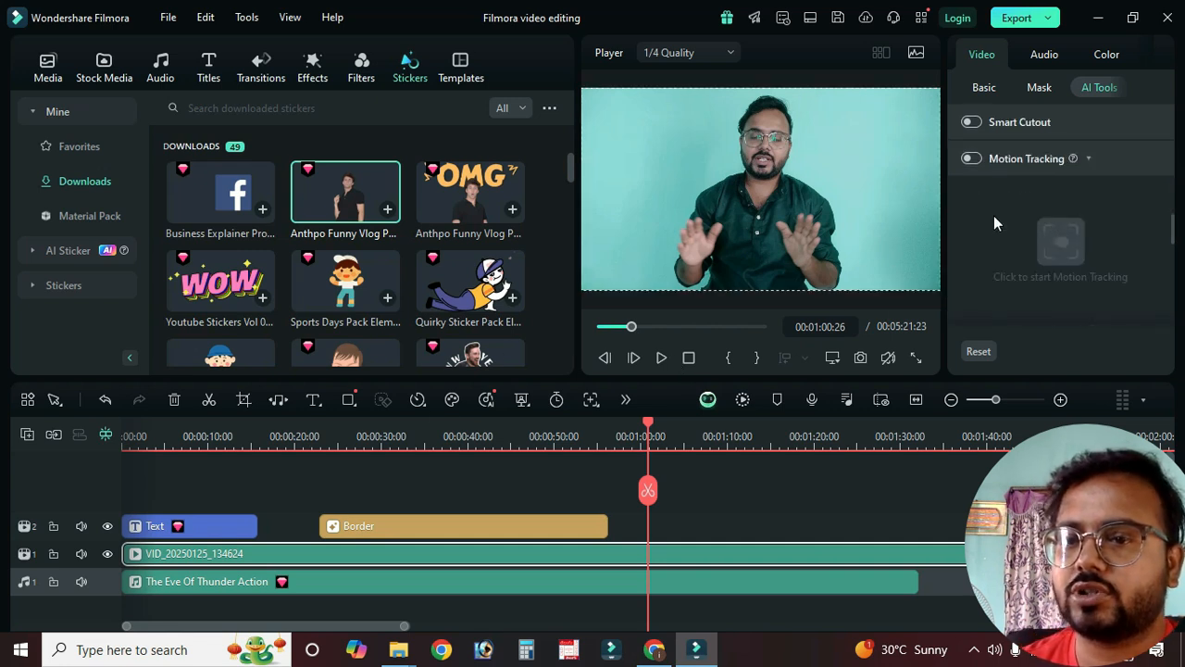
scroll(1056, 258, down, 3)
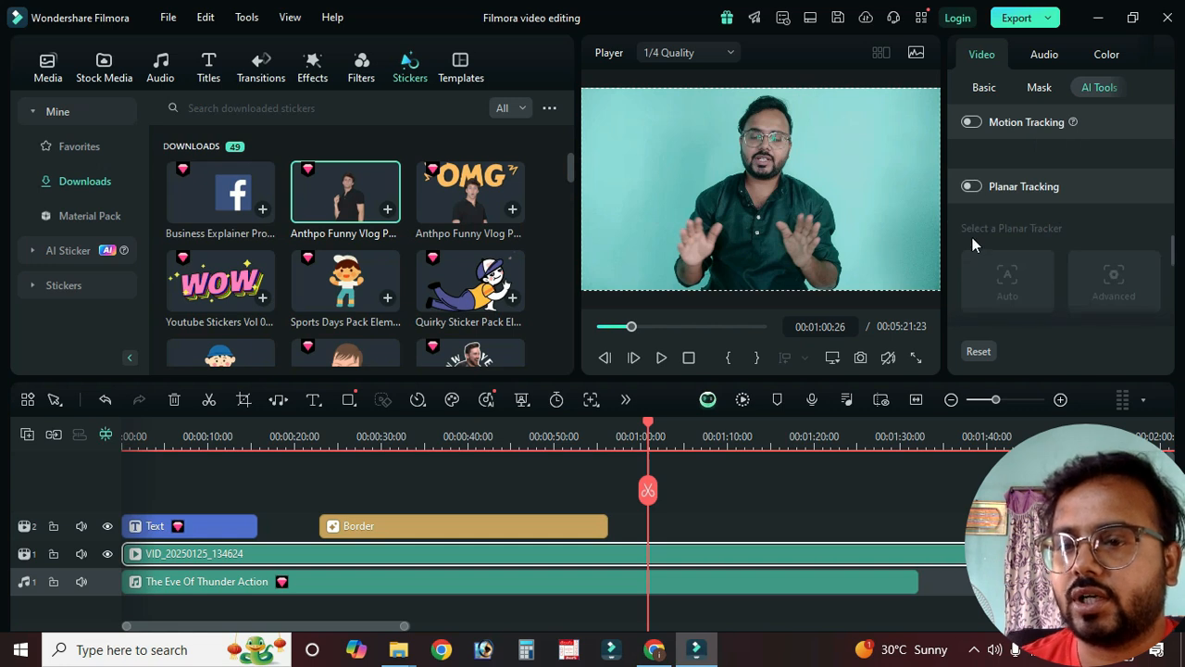
scroll(972, 237, down, 3)
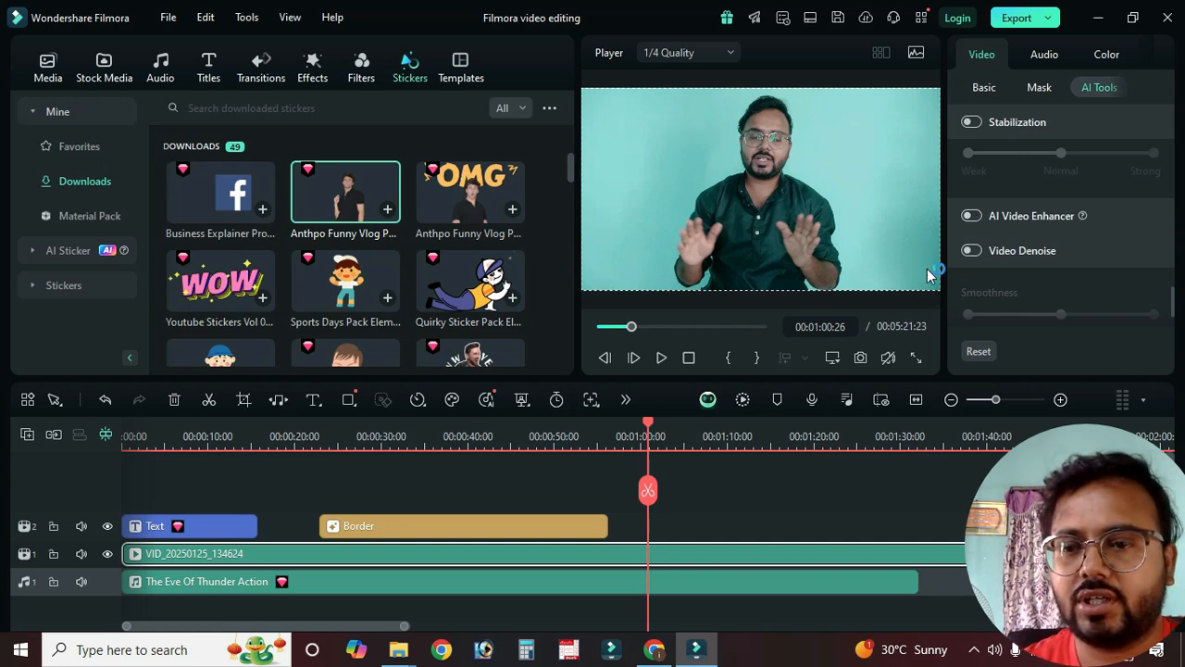
Step: Turn on Video Denoise for the talking-head clip and switch it back off
scroll(1013, 264, down, 1)
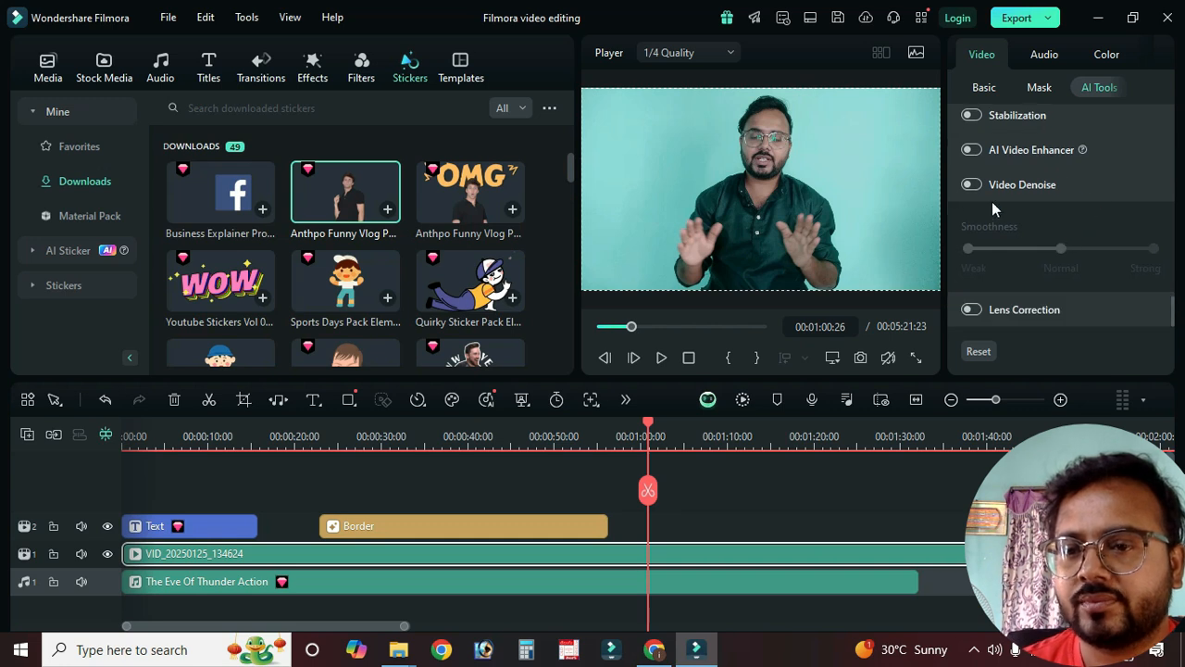
click(973, 186)
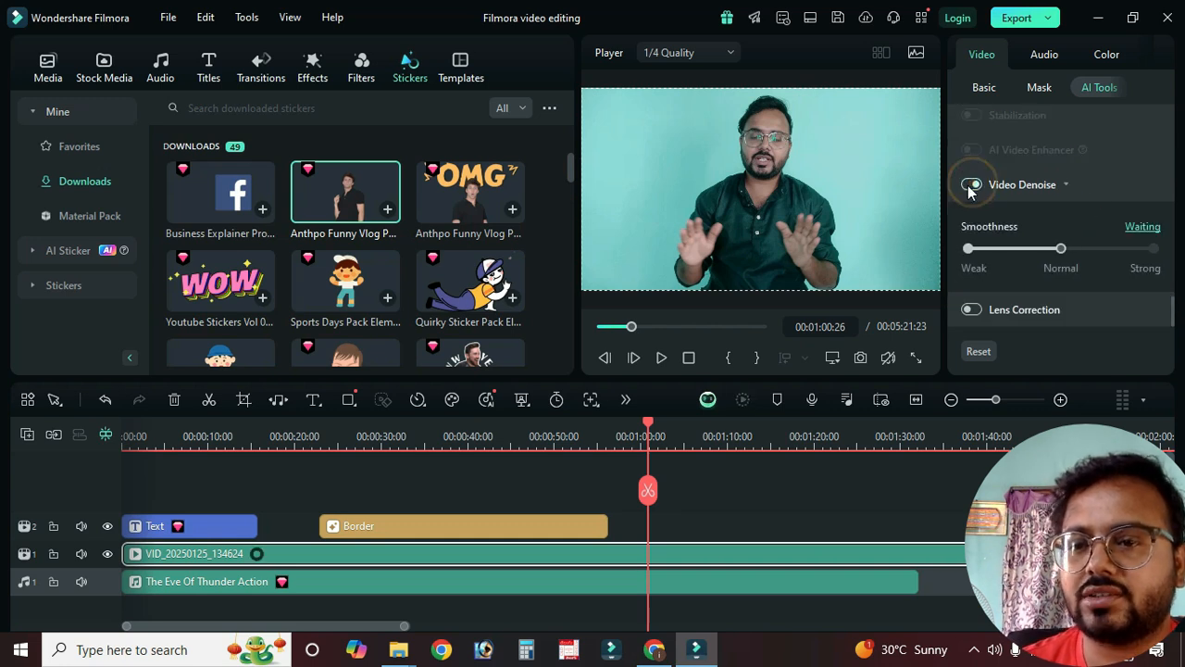
click(971, 185)
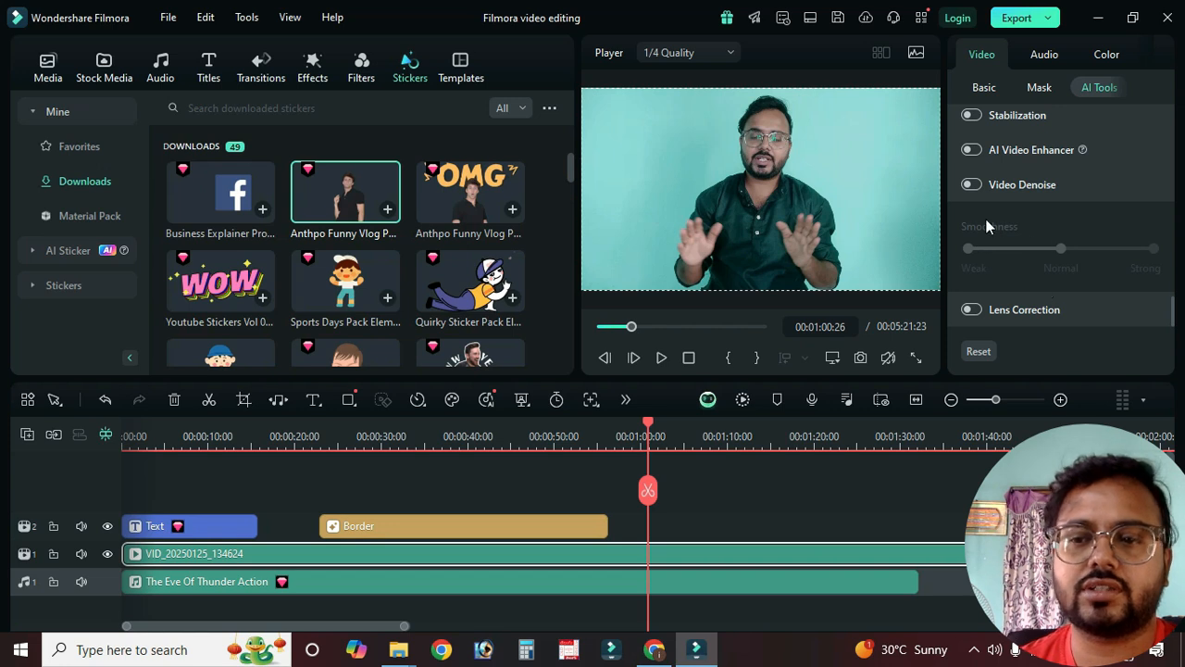
Step: Try Lens Correction on the clip, view the device model profiles without choosing one, and switch the correction off
click(972, 310)
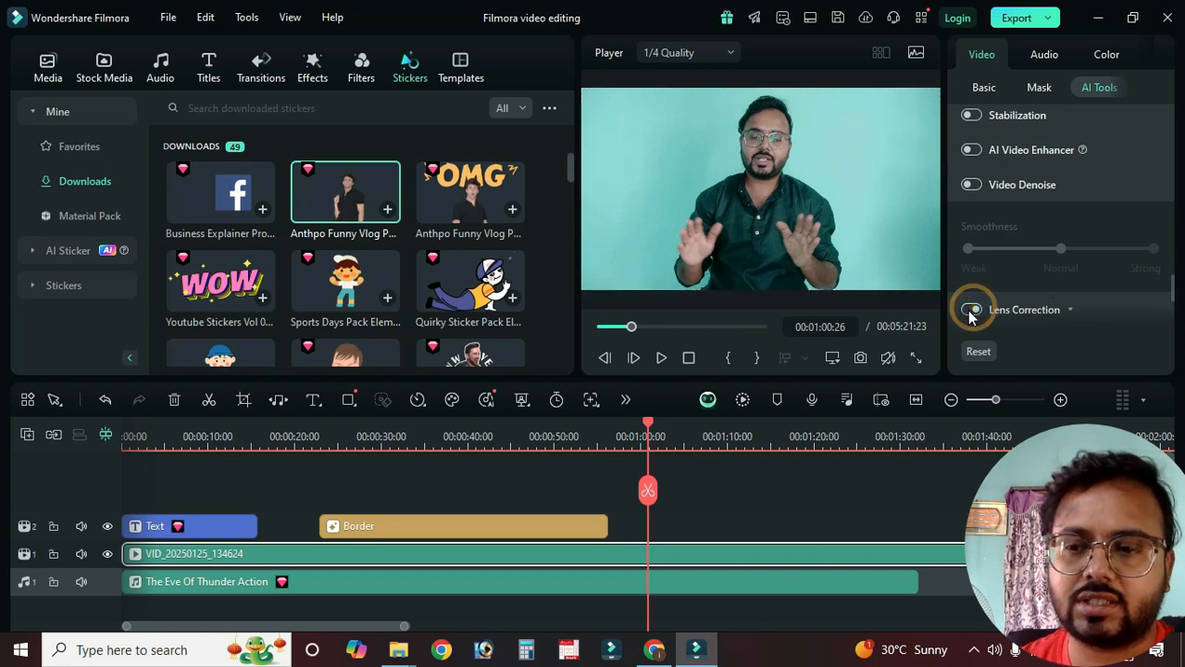
click(1029, 223)
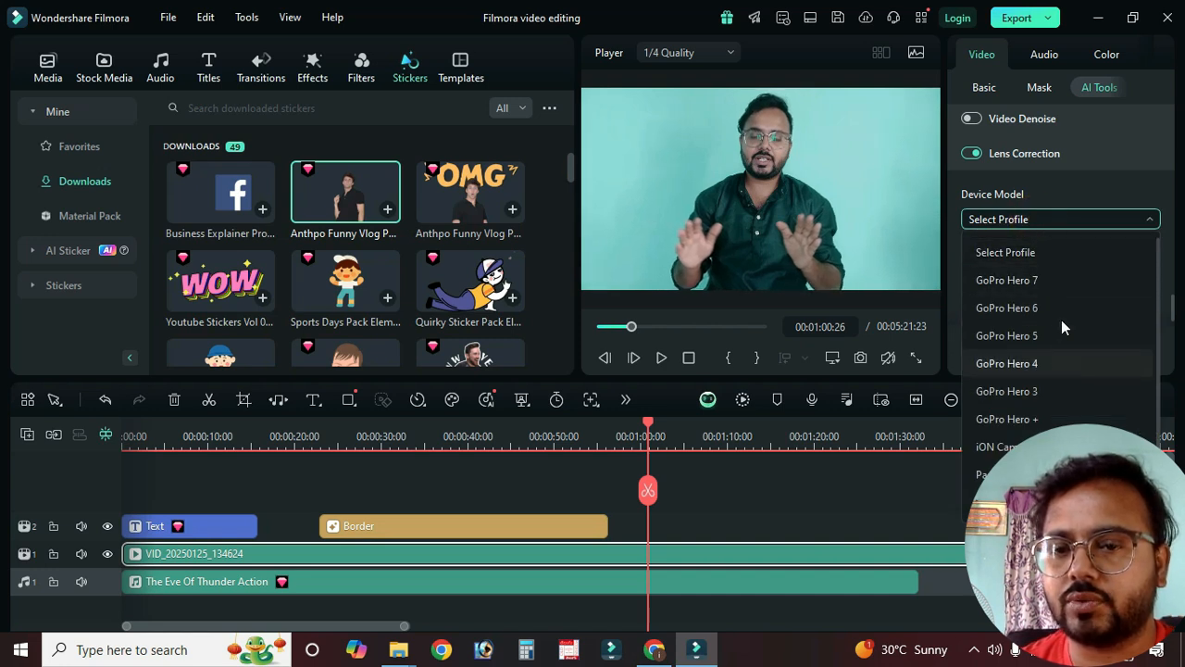
click(1057, 222)
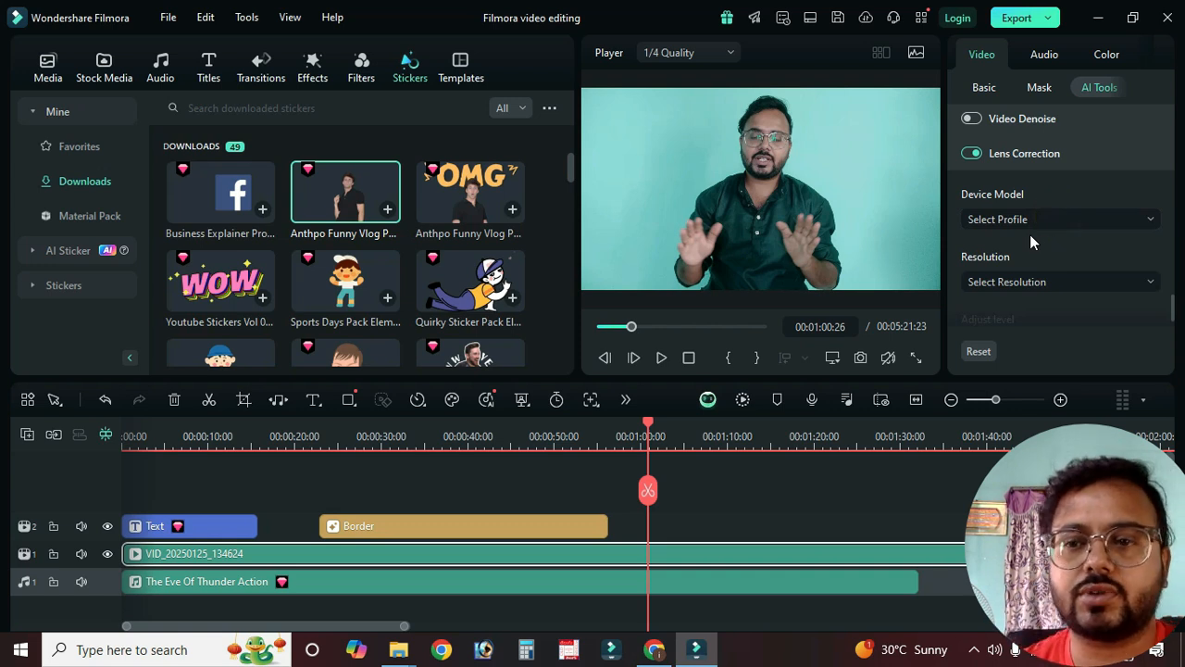
click(971, 154)
Step: Apply the Pause preset animation to the Text title clip and increase the height of the Video 2 track
click(1142, 90)
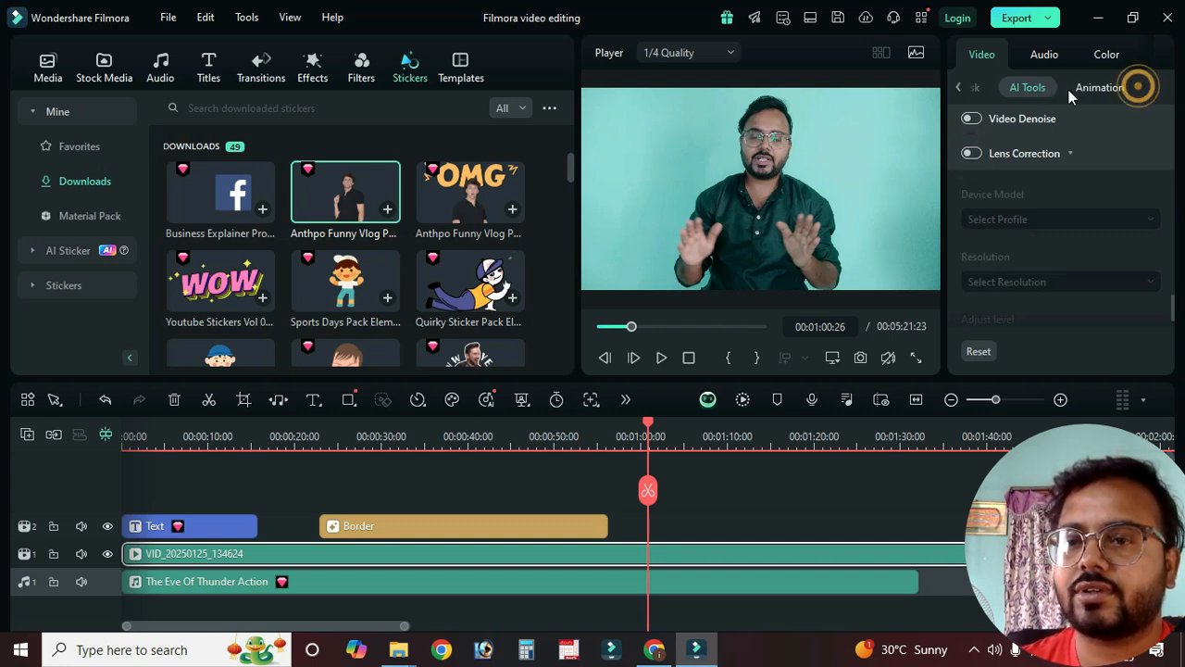
click(1098, 90)
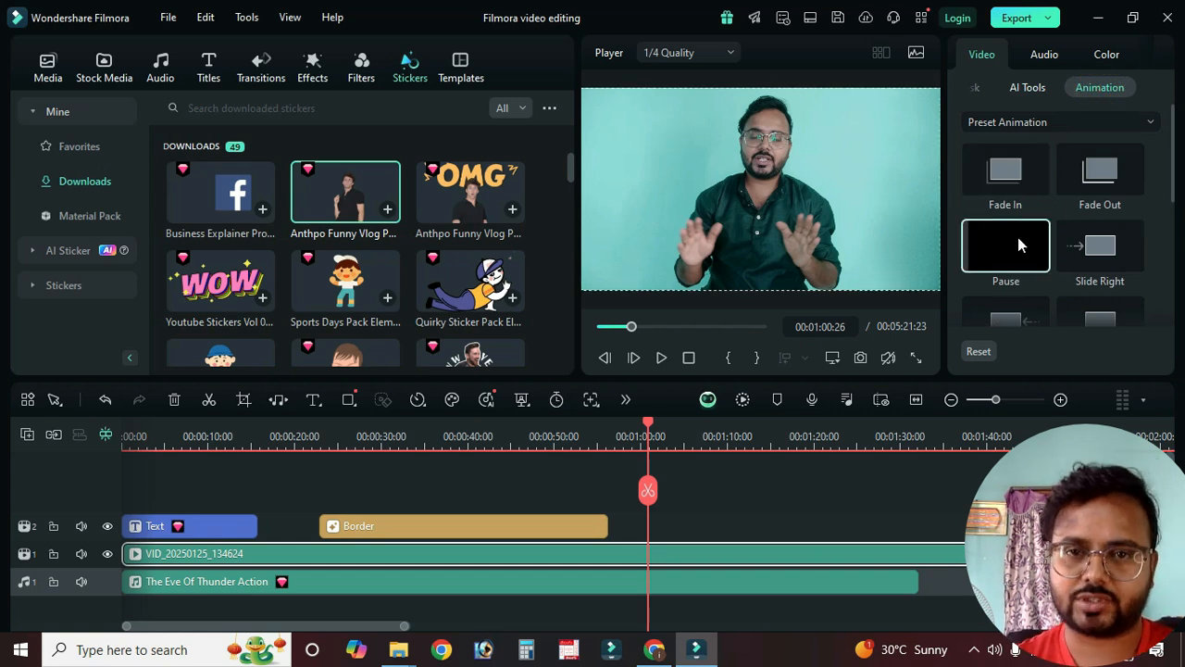
click(482, 447)
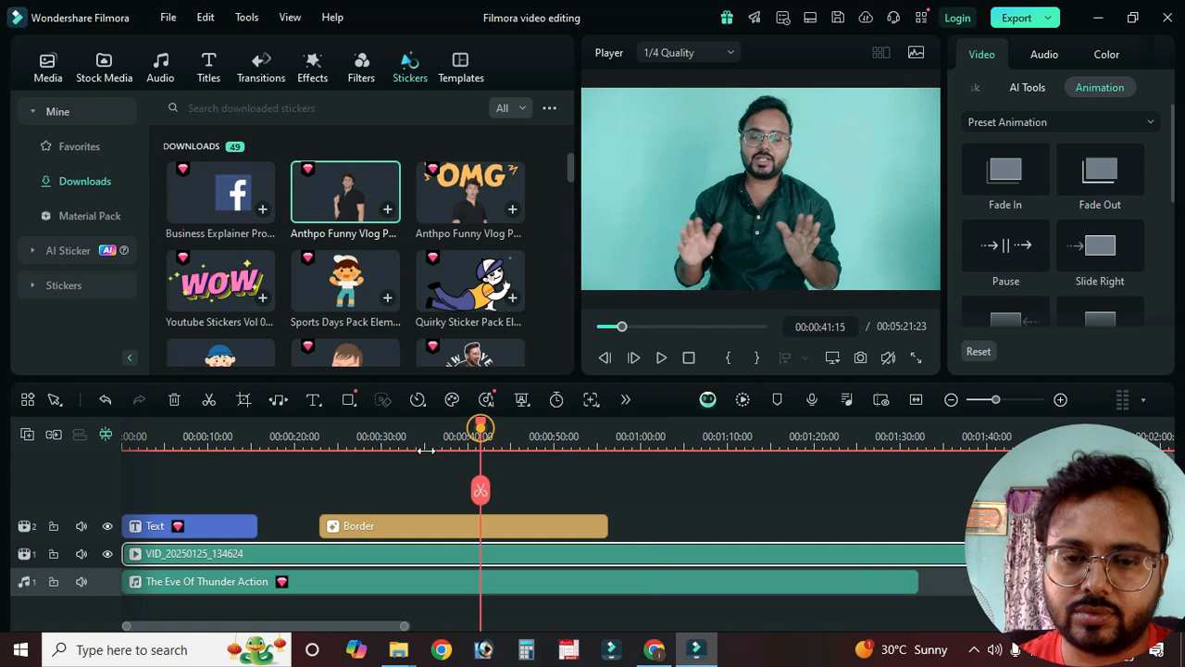
click(403, 447)
click(167, 448)
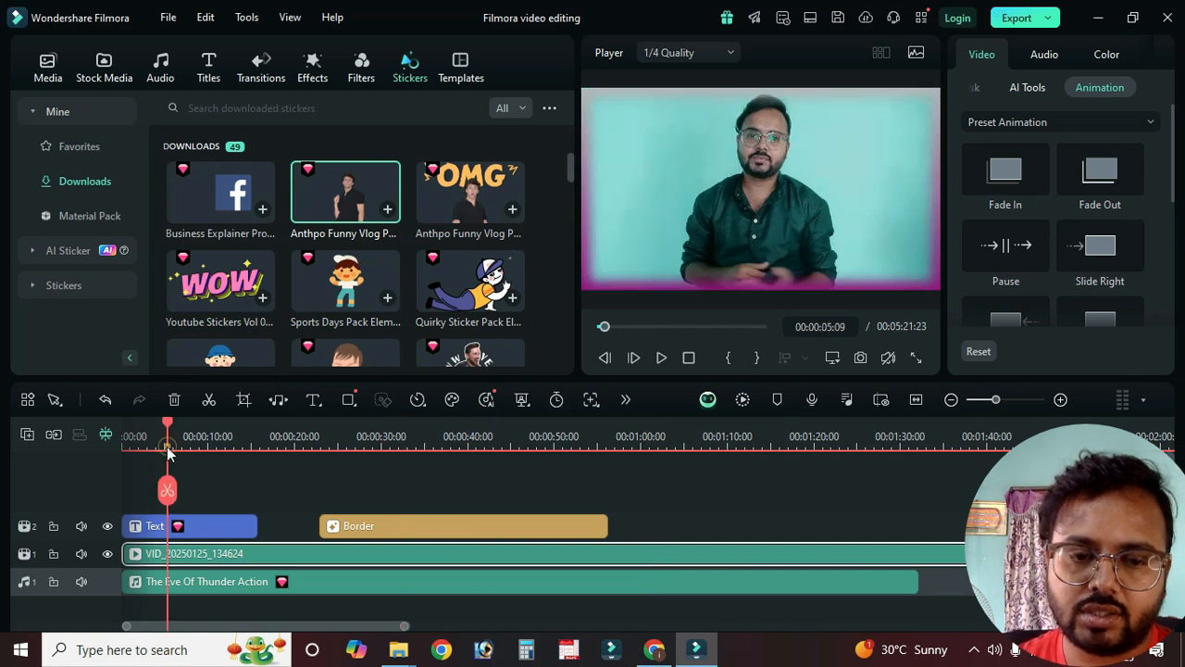
drag(168, 433, 220, 453)
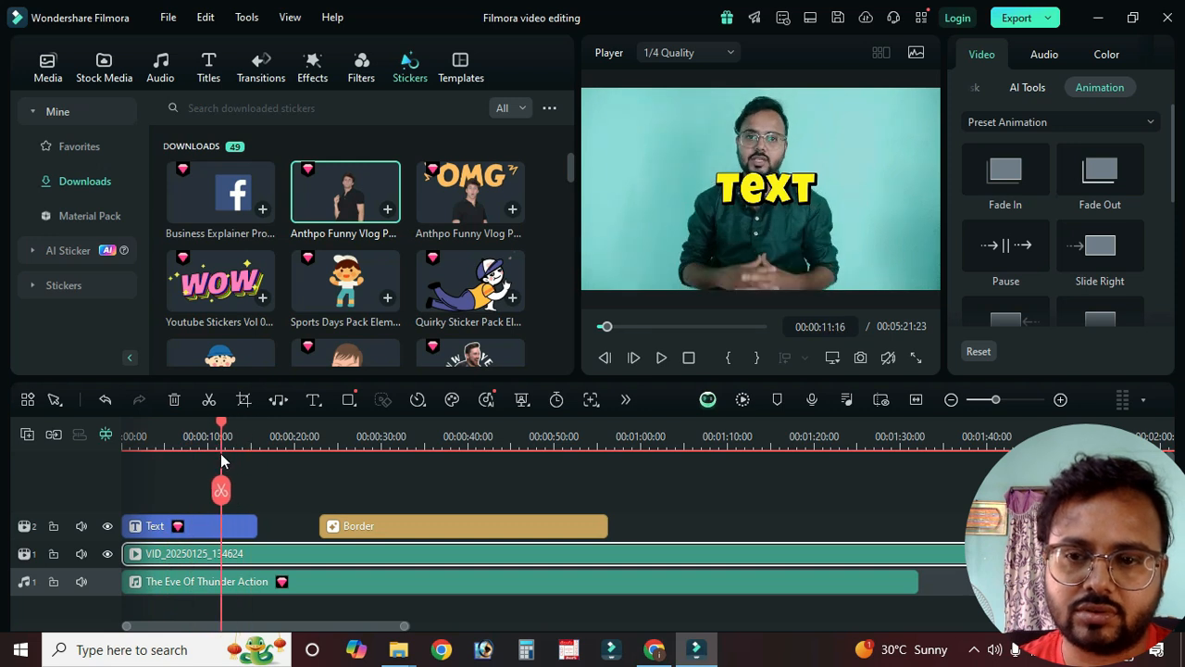
drag(1016, 241, 108, 472)
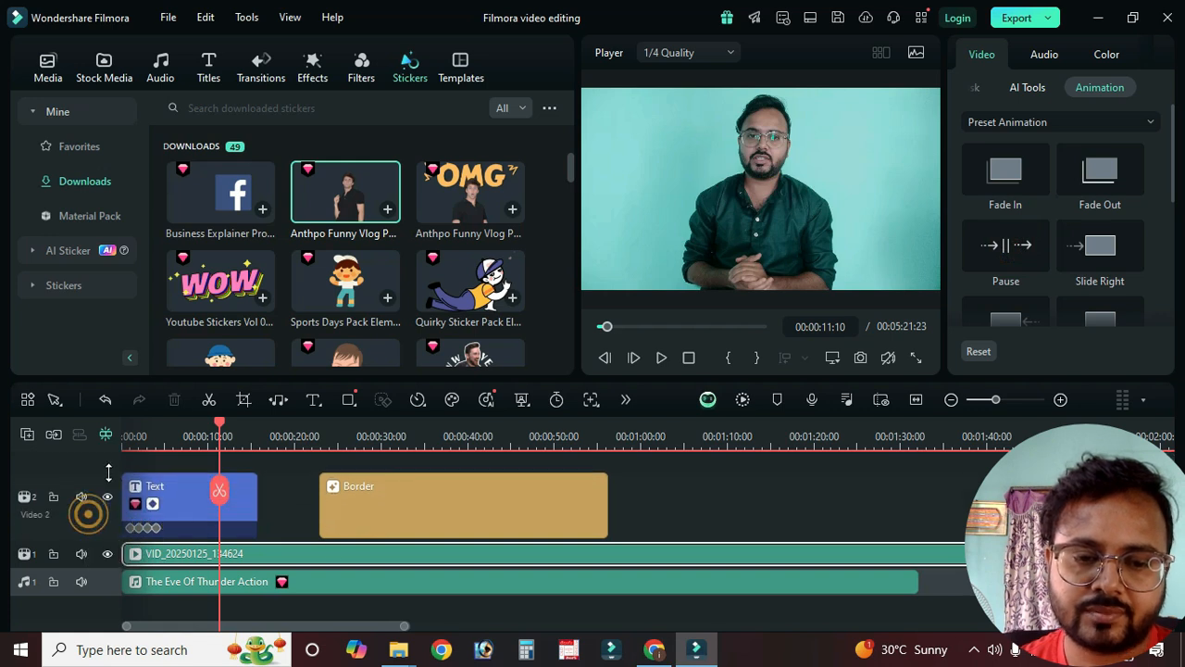
Step: Delete the last two animation keyframes of the Text clip and preview the title from the start of the timeline
click(157, 529)
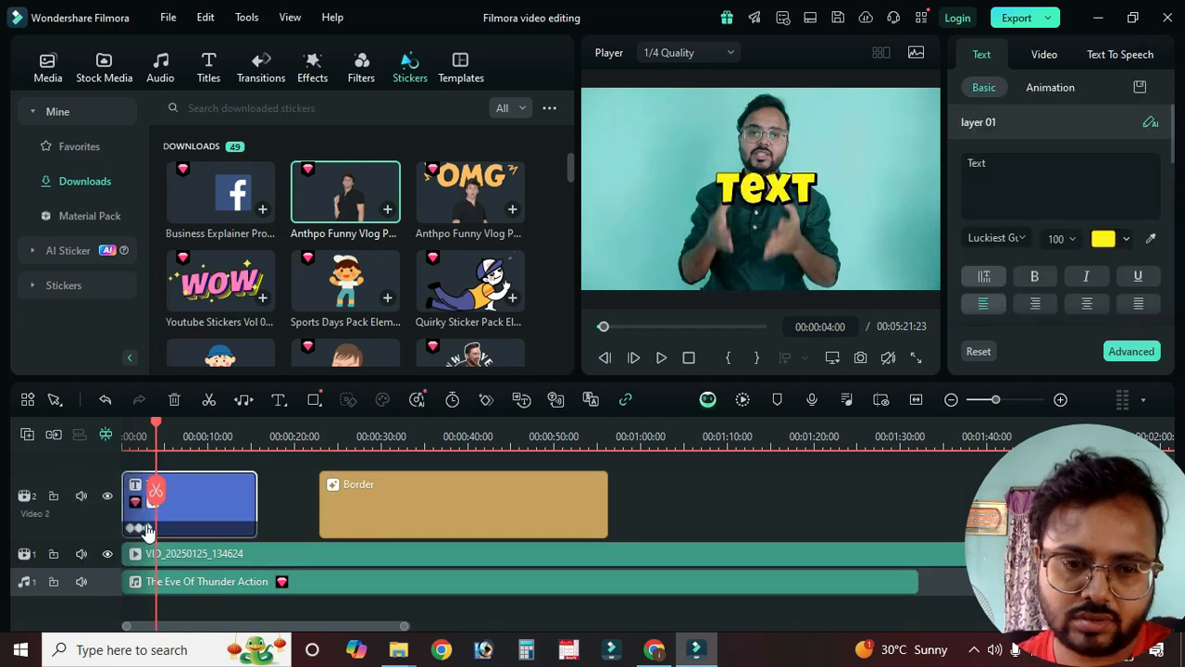
click(147, 529)
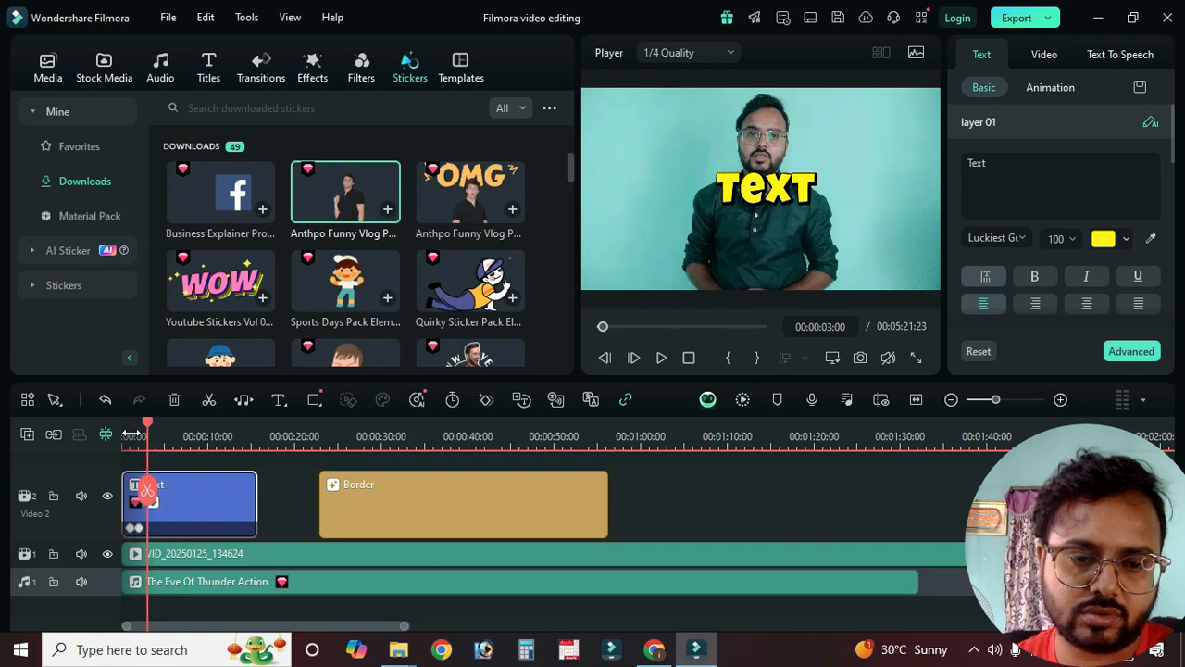
click(689, 357)
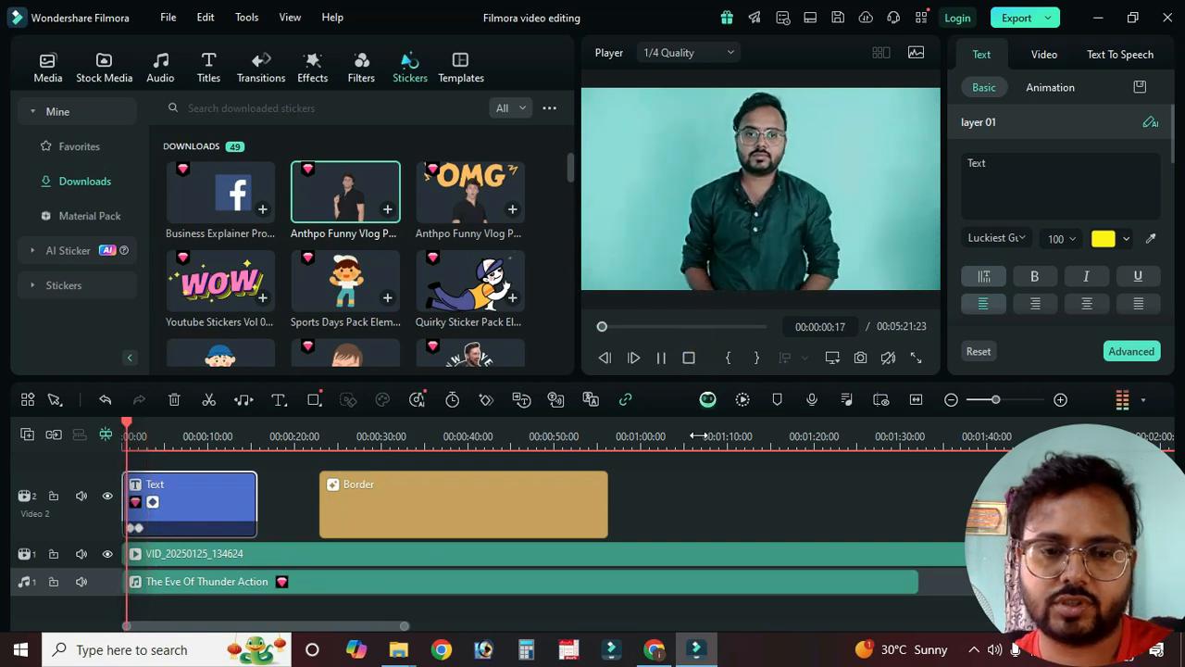
key(space)
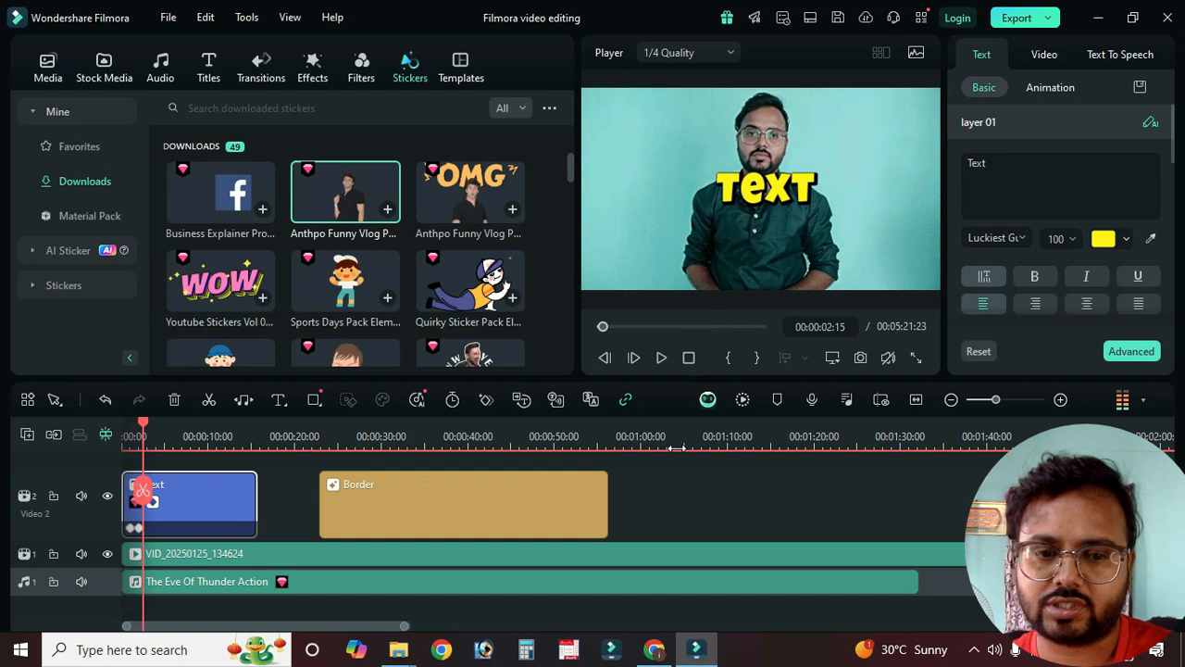
Step: Move the Text clip so it ends right before the Border clip, and open its text animation options
drag(174, 488, 235, 489)
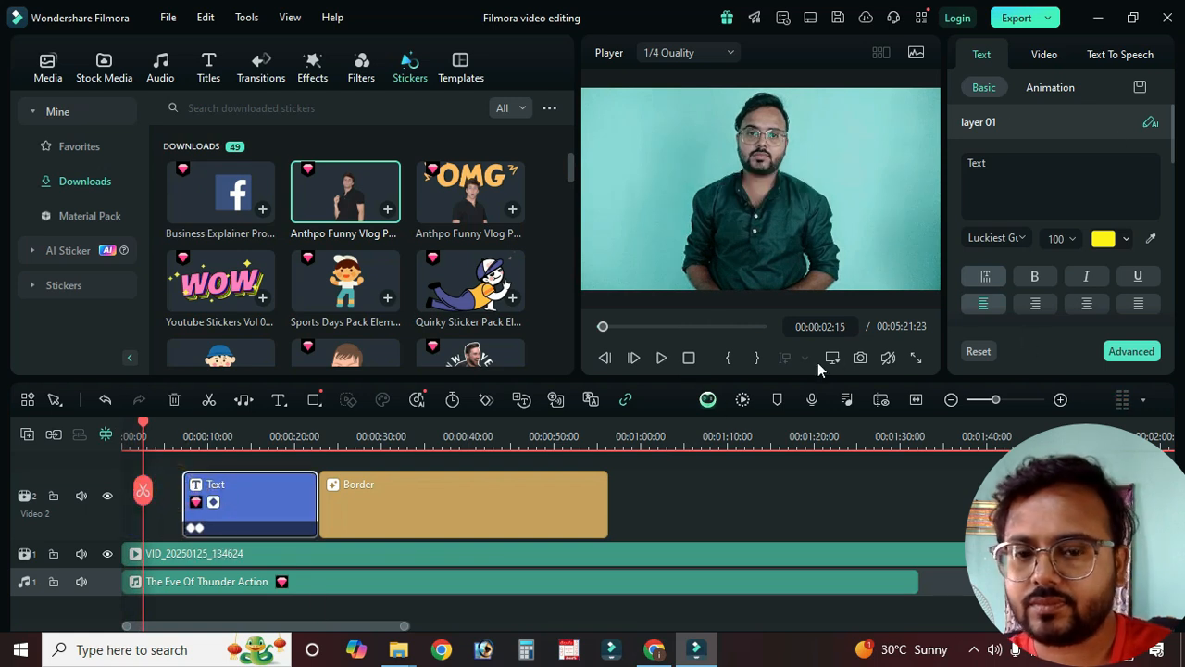
click(239, 498)
click(1052, 87)
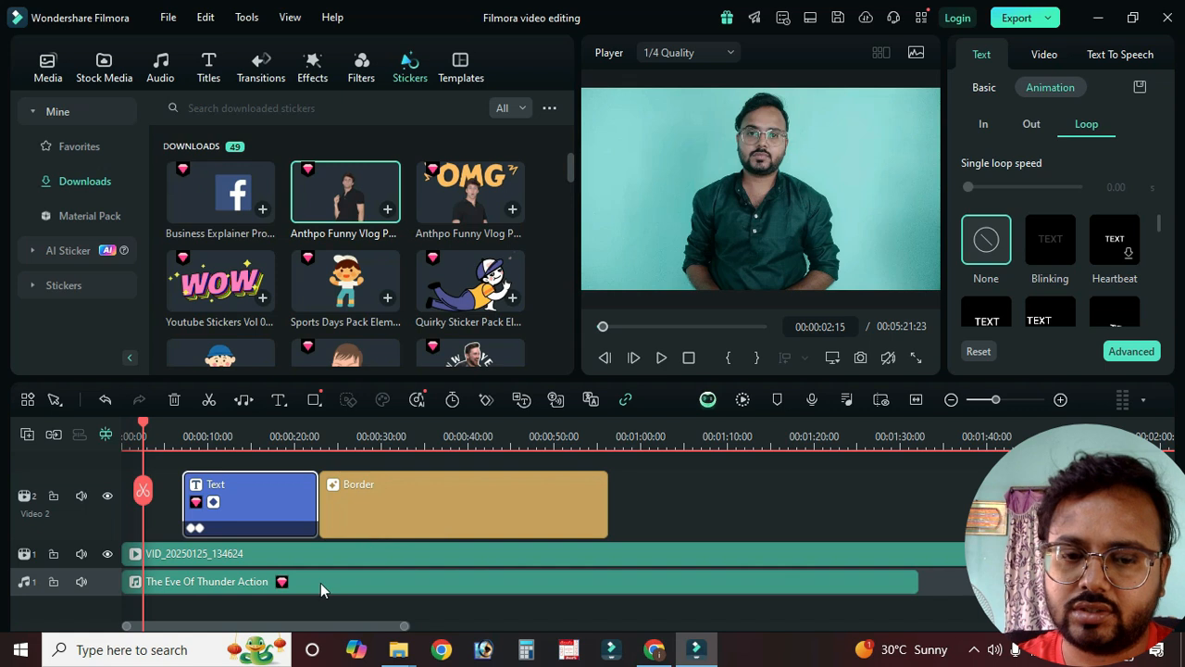
Step: Add a preset video animation that puts keyframes at the end of the Text clip, and preview it into the Border clip
click(336, 555)
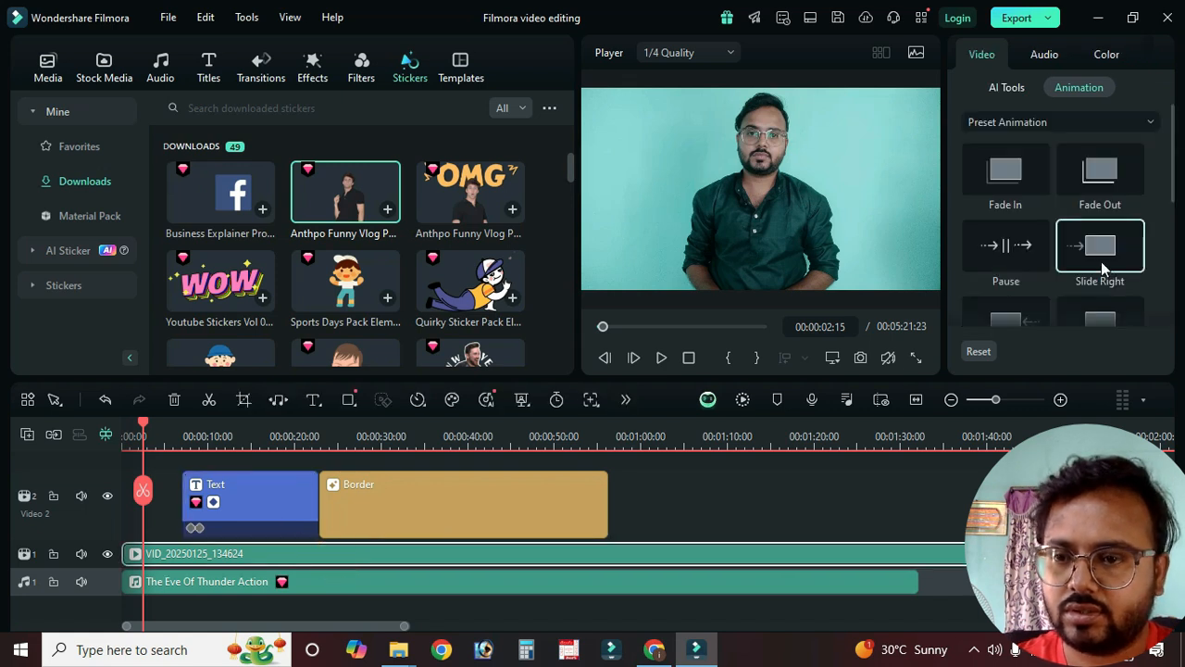
scroll(1101, 261, down, 2)
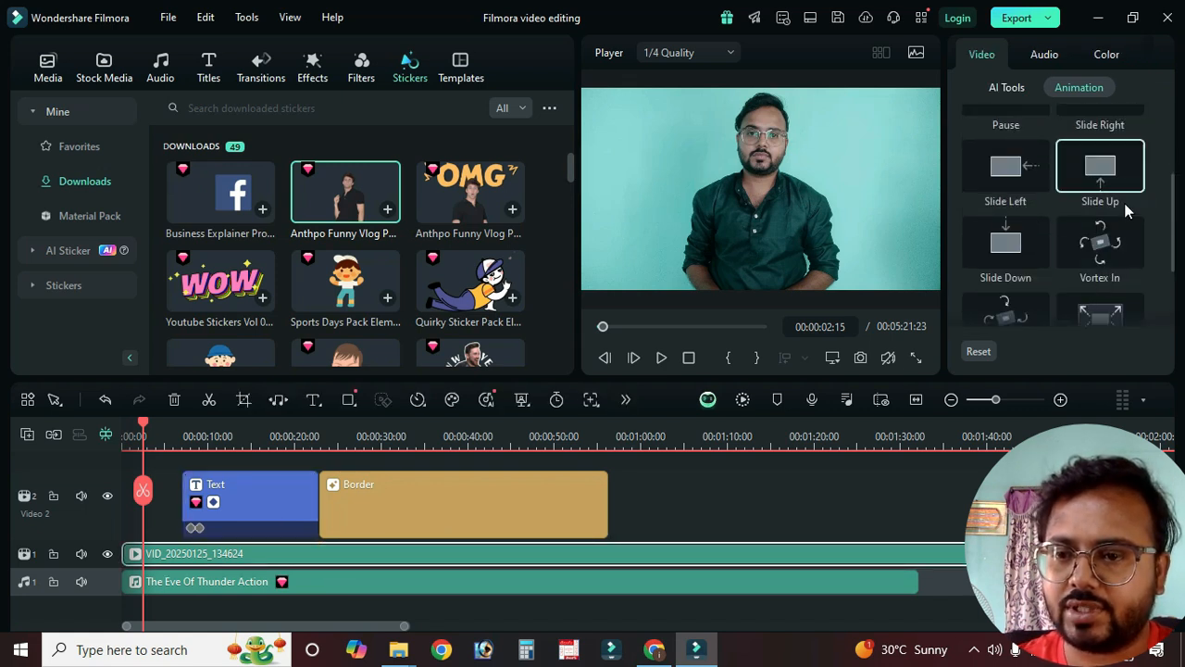
scroll(1116, 232, down, 2)
mouse_move(1045, 285)
mouse_down()
mouse_move(1027, 299)
mouse_move(256, 431)
mouse_move(275, 507)
mouse_move(310, 506)
mouse_move(311, 528)
mouse_up()
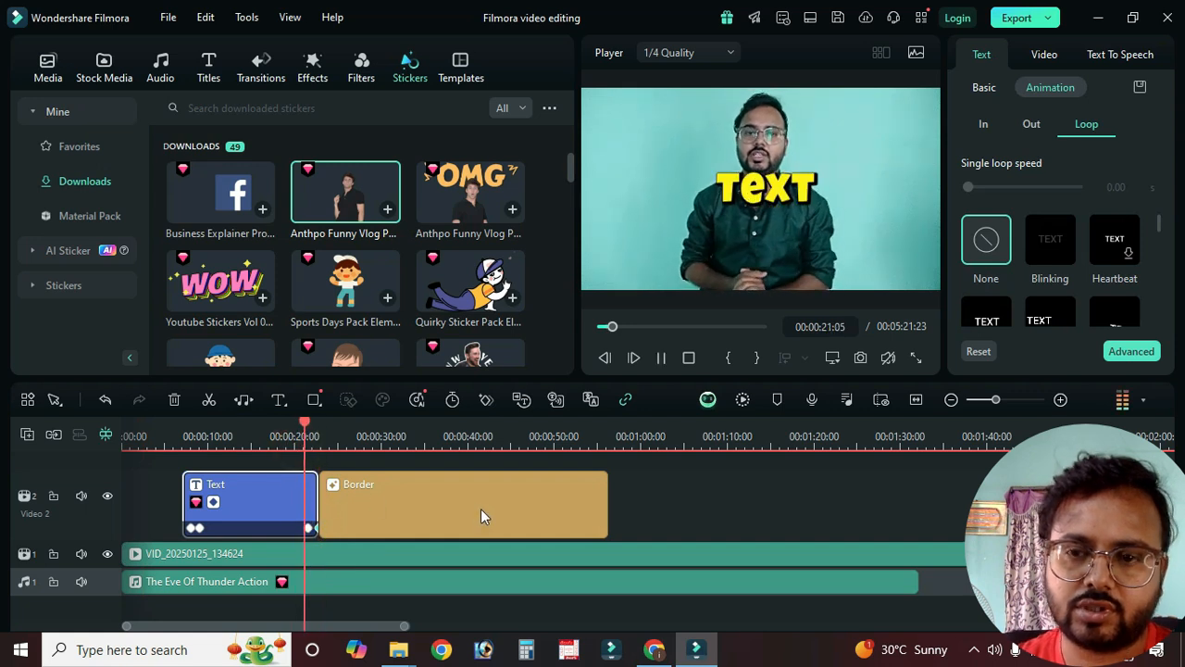
key(space)
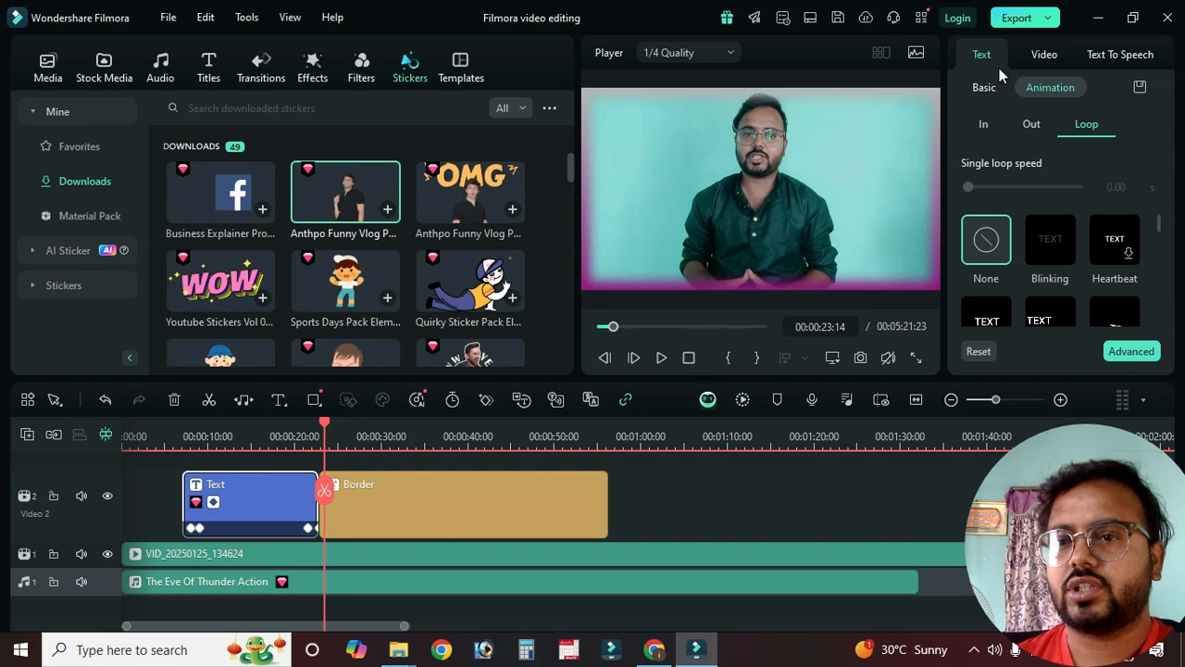
Step: Examine the talking-head clip's audio adjustments, including the fades and the AI Voice Enhancer
click(242, 495)
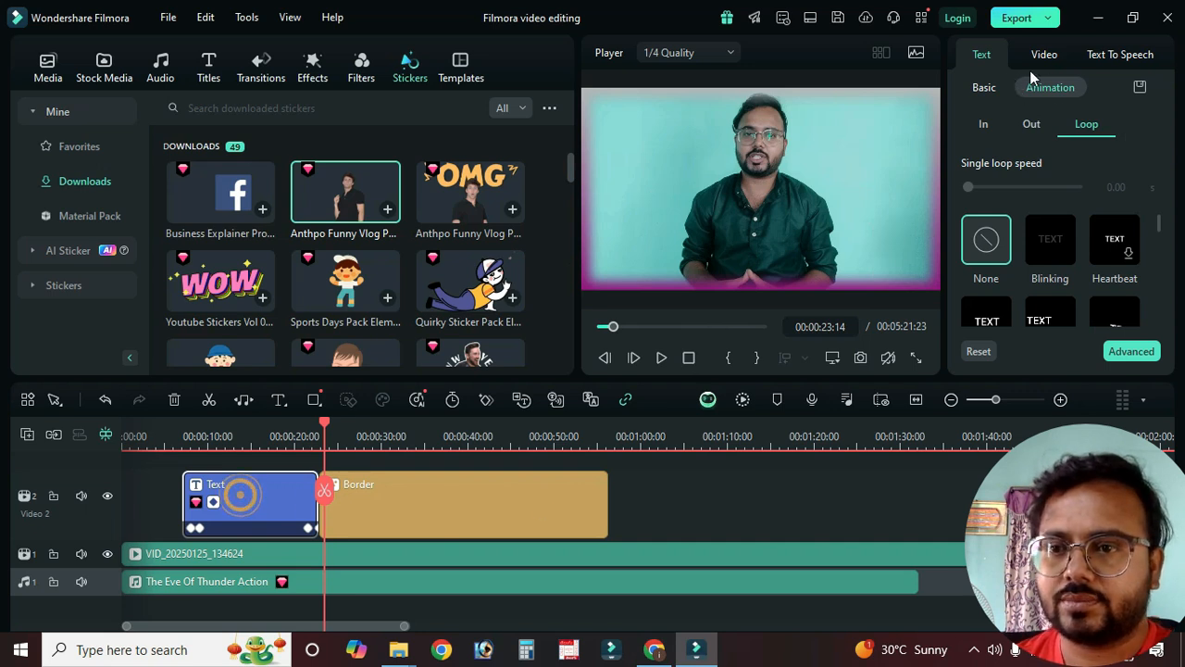
click(1045, 54)
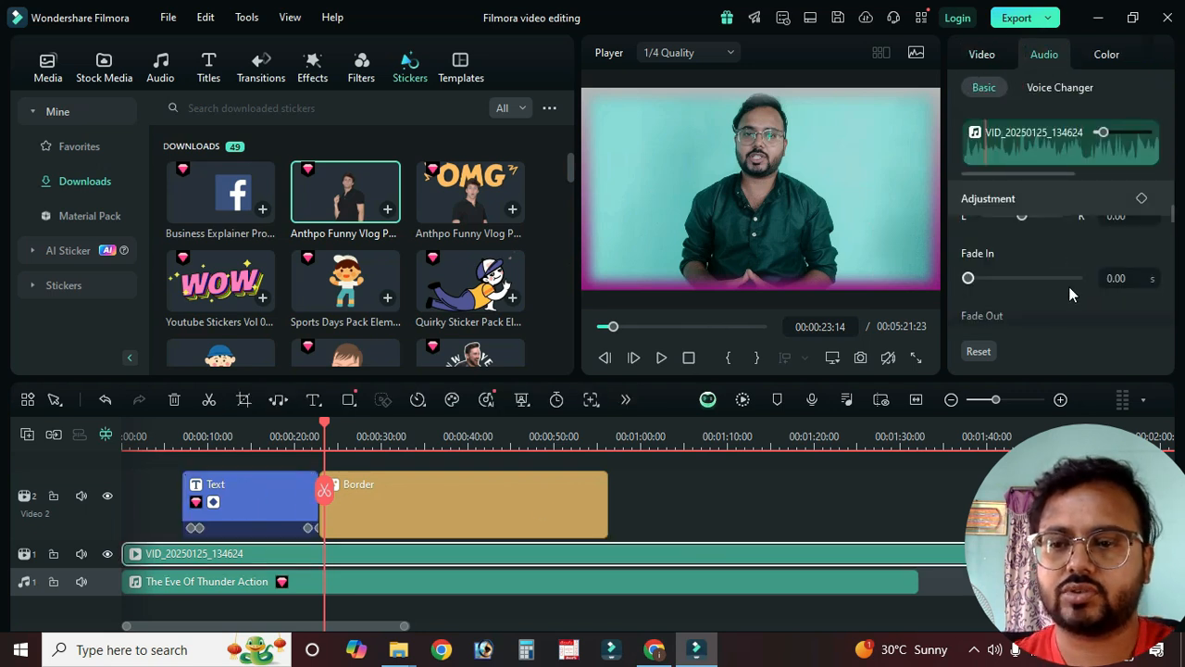
scroll(1070, 278, up, 1)
scroll(1070, 270, down, 5)
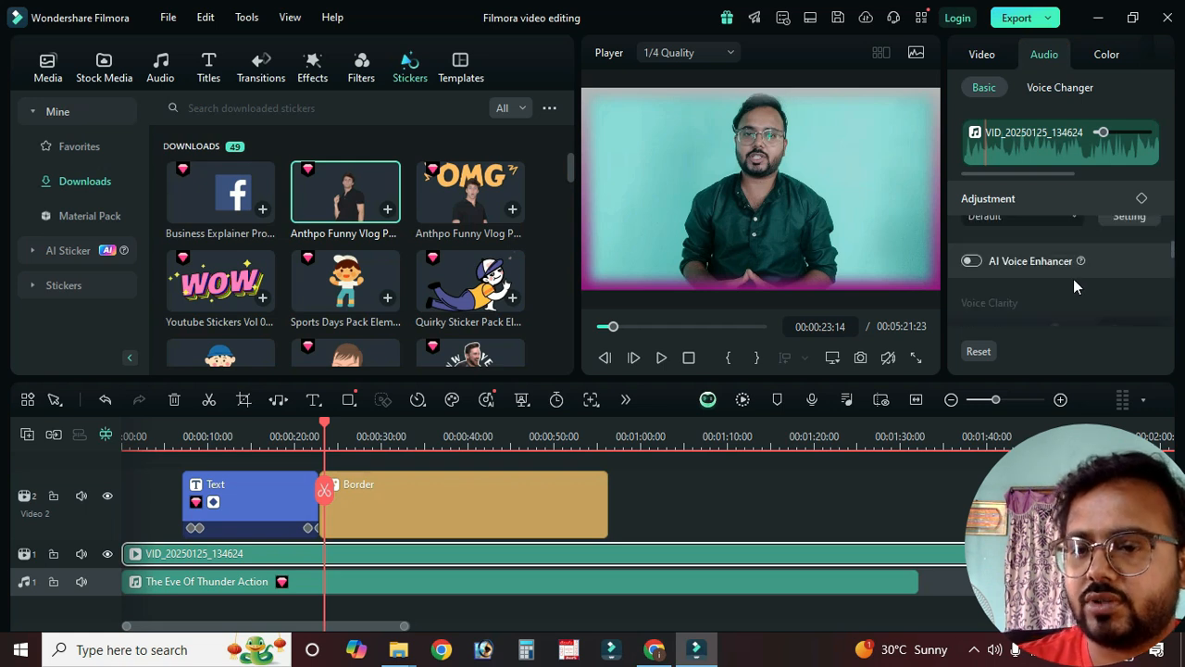
scroll(1063, 293, down, 1)
click(971, 199)
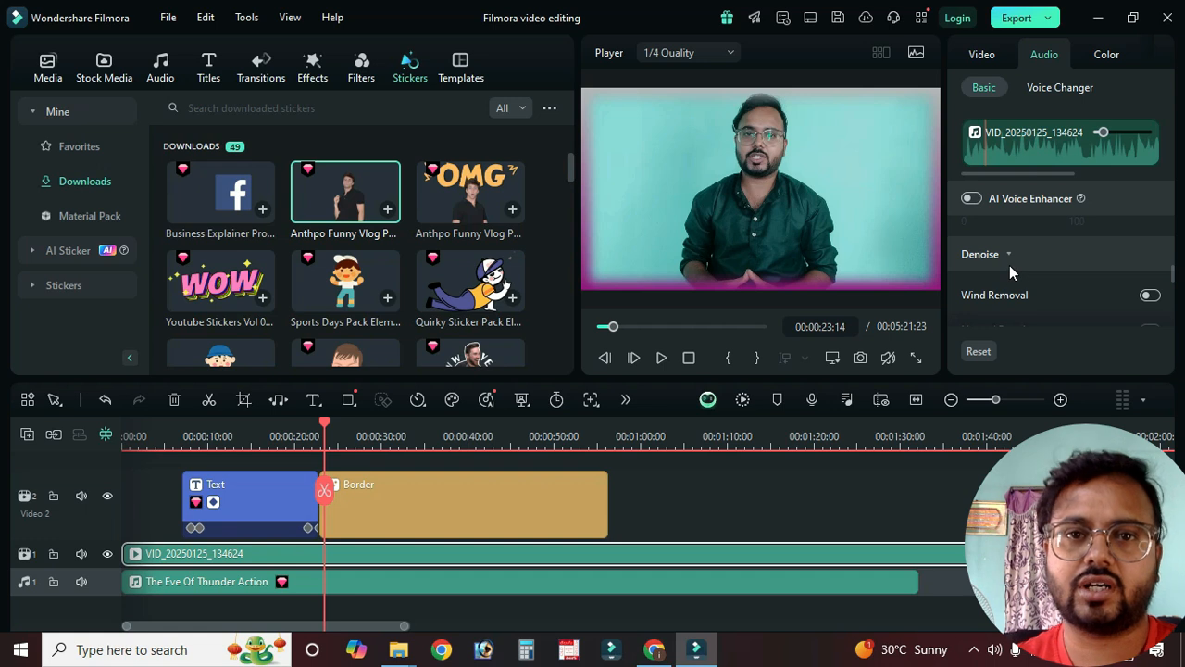
Step: Examine the audio Denoise options for the clip: Wind Removal, Normal Denoise, DeReverb, Hum Removal and Hiss Removal
scroll(1102, 277, down, 1)
scroll(1101, 277, up, 1)
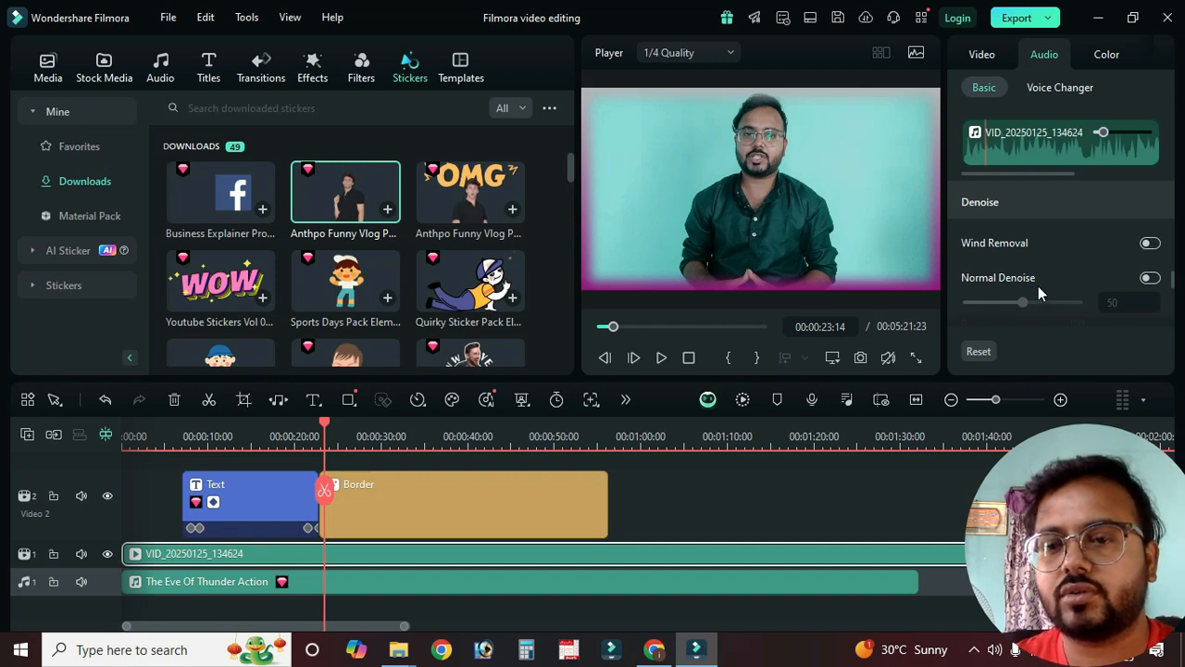
scroll(1131, 296, down, 2)
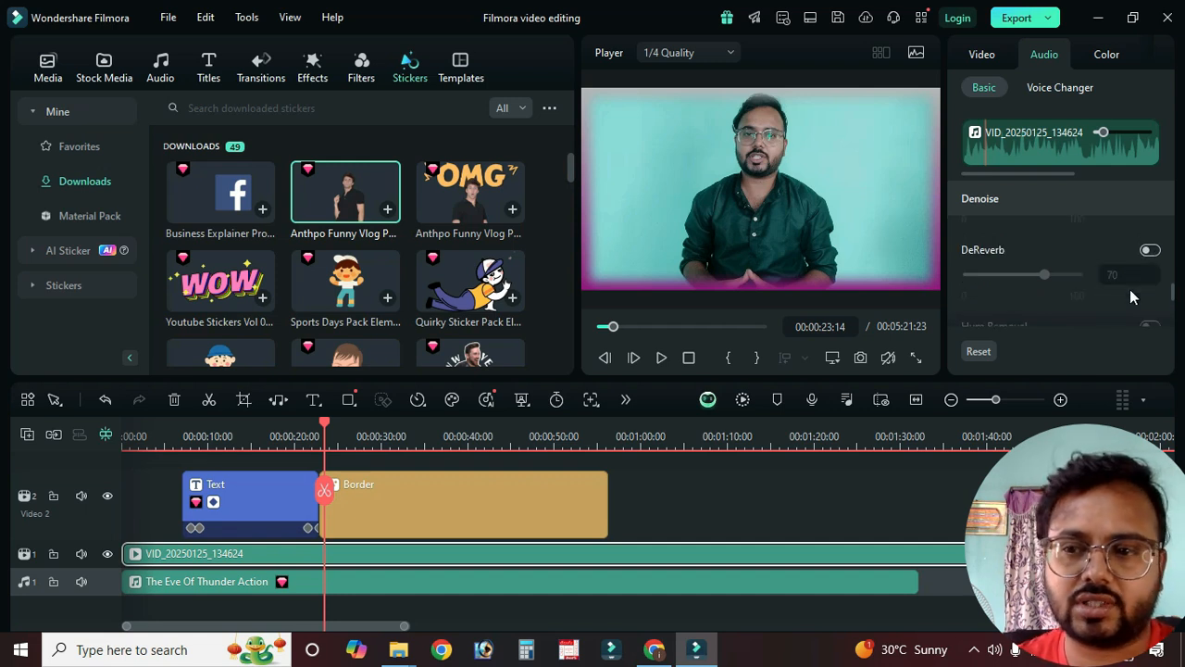
scroll(1091, 274, down, 1)
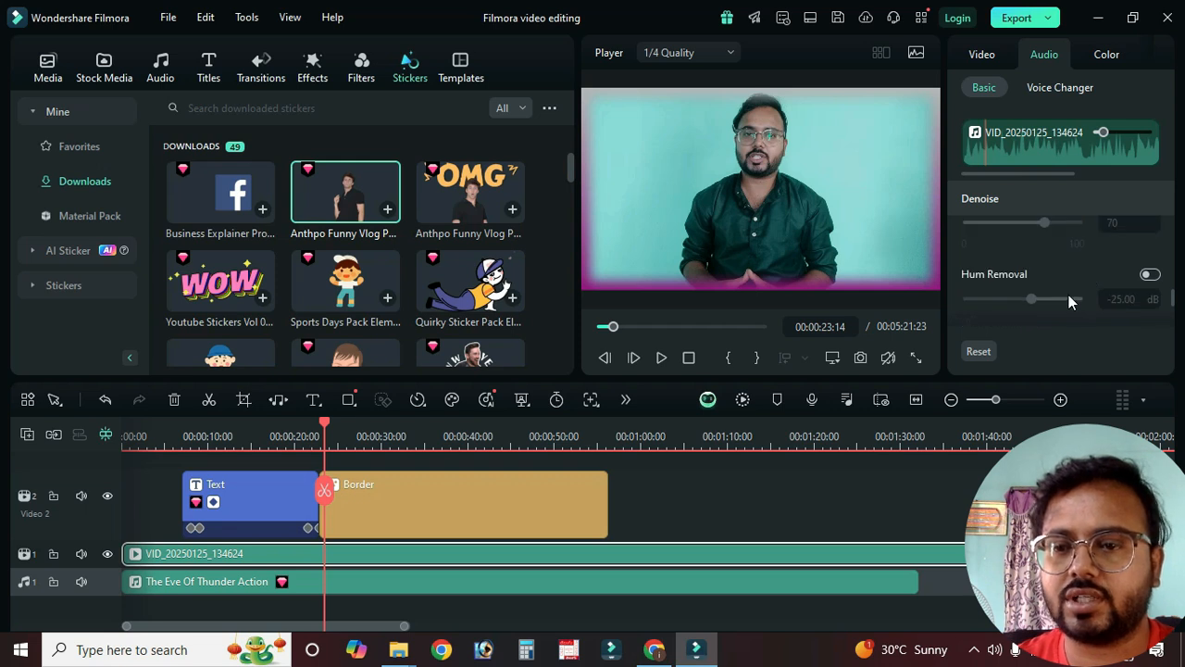
scroll(1073, 300, down, 1)
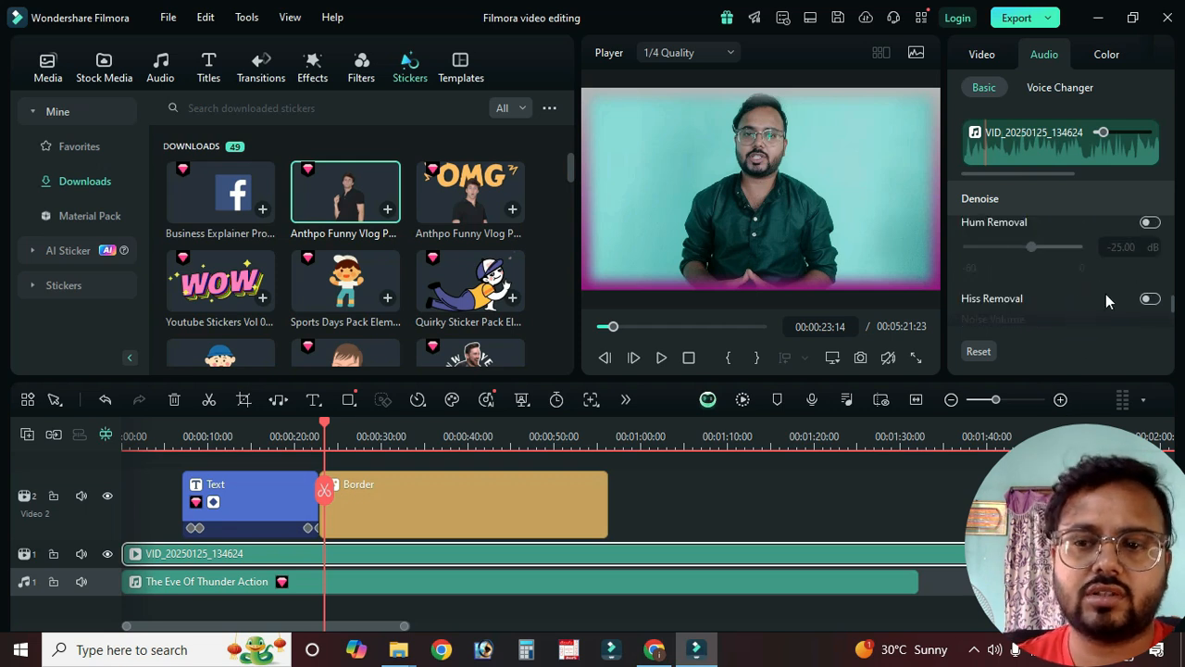
scroll(1106, 294, down, 1)
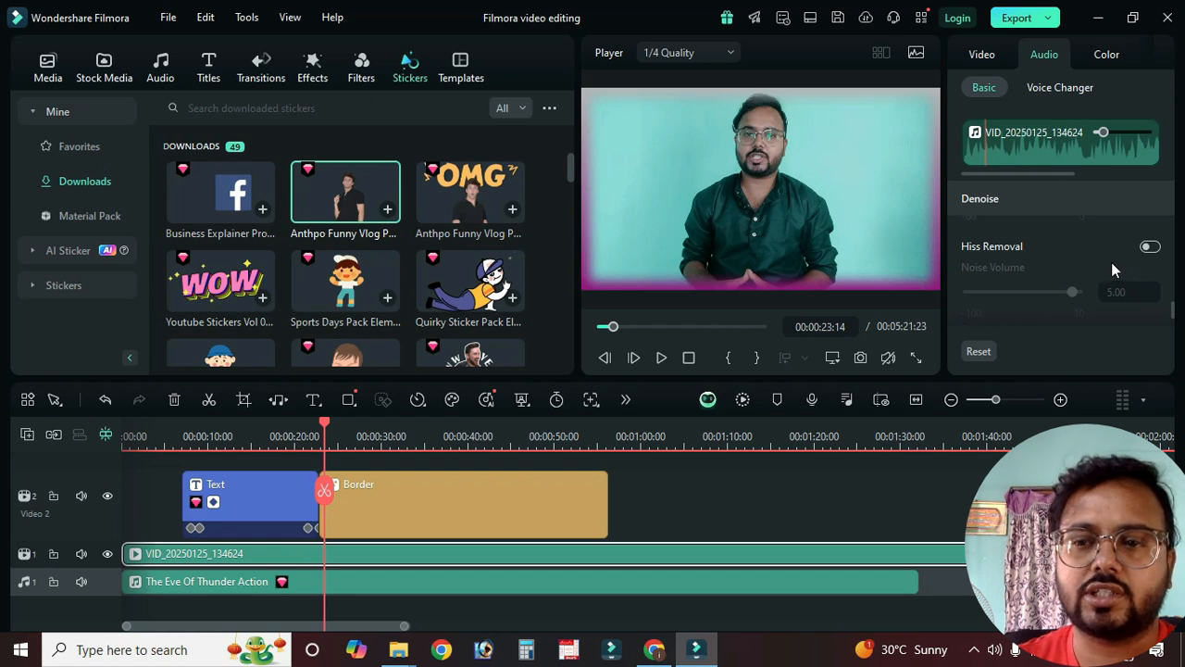
scroll(1121, 261, down, 1)
scroll(1052, 284, up, 4)
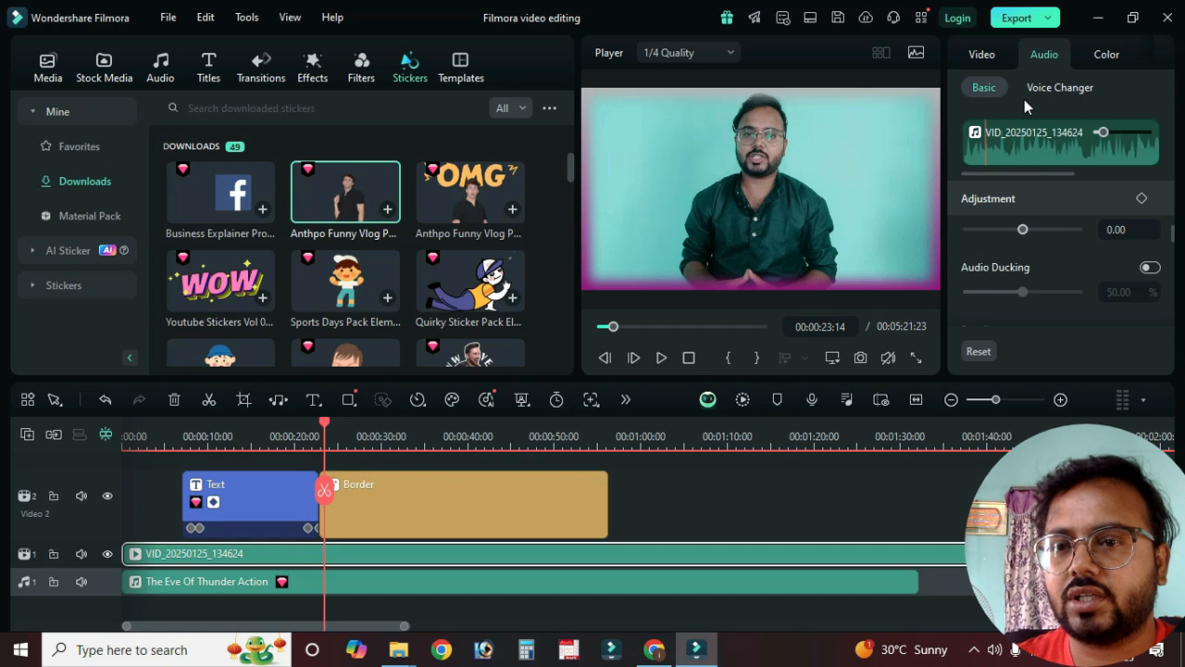
Step: Look through the Voice Changer's voice filters for the talking-head clip
click(1065, 88)
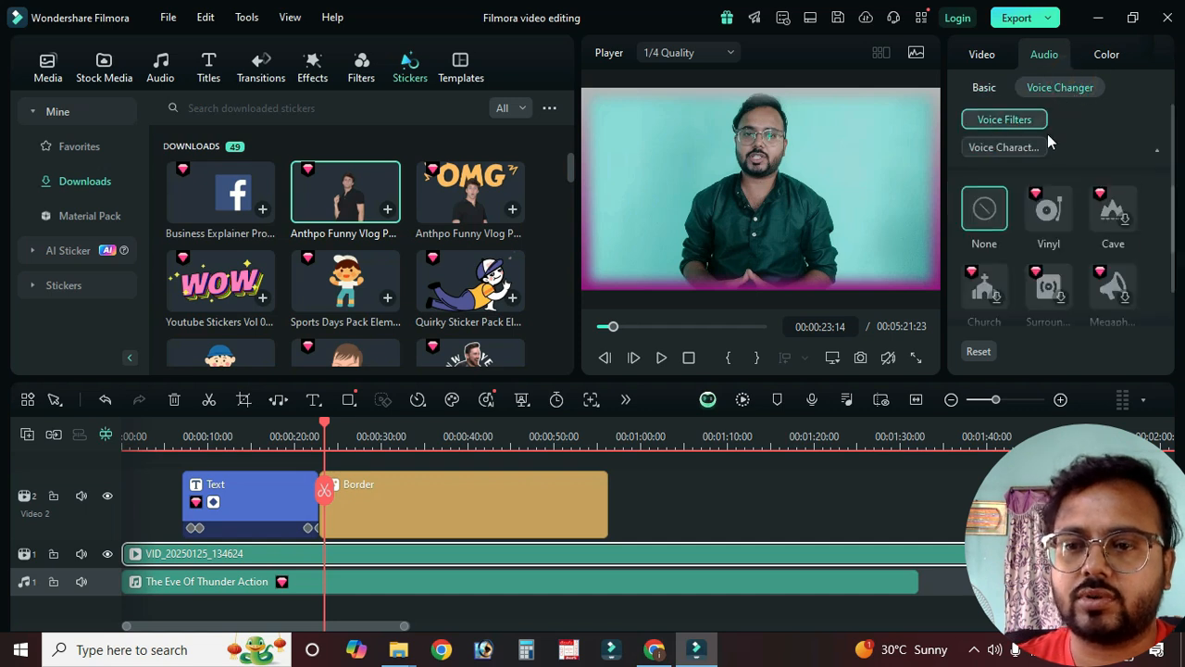
scroll(1088, 235, down, 2)
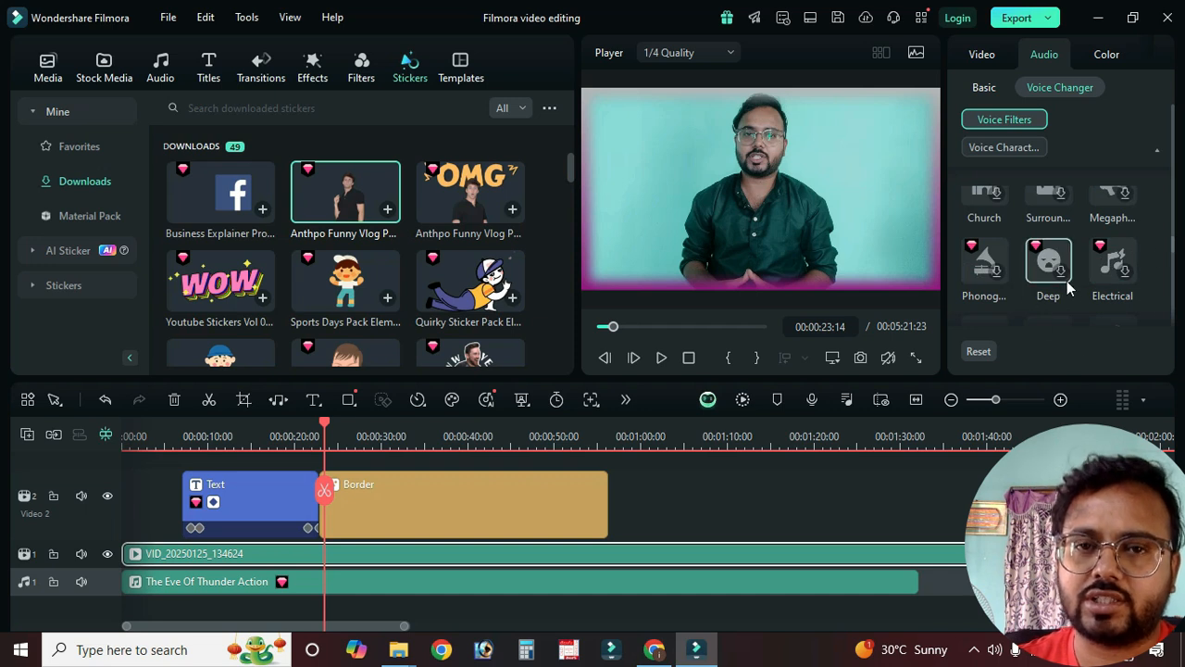
scroll(1113, 243, down, 2)
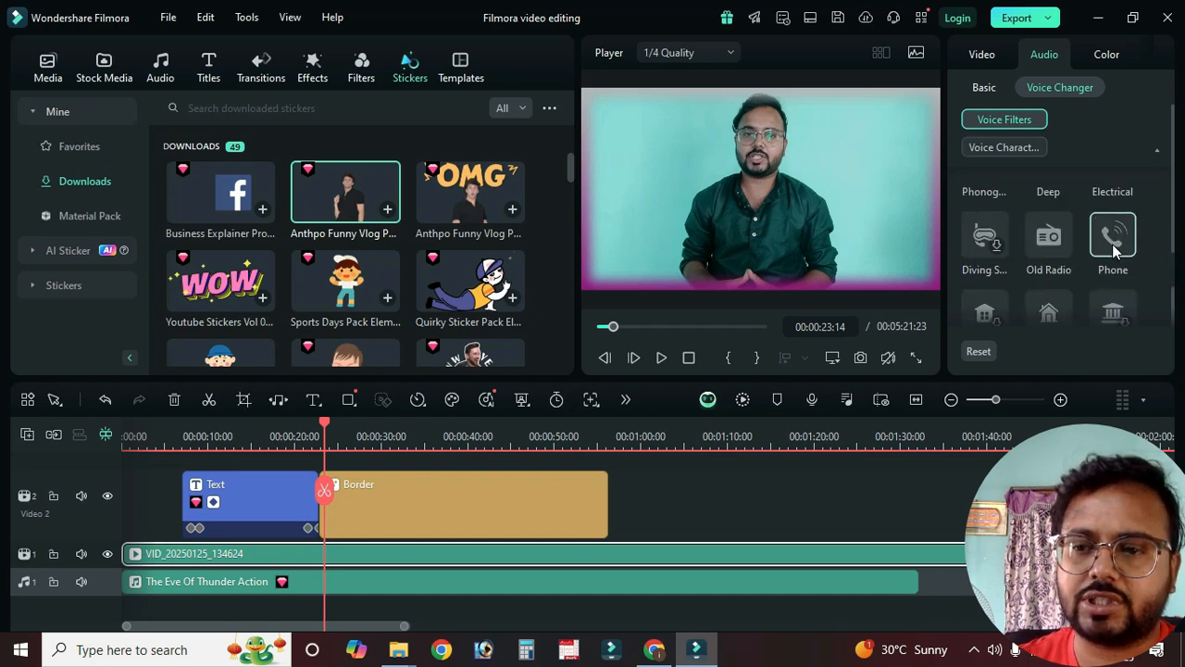
Step: Apply the Old Radio voice filter to the talking-head clip
click(1049, 239)
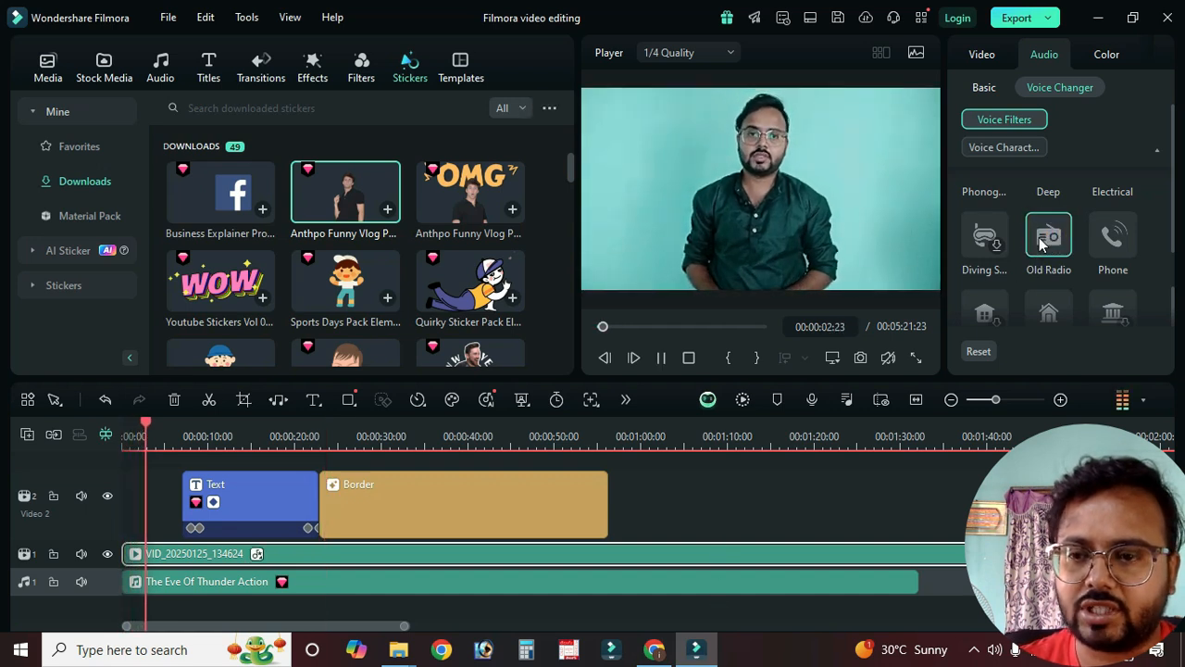
click(1042, 241)
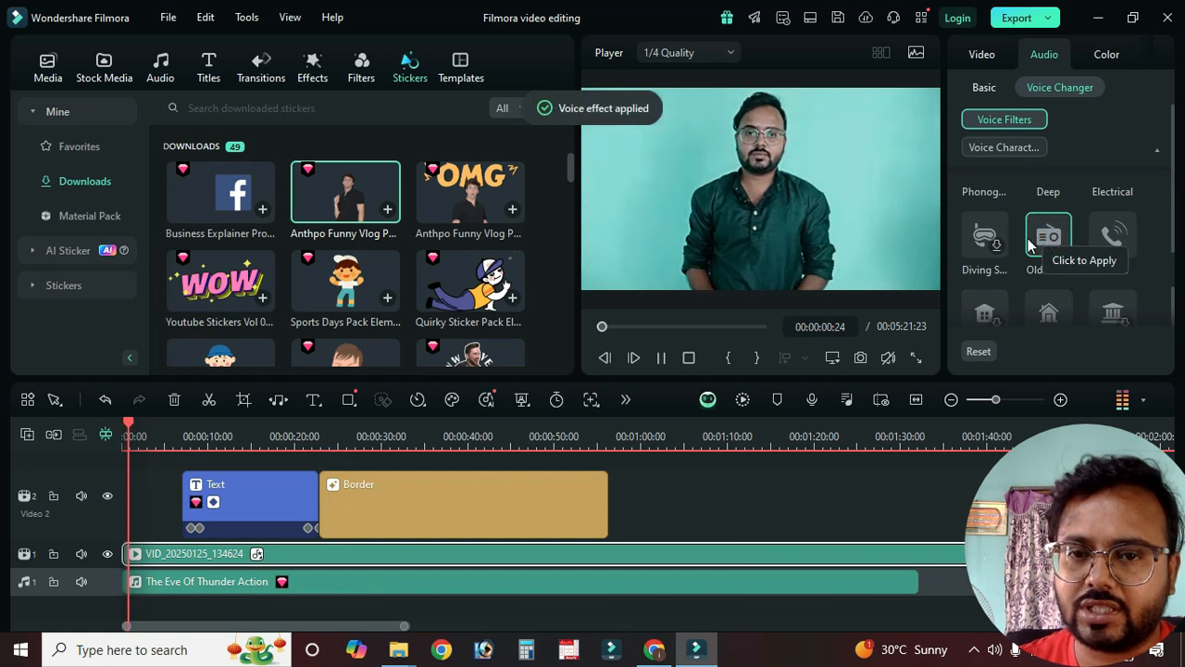
right_click(257, 555)
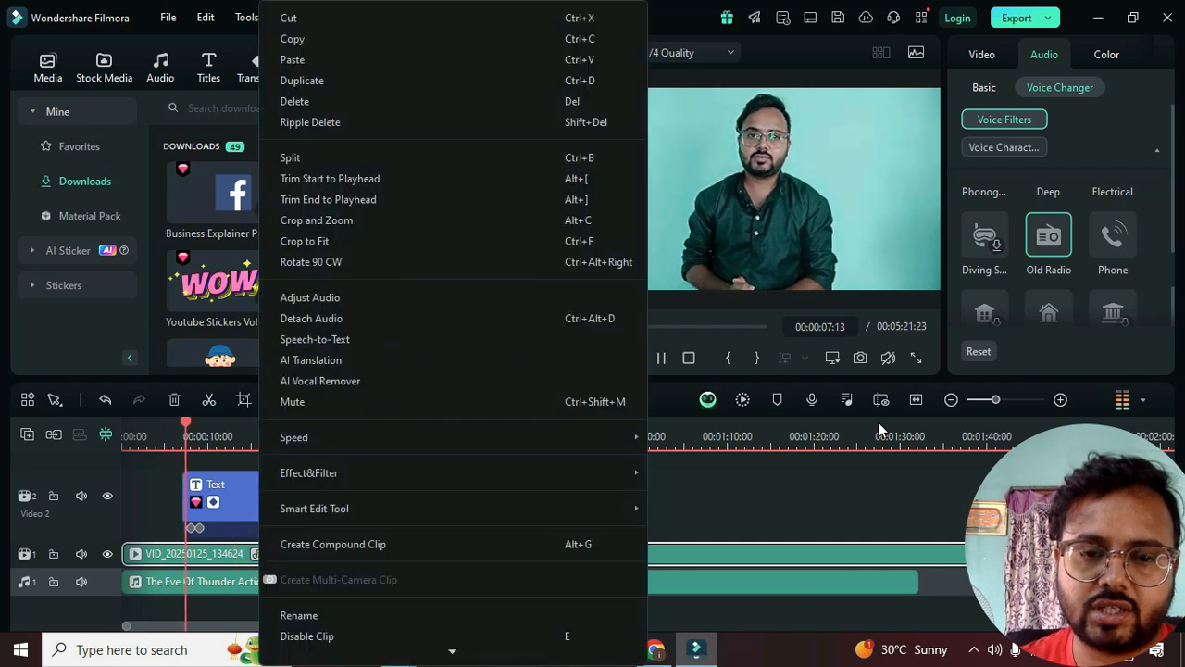
Step: Look over the talking-head clip's basic color settings, including the presets, LUT and AI Color Palette, and the project file commands
click(1112, 58)
click(1113, 59)
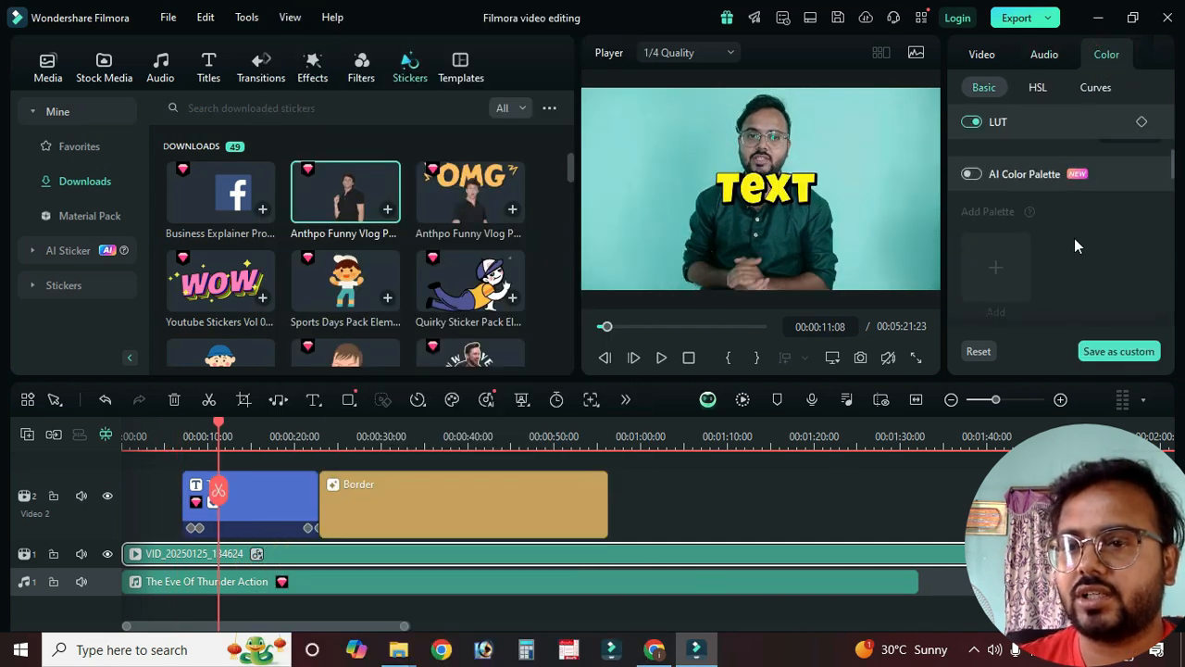
scroll(1075, 246, up, 5)
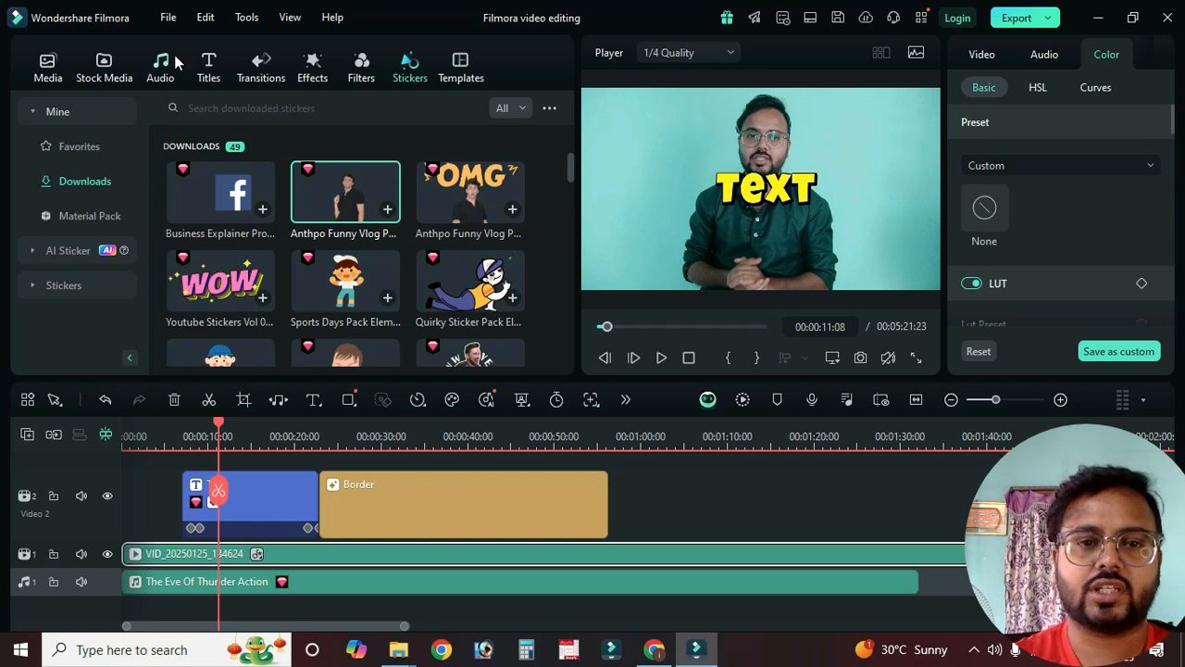
click(168, 17)
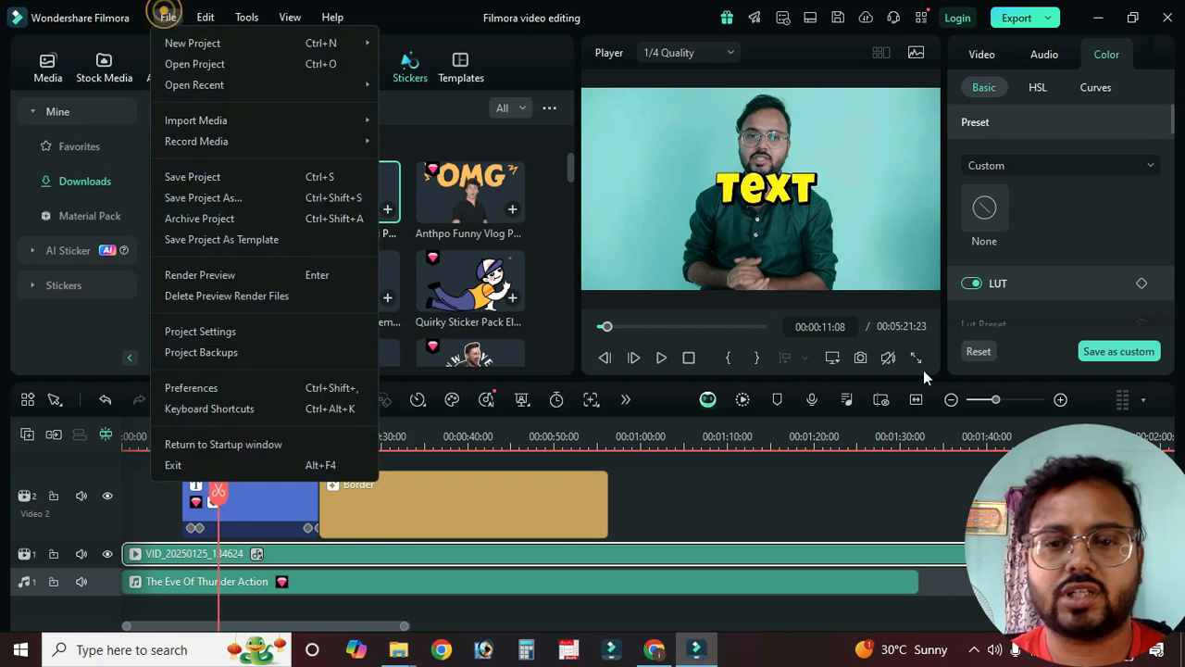
click(761, 490)
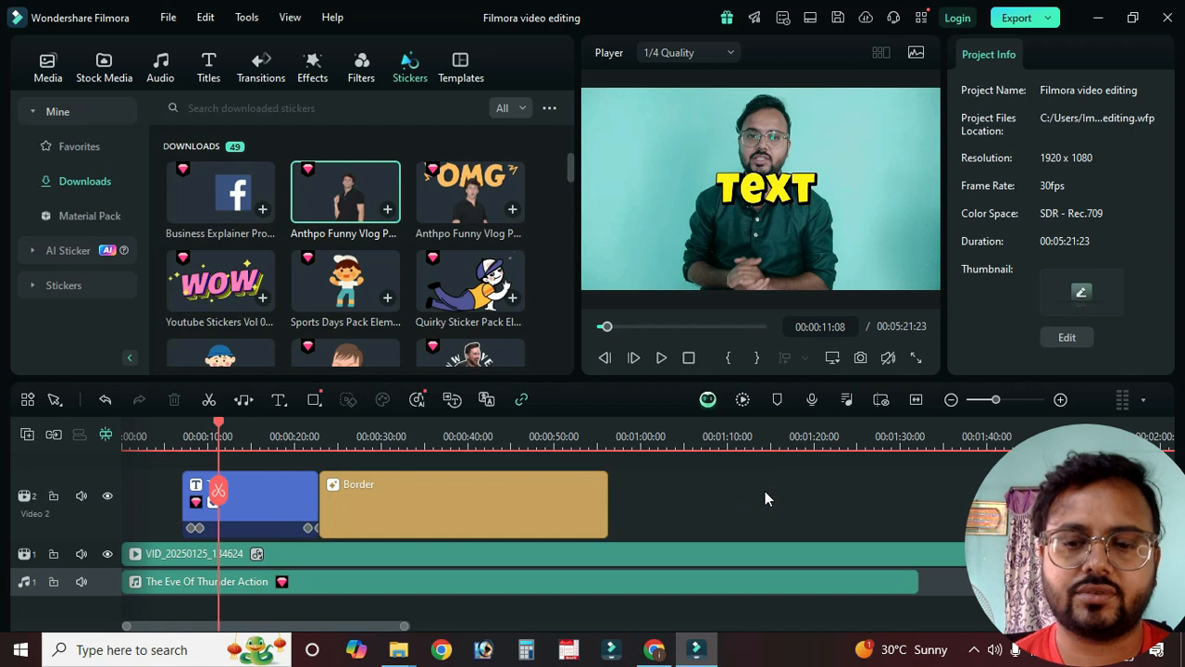
Step: Open the settings for creating a local video export and replace the output name with the creator's first name
click(1048, 20)
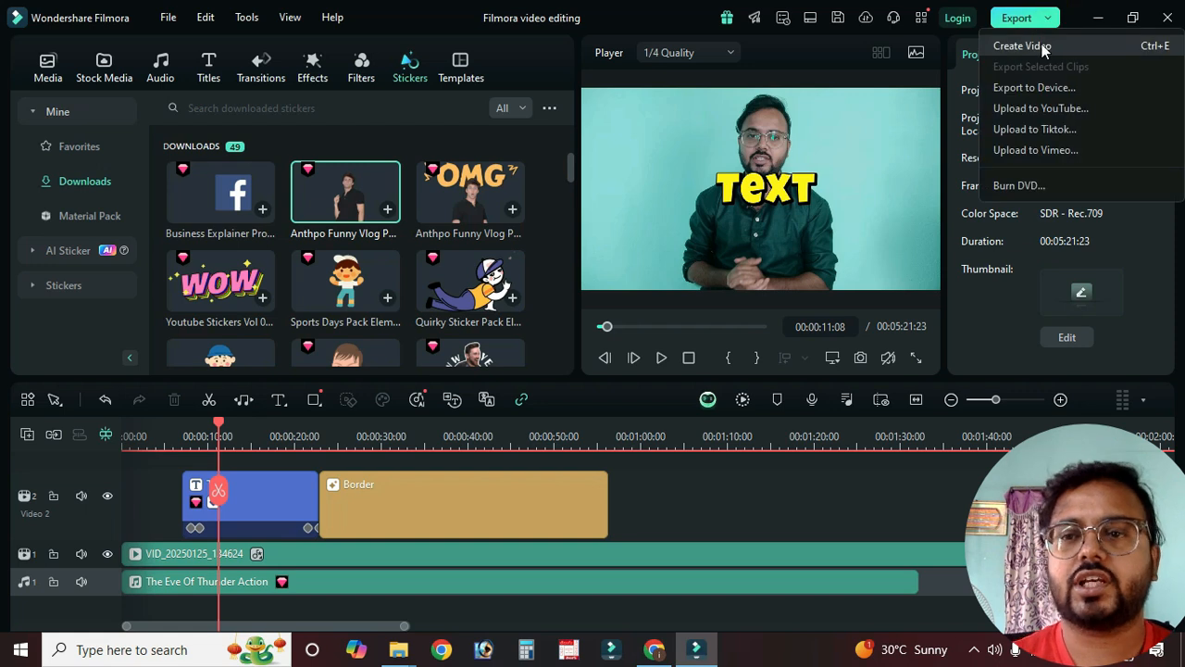
click(1056, 18)
click(1046, 19)
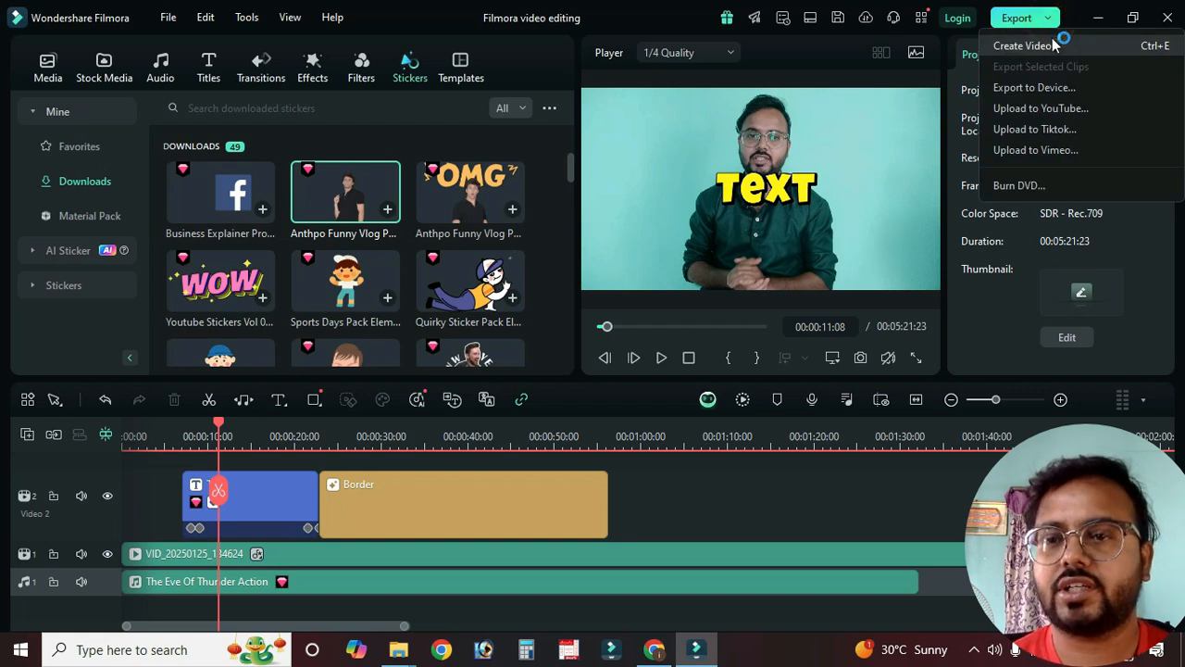
click(1056, 44)
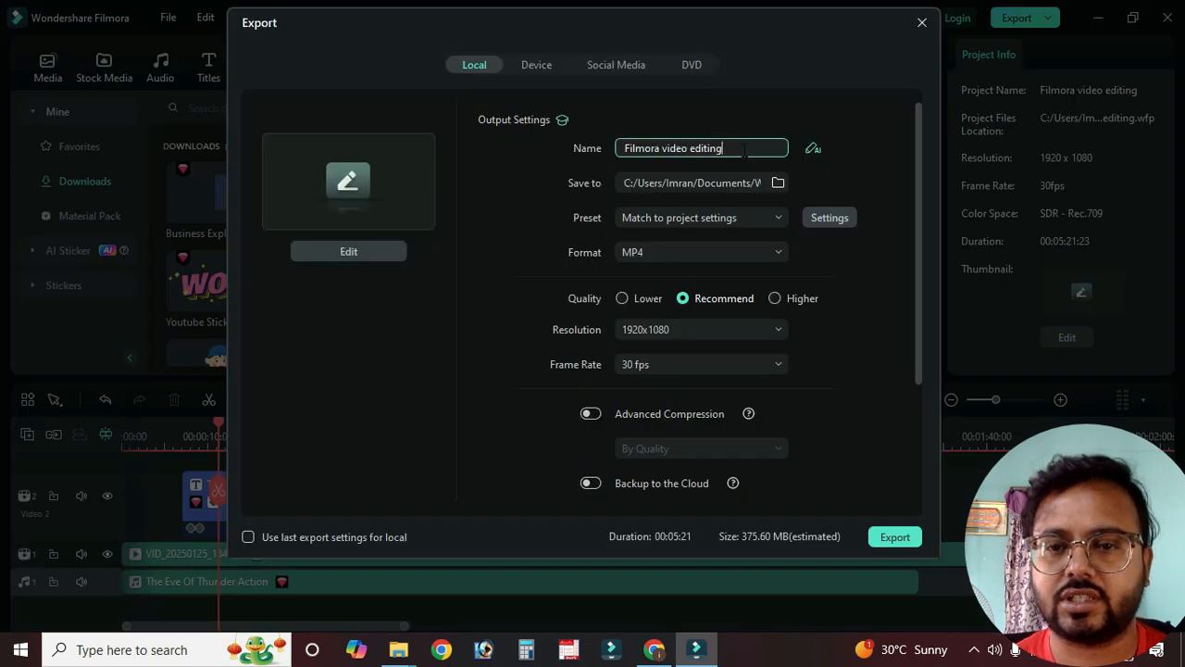
drag(745, 150, 701, 149)
click(771, 147)
drag(774, 145, 487, 148)
click(740, 144)
drag(753, 147, 551, 146)
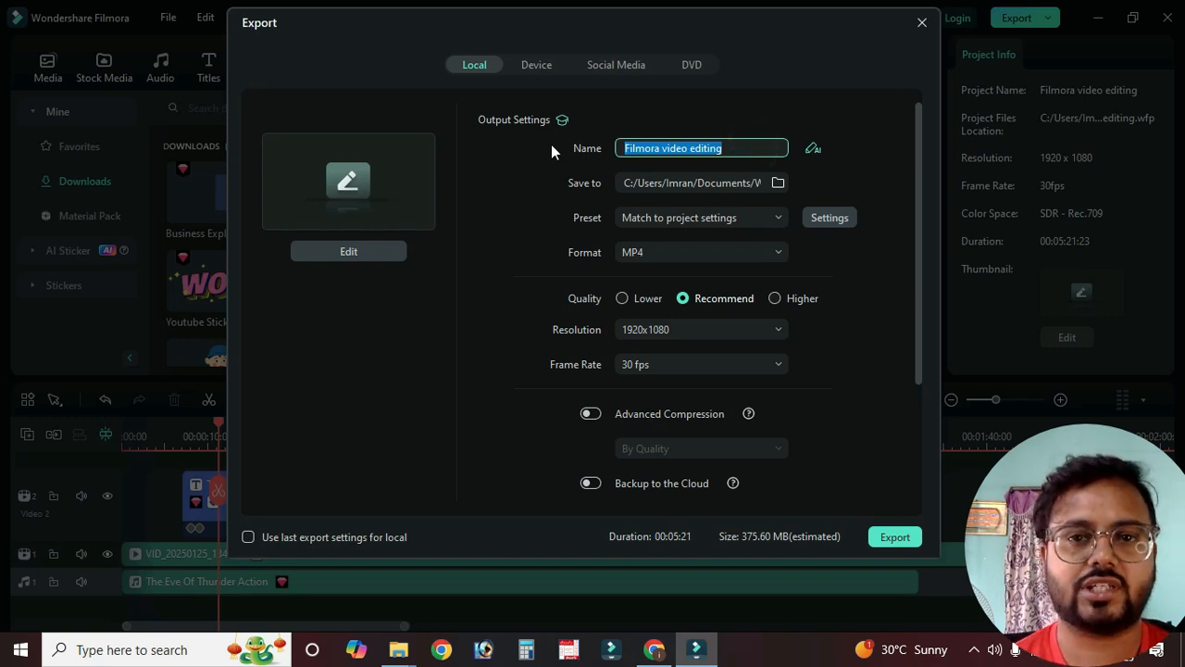
key(BackSpace)
text(Imran)
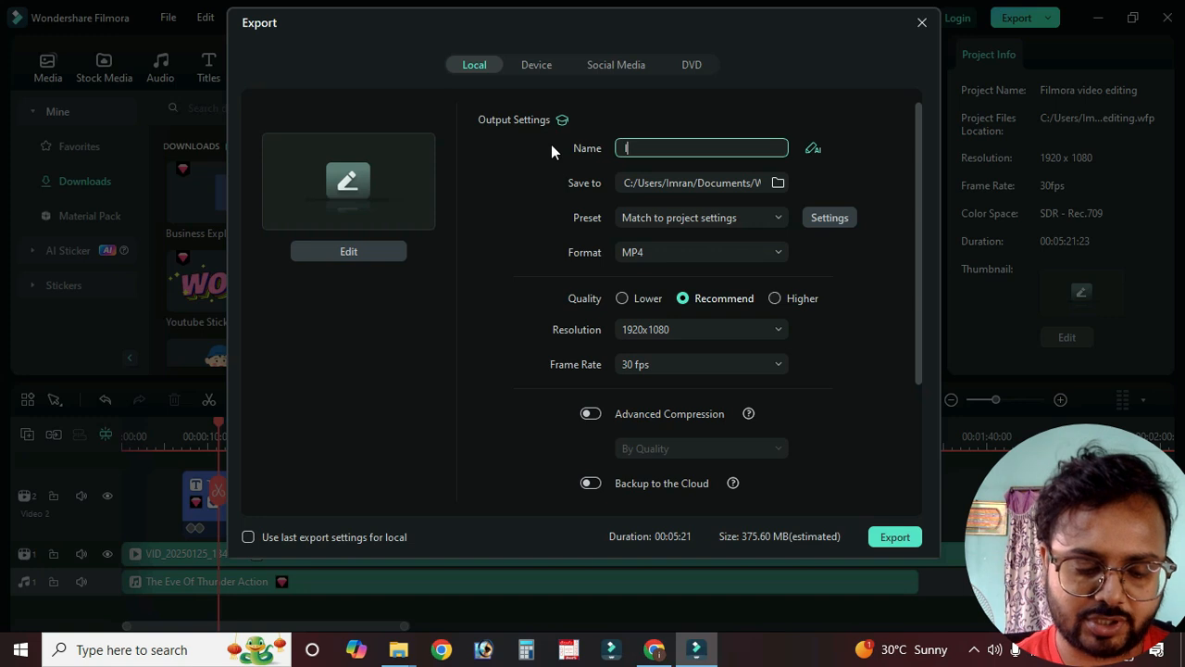
Step: Set the export's save location to the Desktop folder
click(778, 182)
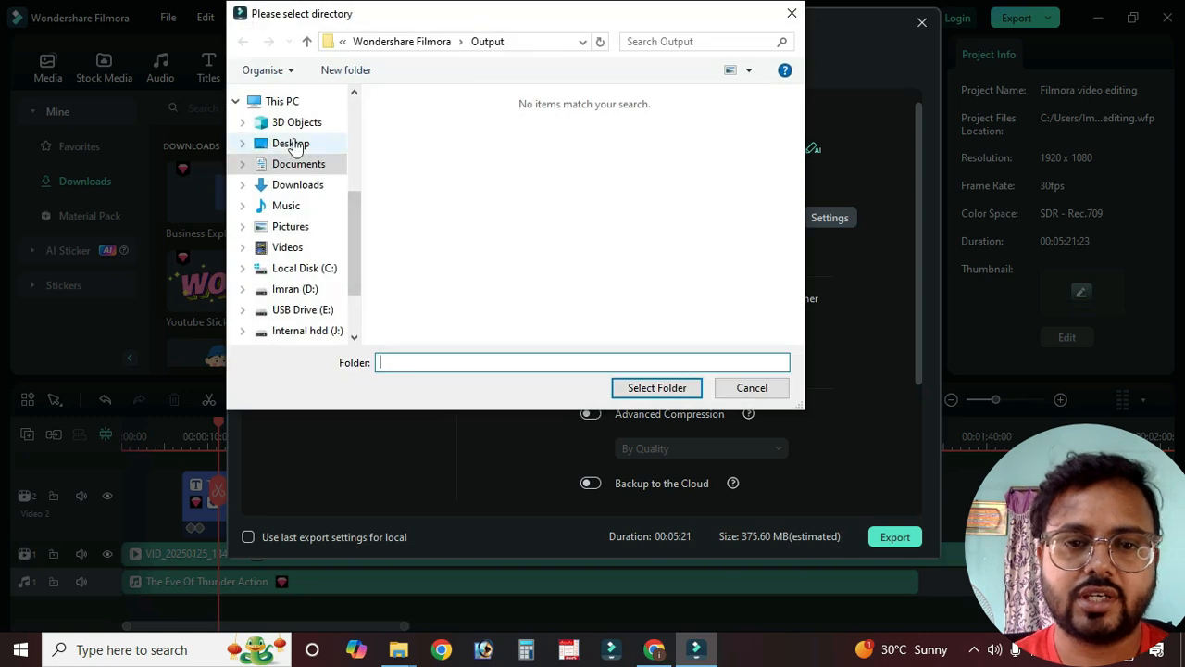
click(278, 143)
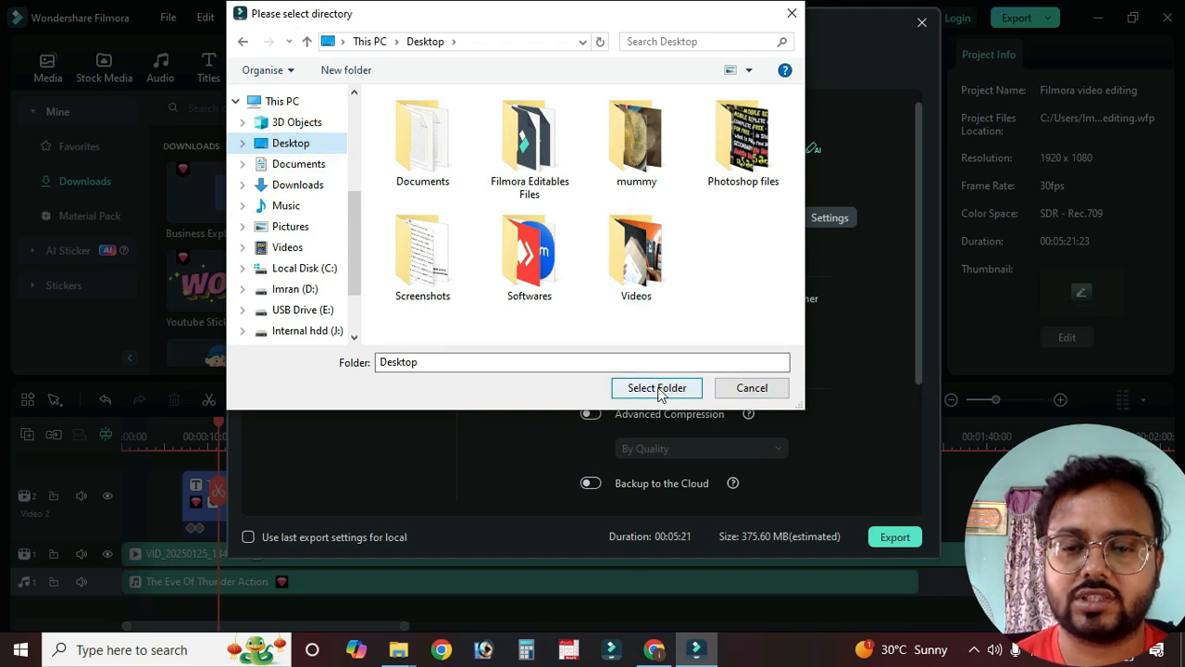
click(290, 293)
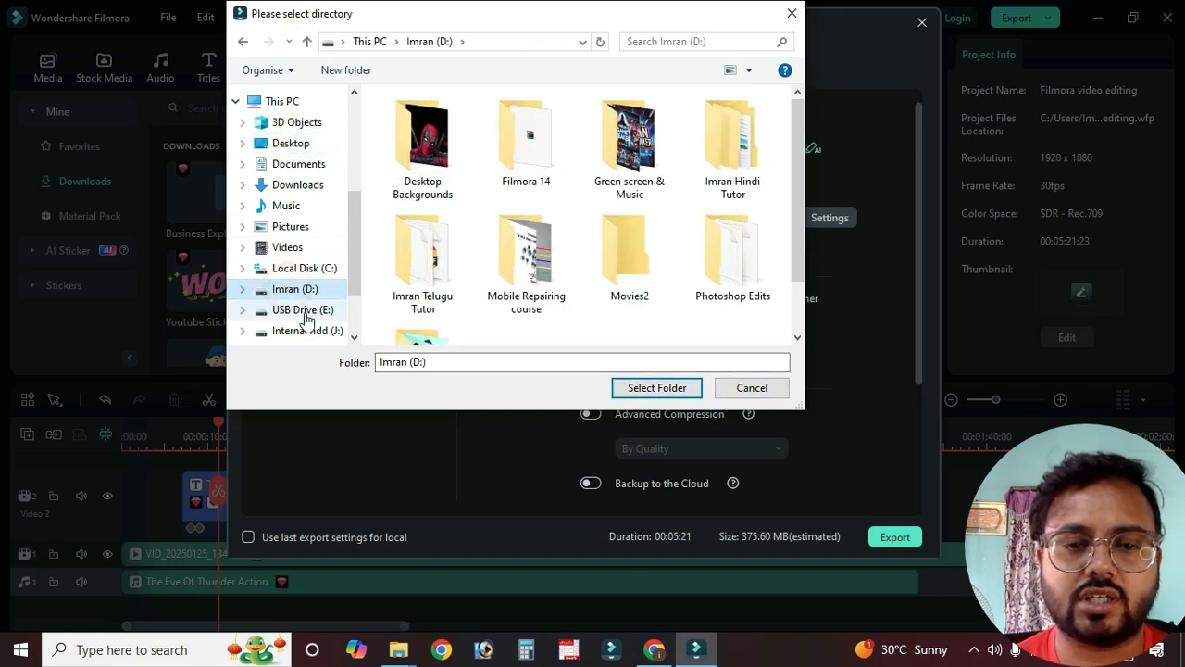
click(293, 310)
click(299, 271)
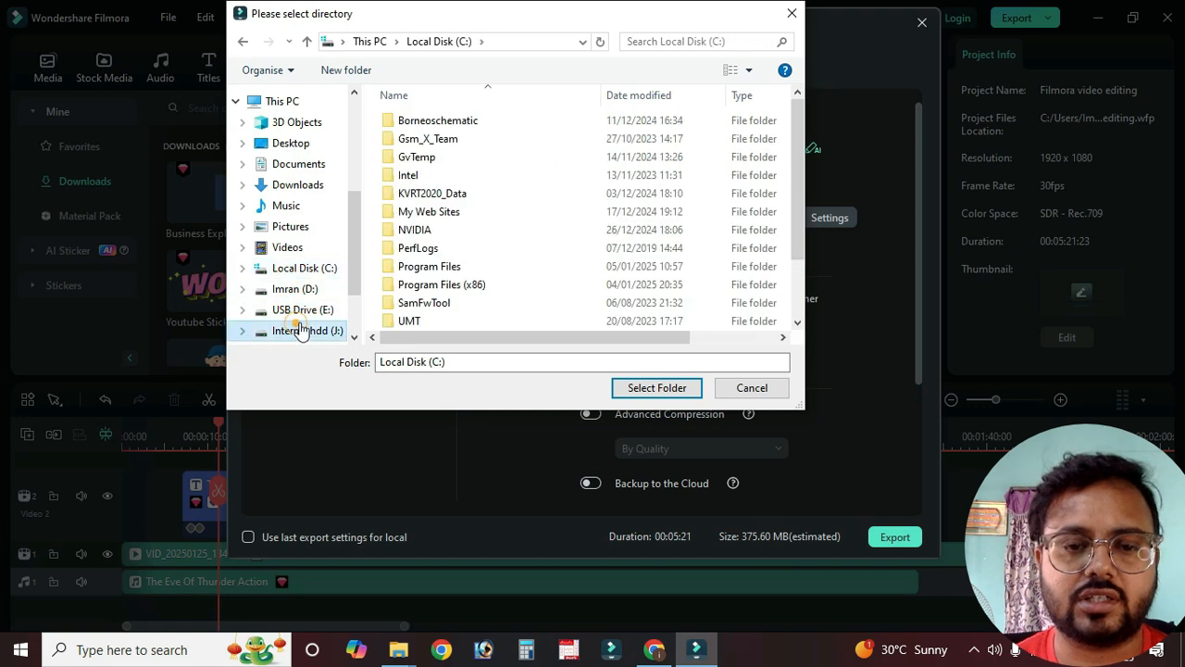
click(298, 331)
click(292, 144)
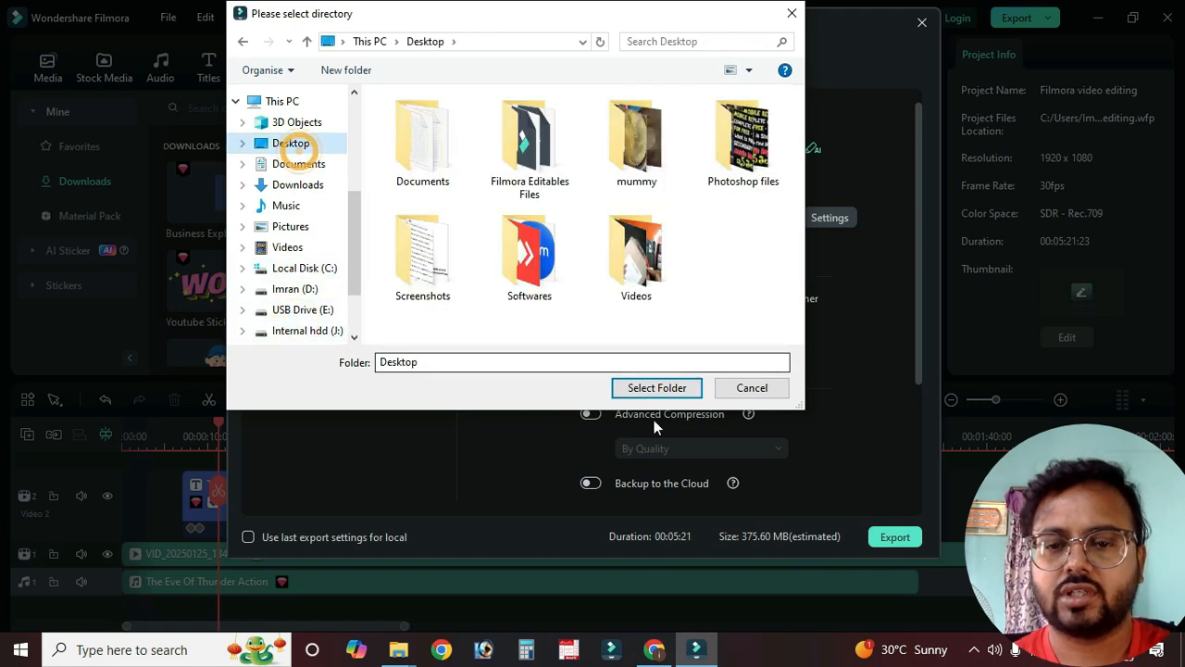
click(660, 389)
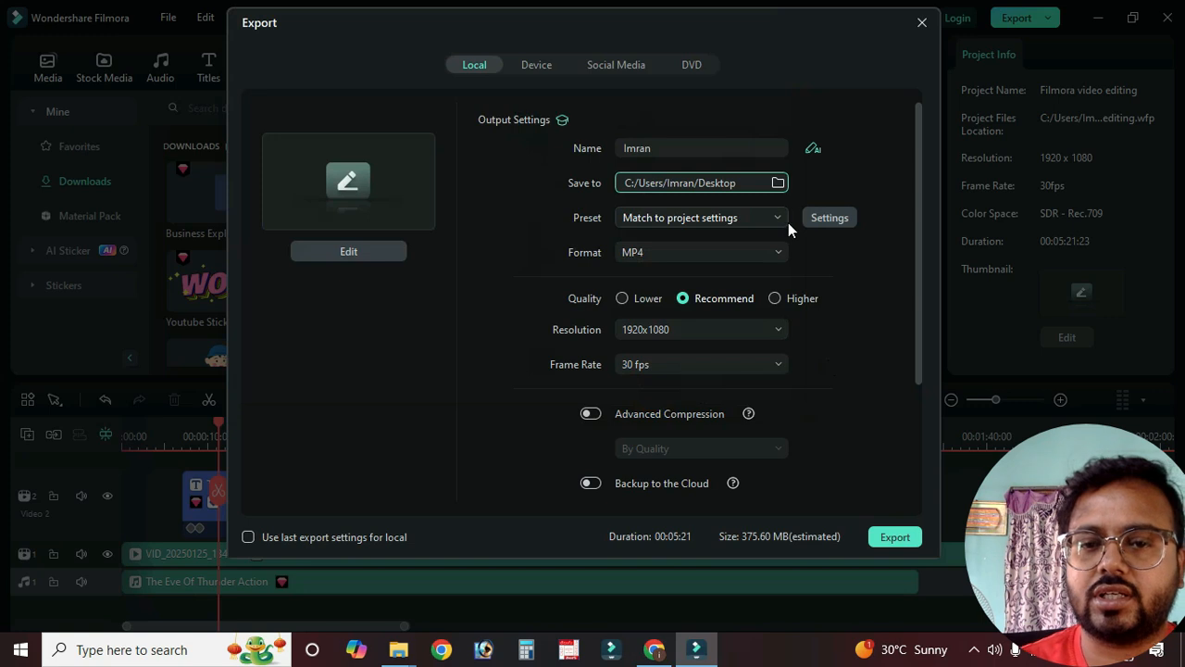
Step: Review the export preset and available formats, choosing MP4 as the output format
click(780, 219)
click(780, 219)
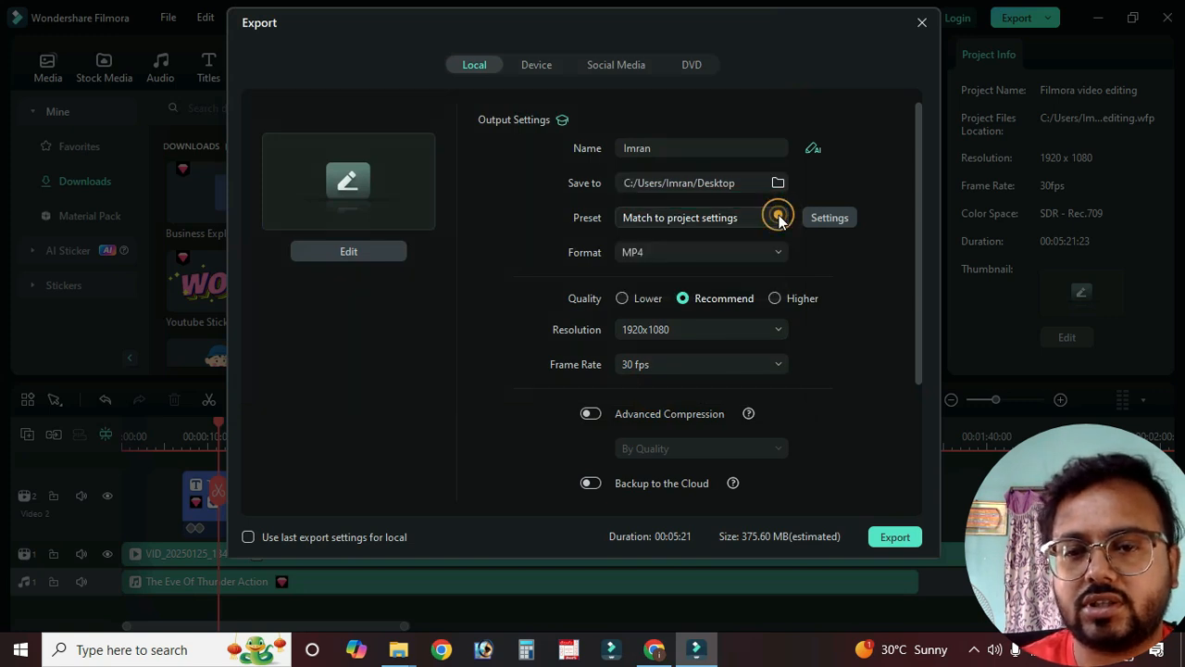
click(887, 254)
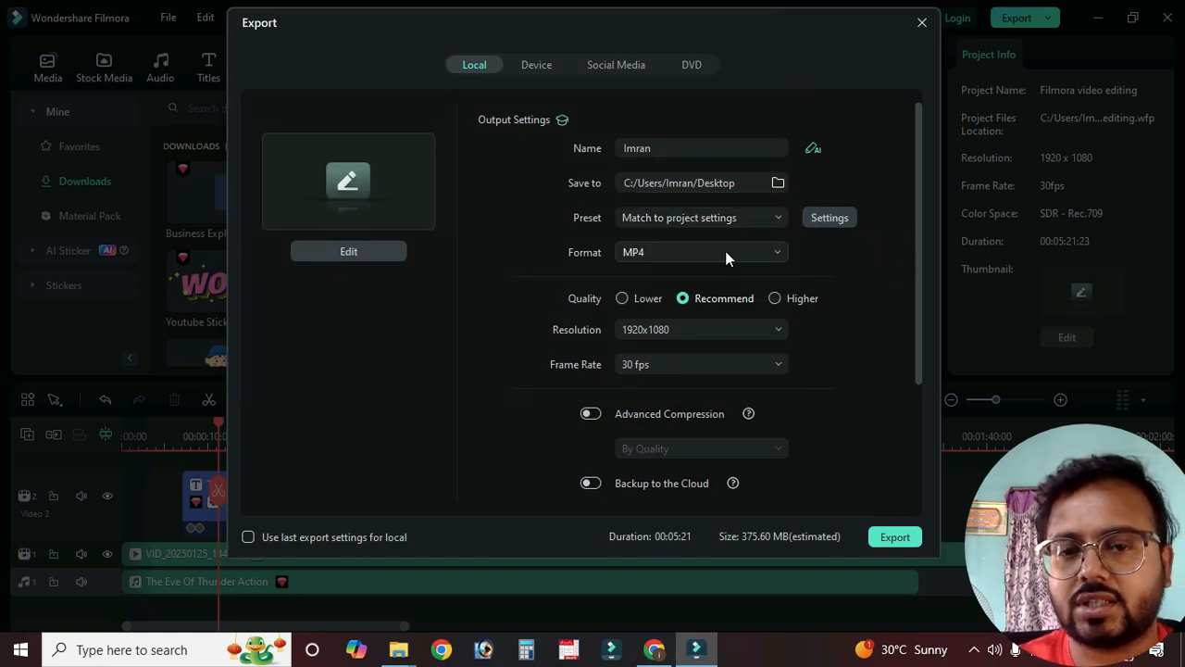
click(701, 253)
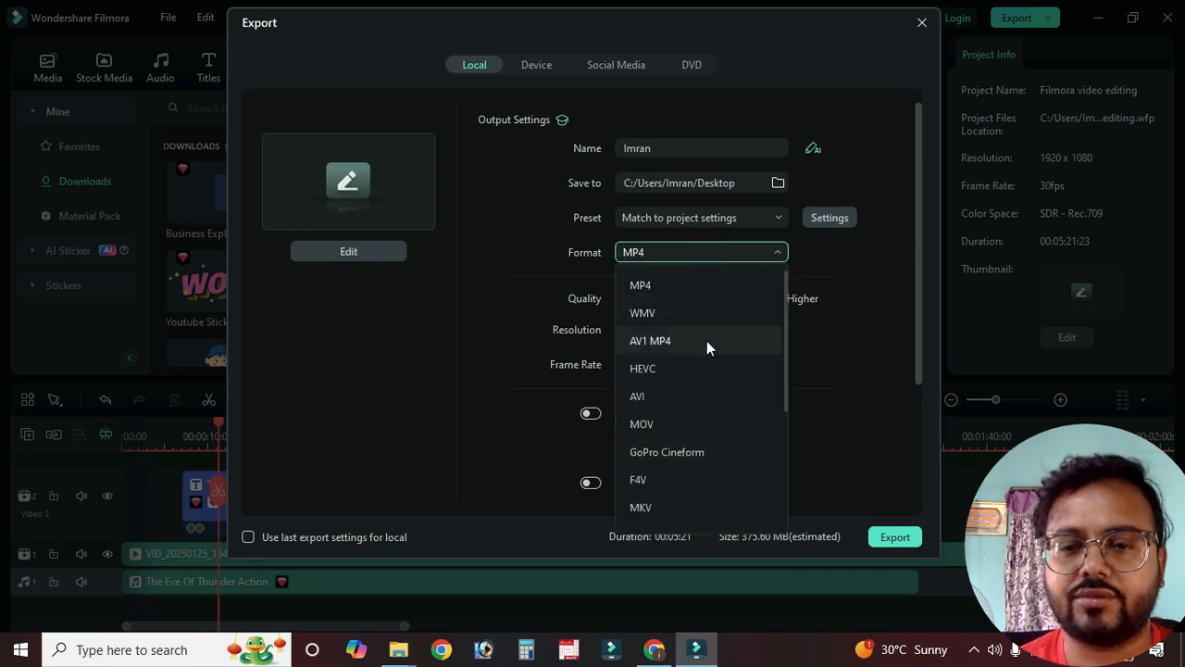
click(779, 285)
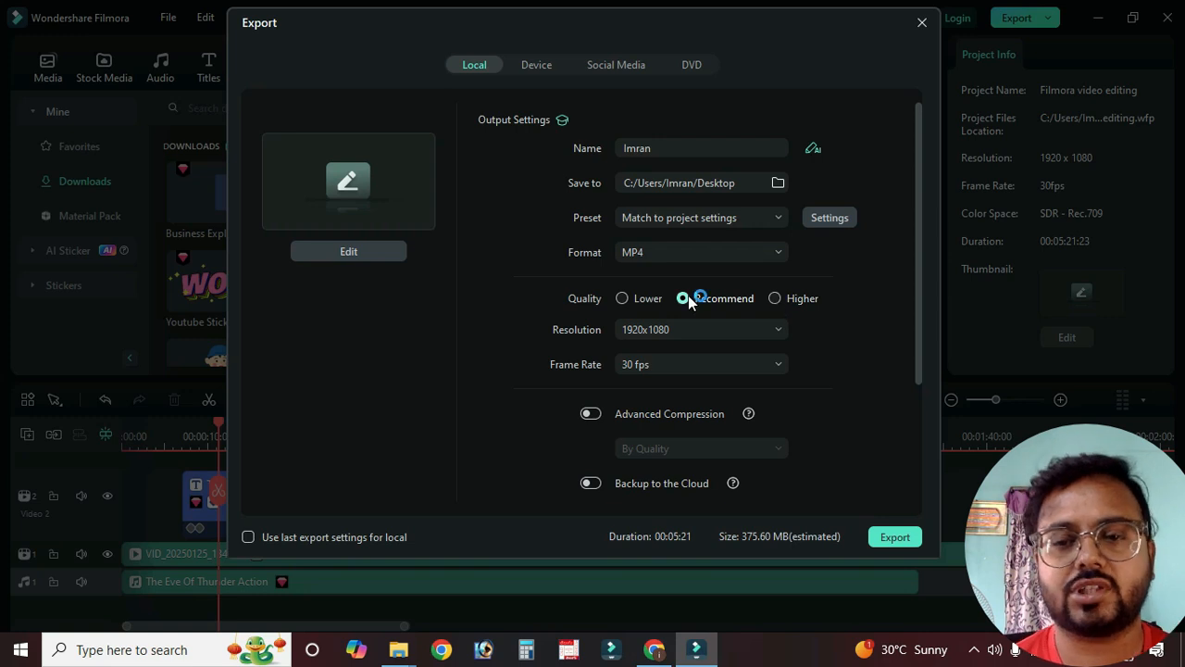
Step: Set the export frame rate to 60 fps
scroll(681, 368, down, 1)
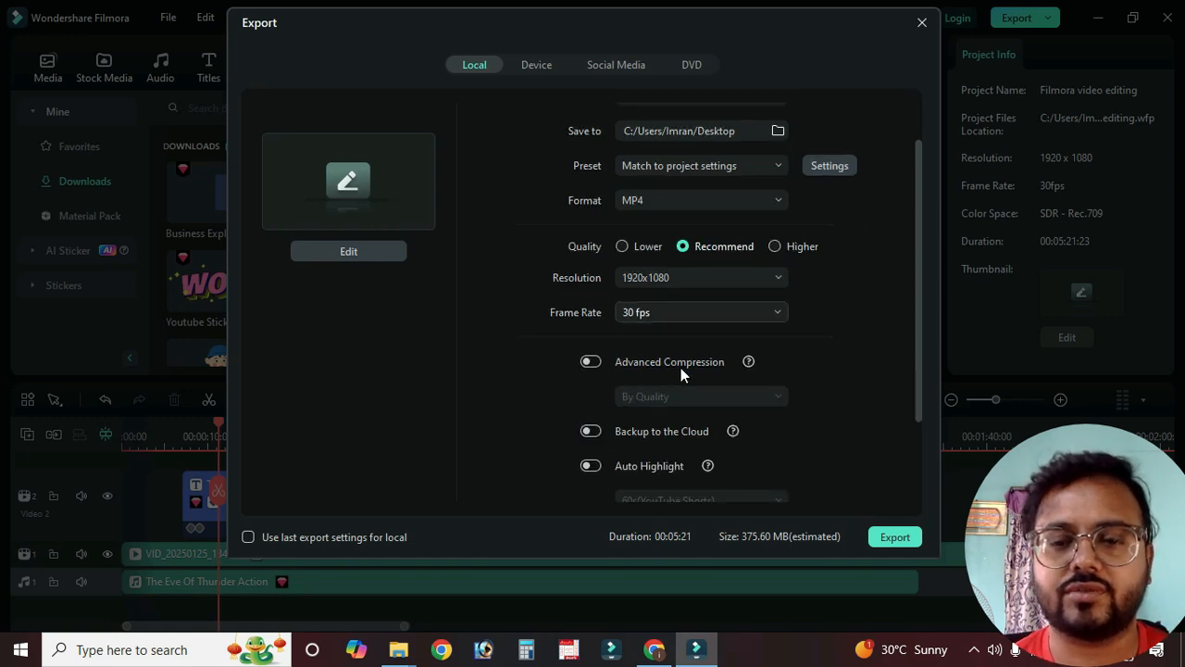
click(672, 312)
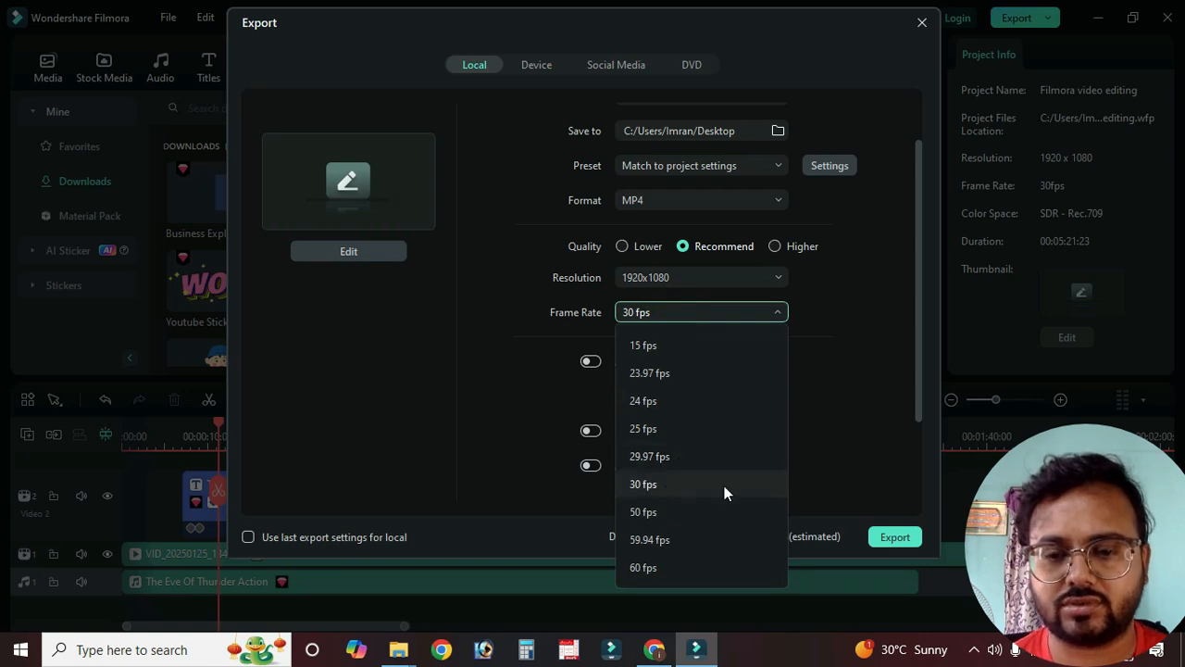
click(685, 570)
click(880, 368)
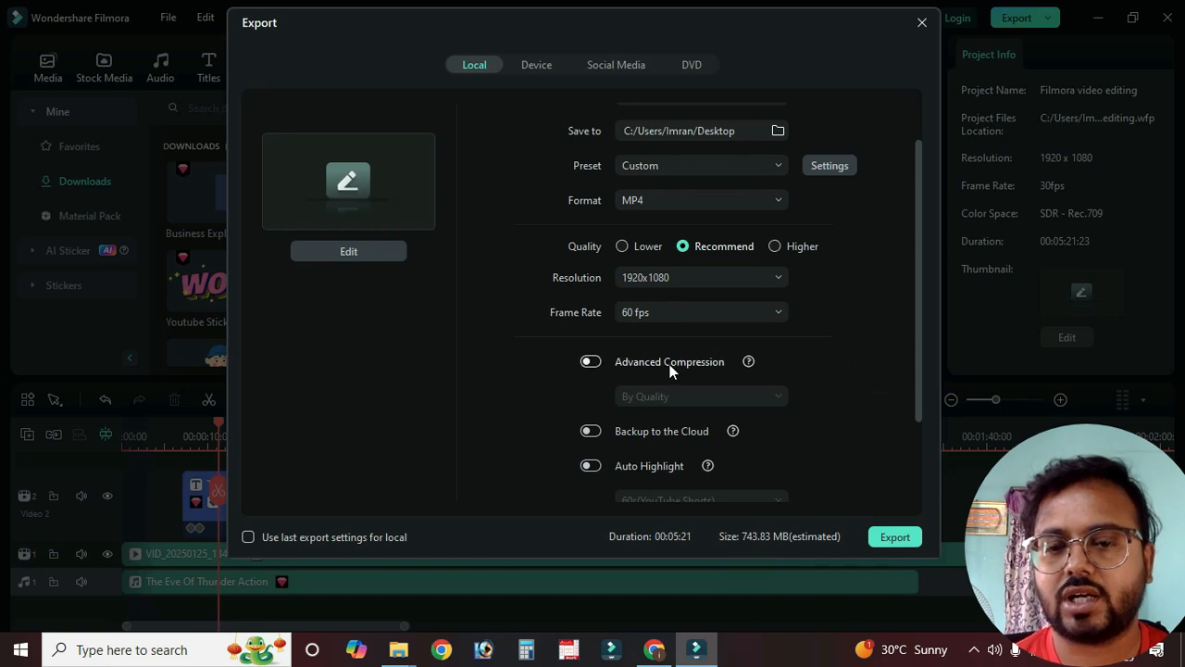
Step: Examine the remaining export options: Advanced Compression, Backup to the Cloud, Auto Highlight, Auto Reframe and GPU accelerated video encoding
scroll(594, 367, down, 1)
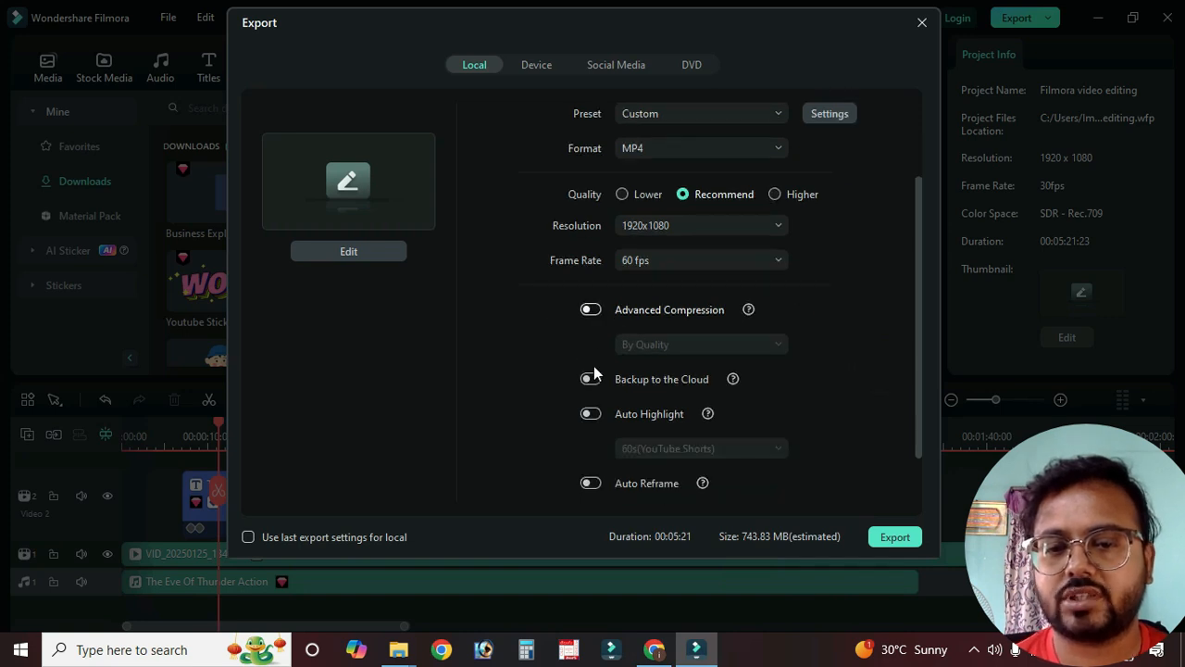
click(591, 311)
click(591, 311)
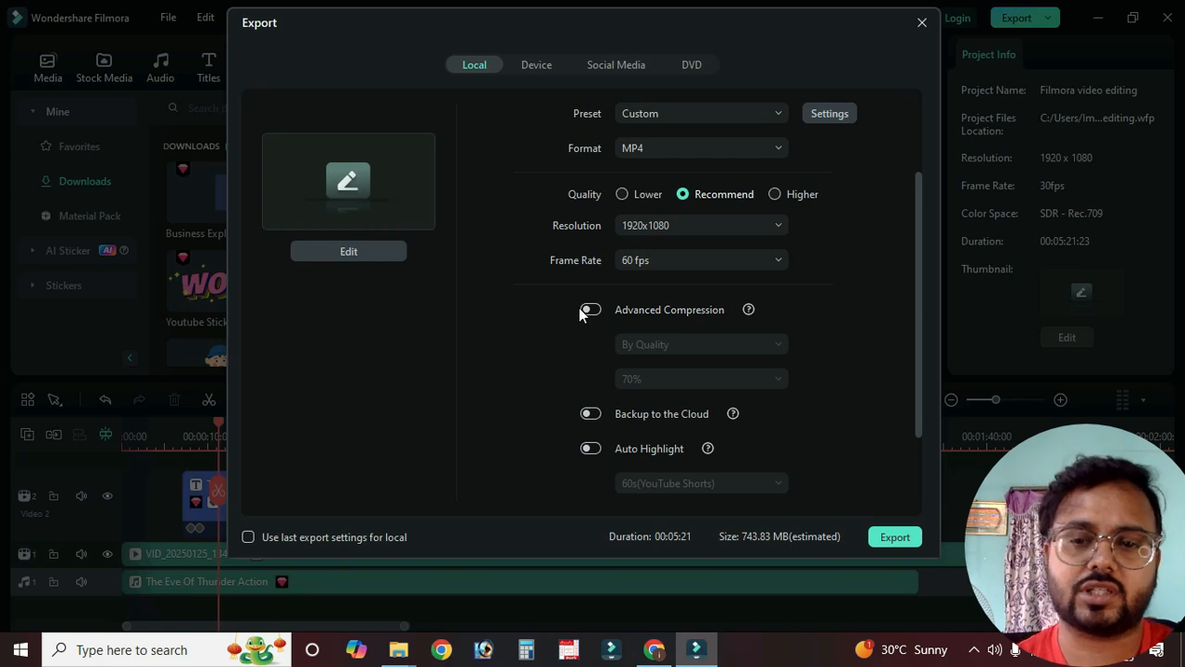
click(589, 310)
click(589, 310)
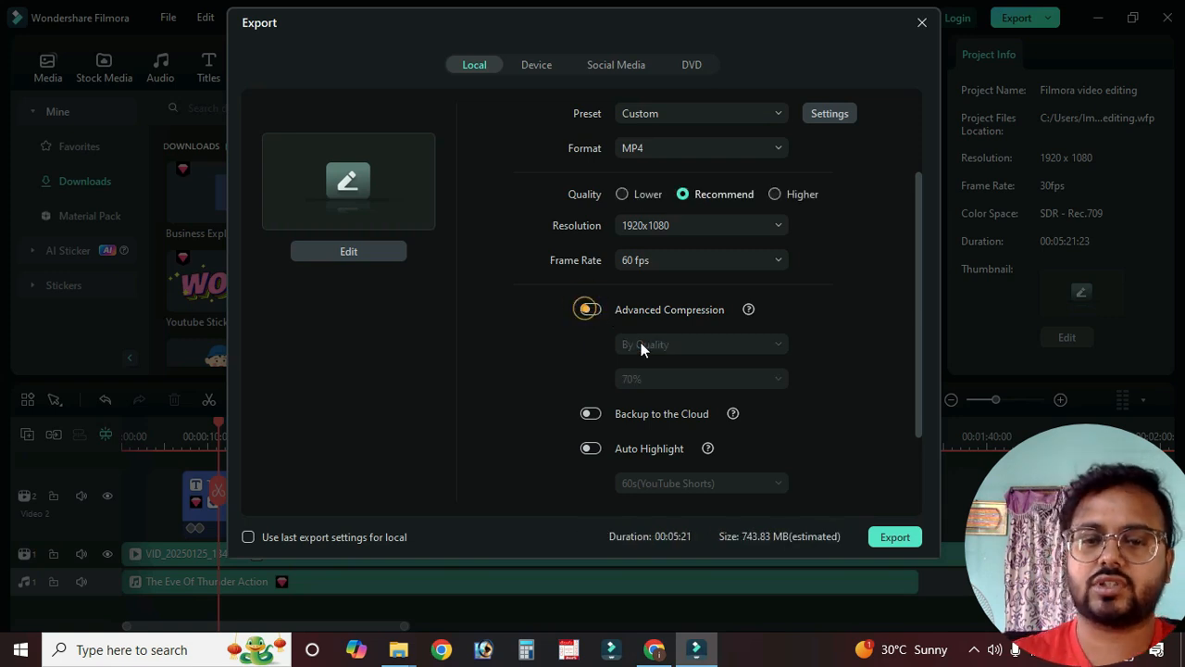
scroll(688, 351, down, 1)
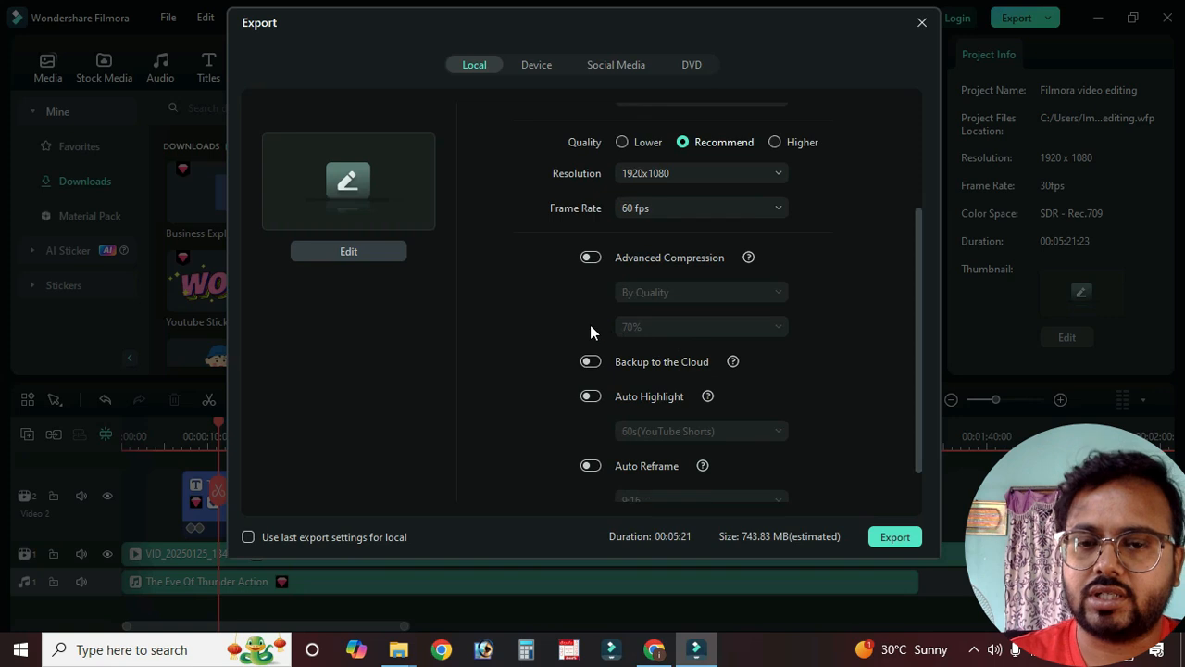
scroll(607, 366, down, 1)
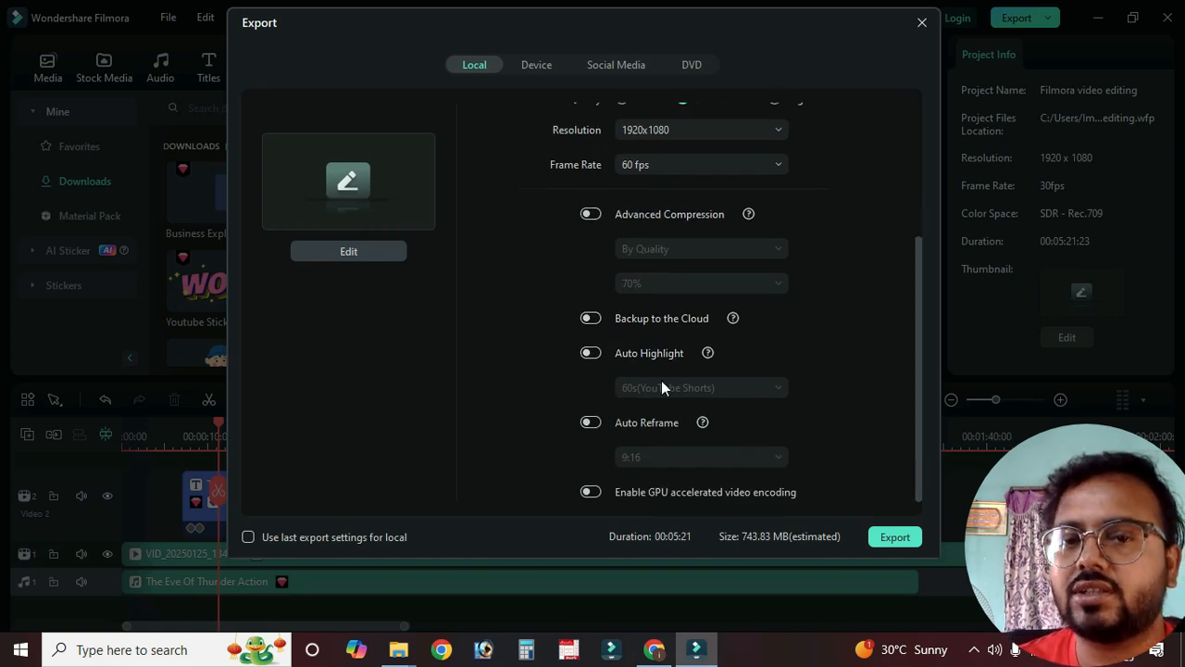
scroll(657, 382, up, 4)
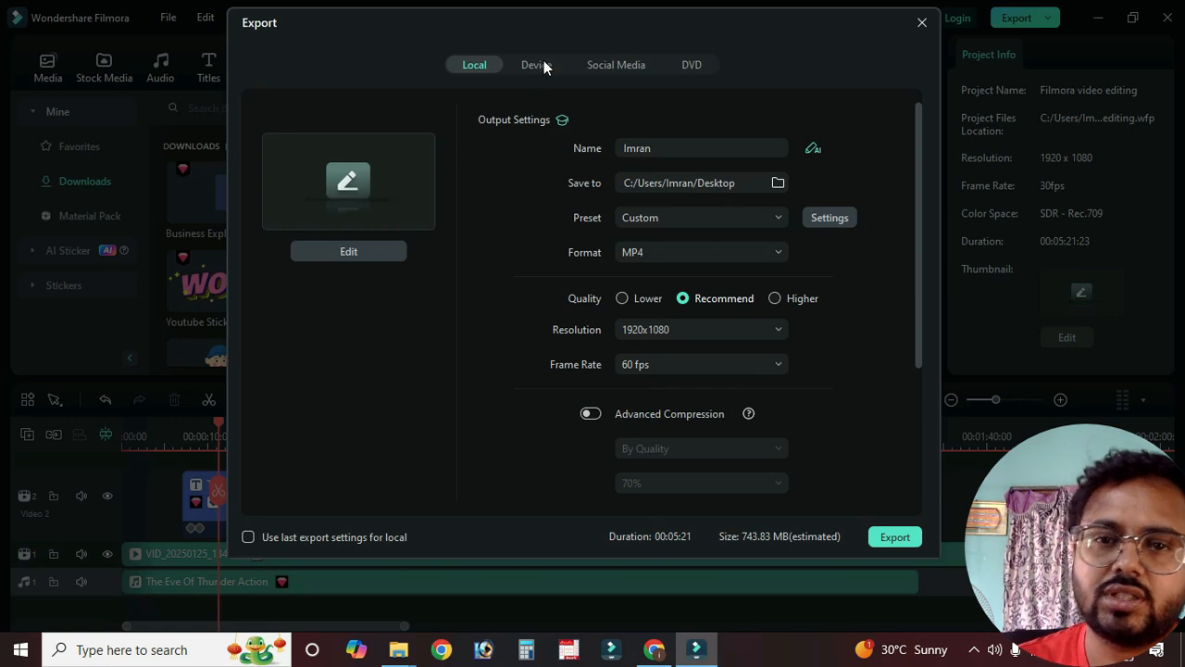
Step: Start exporting the MP4 video and abort the export while it is paused
click(897, 537)
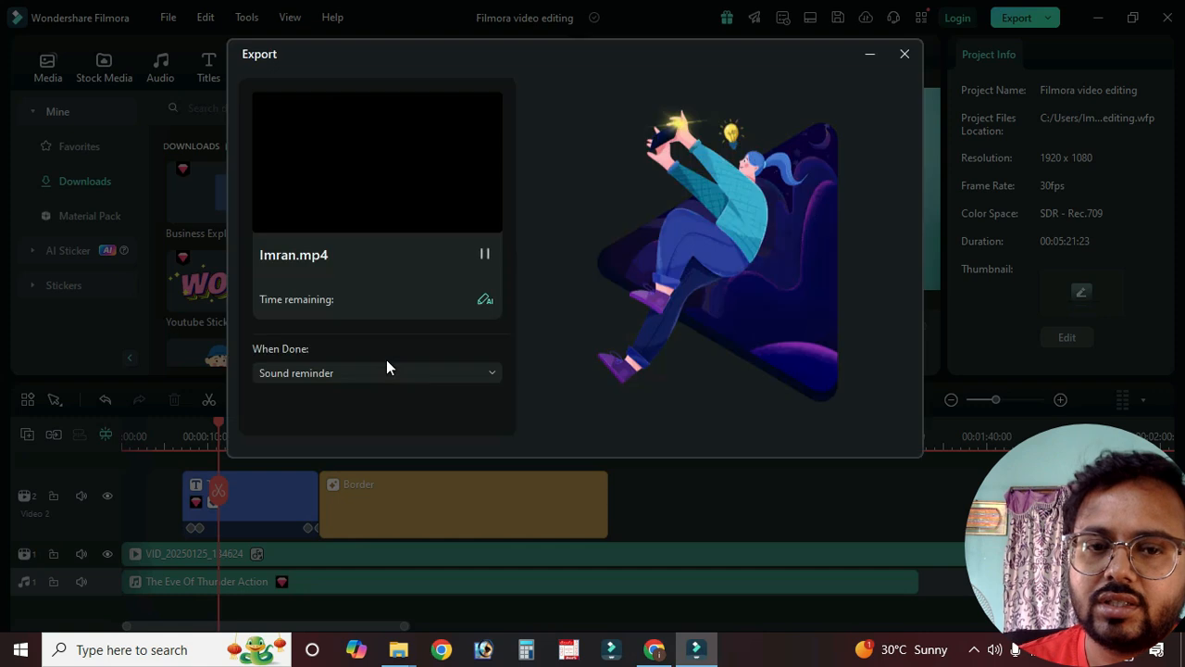
click(490, 252)
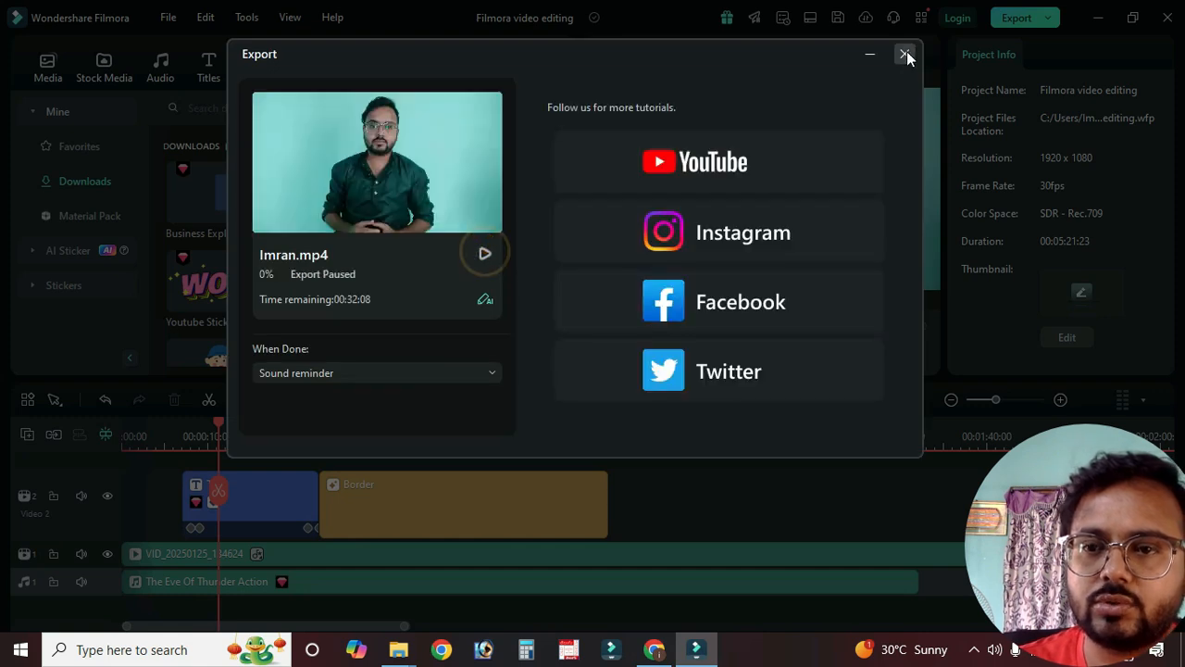
click(905, 54)
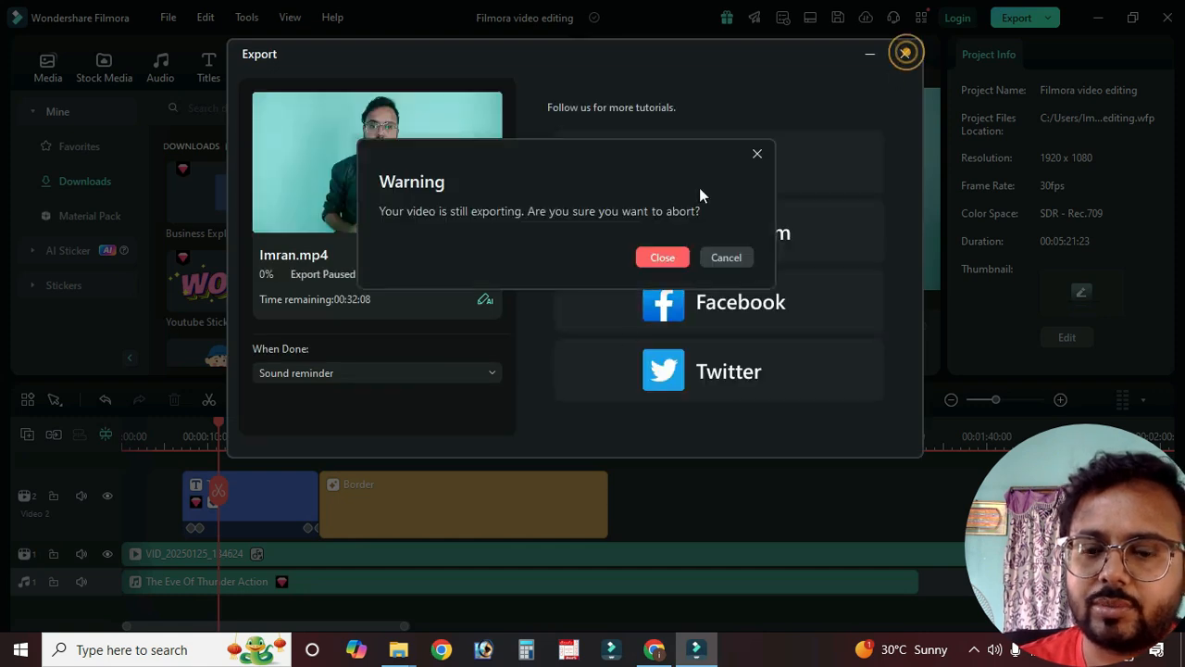
click(651, 258)
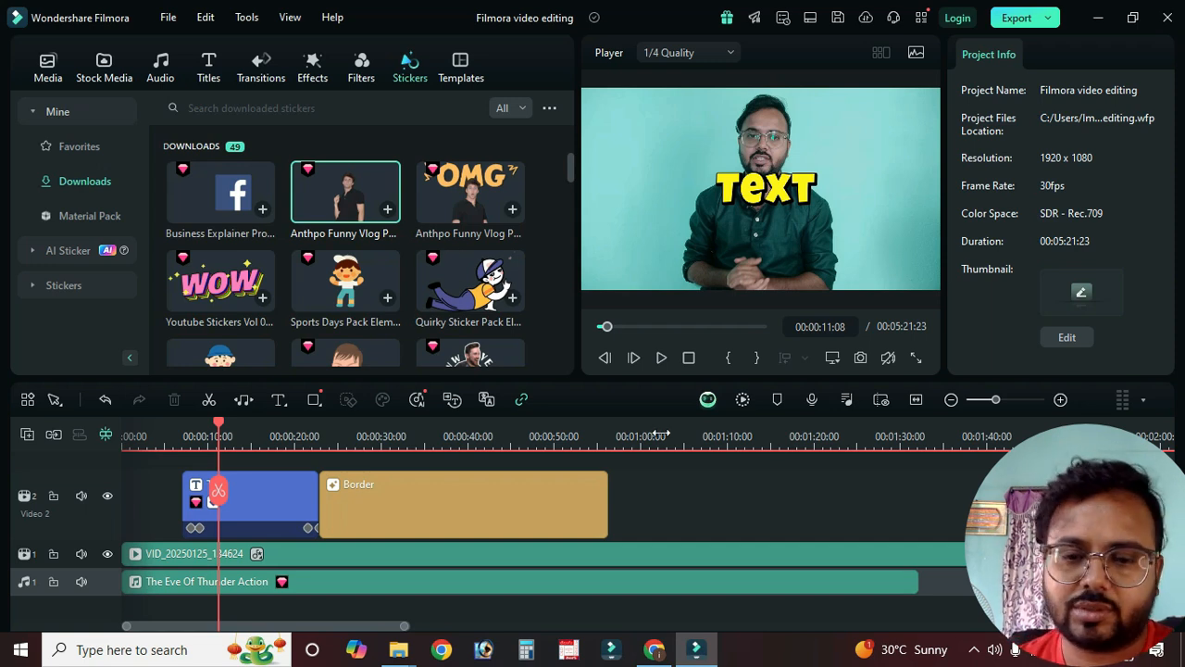
Step: Show the project media and delete all clips from the timeline
click(720, 482)
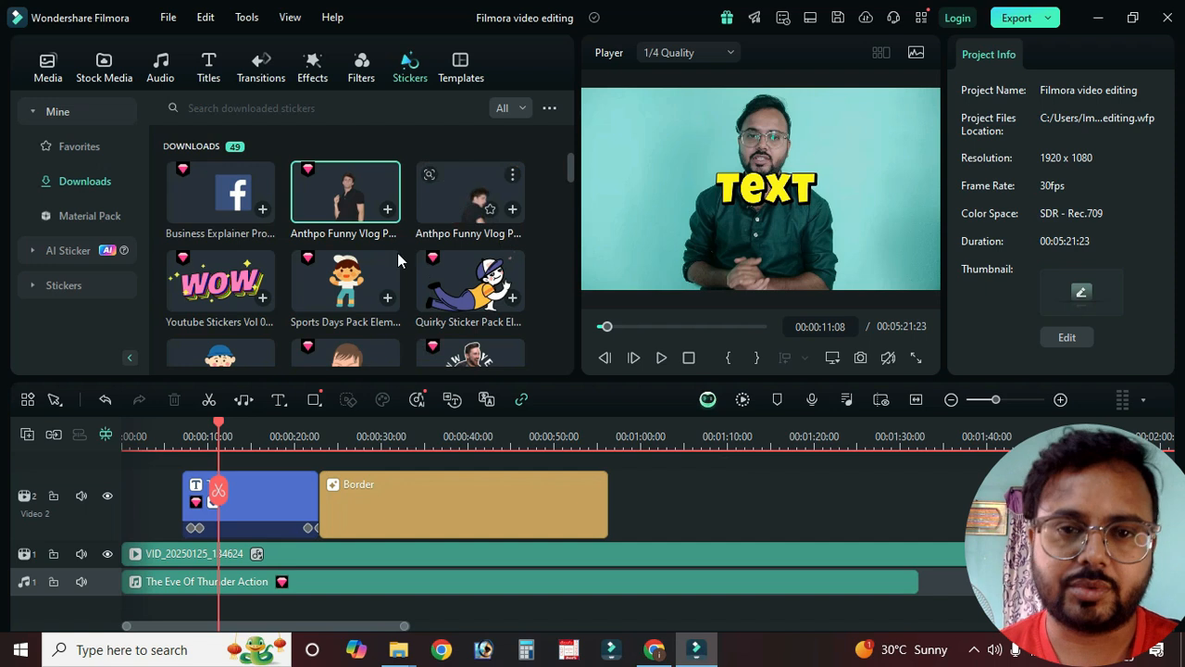
click(37, 72)
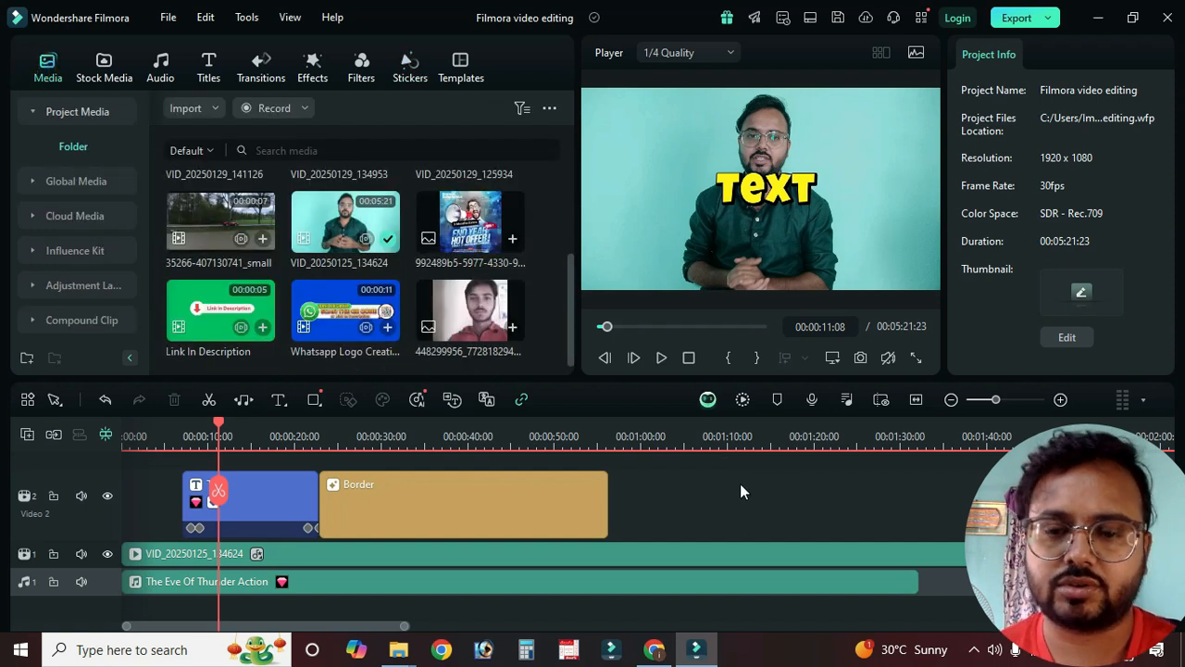
key(ctrl+a)
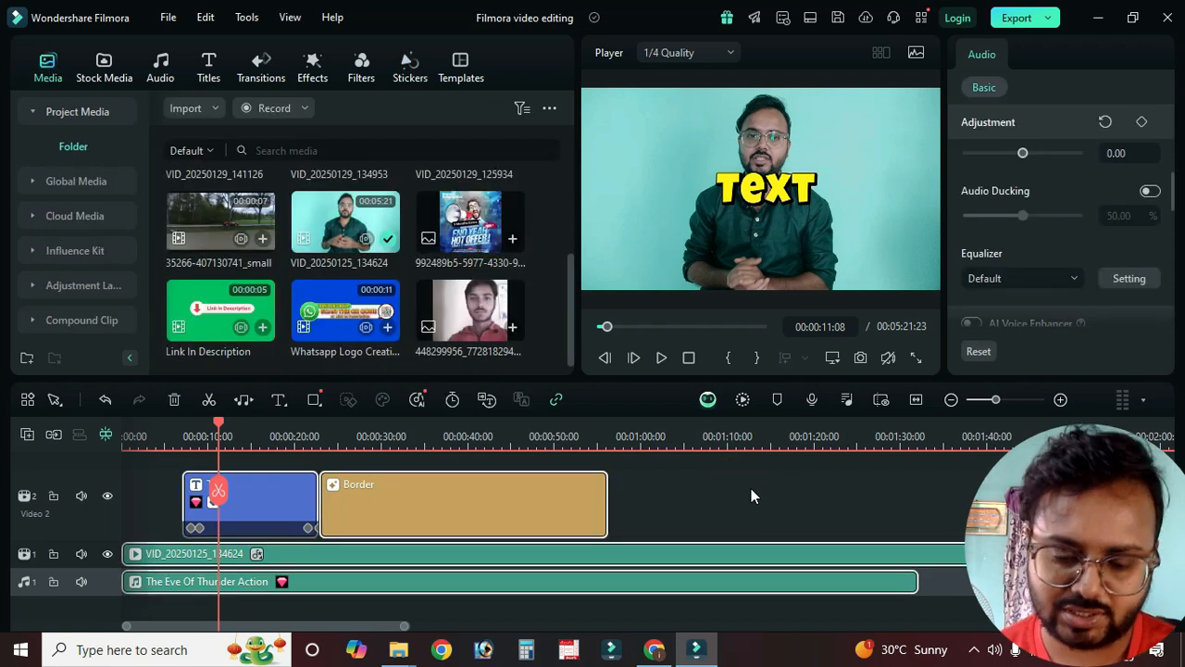
key(Delete)
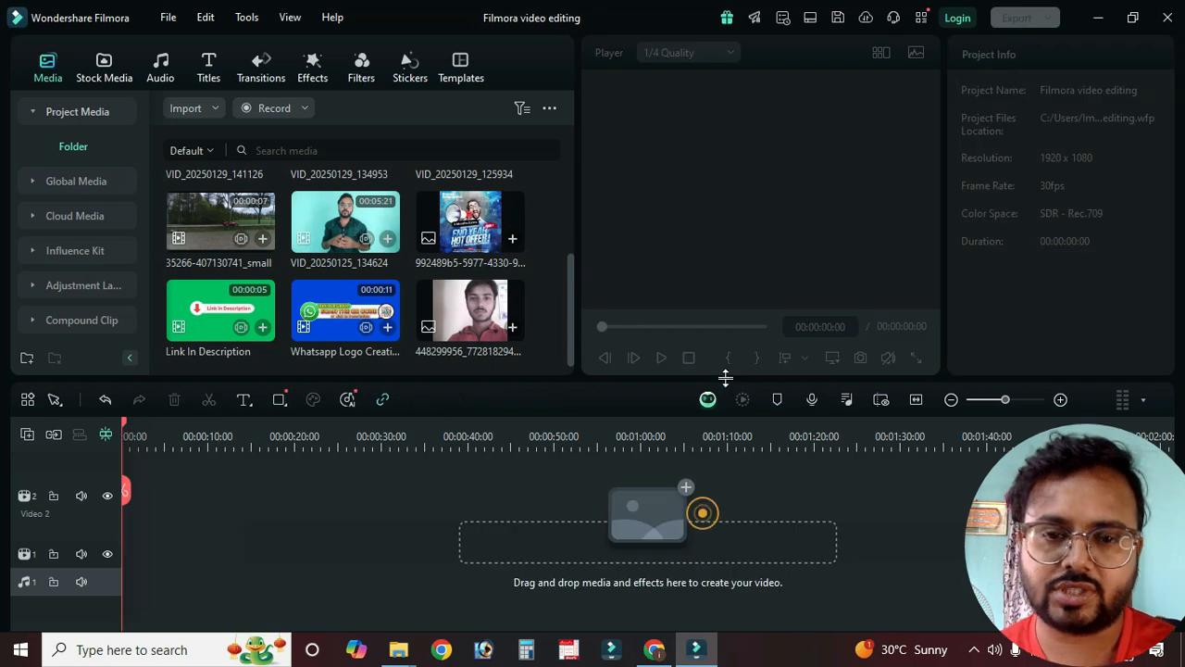
Step: Place VID_20250125_134624 at the start of the Video 1 track and increase that track's height
drag(345, 222, 119, 553)
click(181, 436)
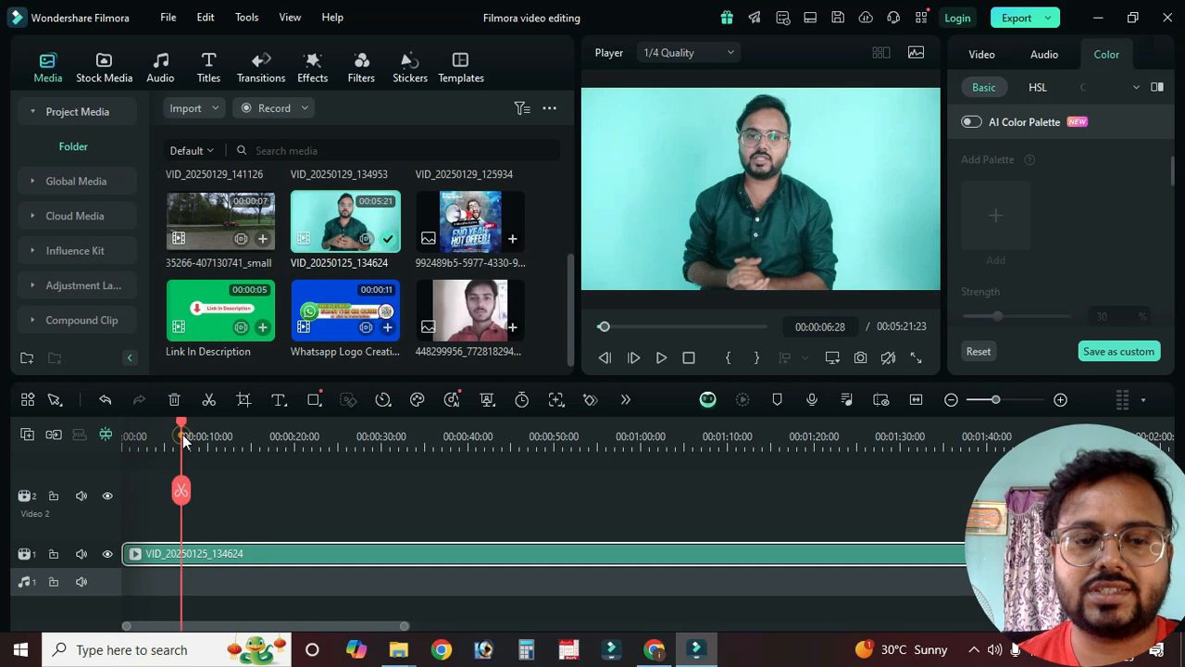
click(183, 427)
drag(87, 539, 100, 501)
Step: Split the VID_20250125_134624 clip at 00:00:03:09 and delete the opening part before the cut
drag(182, 421, 150, 431)
click(243, 475)
key(ctrl+b)
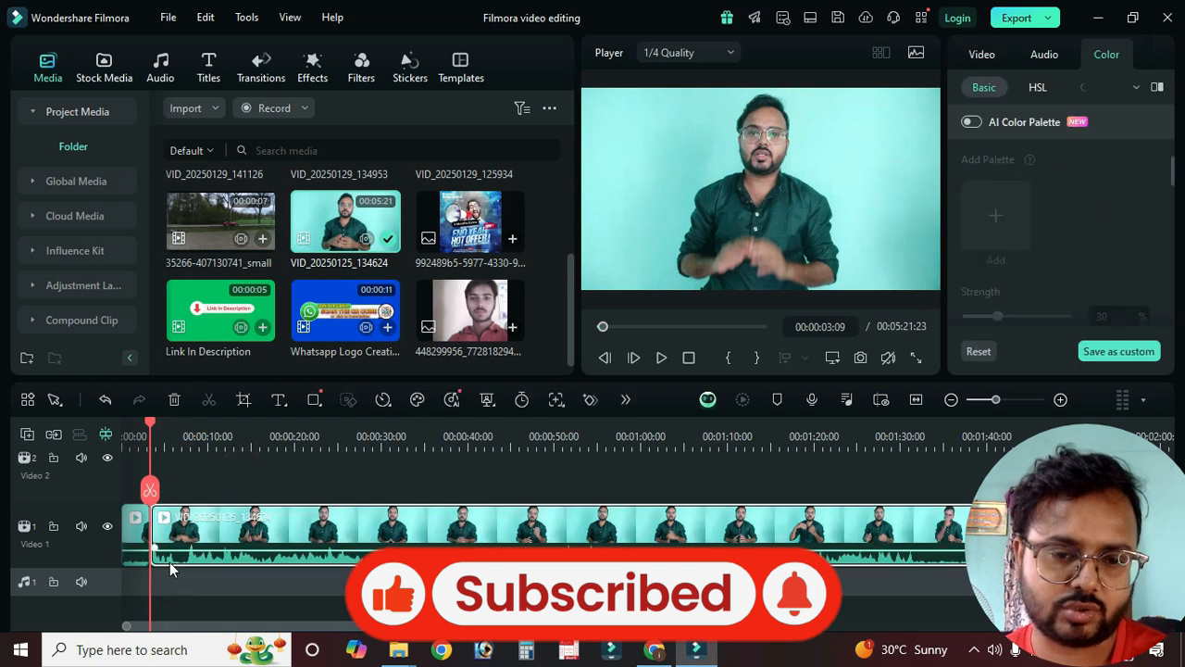
click(134, 524)
key(Delete)
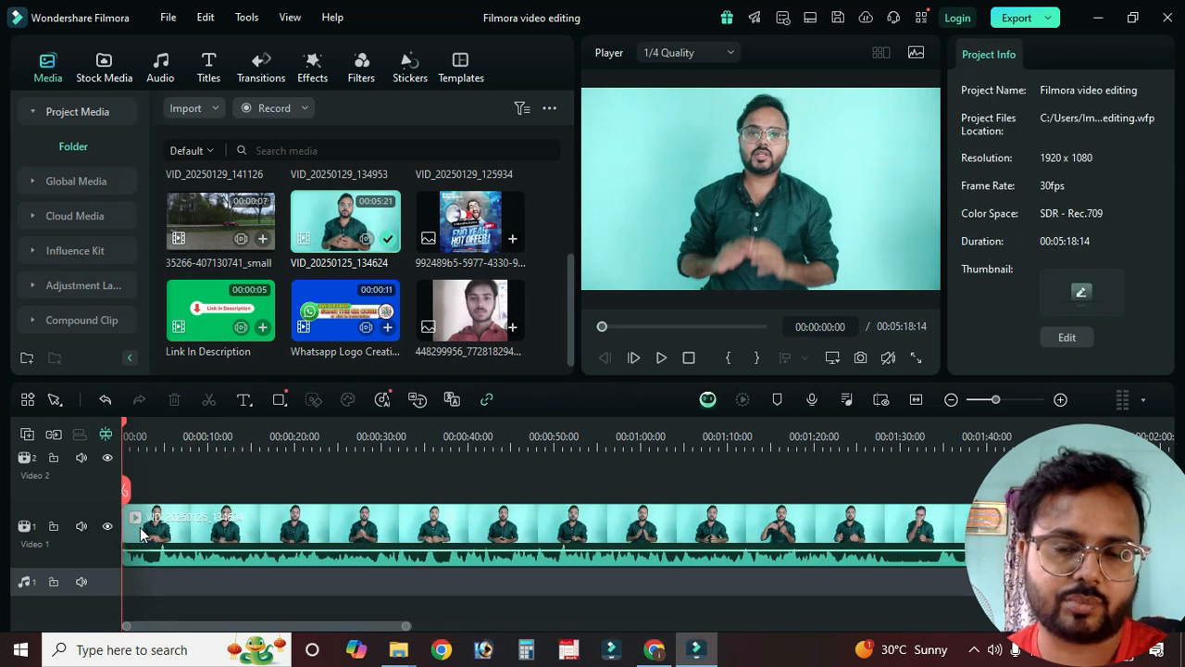
Step: Preview the trimmed clip's frame at 00:00:22:11 on the timeline
click(314, 454)
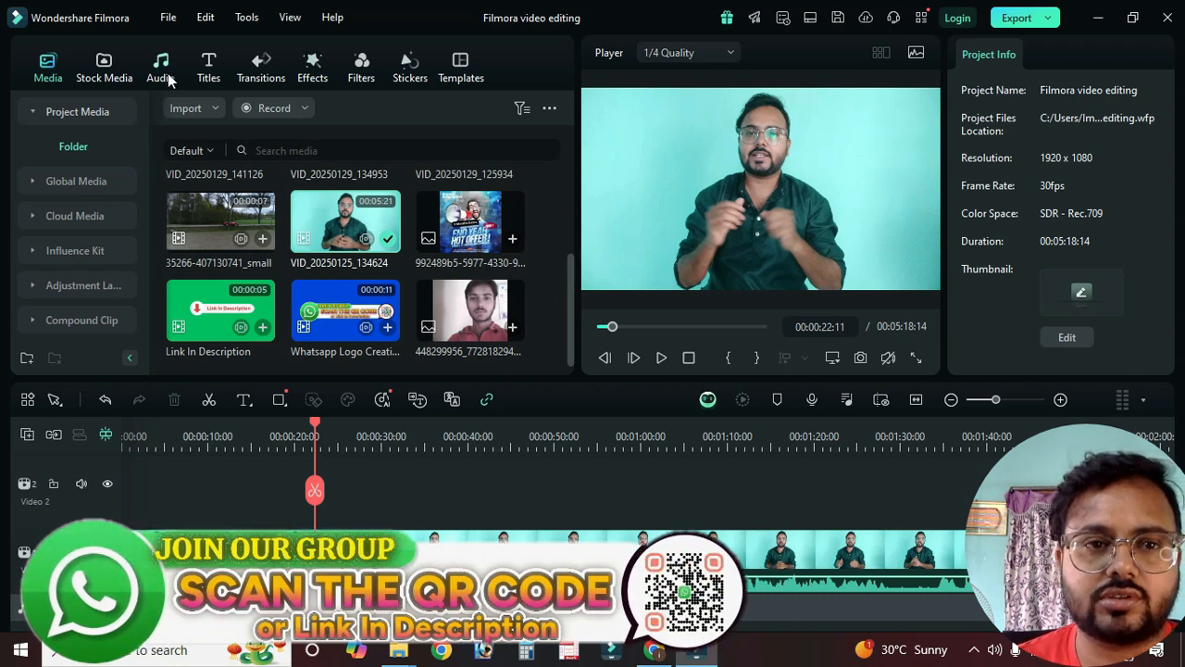
scroll(536, 504, down, 2)
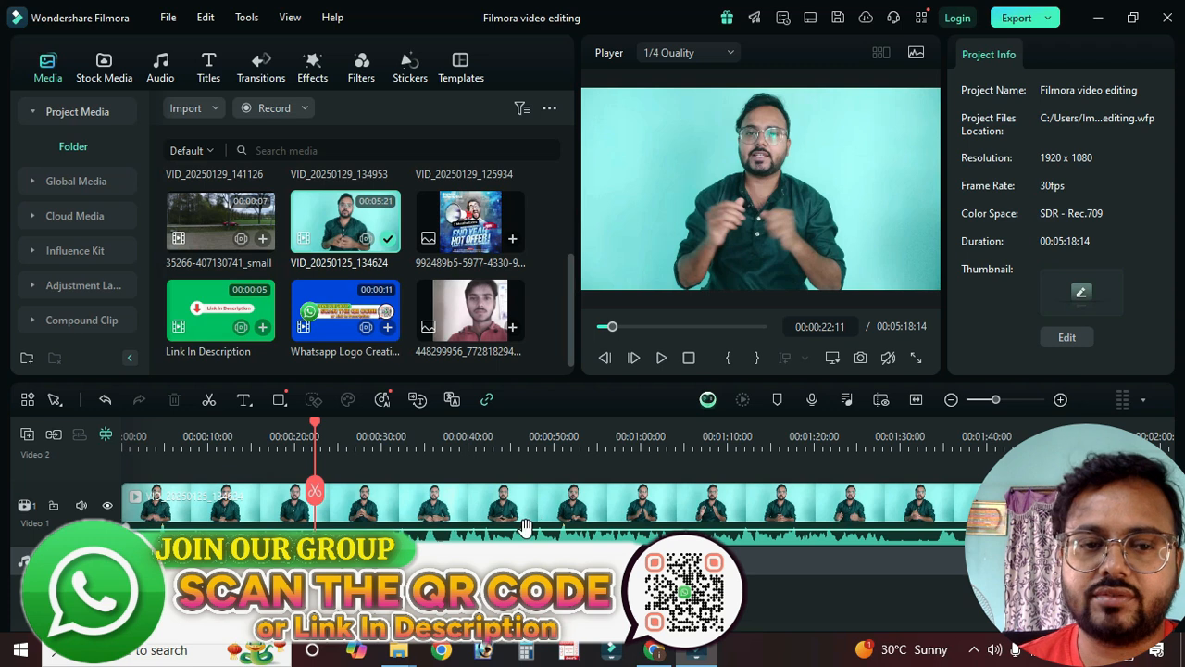